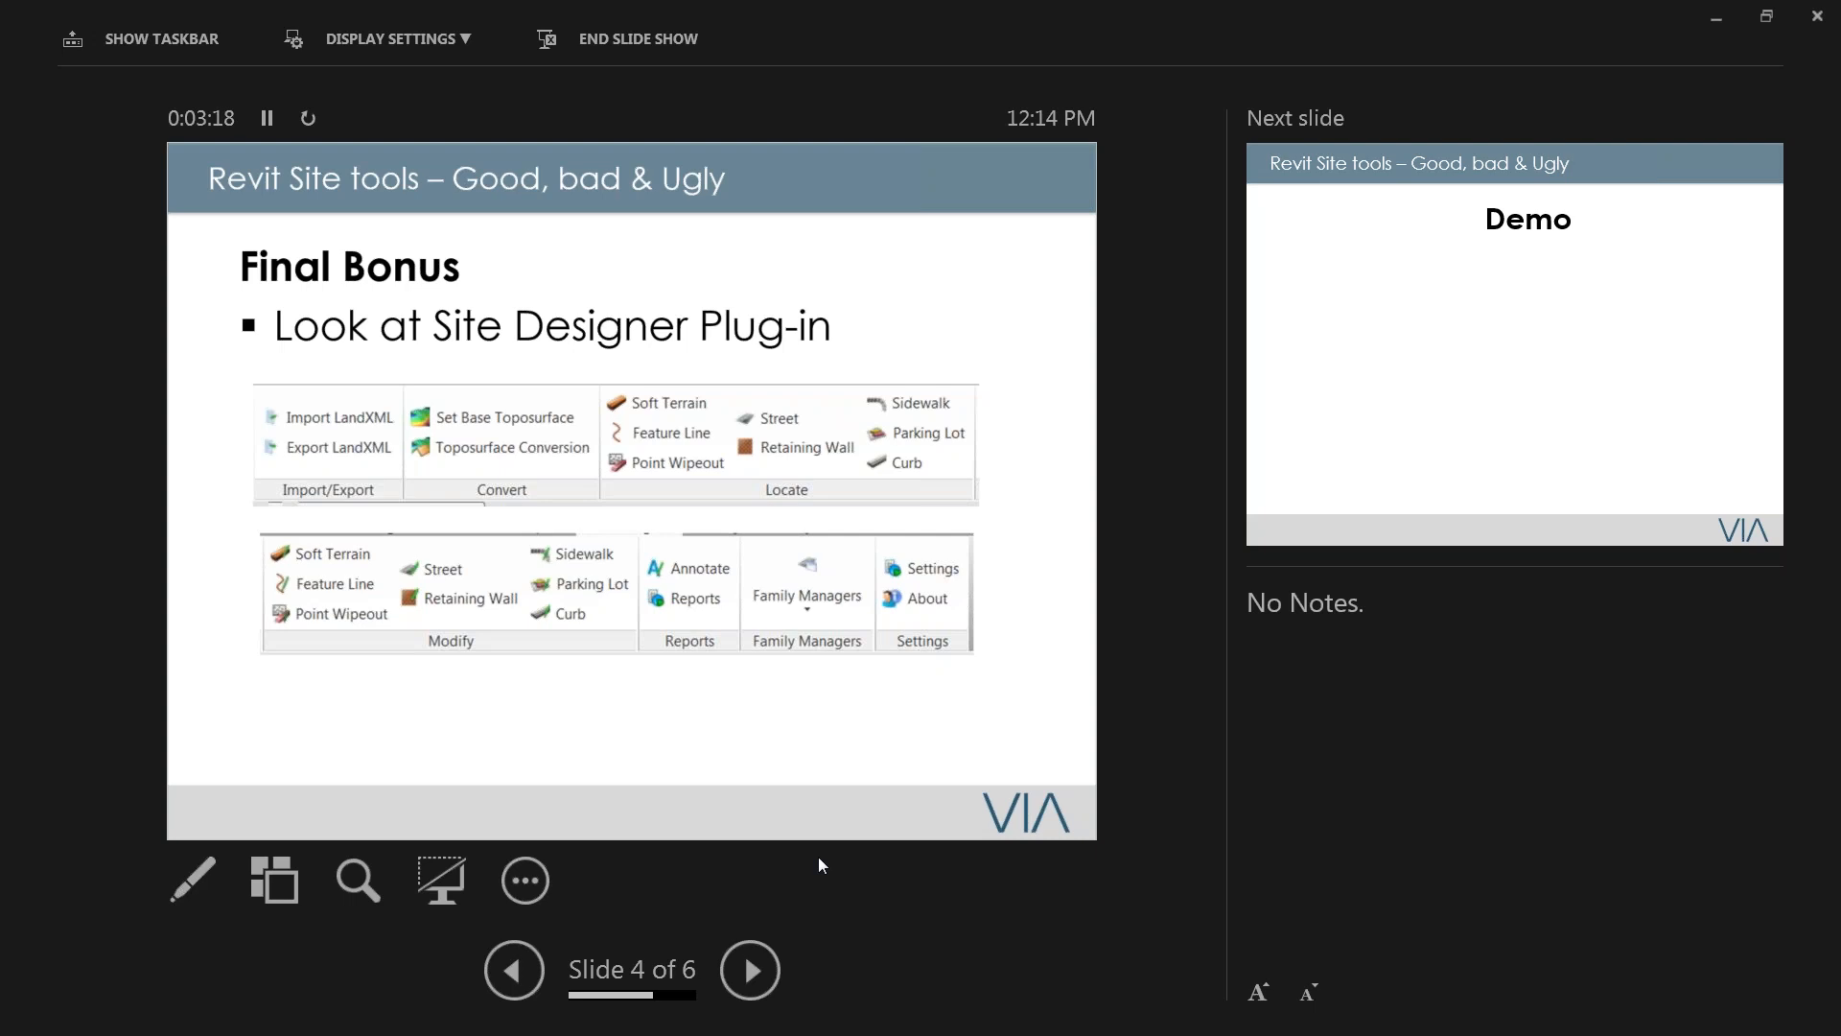
Step: End the slide show and switch to the Revit window
key(Escape)
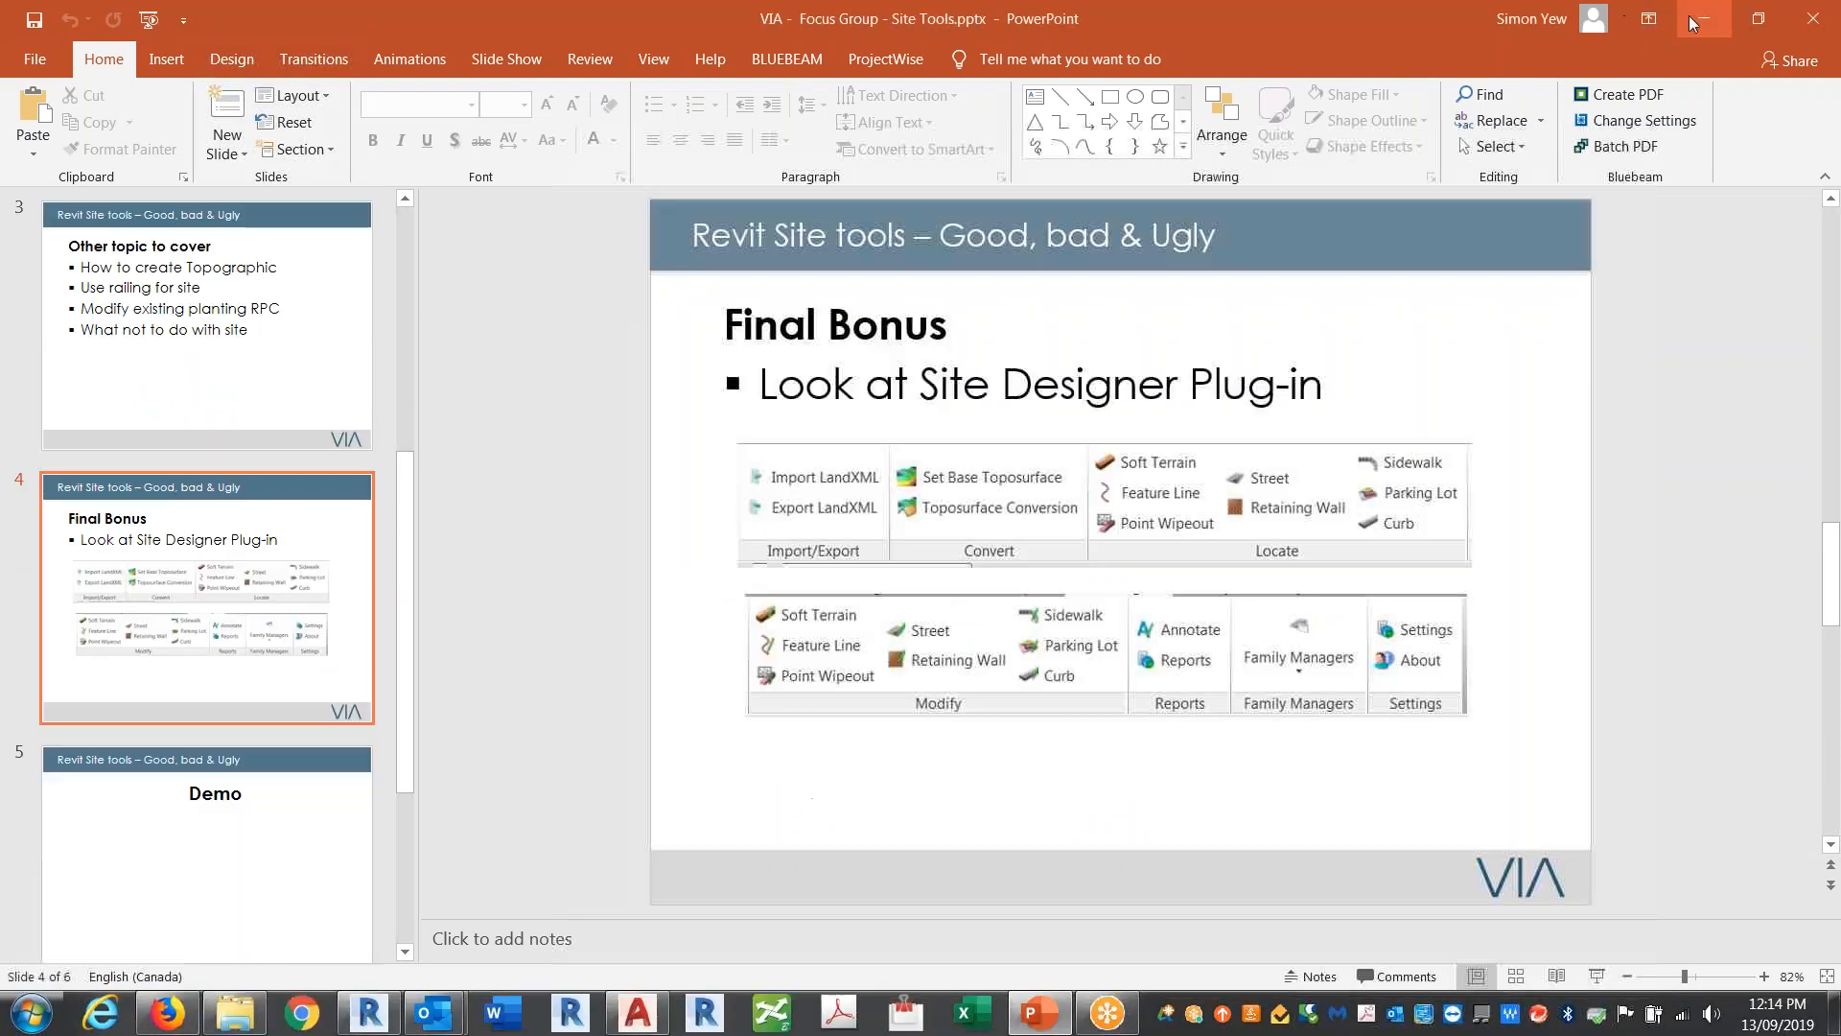
click(1702, 22)
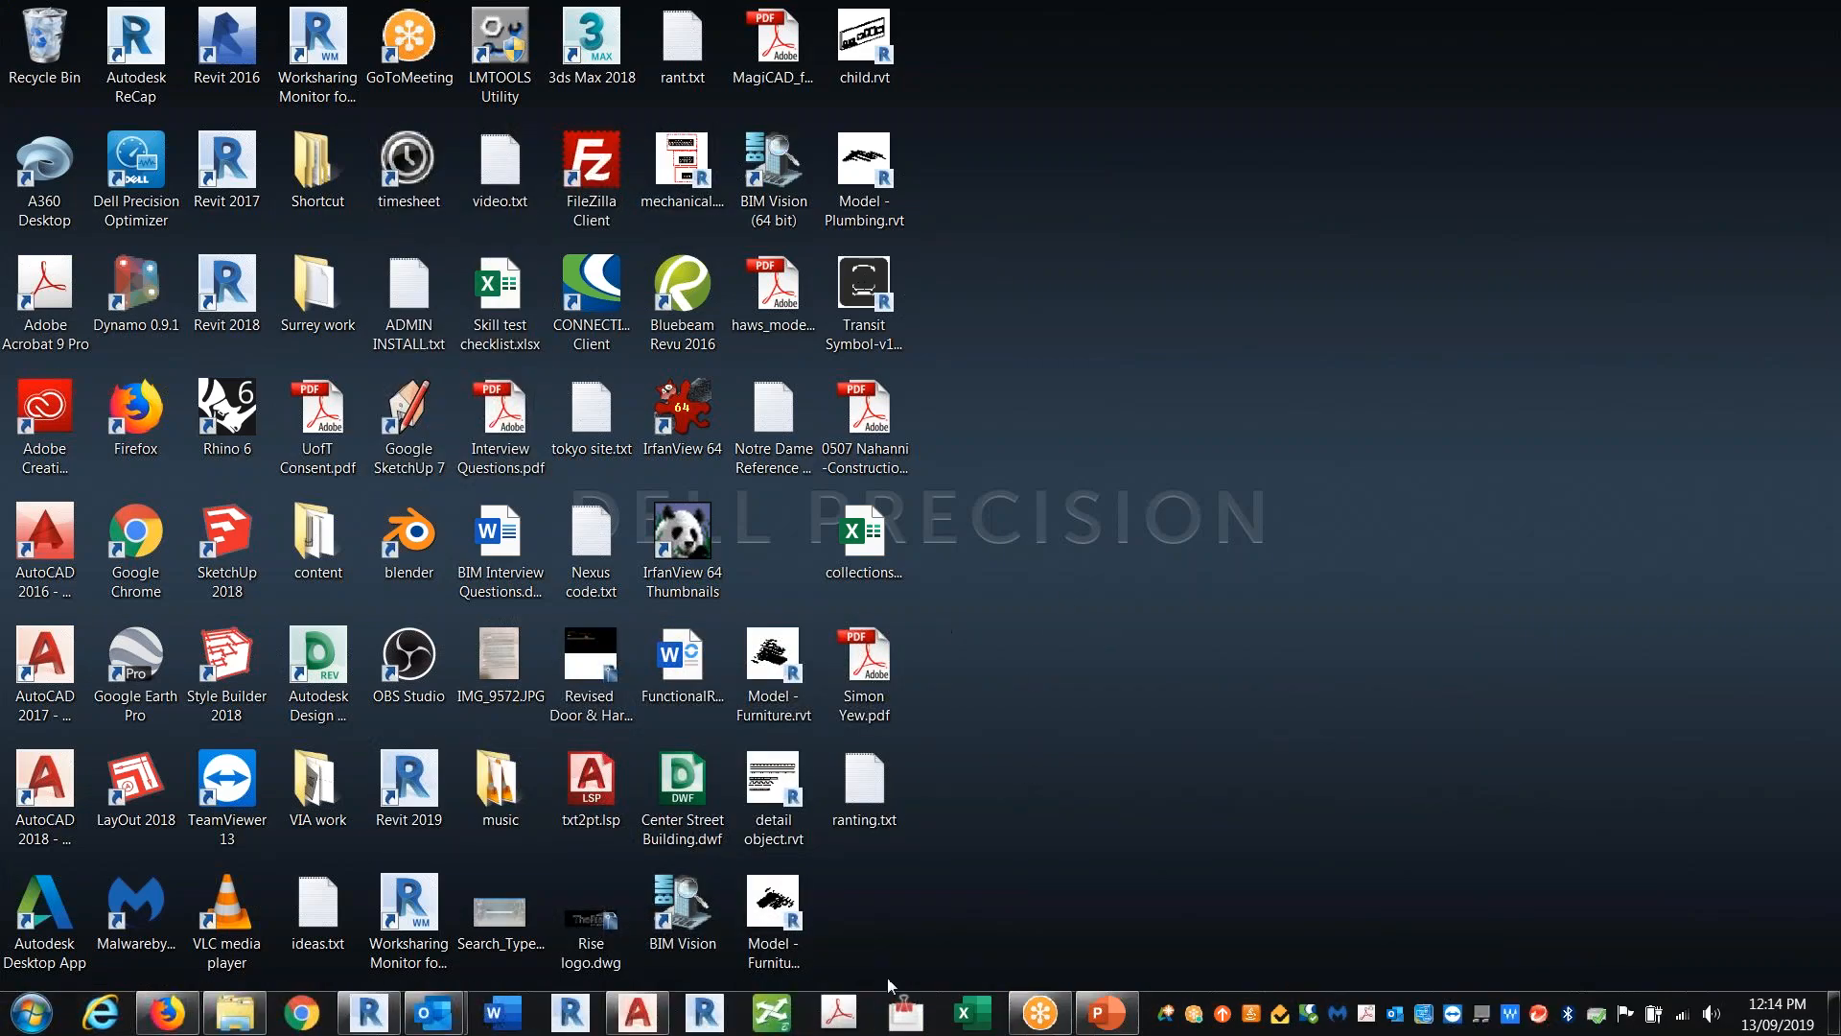
click(369, 1012)
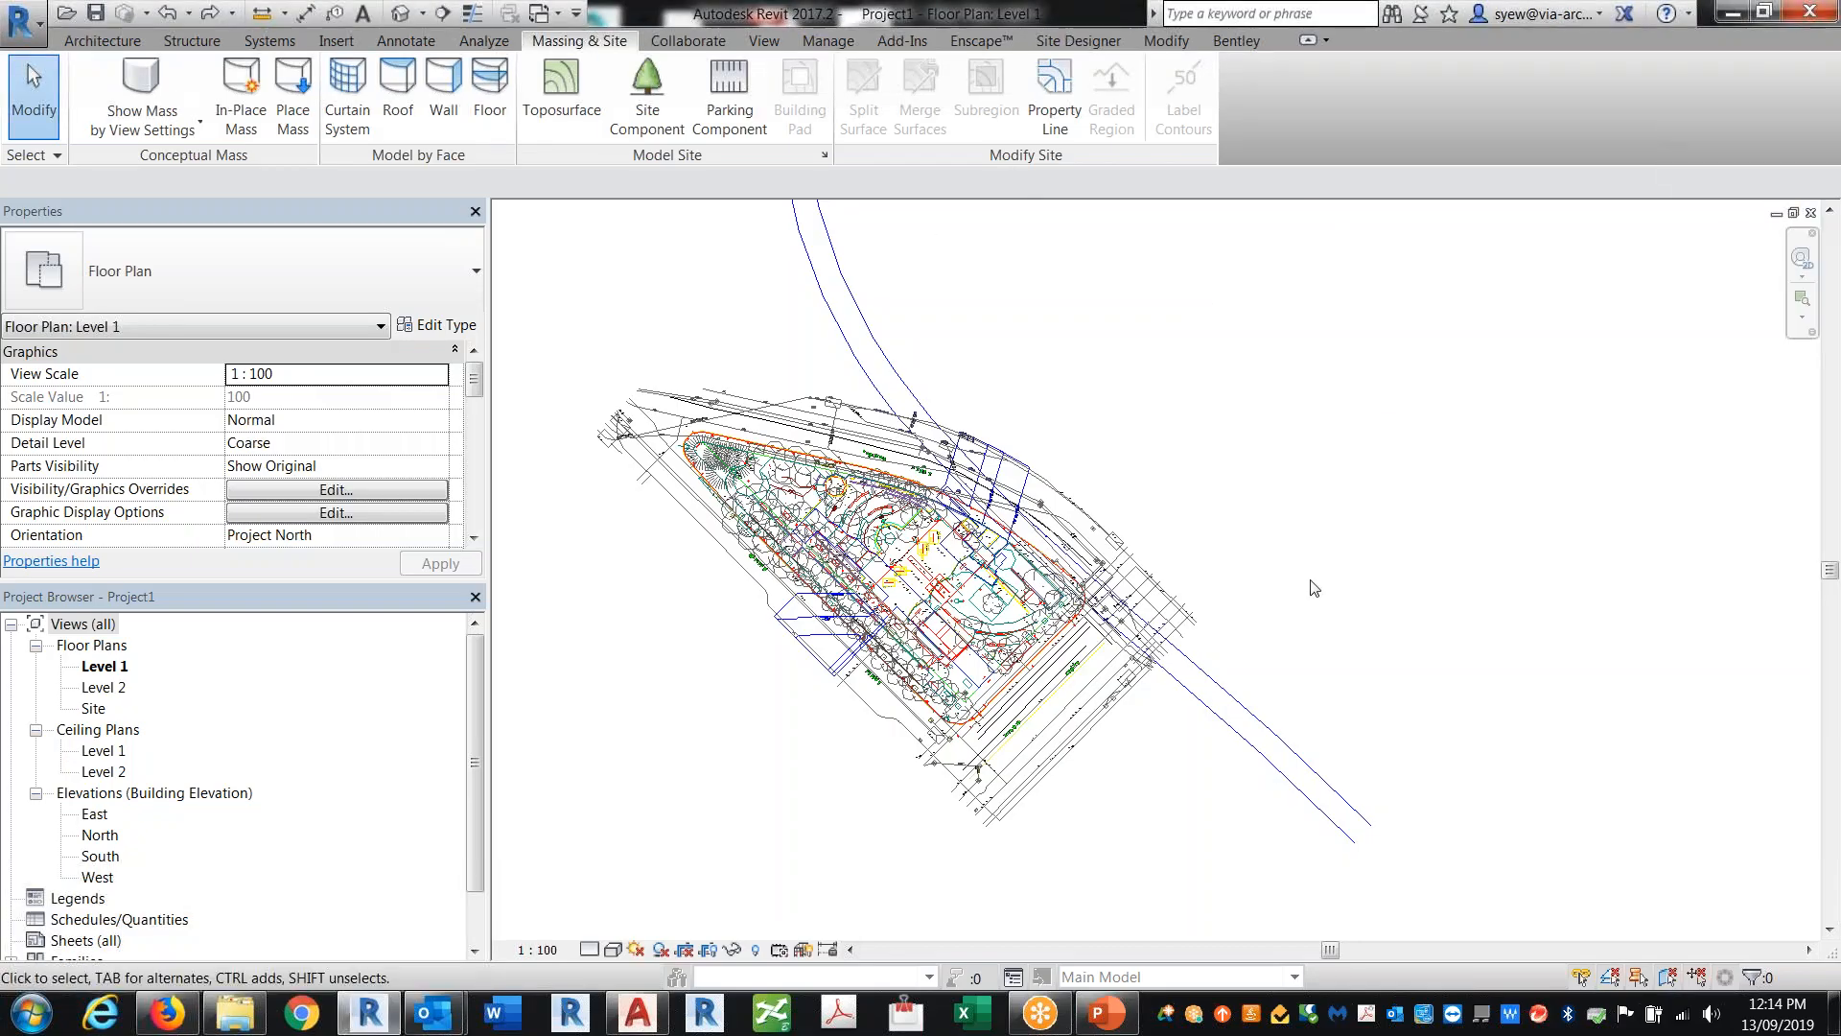
Step: Close the current project without saving changes
click(1810, 212)
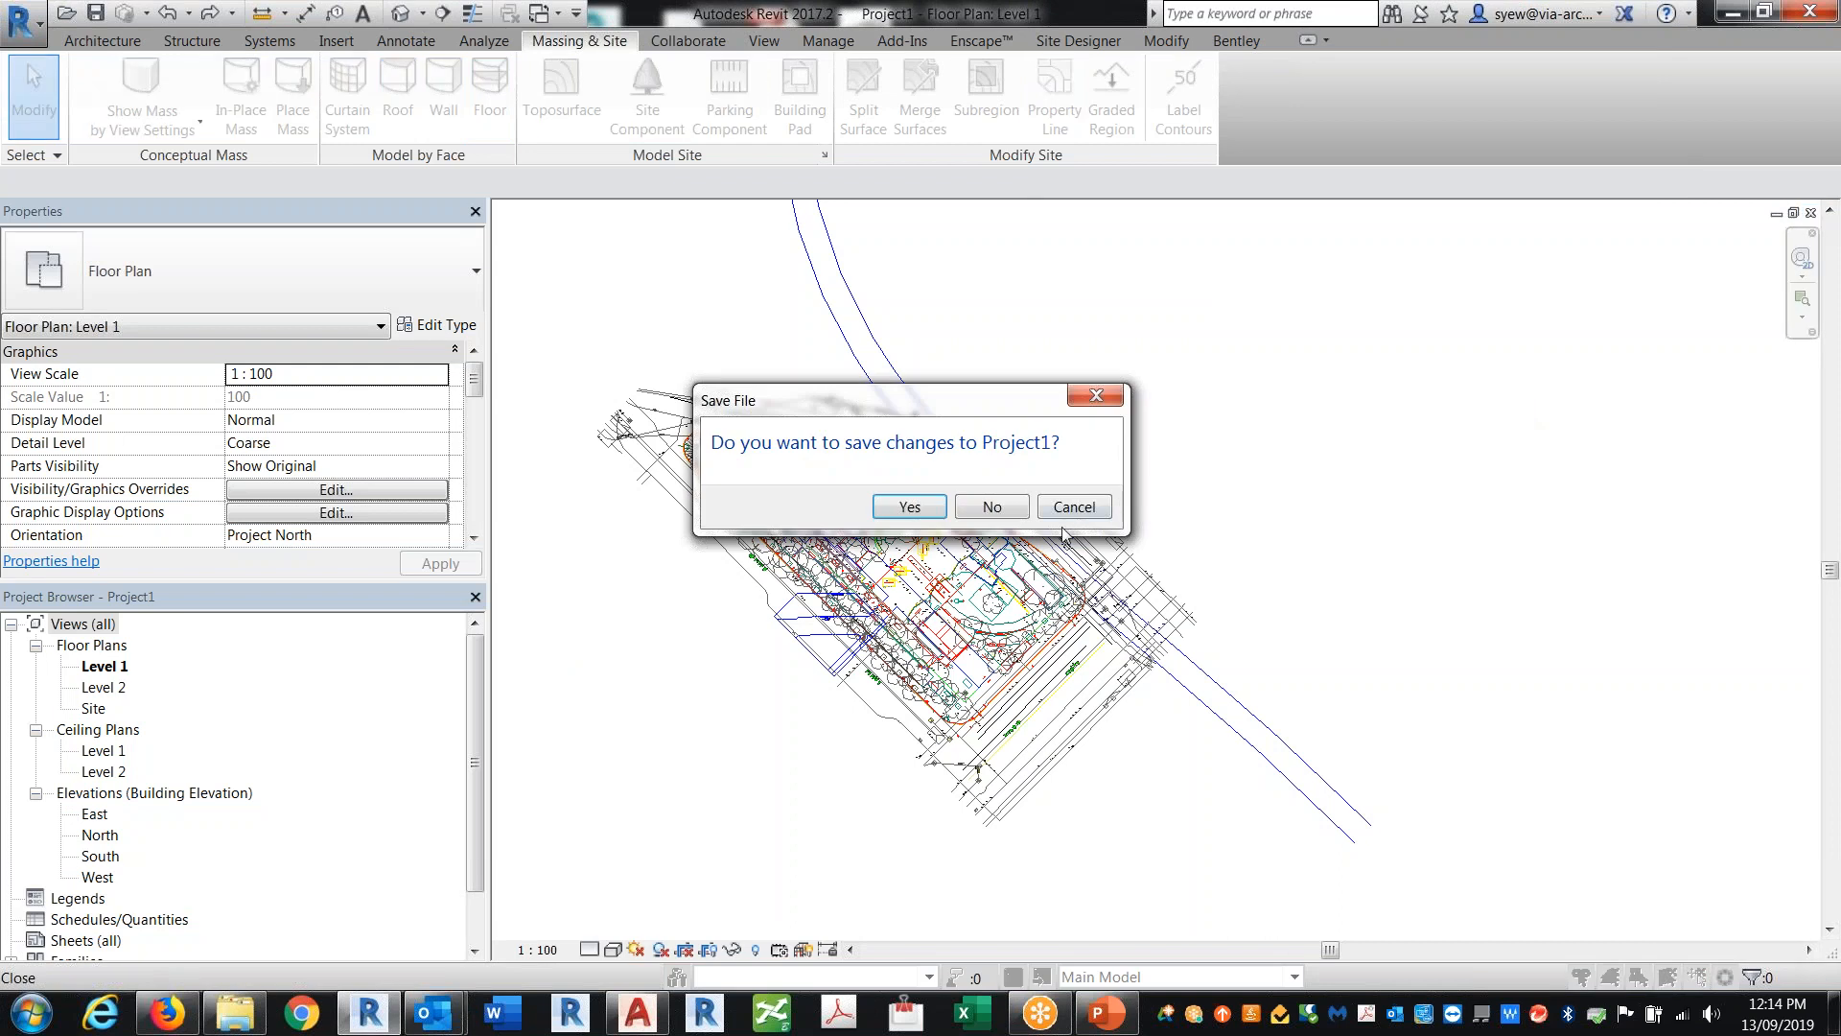
click(992, 507)
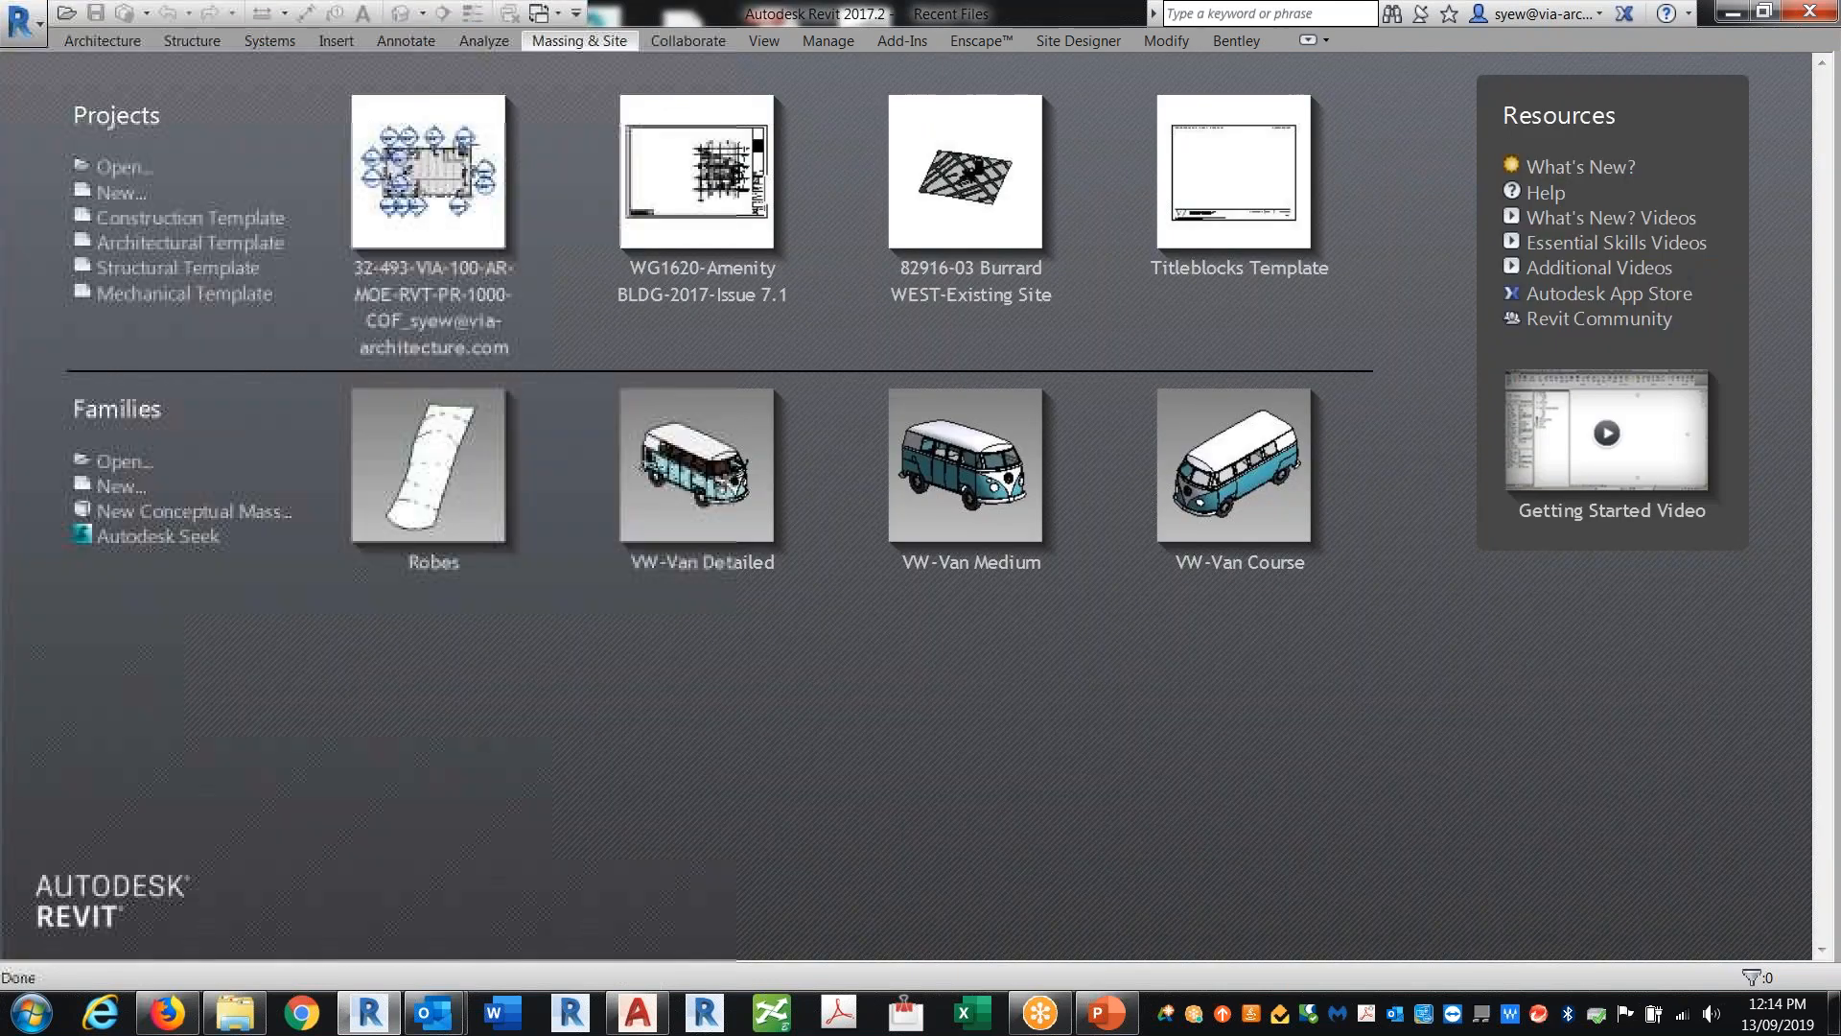
Step: Create a new project based on the Mechanical Template
click(23, 19)
mouse_move(69, 144)
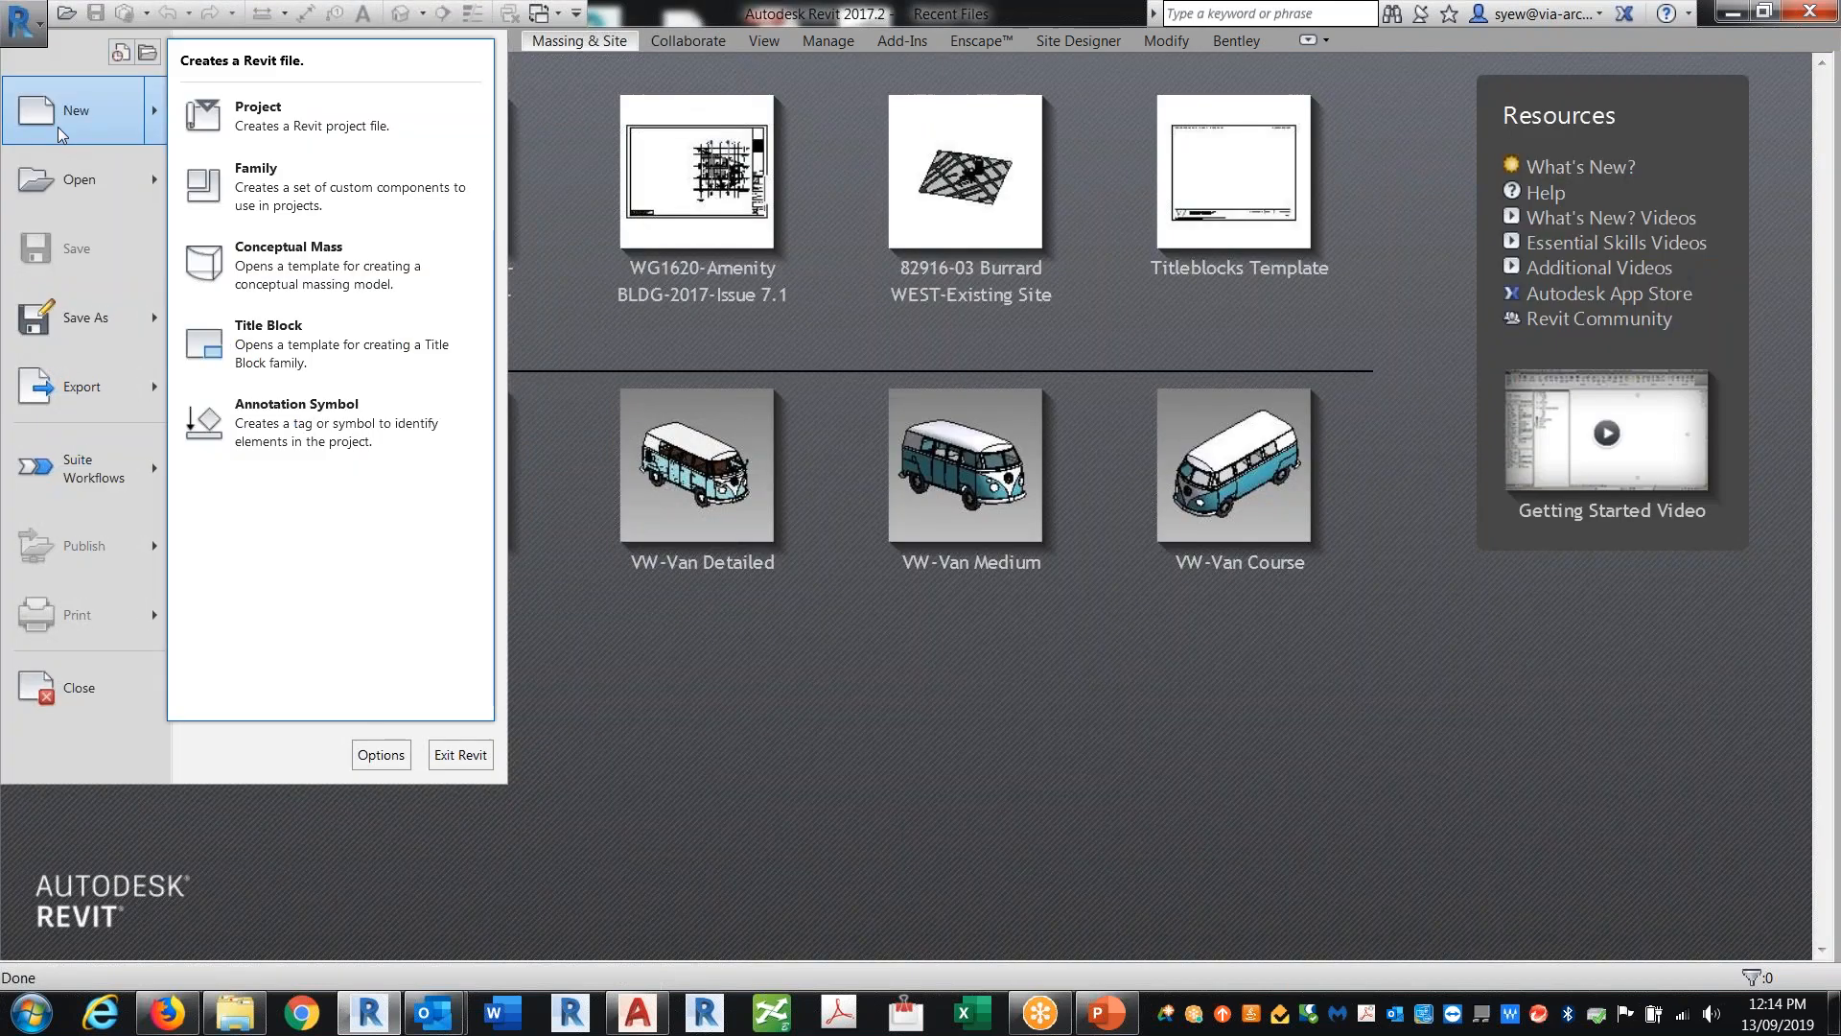
click(383, 107)
click(831, 454)
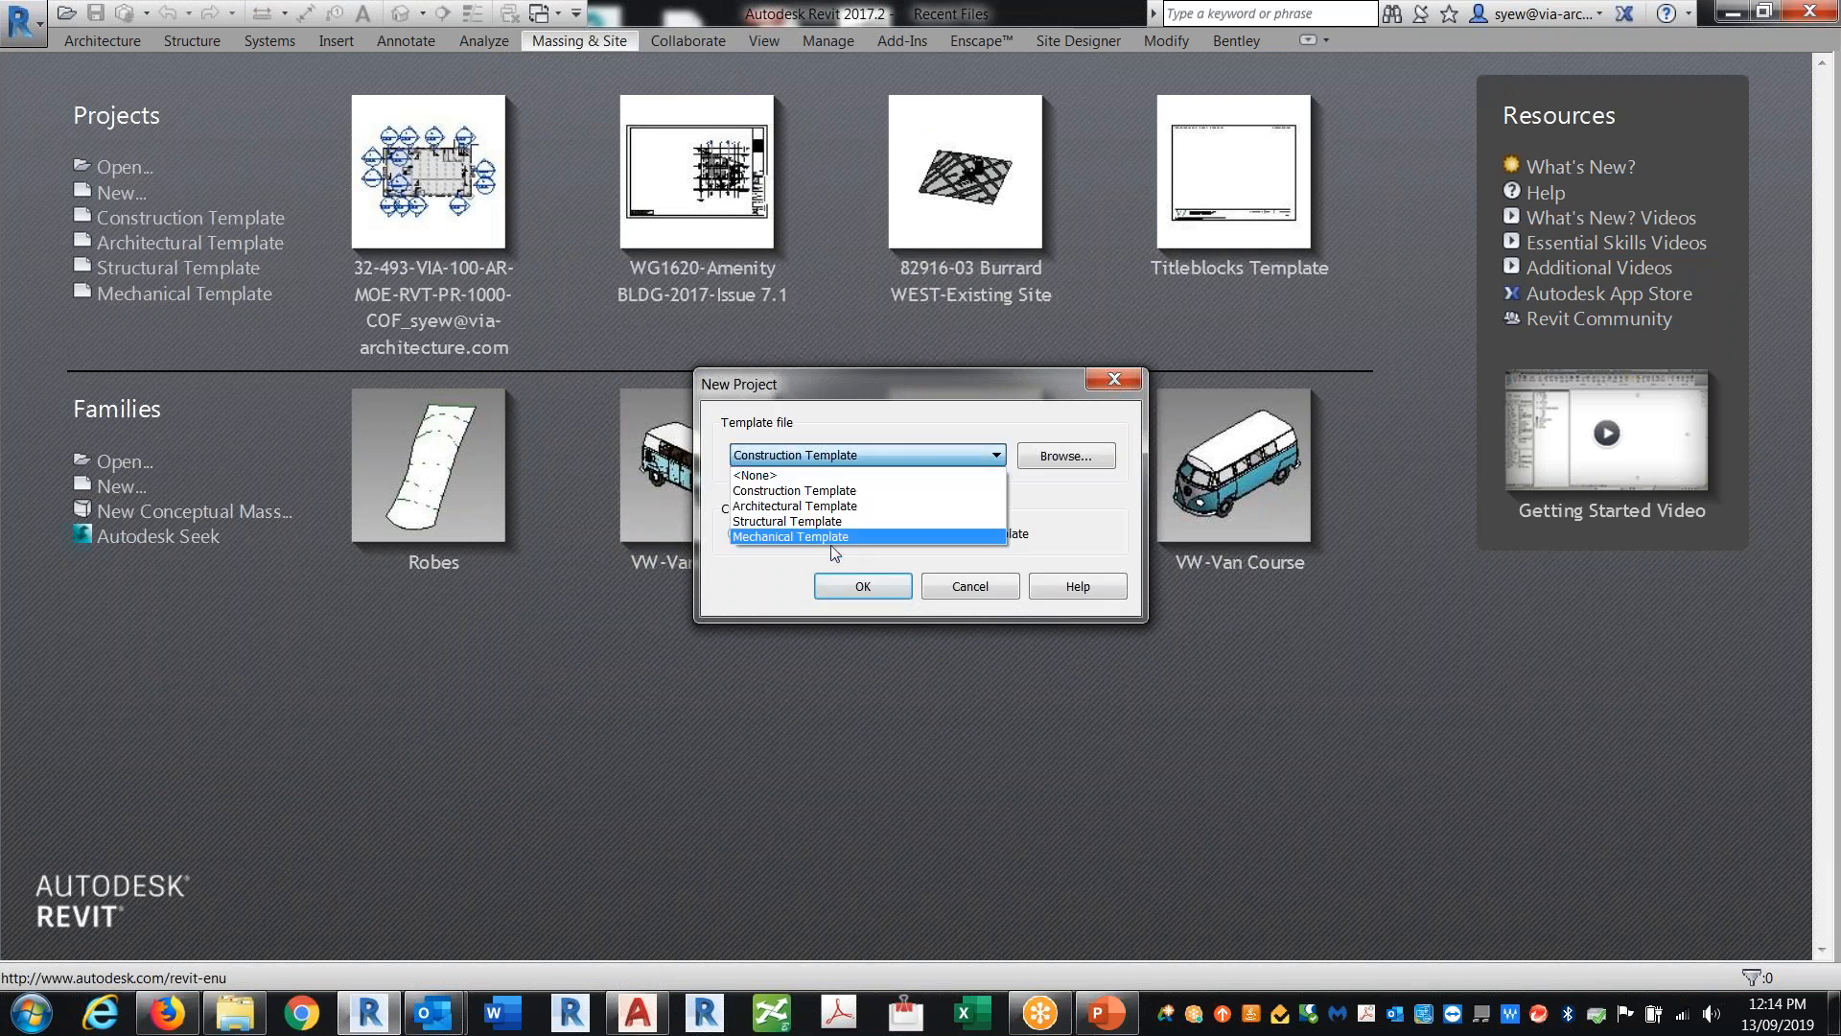
click(831, 518)
click(868, 586)
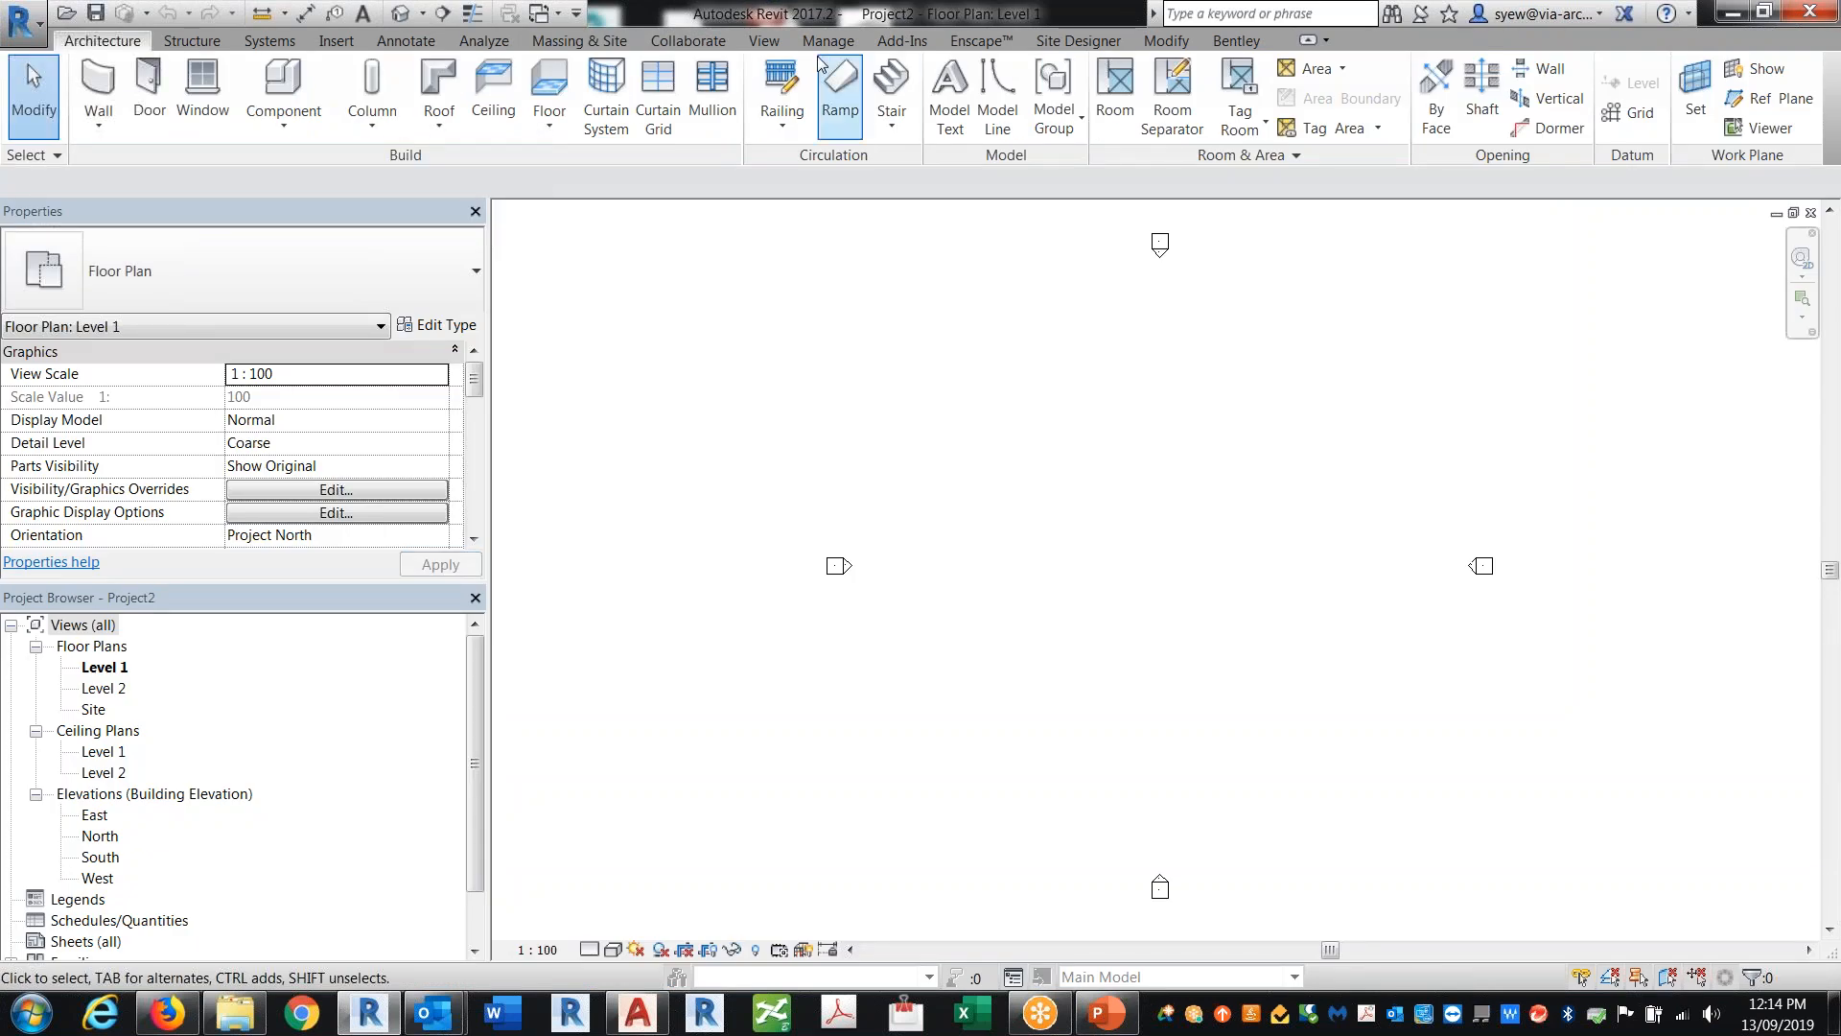
click(588, 46)
click(562, 91)
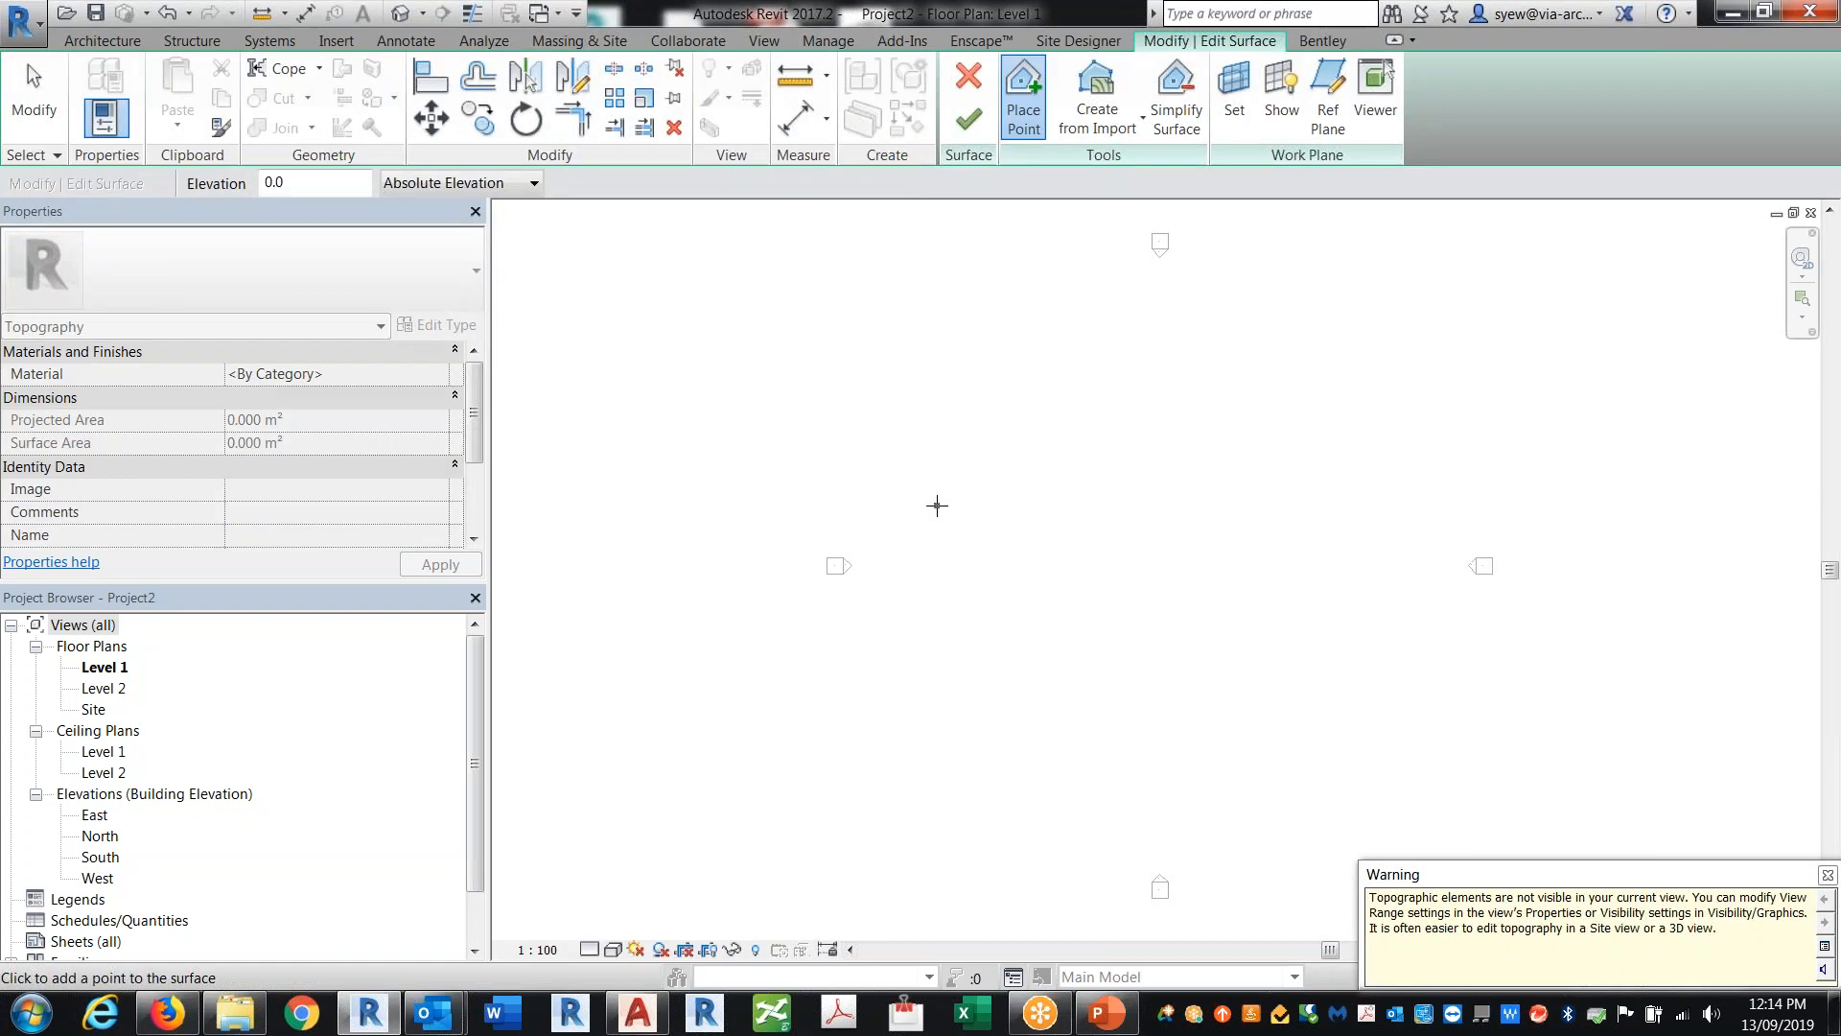
click(968, 76)
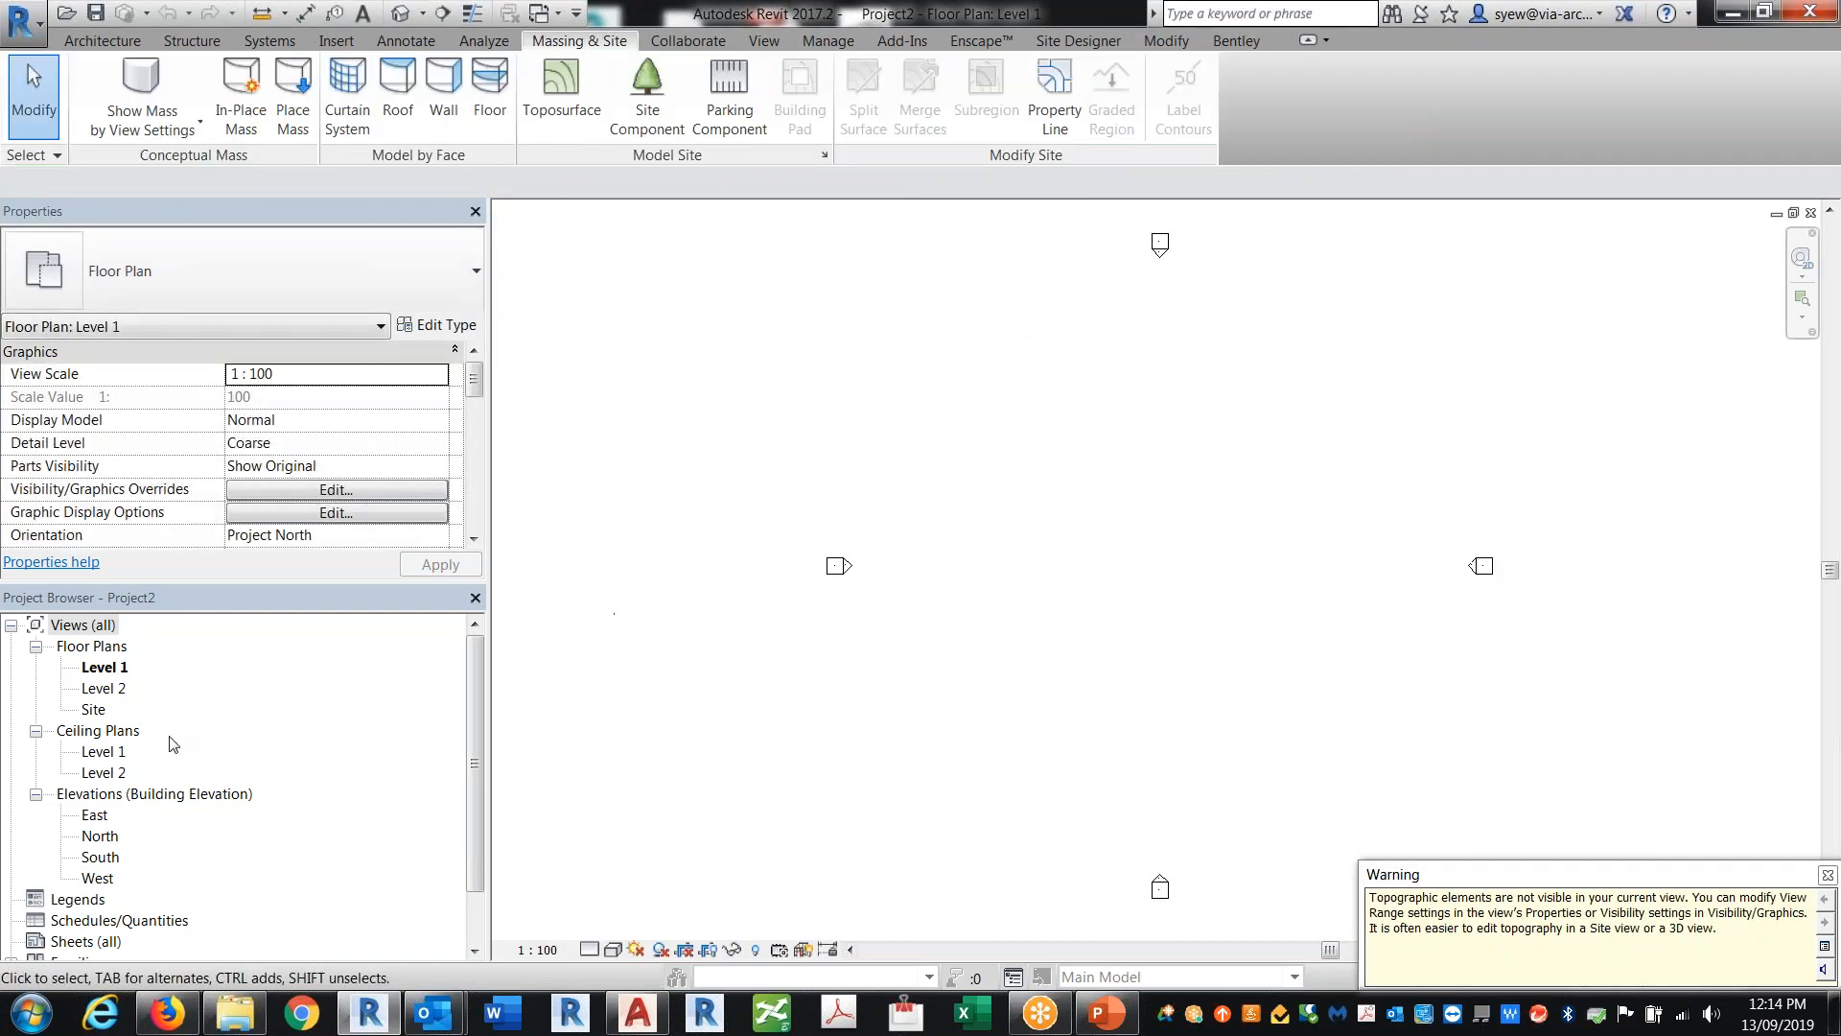
Step: Inspect the model category visibility settings for the Level 1 floor plan, including Topography
click(115, 669)
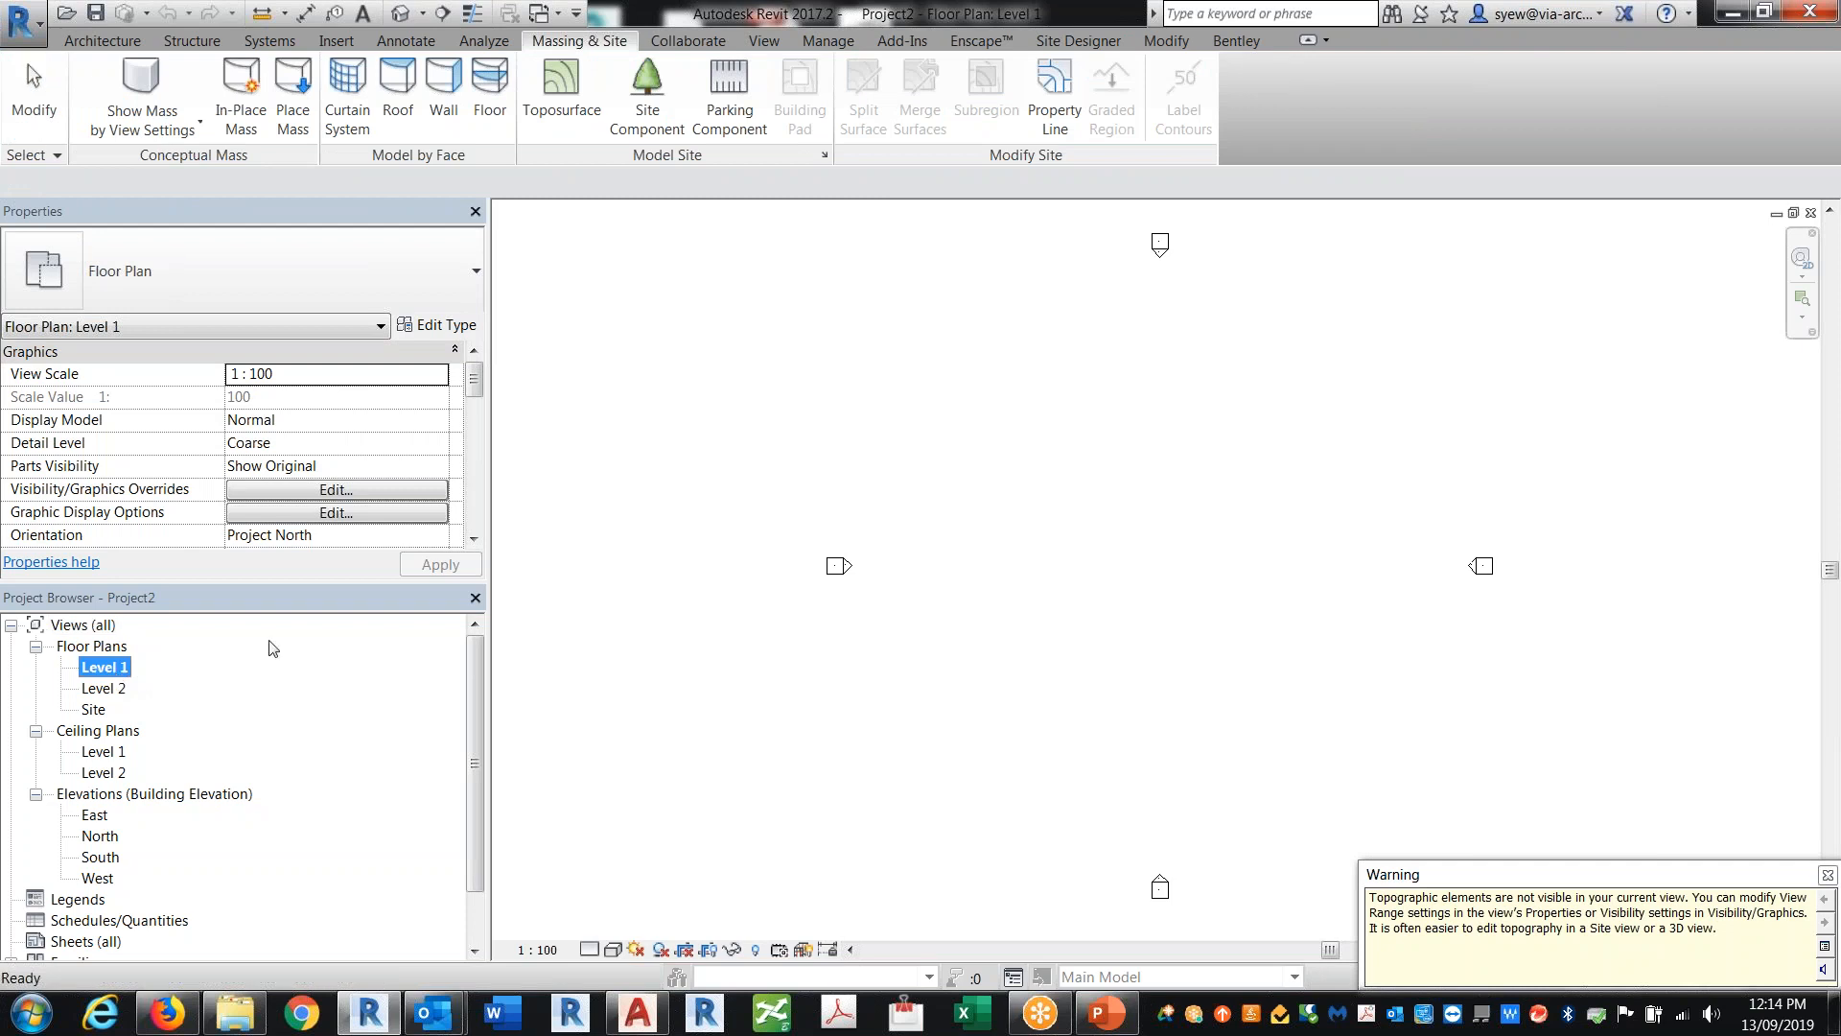
key(v)
key(v)
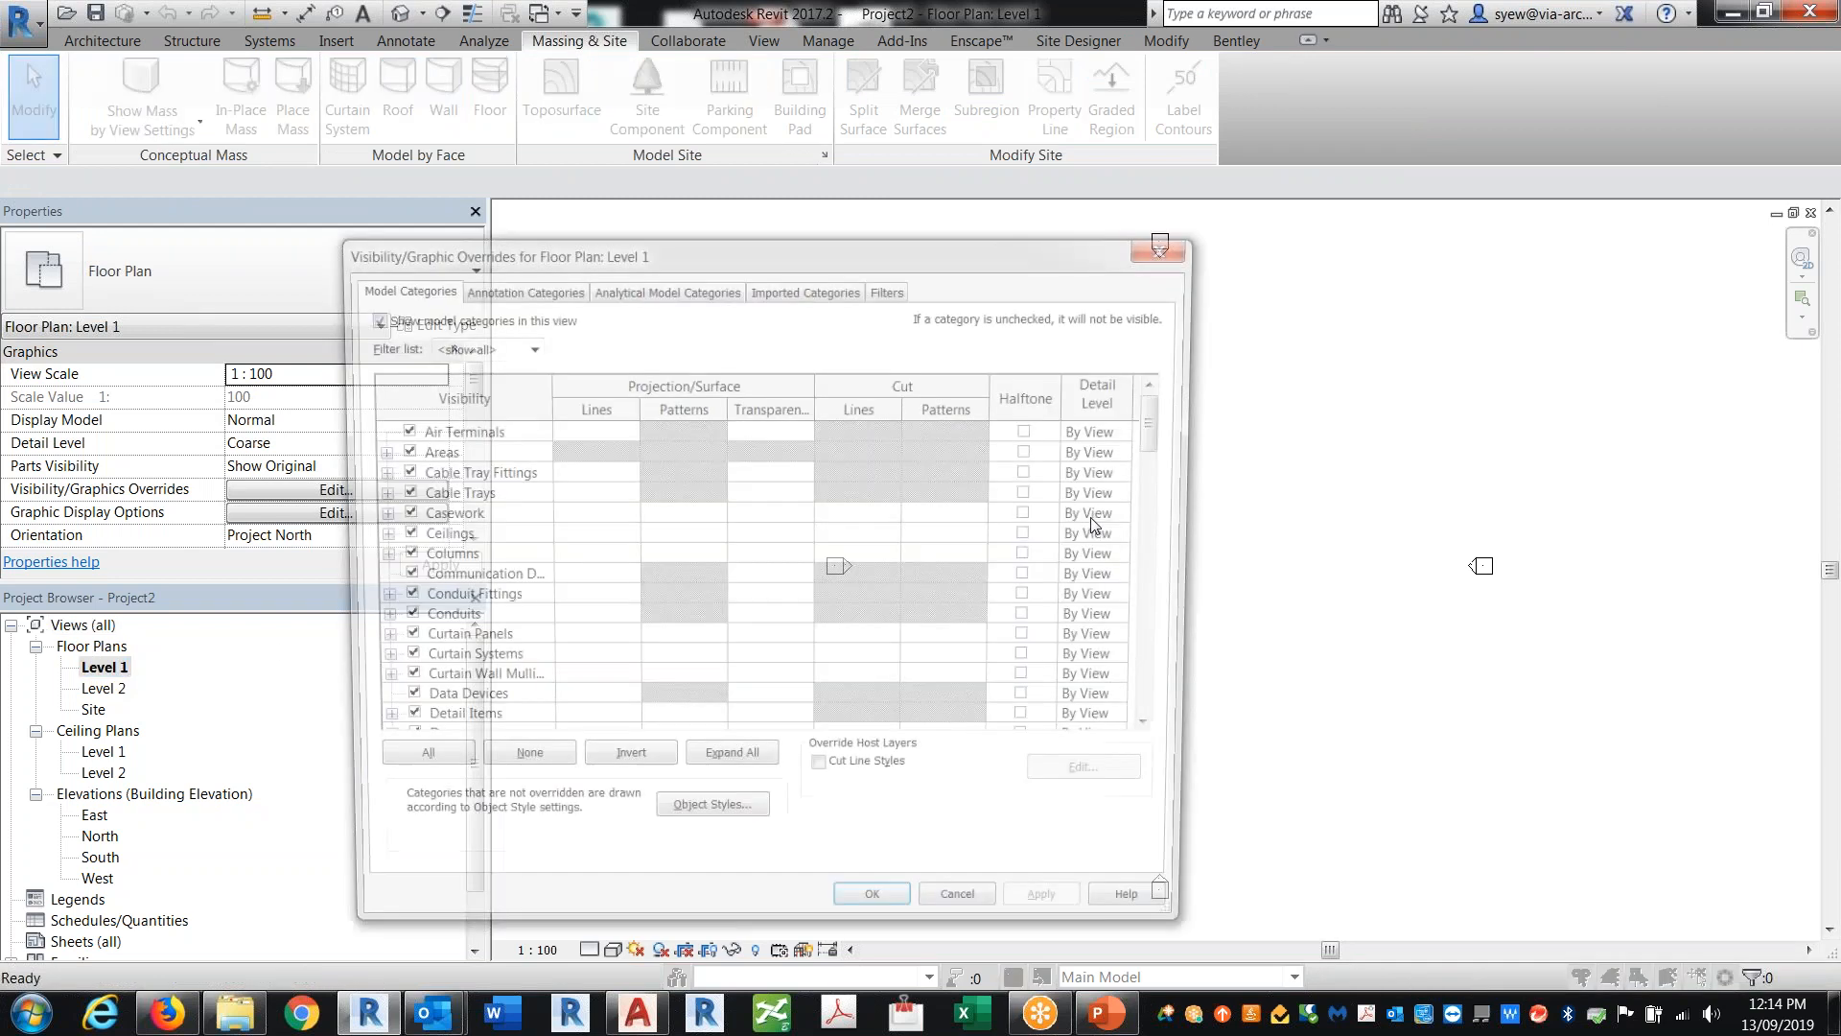
scroll(487, 606, down, 8)
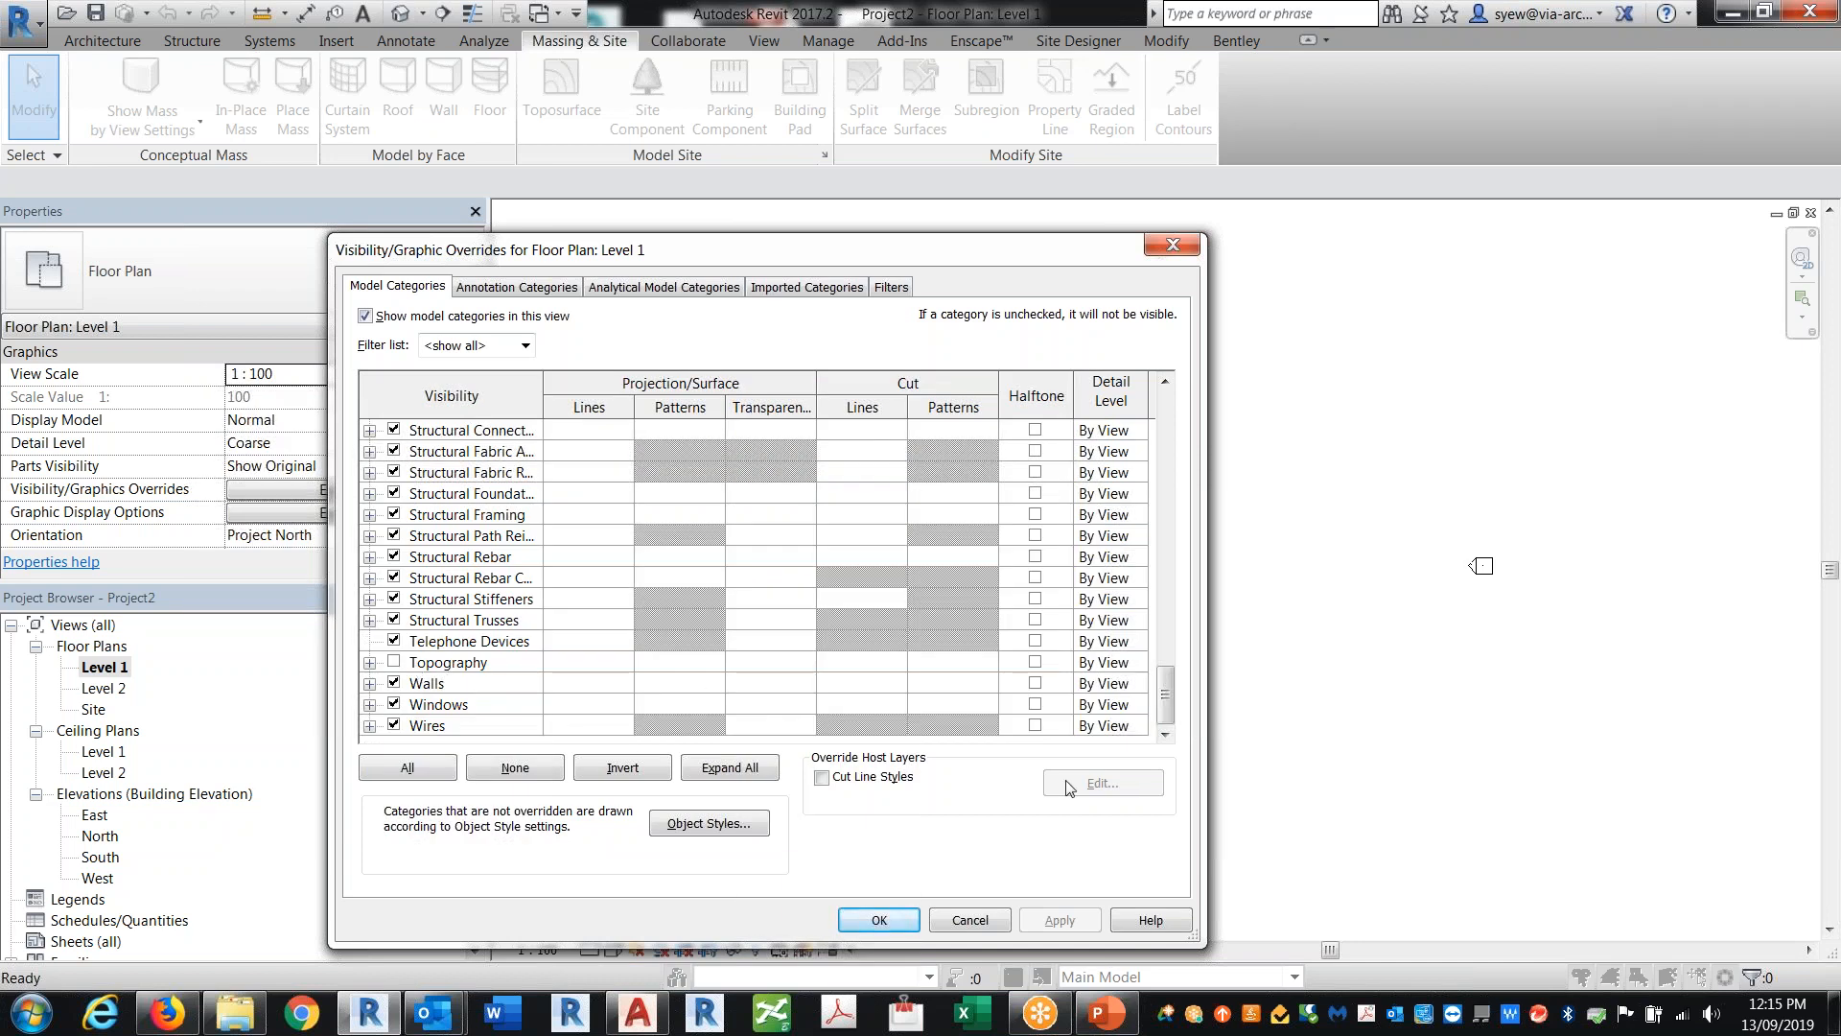
click(967, 919)
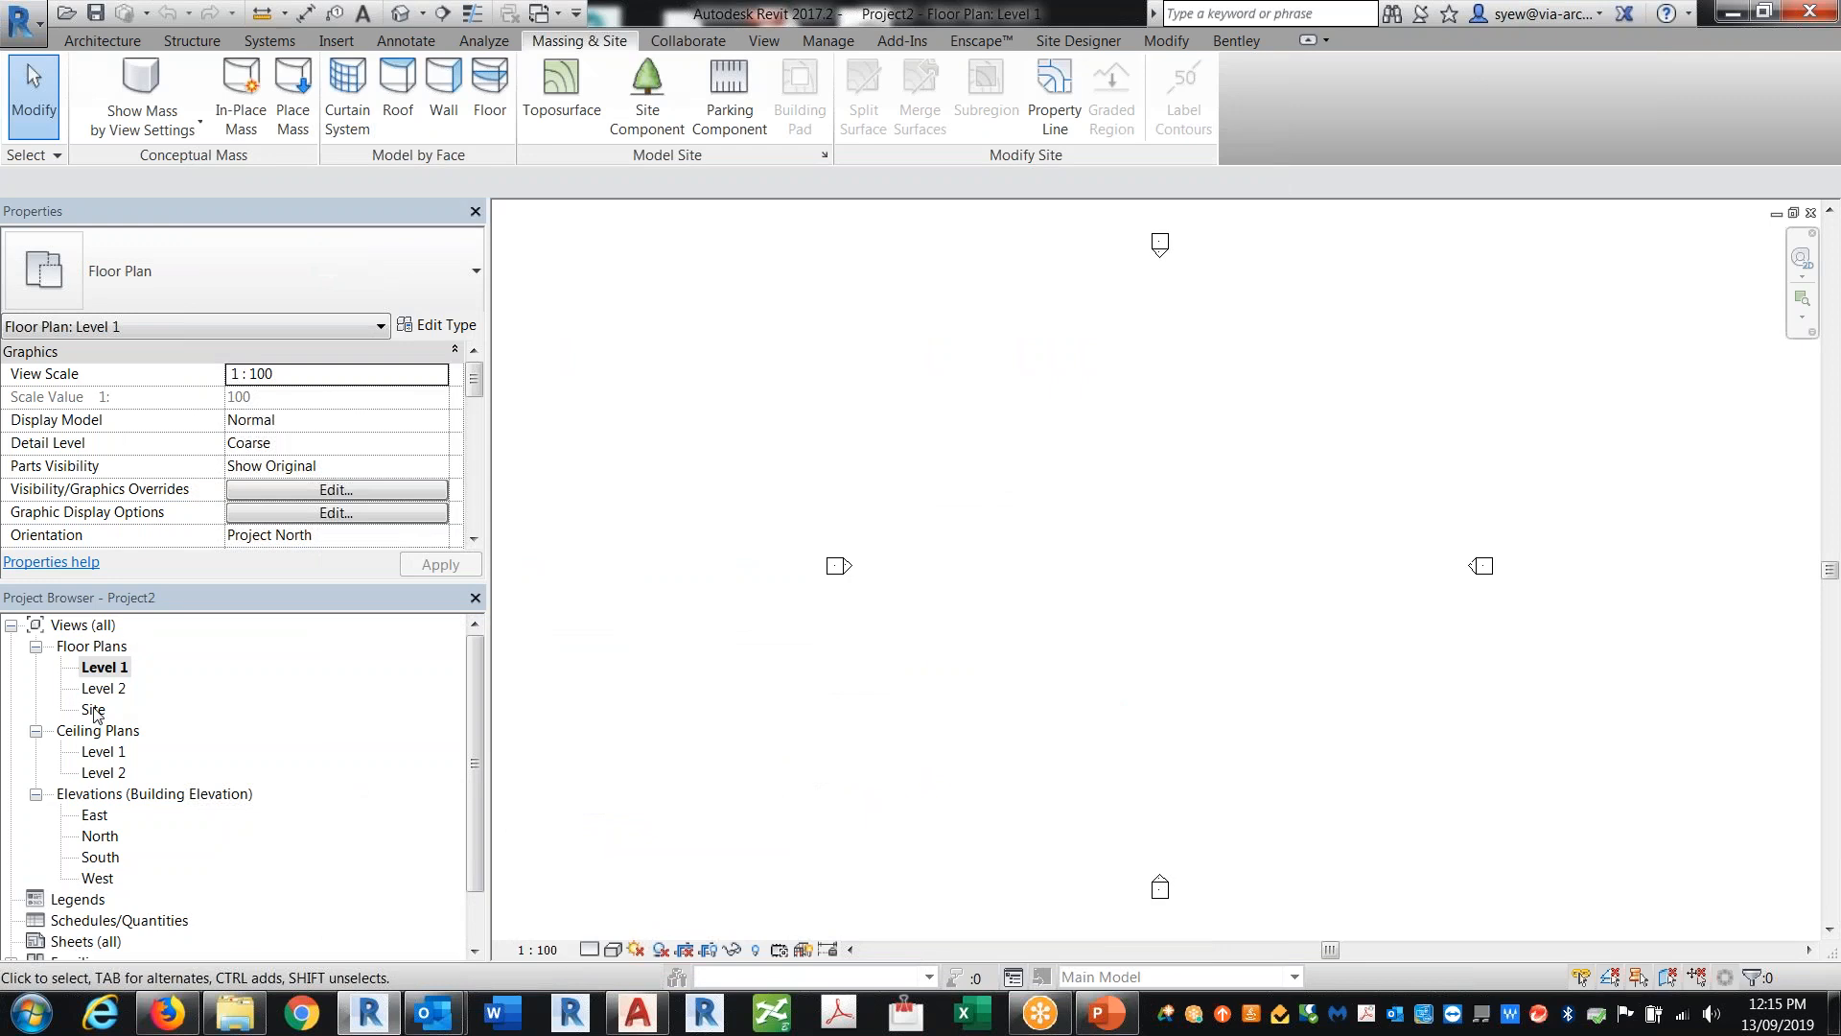
Step: Open the Site floor plan view
click(95, 711)
double_click(97, 714)
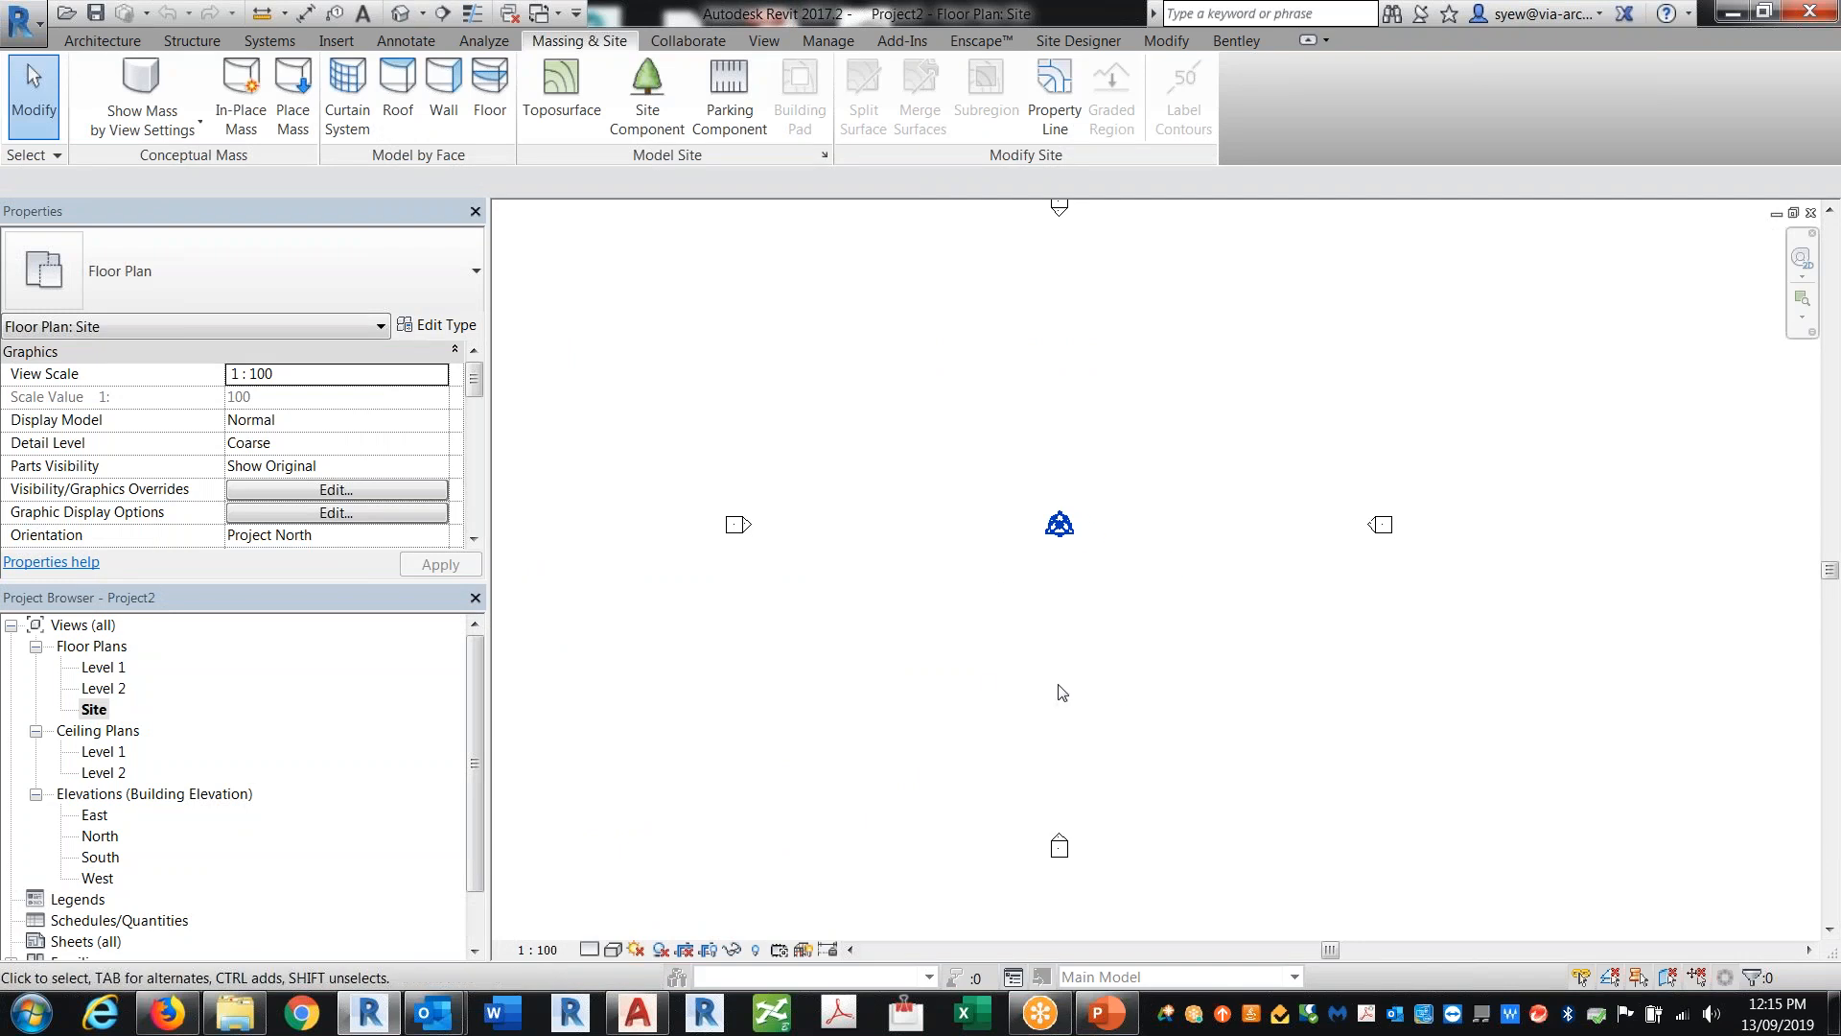
middle_drag(1014, 515, 1011, 602)
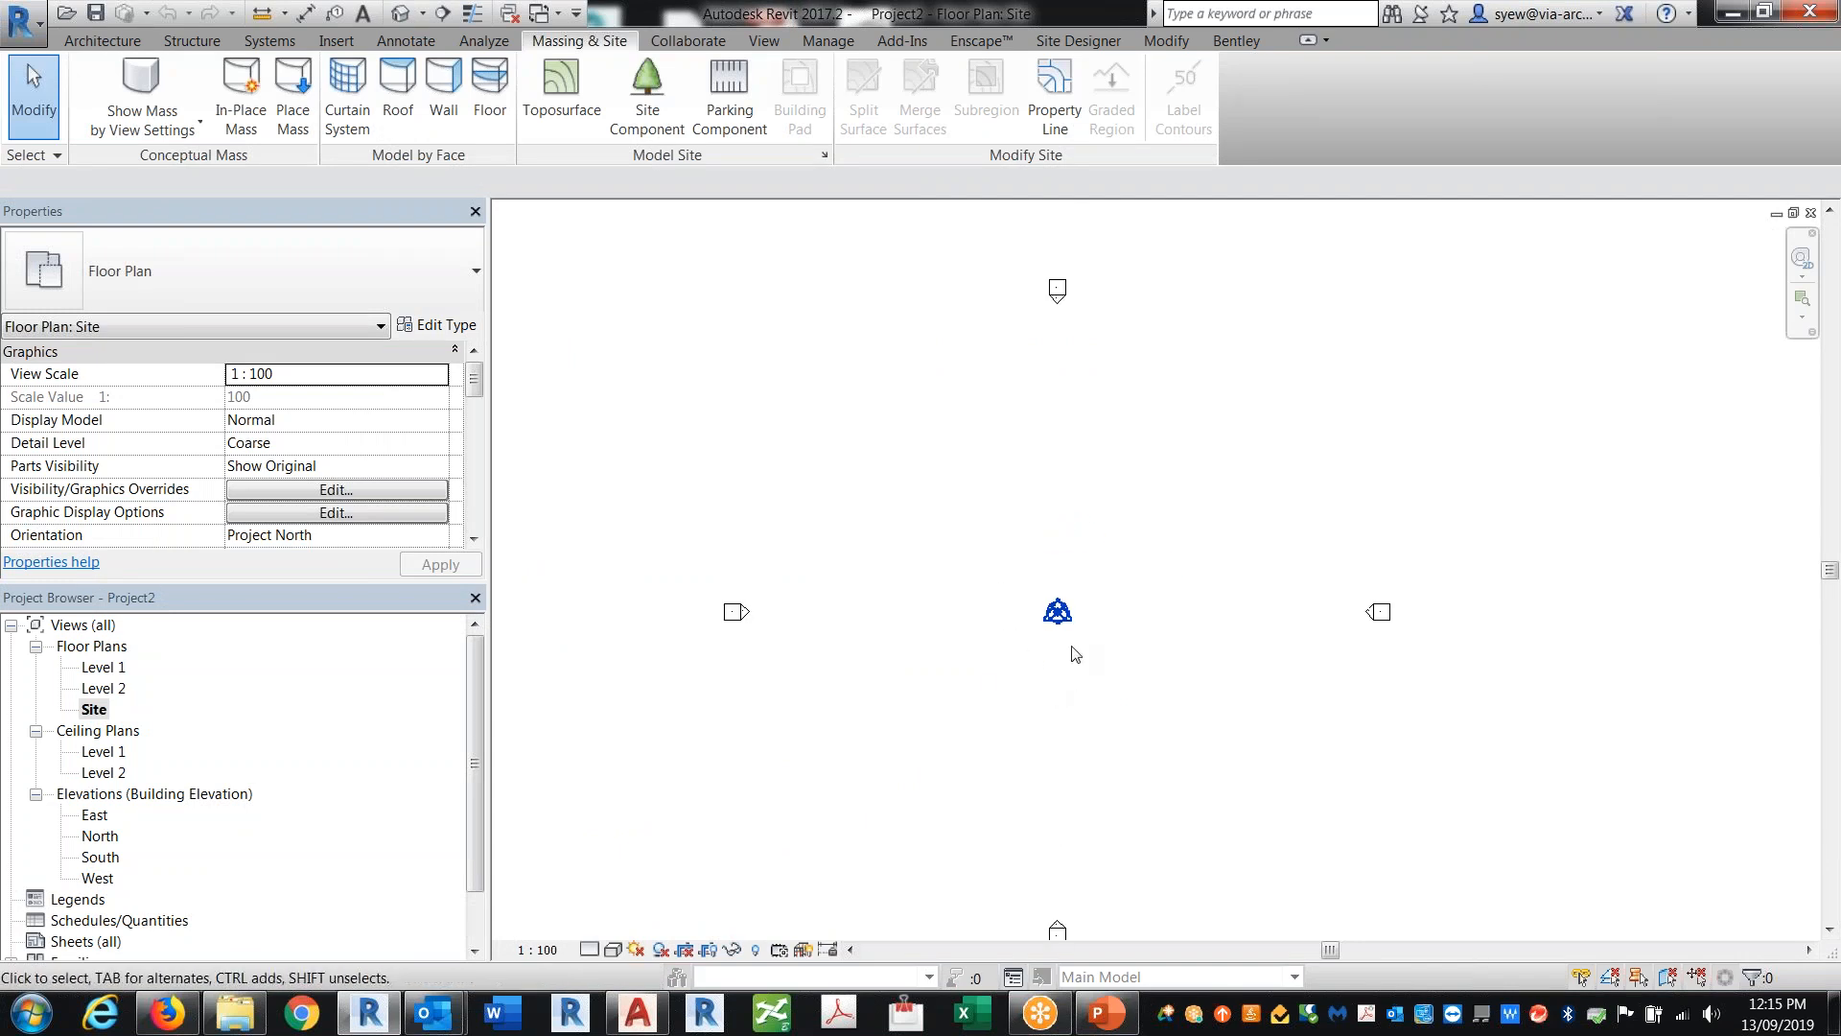
Step: Start a toposurface and place three points at elevation 1000
click(567, 91)
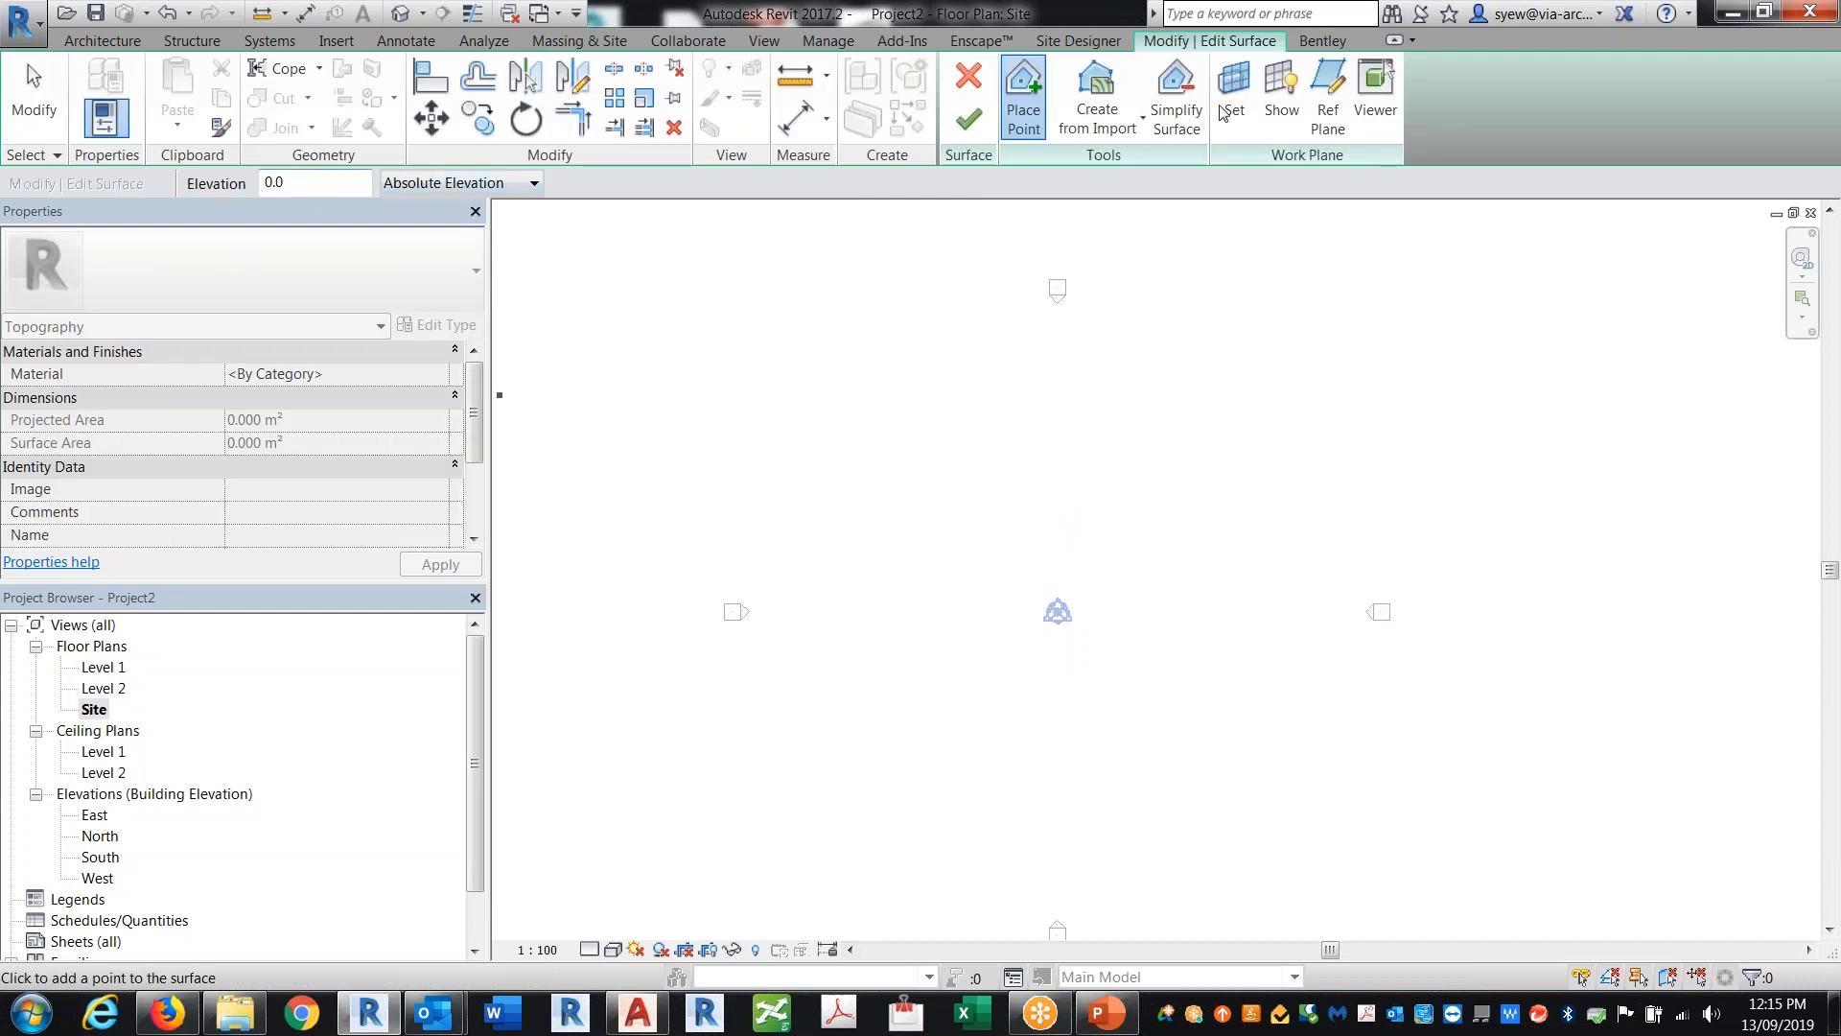
drag(289, 183, 194, 169)
text(1m)
click(884, 590)
click(1016, 422)
click(1299, 356)
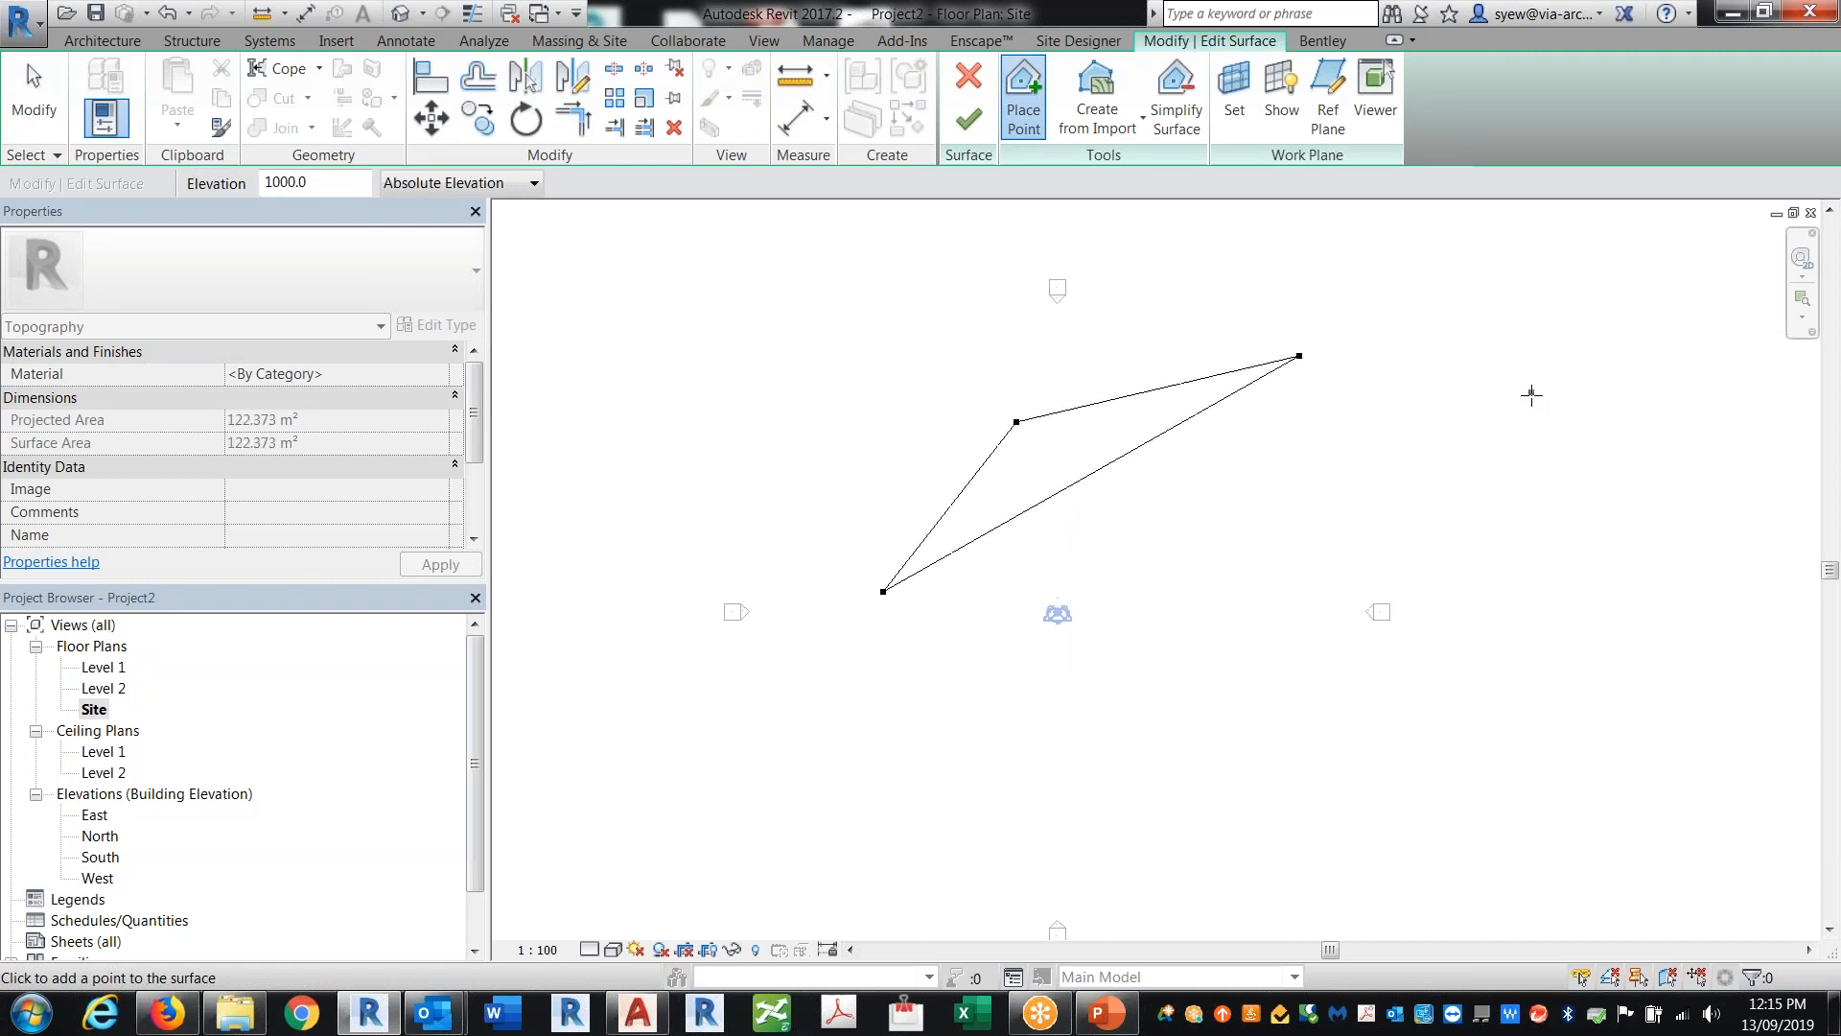
Step: Place three more toposurface points at elevation 2000 further down the site
drag(321, 183, 217, 175)
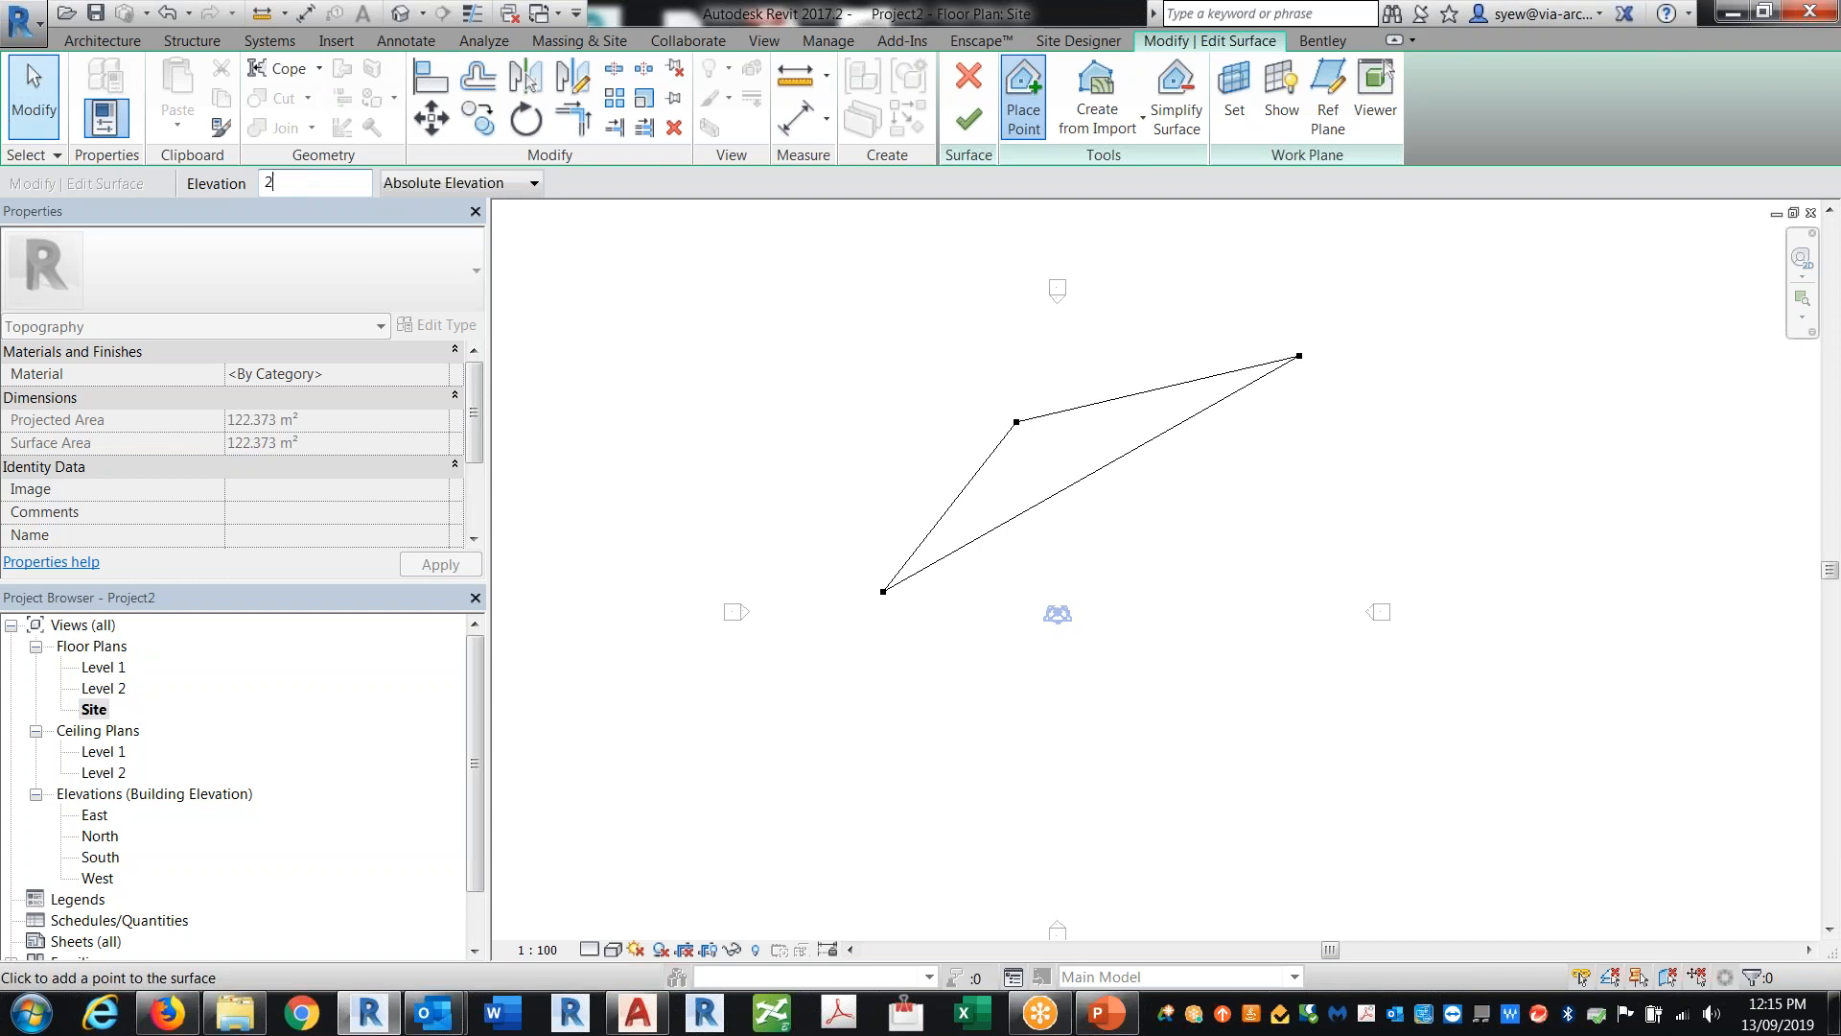
text(2m)
click(896, 805)
click(1301, 541)
click(1535, 440)
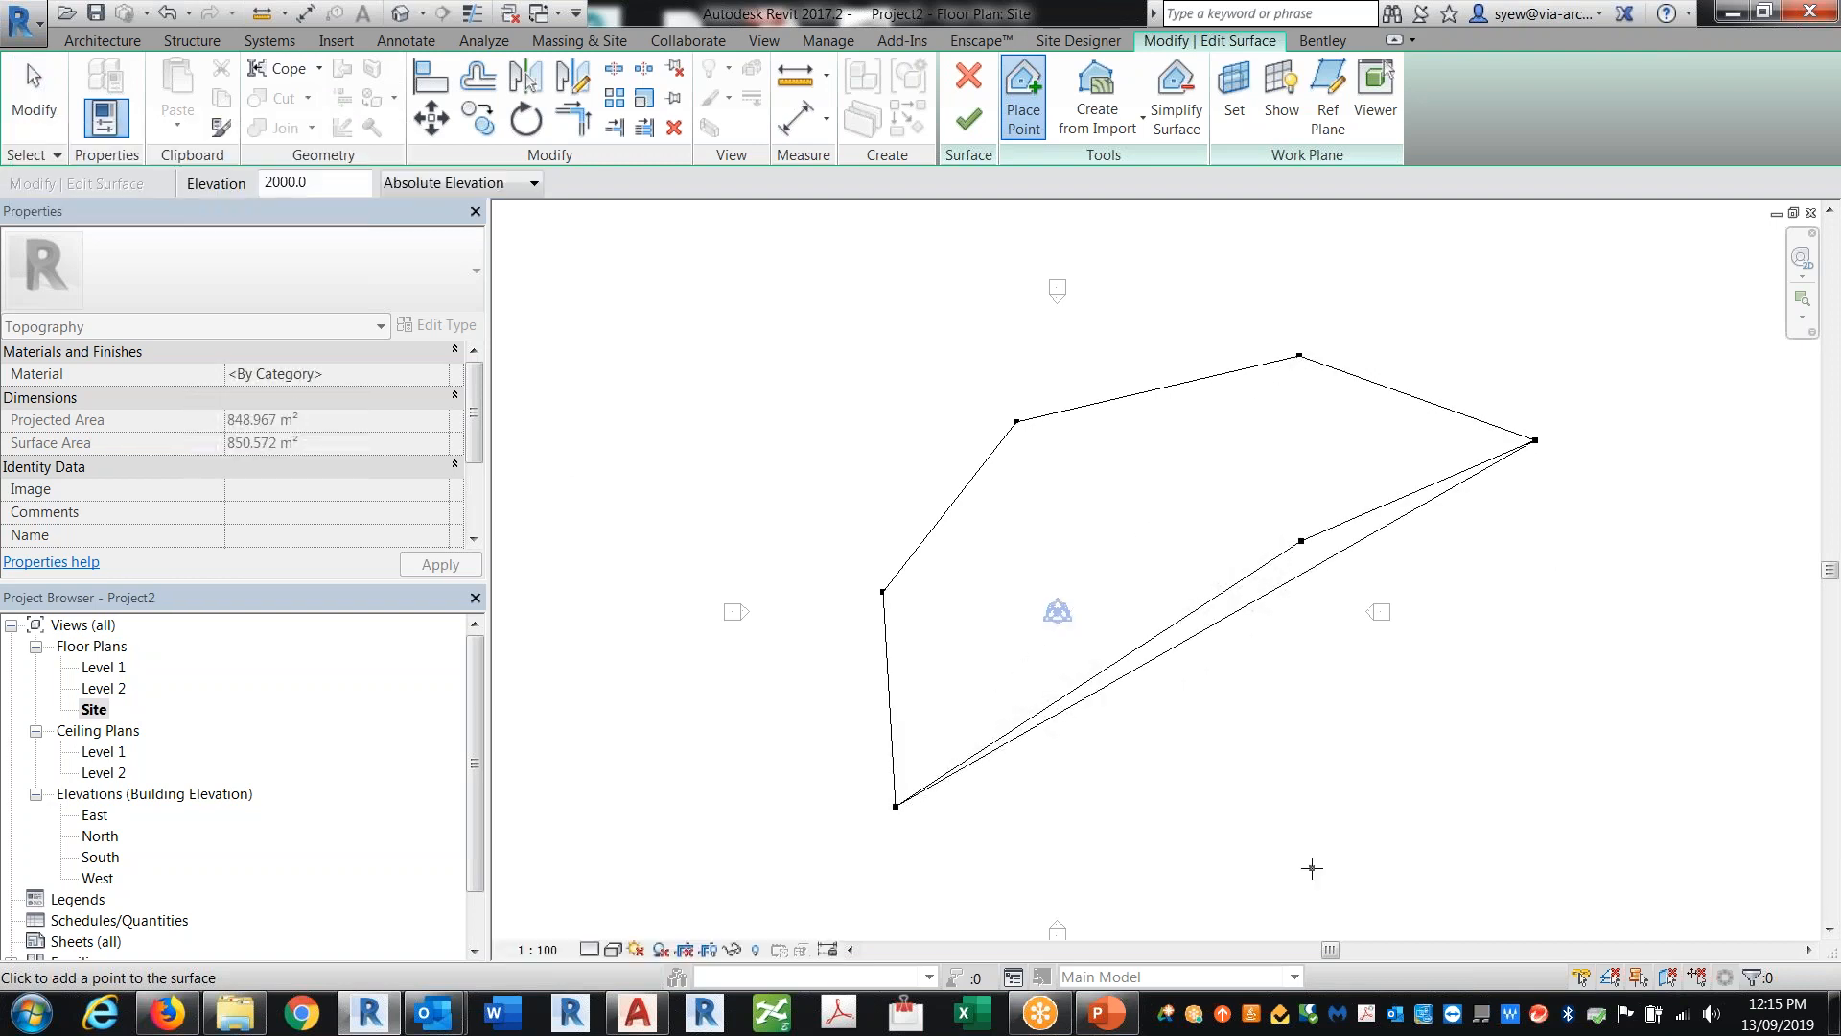
Step: Place three more toposurface points at elevation 3000 below the previous ones
drag(360, 183, 96, 161)
text(3)
middle_drag(1122, 735, 1102, 518)
click(870, 850)
click(1520, 689)
click(1696, 579)
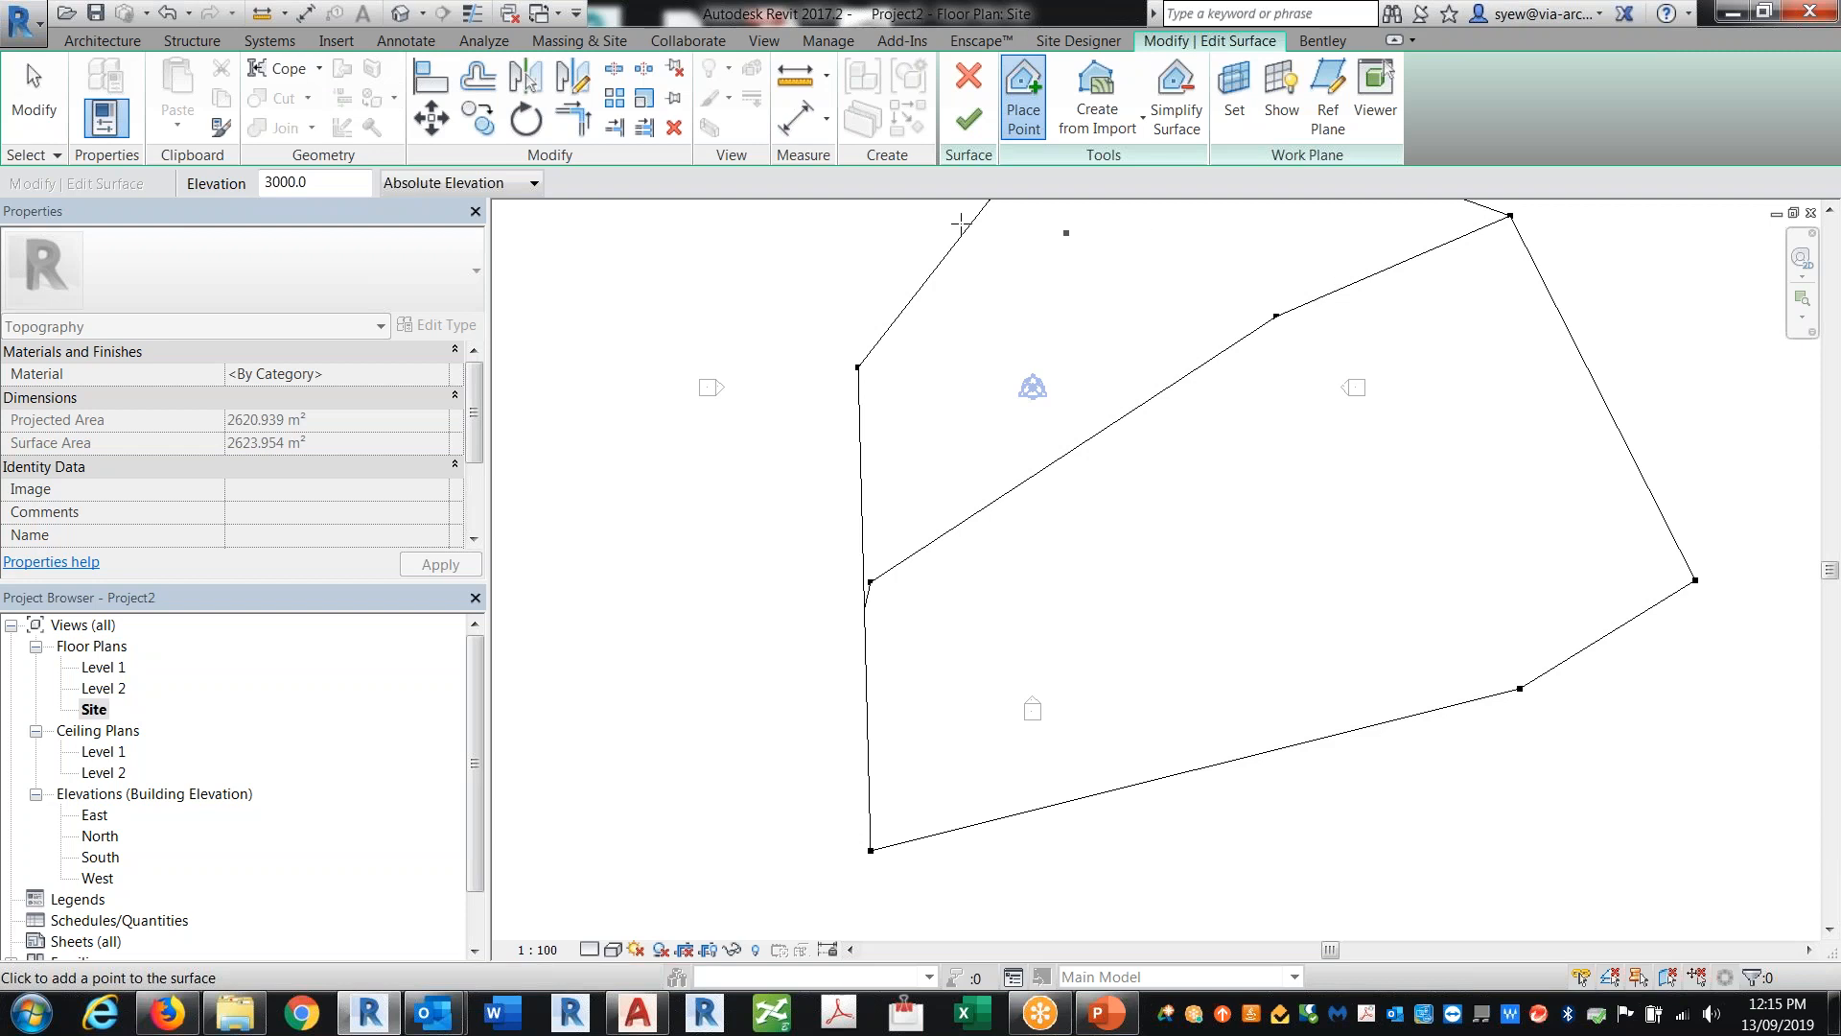
Step: Finish the toposurface and select it
click(968, 121)
middle_drag(1347, 743, 1328, 832)
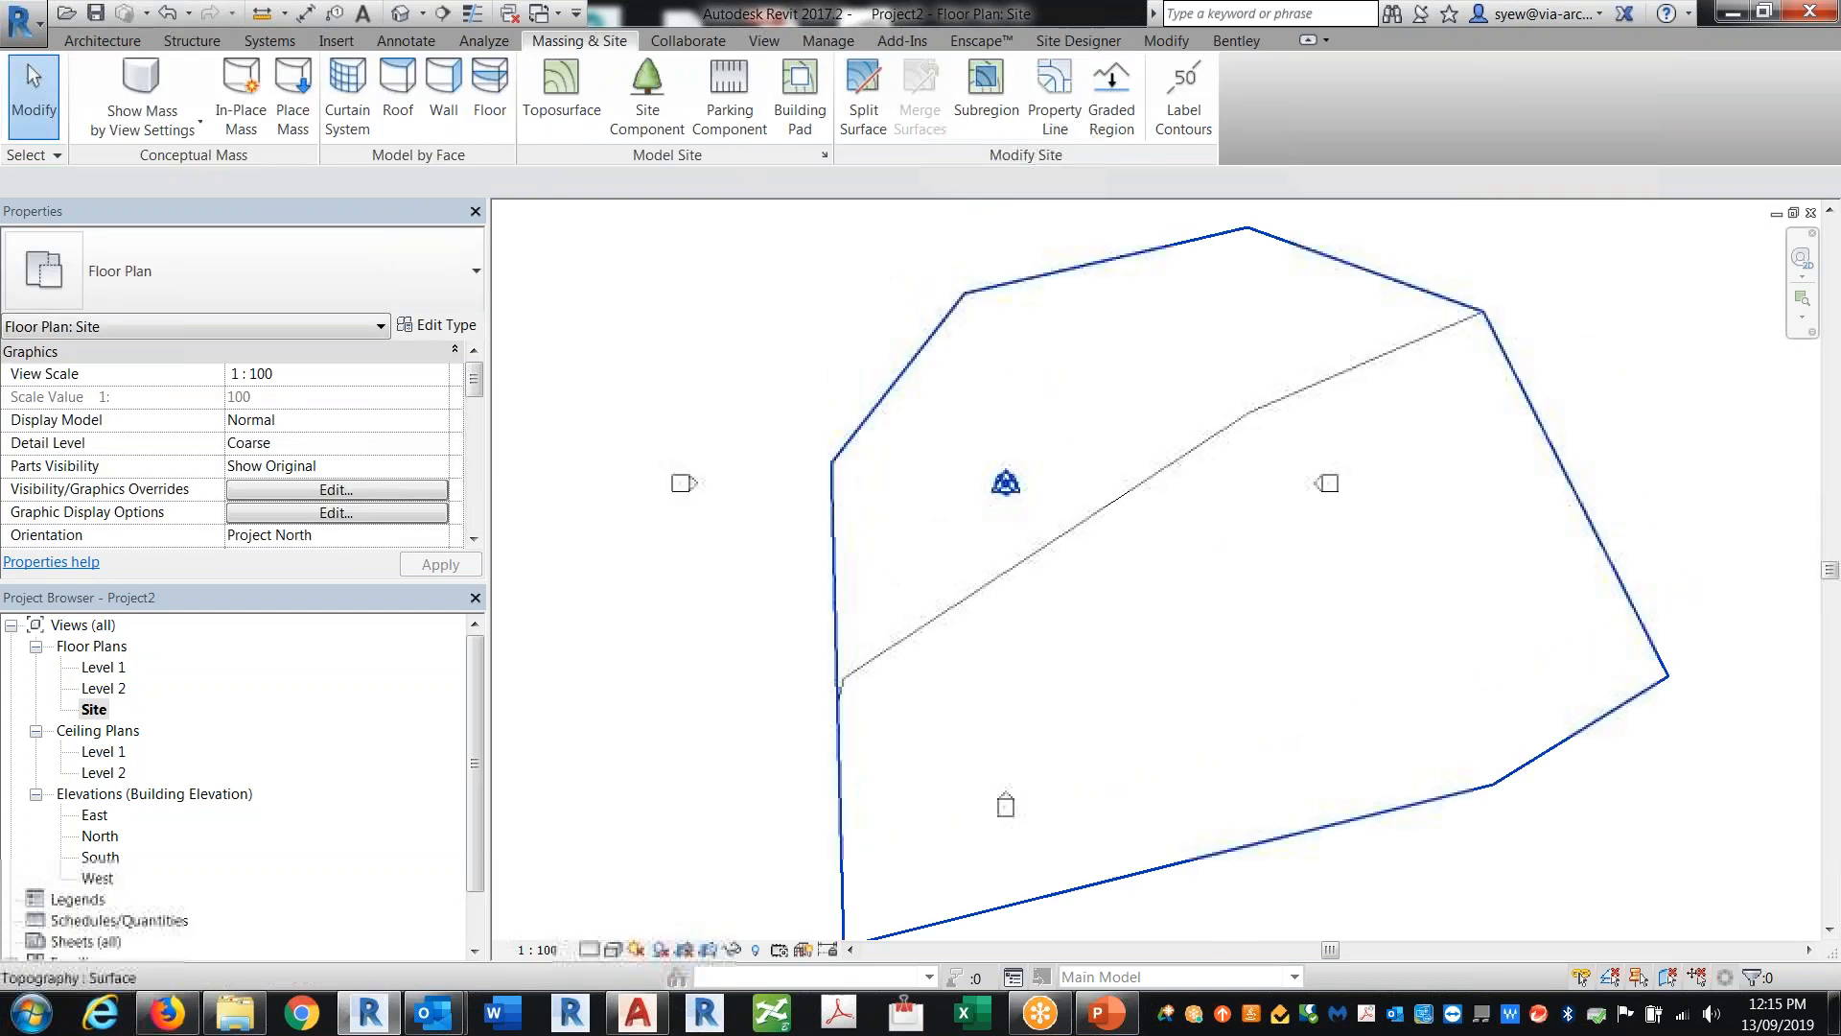
click(1328, 833)
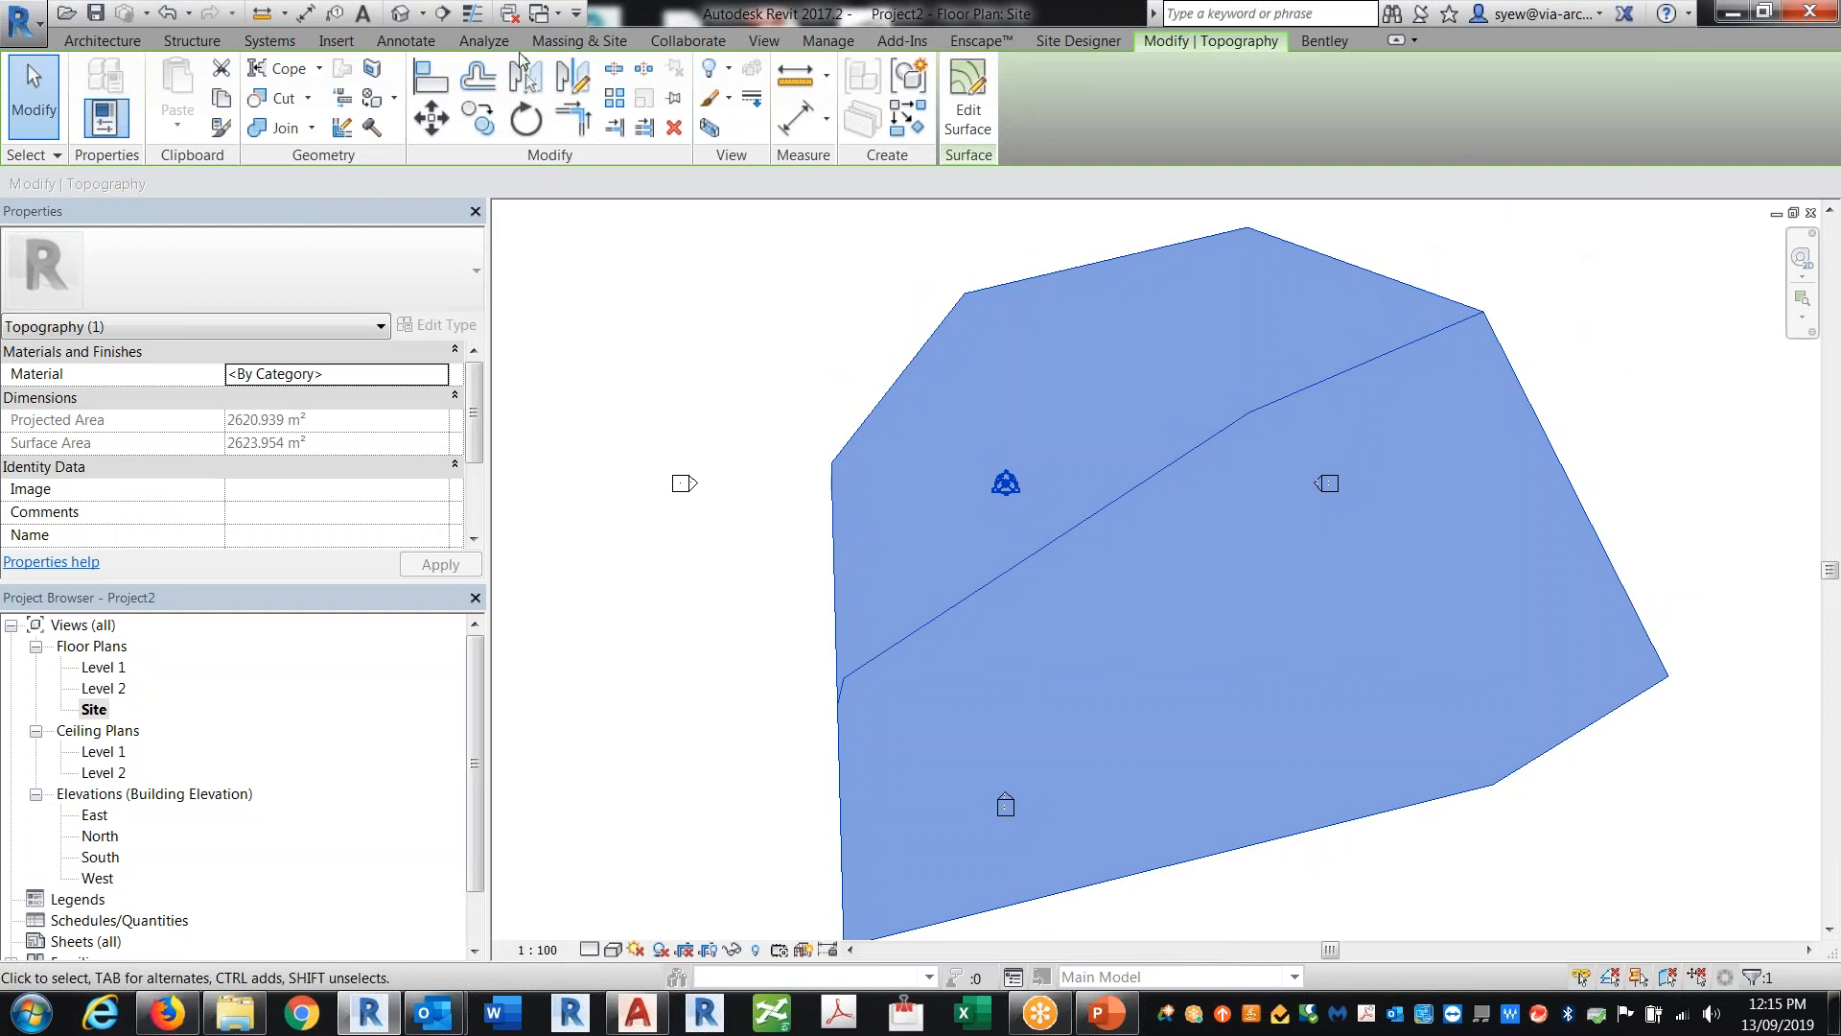
Step: Open the site settings and set the contour line interval to 250
click(579, 41)
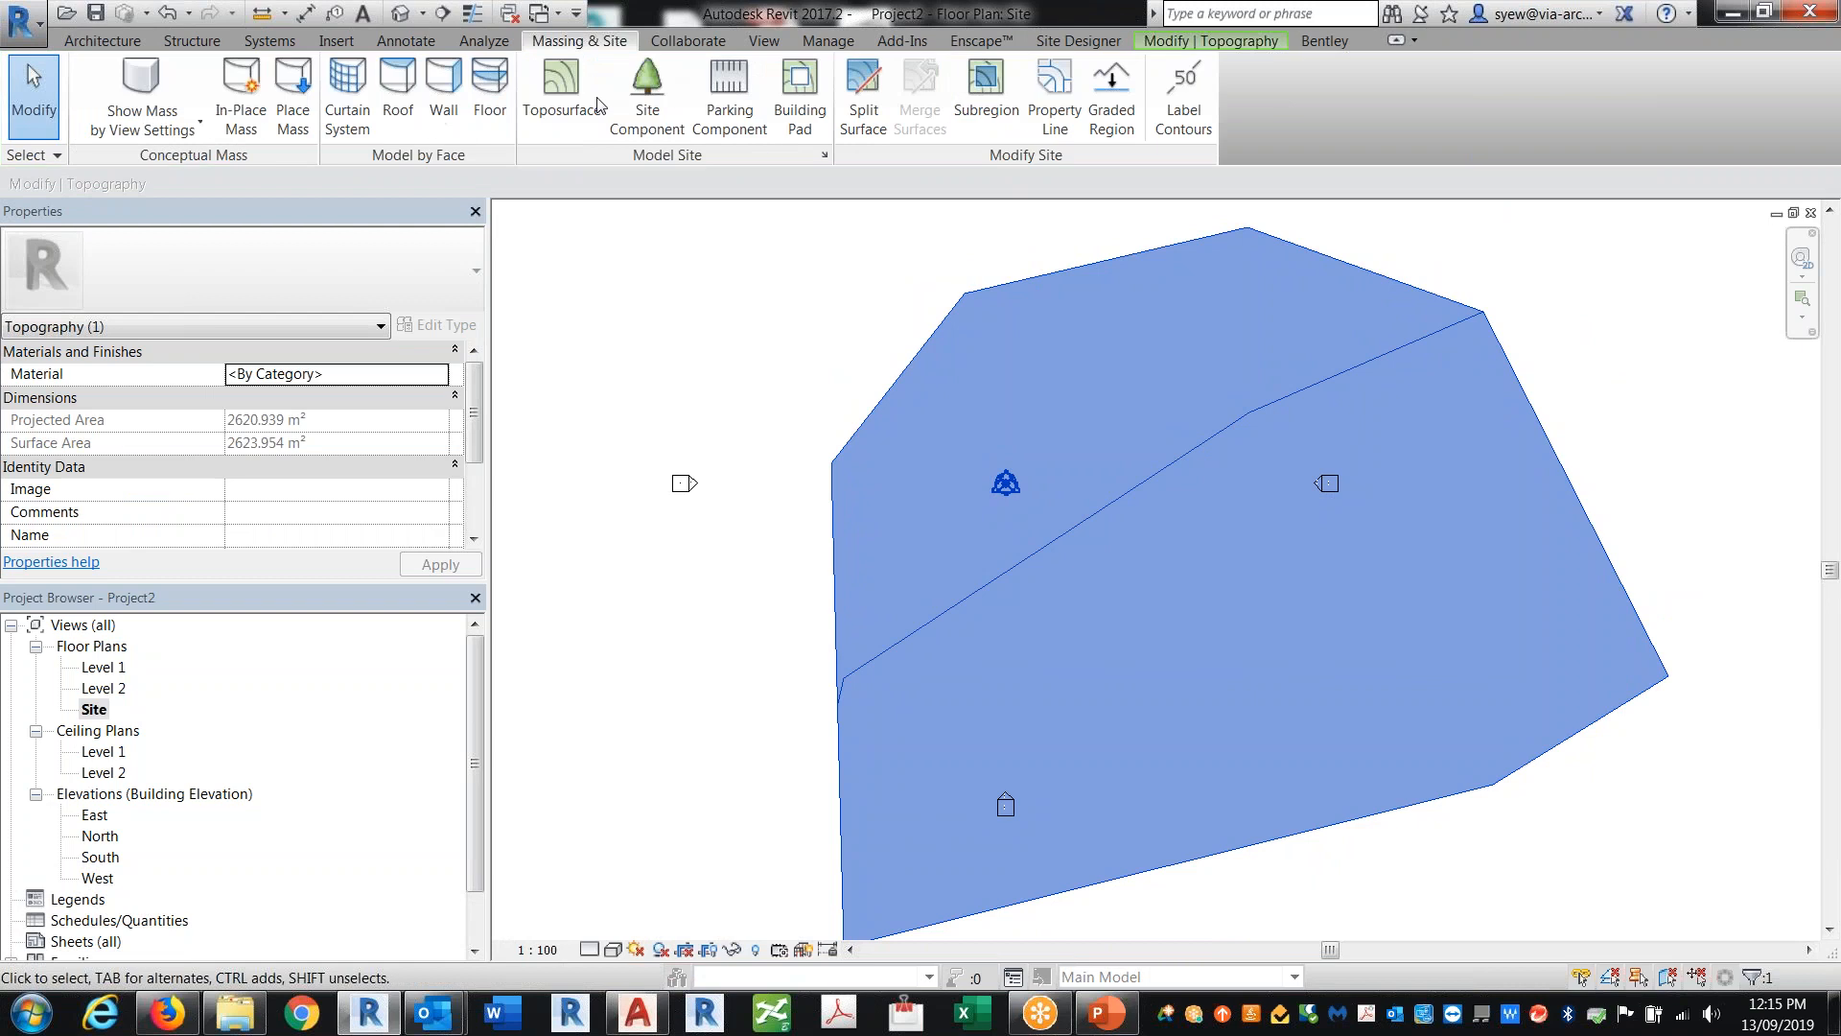
click(824, 157)
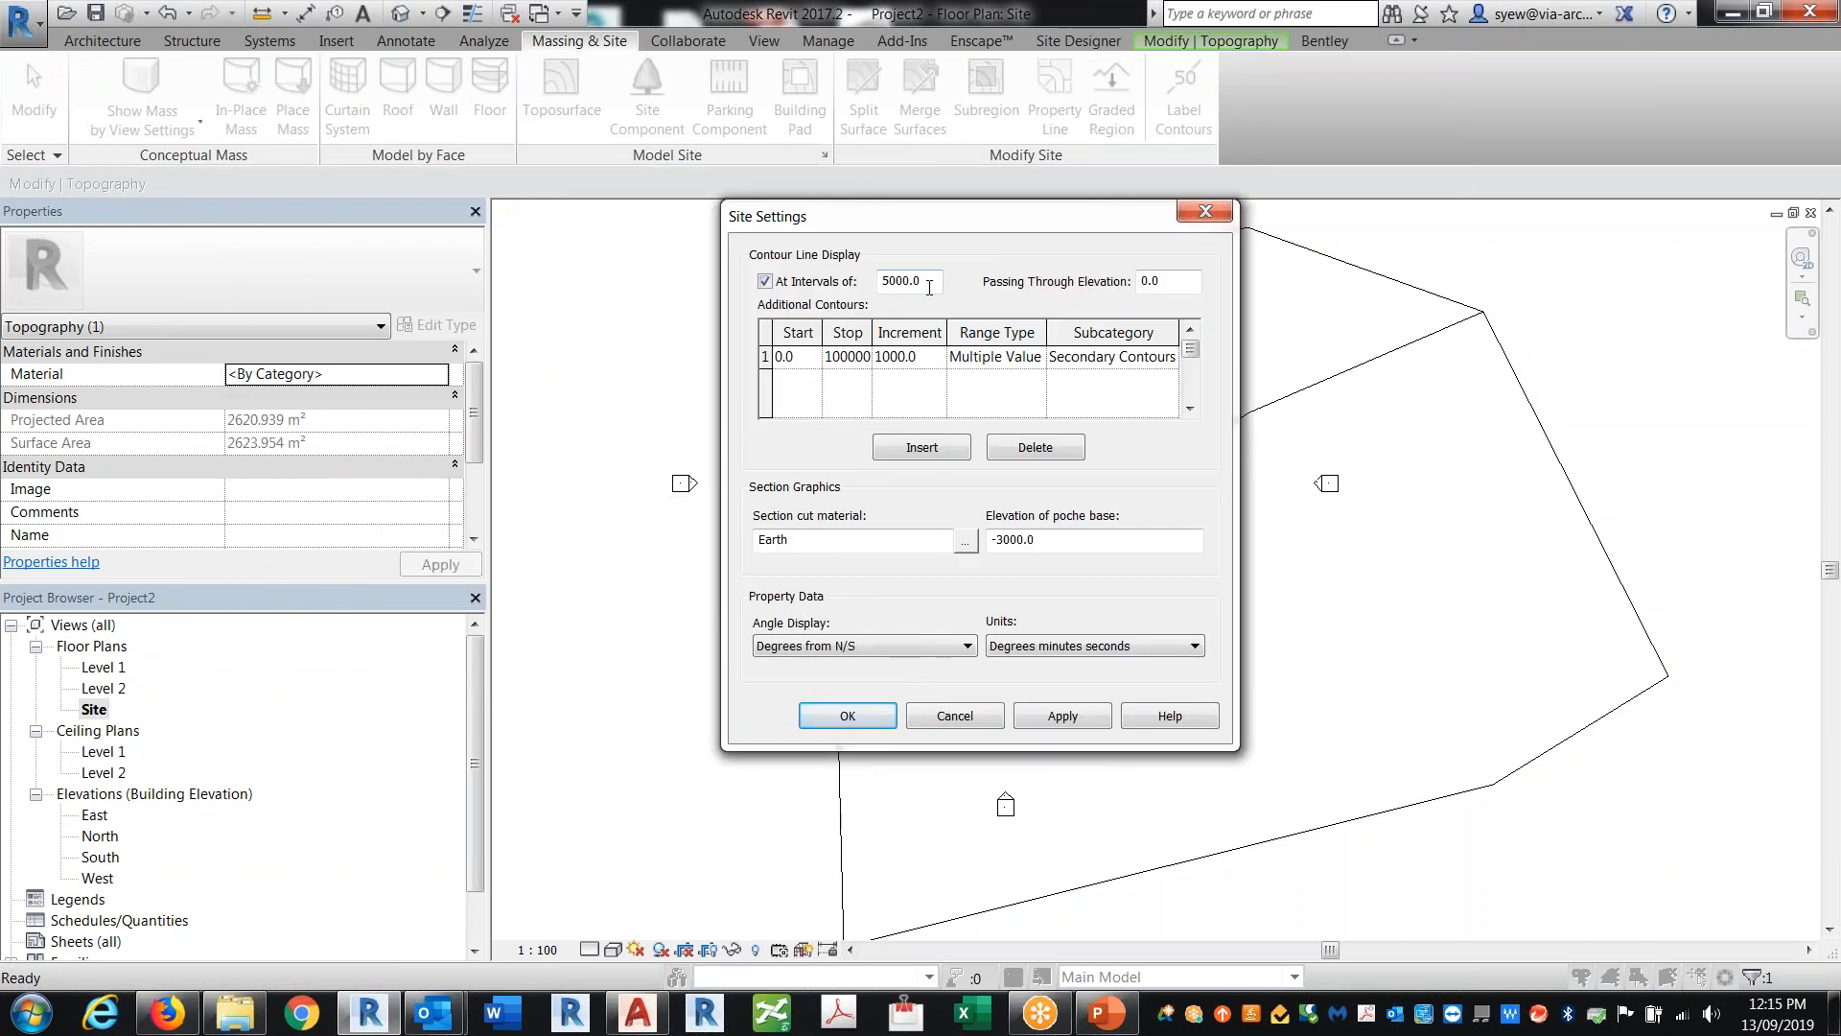
text(500)
double_click(920, 272)
text(250mm)
Step: Set the elevation of poche base to -20000
click(1064, 539)
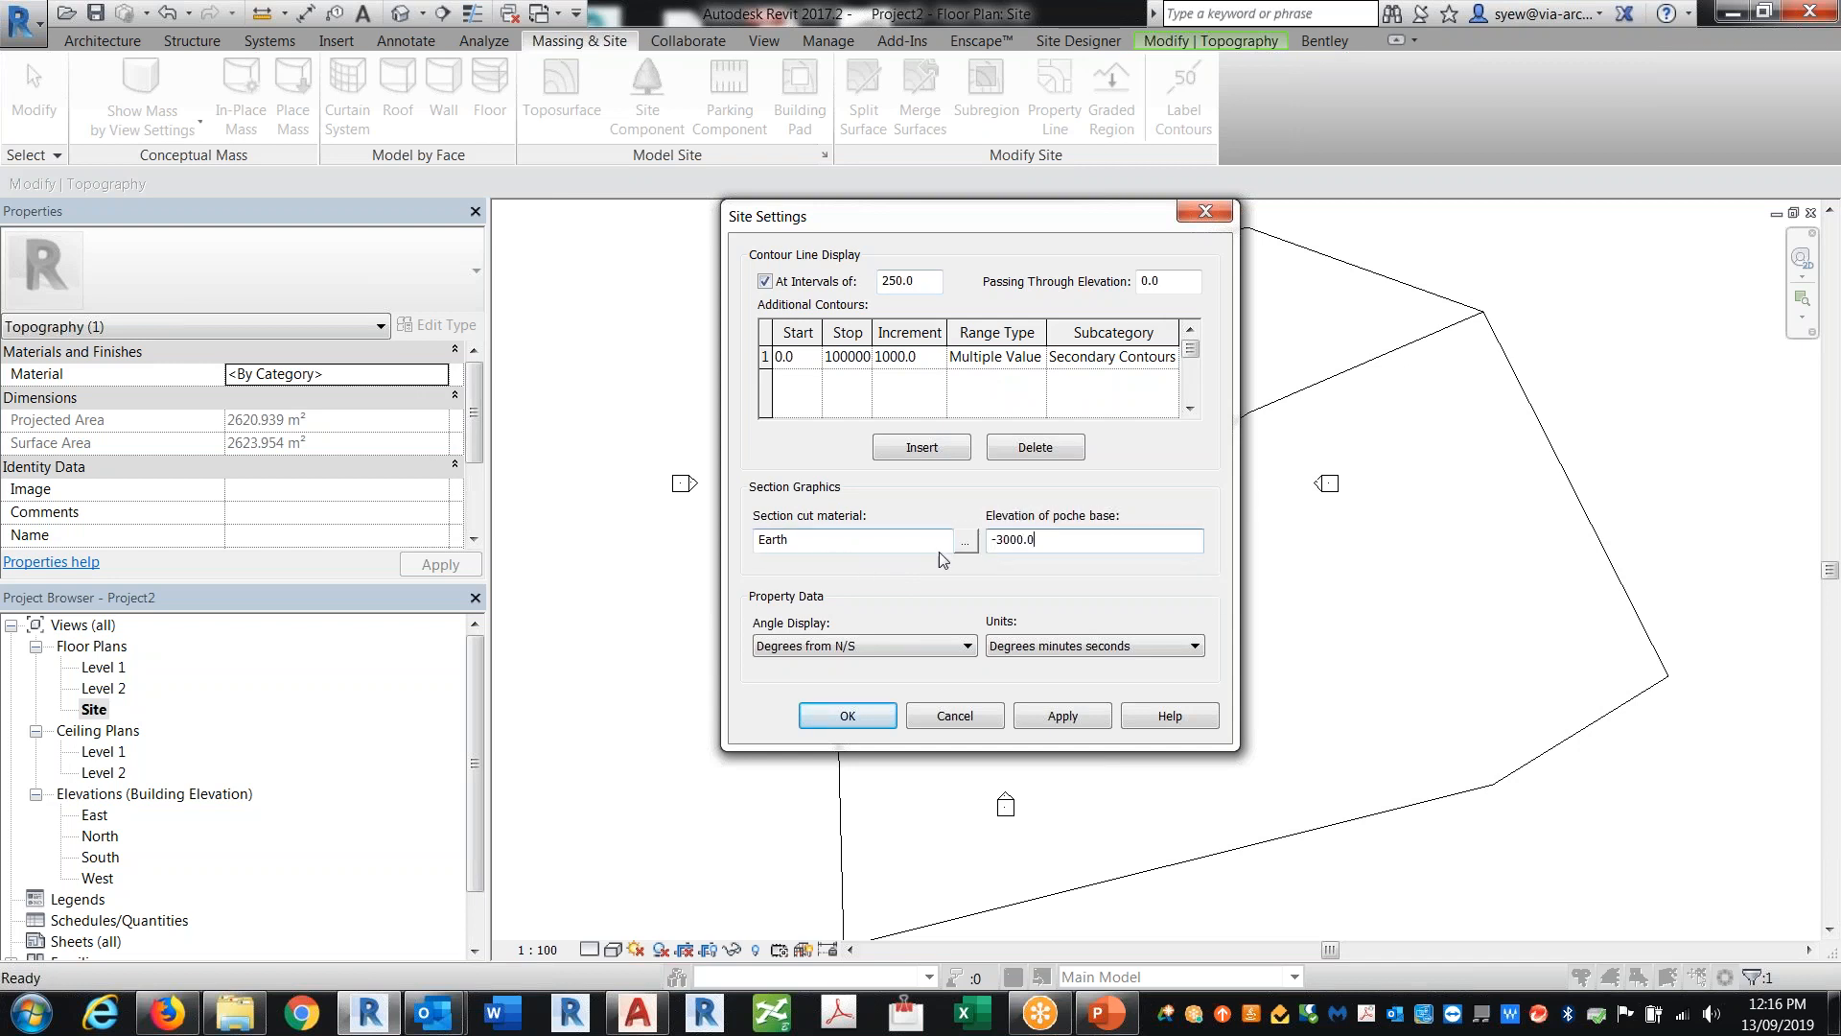
double_click(1013, 543)
click(1015, 544)
drag(1006, 544, 1000, 544)
text(20)
Step: Set the additional contours' increment to 500, then apply and close the site settings
drag(875, 330, 950, 330)
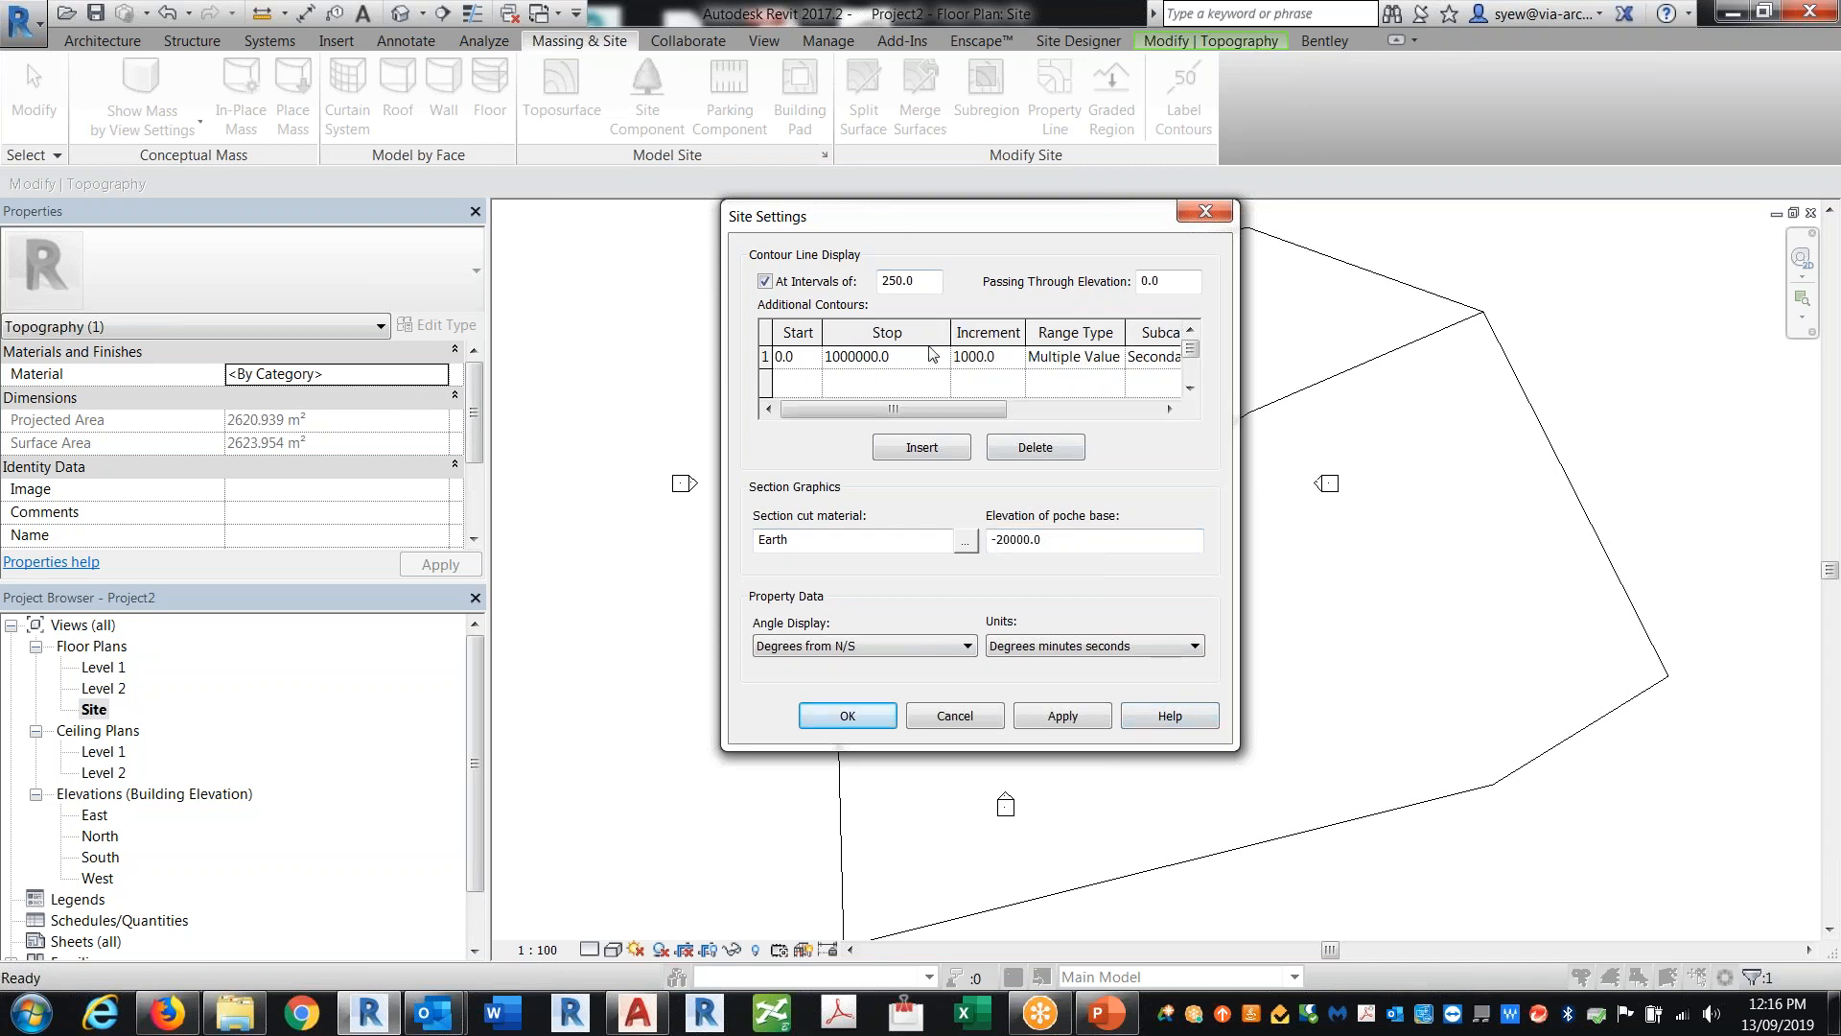
click(883, 356)
click(913, 358)
drag(793, 344, 806, 357)
key(Tab)
text(250)
key(Return)
drag(994, 358, 837, 358)
text(500)
click(977, 356)
click(1063, 716)
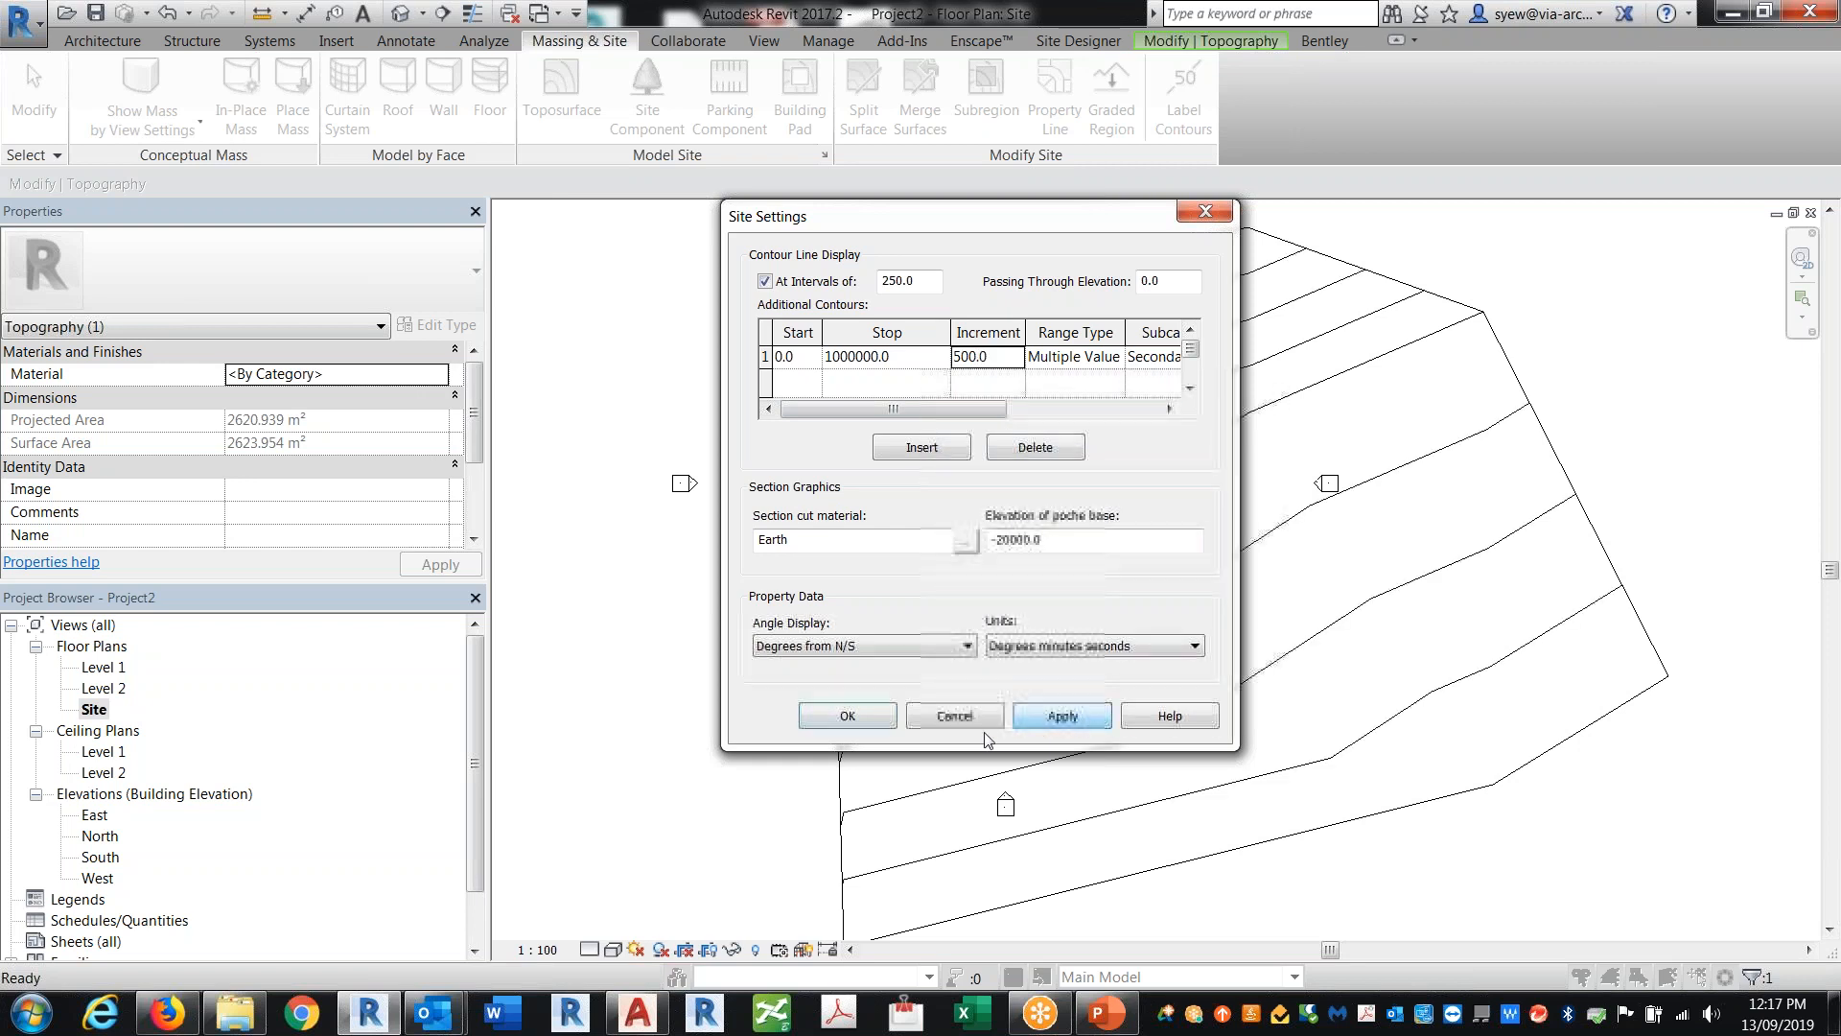
click(843, 717)
Step: Label the contour lines by drawing a contour label line across them
scroll(1385, 441, up, 6)
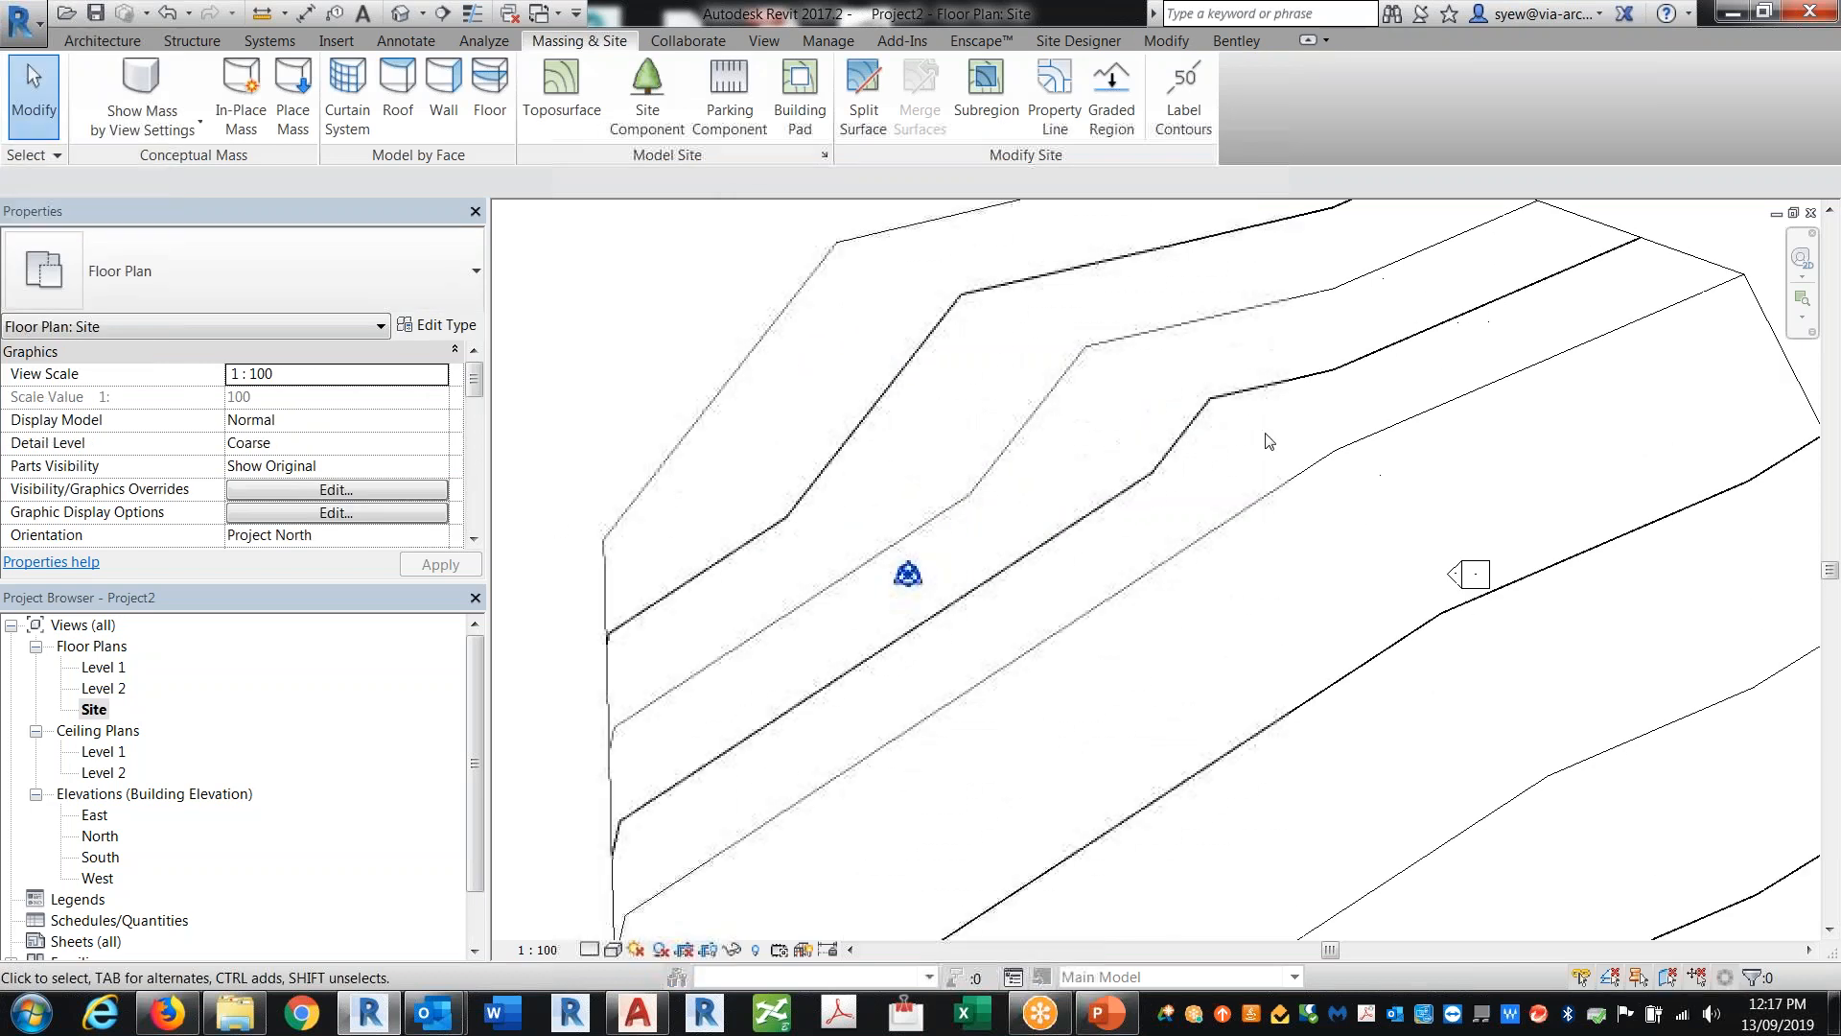
middle_drag(1266, 676, 1265, 696)
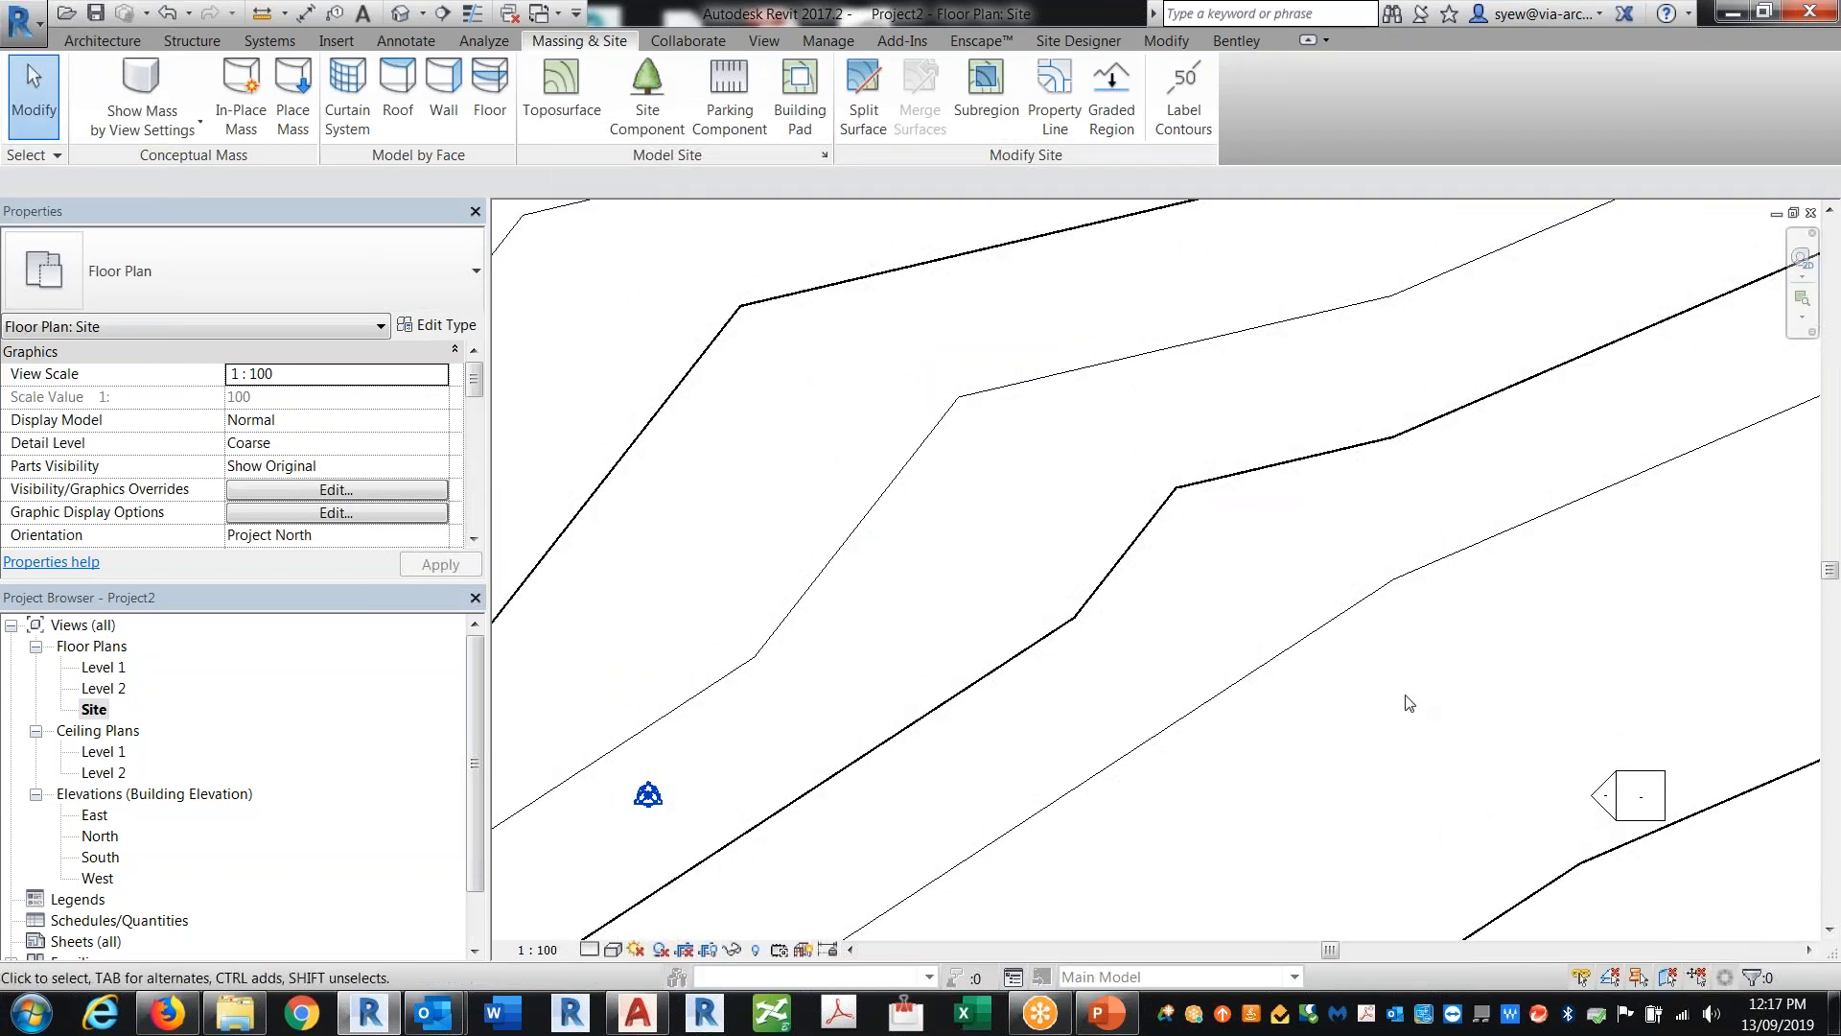
middle_drag(1487, 633, 1329, 739)
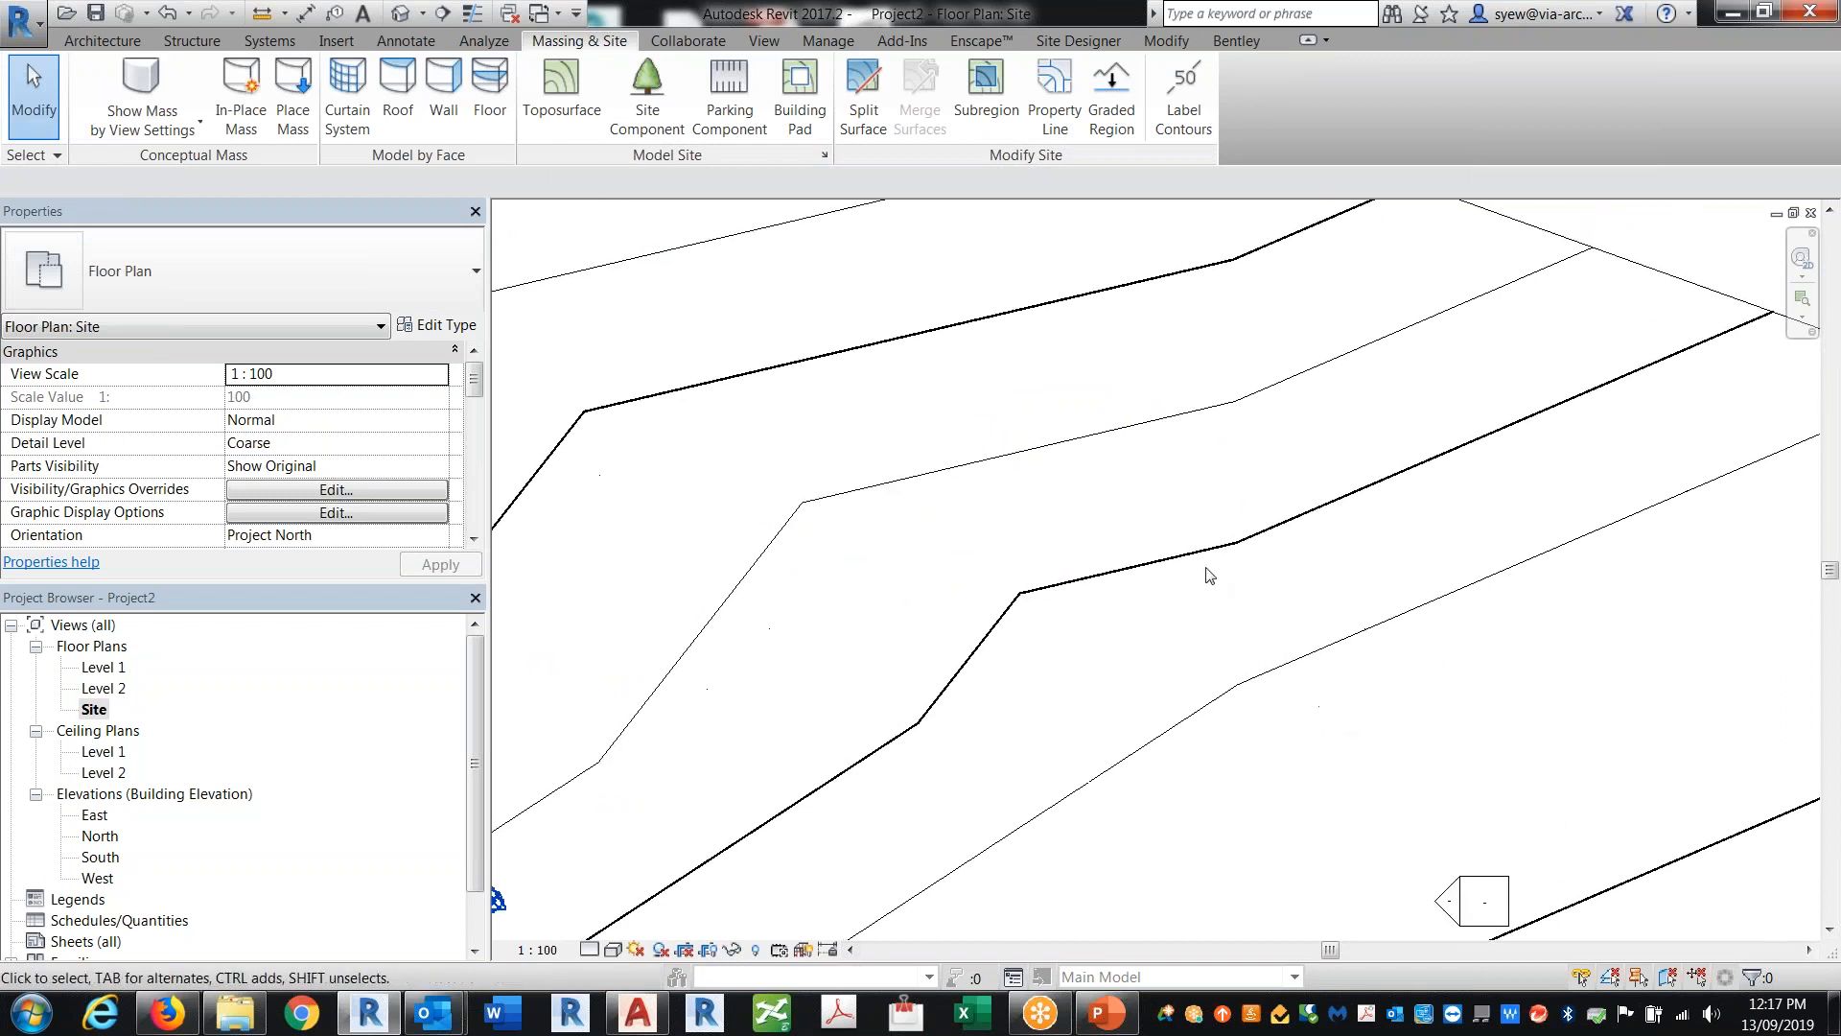
scroll(1135, 326, down, 1)
scroll(1132, 319, down, 2)
middle_drag(1267, 834, 1278, 756)
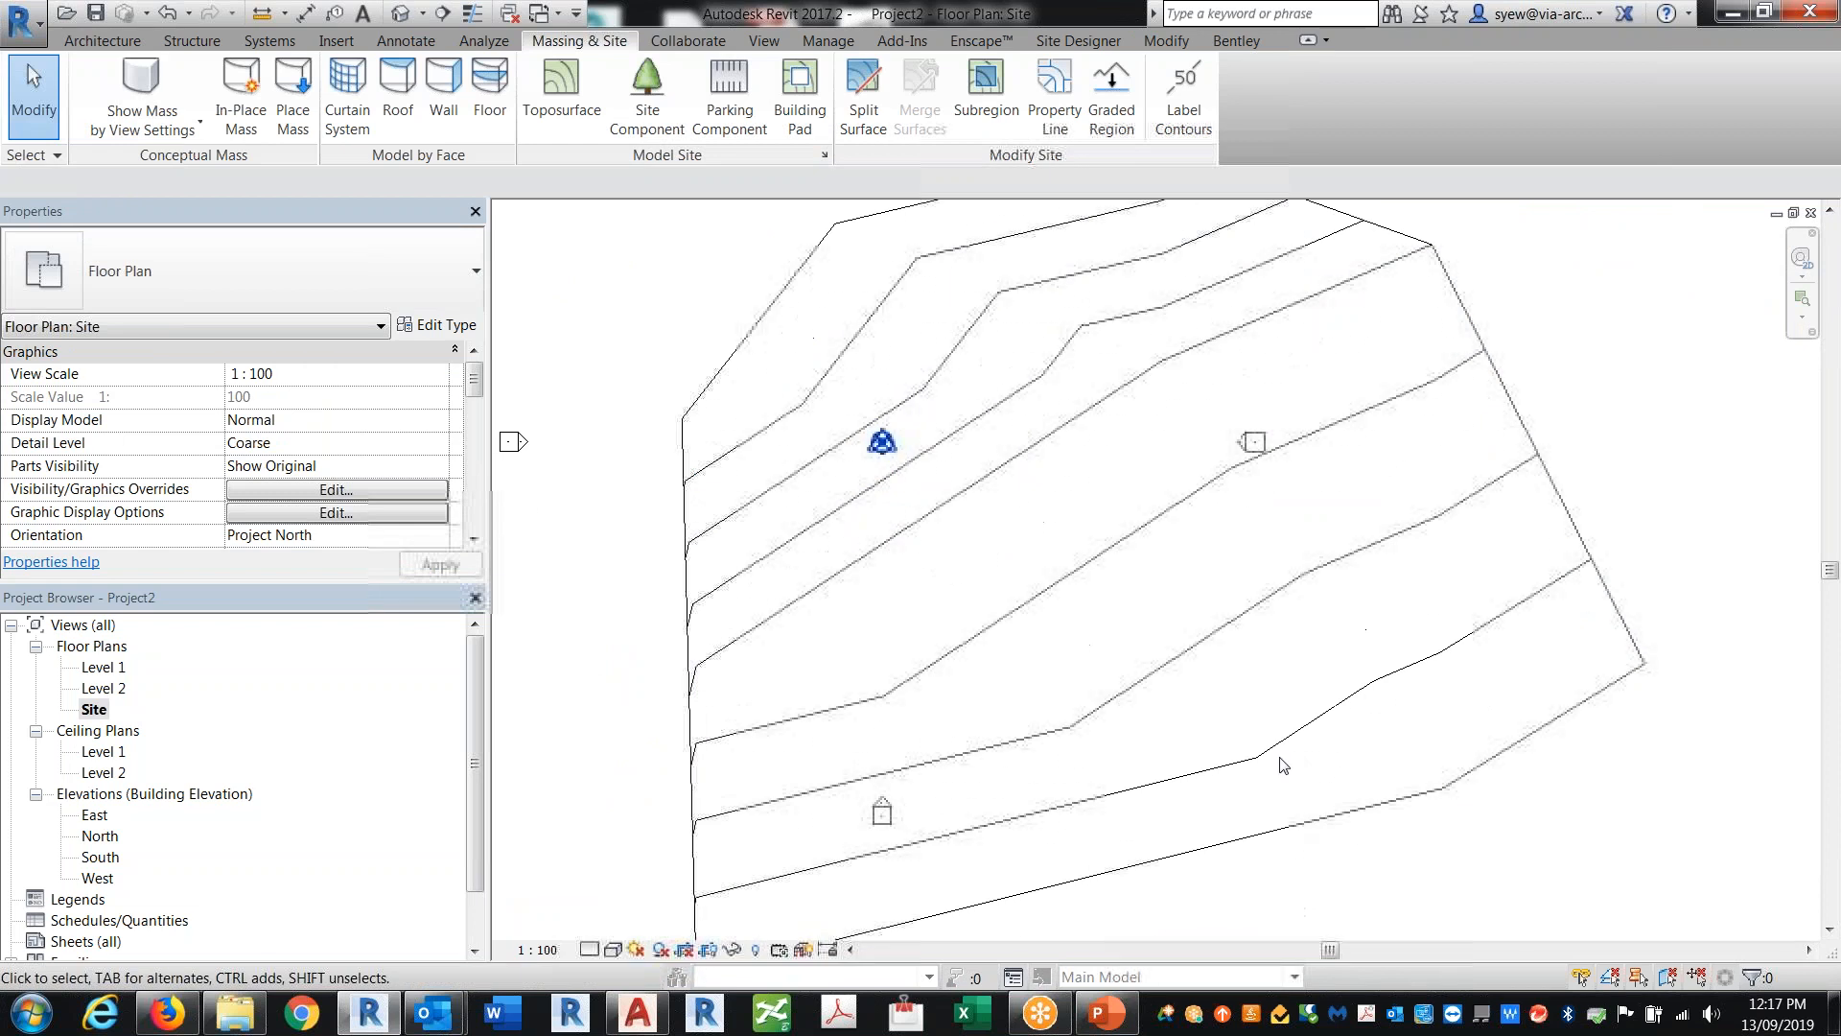
click(1187, 95)
click(937, 227)
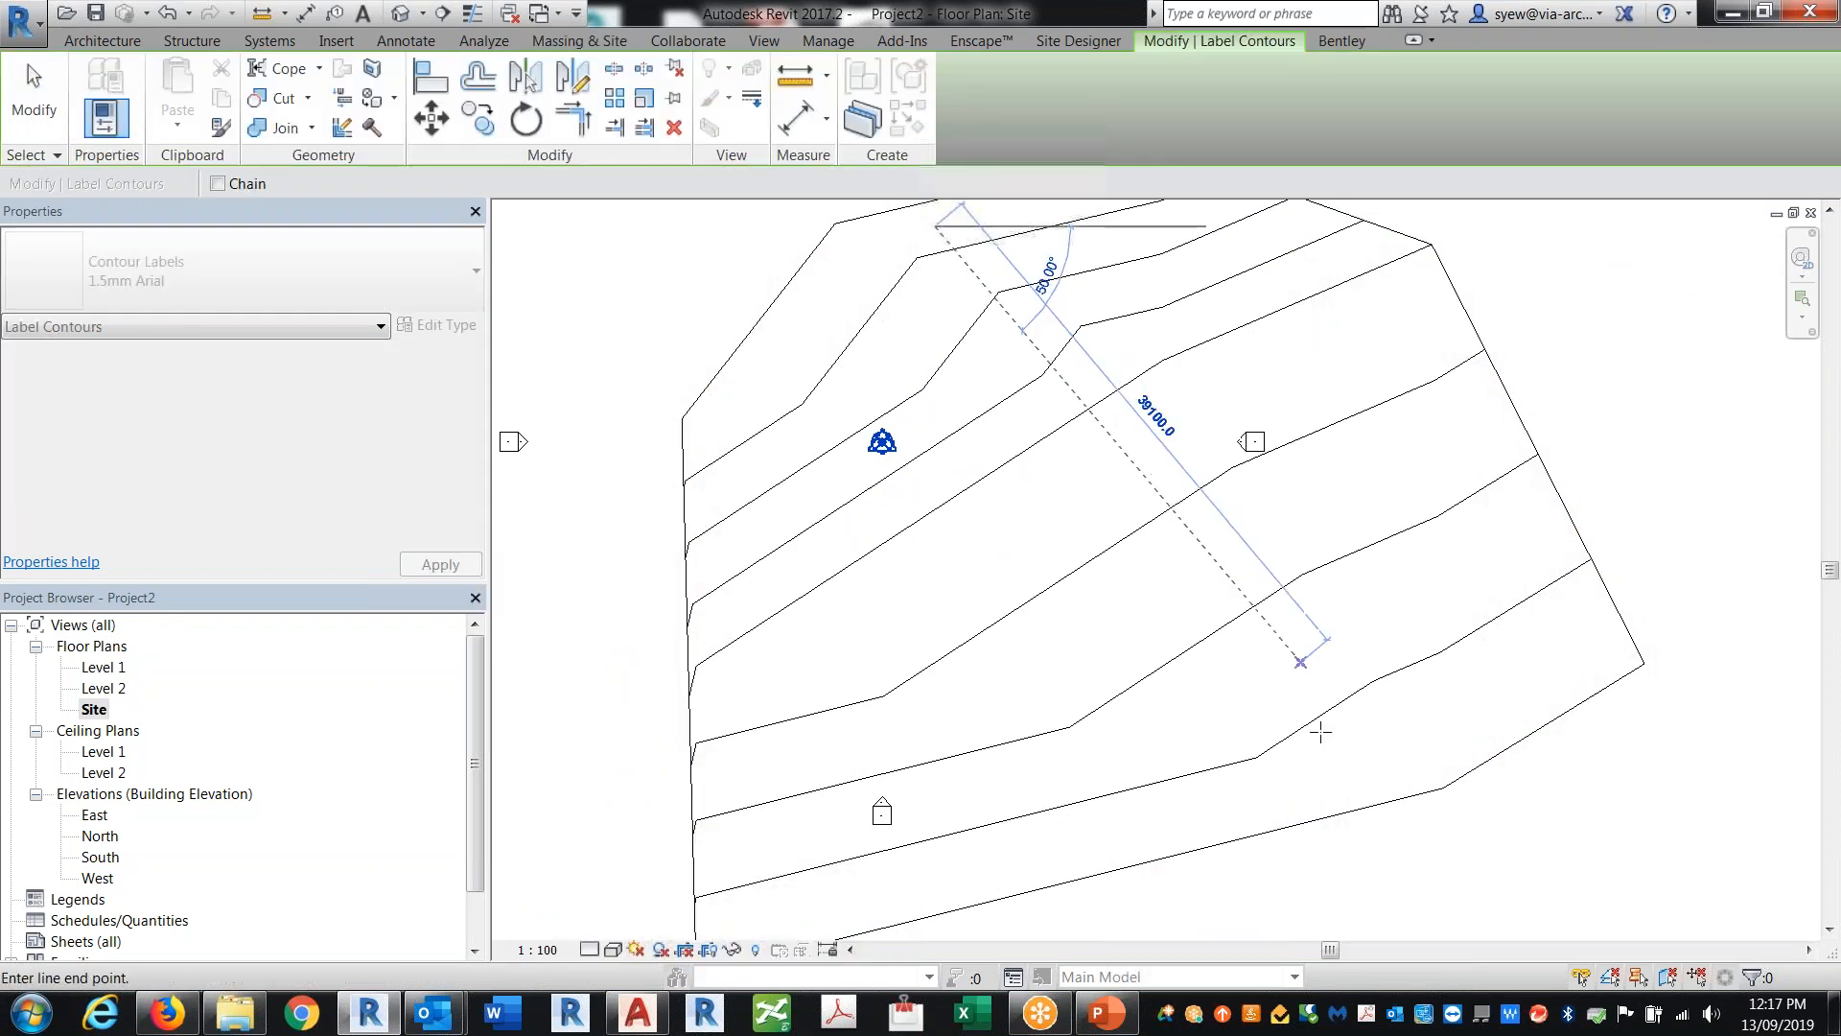
click(1336, 774)
scroll(1414, 739, up, 5)
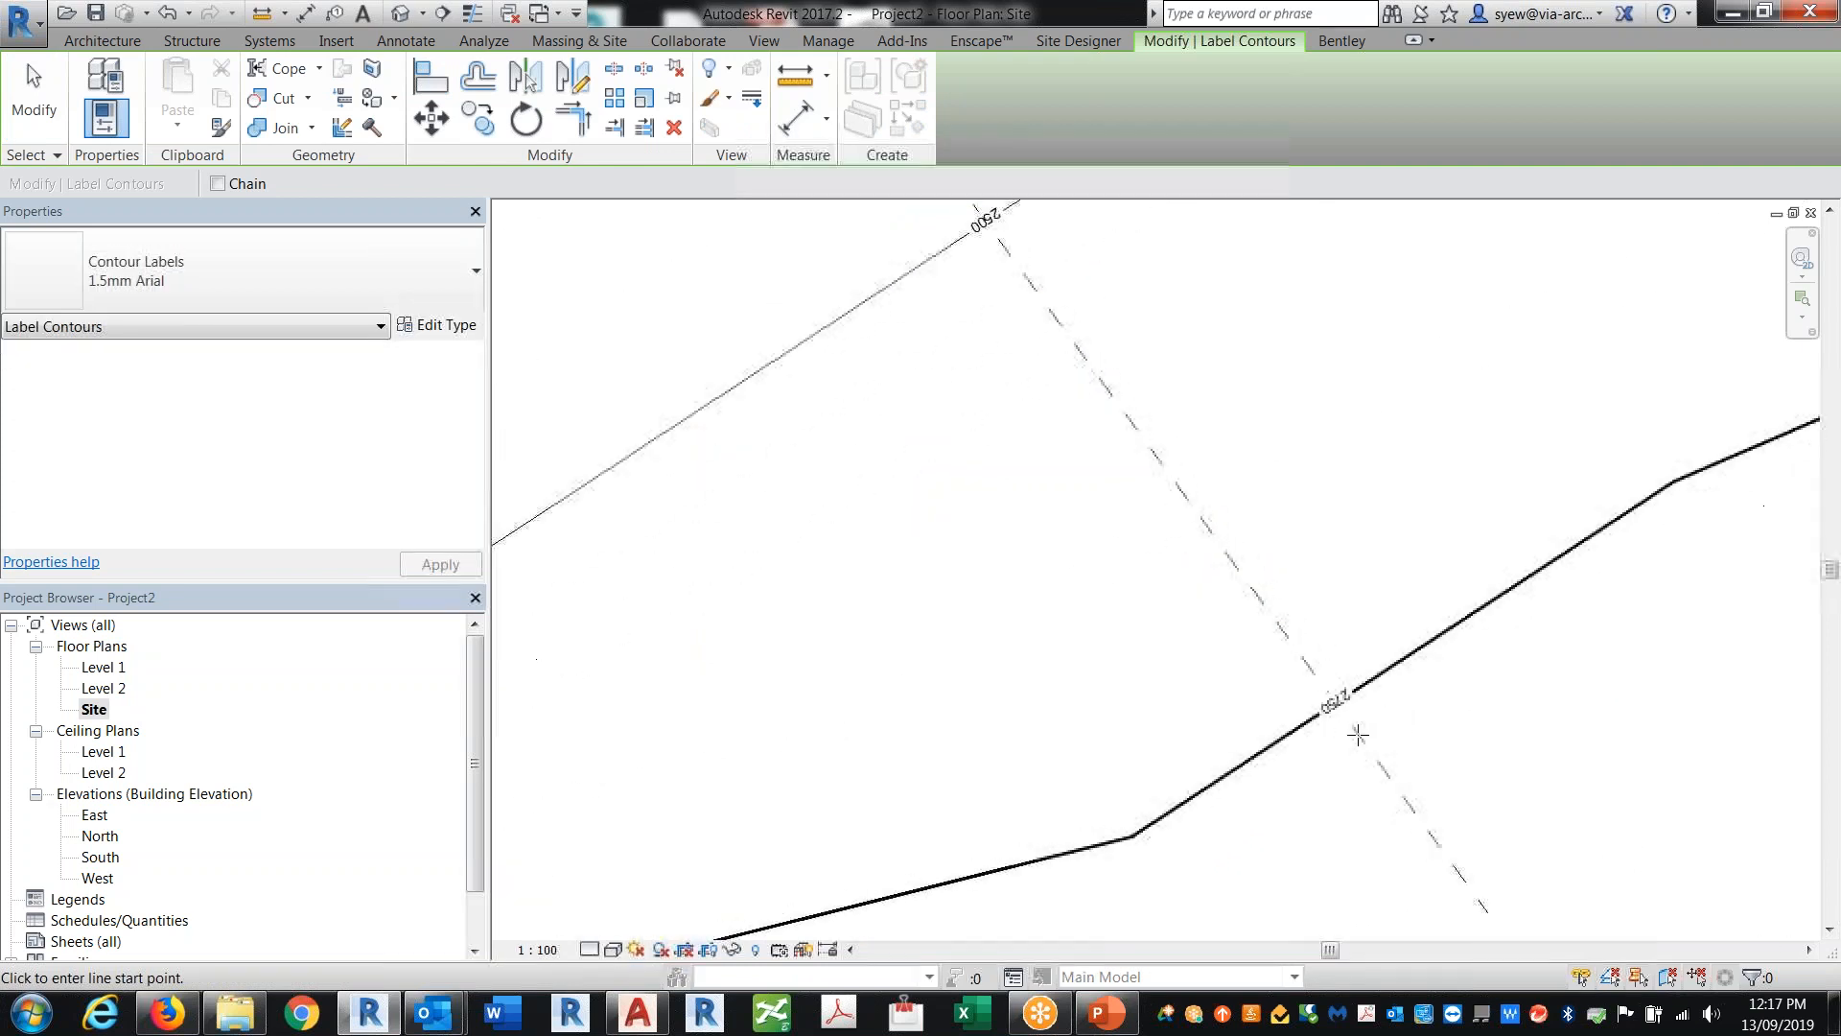
key(Escape)
key(Escape)
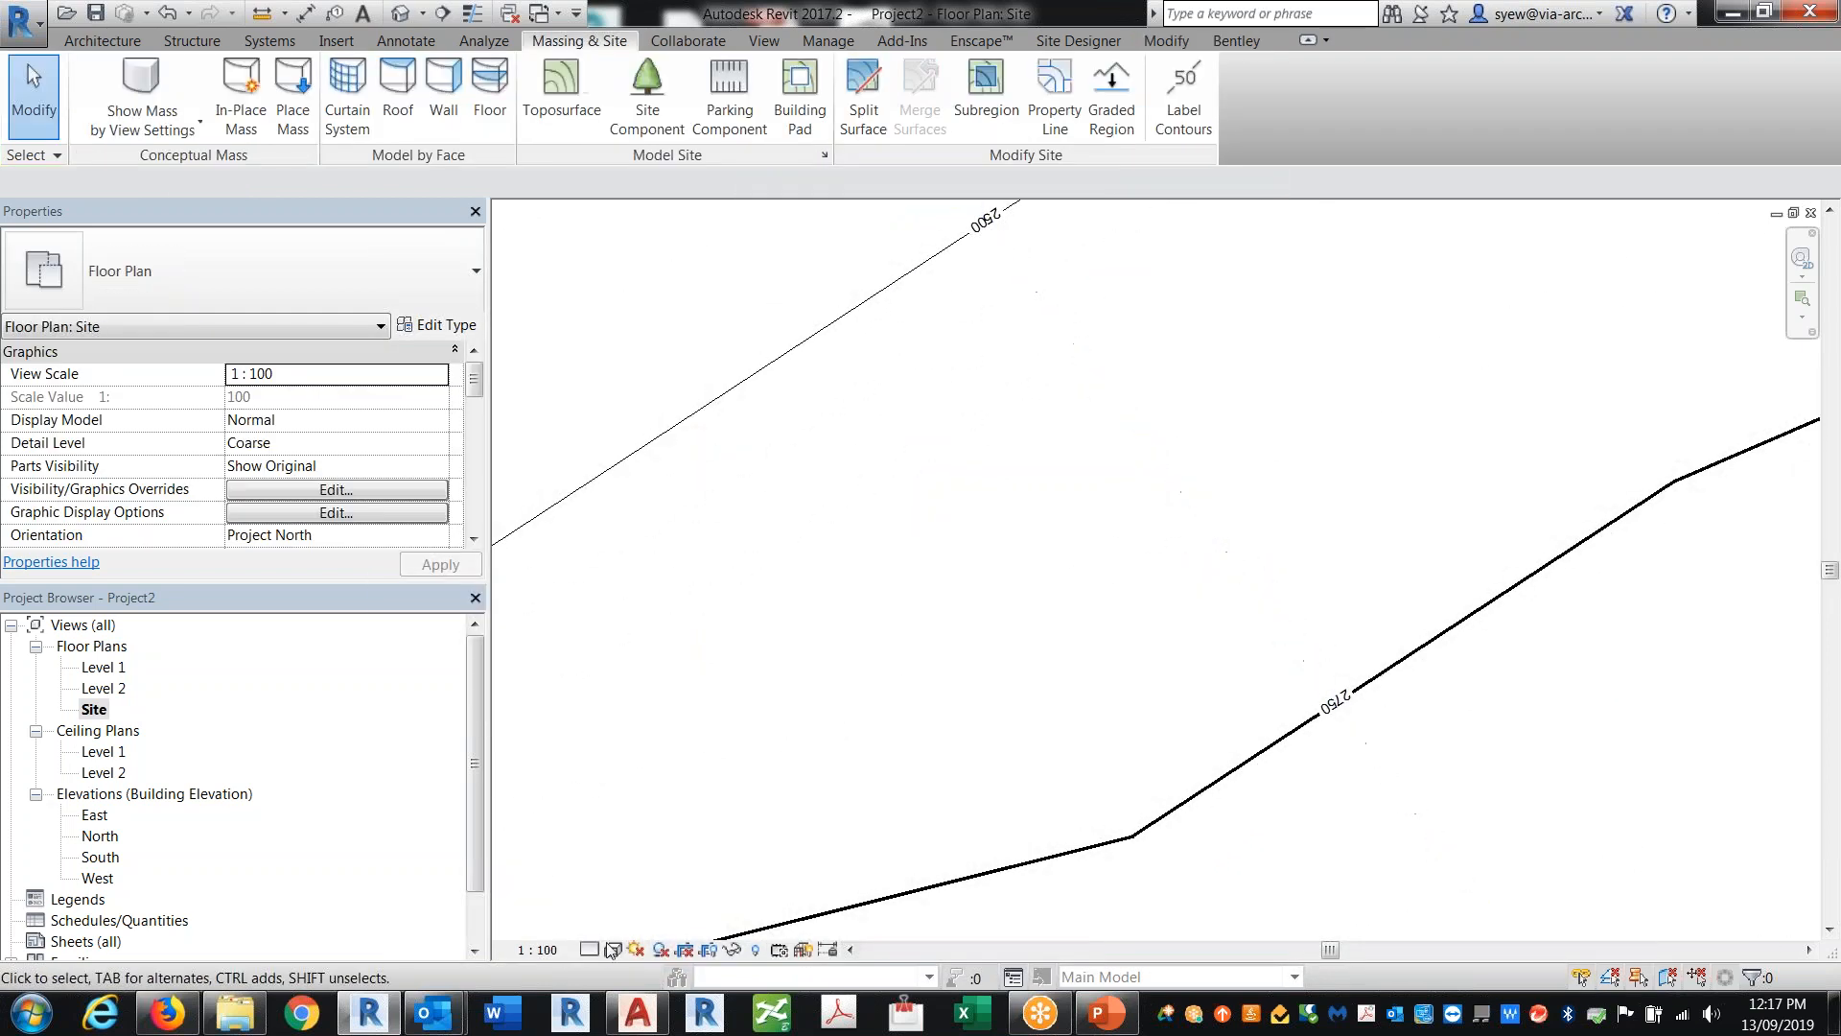
Step: Set the site plan's view scale to 1:500
click(537, 950)
click(552, 857)
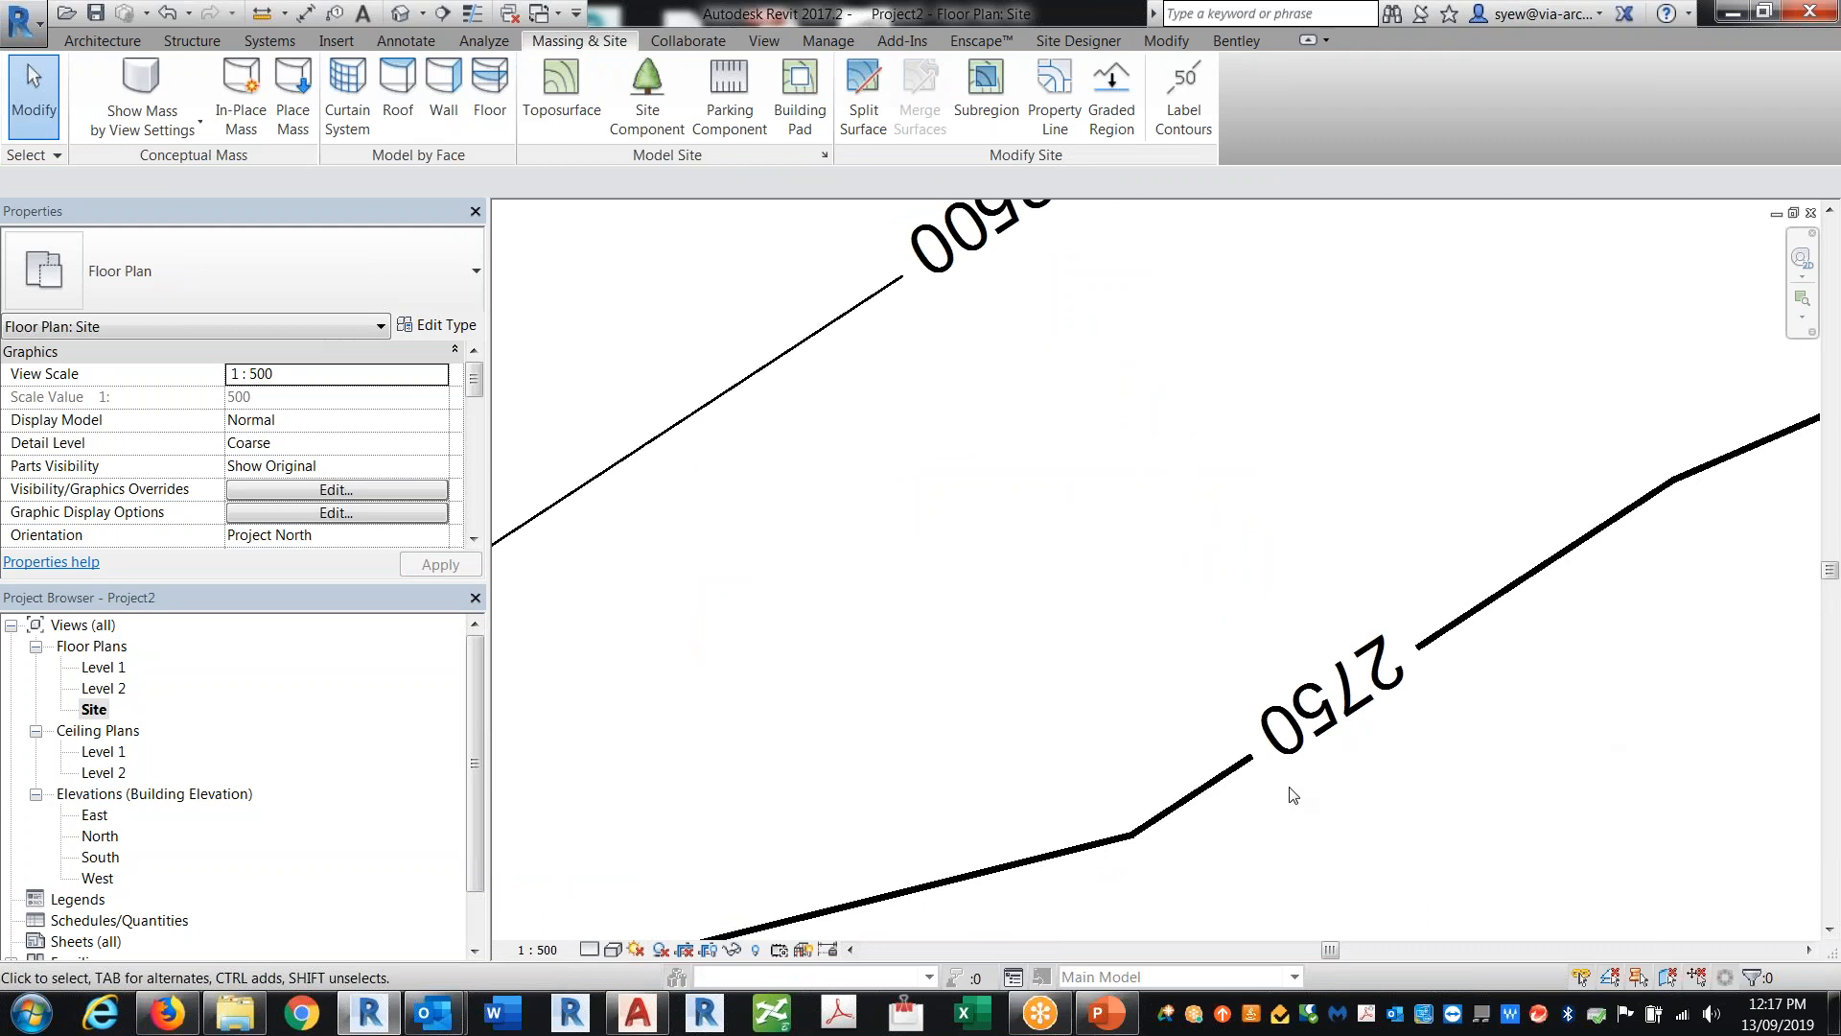
scroll(1183, 794, down, 5)
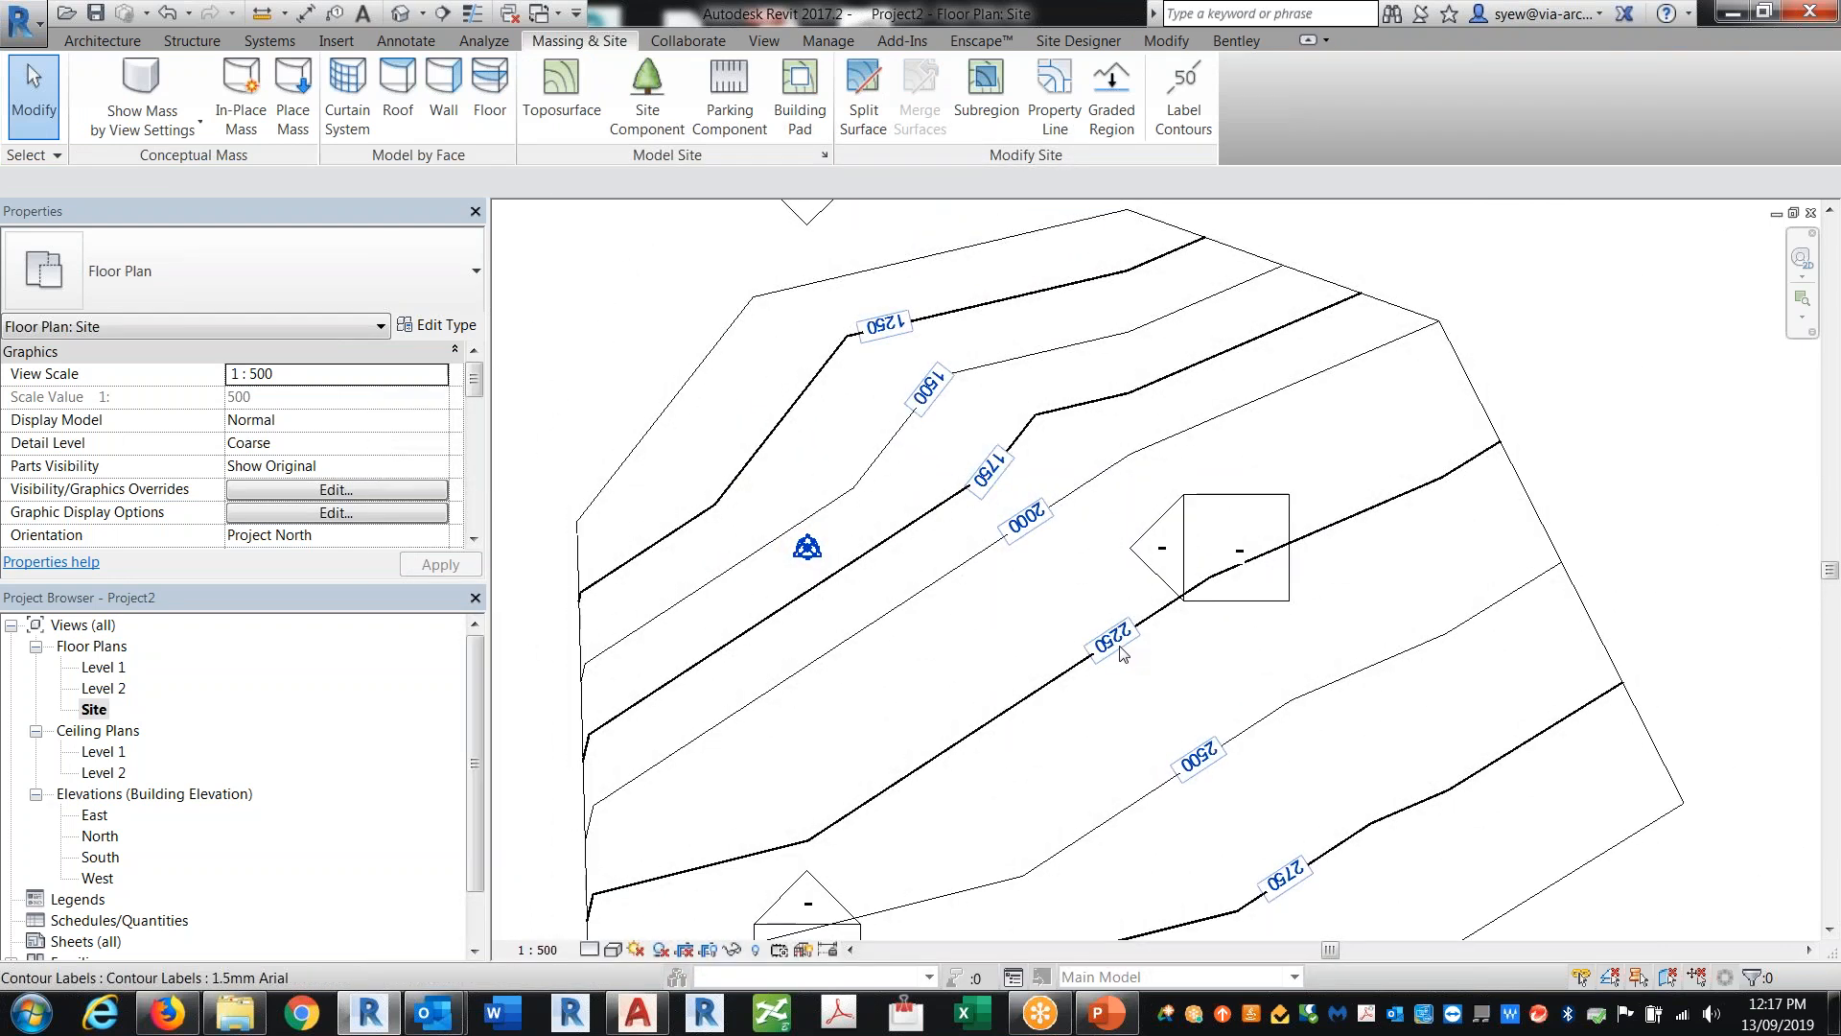
Step: Extend the lower end of the contour label line slightly beyond the lowest labelled contour
click(1312, 803)
drag(1315, 818, 1280, 847)
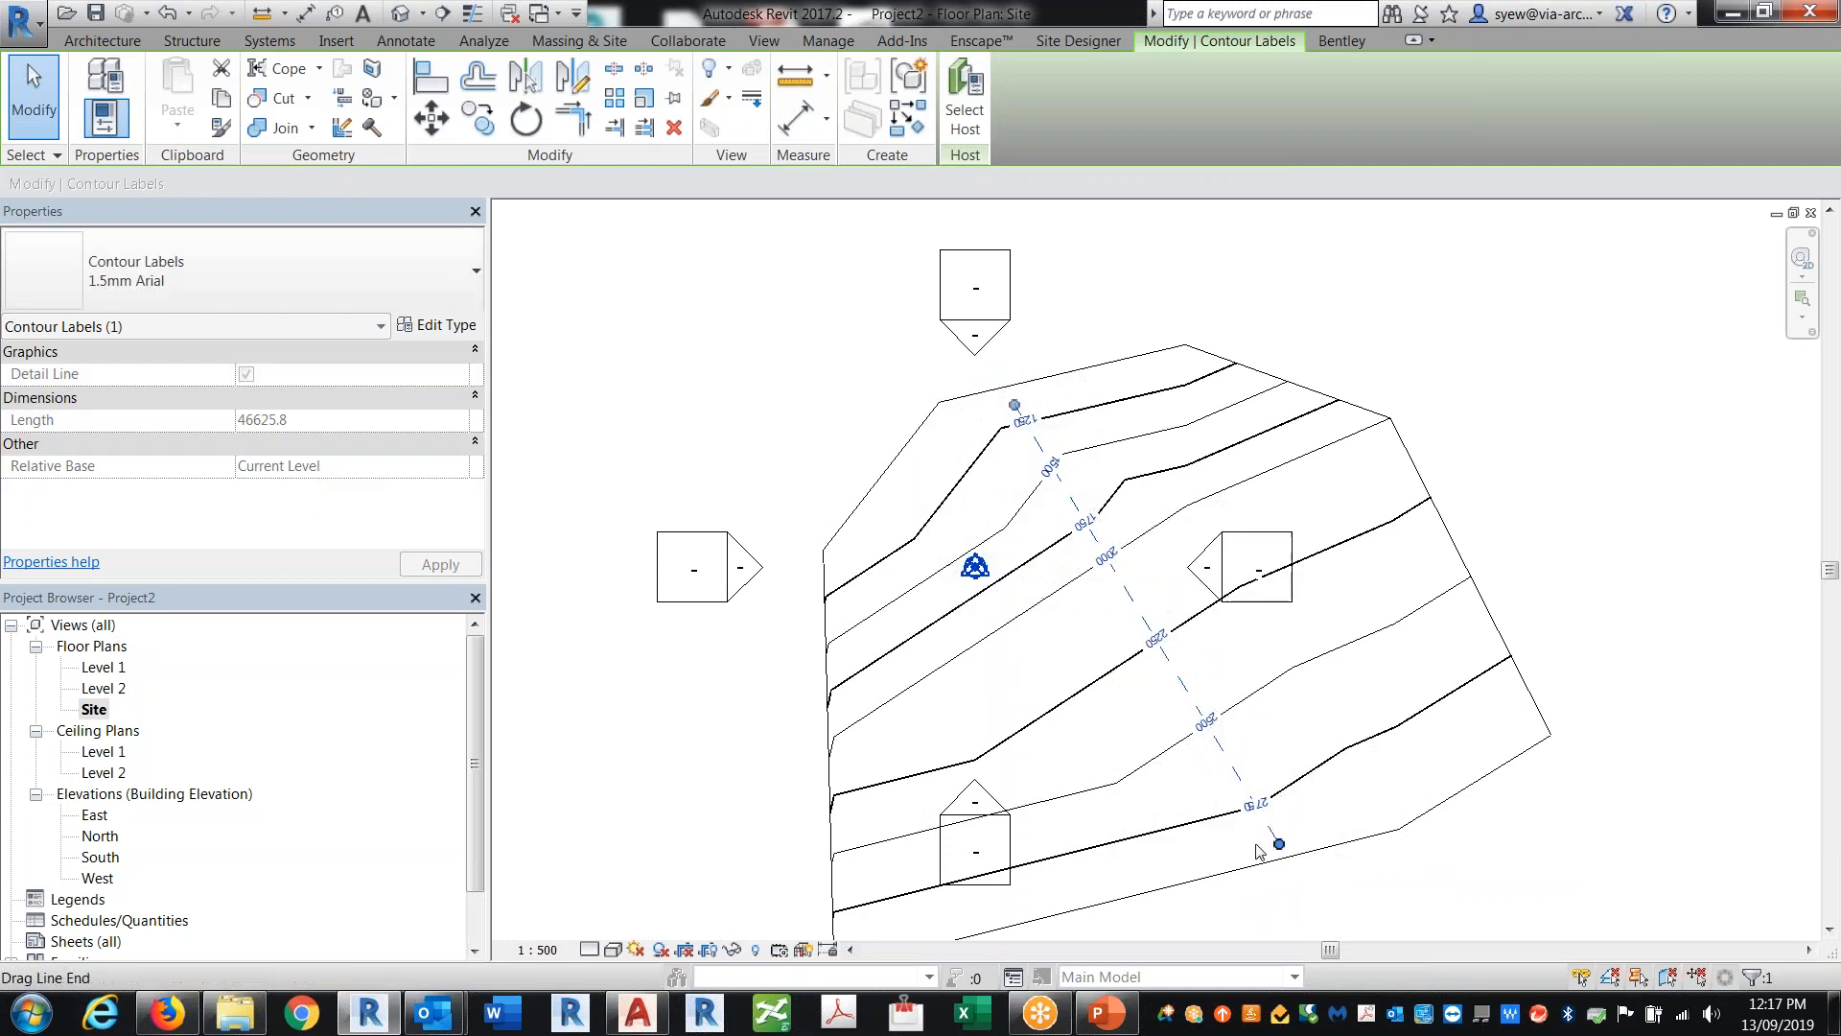
scroll(1262, 851, up, 2)
scroll(1263, 850, up, 2)
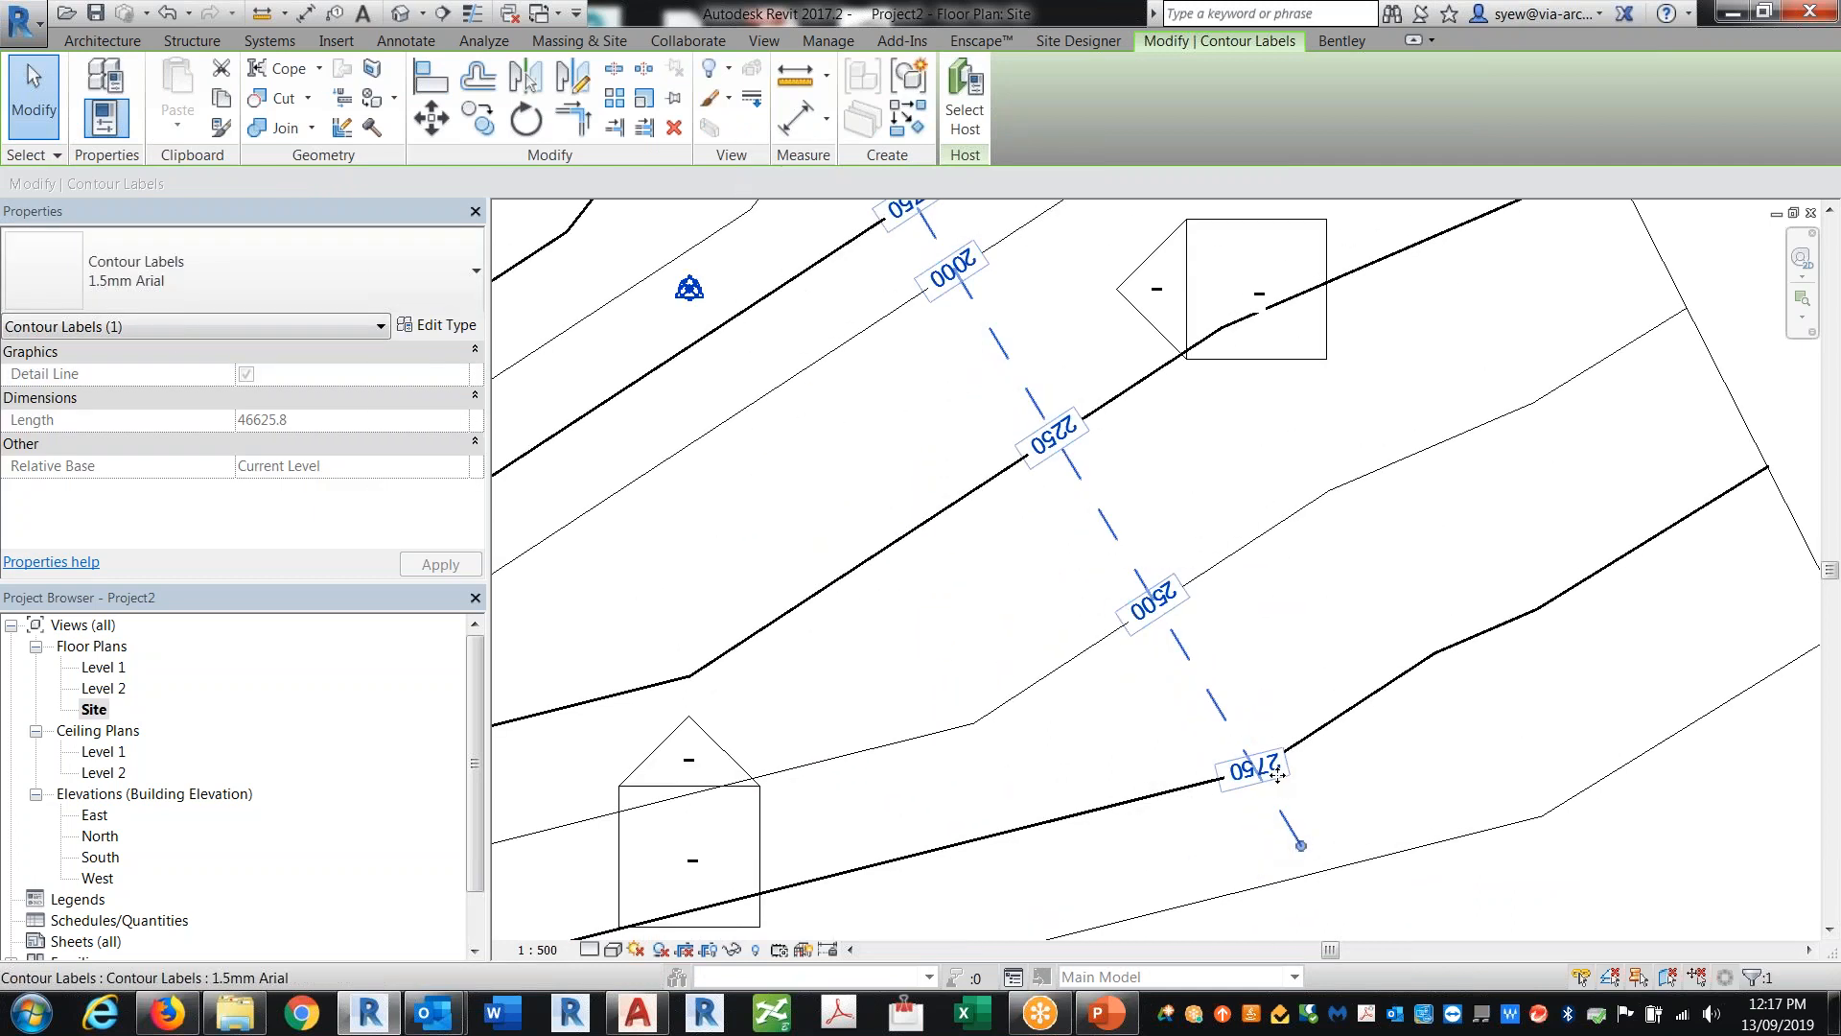
Step: Set the contour label type's units format to meters with 2 decimal places and the m unit symbol
click(436, 324)
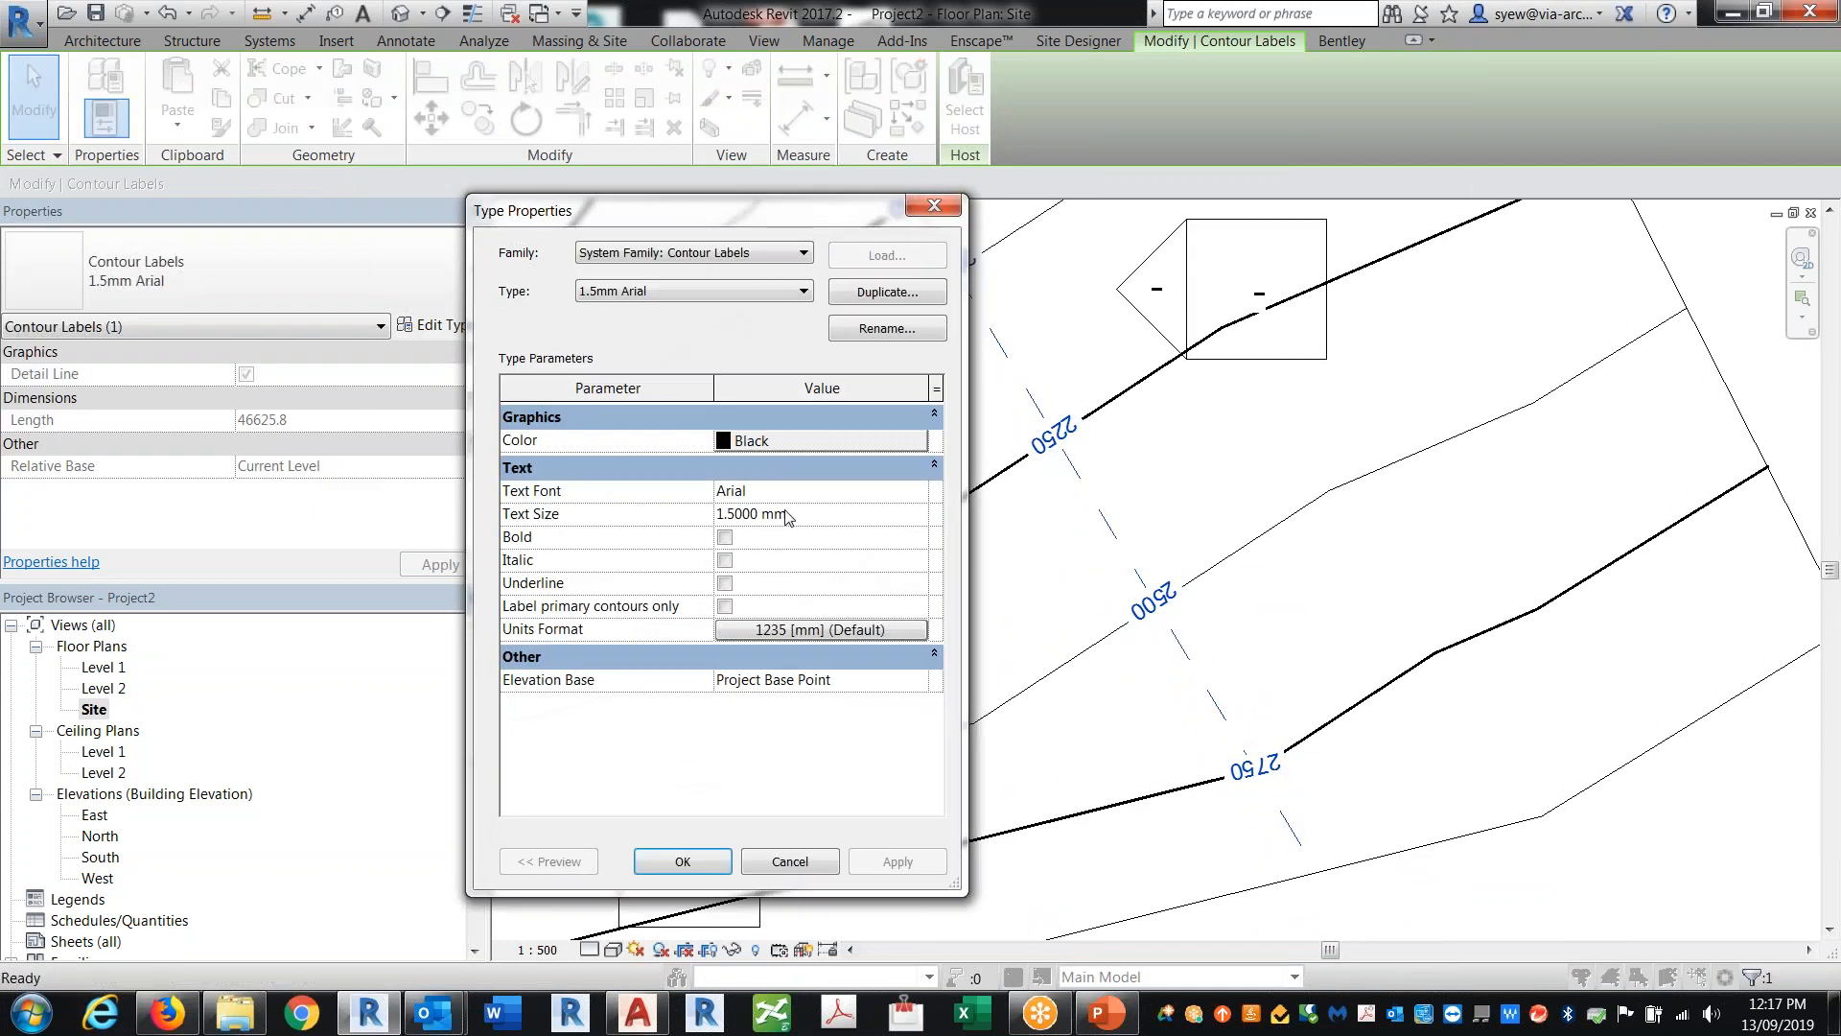
click(788, 629)
click(578, 401)
click(781, 423)
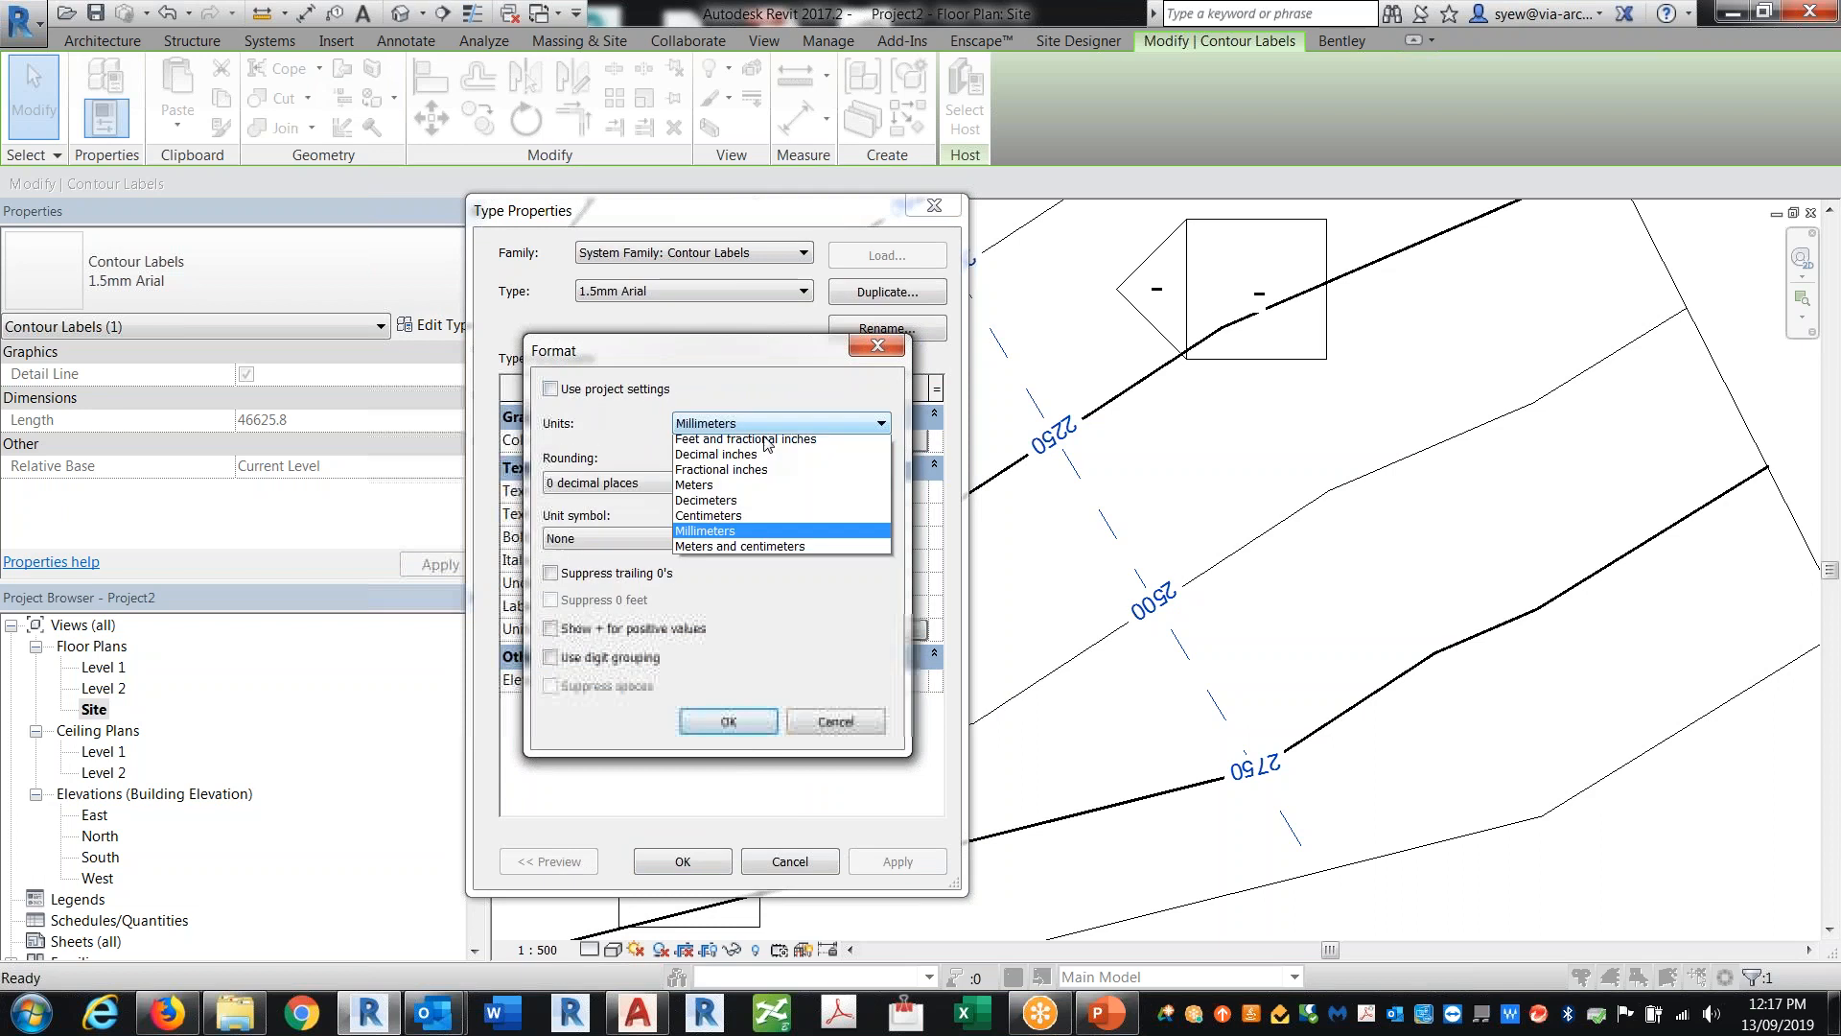
click(767, 518)
click(619, 483)
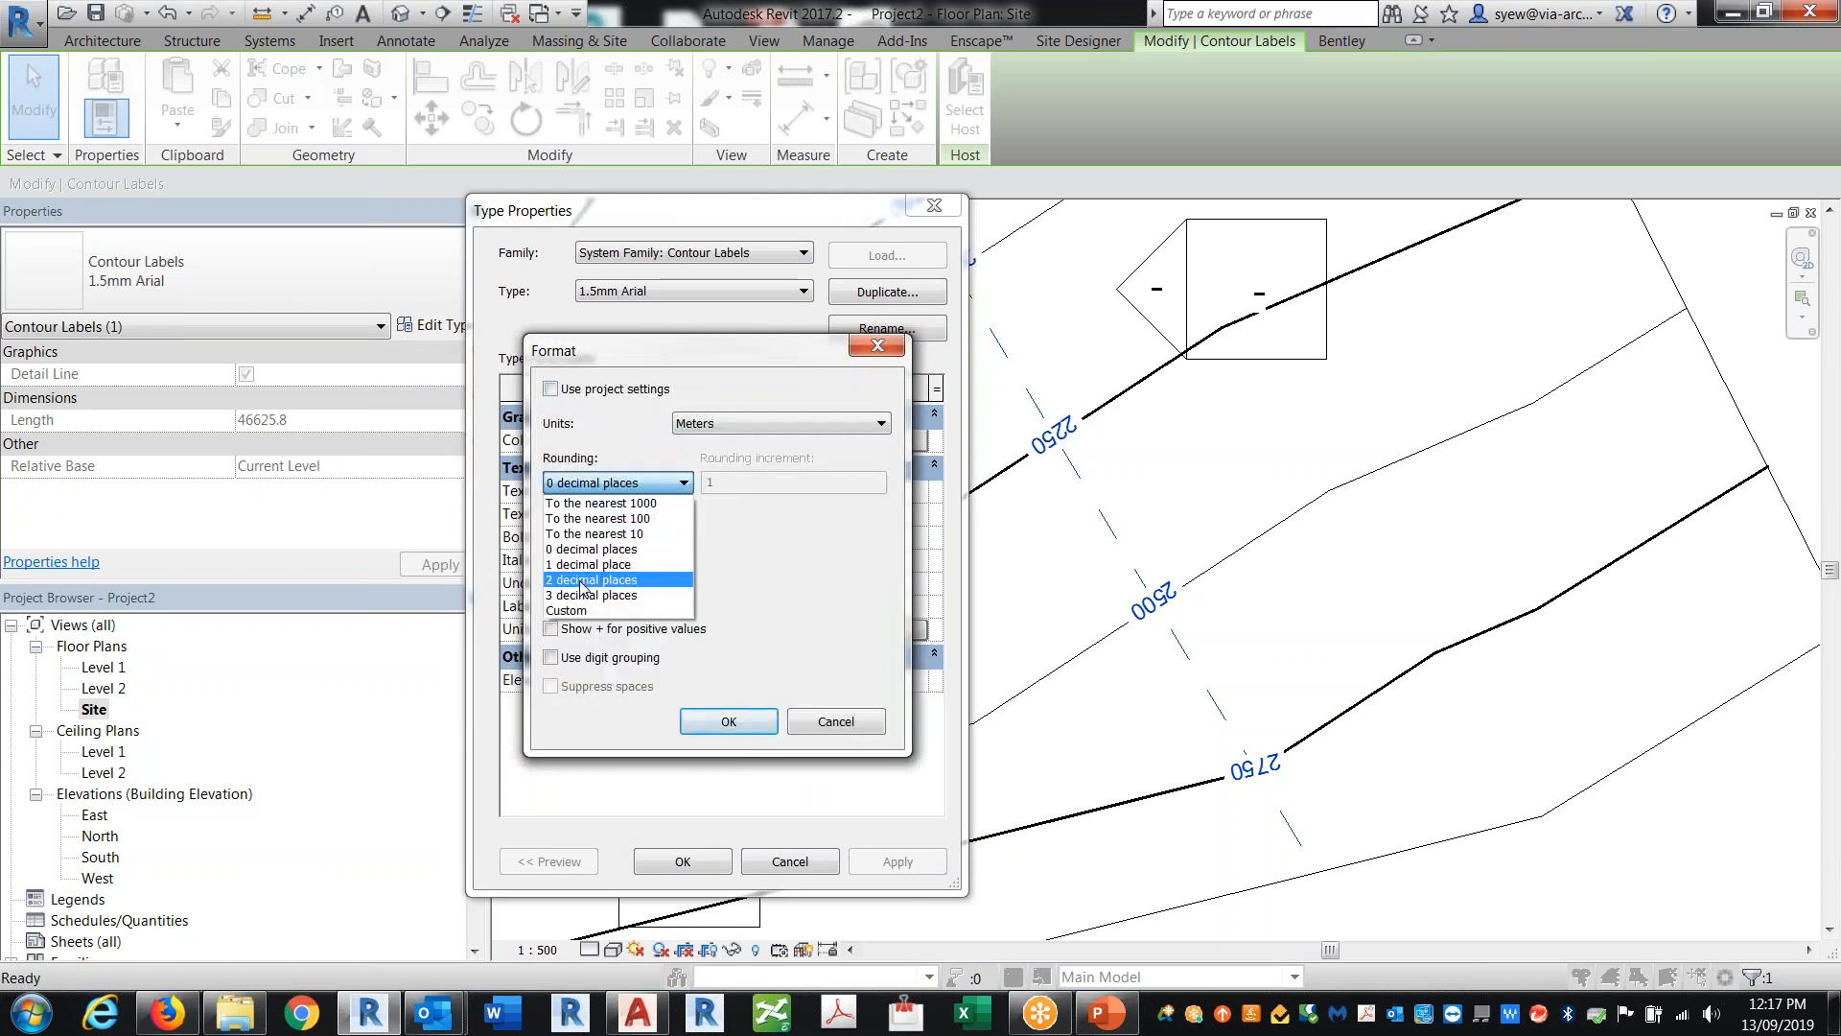
click(590, 580)
click(614, 538)
click(576, 574)
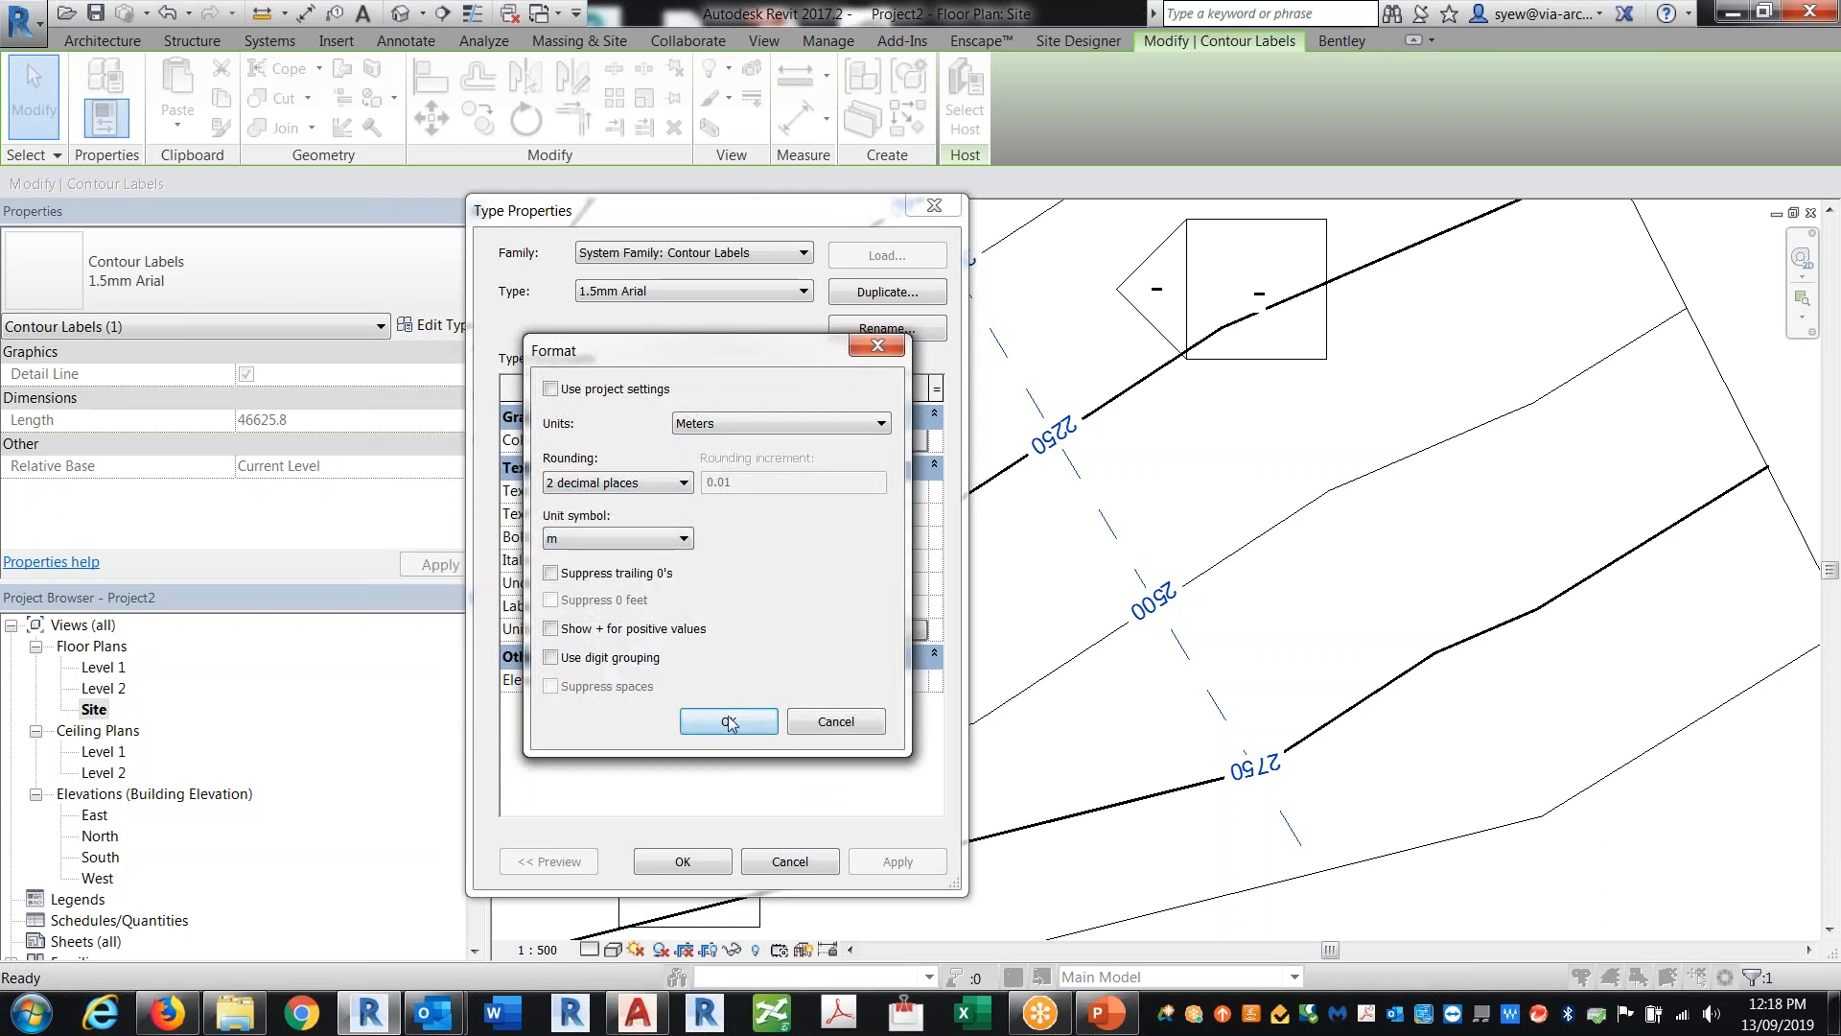
click(739, 719)
click(898, 861)
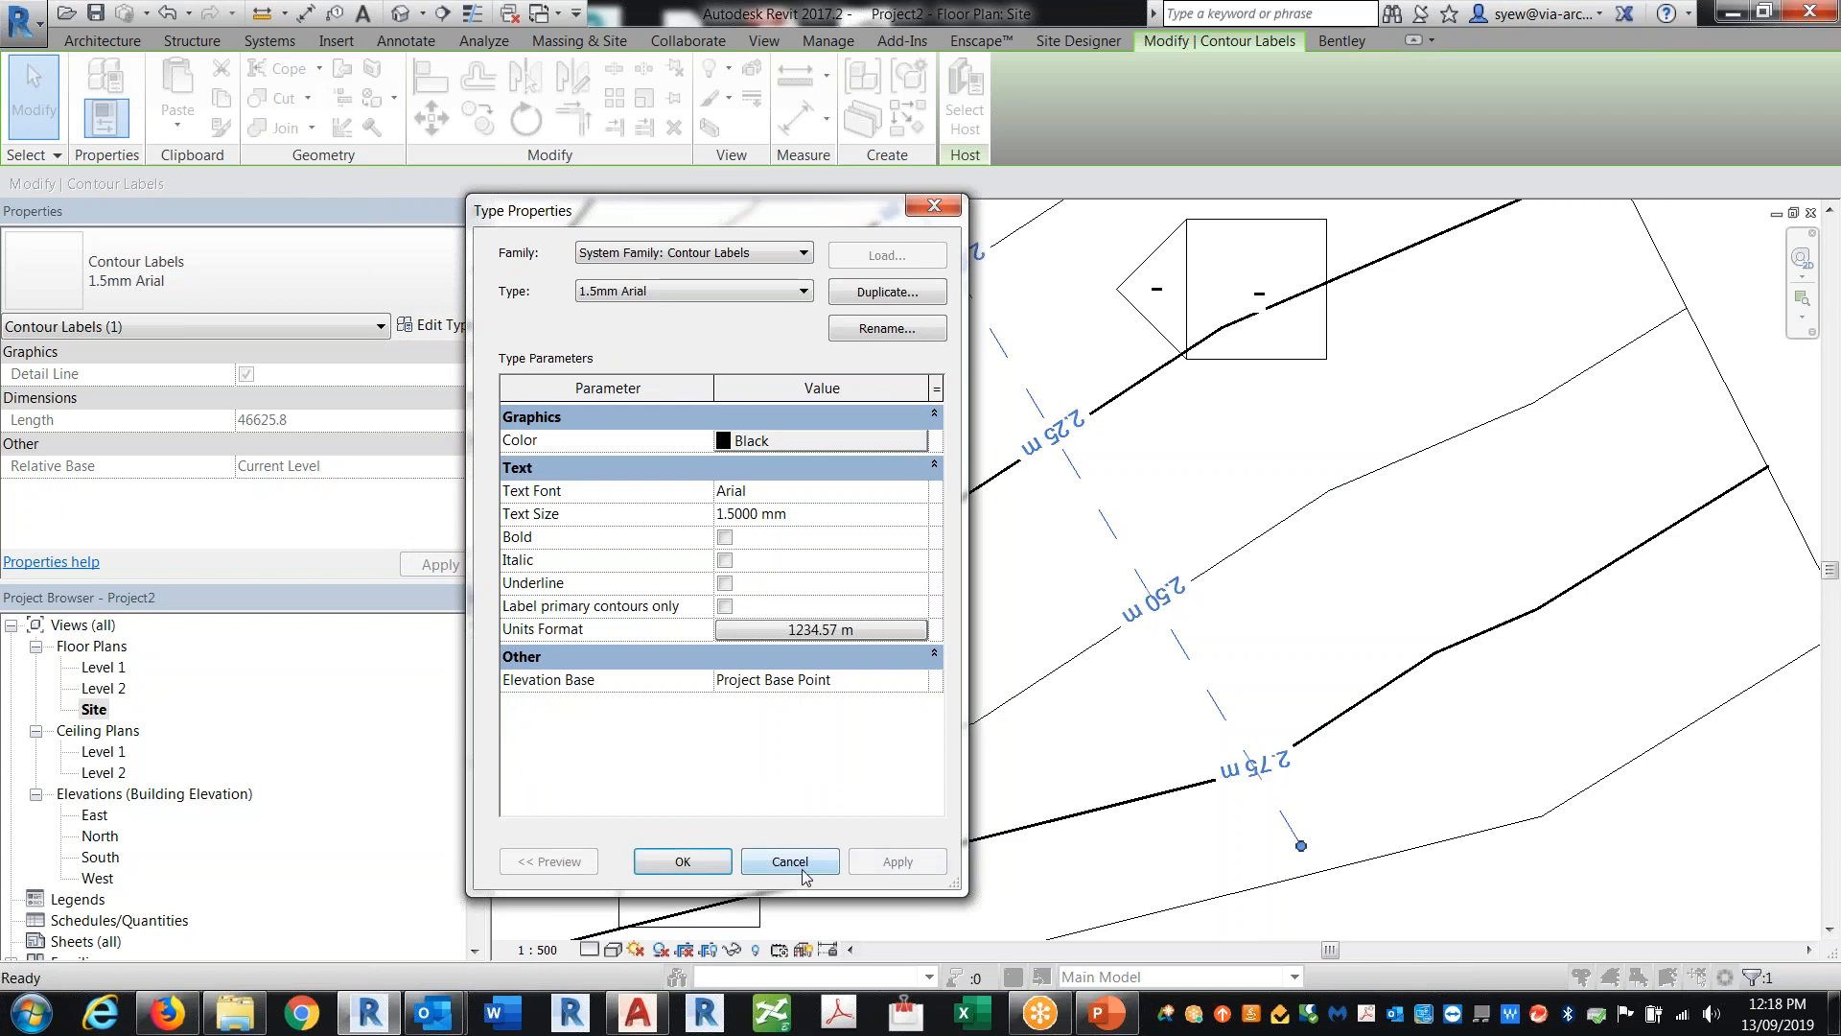
click(683, 868)
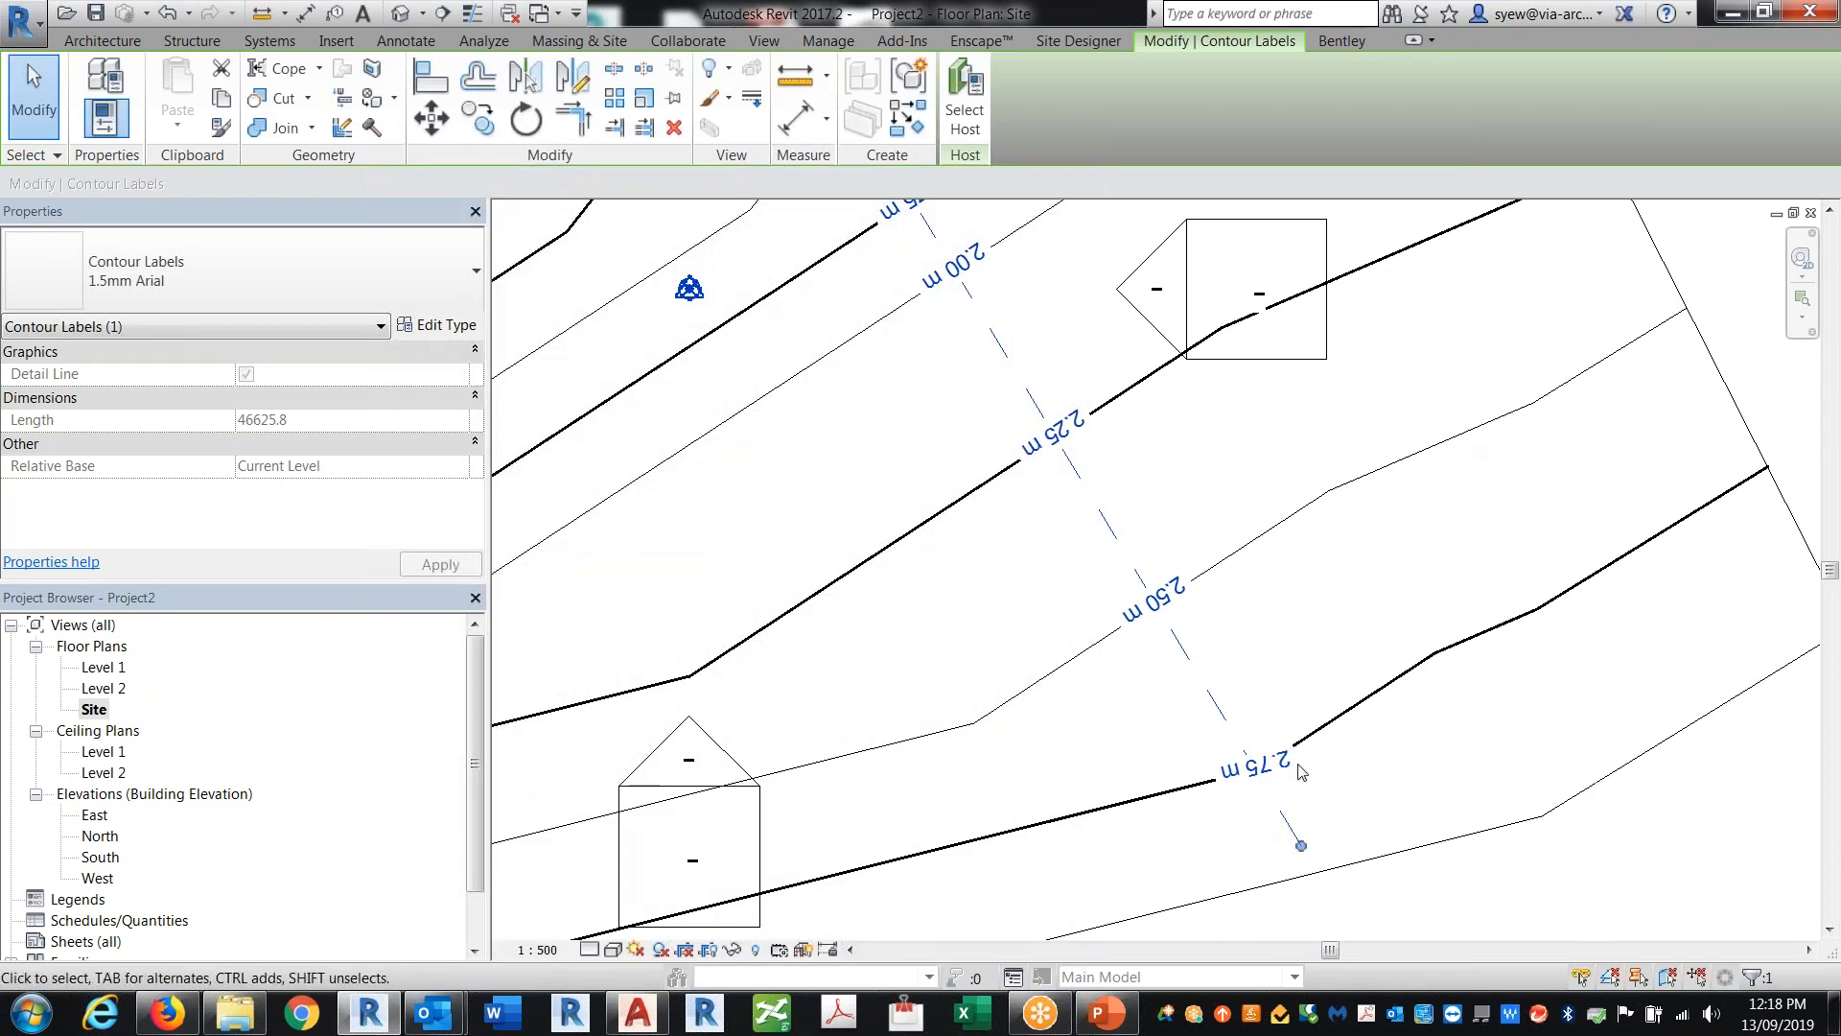
Step: Stretch both ends of the contour label line so it labels the contours from 1.00 m to 3.00 m
scroll(1337, 835, down, 3)
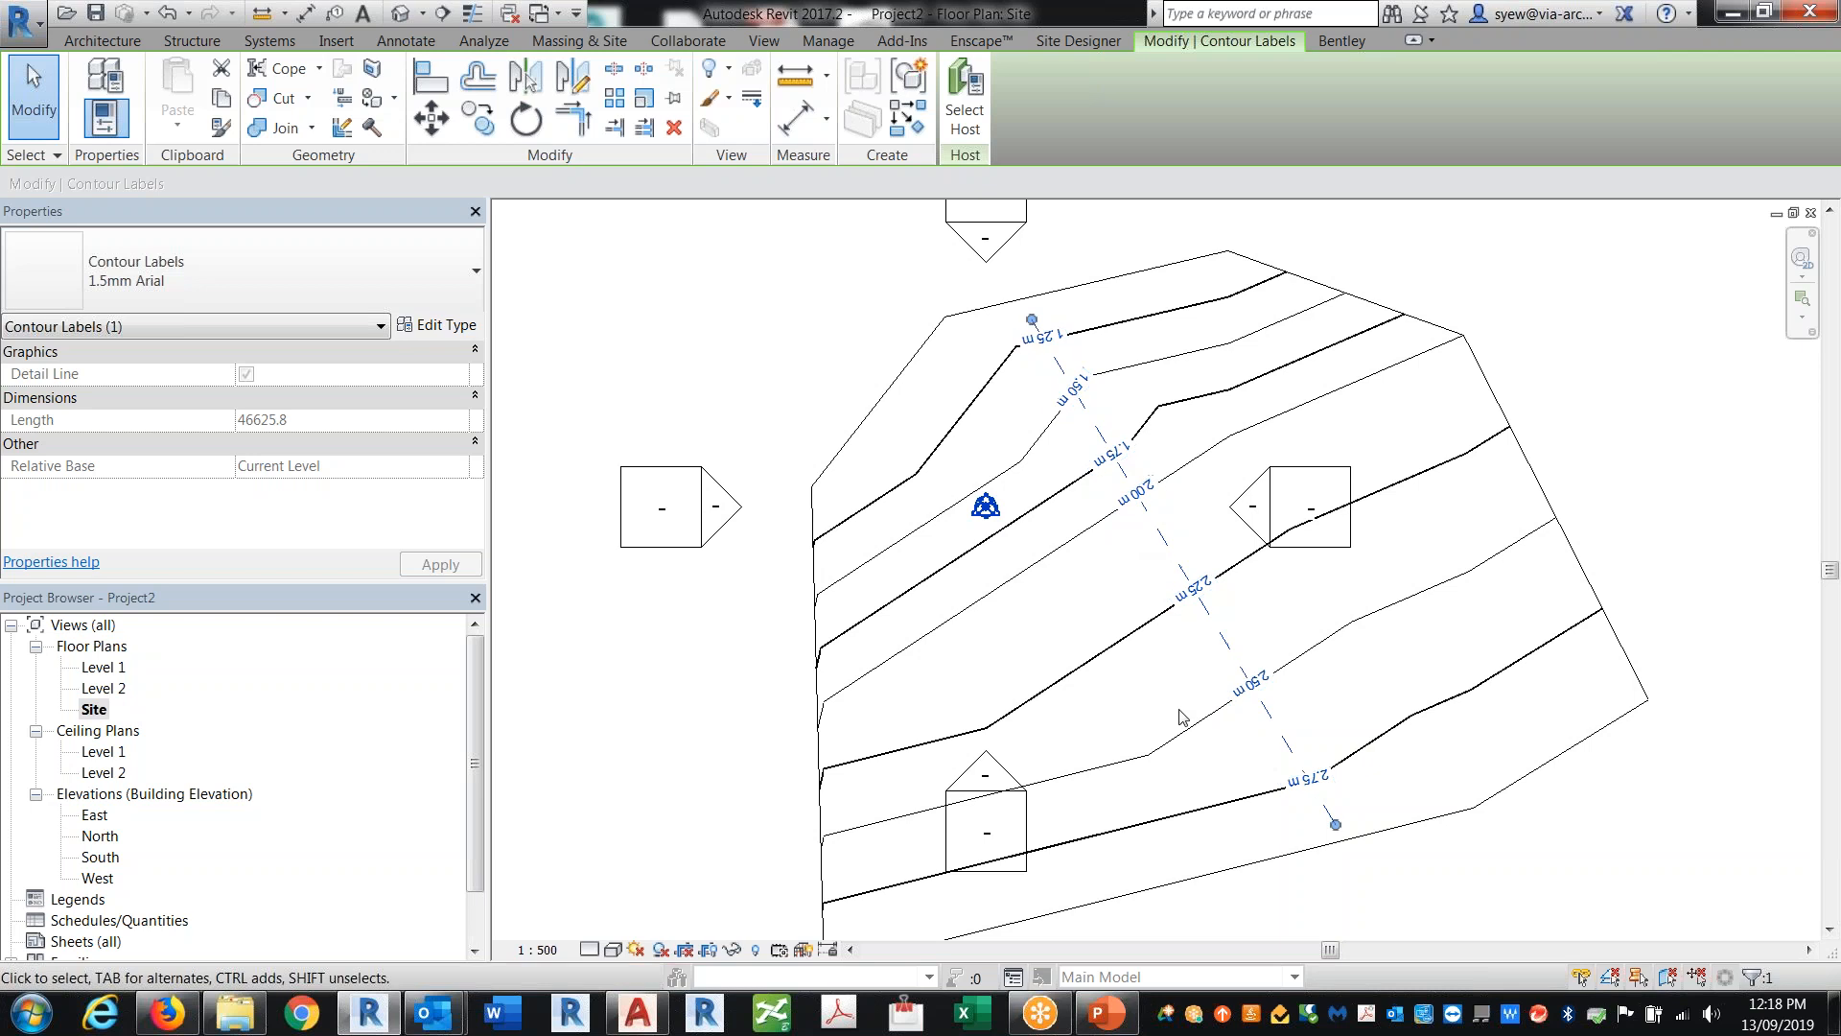
drag(1032, 320, 1048, 269)
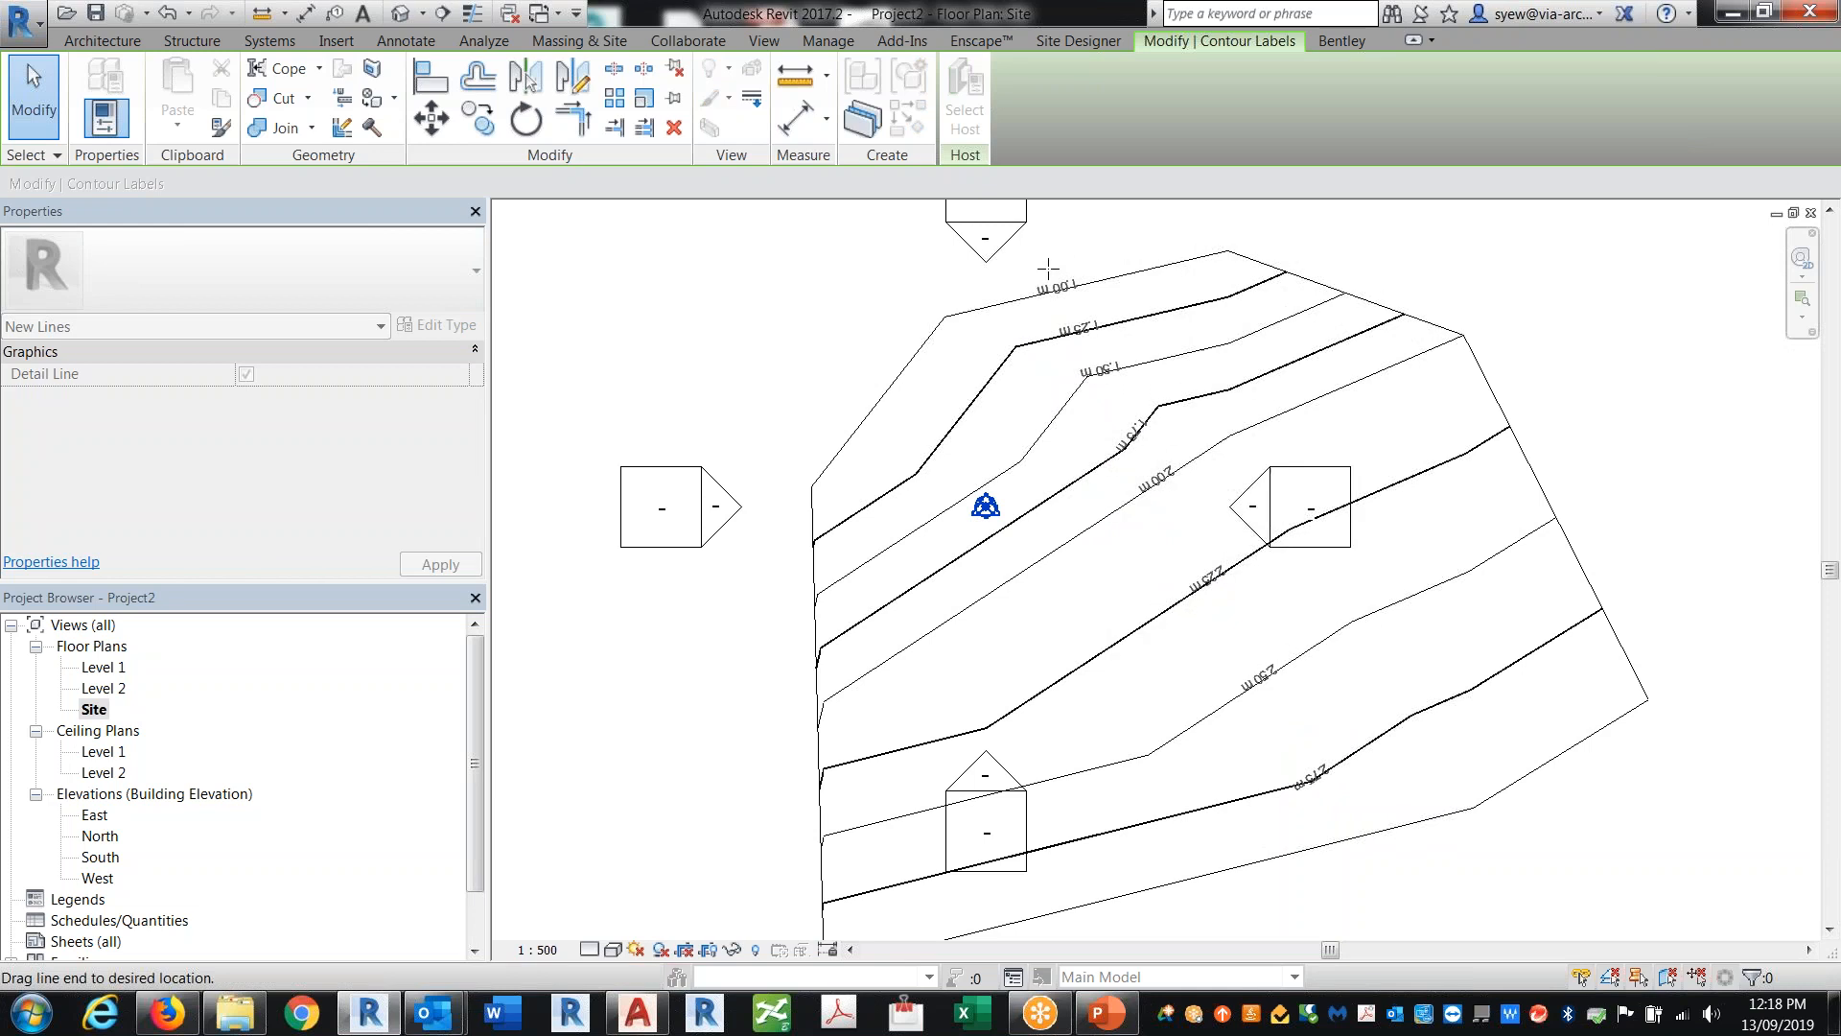
click(1048, 269)
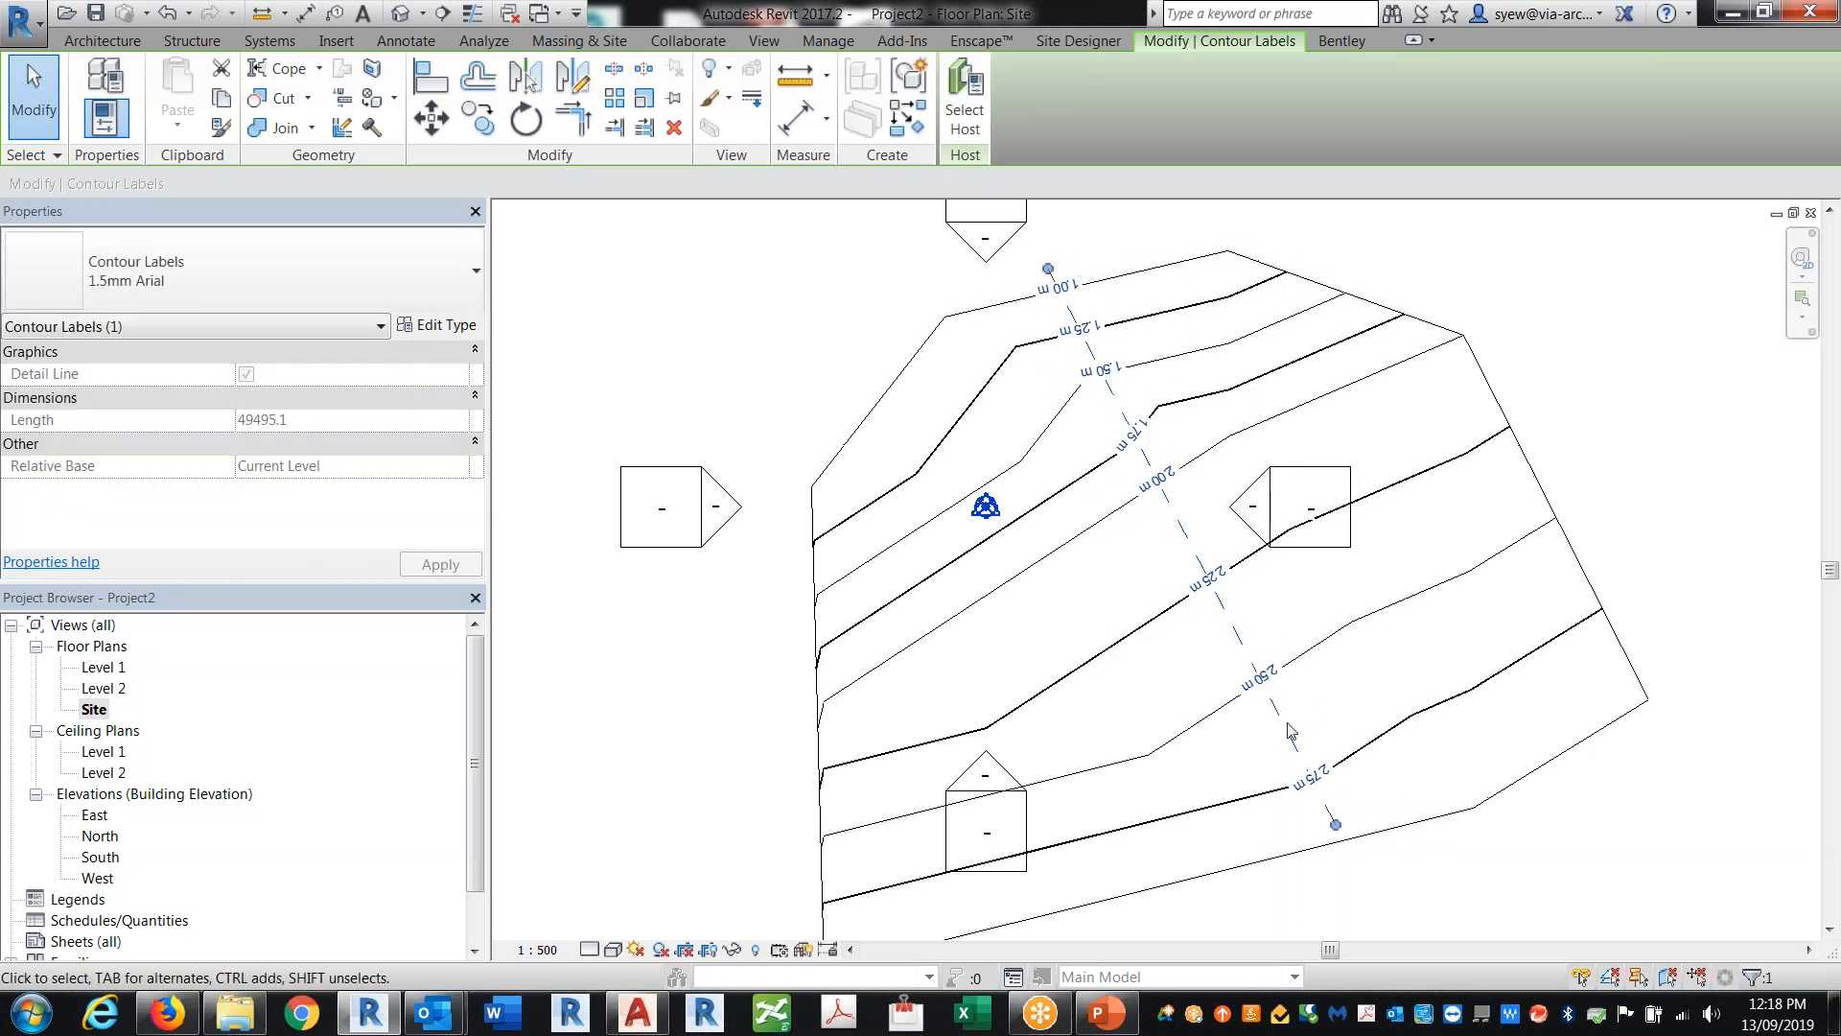
click(1369, 882)
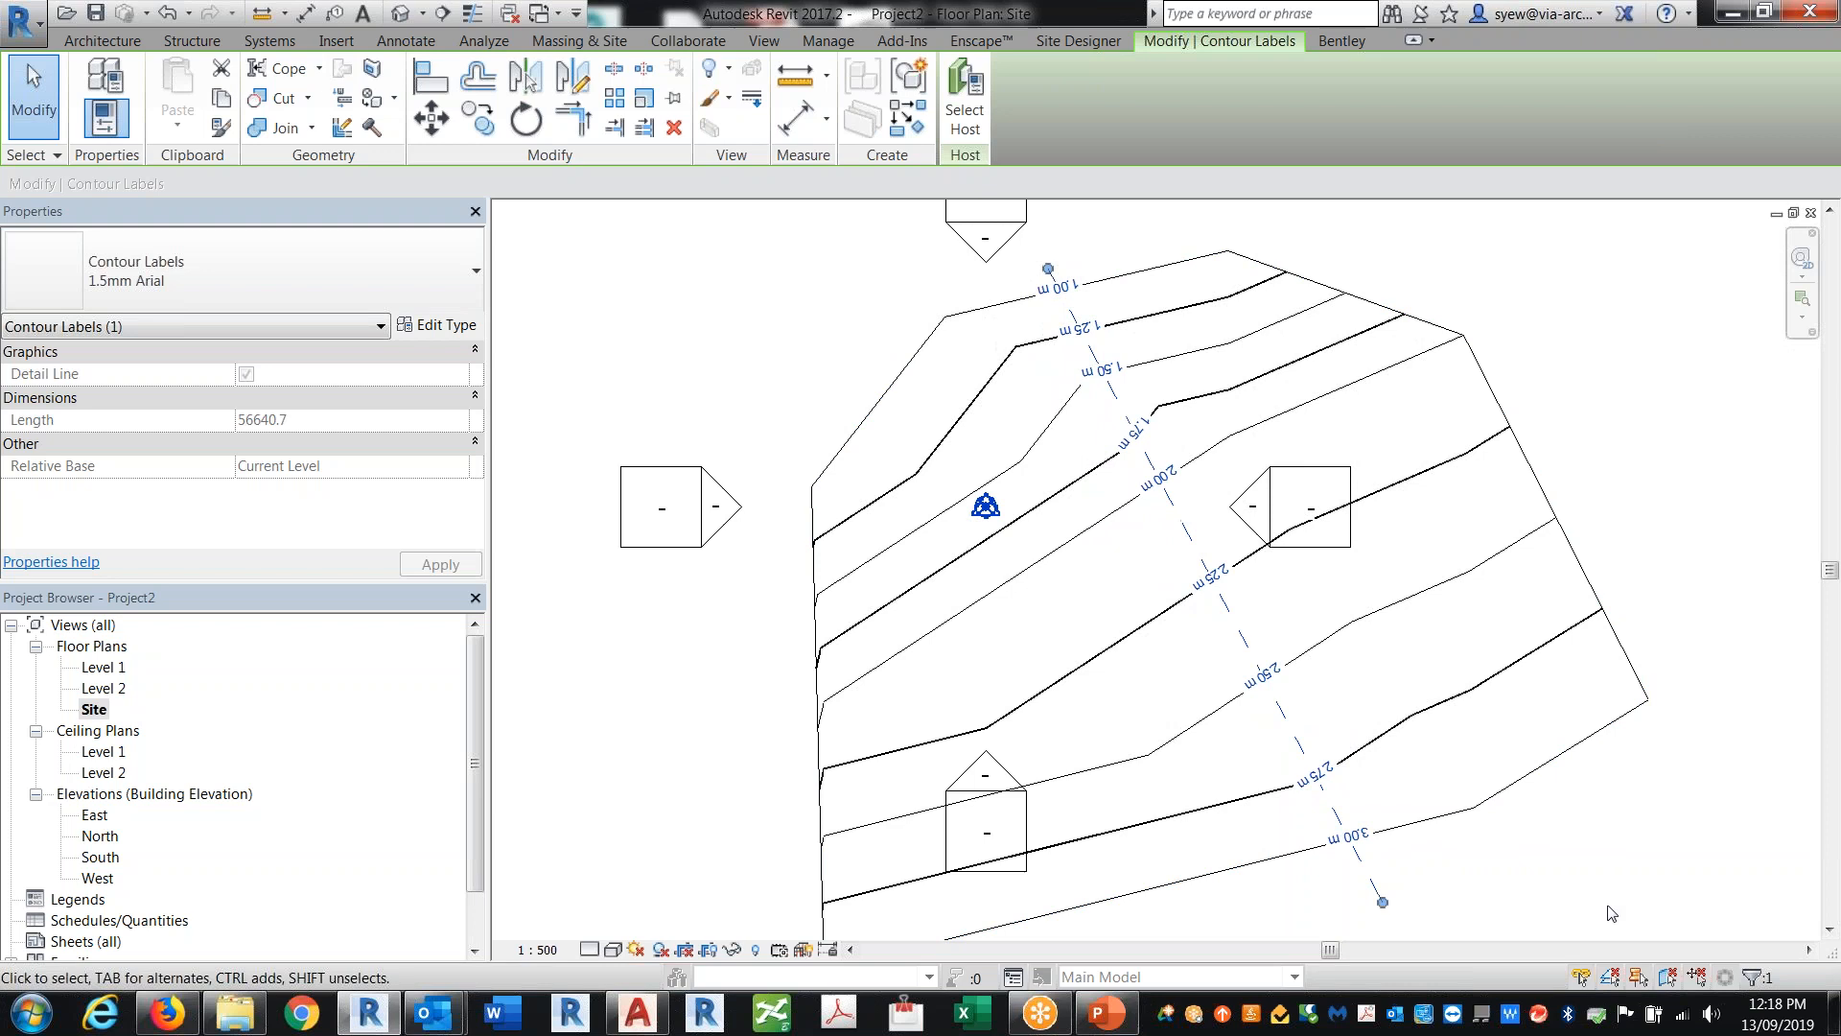
key(Escape)
key(Escape)
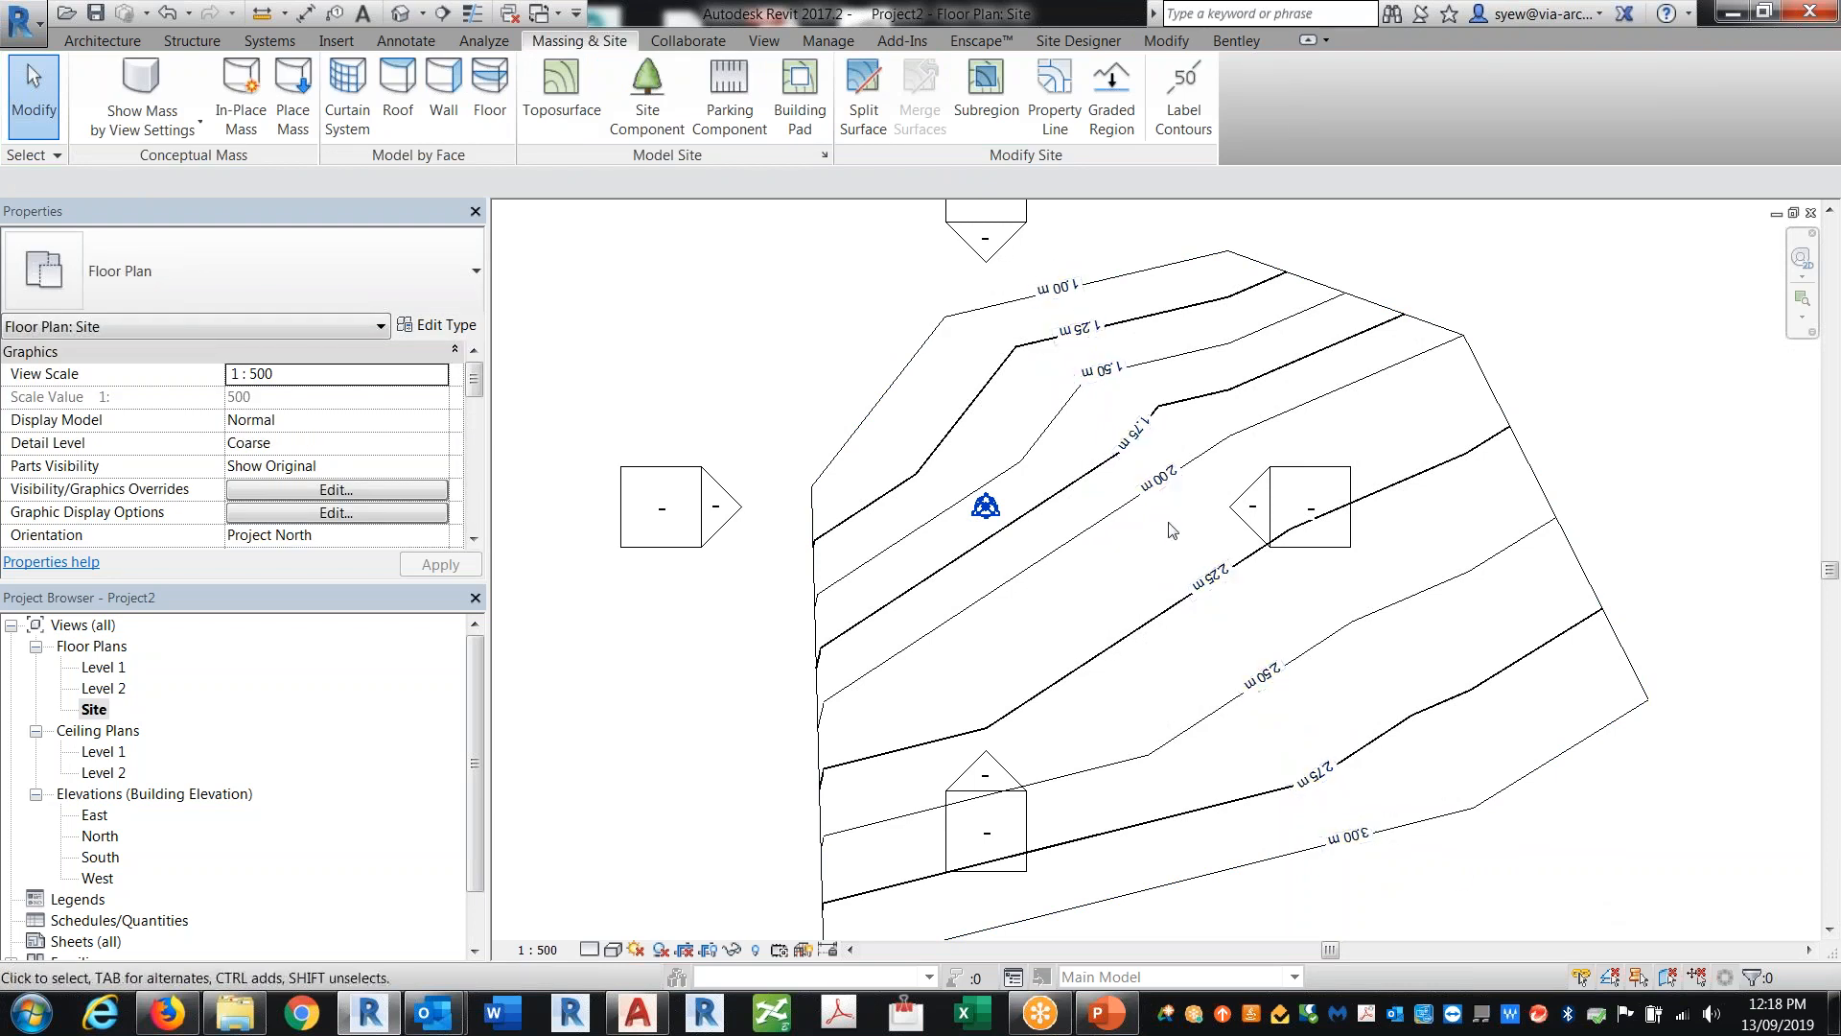
Step: Review the contour label type properties without changing them
click(1166, 492)
click(436, 325)
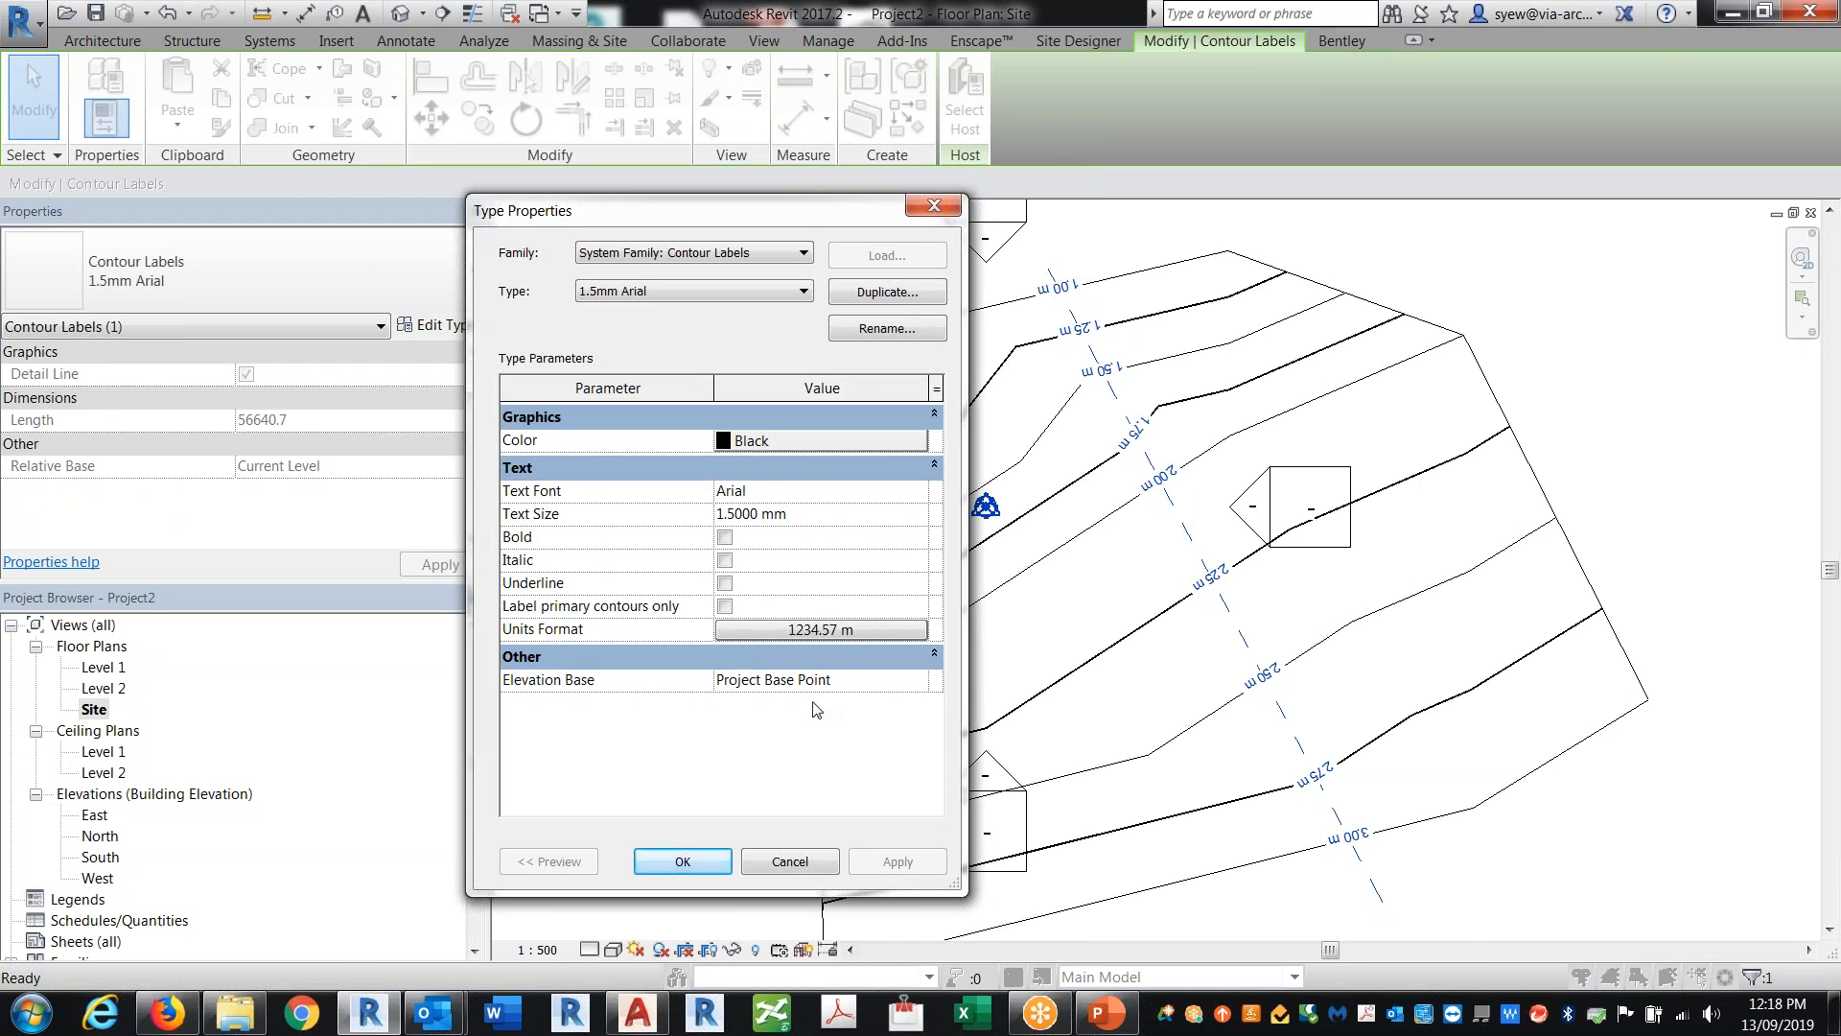
click(692, 862)
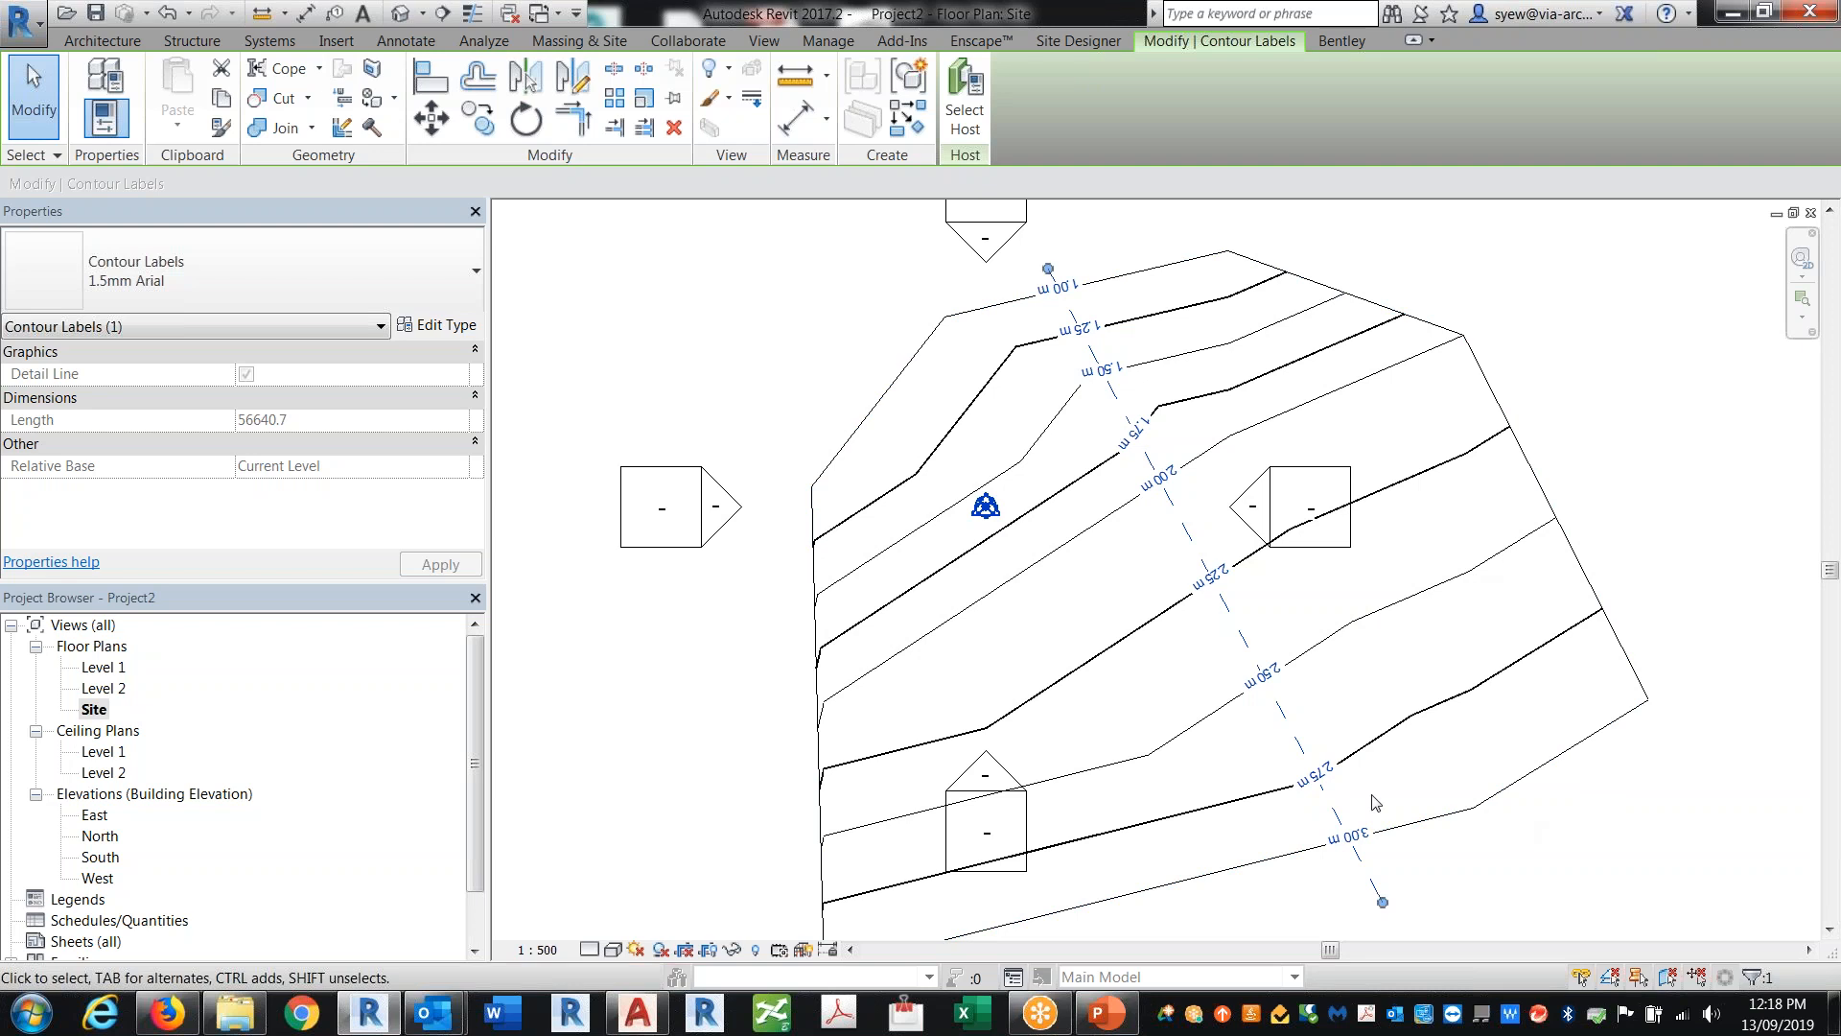
scroll(895, 474, down, 1)
click(1489, 772)
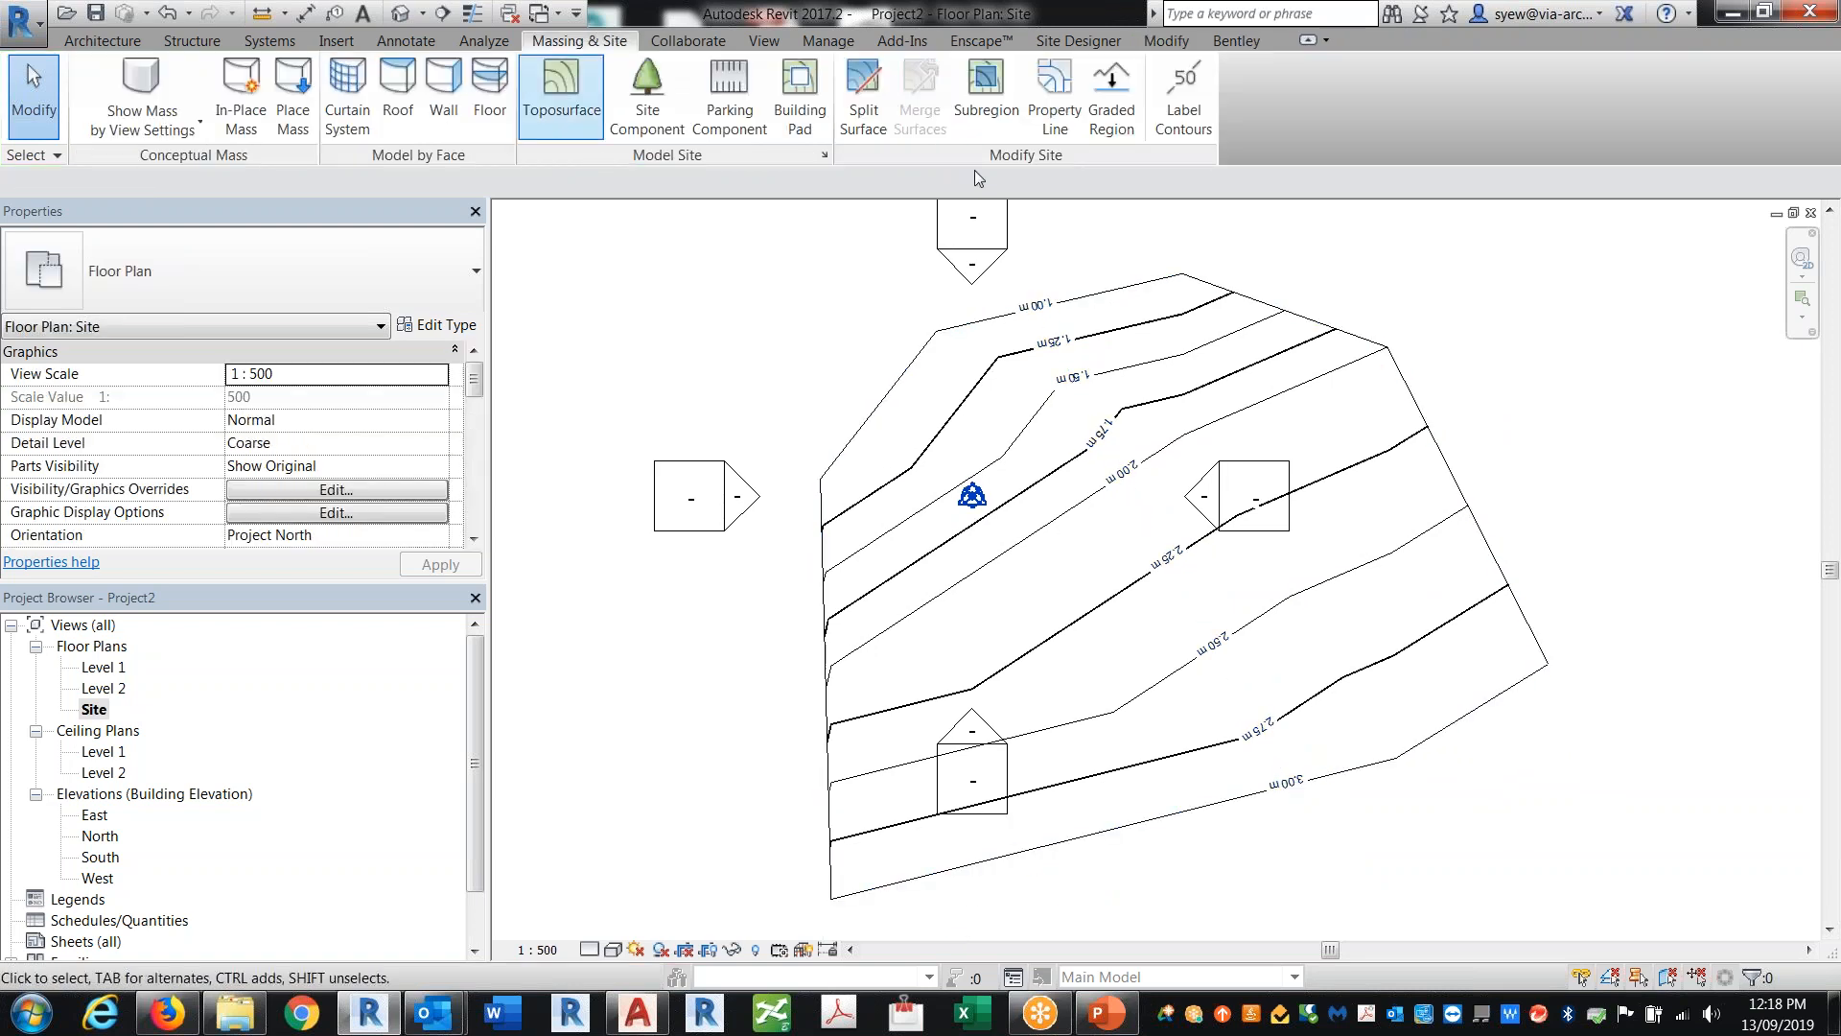
click(1183, 96)
click(1168, 874)
click(930, 270)
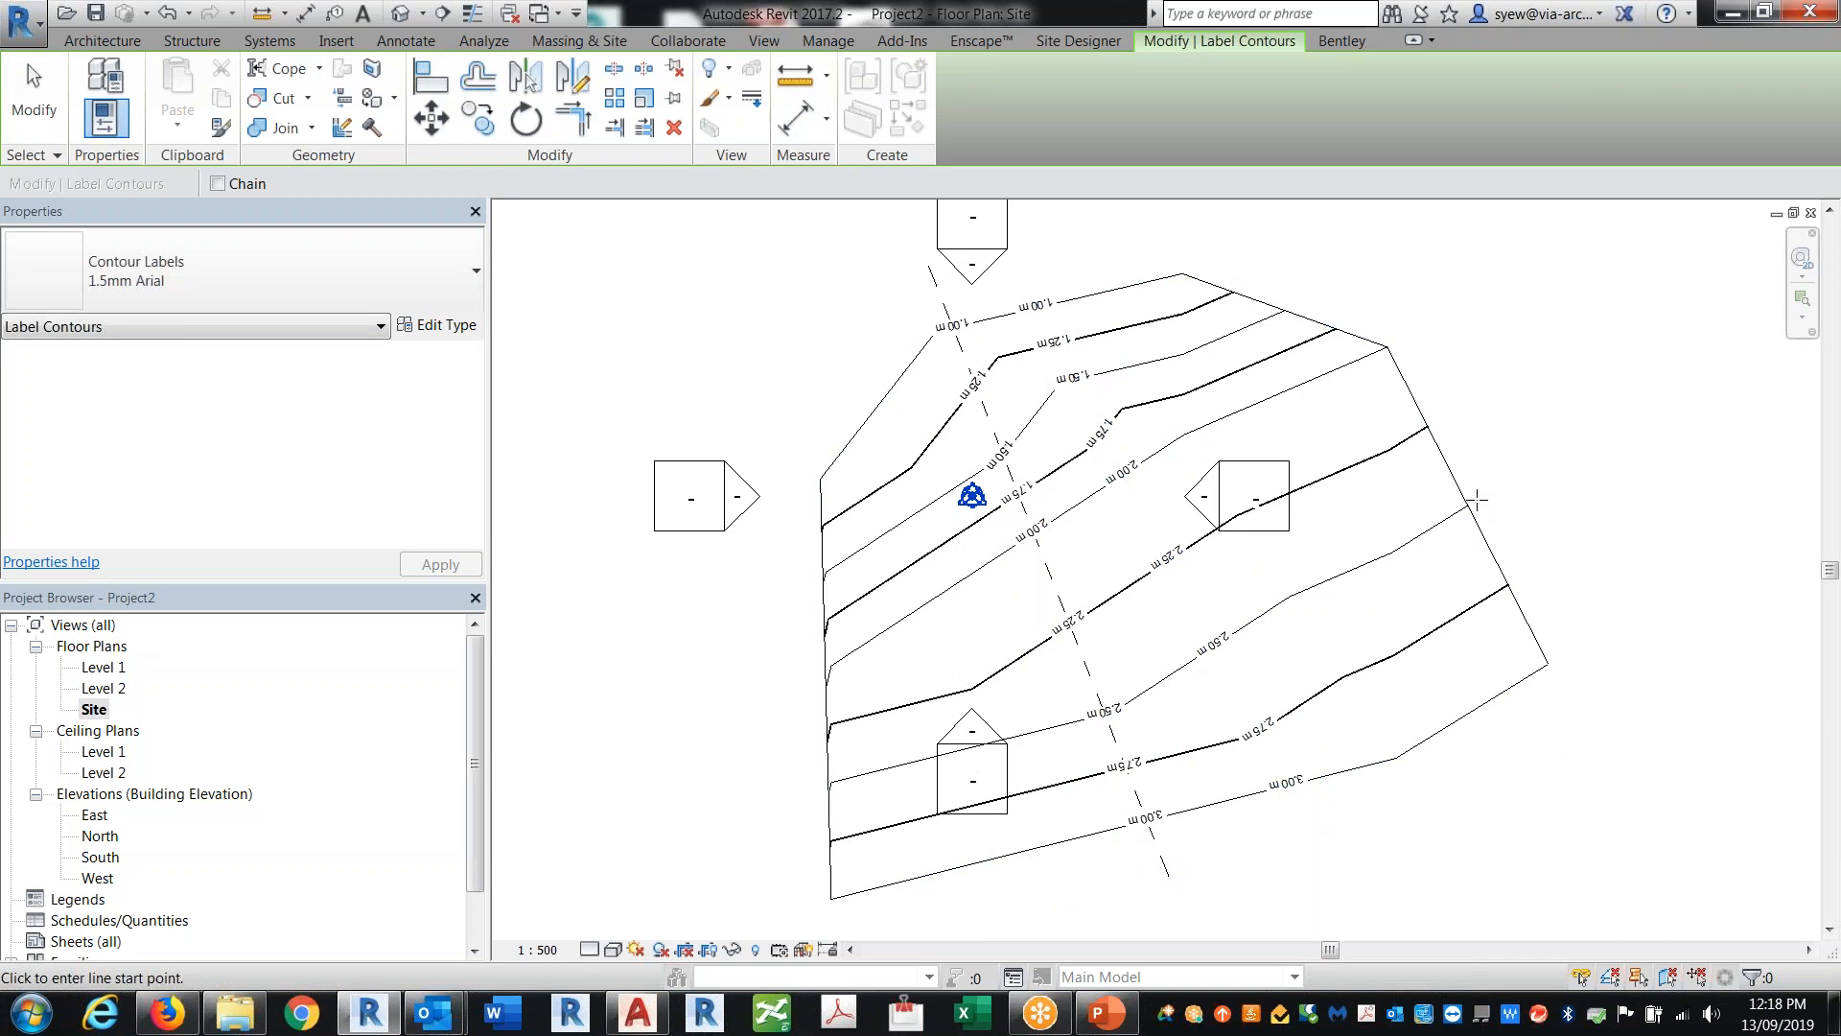
key(Escape)
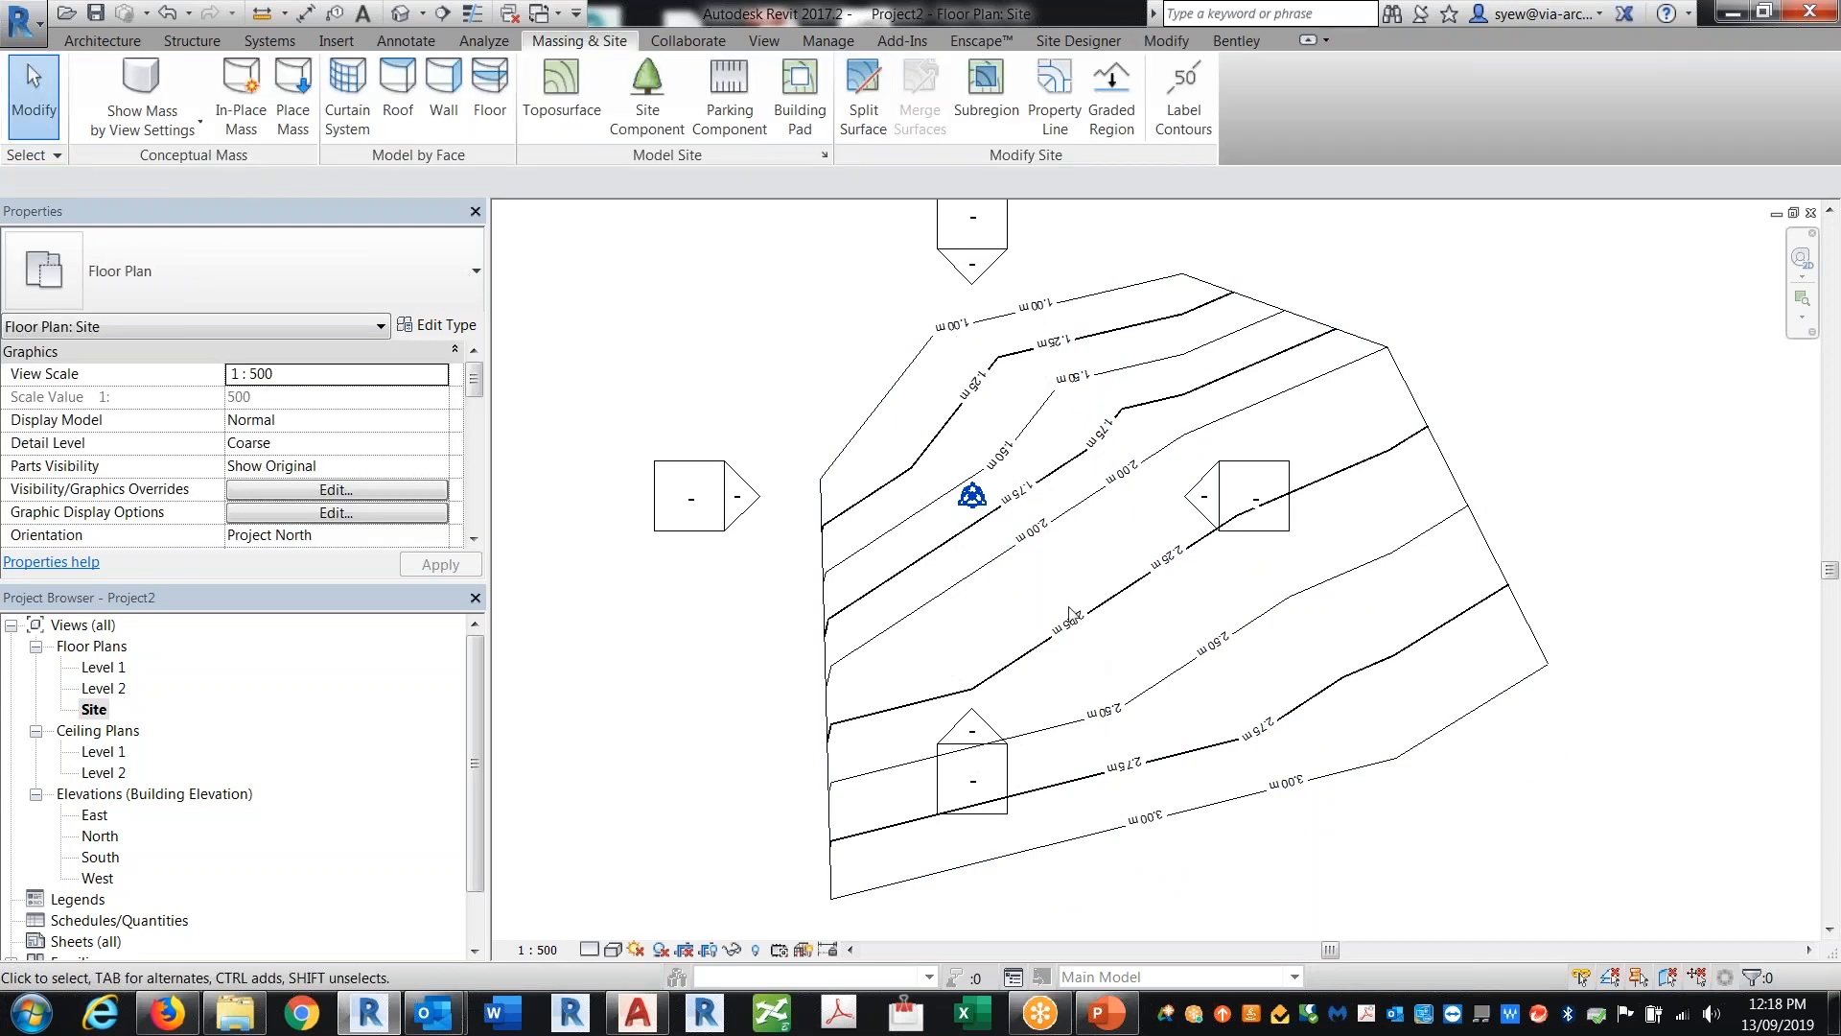
click(1069, 613)
key(Delete)
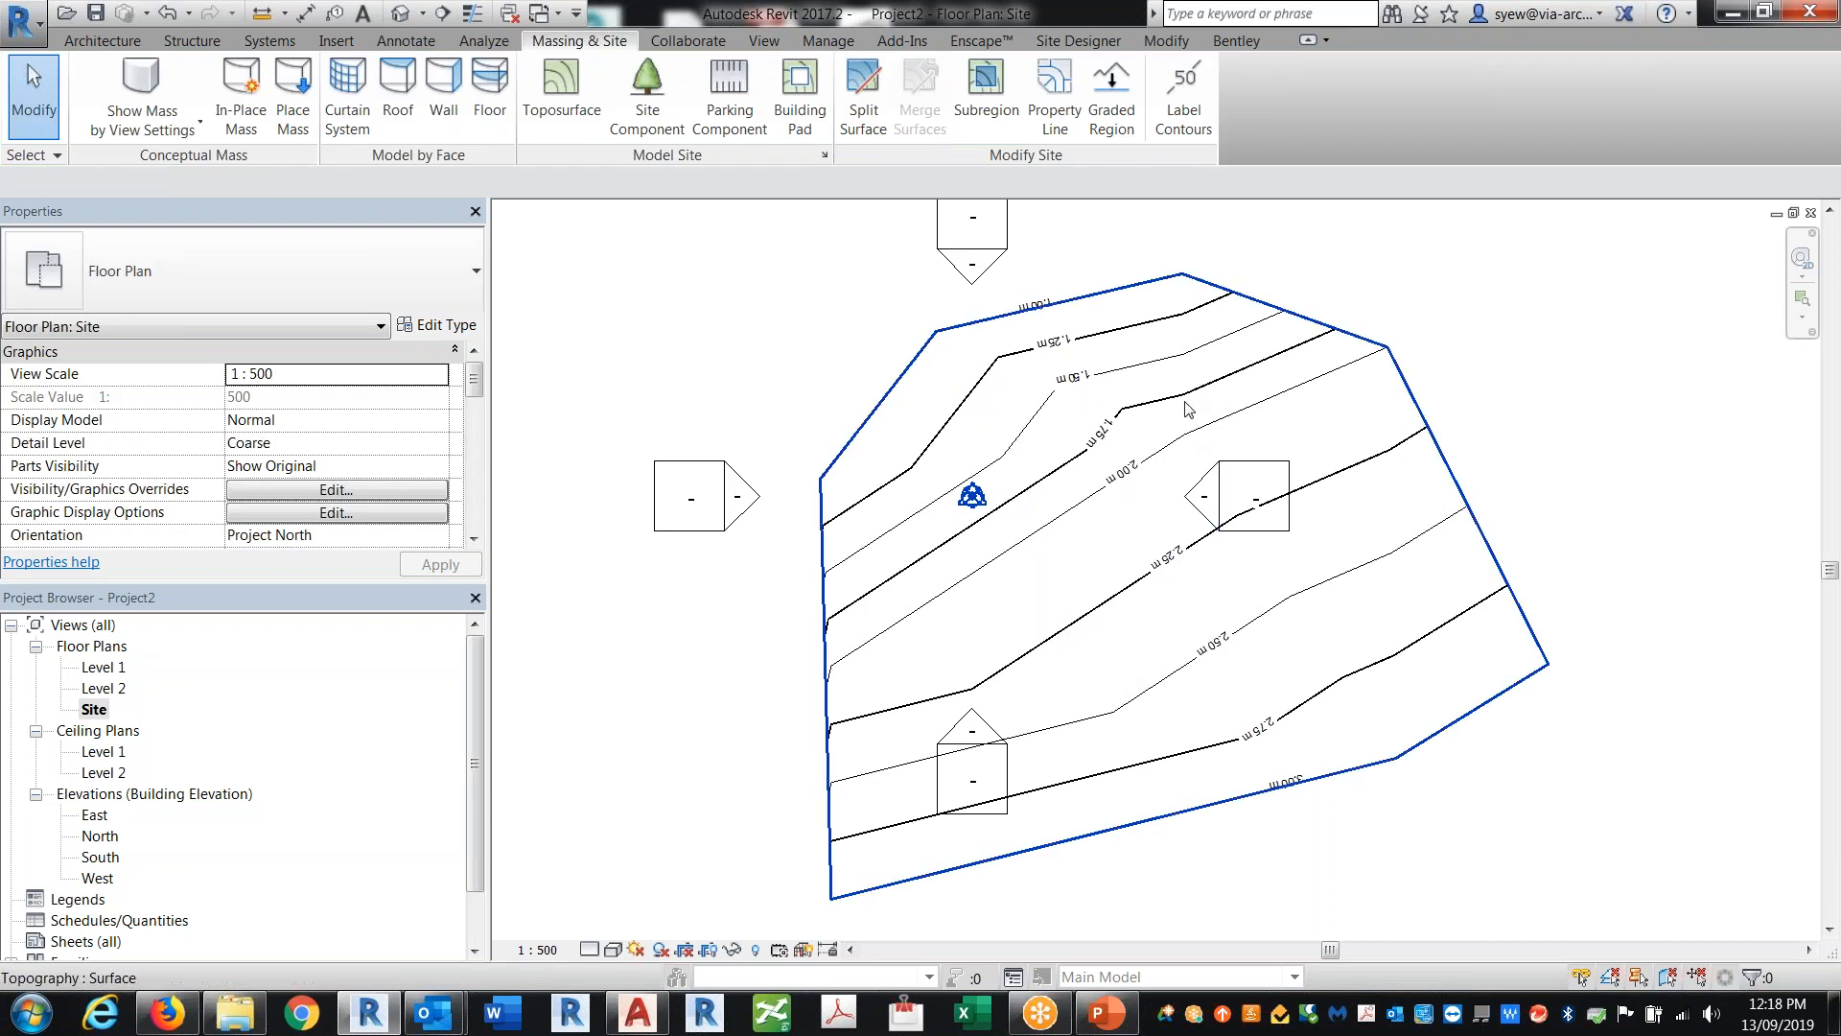
Step: Rotate the toposurface 180 degrees
click(1186, 403)
click(527, 120)
click(1544, 770)
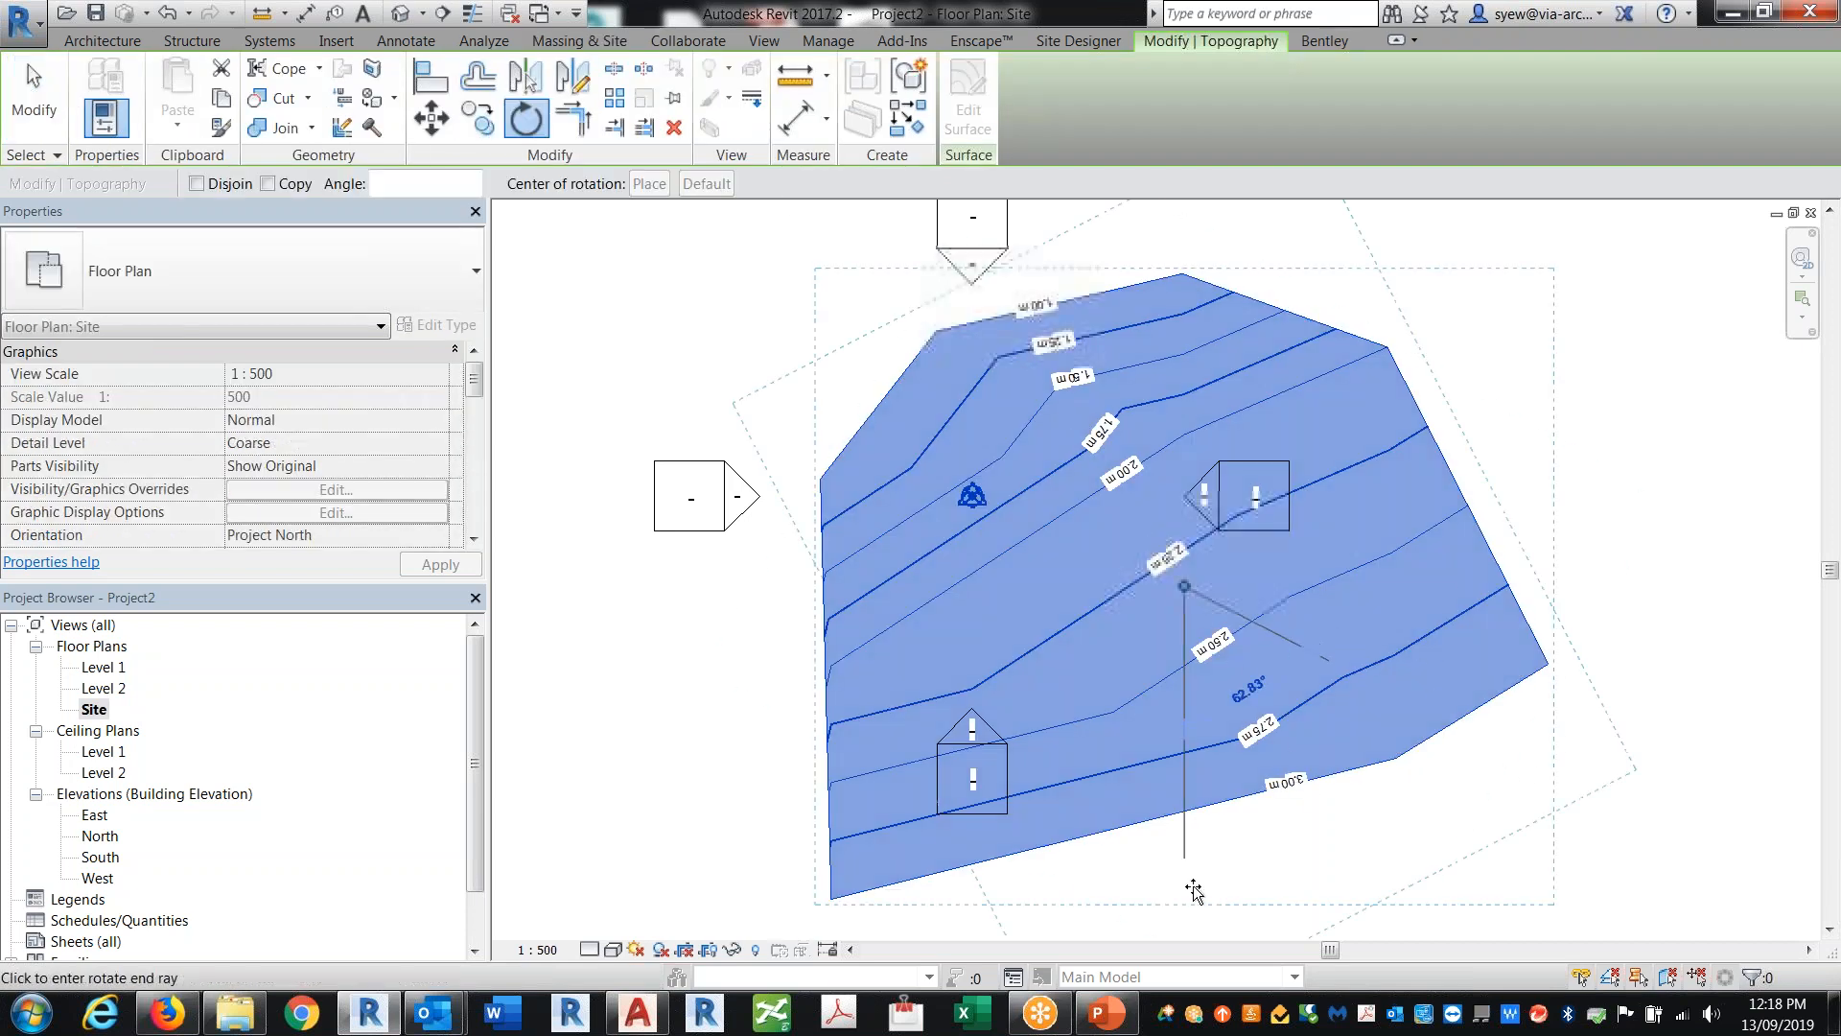
text(180)
key(Return)
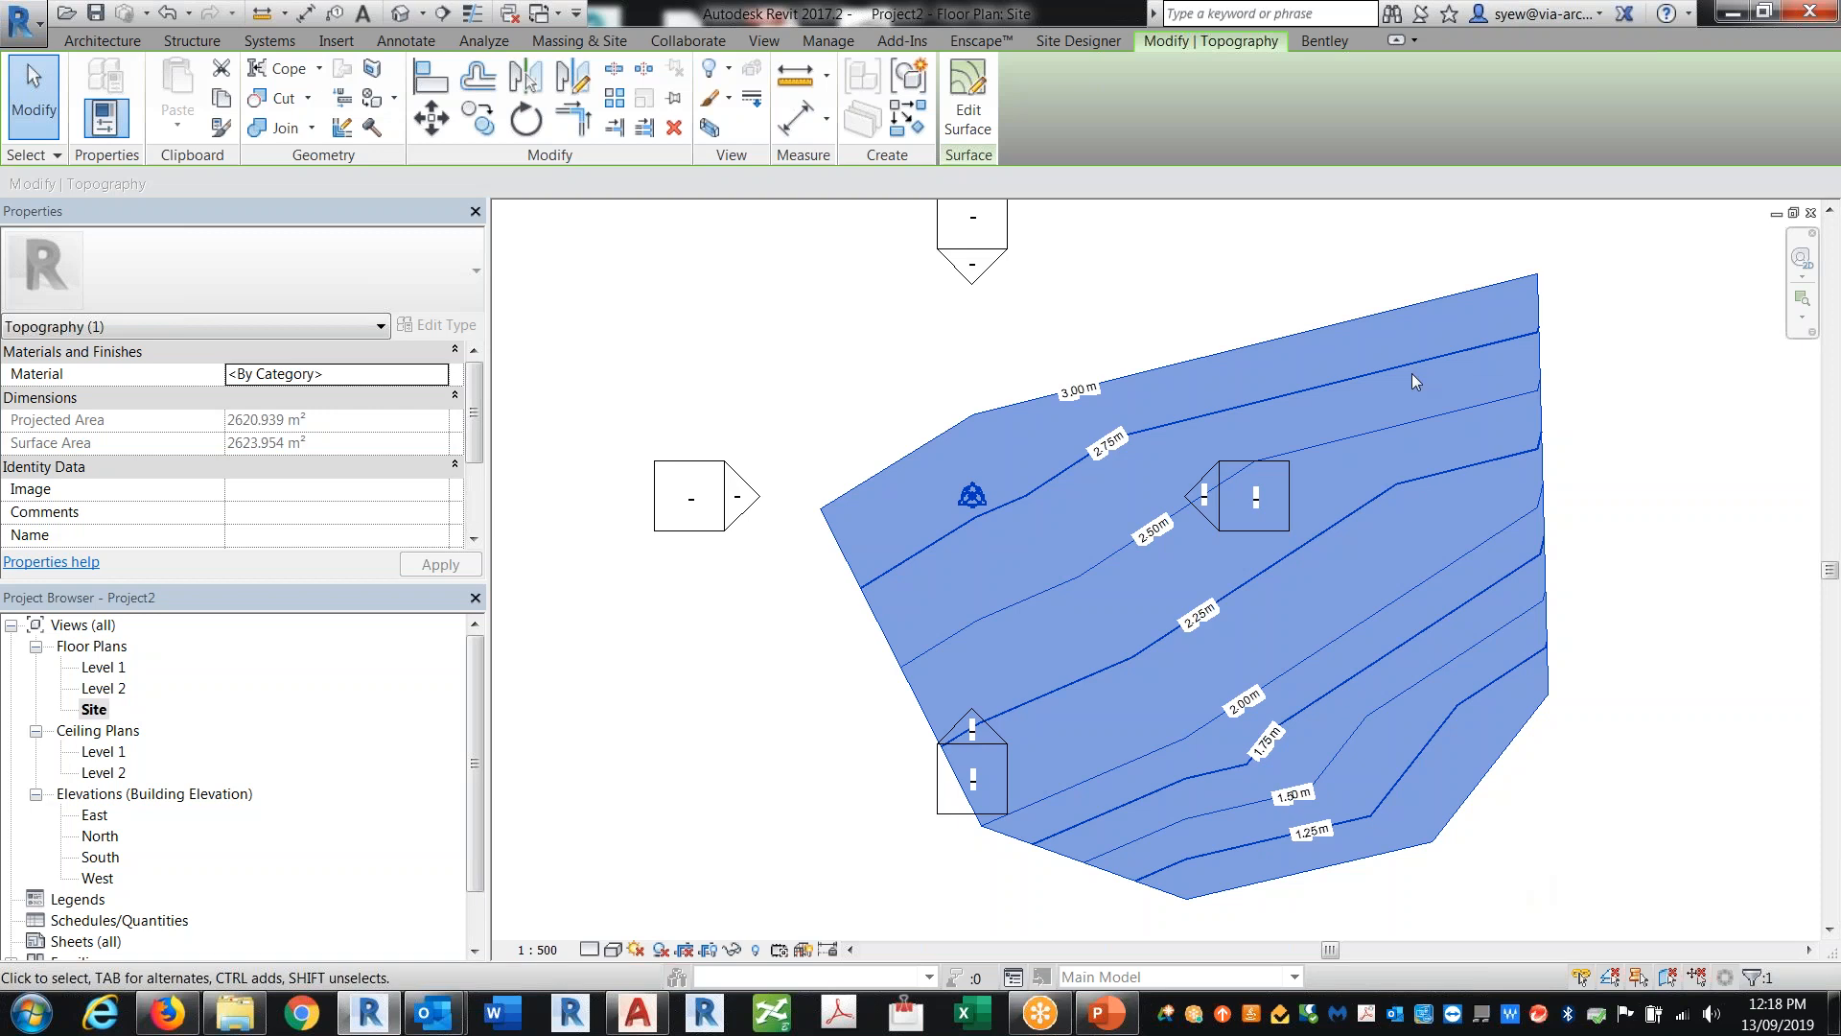
middle_drag(1229, 556, 1167, 461)
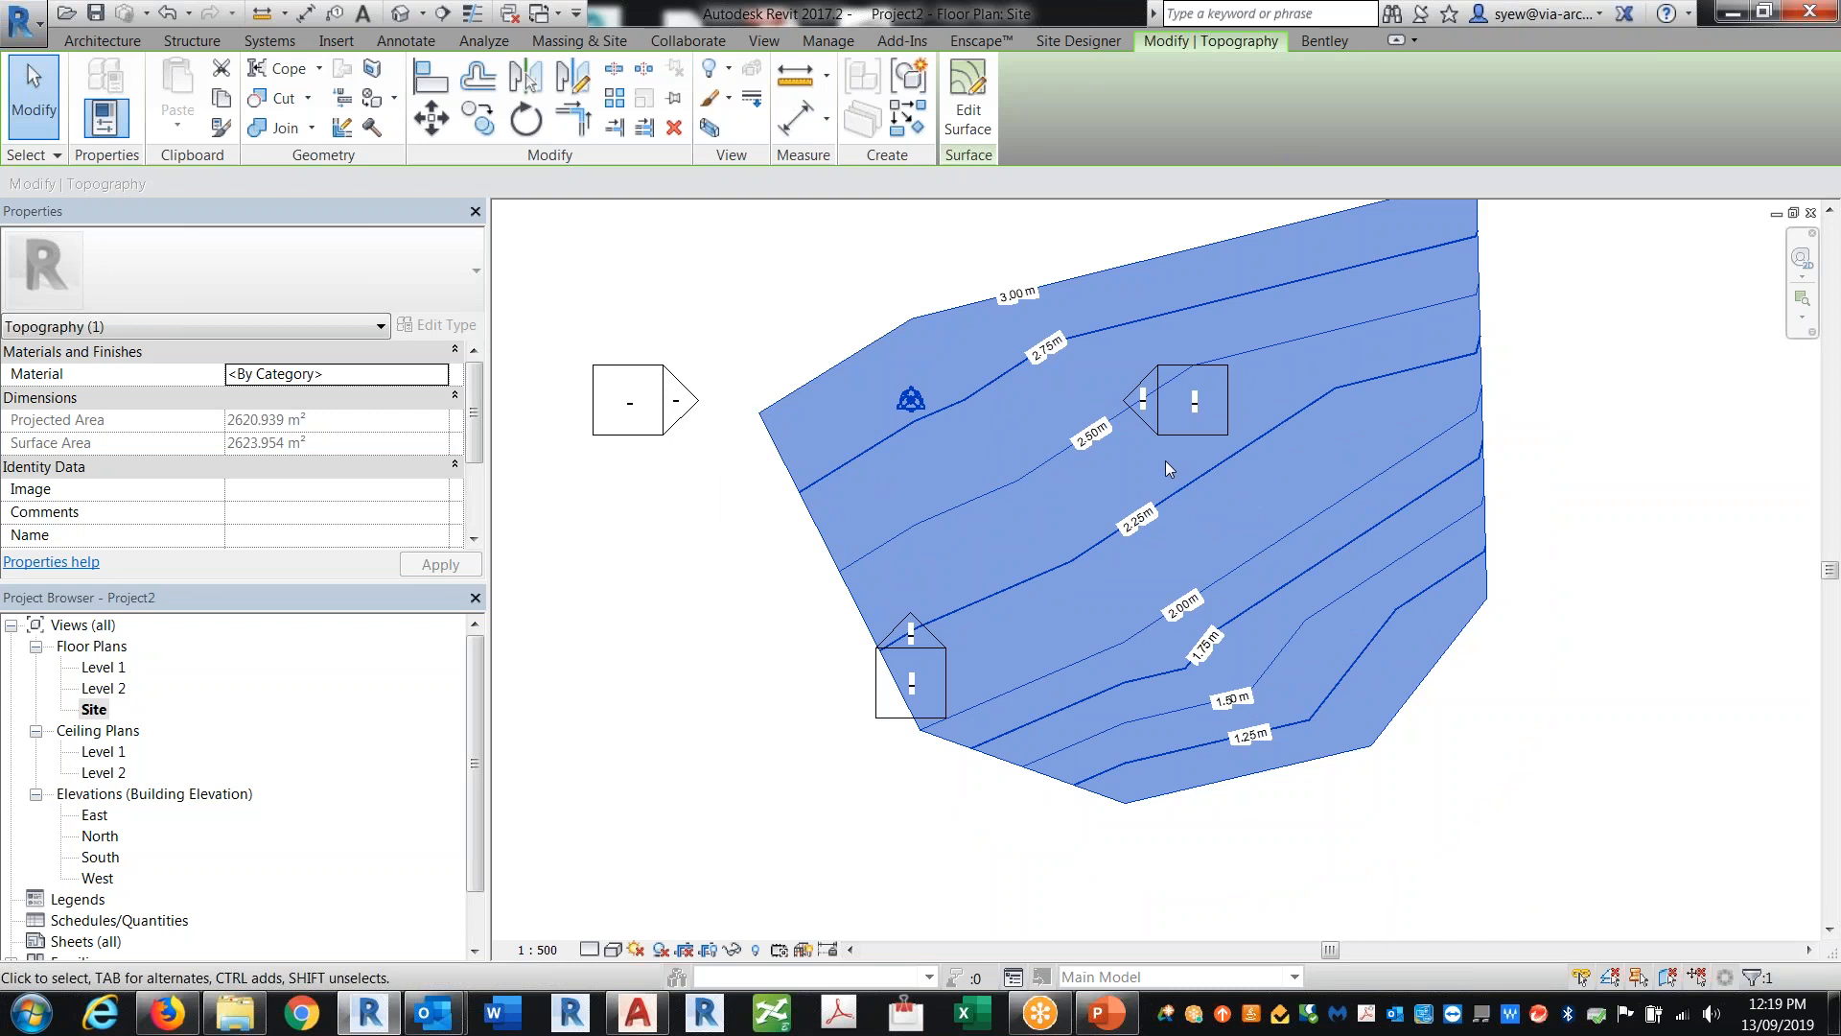
key(Escape)
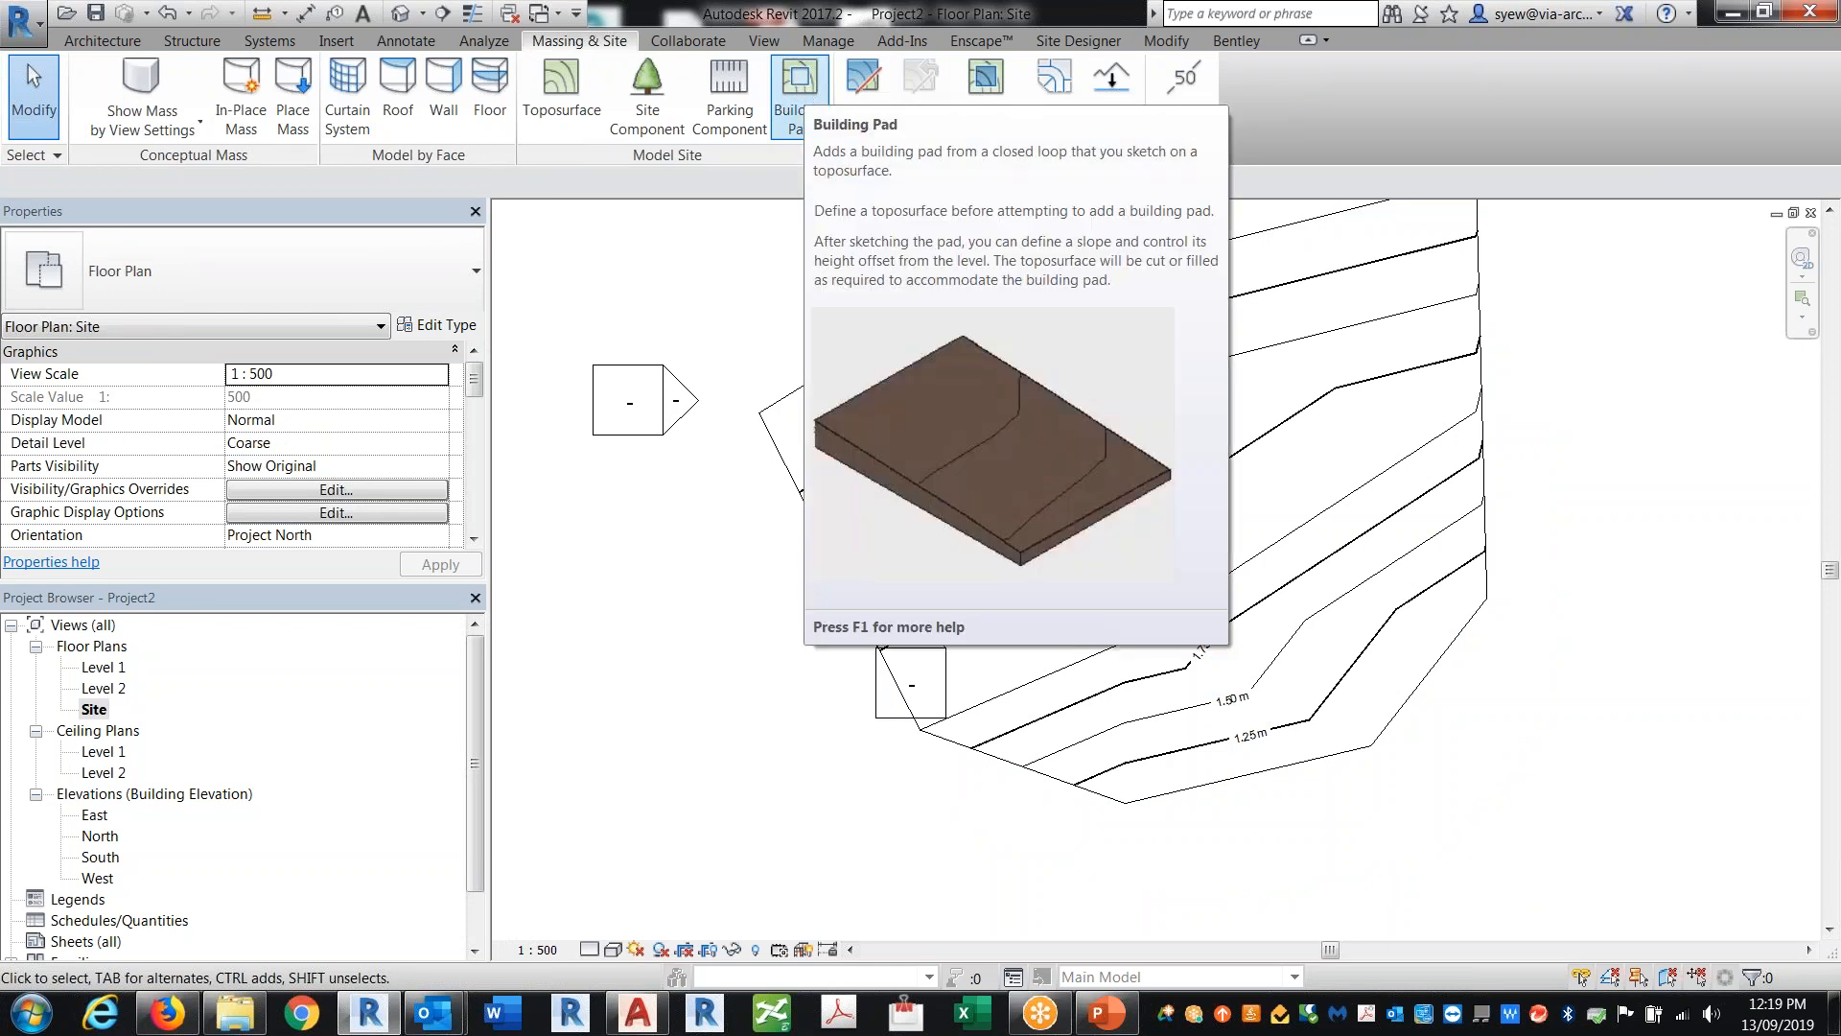
Step: Start a building pad and sketch a rectangular boundary about 27300 by 11400 mm, then delete it
click(800, 96)
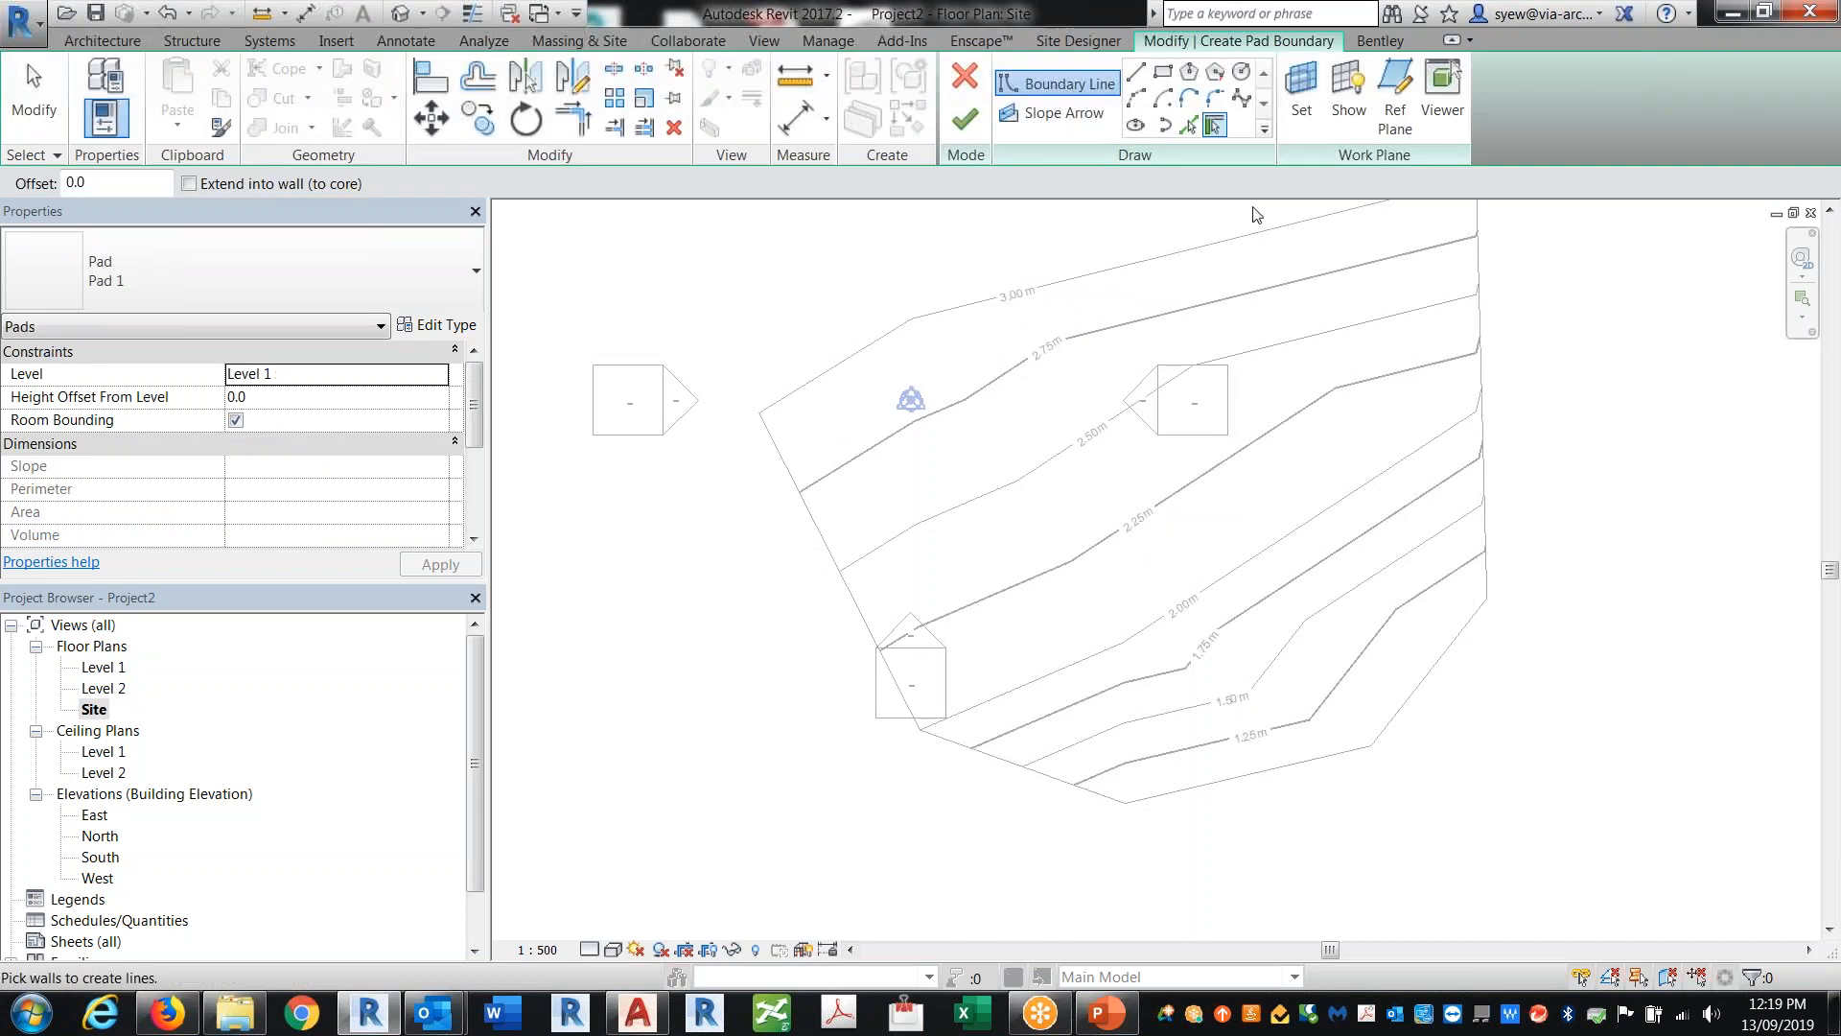
click(1163, 71)
click(1026, 409)
click(1326, 534)
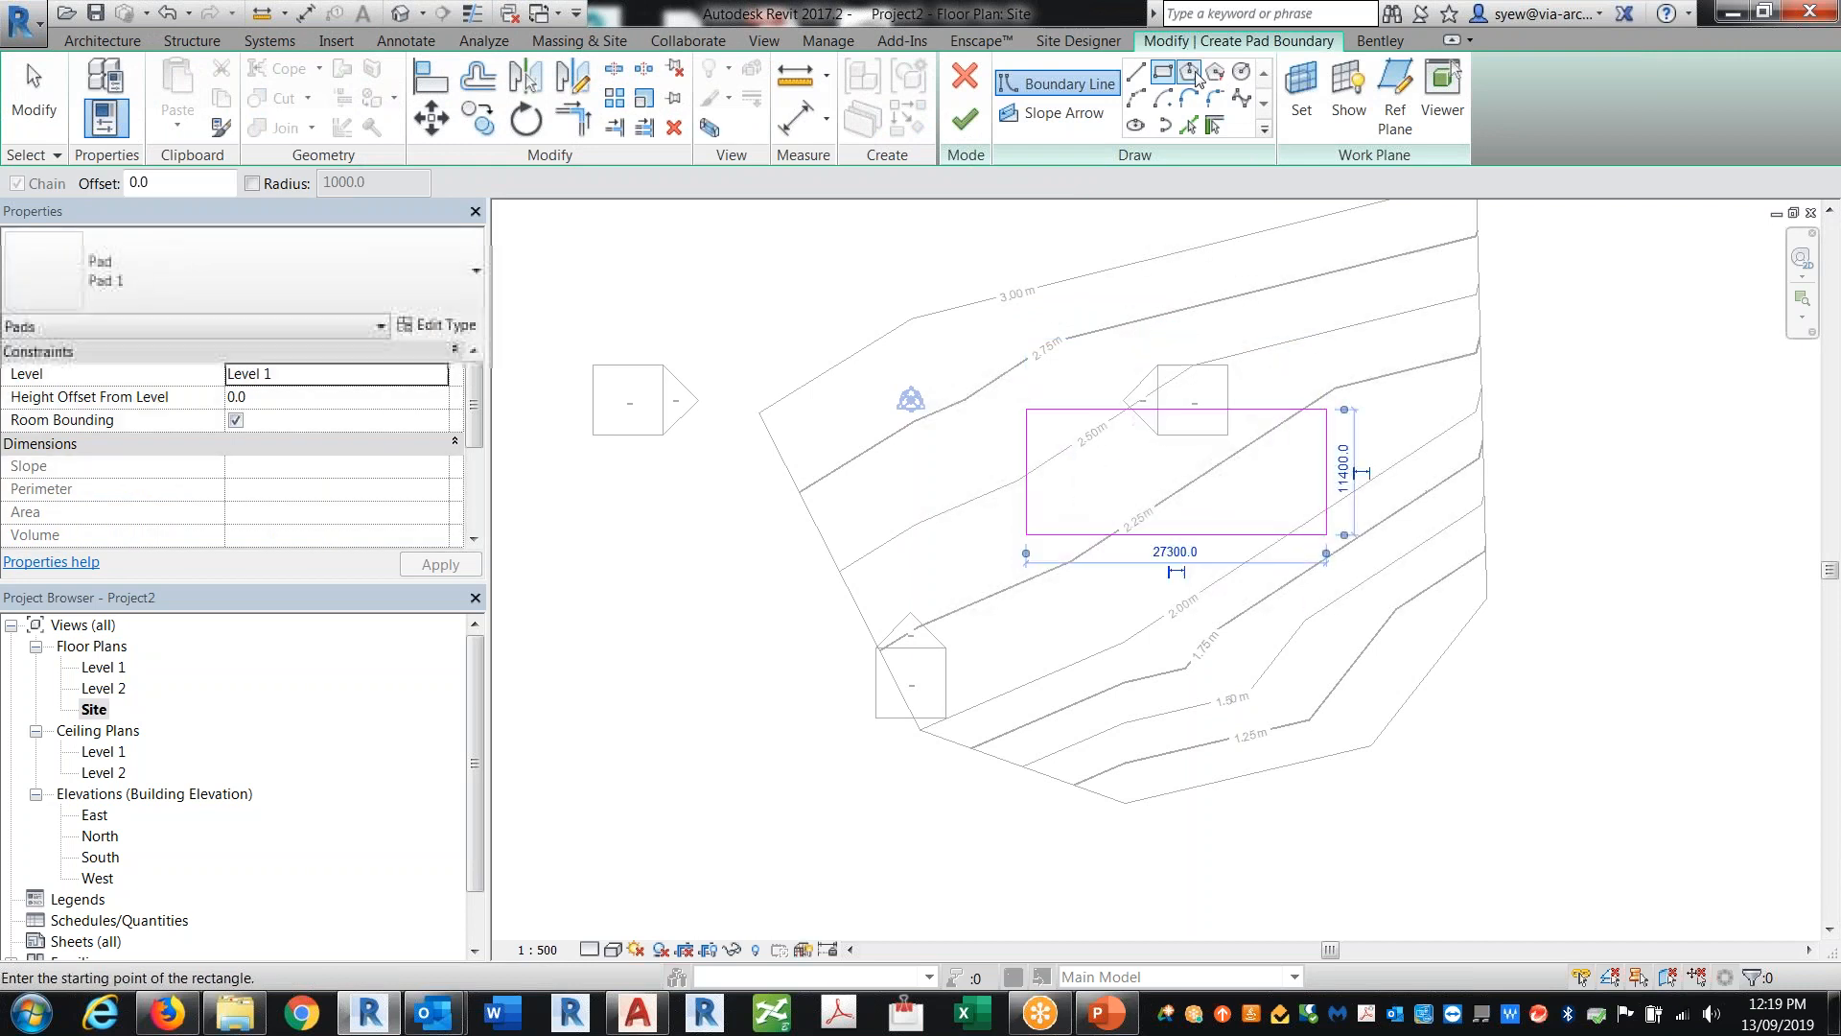
key(Escape)
key(Escape)
key(Tab)
click(1260, 410)
key(Delete)
Step: Sketch a circular pad boundary with a radius of about 13600 mm and finish the building pad
click(1241, 71)
click(1087, 440)
click(1193, 334)
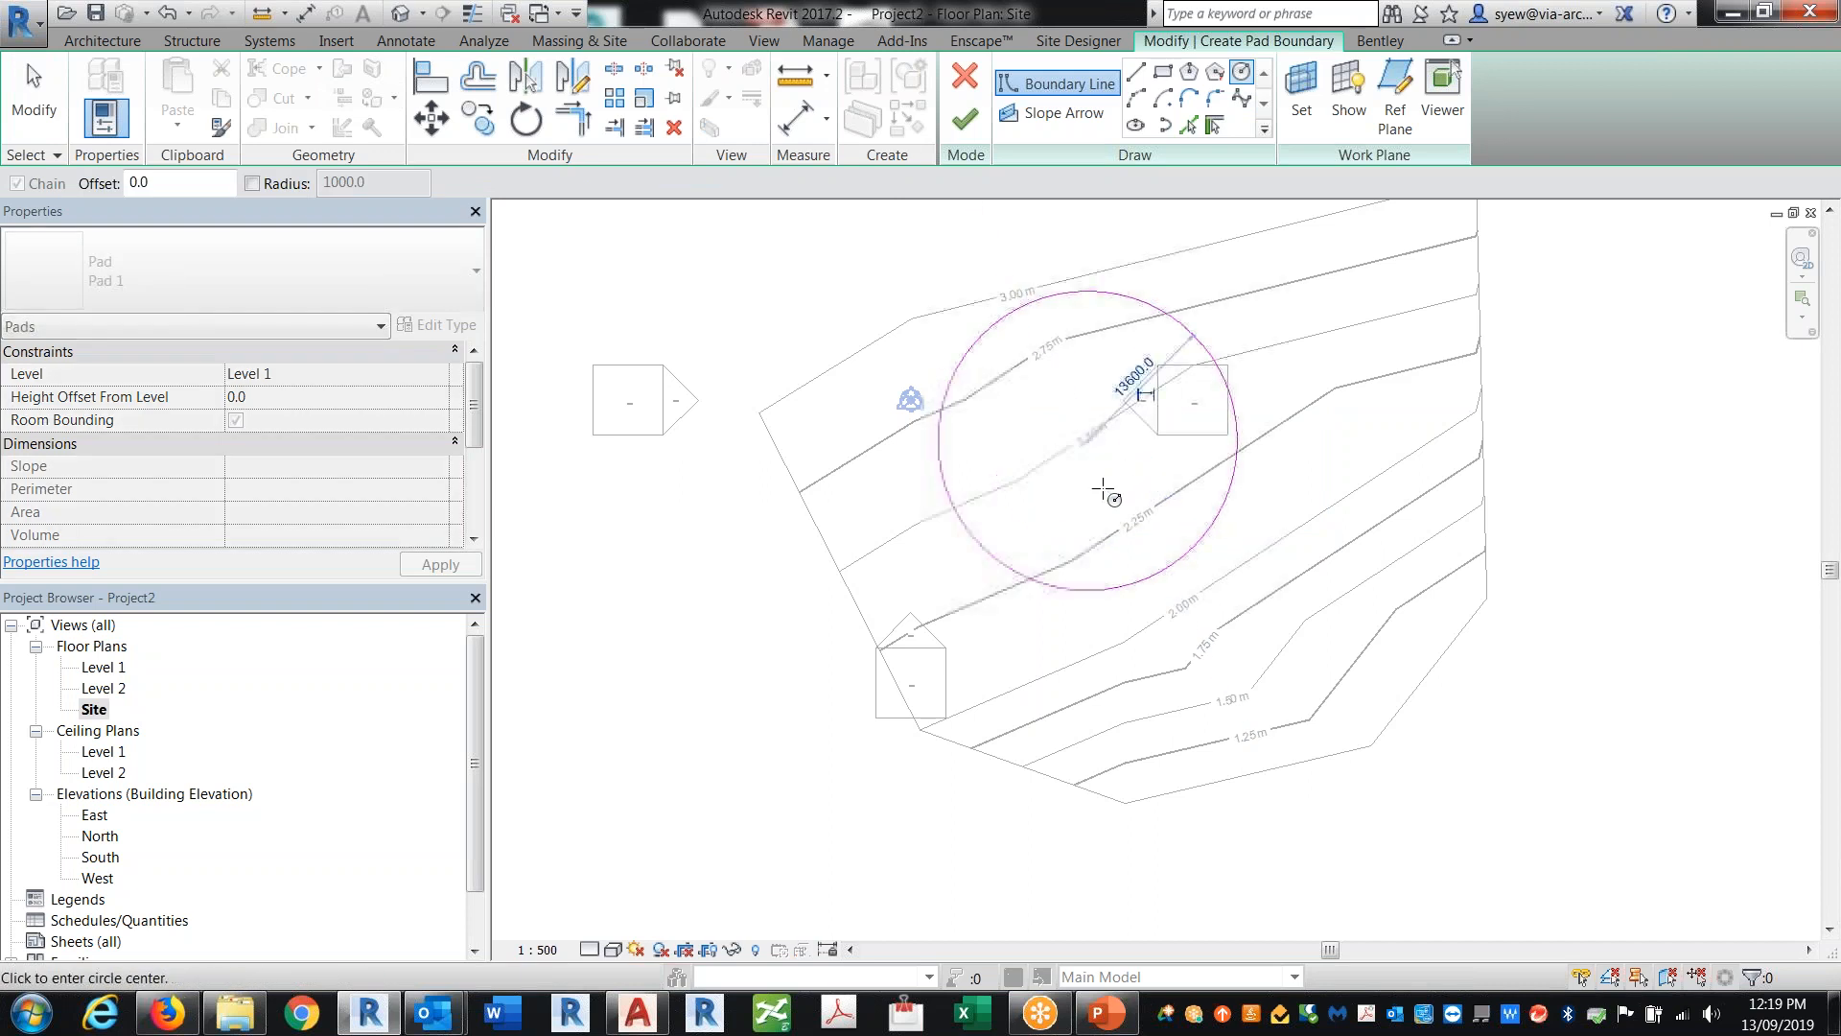
click(401, 12)
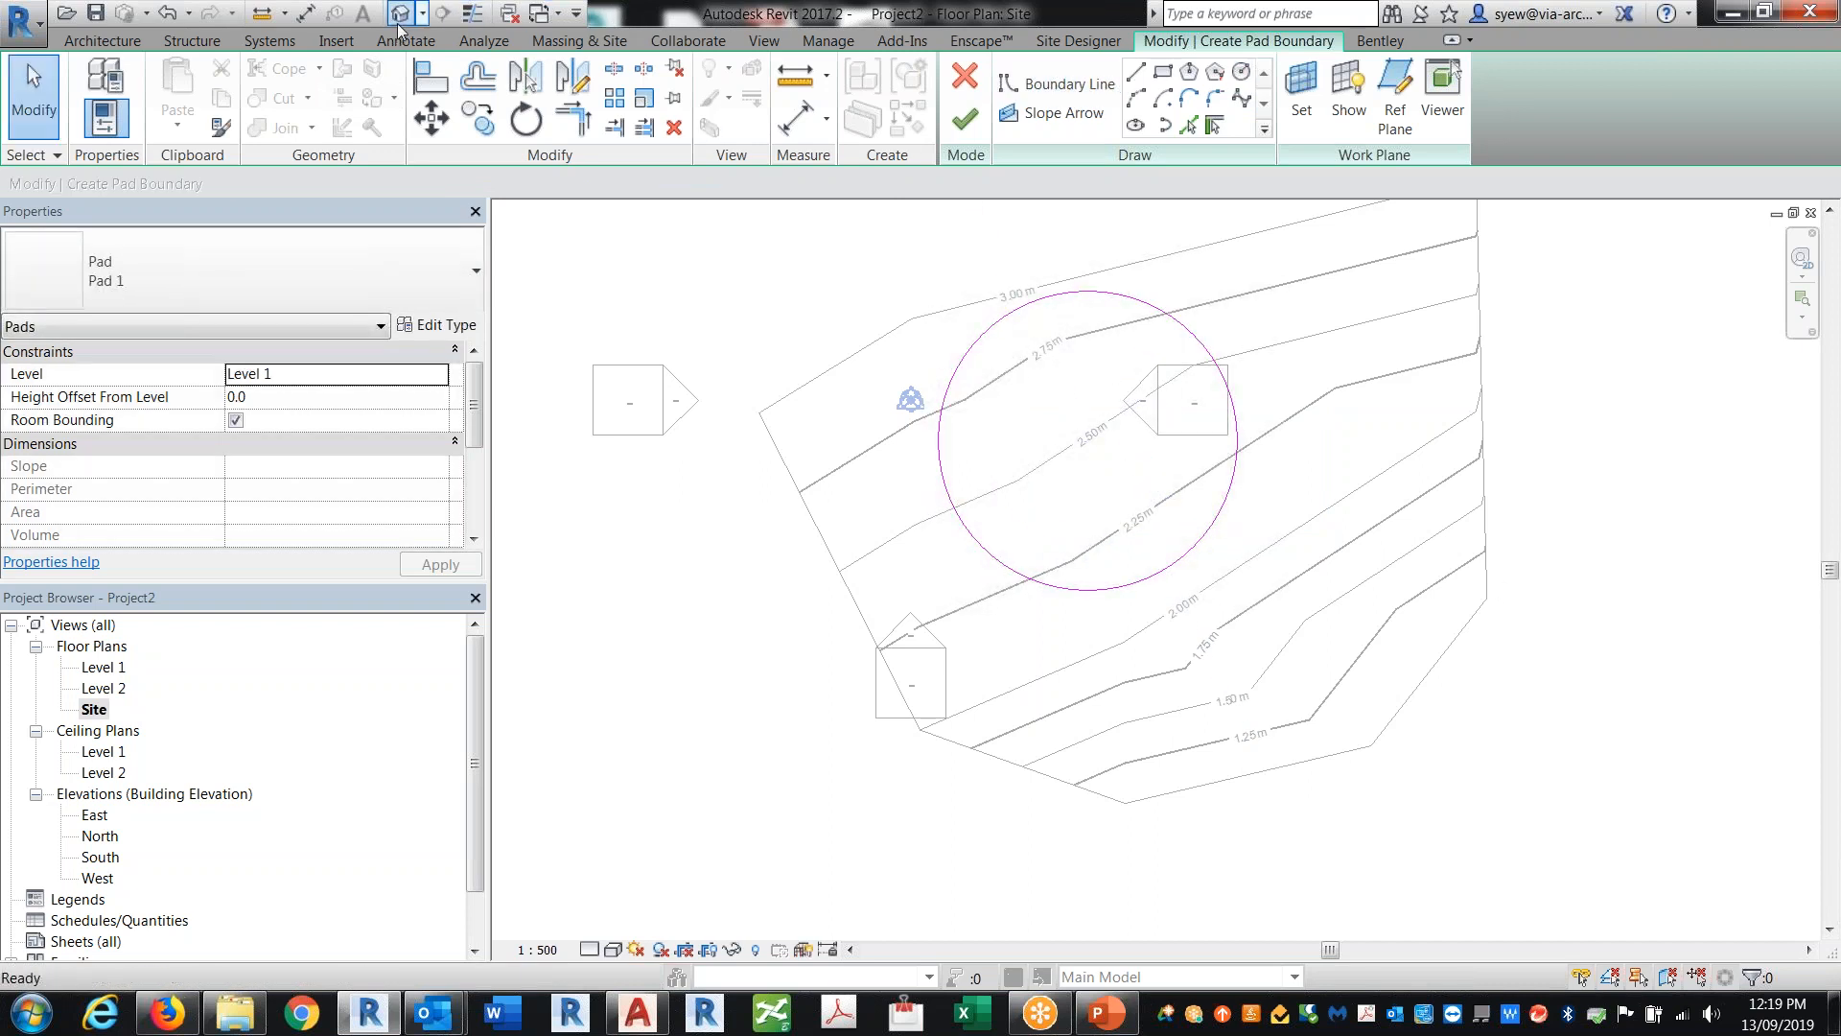
shift+middle_drag(1405, 648, 1335, 548)
click(964, 118)
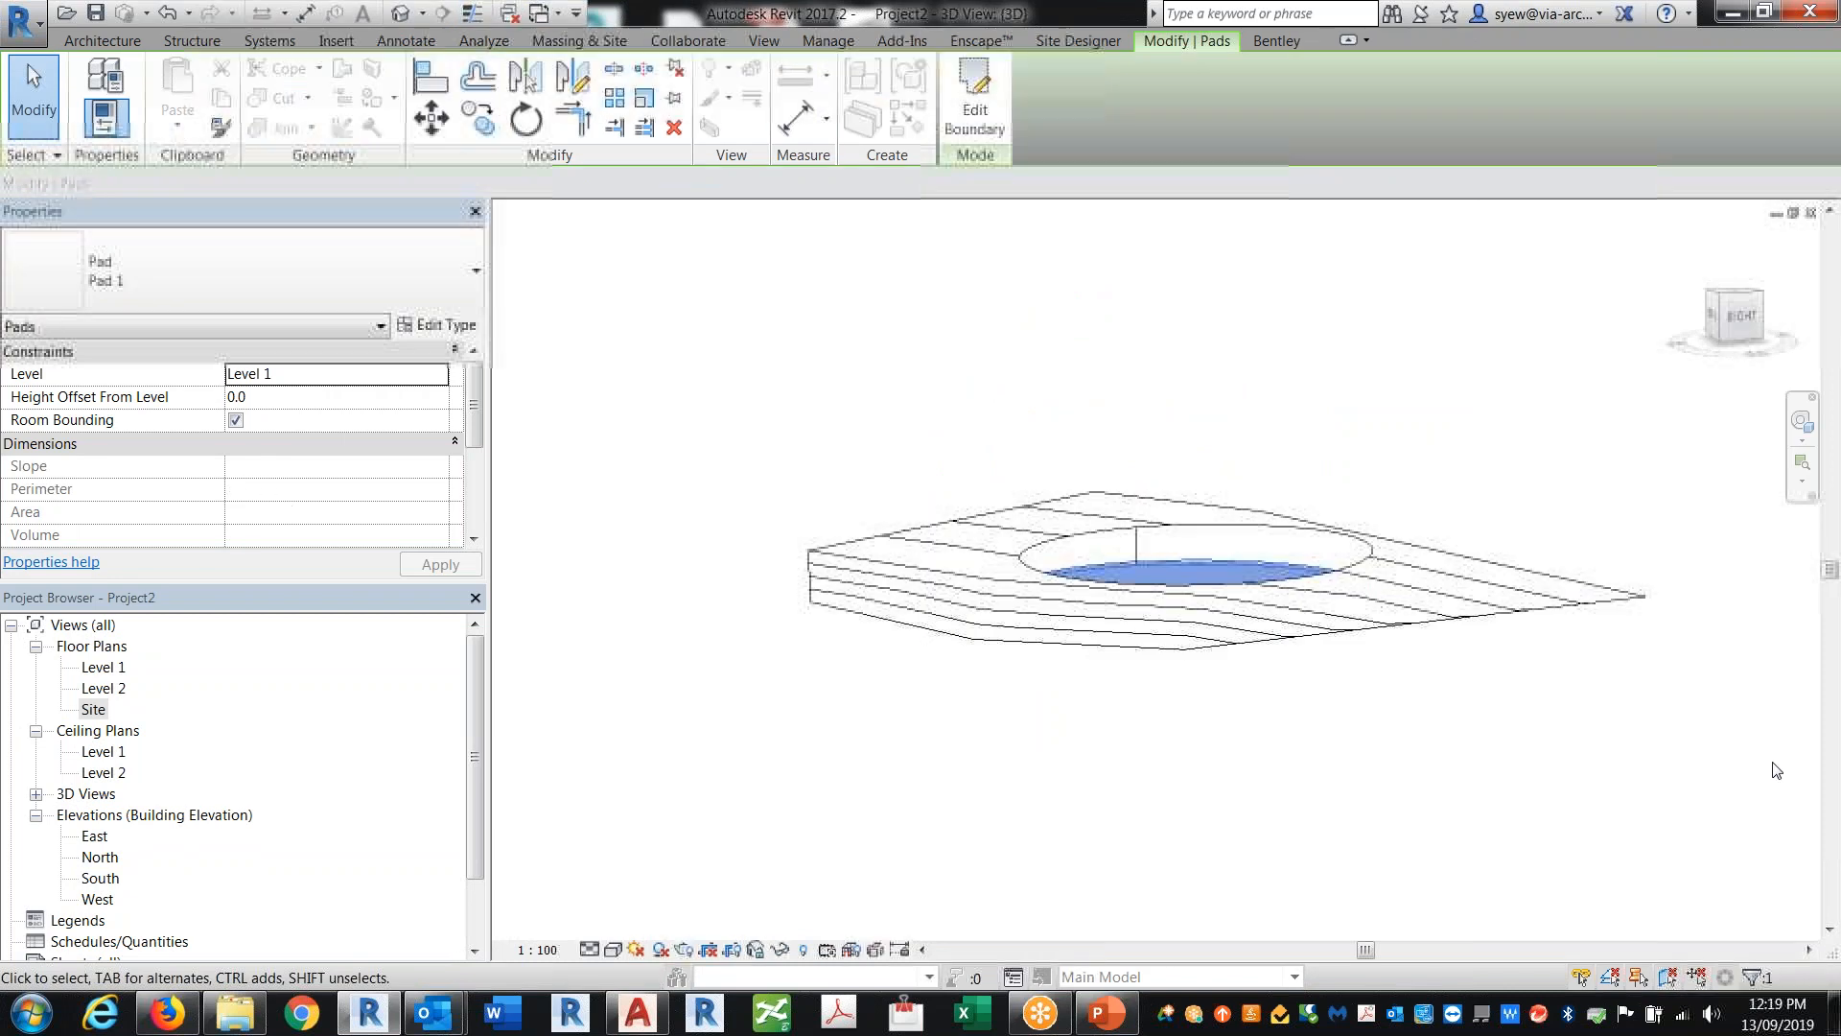
Step: Select the building pad in the 3D view and duplicate its type as a new pad type
click(1290, 724)
shift+middle_drag(1290, 724, 1440, 786)
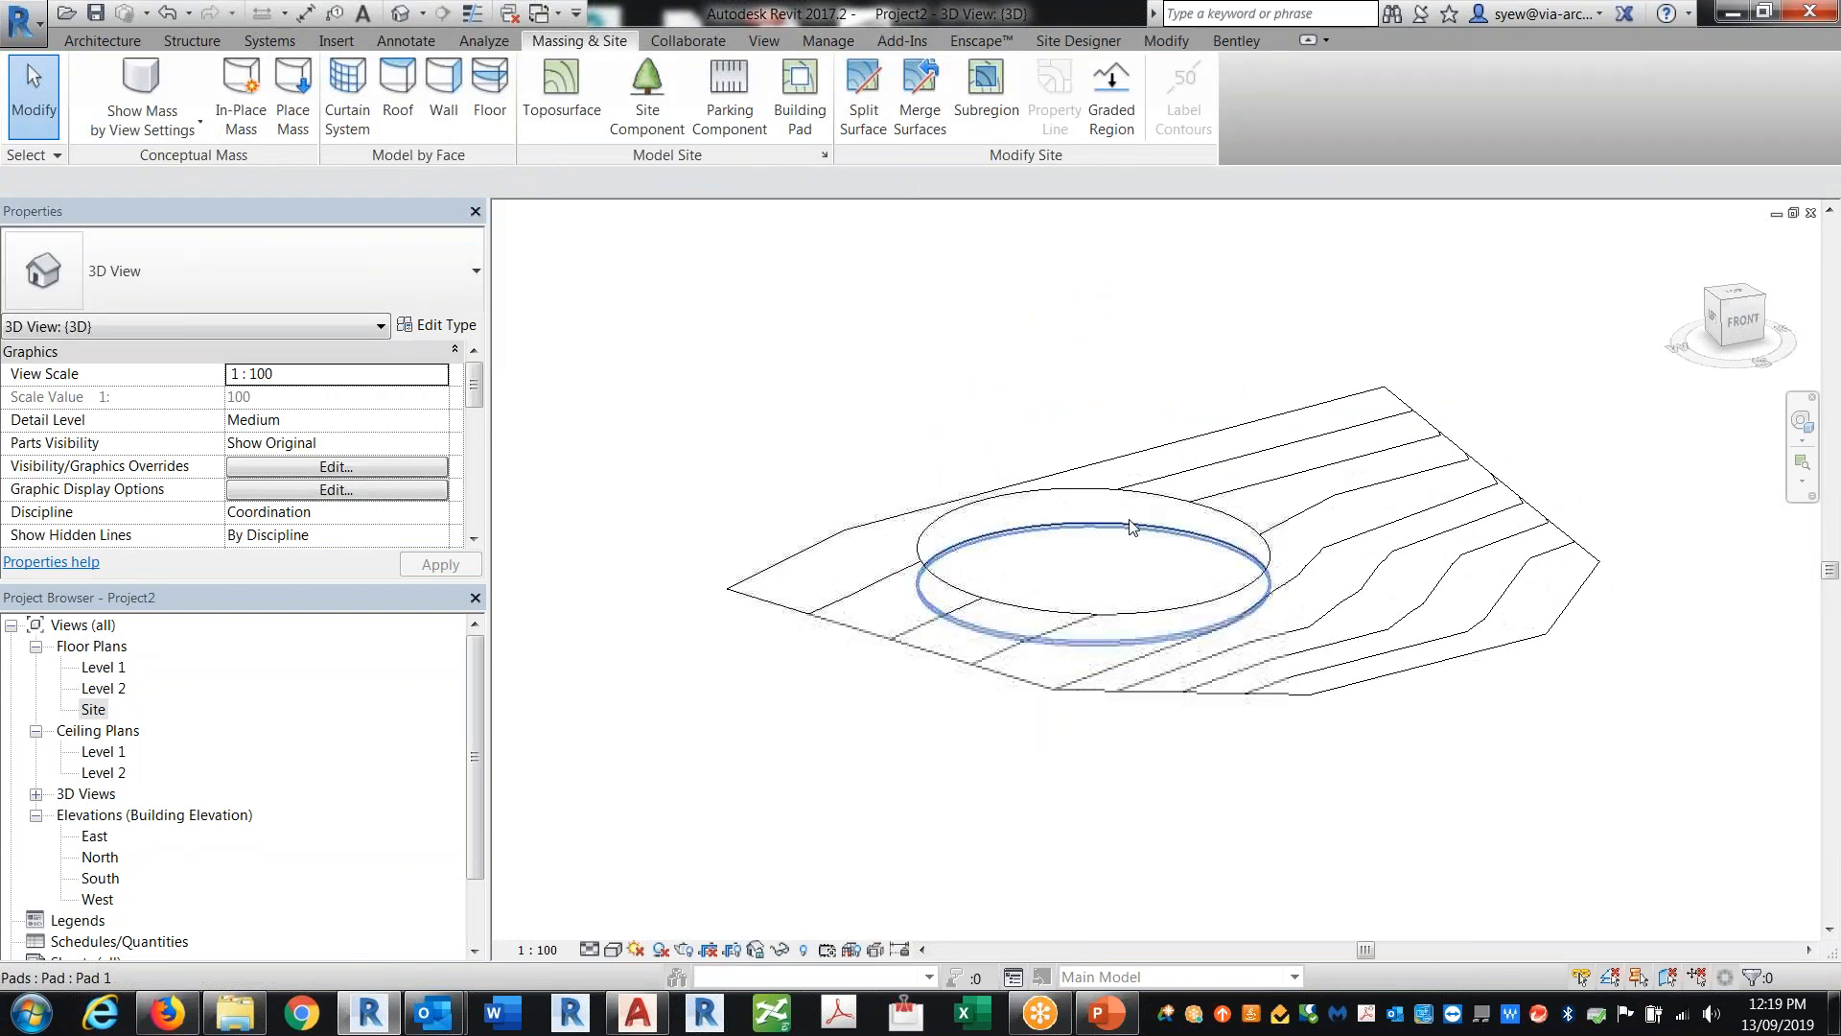
click(1131, 525)
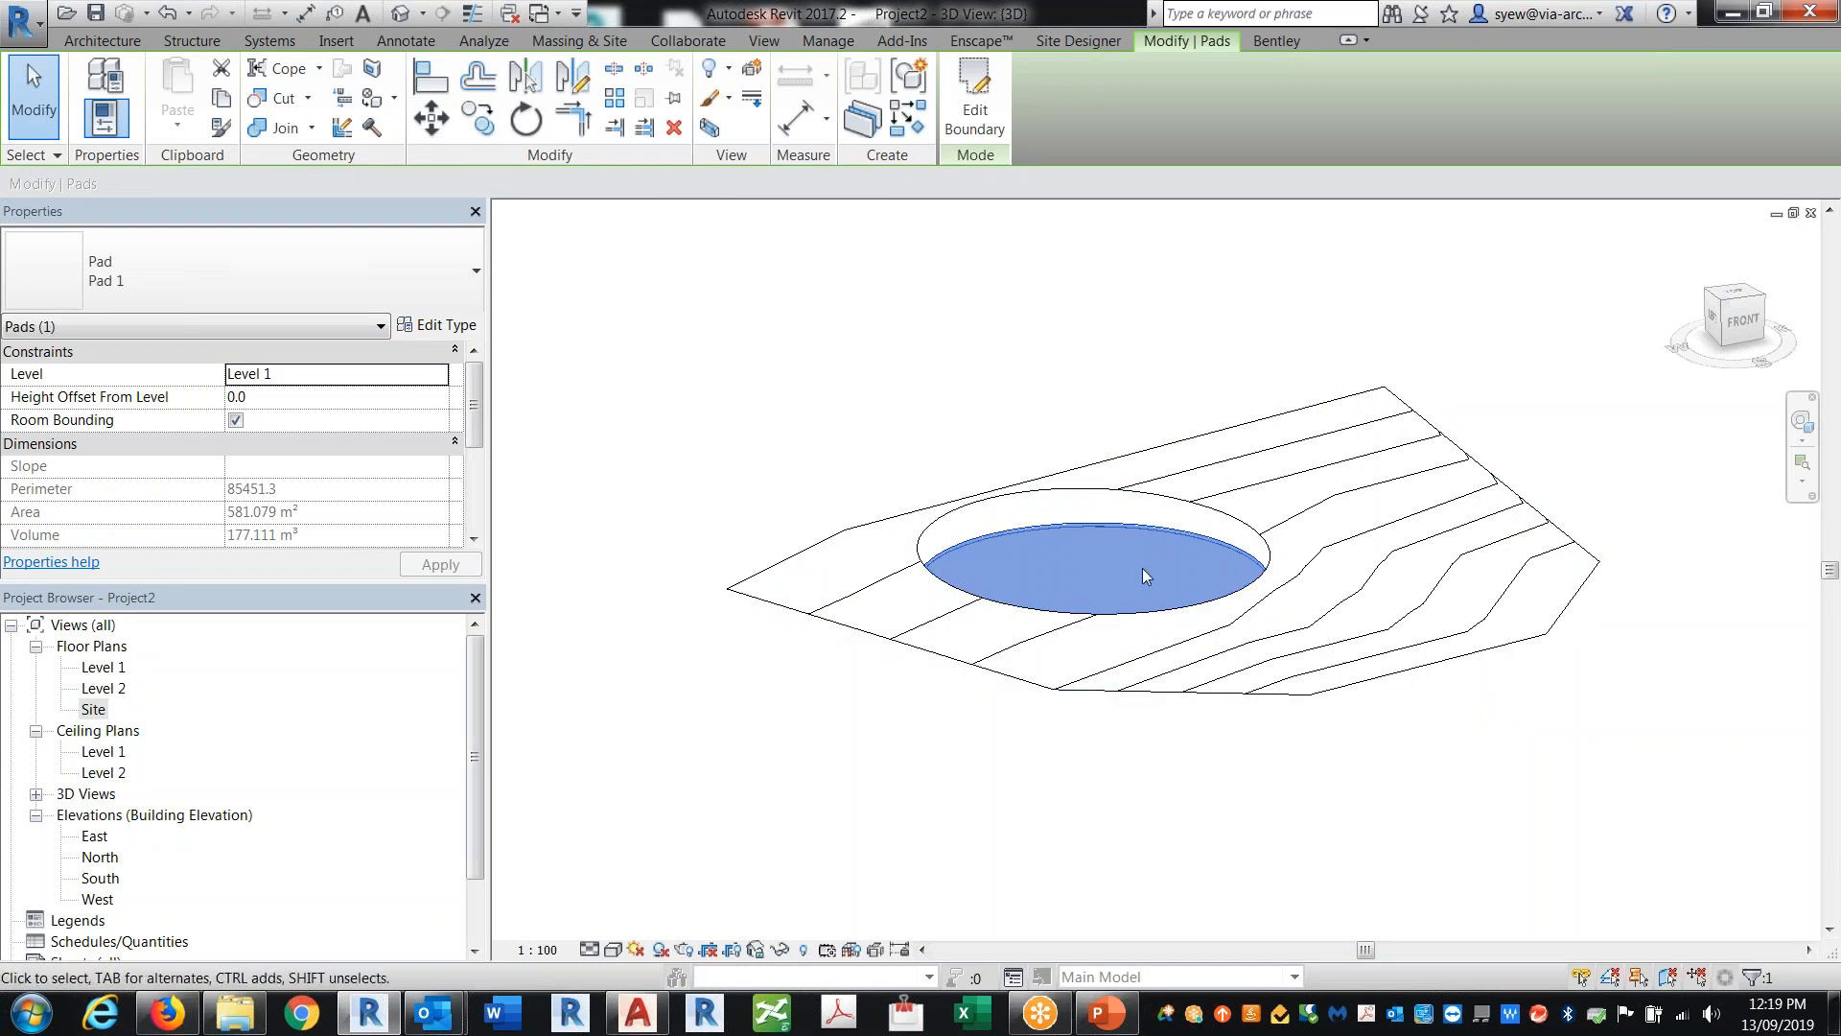
click(437, 325)
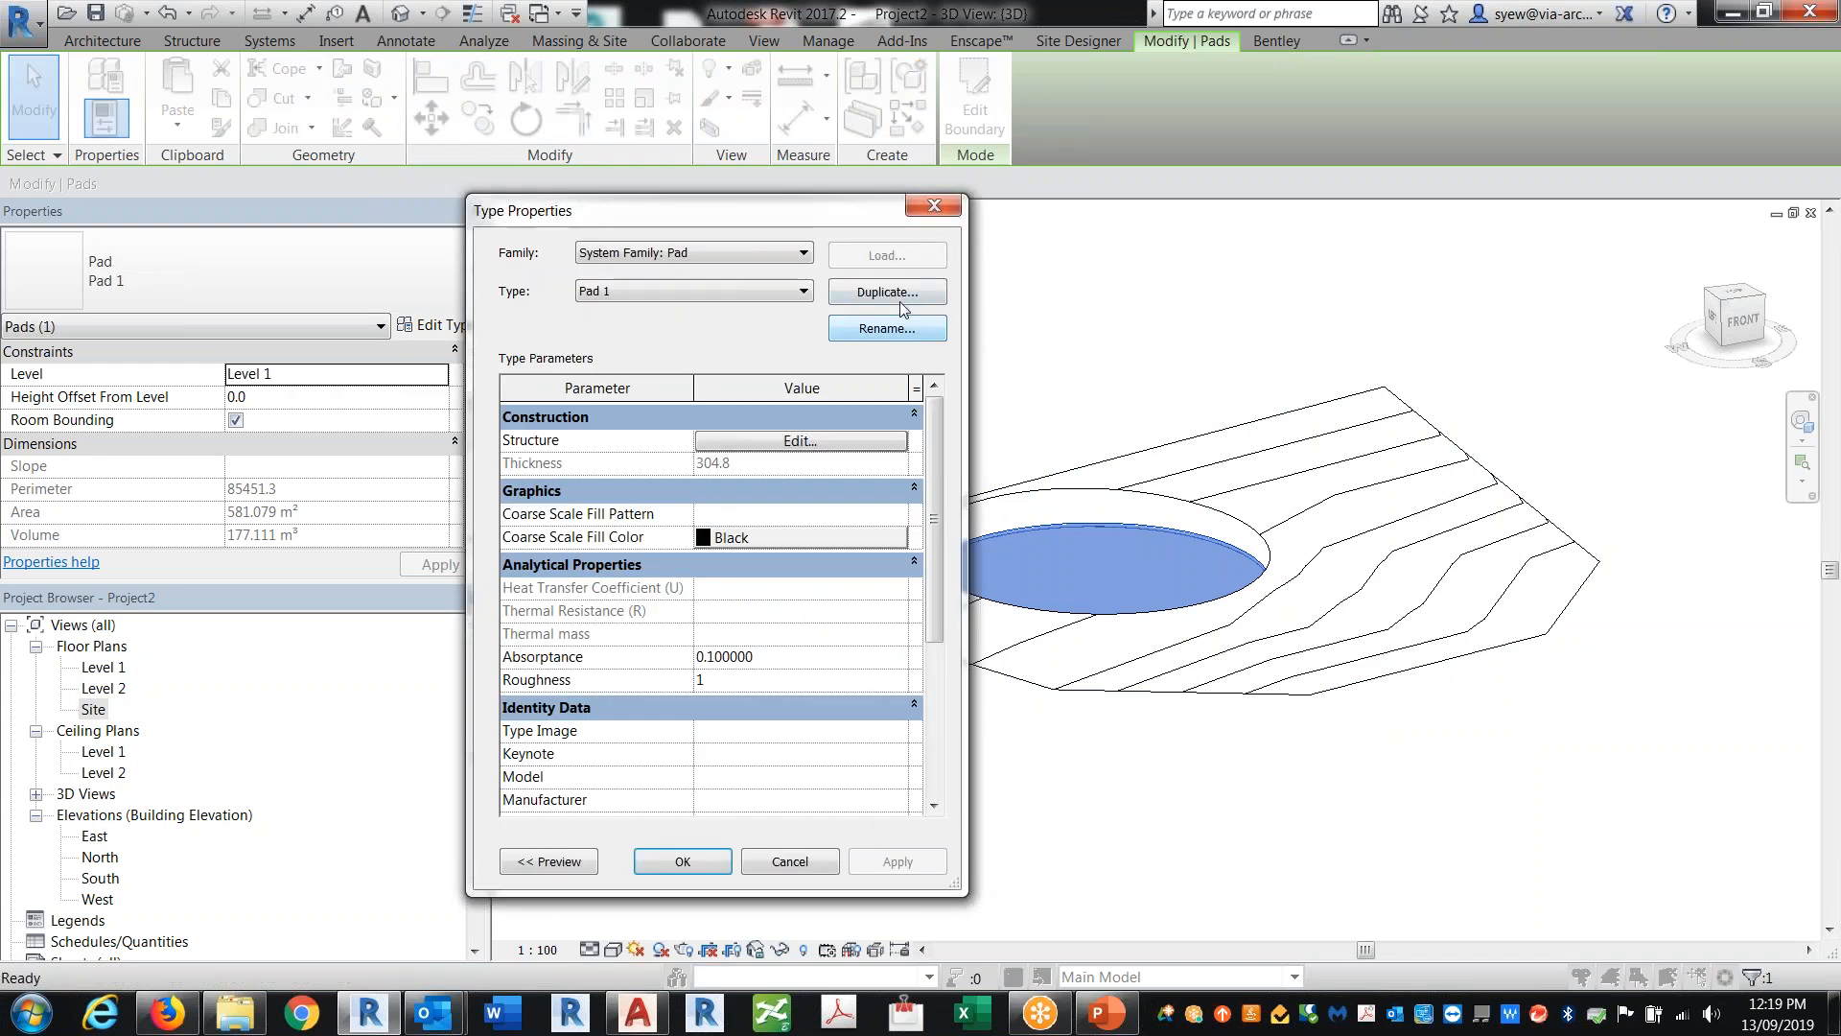
click(901, 292)
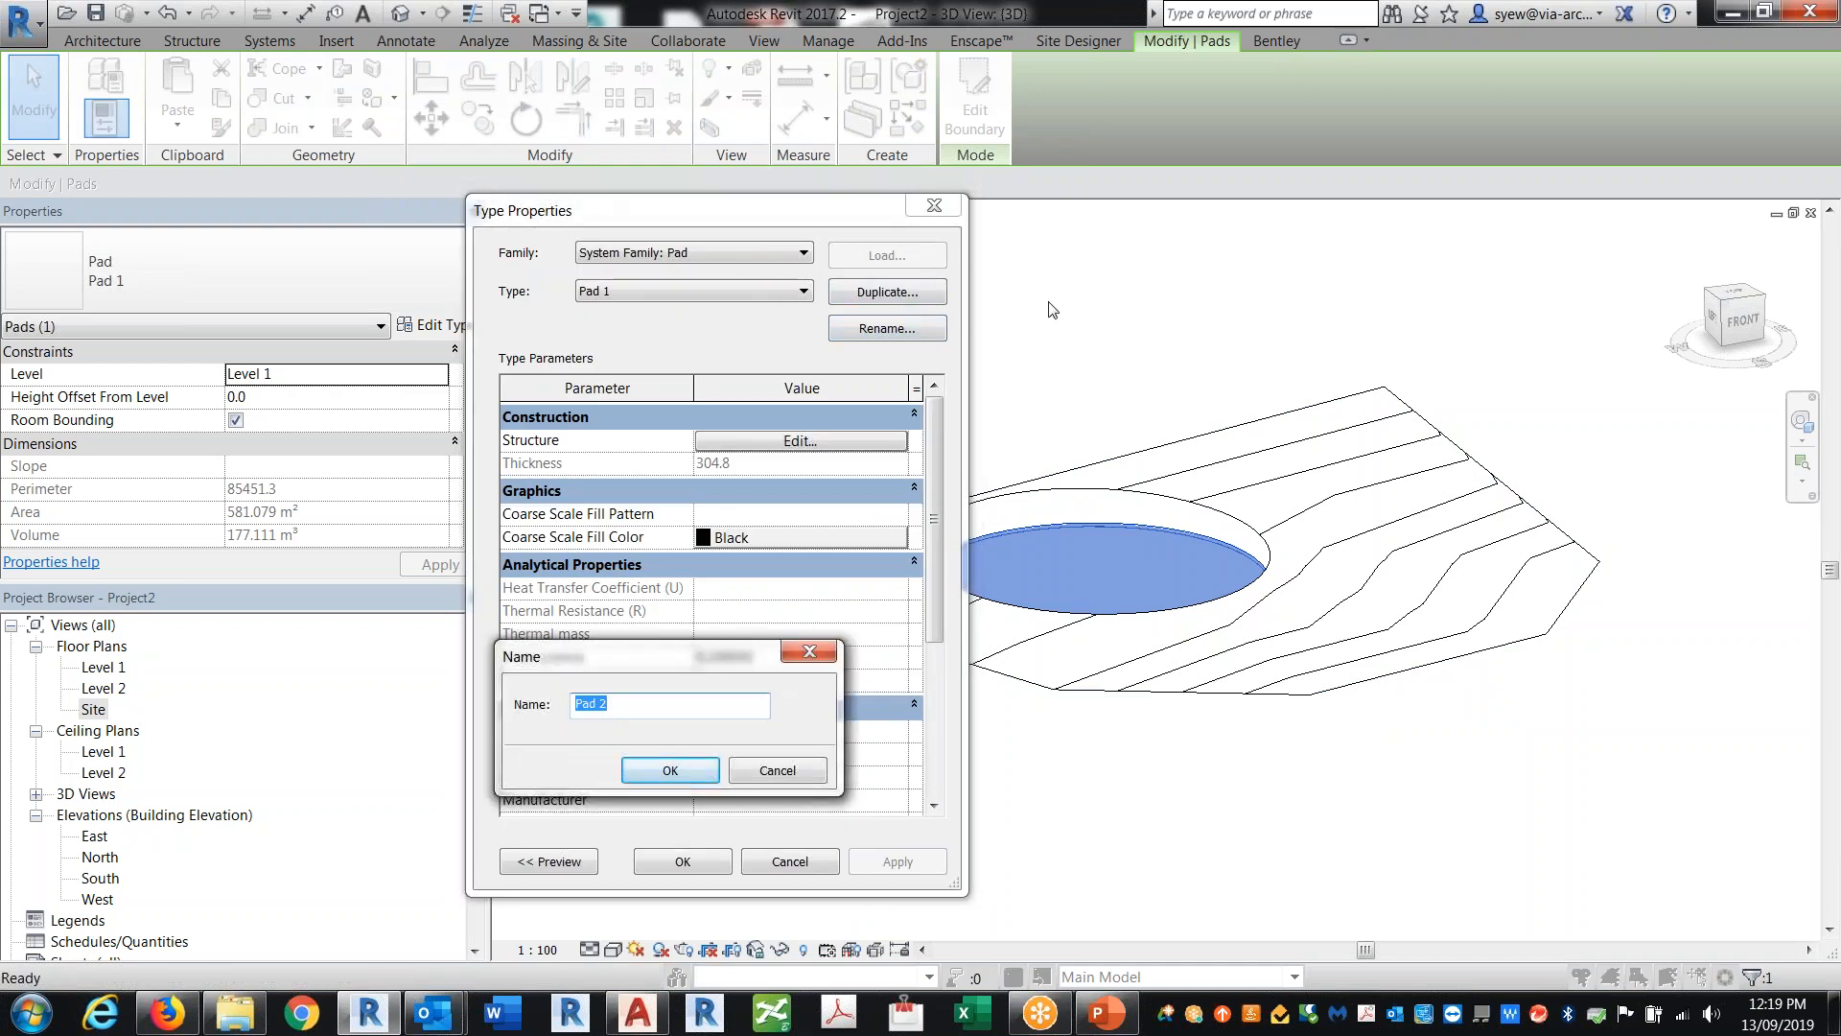
text(Thn)
key(BackSpace)
key(BackSpace)
key(BackSpace)
click(670, 770)
Step: Edit the new pad type's structure, setting the layer material to Cherry and its thickness to 1.5 mm
click(801, 440)
click(772, 438)
click(721, 439)
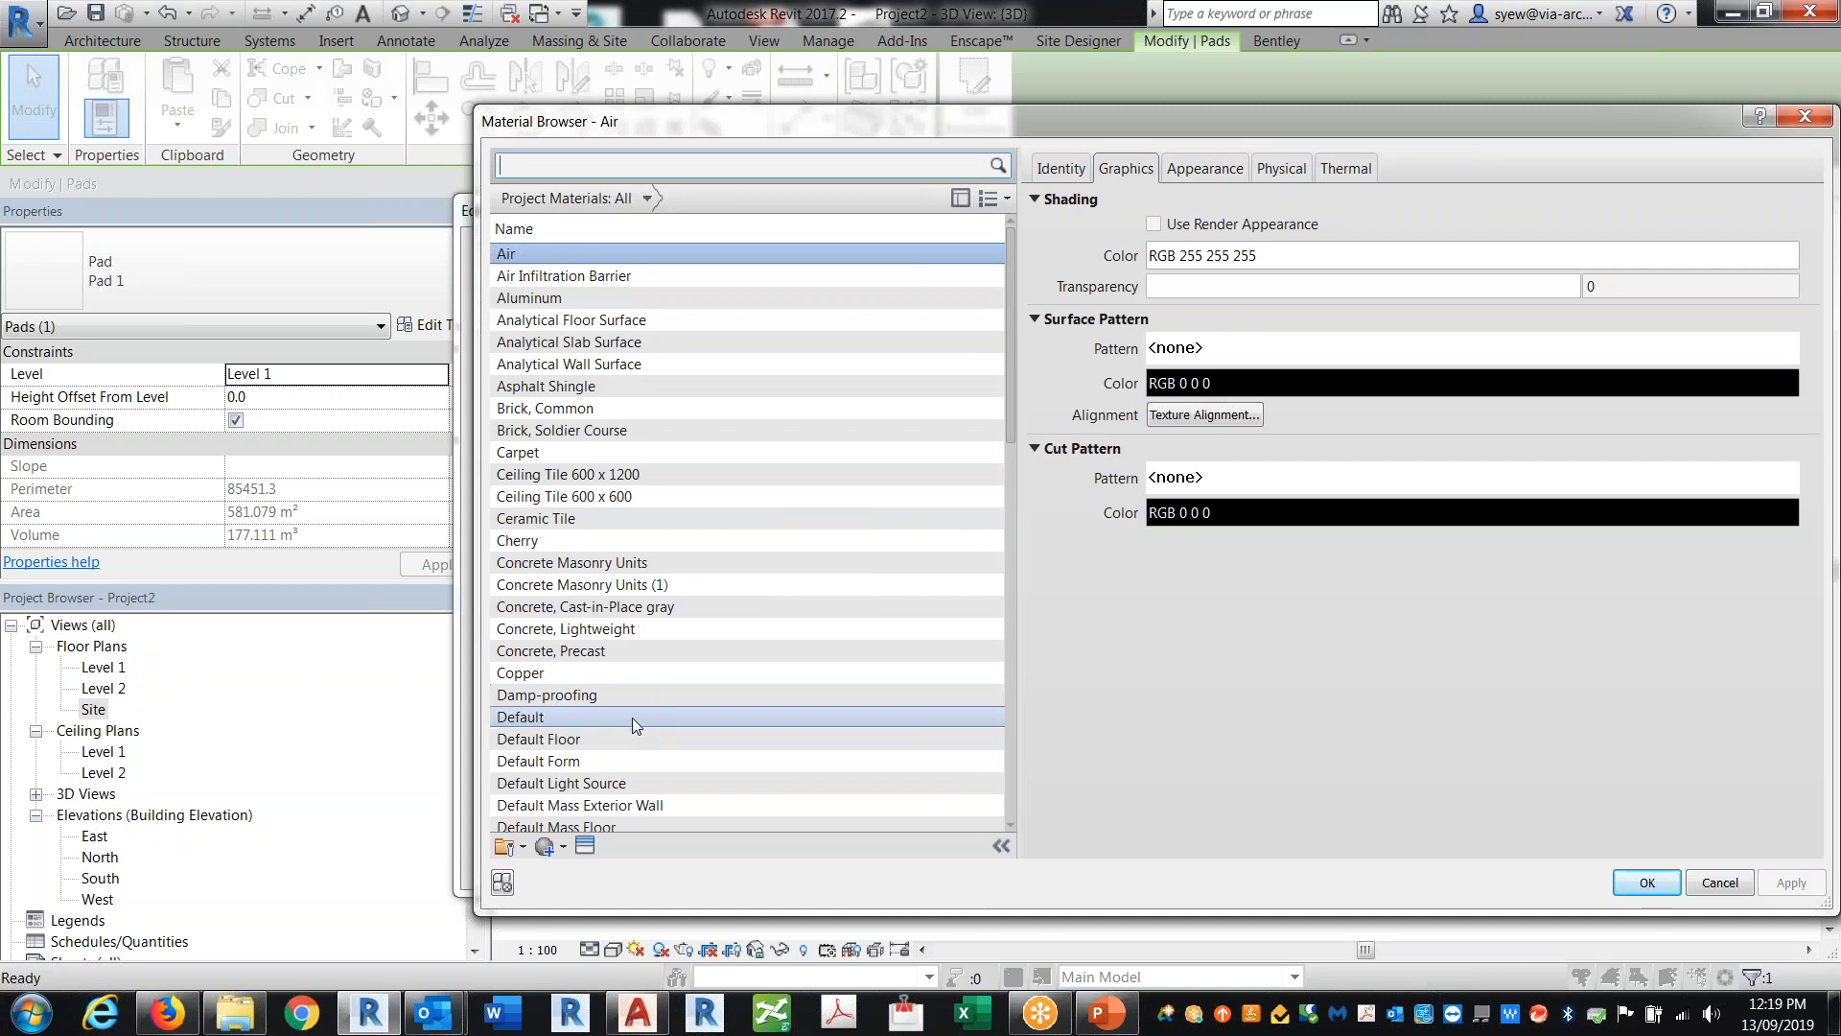
drag(1009, 344, 790, 354)
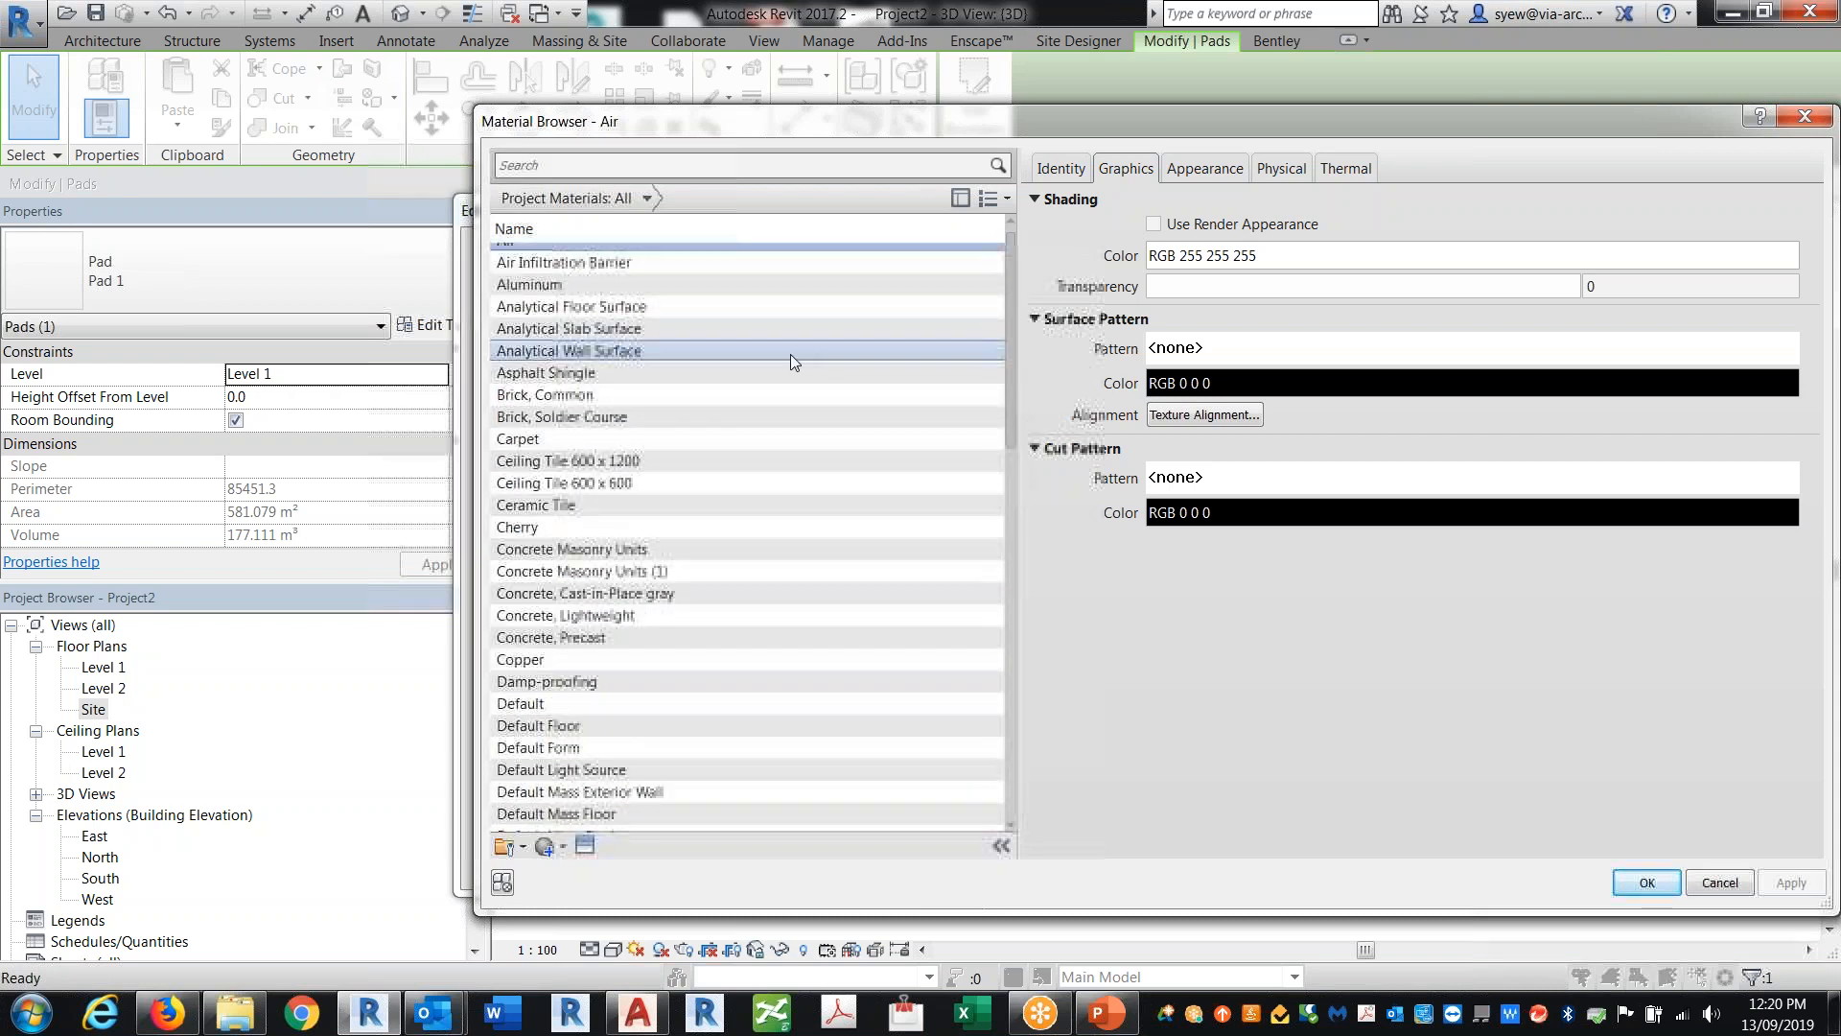
click(554, 528)
click(1646, 882)
key(Tab)
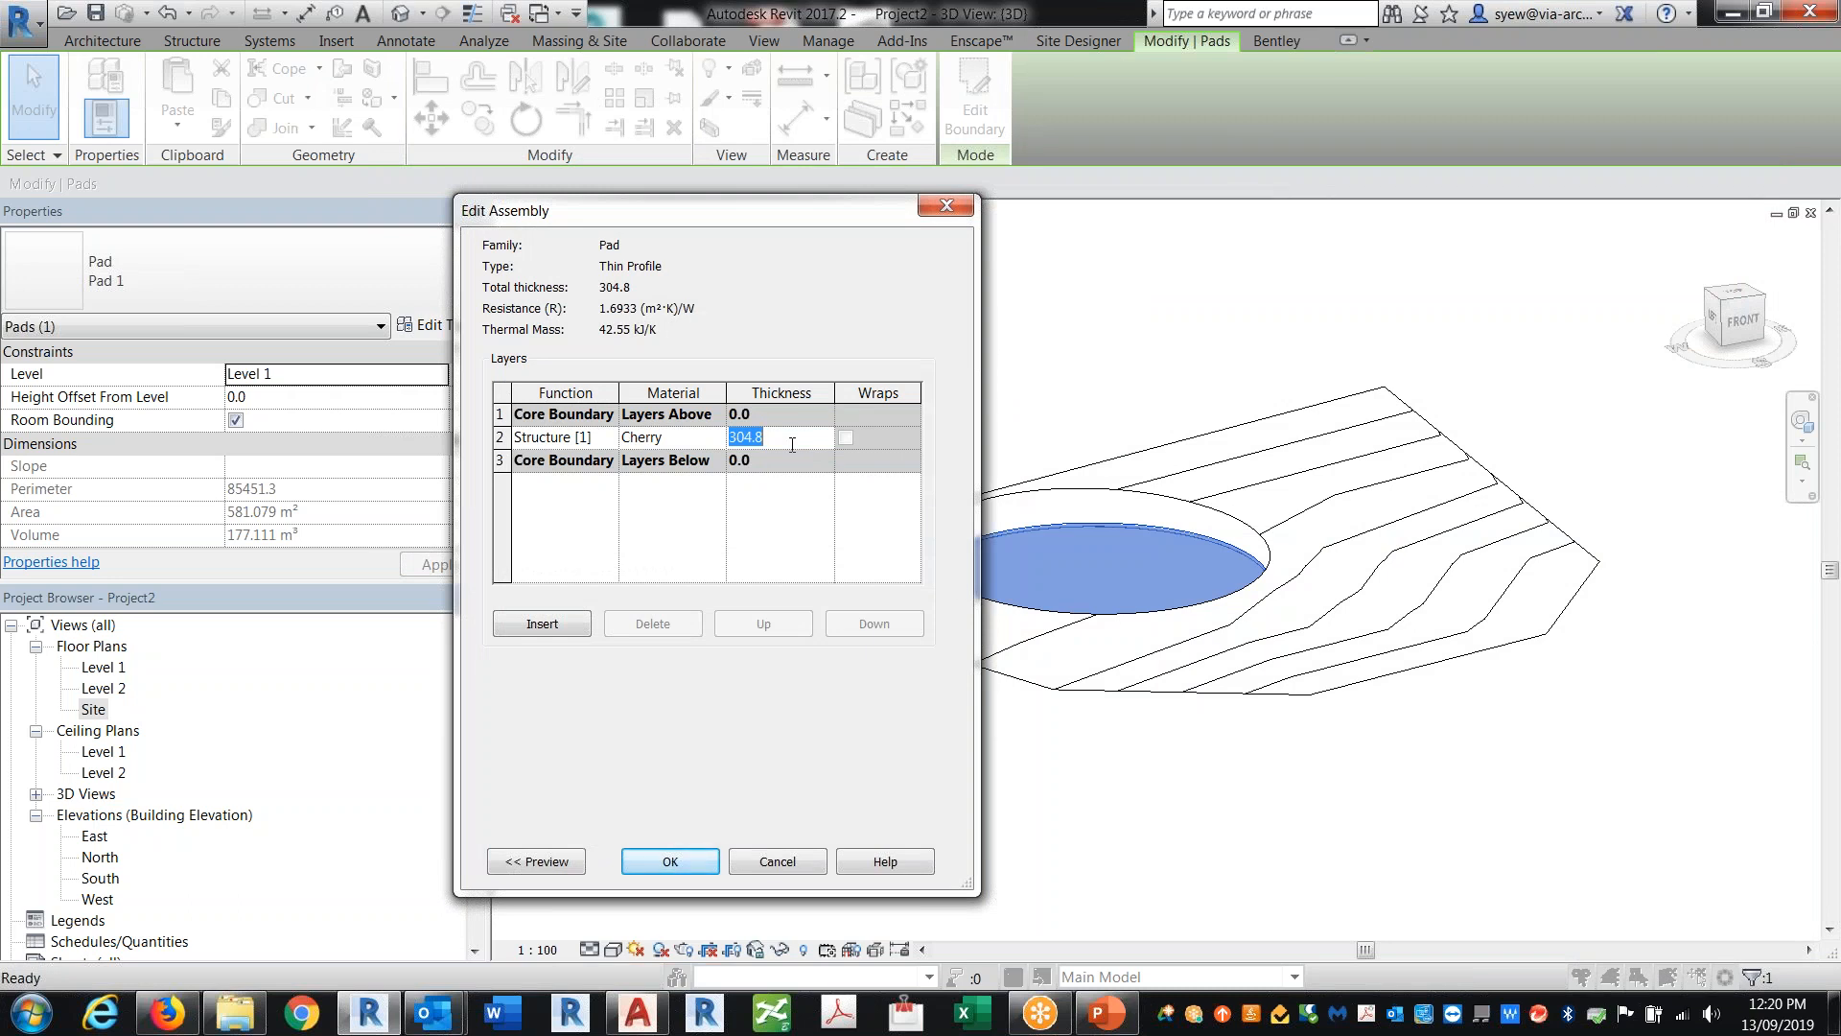
text(4)
text(1.5mm)
click(669, 861)
click(681, 861)
key(Escape)
Step: Turn on the section box for the 3D view and pull one side in so it cuts through the pad
shift+middle_drag(1366, 672, 1166, 654)
drag(474, 403, 475, 455)
click(236, 466)
click(1345, 653)
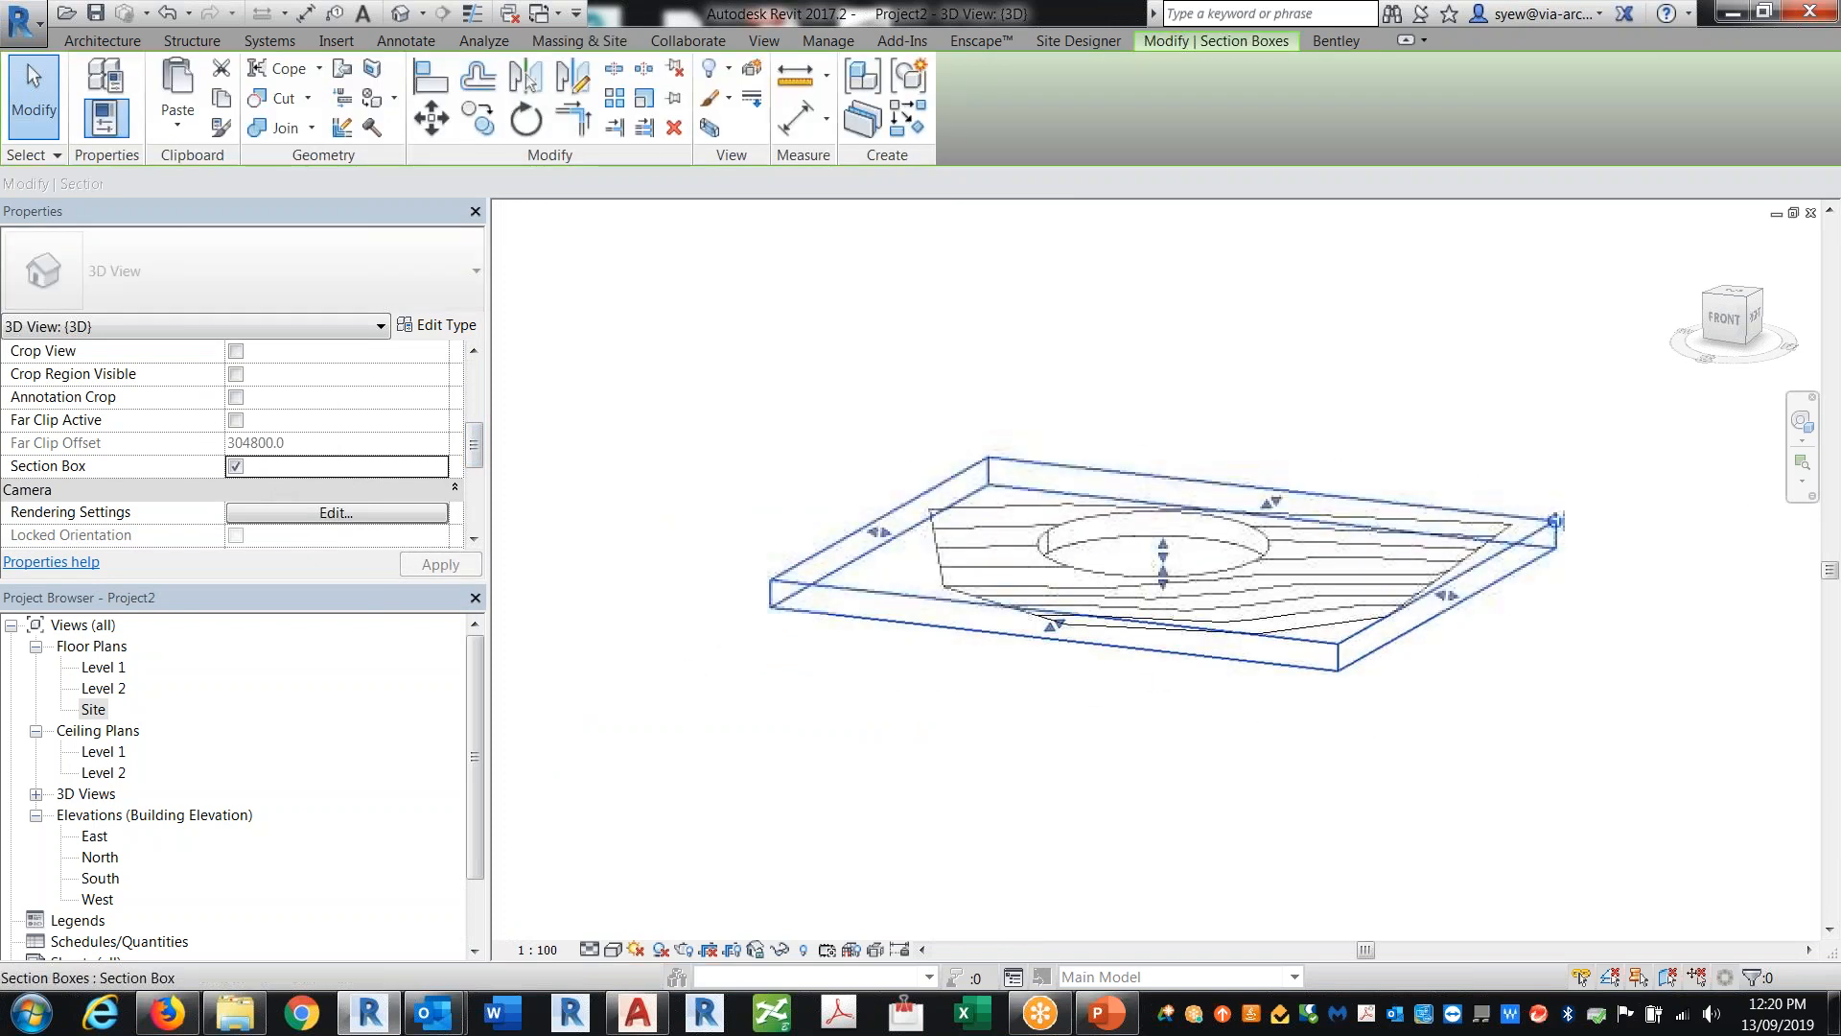
drag(1550, 518, 1257, 486)
shift+middle_drag(1412, 629, 1237, 588)
scroll(1237, 587, up, 7)
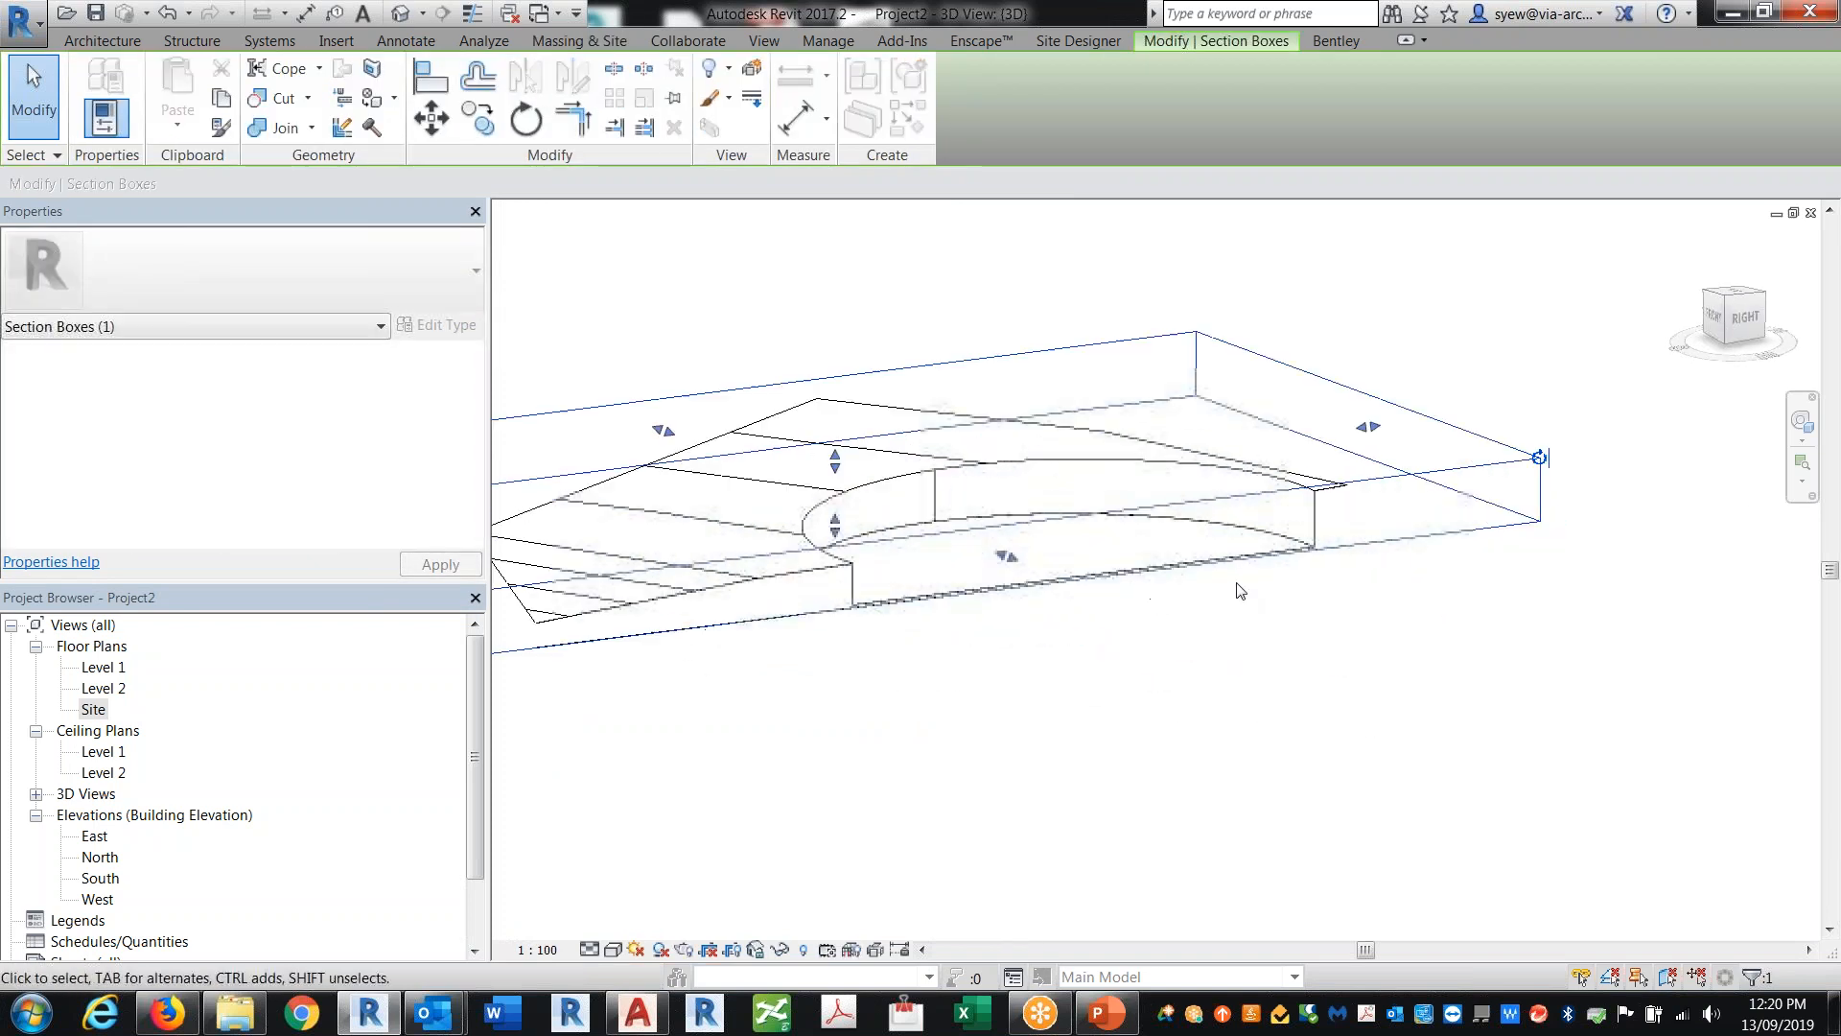
click(1381, 494)
scroll(1282, 440, up, 5)
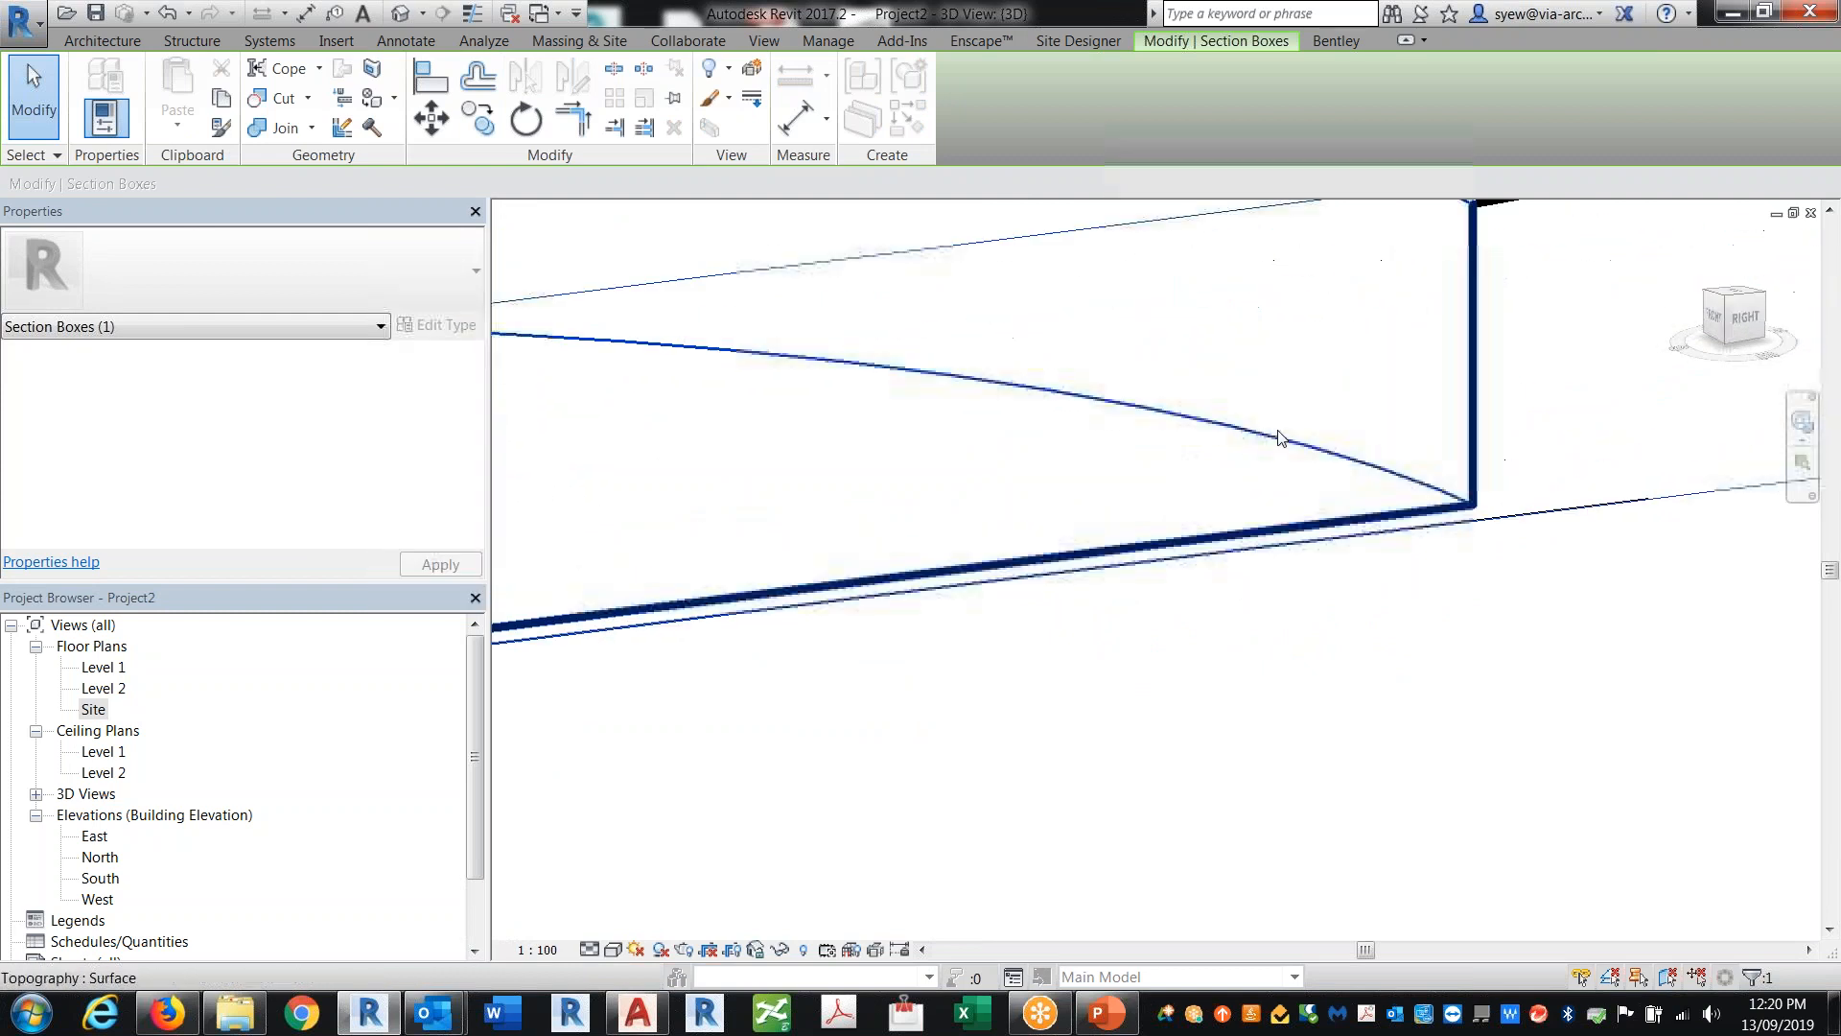
click(472, 13)
scroll(1636, 628, up, 4)
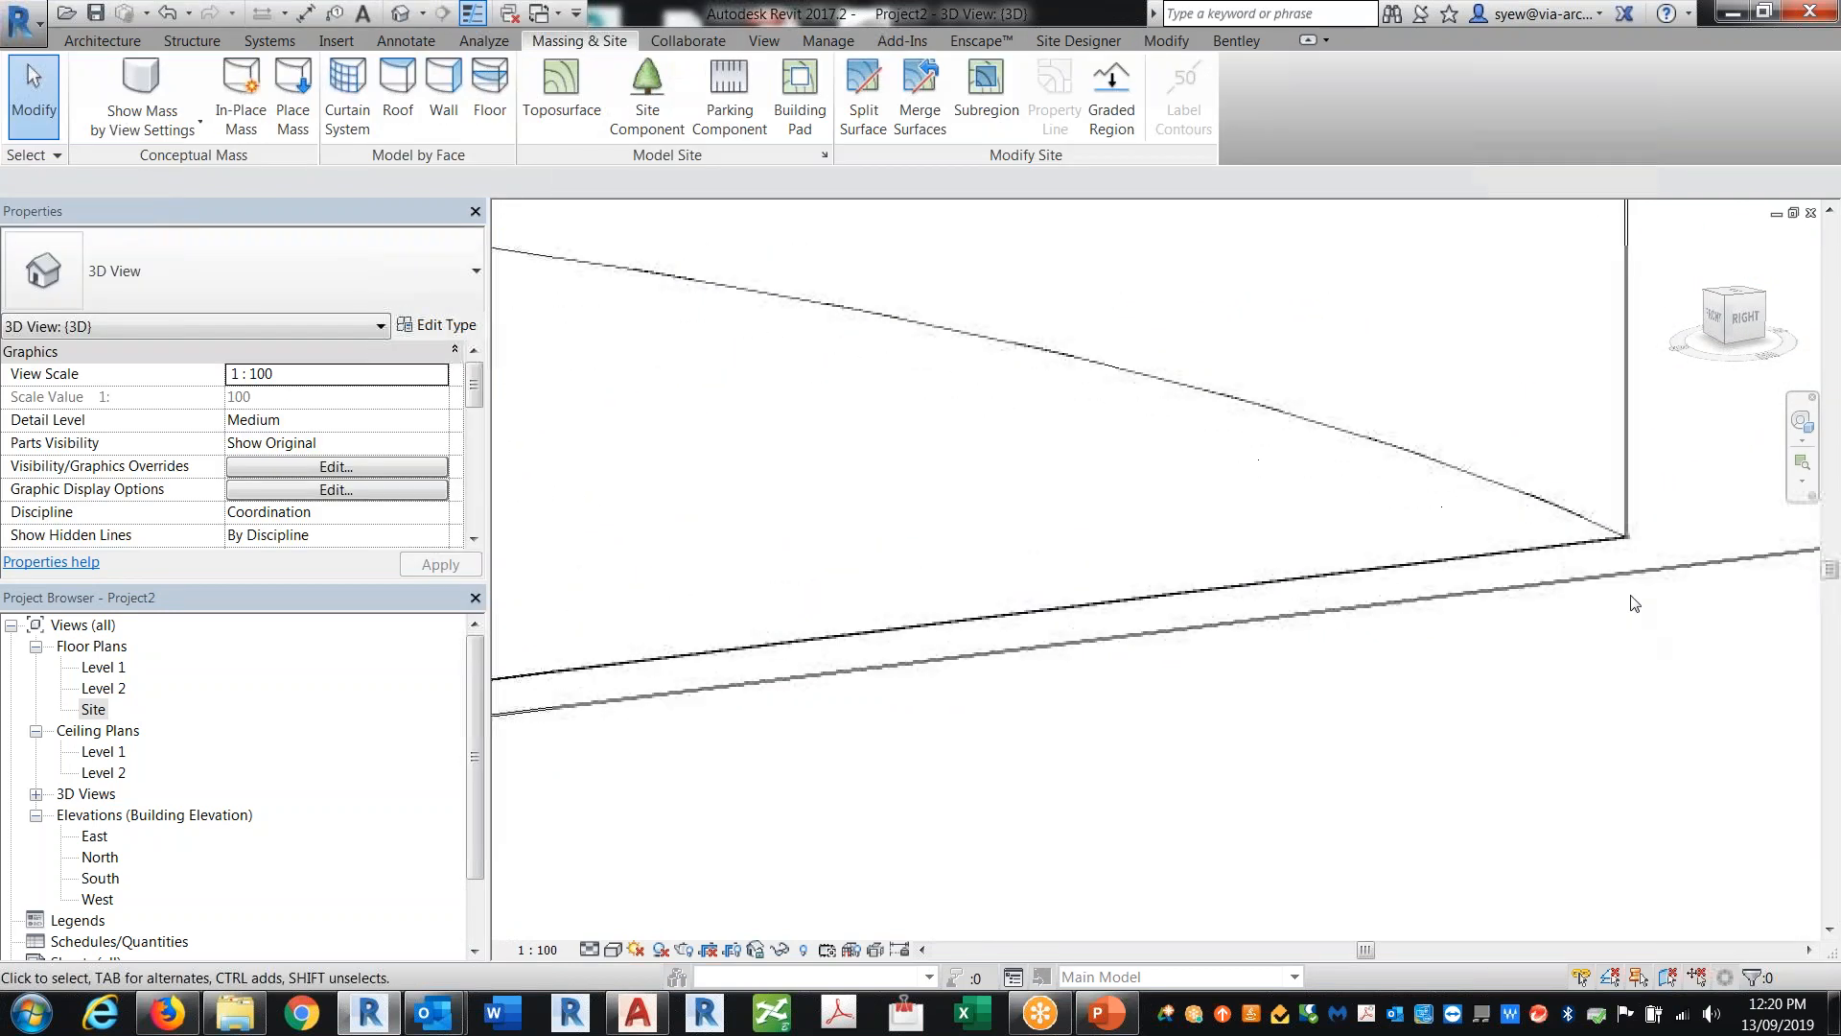
scroll(1599, 472, down, 4)
scroll(1399, 553, down, 7)
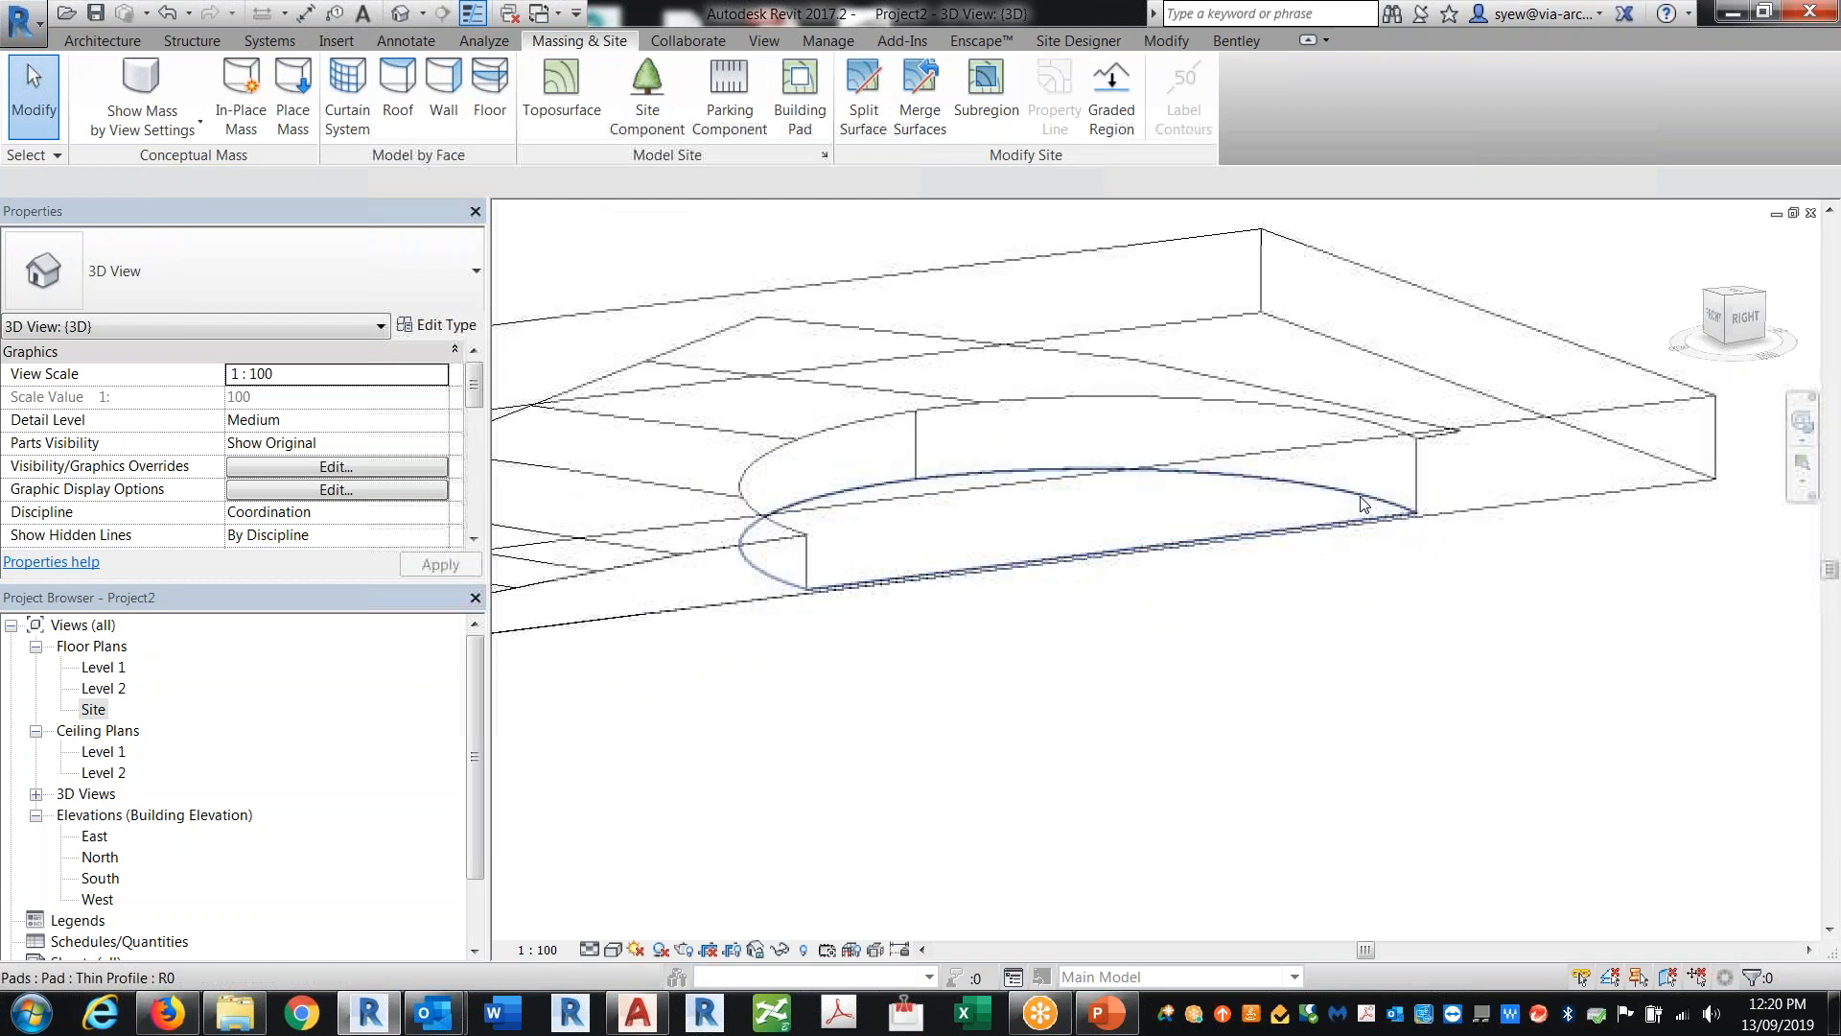
Step: Select the section box and extend its bottom face well below the toposurface
click(1456, 499)
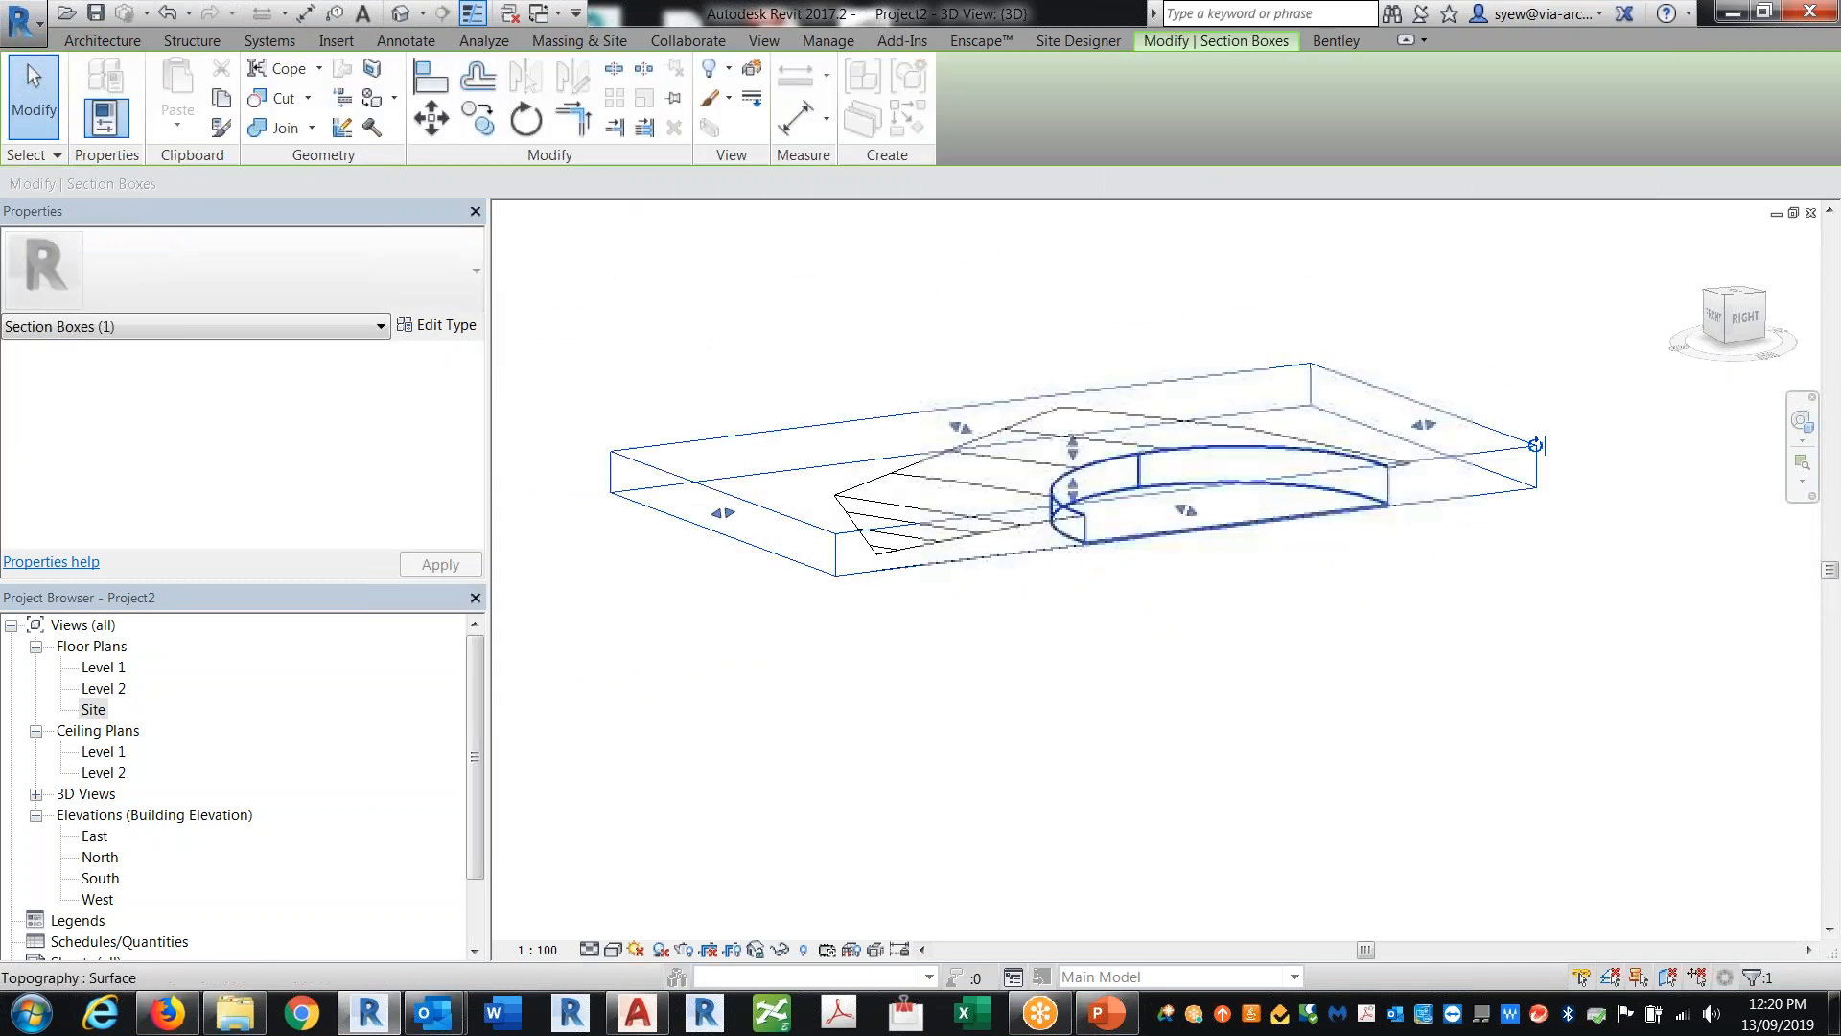
click(1062, 566)
click(1067, 549)
drag(1074, 498, 1075, 852)
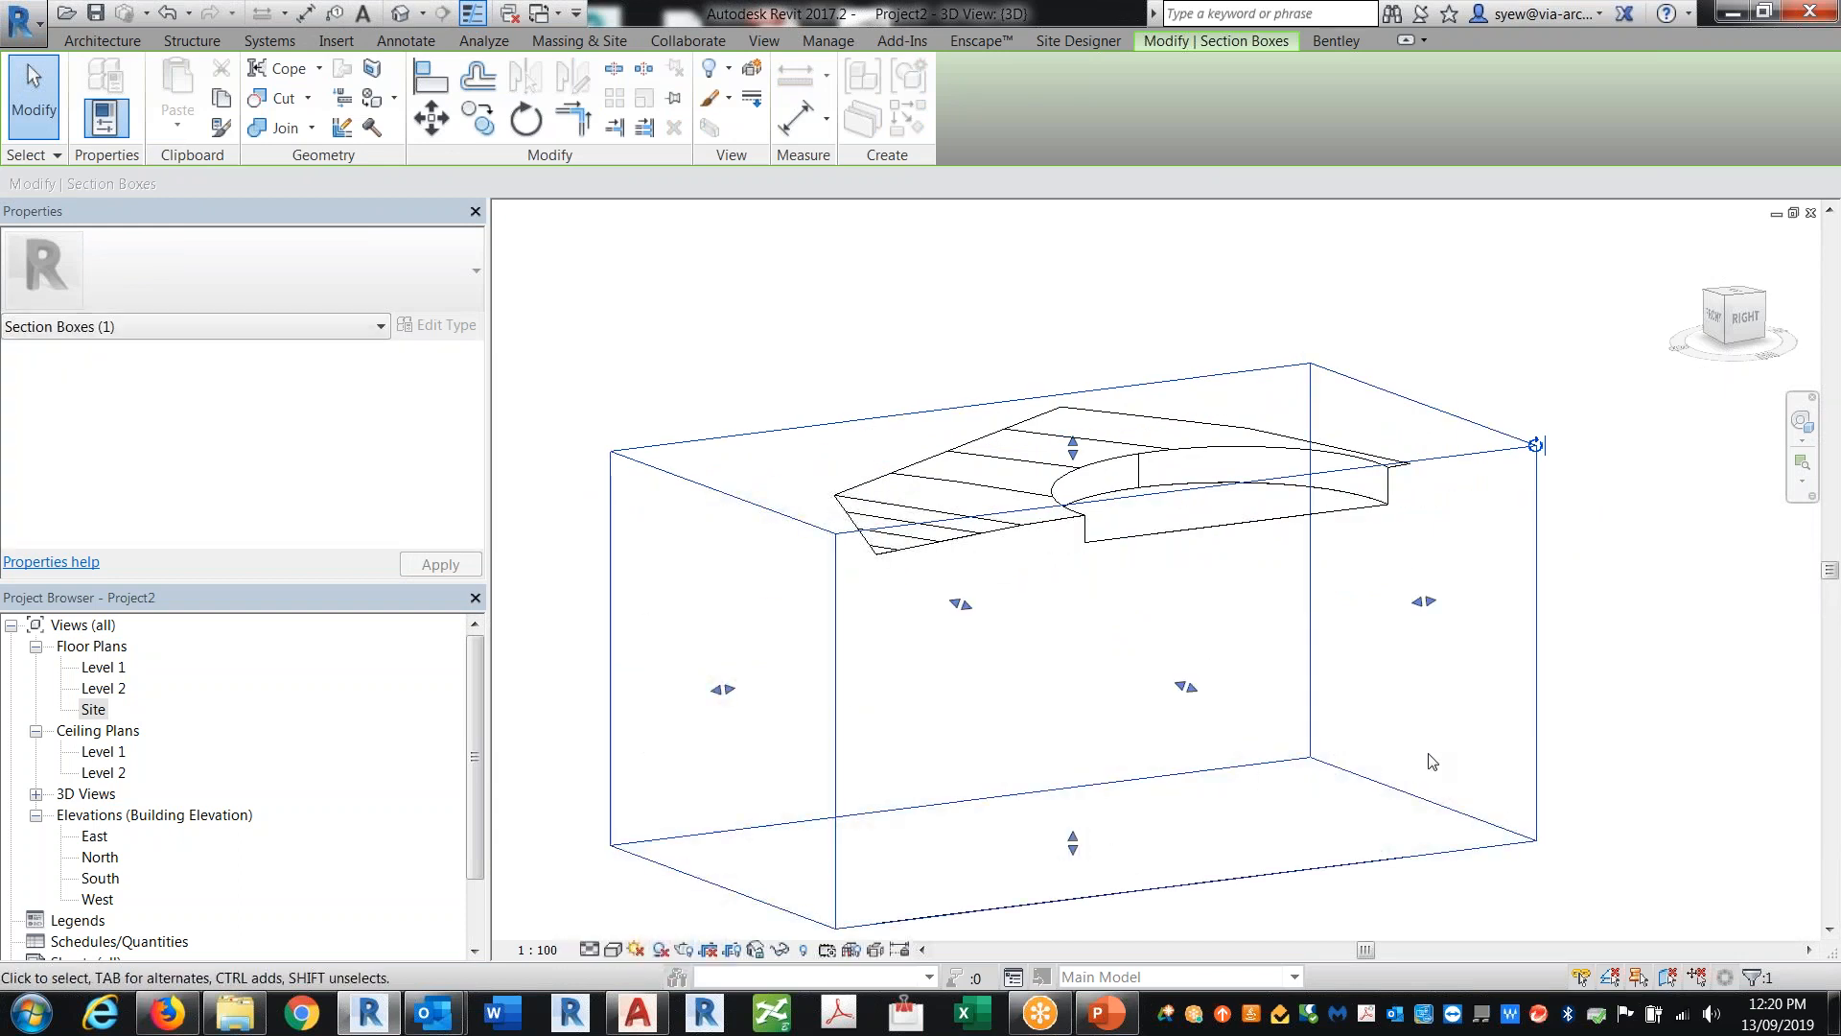
middle_drag(1266, 545, 1277, 476)
scroll(1274, 480, up, 2)
click(1257, 575)
shift+middle_drag(1061, 530, 1551, 502)
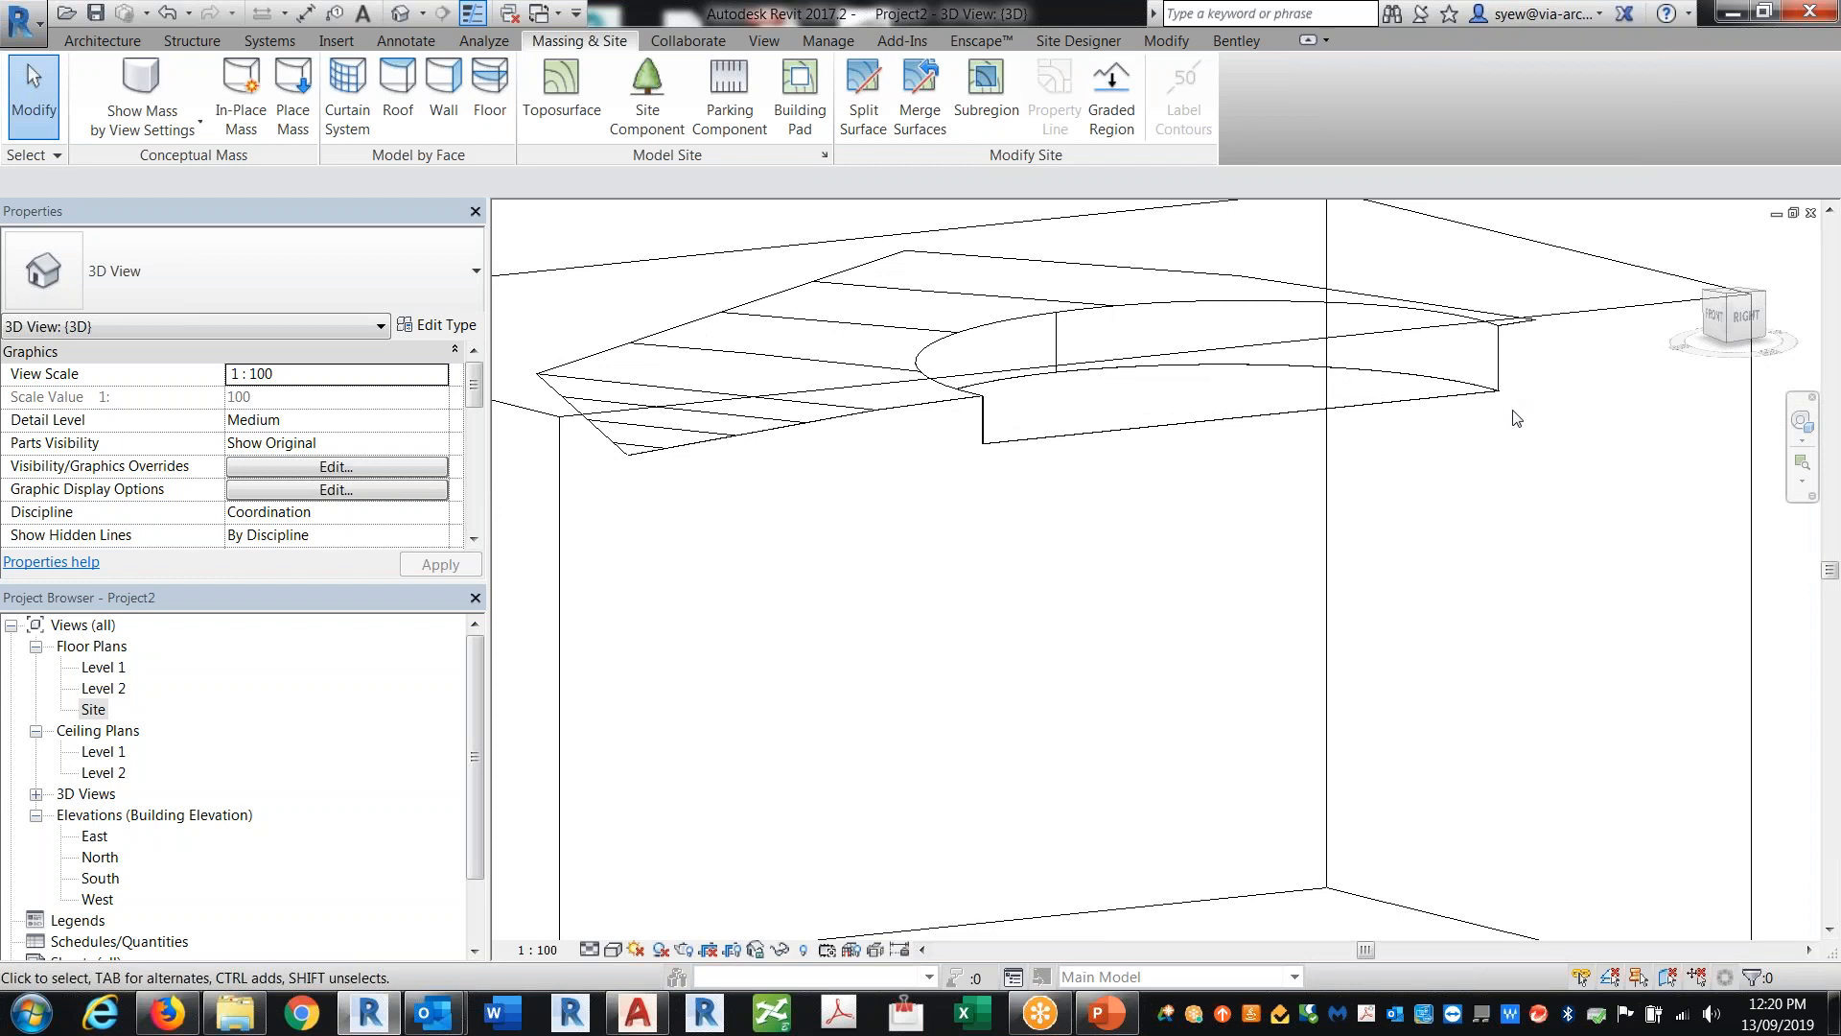
Step: In Site Settings, give the Earth section cut material the Earth cut pattern
click(823, 156)
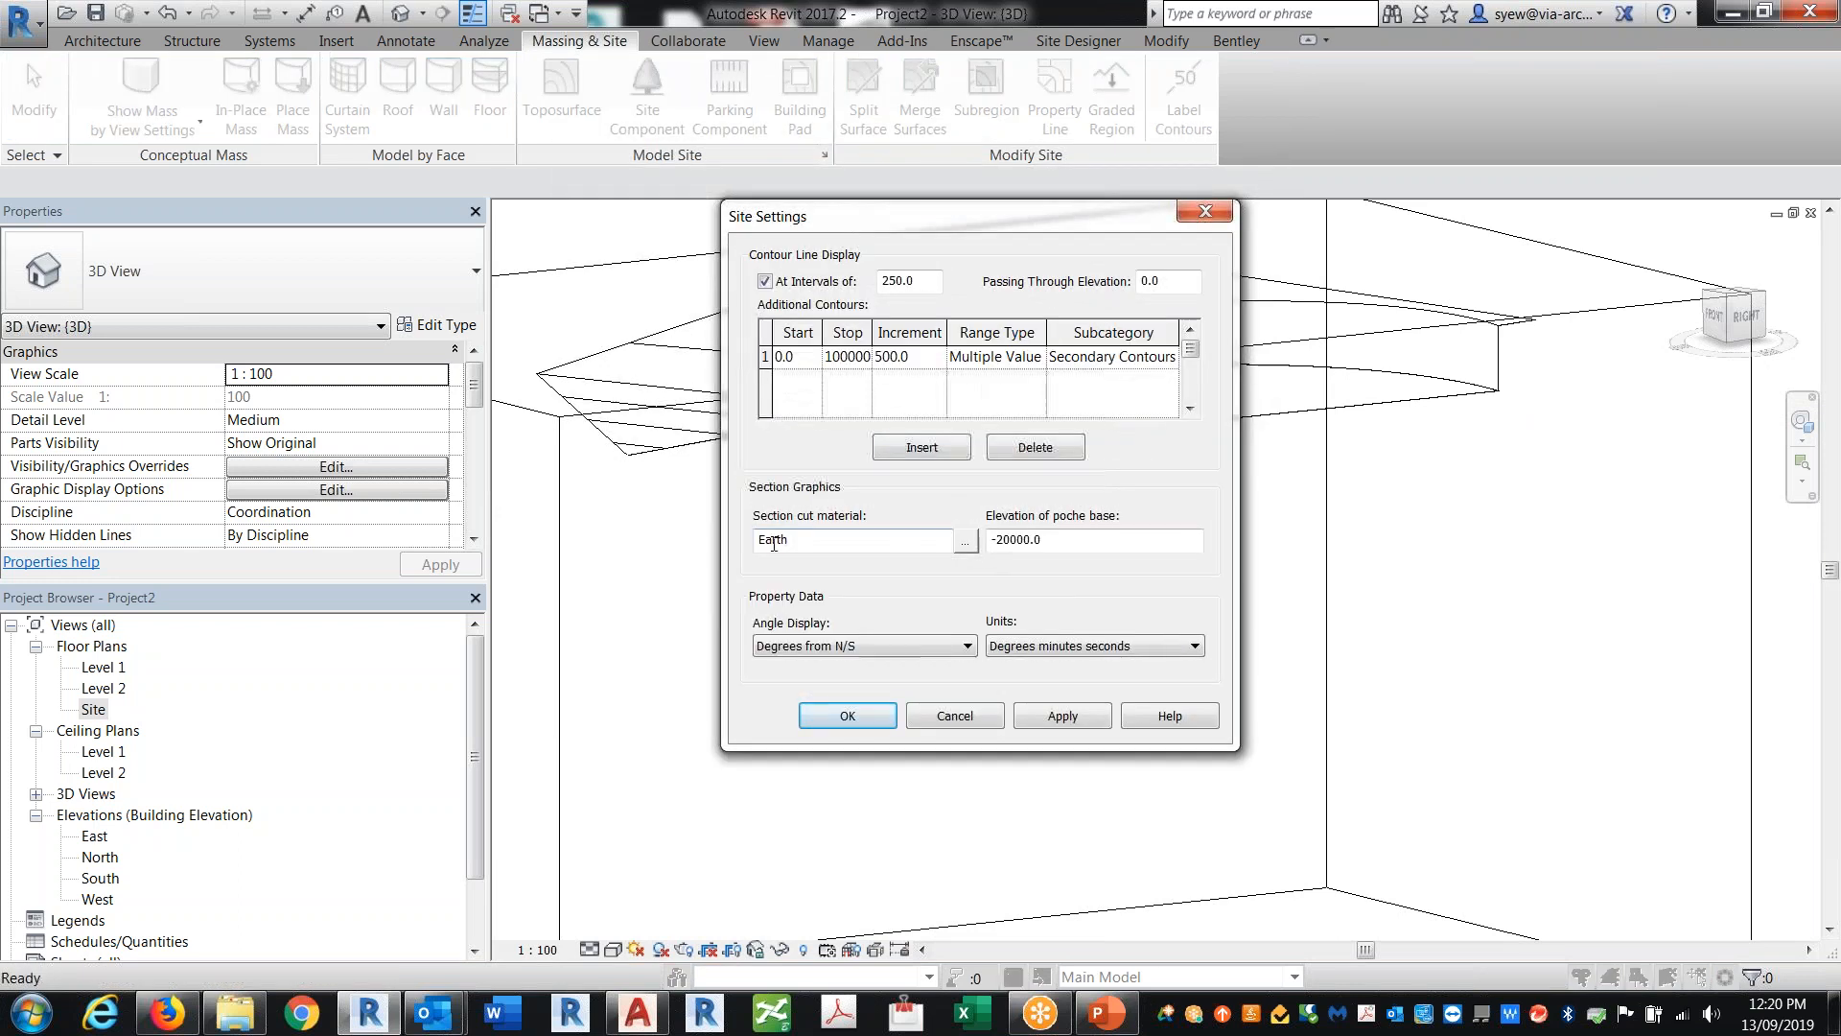
click(966, 541)
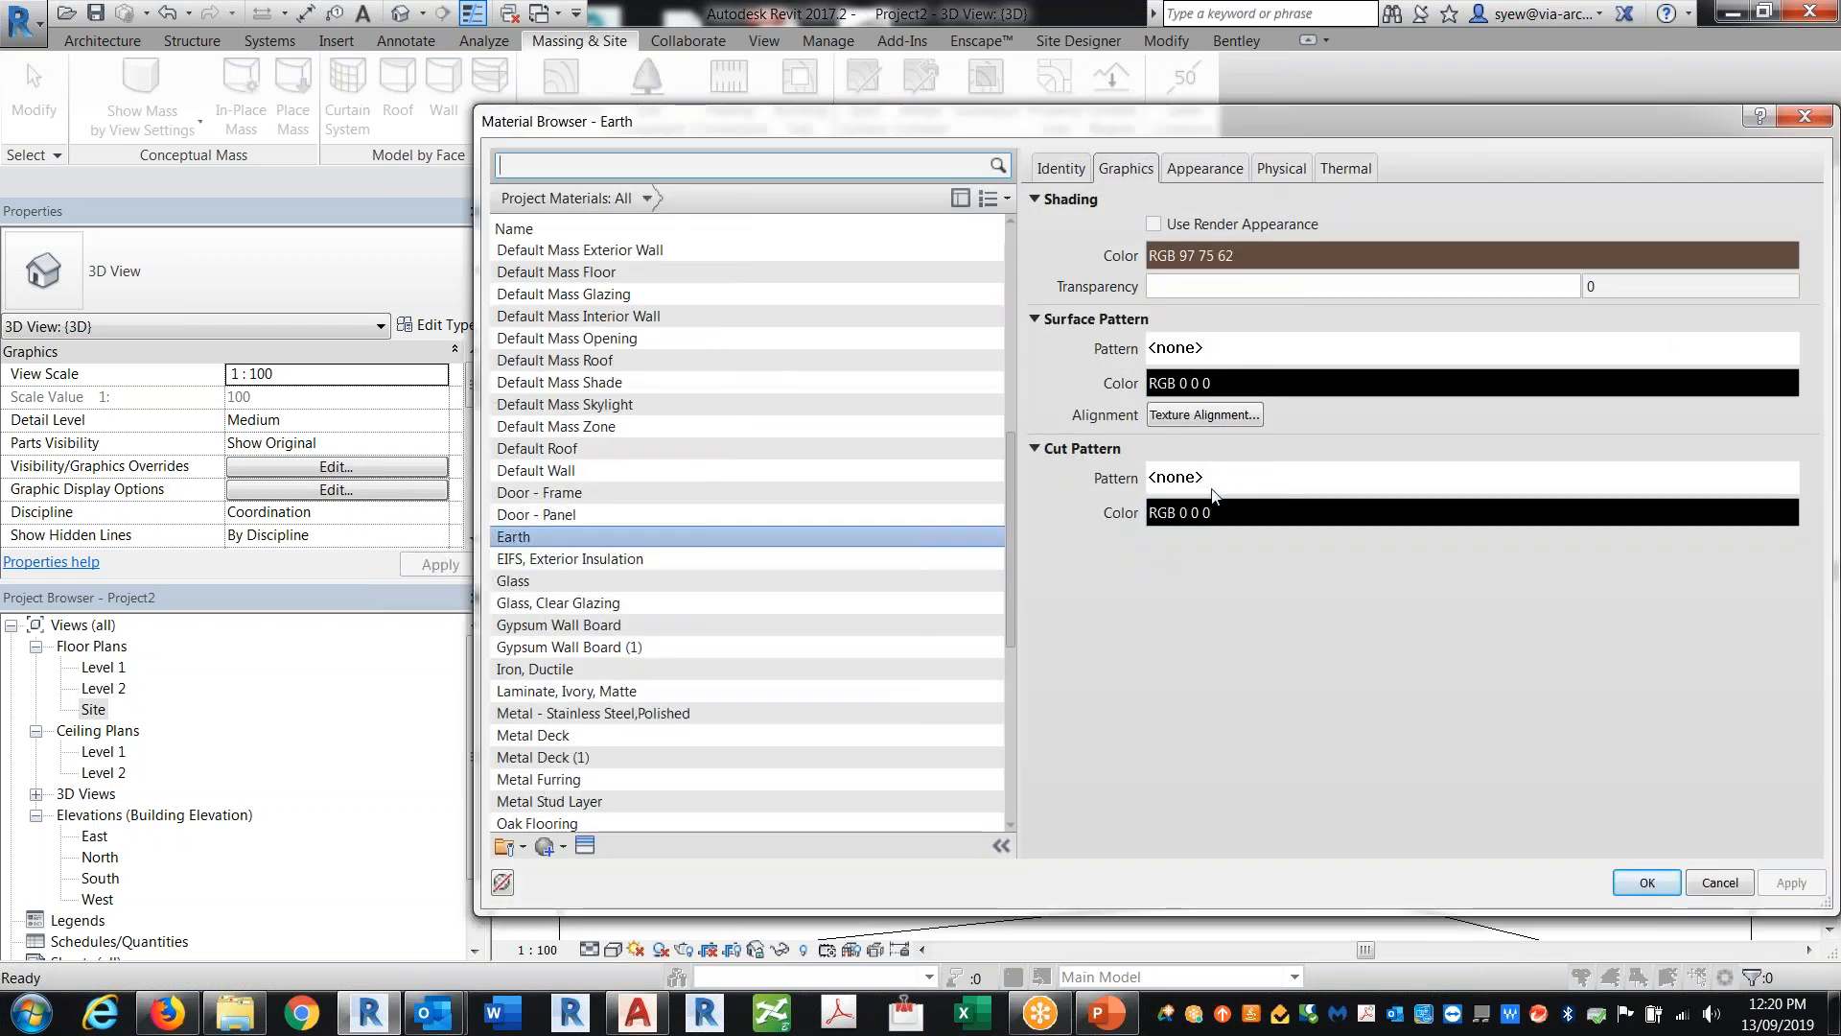
click(1214, 492)
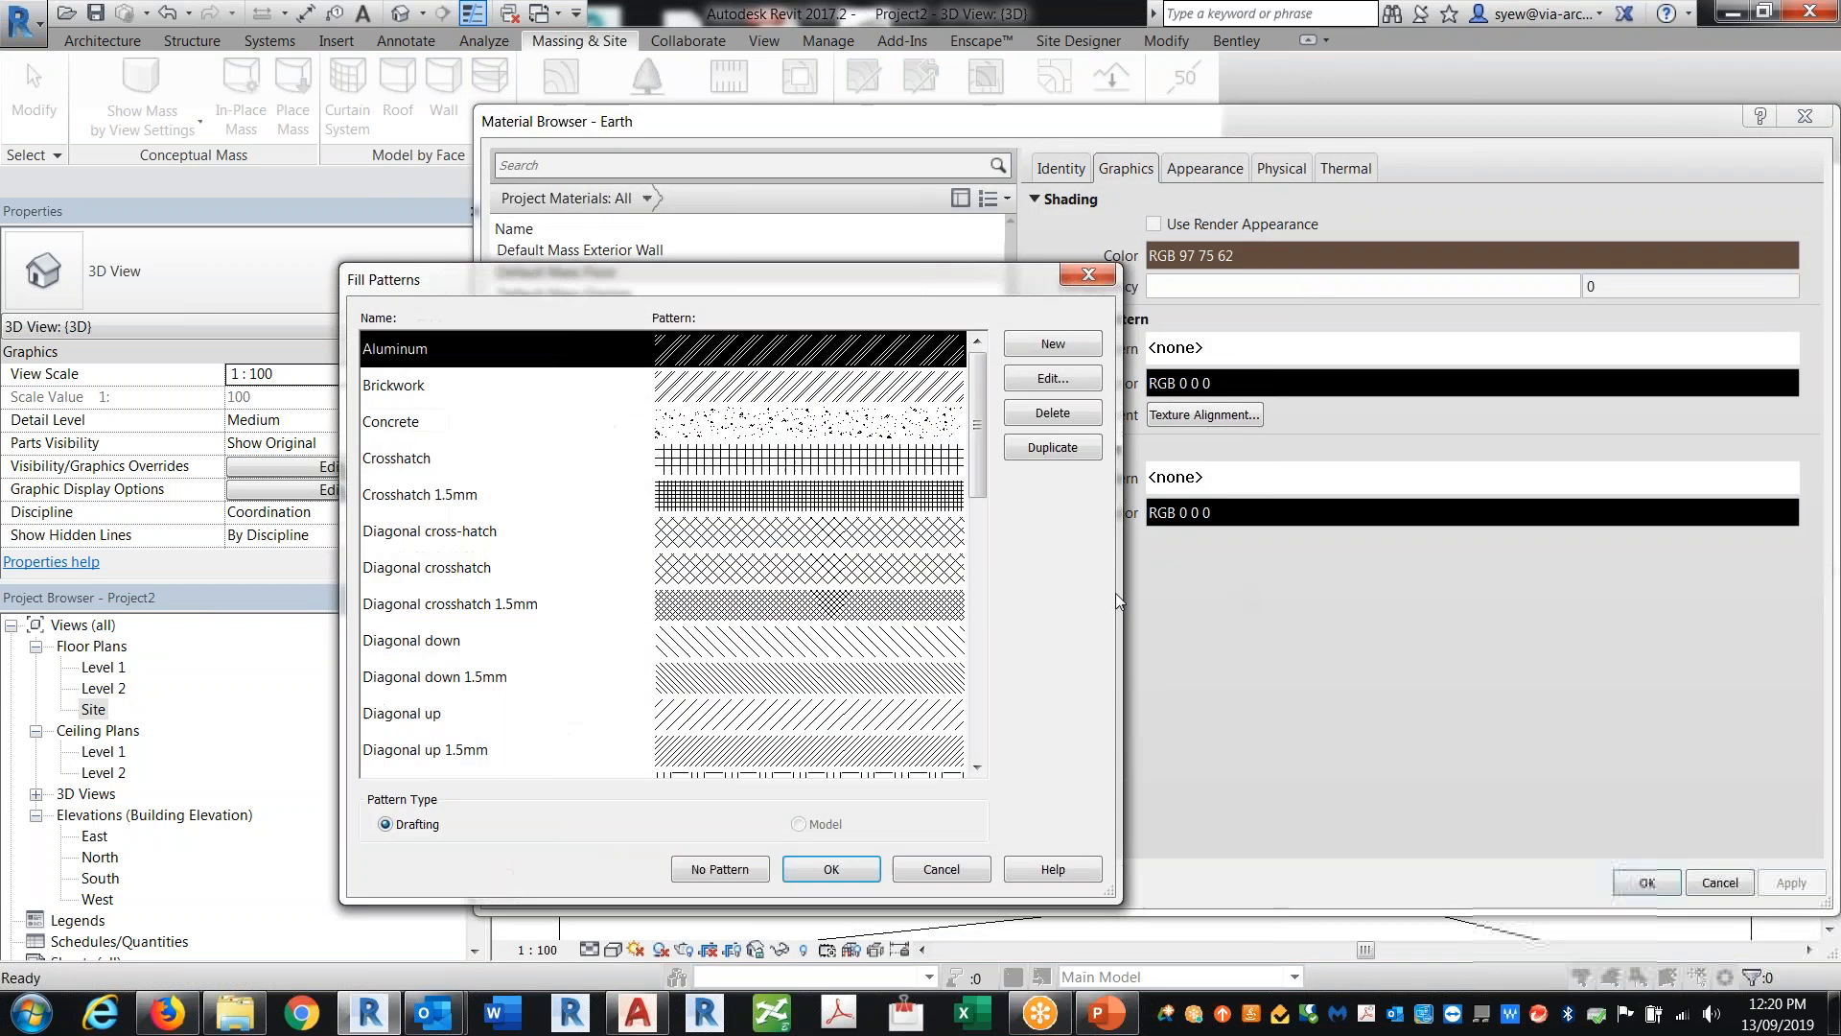
drag(976, 422, 977, 551)
click(403, 421)
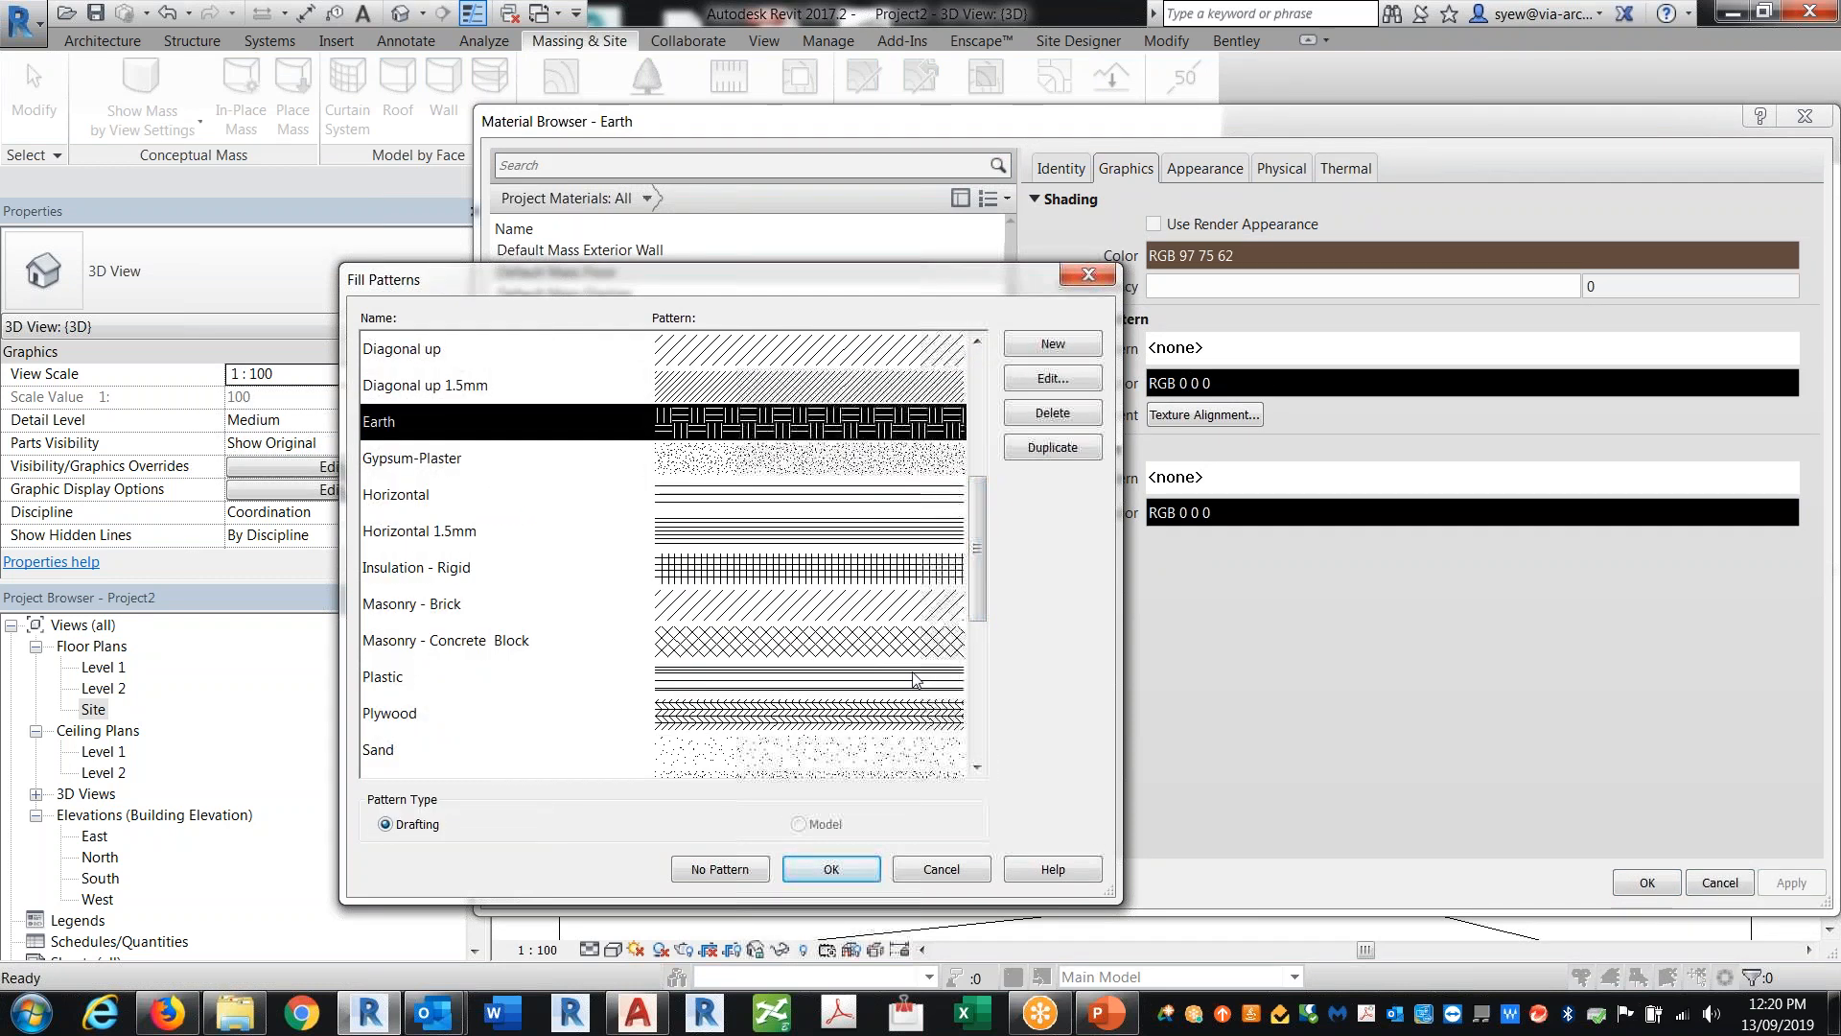
click(831, 868)
drag(1441, 121, 573, 84)
click(1472, 837)
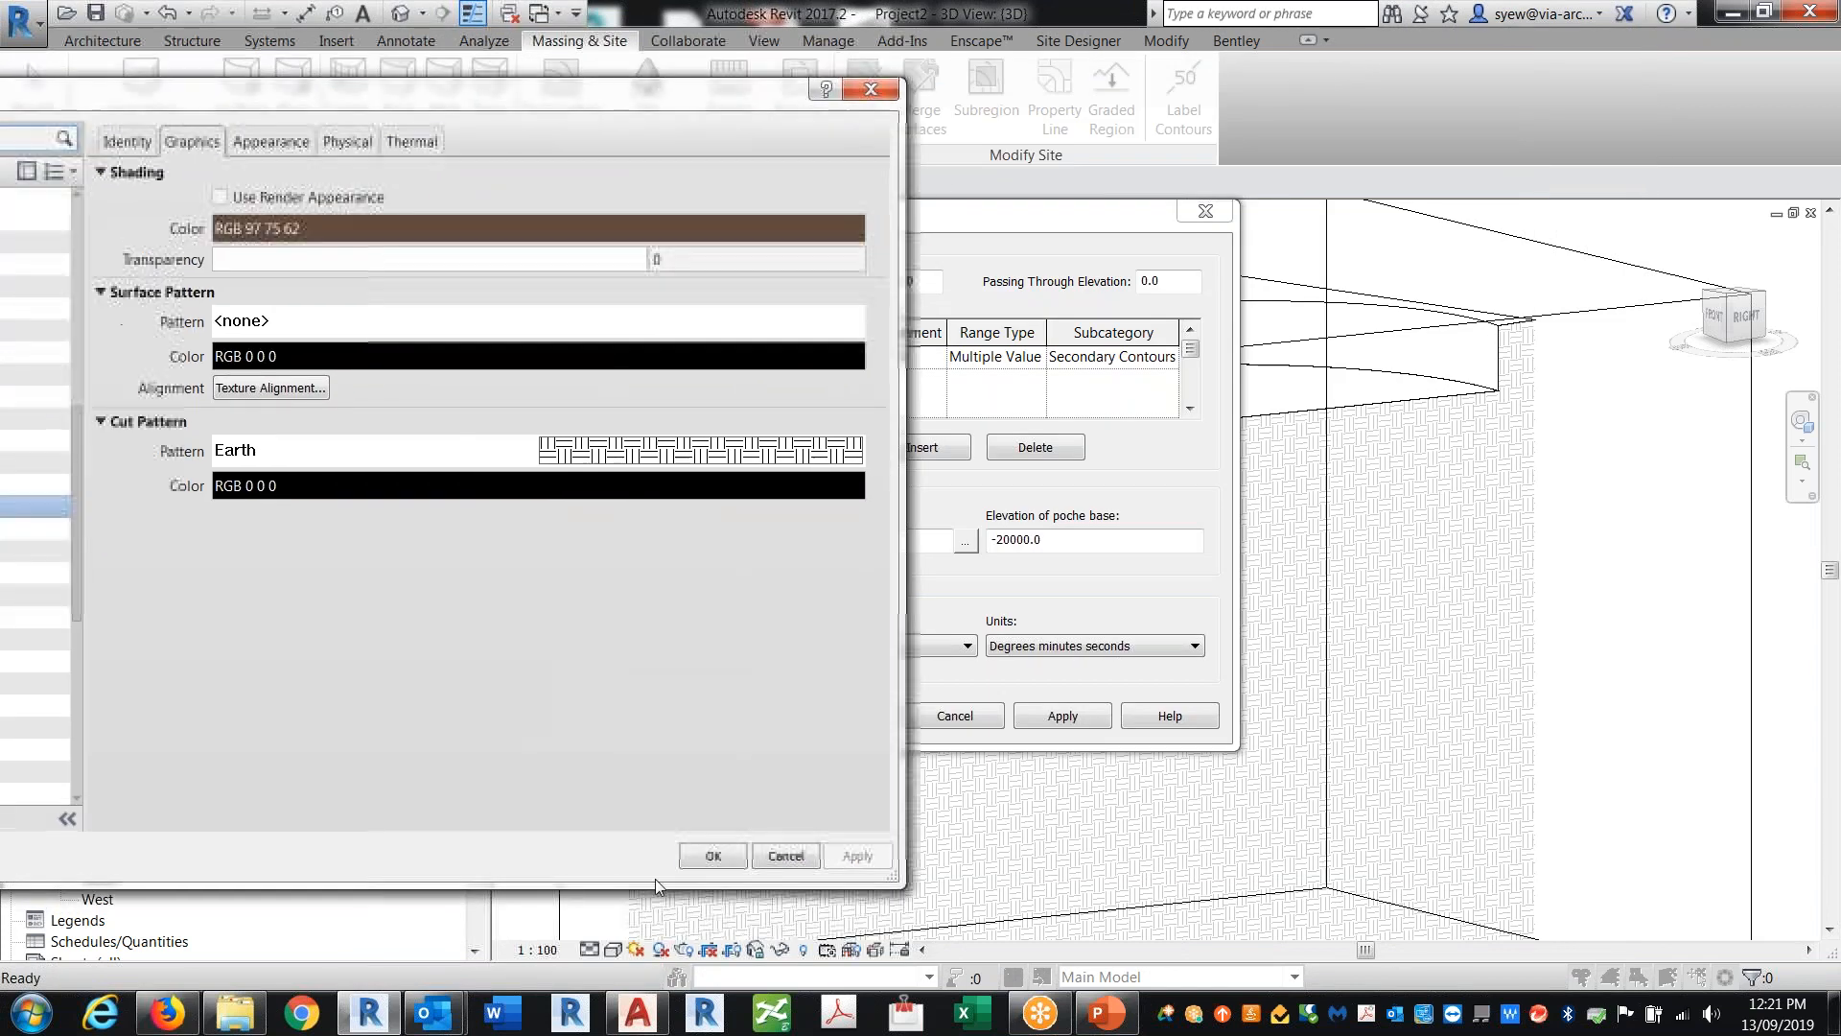
click(724, 859)
Step: Set the elevation of poche base to -4m and apply the site settings
drag(1048, 543, 998, 547)
text(4)
click(1068, 718)
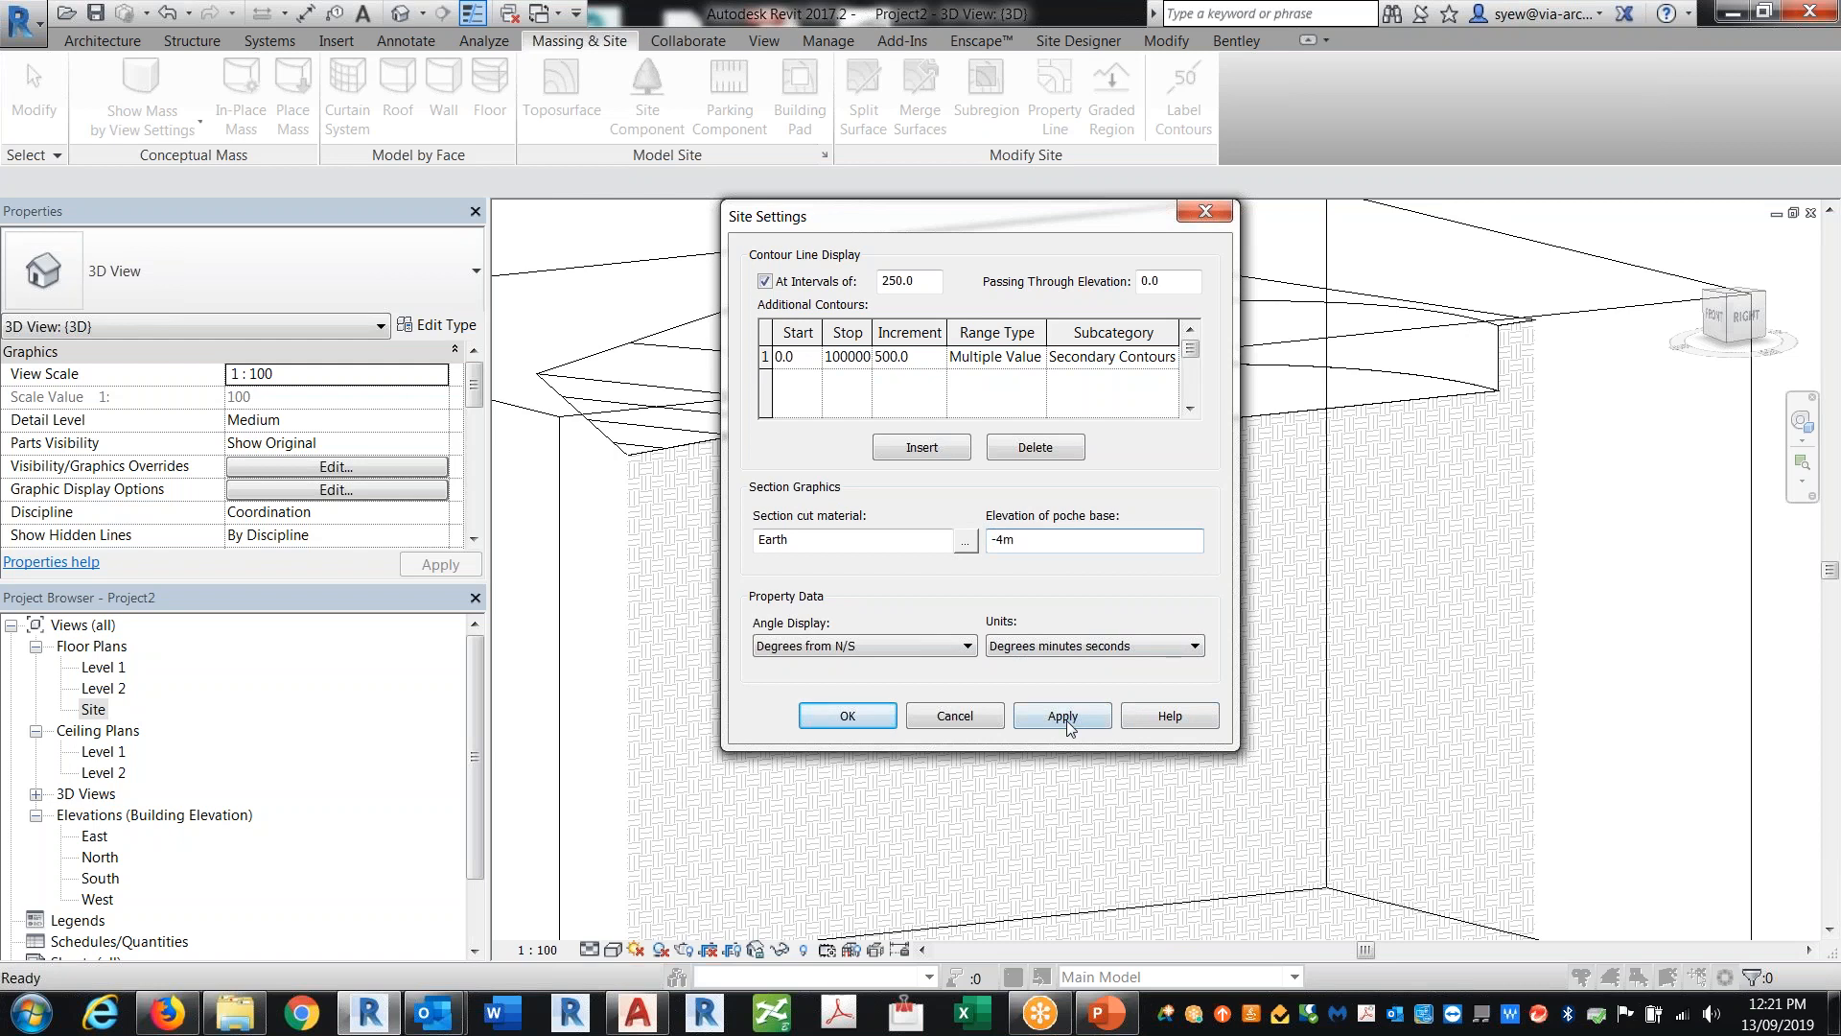
click(856, 721)
Step: Raise the section box's bottom face closer to the underside of the terrain
scroll(1283, 503, down, 4)
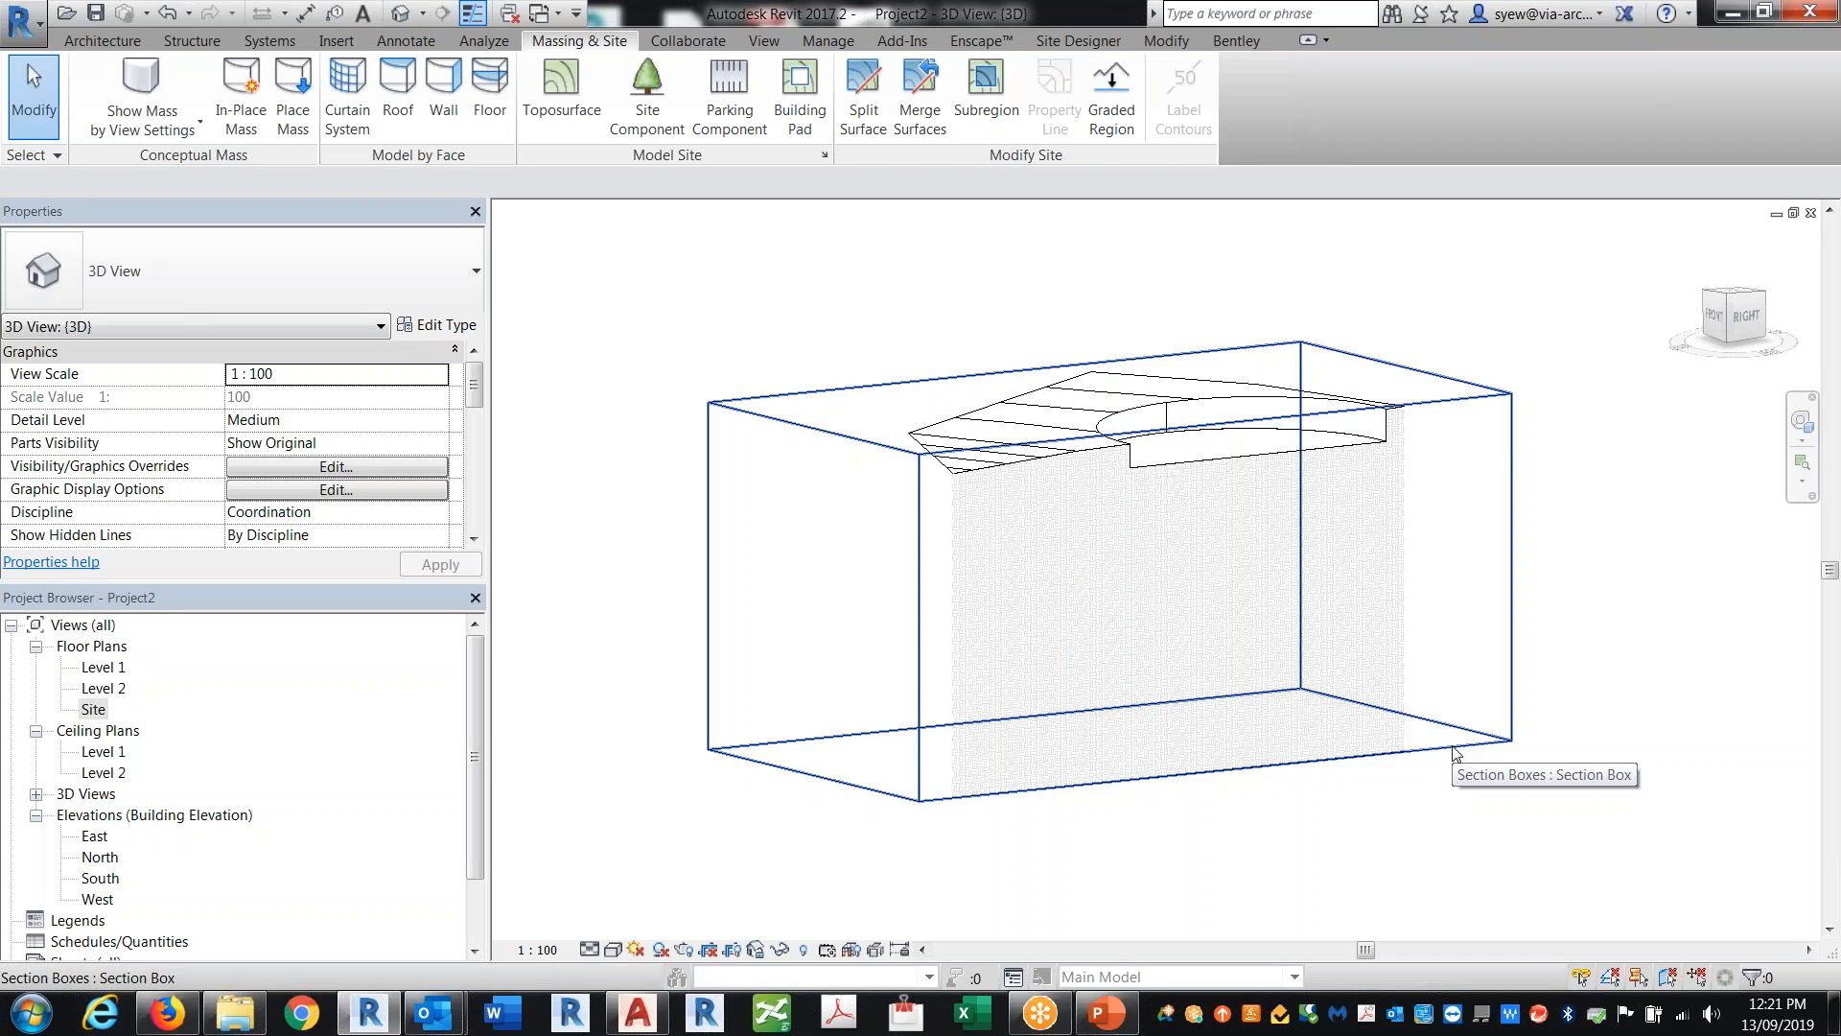
click(1455, 753)
drag(1115, 750, 1111, 518)
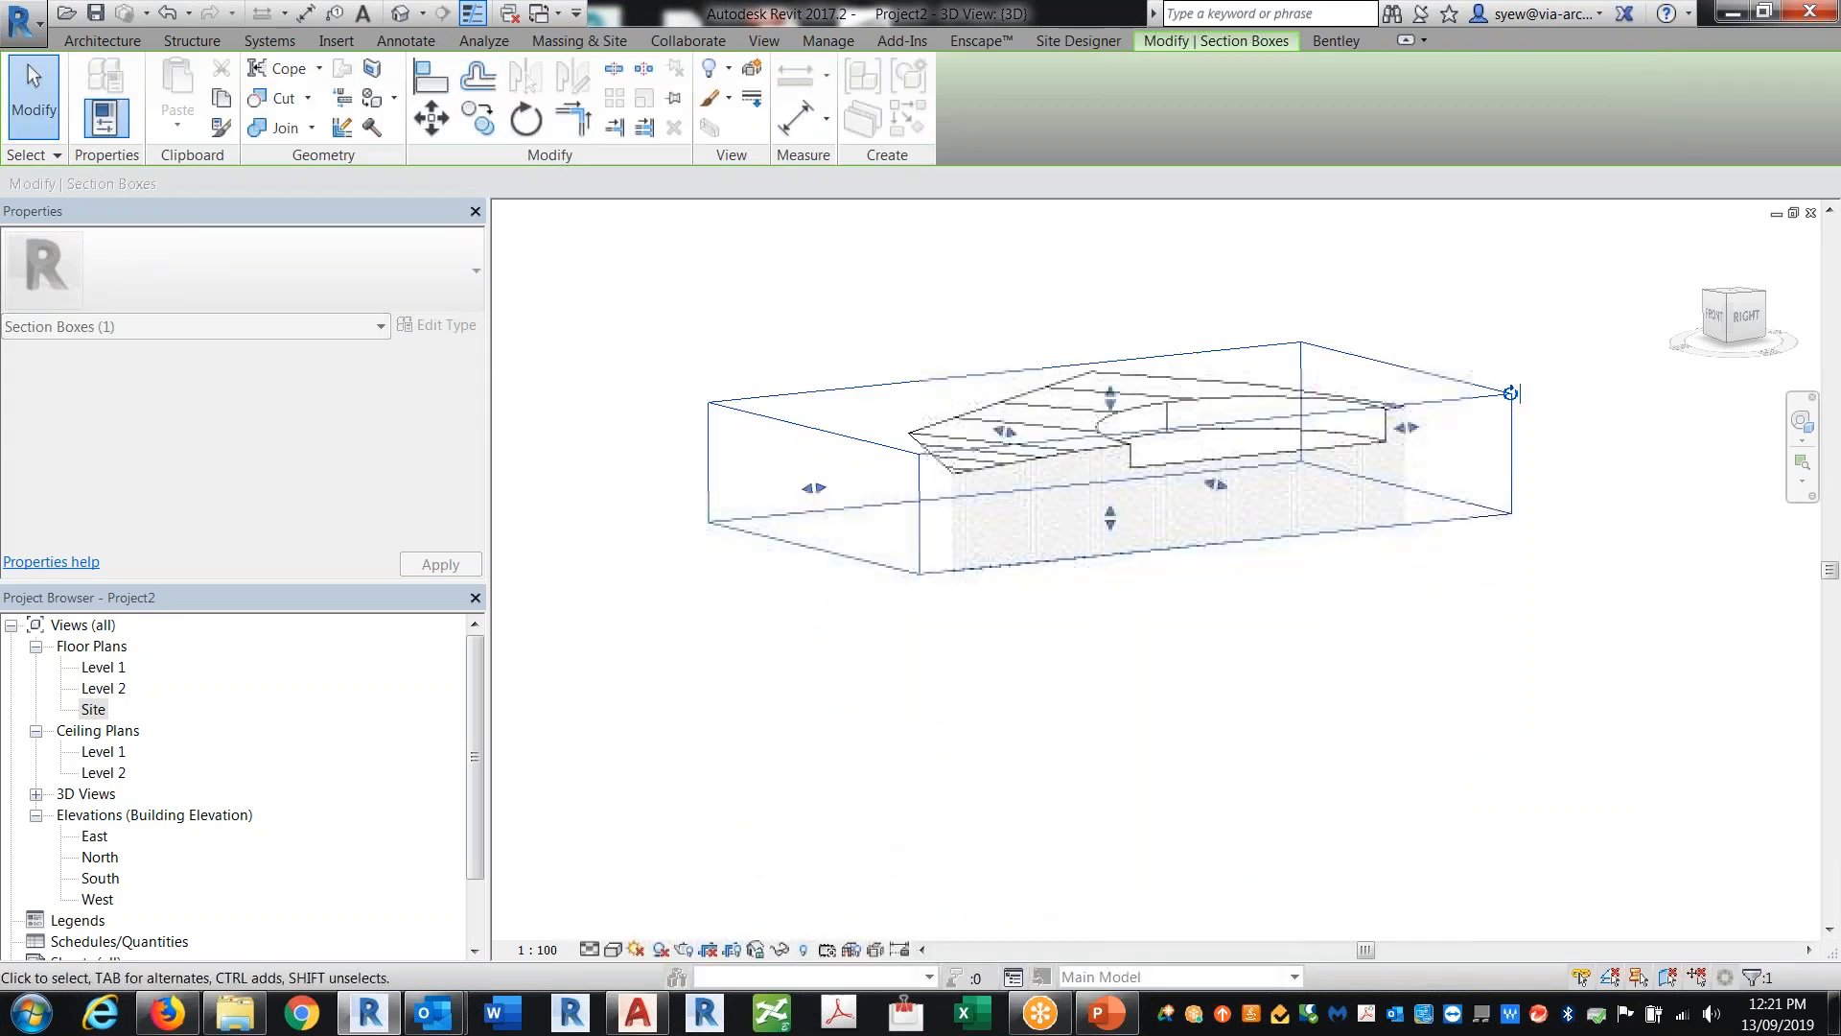
shift+middle_drag(1620, 692, 1200, 739)
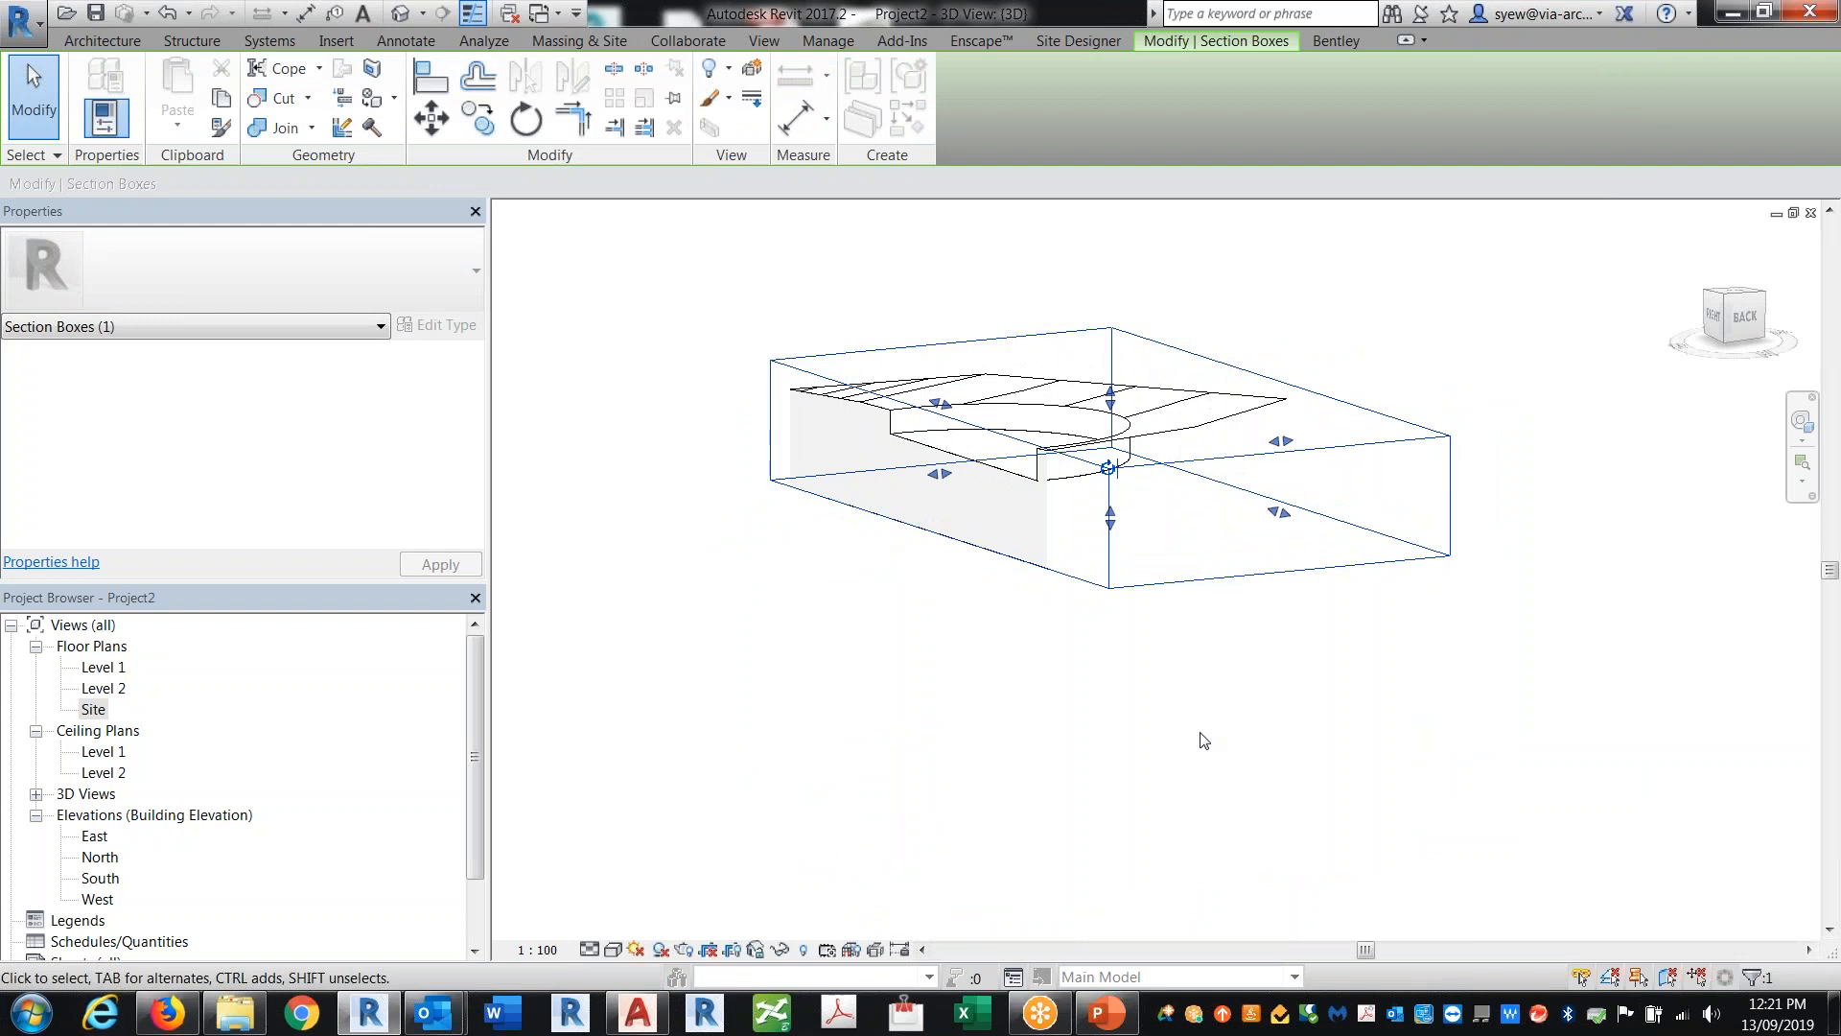
shift+middle_drag(1065, 707, 1256, 710)
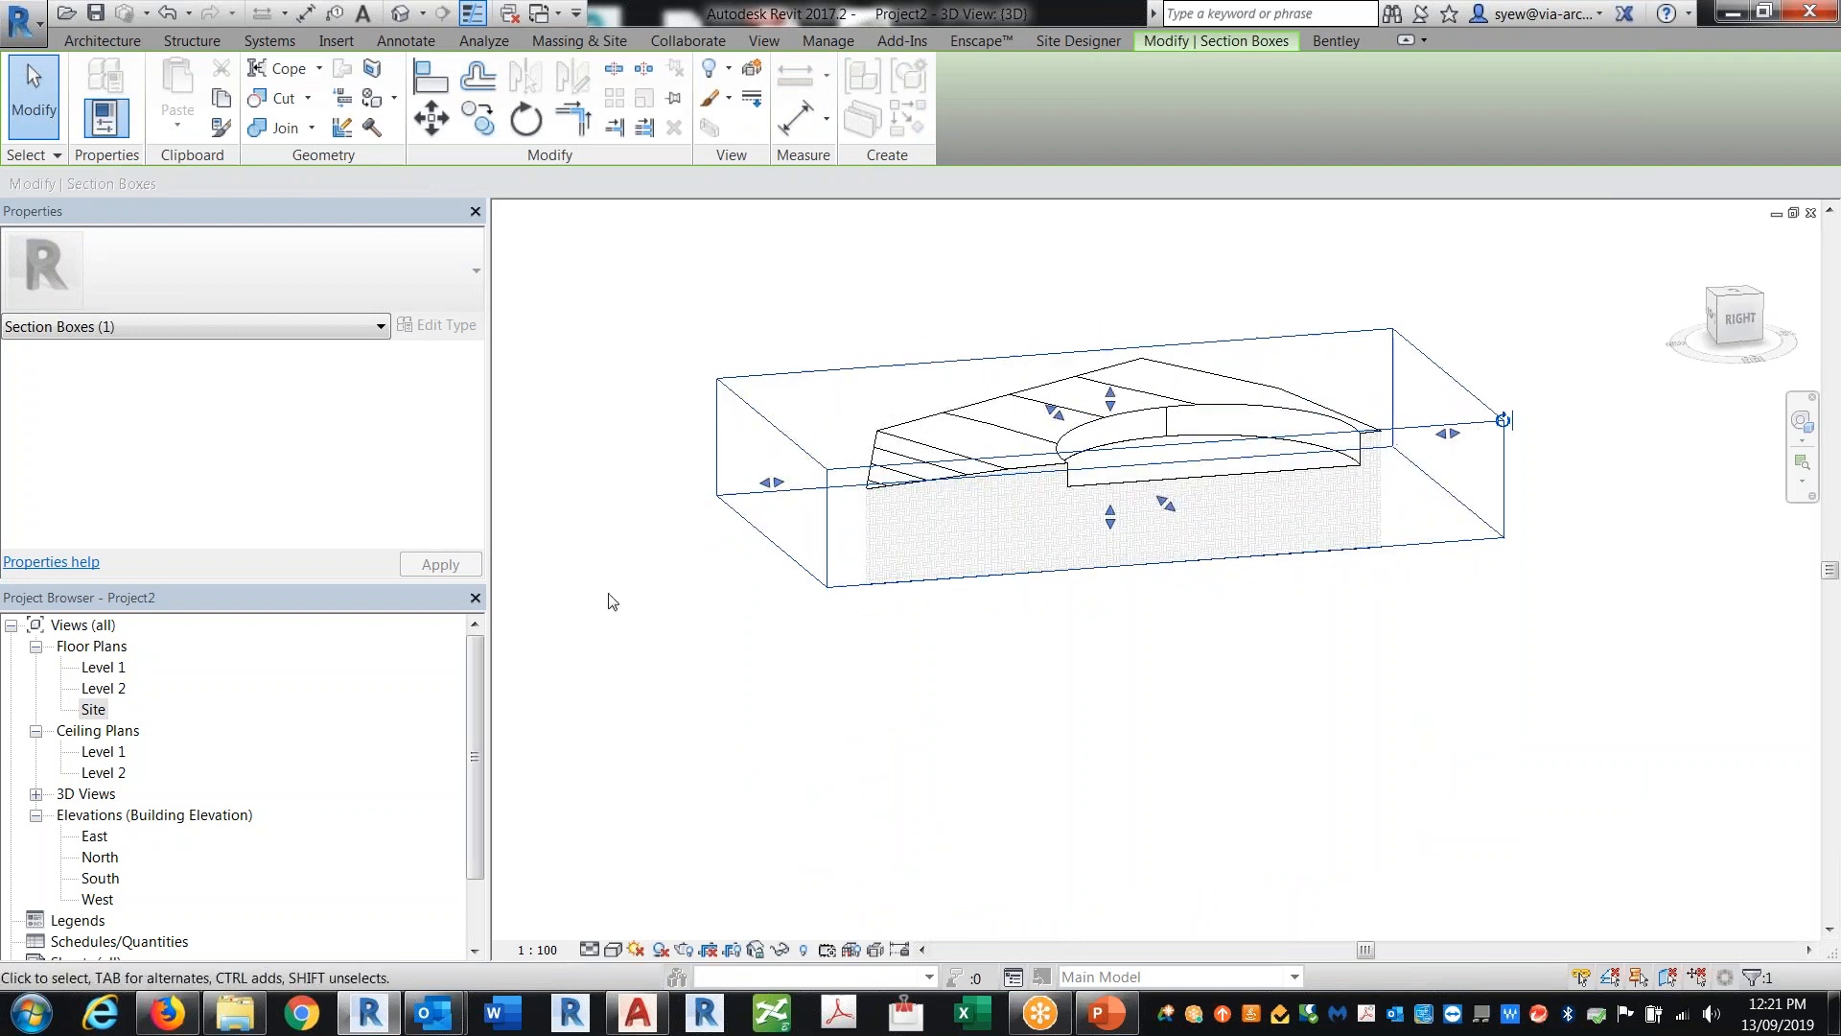
Step: Open the Site plan and create an L-shaped subregion on the toposurface beside the circular pad
double_click(96, 708)
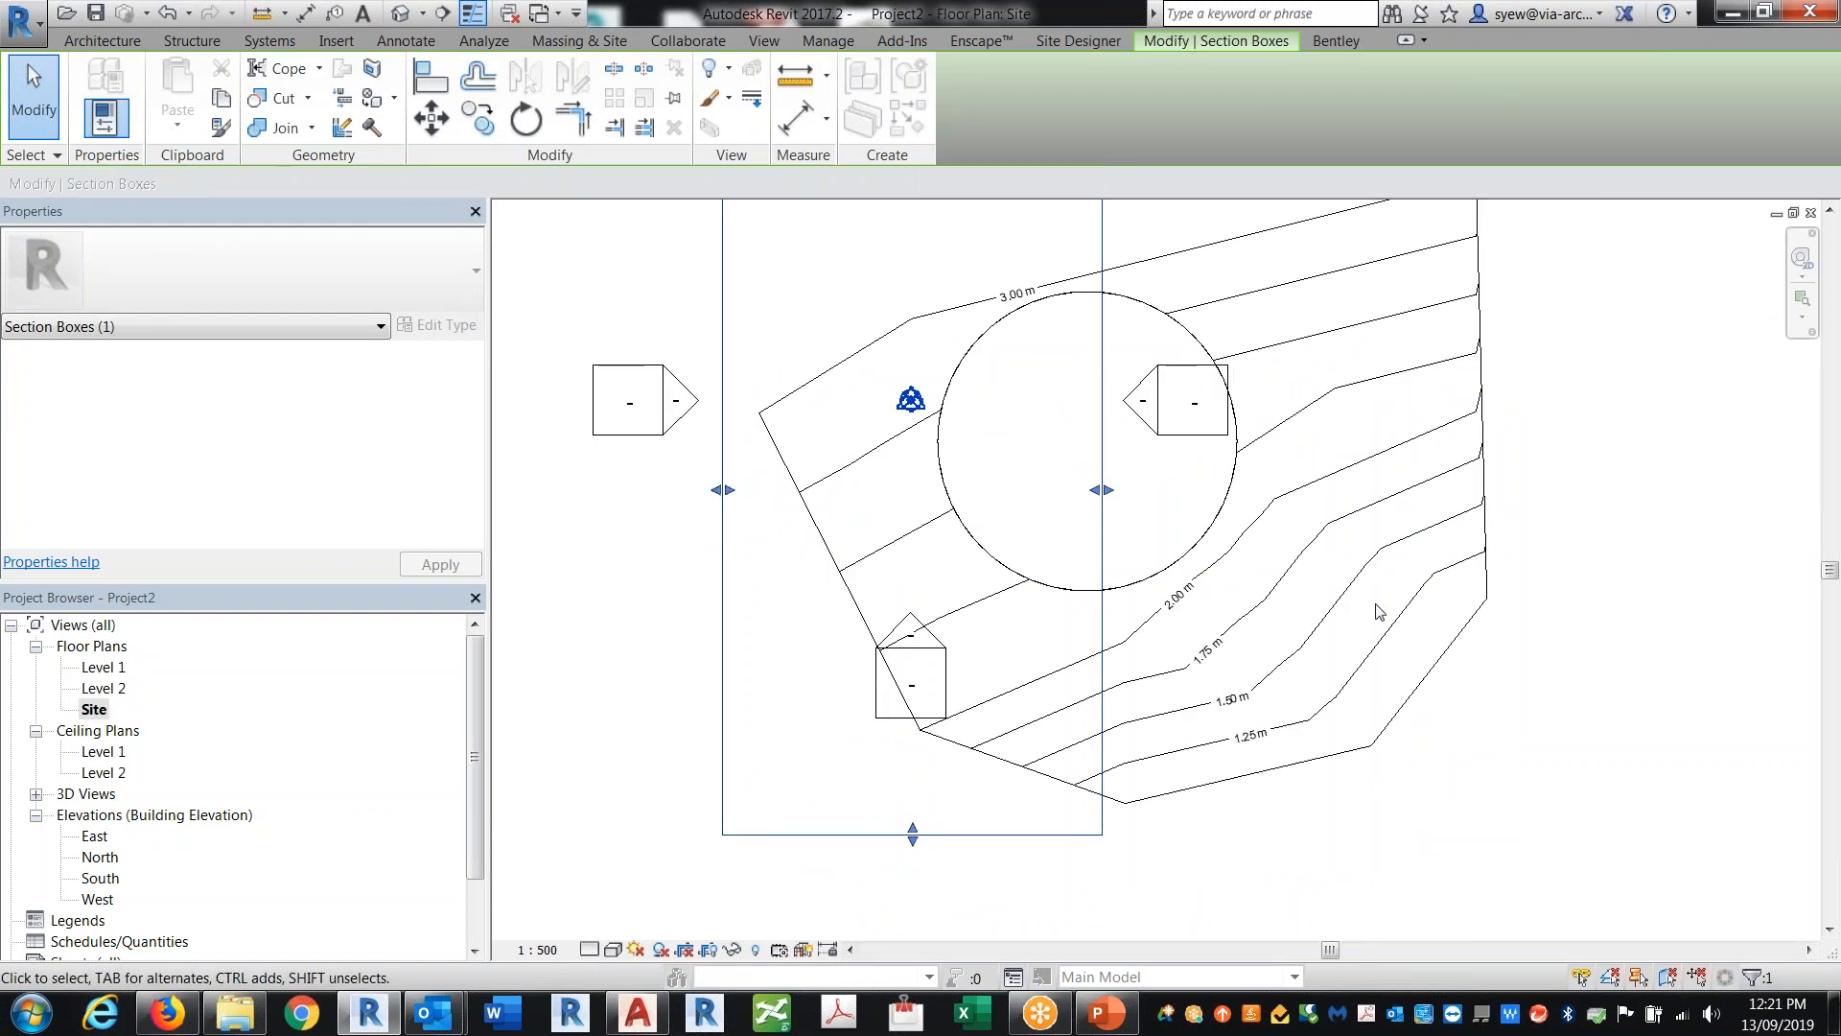
click(1492, 591)
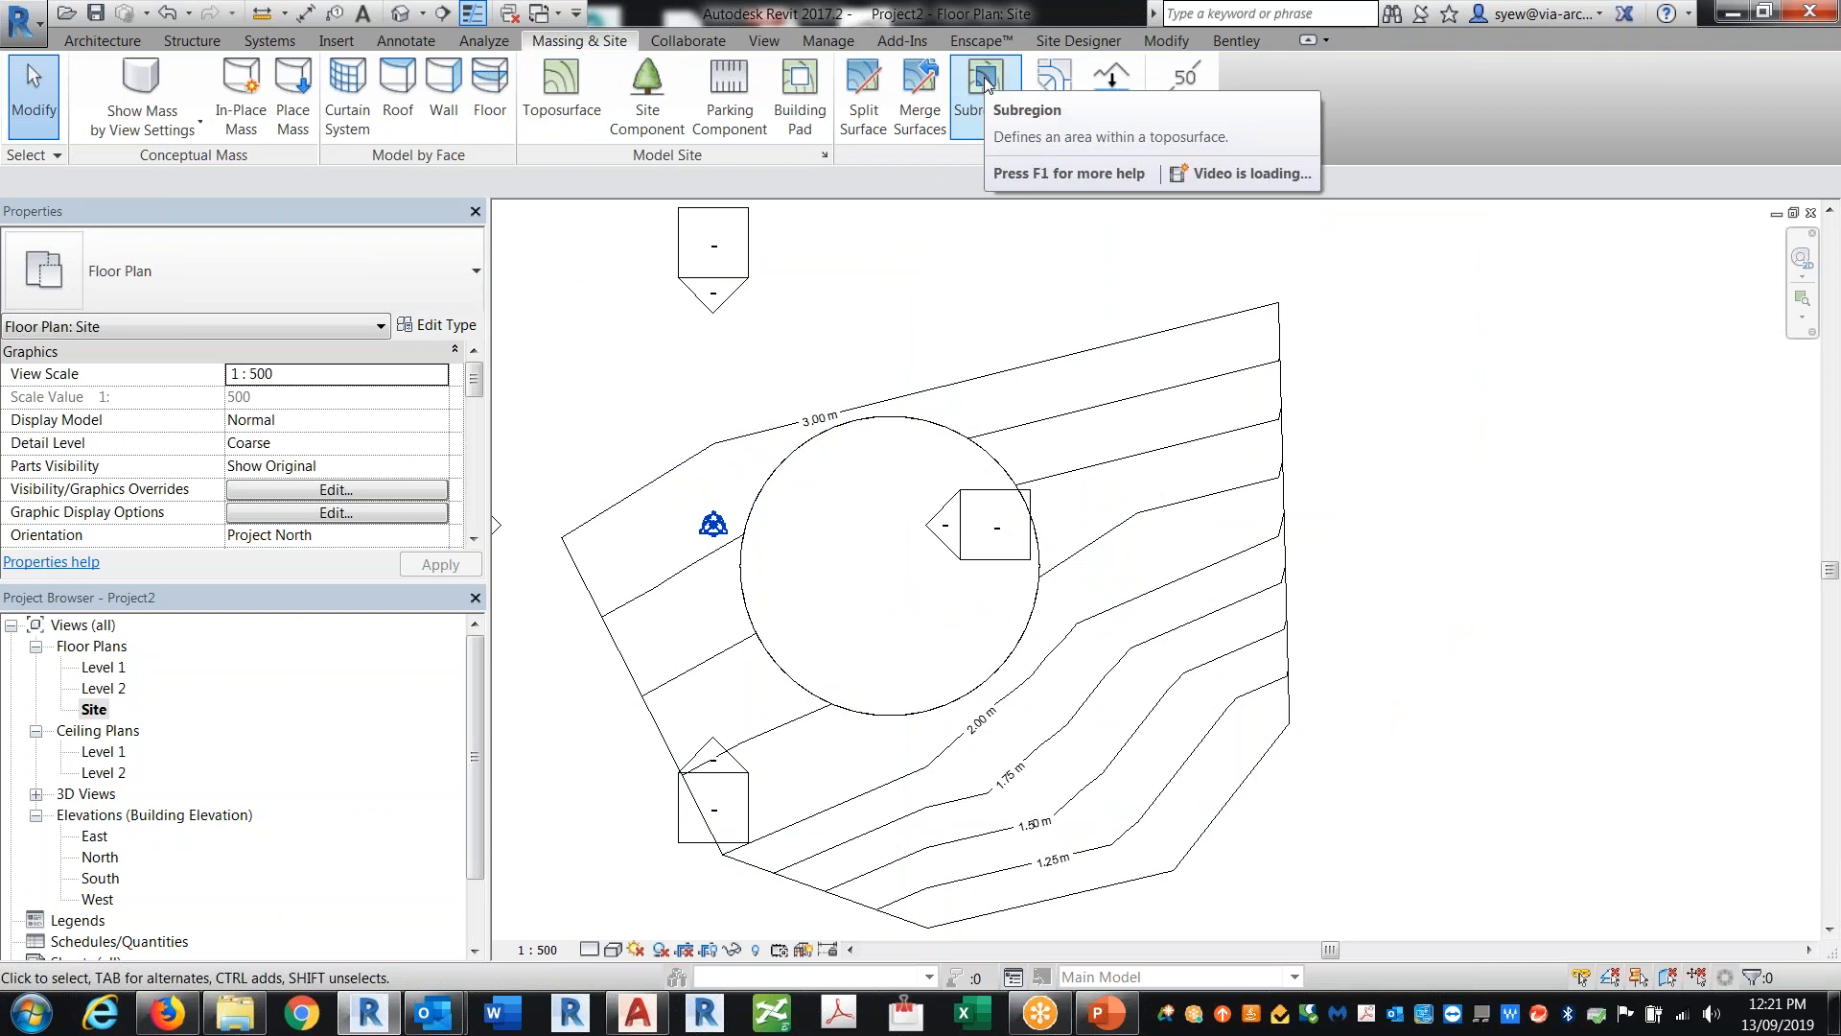
click(988, 96)
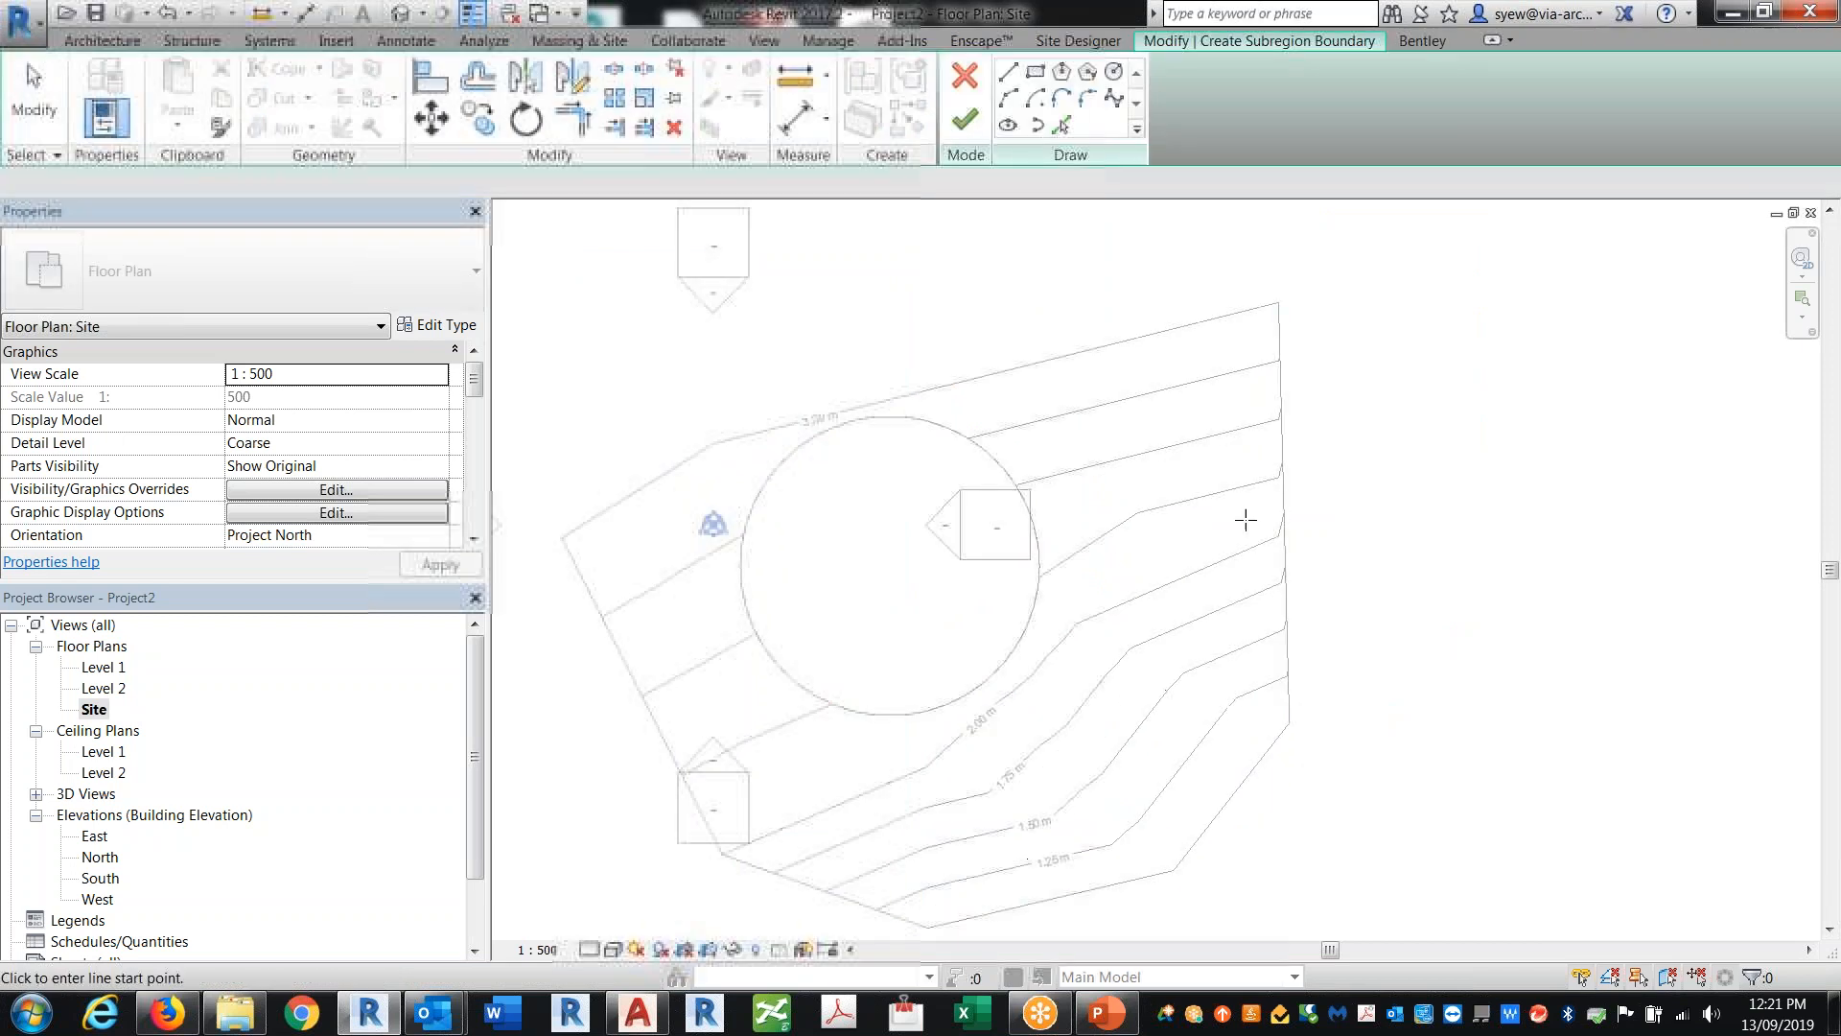
click(1083, 321)
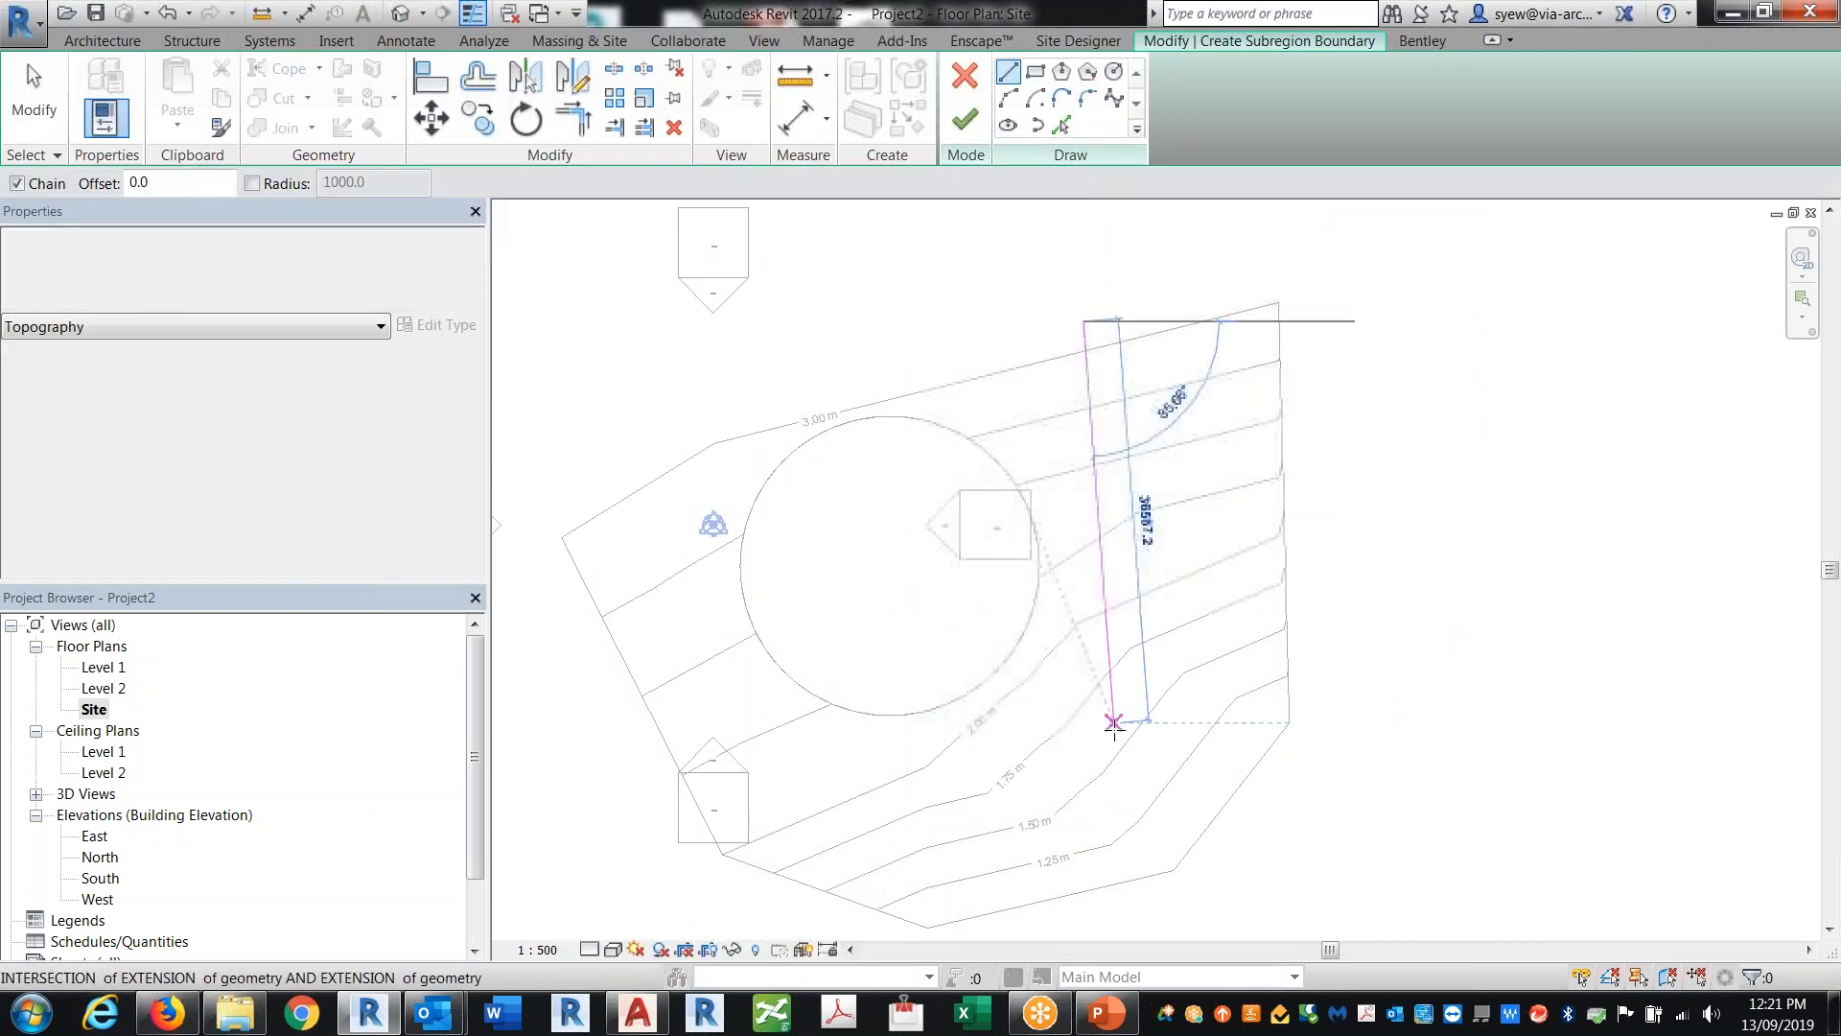
click(1084, 701)
click(909, 719)
click(909, 788)
click(1146, 761)
click(1146, 303)
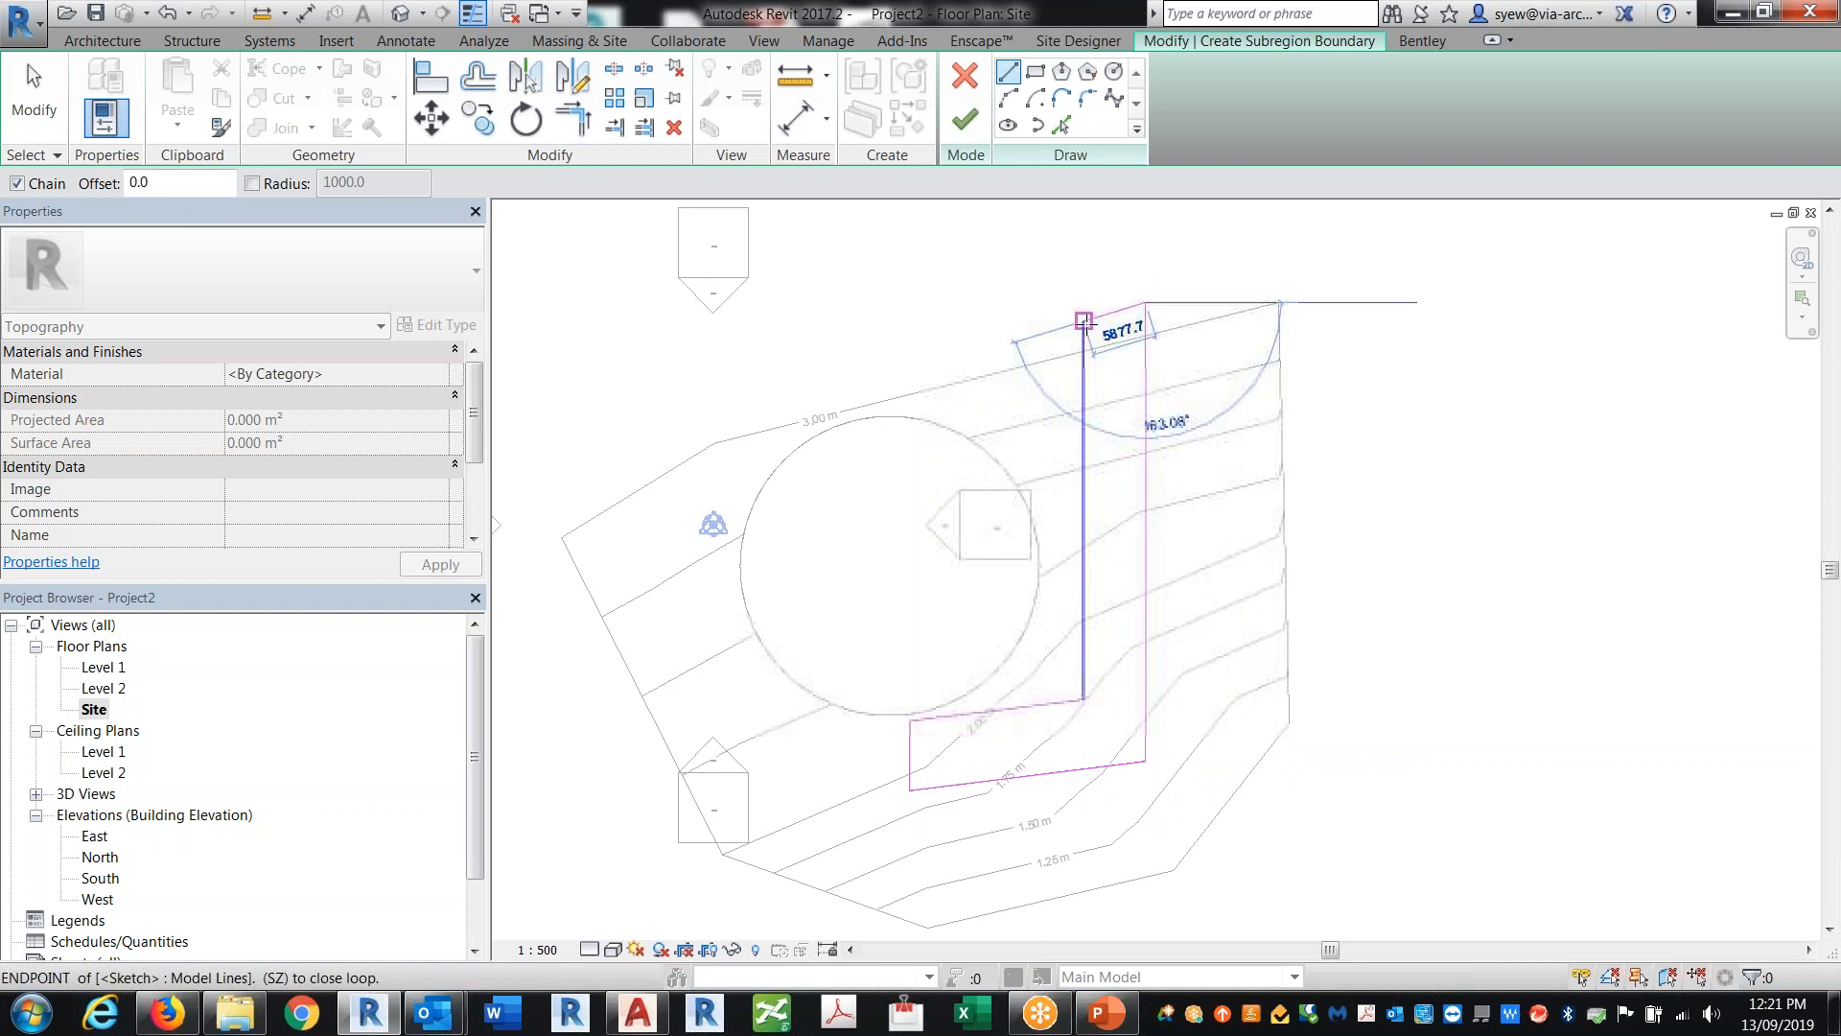
click(1084, 321)
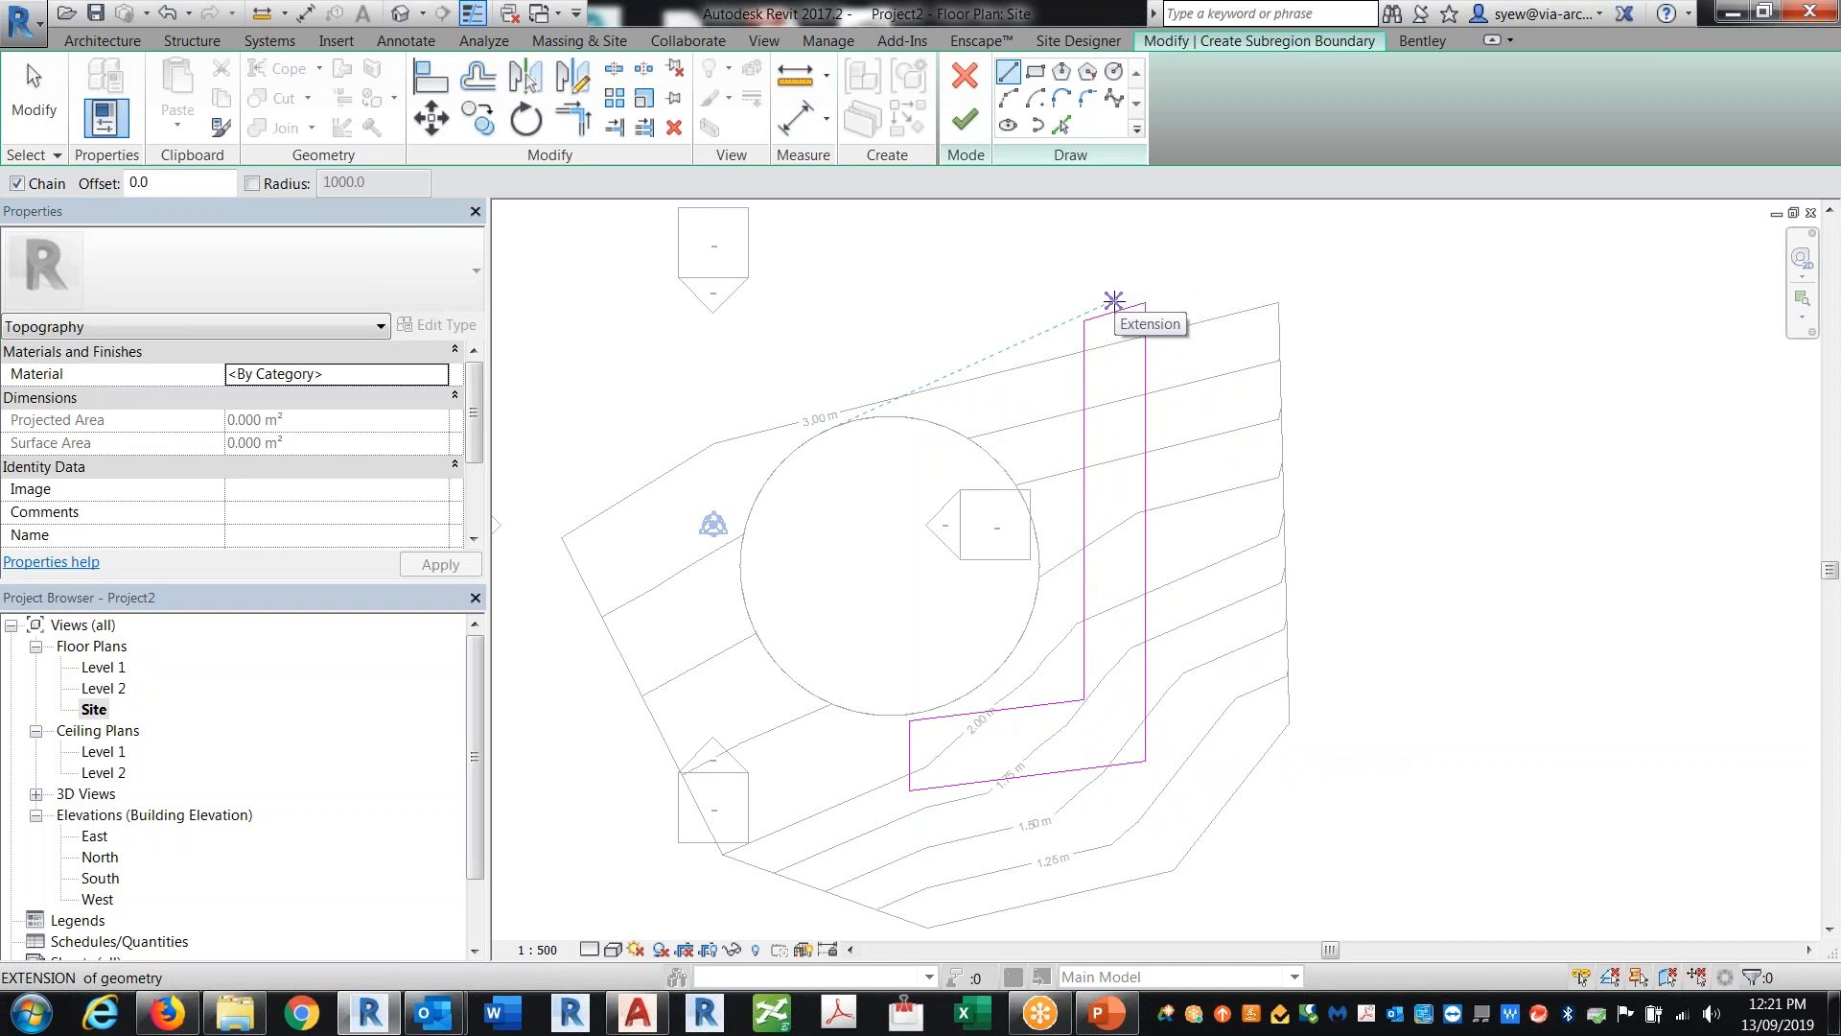
click(965, 119)
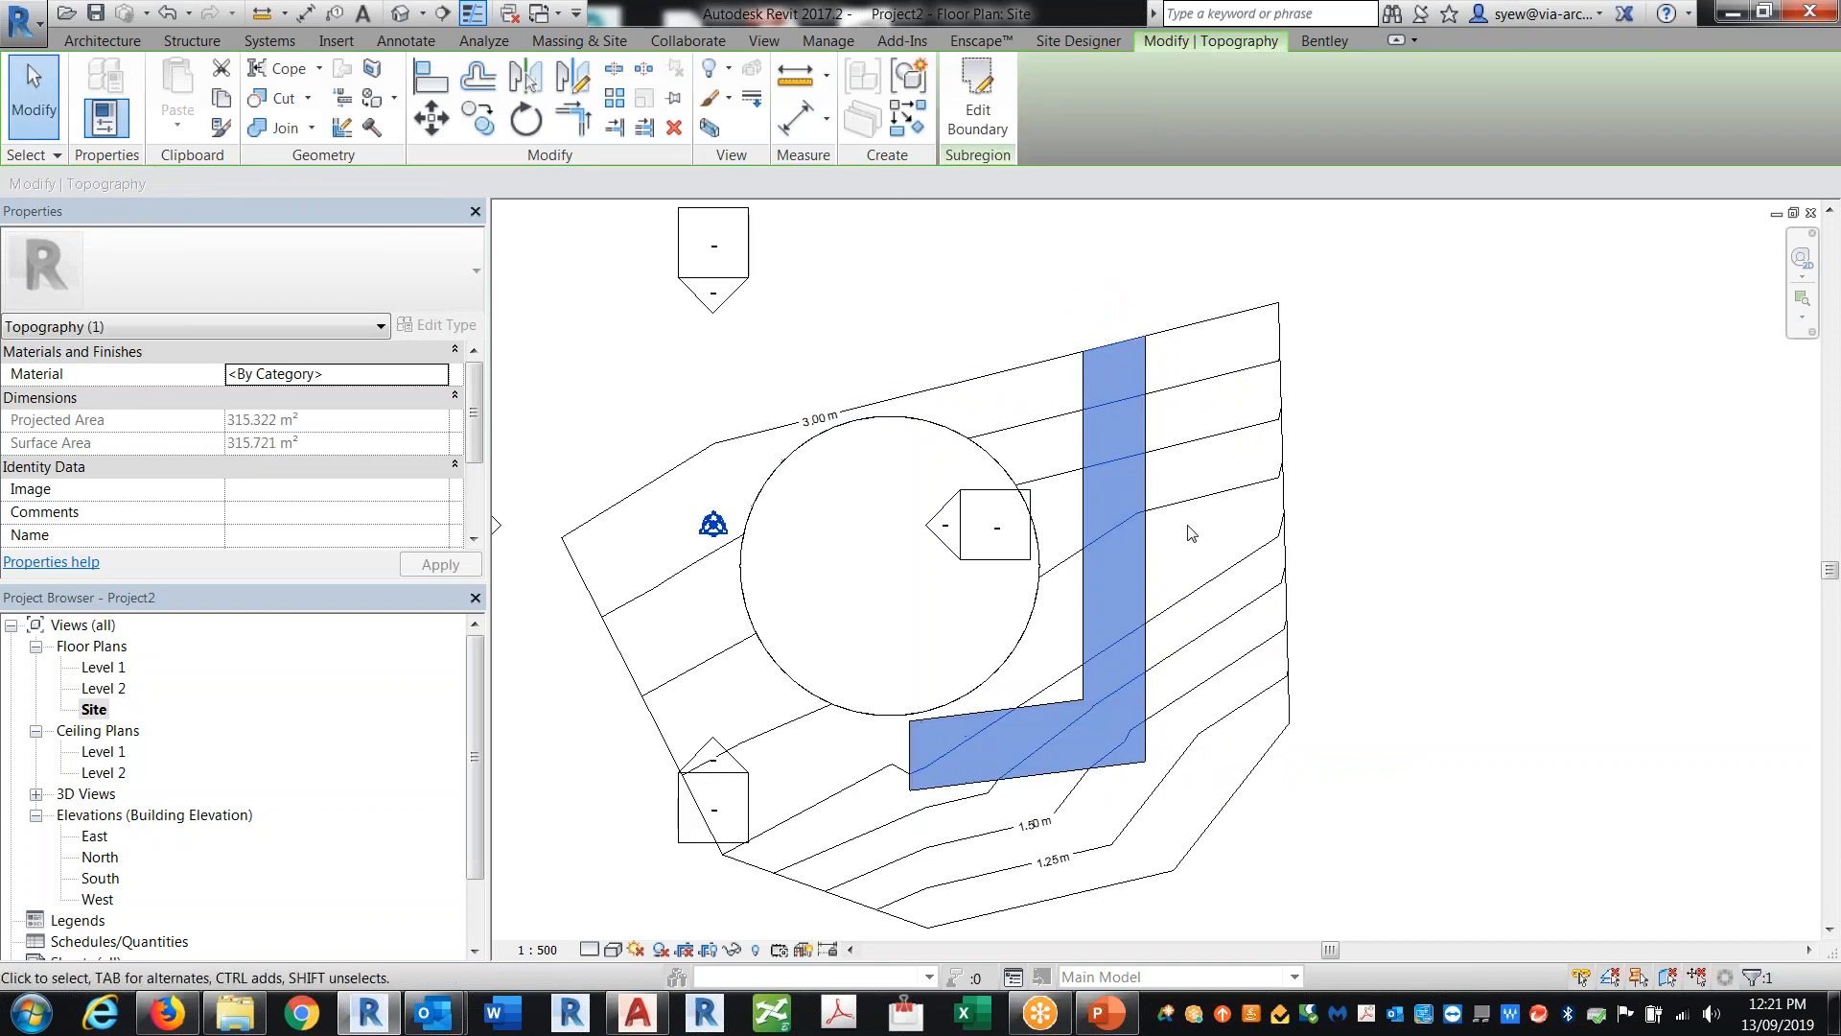
Step: Try to move the circular building pad's boundary further north, discarding the sketch edits
click(955, 441)
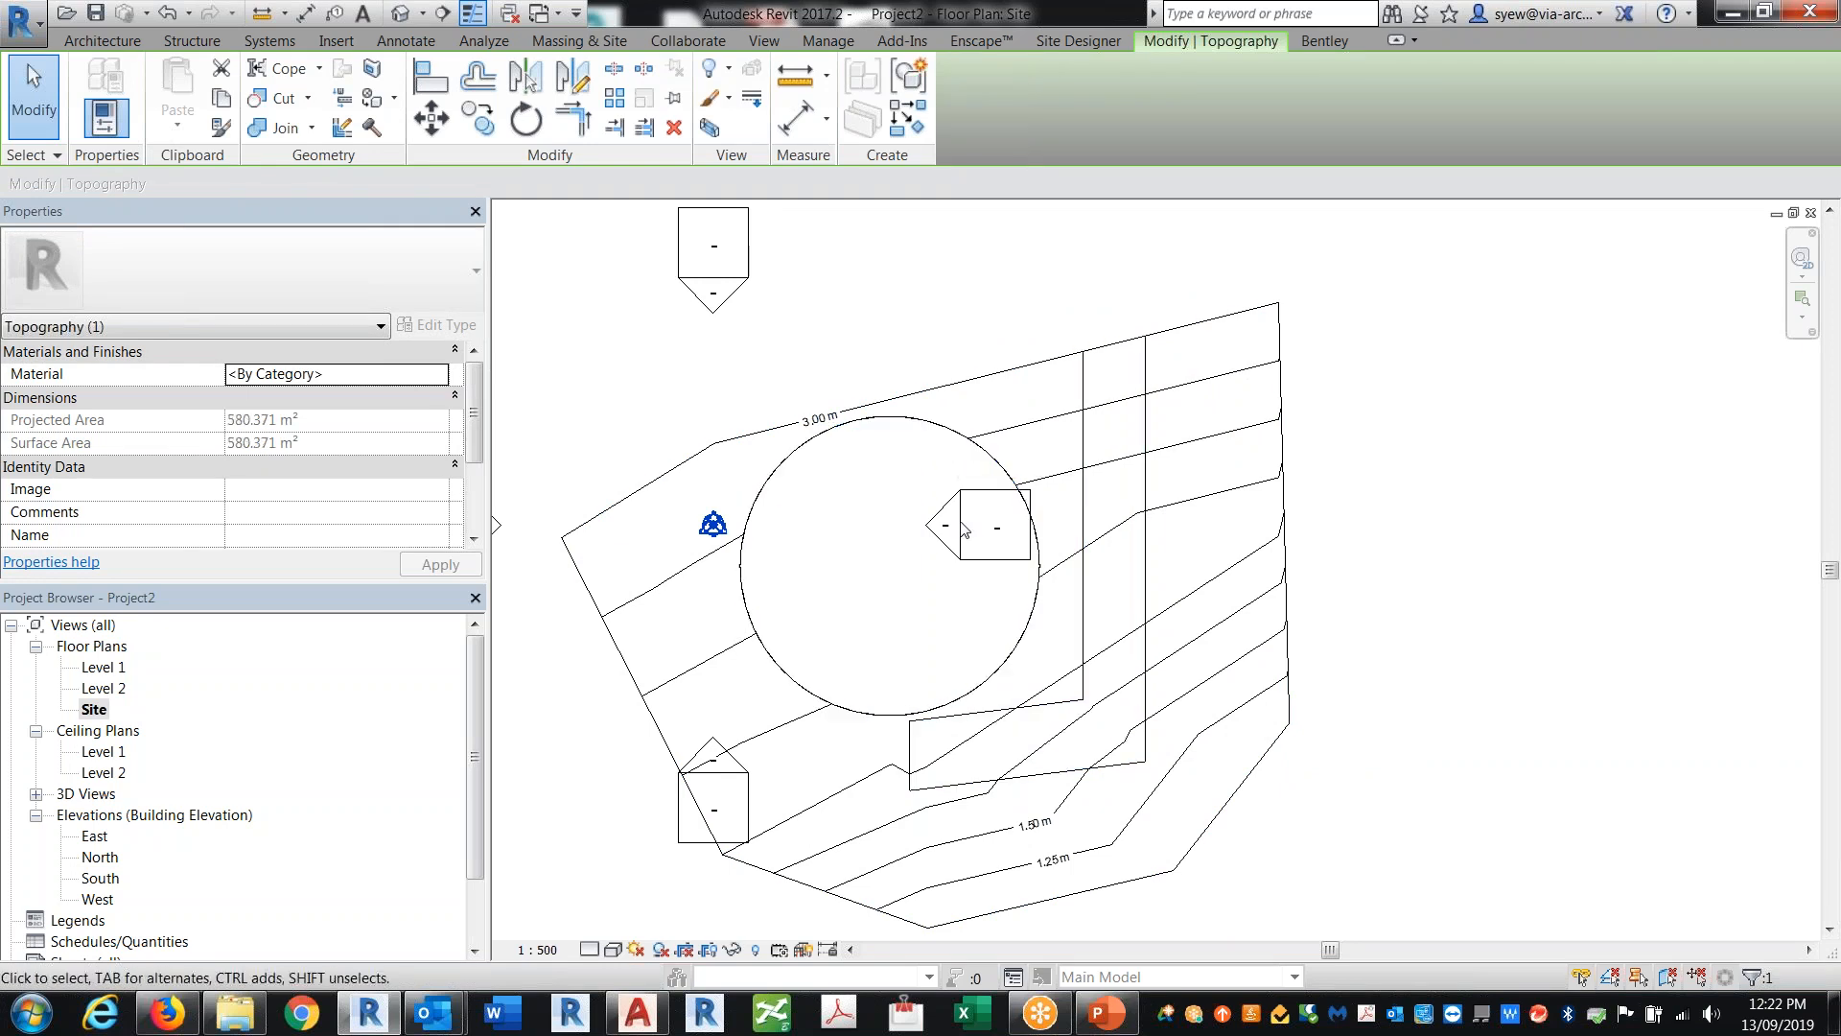
click(401, 15)
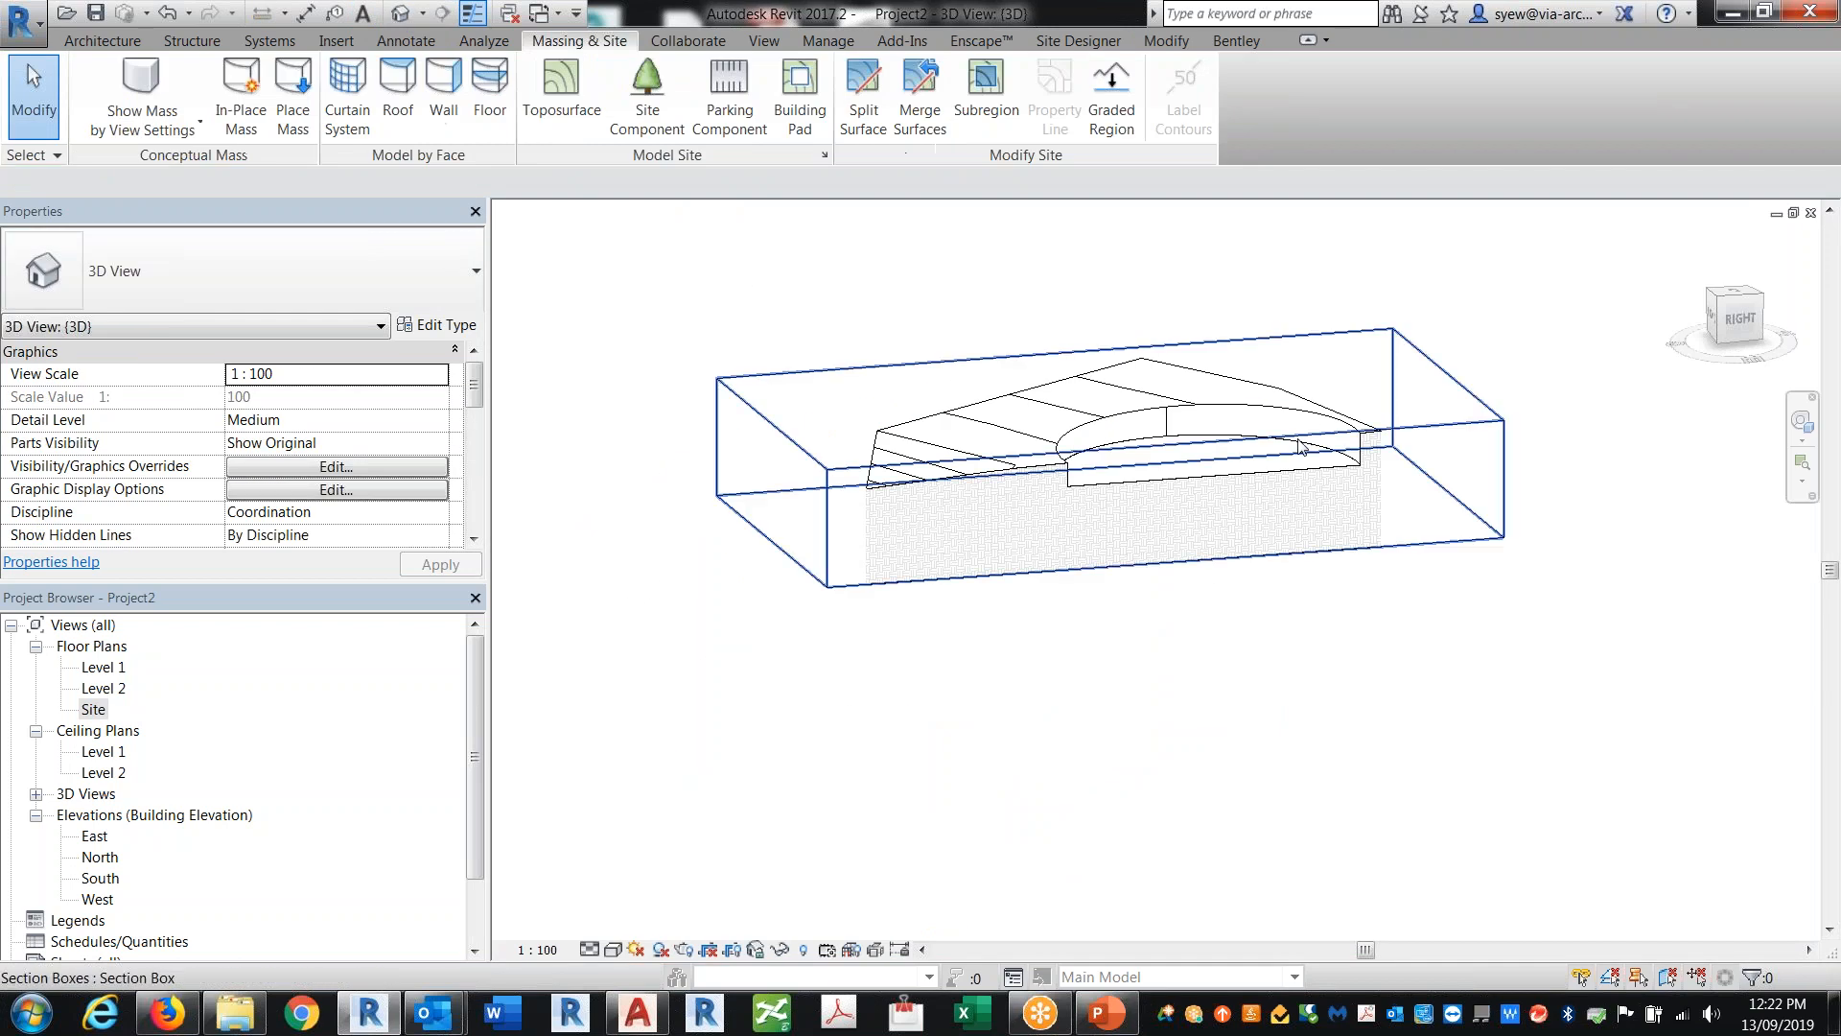
double_click(1345, 466)
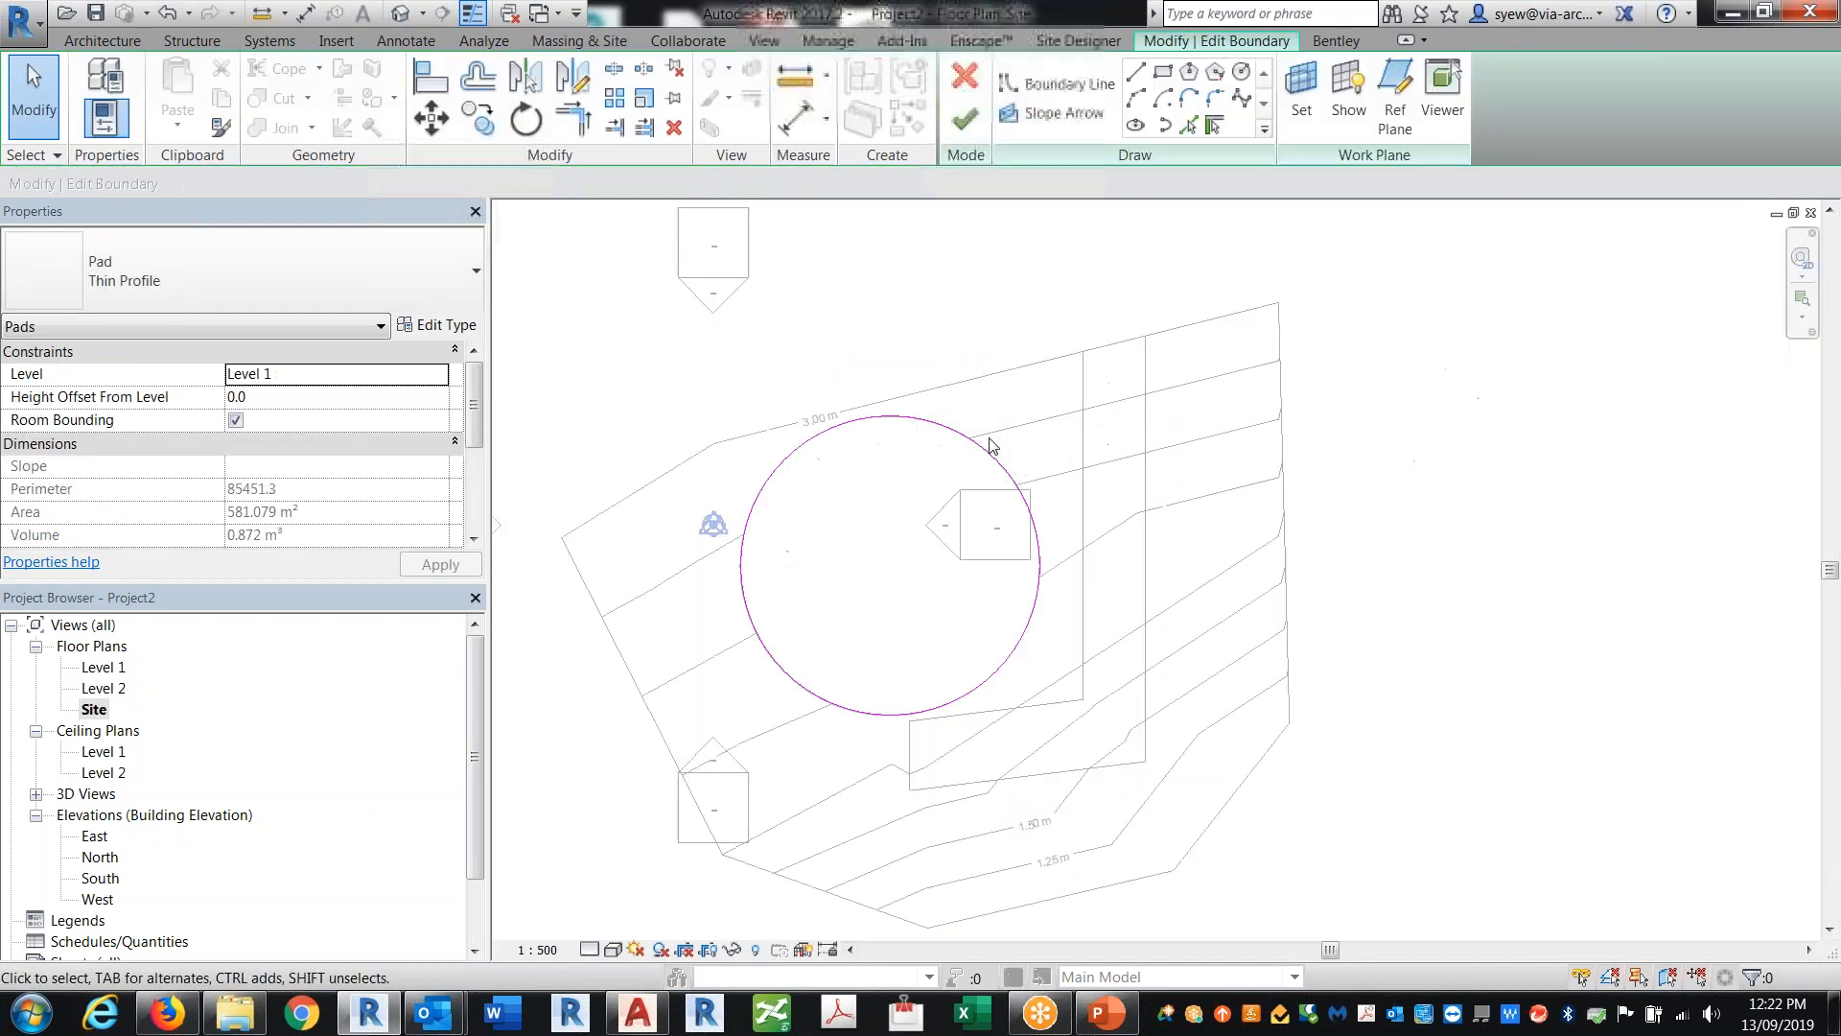
drag(992, 447, 974, 385)
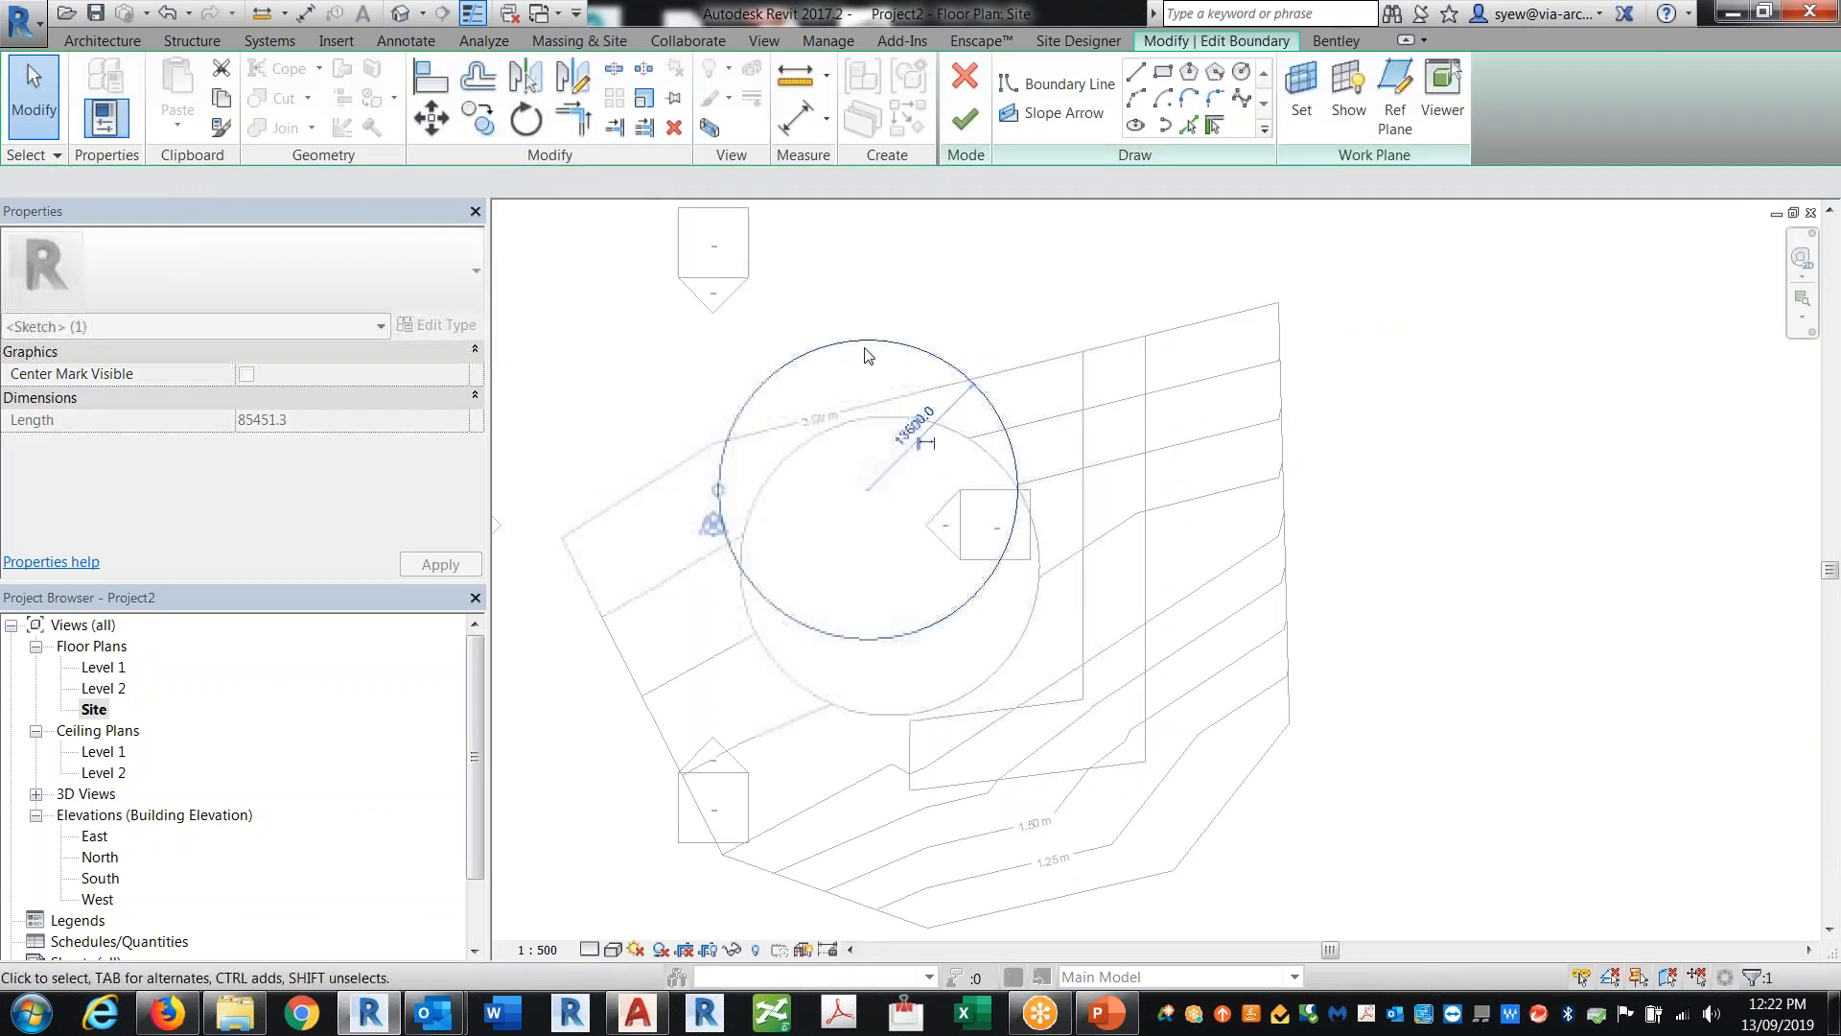
click(965, 119)
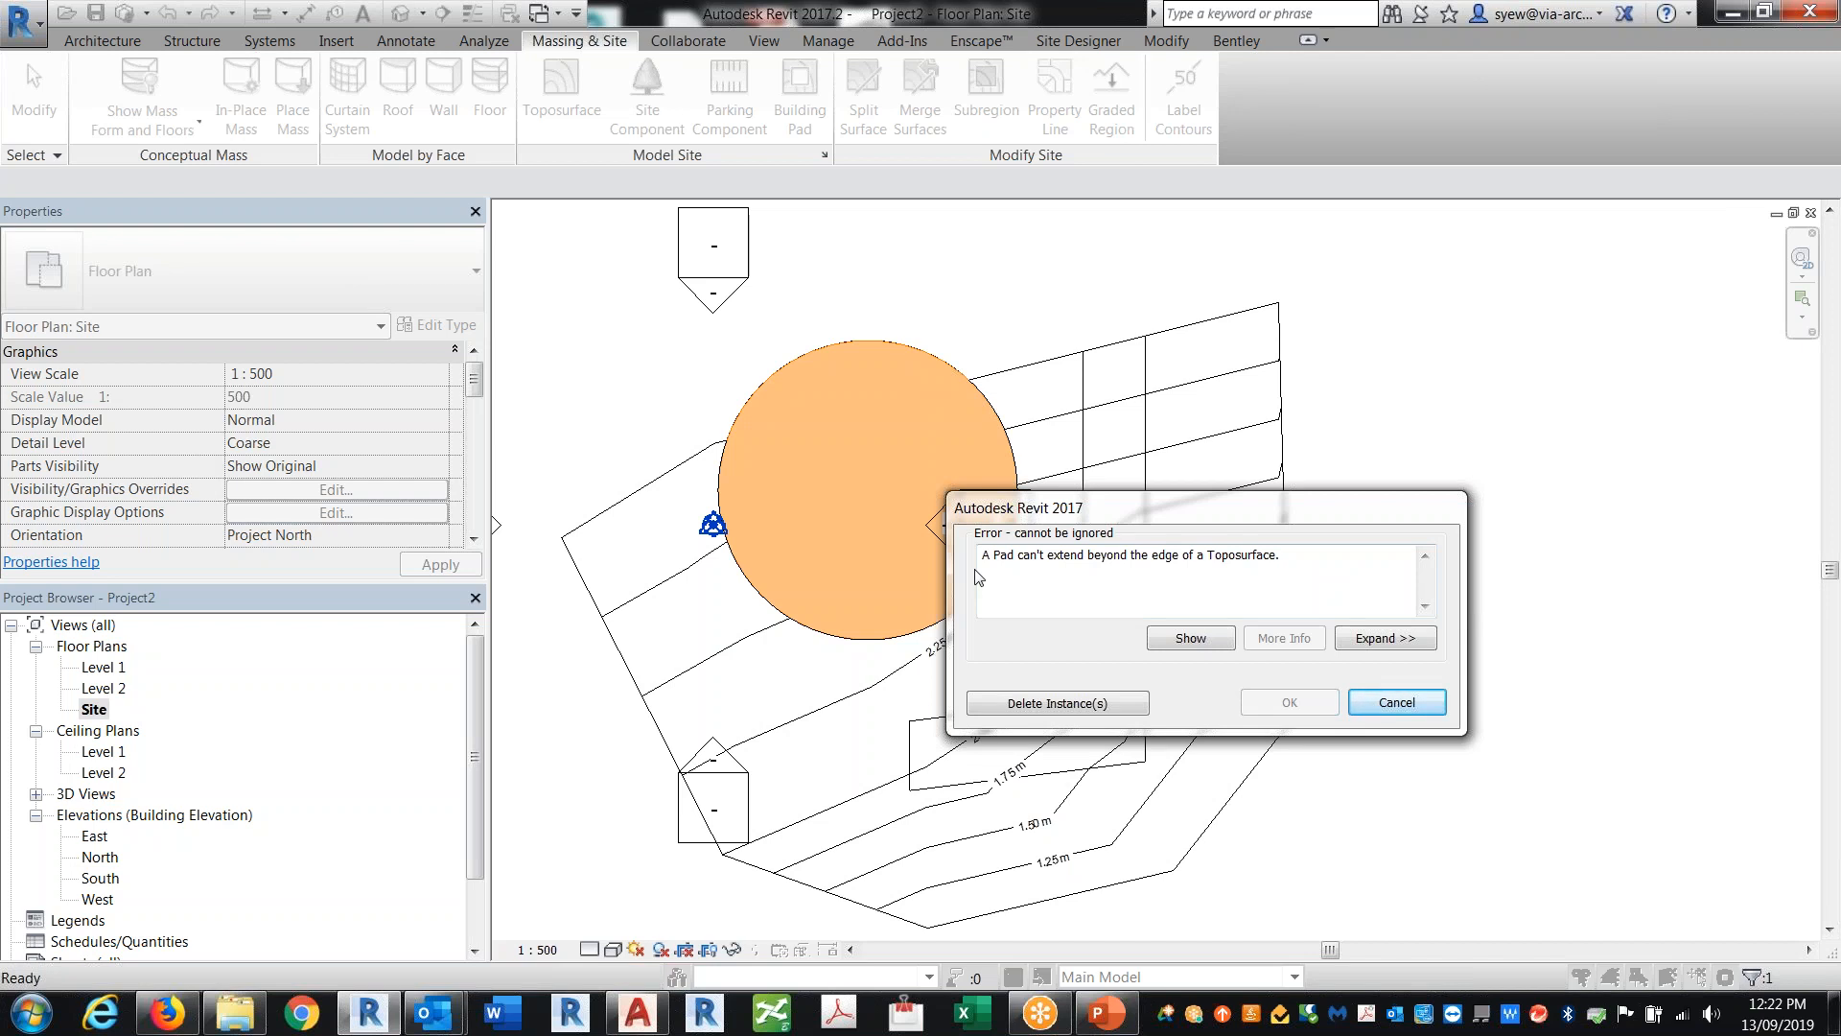
click(1444, 700)
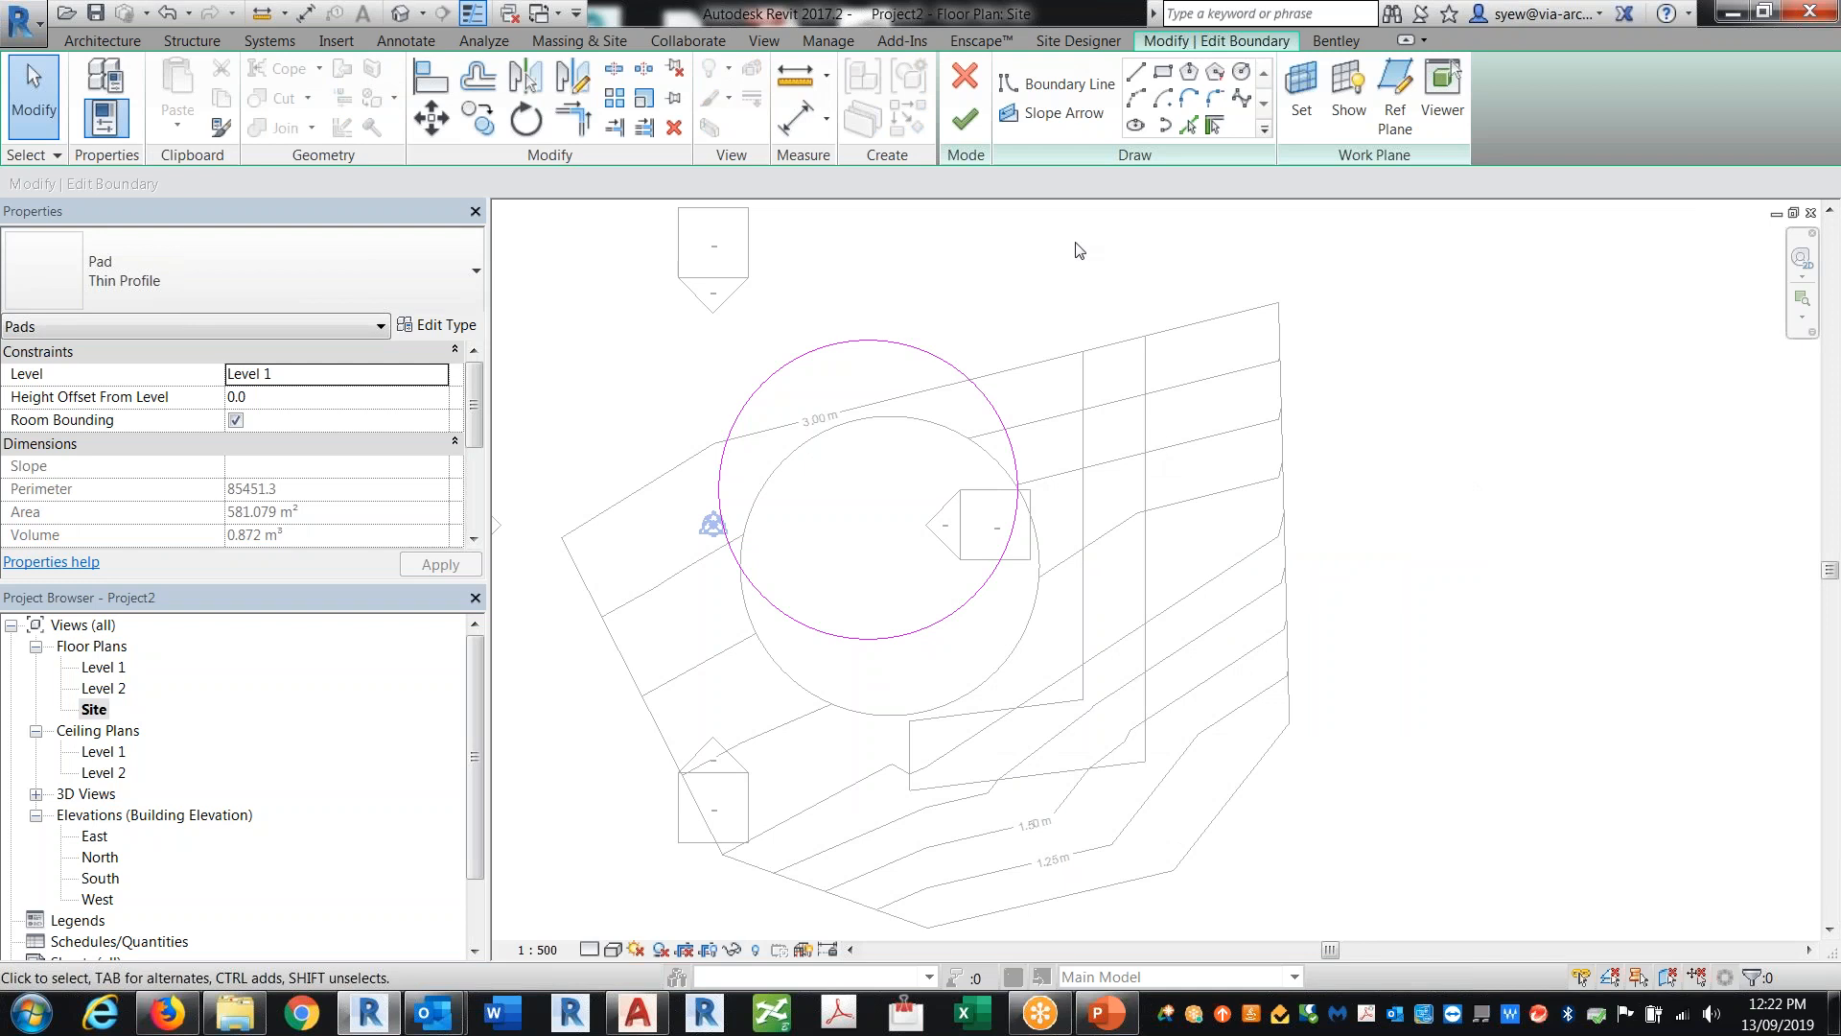
click(965, 77)
key(Return)
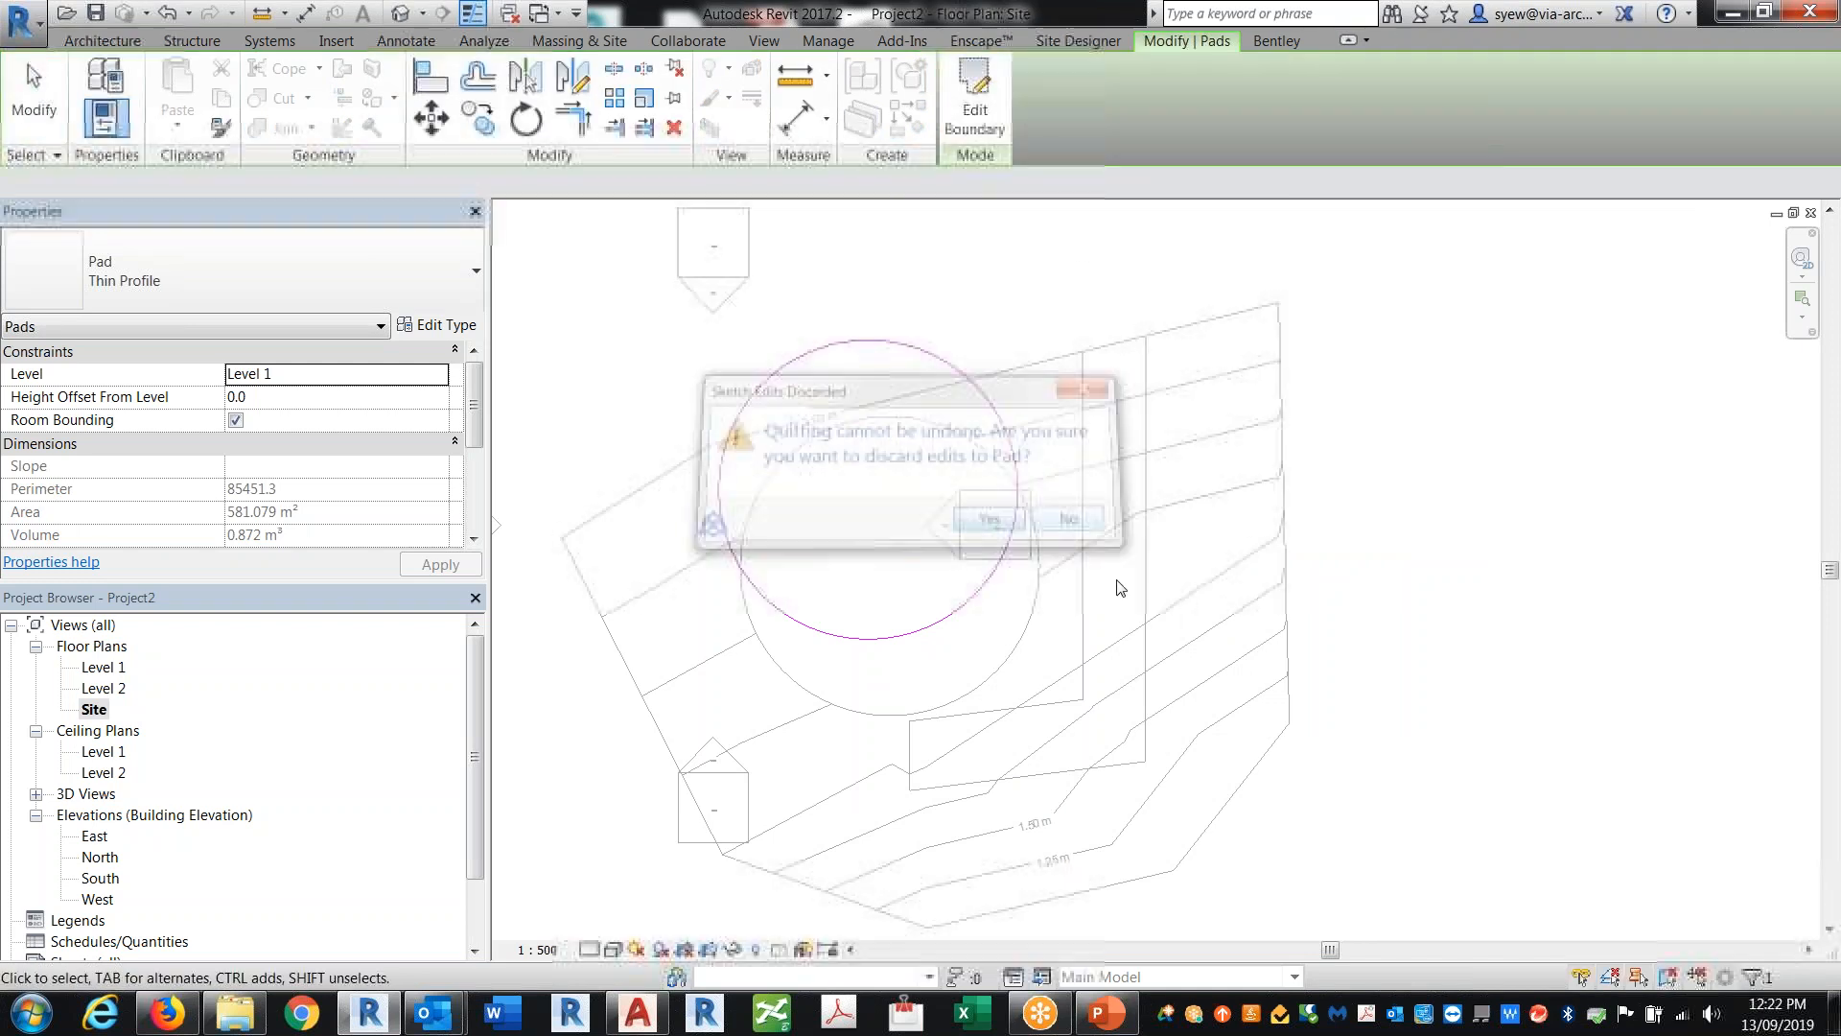
click(1120, 587)
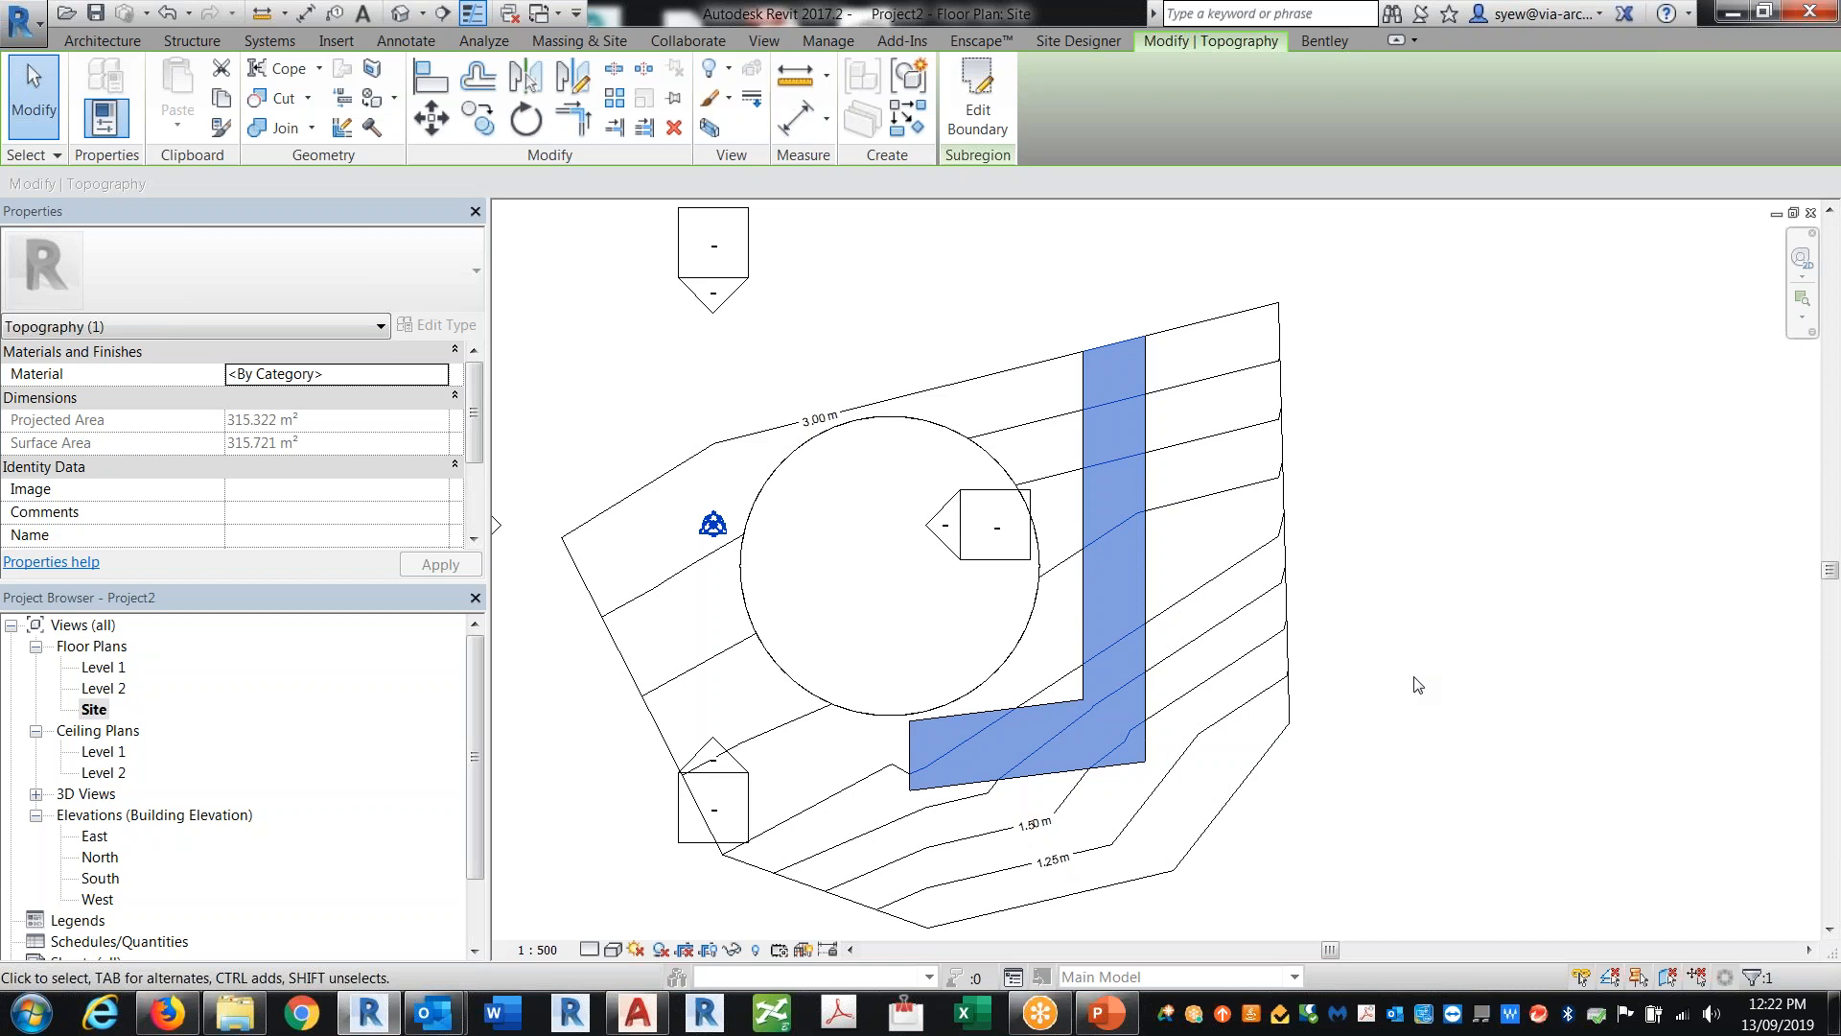
Step: In the 3D view, orbit around the site and set the visual style to Realistic
click(413, 15)
middle_drag(1162, 731, 1272, 809)
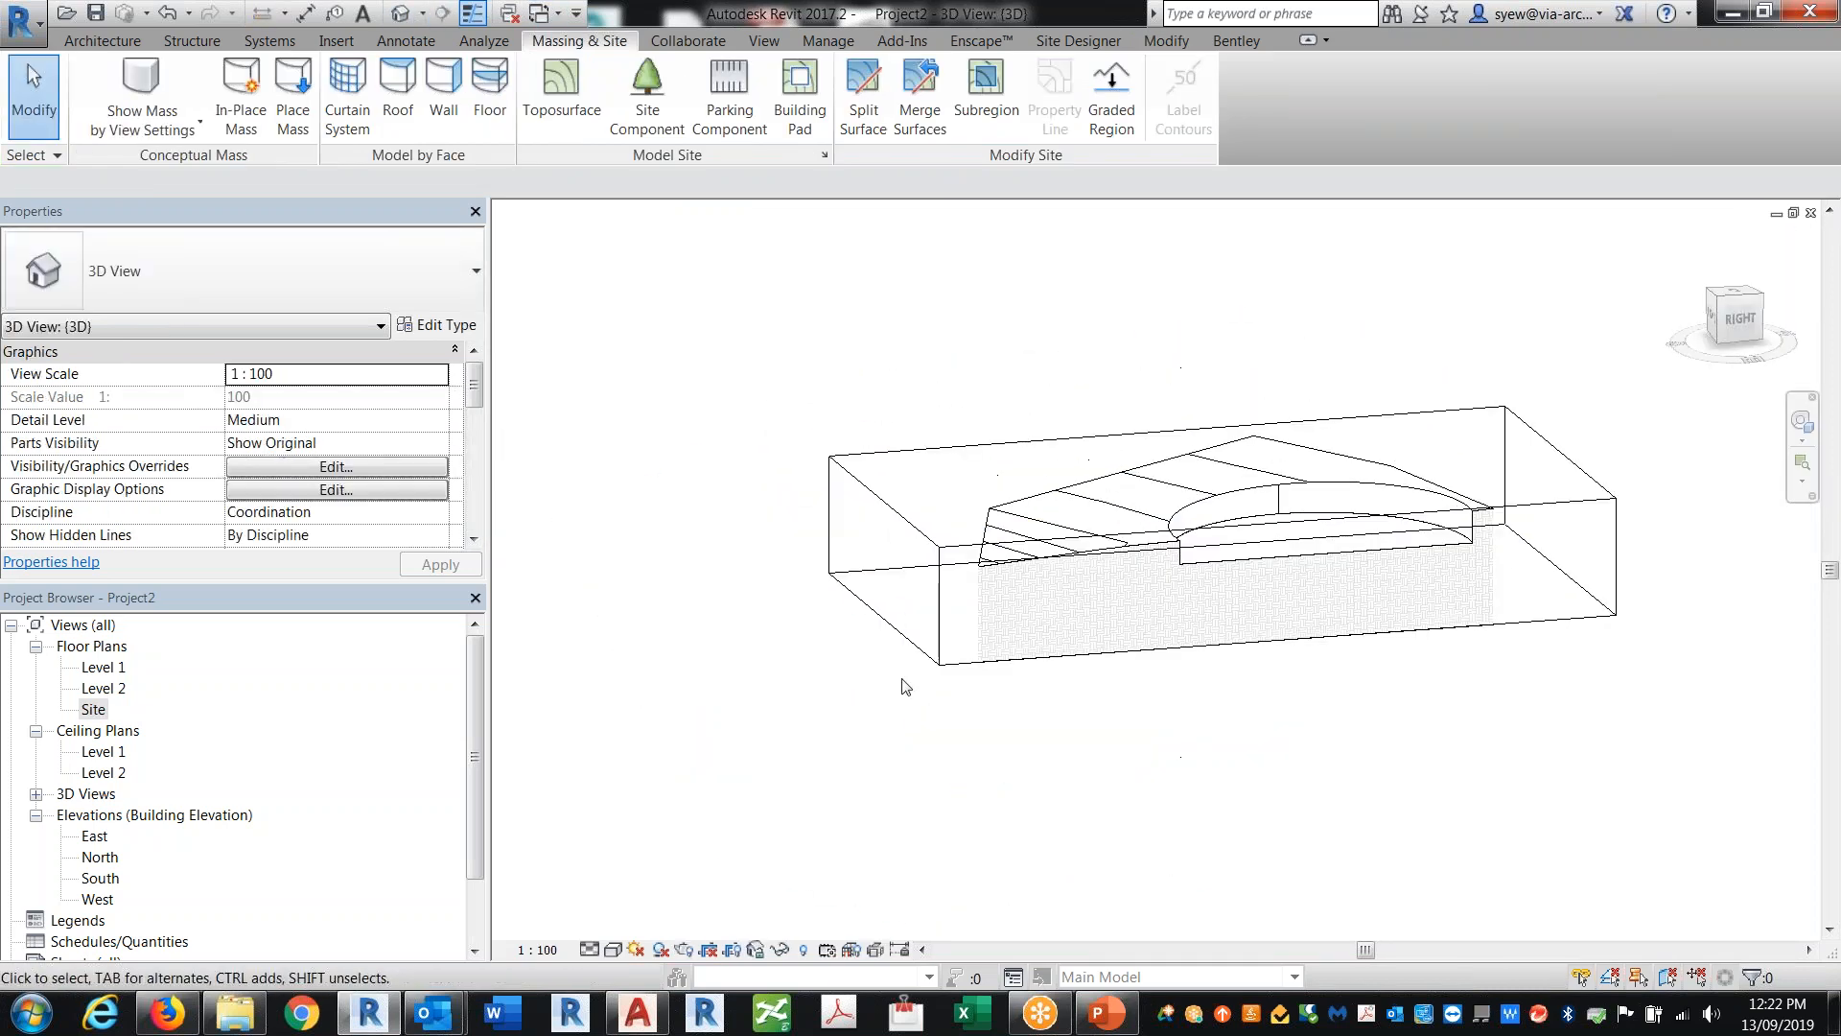
shift+middle_drag(904, 680, 1083, 690)
click(1156, 641)
drag(1390, 579, 1774, 683)
middle_drag(1403, 588, 1022, 565)
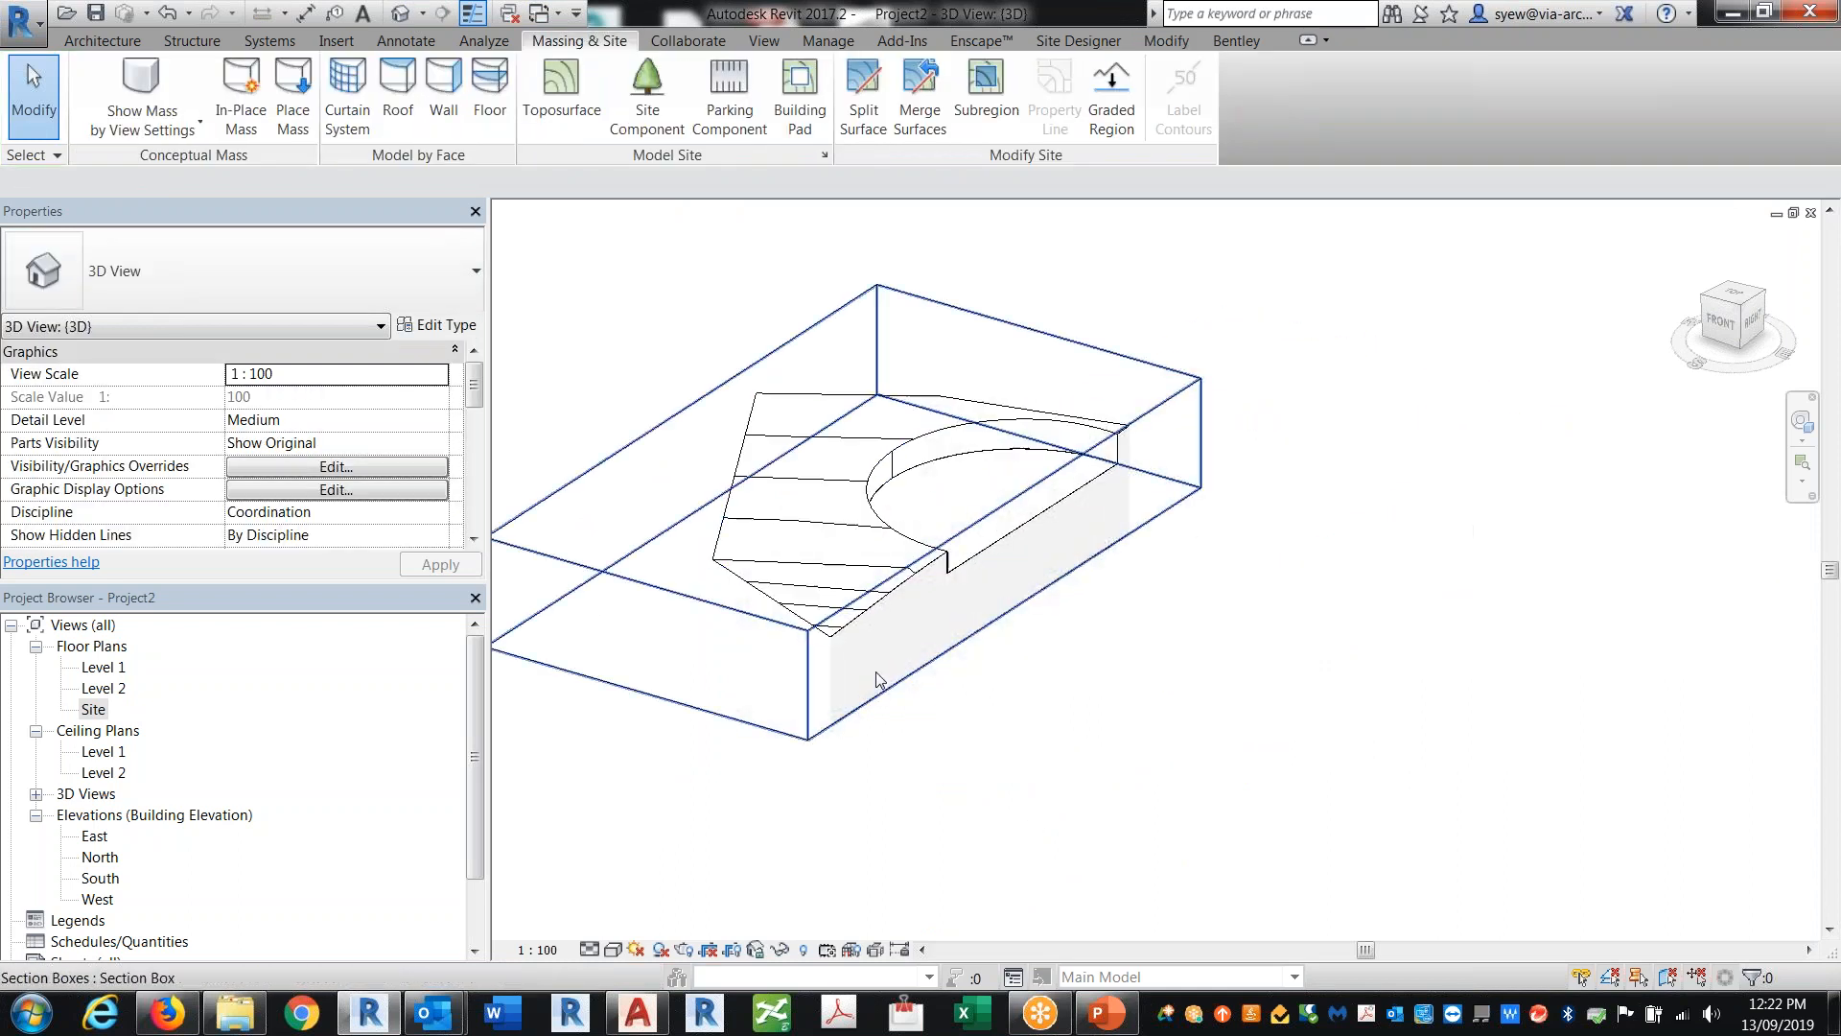
click(1022, 565)
drag(1022, 566, 1784, 786)
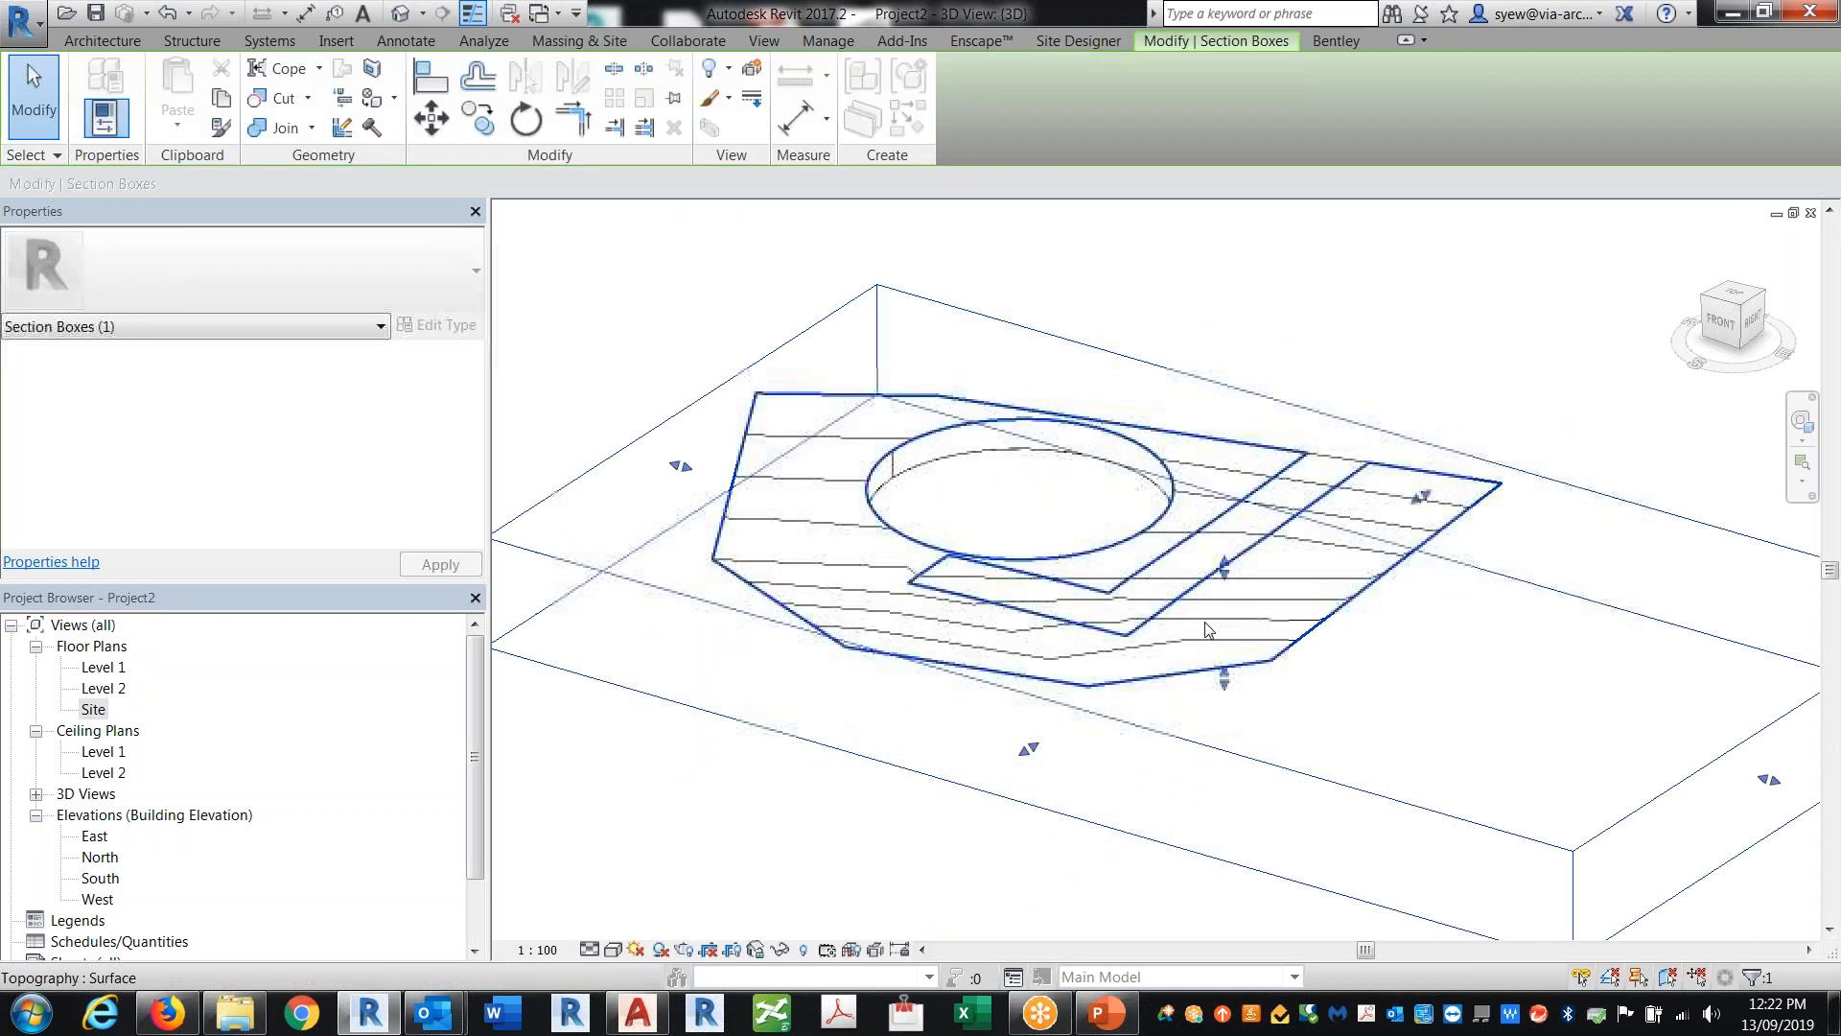
click(614, 950)
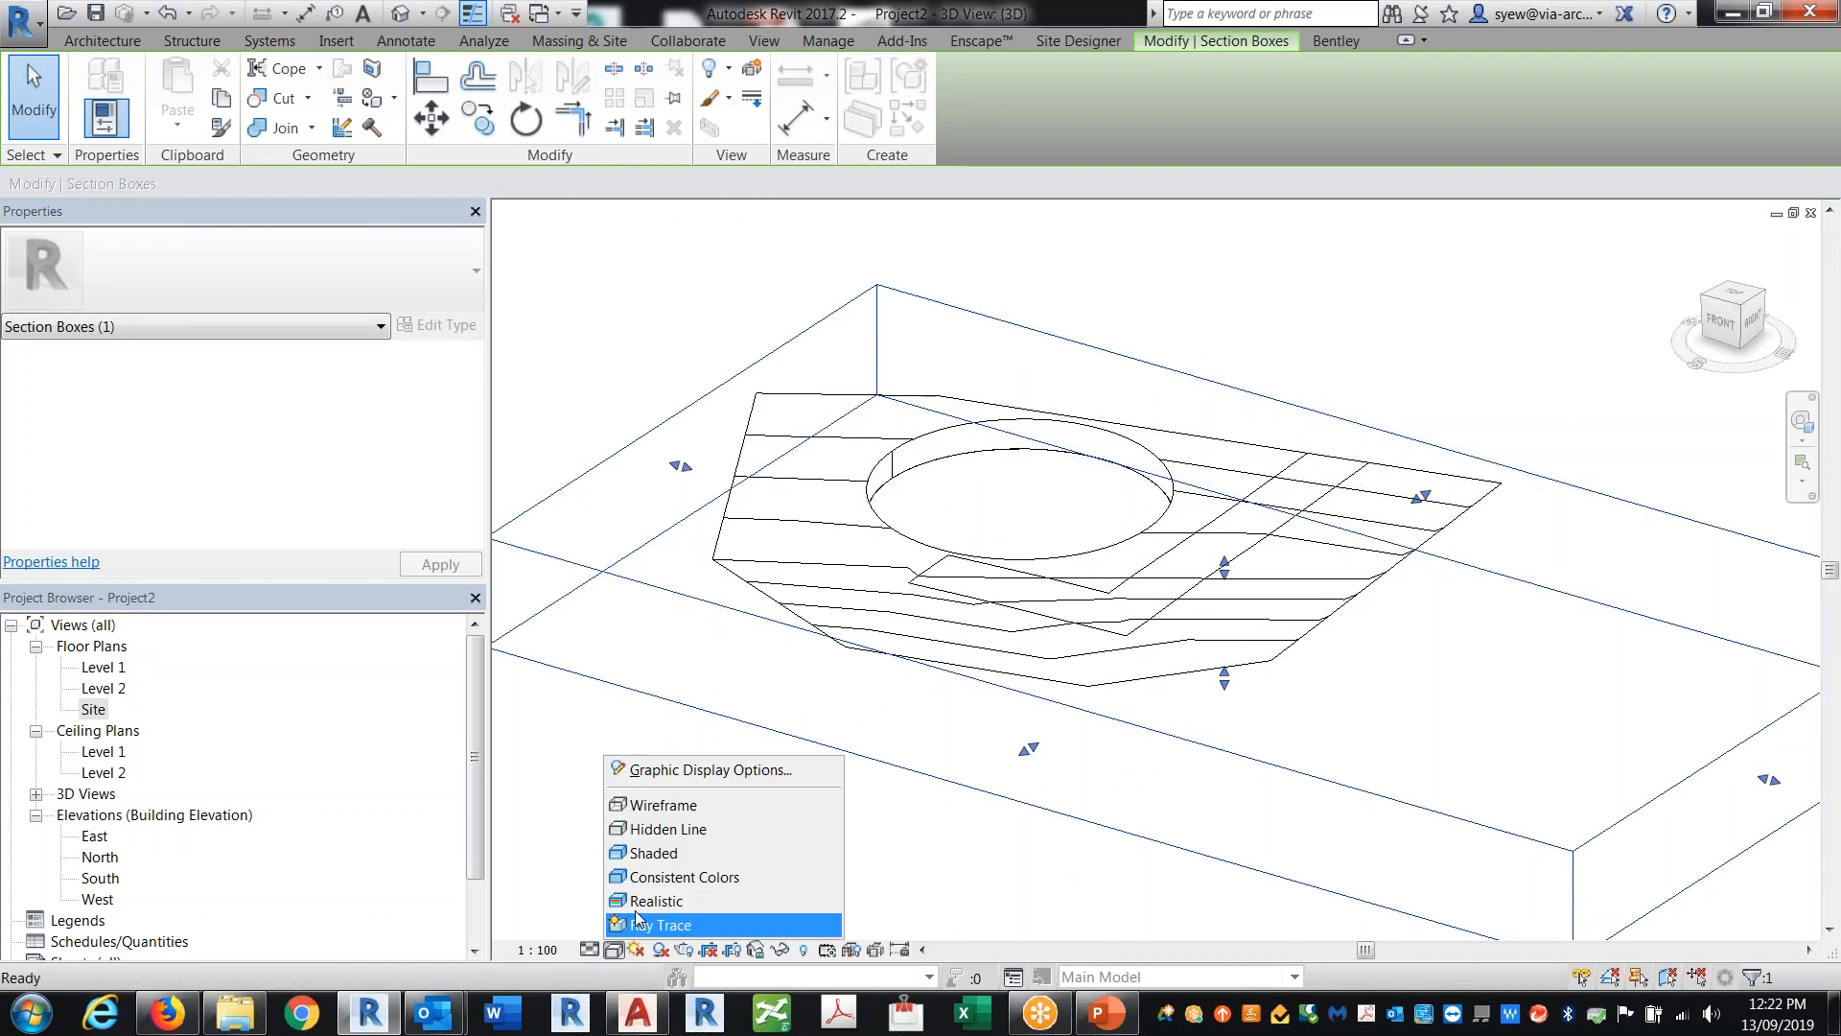
click(642, 901)
click(1480, 711)
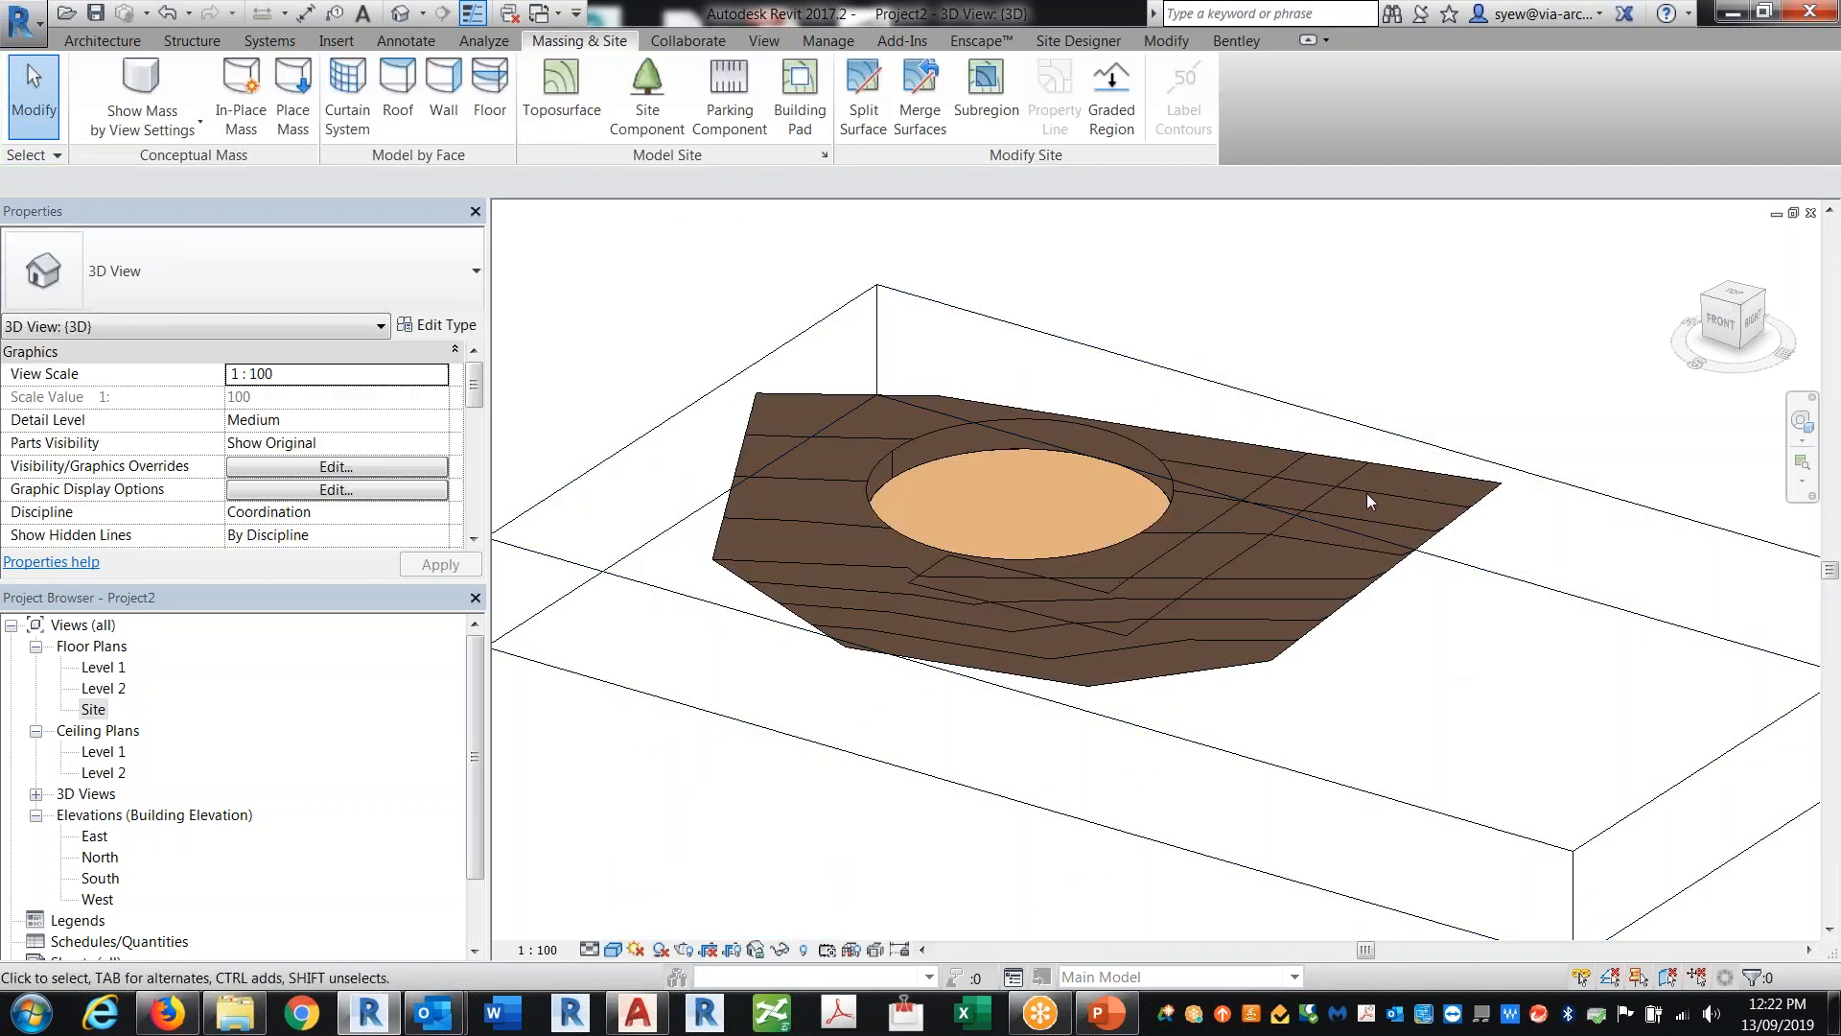
Step: Assign the Default Roof material to the L-shaped subregion
click(1156, 534)
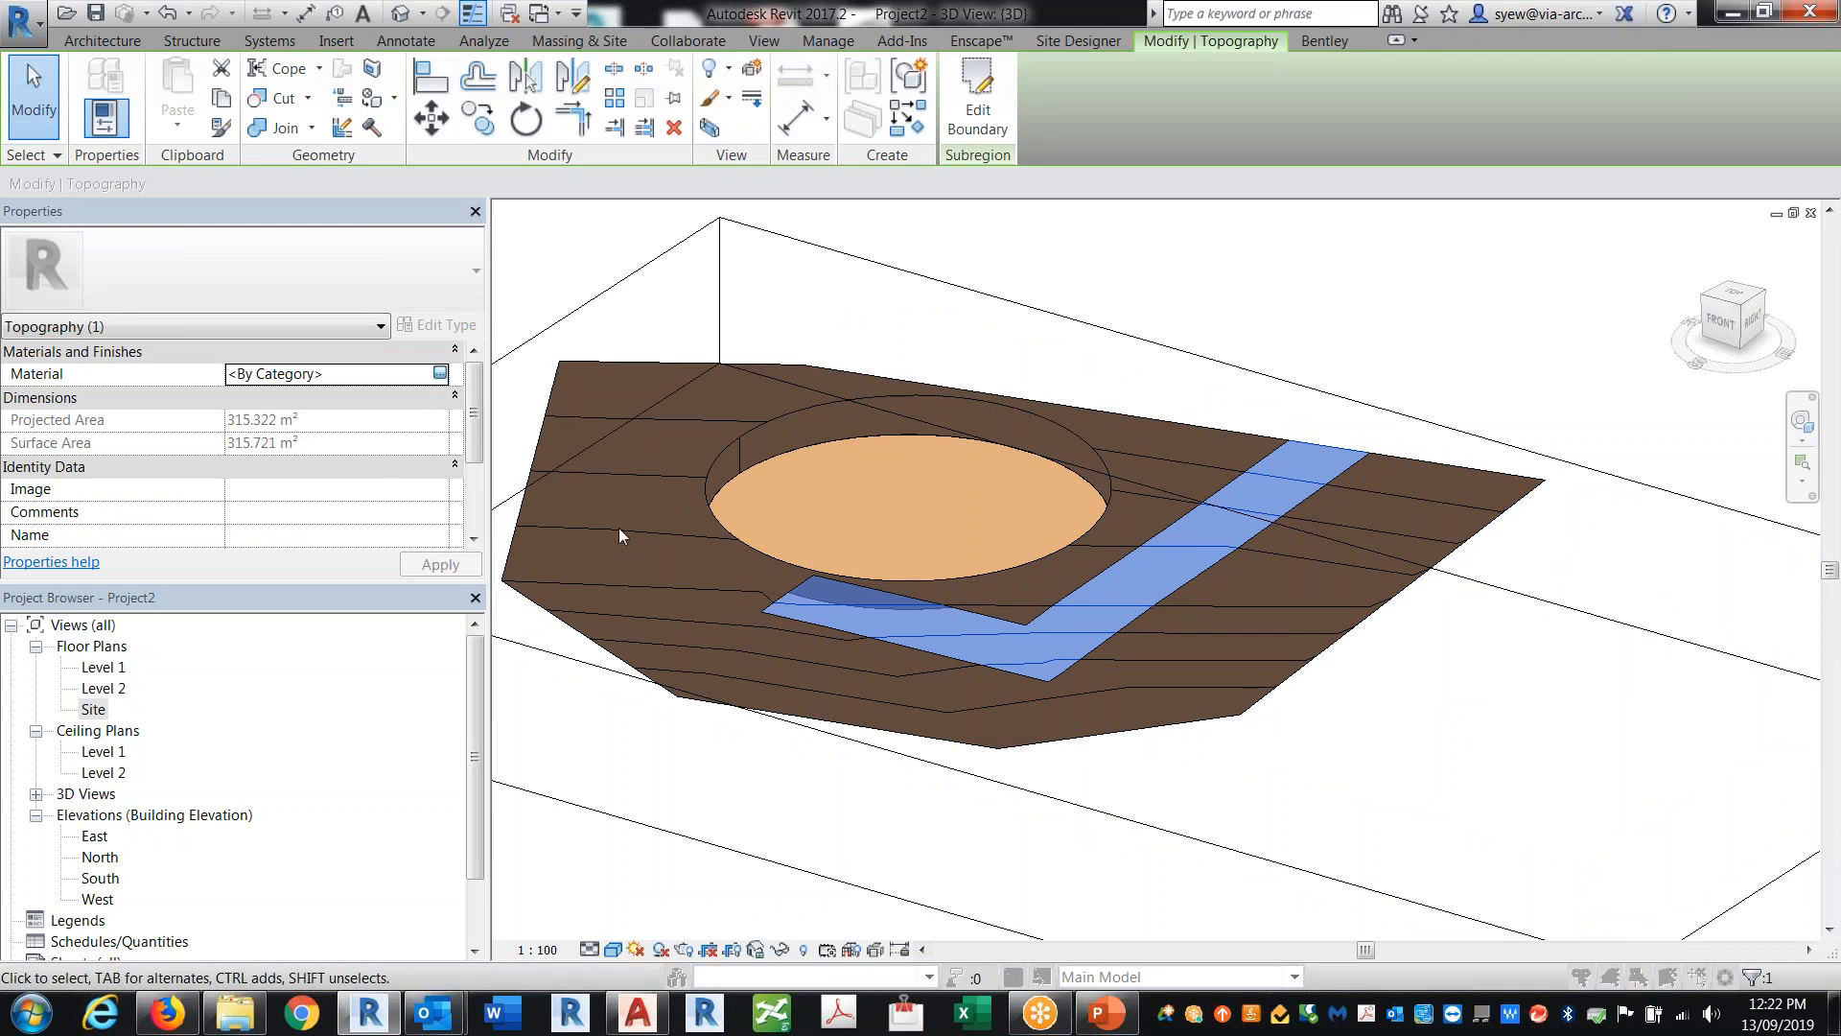
click(440, 373)
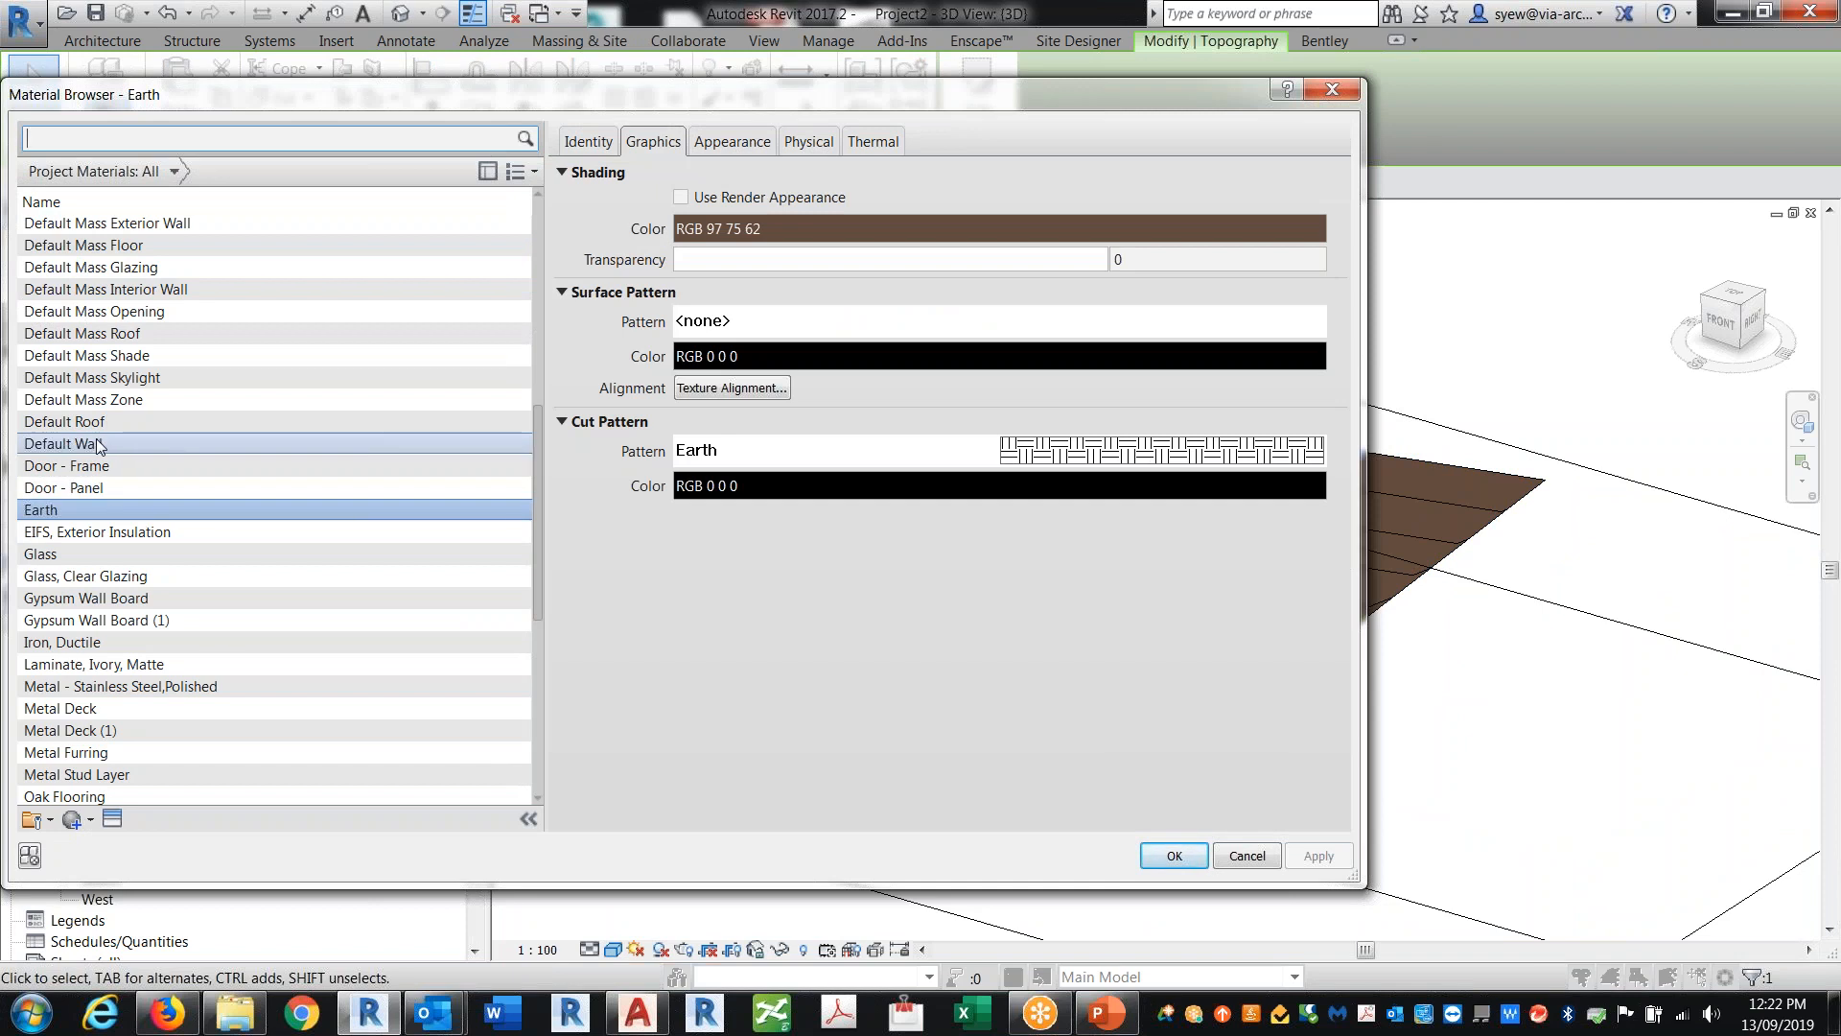
click(152, 424)
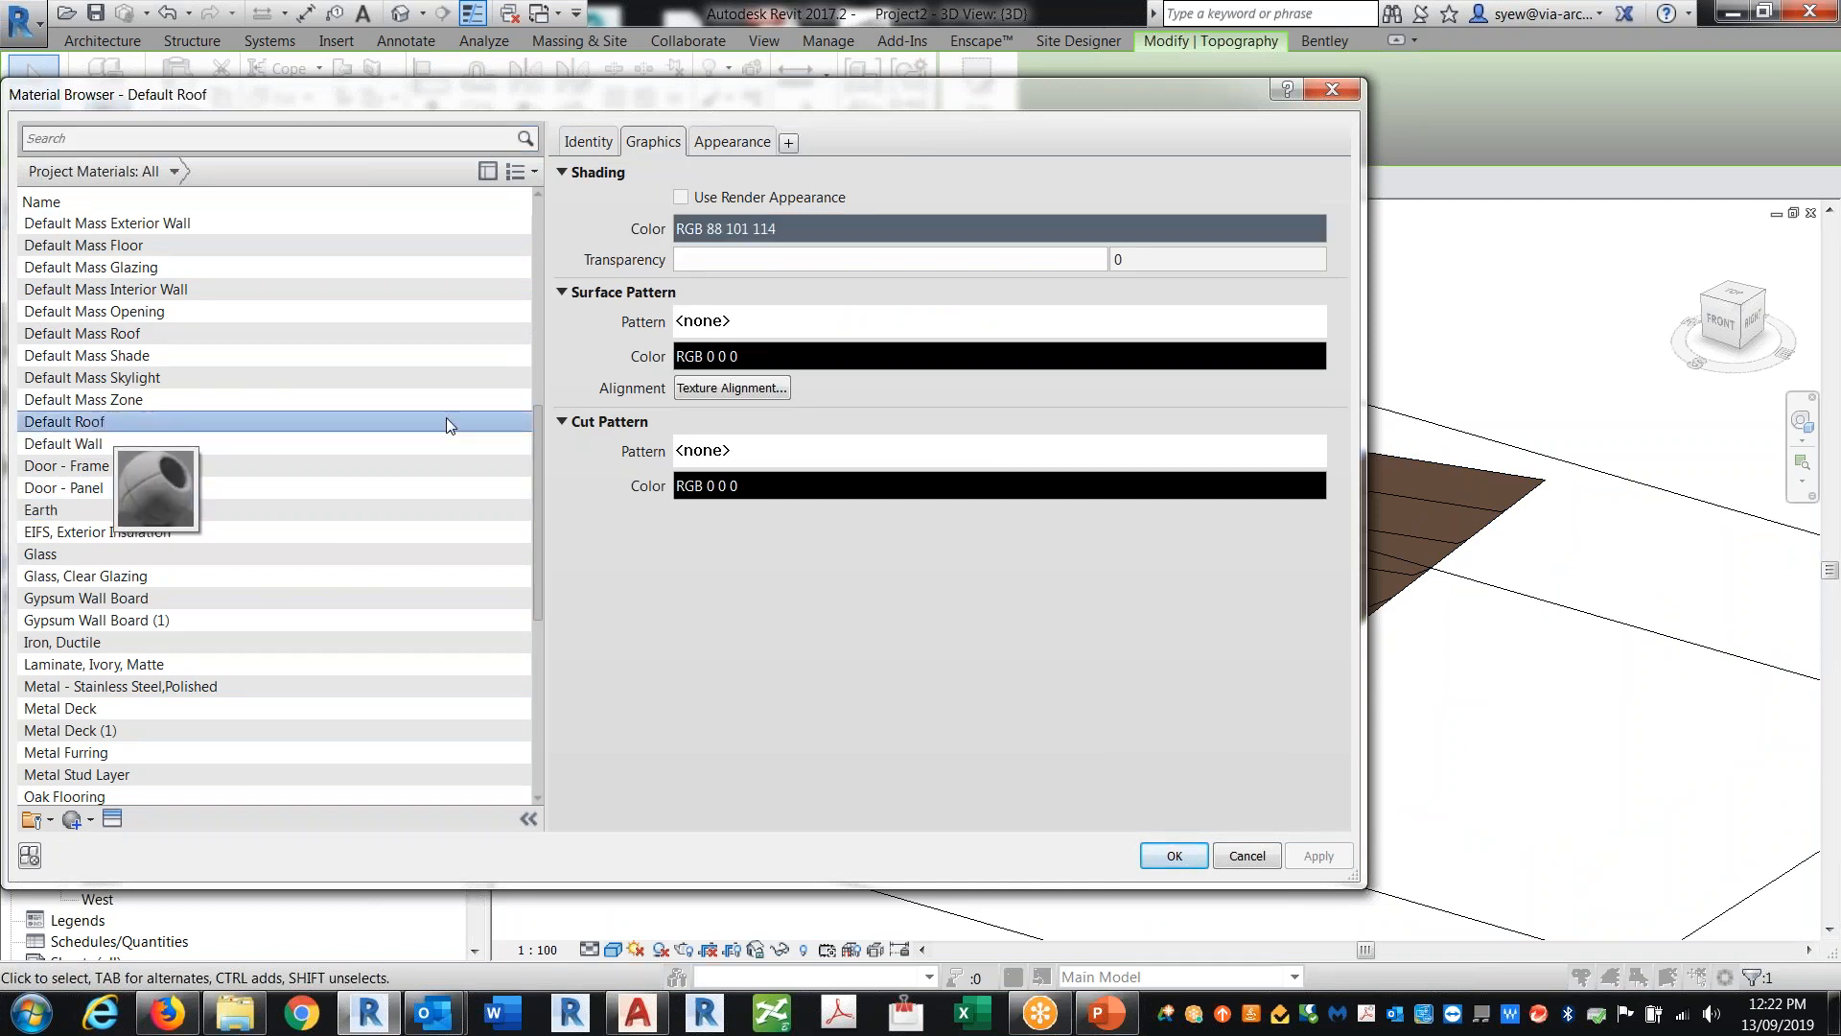
click(1172, 857)
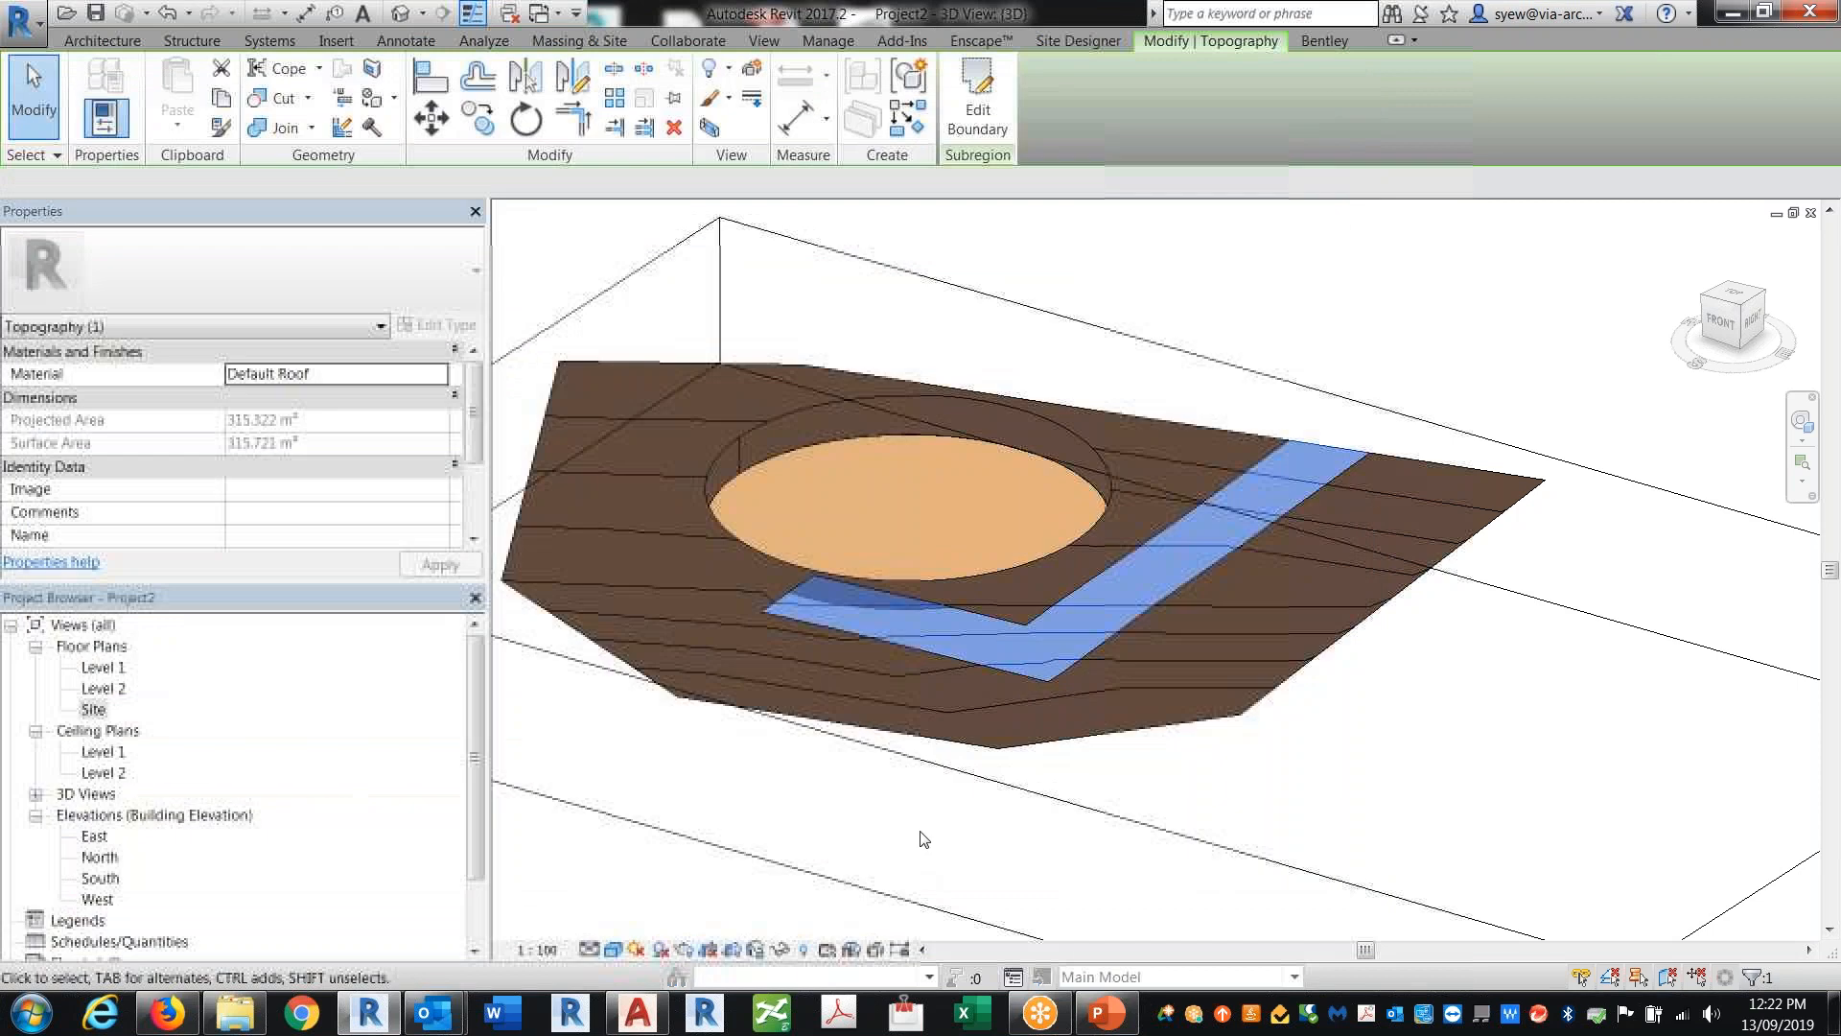
click(1093, 858)
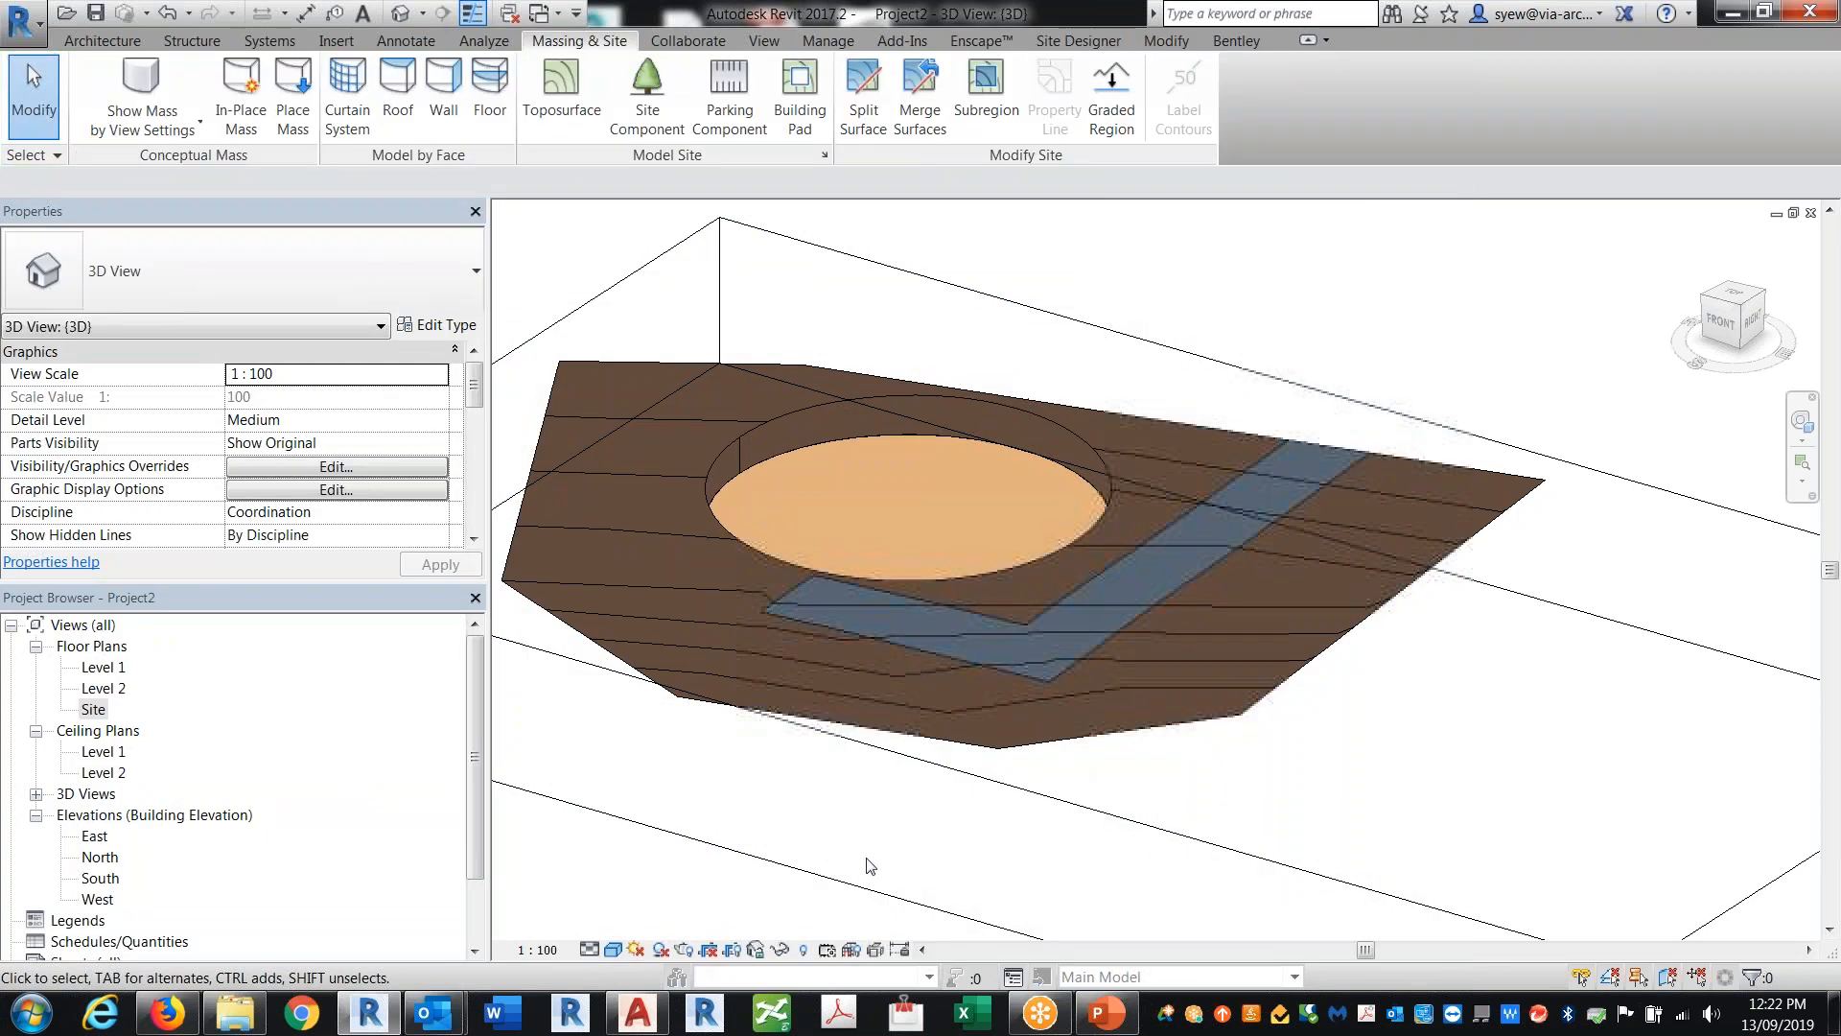
Step: Try to give the Default Roof material a Crosshatch 1.5mm surface pattern, cancelling at the warning
shift+middle_drag(1199, 700, 1360, 561)
click(1356, 554)
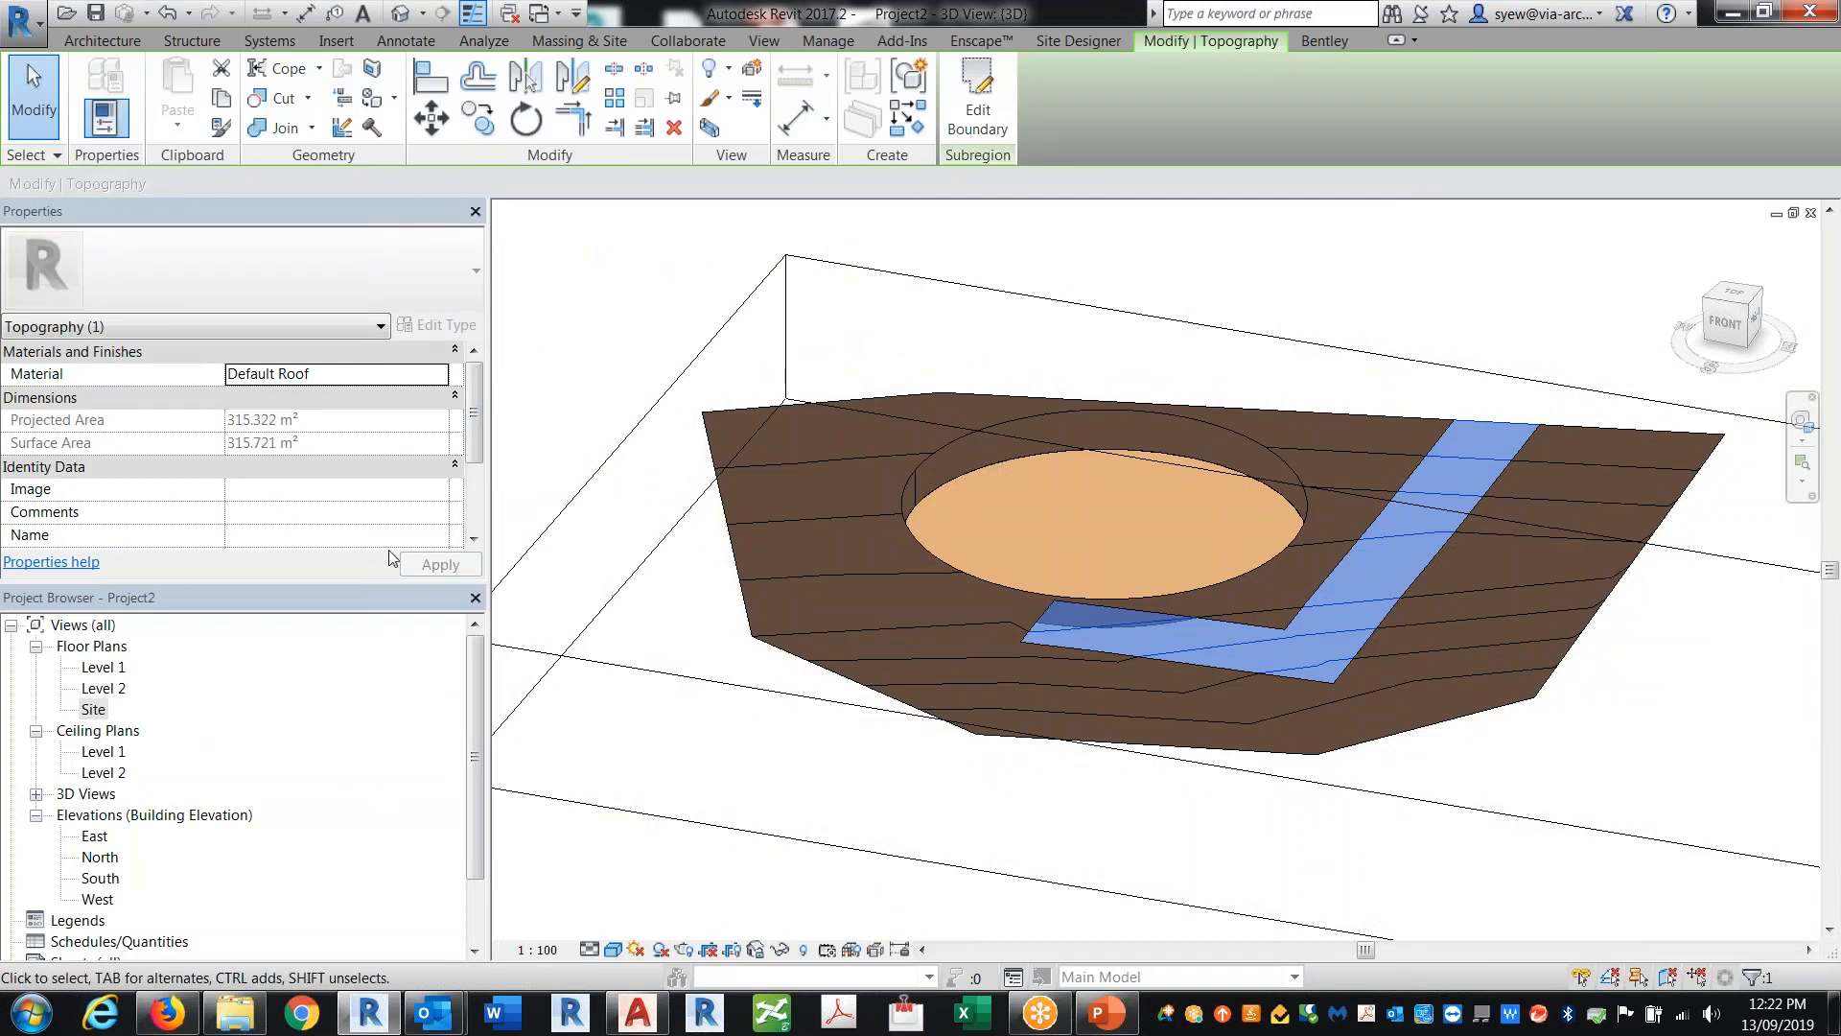
click(440, 373)
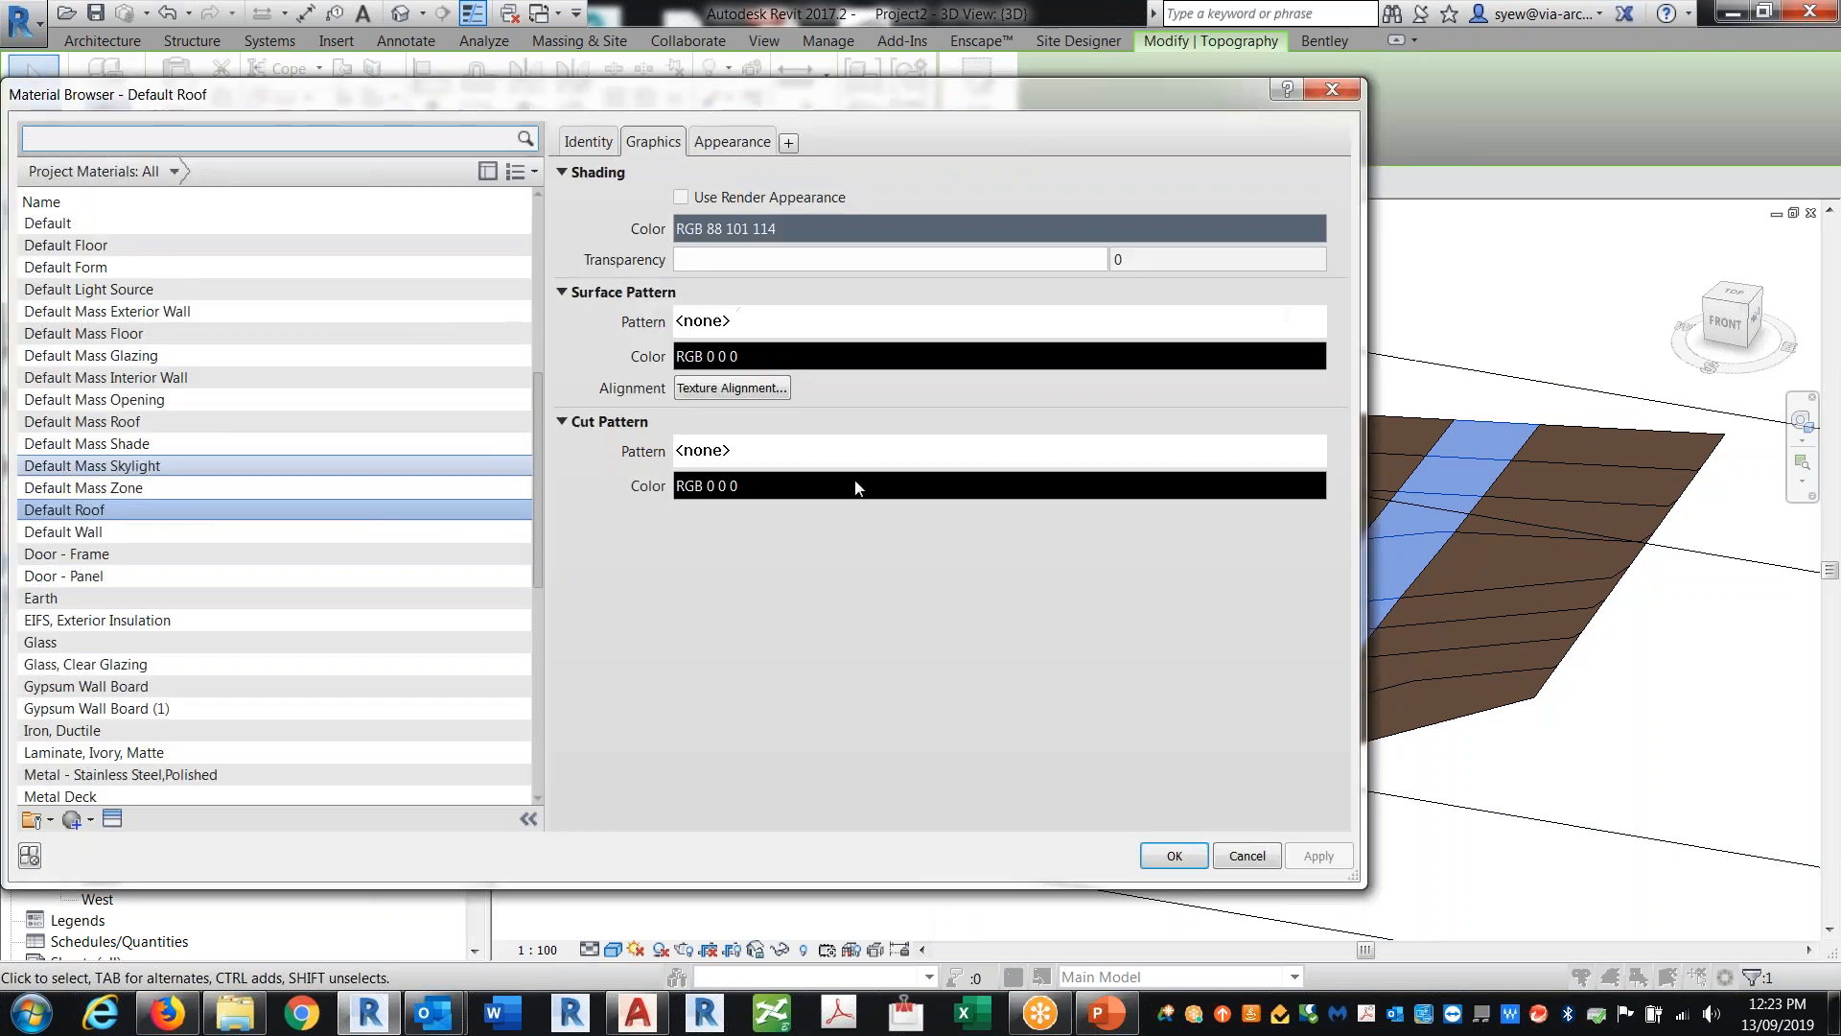
click(750, 325)
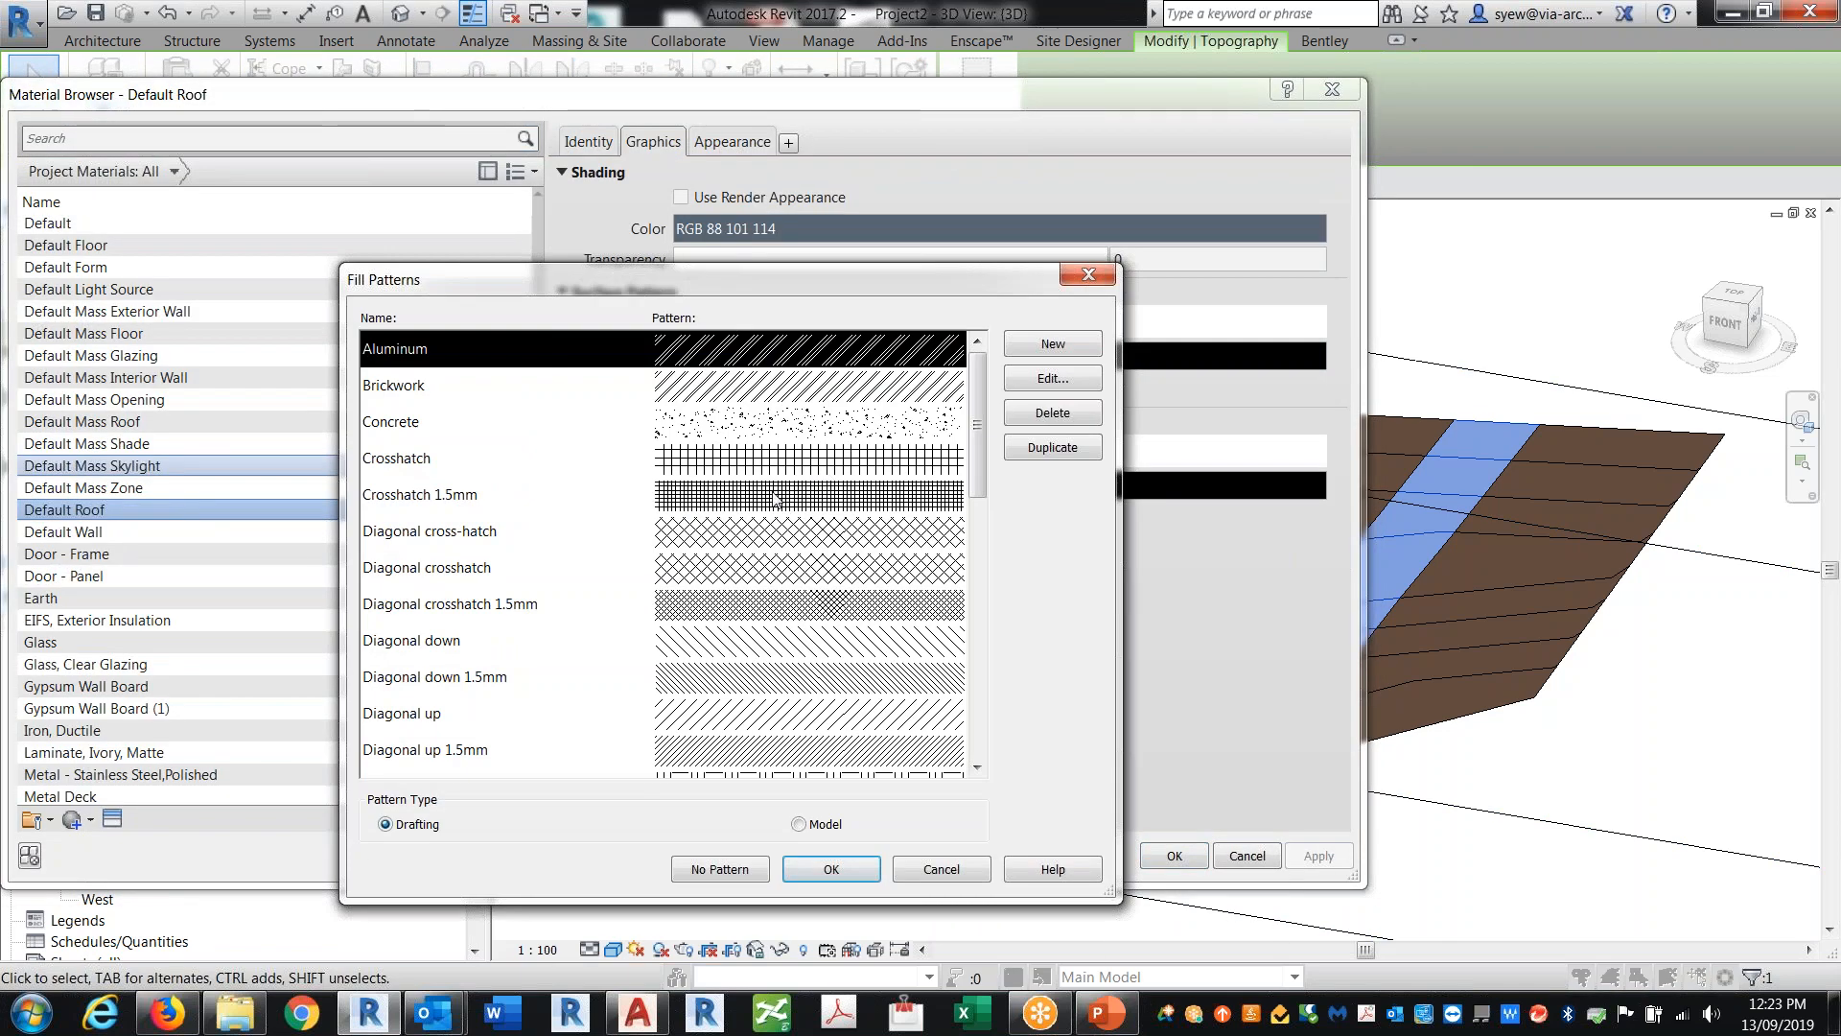
click(780, 495)
click(830, 866)
click(1189, 857)
drag(520, 442, 783, 442)
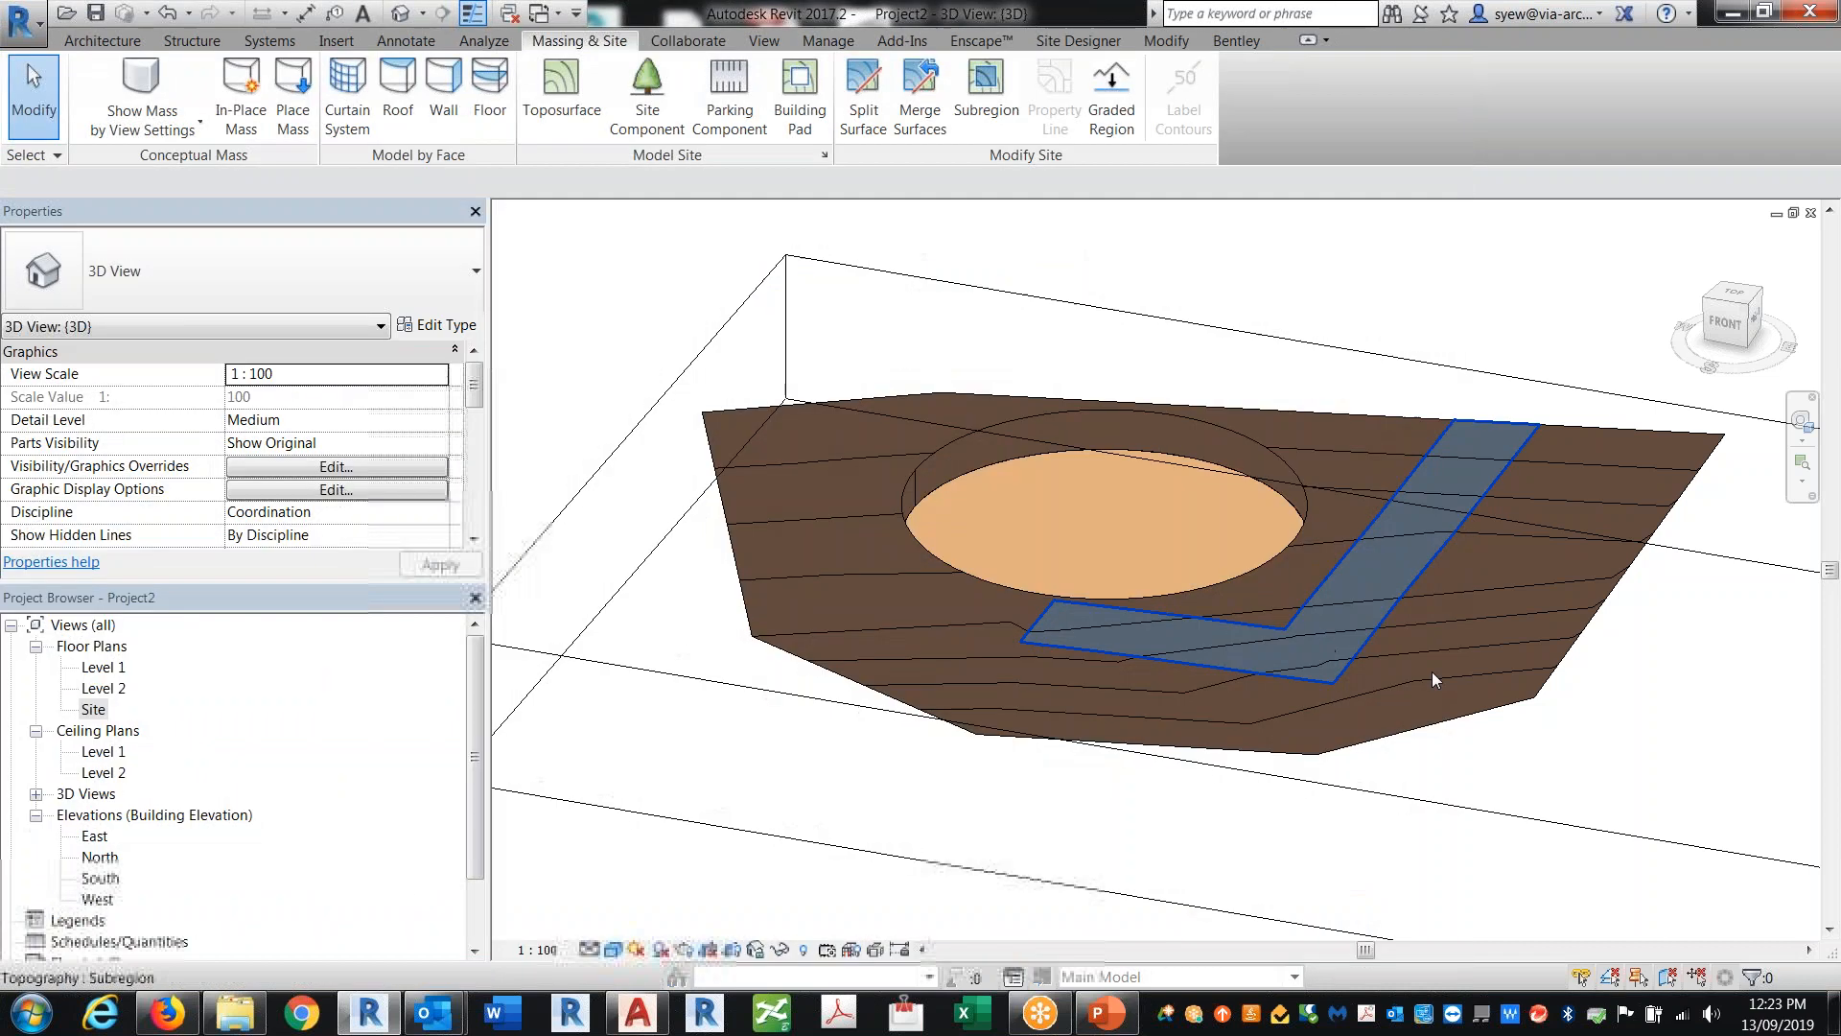
shift+middle_drag(863, 796, 913, 803)
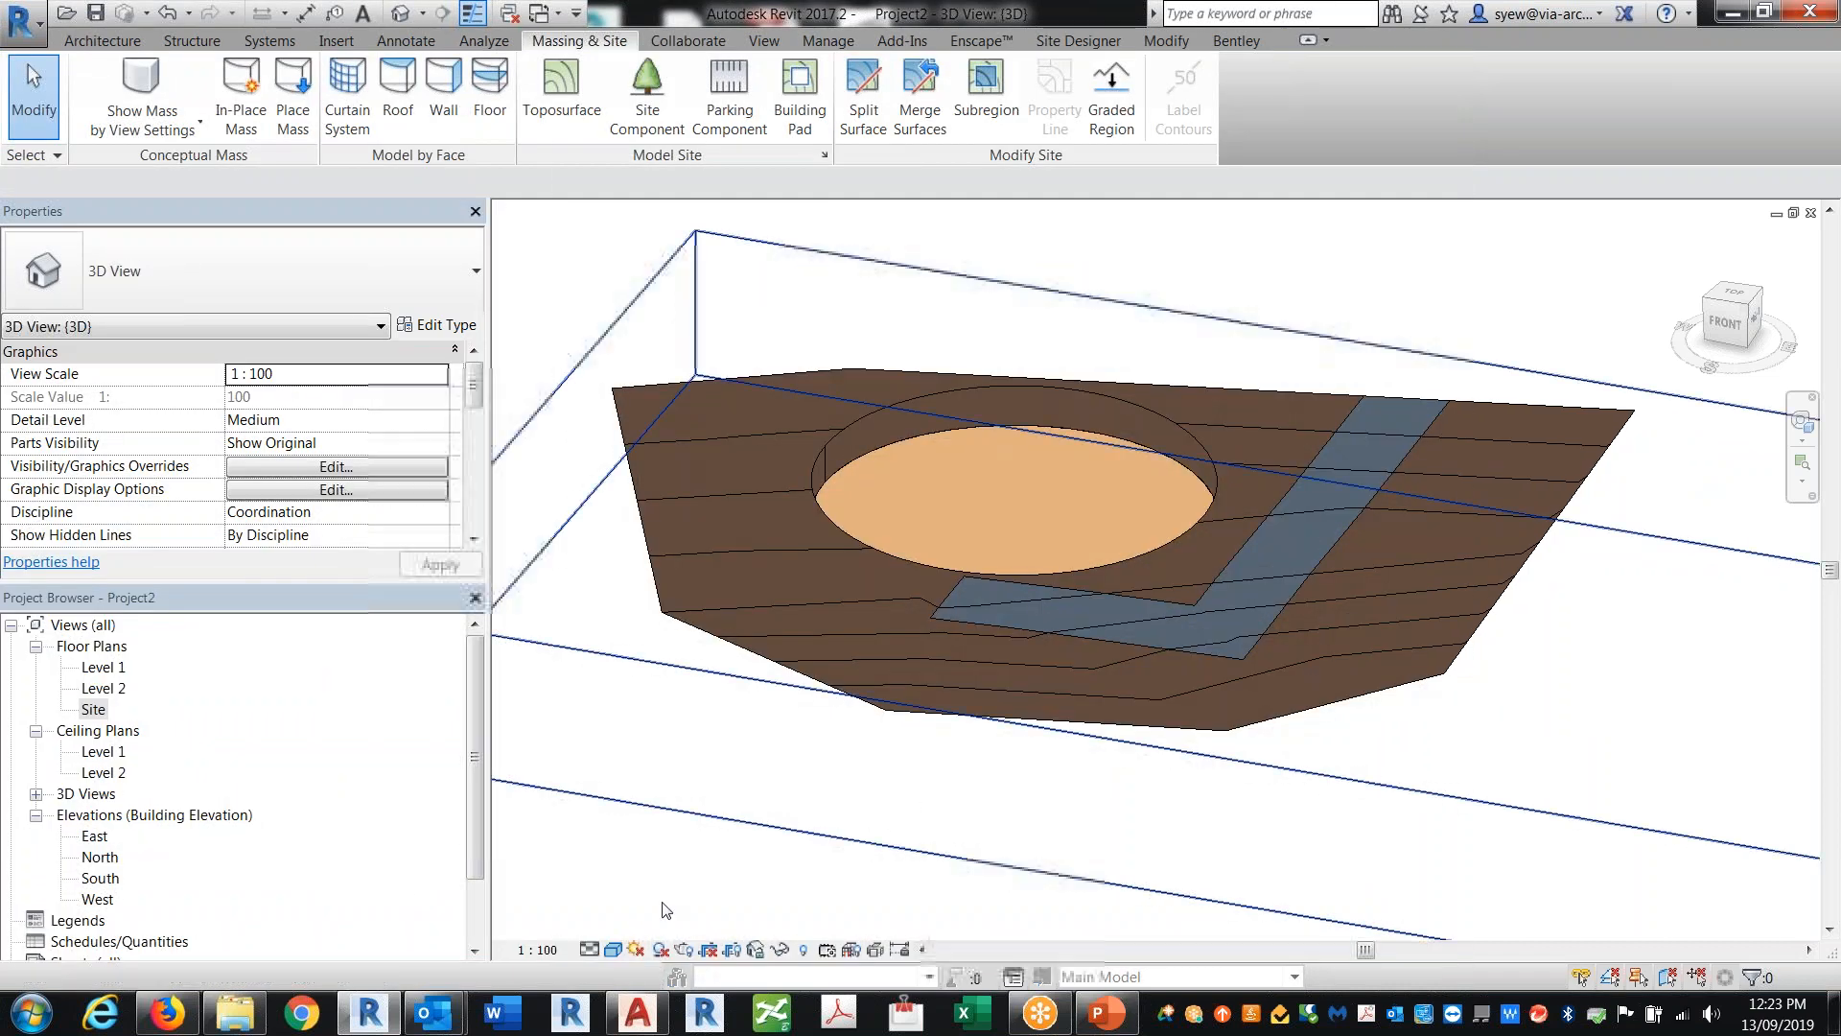
Step: Reapply the Realistic visual style and replace the Default Roof material's appearance with Small Rectangular Stones - Gray
click(614, 950)
click(654, 896)
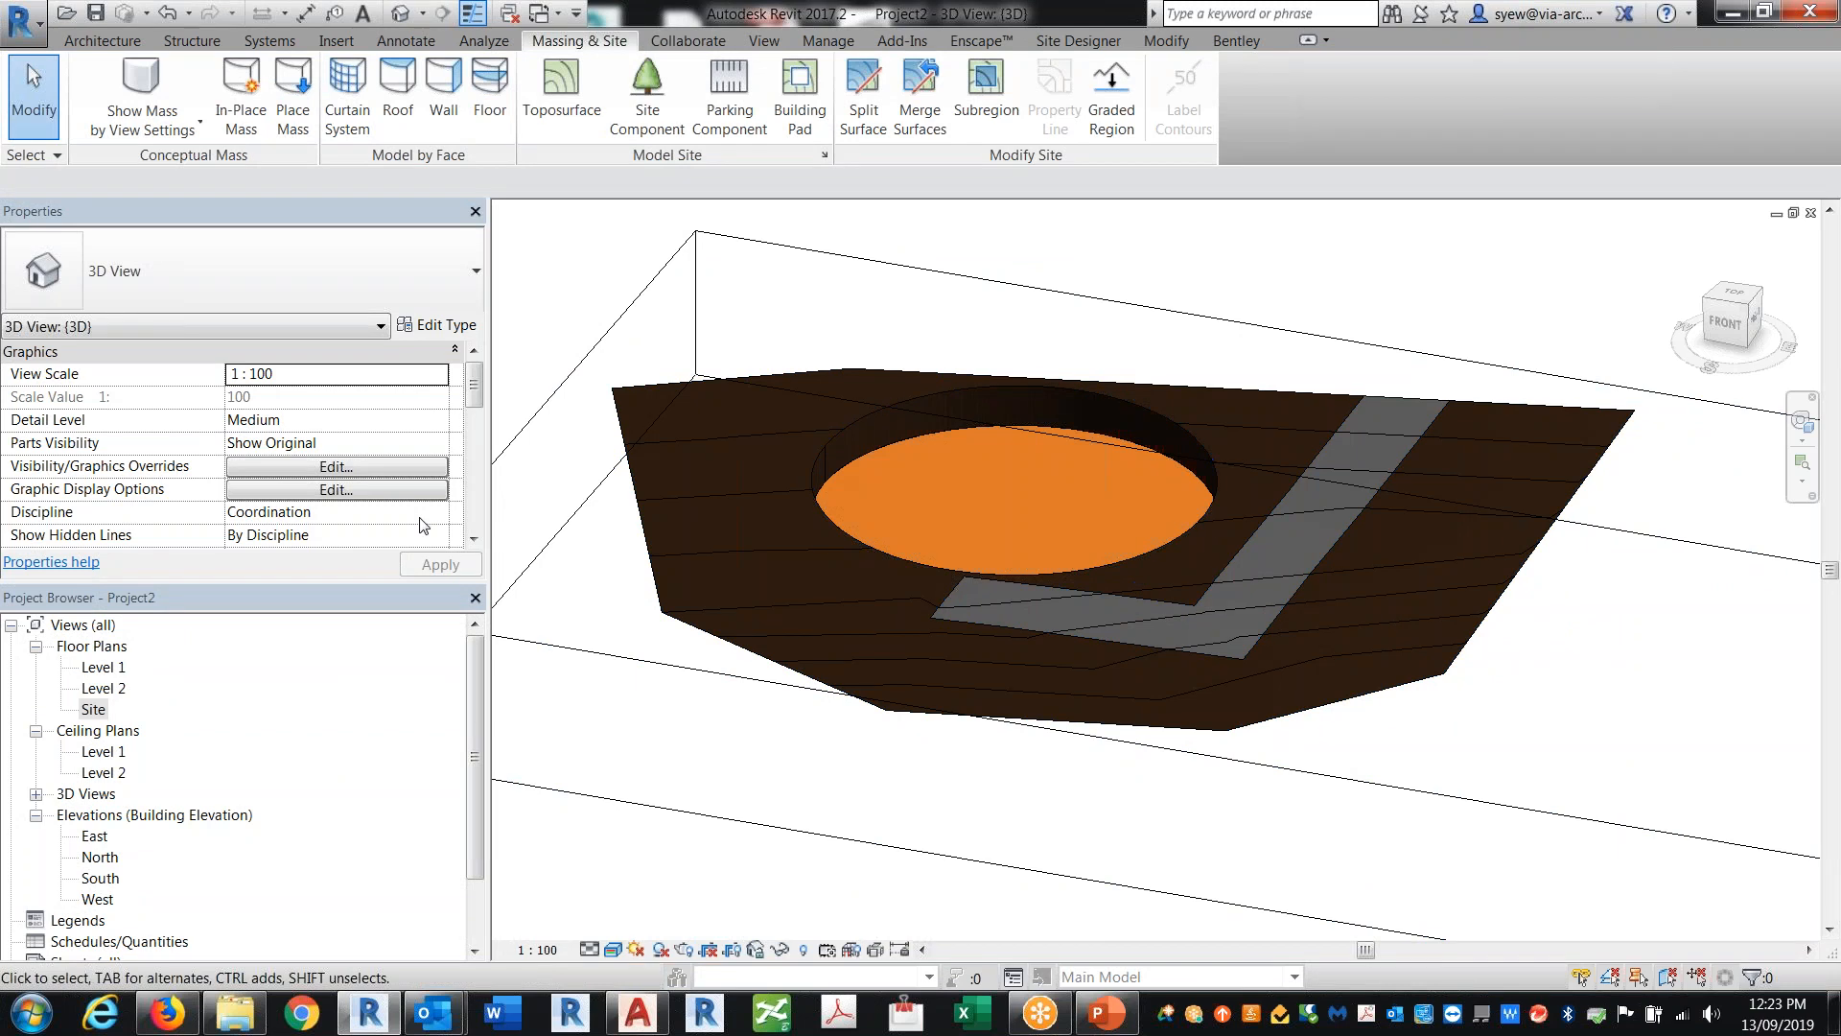
click(1406, 412)
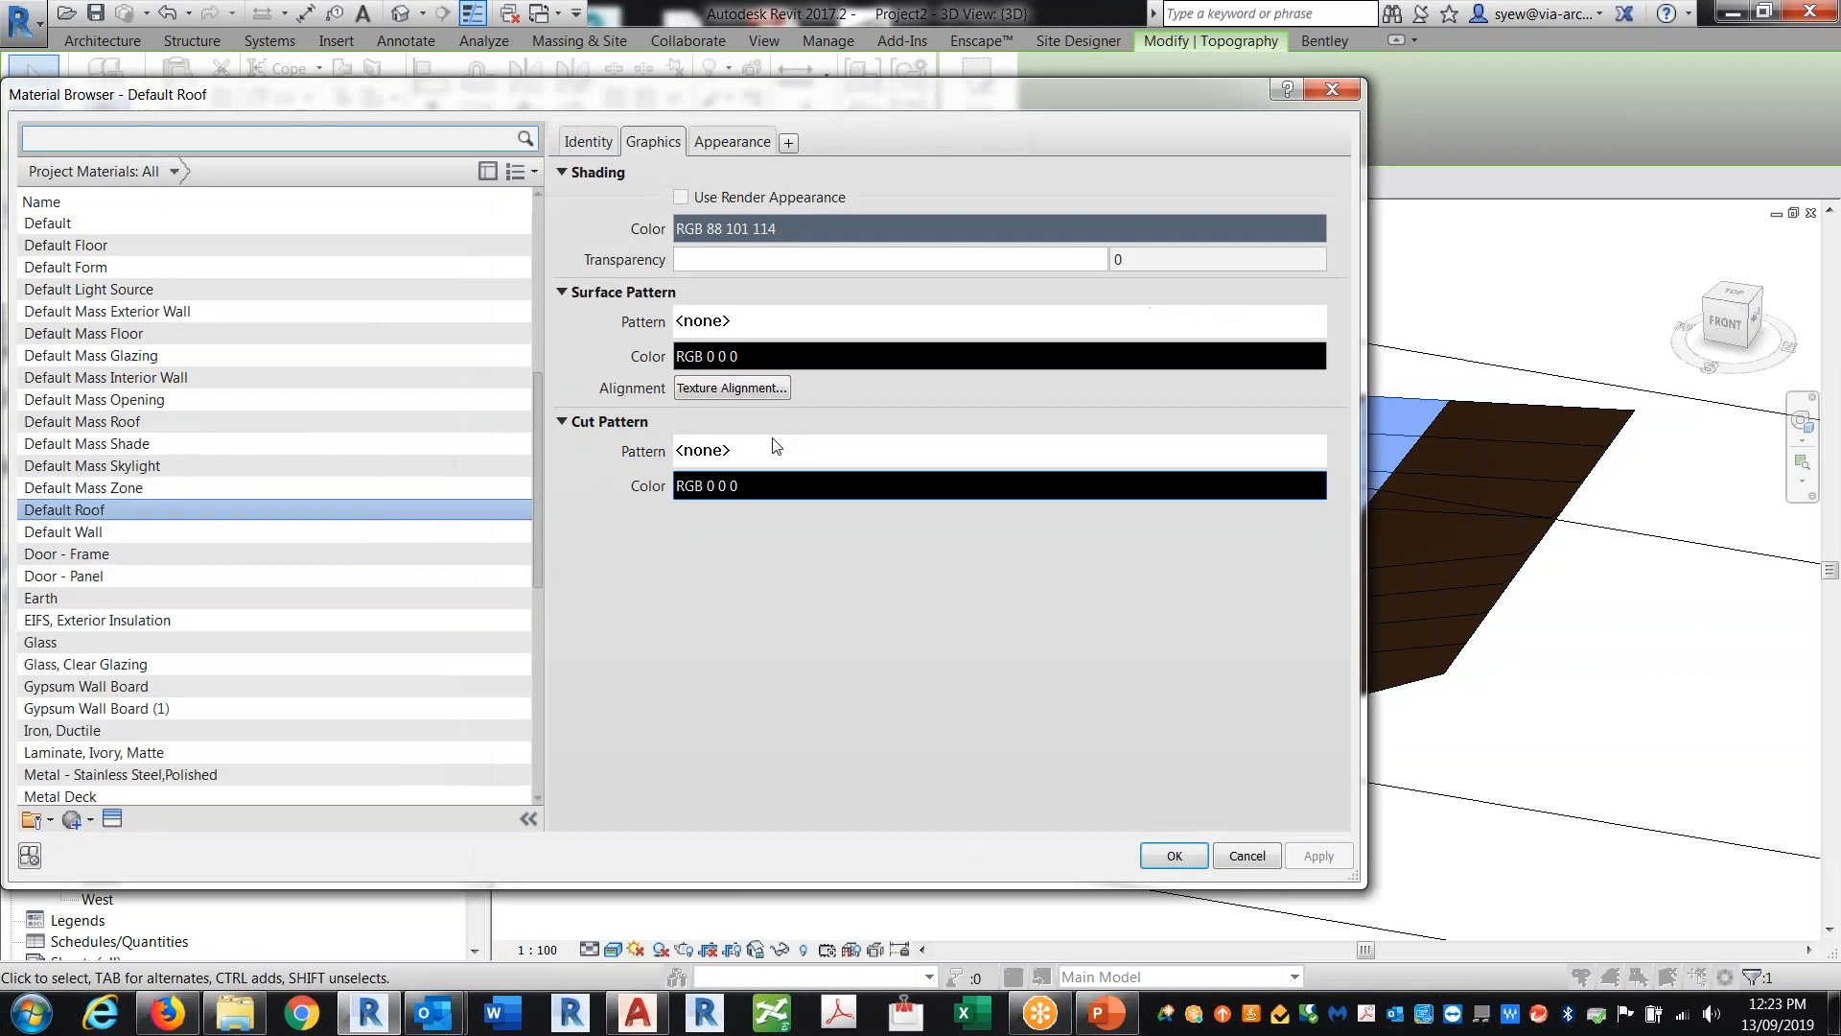
click(718, 146)
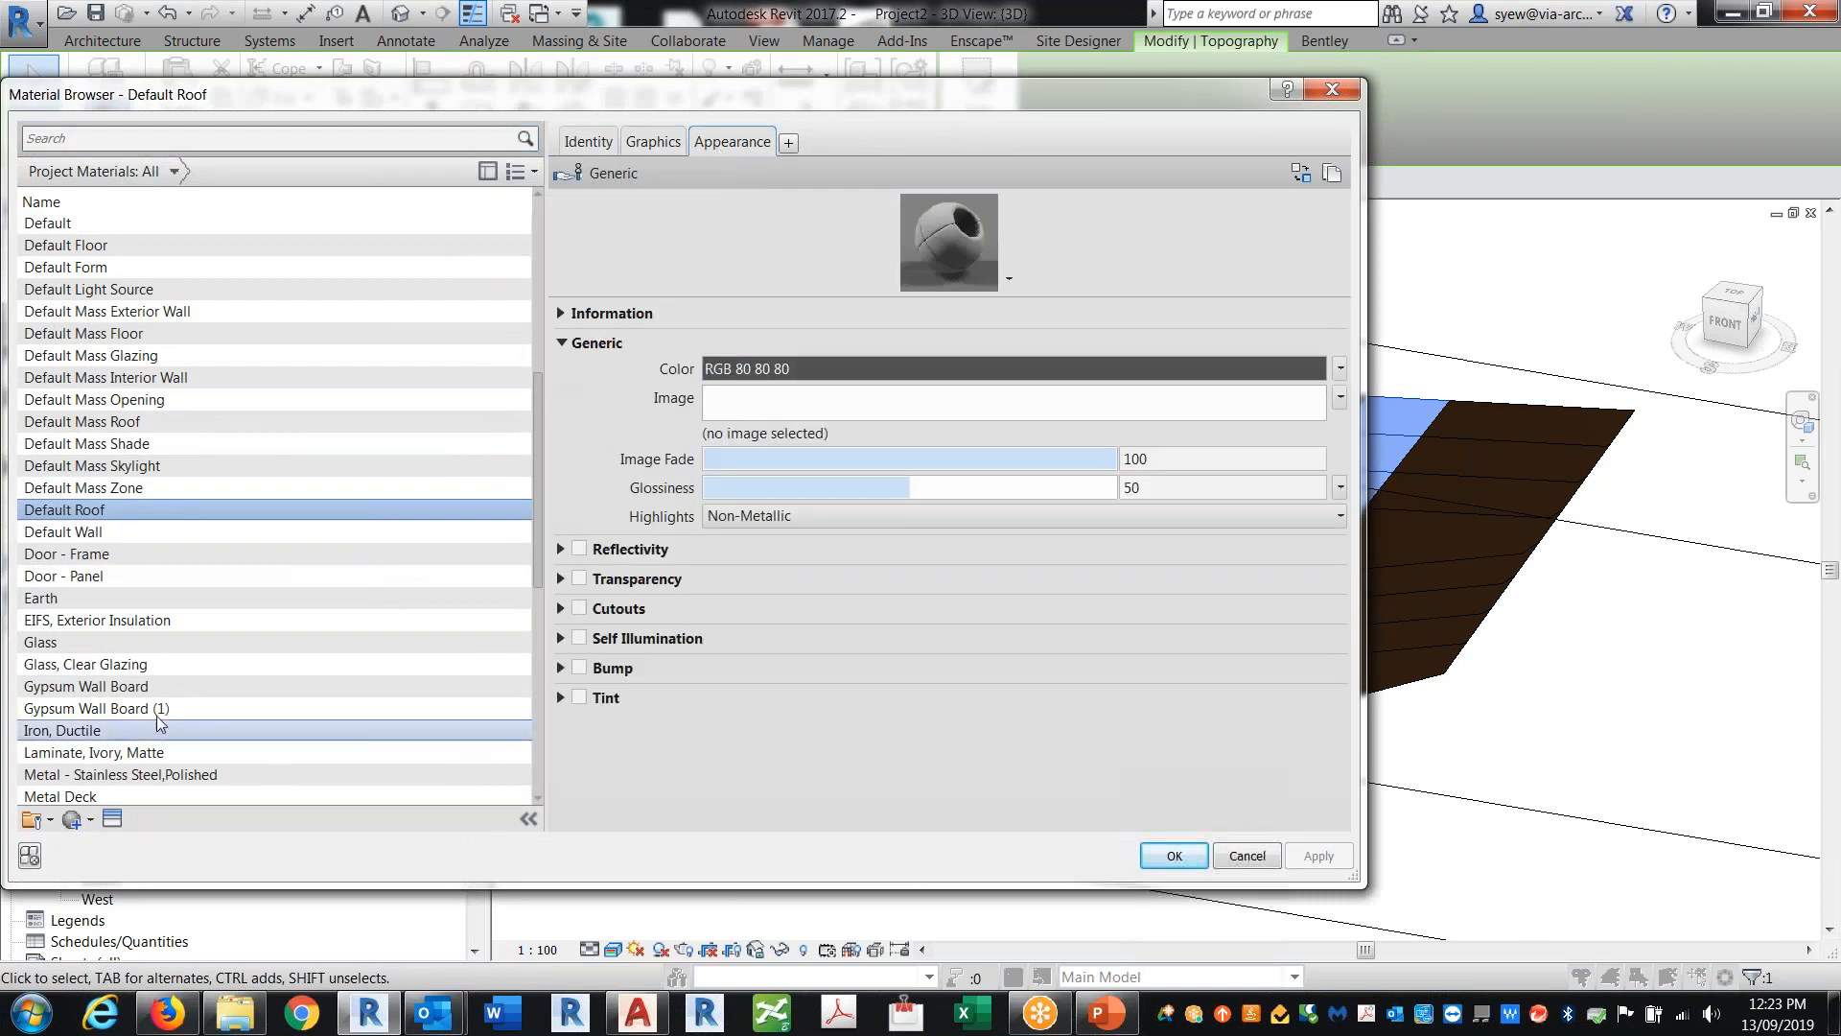
click(112, 818)
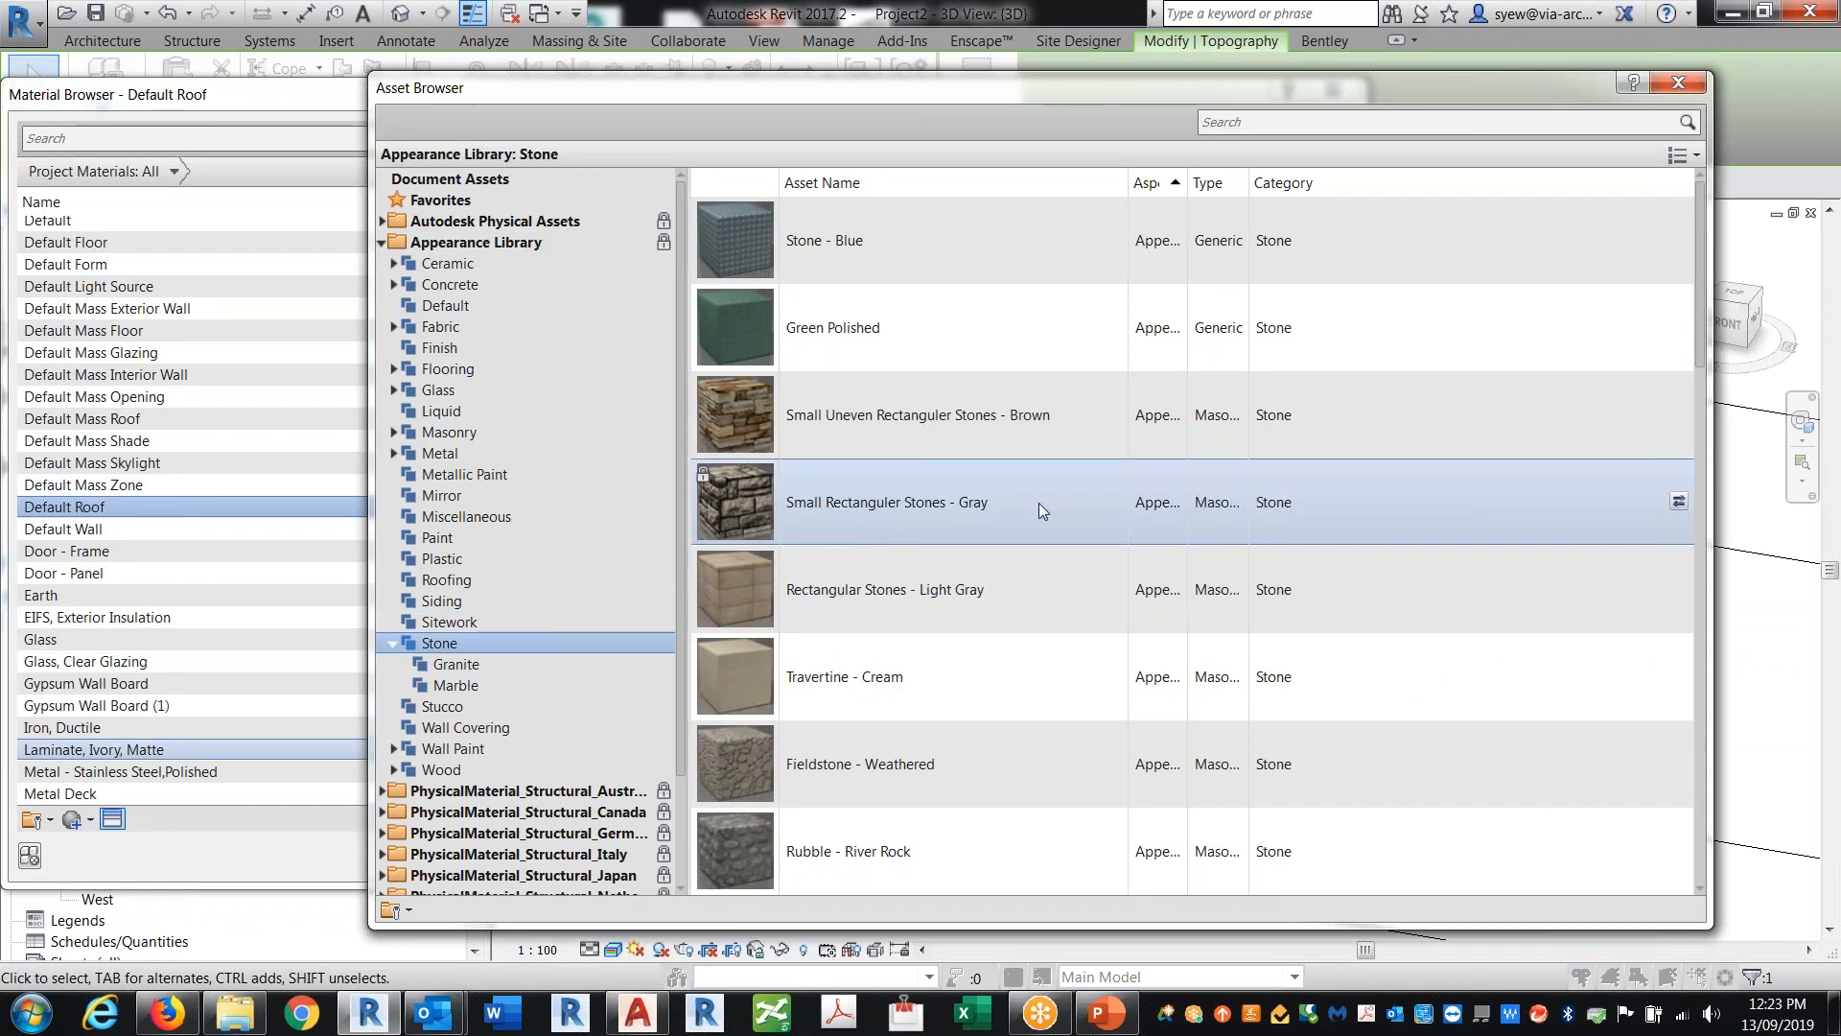
click(1678, 502)
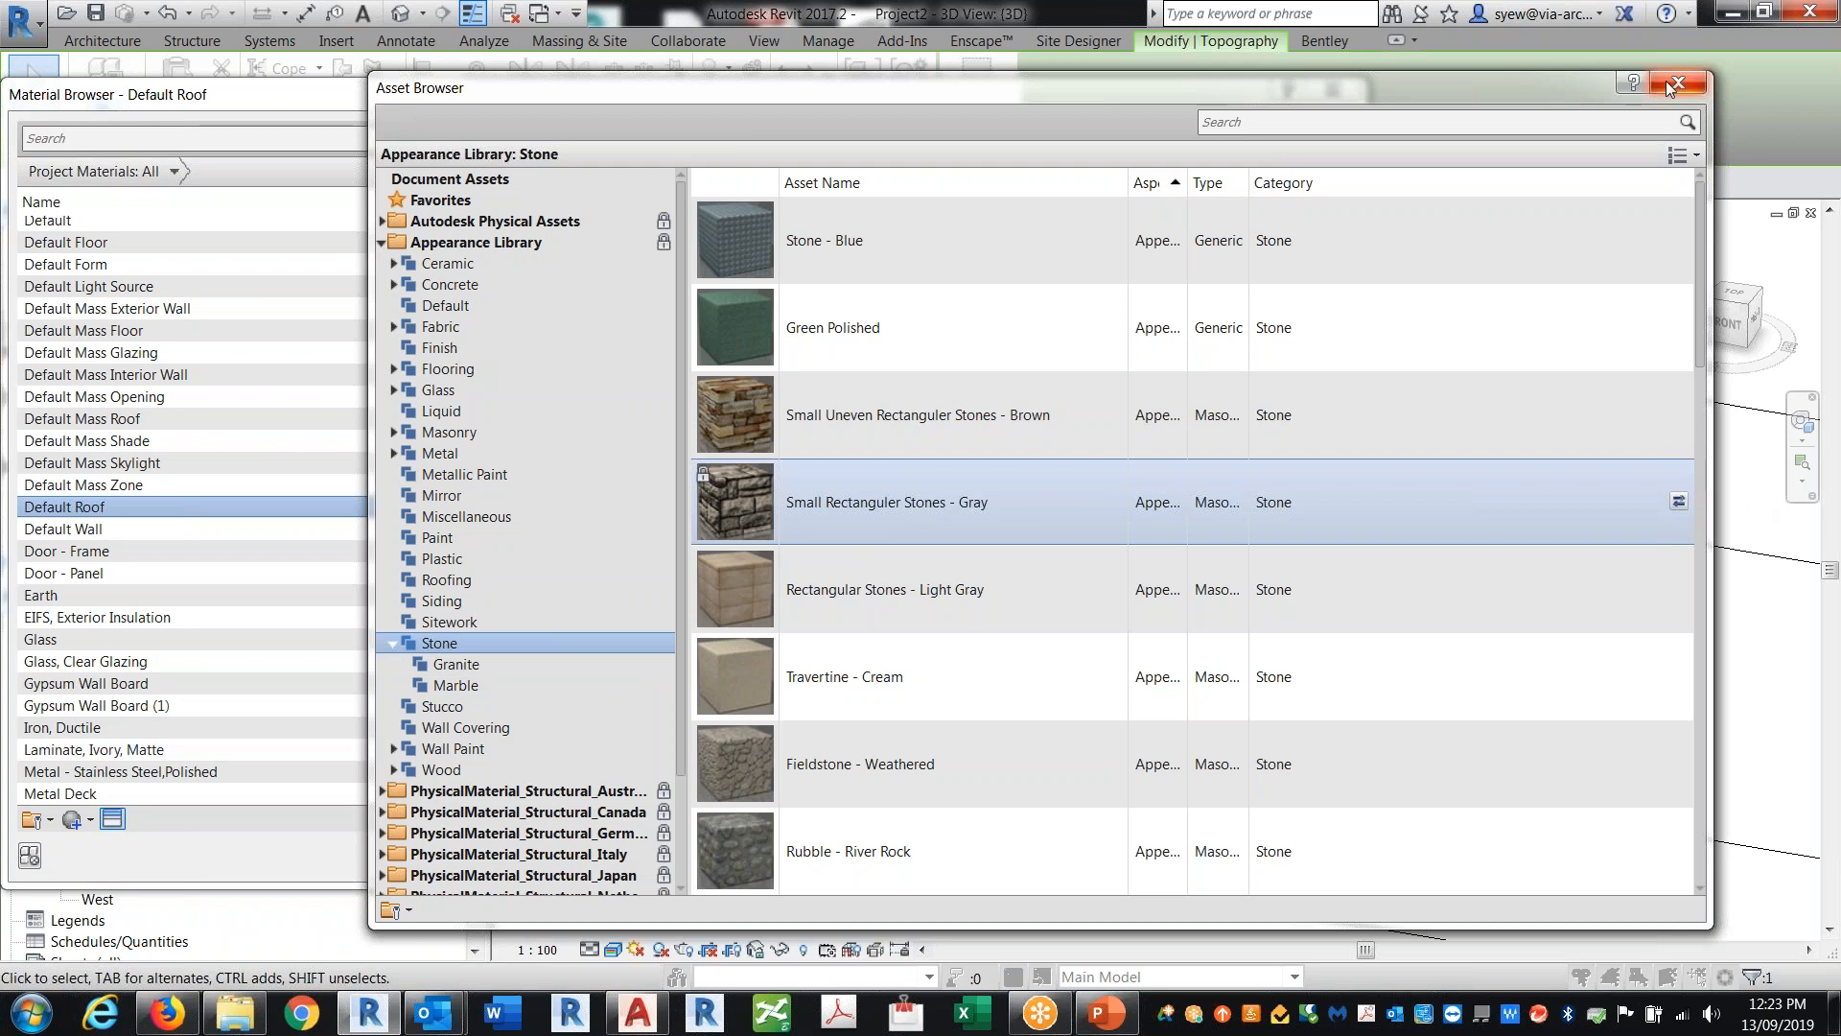
click(1676, 86)
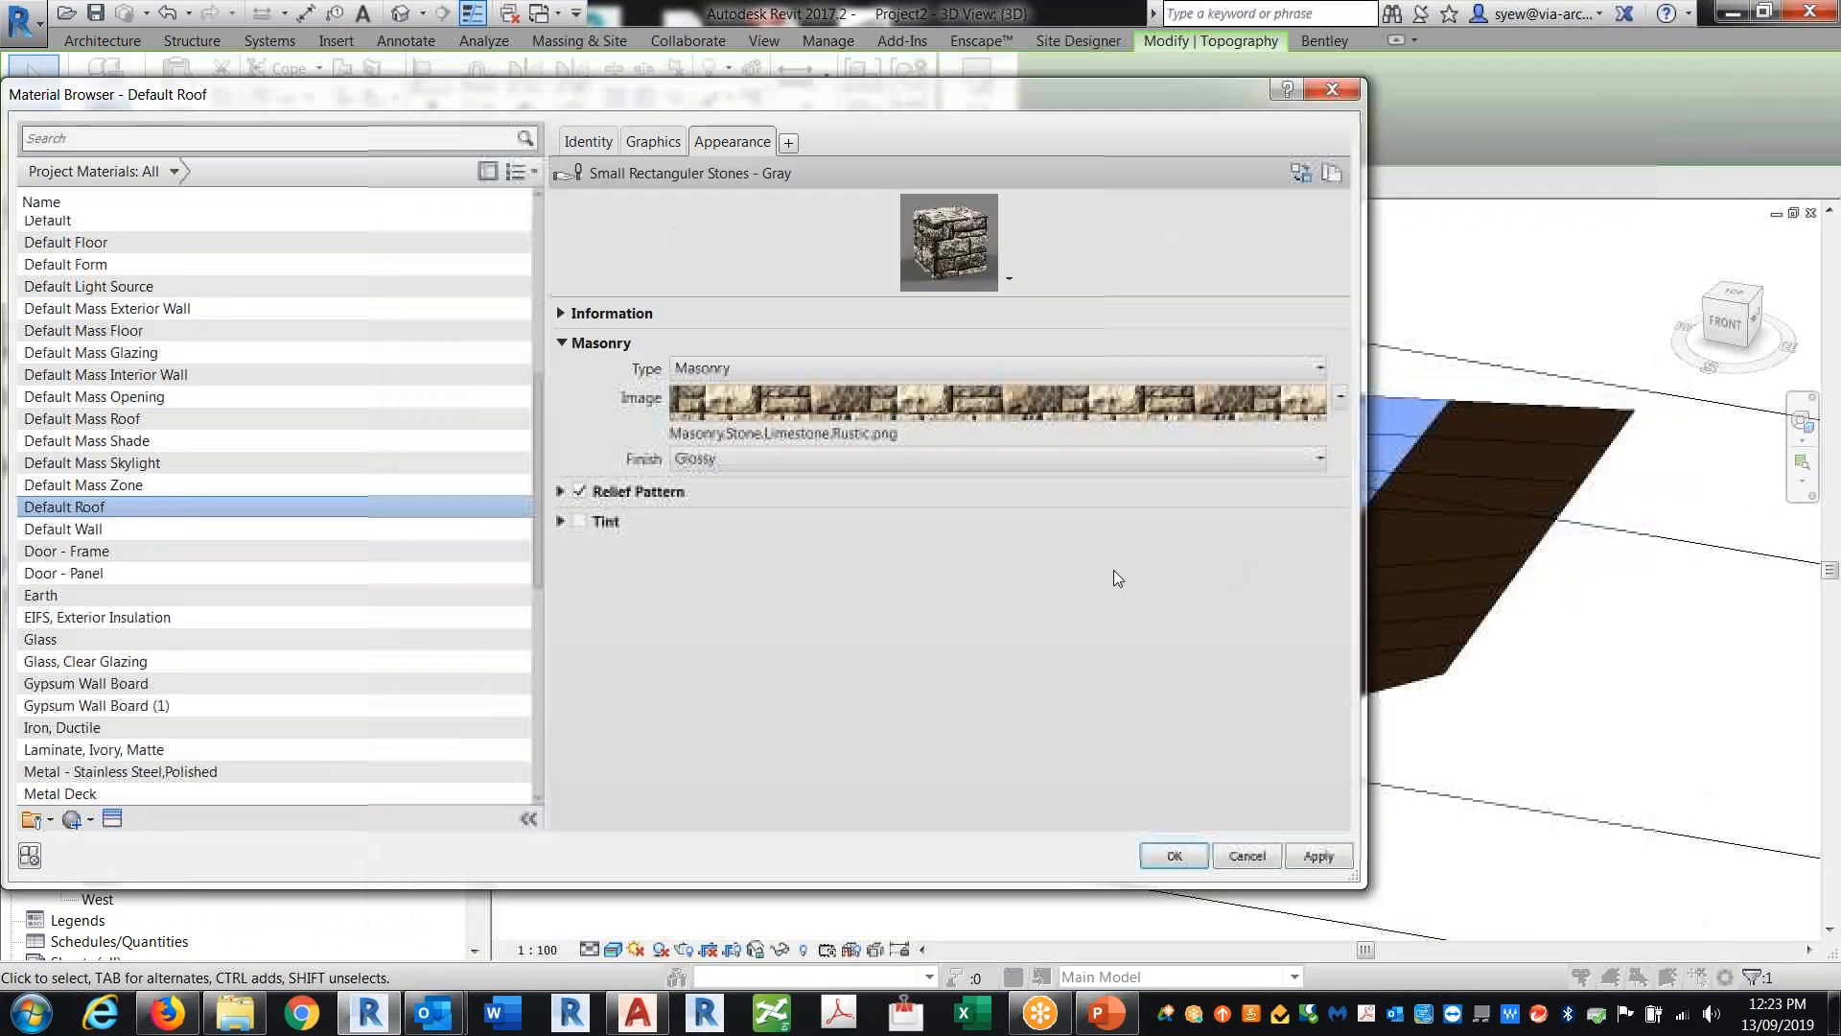
click(1331, 856)
click(1175, 855)
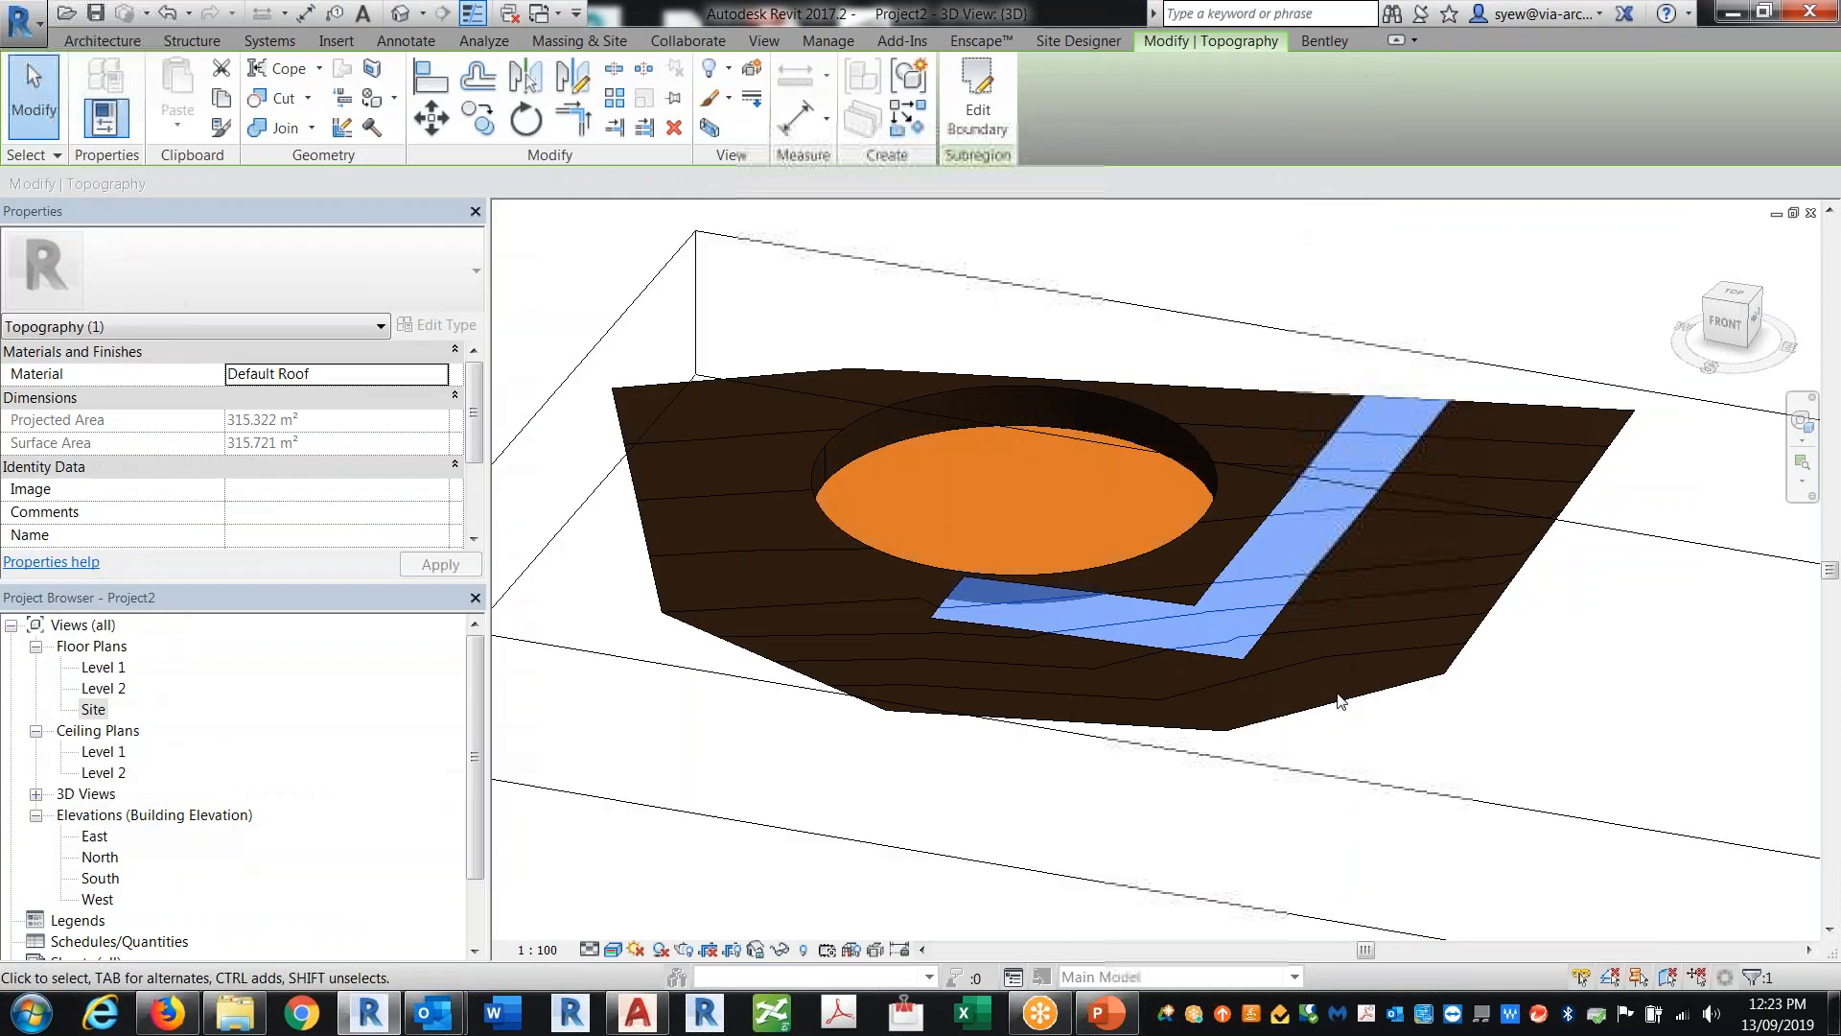
Step: Zoom in and orbit to examine the textured subregion in the 3D view
scroll(1297, 634, up, 5)
key(Escape)
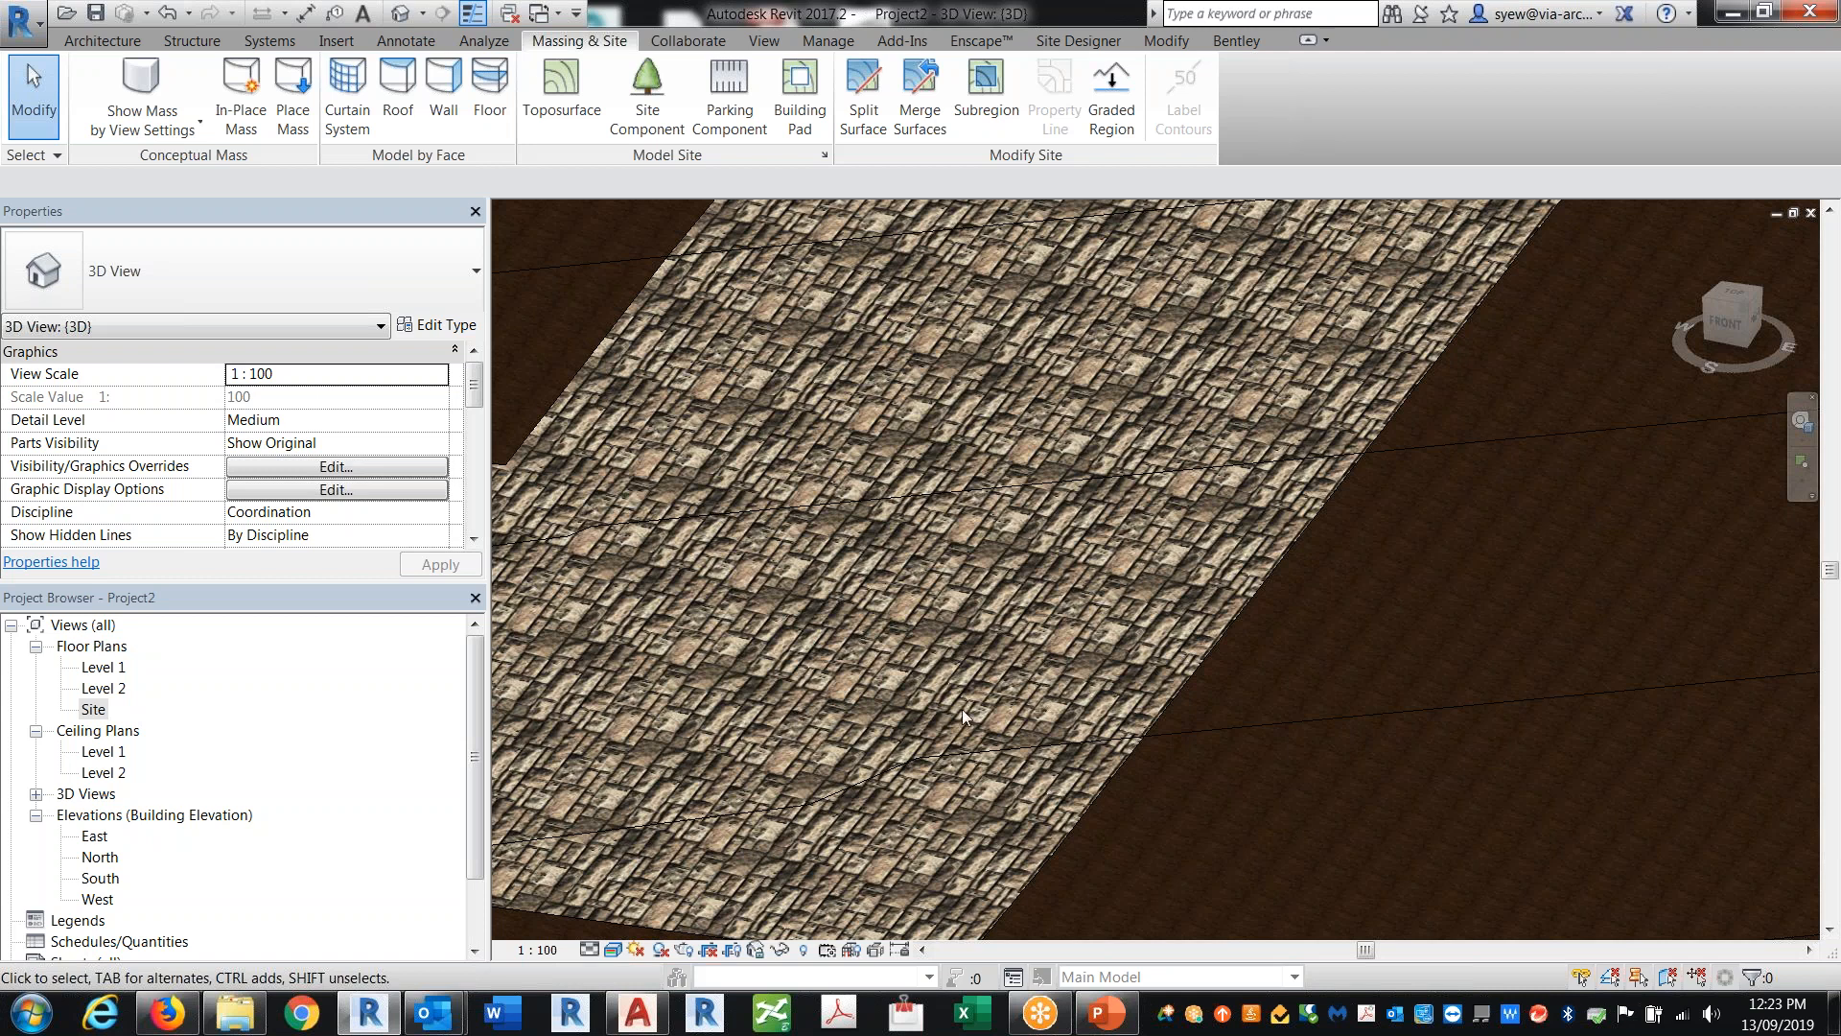
scroll(1235, 453, down, 5)
middle_drag(1307, 551, 1343, 784)
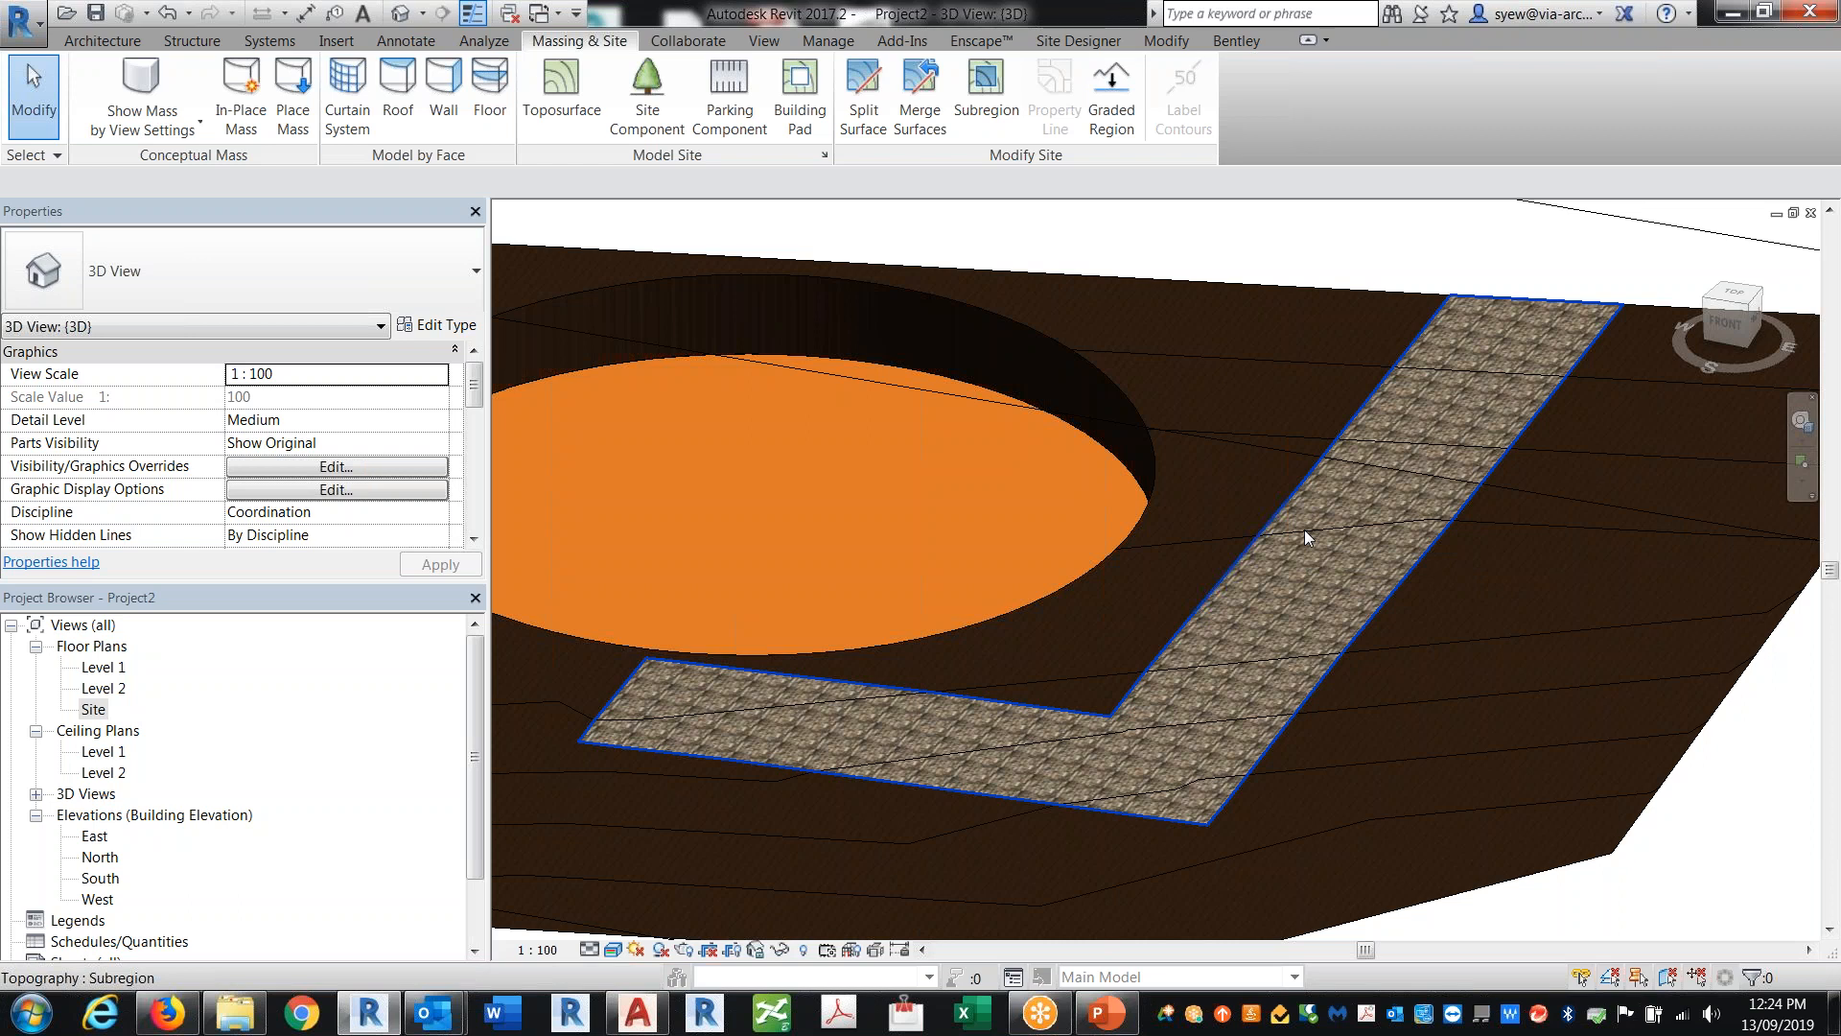
Step: Open the Site floor plan view
double_click(96, 711)
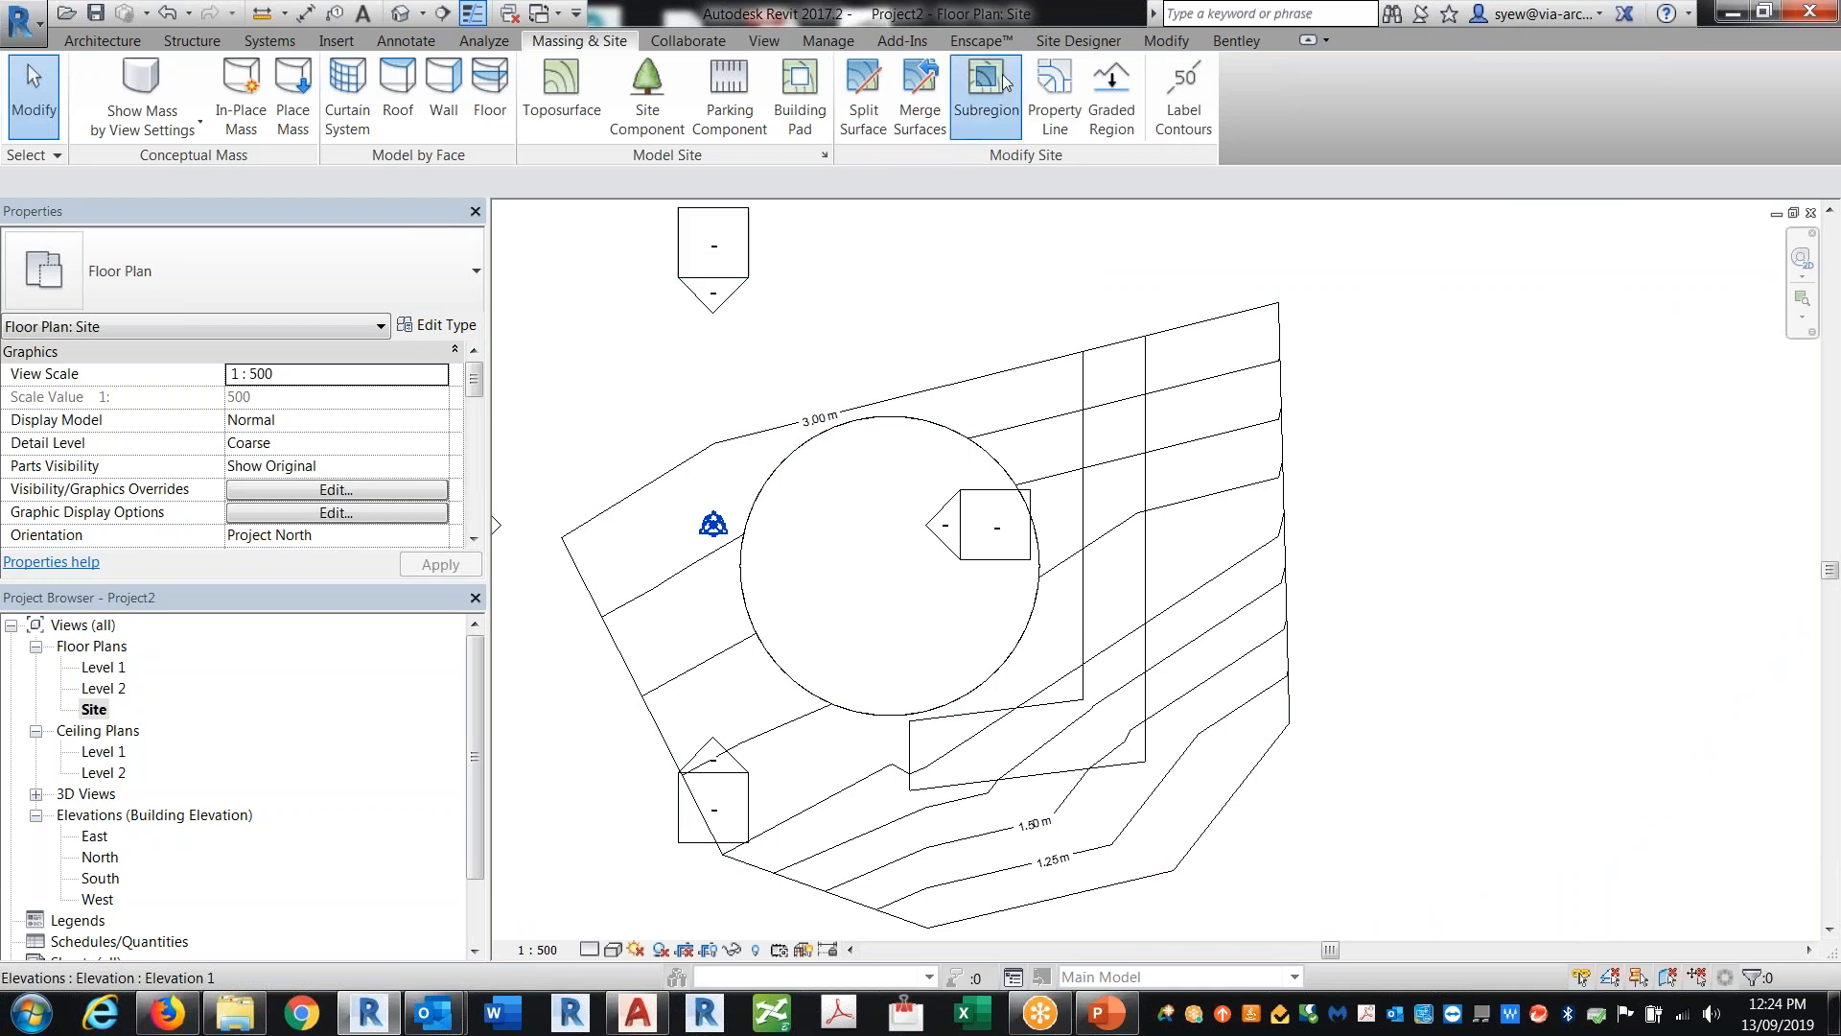
click(986, 79)
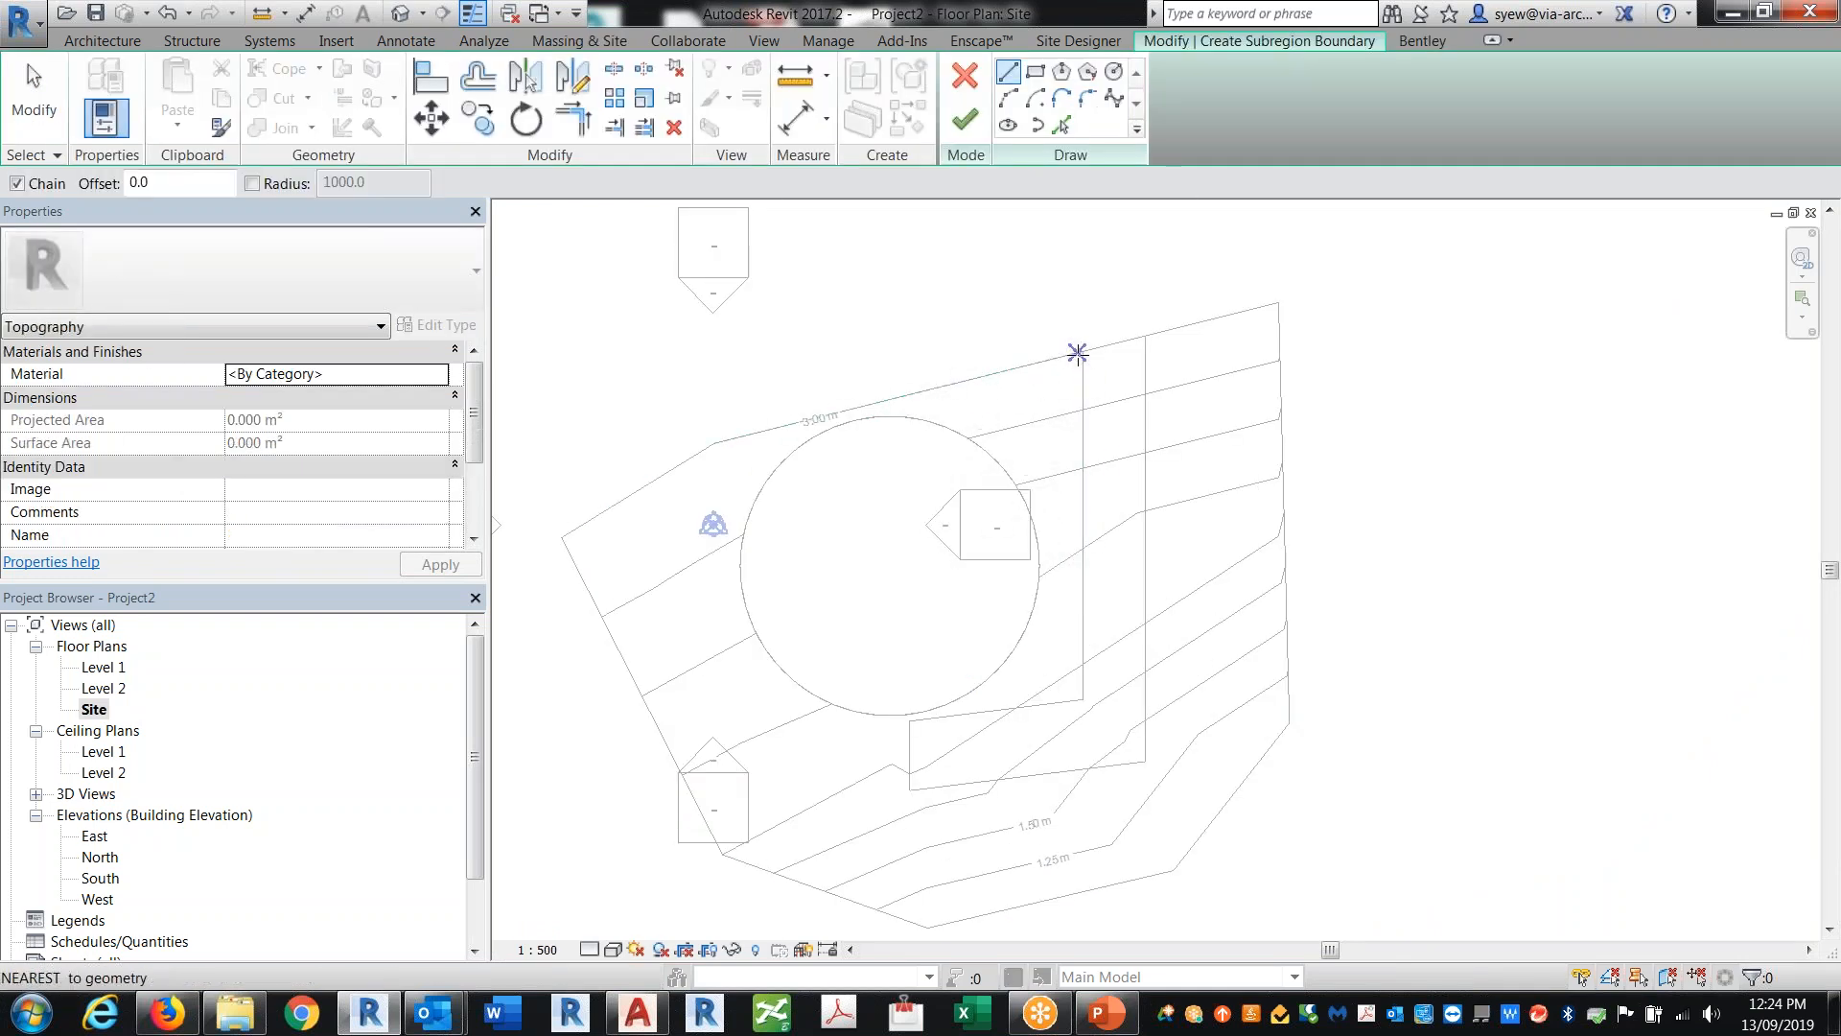
click(1073, 701)
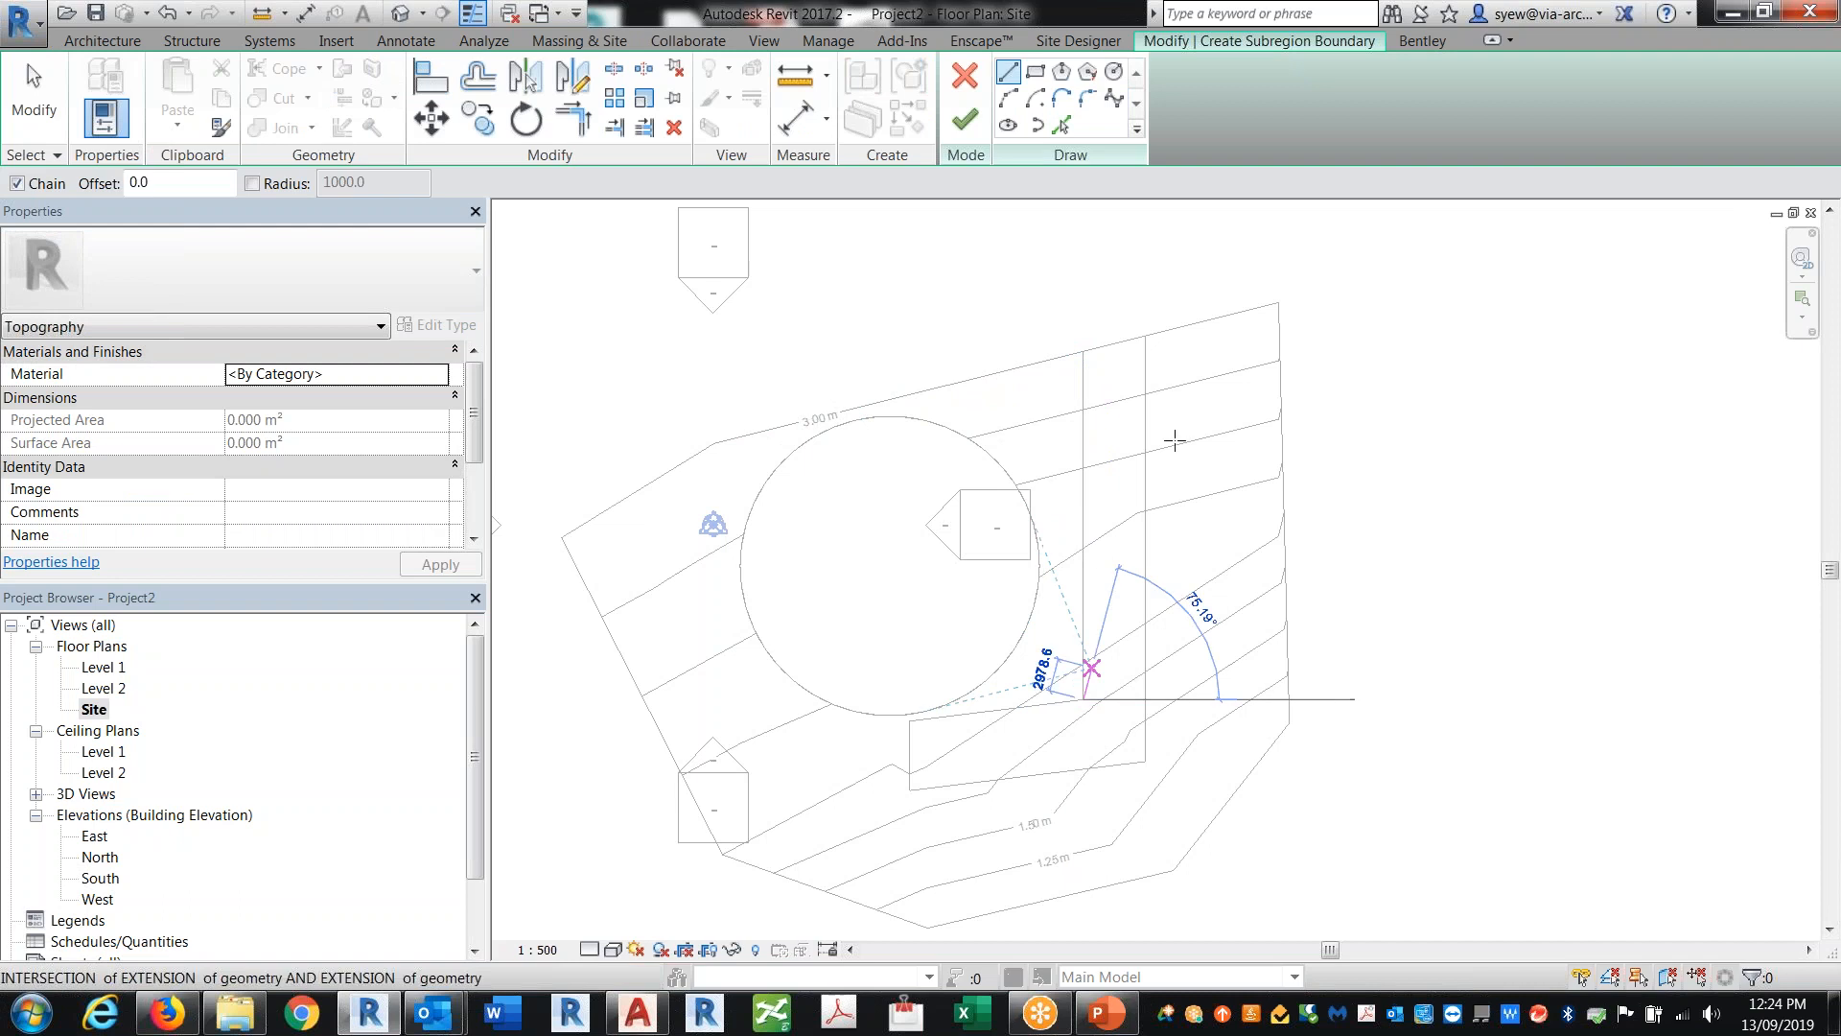
scroll(1103, 326, up, 2)
scroll(1103, 336, up, 1)
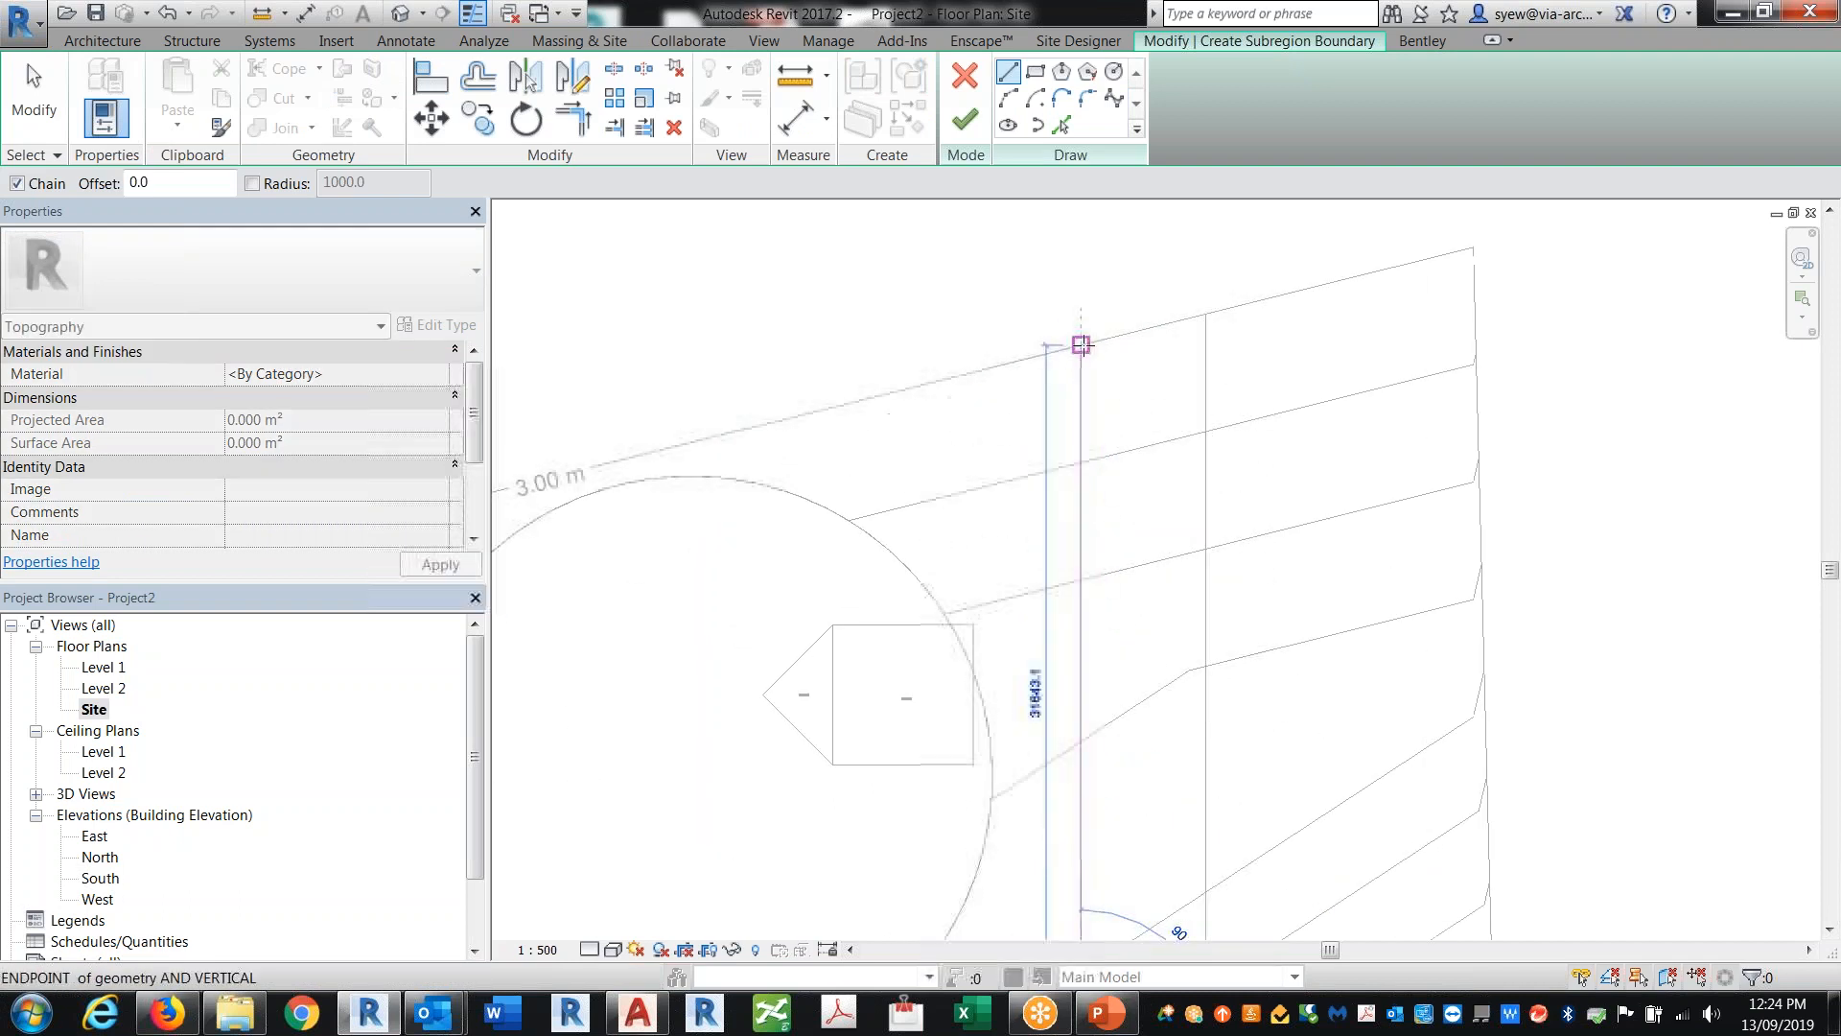
click(1081, 343)
scroll(1196, 451, down, 3)
scroll(1208, 576, up, 2)
click(1182, 692)
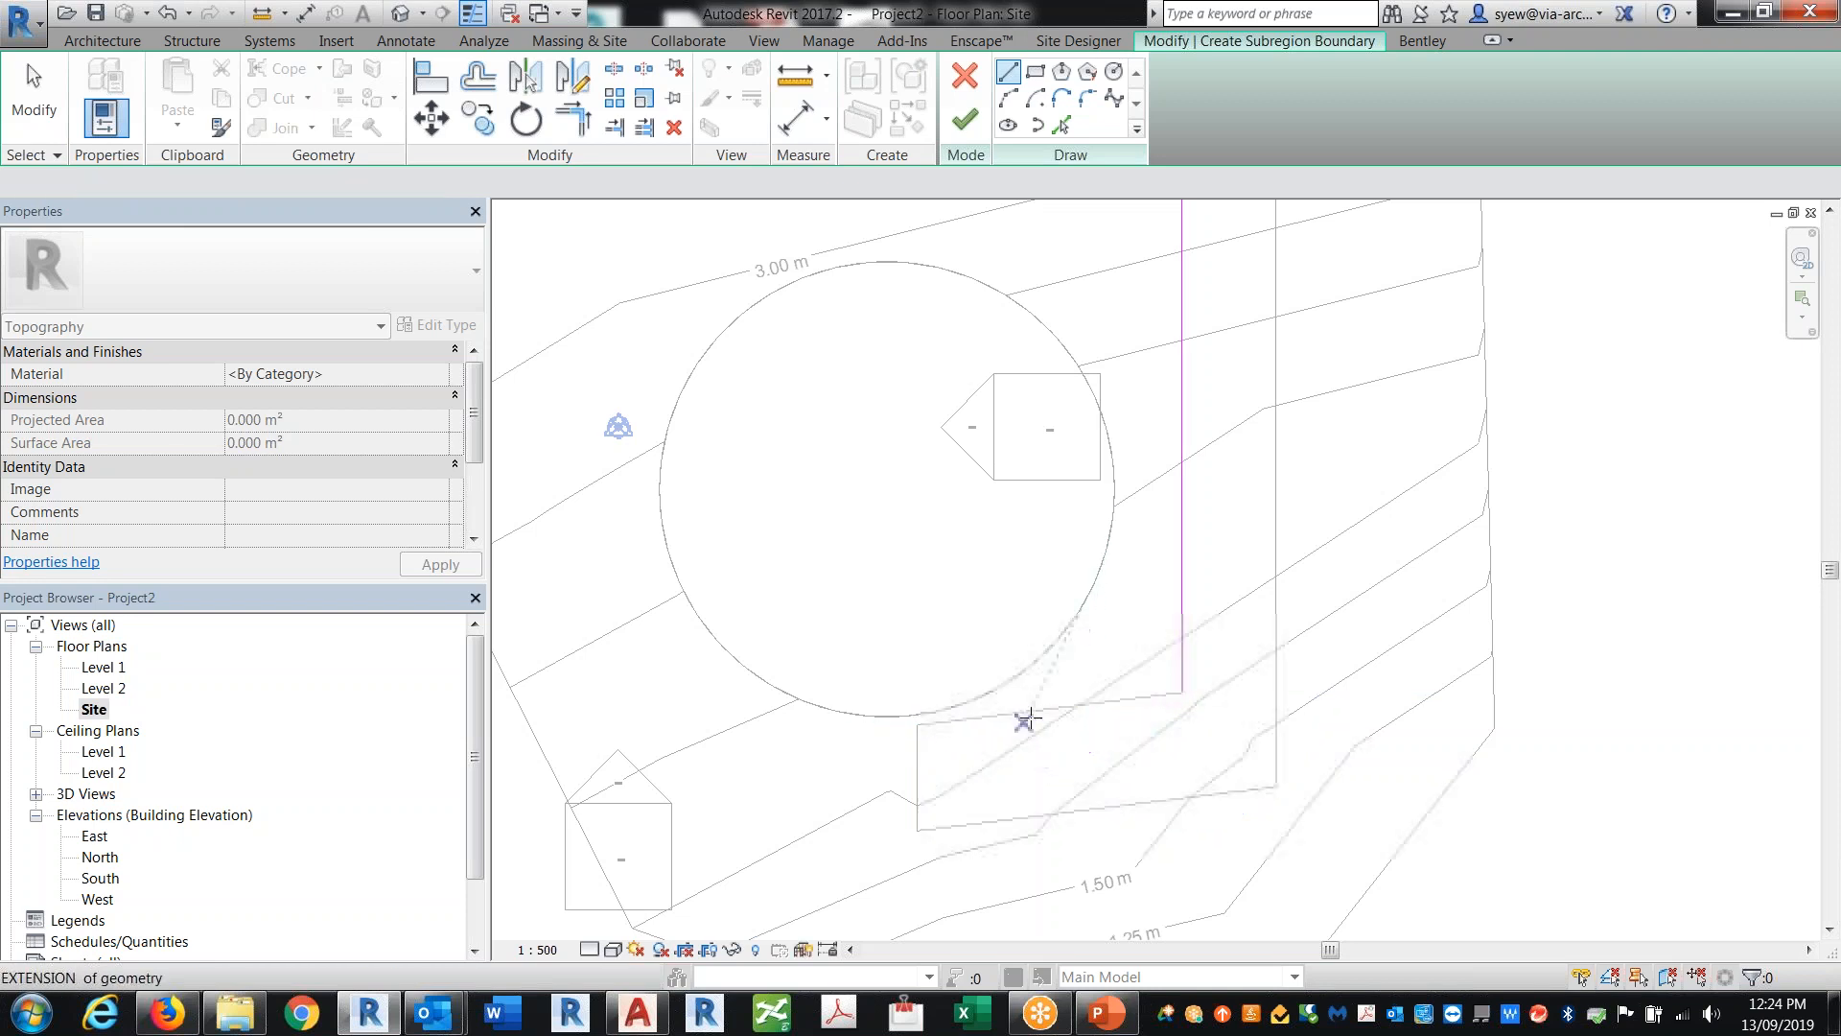
key(Escape)
scroll(997, 739, up, 3)
scroll(997, 738, up, 2)
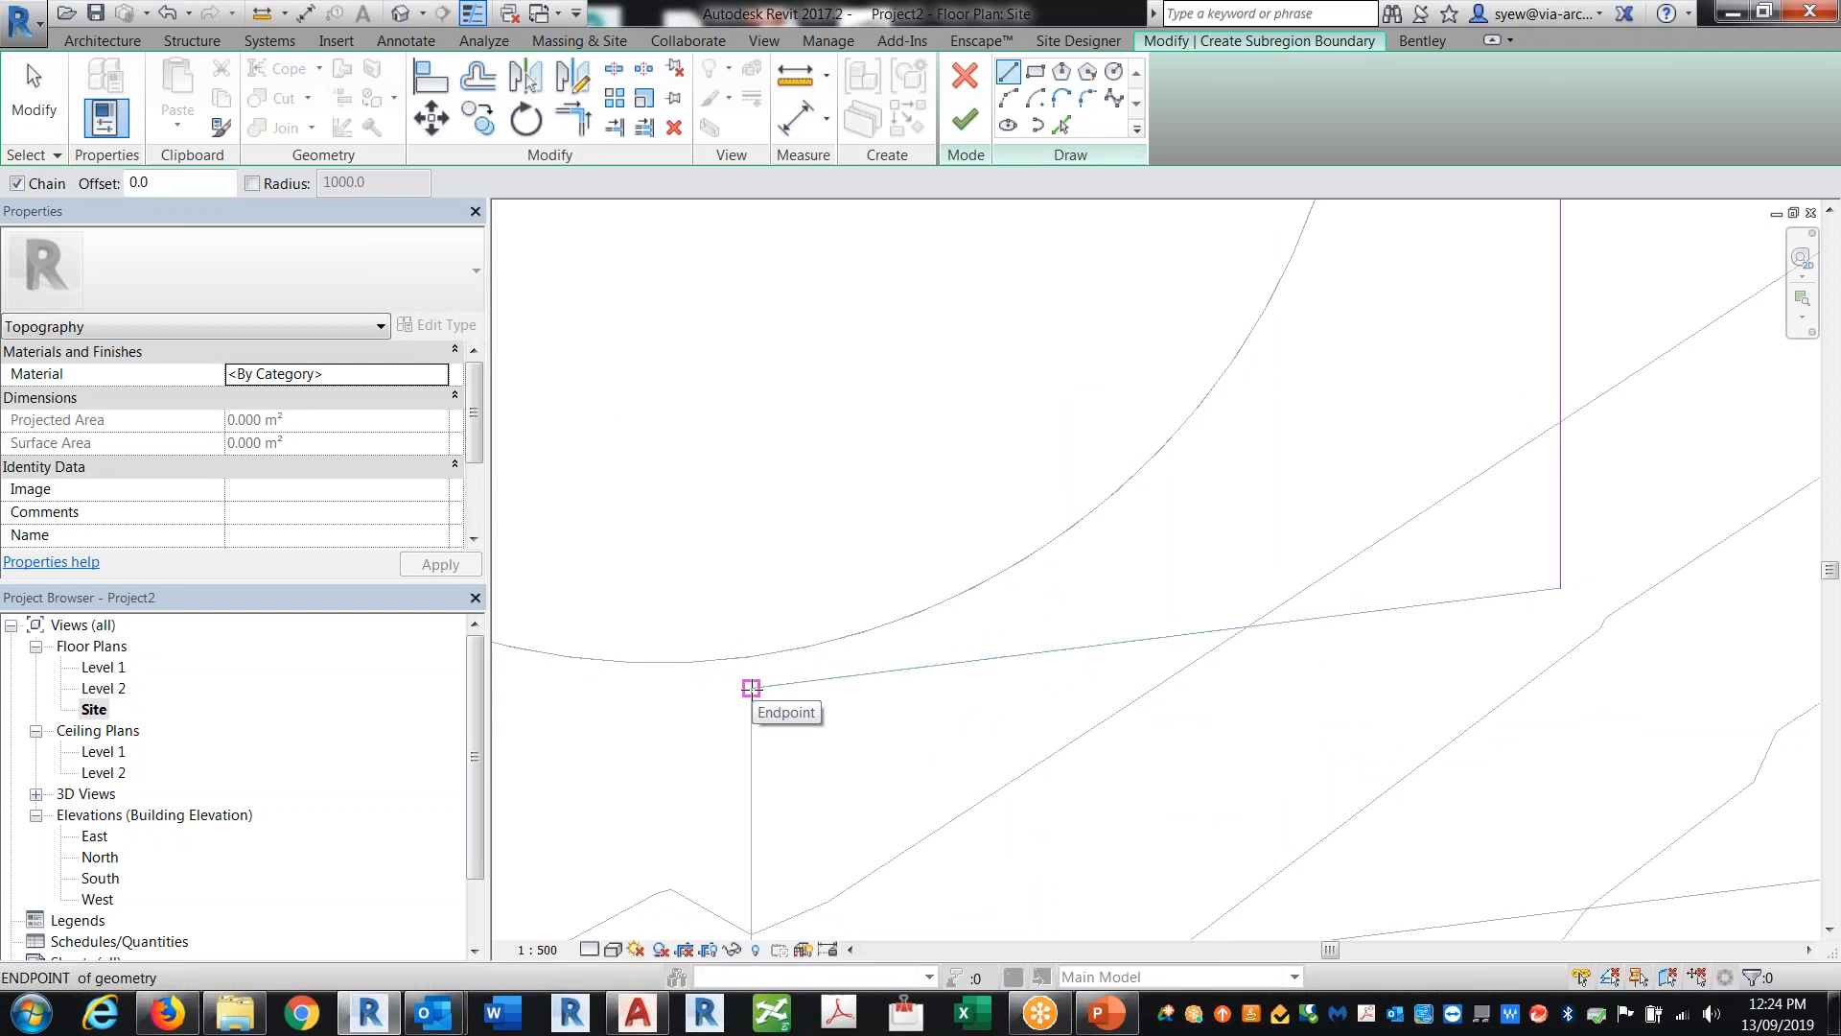
click(751, 687)
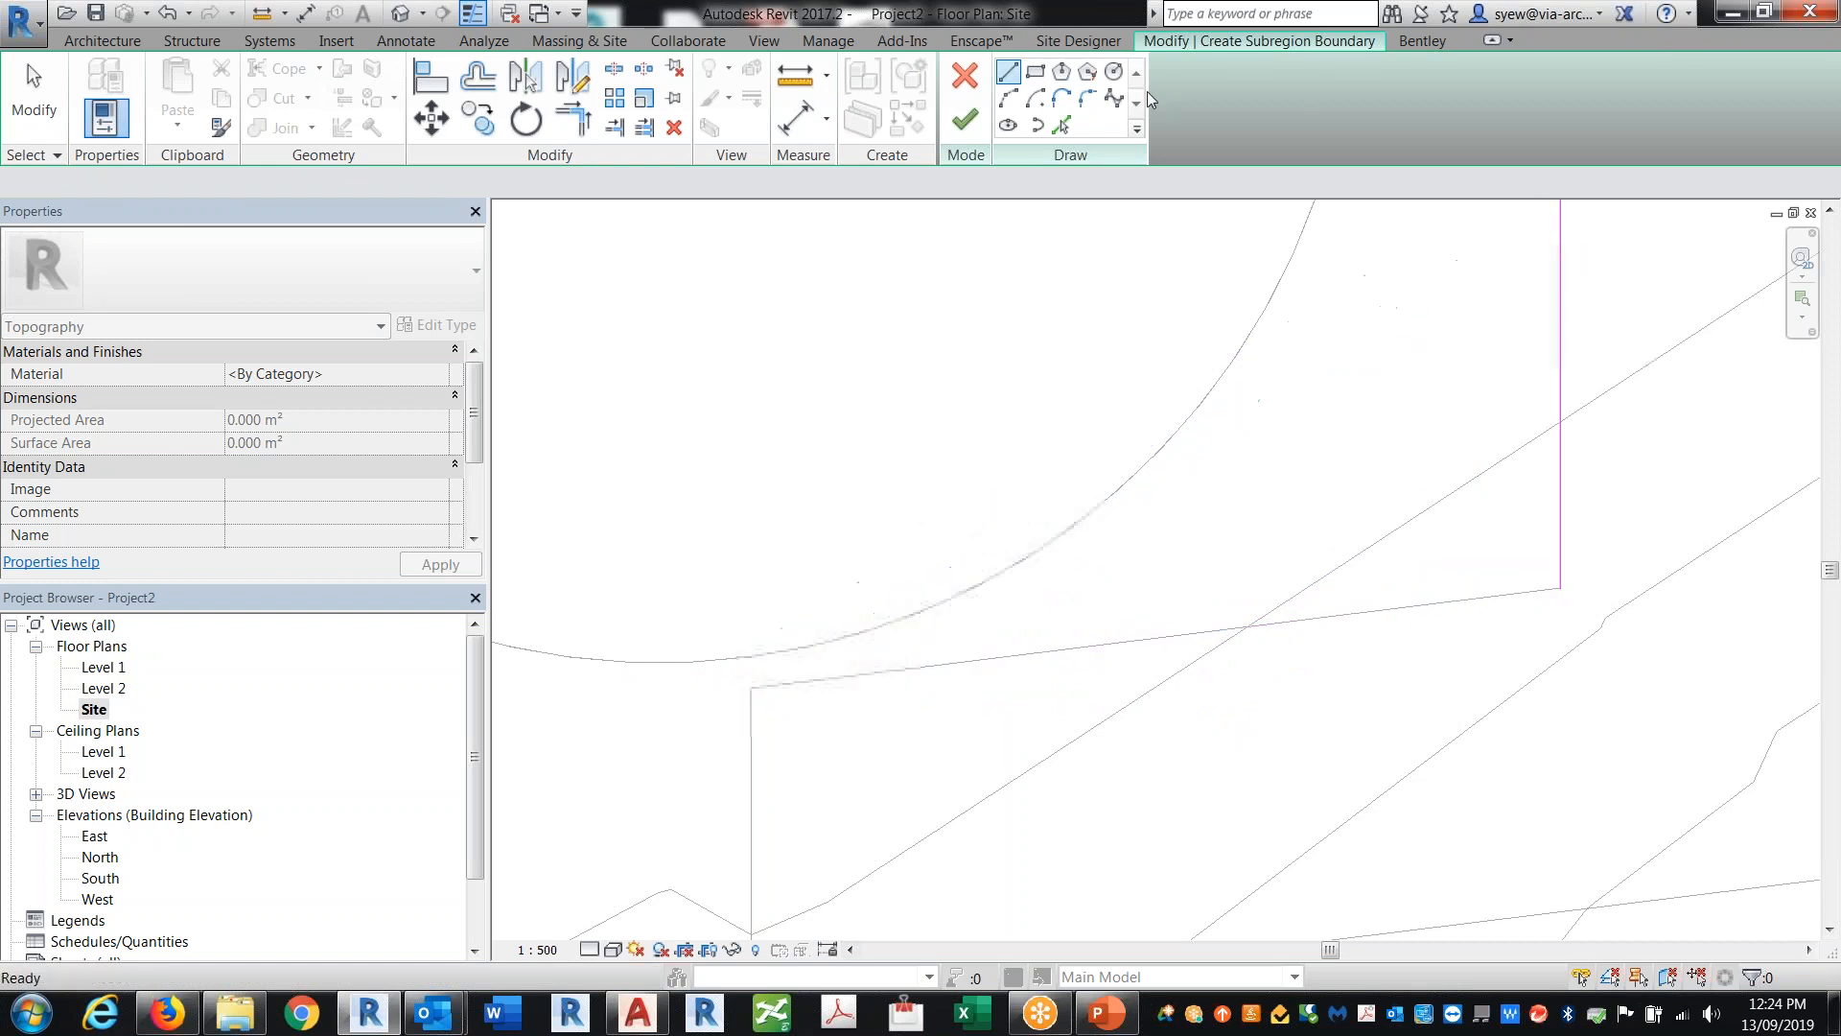
click(1061, 126)
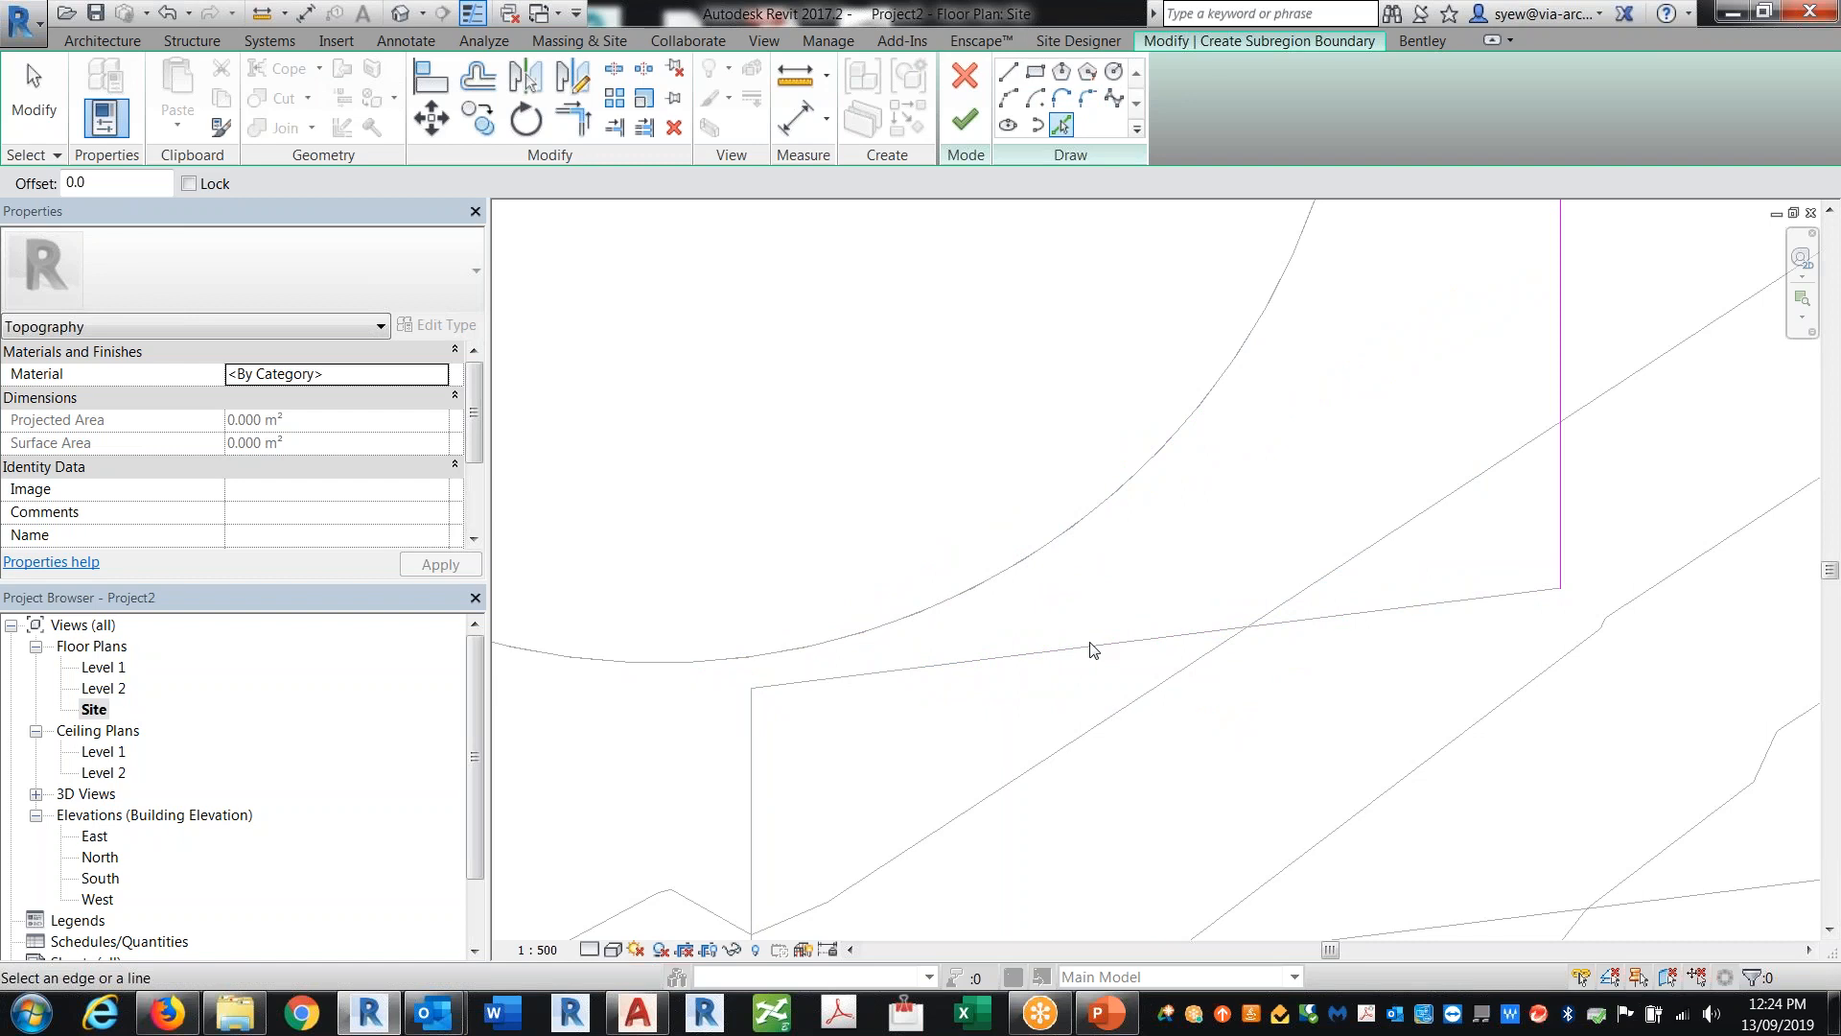
click(965, 75)
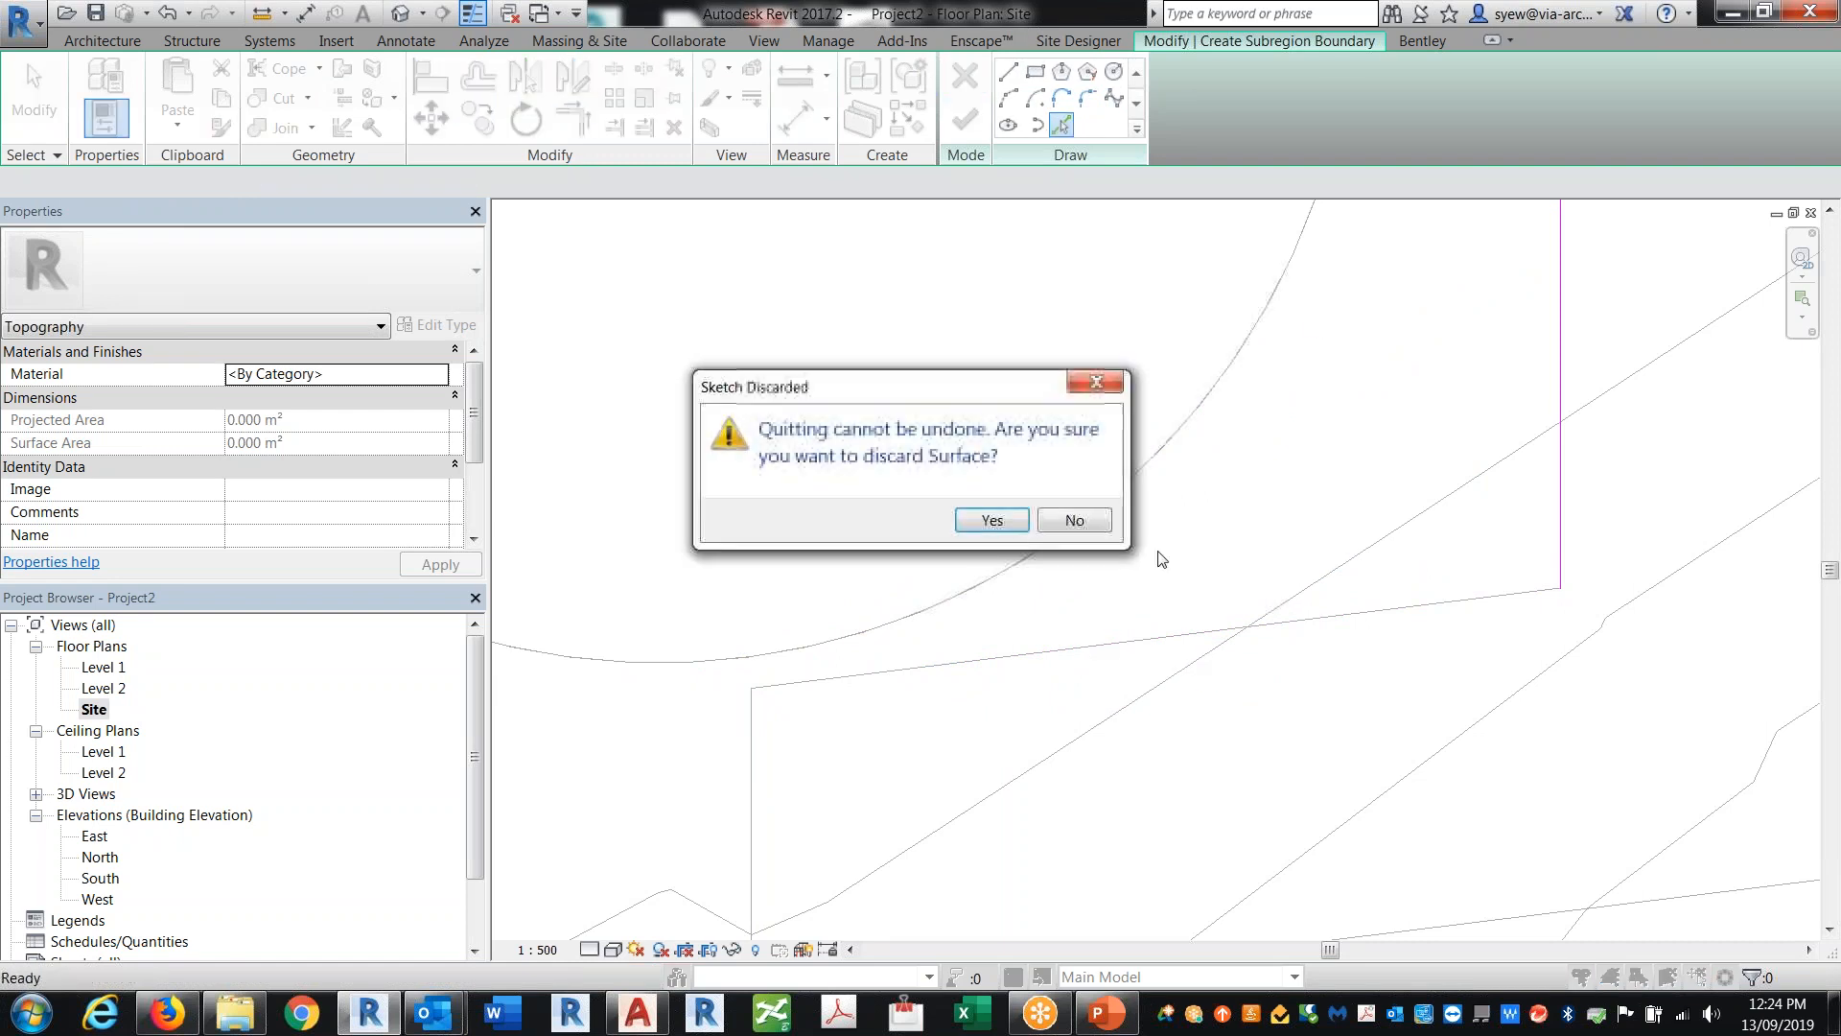
click(988, 523)
Step: Enter boundary editing of the L-shaped path subregion, copy all six boundary lines, and finish editing
scroll(1347, 643, down, 2)
scroll(1053, 701, up, 3)
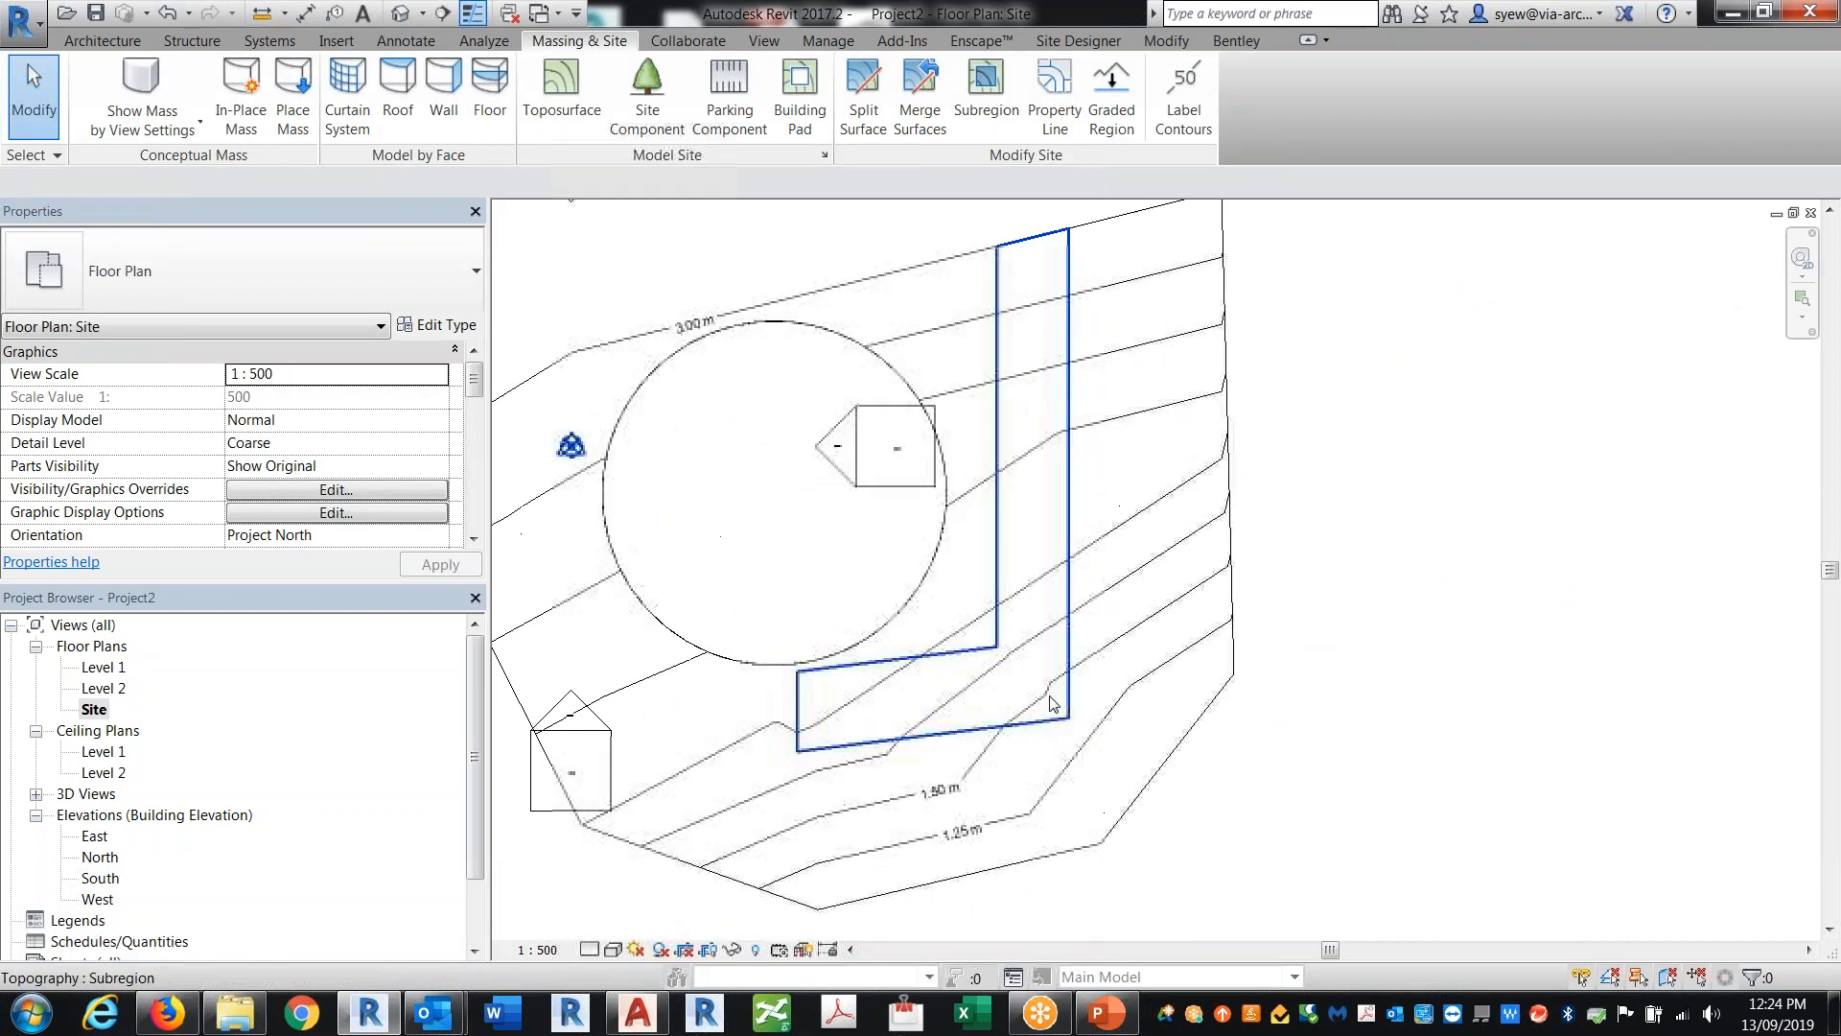
click(1072, 562)
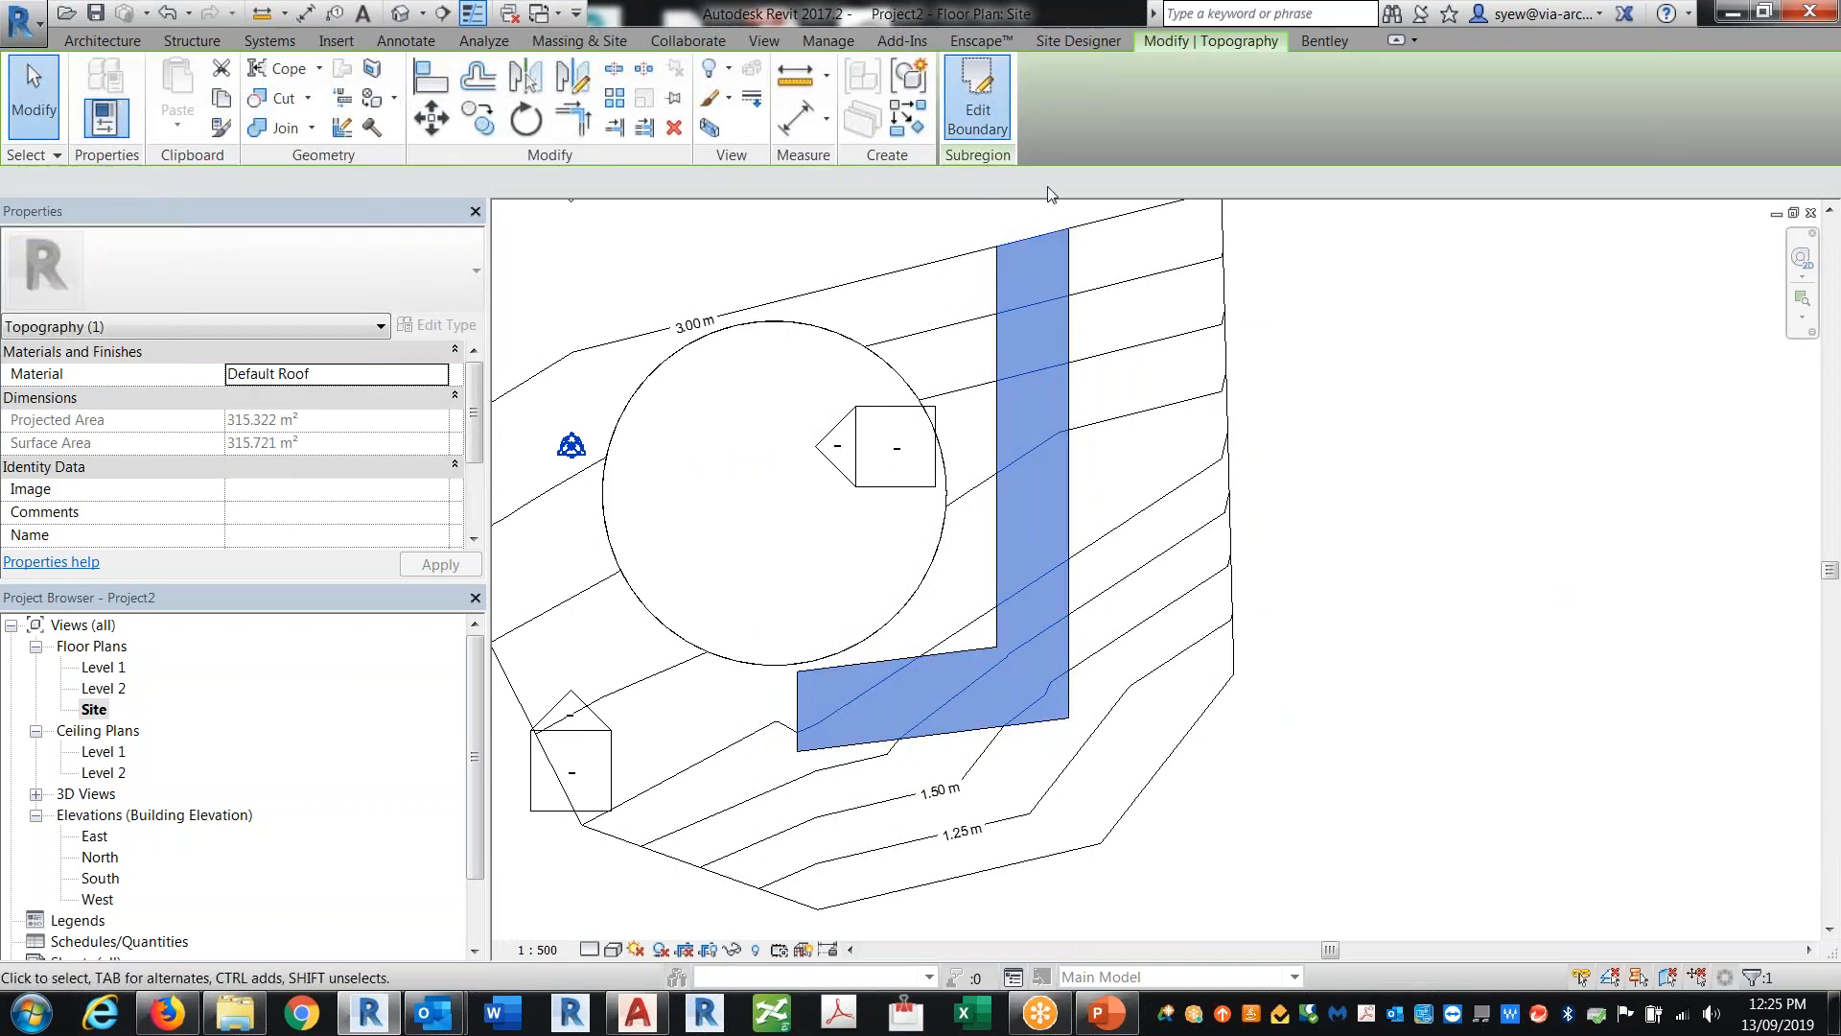
click(977, 106)
click(1074, 394)
middle_drag(1218, 475, 1267, 562)
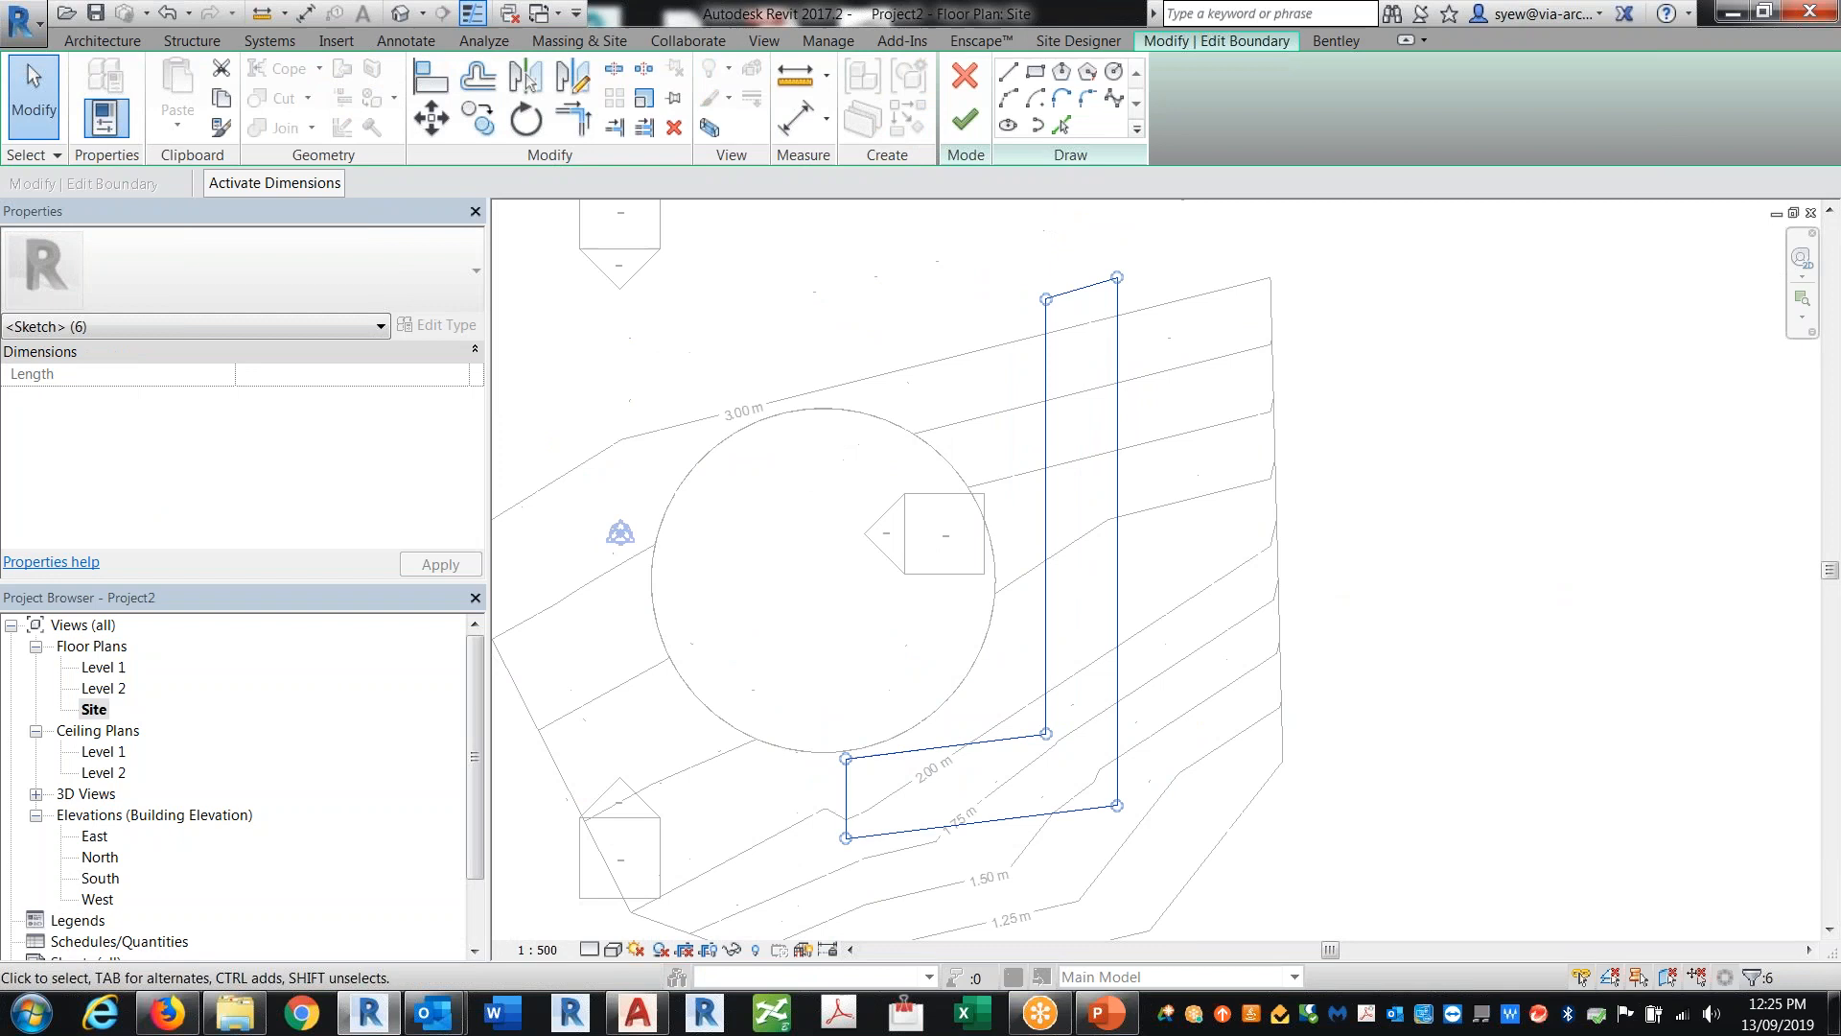
click(222, 98)
click(965, 119)
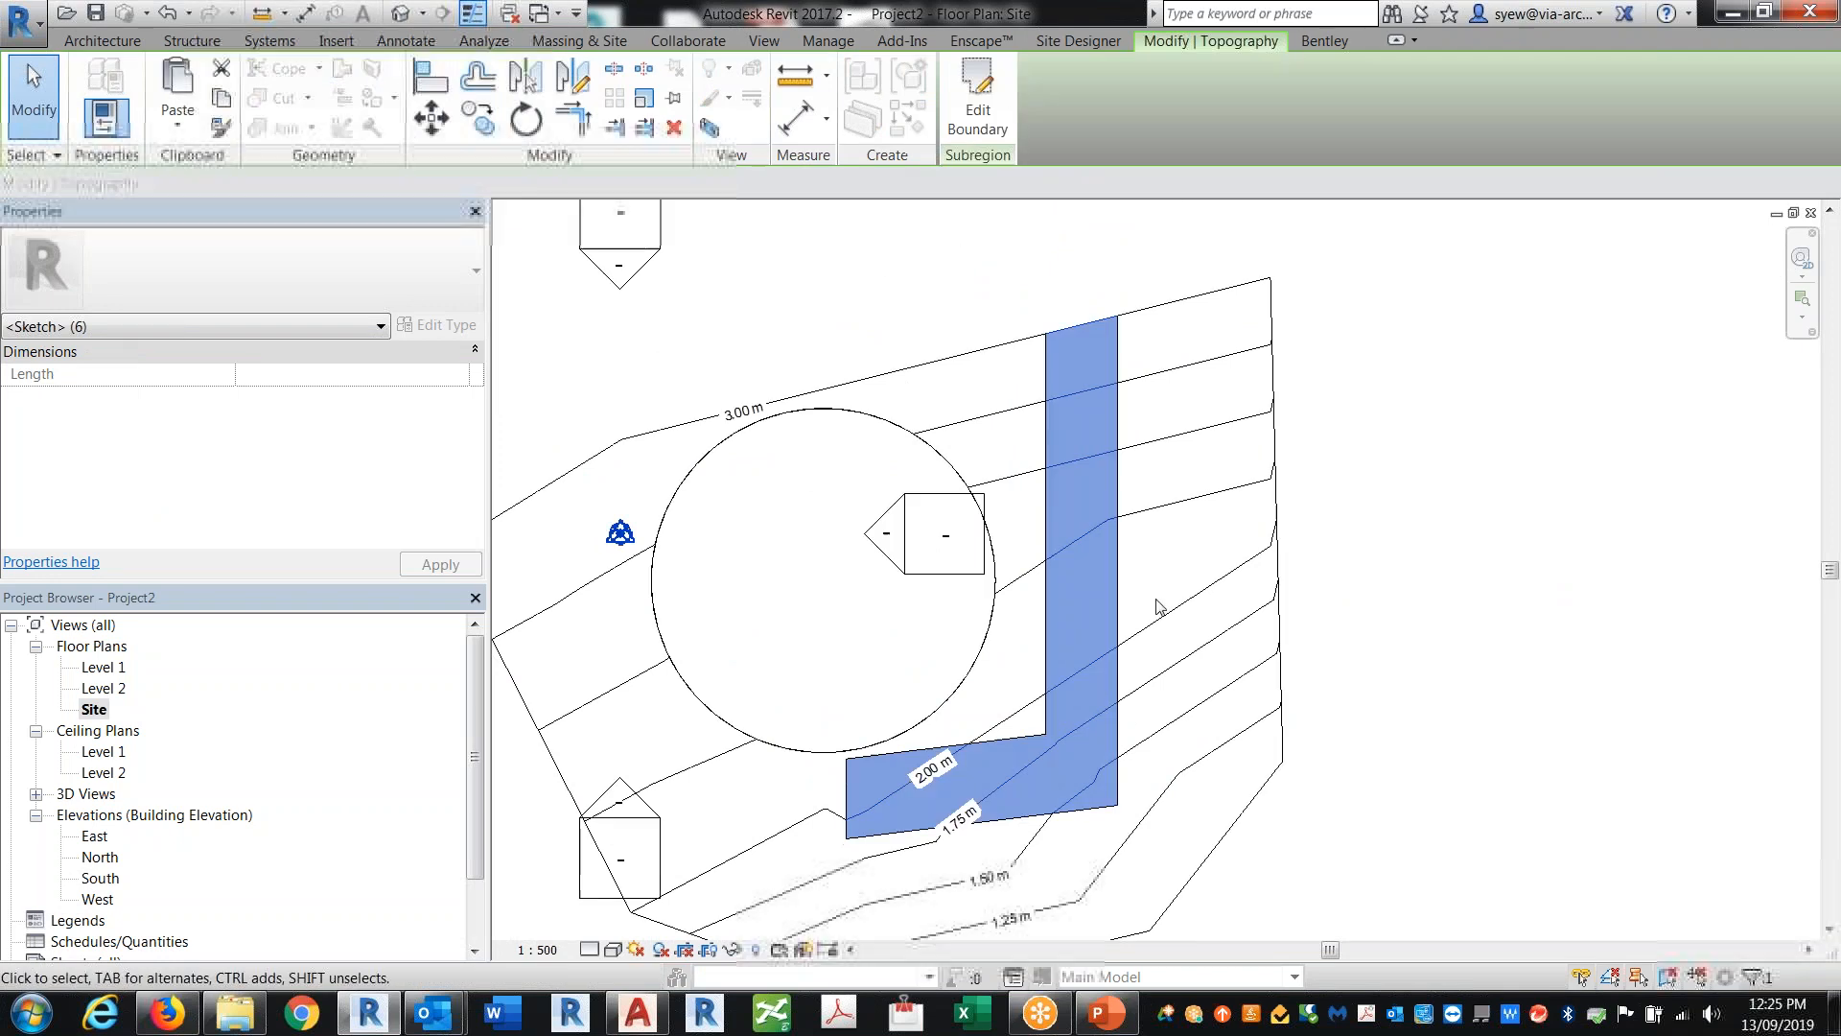
Step: Paste the copied boundary lines aligned to the current view and convert them to detail lines
click(180, 131)
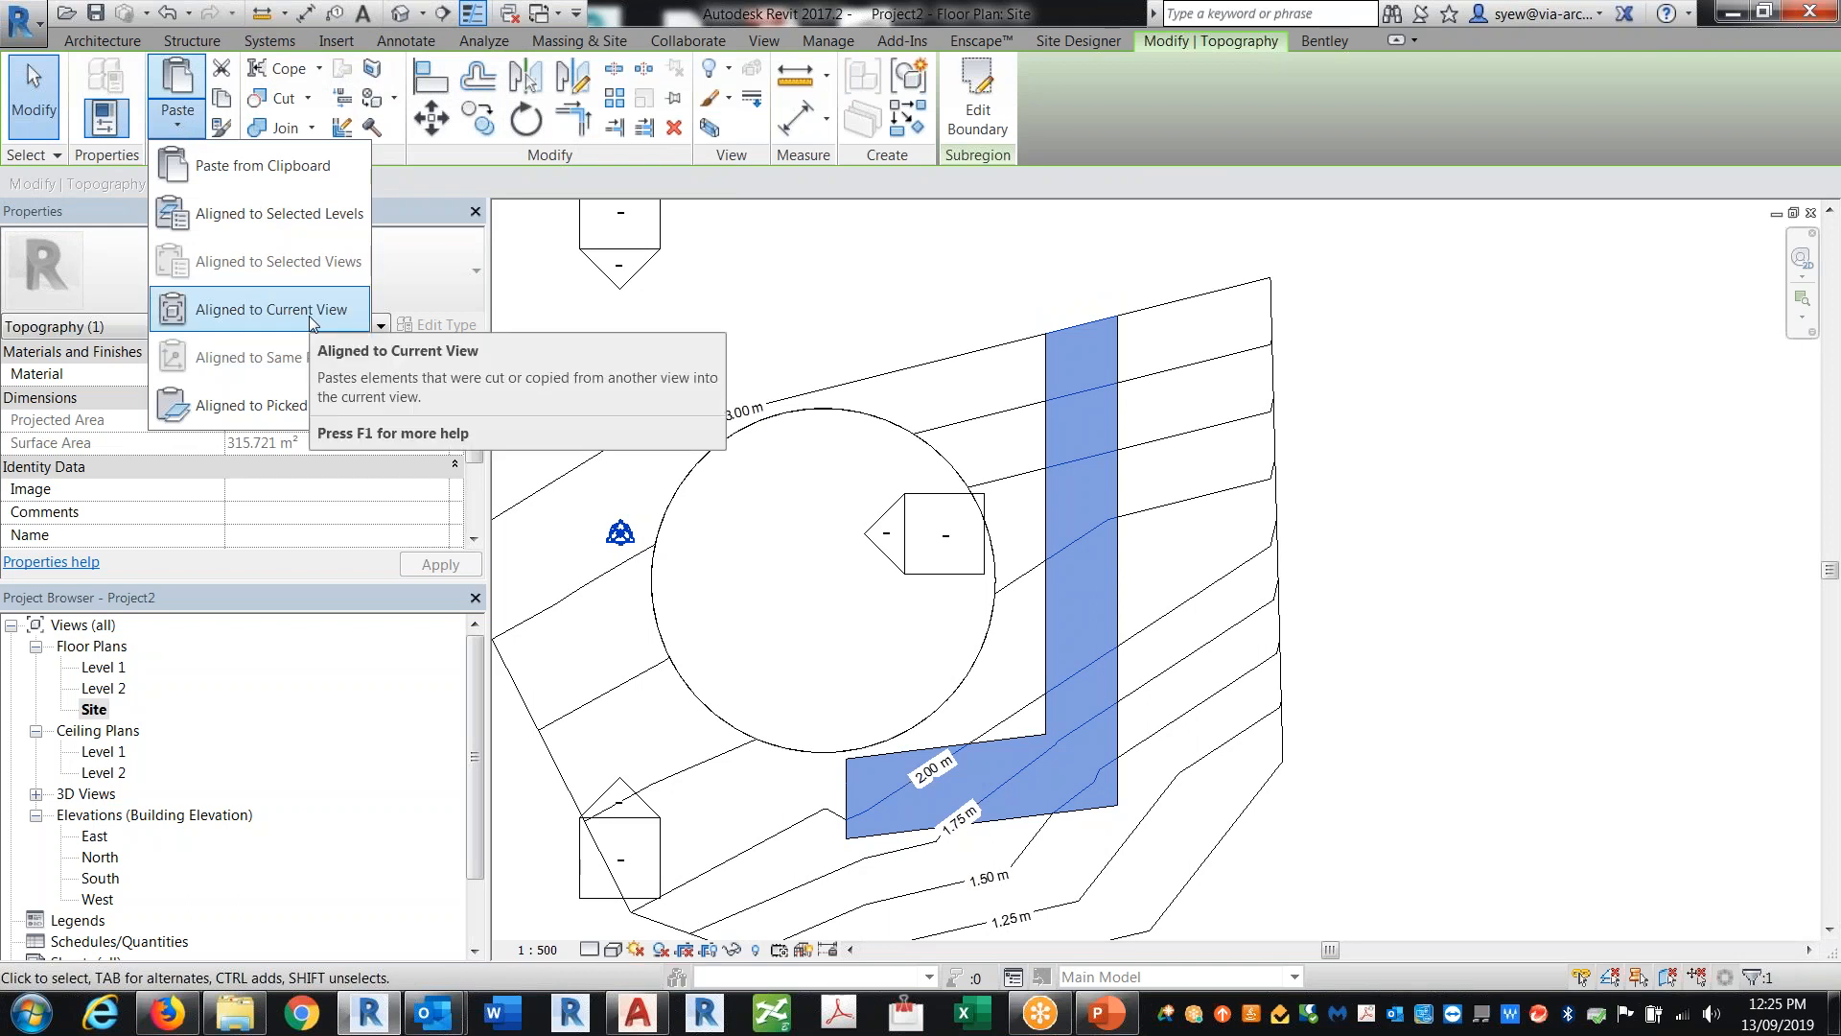
click(309, 315)
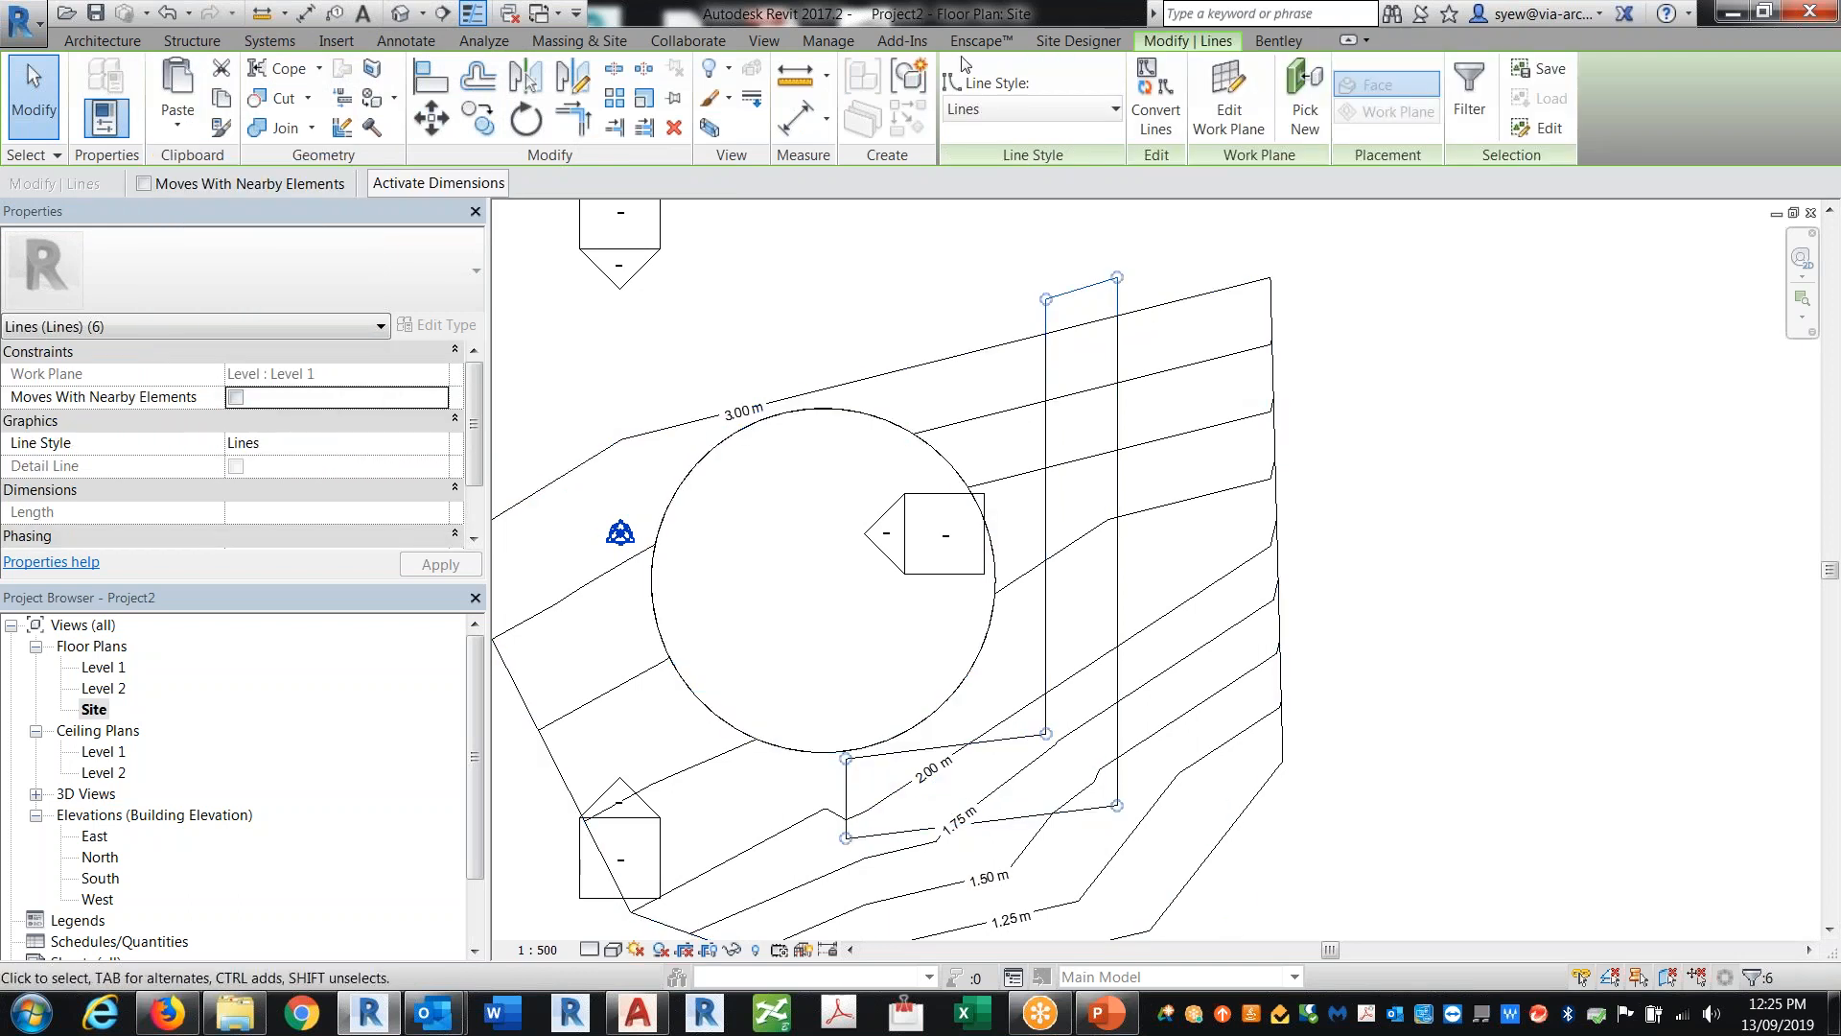
click(1156, 96)
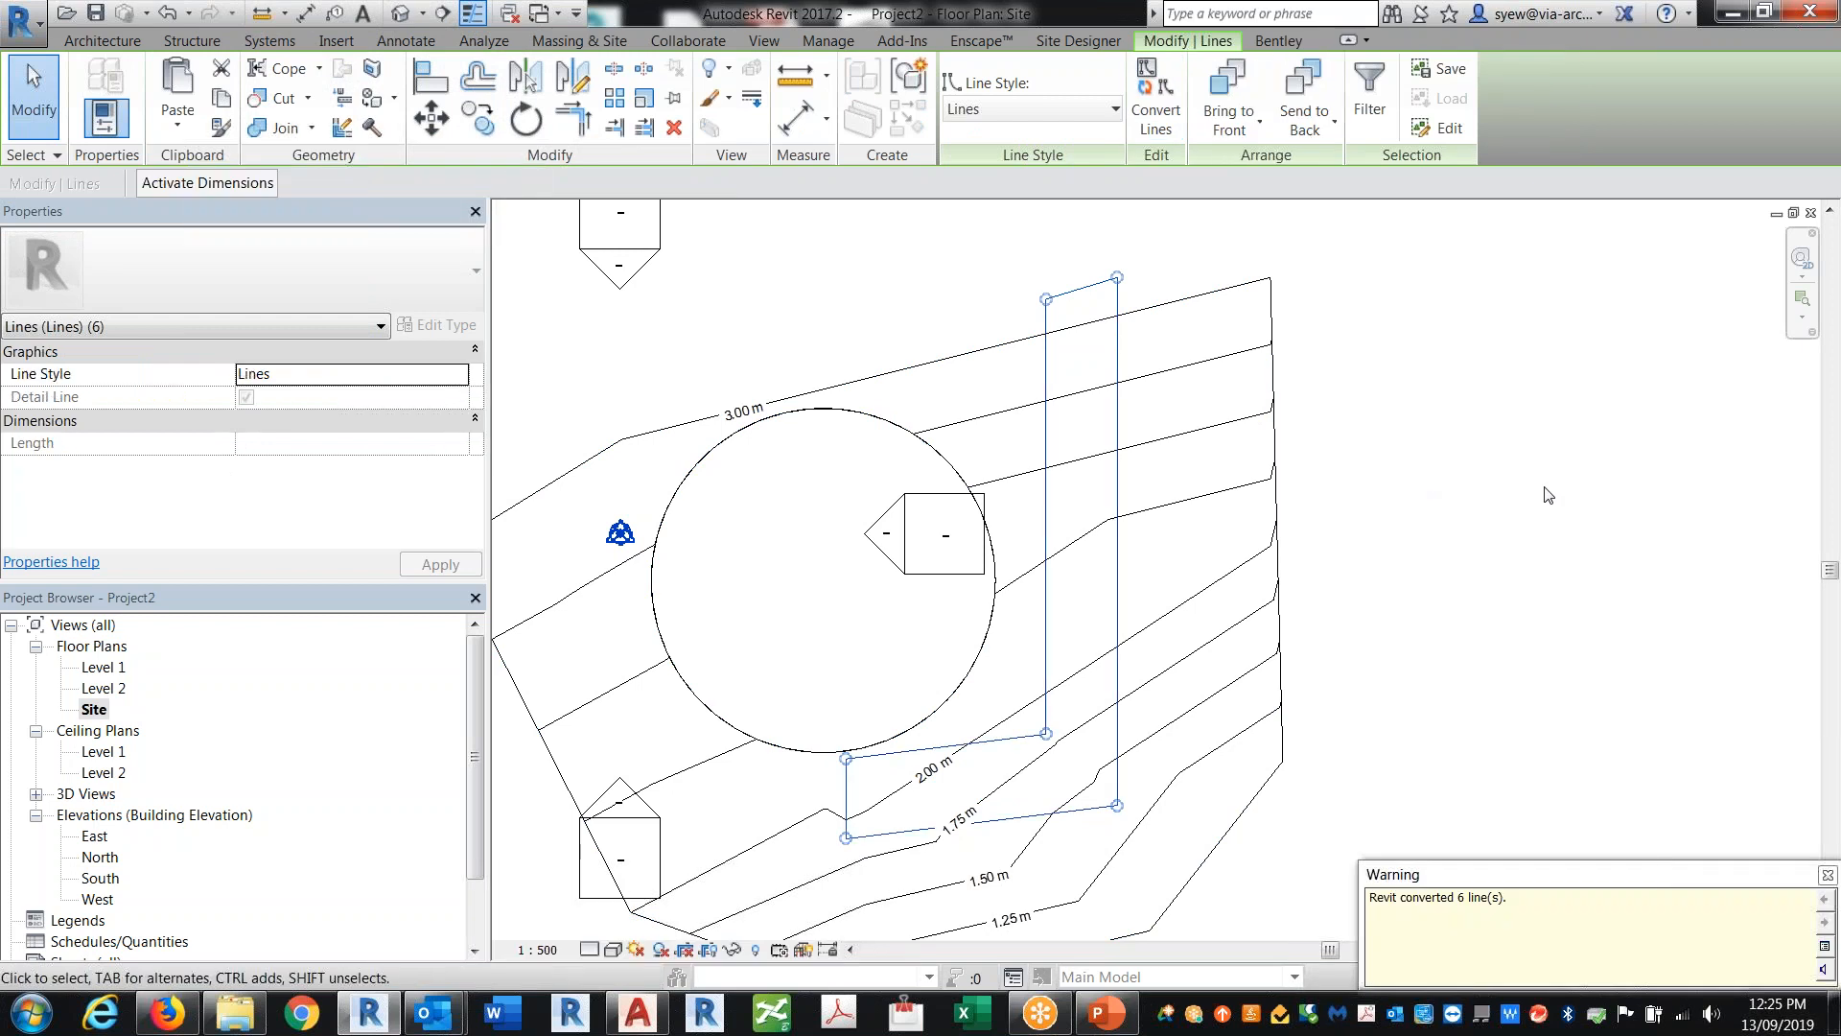
click(1431, 556)
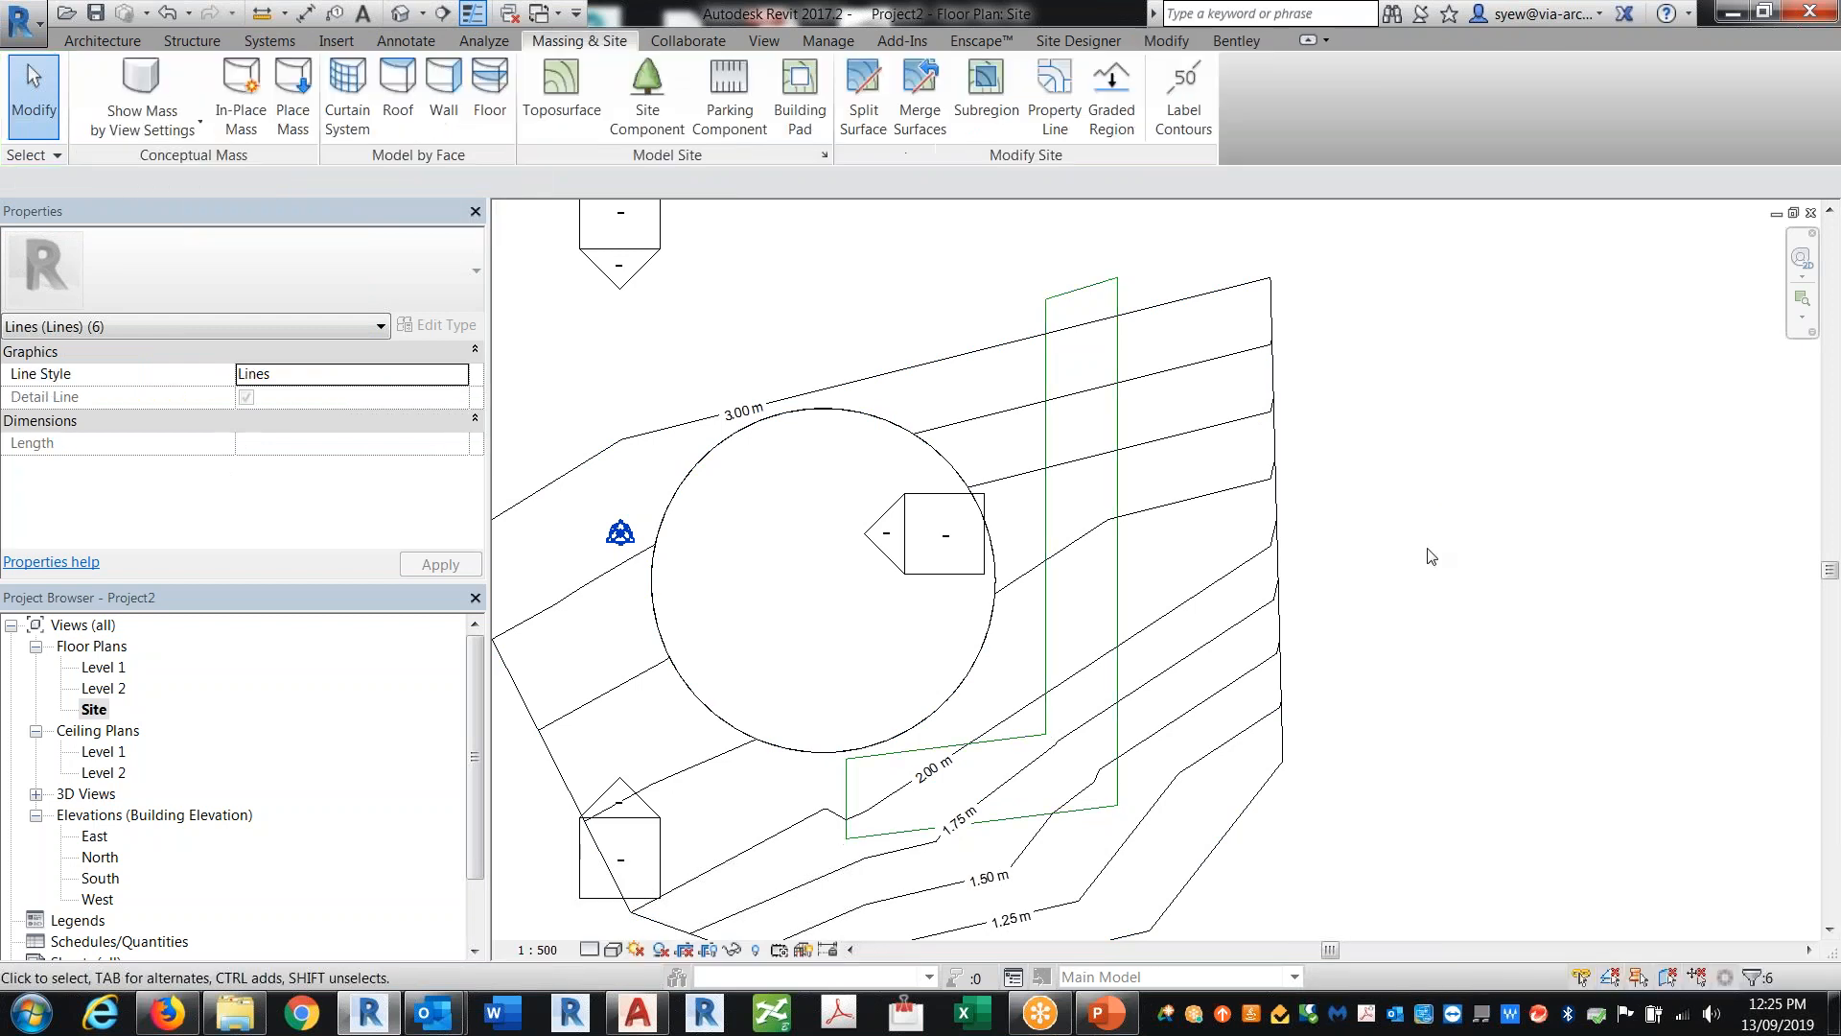
click(1118, 347)
key(Escape)
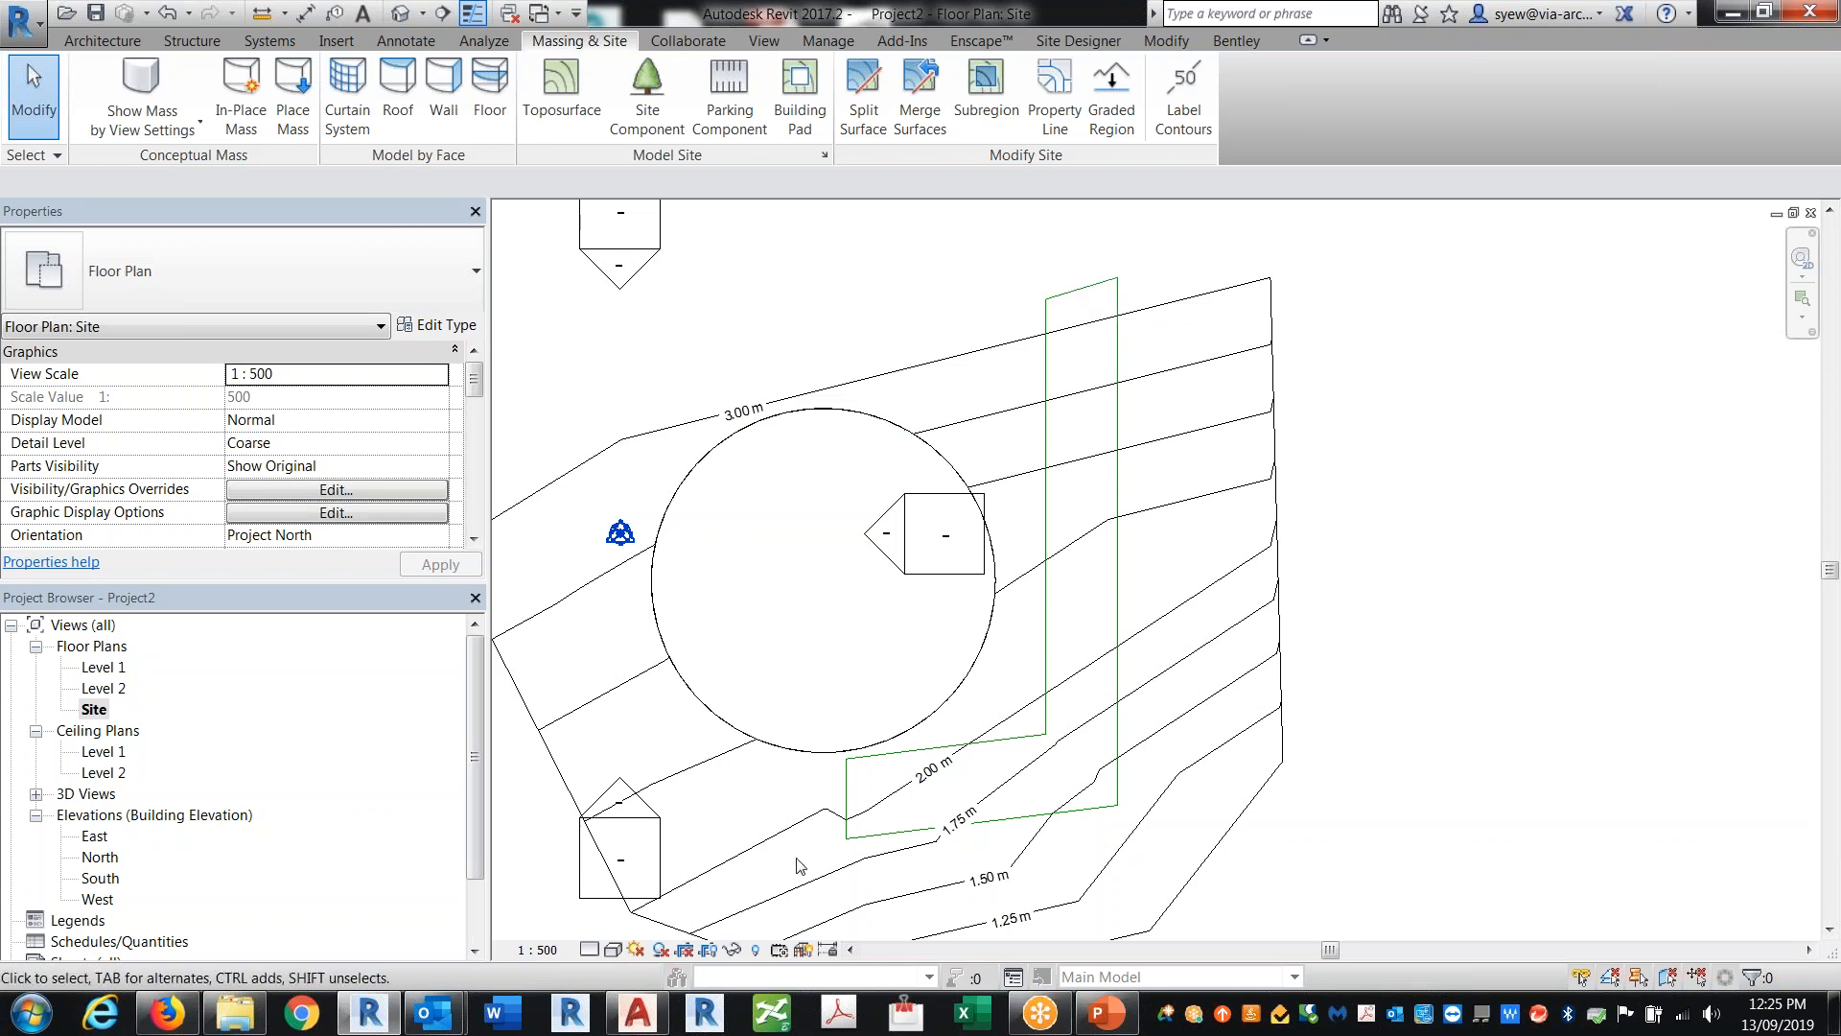
Step: Start a new subregion by picking the path's outer right and bottom edges and offsetting them 1000 mm outward
click(997, 117)
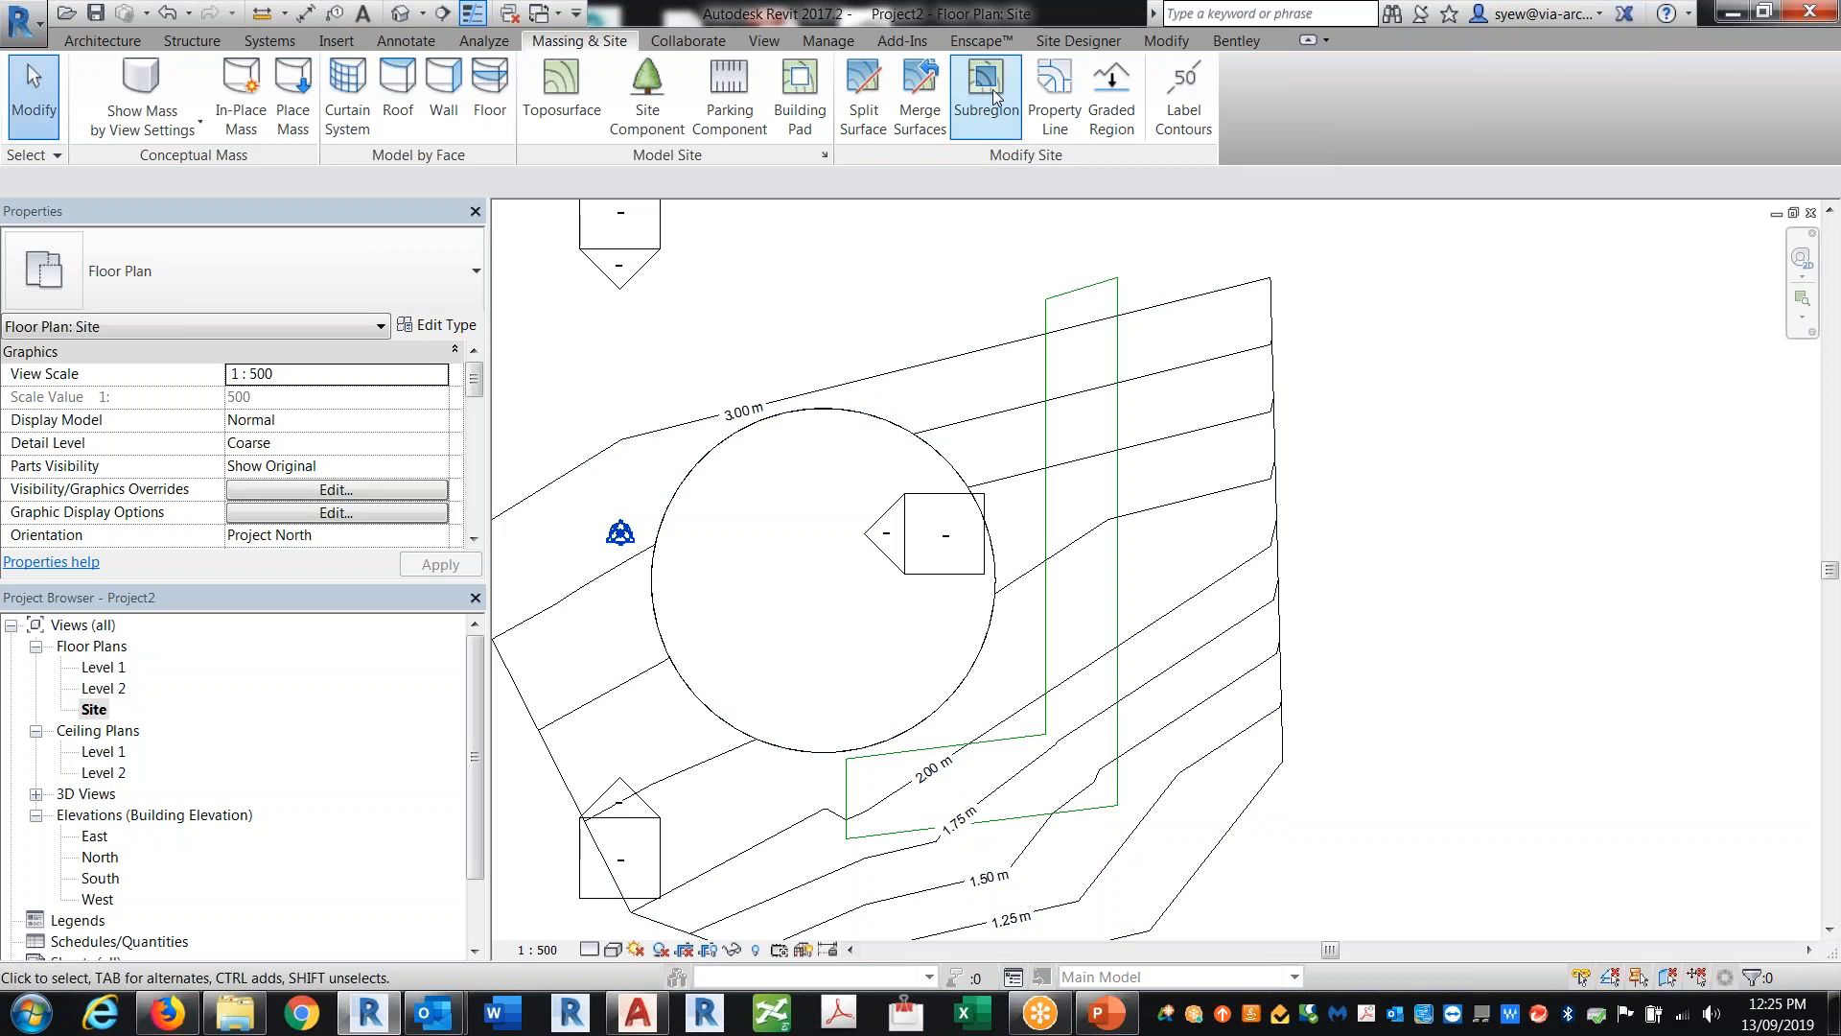
click(1061, 126)
click(1118, 528)
click(1075, 813)
scroll(909, 949, up, 1)
scroll(909, 950, up, 2)
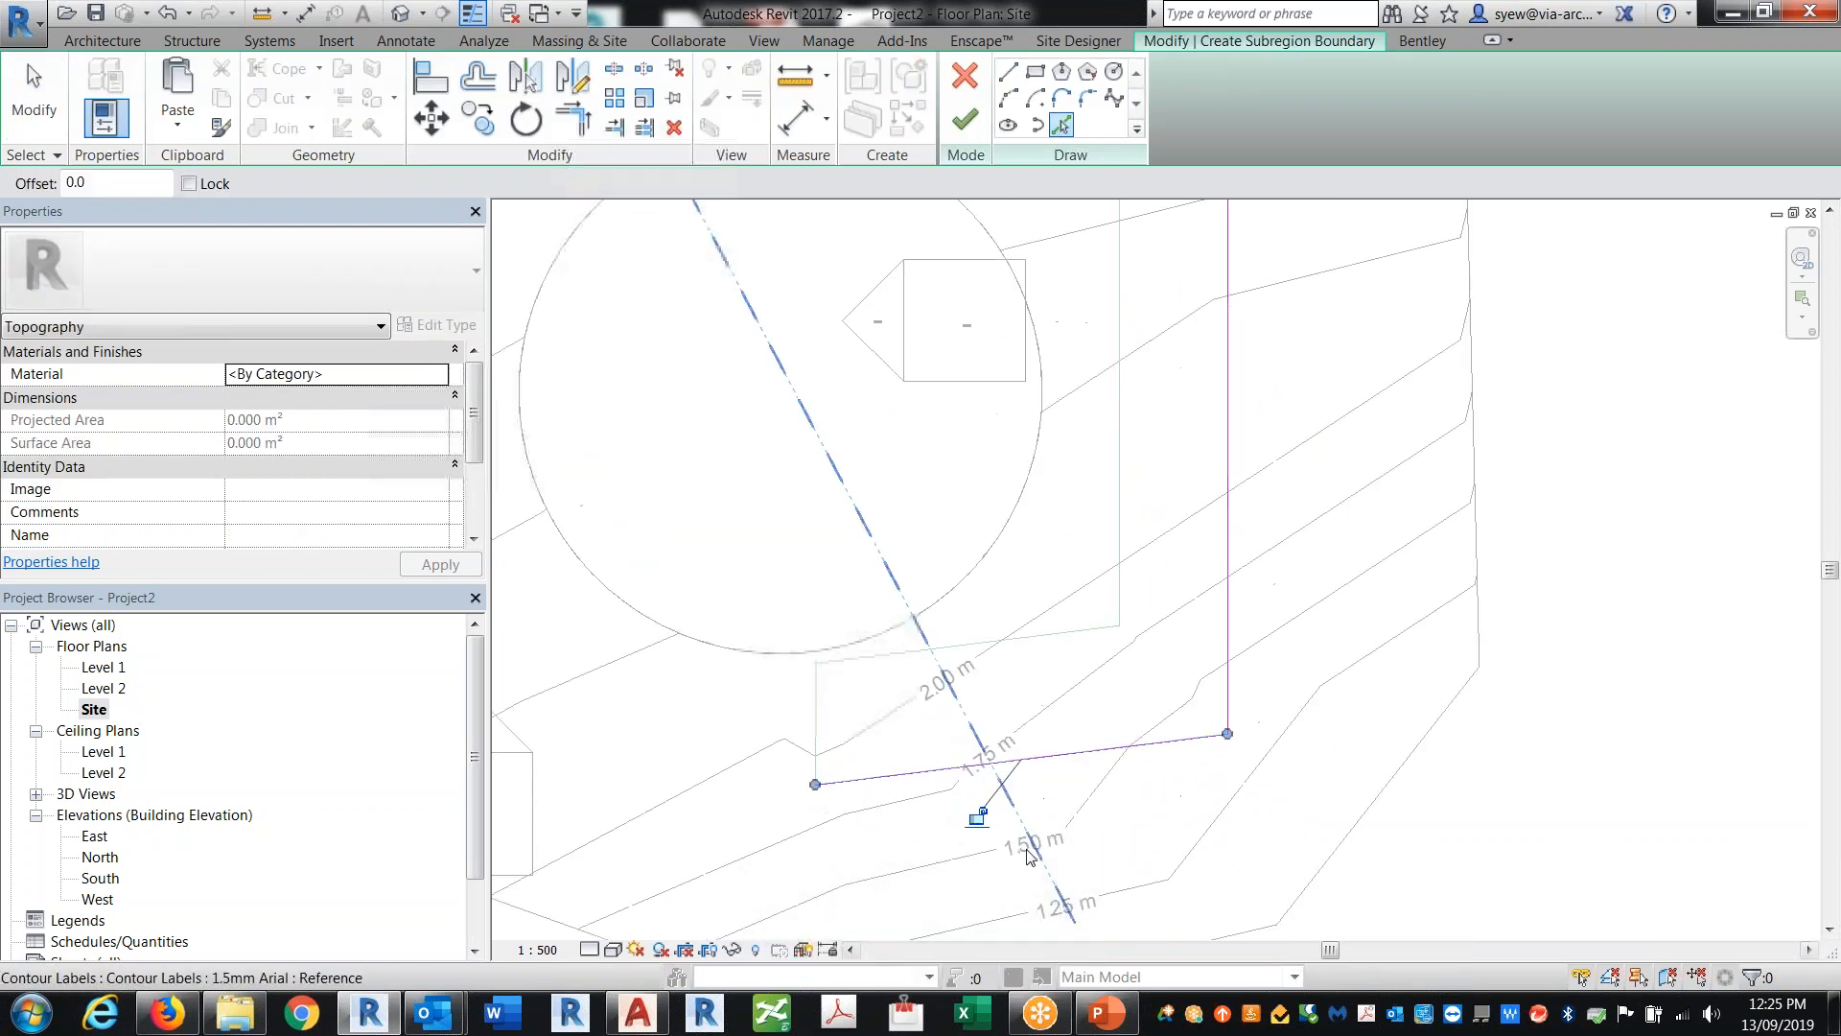
key(o)
key(f)
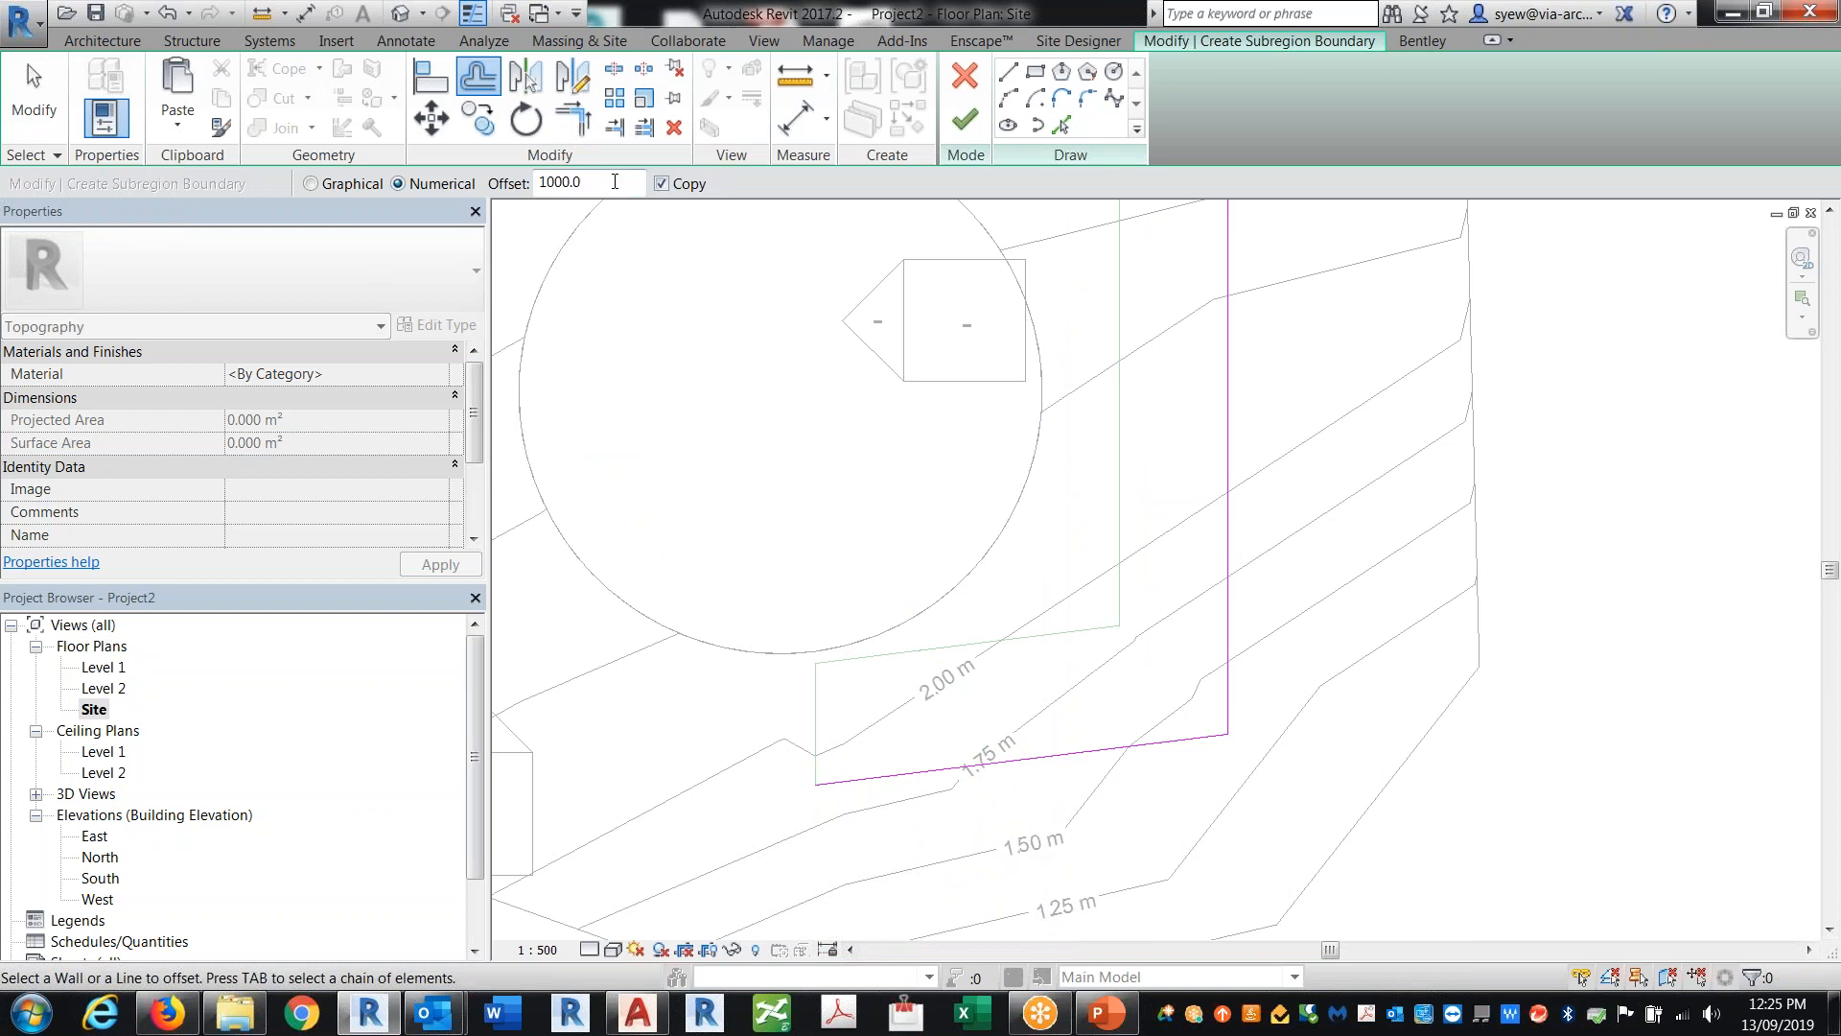
click(1230, 411)
click(1194, 740)
Step: Draw lines closing the ends of the 1000 mm edging strip boundary
click(1008, 72)
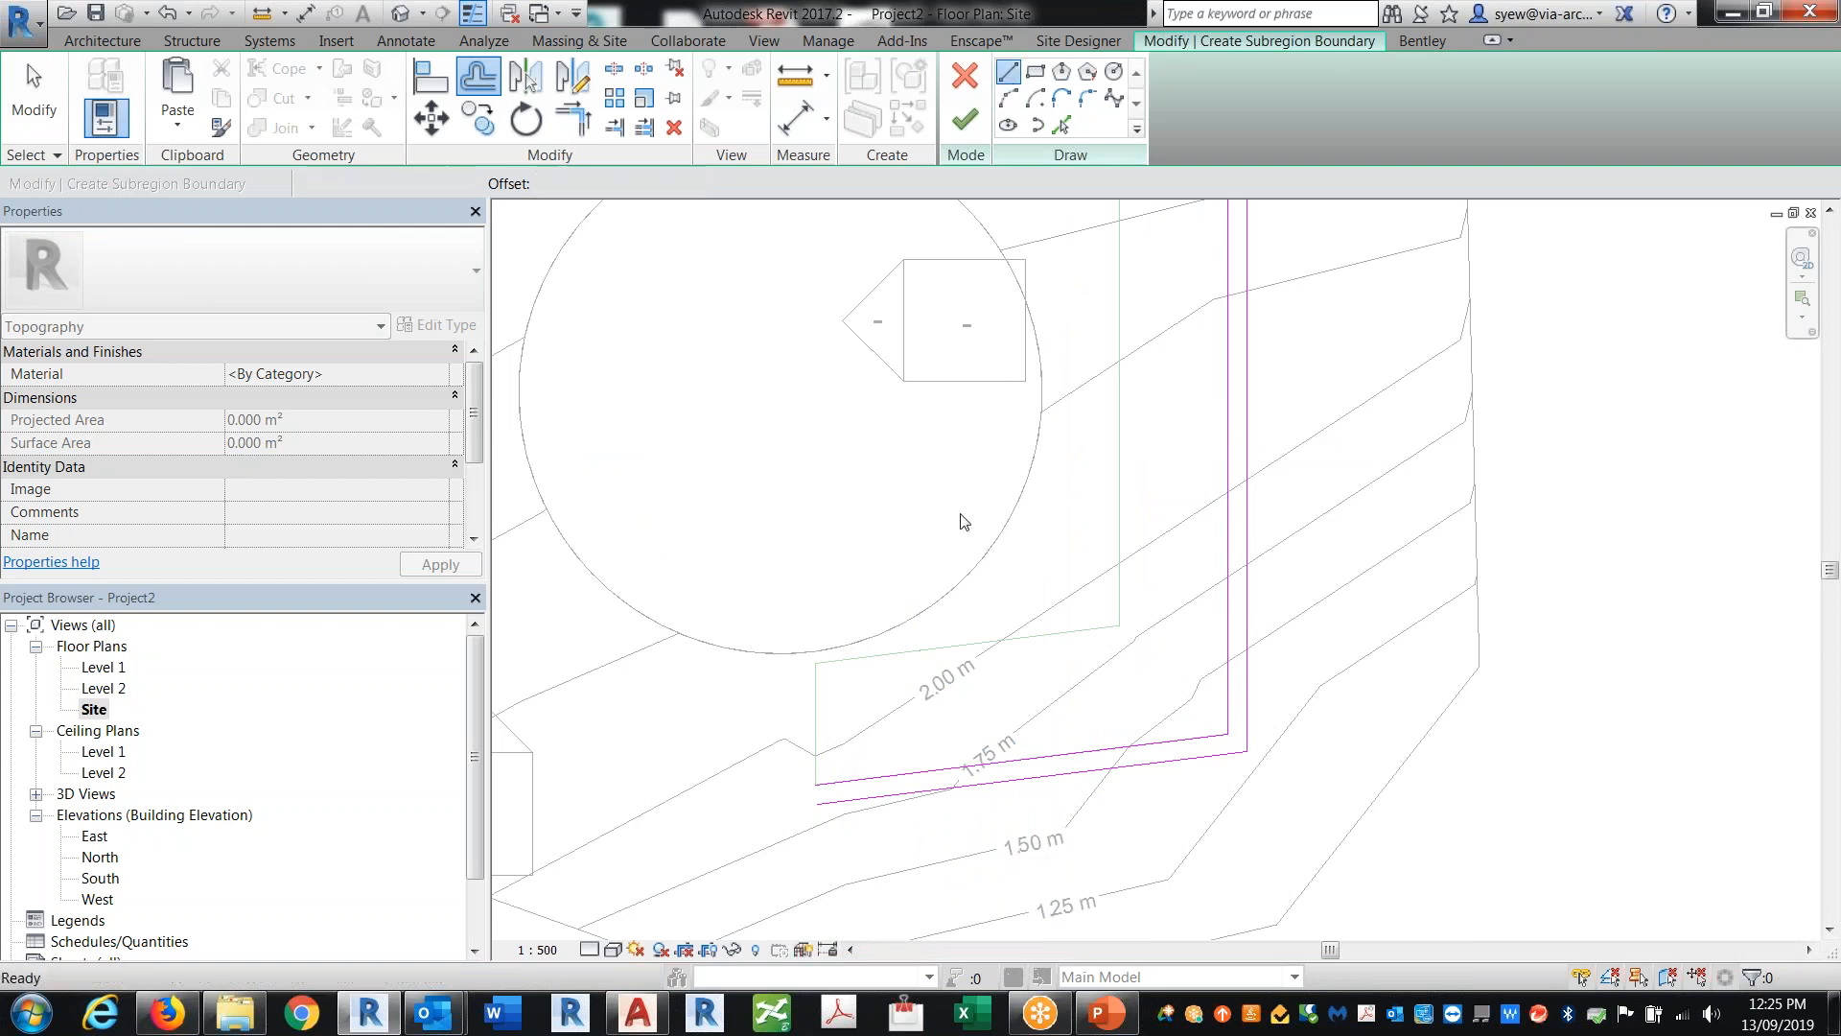
click(813, 760)
click(1225, 712)
scroll(1009, 940, down, 2)
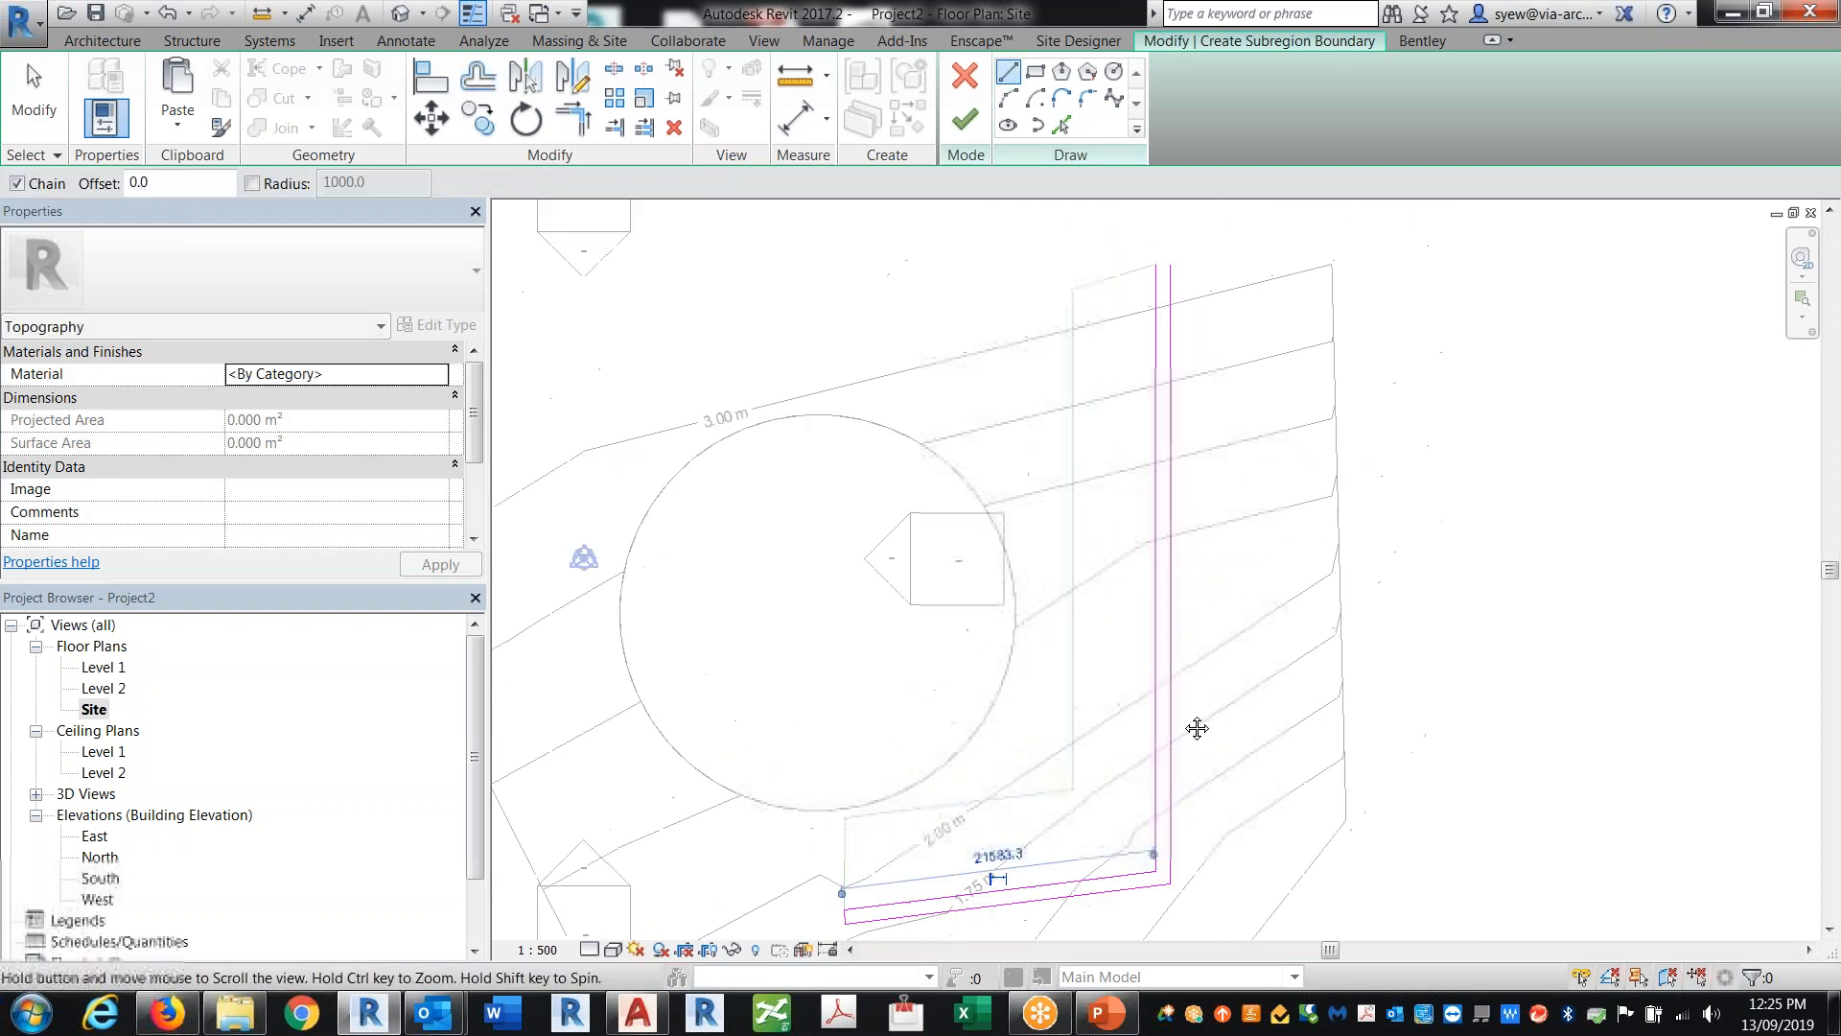
middle_drag(1210, 460, 1191, 571)
click(1157, 288)
key(Escape)
key(Escape)
Step: Trim the overlapping top corner of the edging boundary and finish the subregion
click(965, 119)
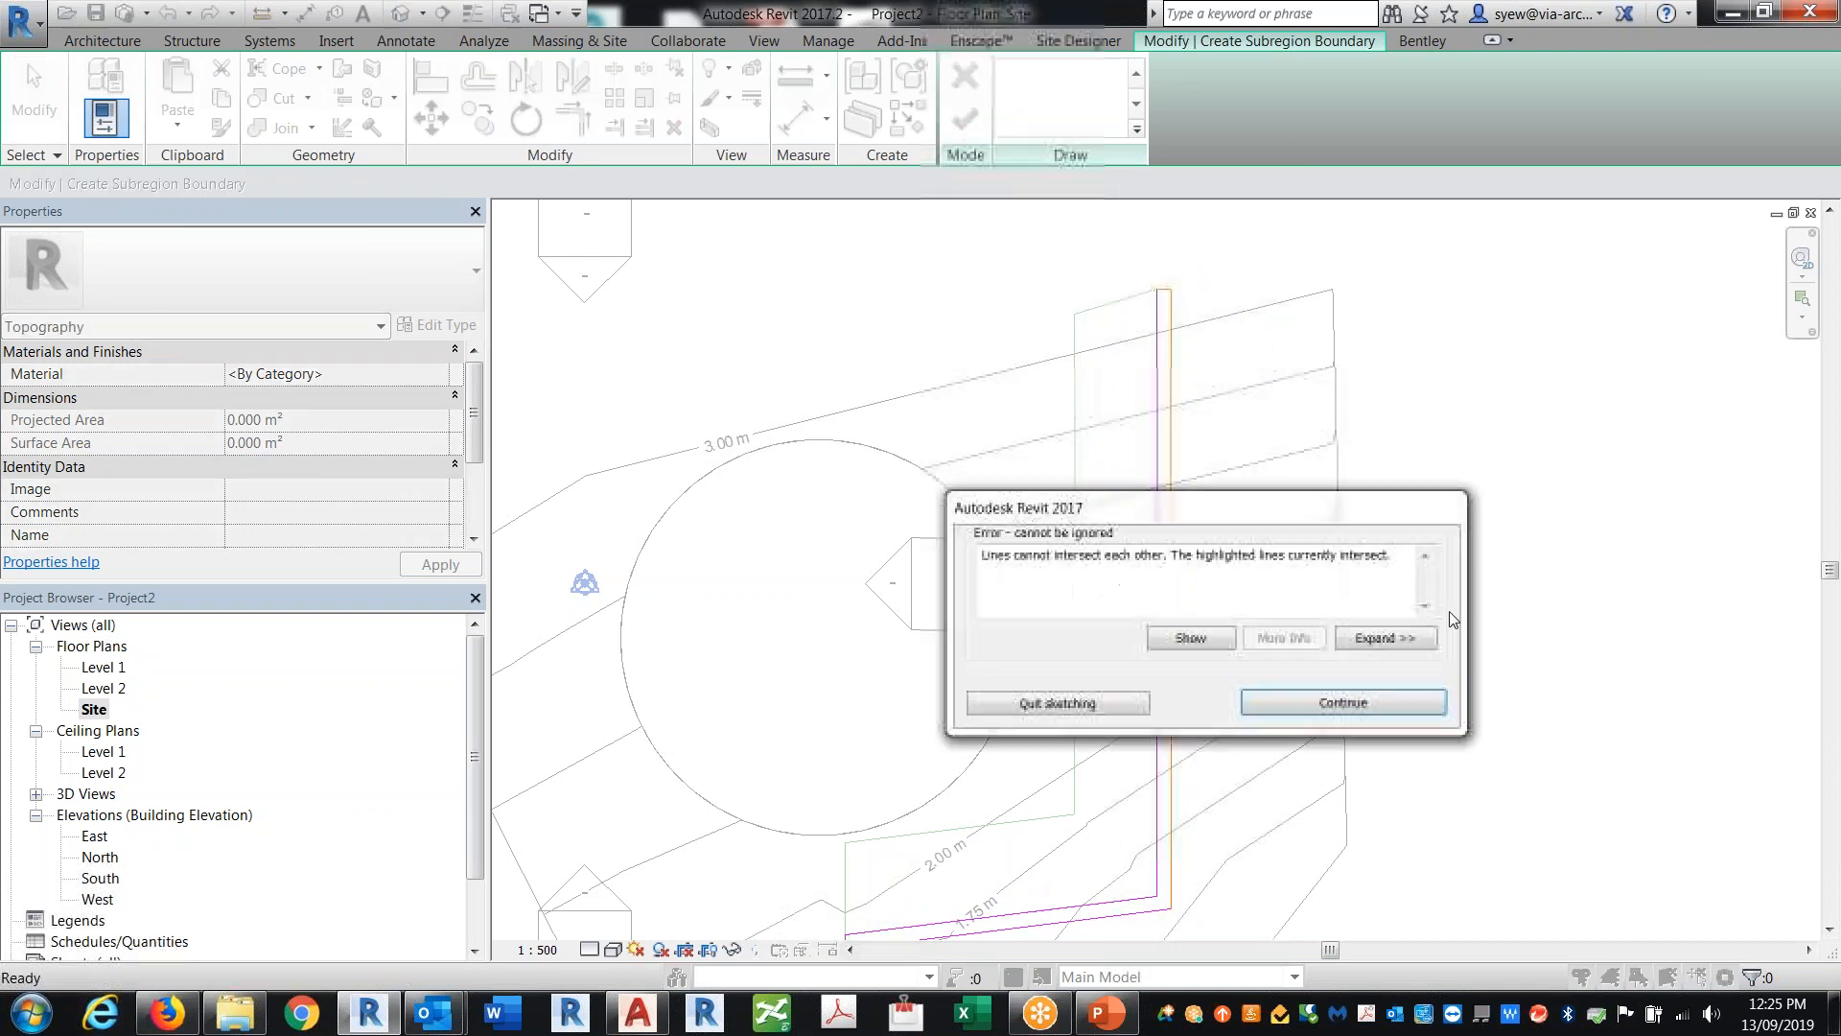
scroll(1194, 302, up, 6)
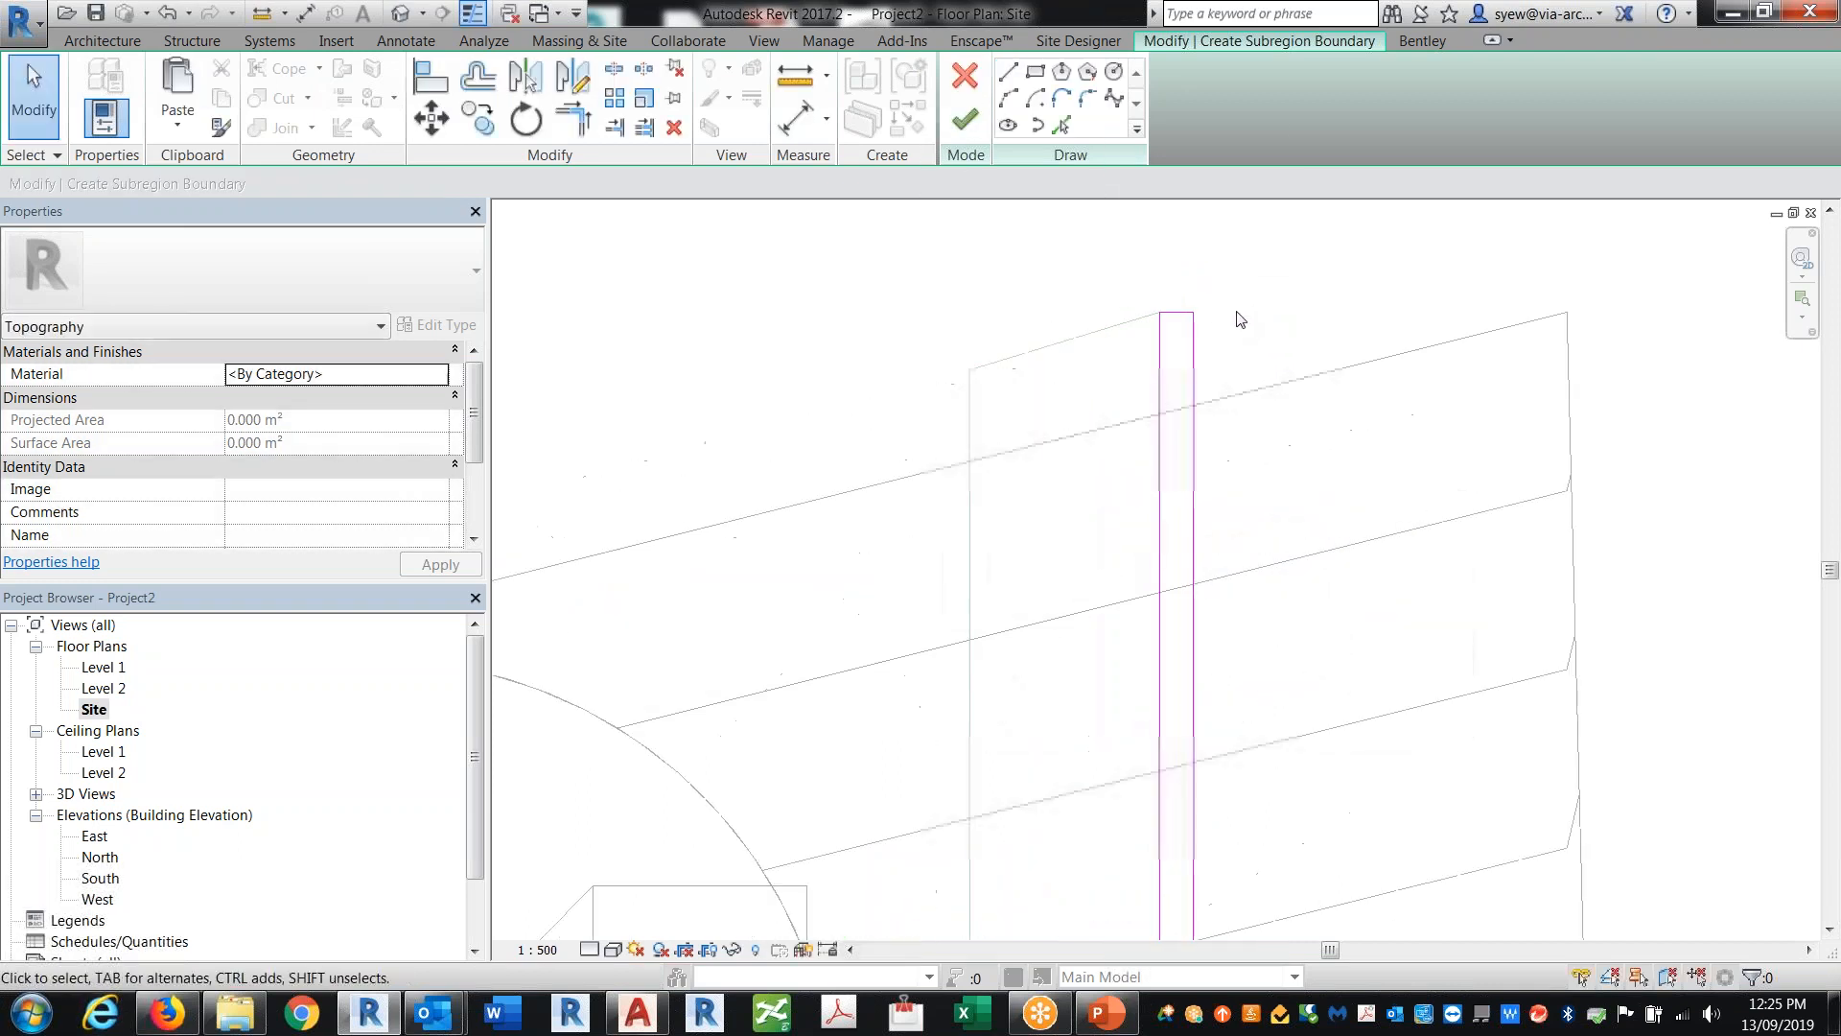
key(t)
key(r)
click(1161, 315)
click(1183, 336)
scroll(1262, 309, down, 5)
key(Escape)
key(Escape)
click(965, 119)
Step: In the 3D view, assign the Default Wall material to the edging subregion with a Flat - Broom Gray concrete appearance
key(Escape)
click(401, 14)
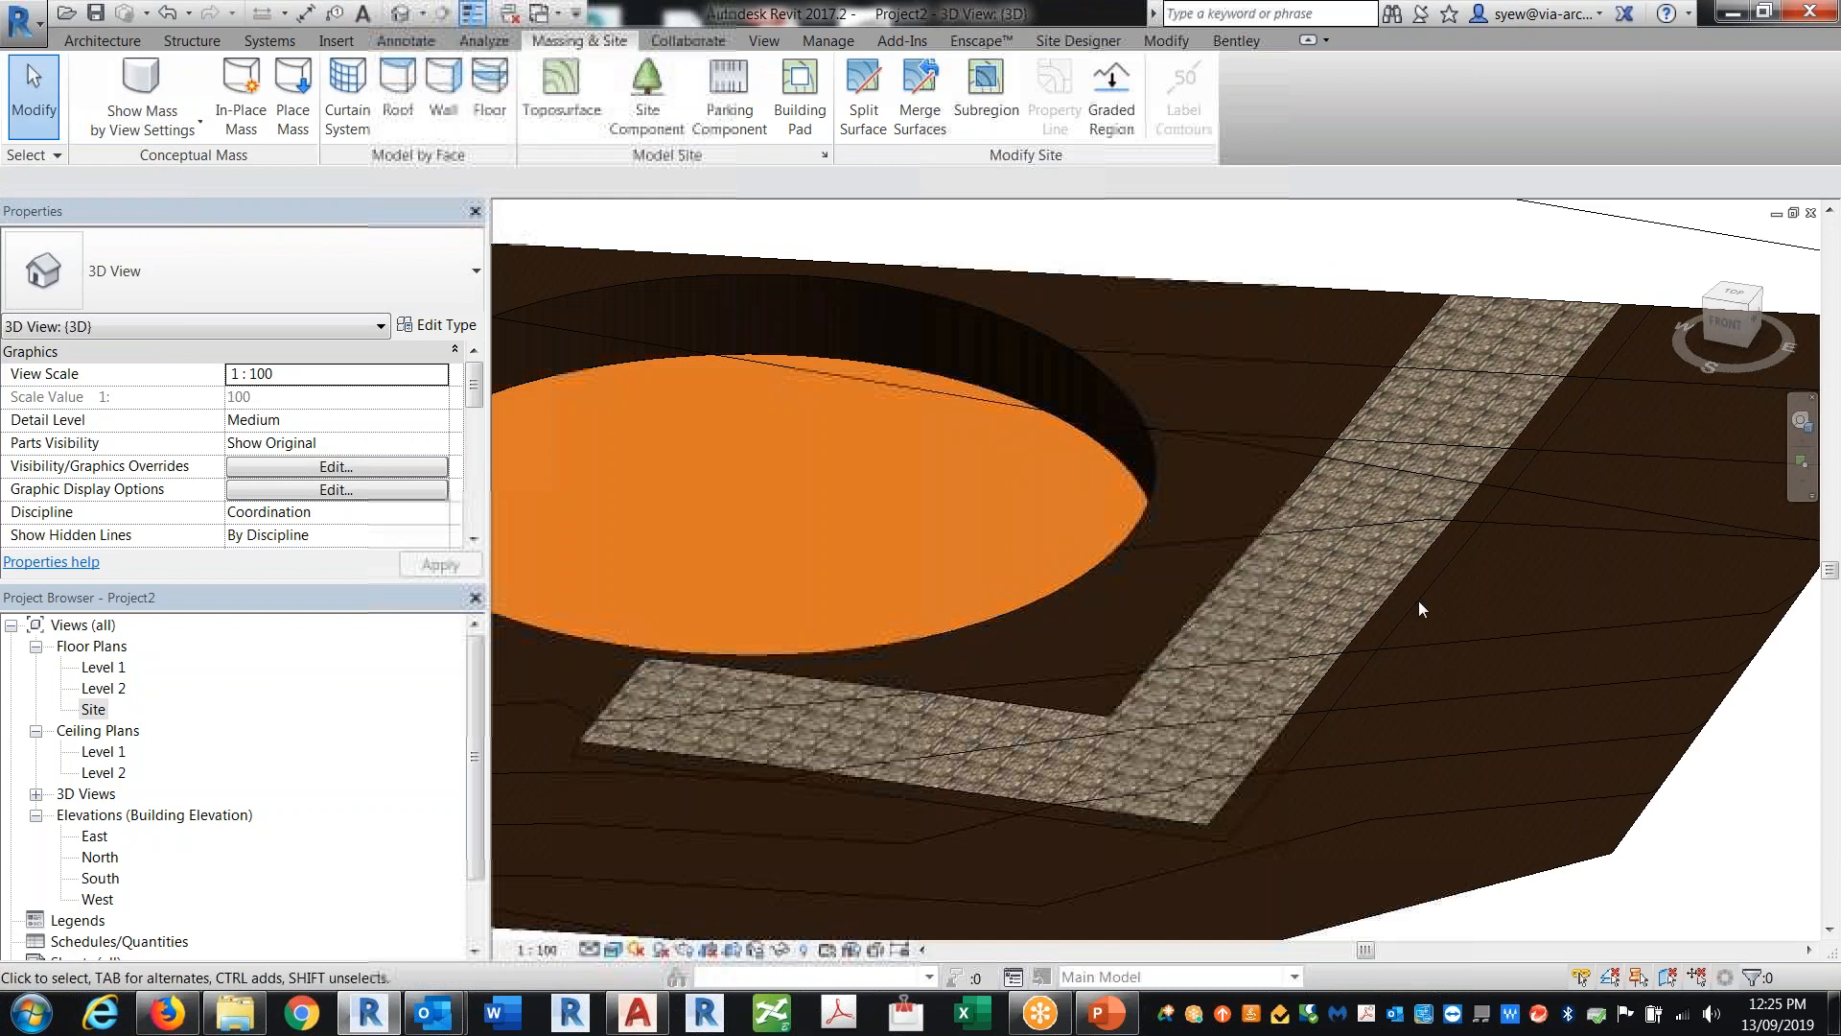
scroll(1418, 479, up, 5)
click(1429, 452)
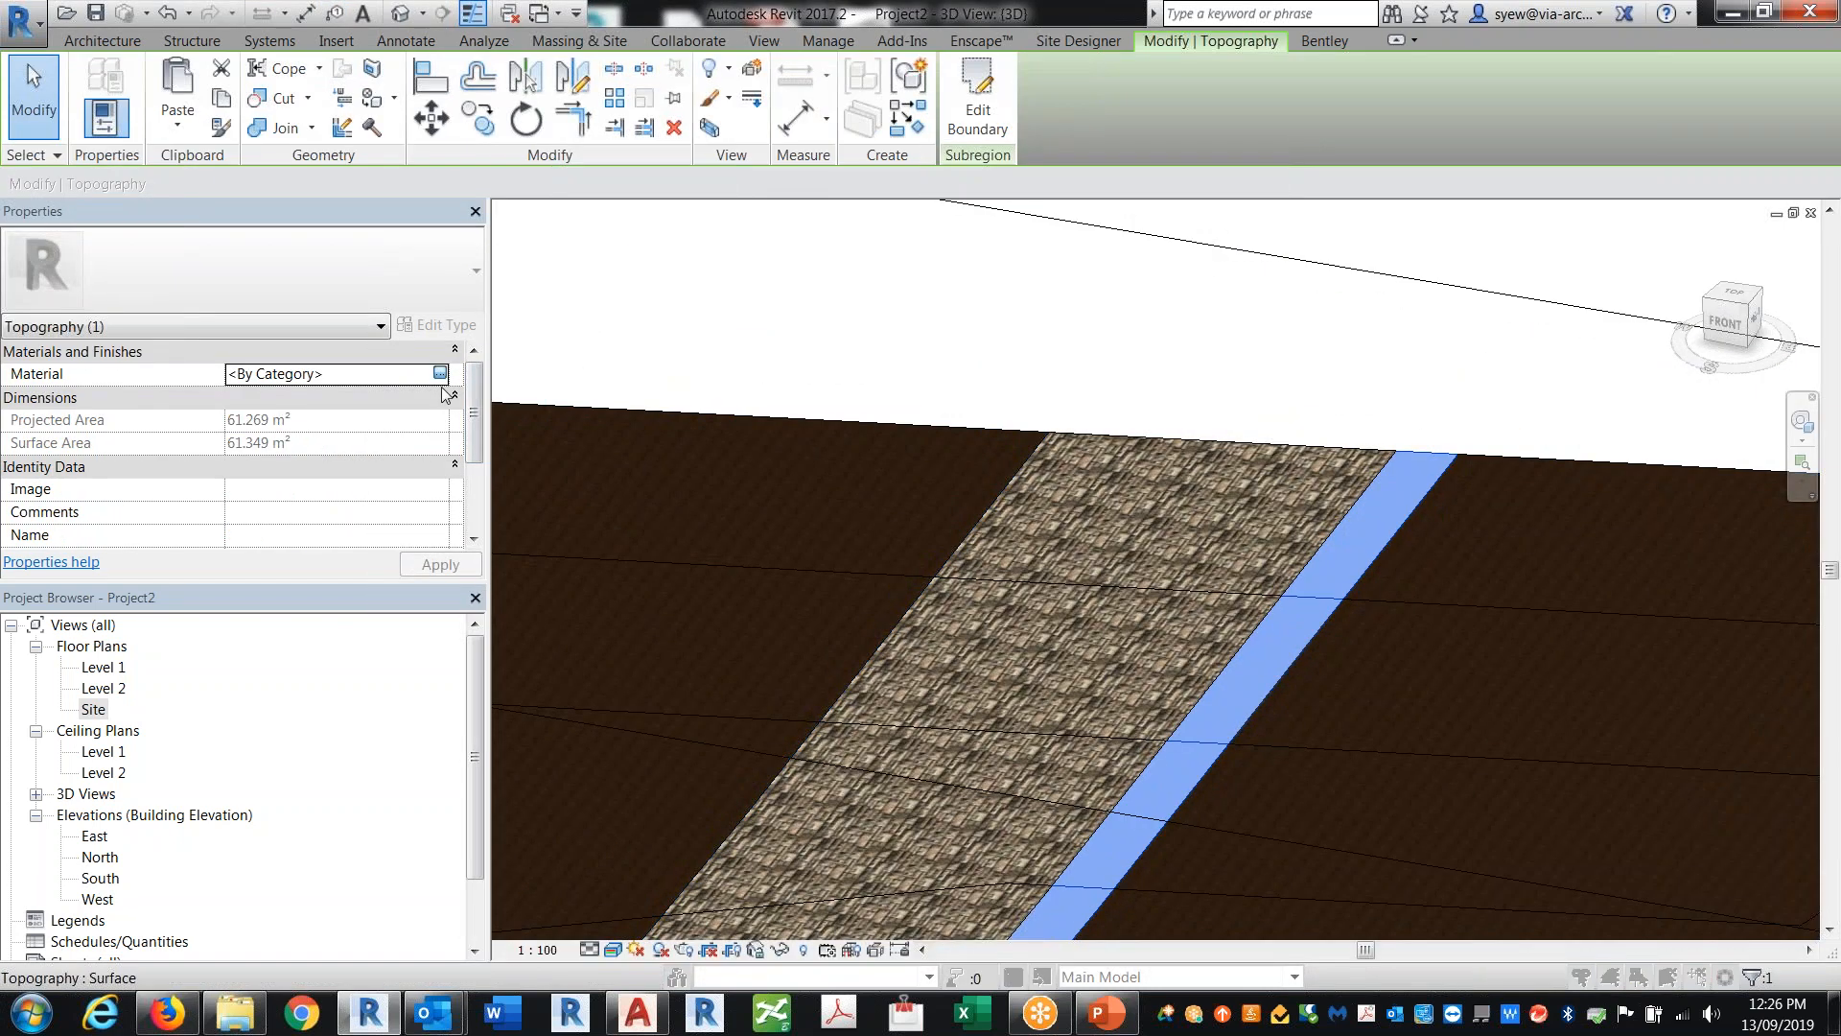
click(441, 376)
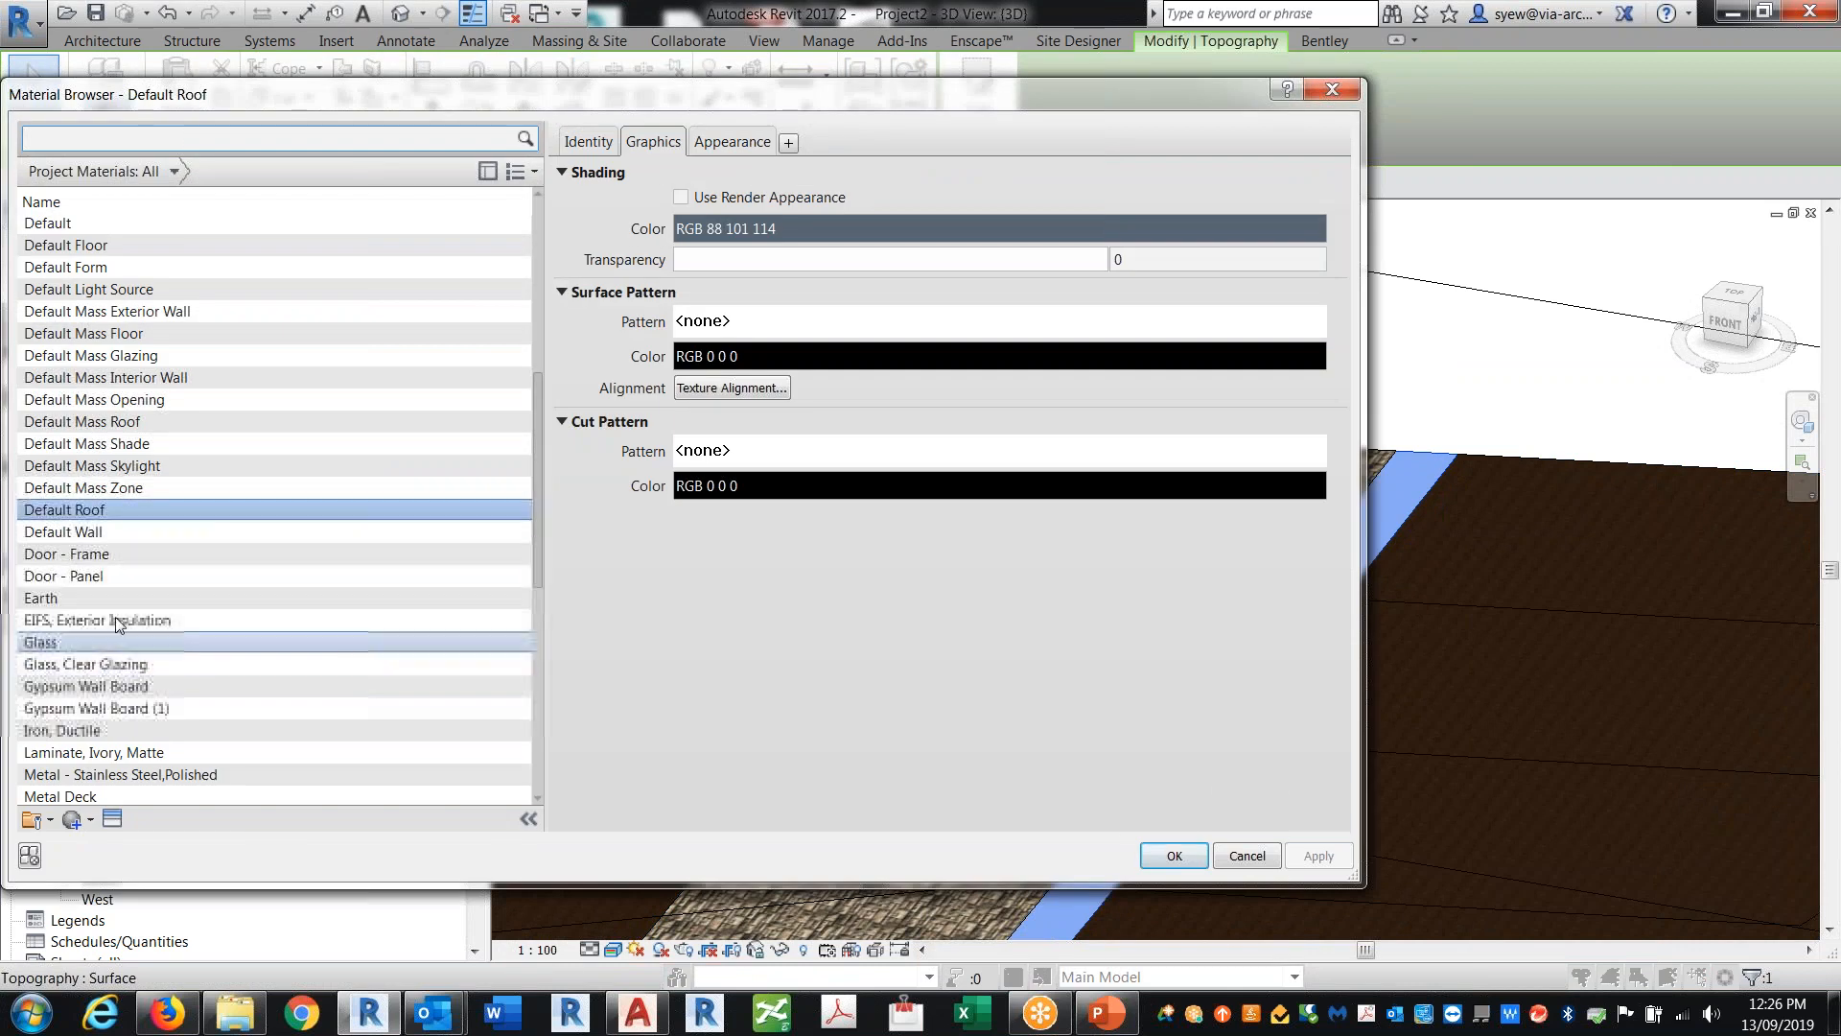
click(91, 531)
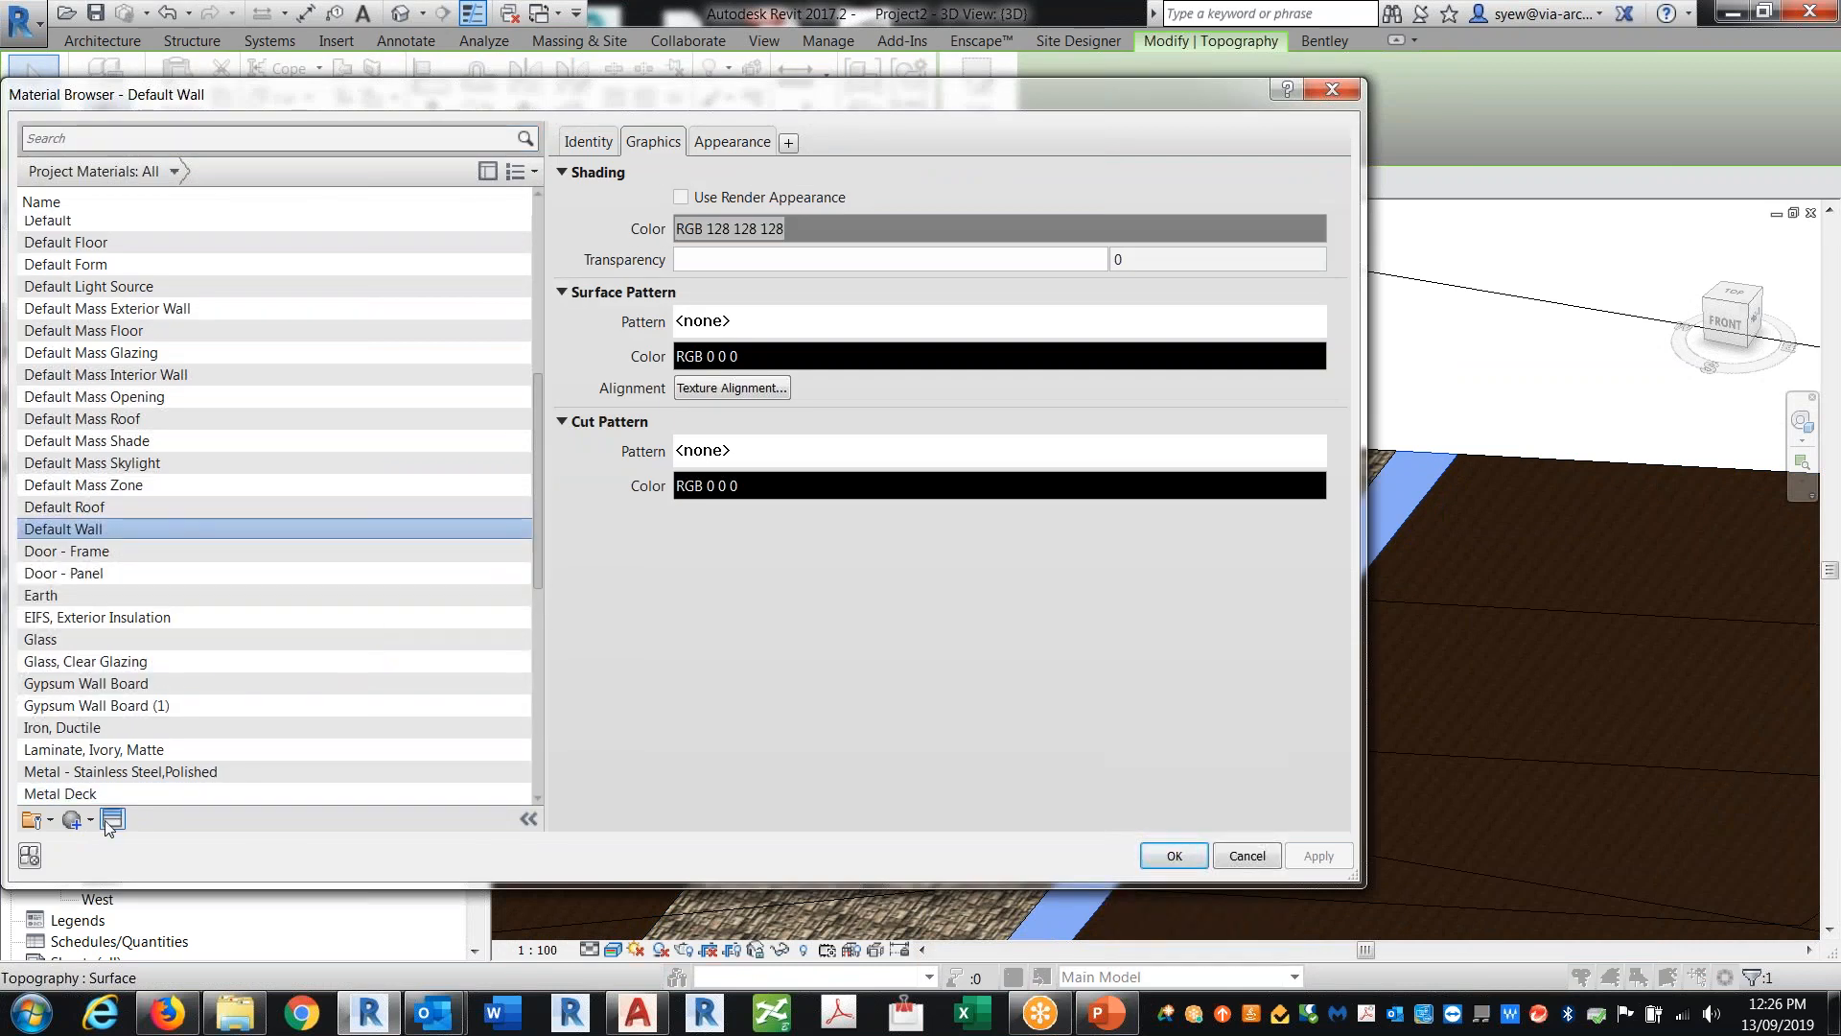
click(112, 818)
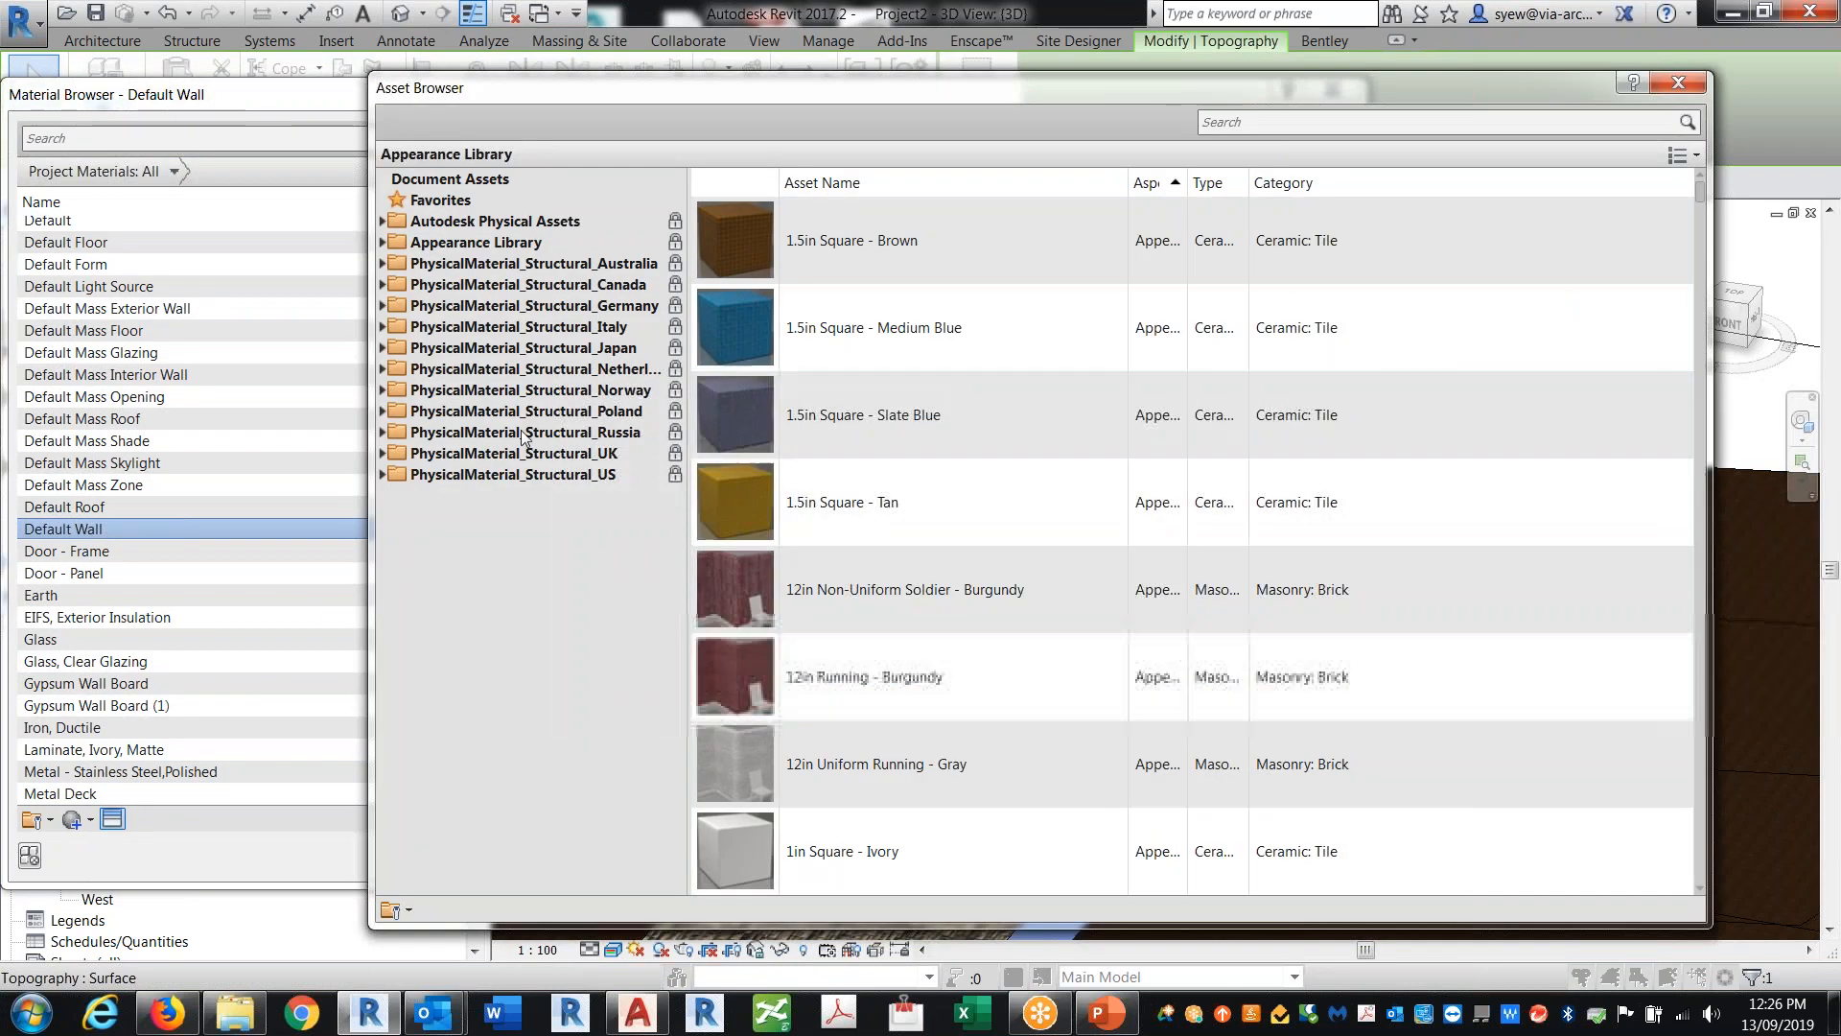
double_click(499, 244)
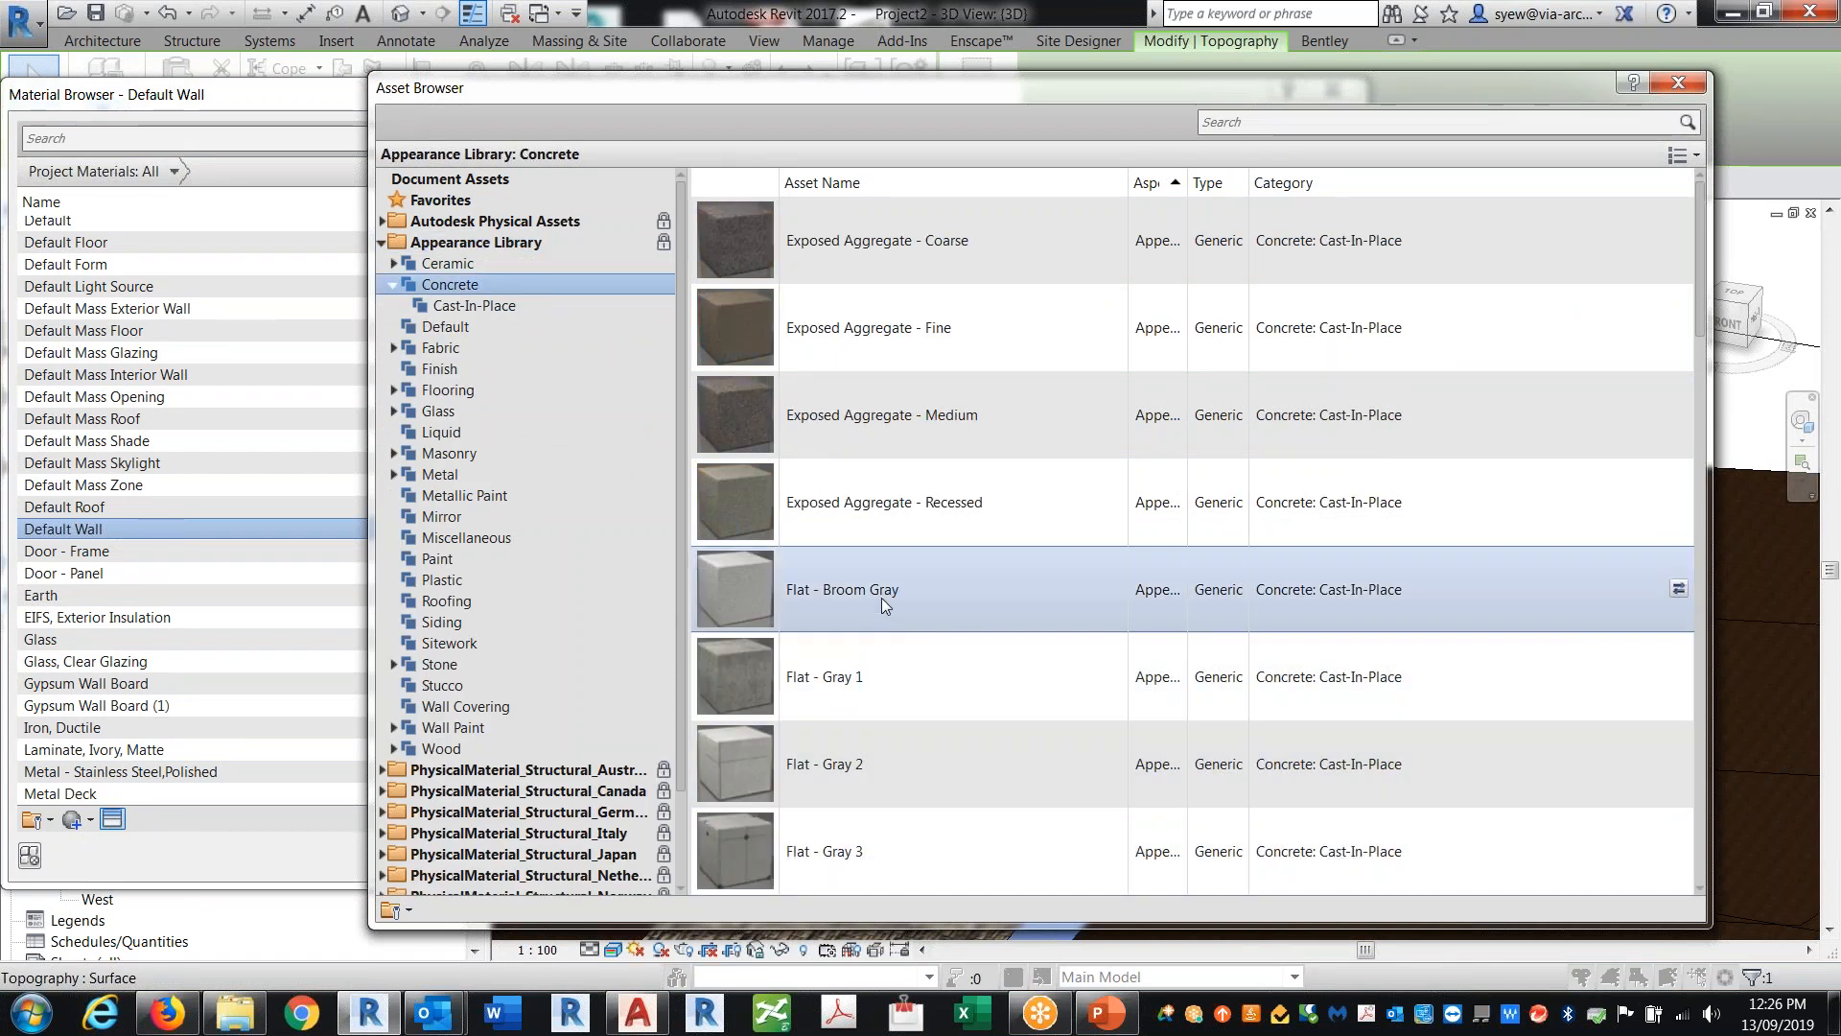
click(1678, 589)
click(1677, 89)
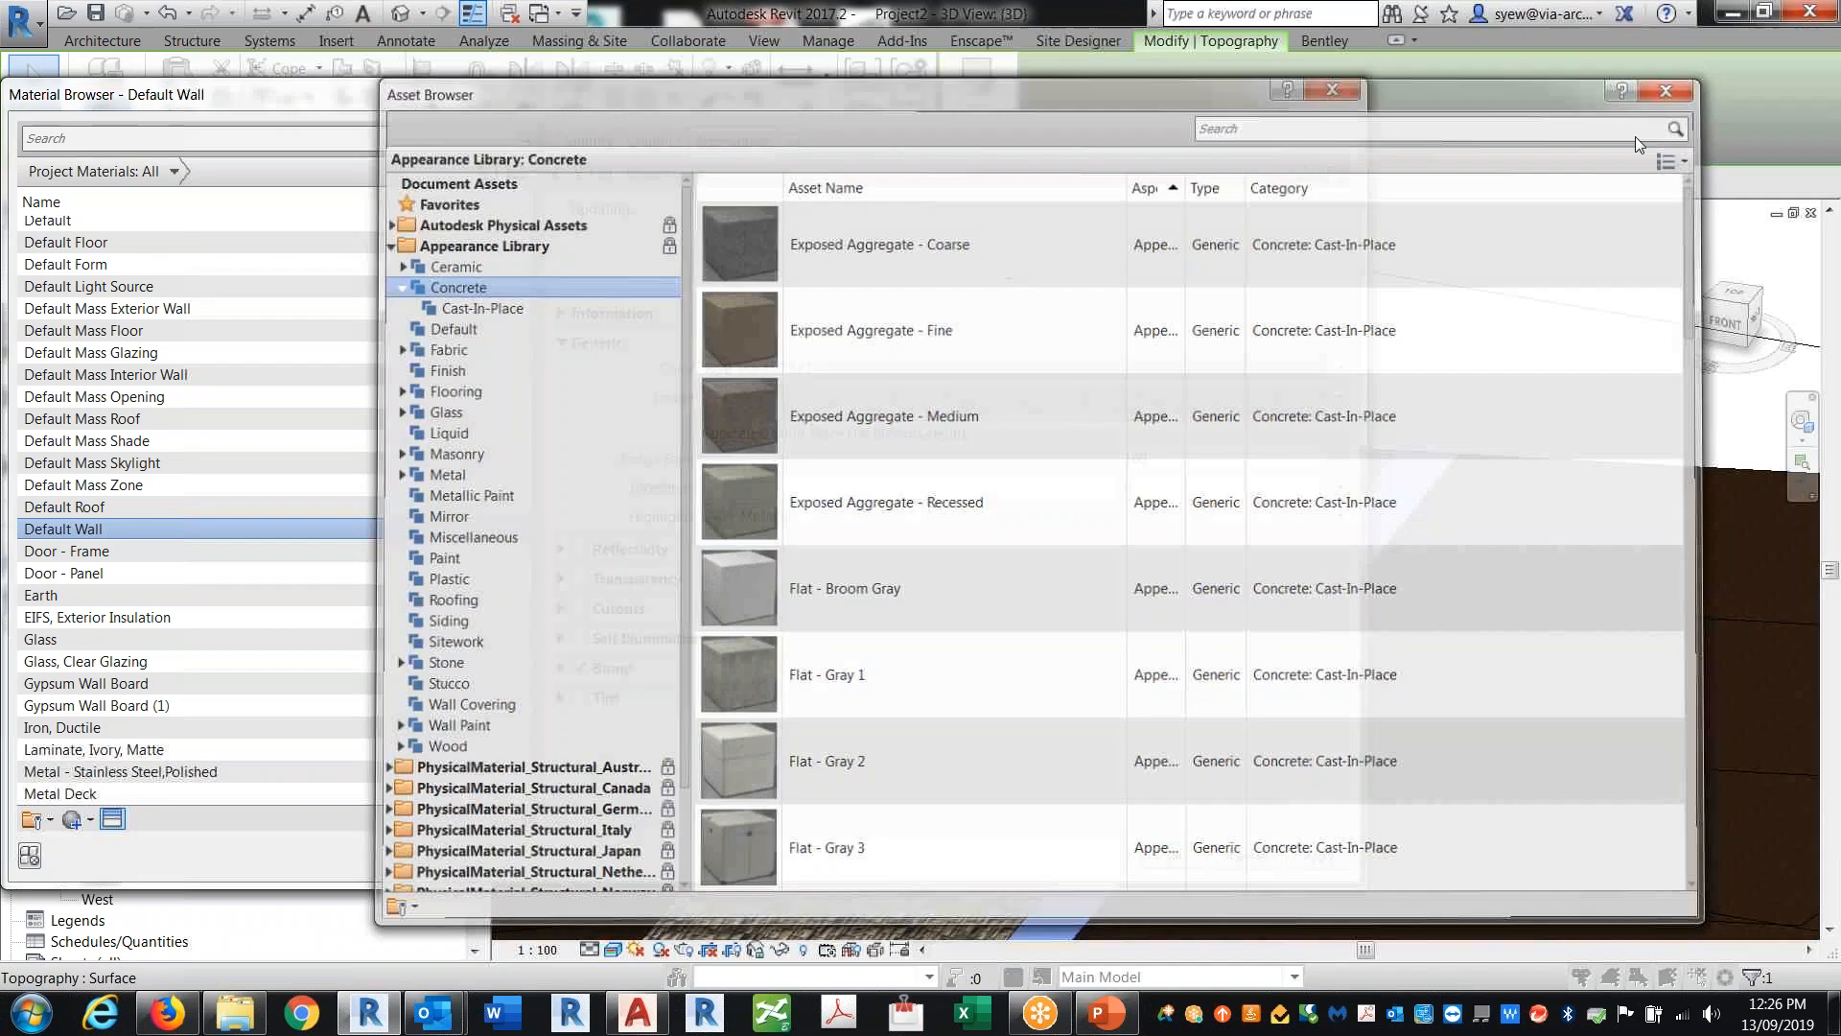
click(1174, 856)
click(1338, 345)
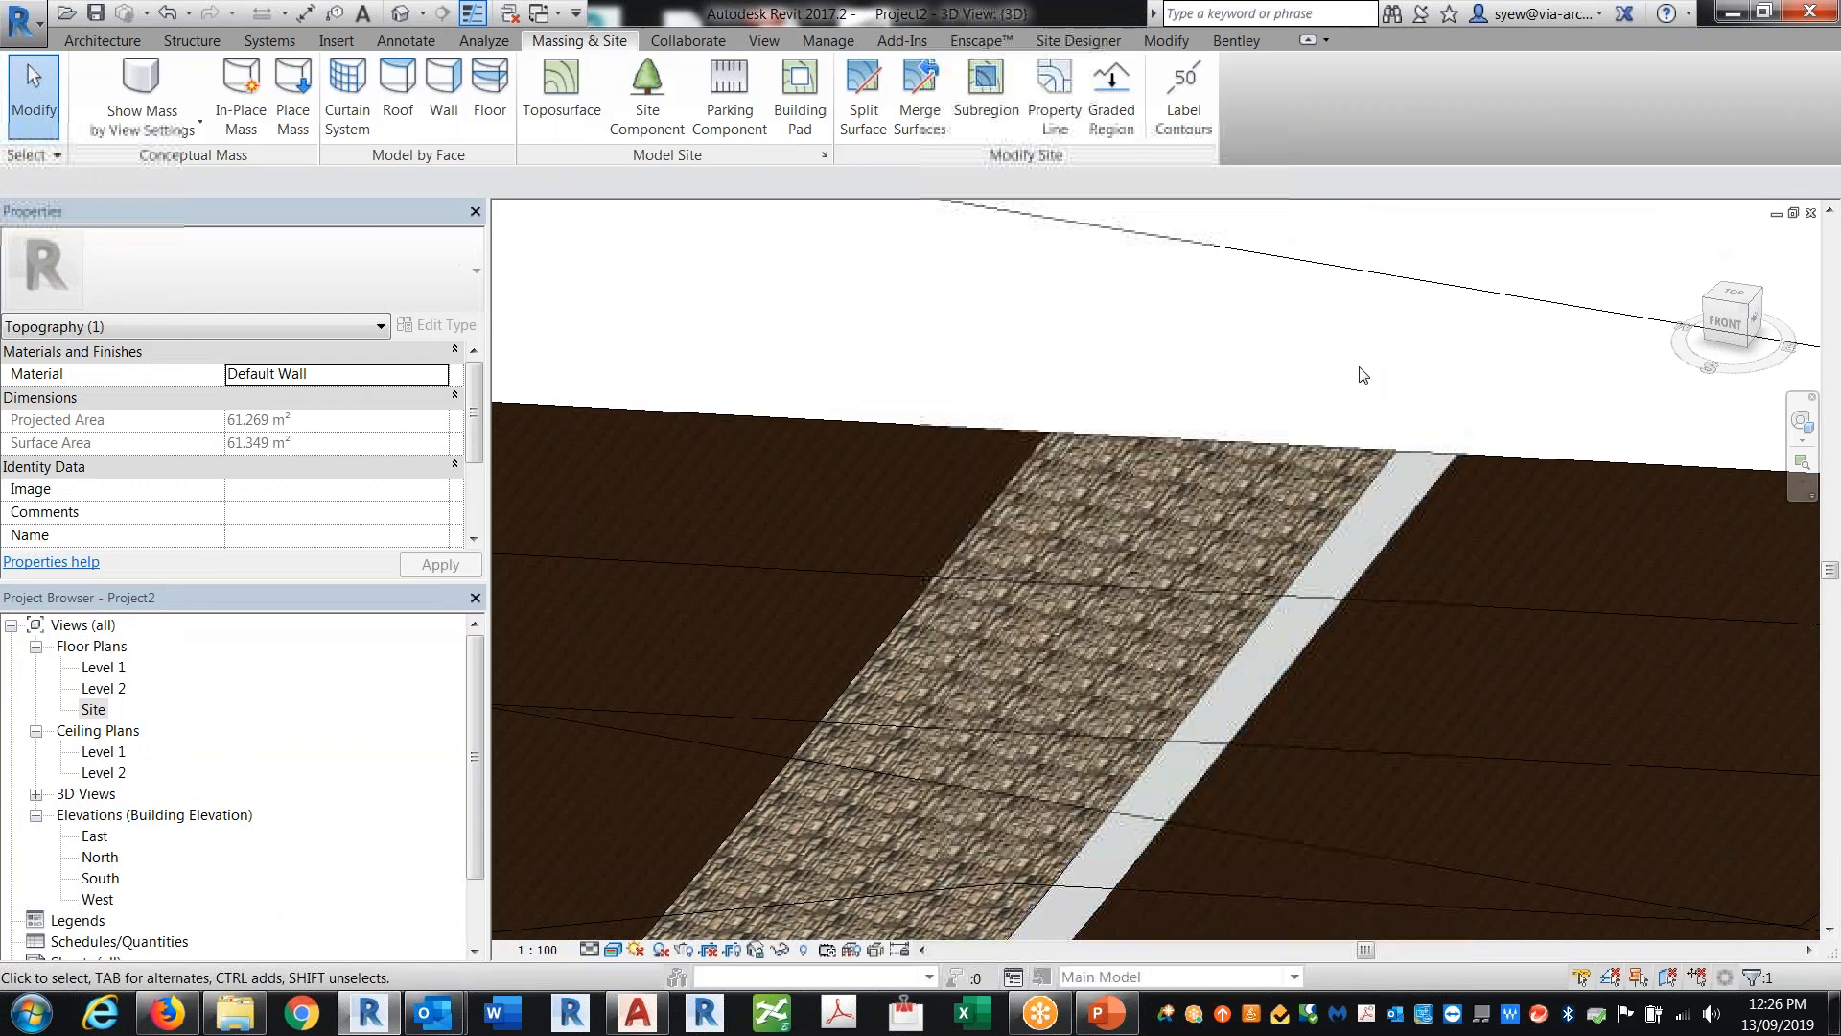
Step: Zoom out and inspect the stone path and concrete edging subregions in the 3D view
scroll(1338, 345, down, 5)
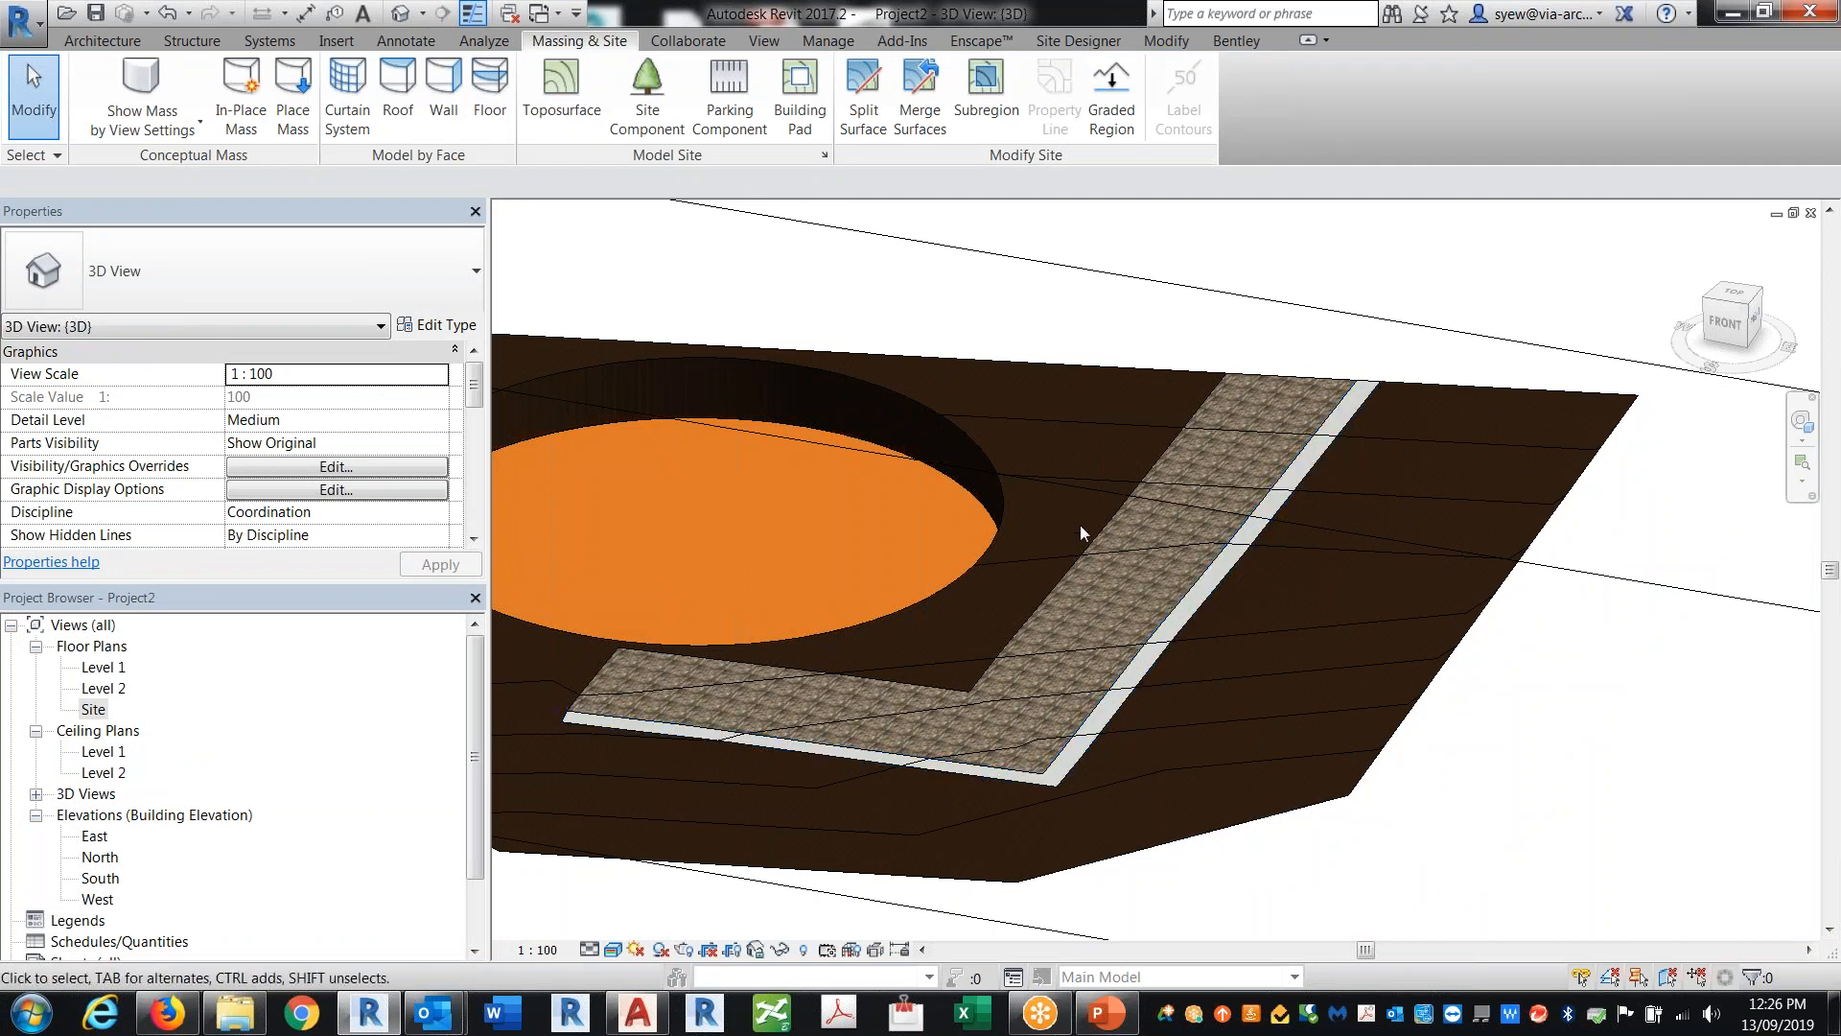
click(1270, 380)
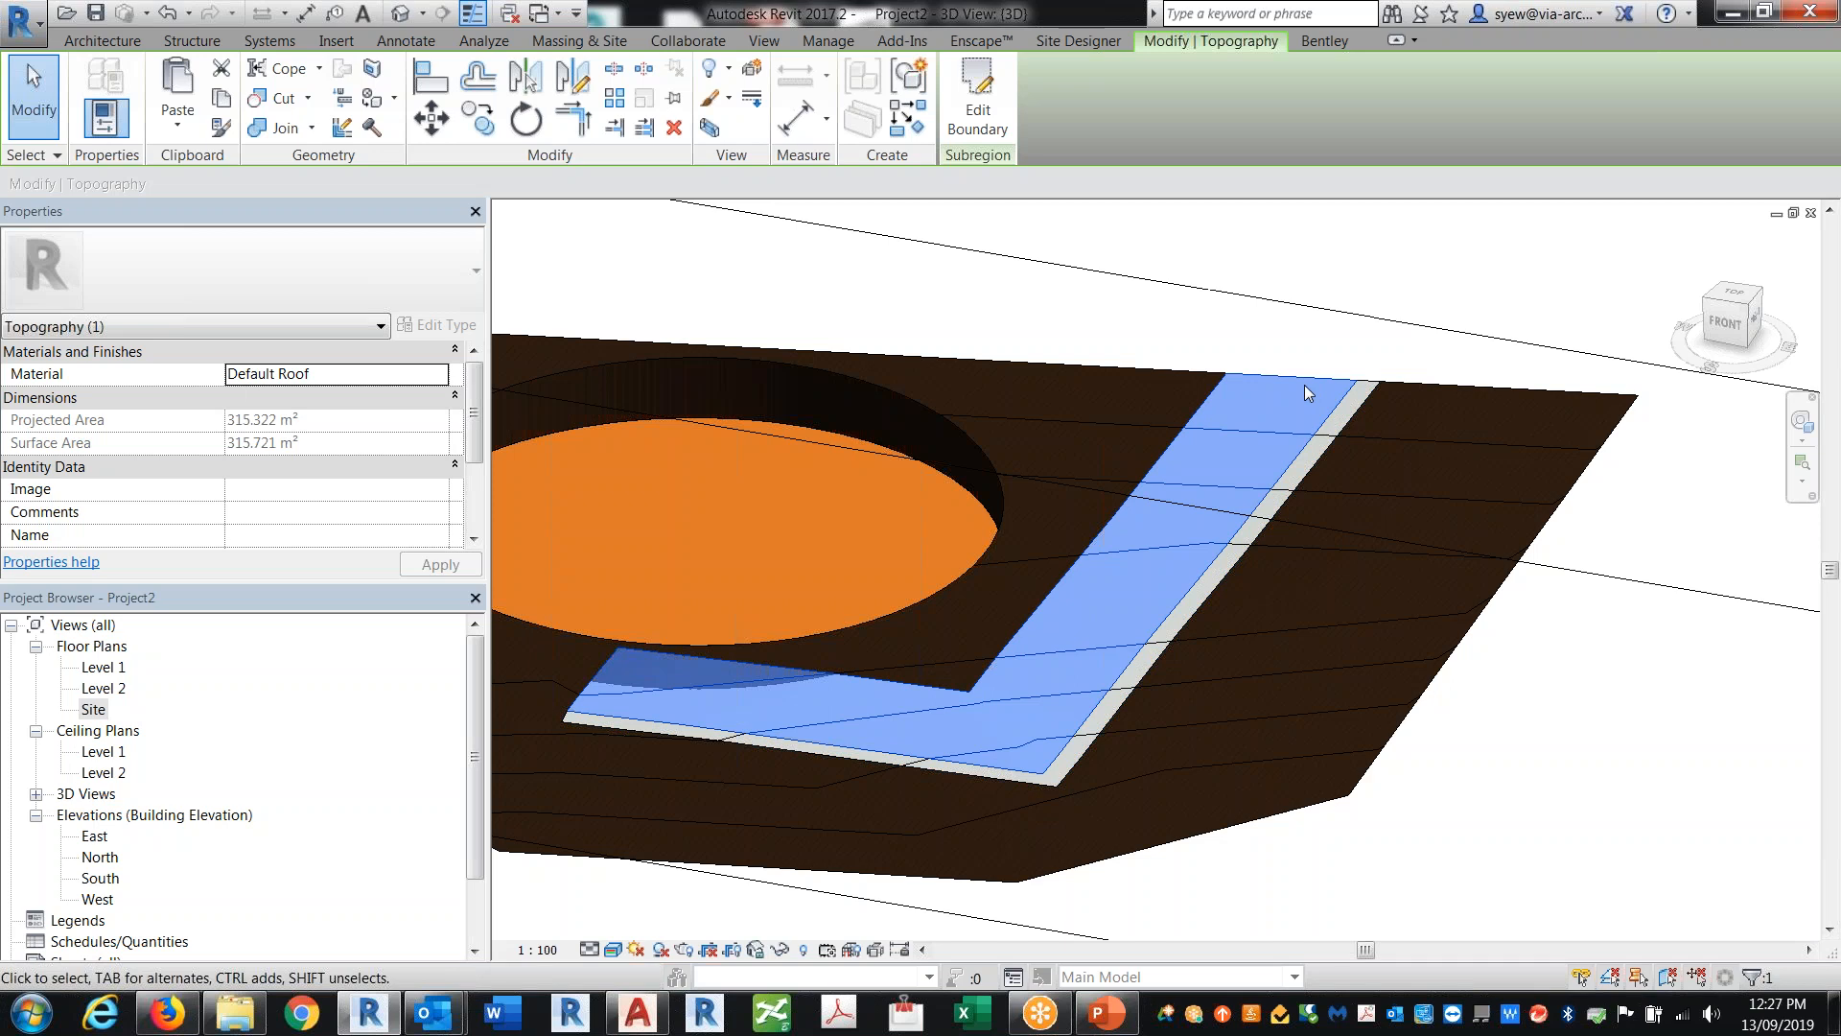
key(Escape)
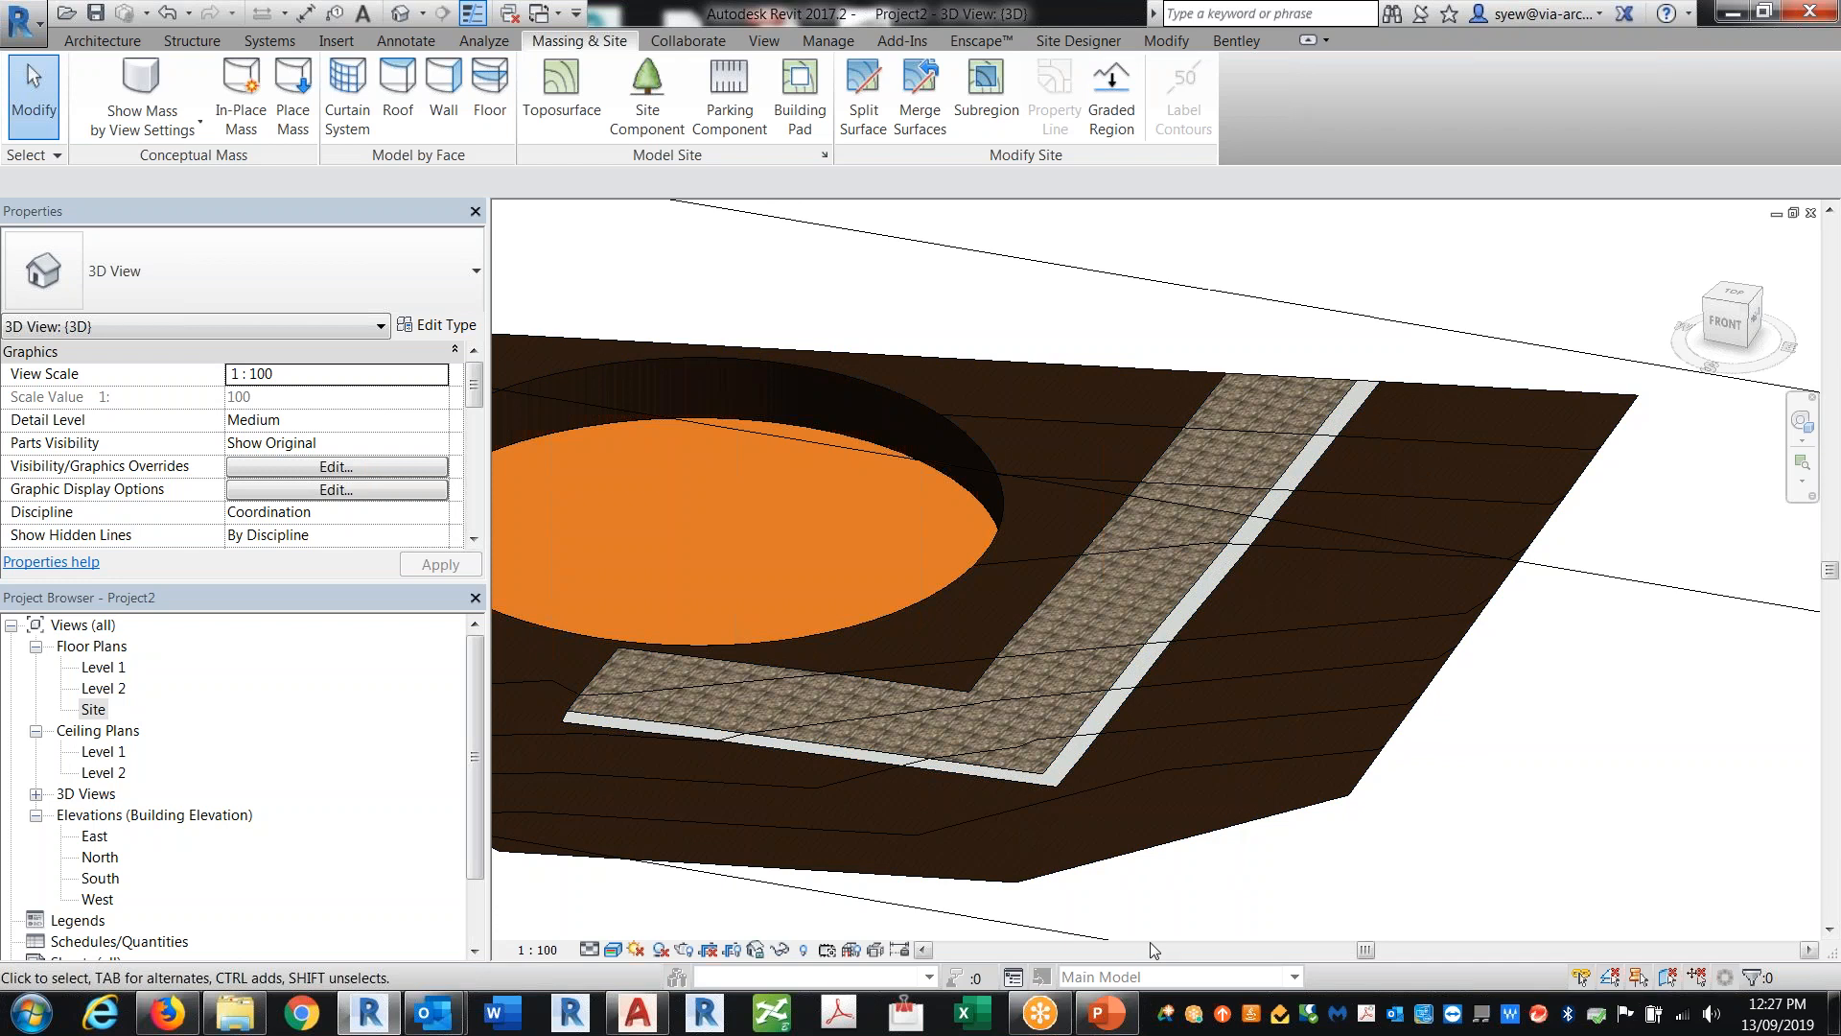
Step: Create a new family from the Metric Profile.rft template
click(19, 20)
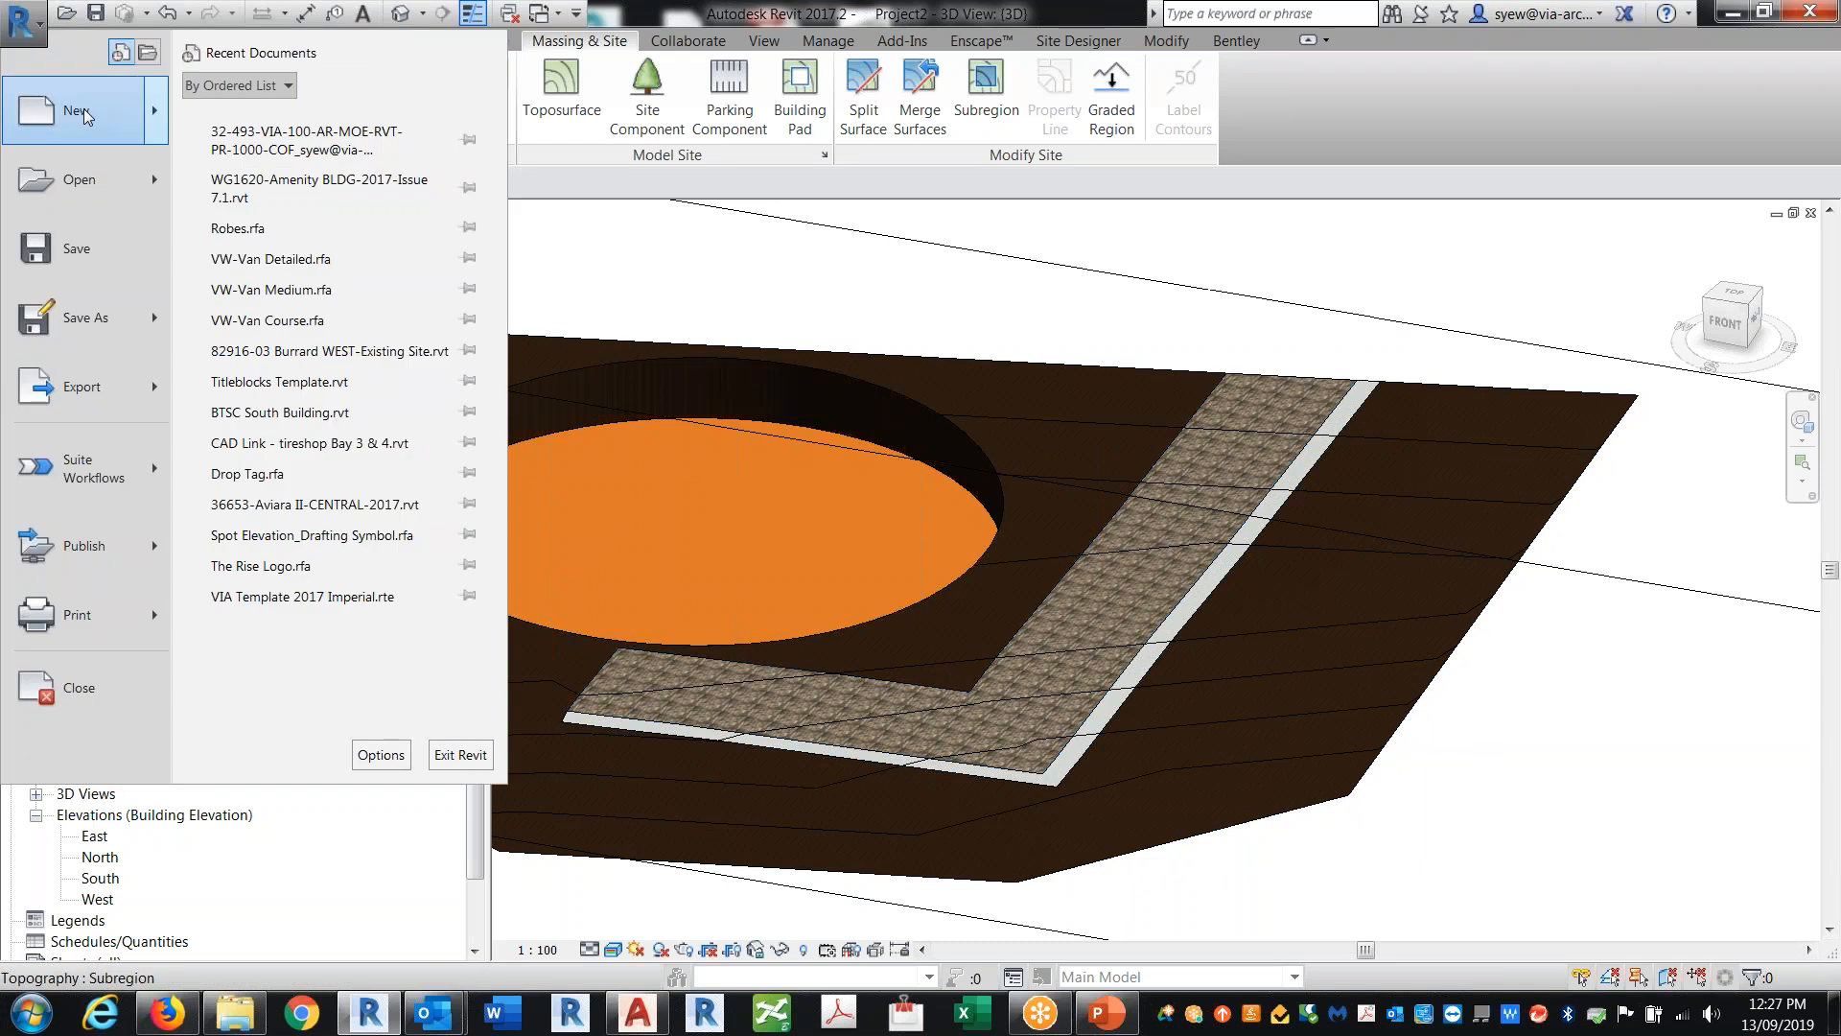
mouse_move(83, 115)
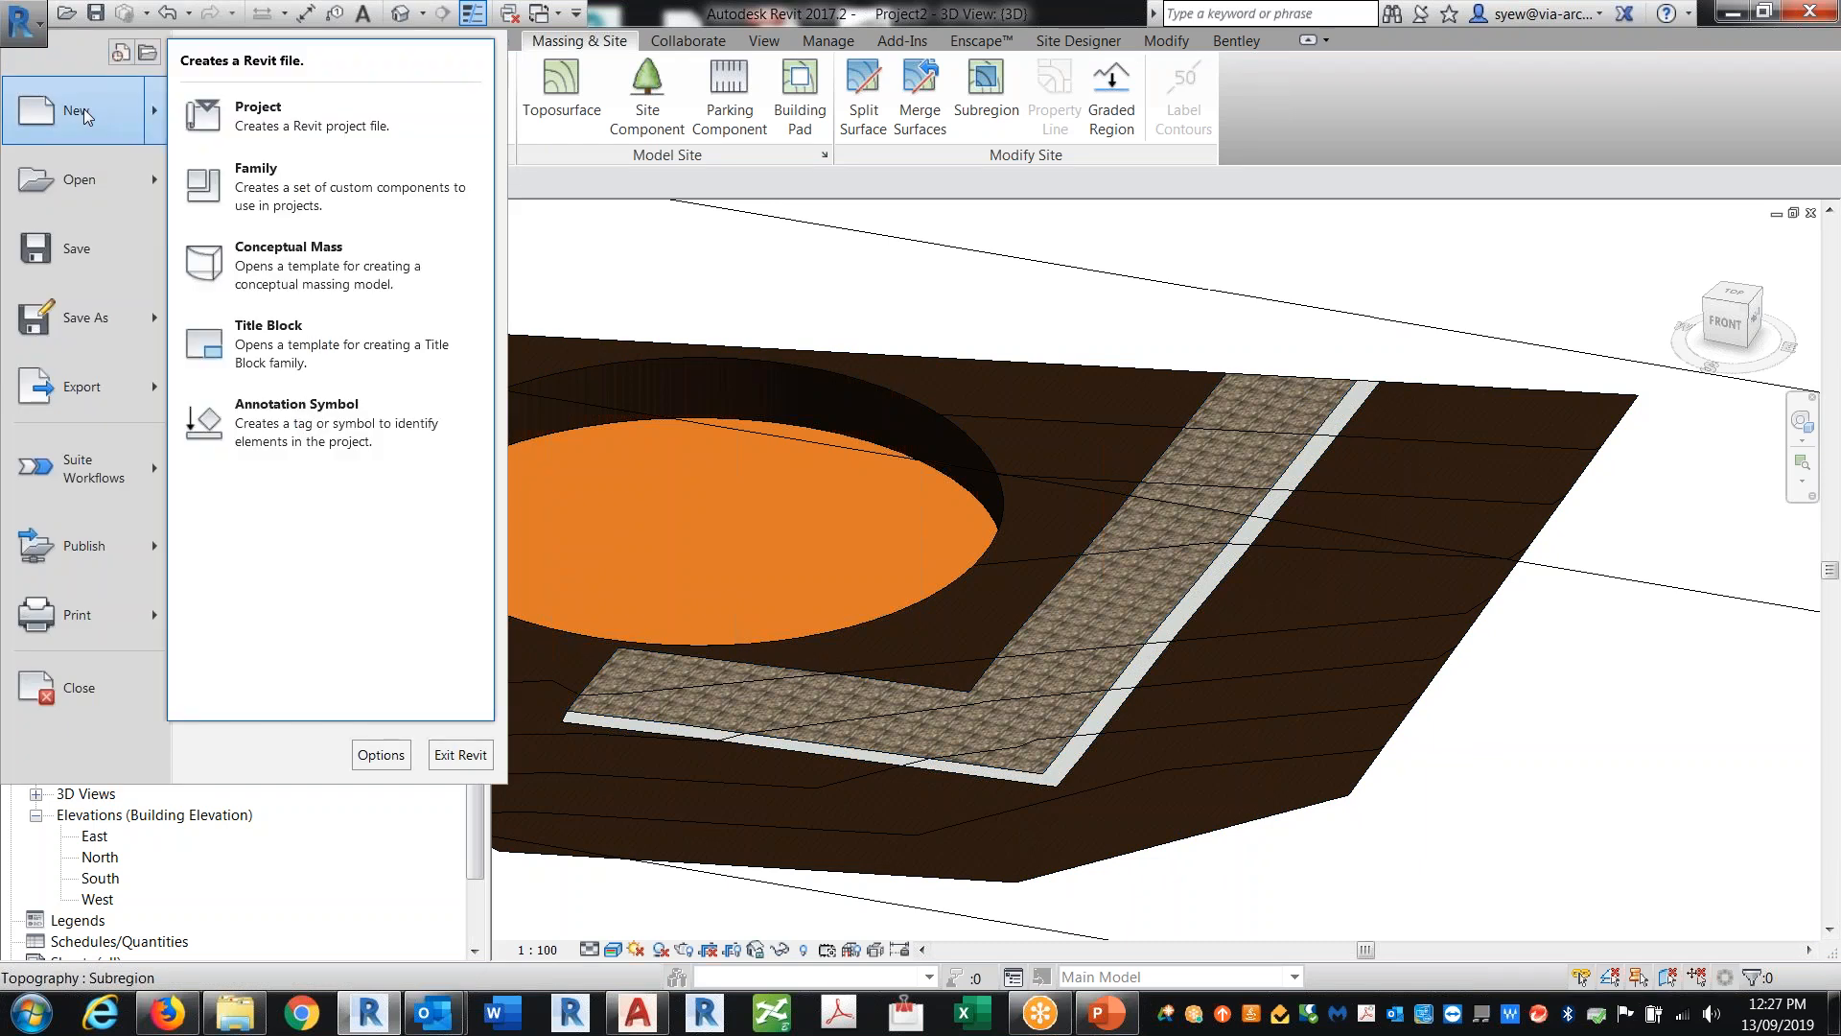
click(355, 209)
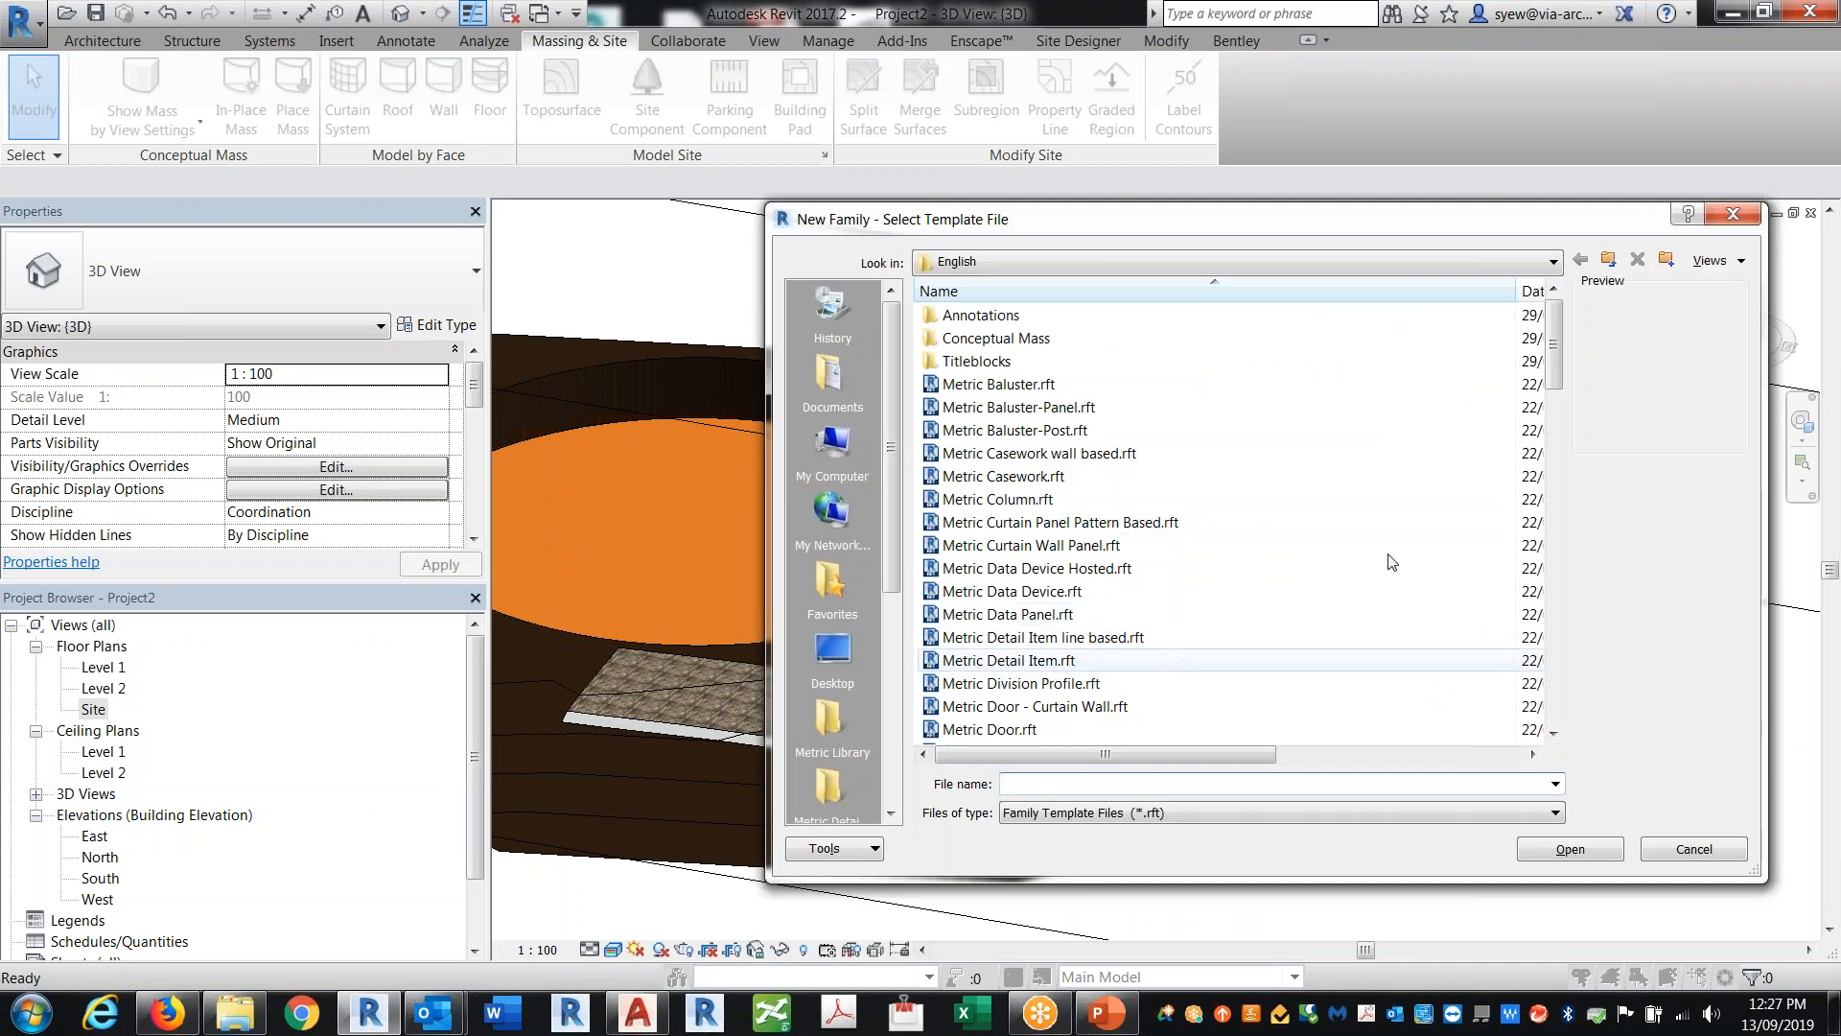
mouse_move(1555, 347)
mouse_down()
mouse_move(1541, 657)
mouse_move(1534, 603)
mouse_up()
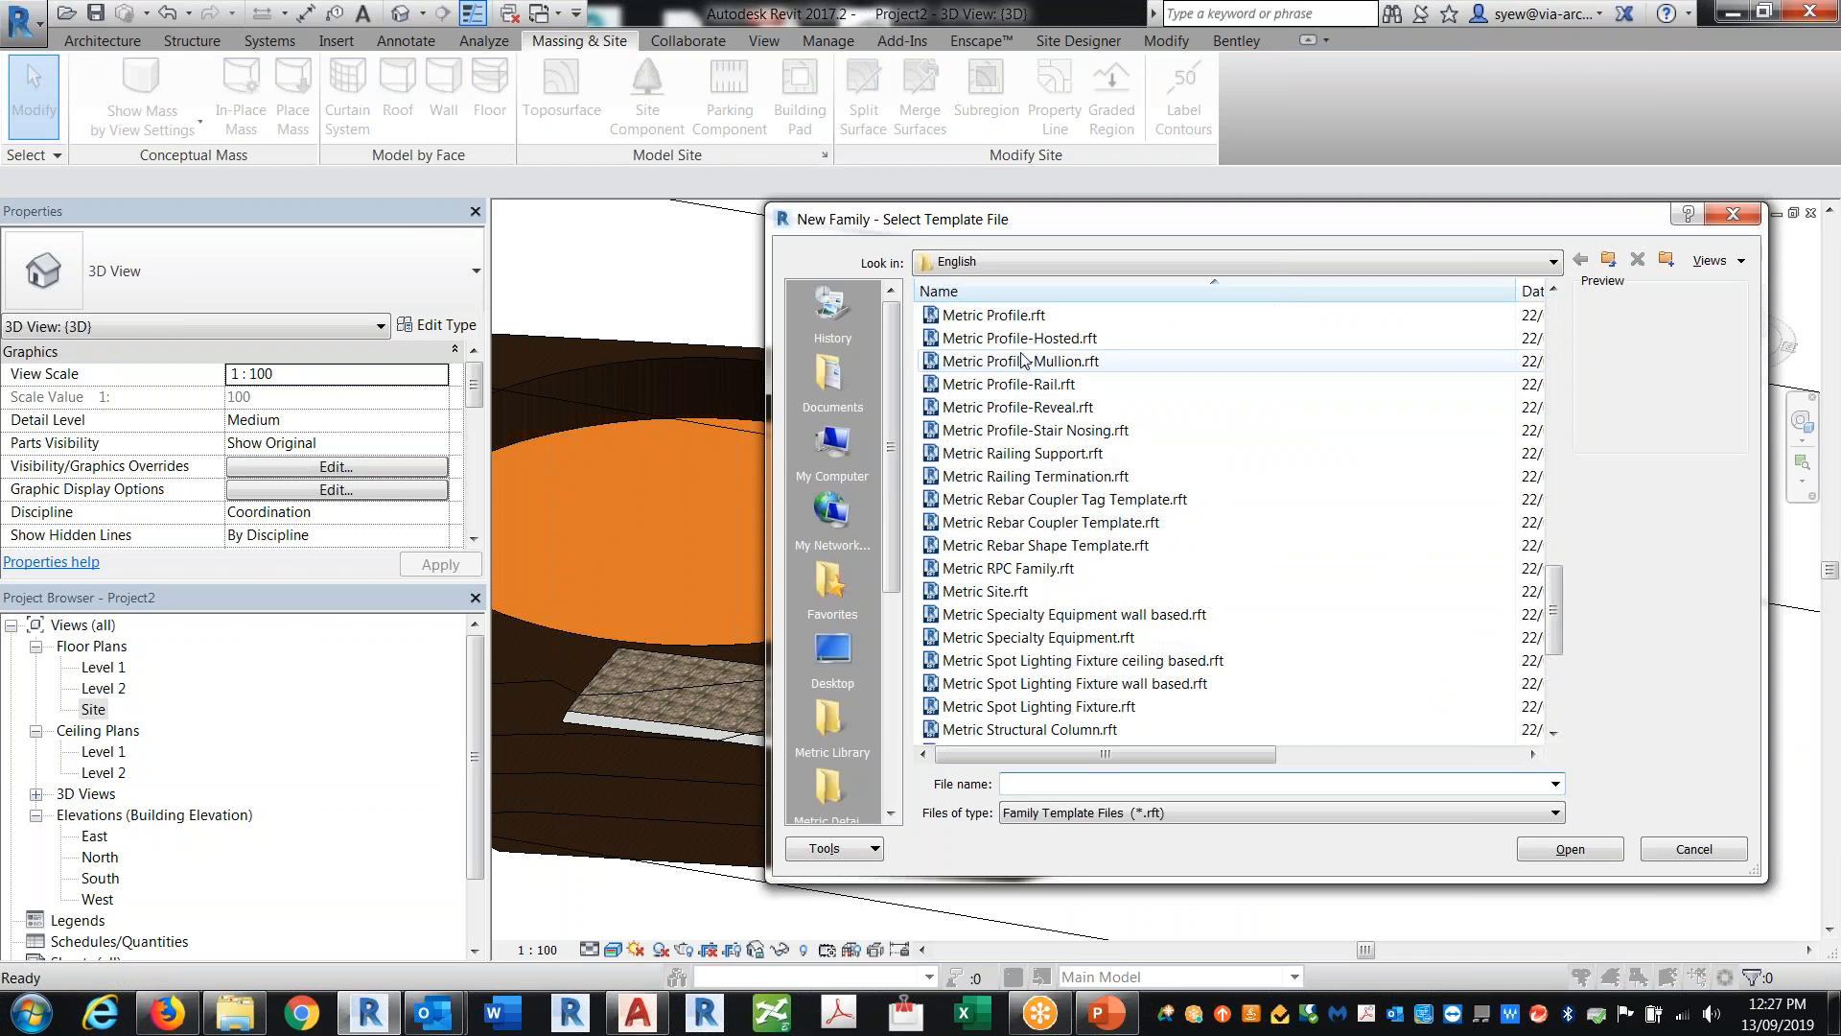
click(1055, 315)
scroll(1176, 480, up, 1)
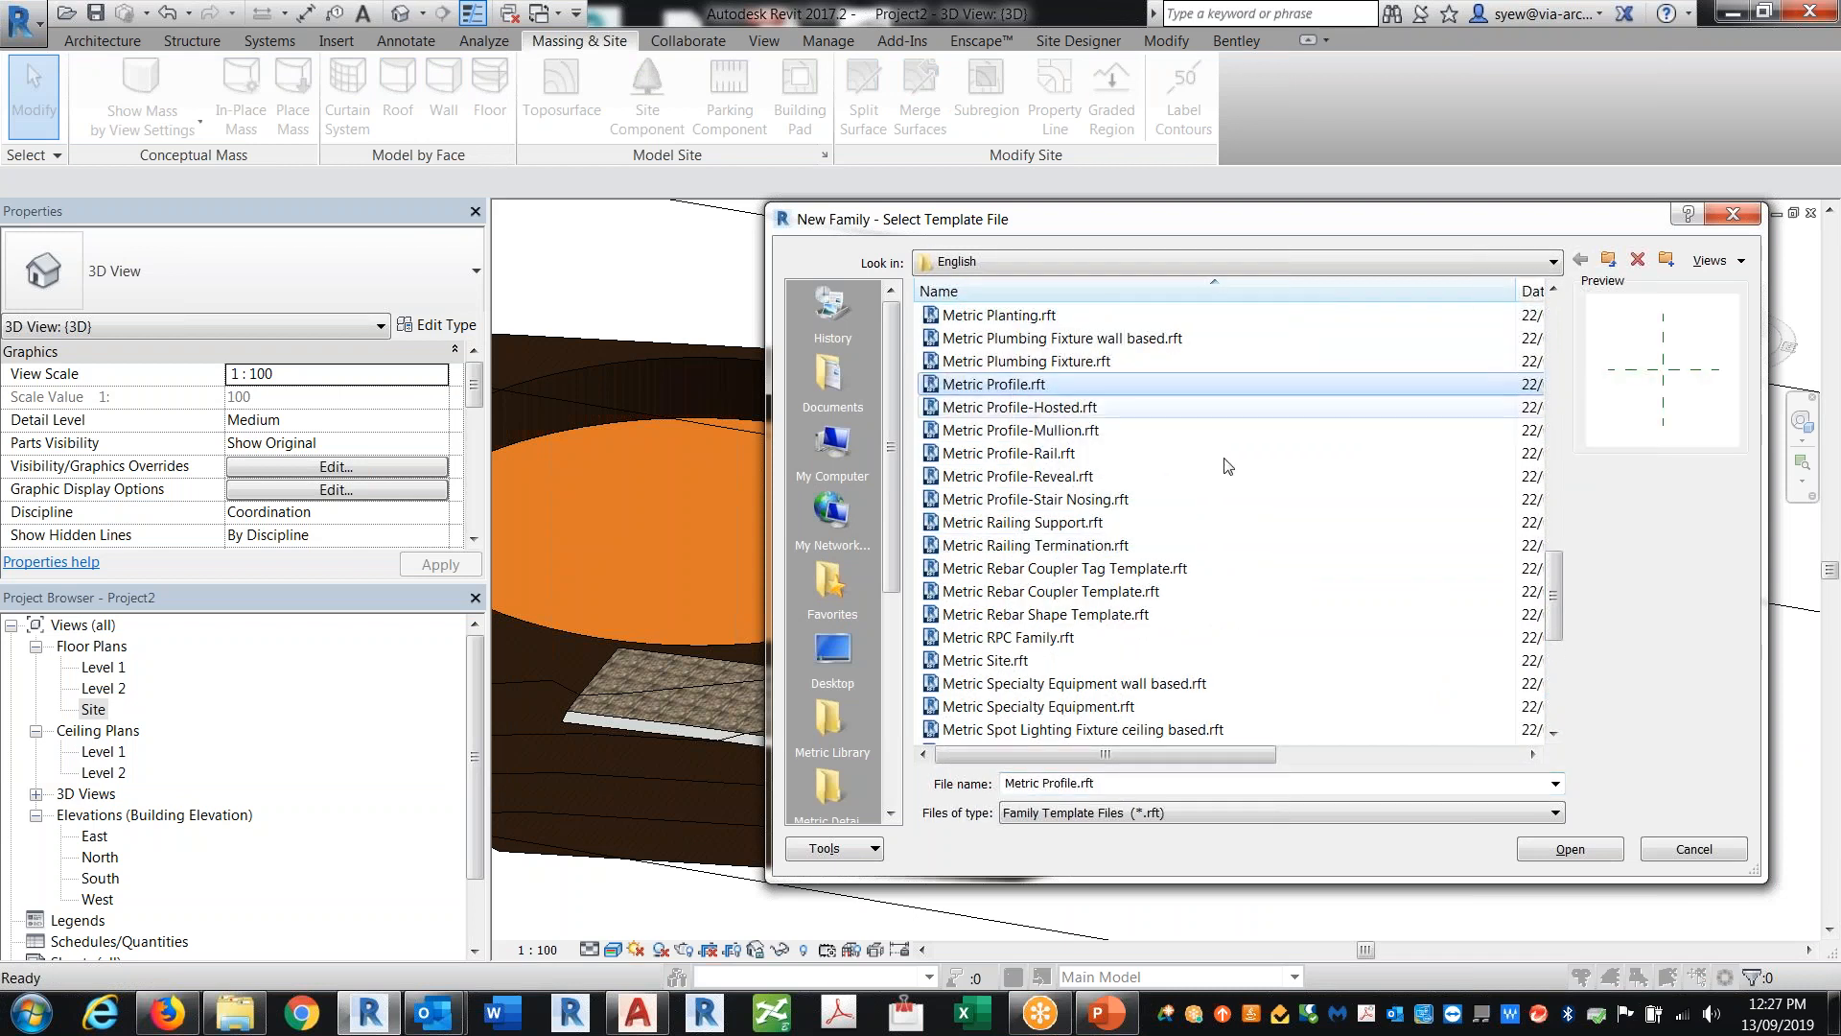
click(1569, 850)
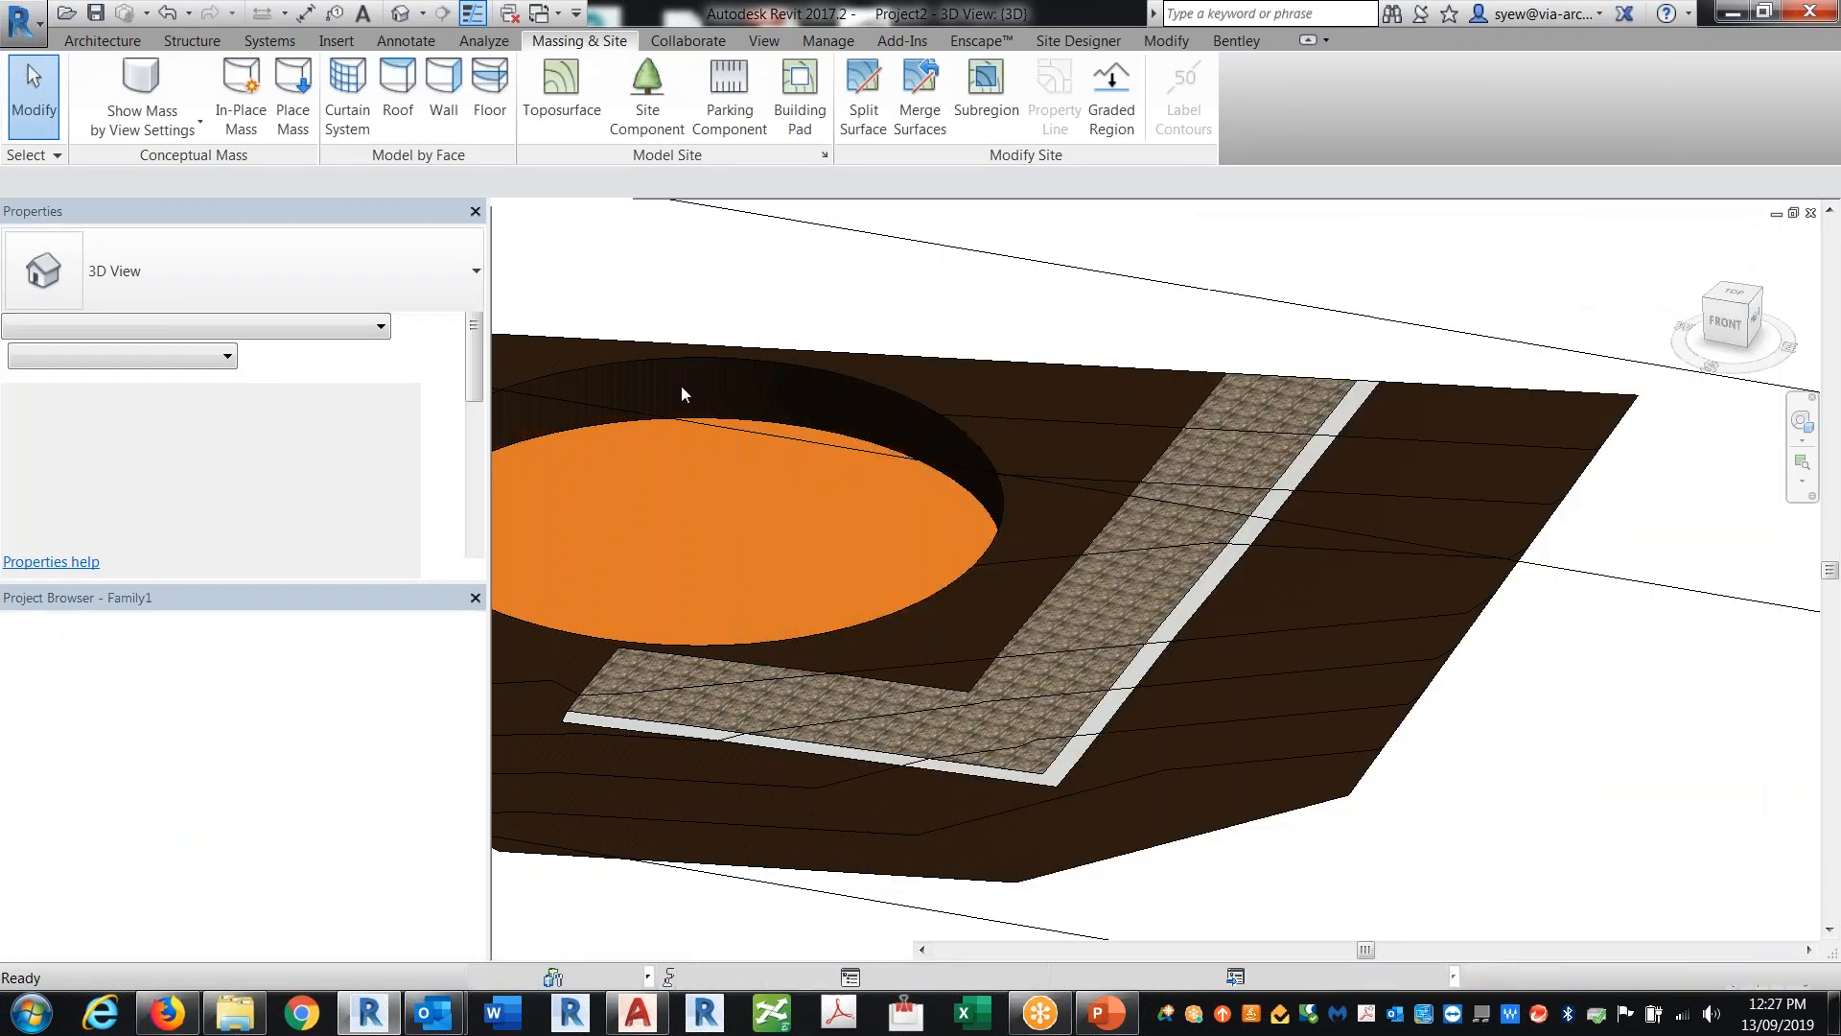
Step: Set the family's Profile Usage parameter to Railing
scroll(1199, 591, up, 3)
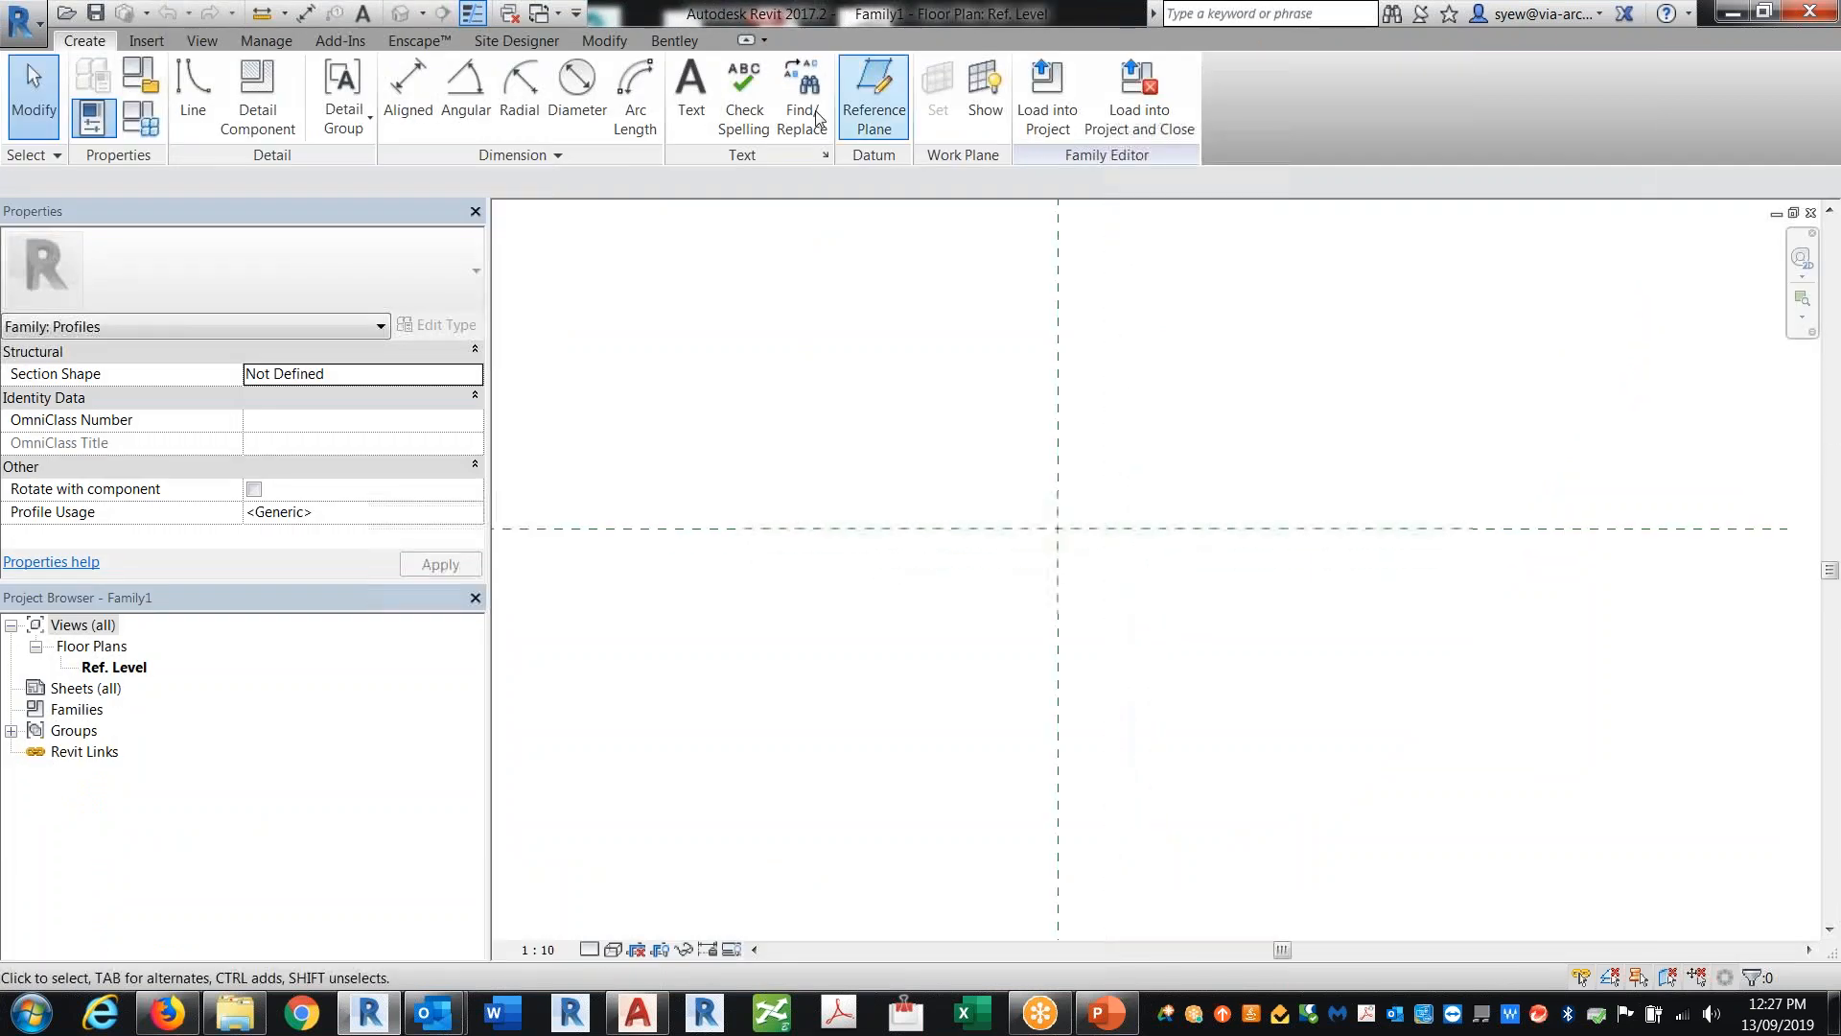
click(140, 87)
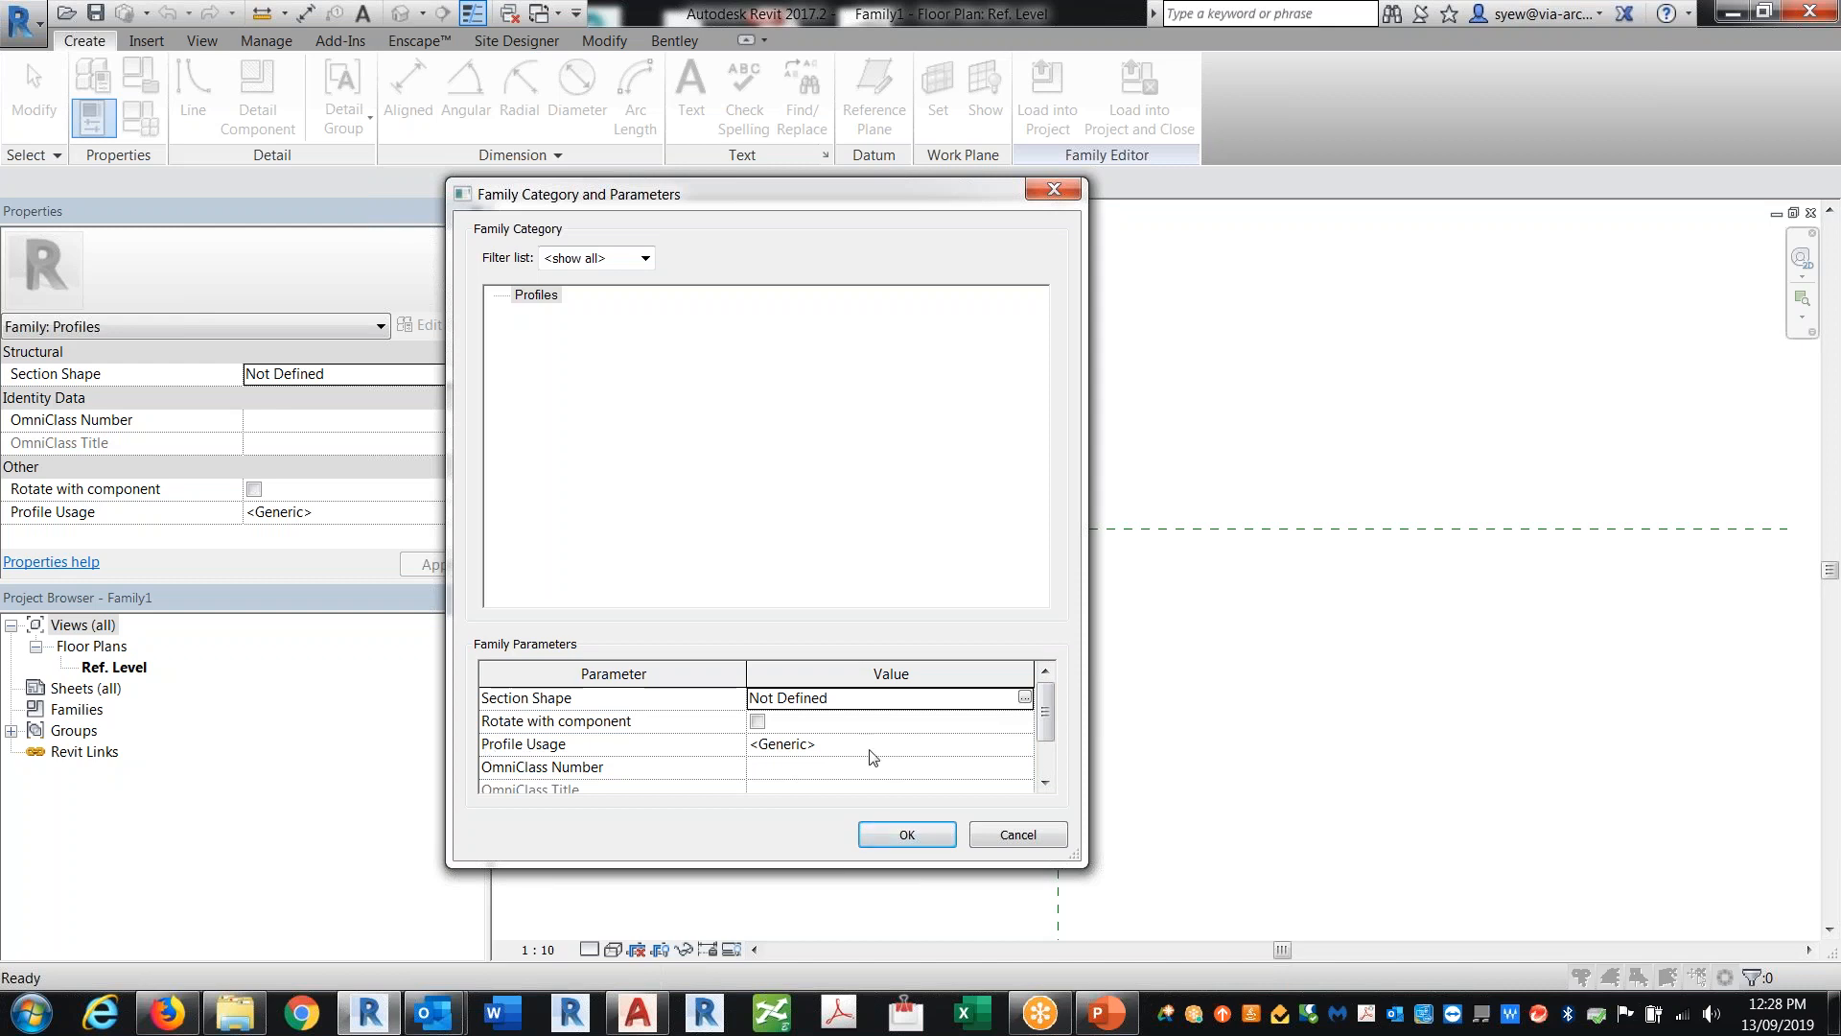
click(1019, 753)
click(1023, 746)
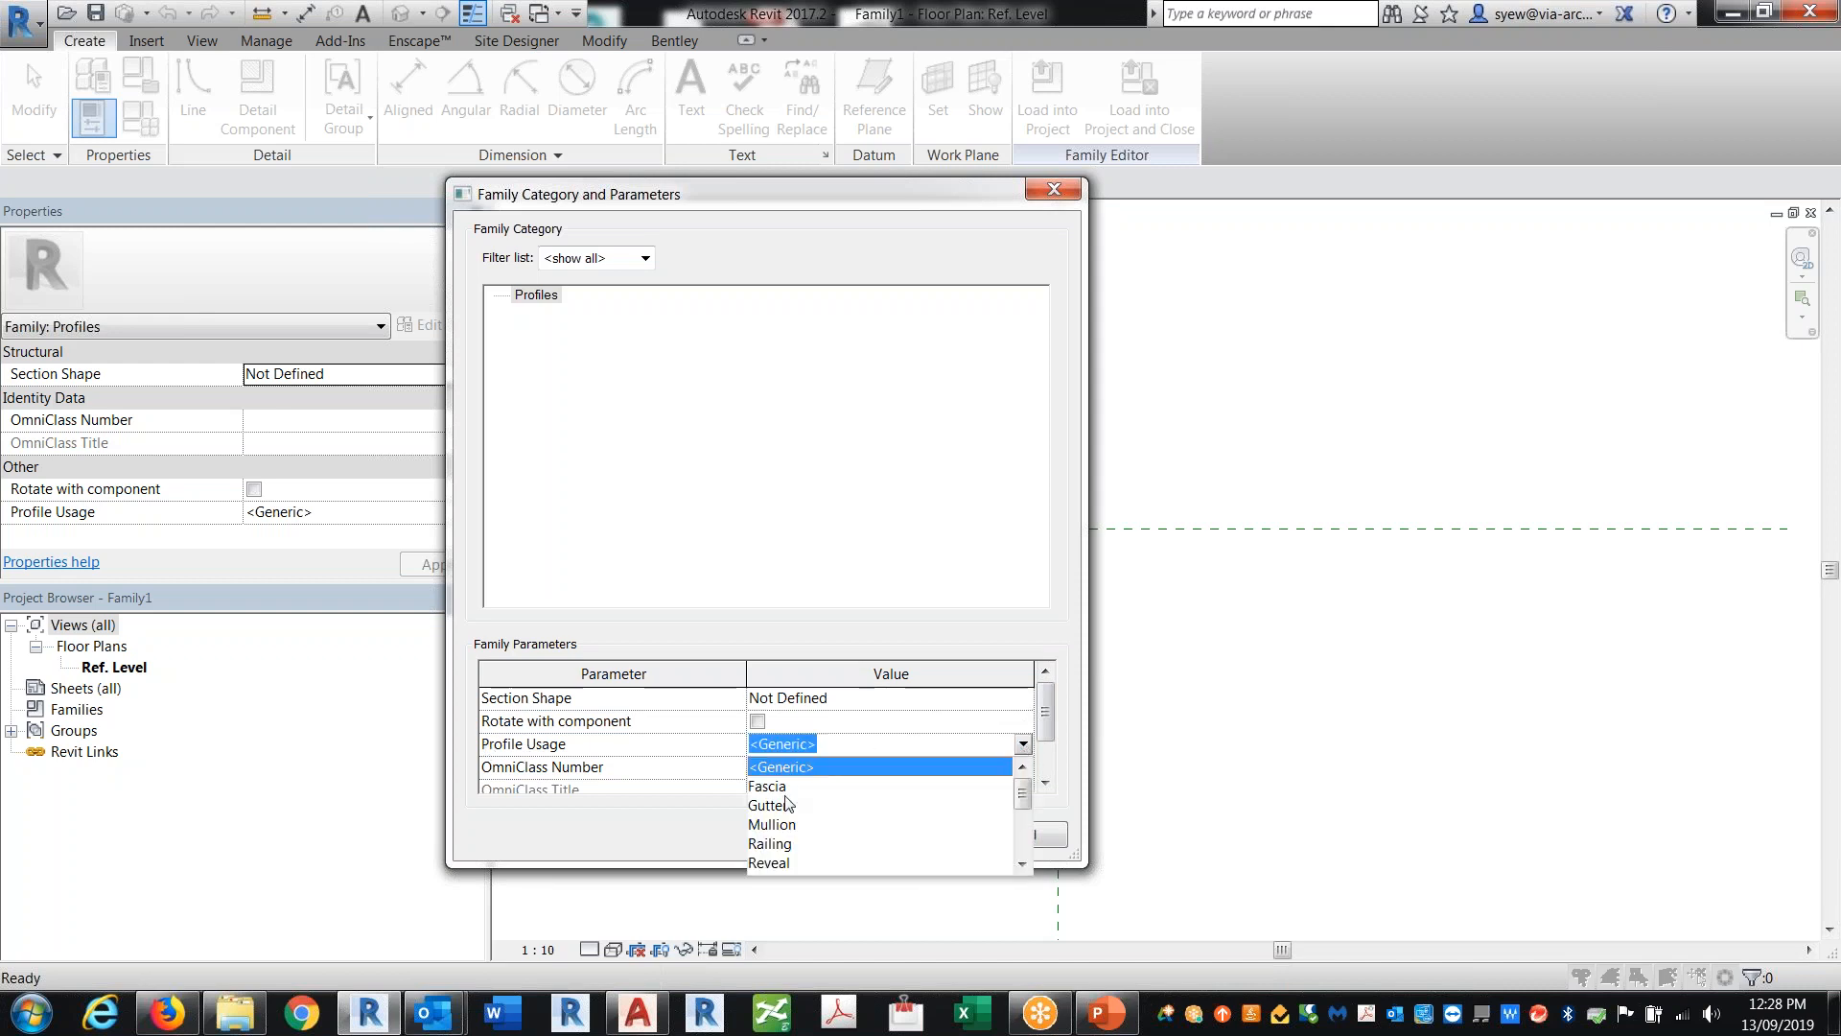
click(768, 844)
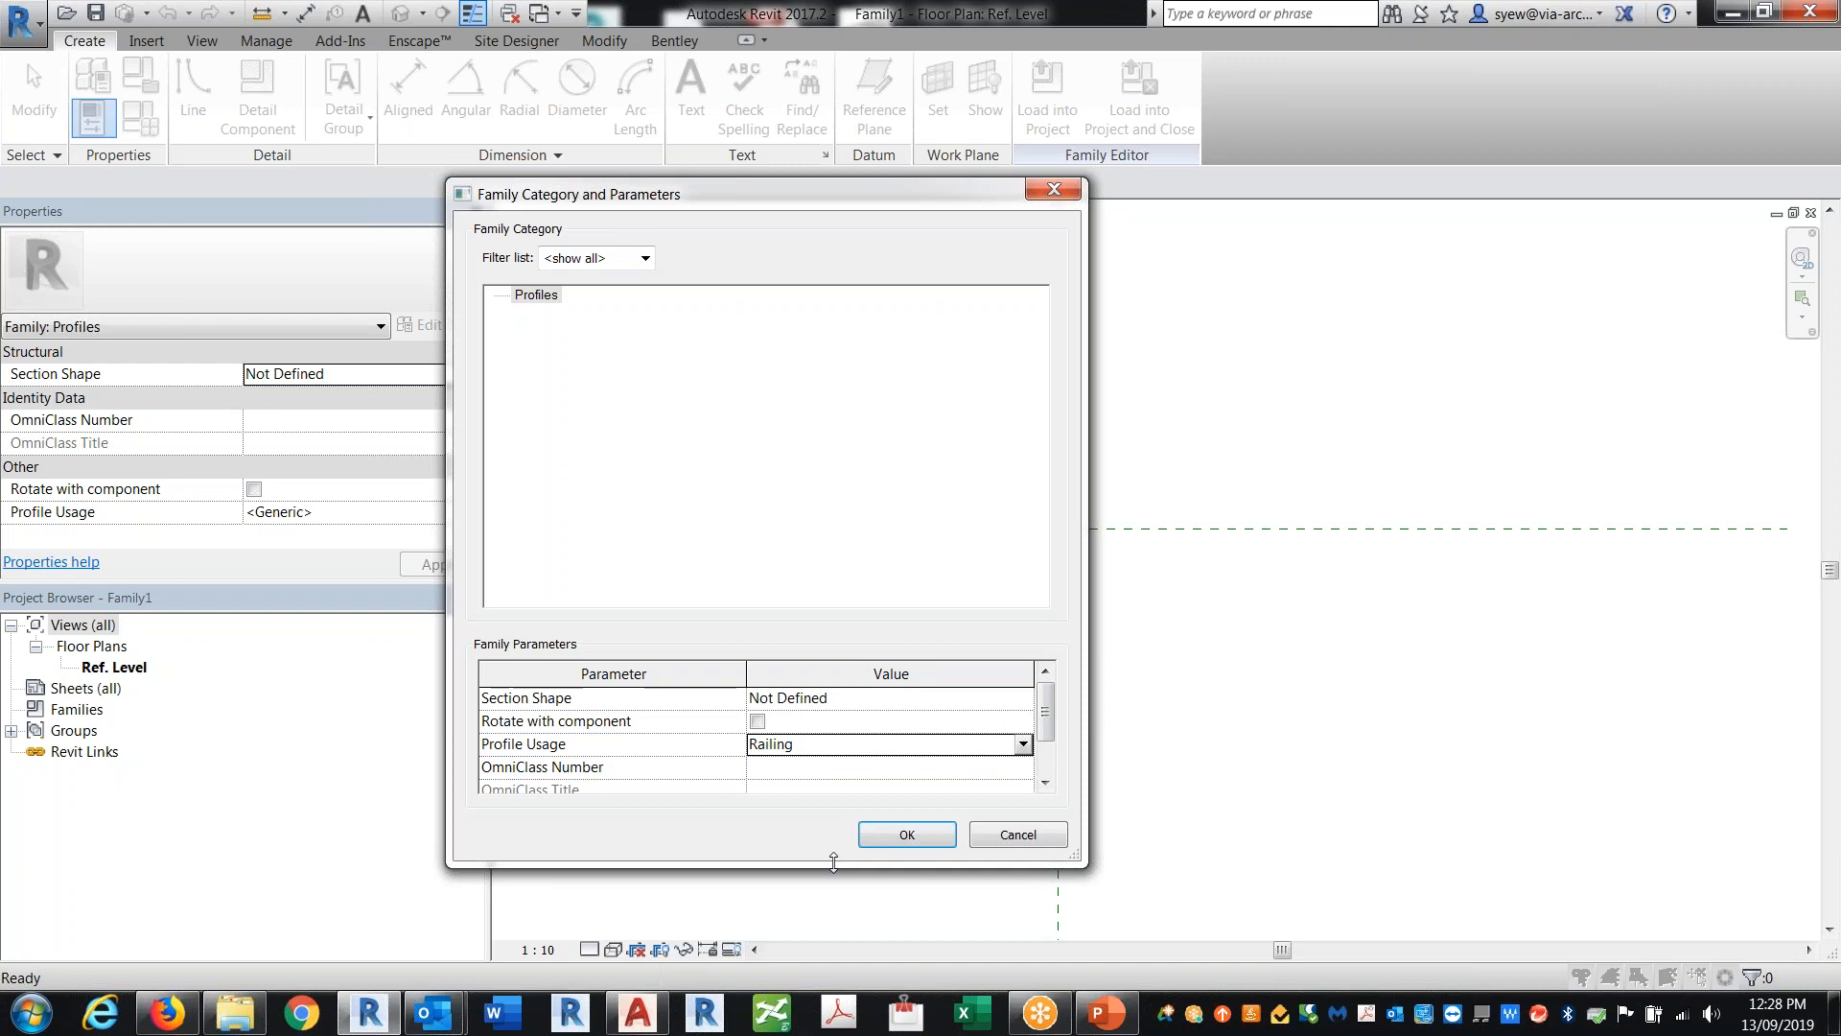
click(904, 833)
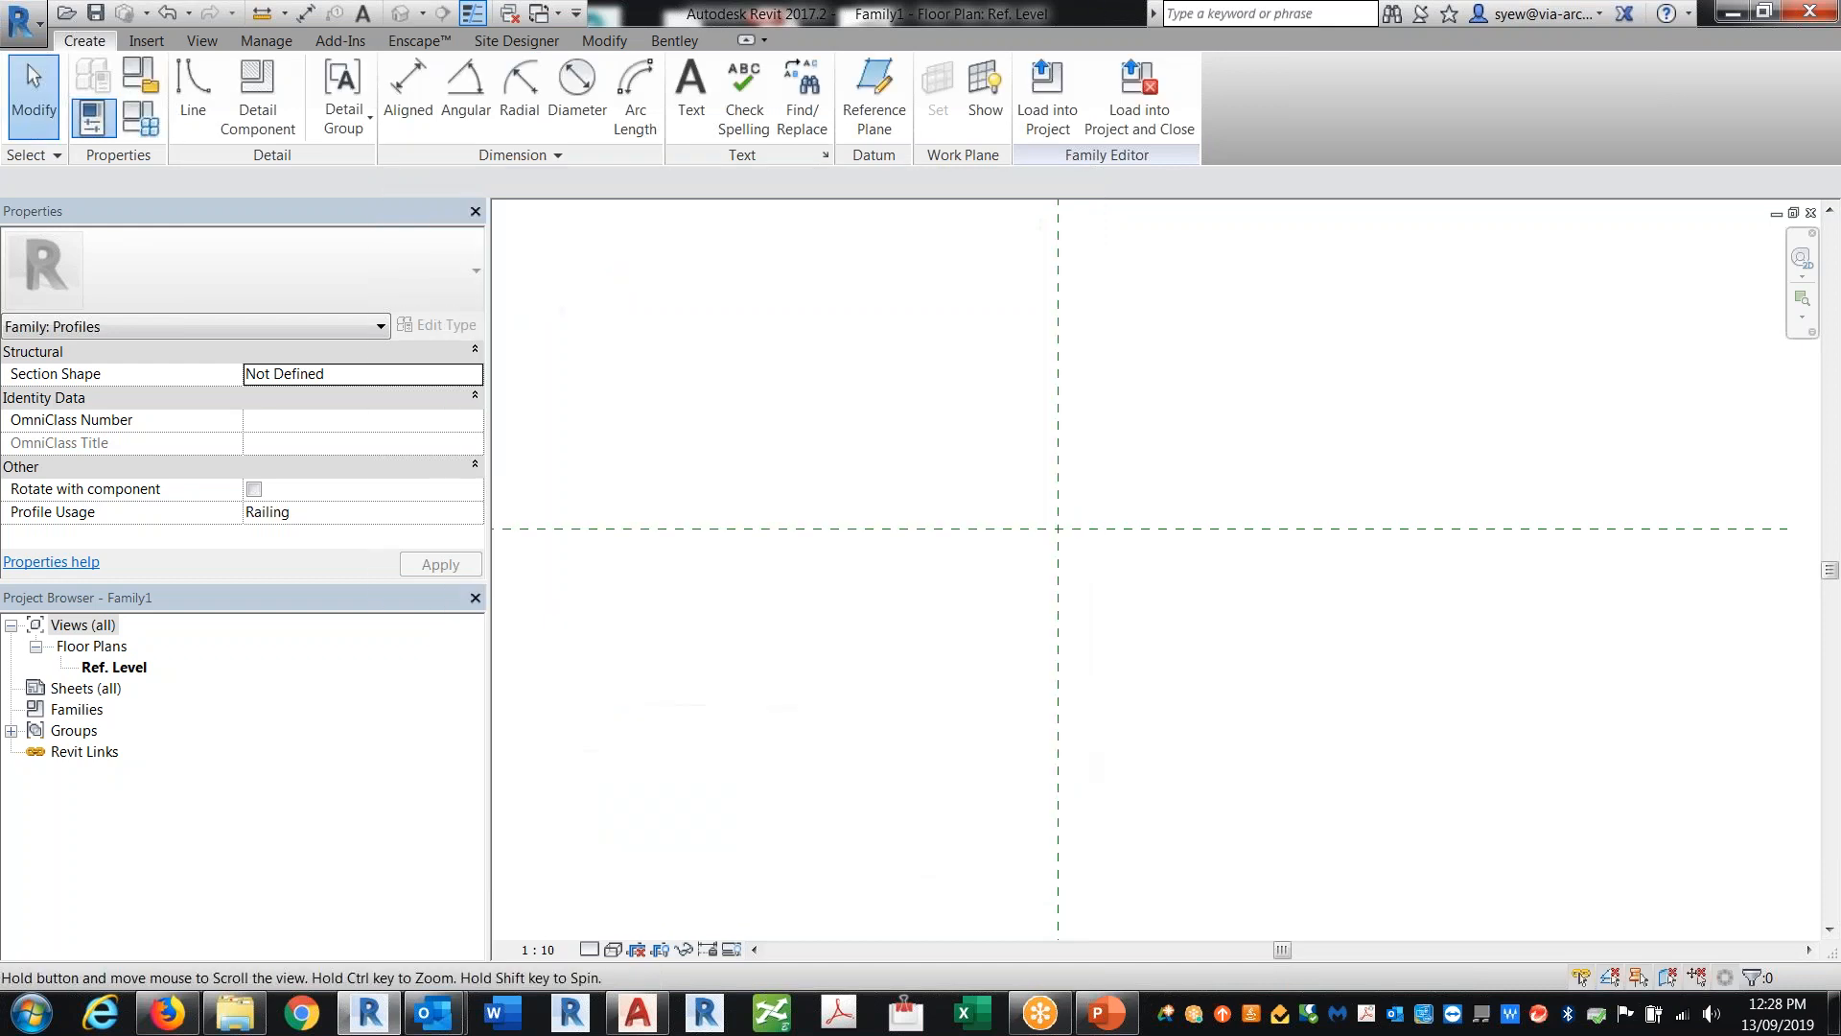
Step: Draw two vertical reference planes and set each 500 mm from the vertical centre plane
key(r)
key(p)
click(1138, 443)
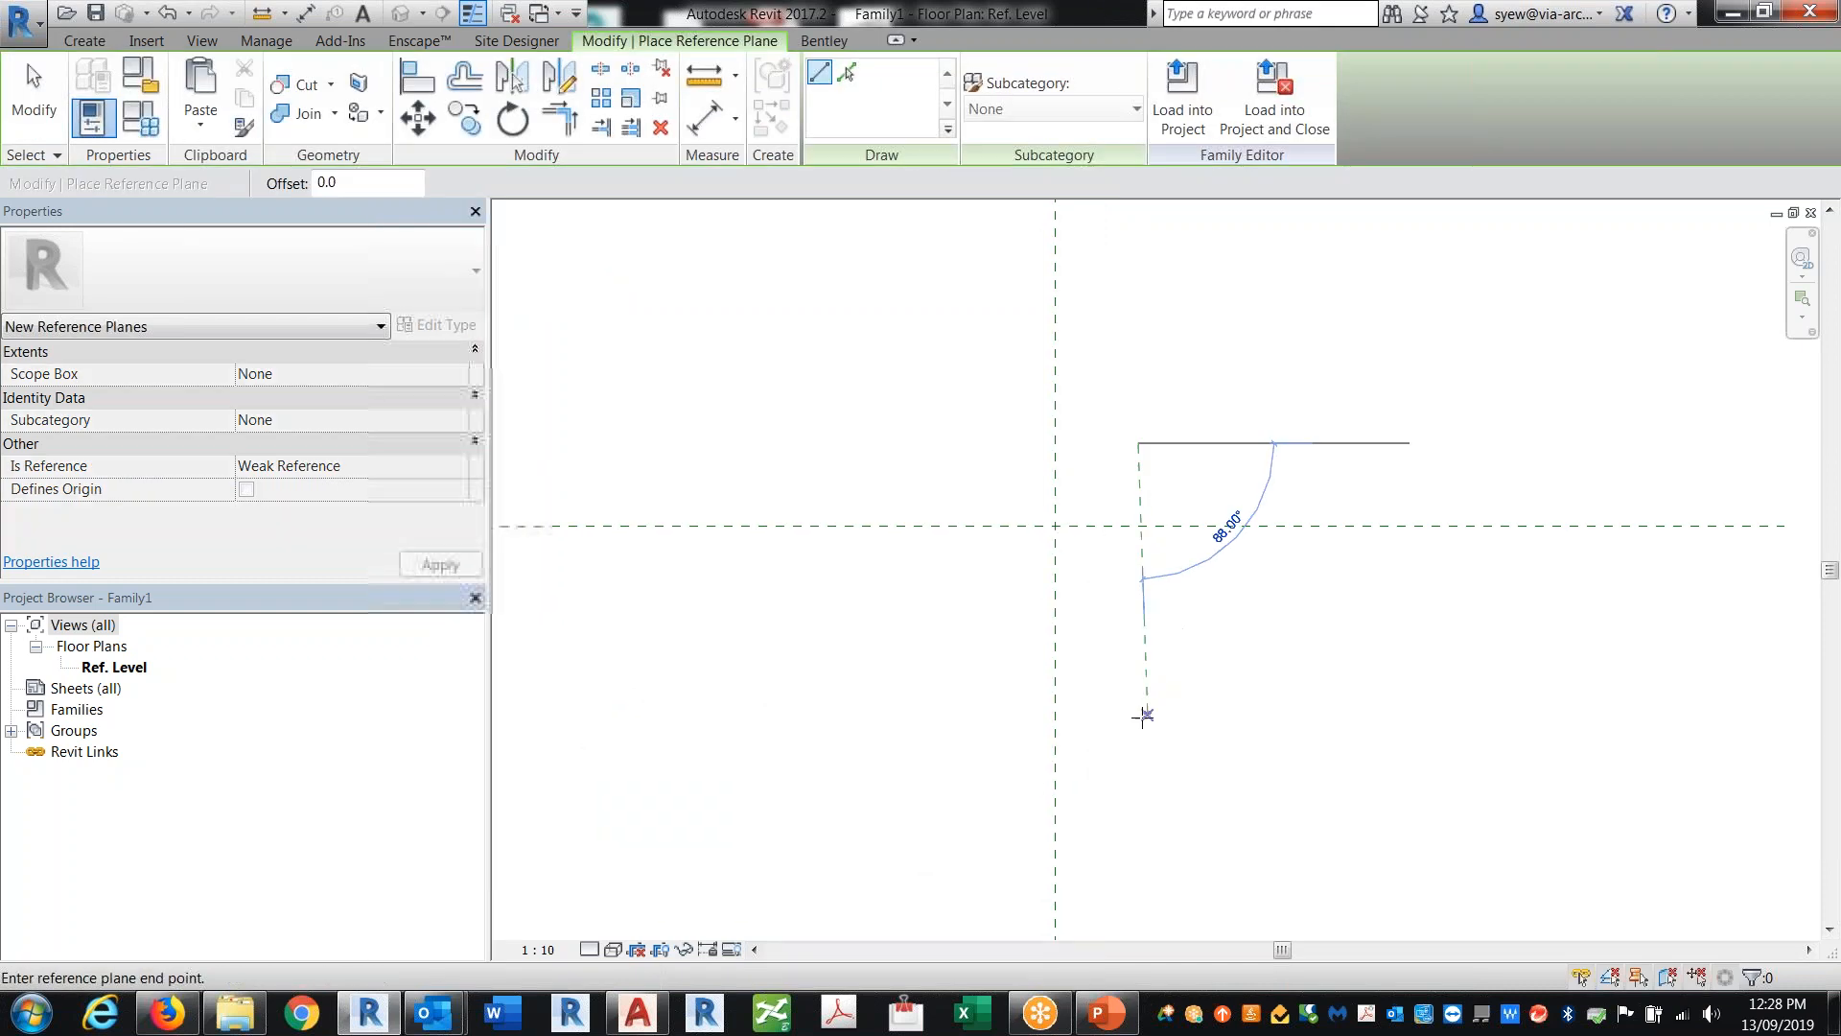
click(1141, 719)
click(988, 444)
click(989, 775)
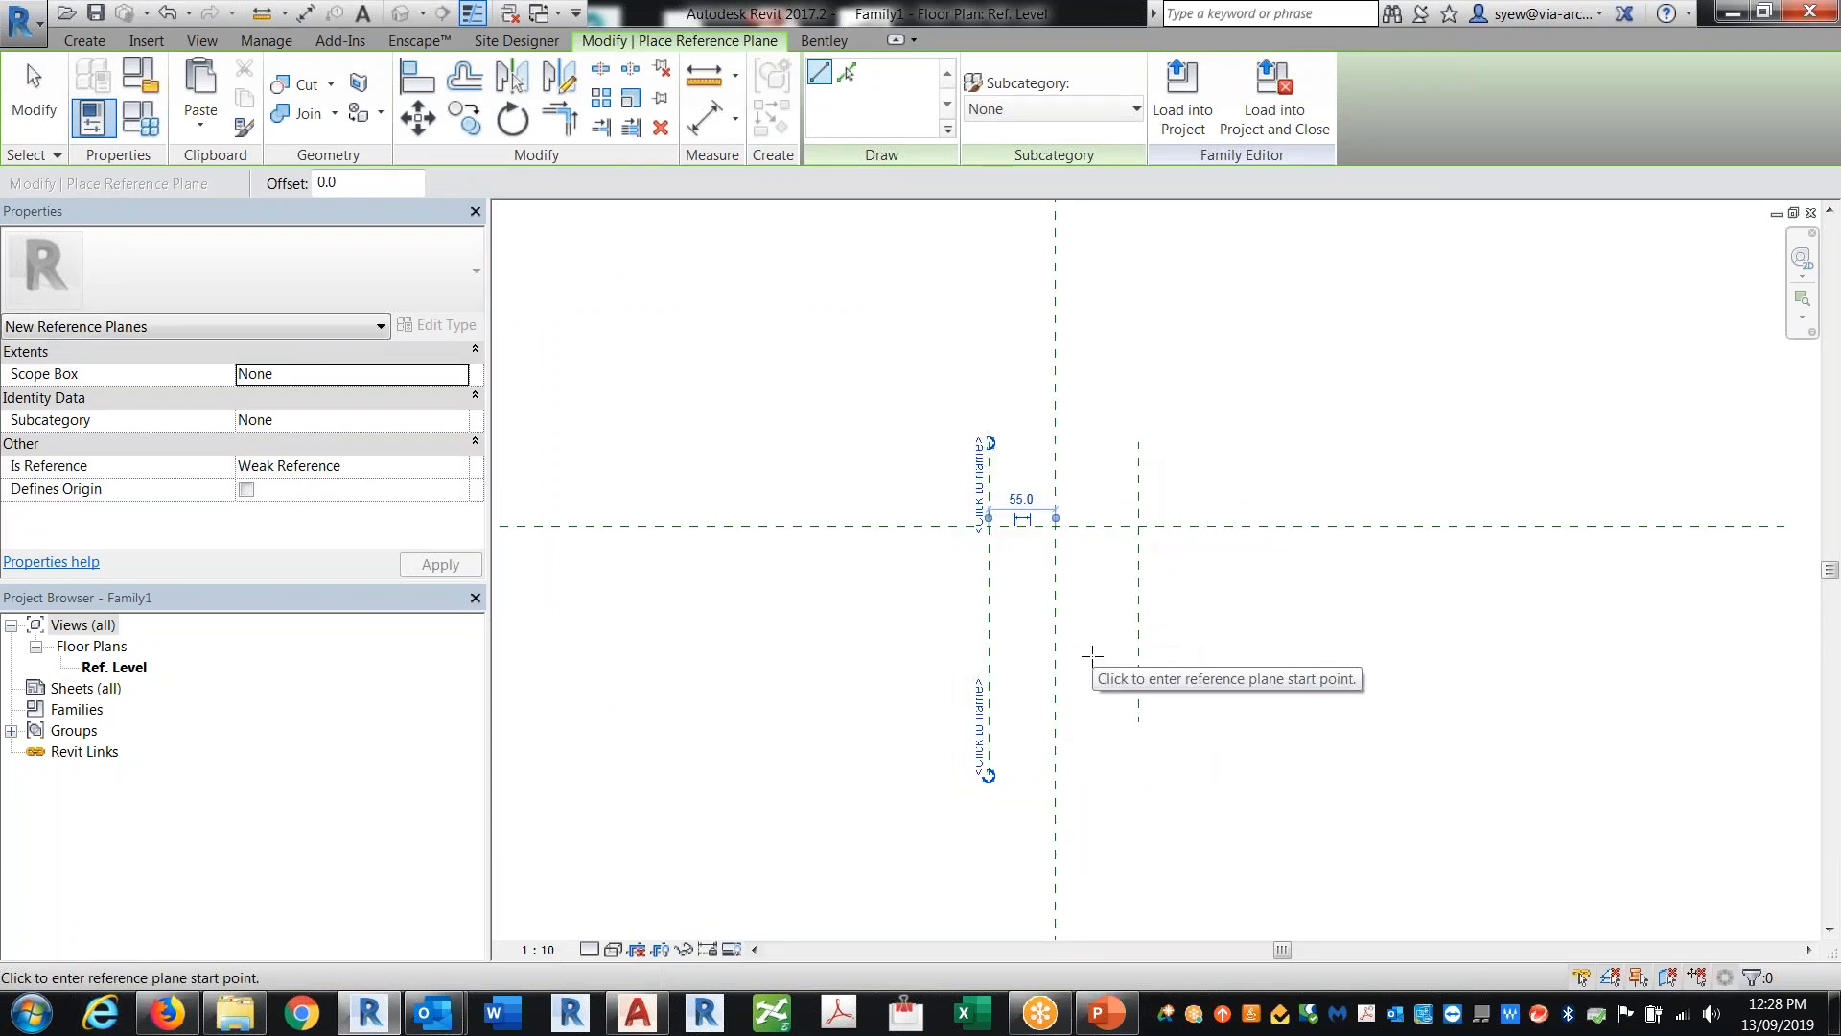
key(Escape)
key(Escape)
click(989, 579)
click(1022, 499)
text(500)
key(Return)
click(1140, 492)
click(1096, 490)
text(500)
key(Return)
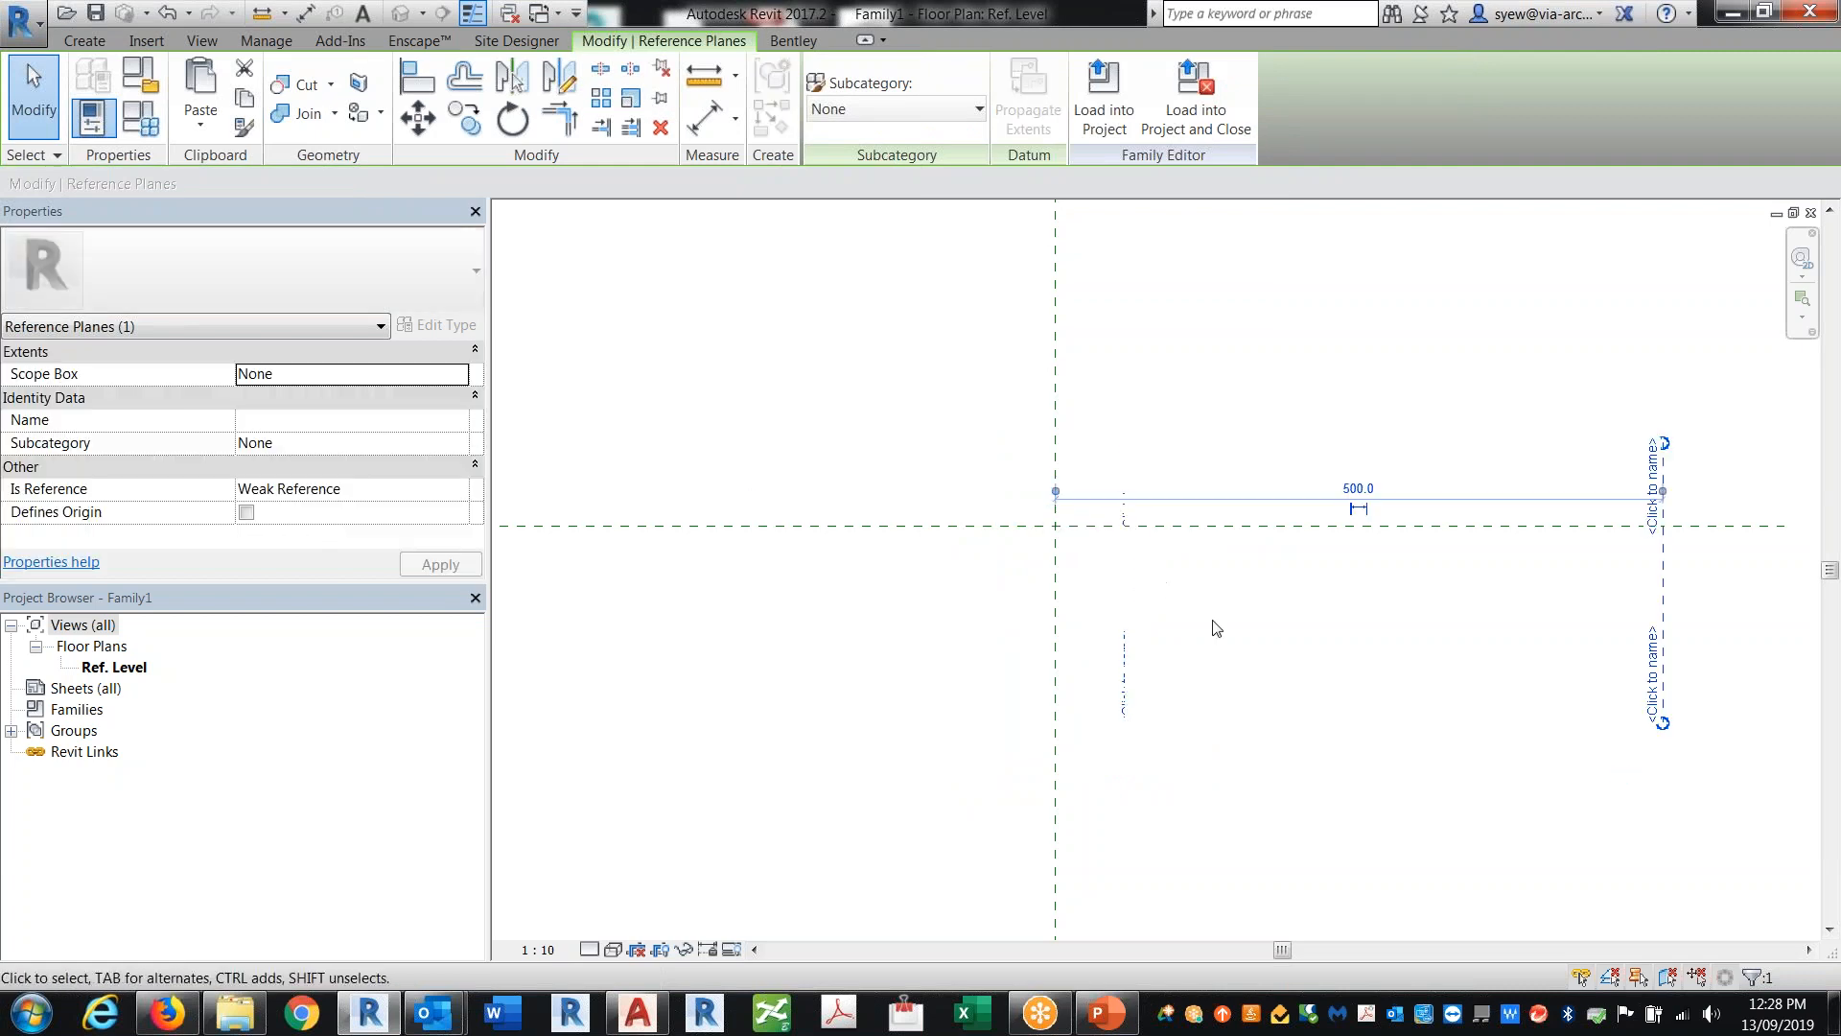
Step: Draw two horizontal reference planes just above and below the horizontal centre plane
scroll(1213, 629, down, 2)
click(1137, 630)
click(84, 40)
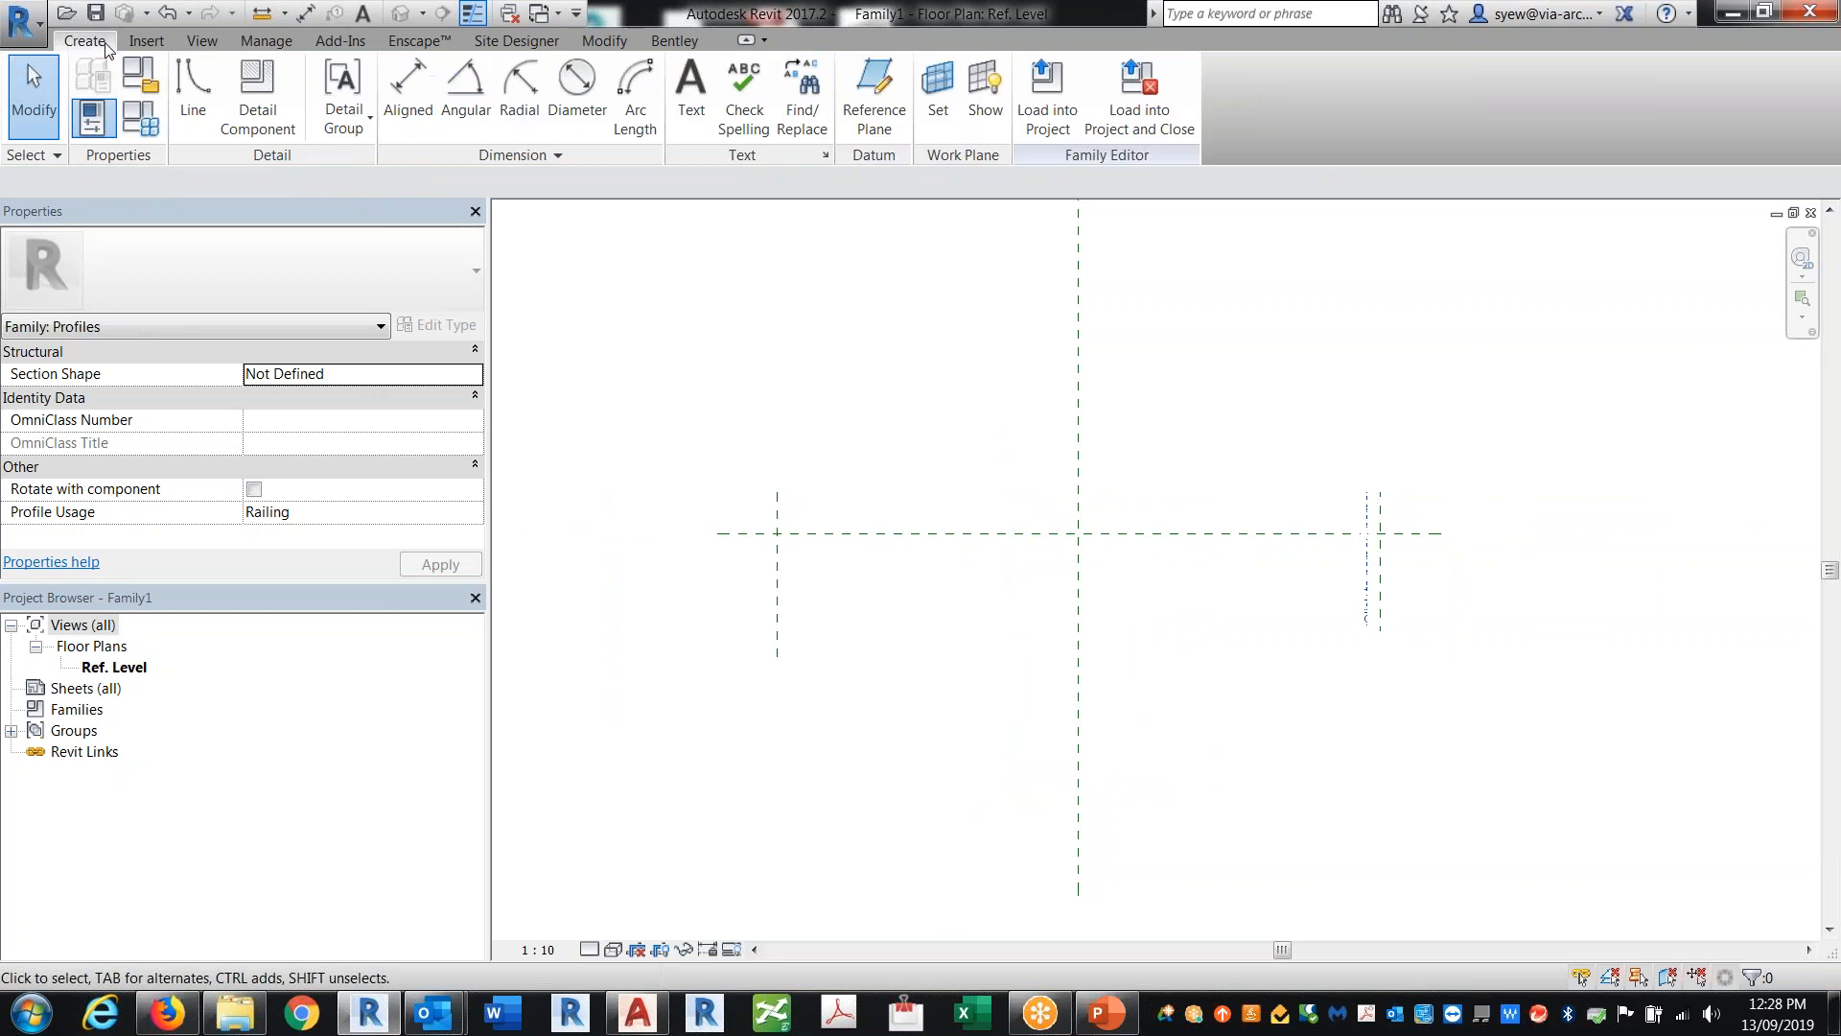
click(893, 90)
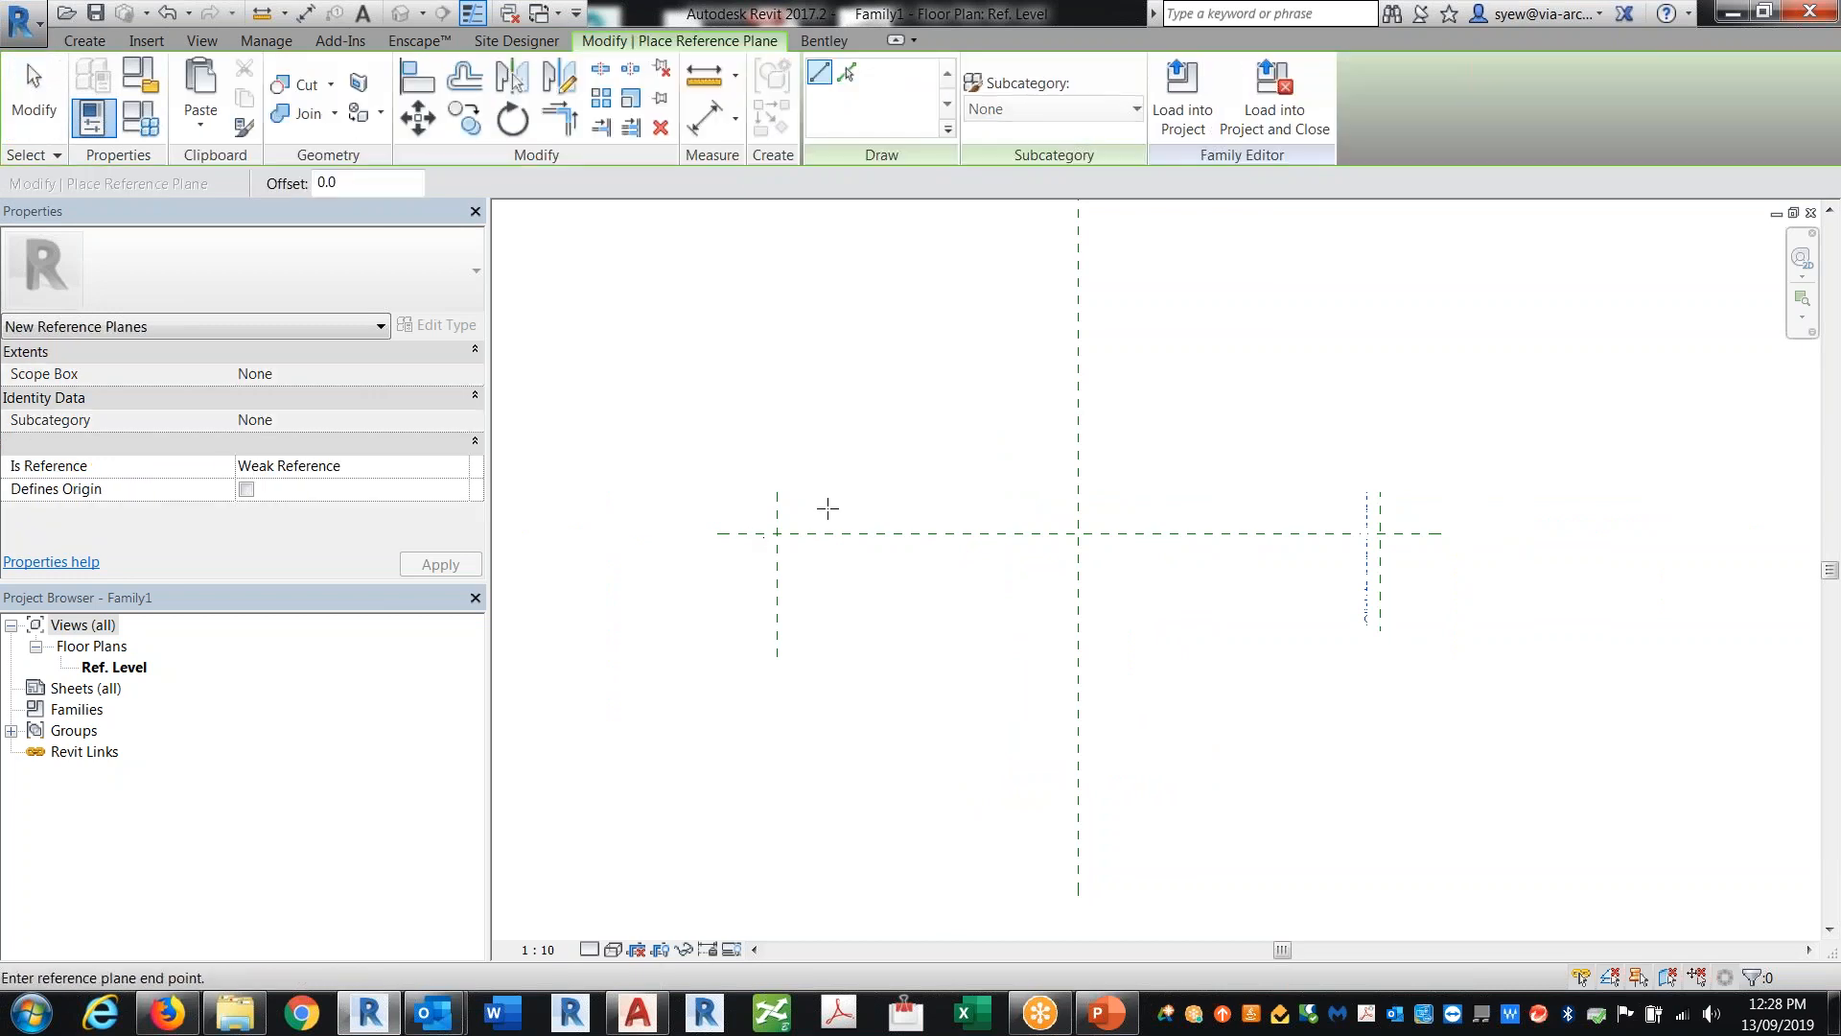
click(762, 511)
click(1389, 508)
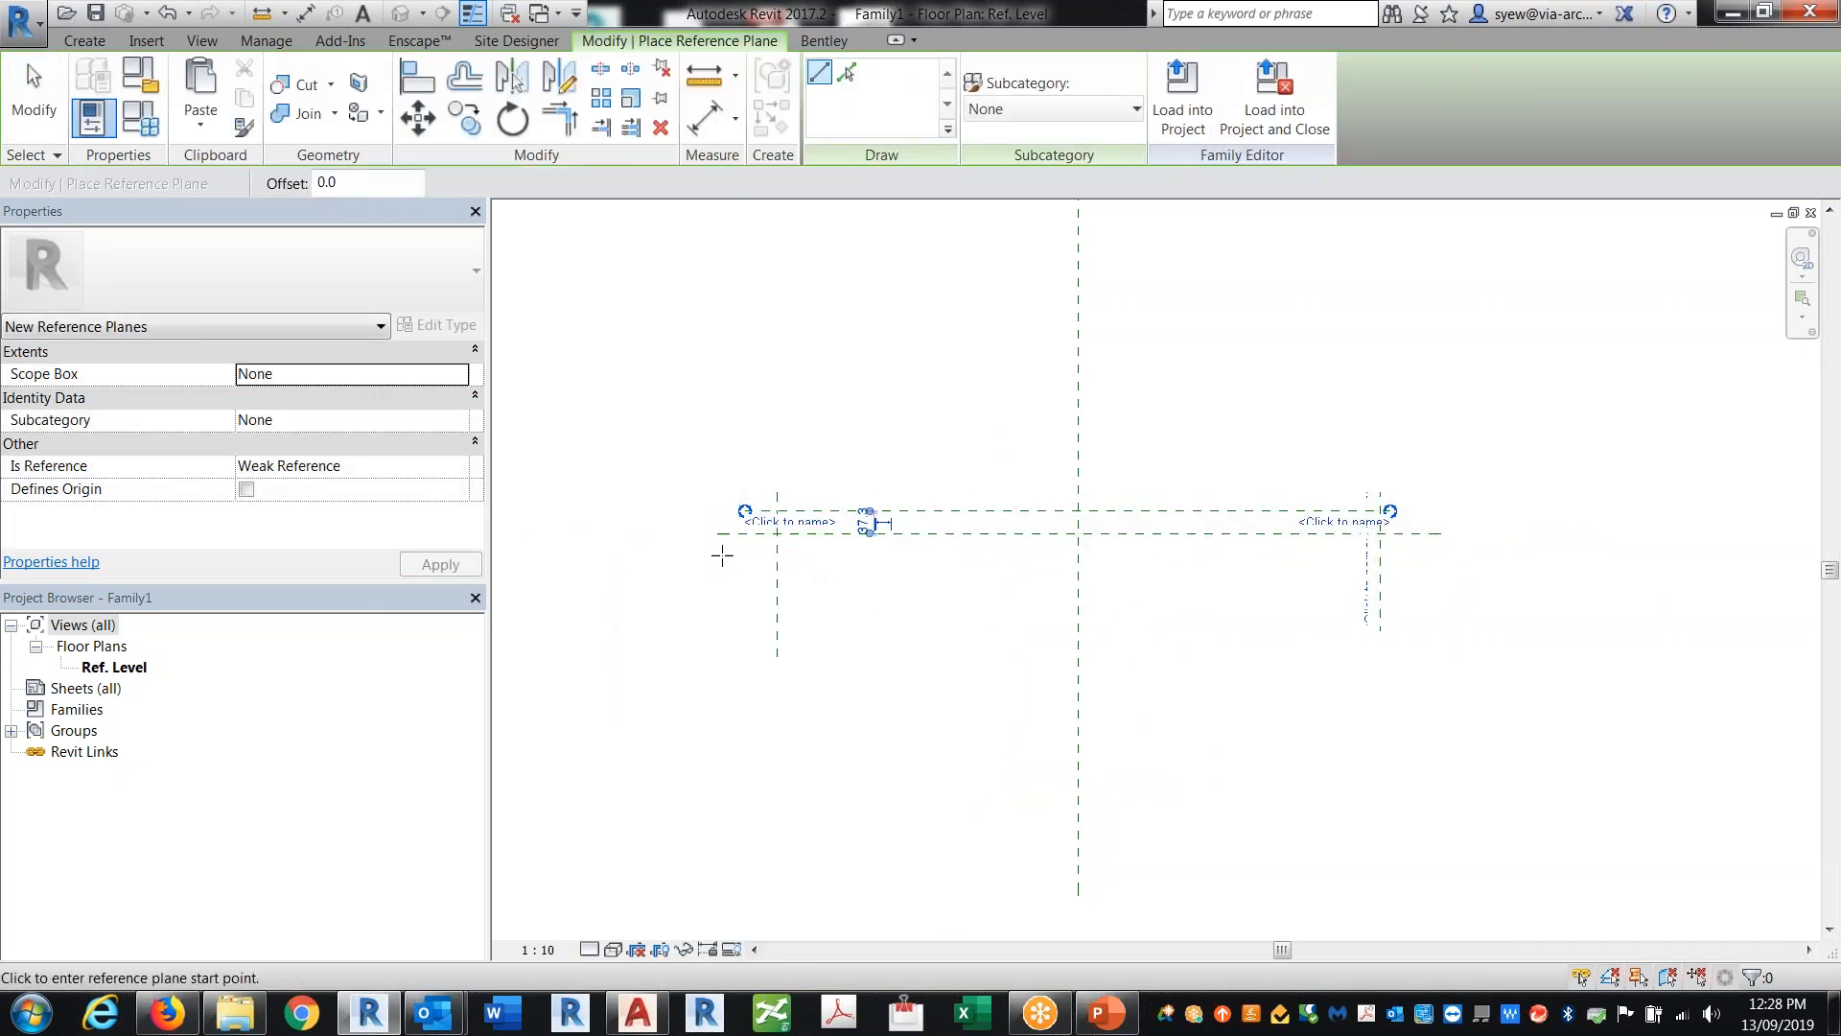
click(731, 555)
click(1386, 555)
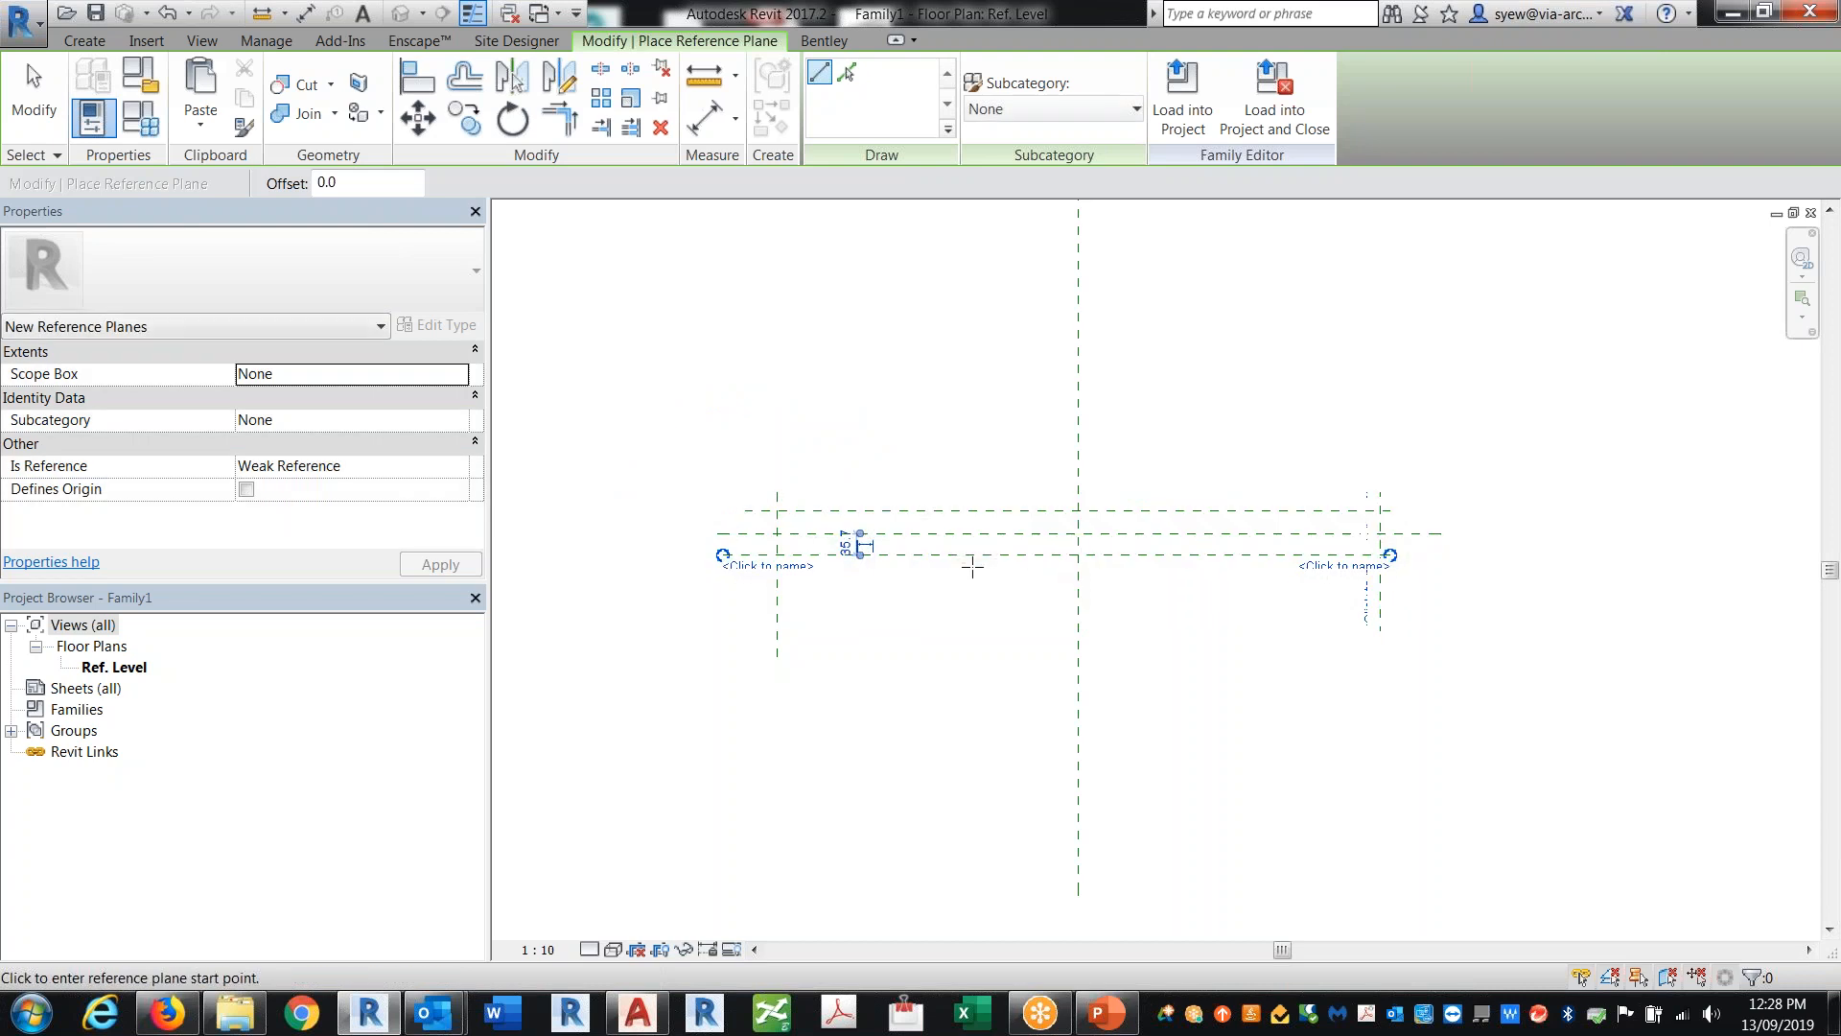
Step: Set both horizontal reference planes 35 mm from the horizontal centre plane
key(Escape)
click(845, 543)
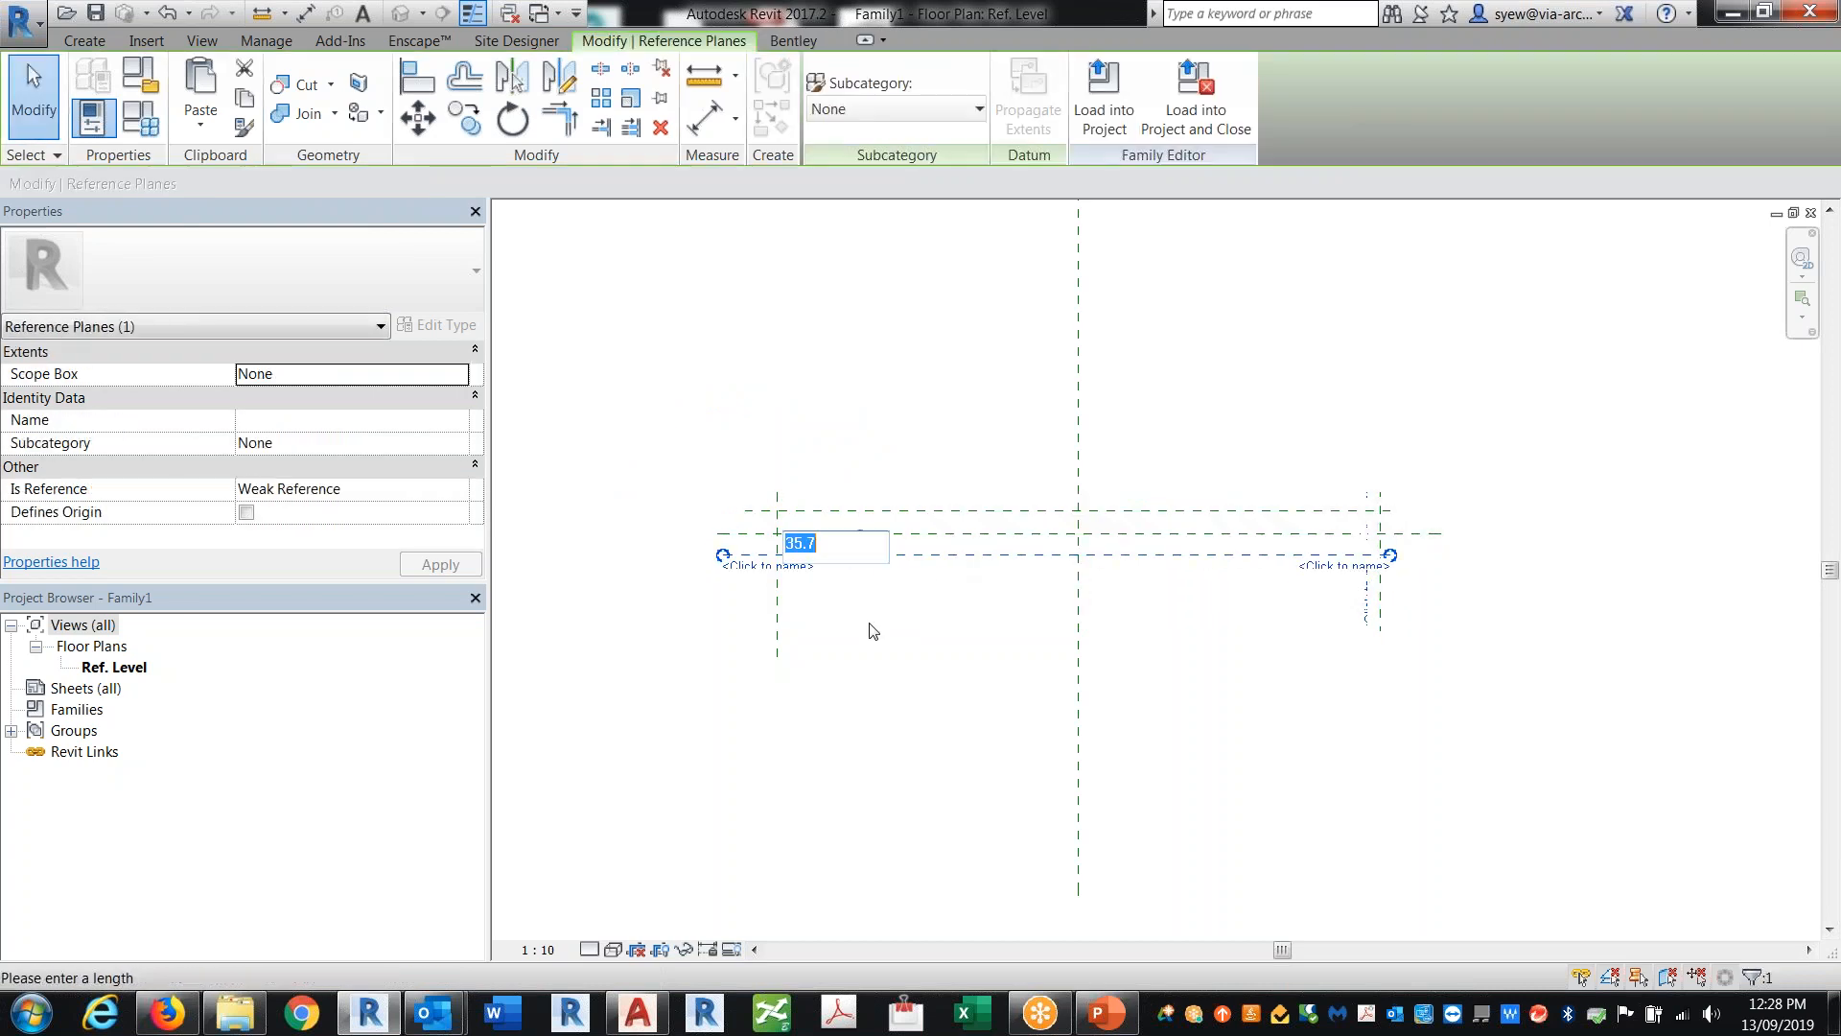
text(35)
key(Return)
click(880, 520)
click(875, 515)
scroll(840, 519, up, 6)
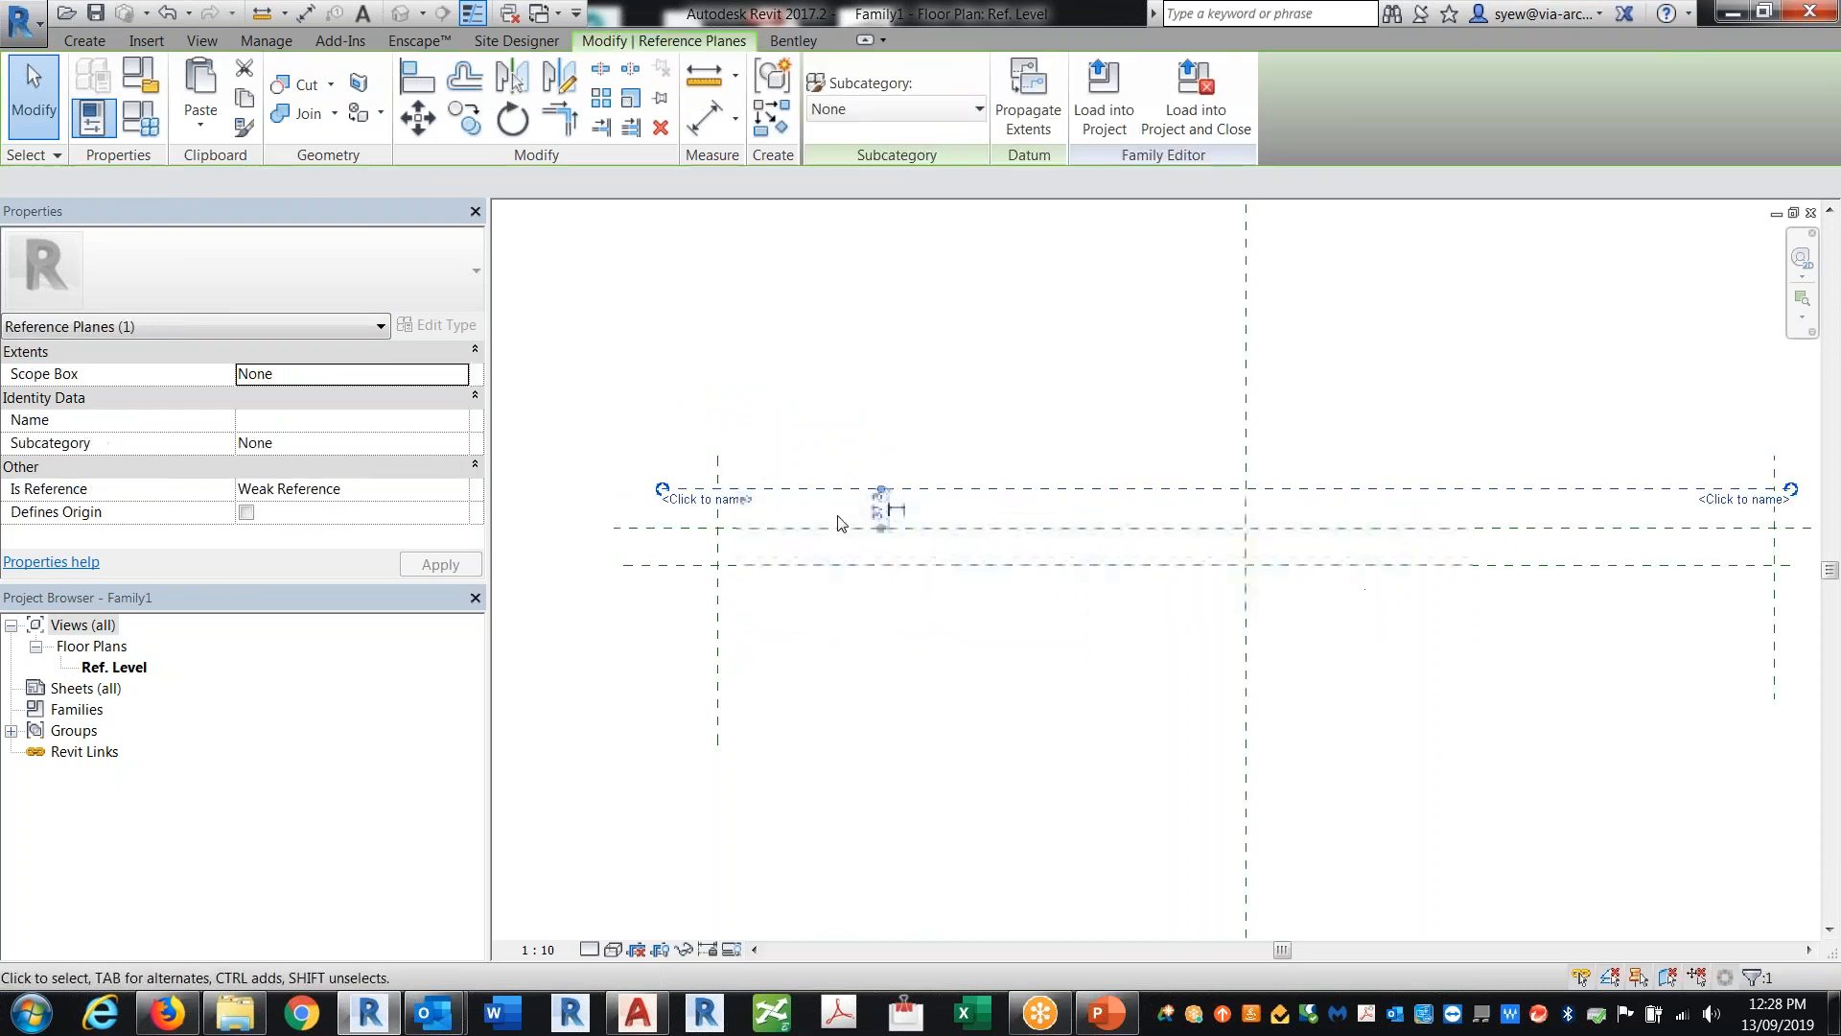
click(891, 516)
text(35)
key(Return)
scroll(859, 748, down, 3)
key(Escape)
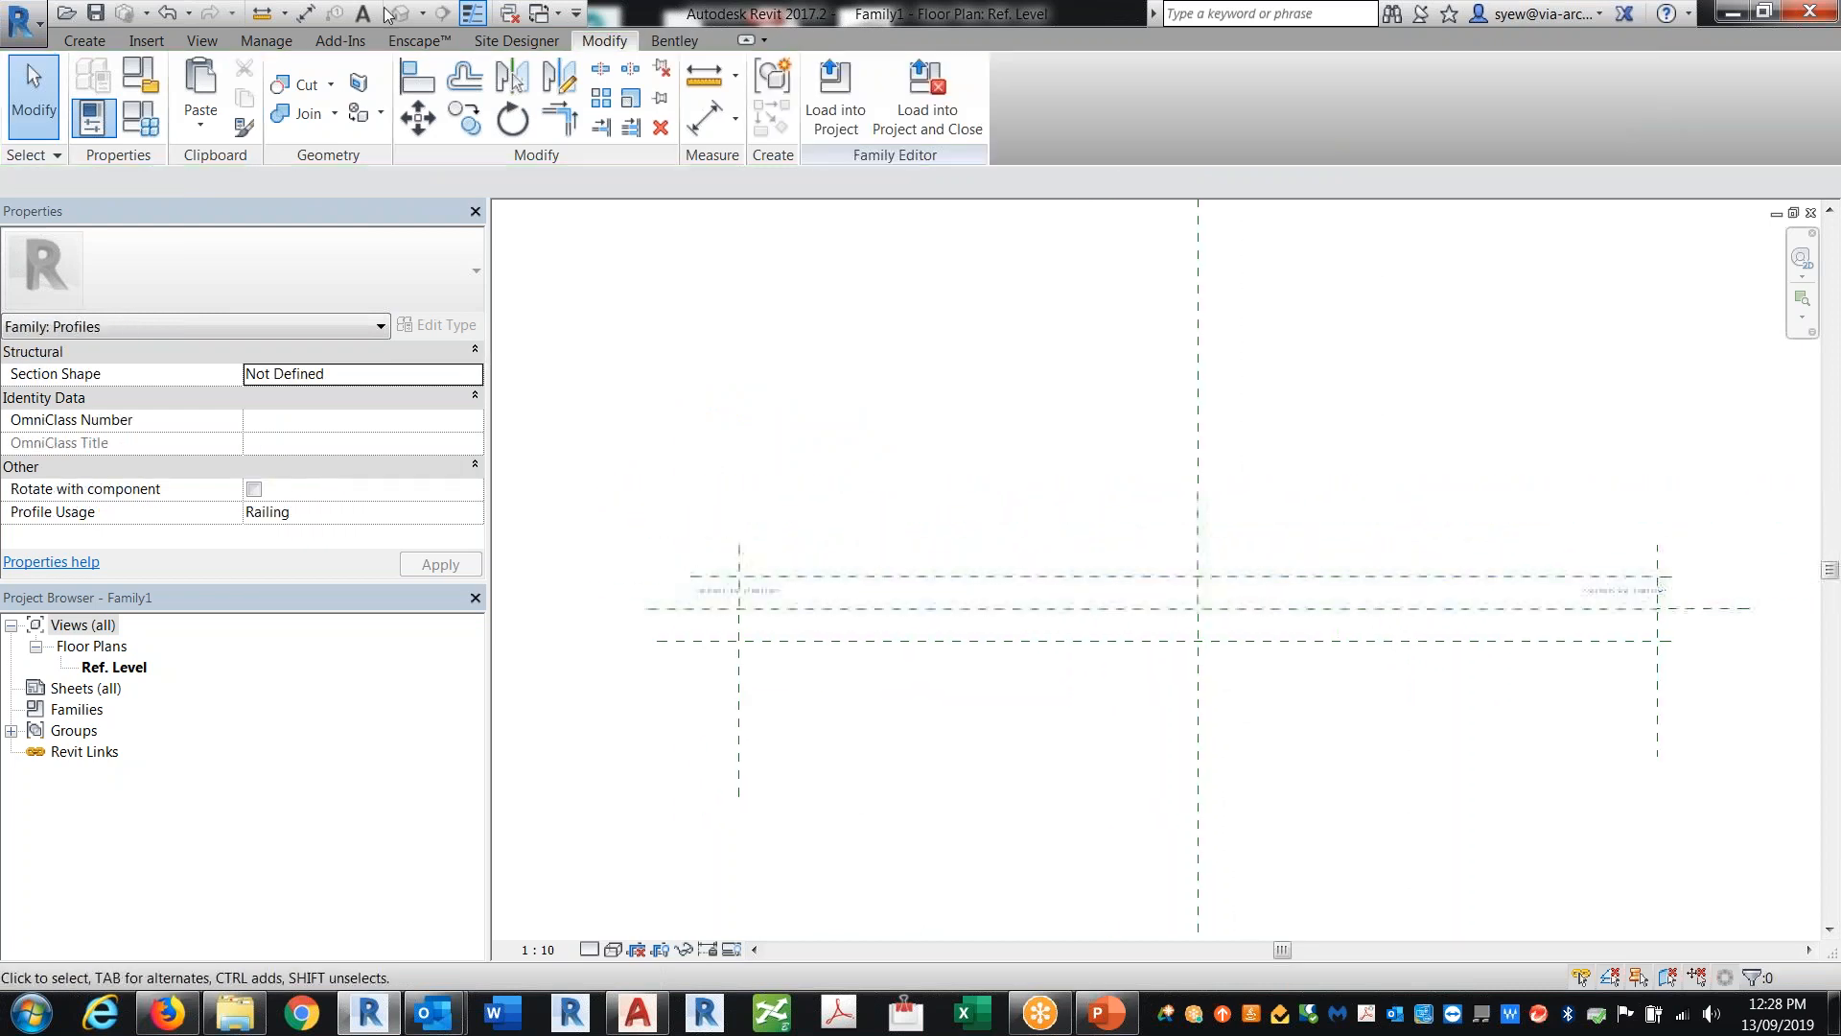
Step: Dimension the two outer vertical planes to the centre plane and make the dimension equal
click(305, 13)
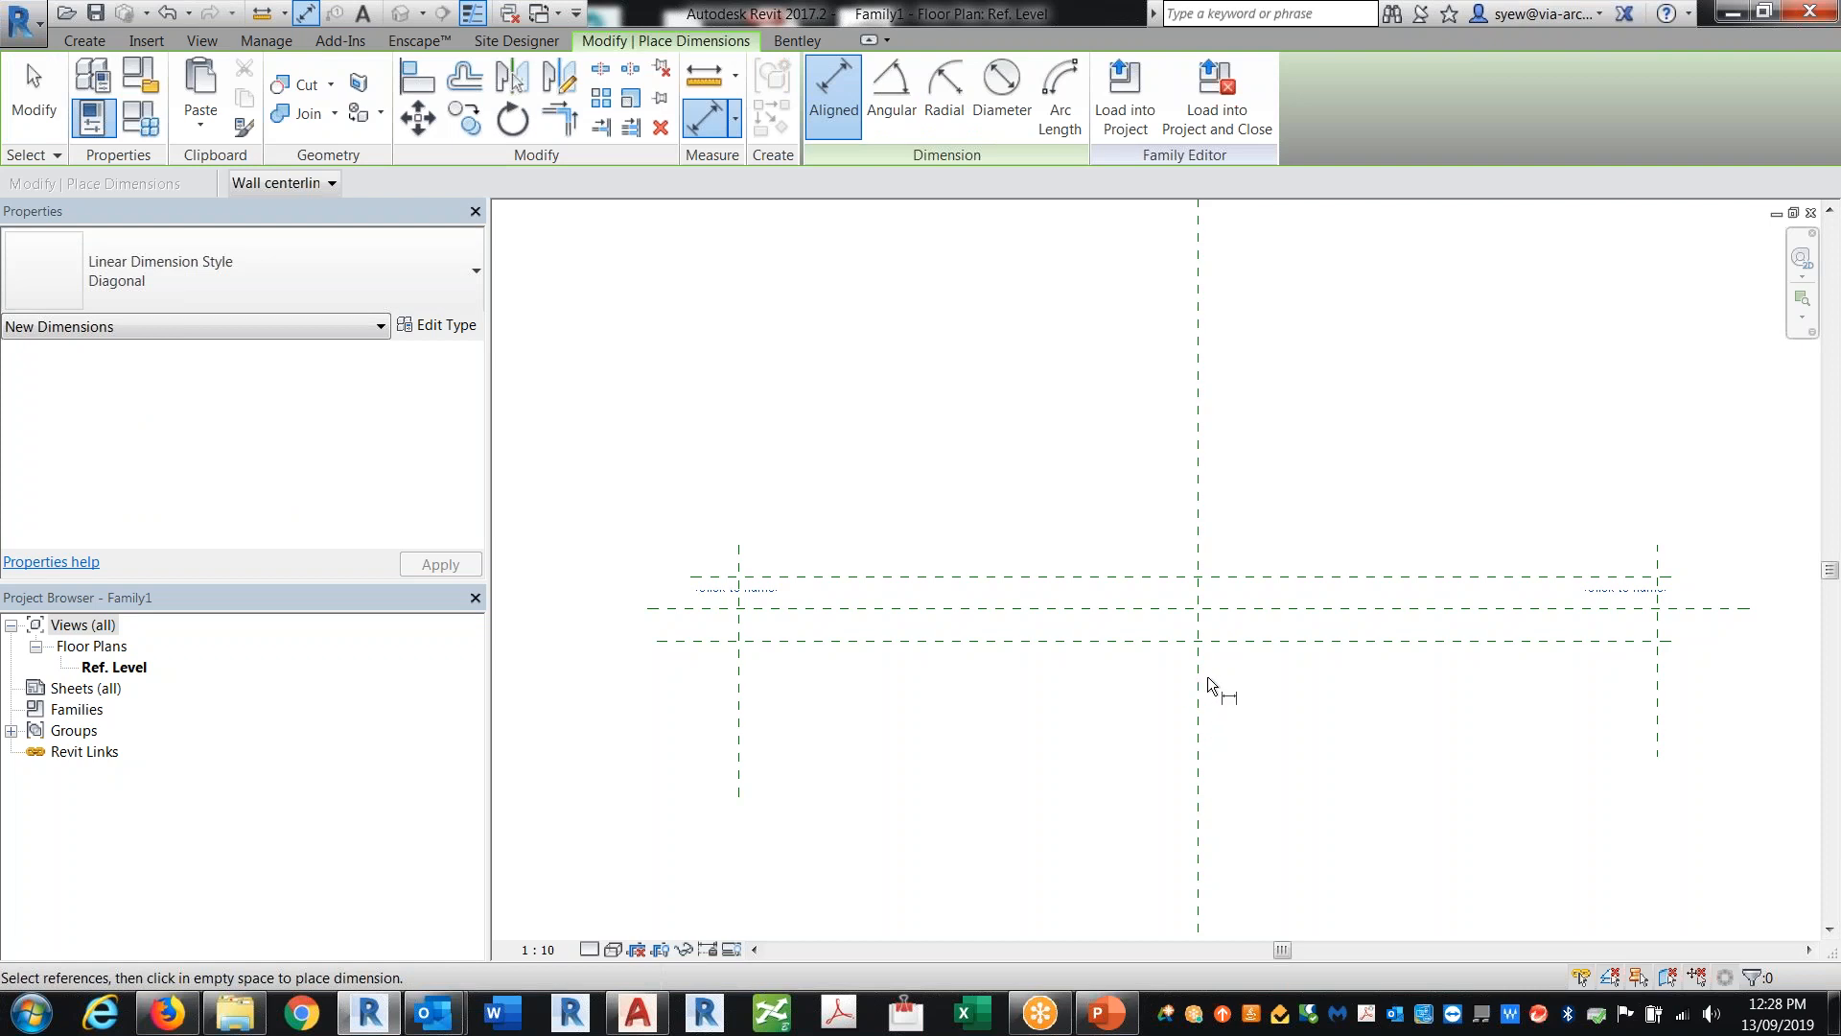
click(1205, 676)
click(740, 690)
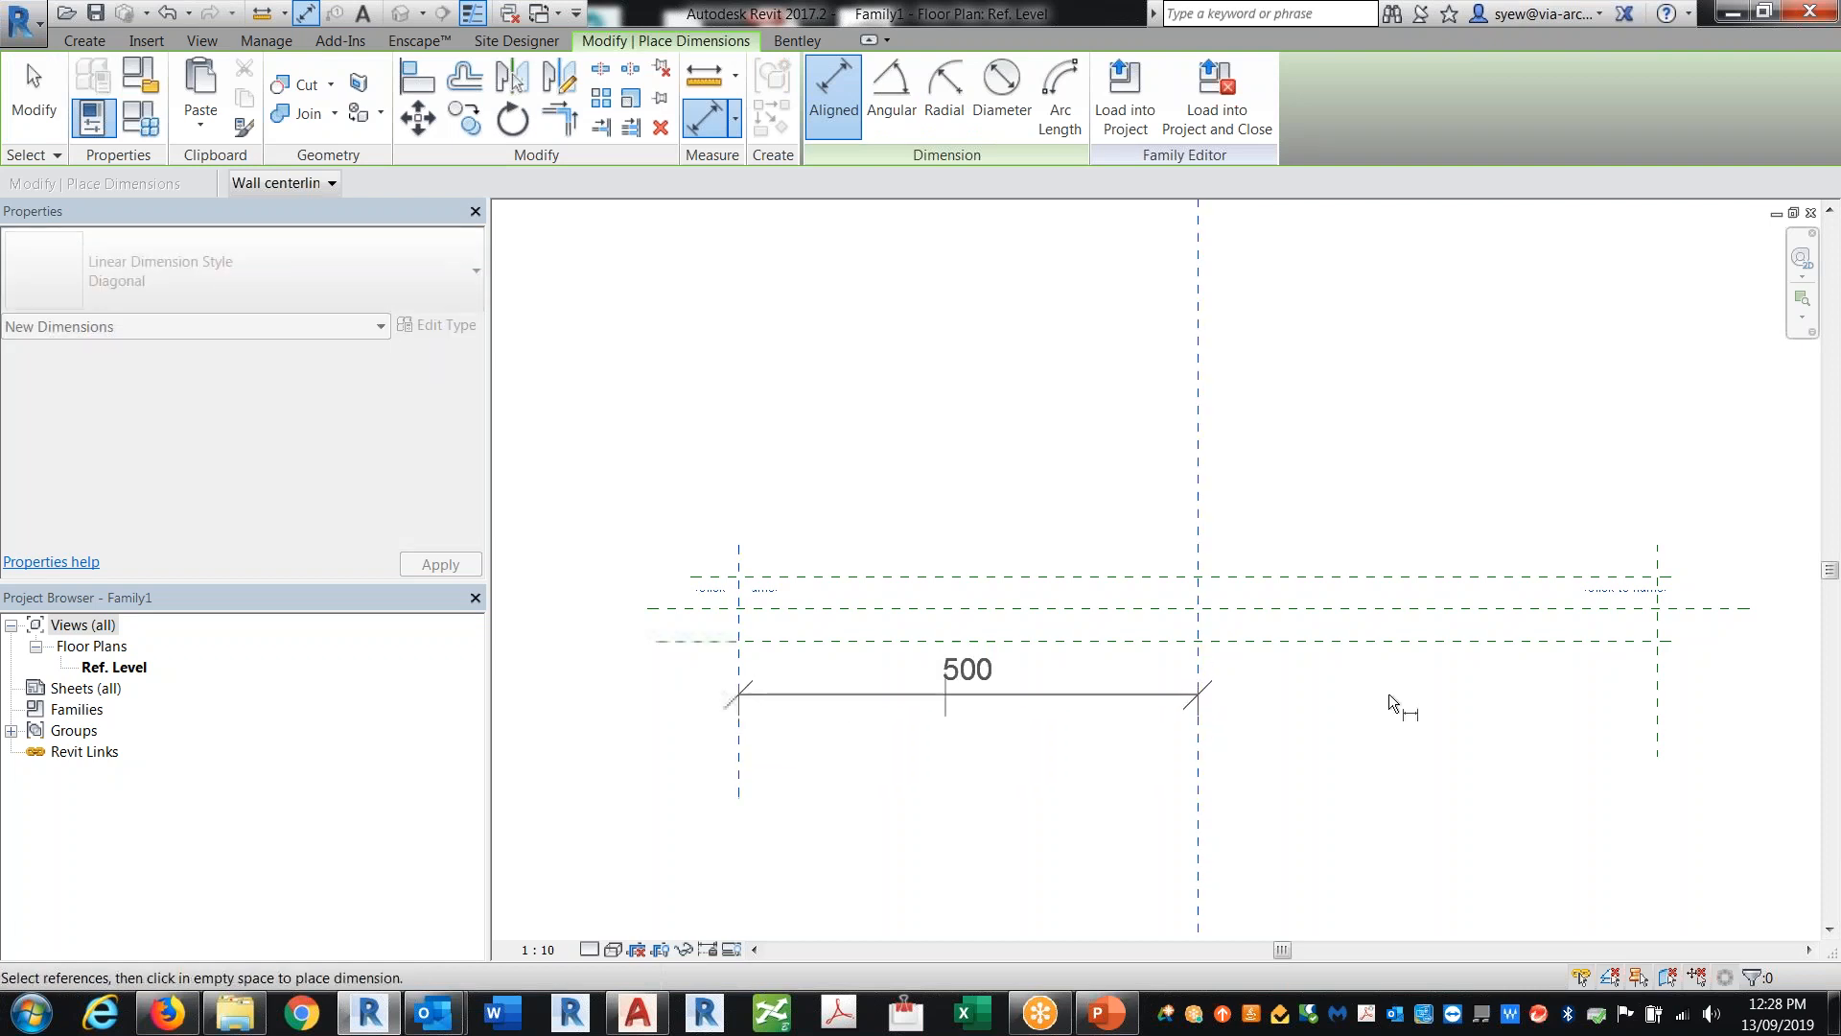
click(1660, 699)
click(1350, 391)
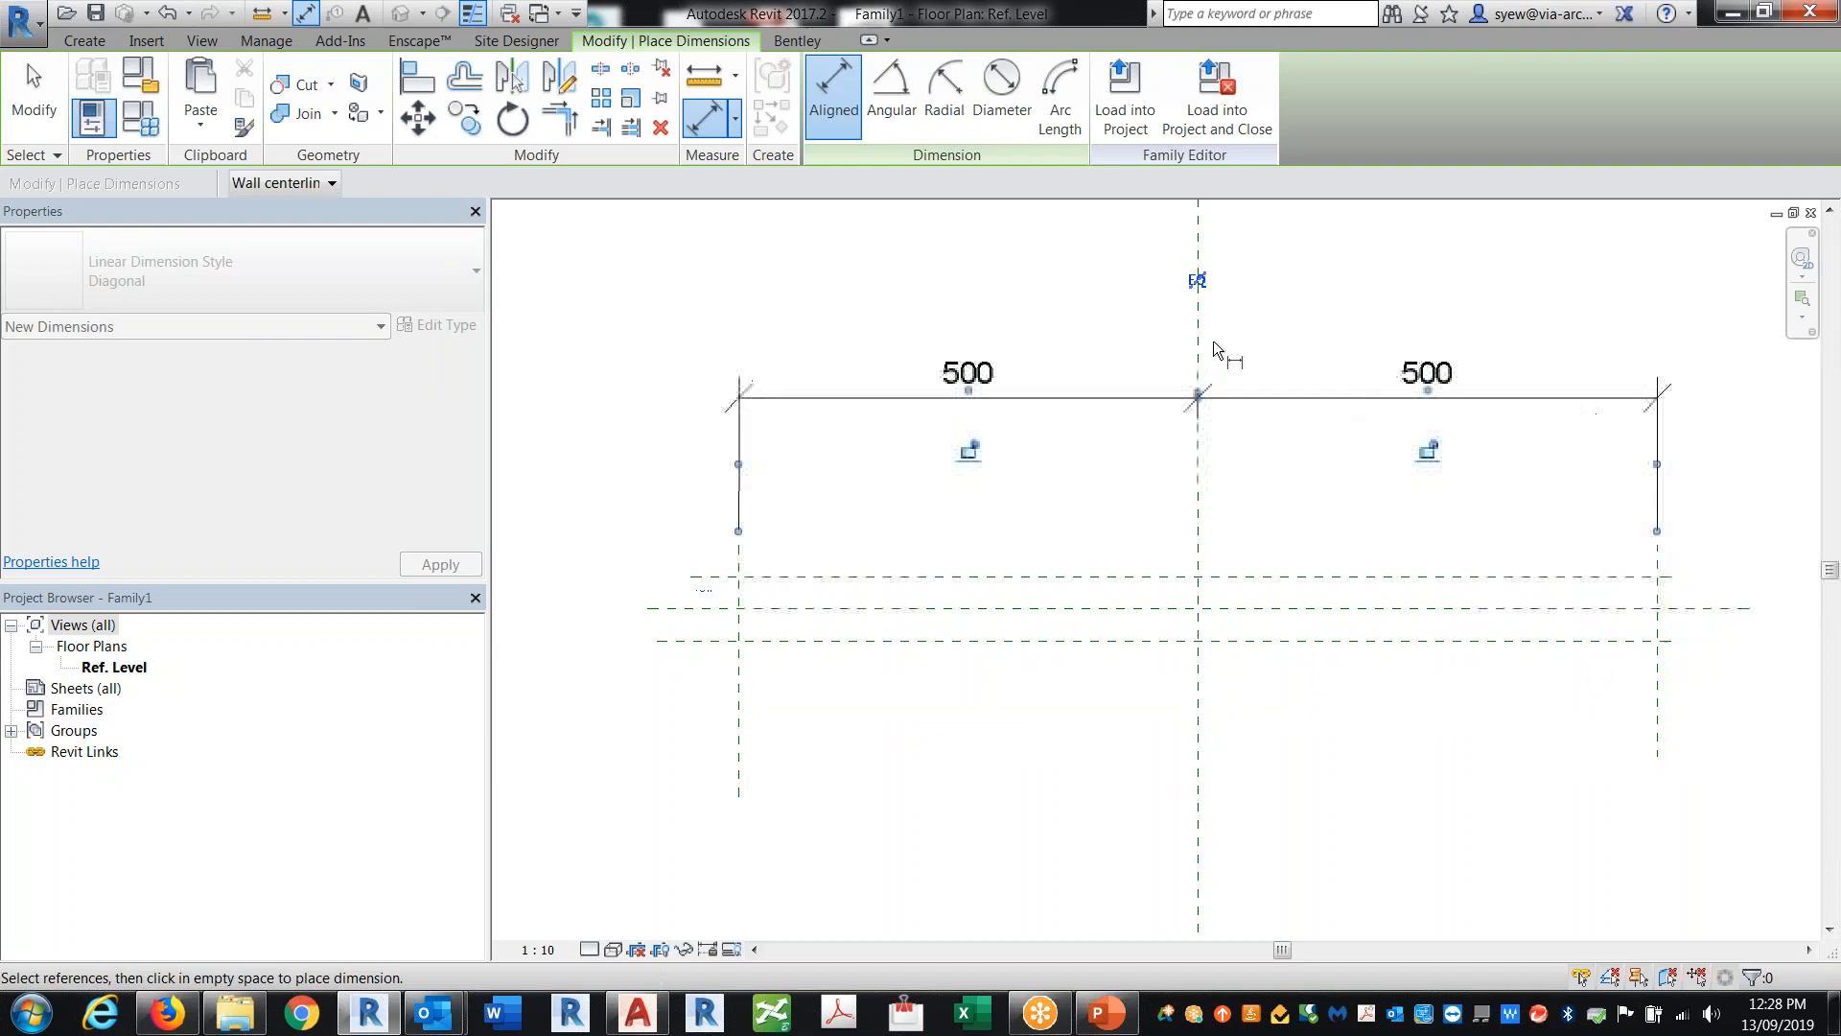
click(1197, 280)
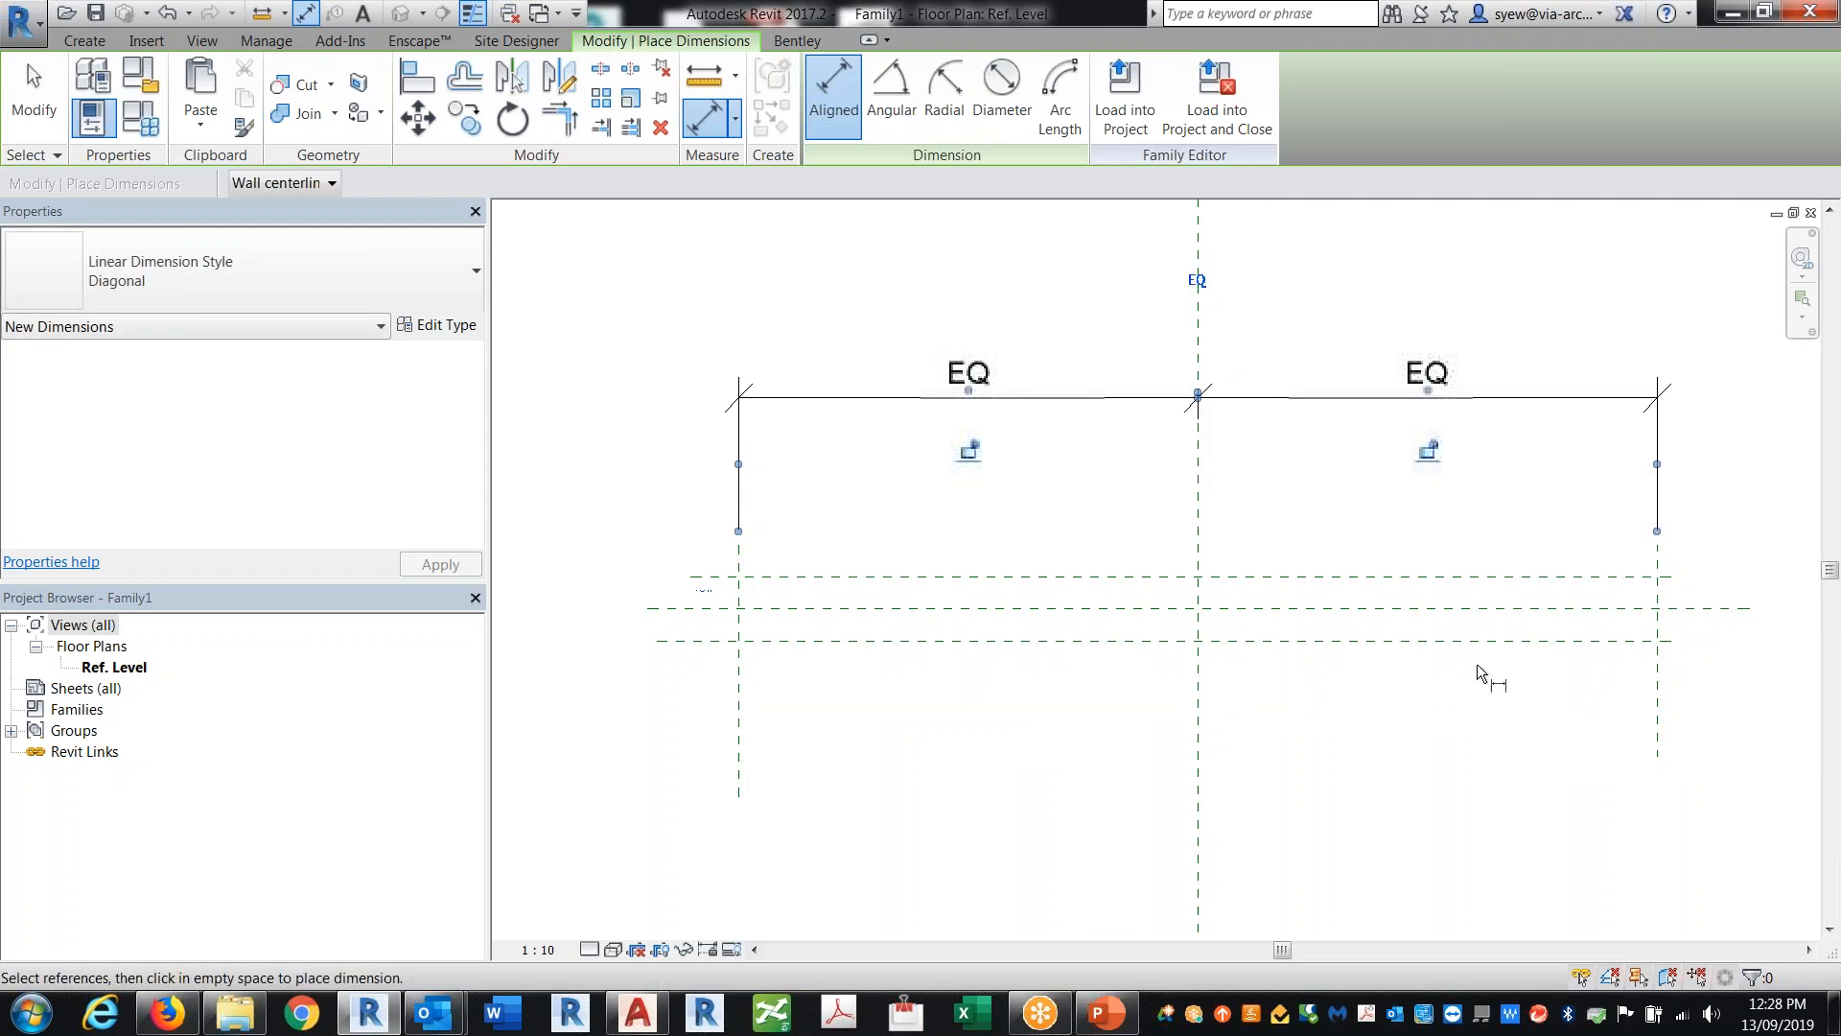
Step: Add an overall dimension between the two outer vertical reference planes
click(1655, 693)
click(734, 693)
click(965, 316)
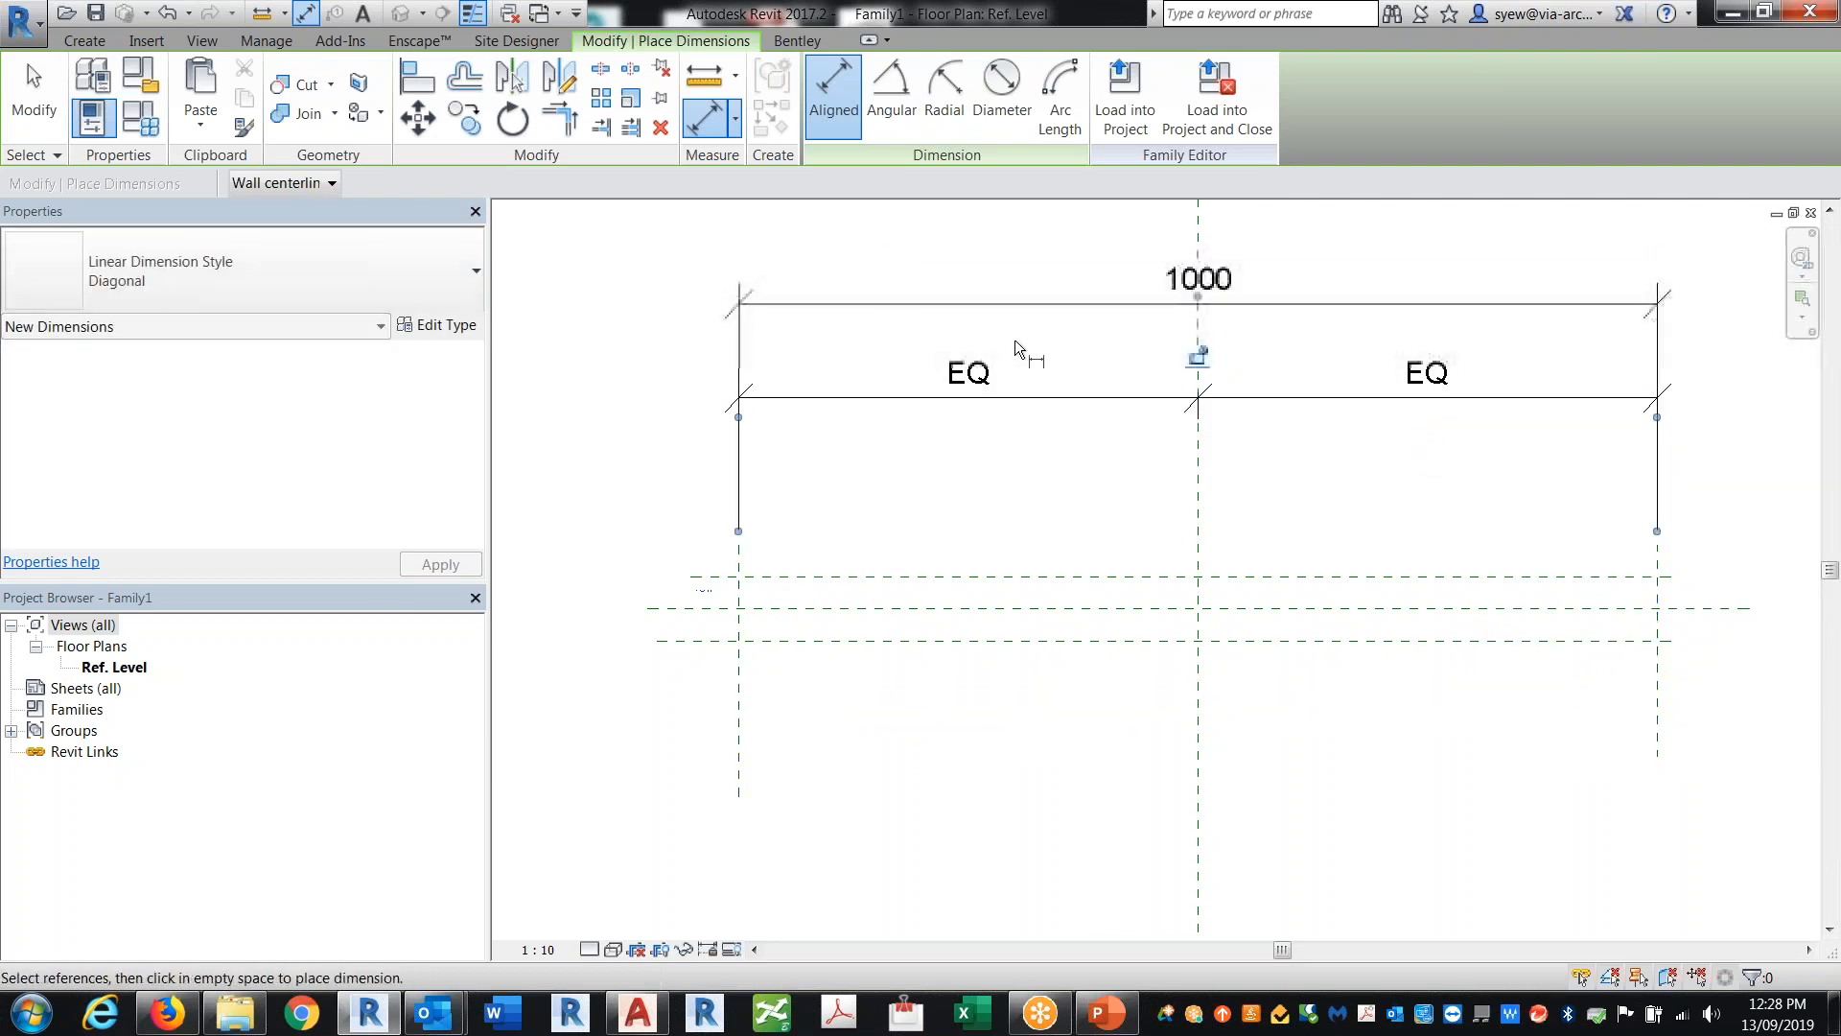
key(Escape)
key(Escape)
Step: Label the overall dimension with a new Width parameter
click(1214, 305)
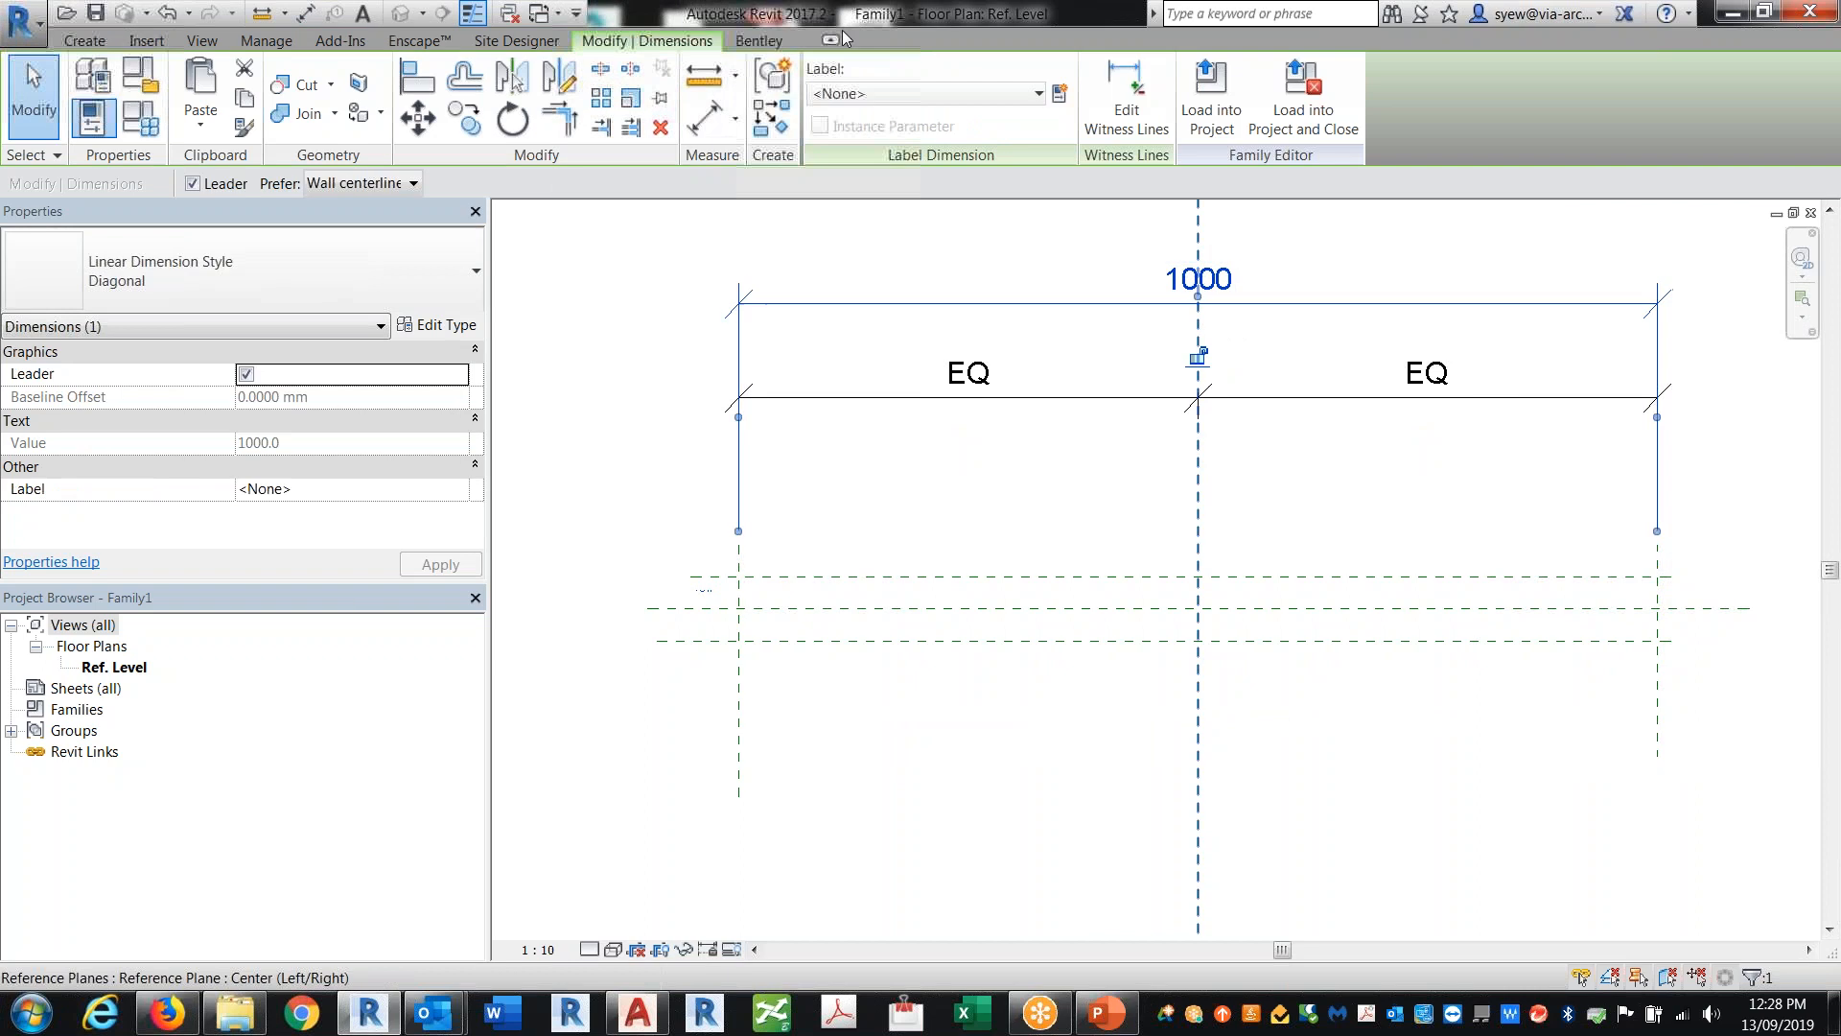
click(1060, 93)
text(eIF)
key(BackSpace)
key(BackSpace)
key(BackSpace)
text(wIDTWidth)
key(Return)
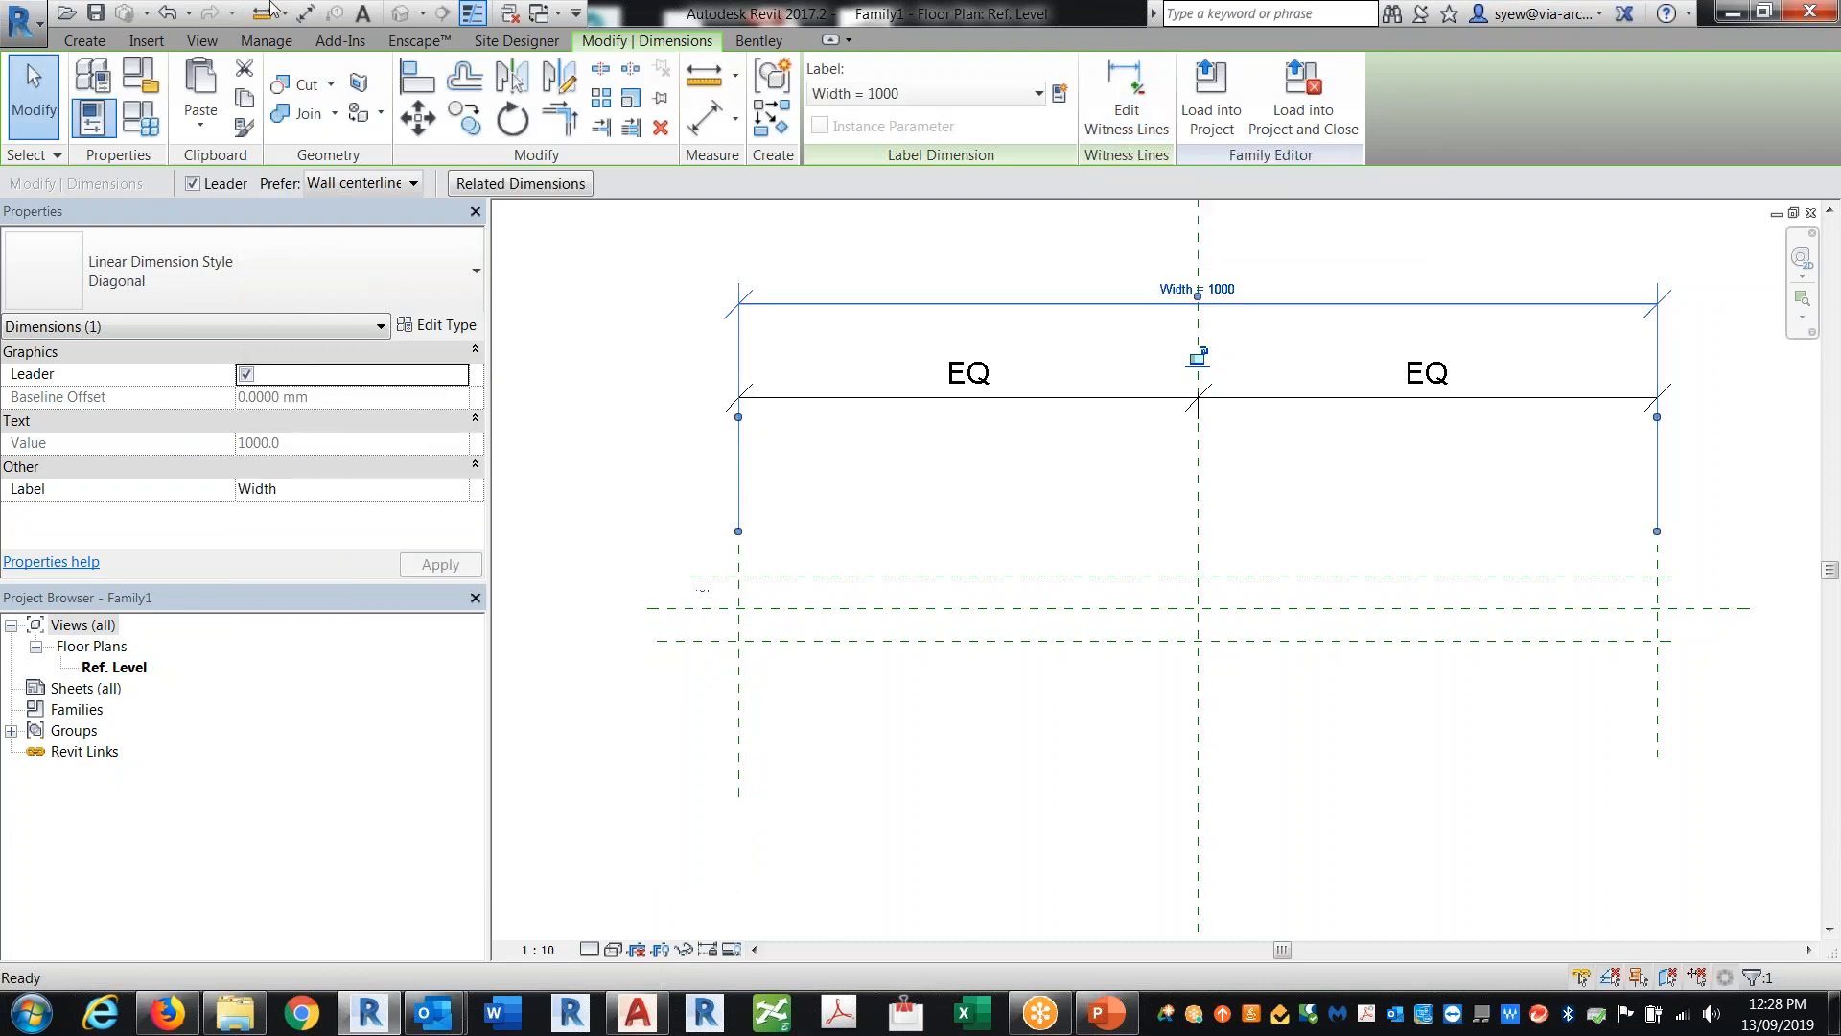
Step: Dimension the two horizontal reference planes to the horizontal centre plane
click(305, 12)
click(771, 579)
click(581, 556)
click(694, 609)
click(644, 642)
click(601, 658)
key(Escape)
Step: Label the upper 35 mm dimension with a new HT parameter
click(582, 588)
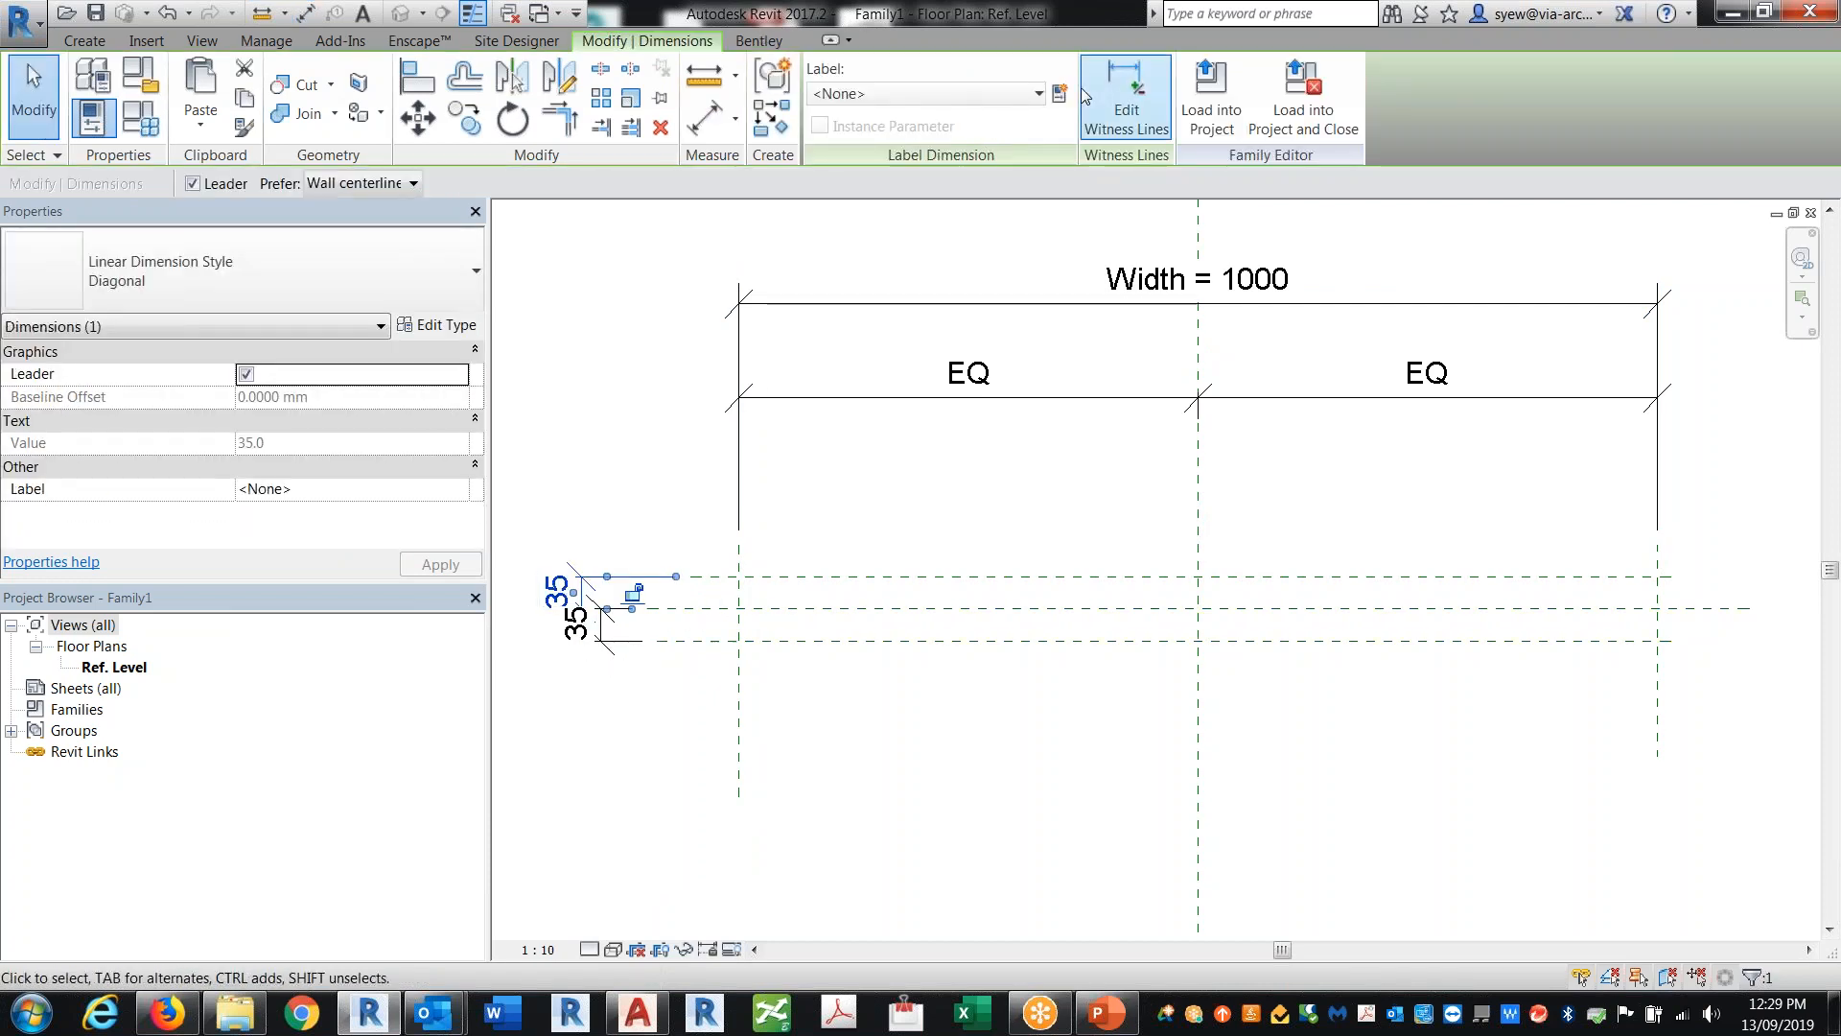
click(1060, 93)
text(HT)
key(Return)
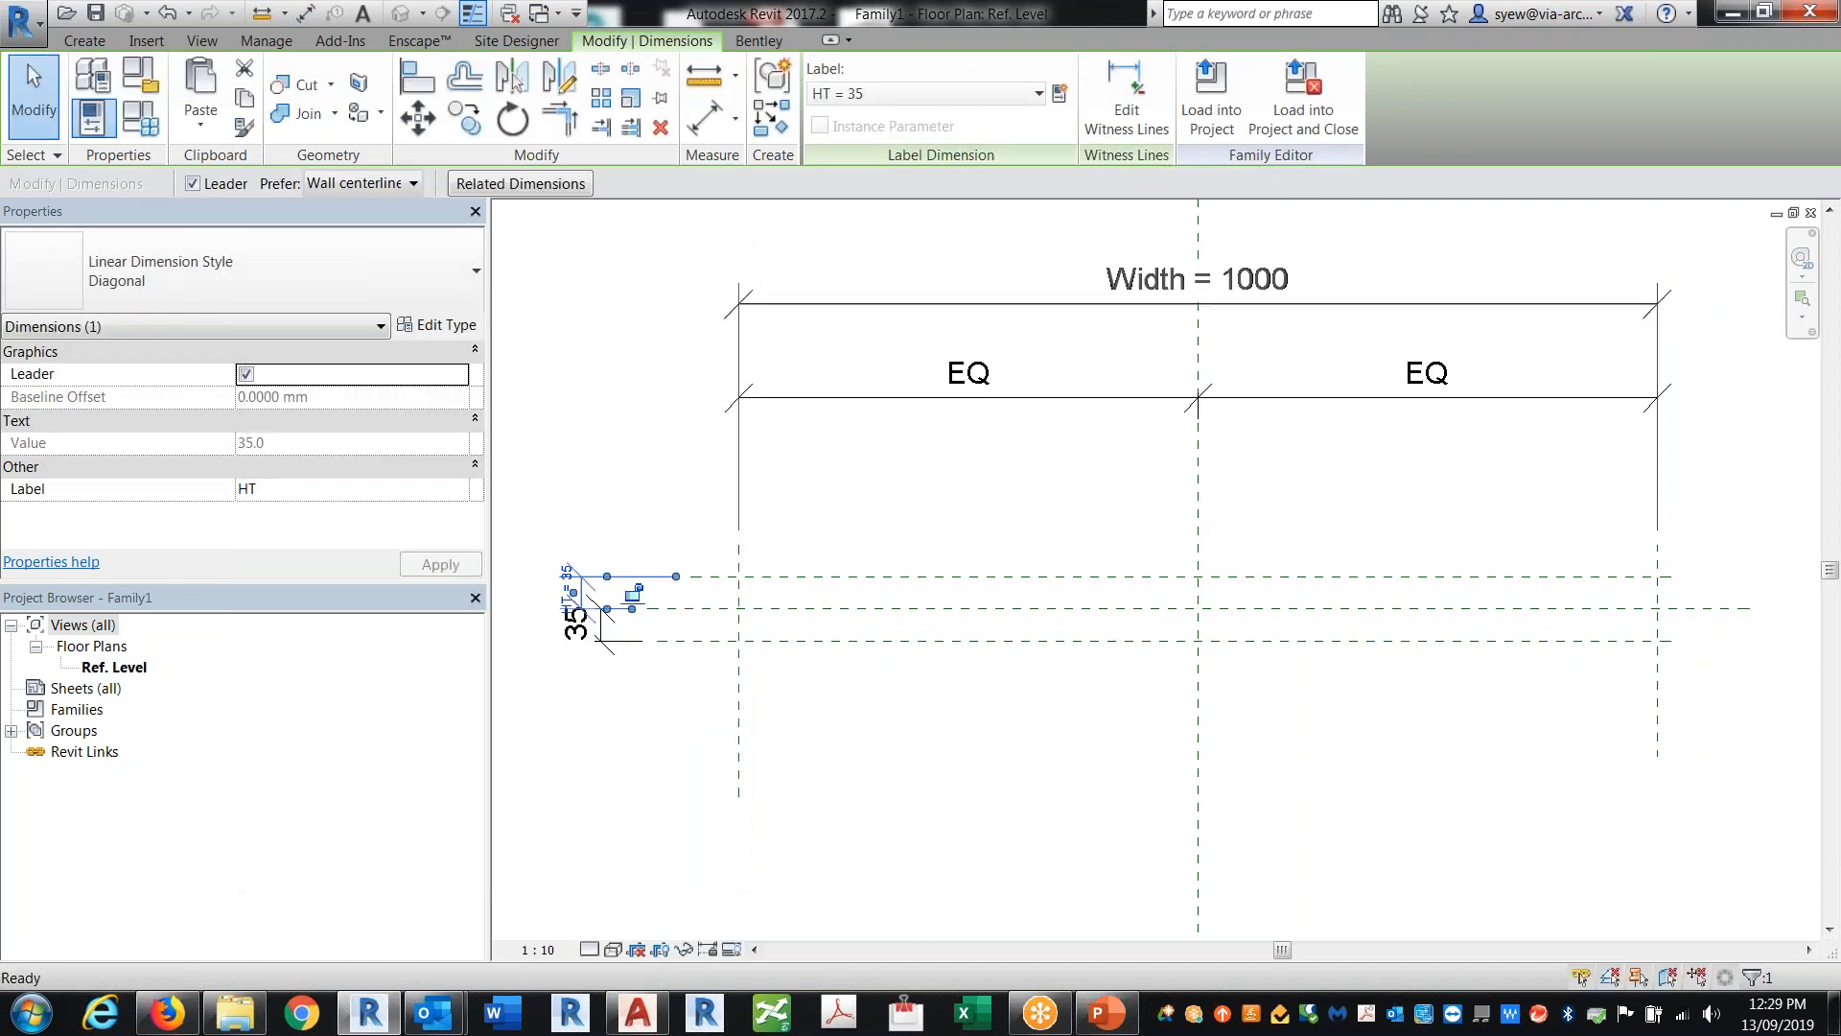
Step: Label the lower 35 mm dimension with a new DEPTH parameter
click(601, 407)
click(594, 619)
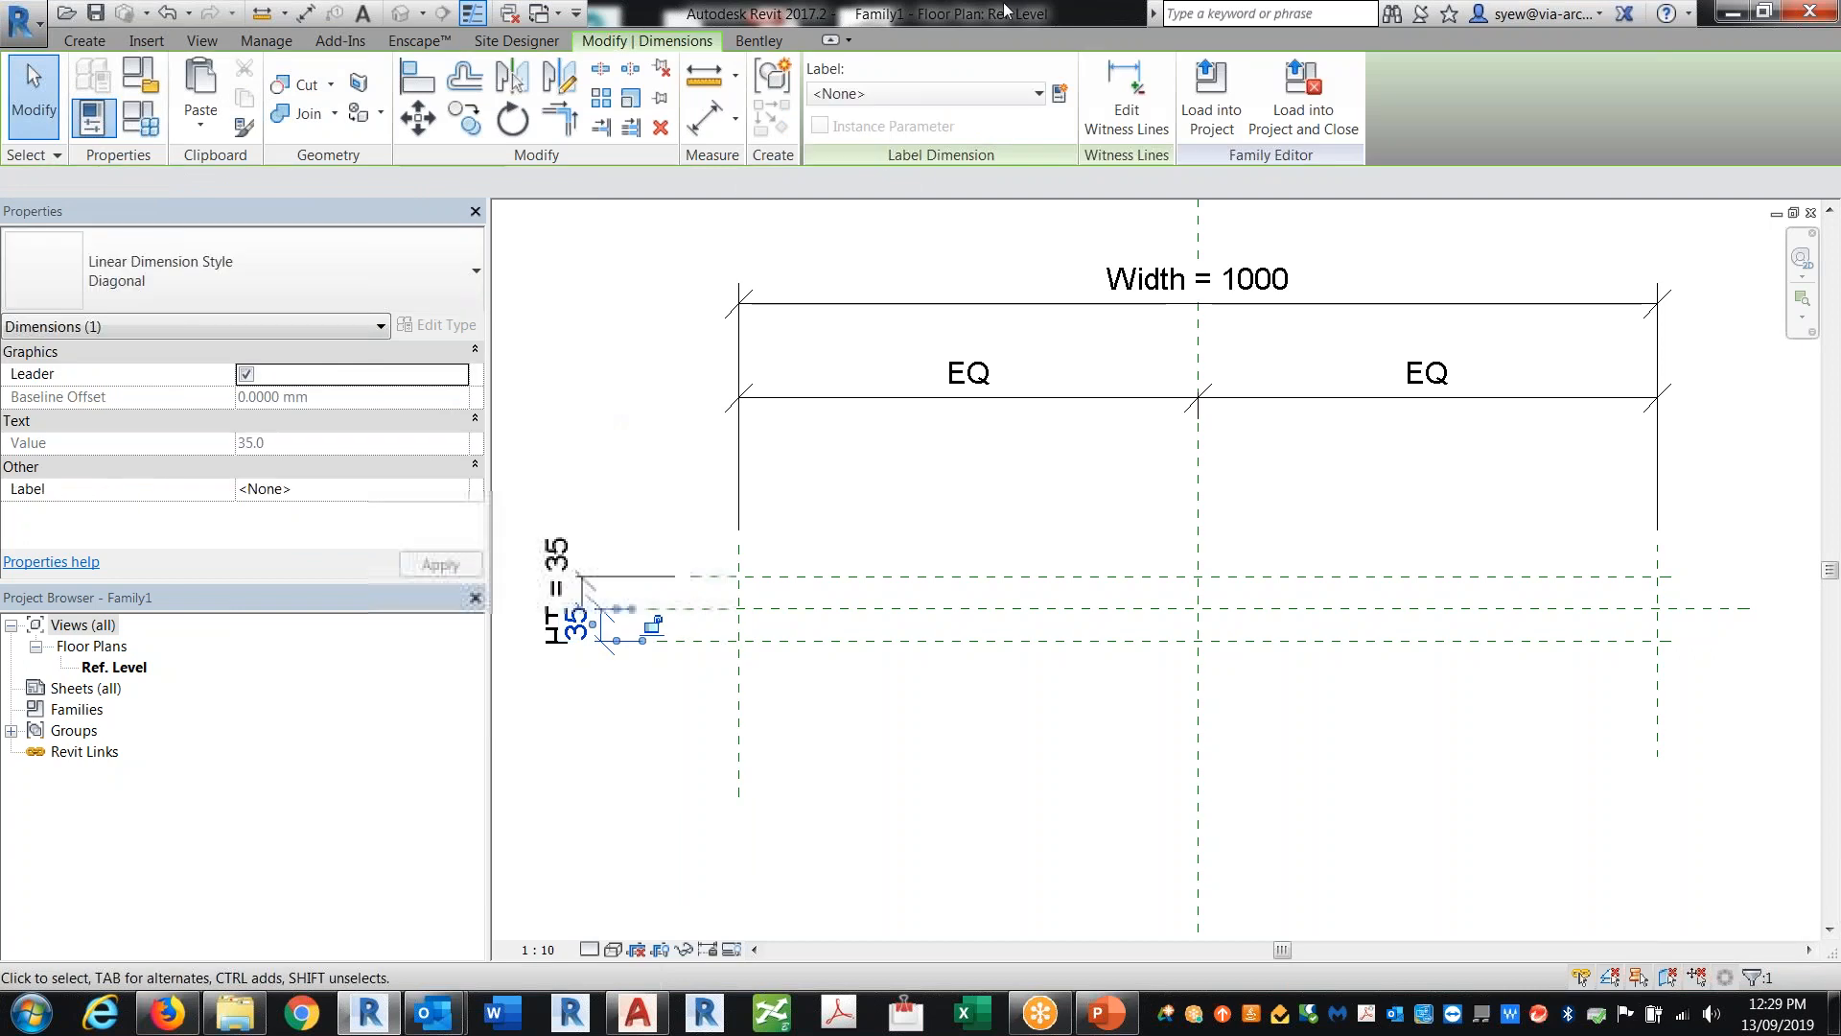
click(1059, 93)
text(DEPTH)
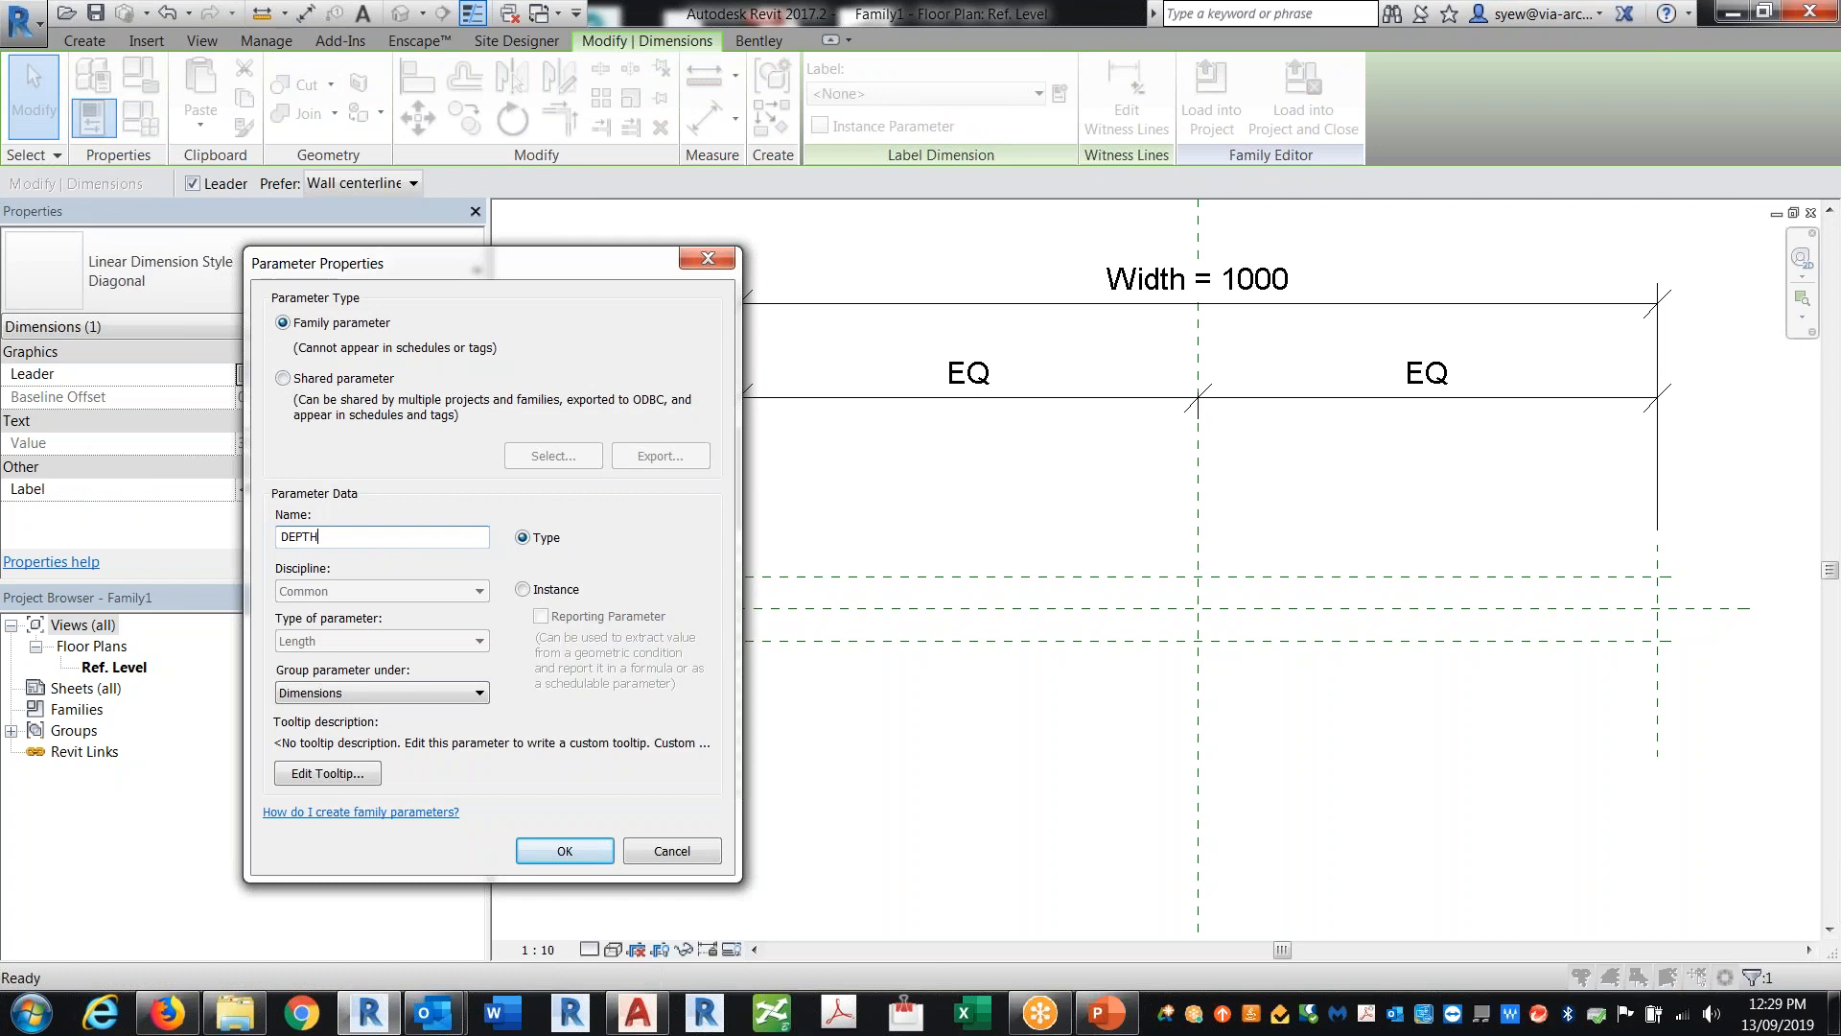
click(565, 850)
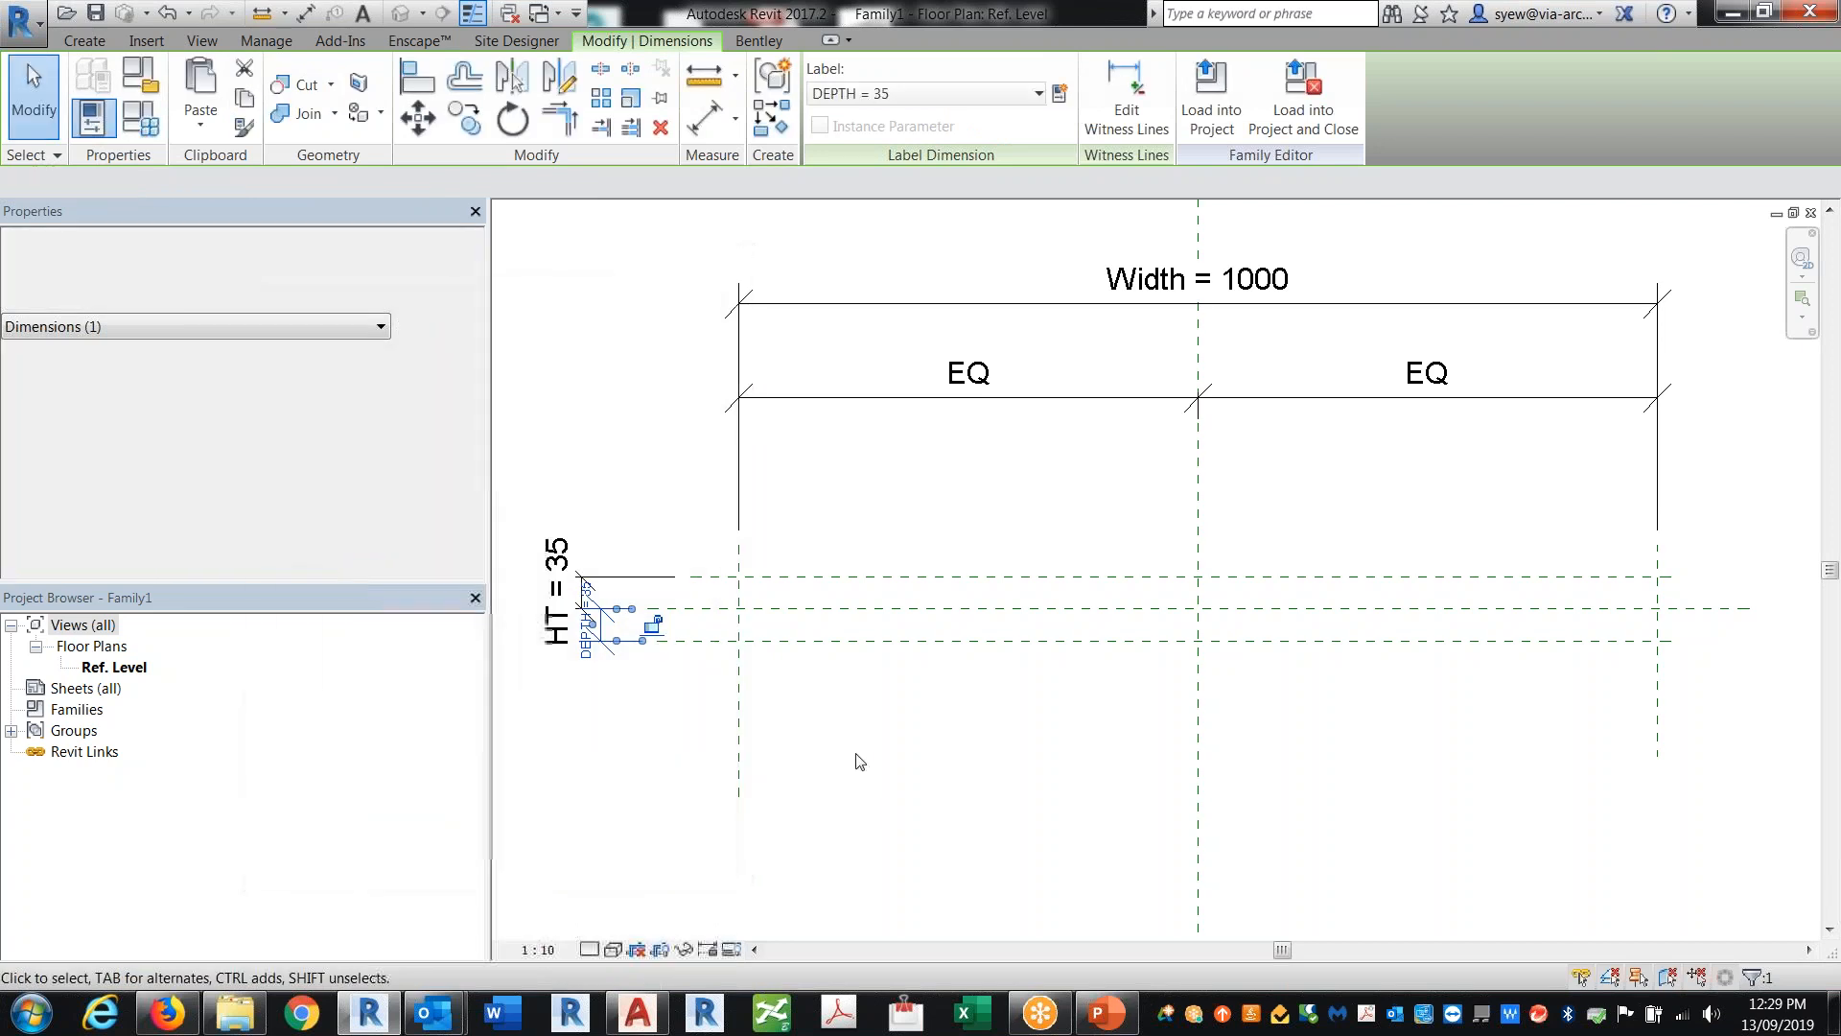
Step: Draw a rectangular profile line about 1000 x 70 mm spanning the outer reference planes and the HT and DEPTH planes
key(Escape)
click(101, 40)
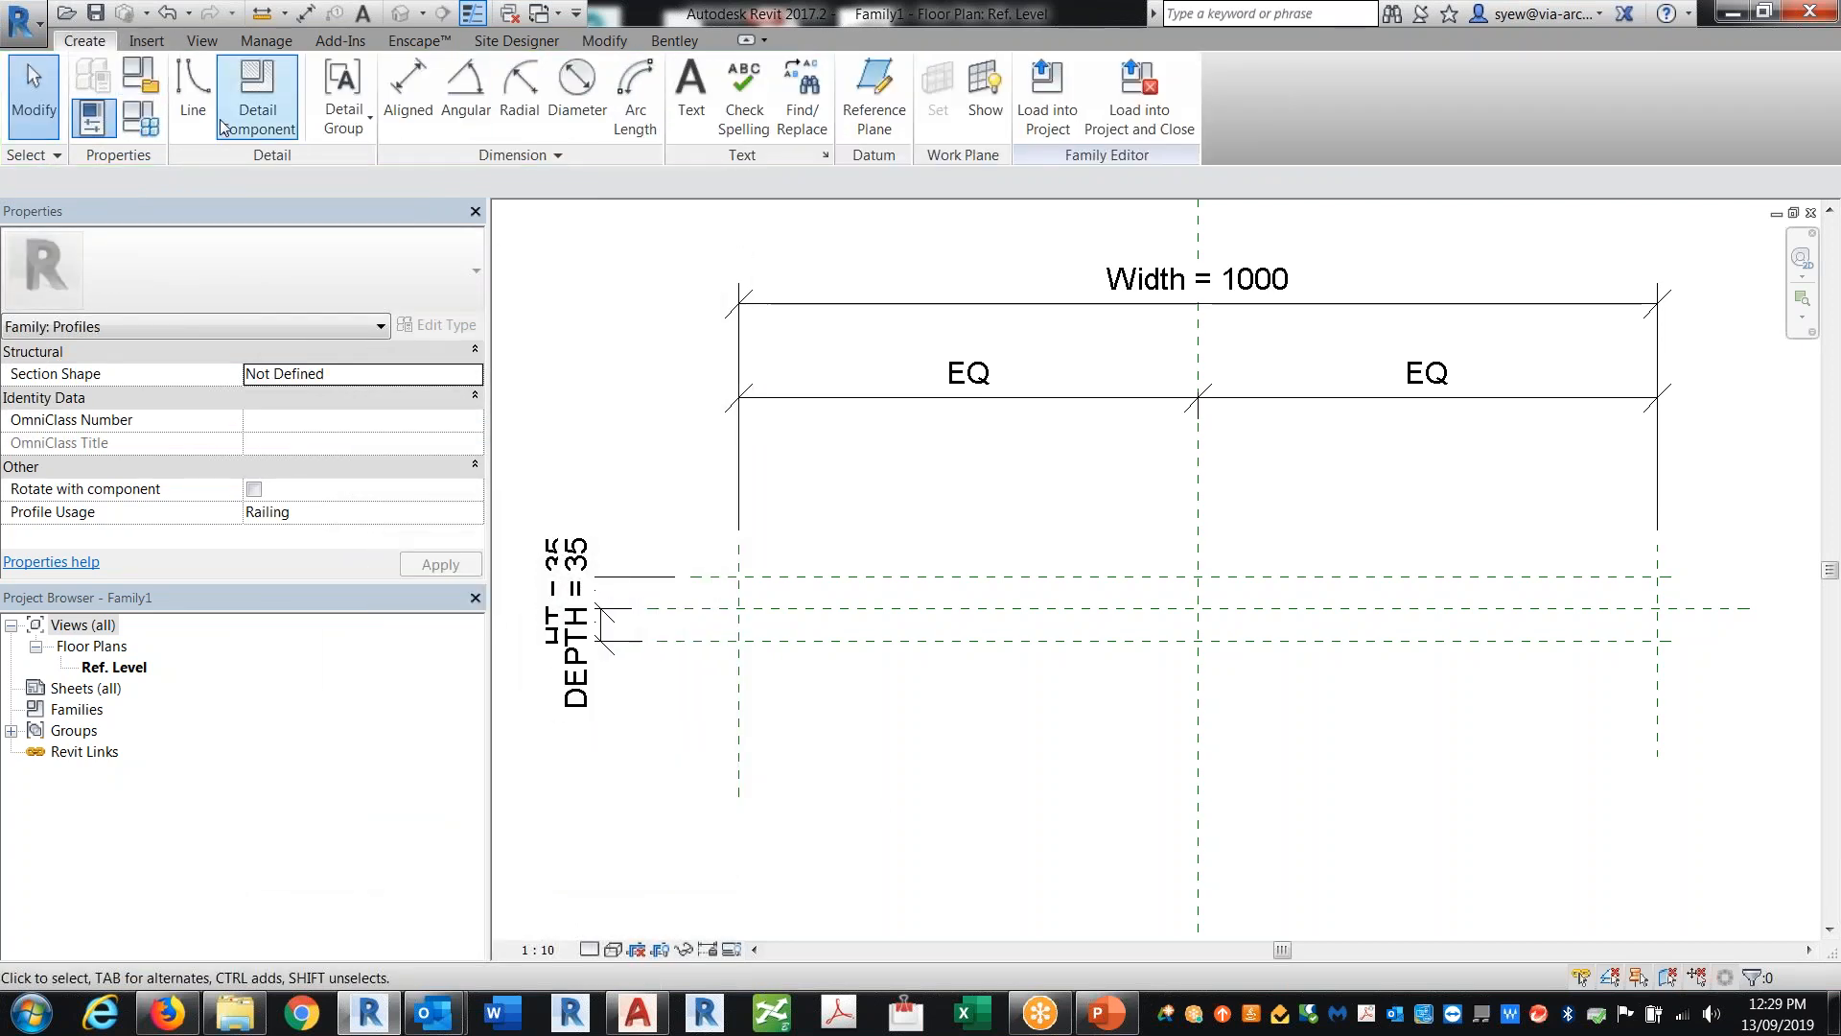
click(194, 86)
click(846, 71)
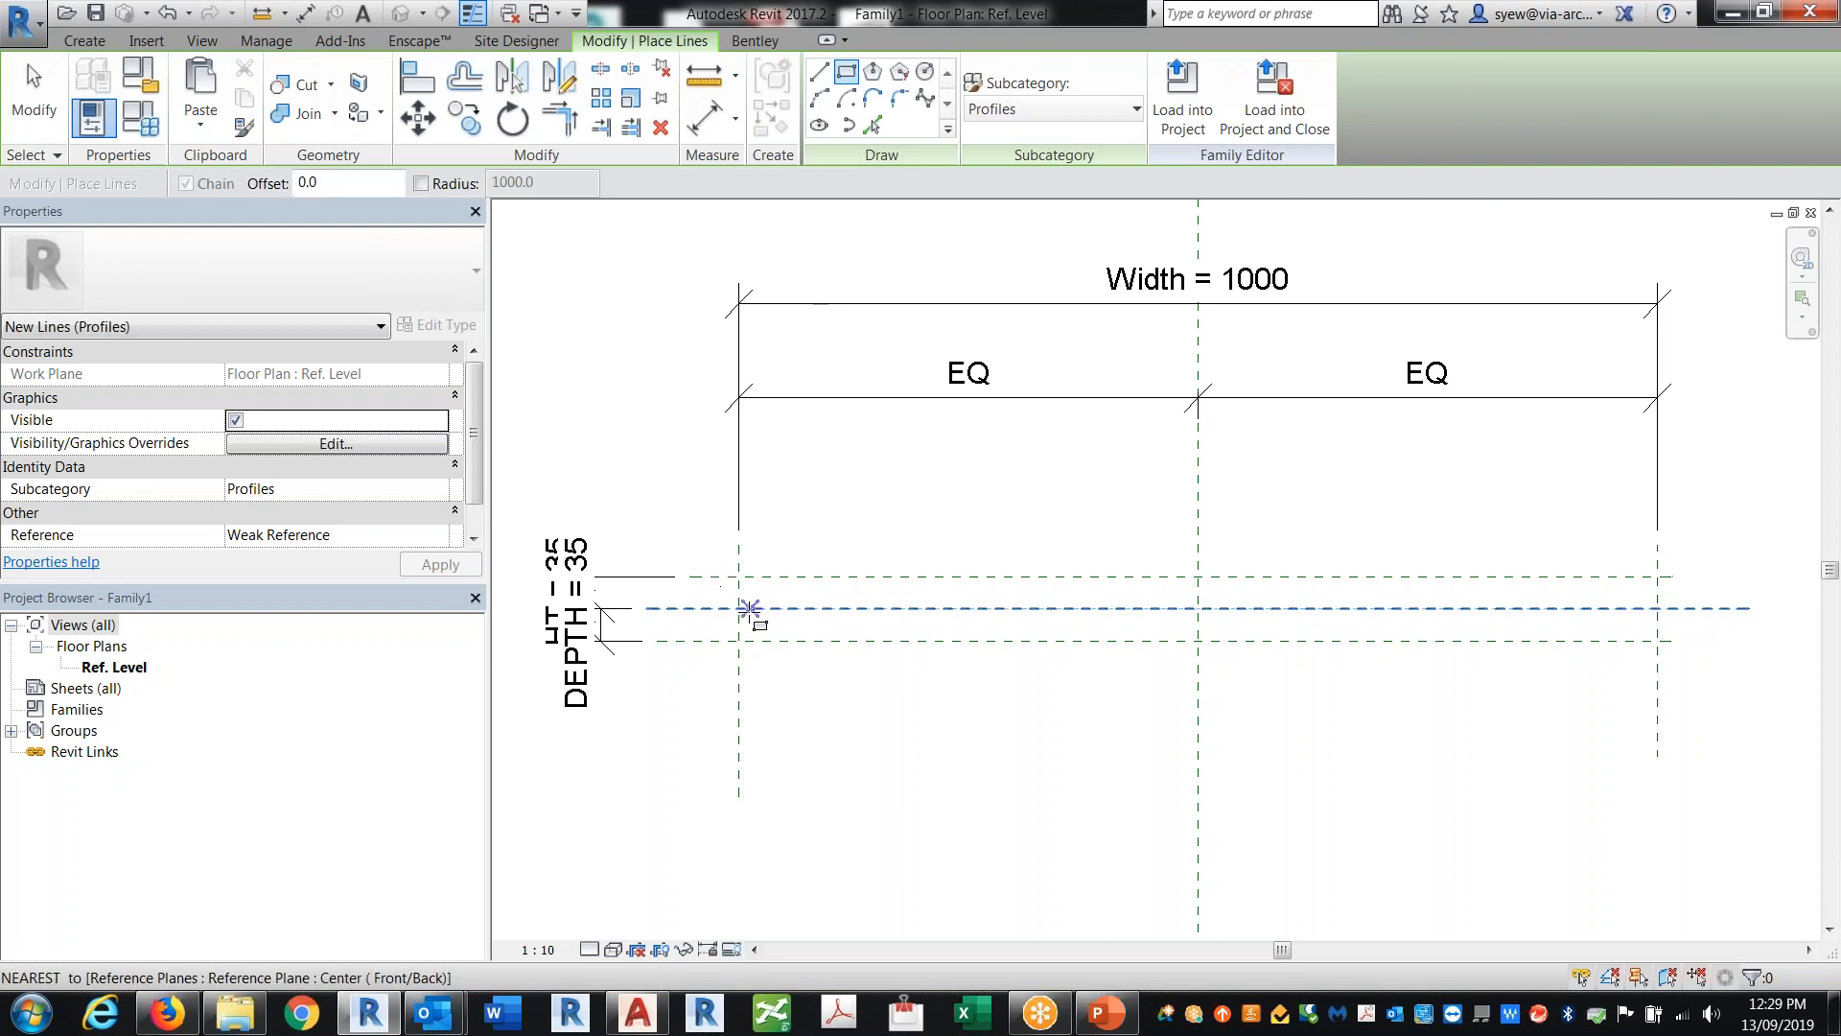
click(739, 577)
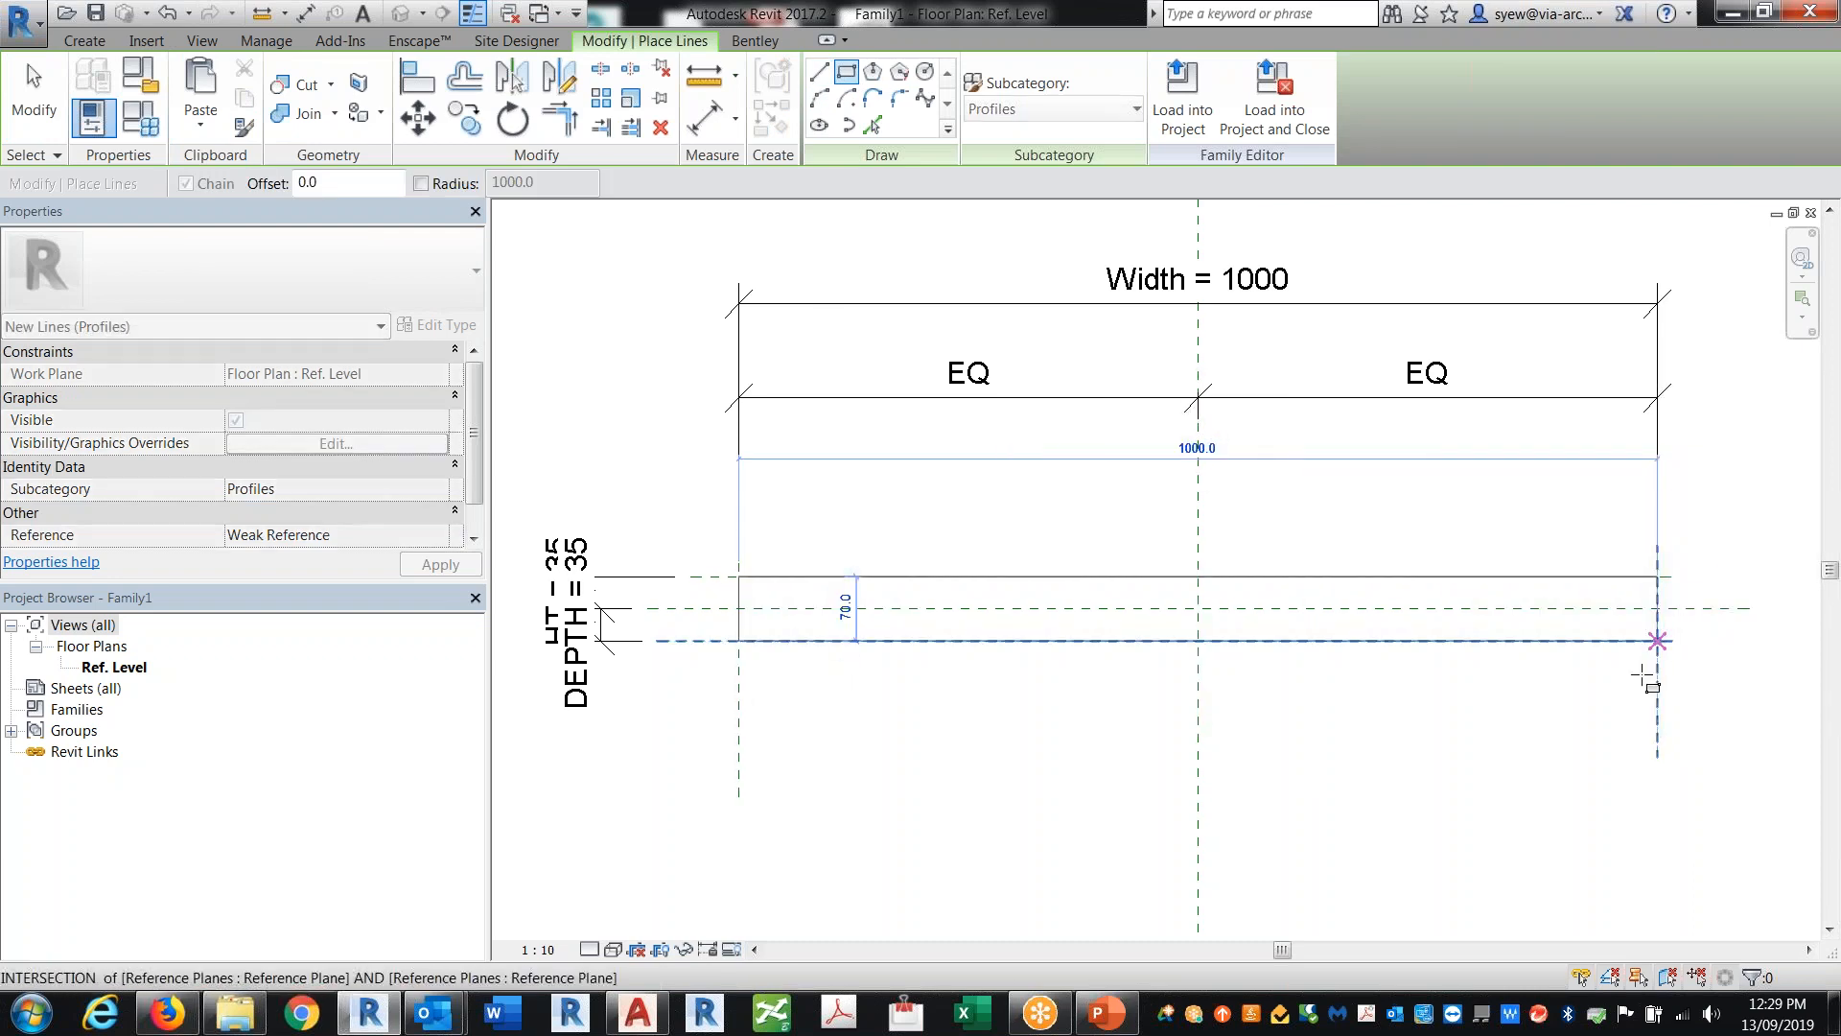
click(1658, 640)
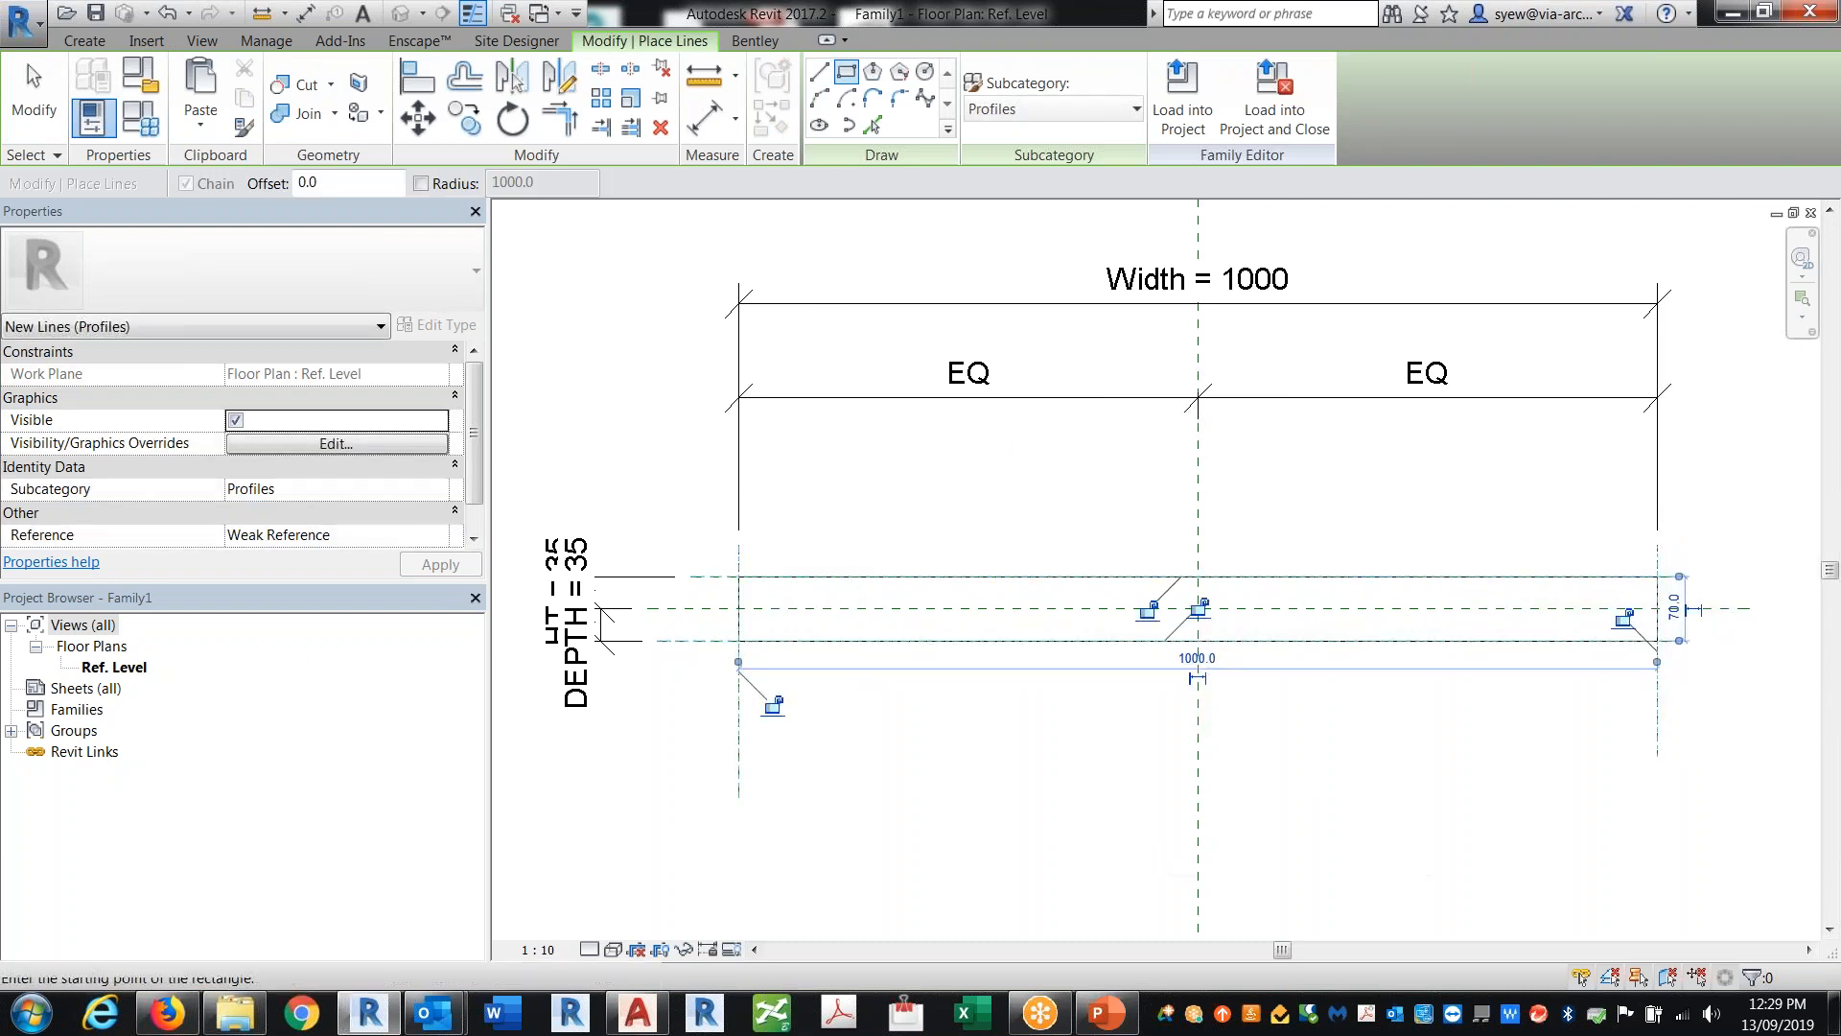
key(Escape)
key(Escape)
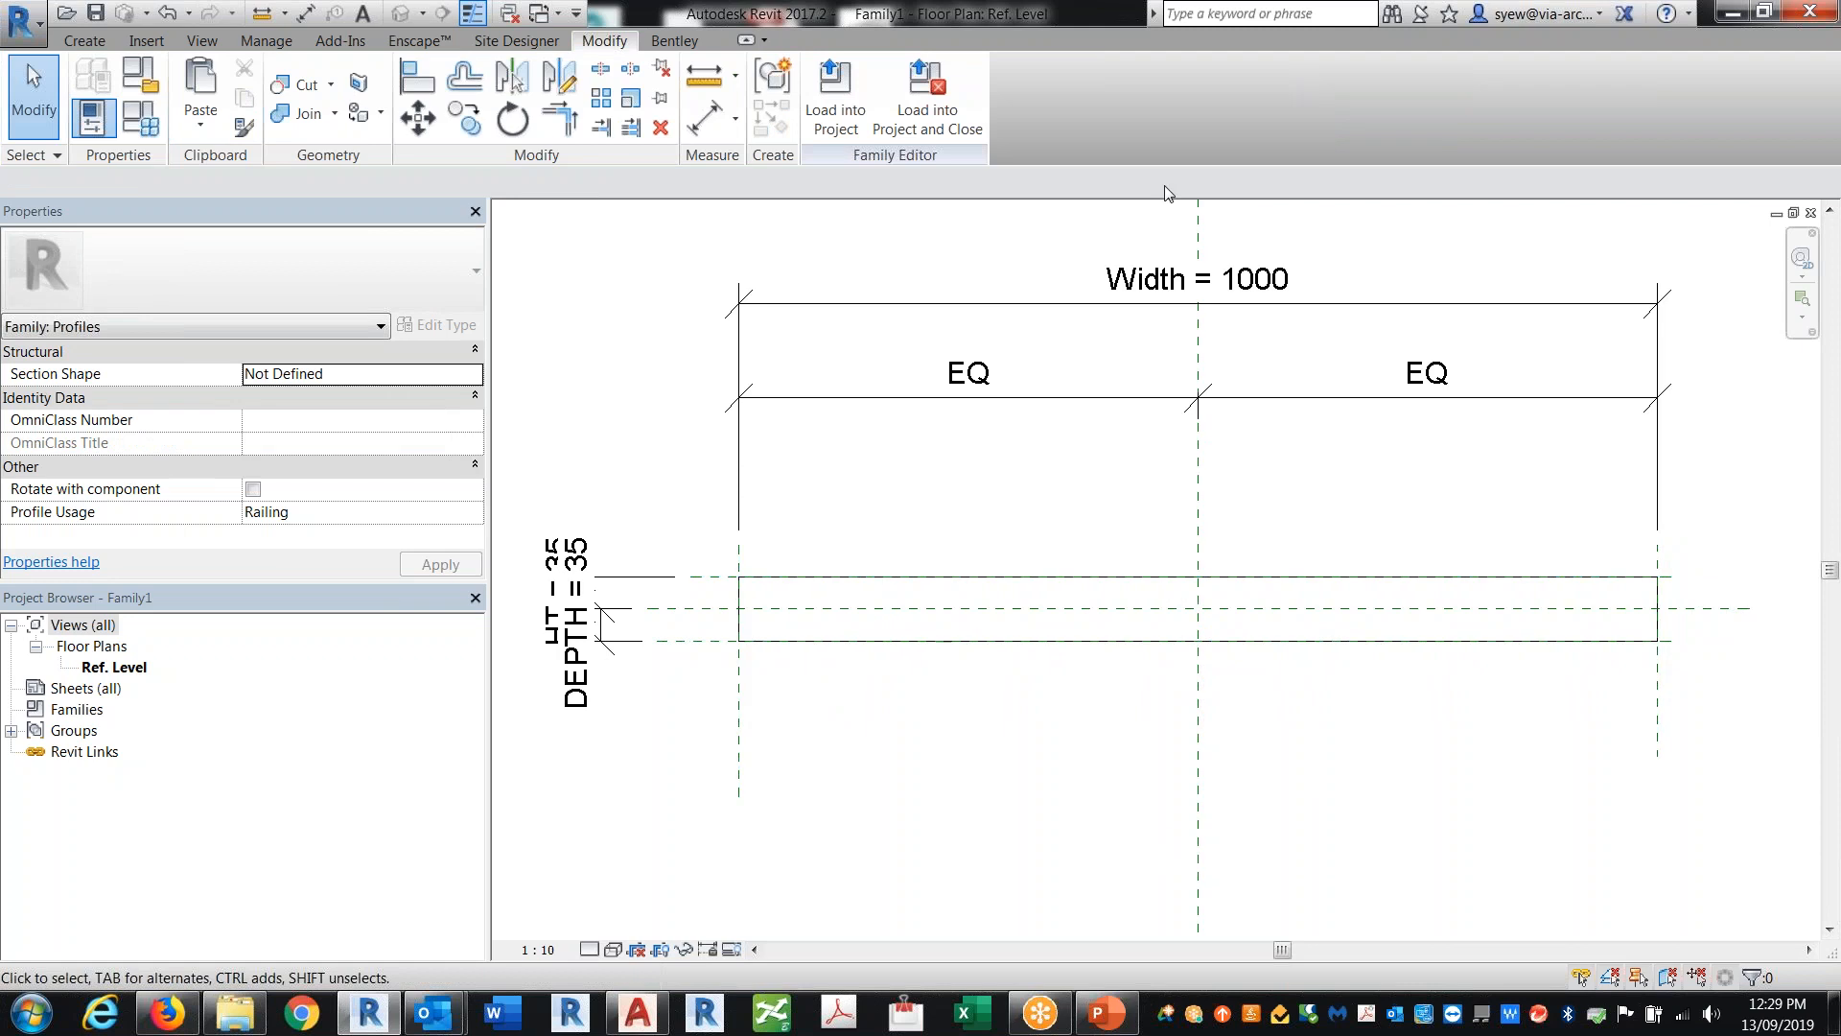
Step: Load the profile family into the project and draw a straight railing about 24600 mm long in the Site plan
click(848, 81)
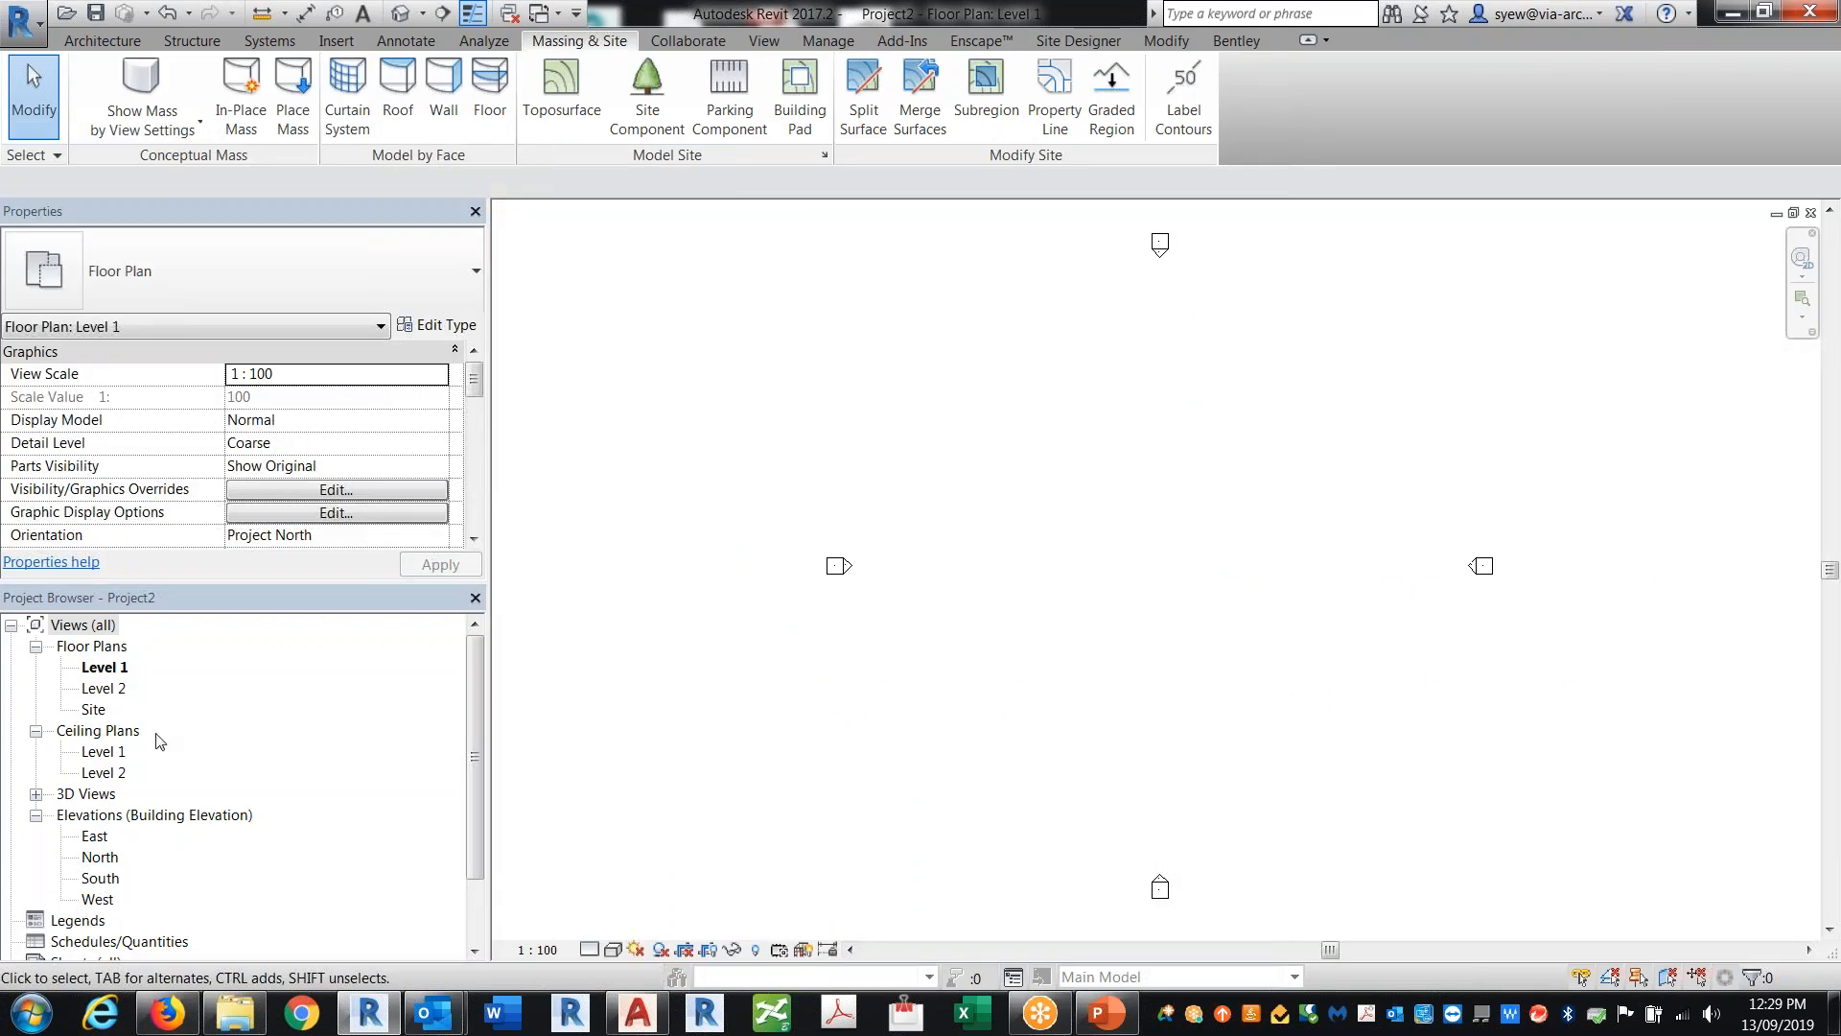
double_click(96, 715)
middle_drag(1538, 736, 1182, 702)
click(117, 42)
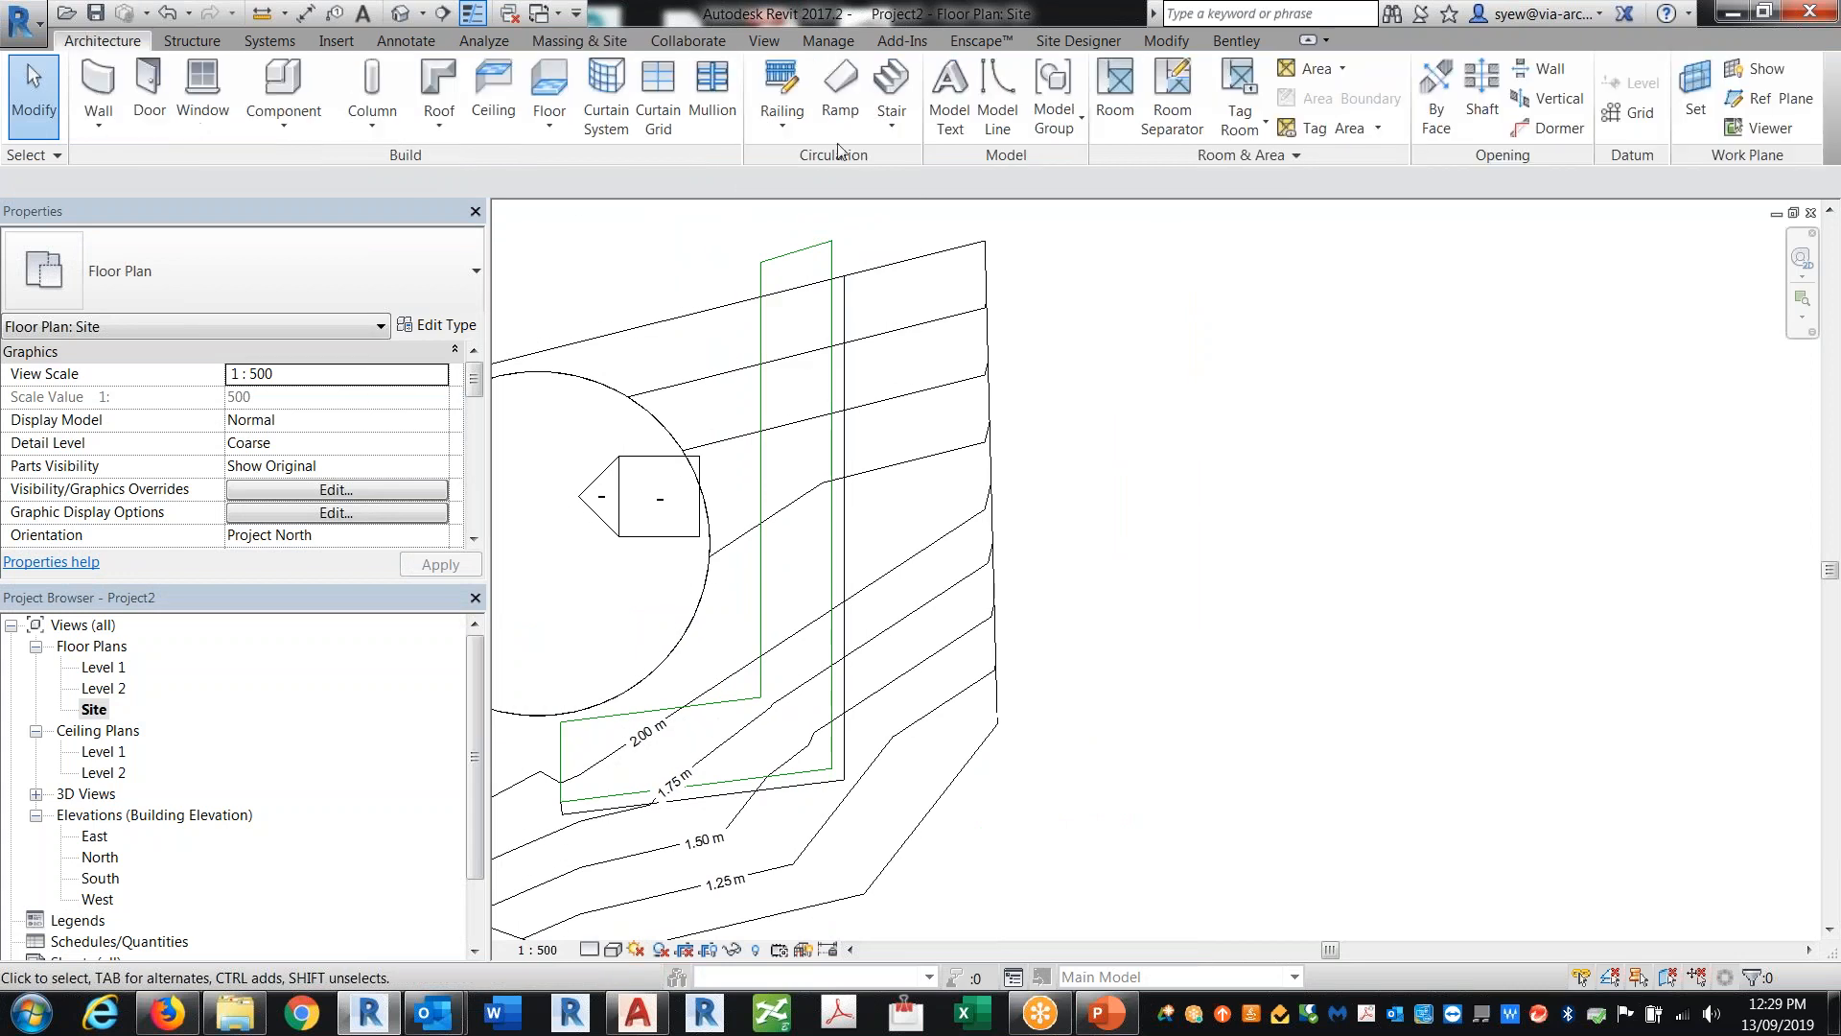
click(807, 86)
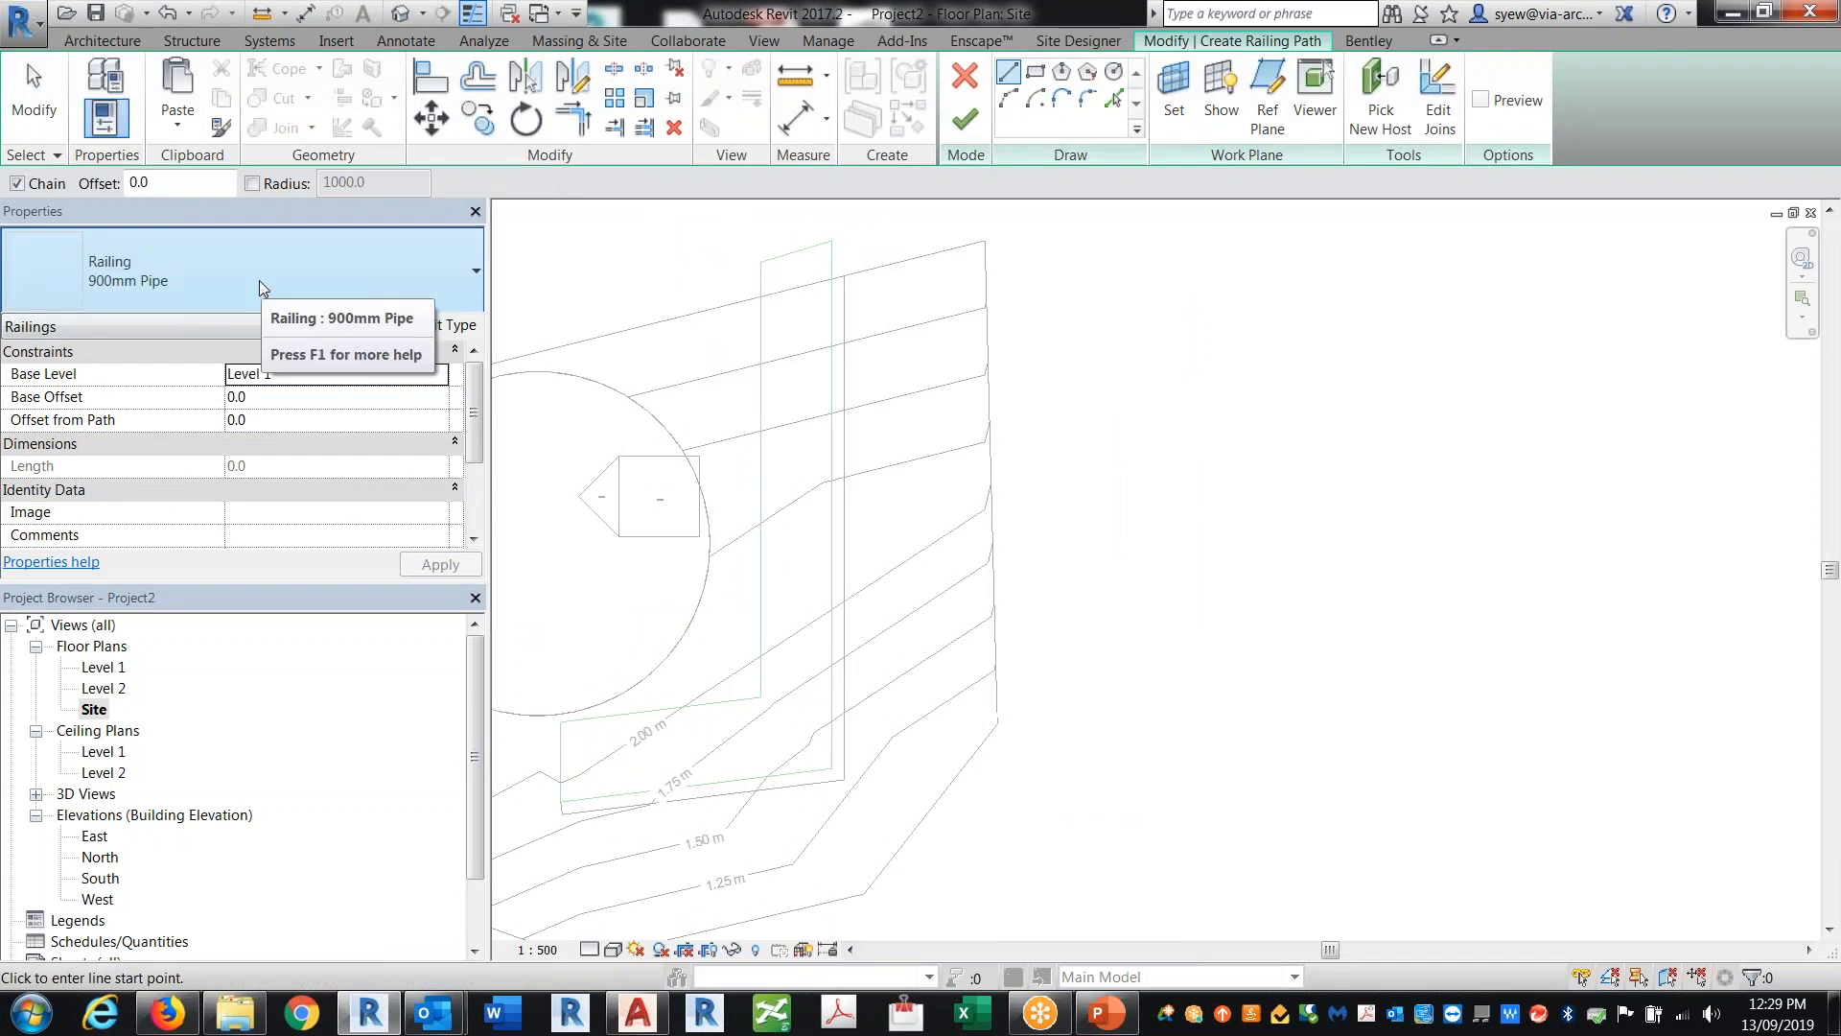
click(259, 280)
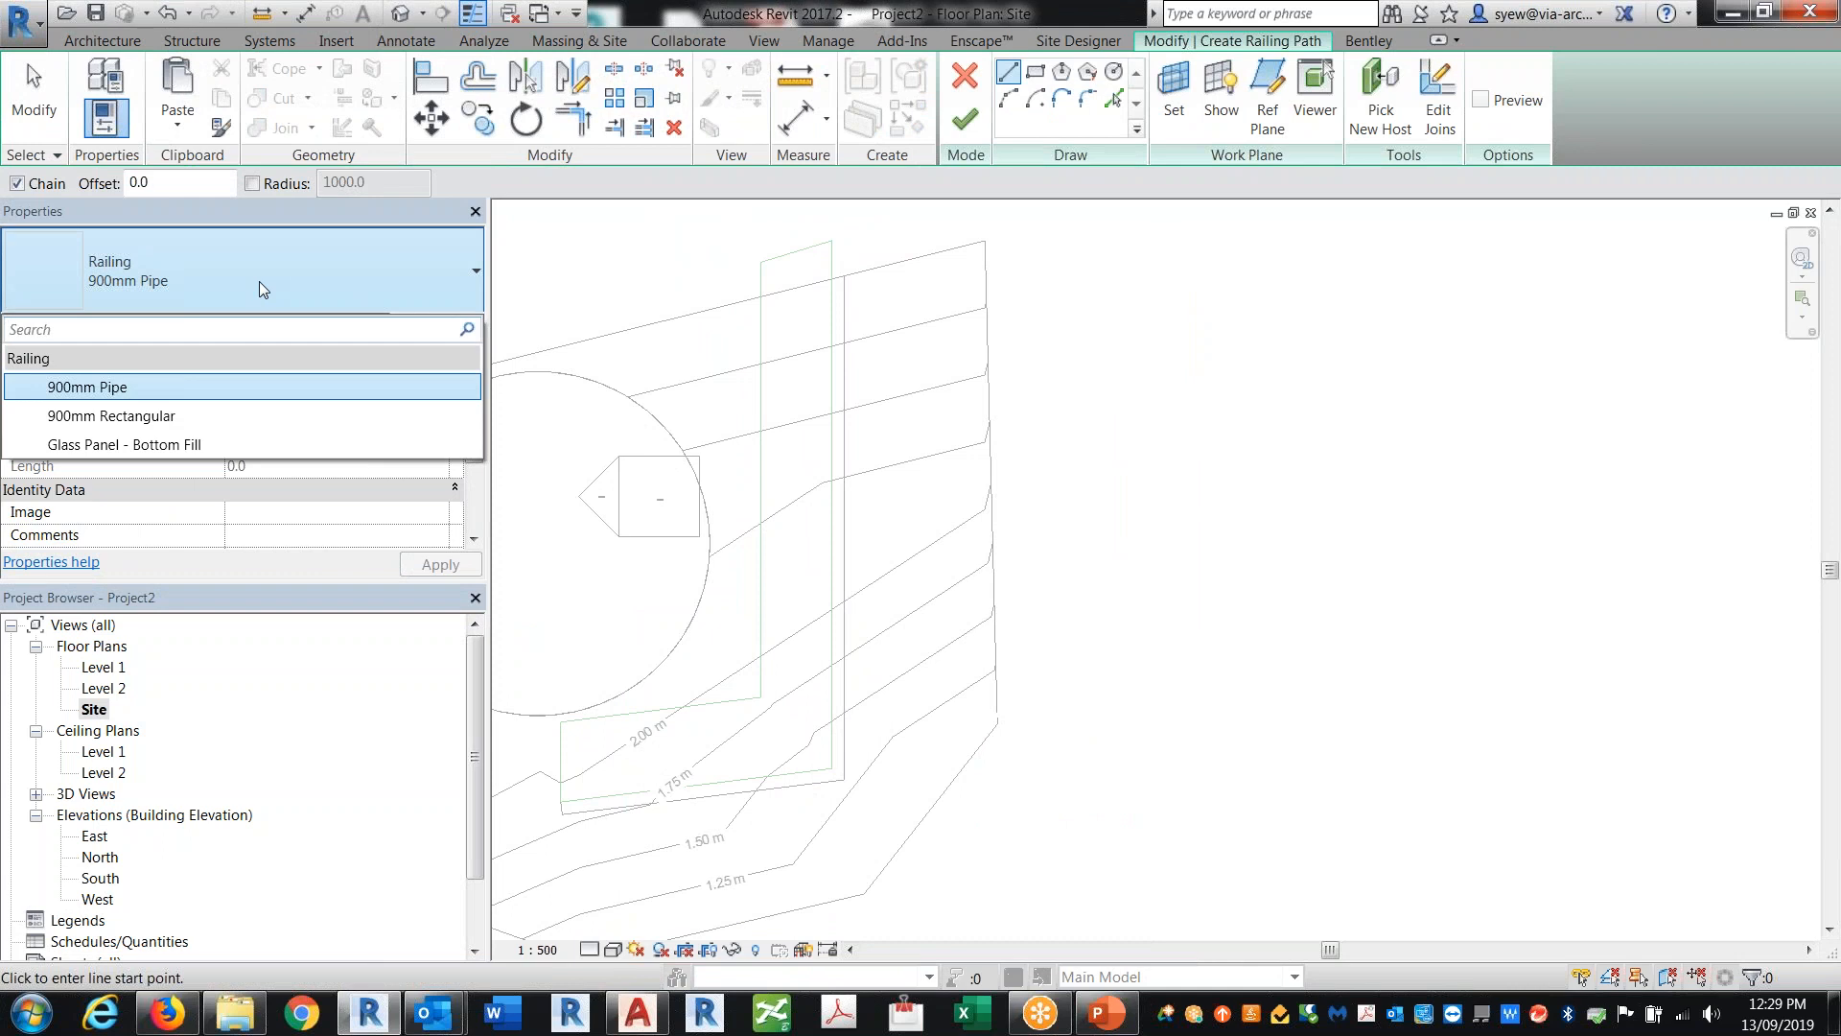
click(1093, 676)
click(1093, 366)
key(Escape)
key(Escape)
click(965, 119)
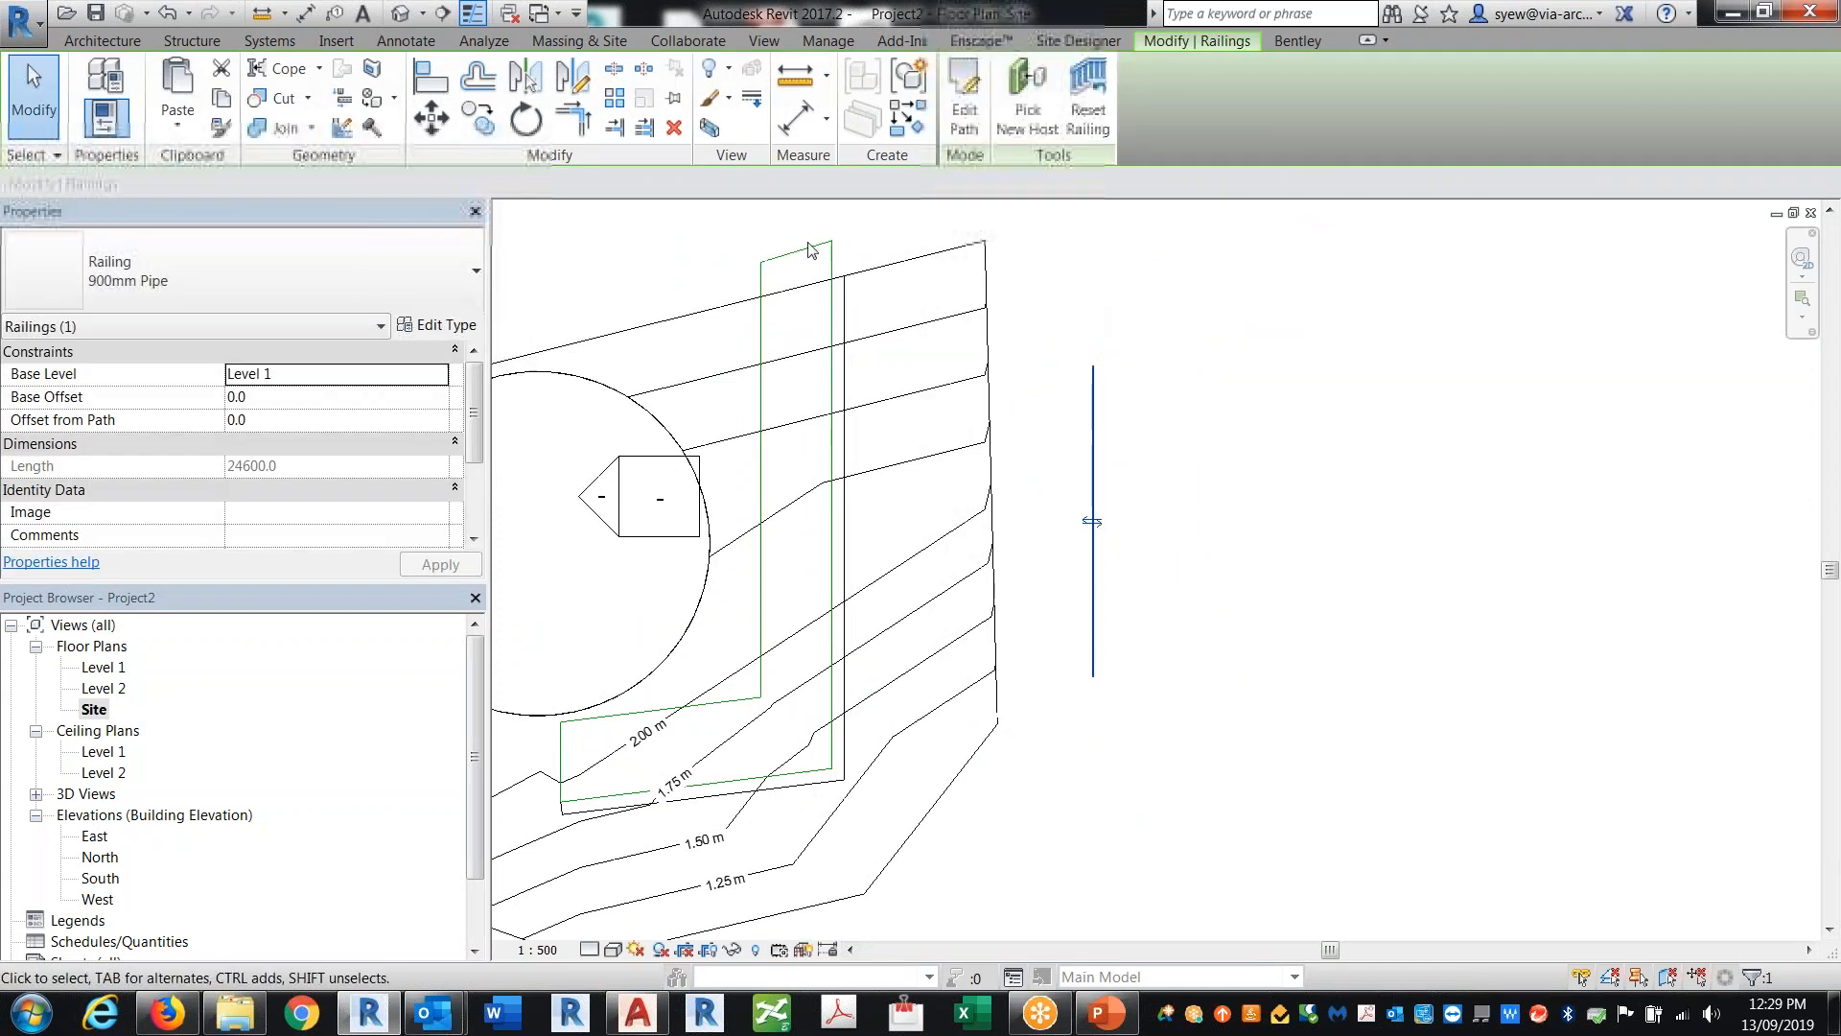
Step: In 3D, duplicate the selected railing's type as a new type named Sidewalk
click(400, 13)
key(Escape)
middle_drag(1628, 709, 1186, 652)
scroll(1186, 652, up, 3)
click(1188, 650)
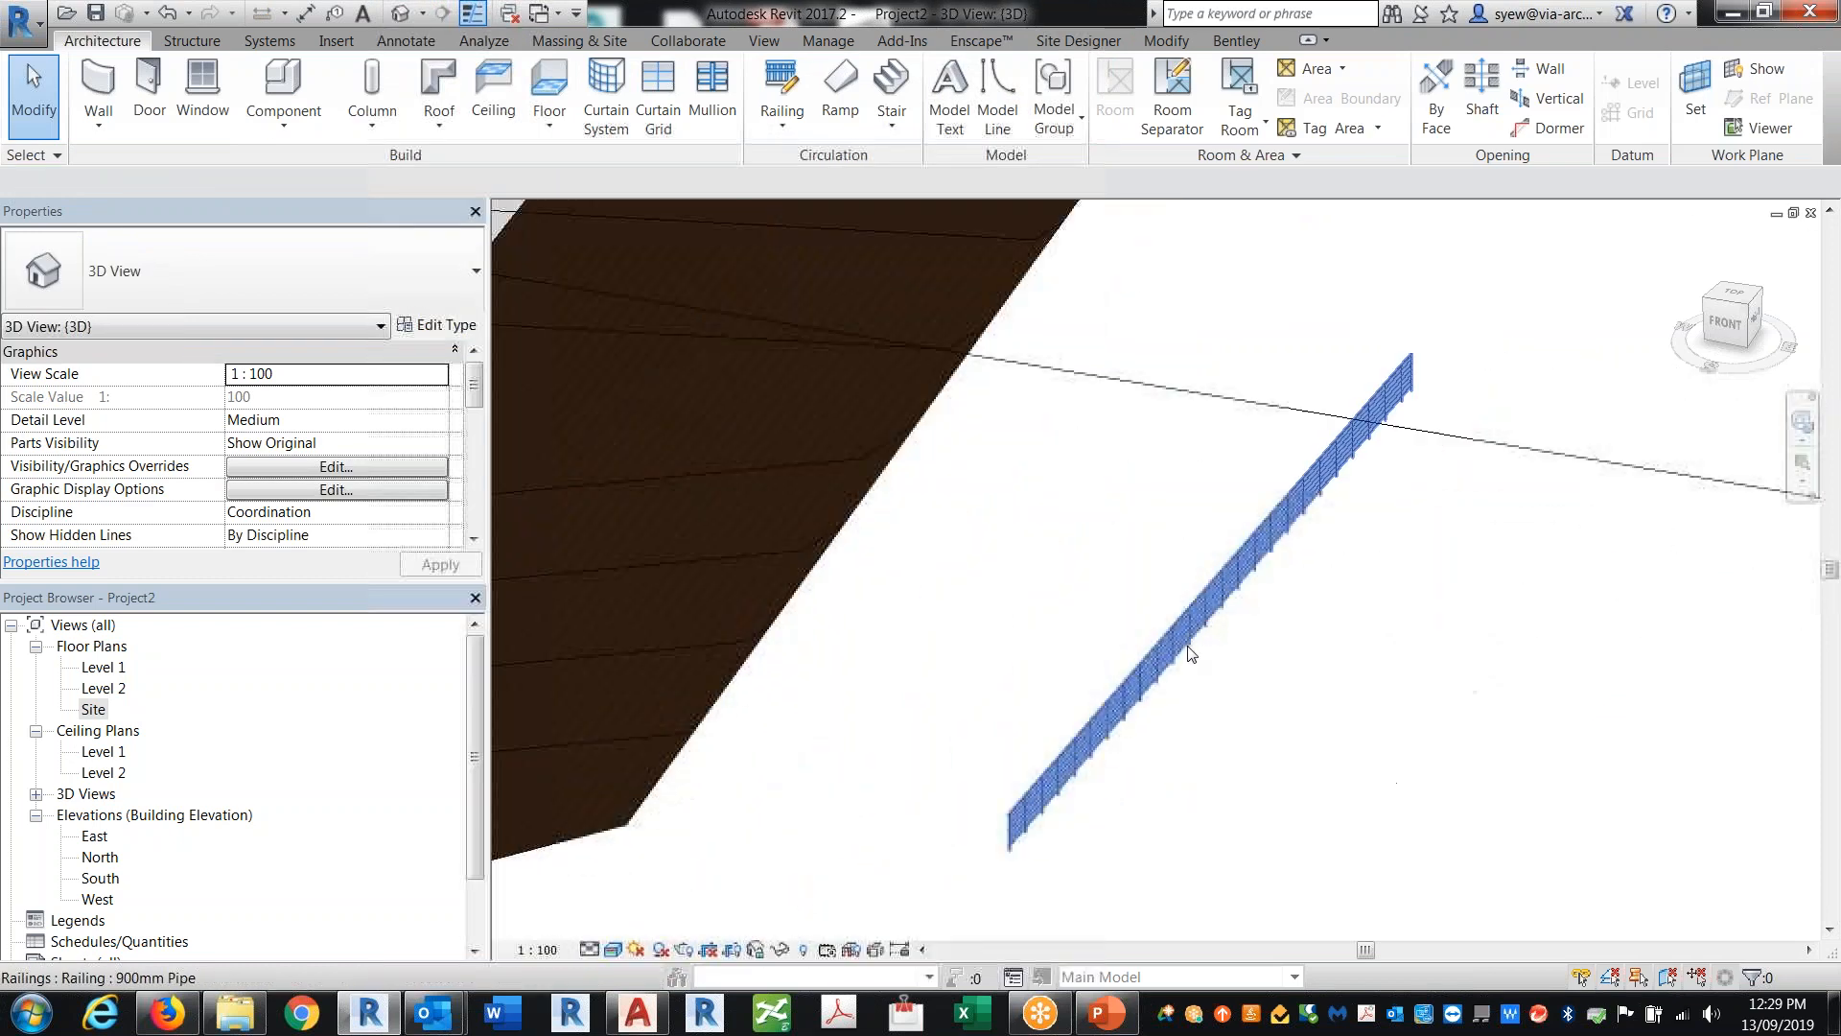
click(437, 325)
click(890, 292)
text(Sidewalk)
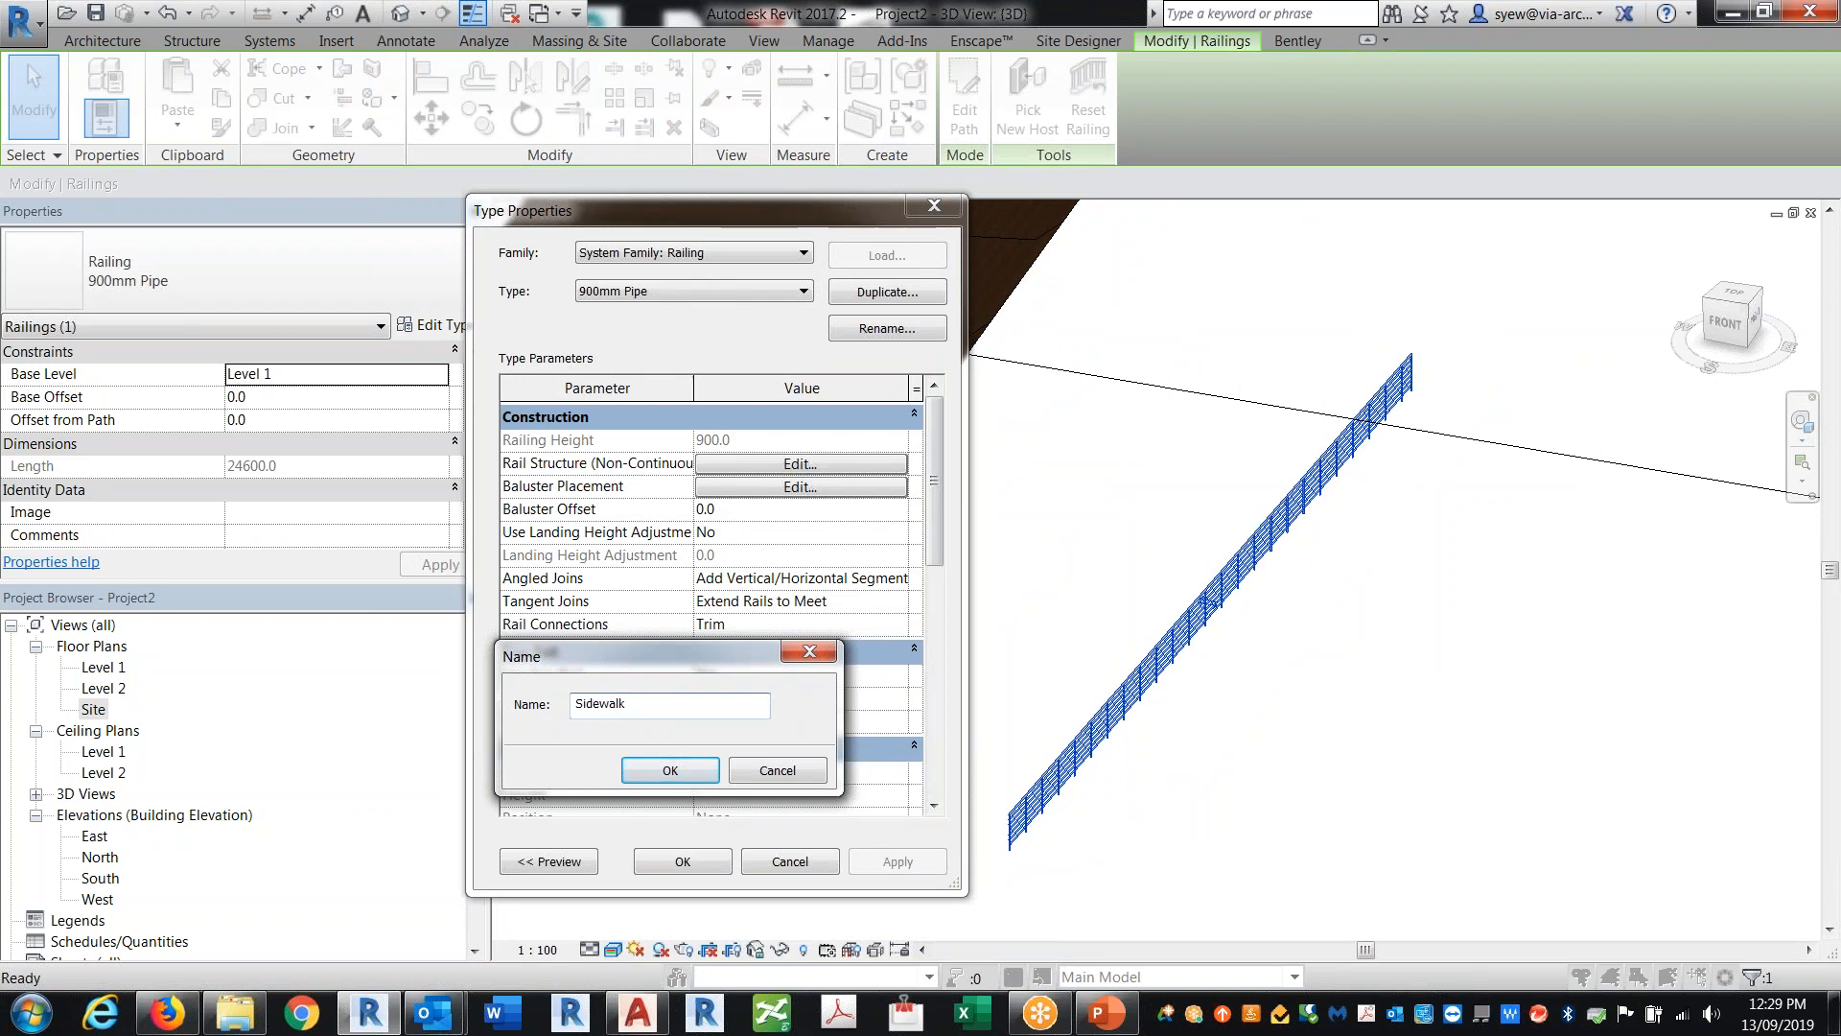
click(671, 770)
Step: Set the pattern baluster and the start, corner and end posts to None in the baluster placement
click(801, 487)
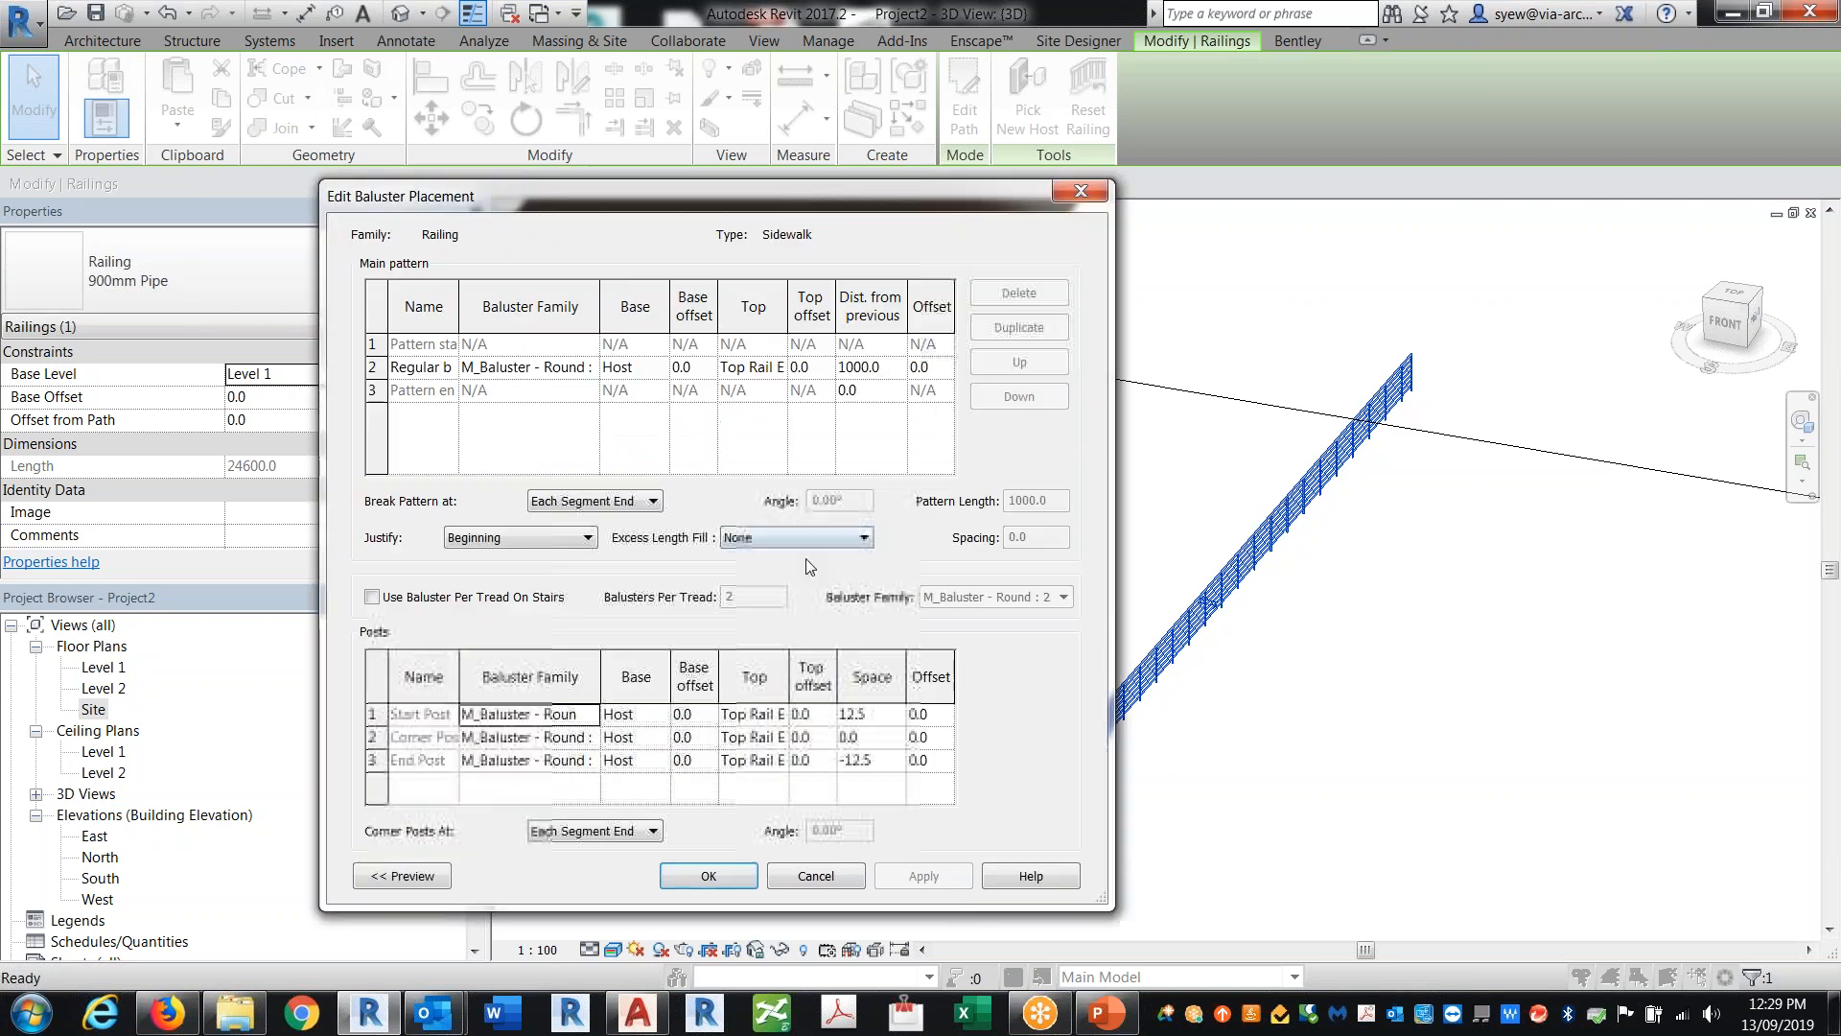
click(593, 367)
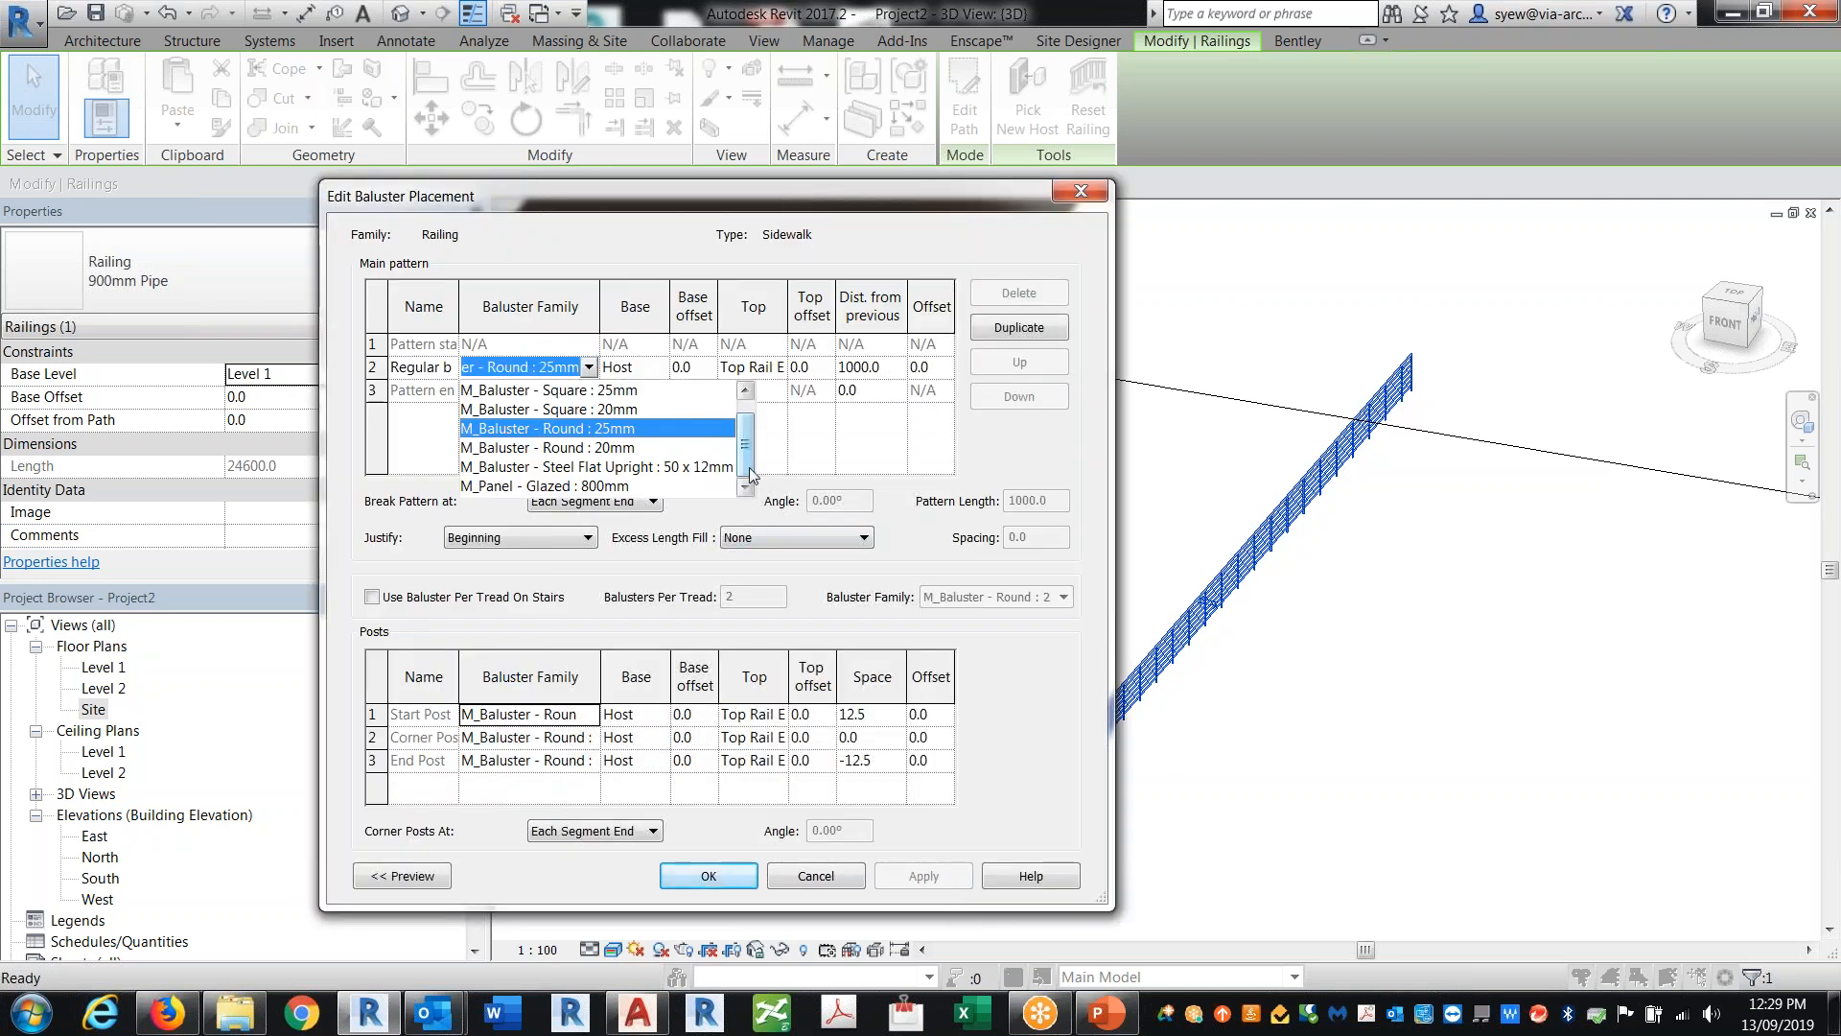
drag(748, 444, 749, 422)
click(565, 395)
click(591, 718)
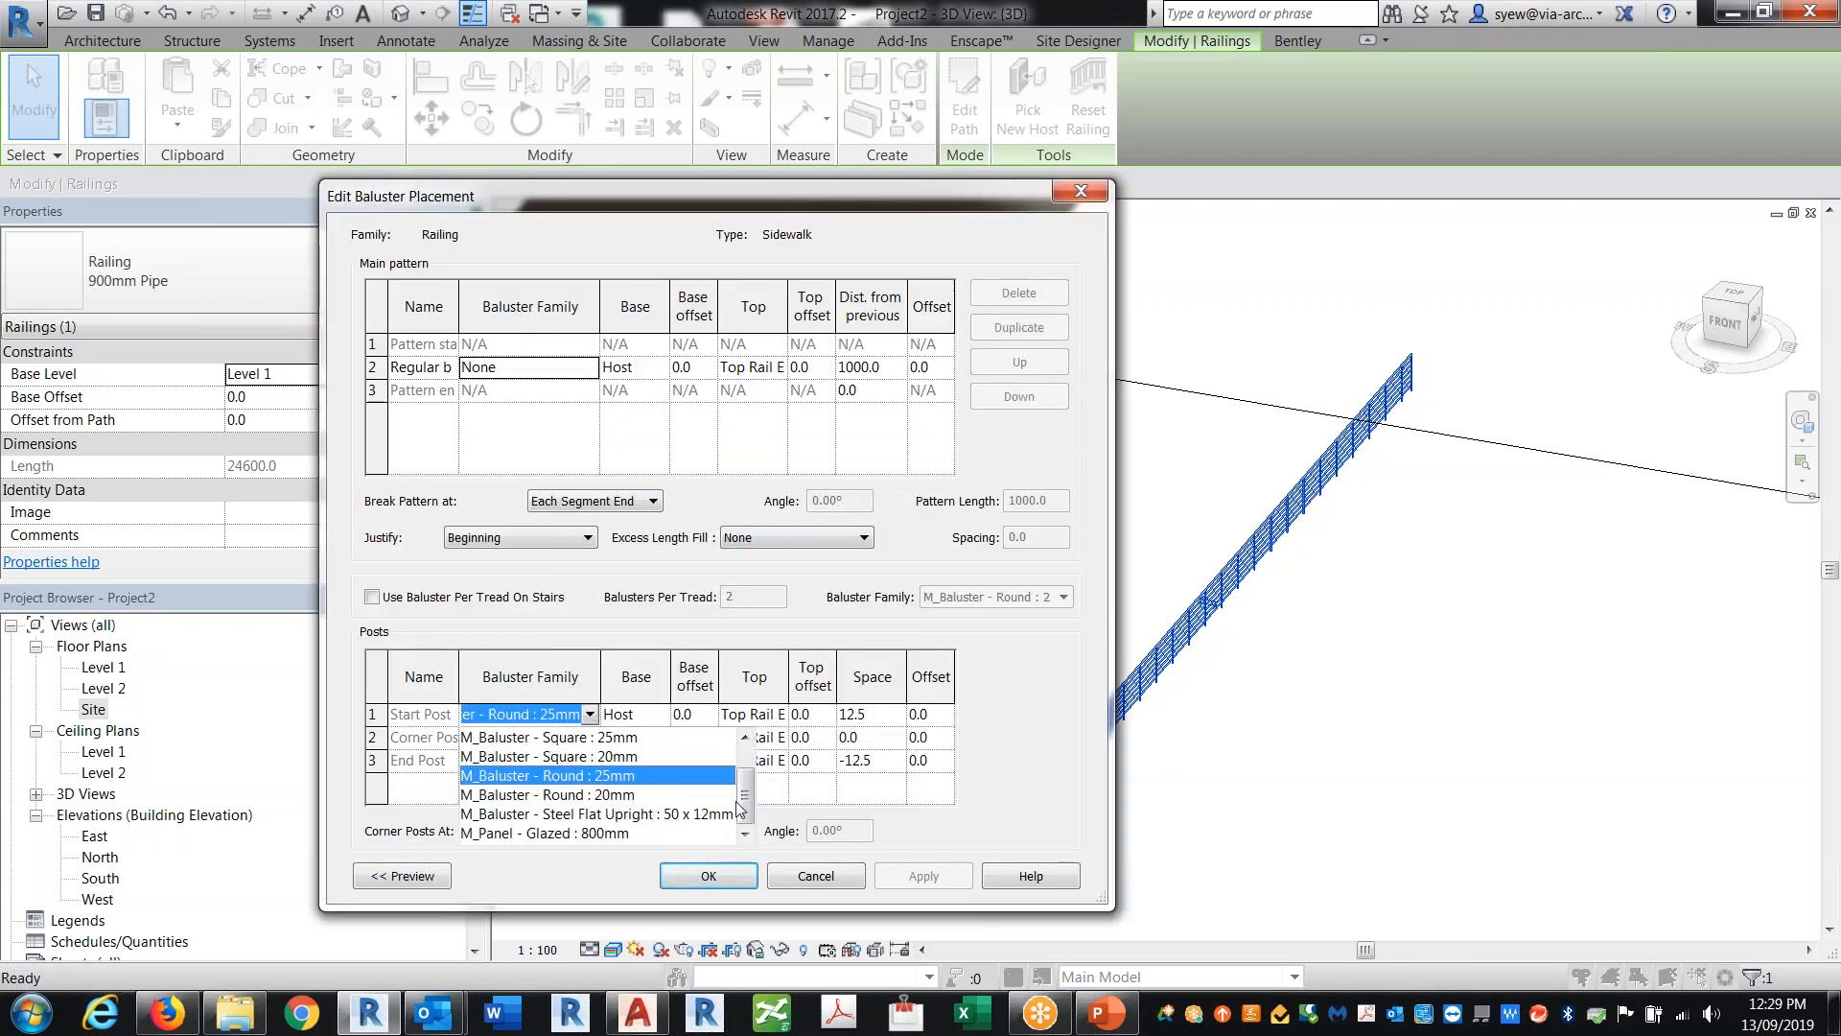
drag(749, 773, 749, 752)
click(527, 741)
click(590, 736)
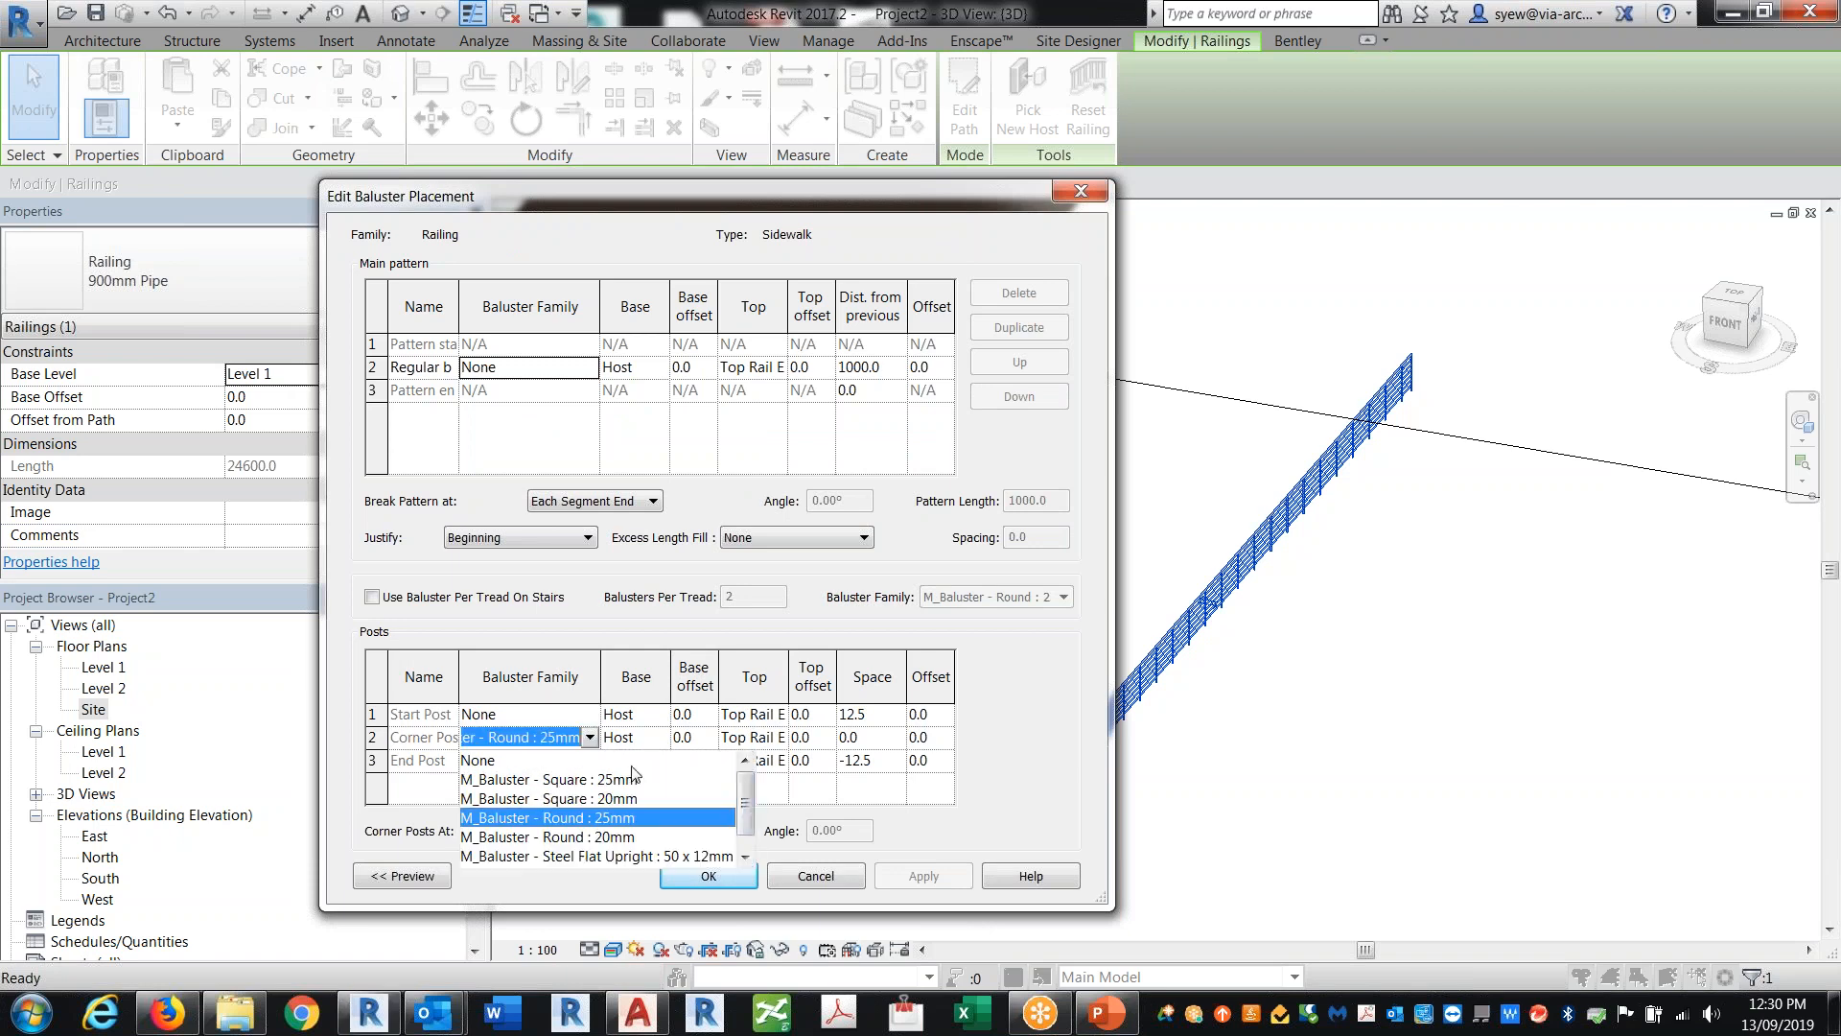
click(530, 760)
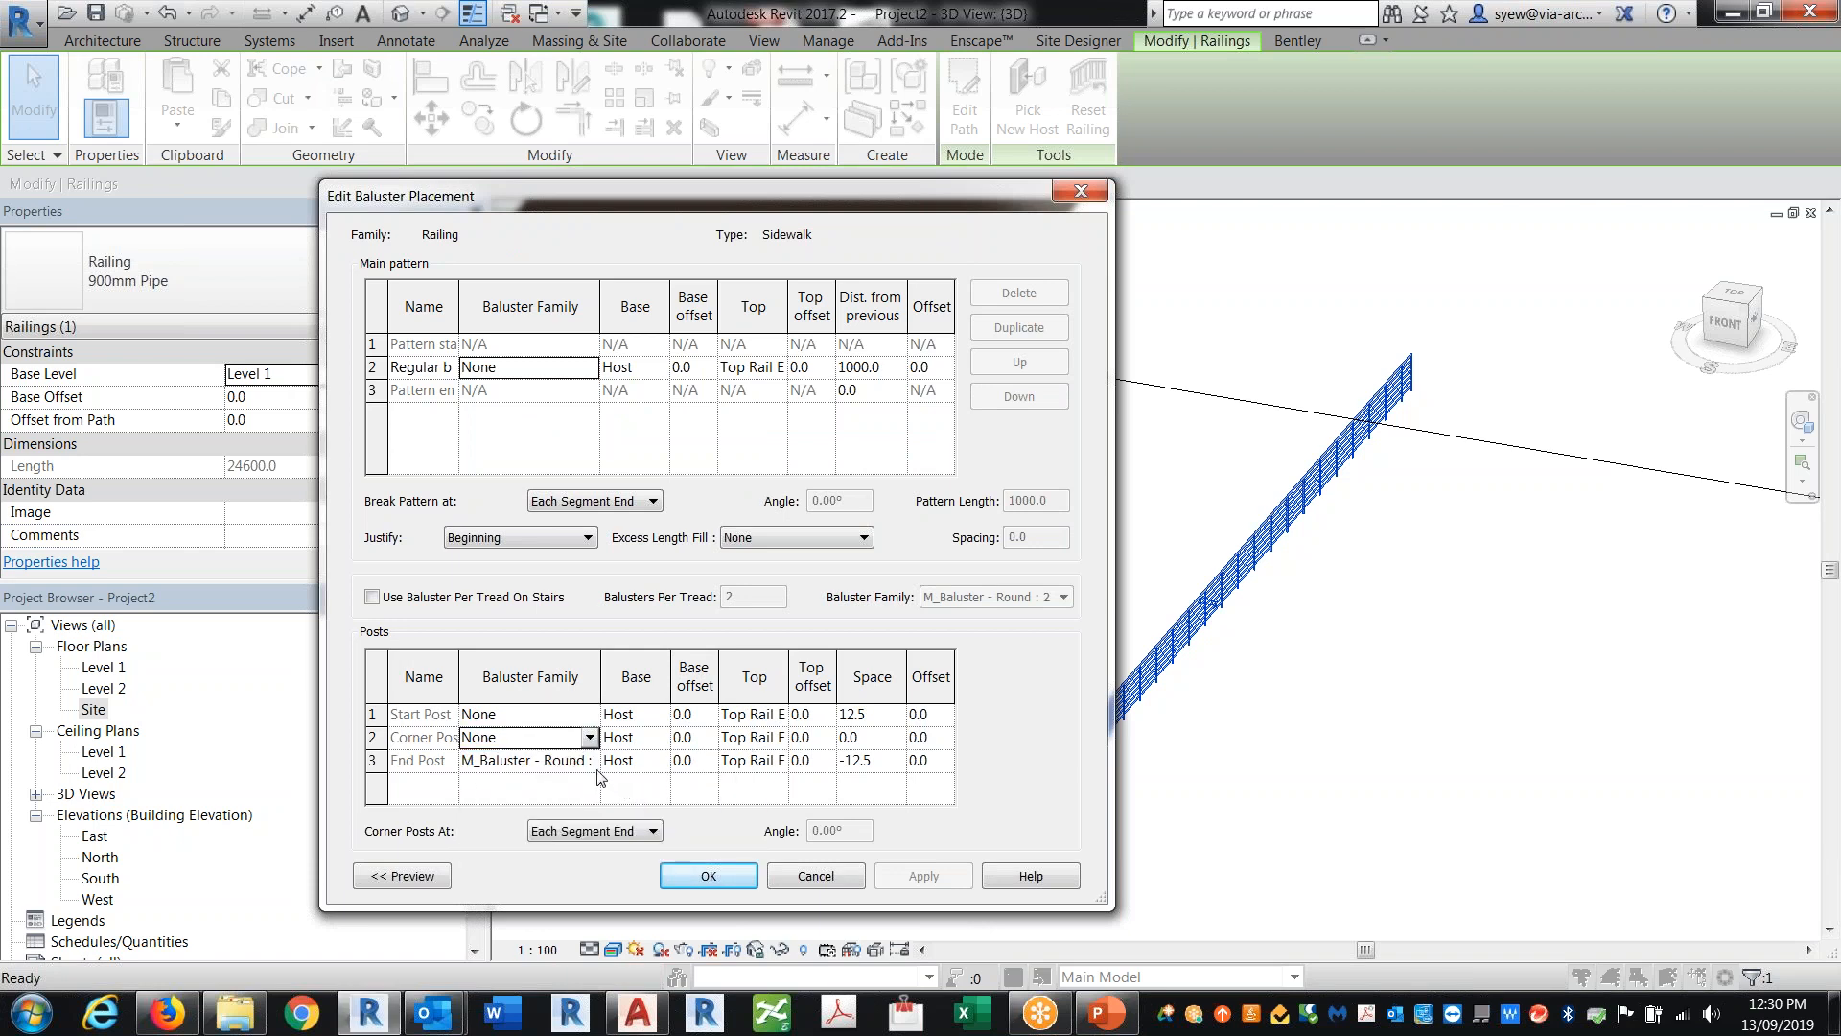
click(589, 761)
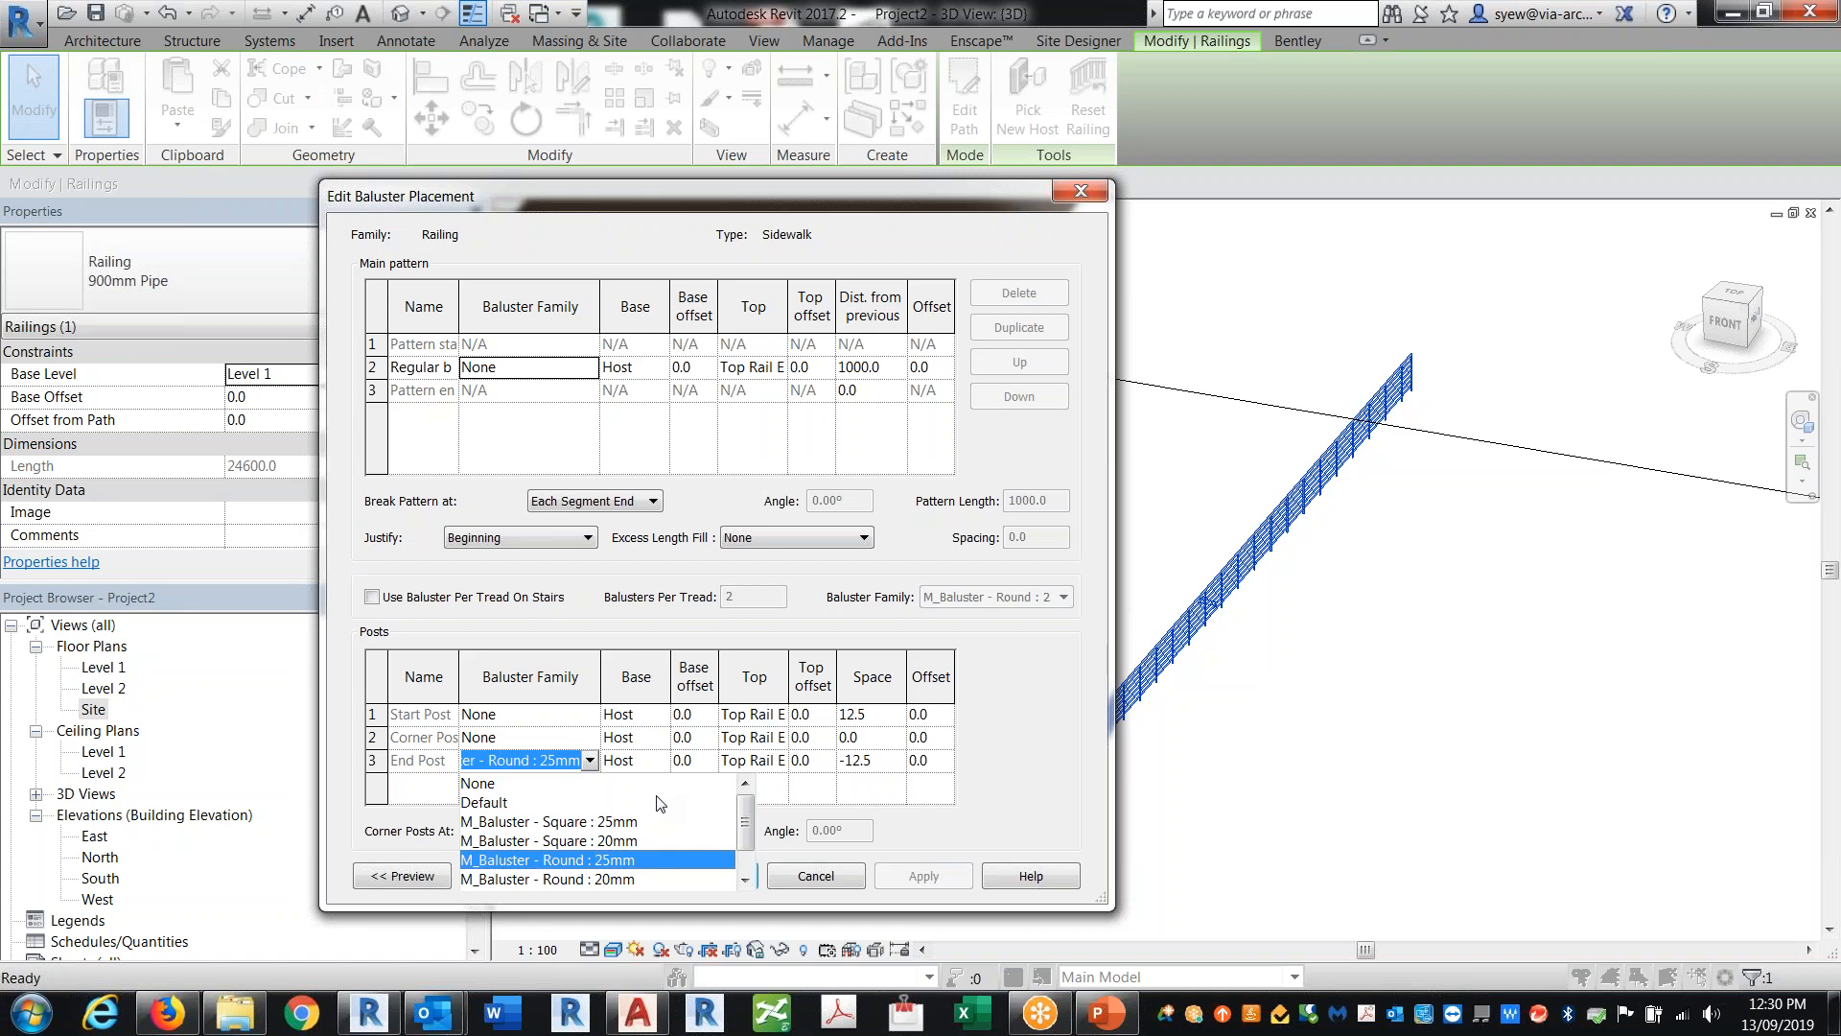
click(480, 784)
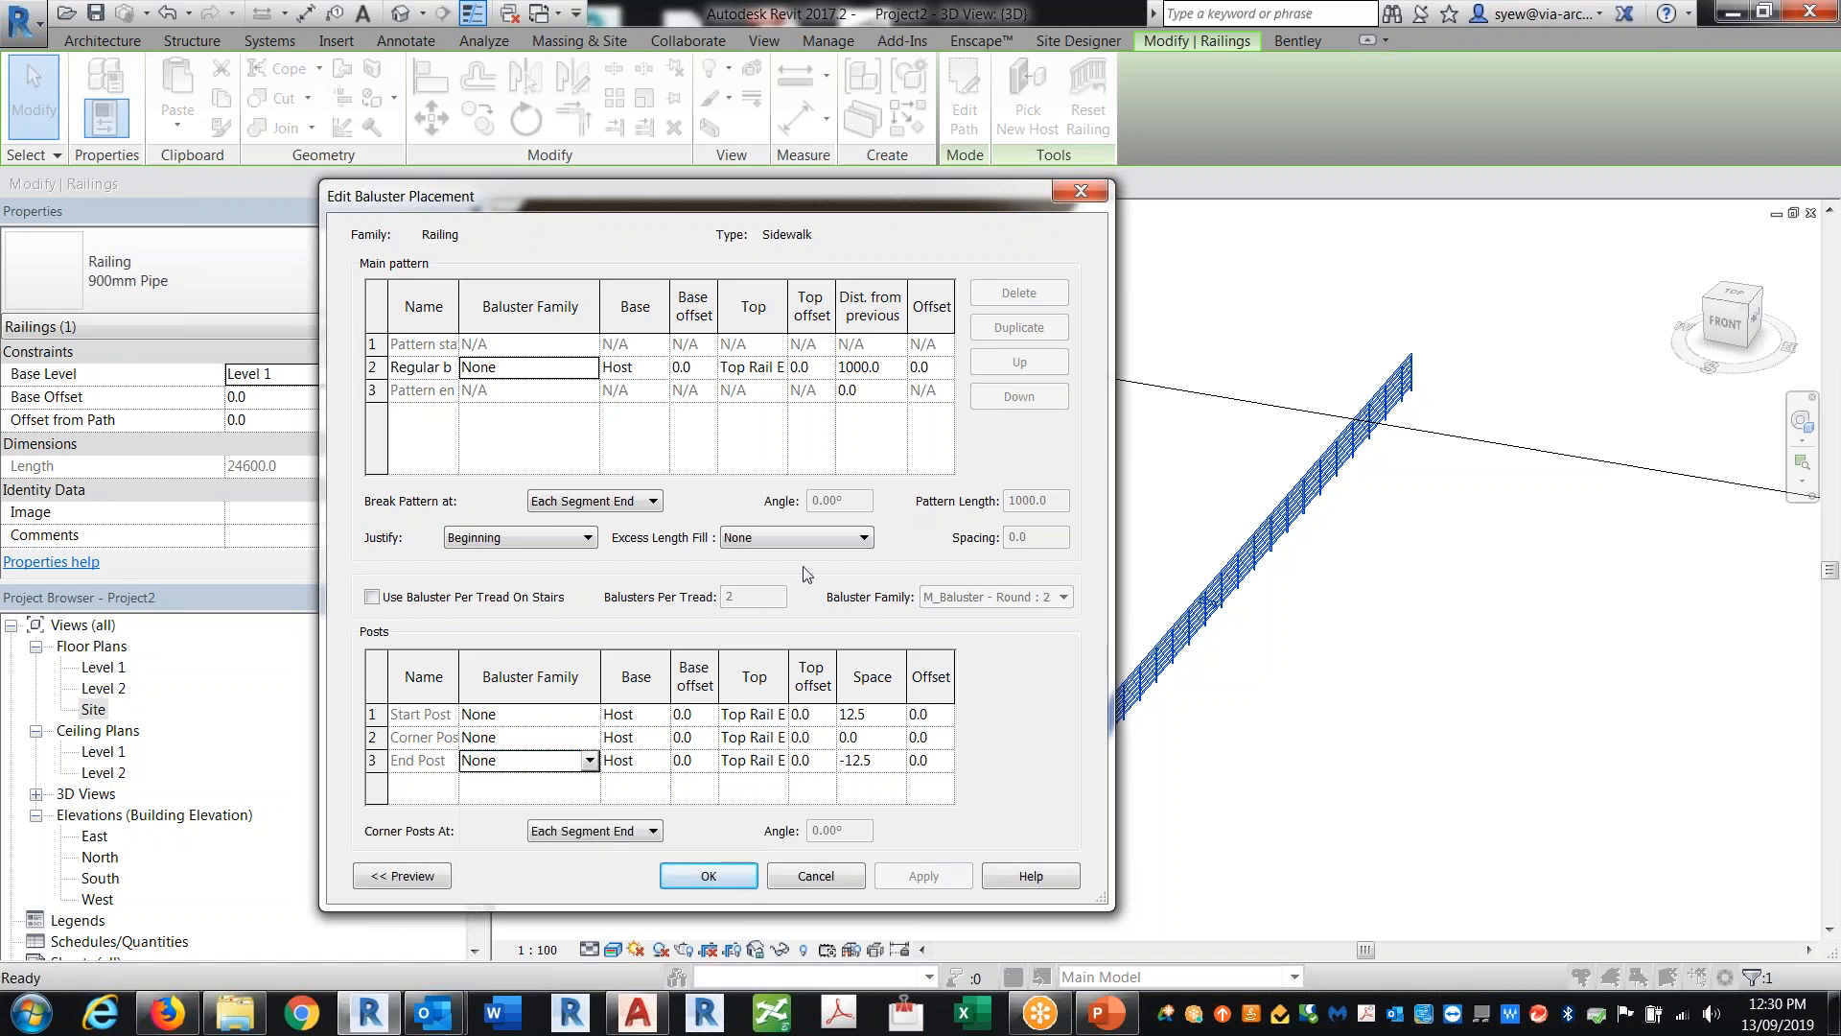
click(738, 886)
Step: Delete all rails except Rail 1 in the rail structure and rename it Sidewalk
click(740, 471)
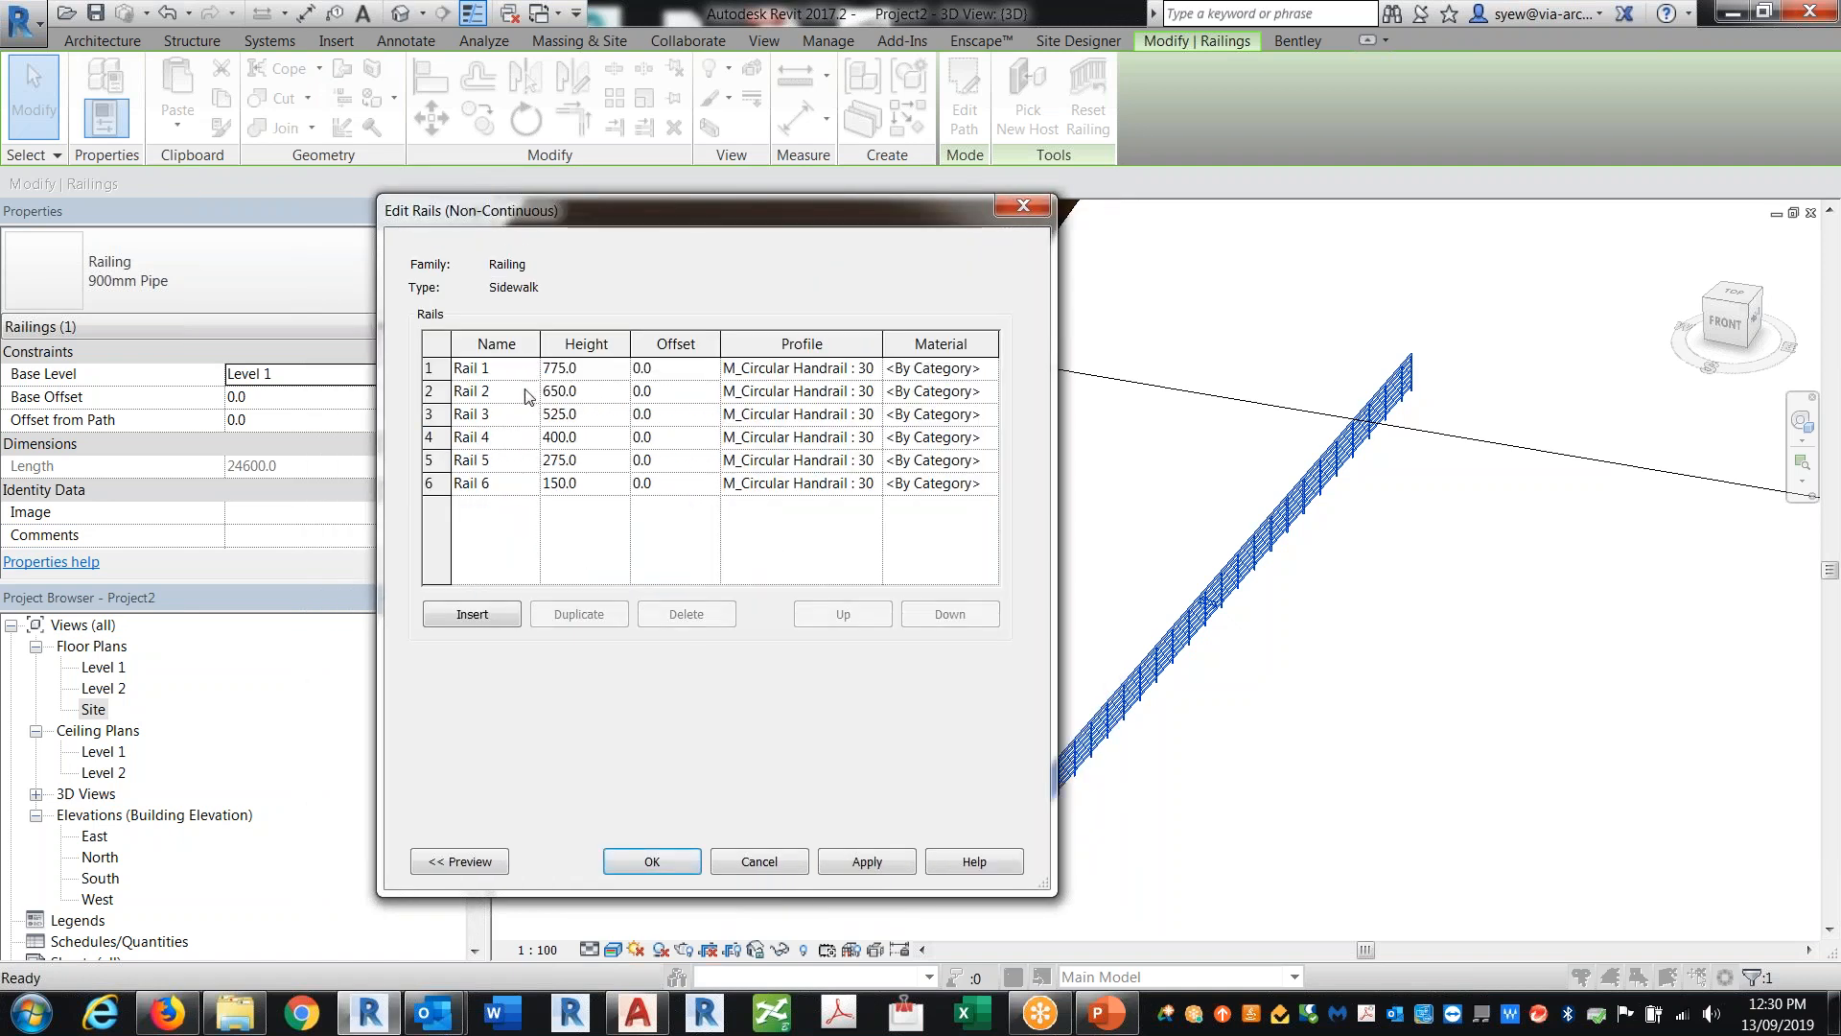
click(434, 391)
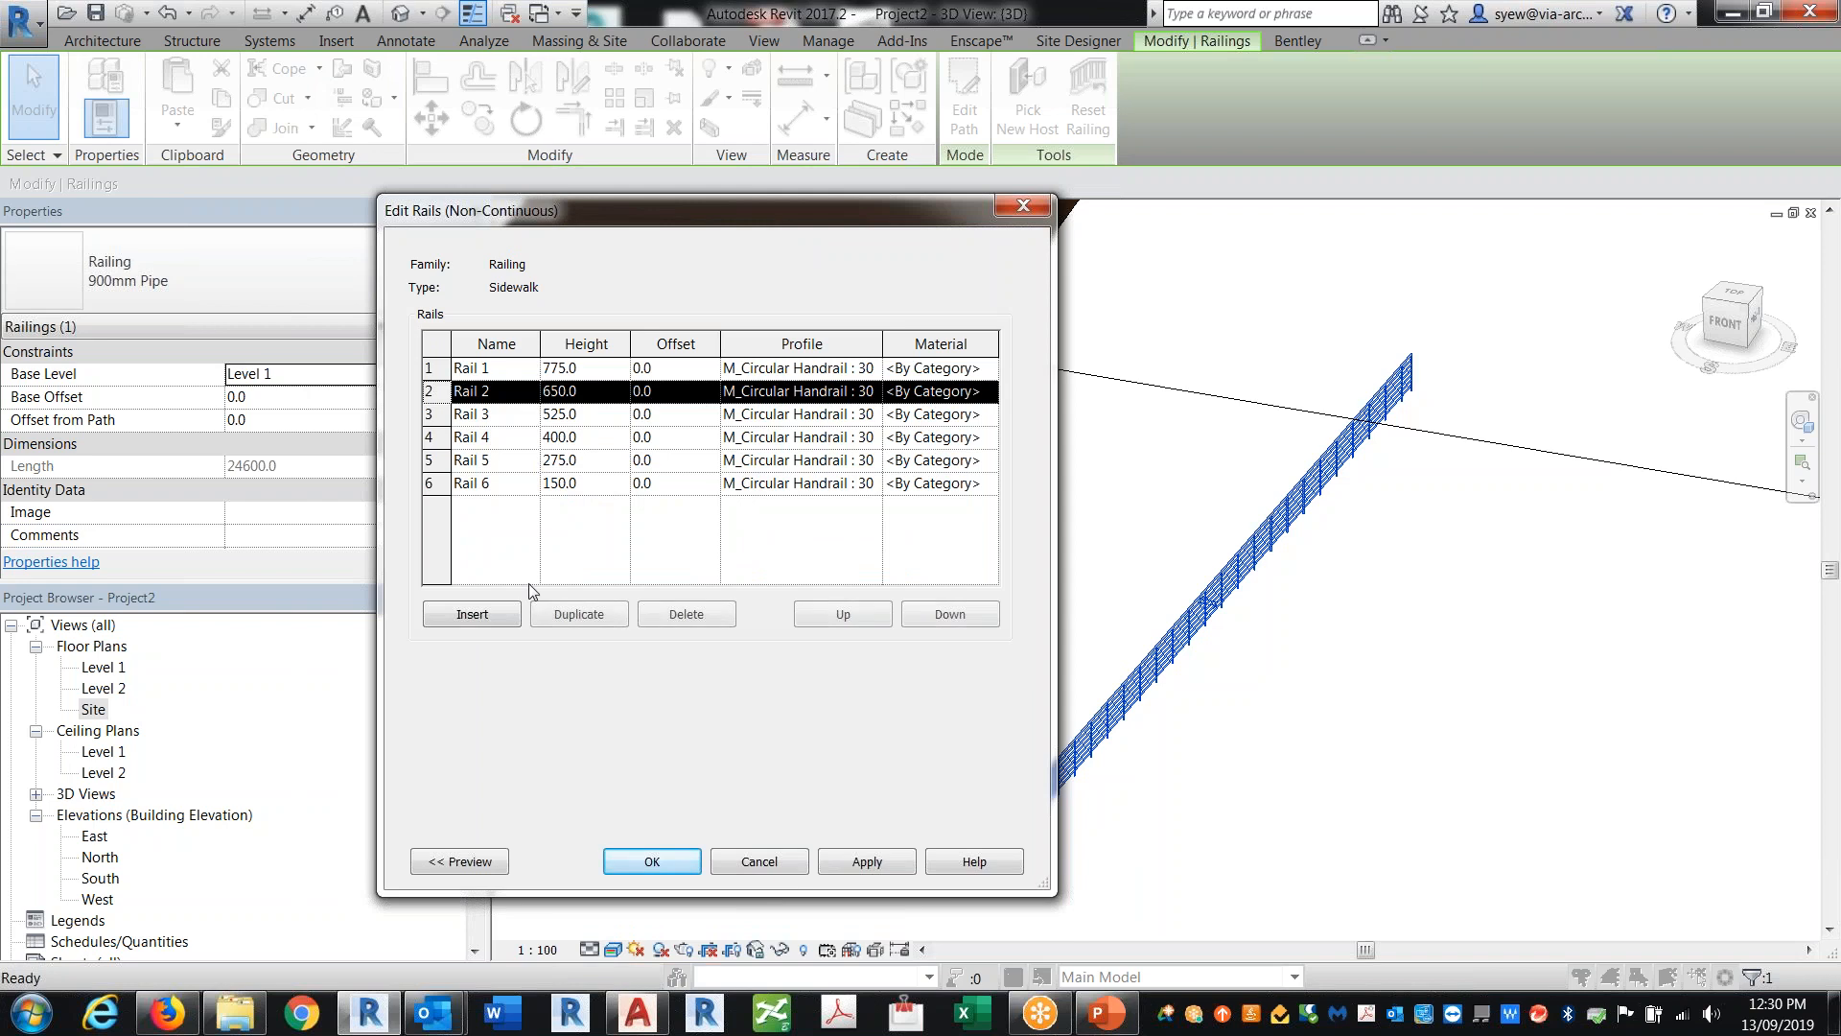
click(694, 616)
click(694, 616)
click(693, 616)
click(693, 615)
click(693, 615)
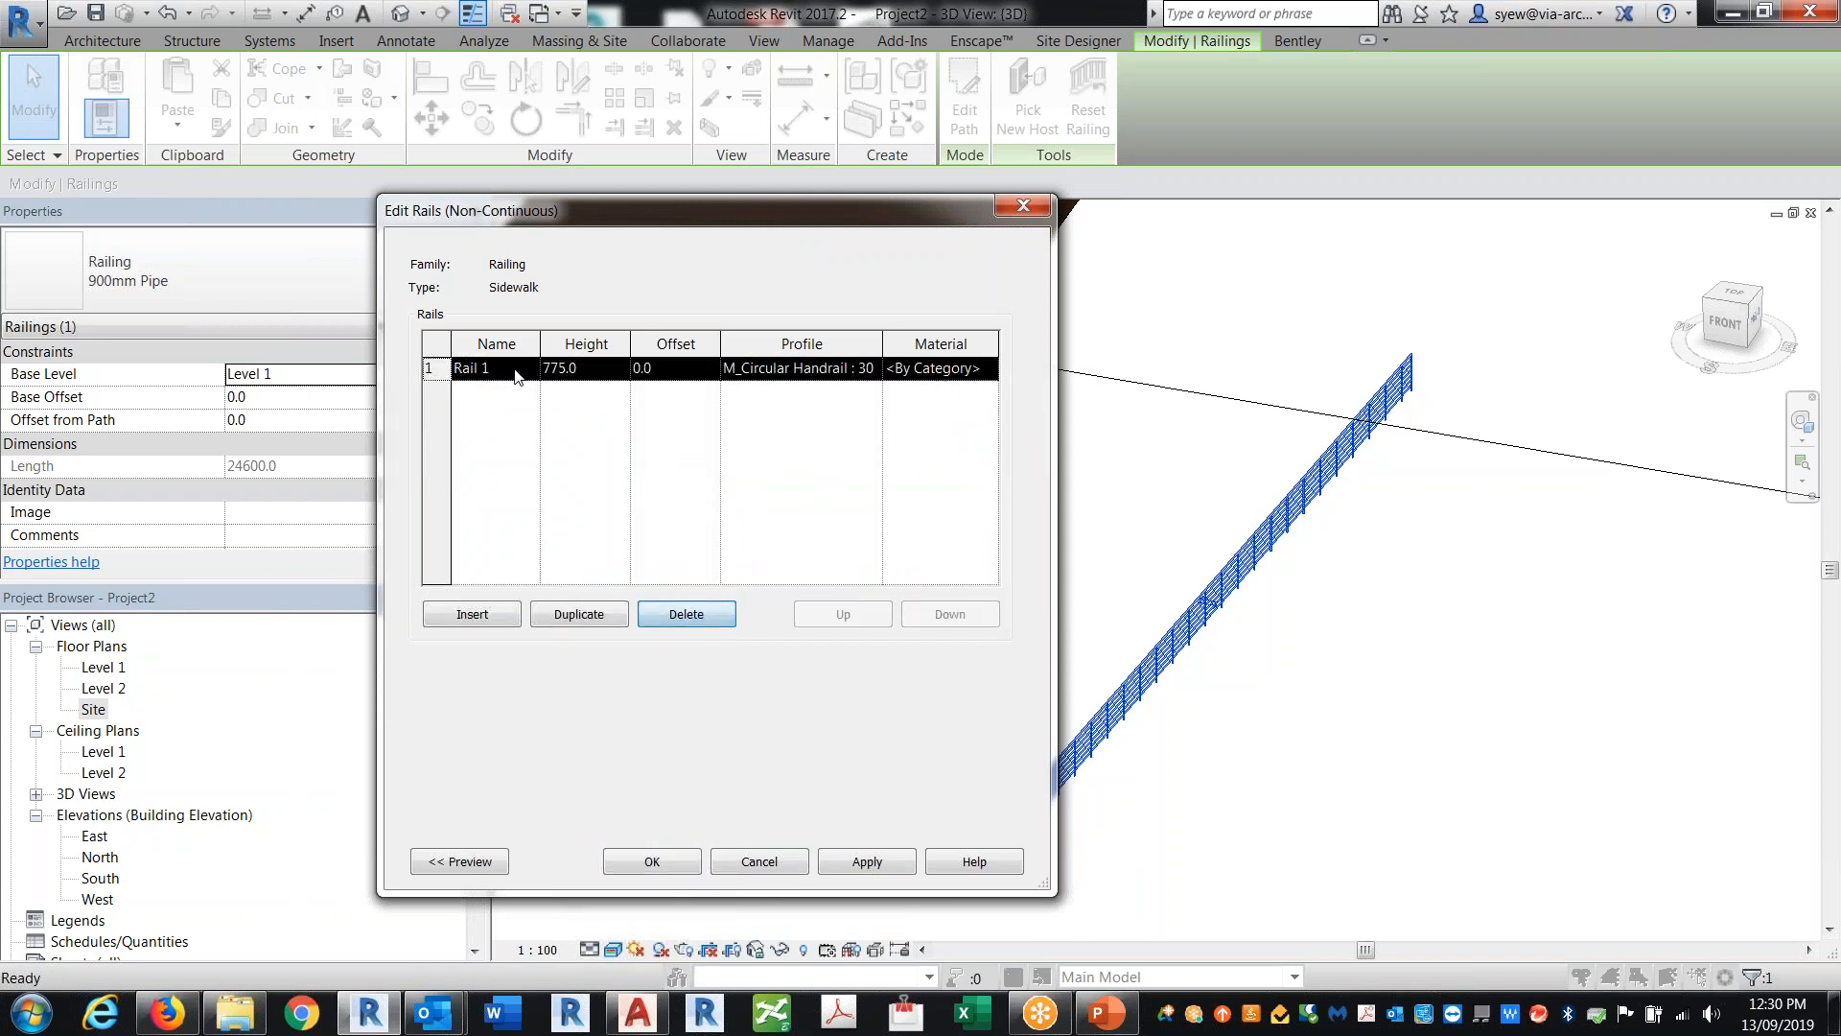
click(518, 374)
text(Sidewalk)
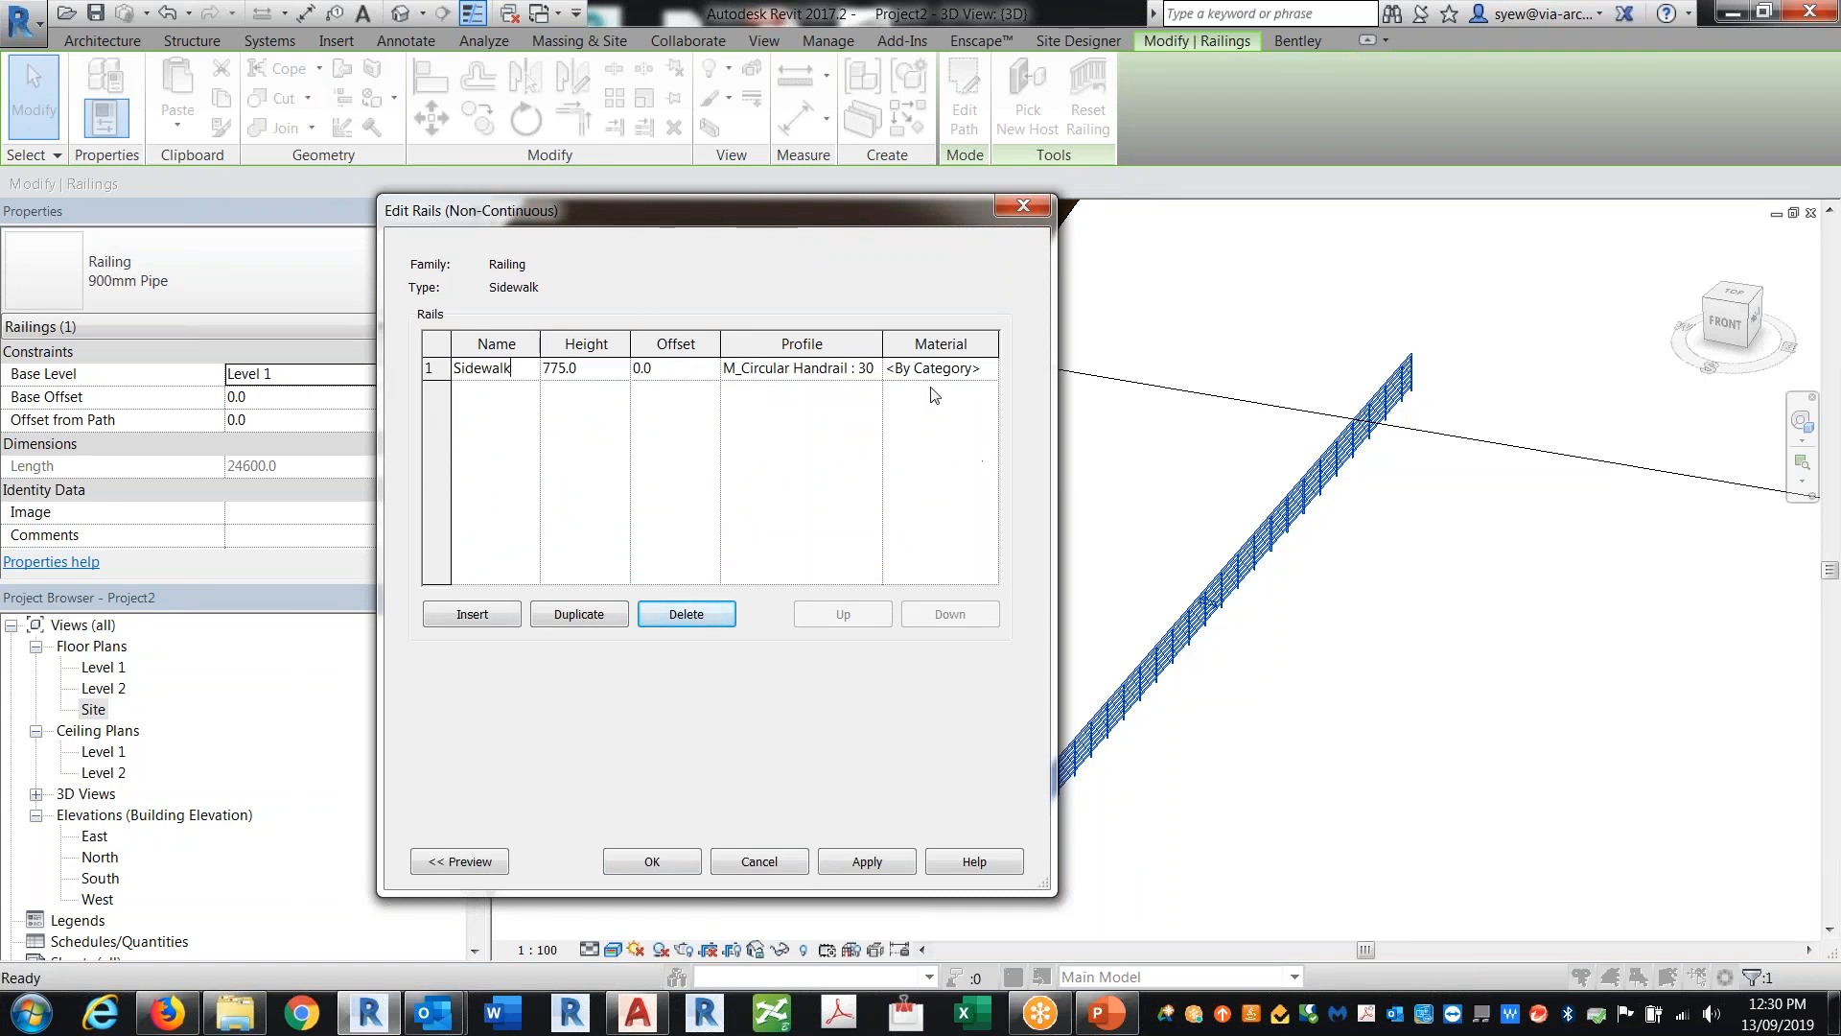
Step: Set the Sidewalk rail's profile to Family1 : Family1 and its material to Default Wall
click(877, 370)
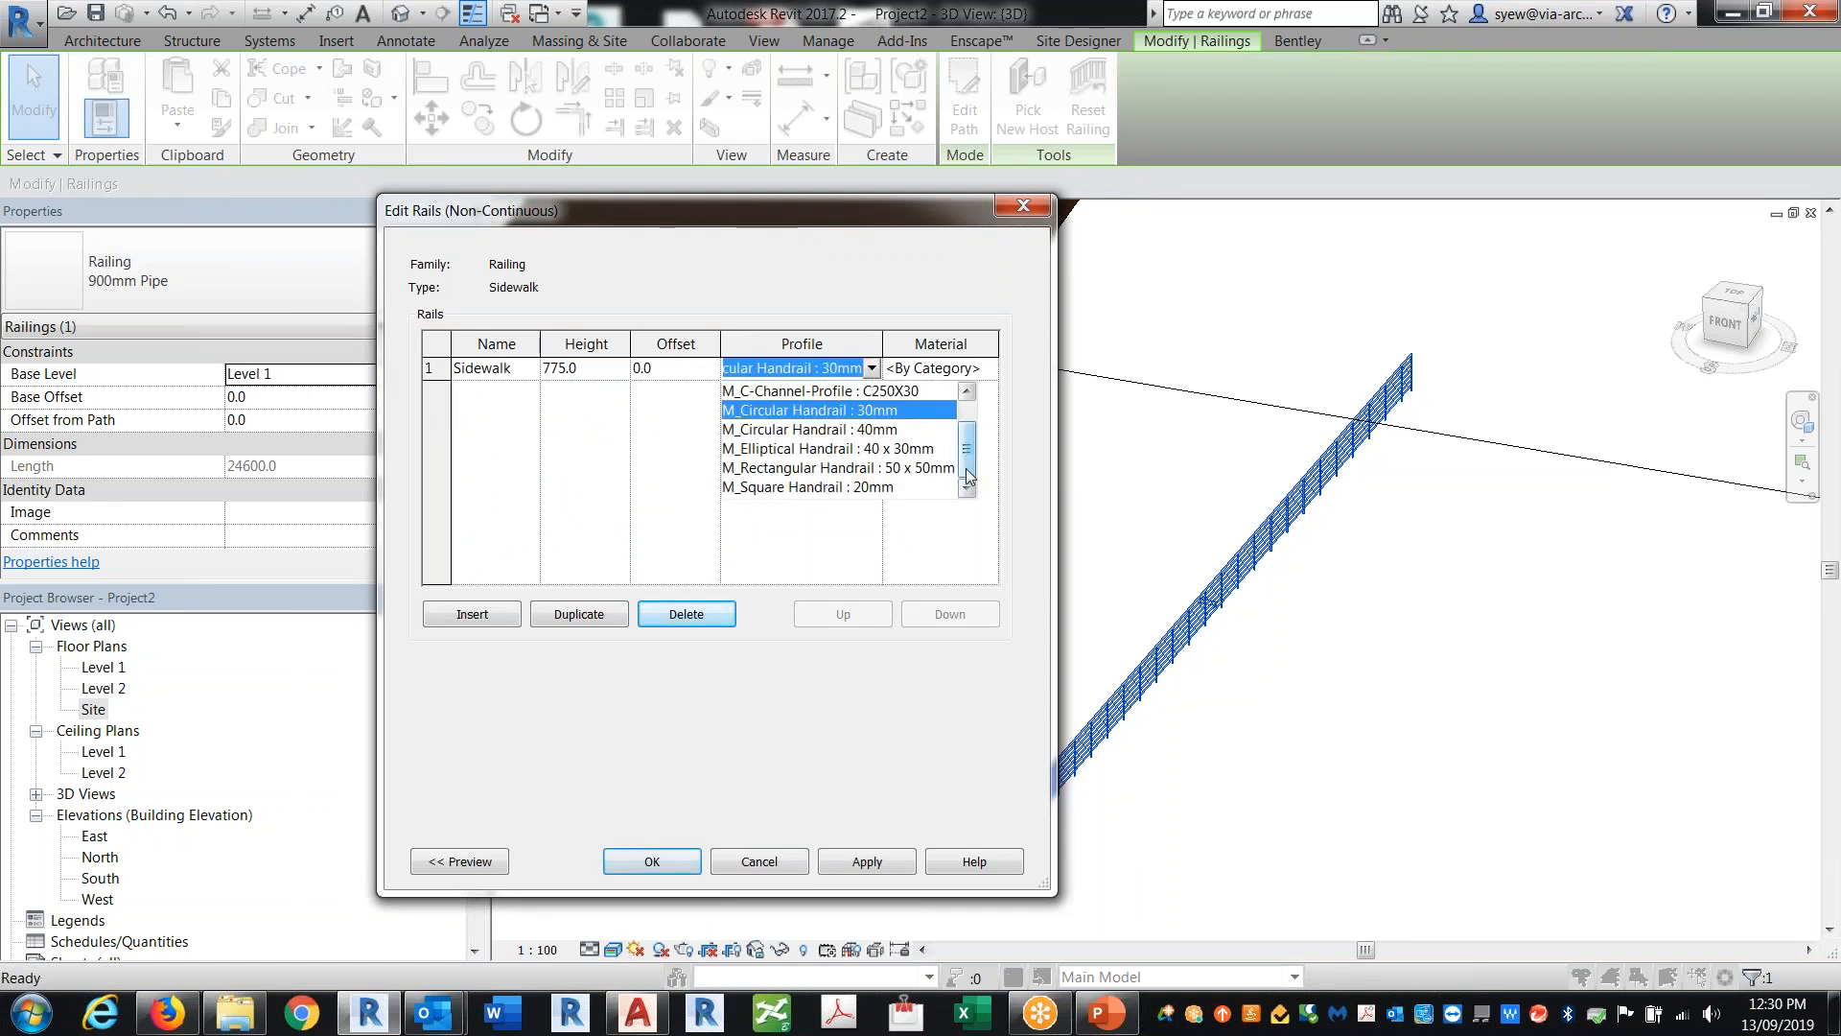
drag(971, 444, 971, 428)
click(777, 410)
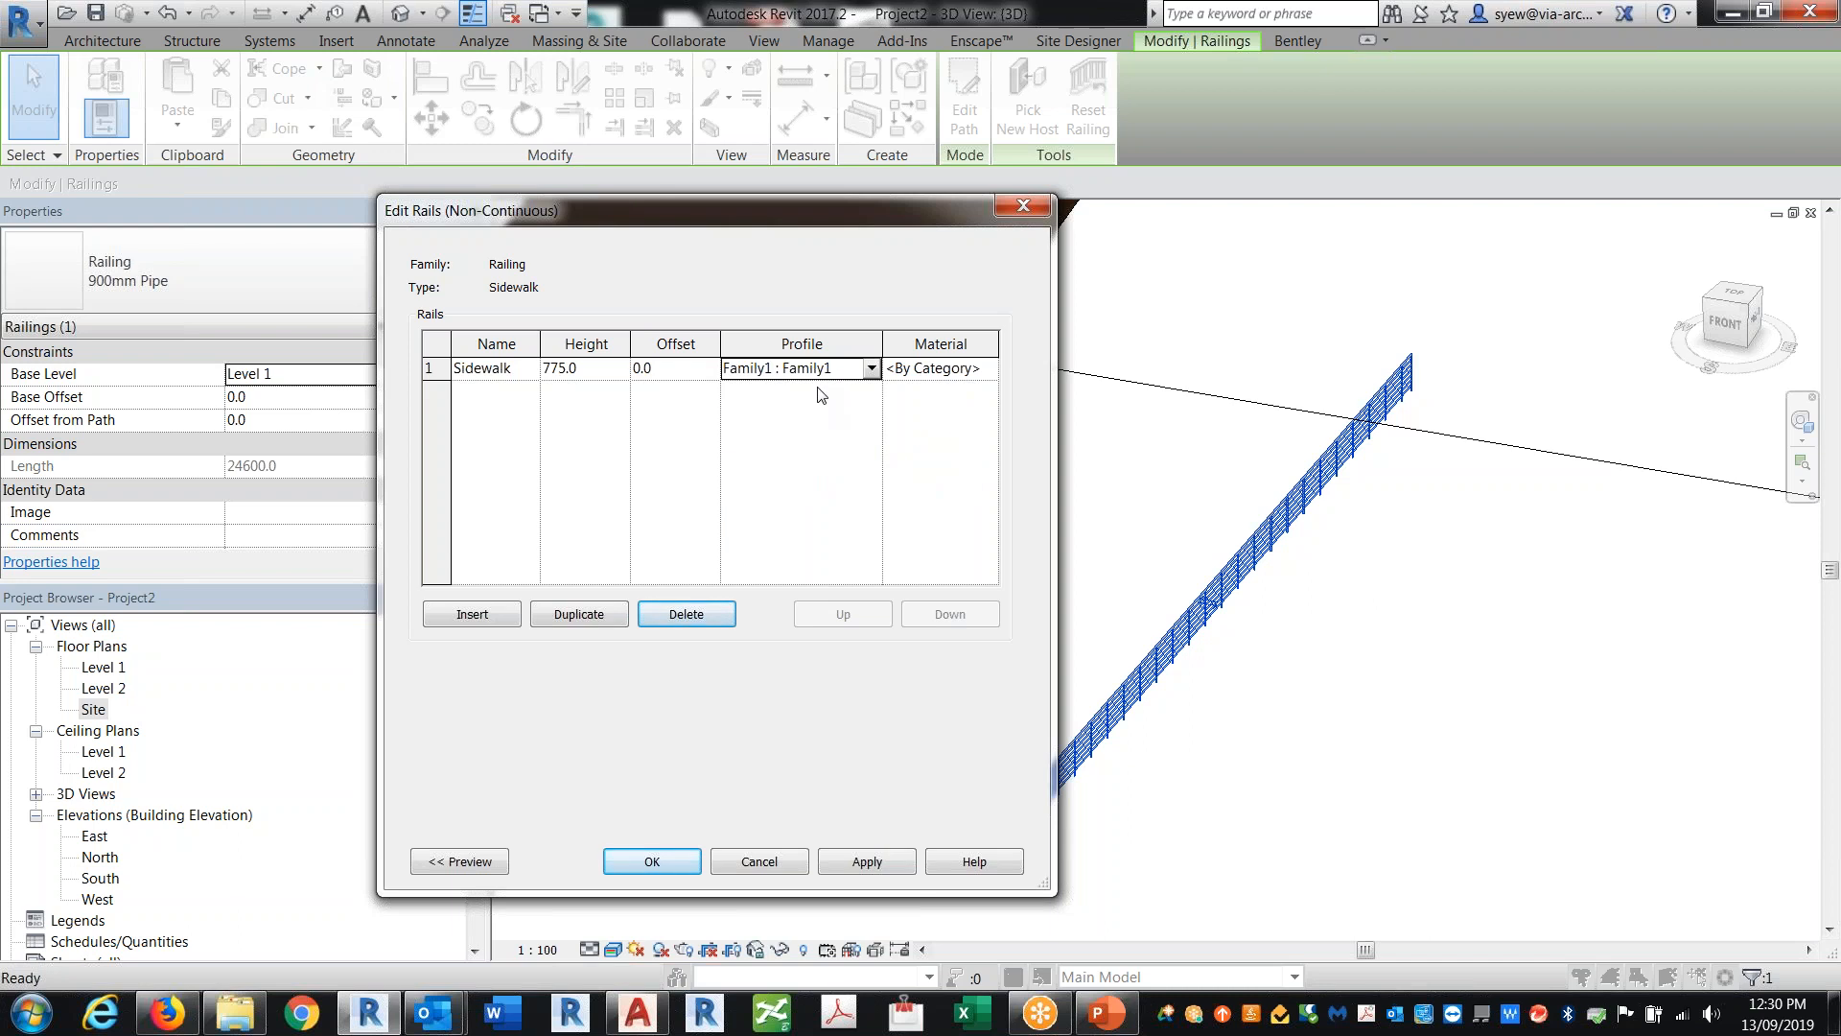
click(959, 368)
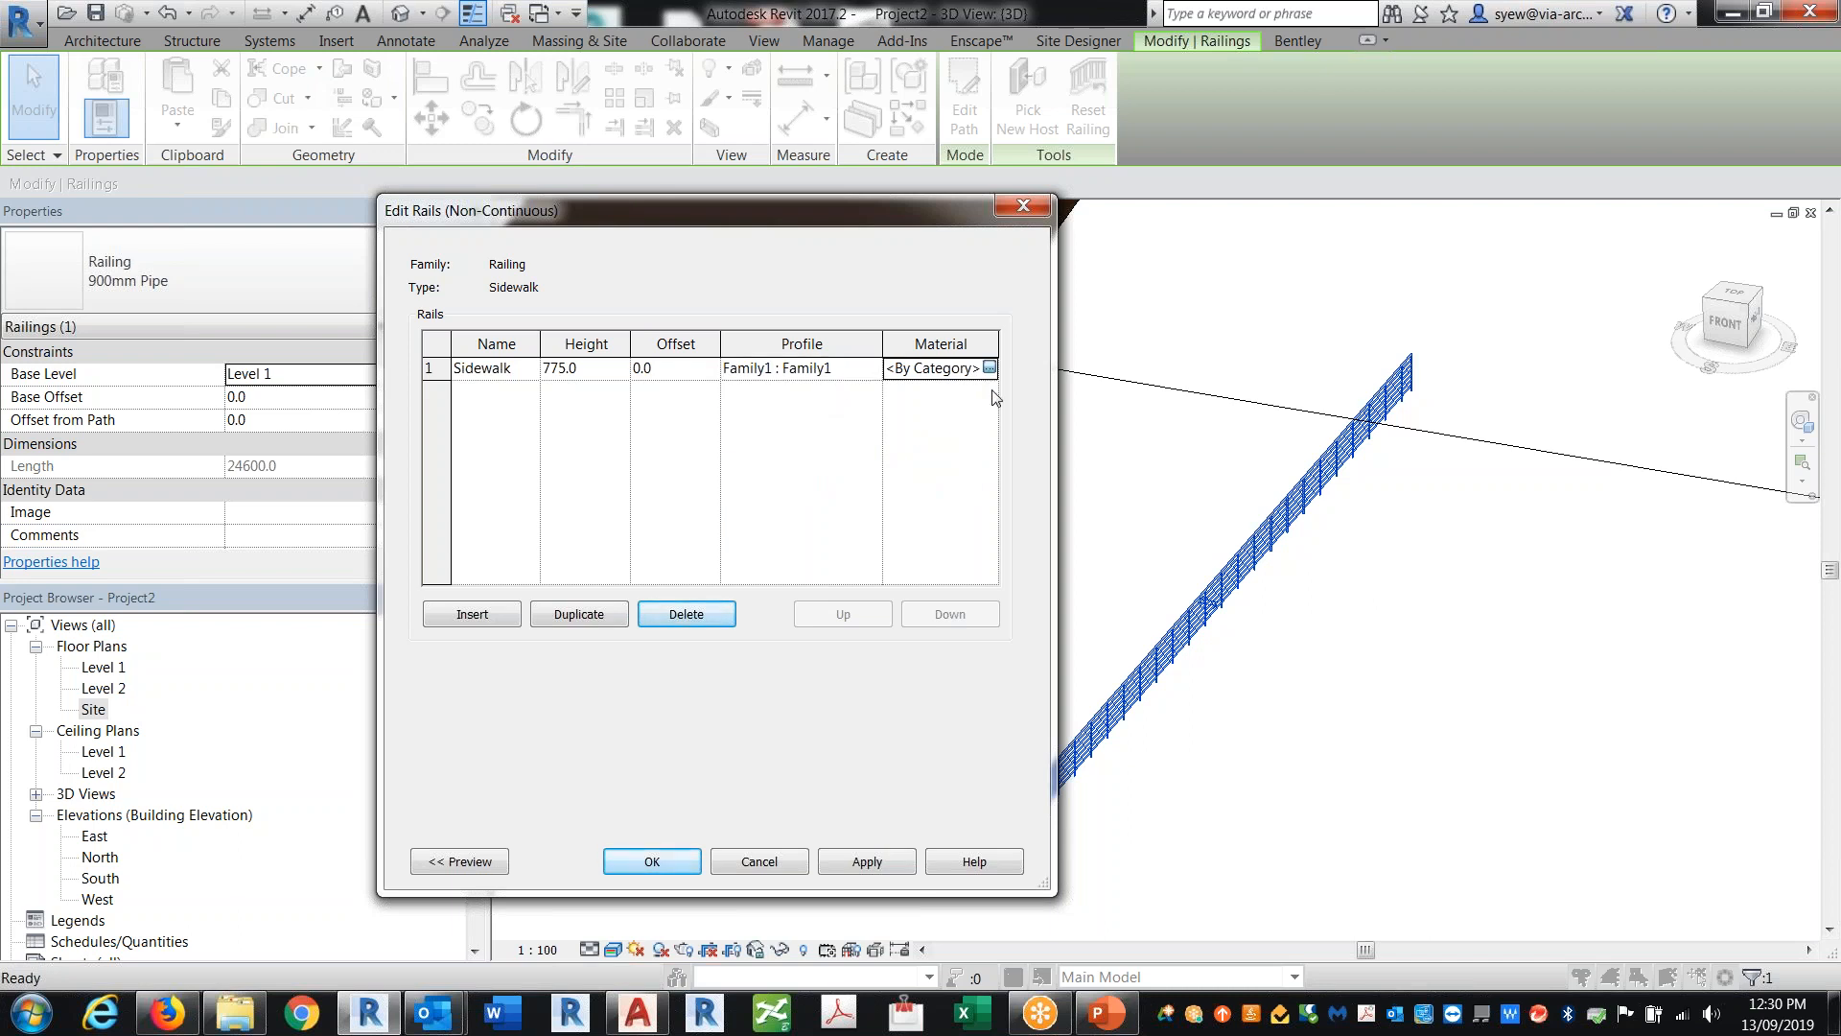
click(990, 368)
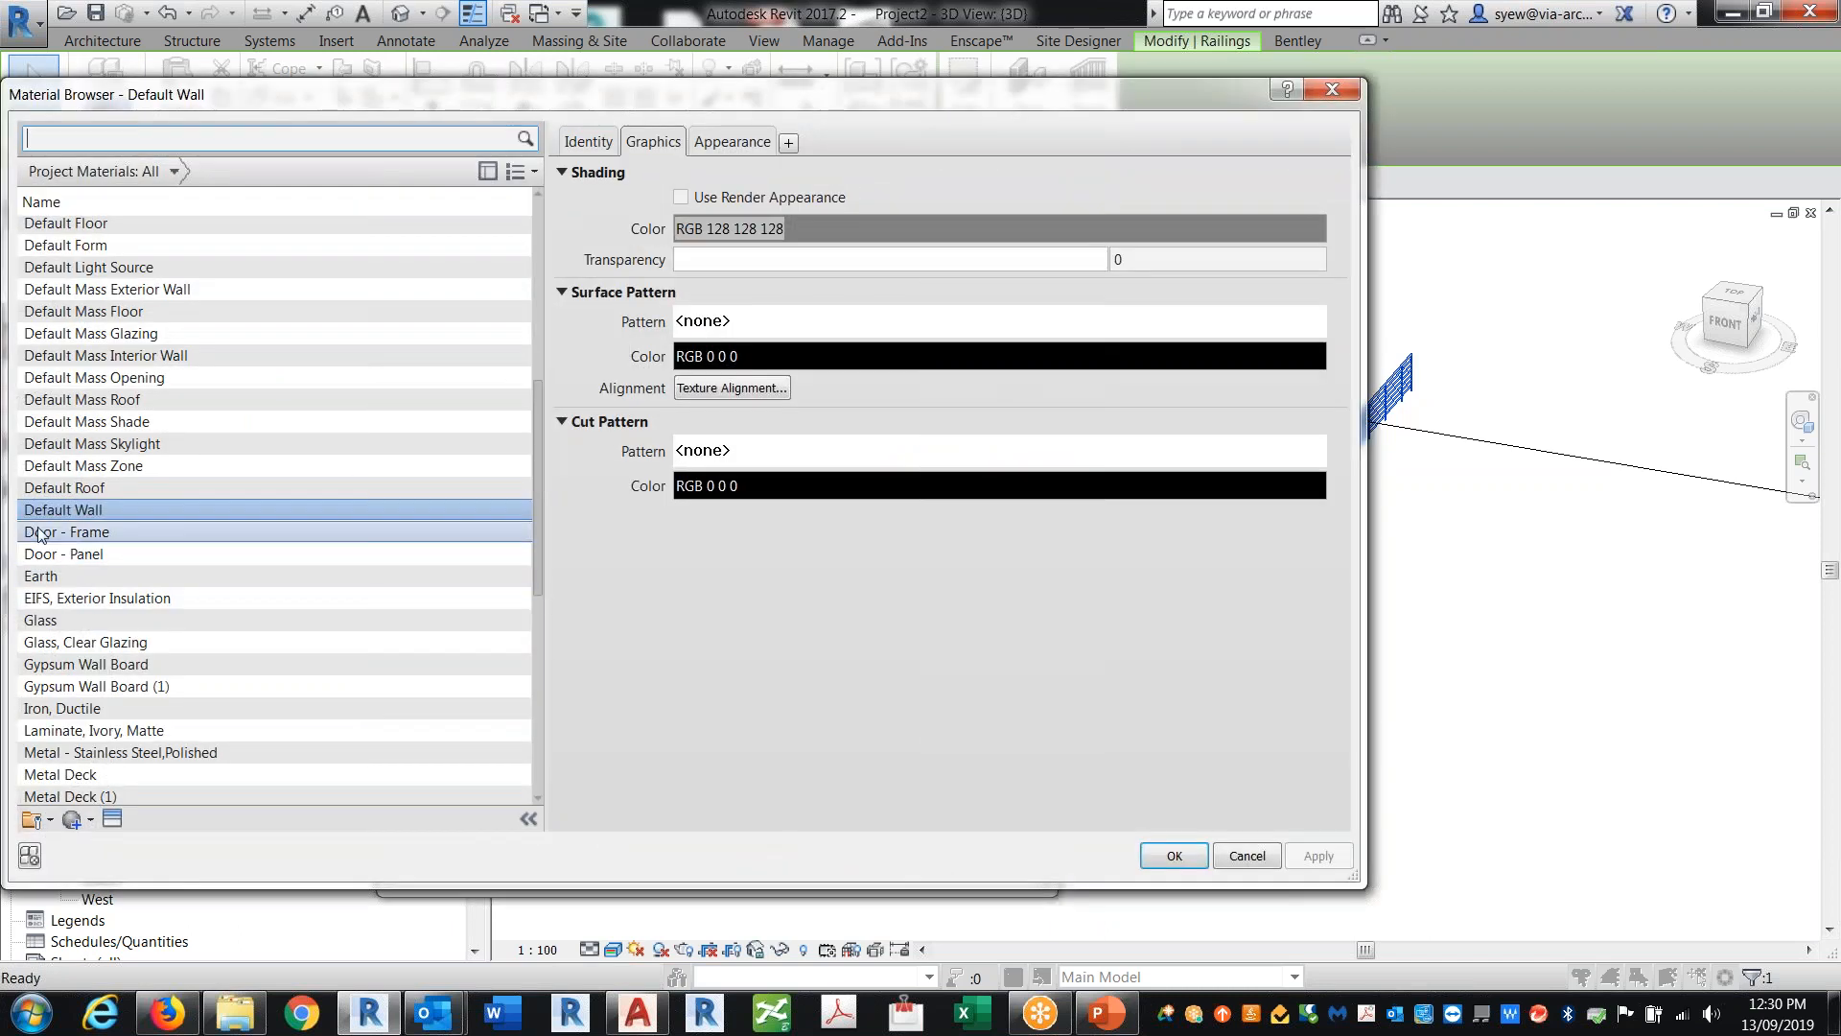
click(1169, 853)
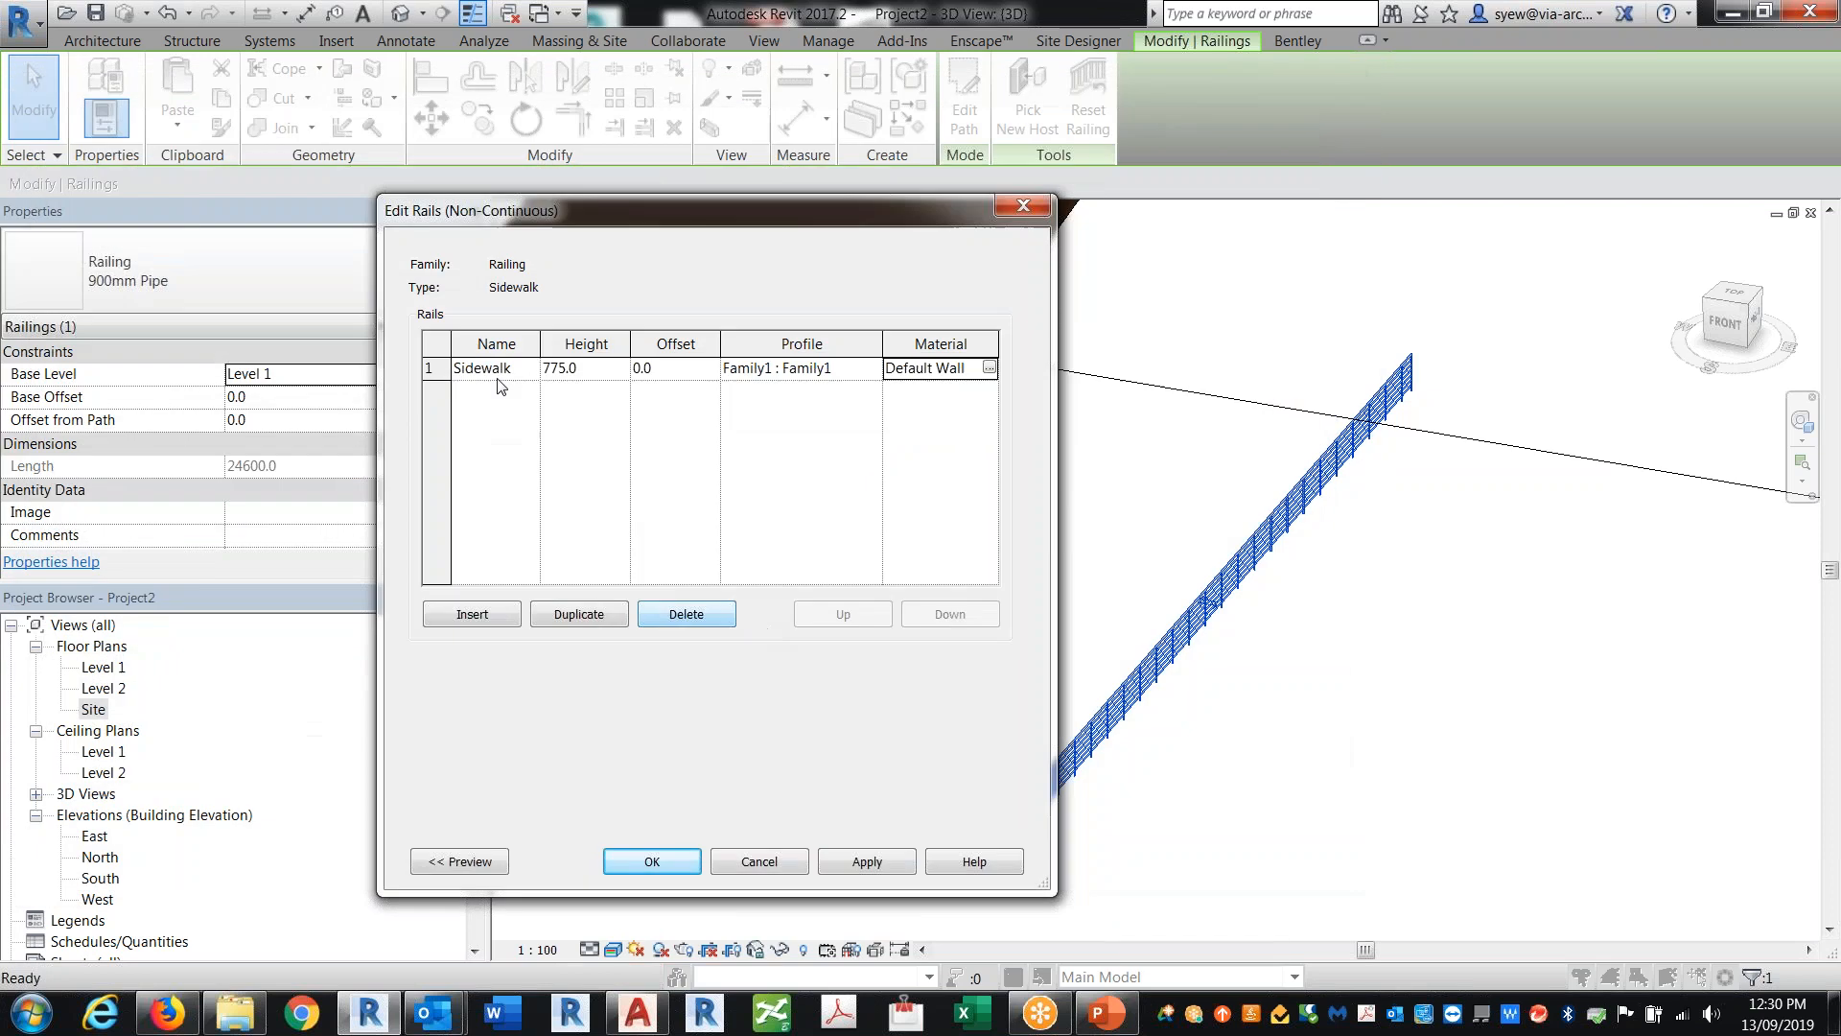
Step: Apply the rail structure and type property changes to the railing
click(582, 371)
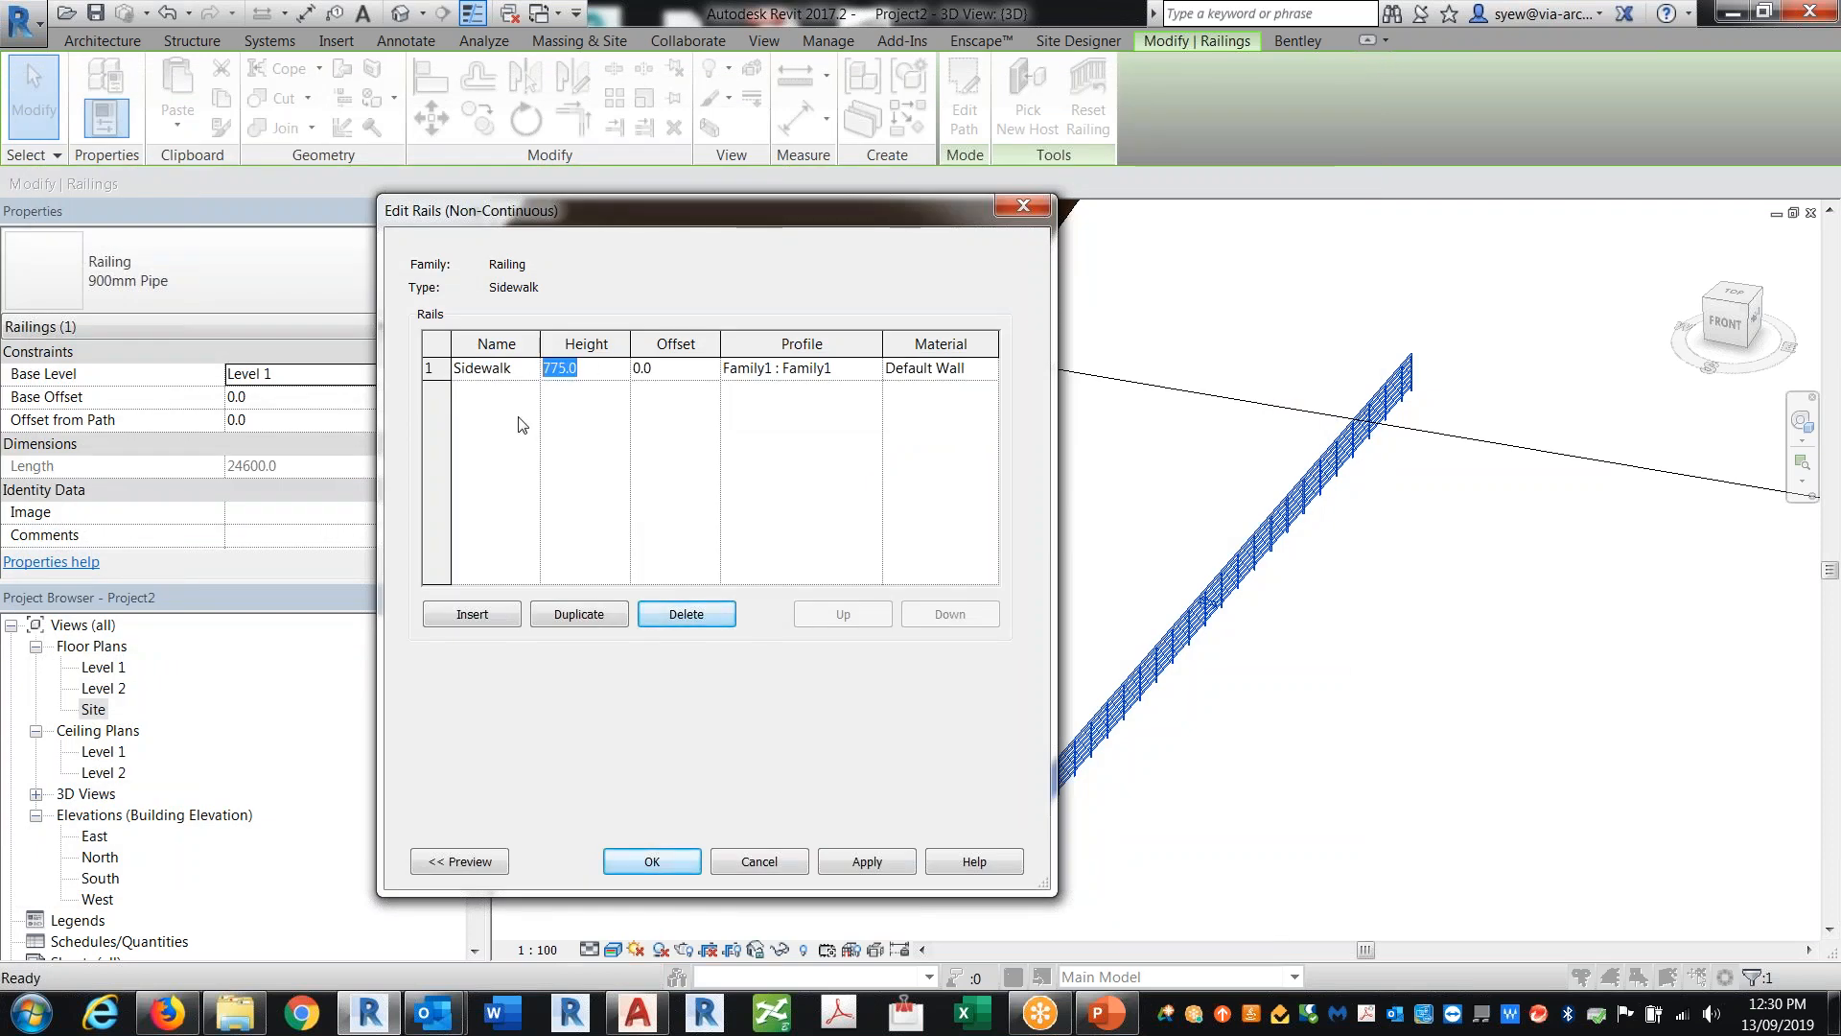
click(653, 860)
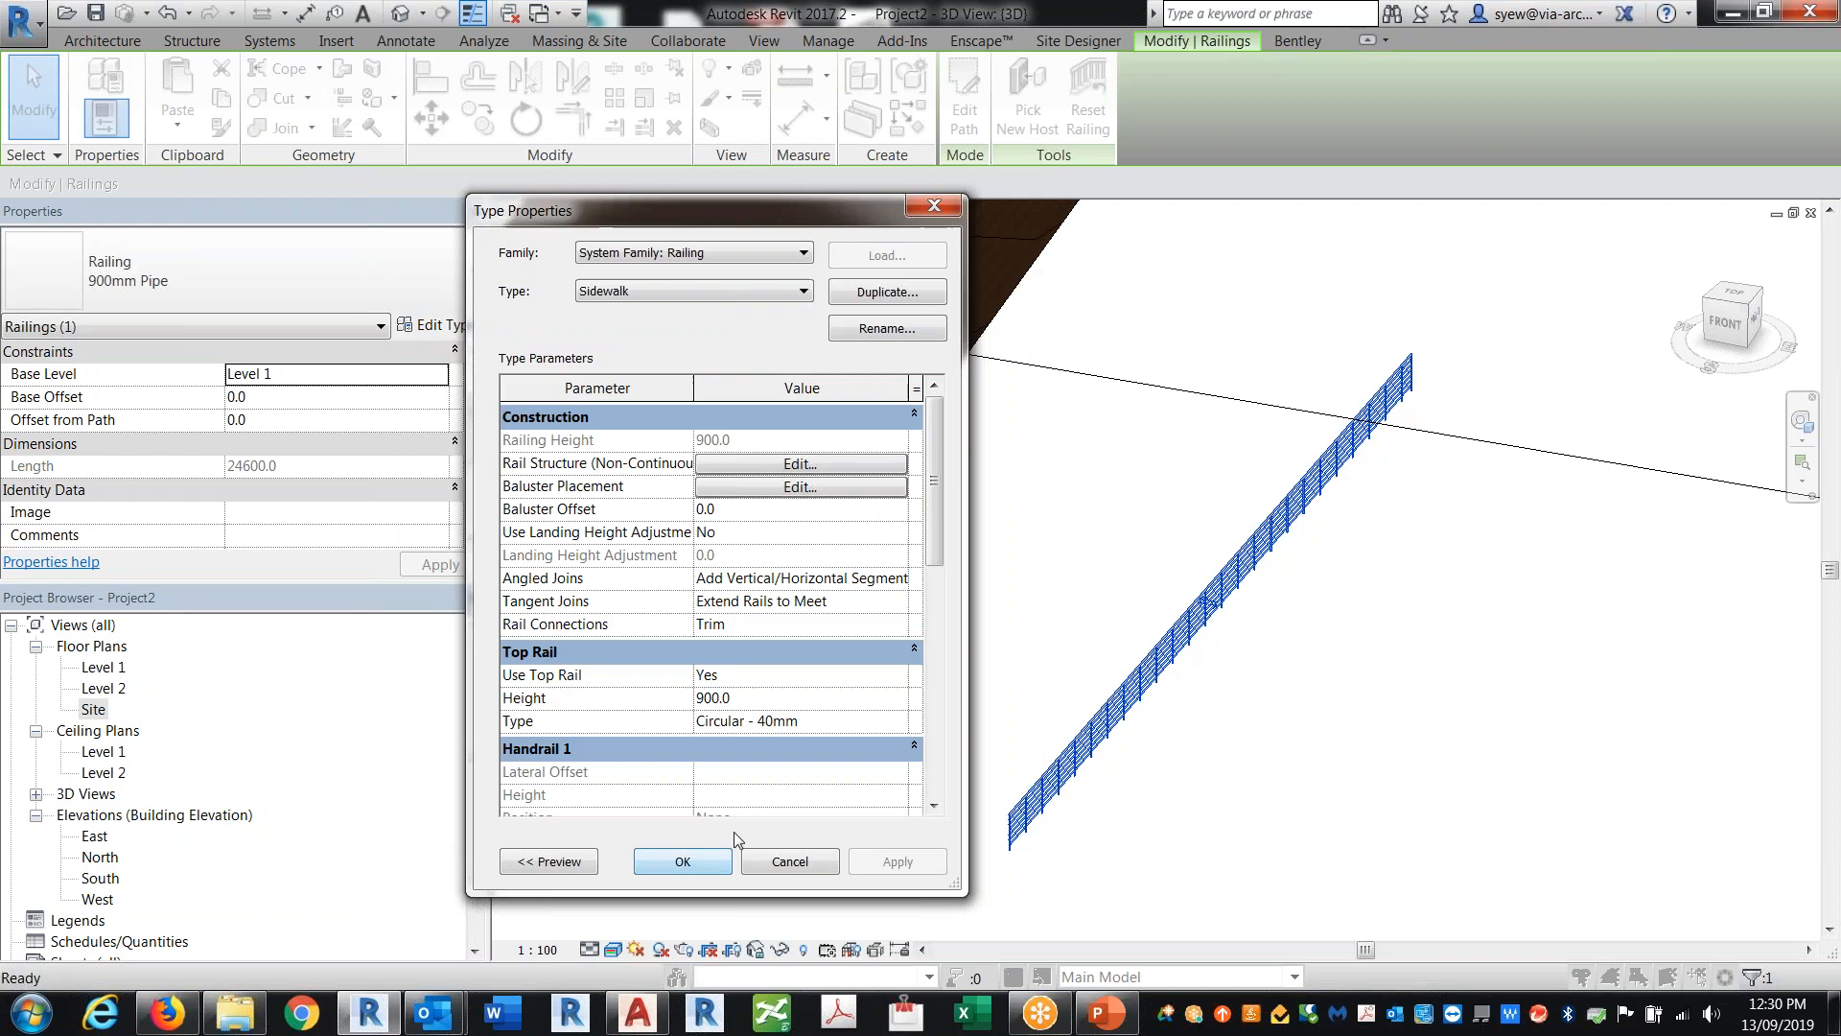
click(688, 860)
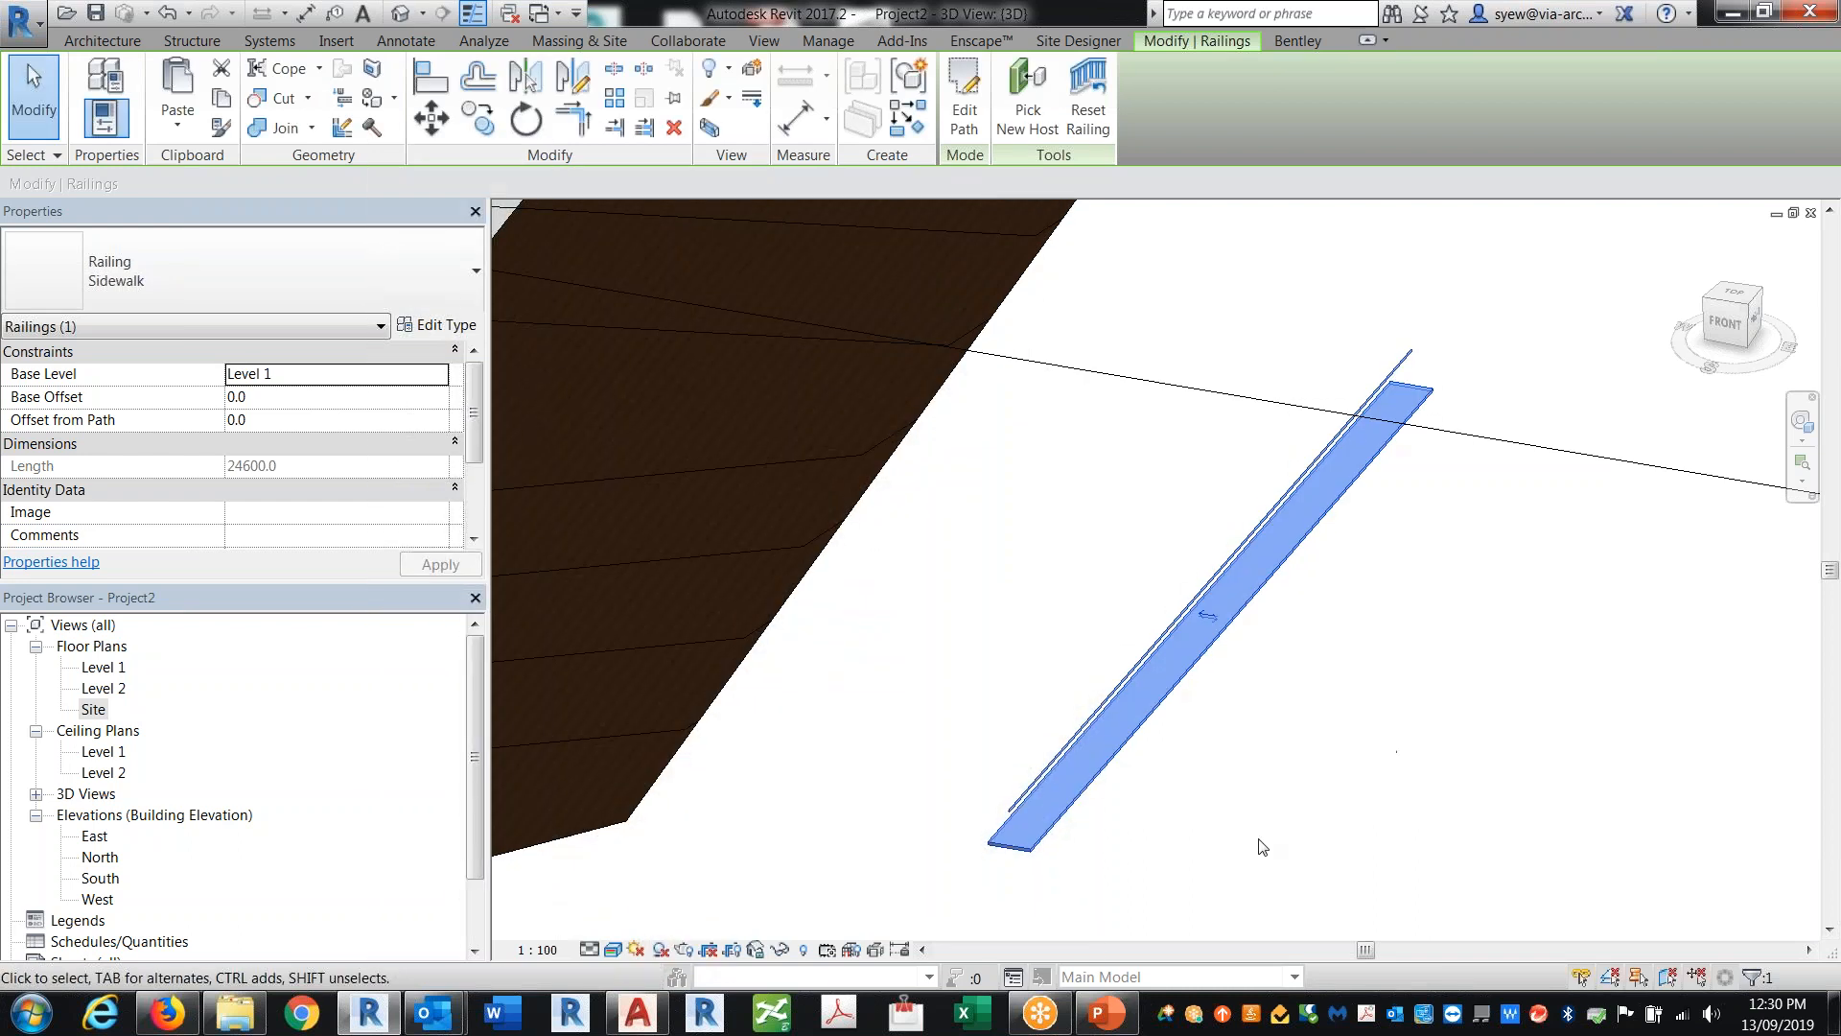
Step: Turn off the top rail in the Sidewalk railing type's properties
scroll(1275, 767, up, 4)
click(436, 325)
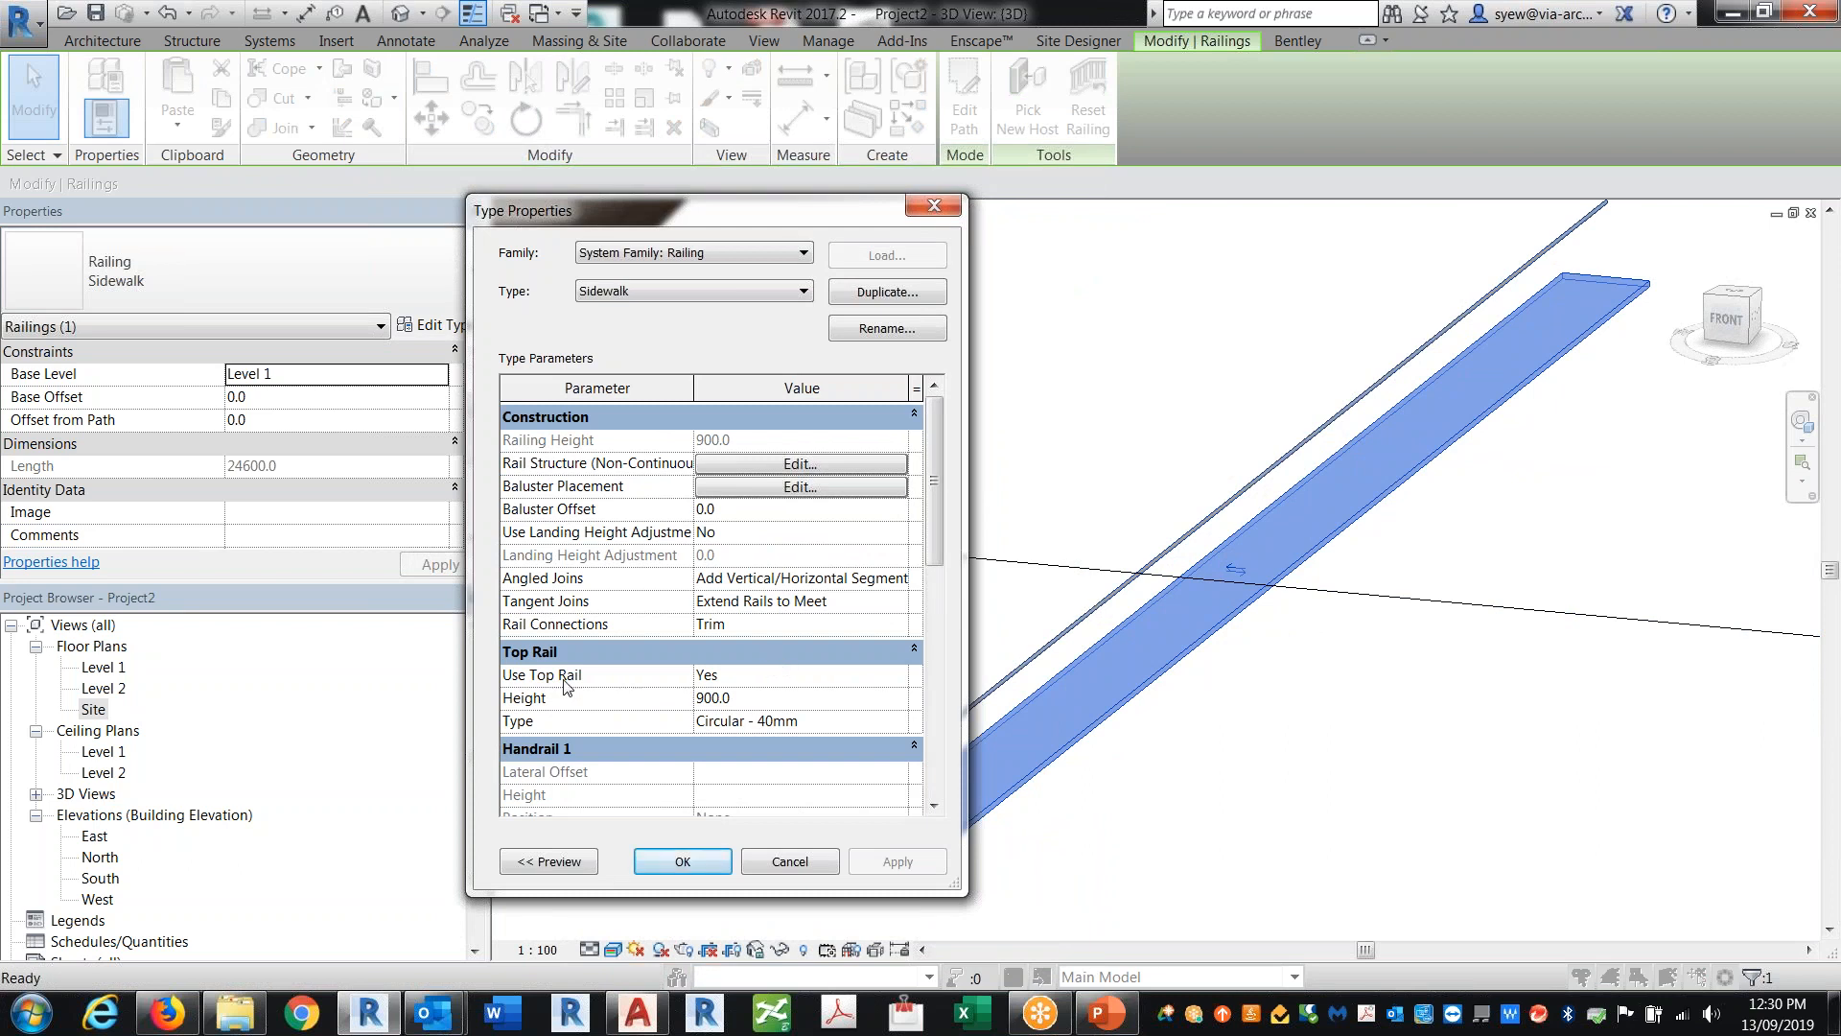
click(905, 677)
click(902, 675)
click(748, 719)
click(727, 861)
click(1232, 753)
scroll(1240, 724, down, 4)
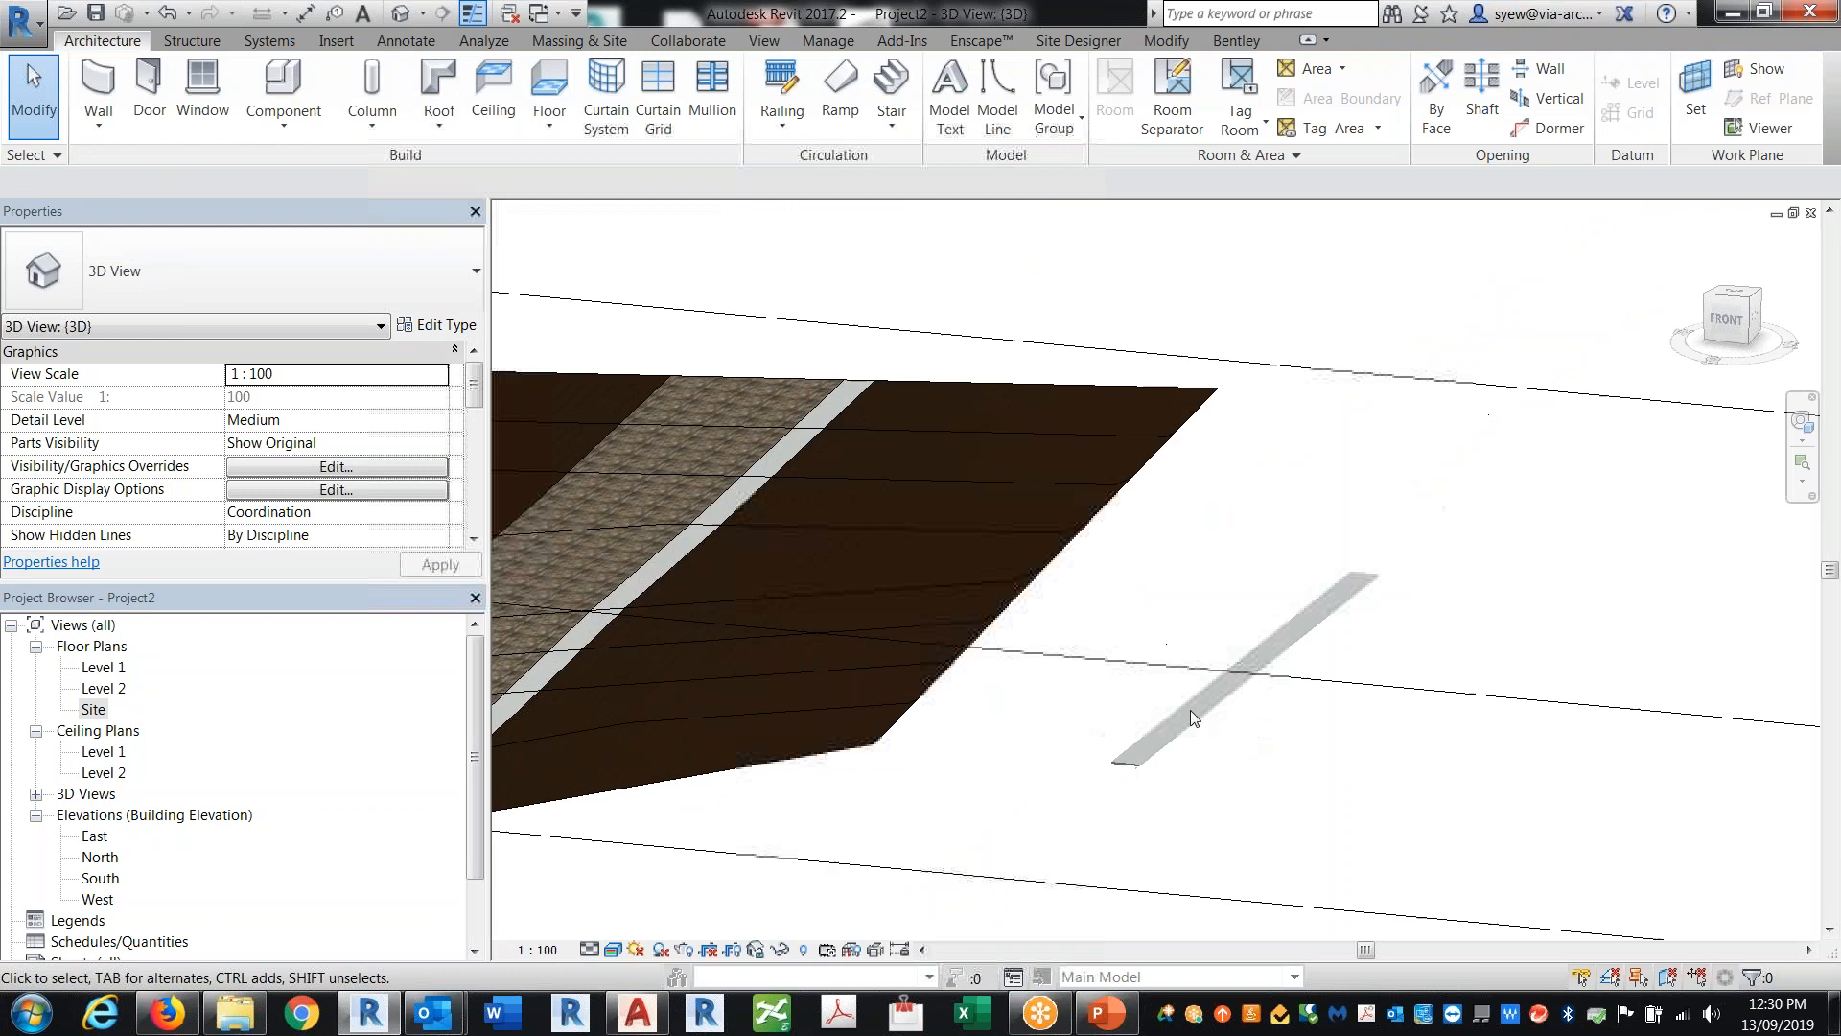
Step: Delete the existing Sidewalk railing from the site floor plan
click(1187, 709)
key(ctrl+Tab)
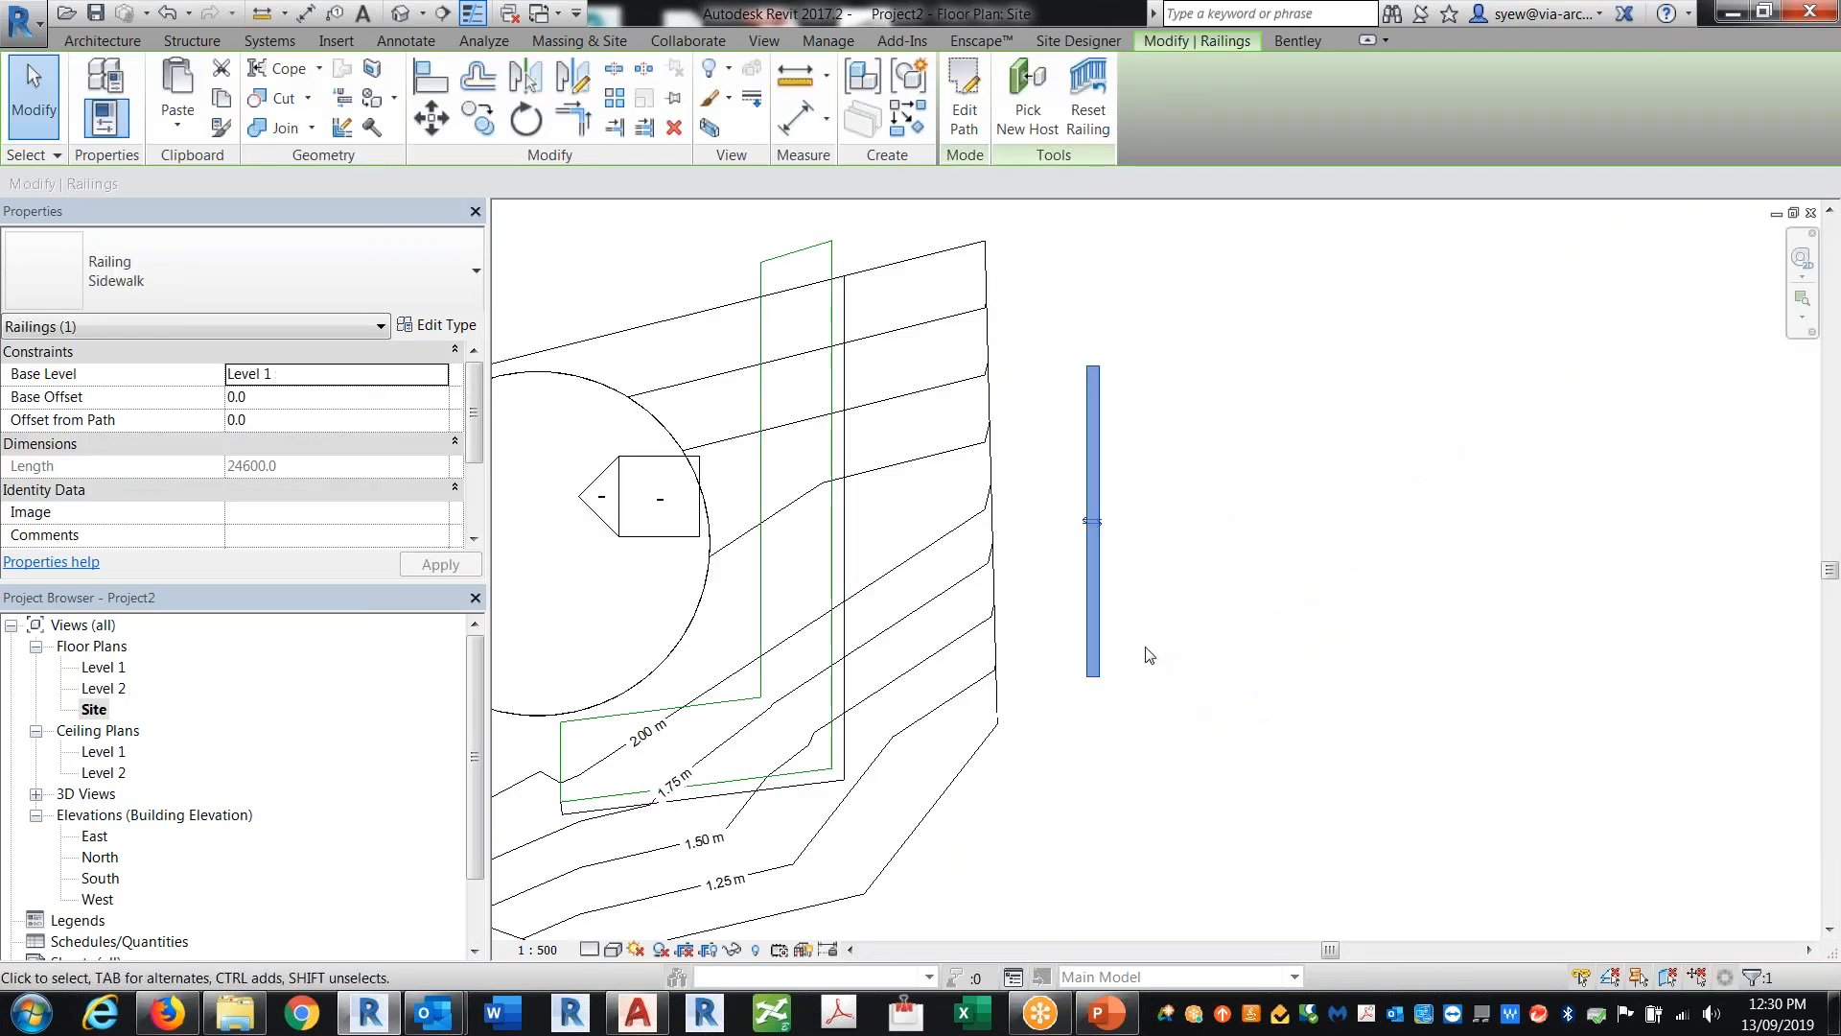
key(Delete)
Step: Sketch a new railing path as a single line along the toposurface's right edge and finish the railing
middle_drag(1223, 401, 1347, 436)
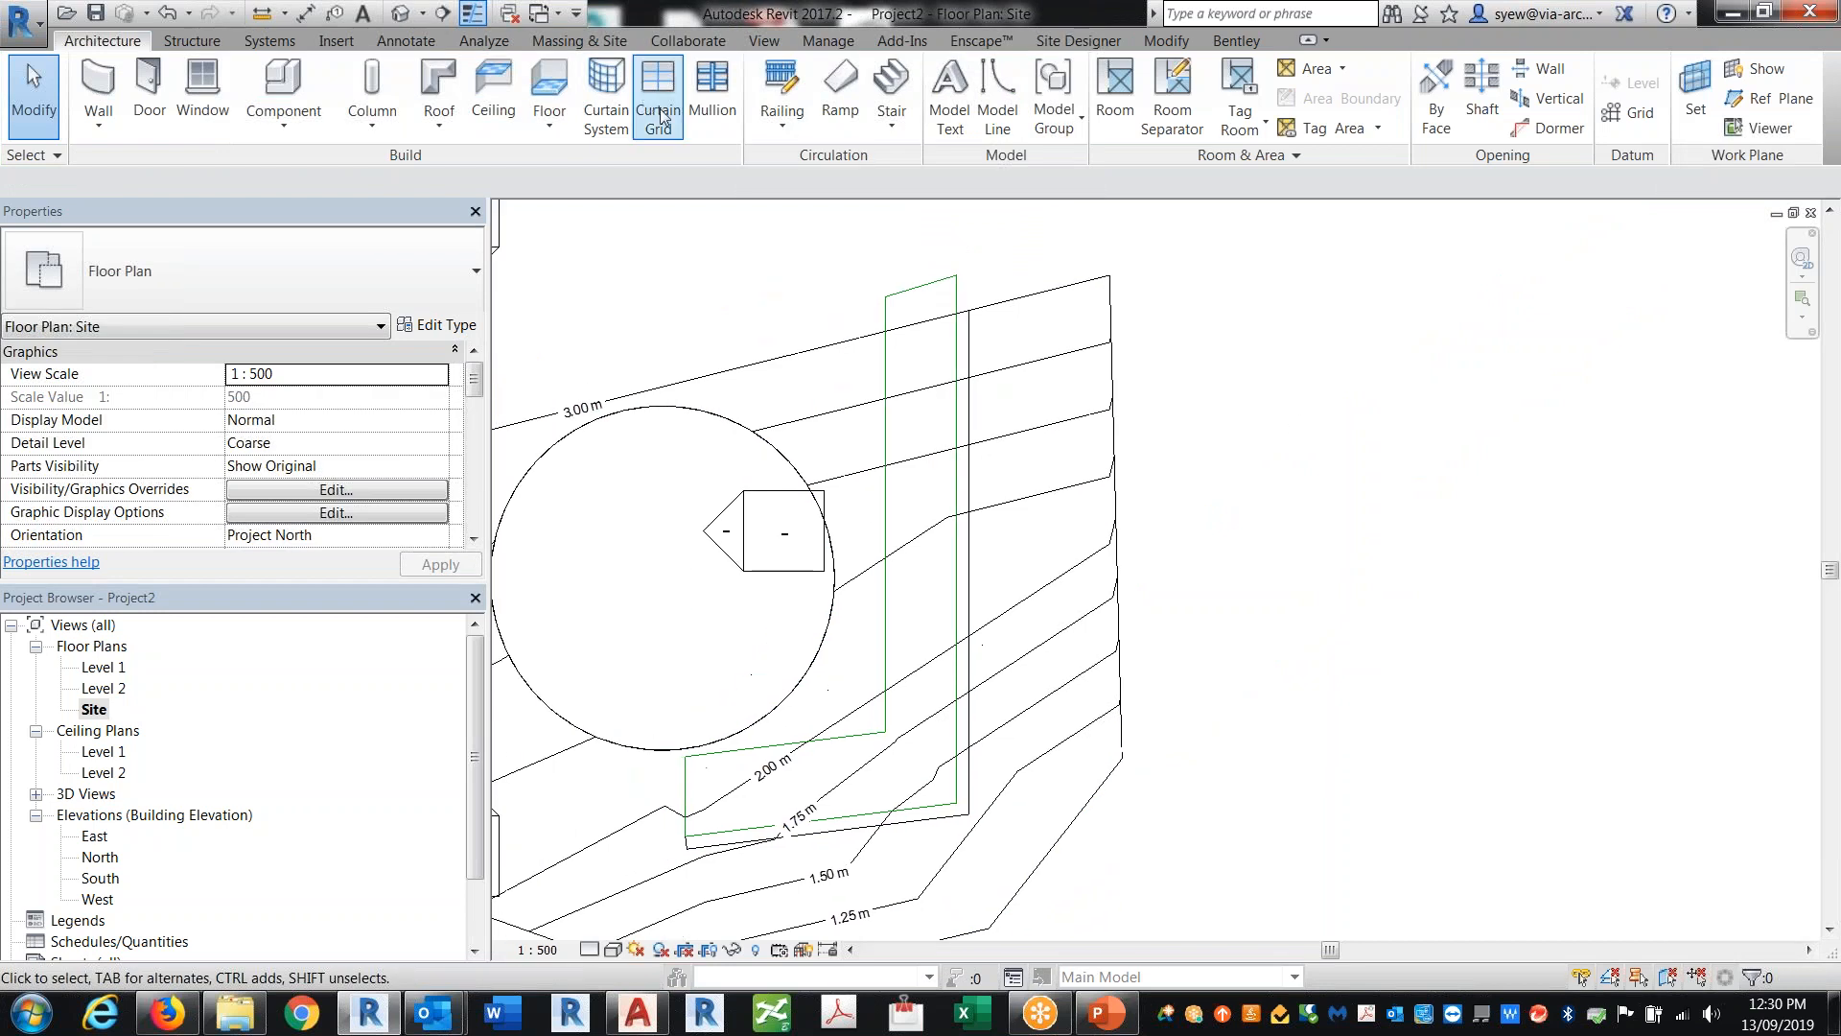
click(781, 92)
click(1027, 340)
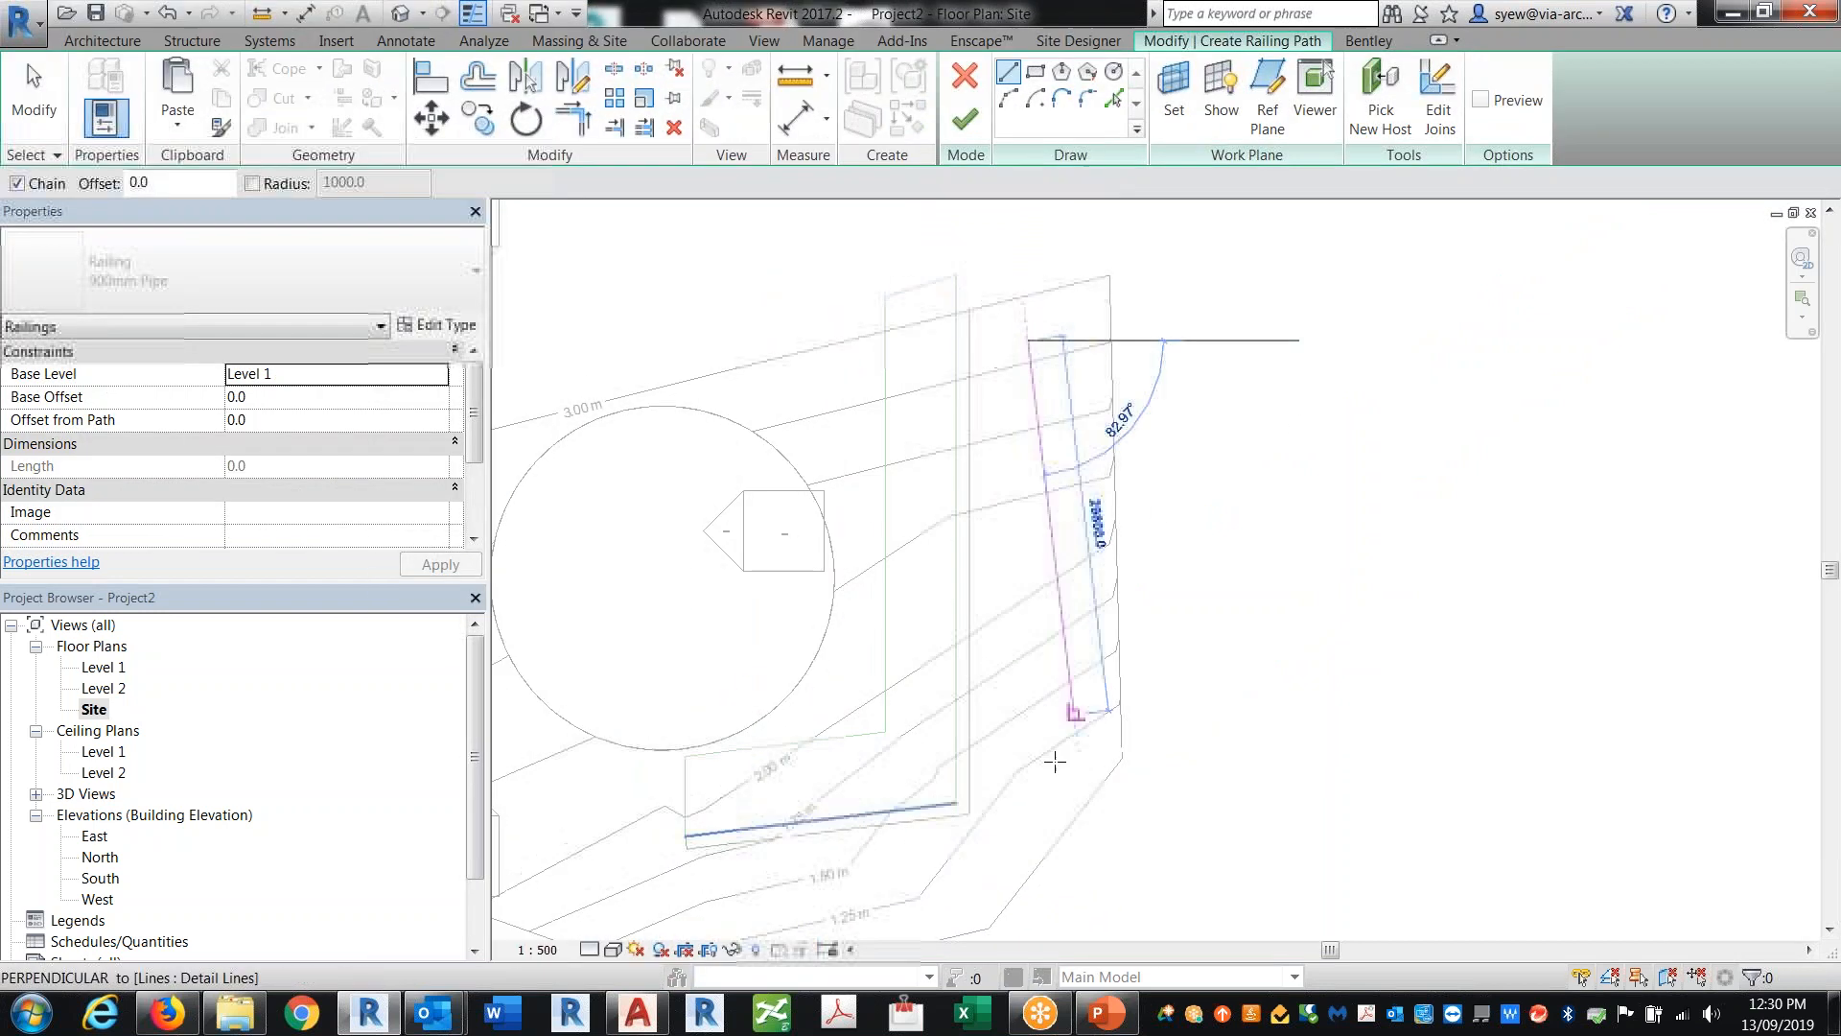
click(991, 861)
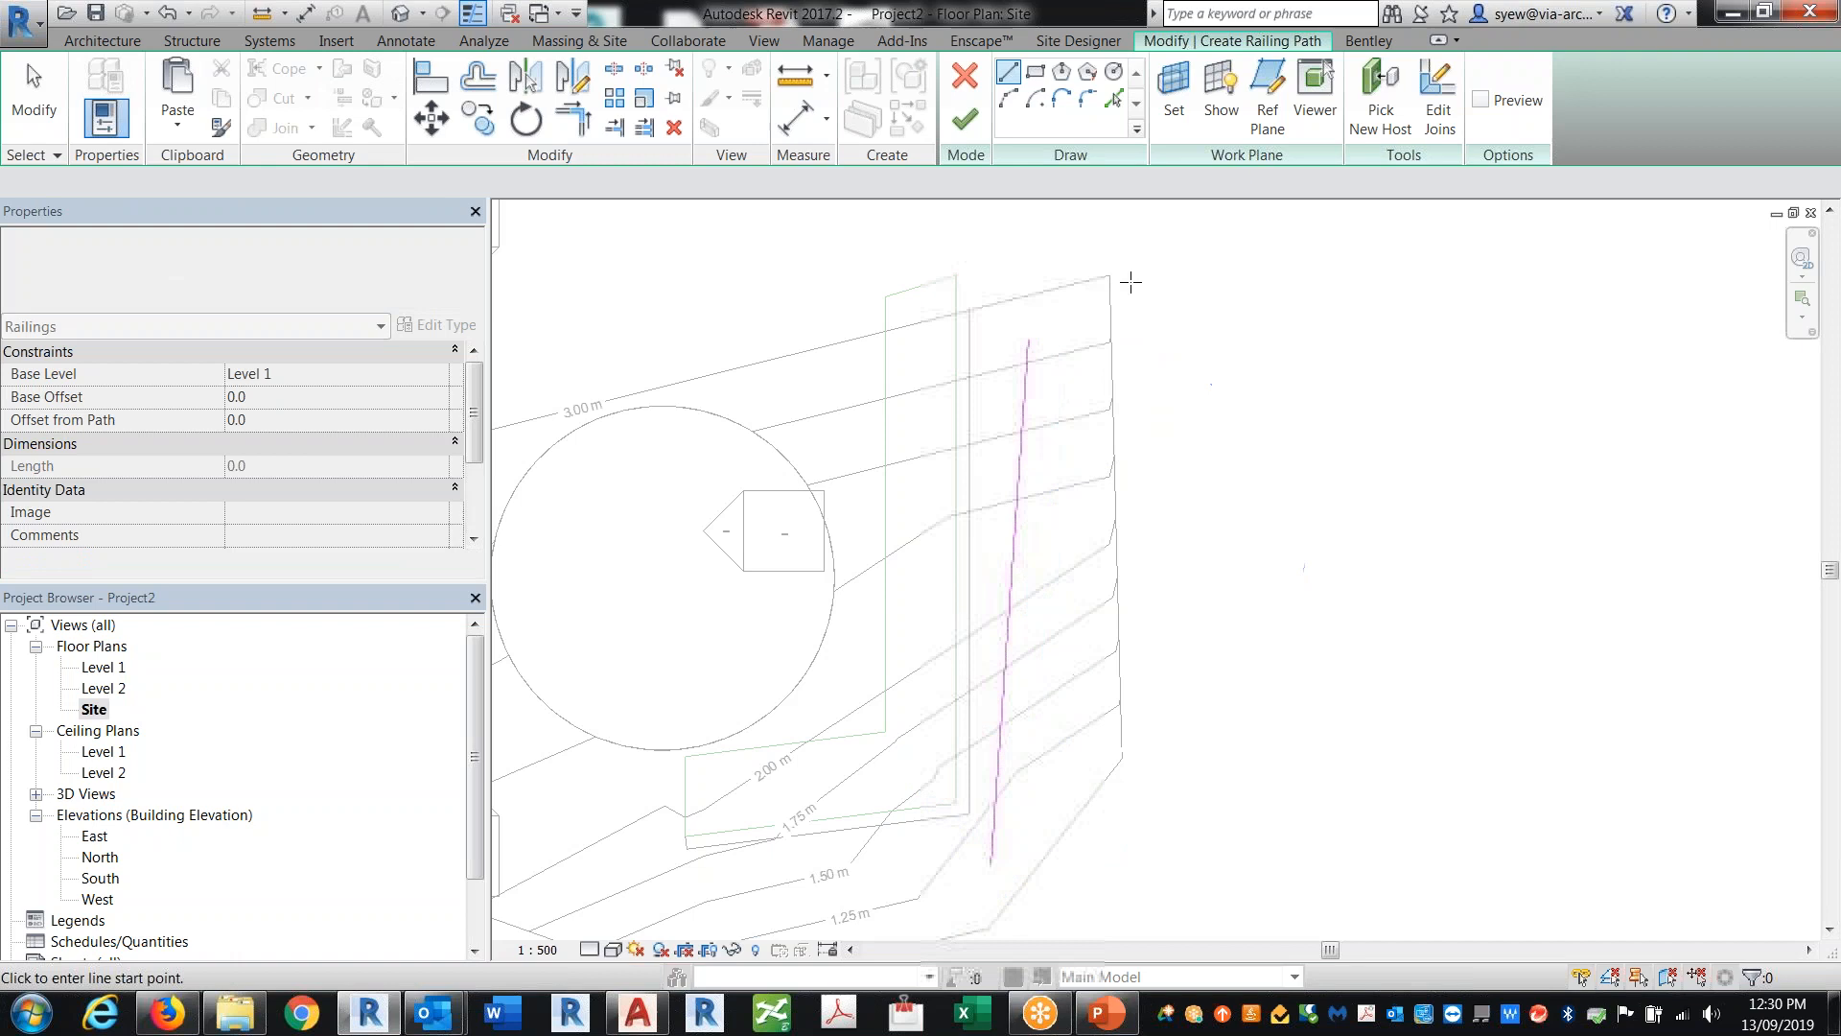
key(Escape)
key(Escape)
click(401, 13)
click(966, 119)
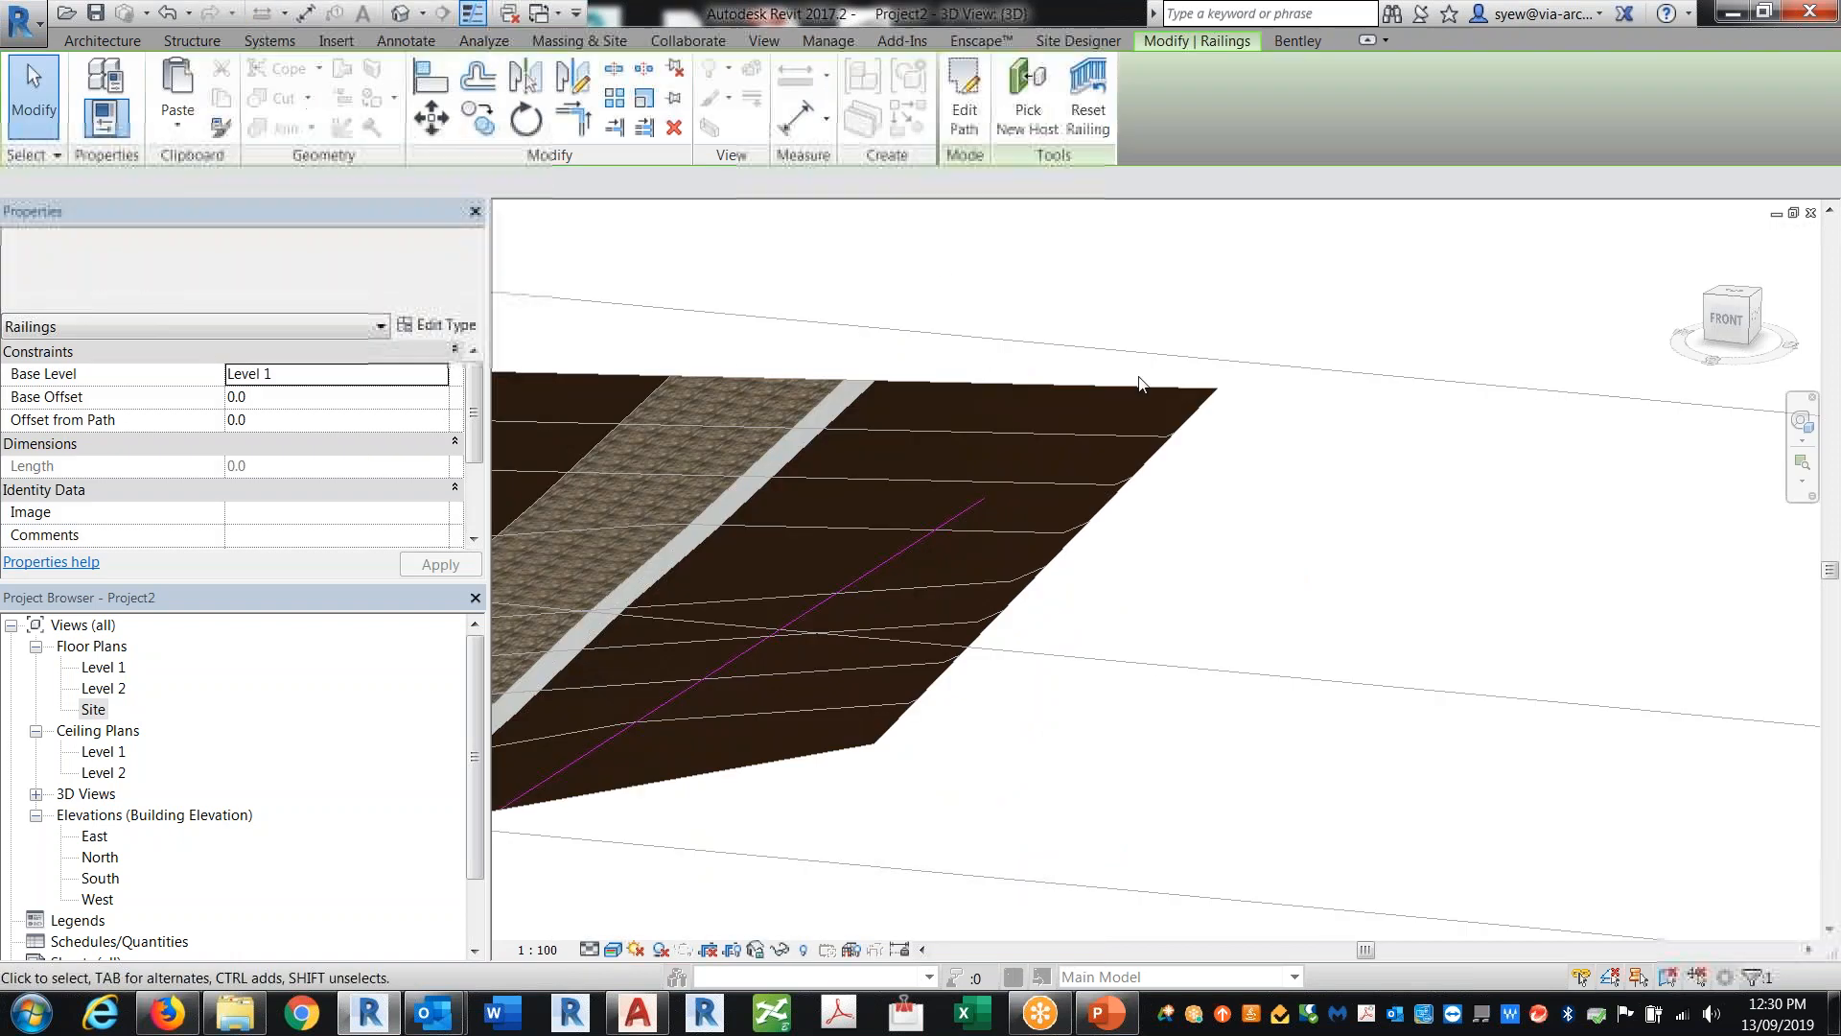
Step: Change the new railing's type from 900mm Pipe to Sidewalk
middle_drag(1080, 612, 1382, 523)
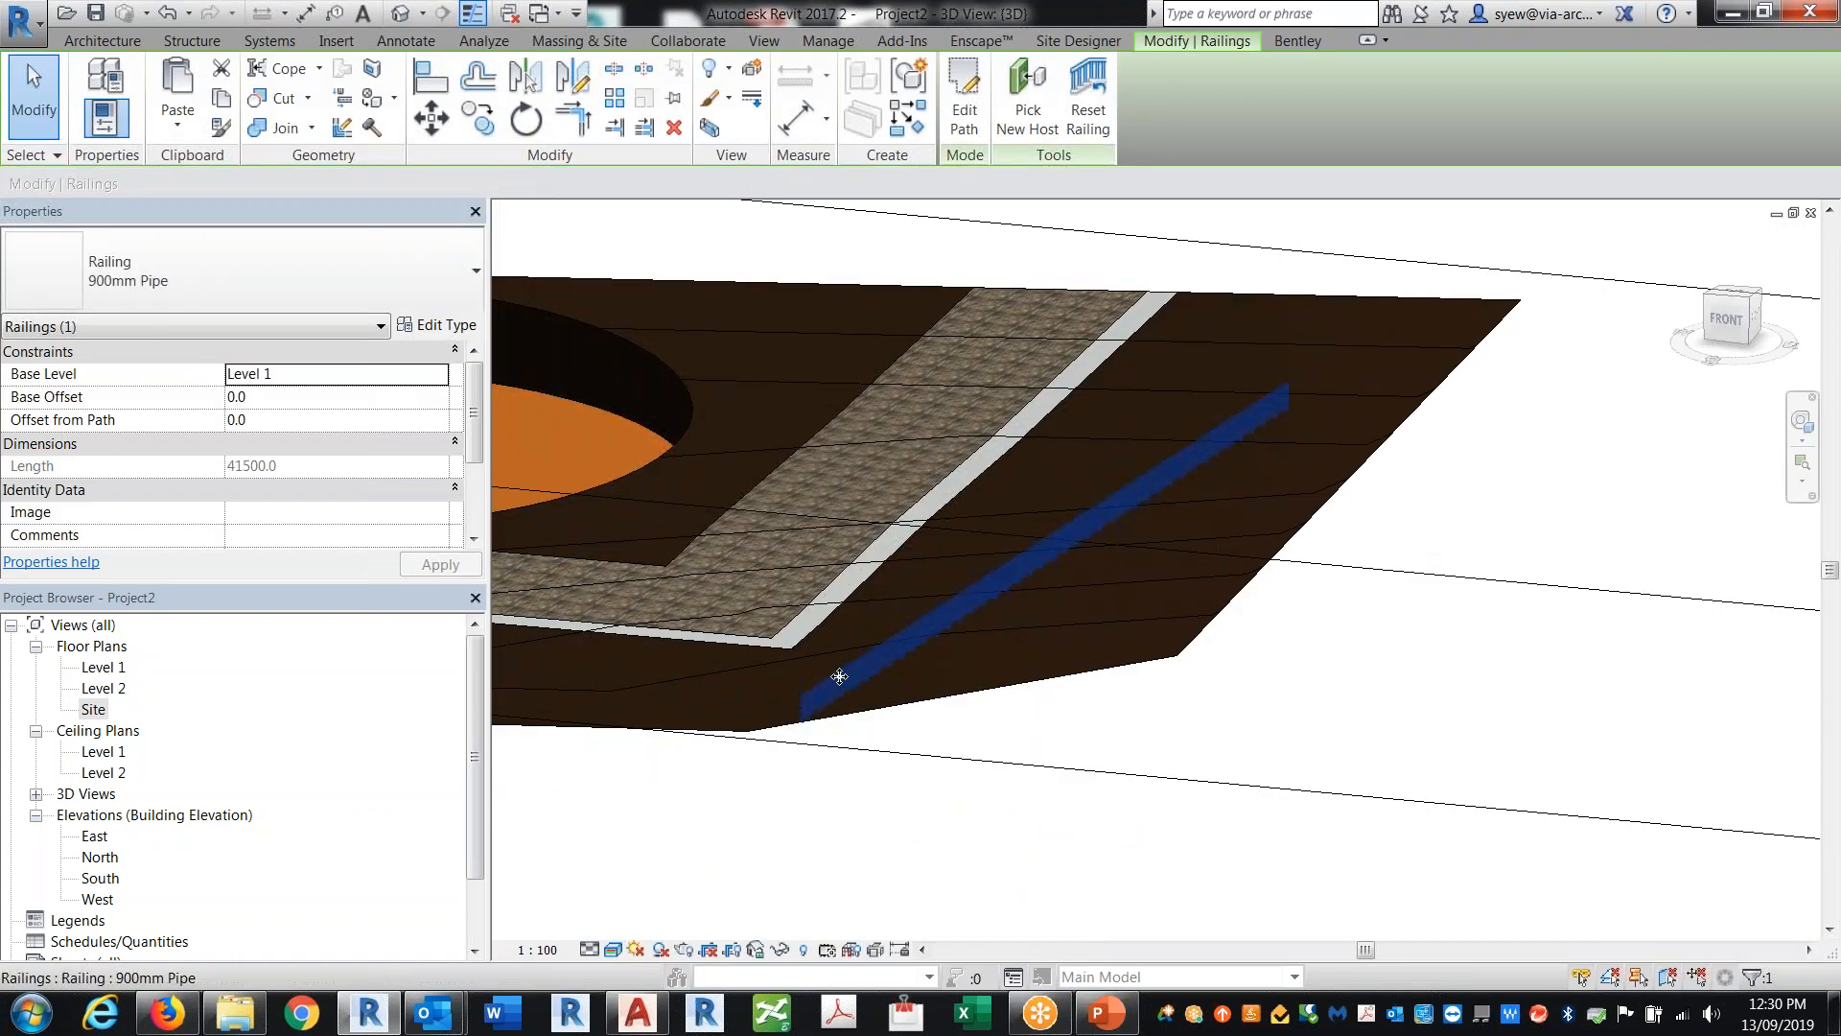
click(240, 290)
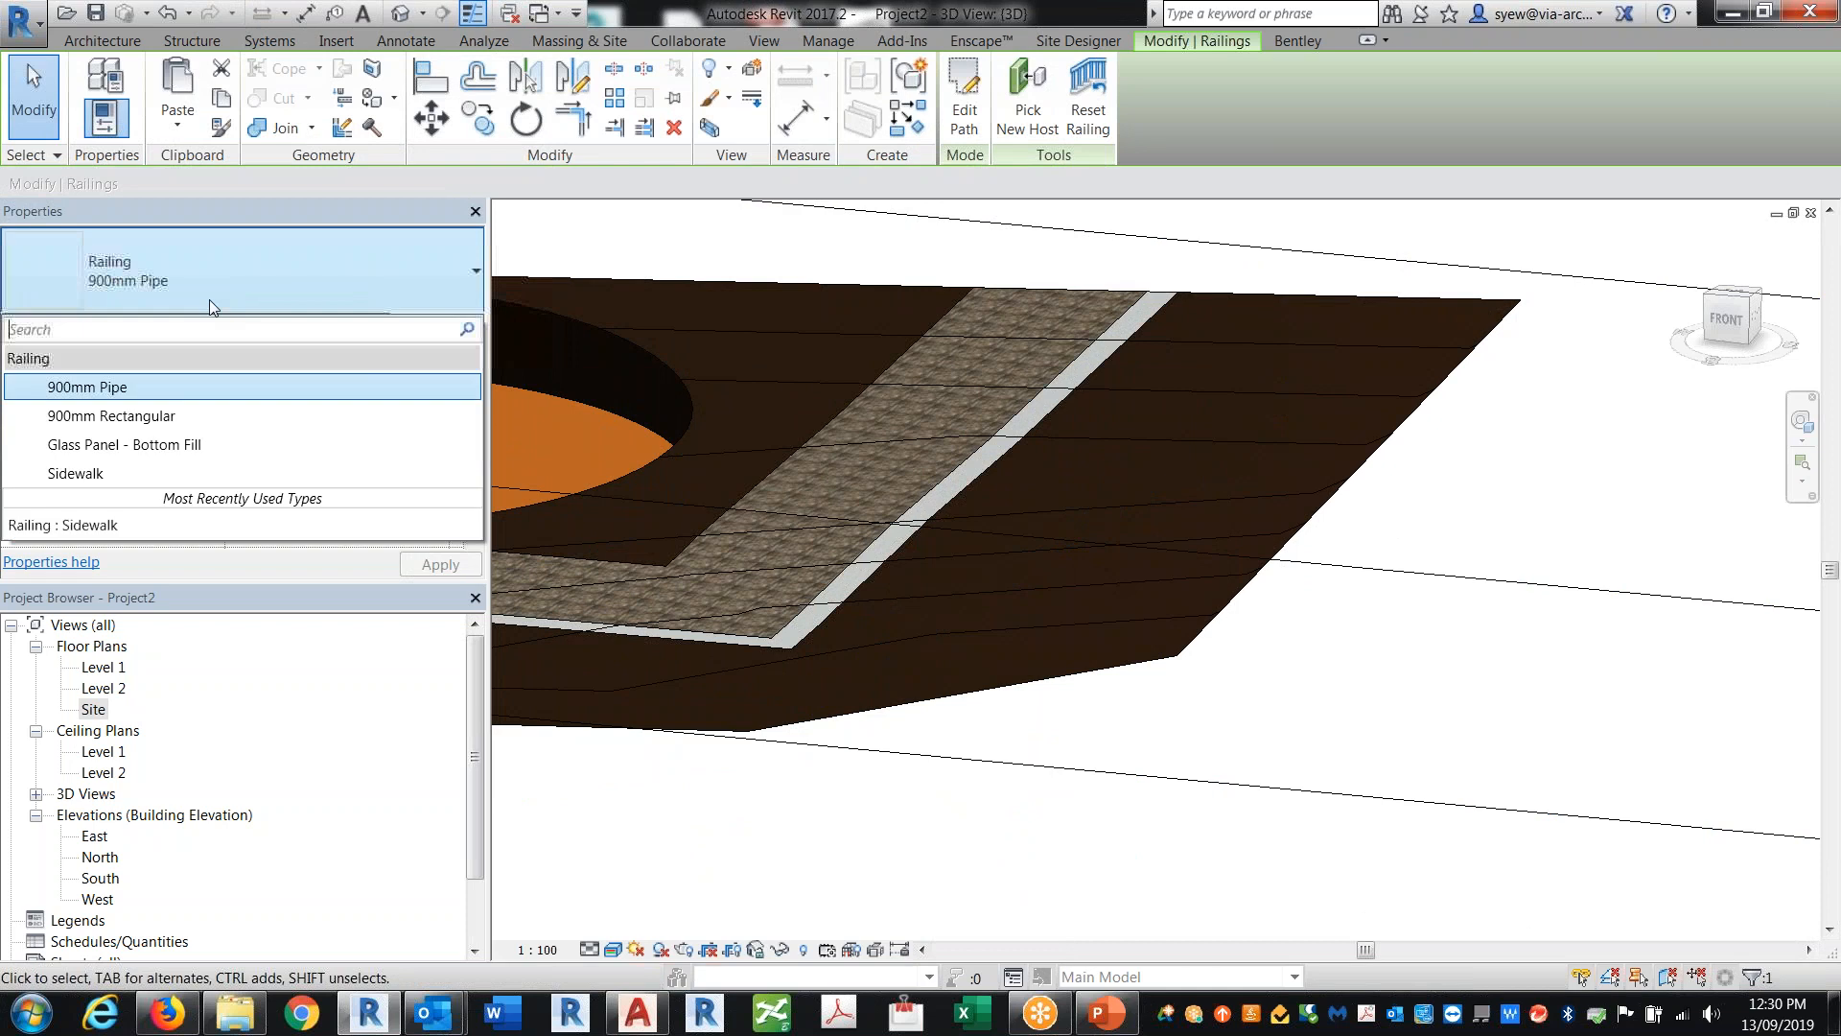
click(131, 476)
Step: Try to pick a new host for the Sidewalk railing
shift+middle_drag(1241, 760, 1314, 633)
click(1024, 130)
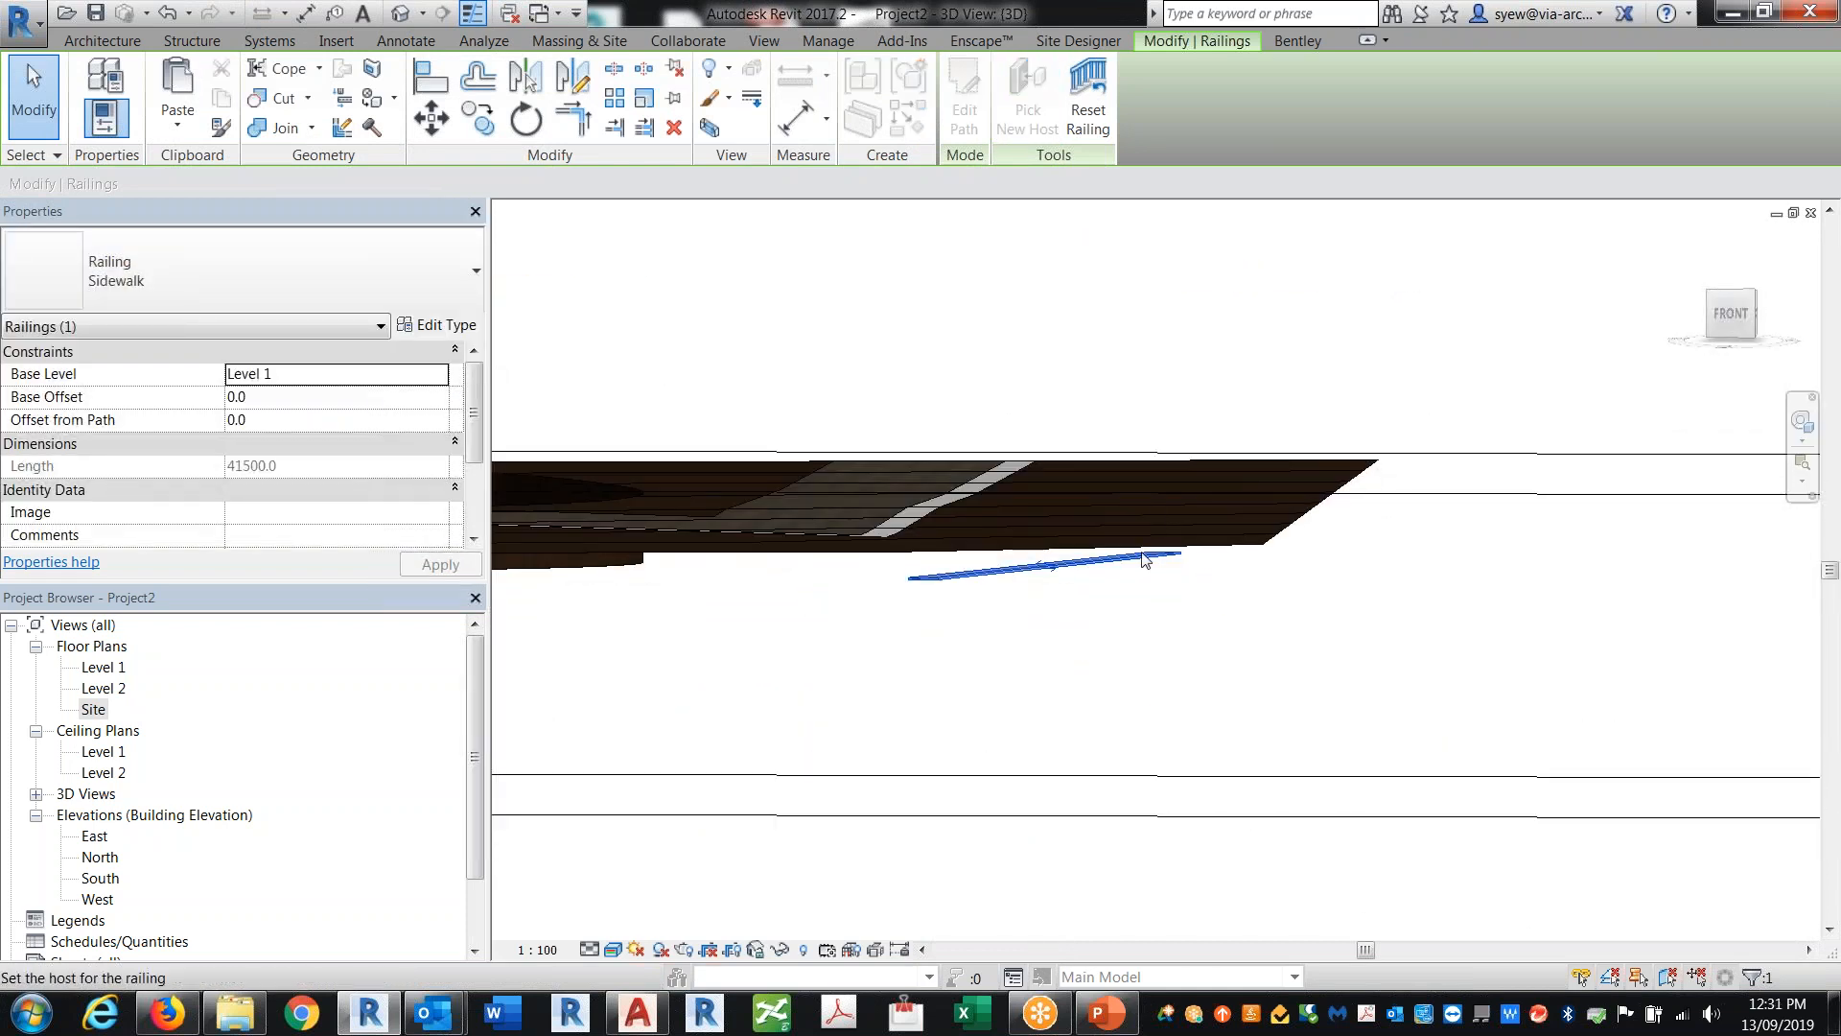
shift+middle_drag(1348, 570, 1498, 453)
key(Escape)
key(Escape)
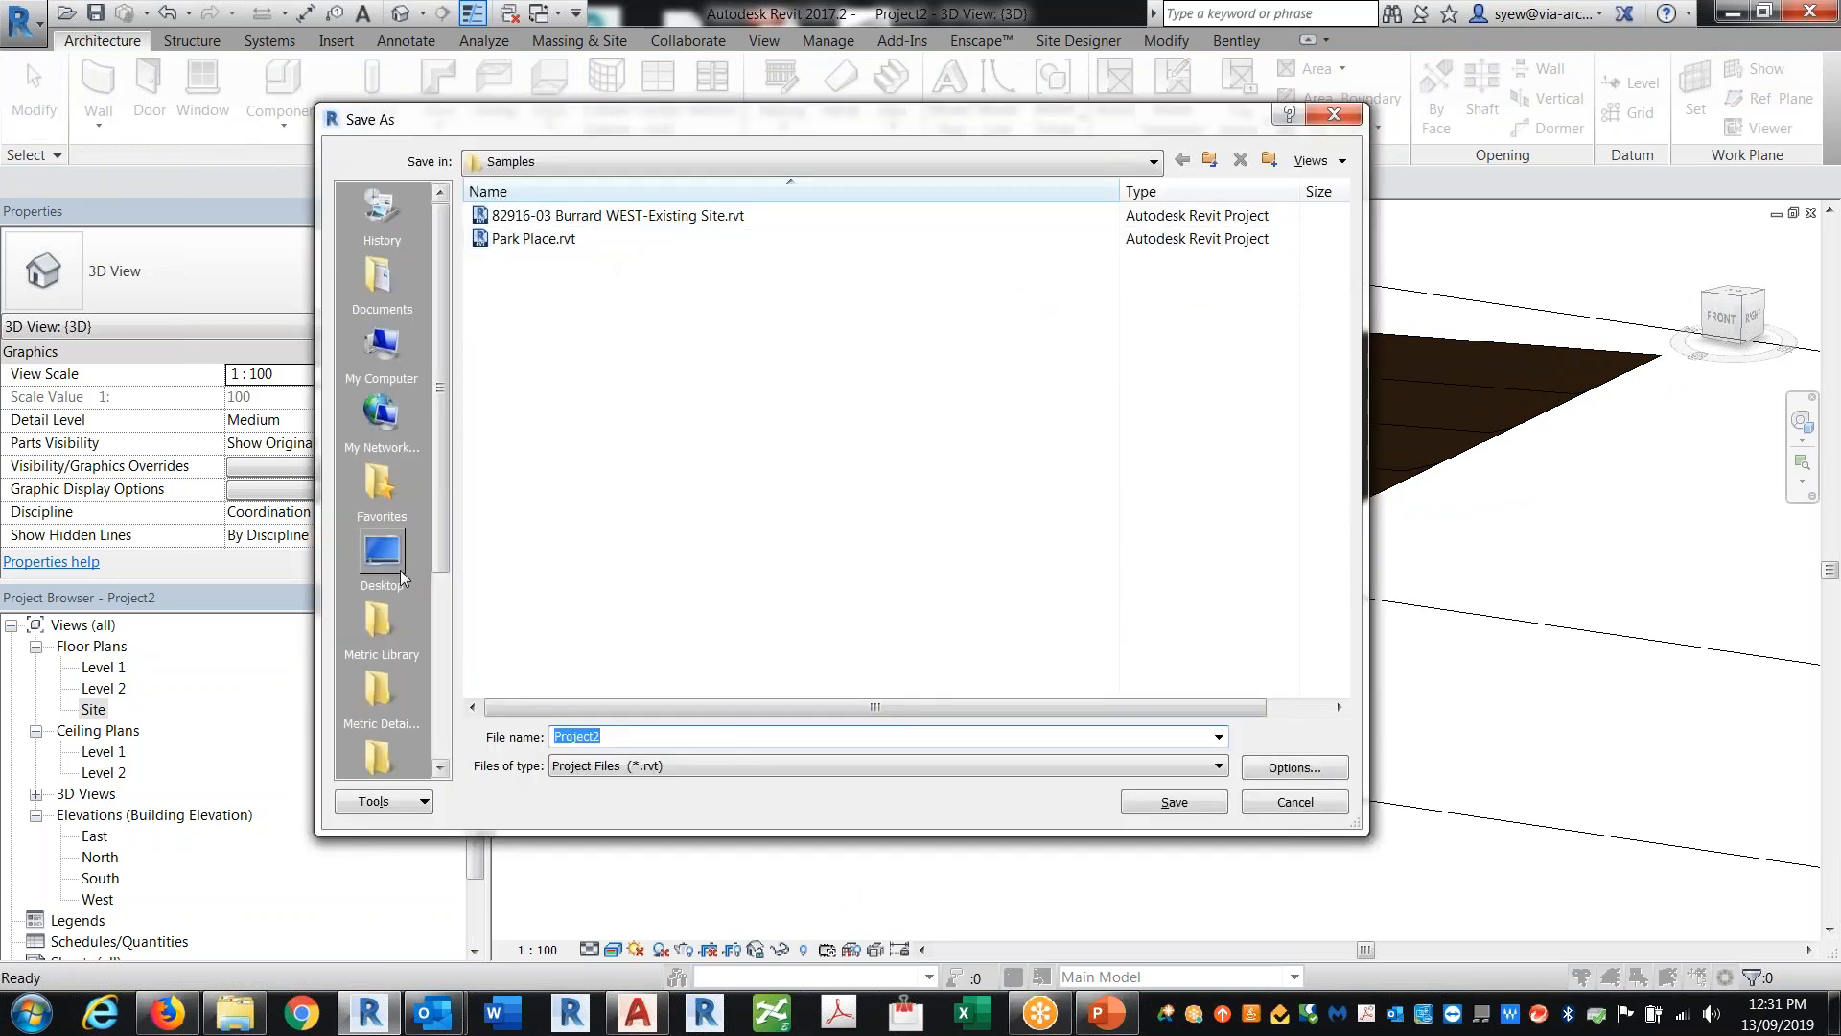
Step: Save the project under the file name site
click(399, 573)
text(site)
key(Return)
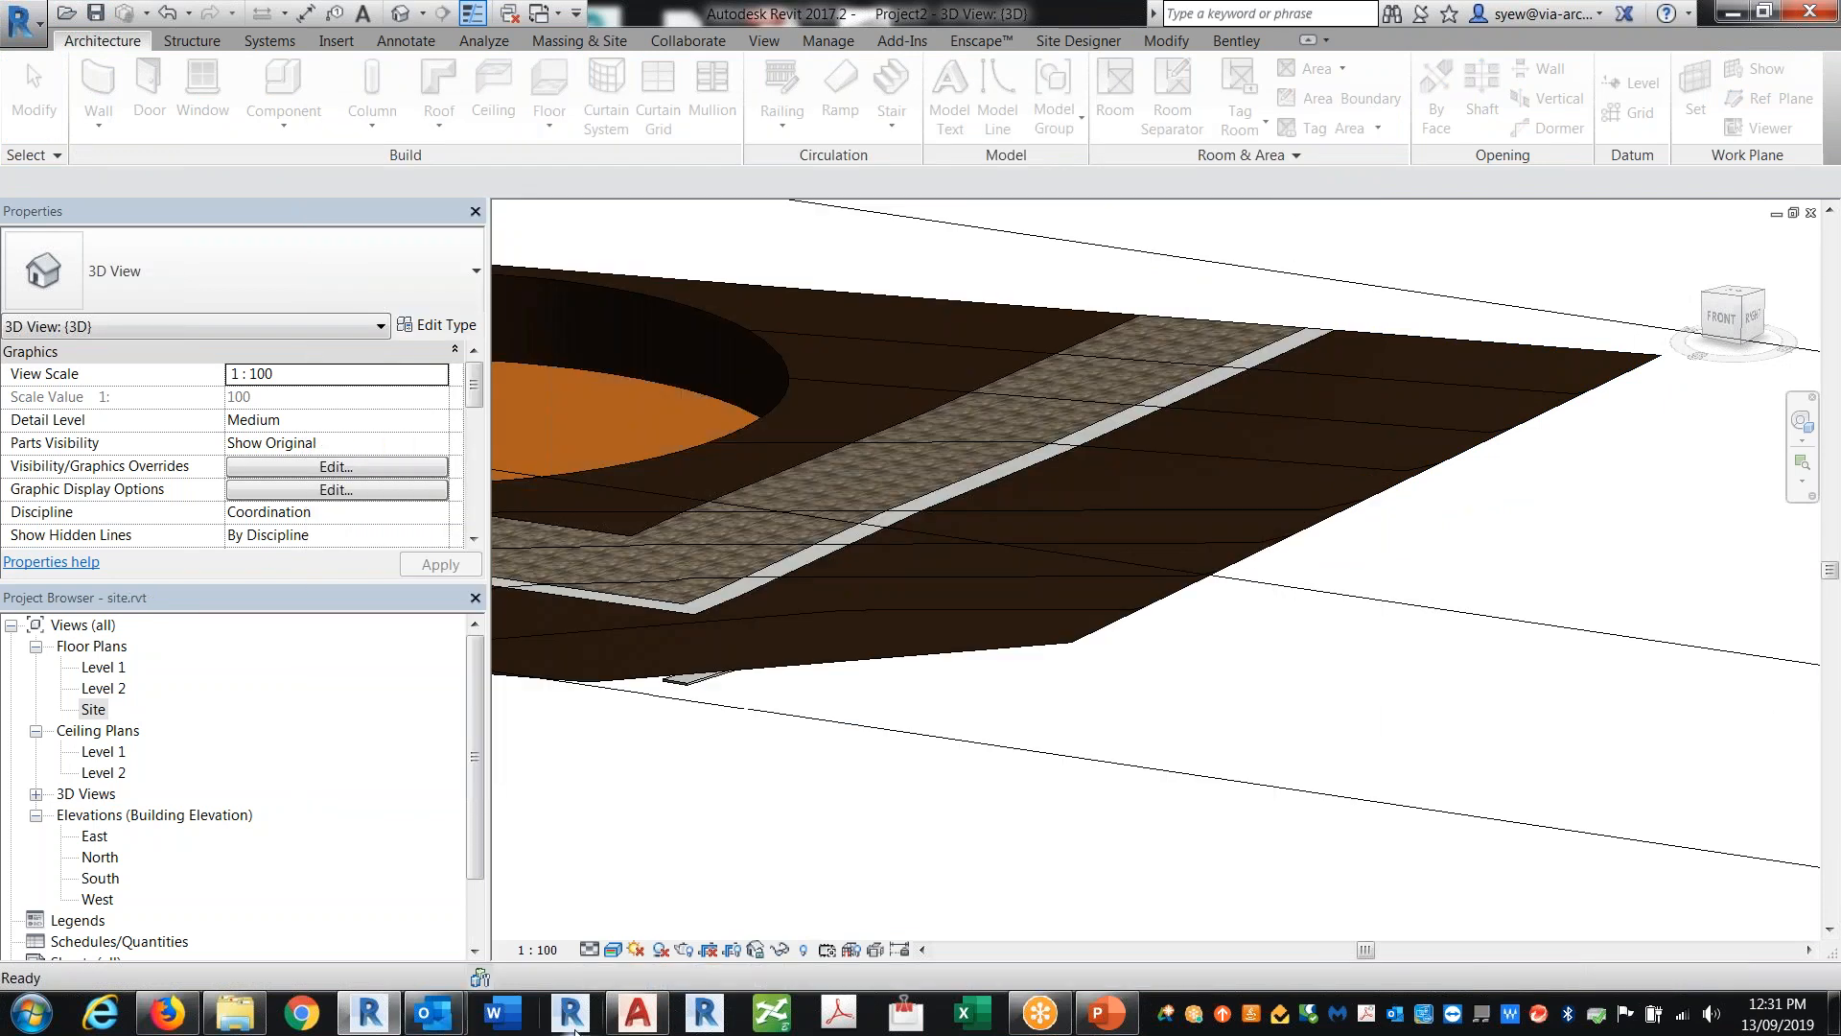
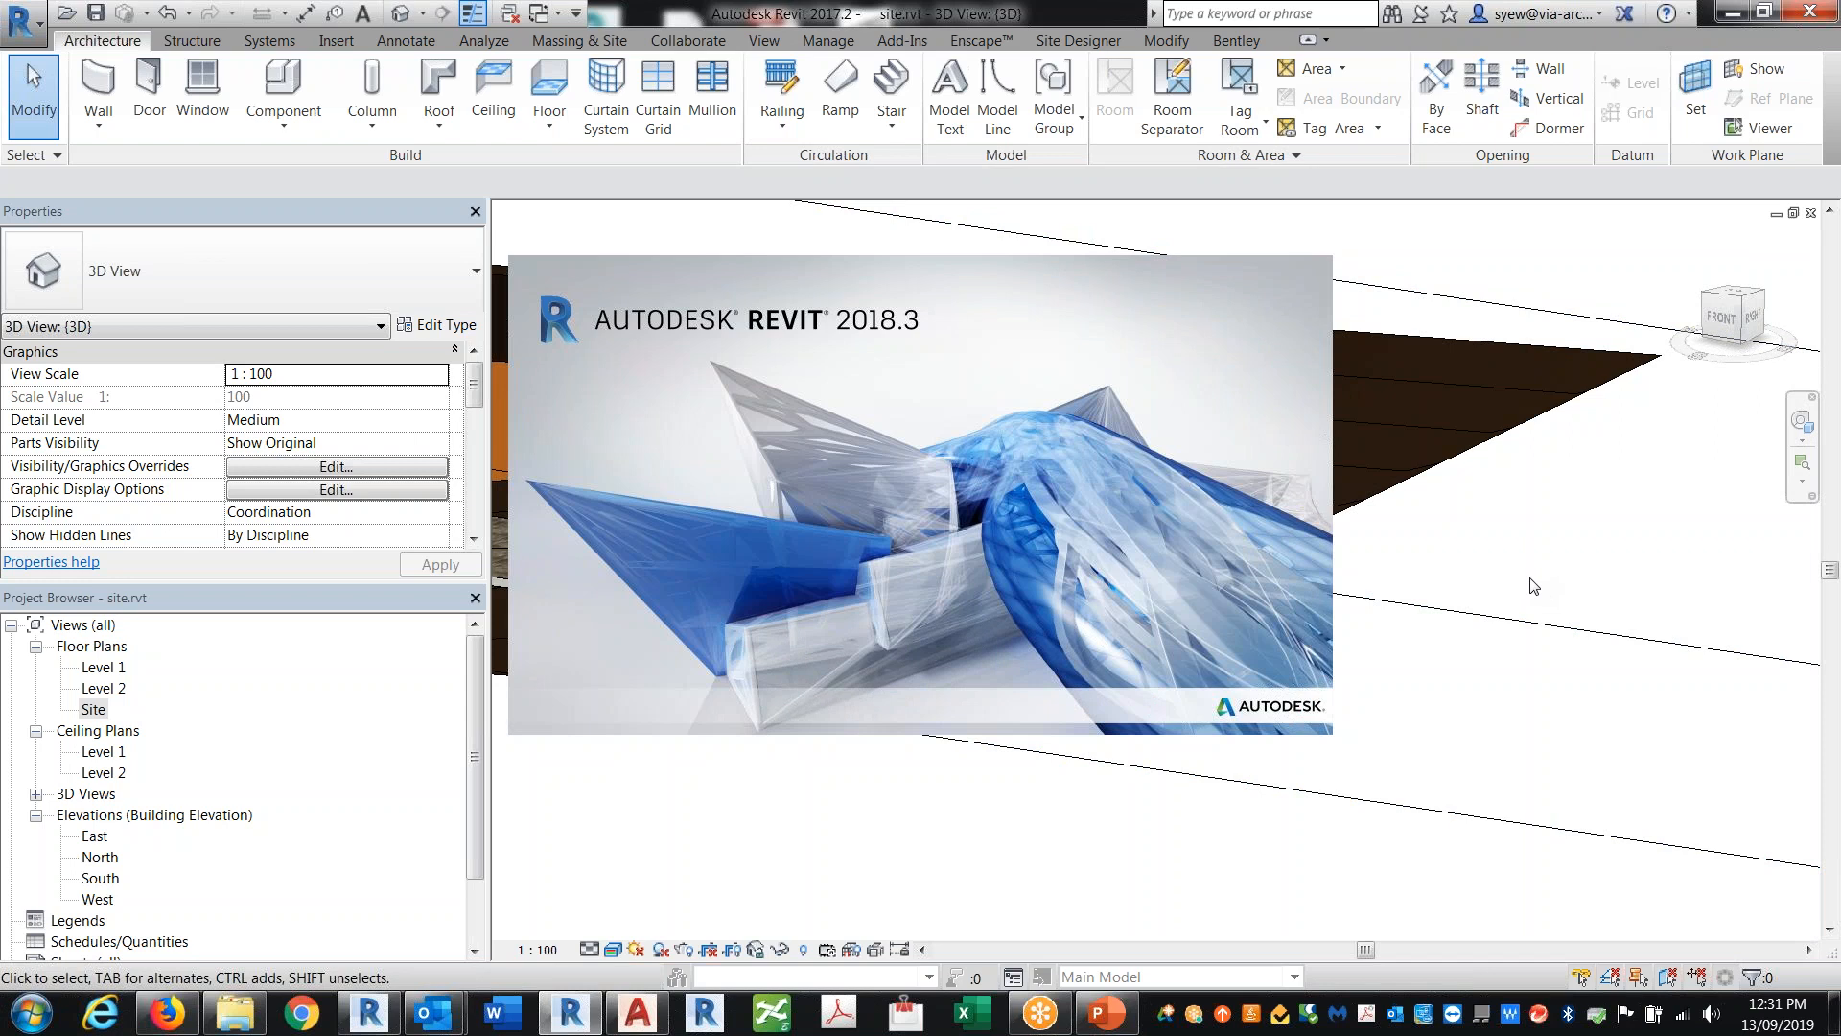
Step: Edit the Sidewalk railing's path, setting slope to Sloped and height correction to Custom 2m, then finish the sketch
shift+middle_drag(1184, 765, 1077, 608)
click(1052, 567)
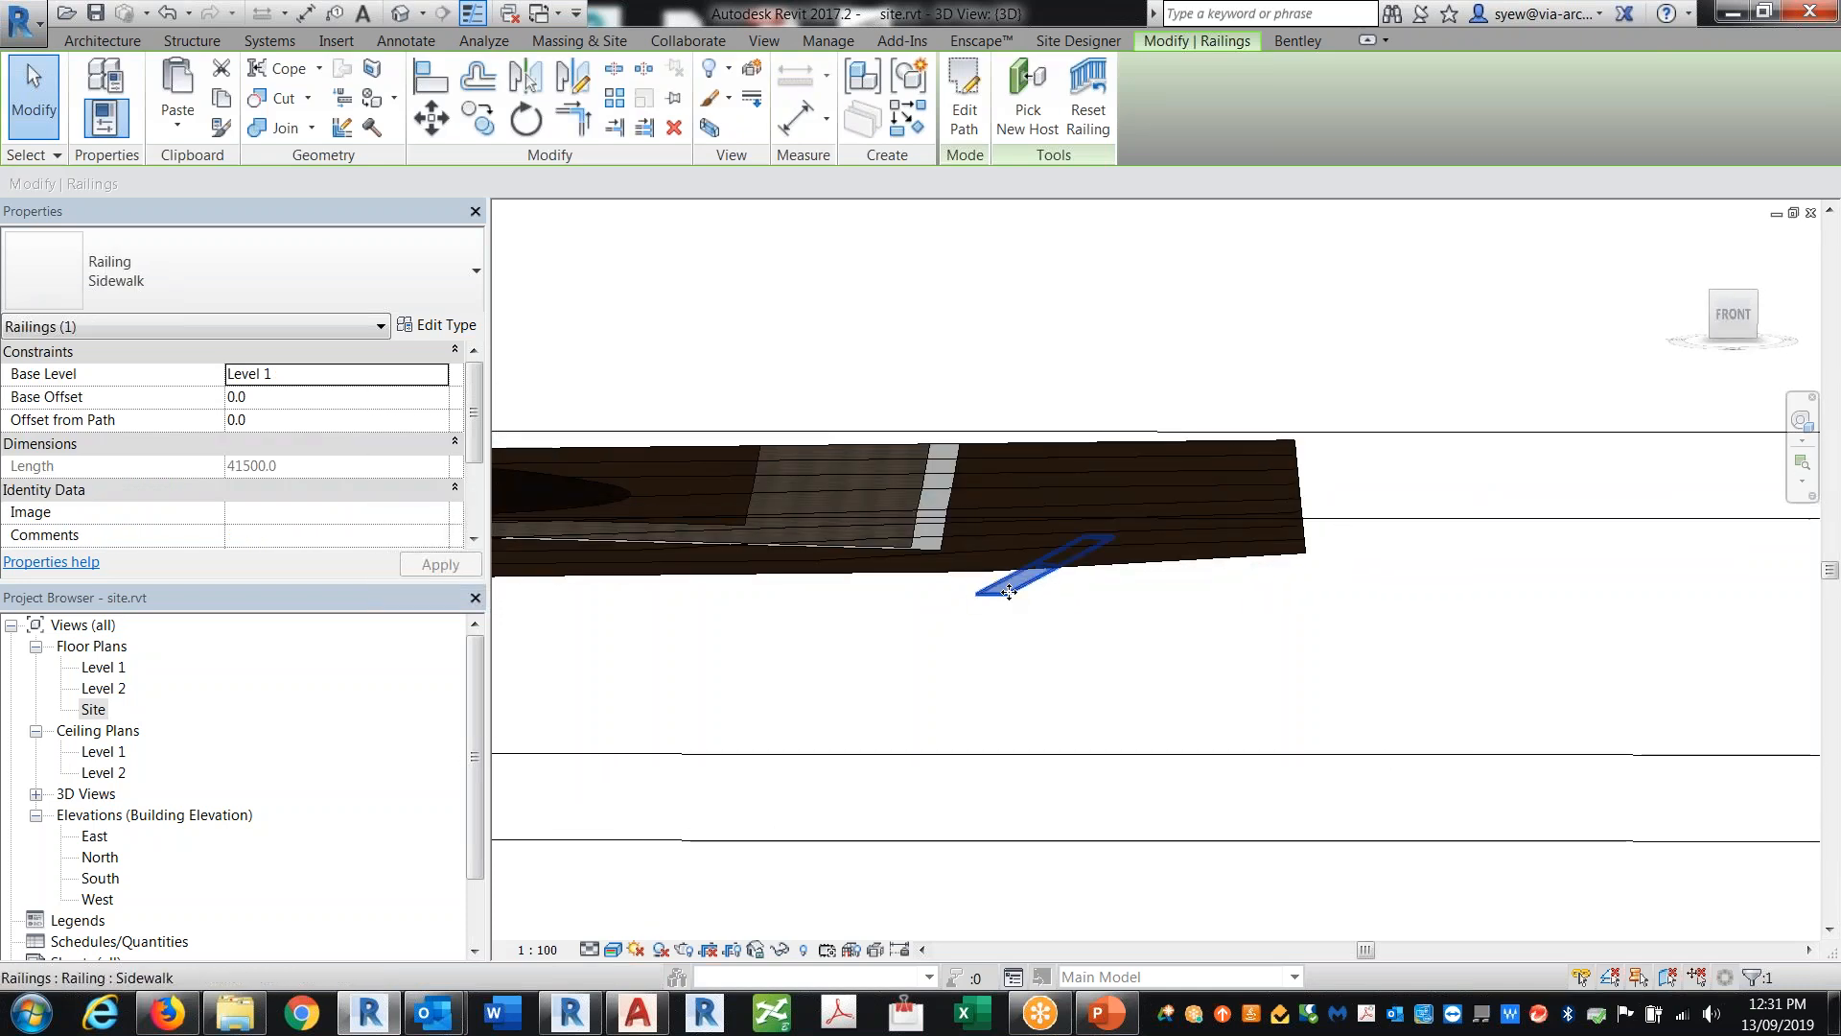
click(1072, 447)
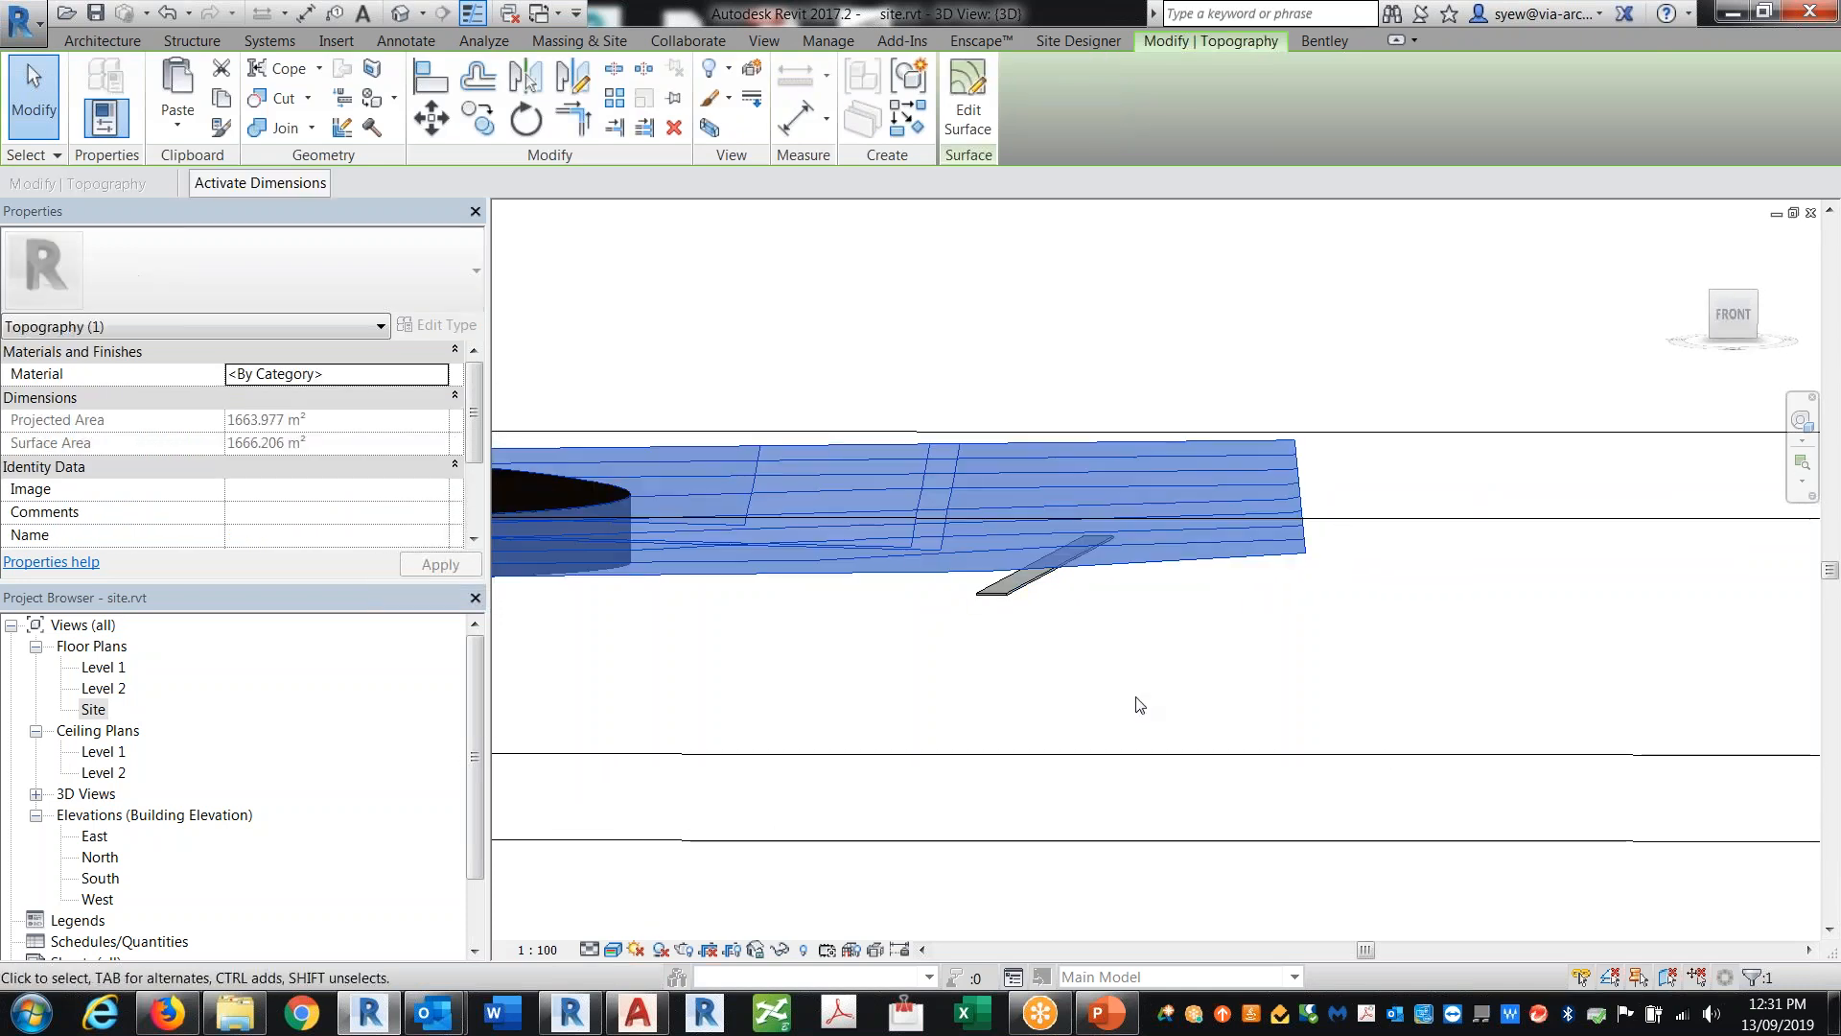
click(1019, 594)
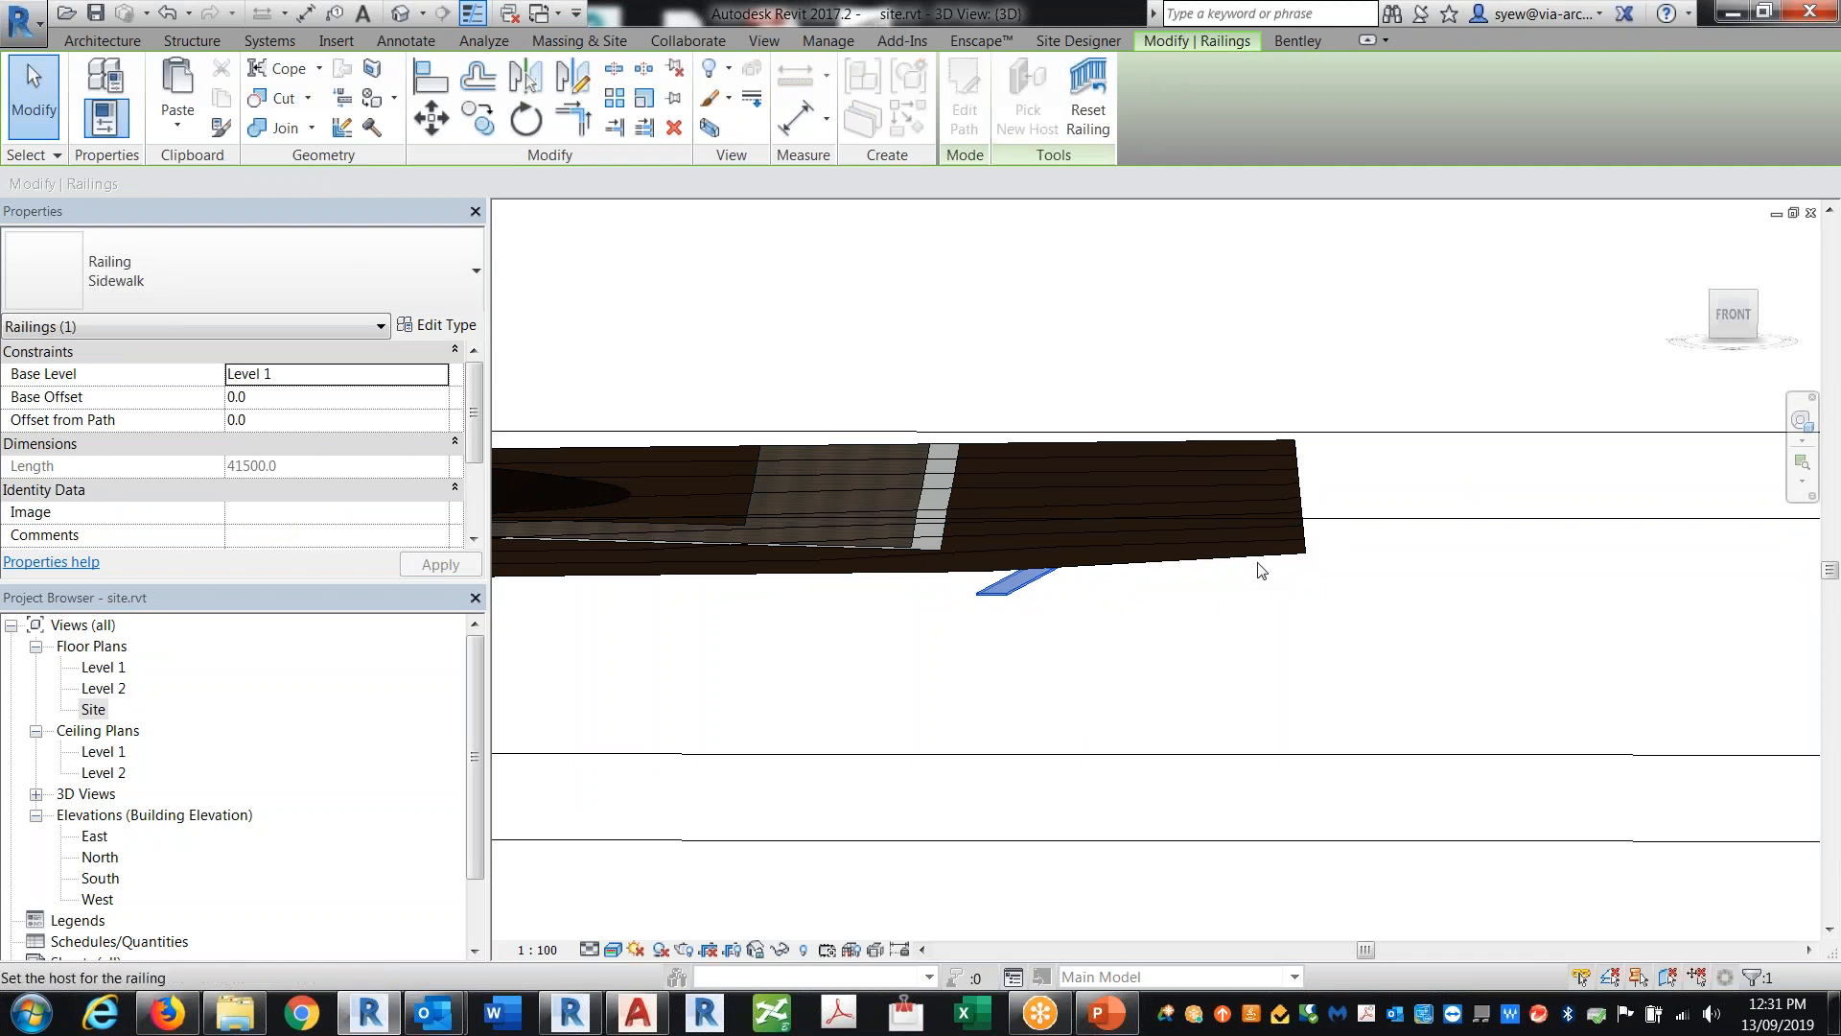
key(Escape)
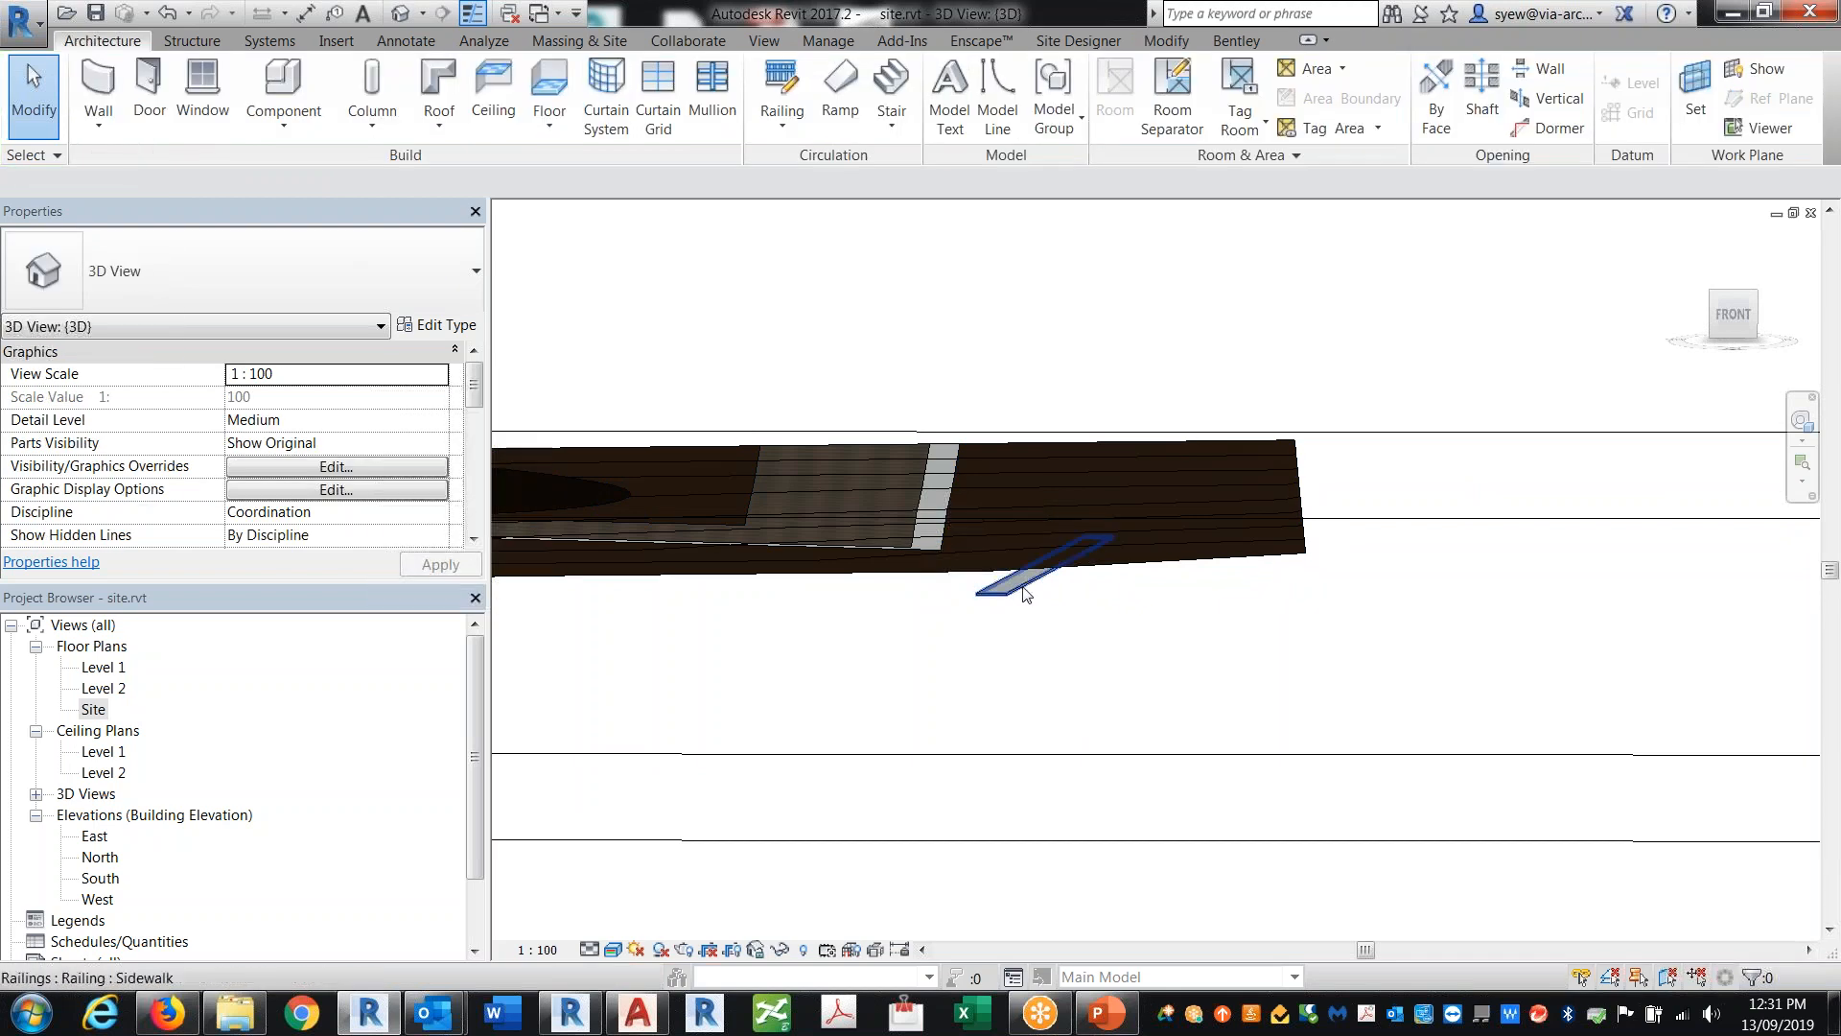
click(1025, 589)
shift+middle_drag(1280, 660, 1168, 705)
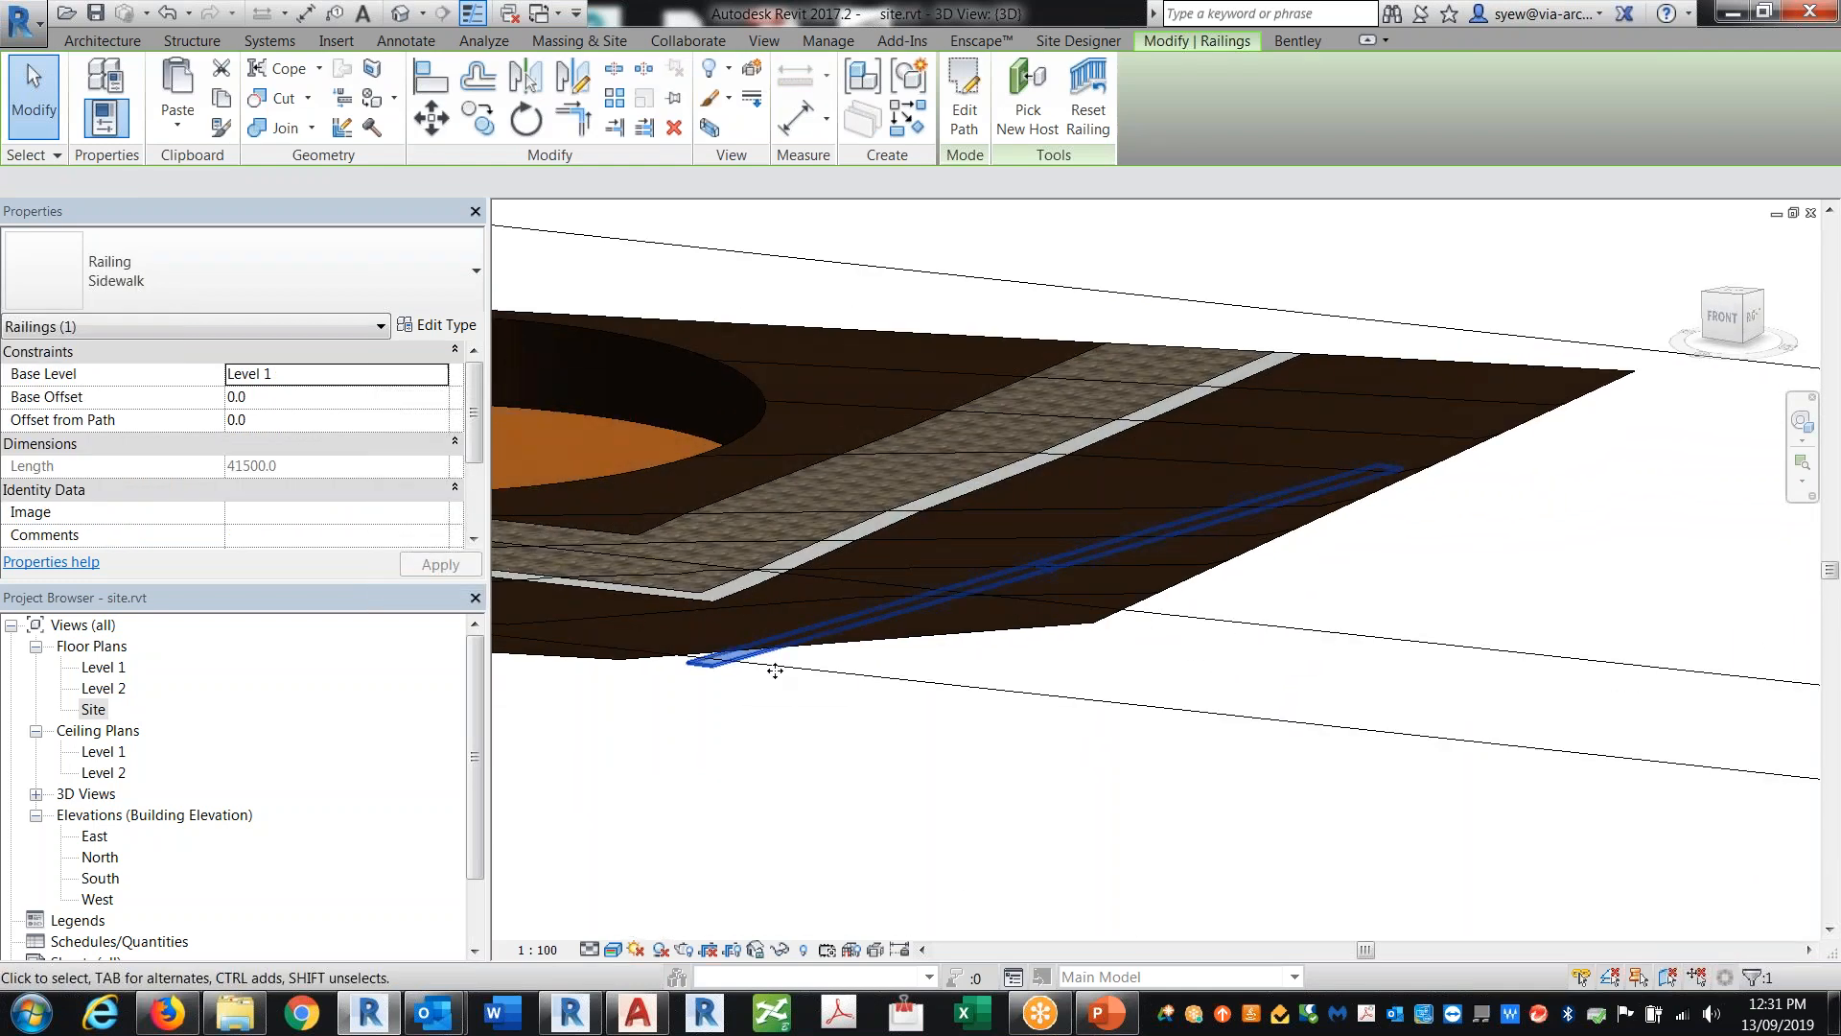
double_click(789, 636)
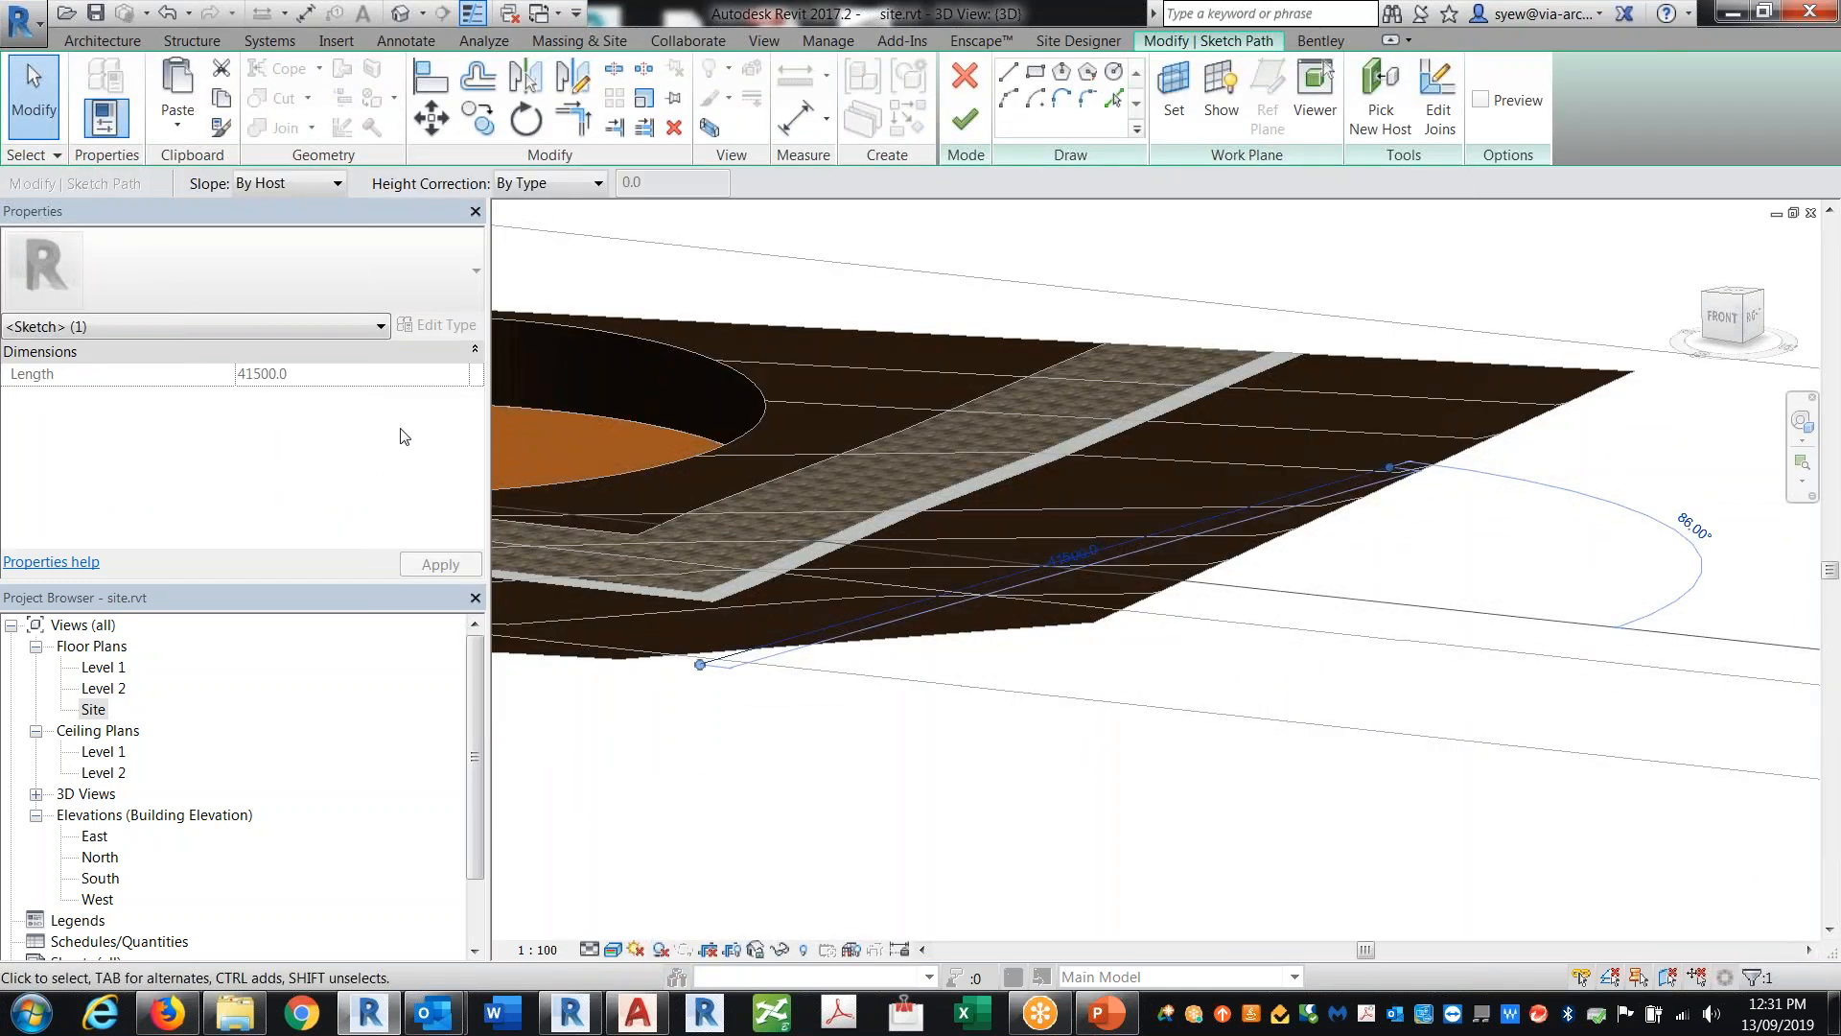
click(261, 185)
click(261, 242)
click(520, 223)
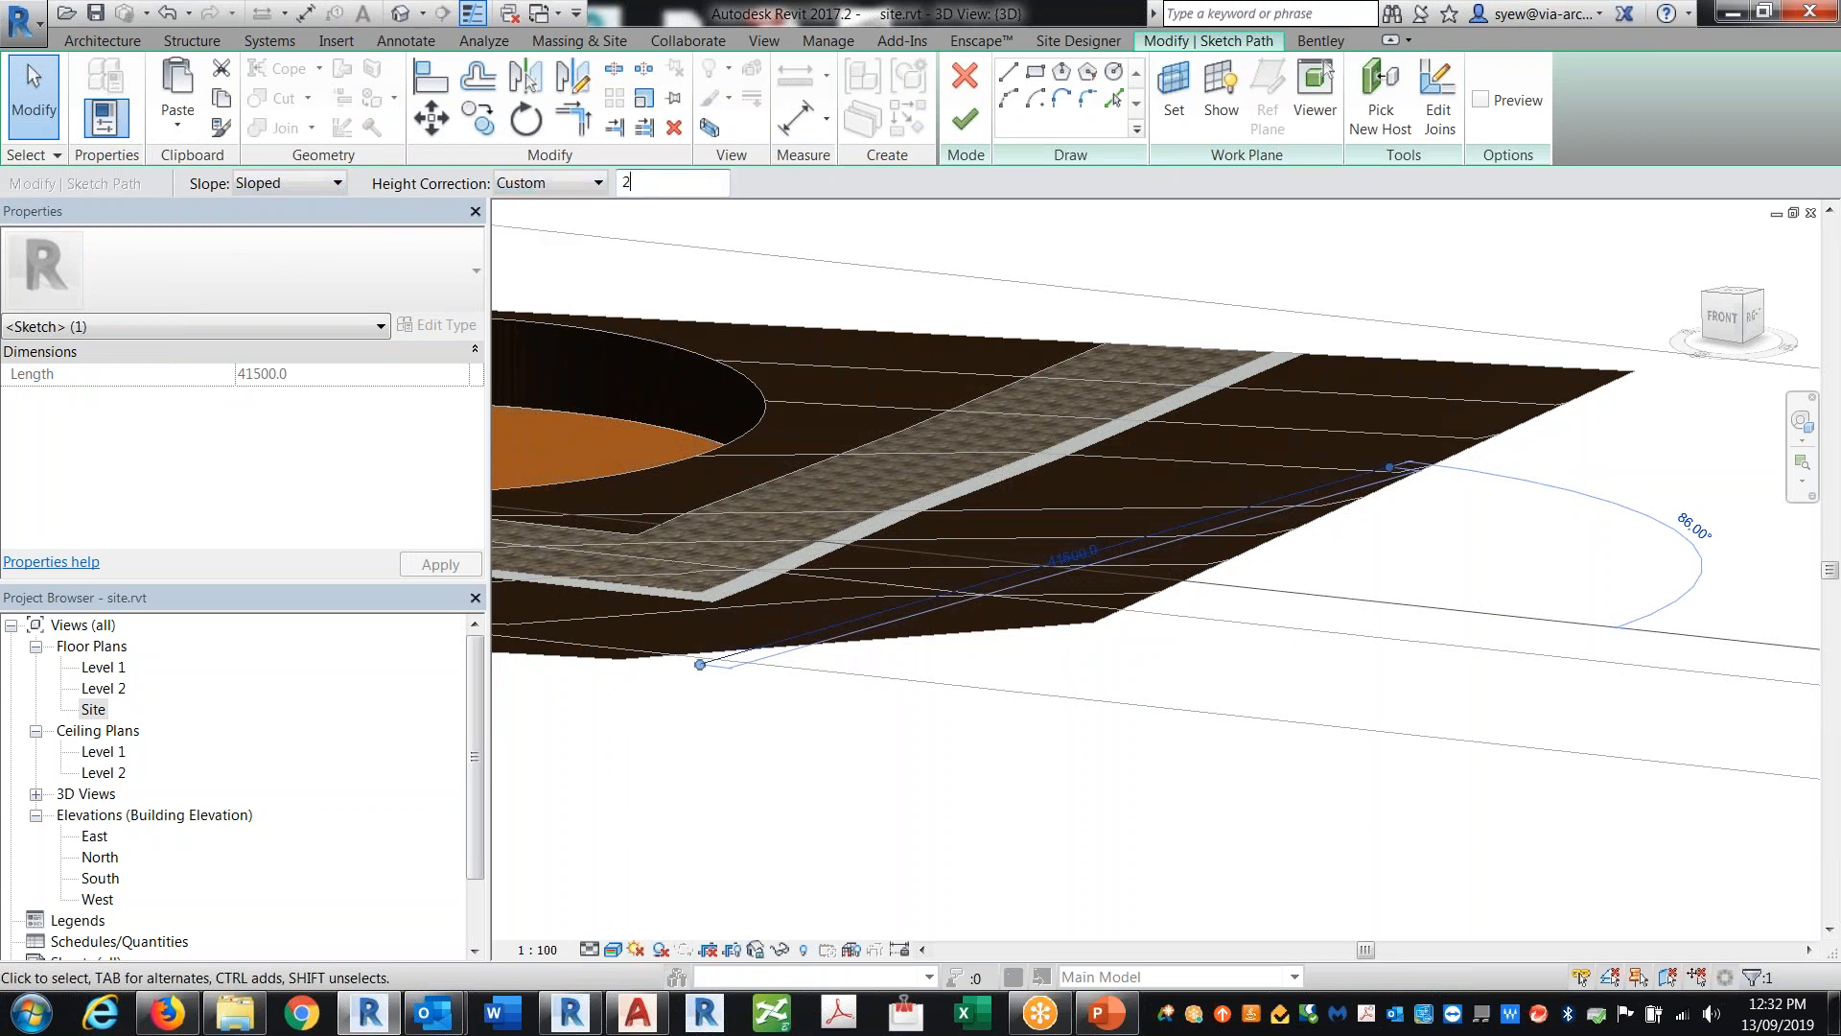
click(965, 119)
Step: Reopen the railing path and set the custom height correction to 3 m before finishing
shift+middle_drag(1142, 762, 1265, 633)
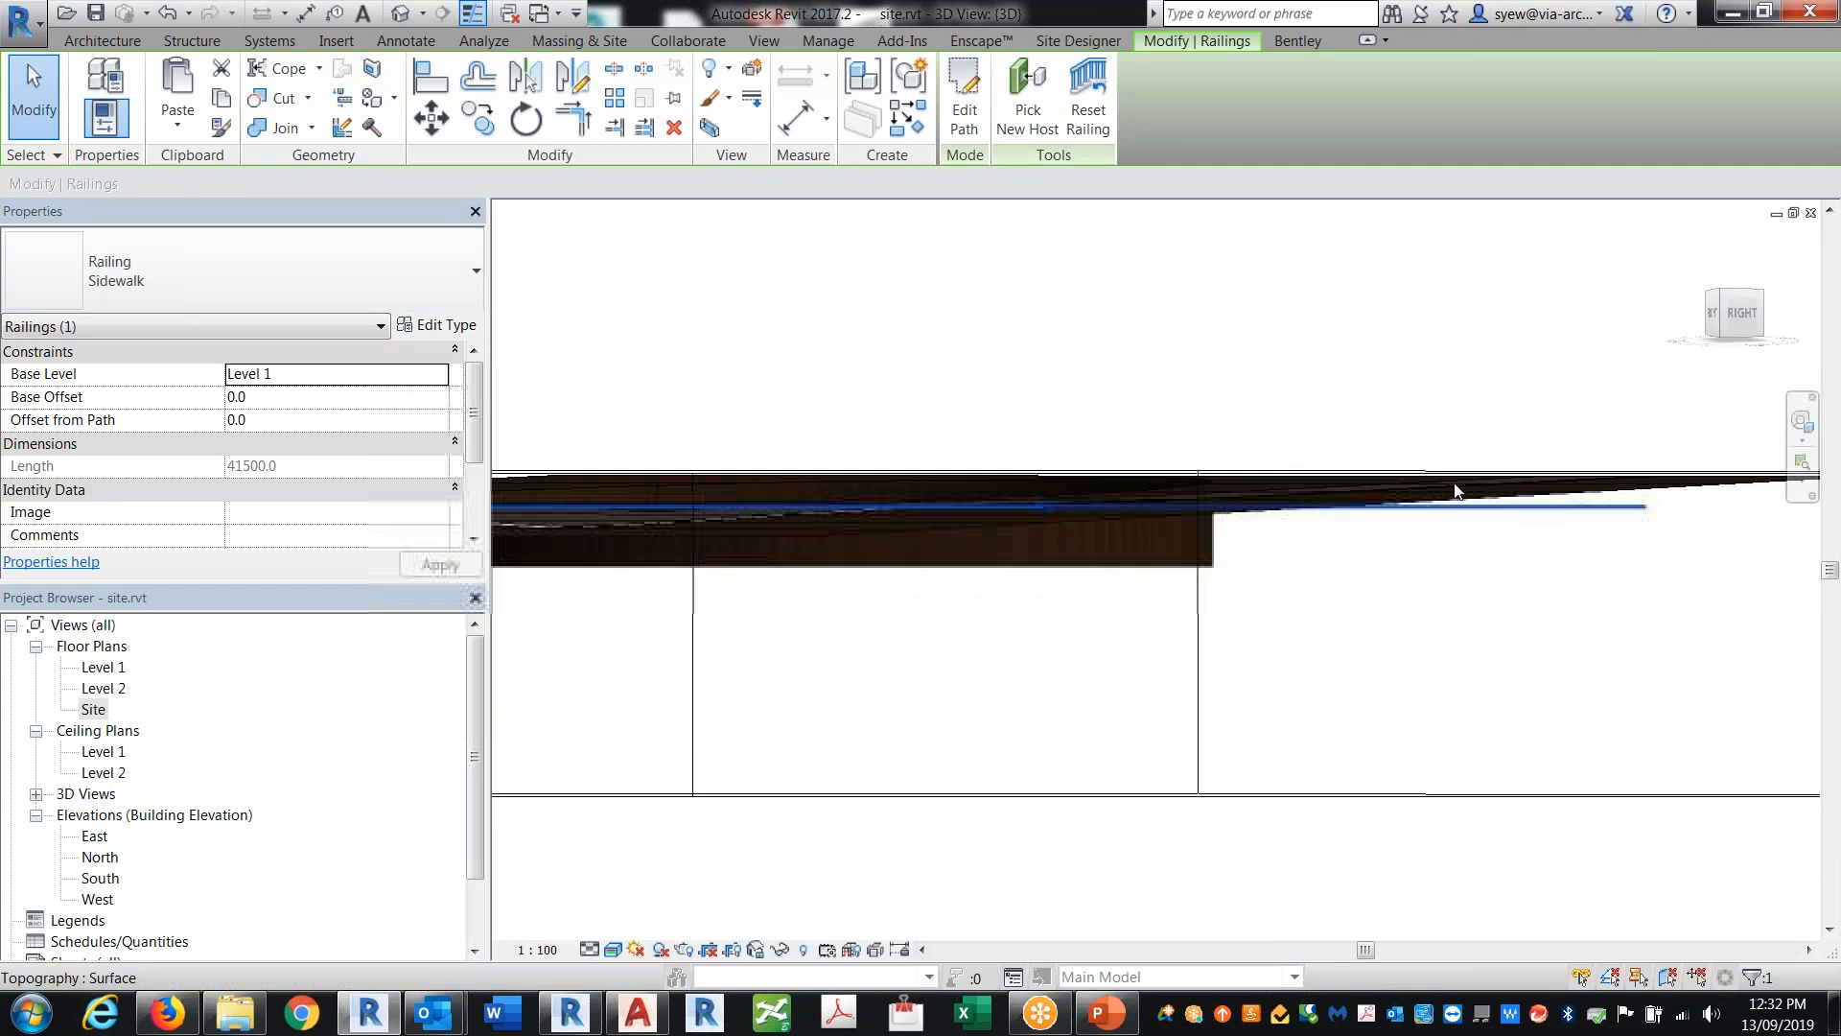
double_click(1184, 537)
click(1303, 578)
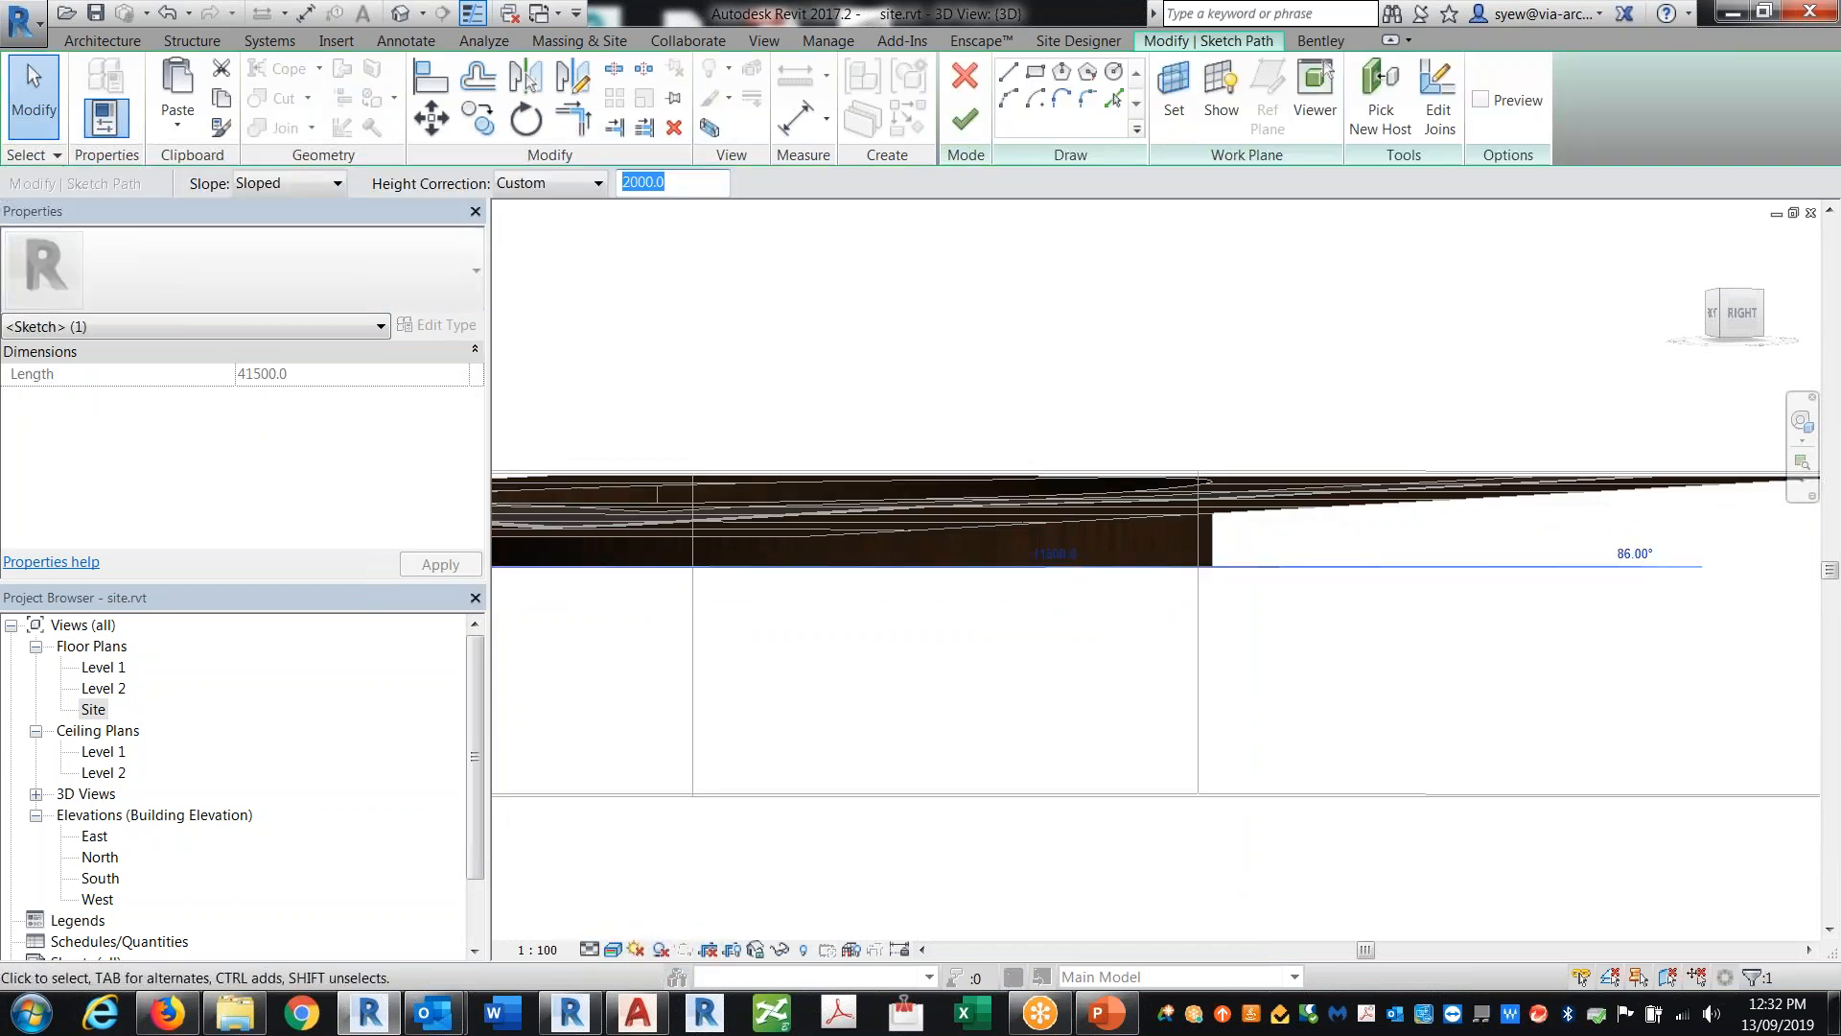
click(968, 120)
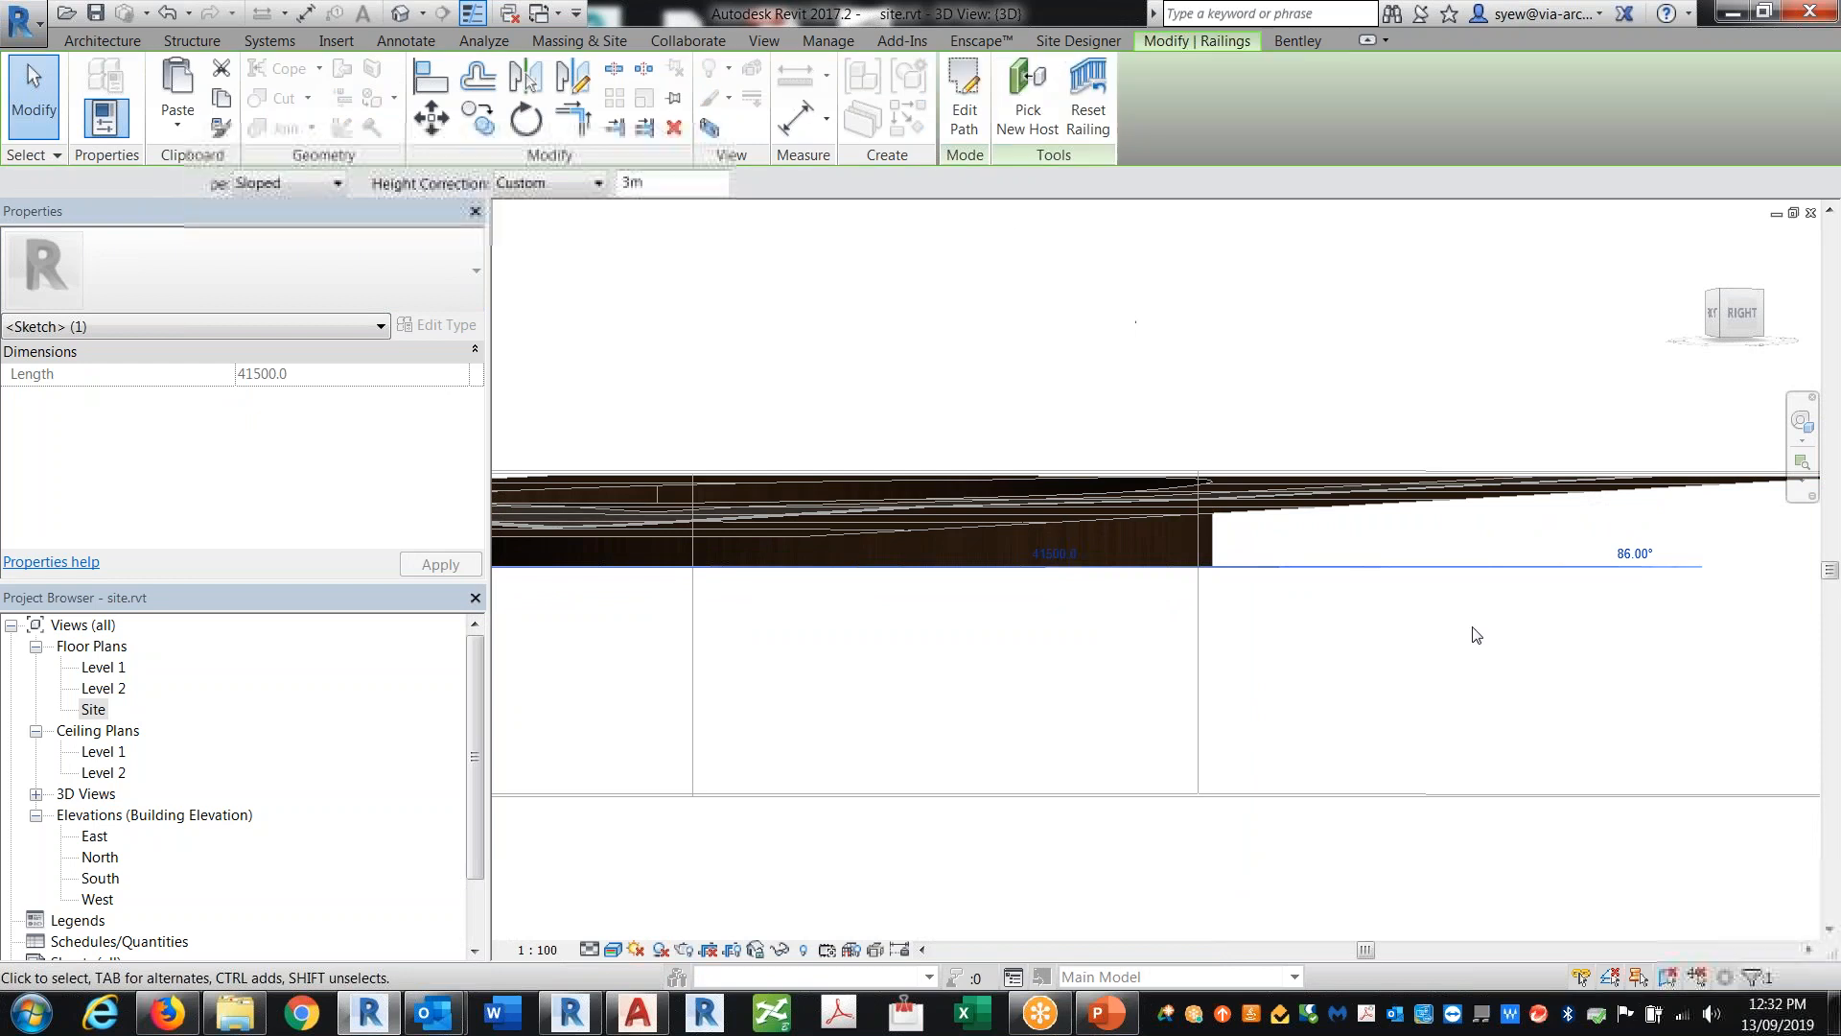
Step: Reopen the railing path sketch and review the height correction options
shift+middle_drag(1268, 587, 1061, 538)
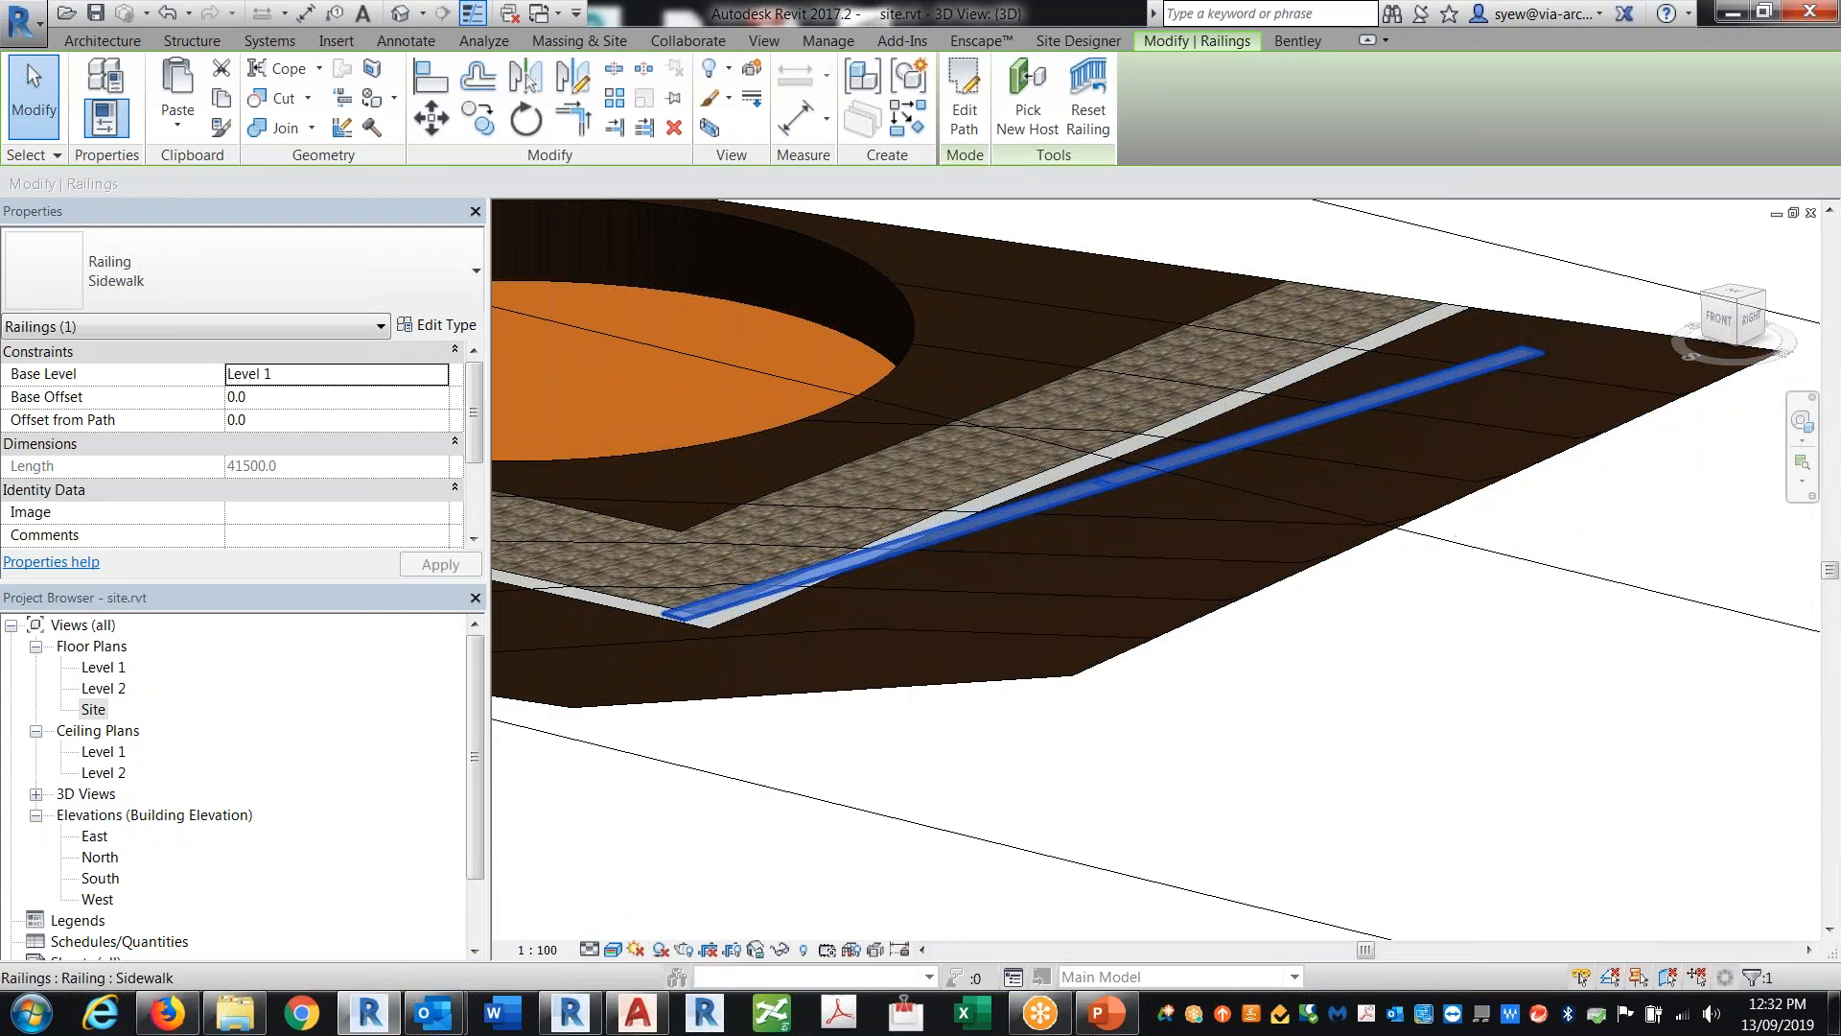
double_click(1067, 496)
click(1120, 568)
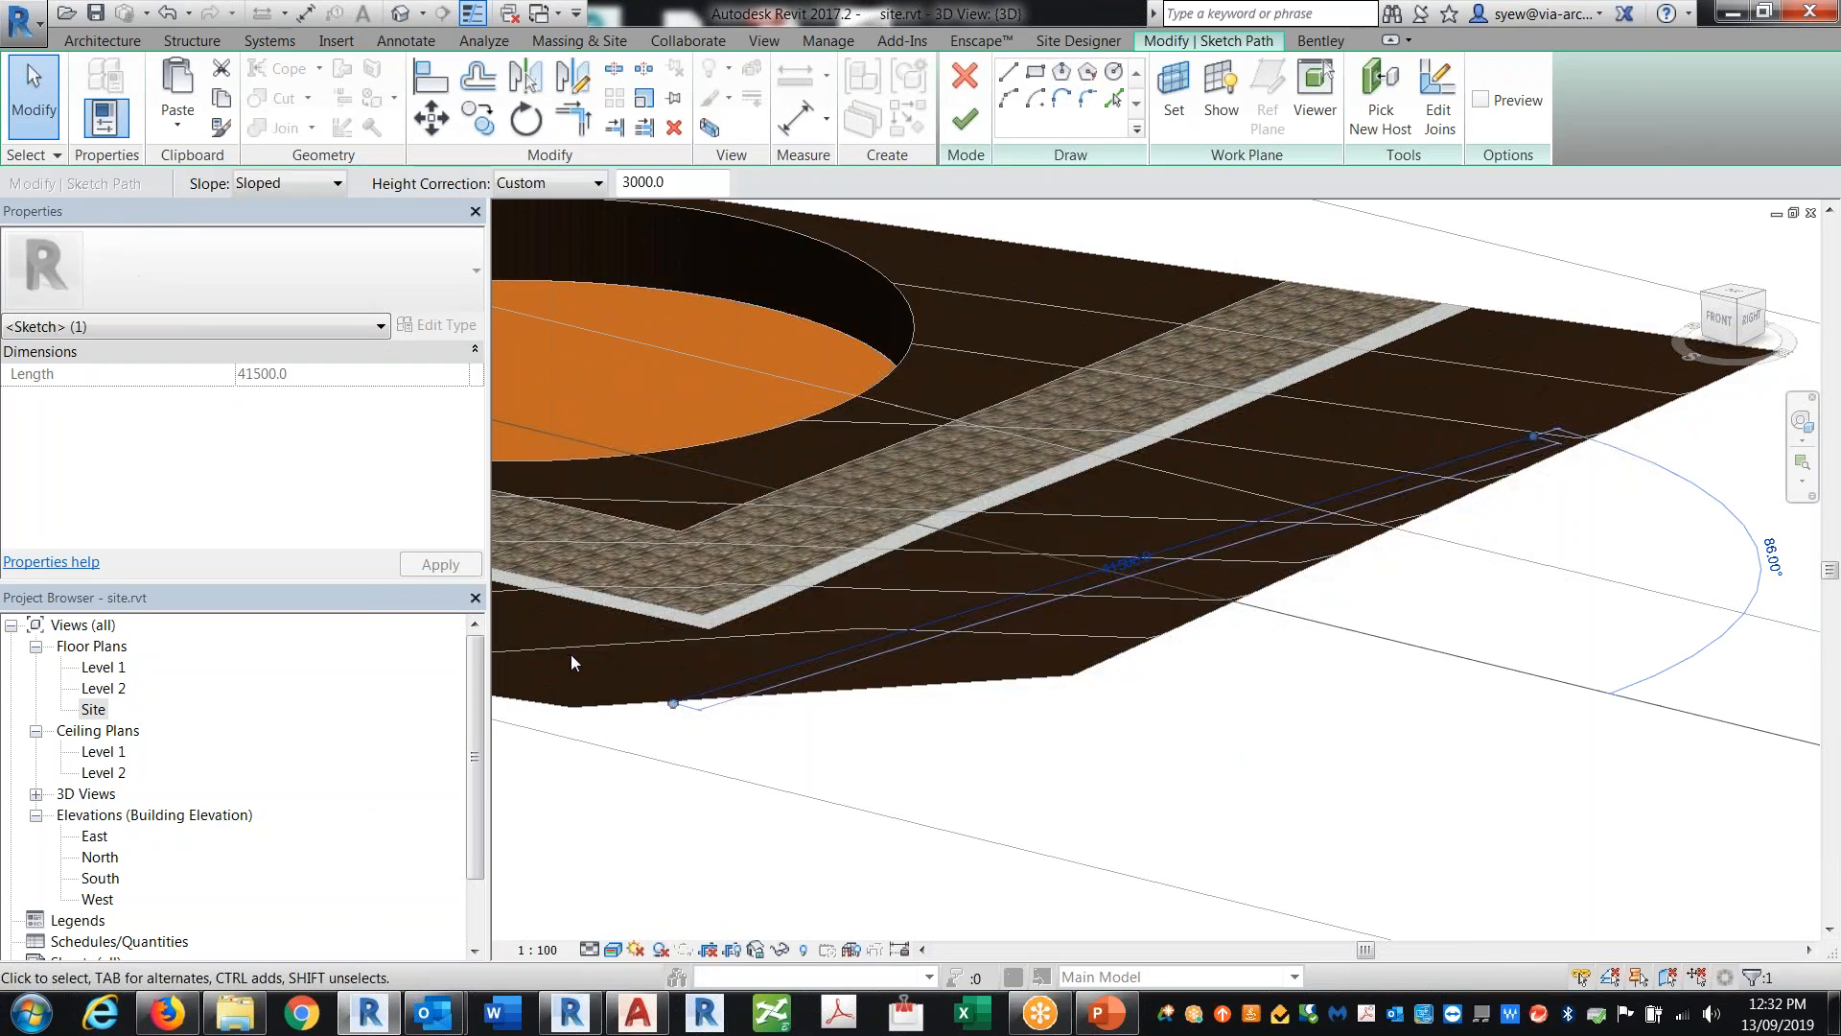
click(571, 186)
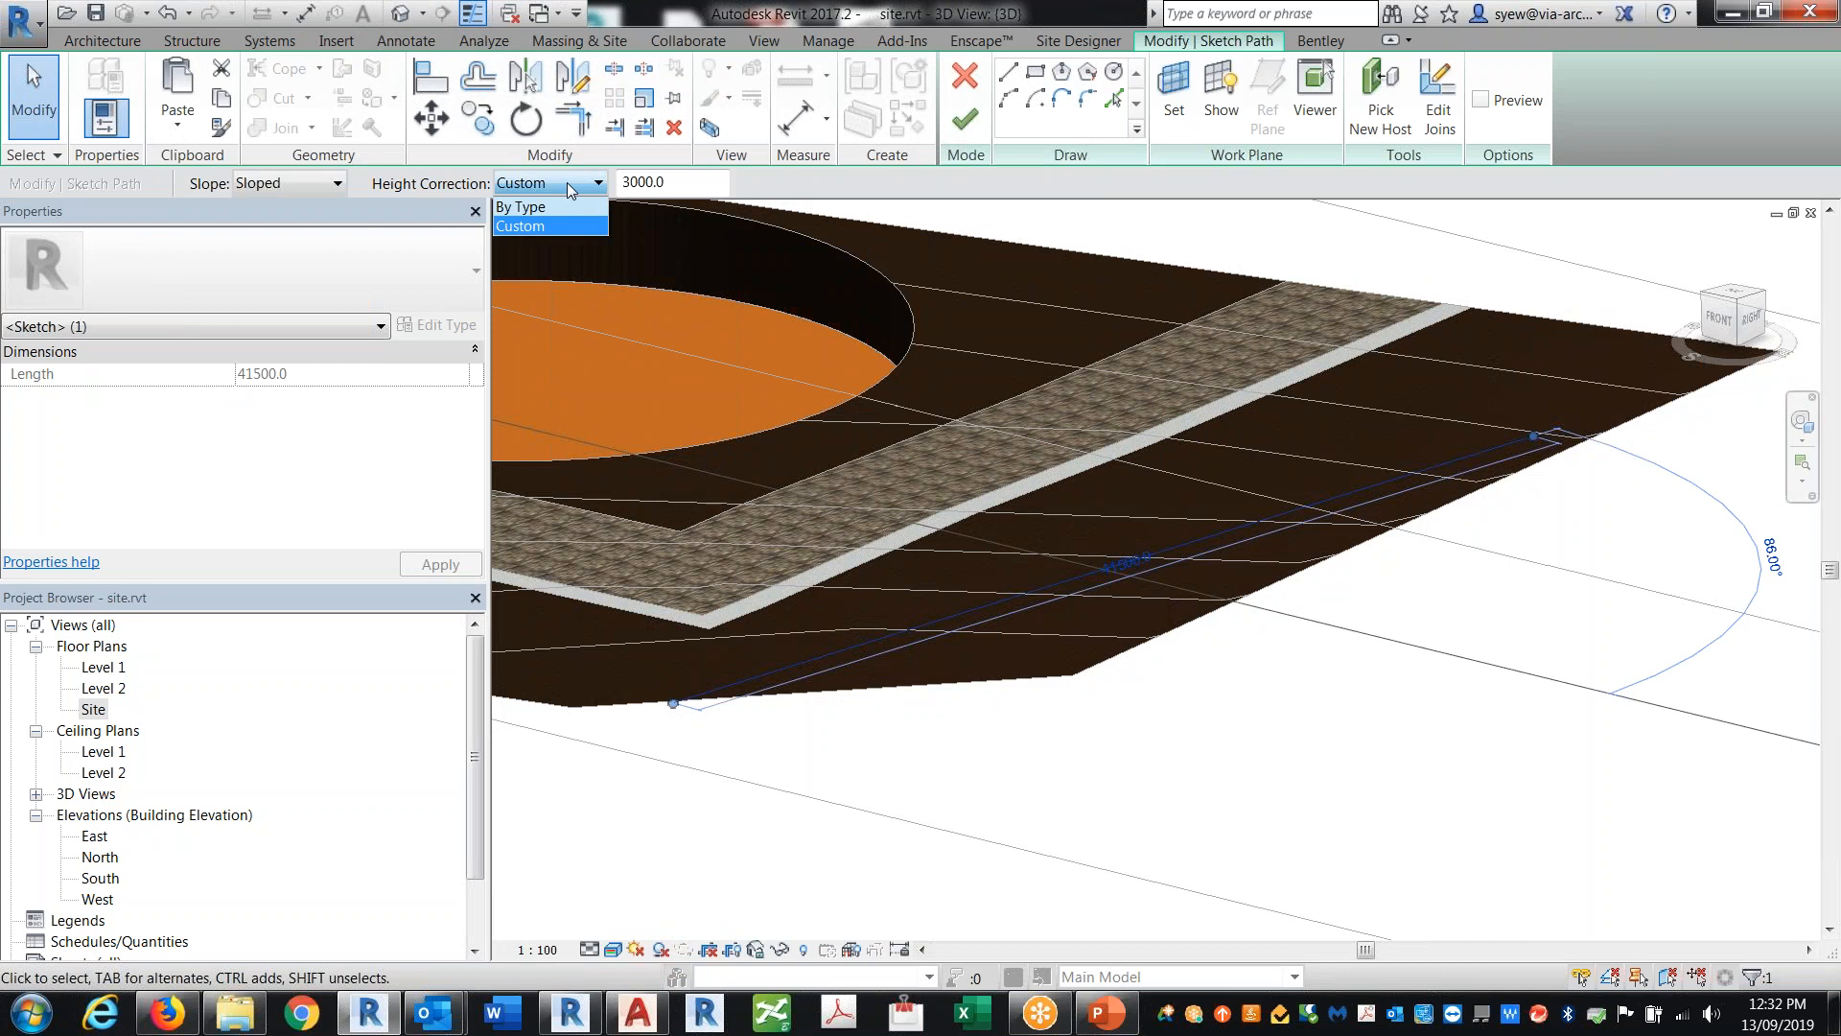
click(1288, 625)
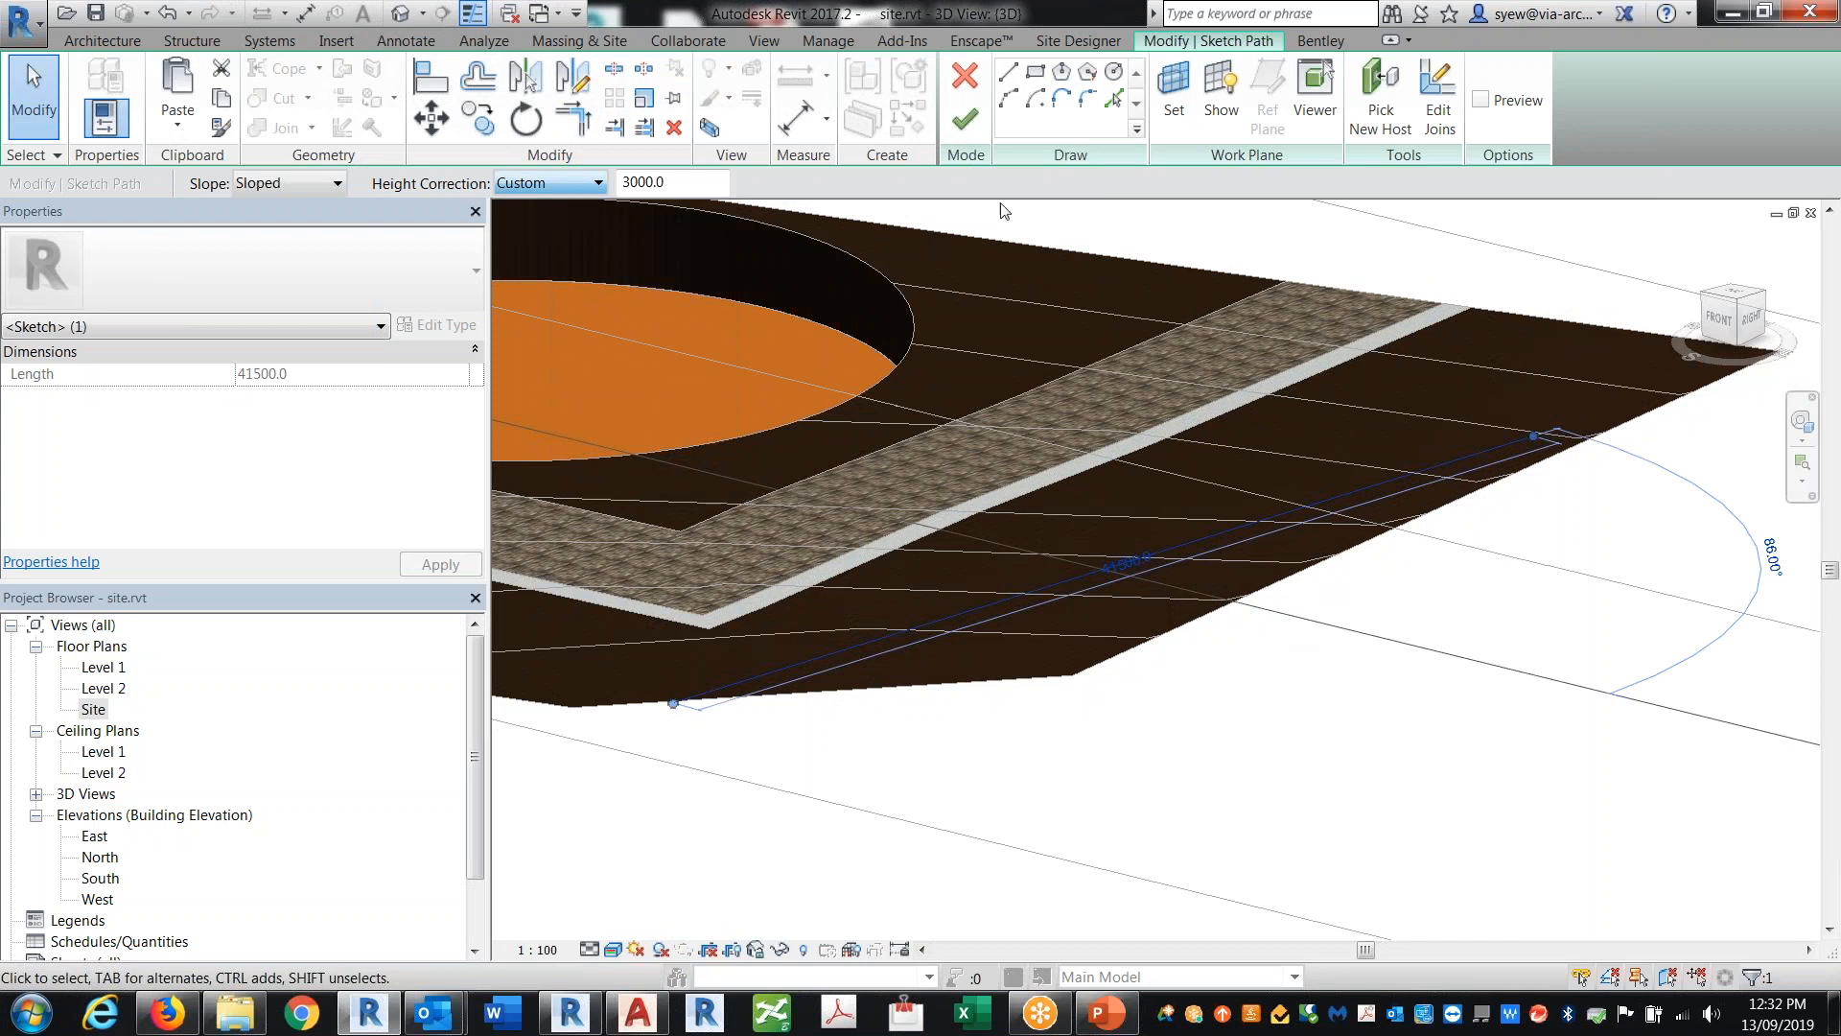
Step: Start a path line at the sketch line's endpoint and finish the railing path sketch
click(1008, 73)
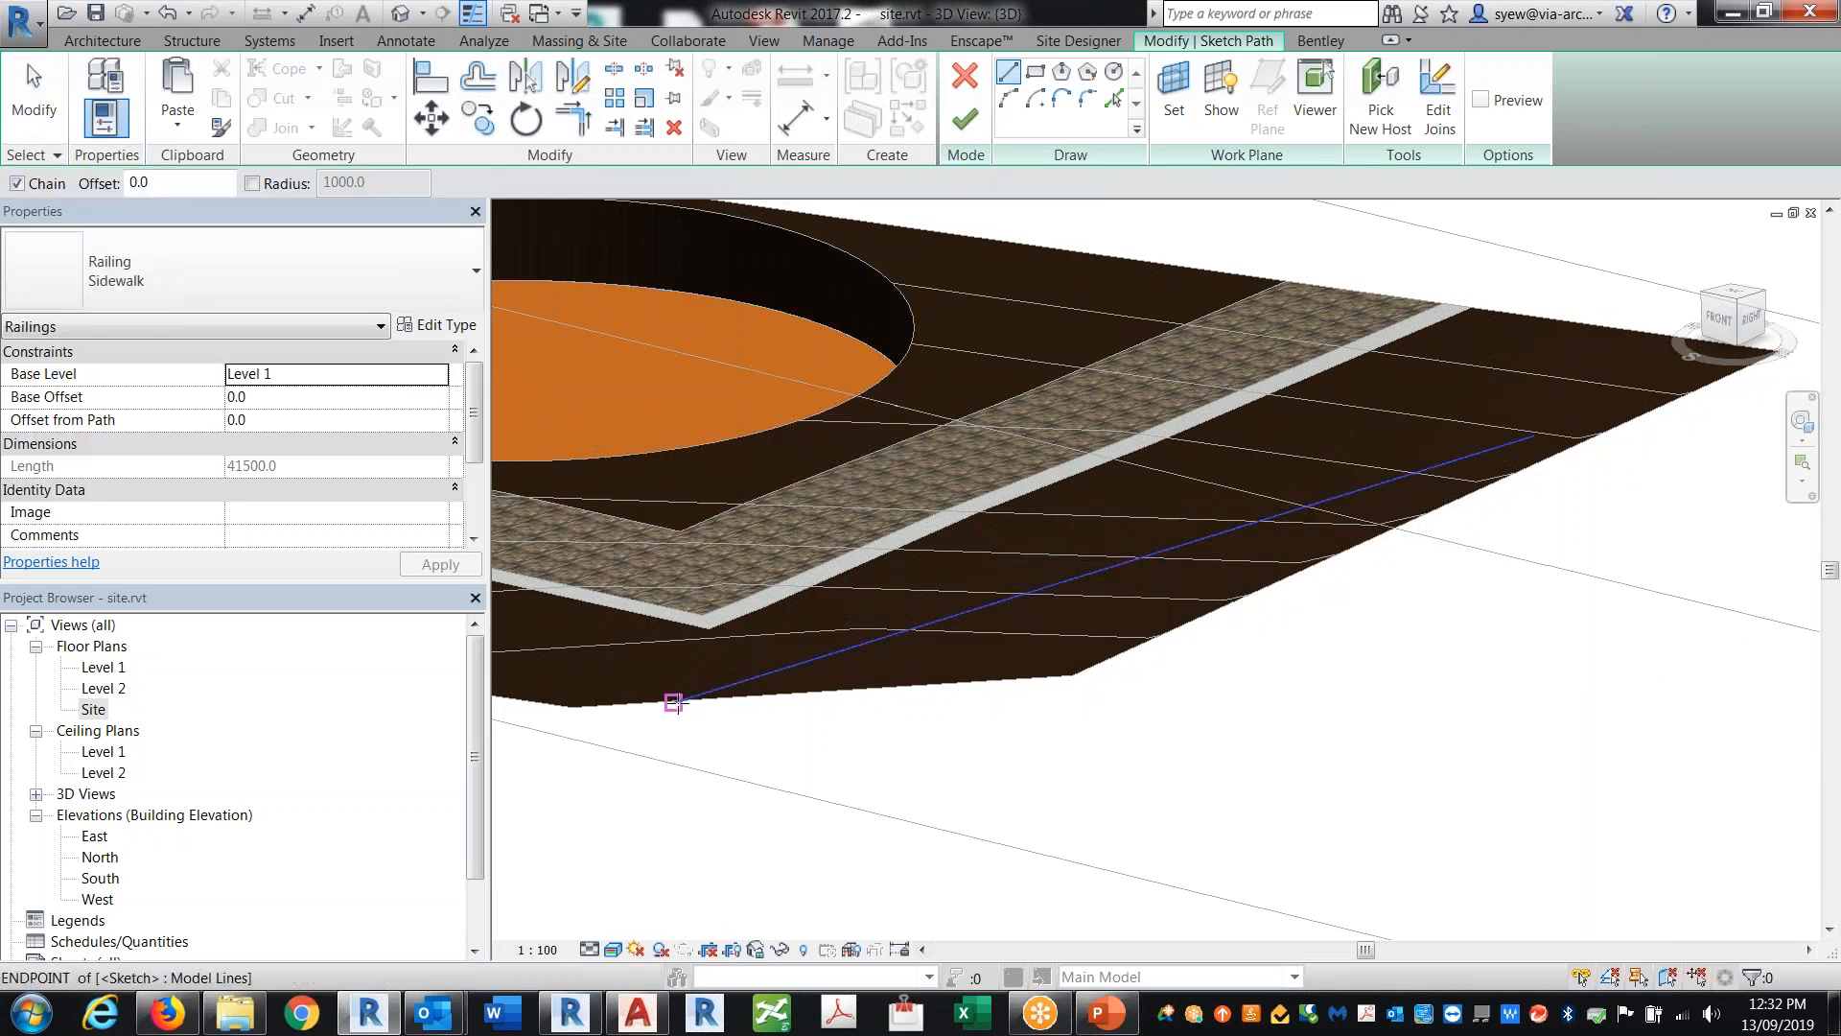
click(626, 718)
click(966, 122)
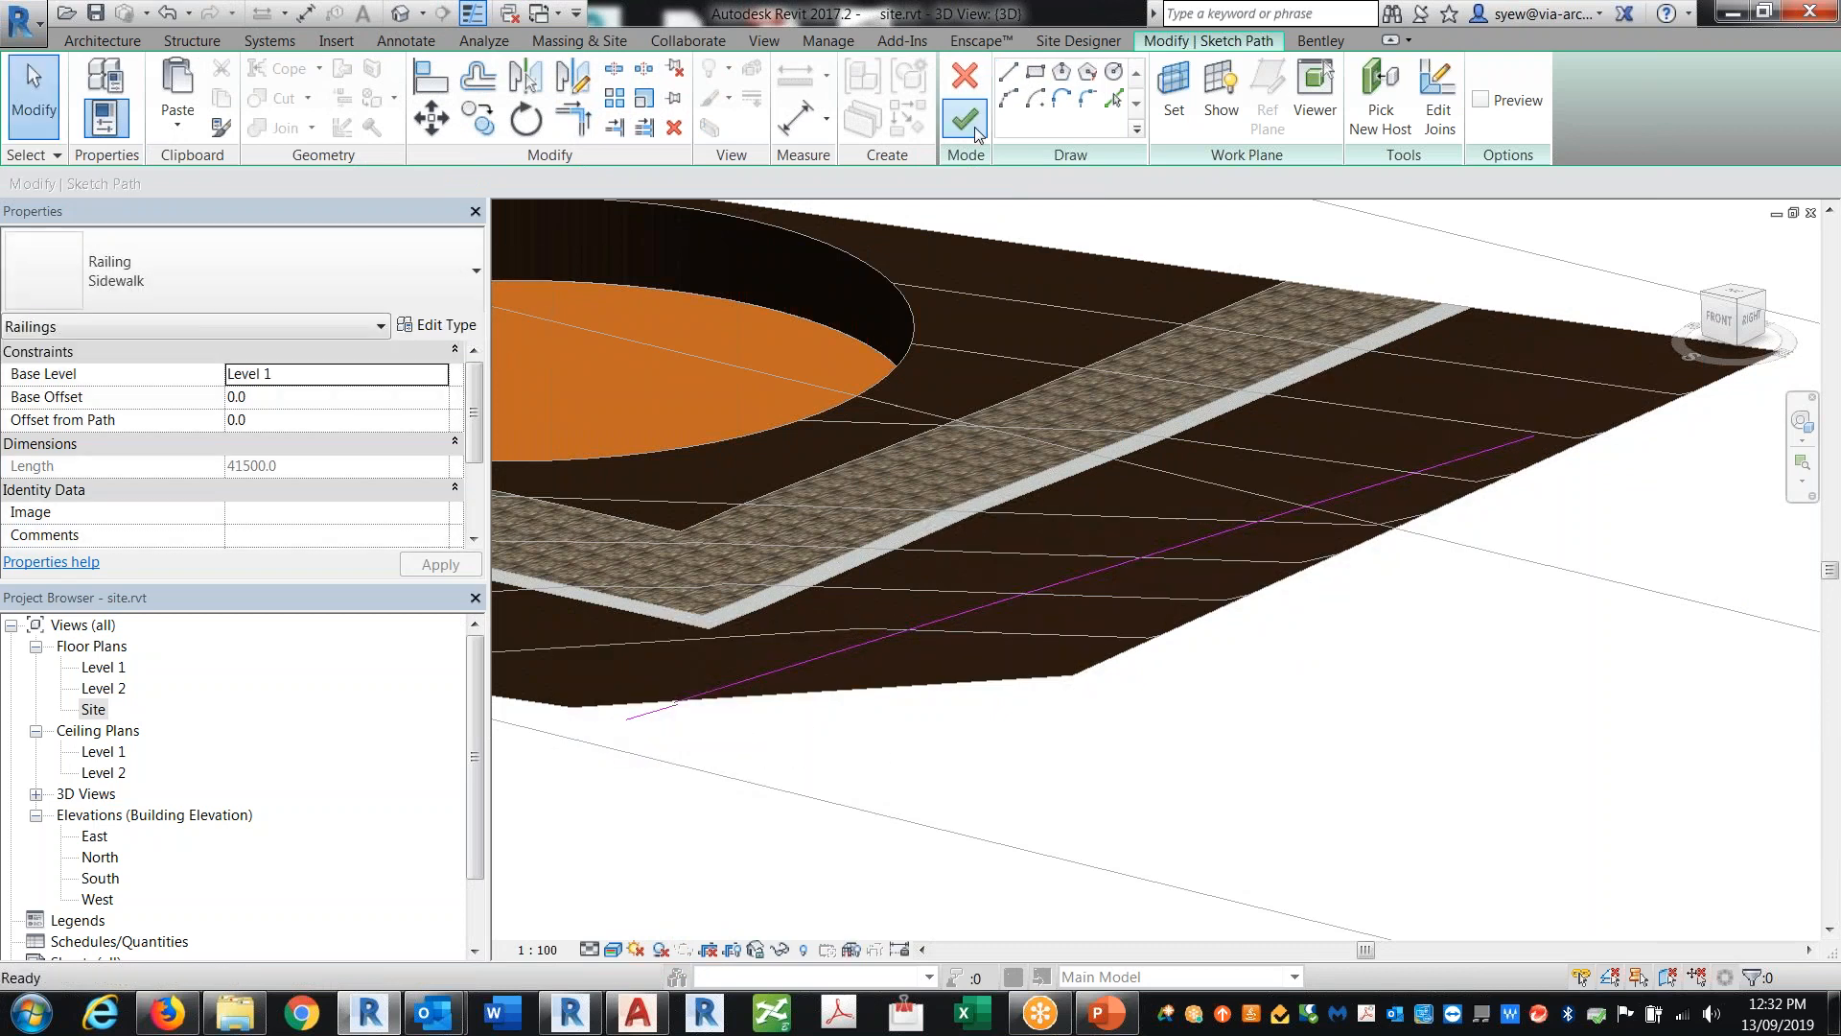
key(Return)
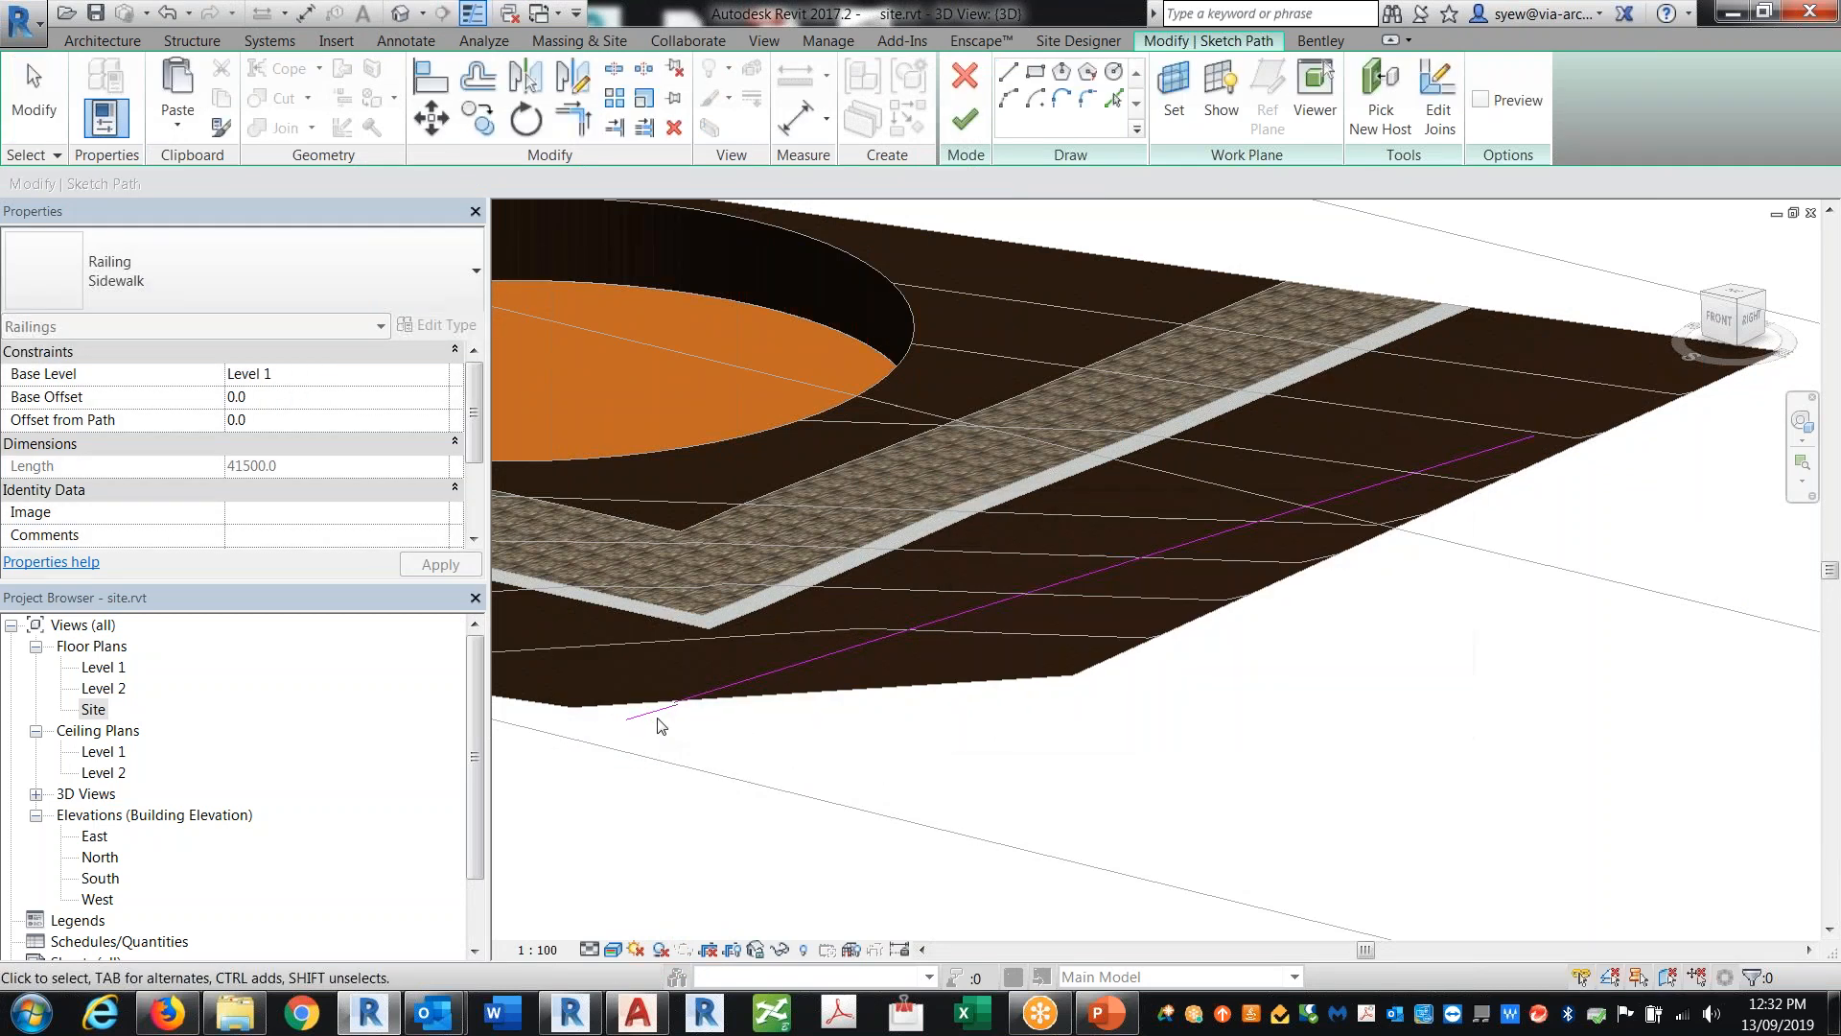
scroll(672, 739, up, 4)
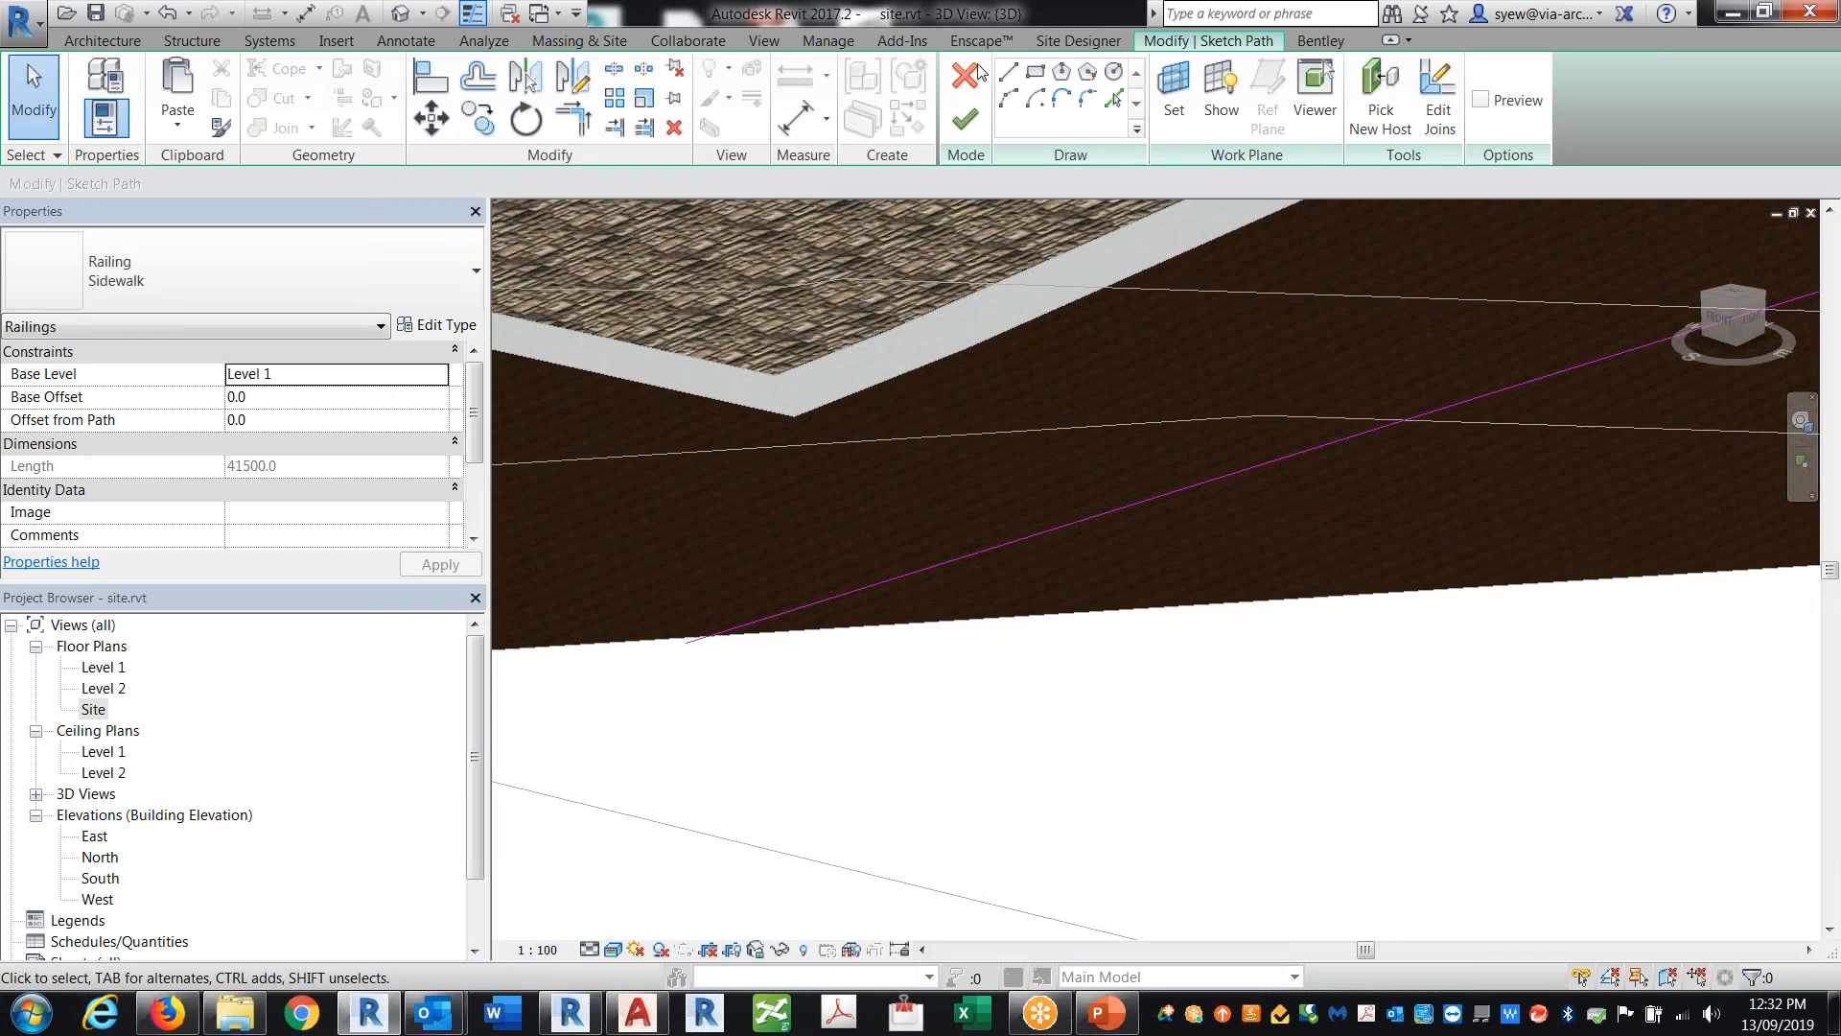
click(974, 136)
scroll(1070, 757, down, 4)
shift+middle_drag(1543, 620, 970, 573)
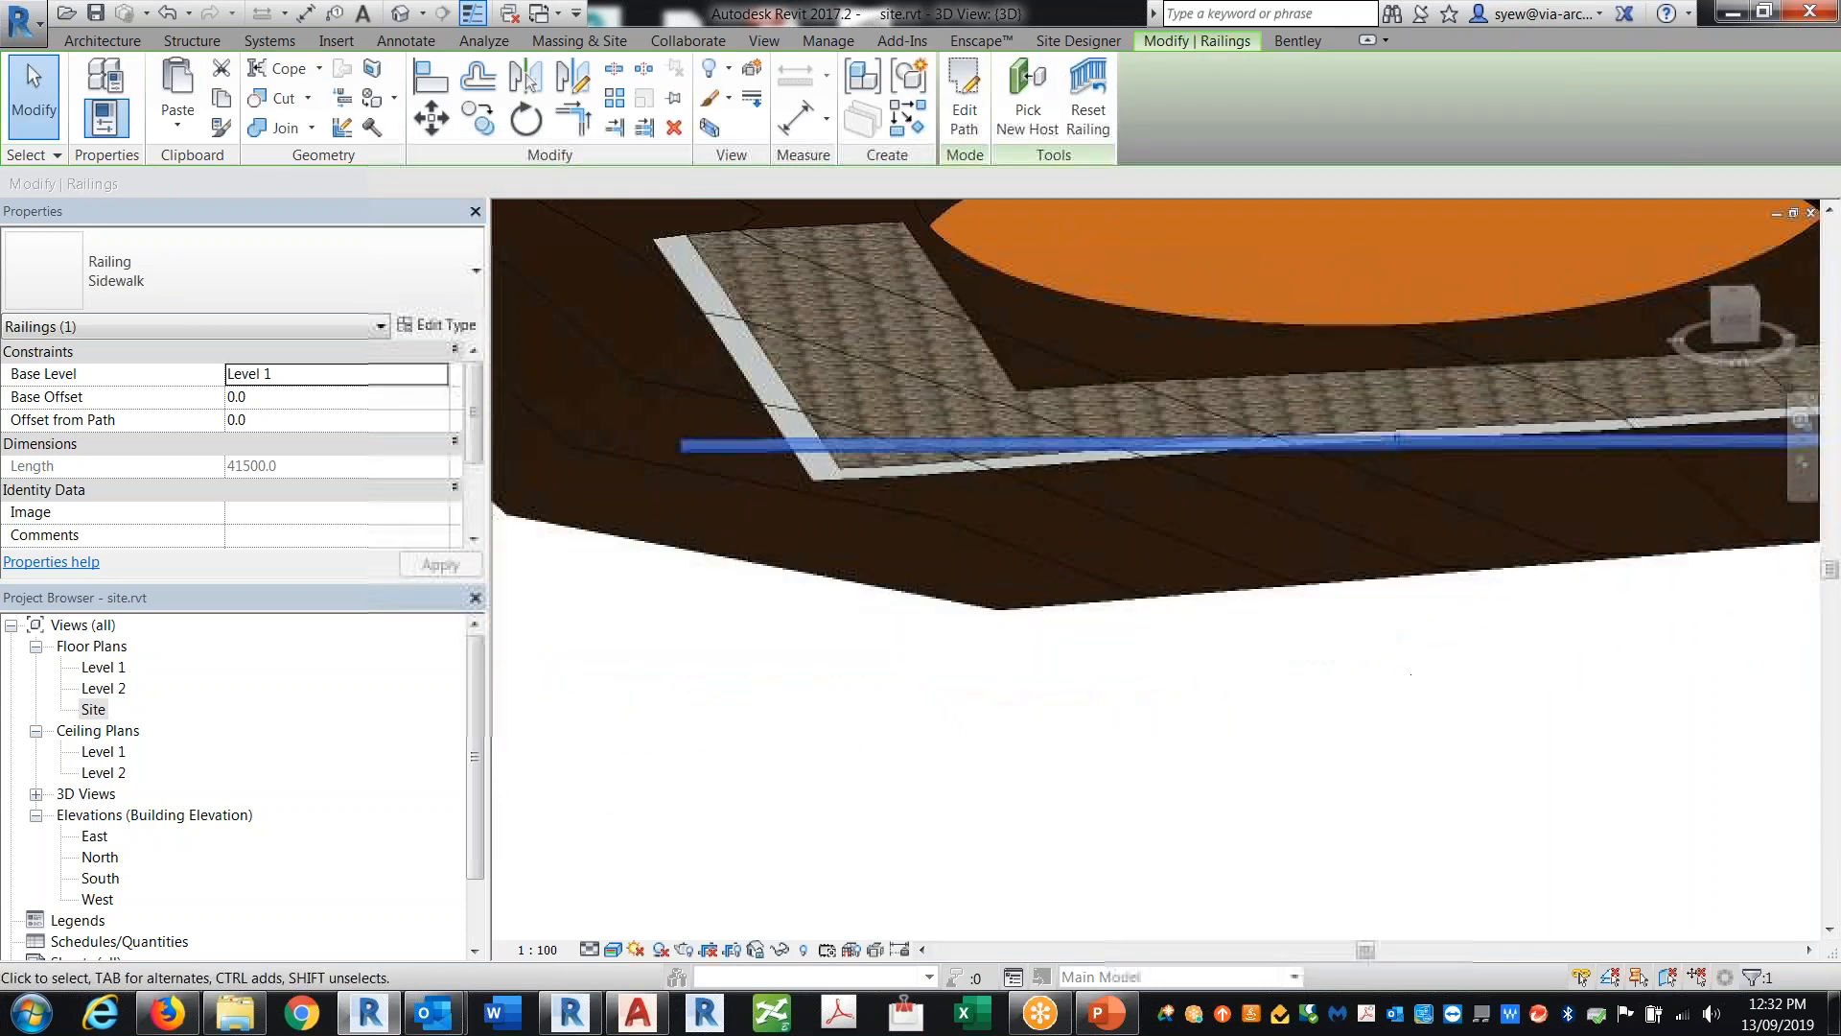
Step: Switch to Revit 2018.3 and close Revit 2017.2 without saving Family1
click(98, 15)
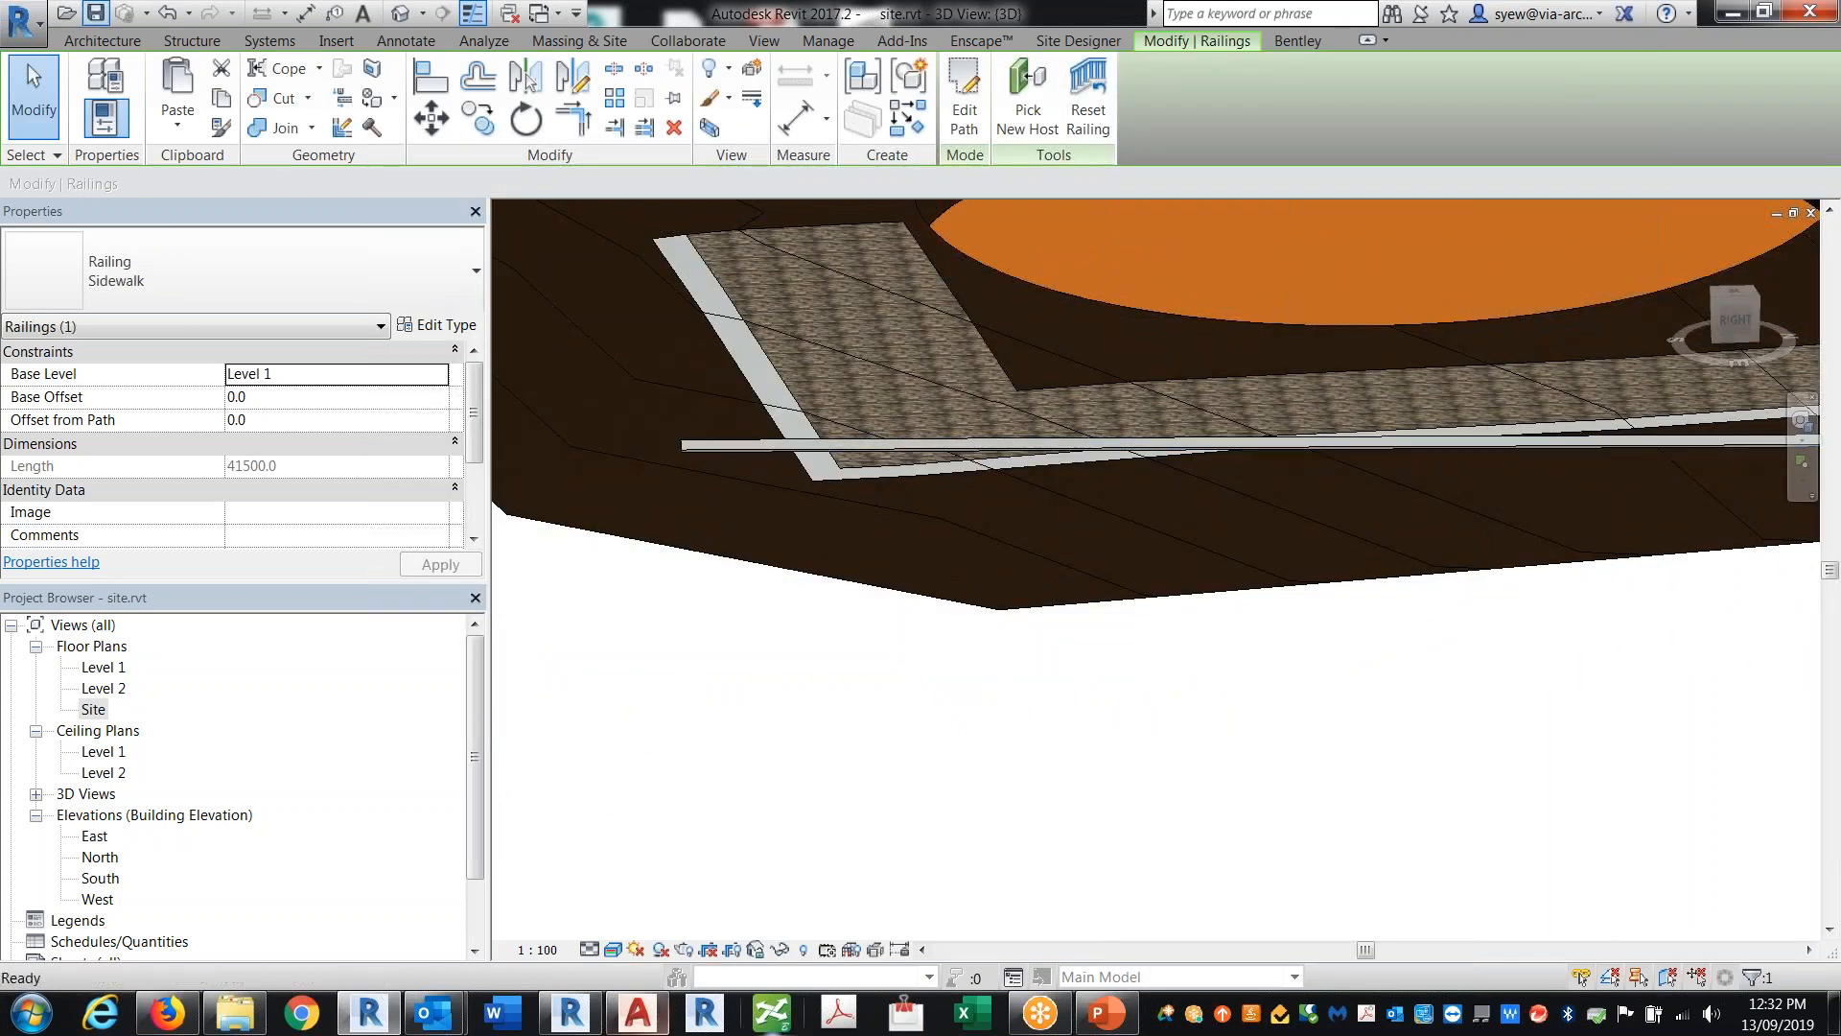
click(580, 1019)
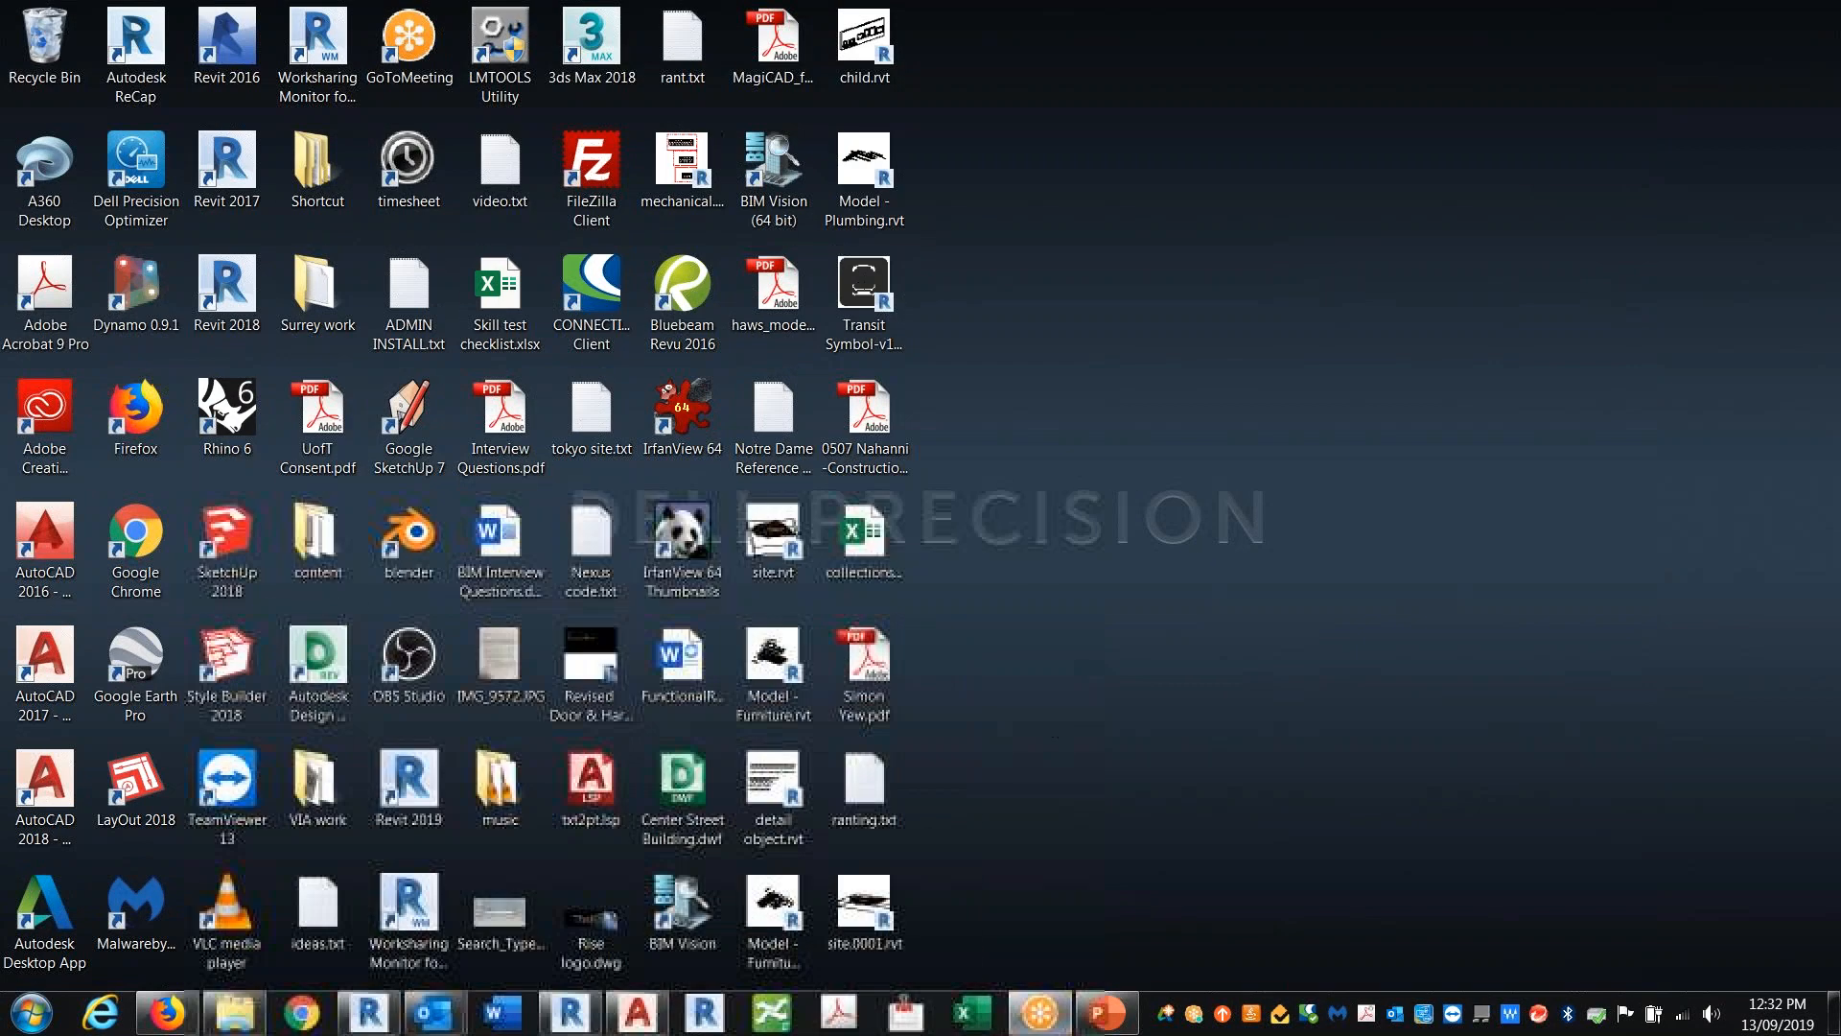
click(572, 1019)
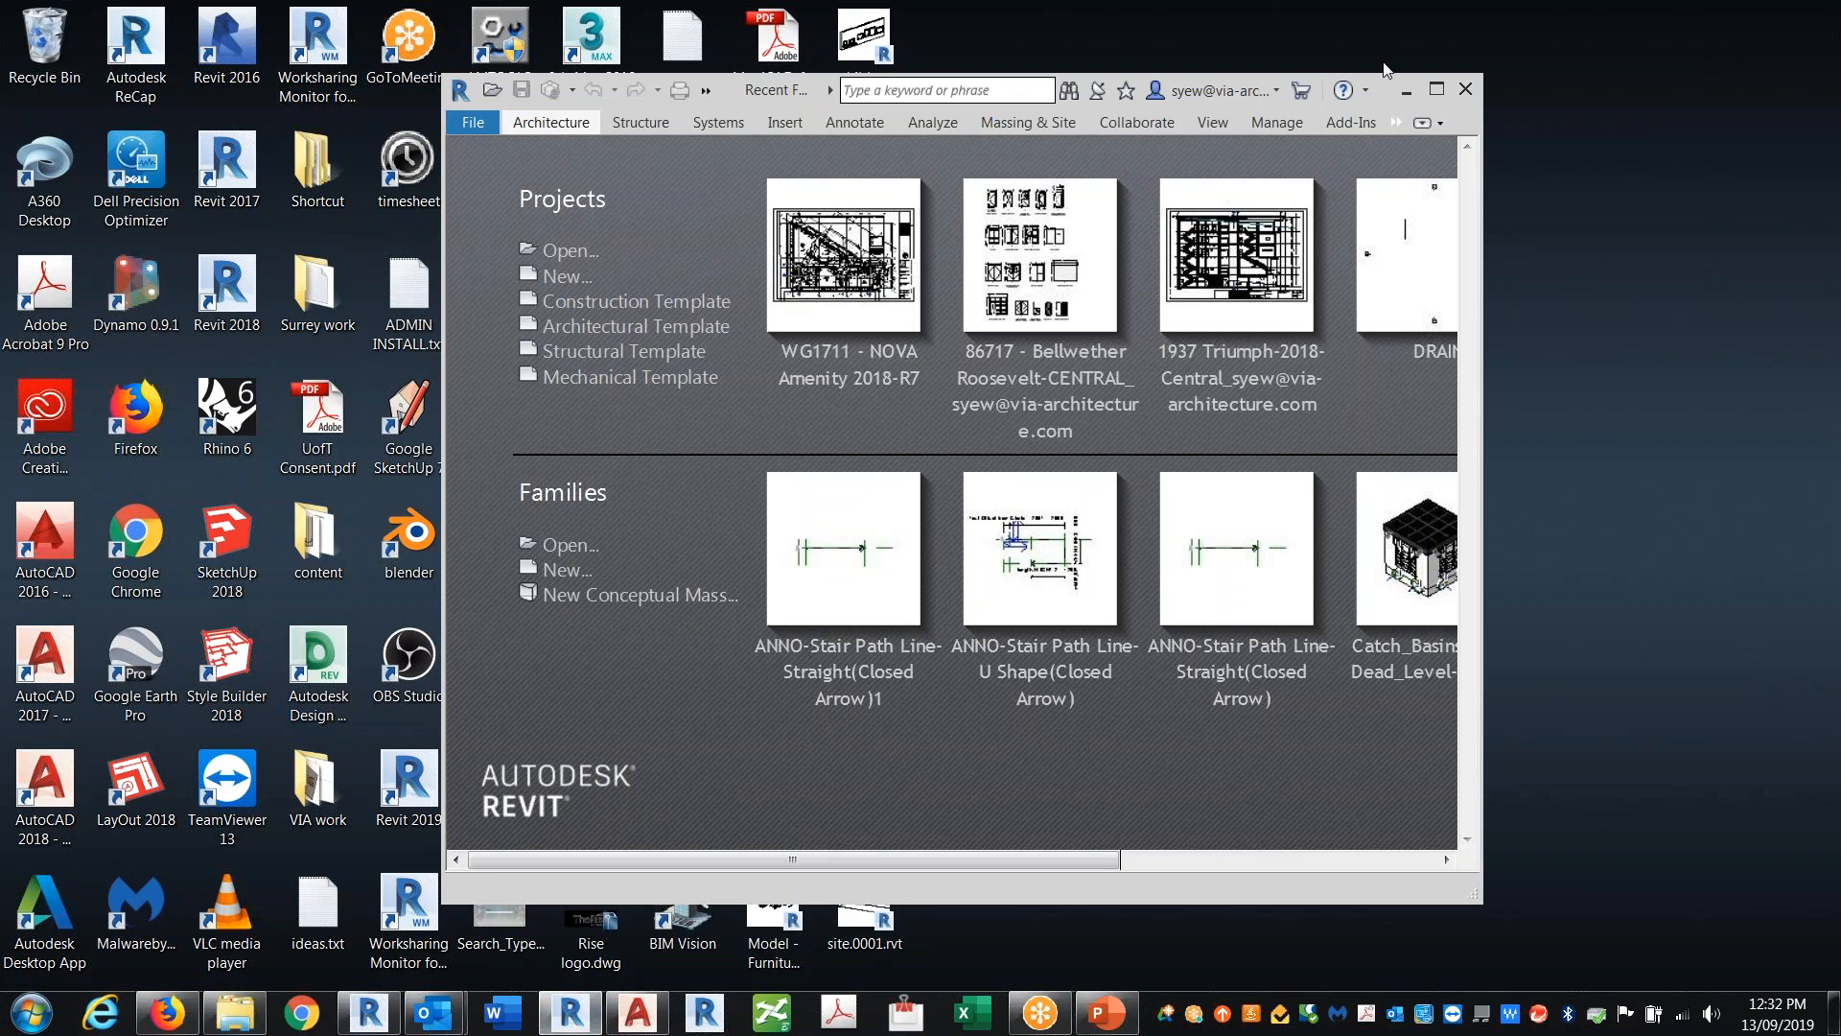
click(1437, 89)
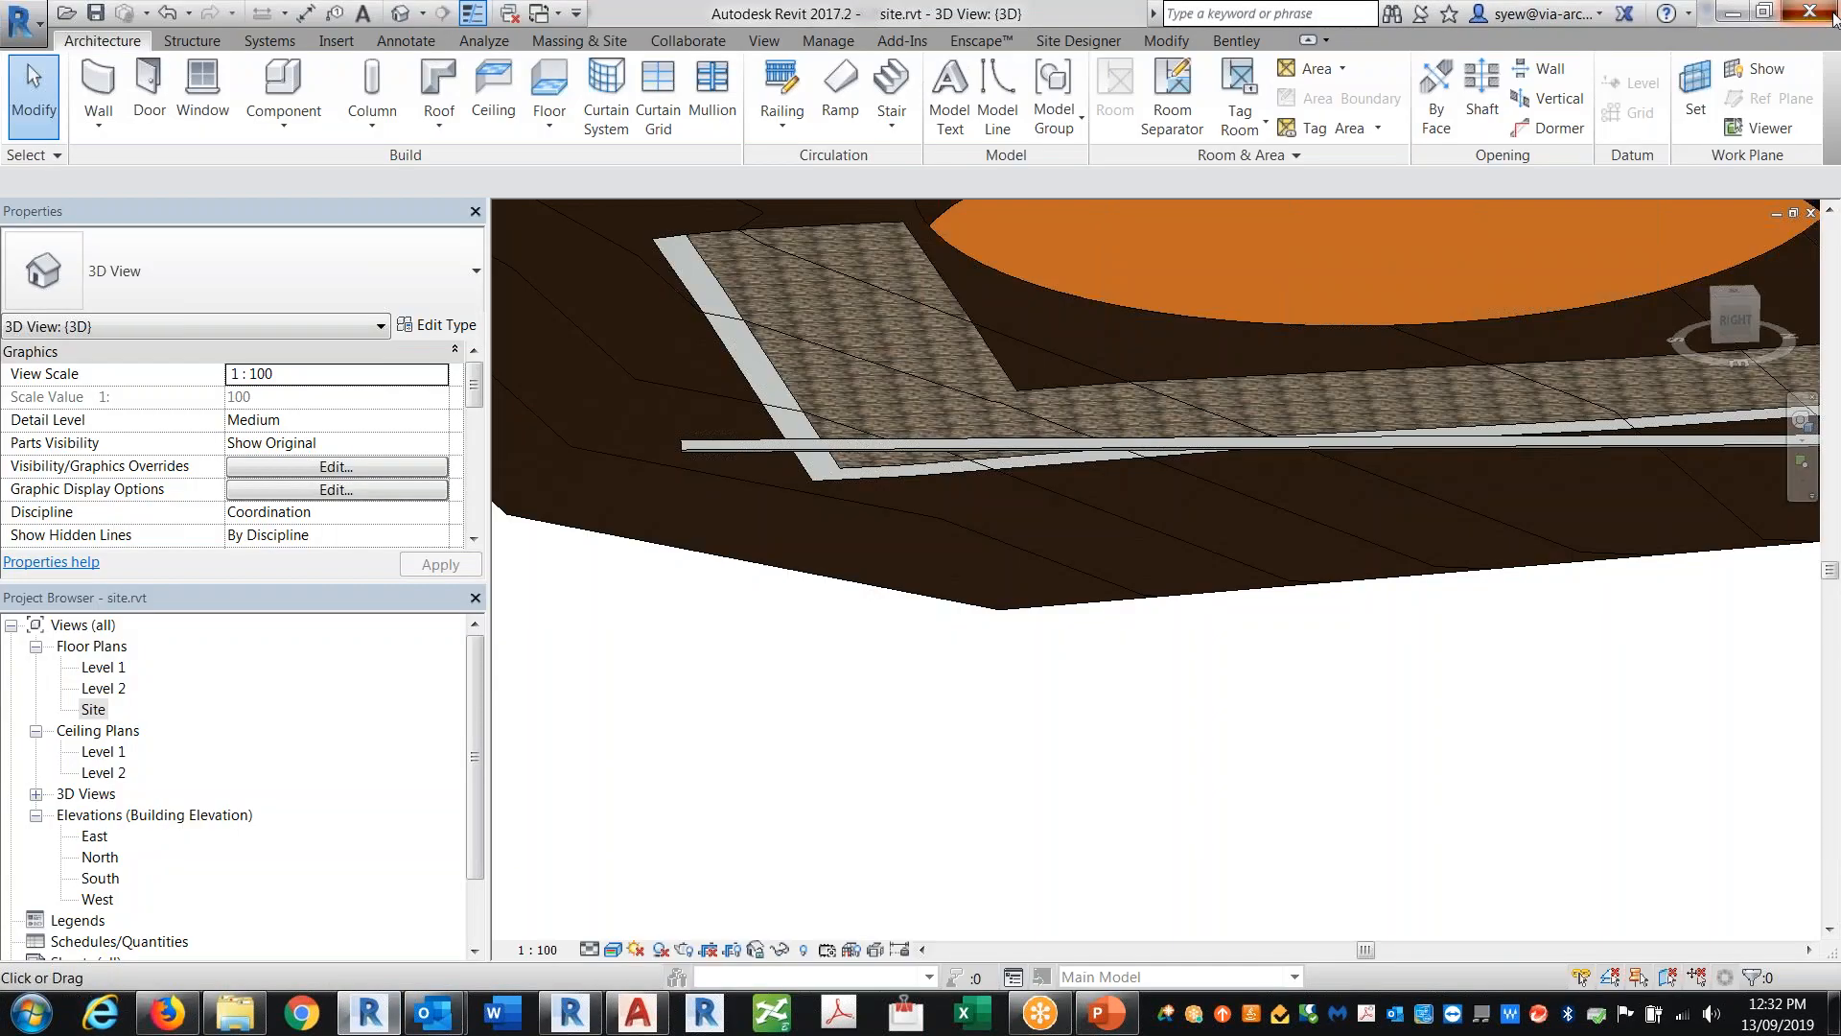
click(1827, 14)
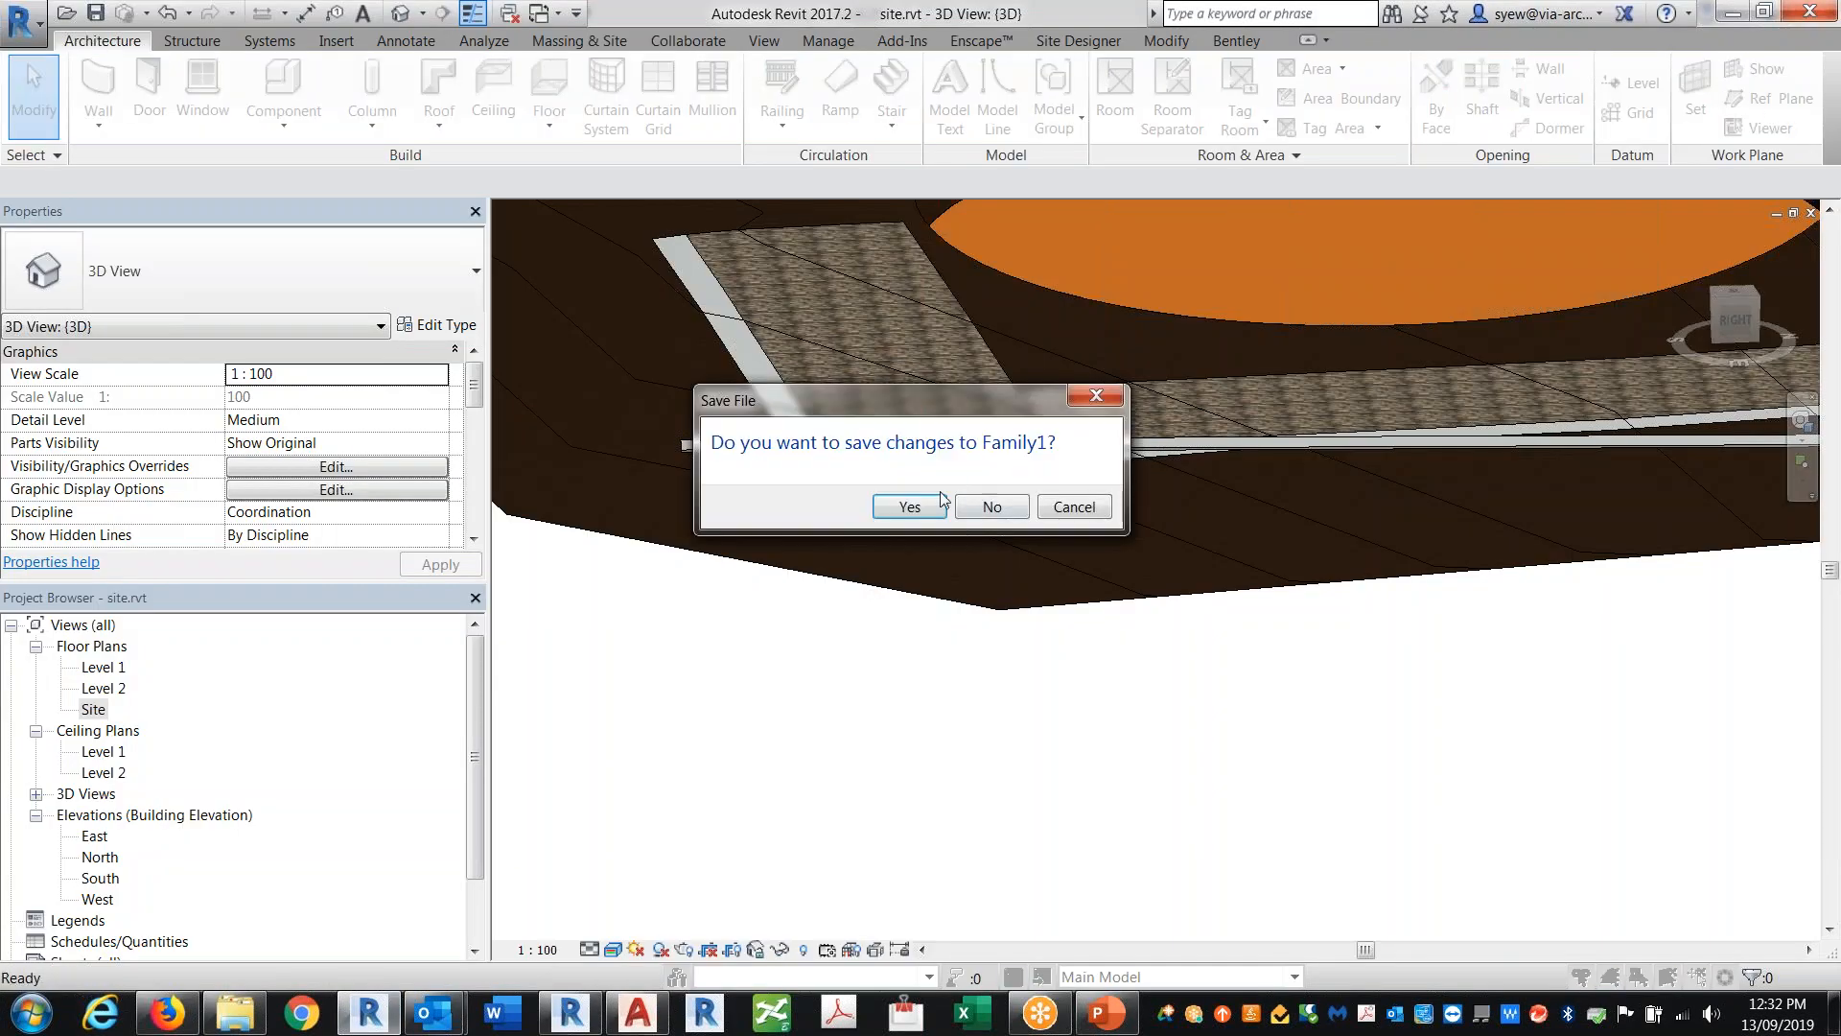
click(976, 513)
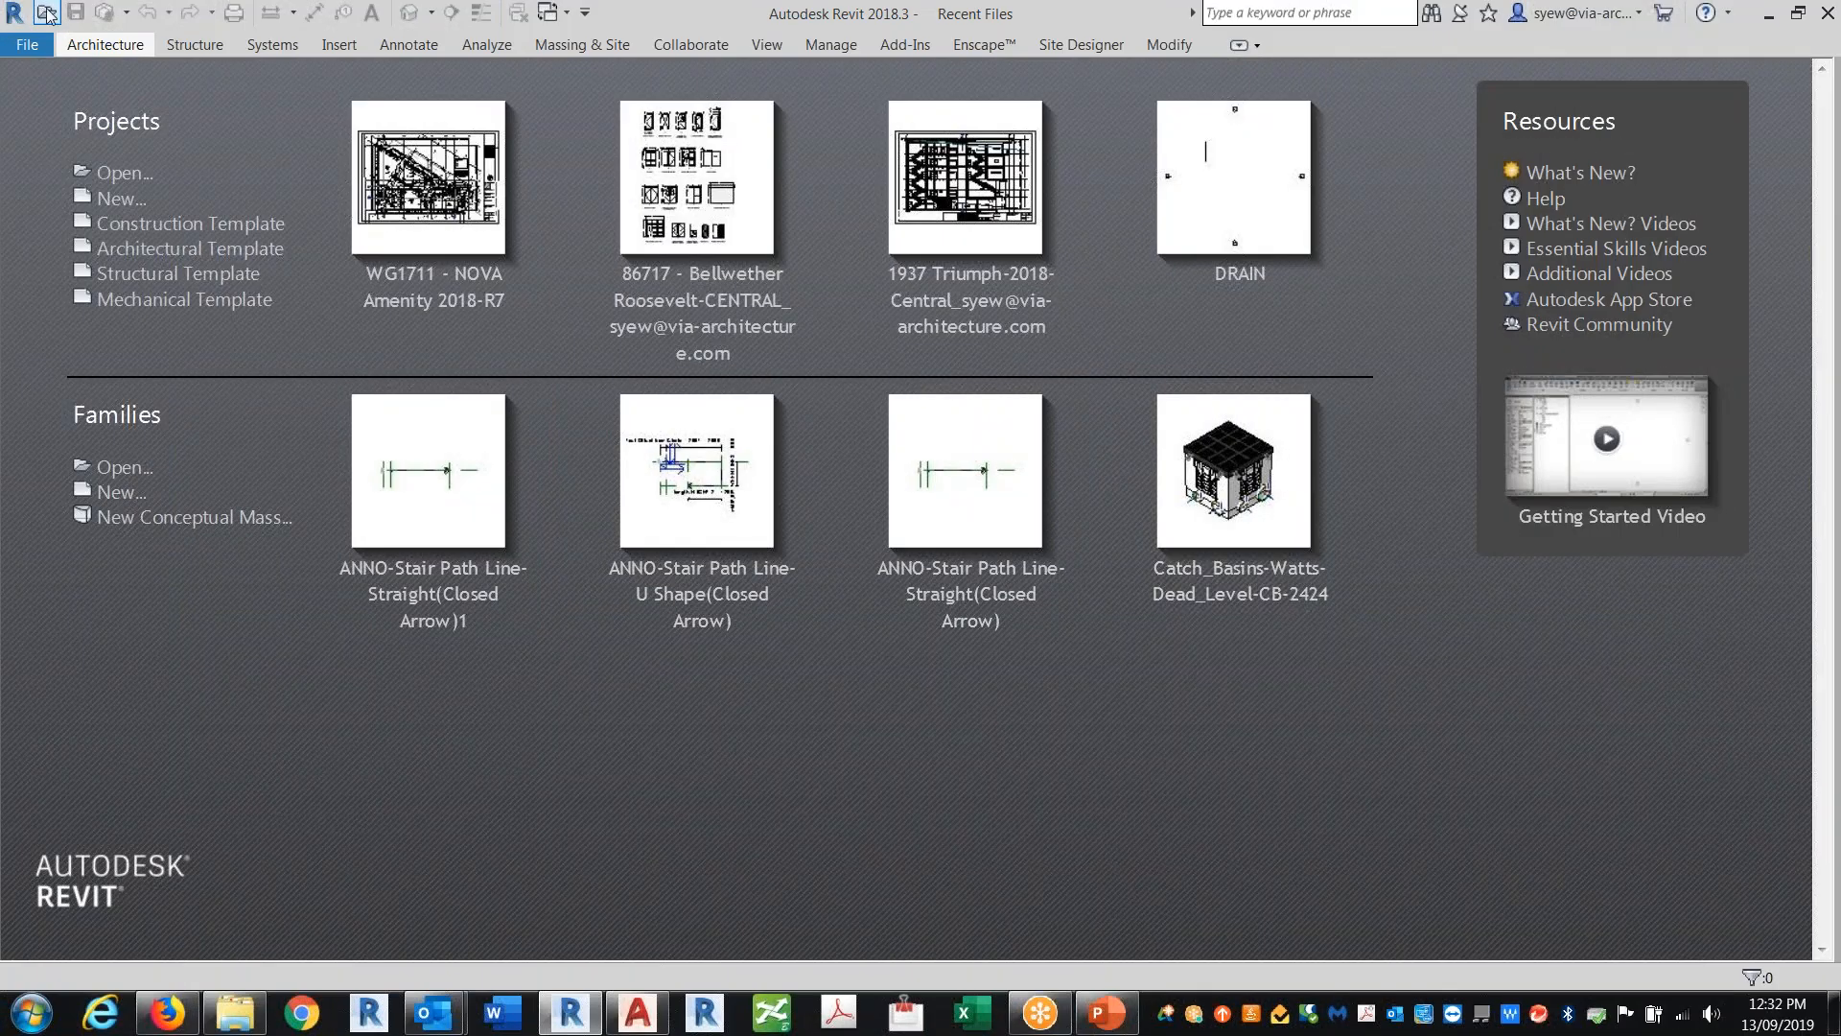
Step: Open site.rvt from the Desktop in Revit 2018.3
key(ctrl+o)
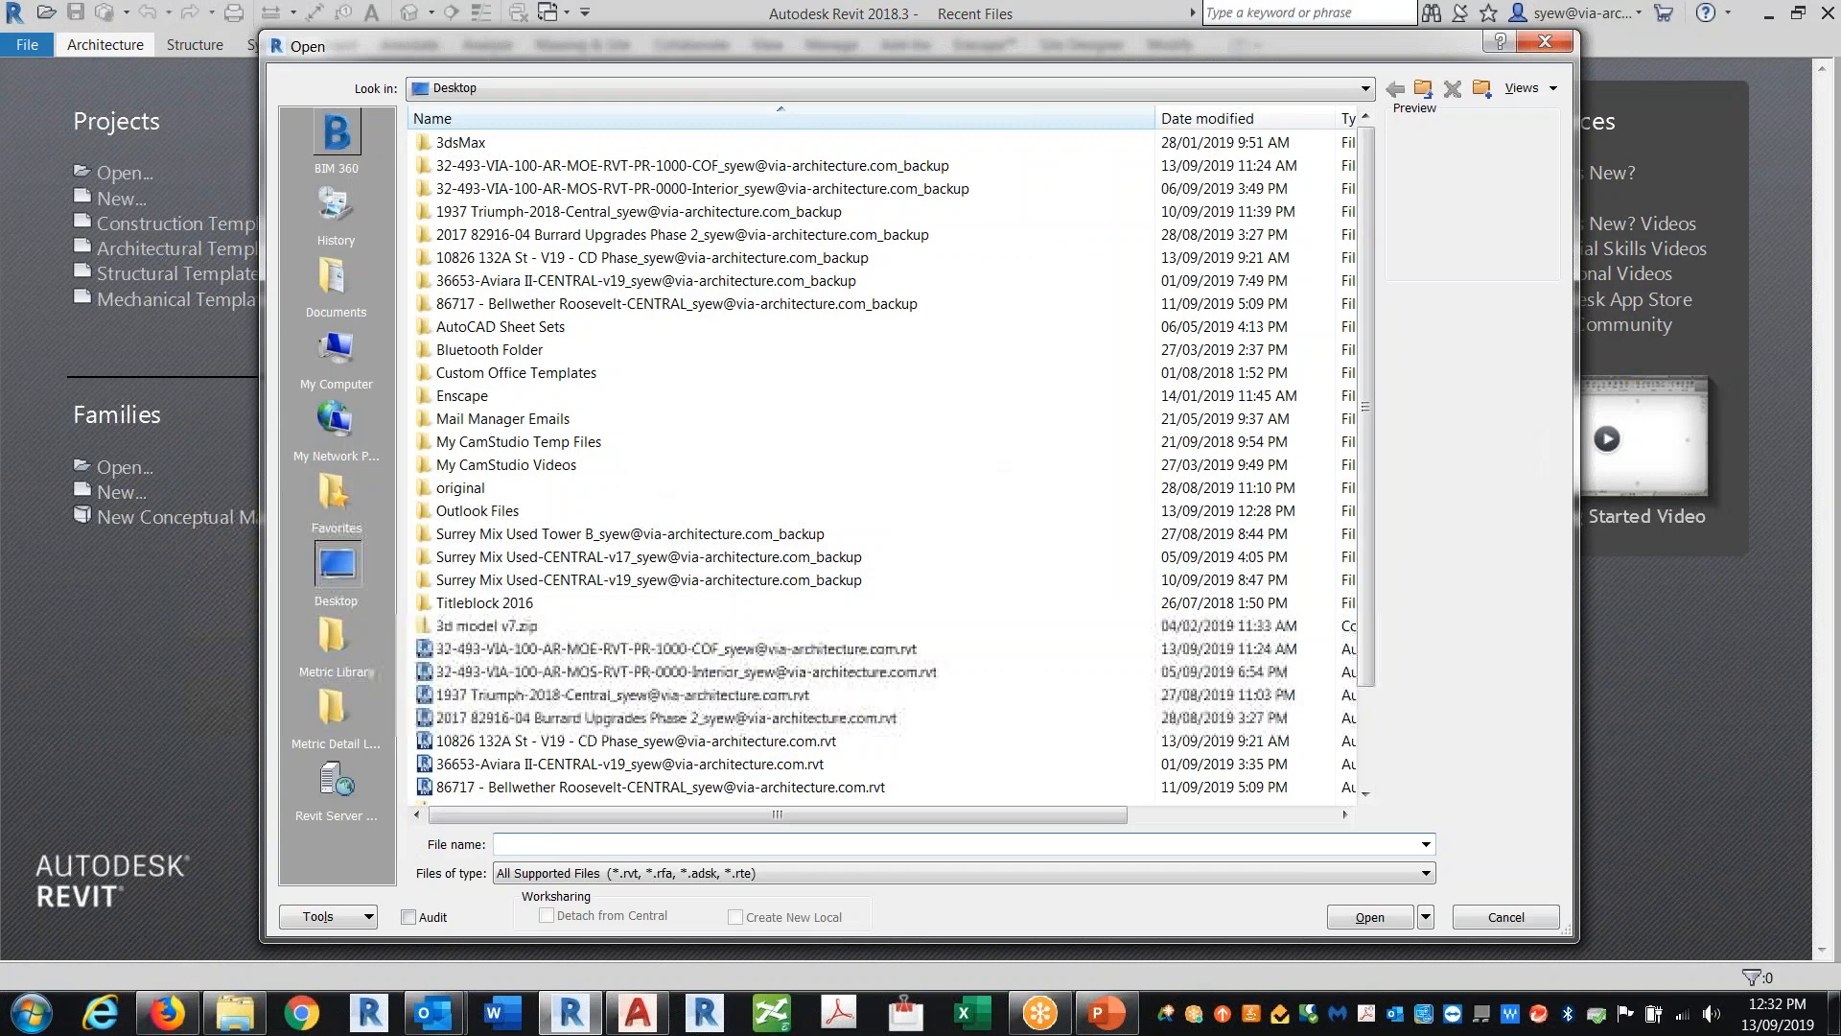
click(336, 567)
click(479, 511)
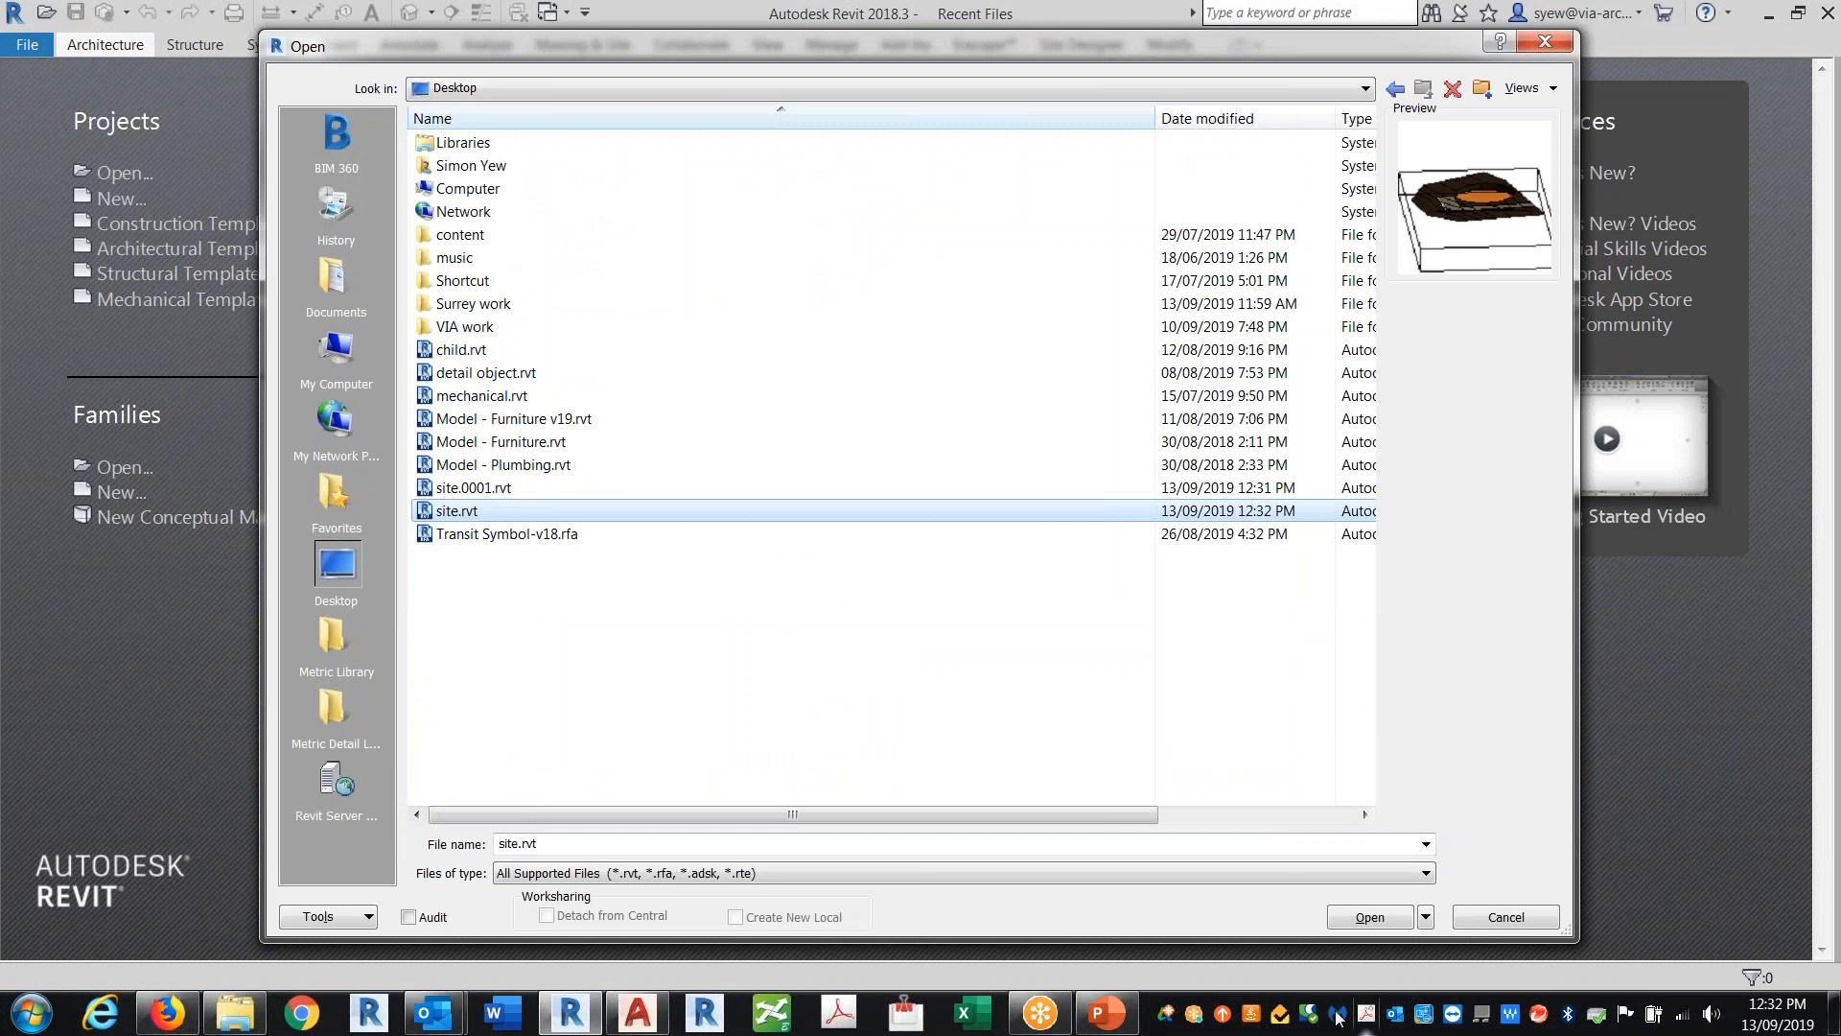
click(1370, 918)
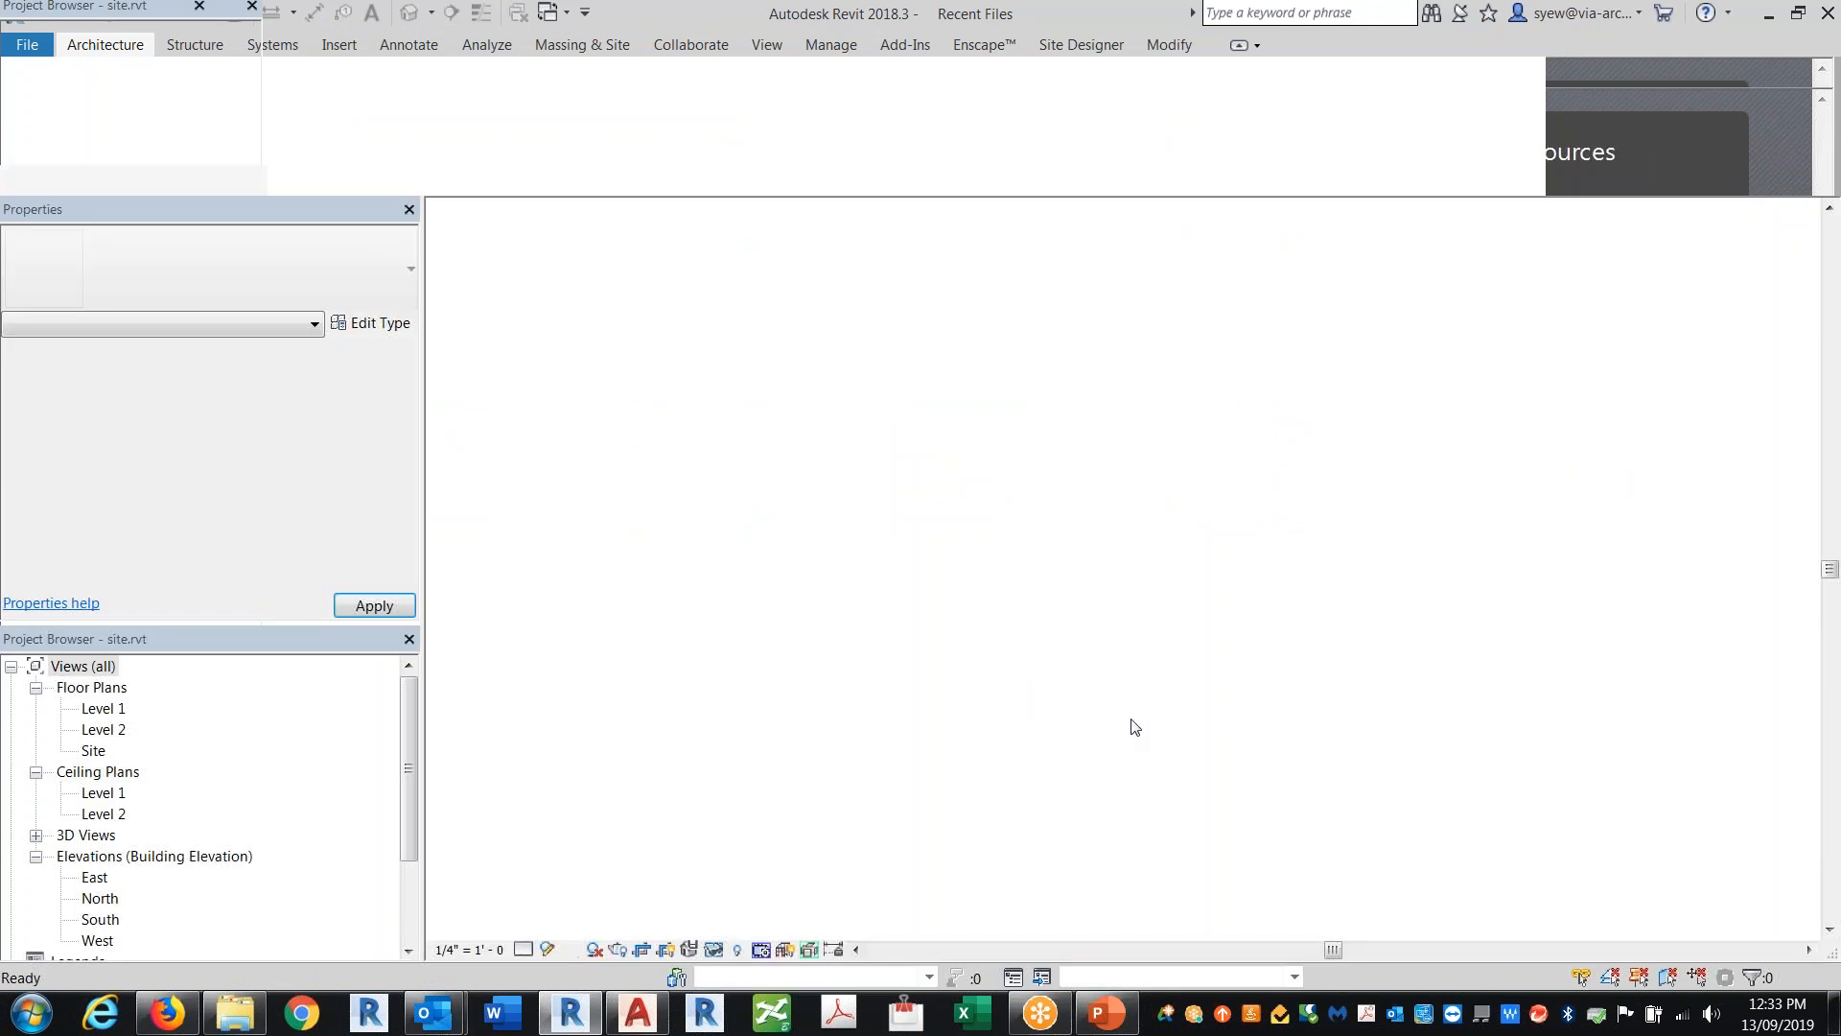
Step: Edit the Sidewalk railing's path, setting slope to By Host and height correction to By Type, and finish
scroll(1422, 513, up, 2)
middle_drag(1422, 513, 1285, 487)
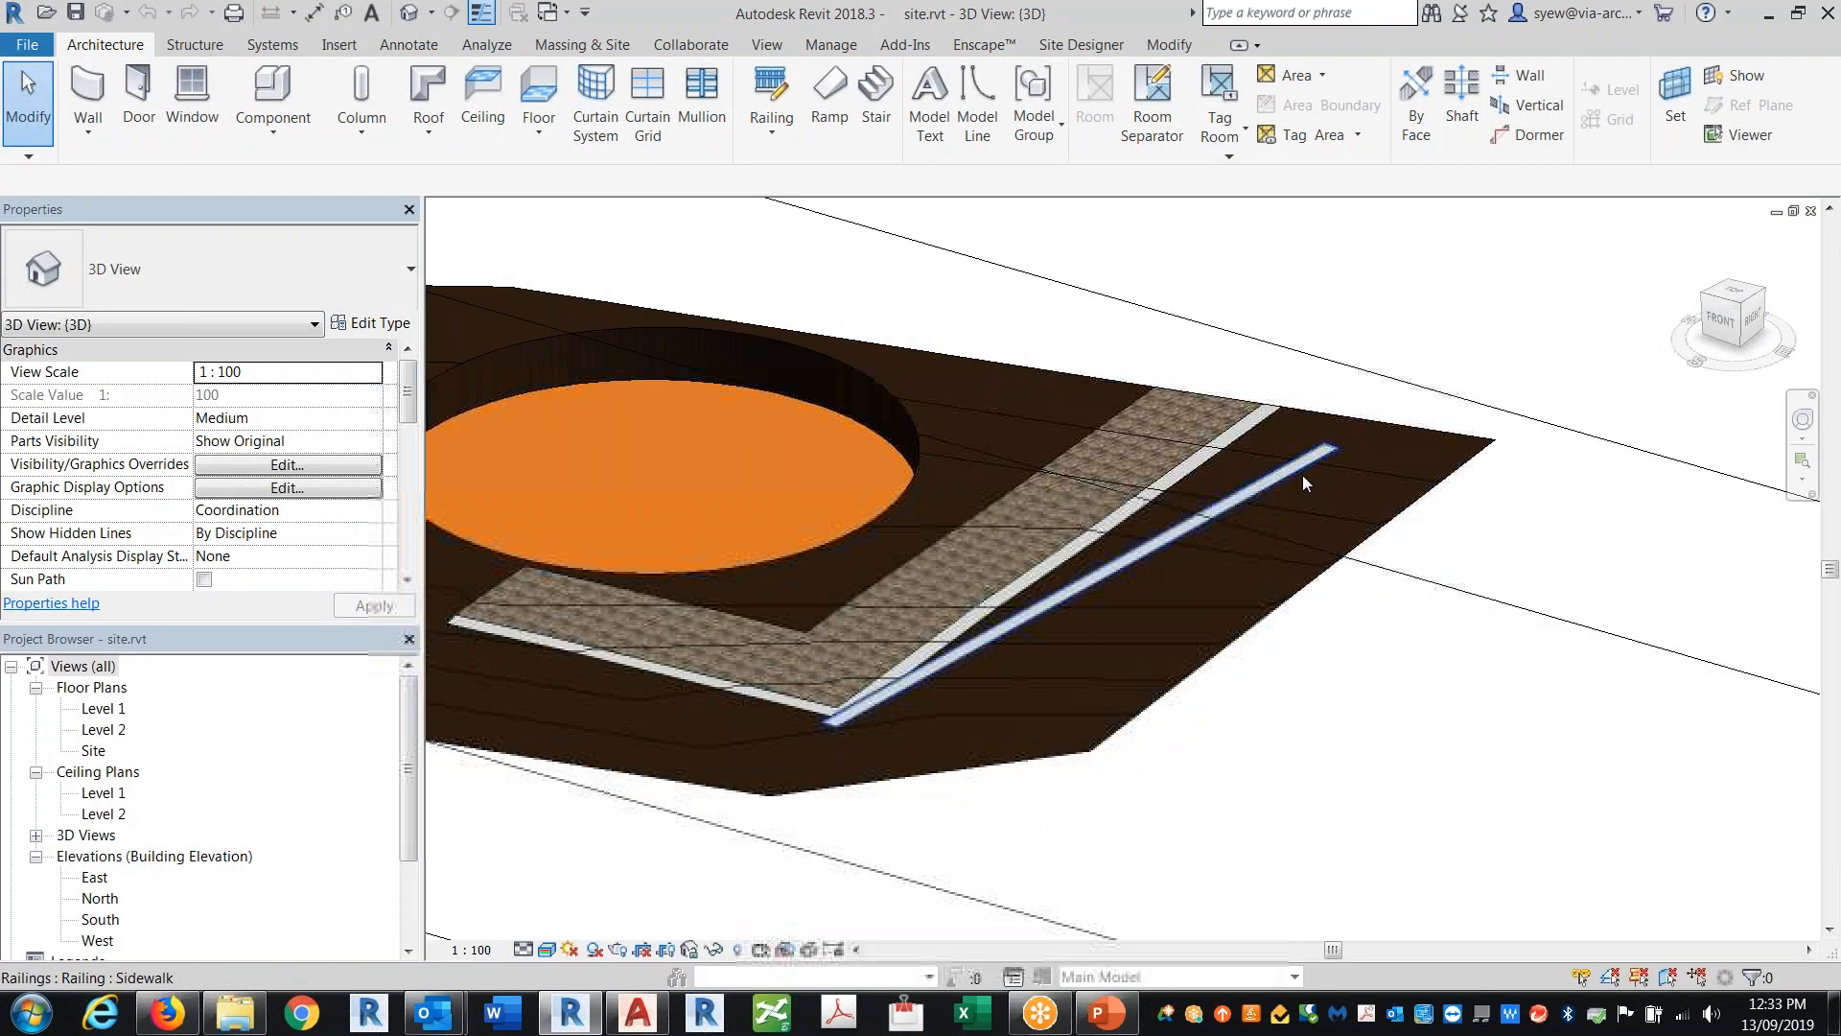
click(1303, 475)
shift+middle_drag(1419, 690, 1419, 621)
double_click(1264, 513)
click(1270, 568)
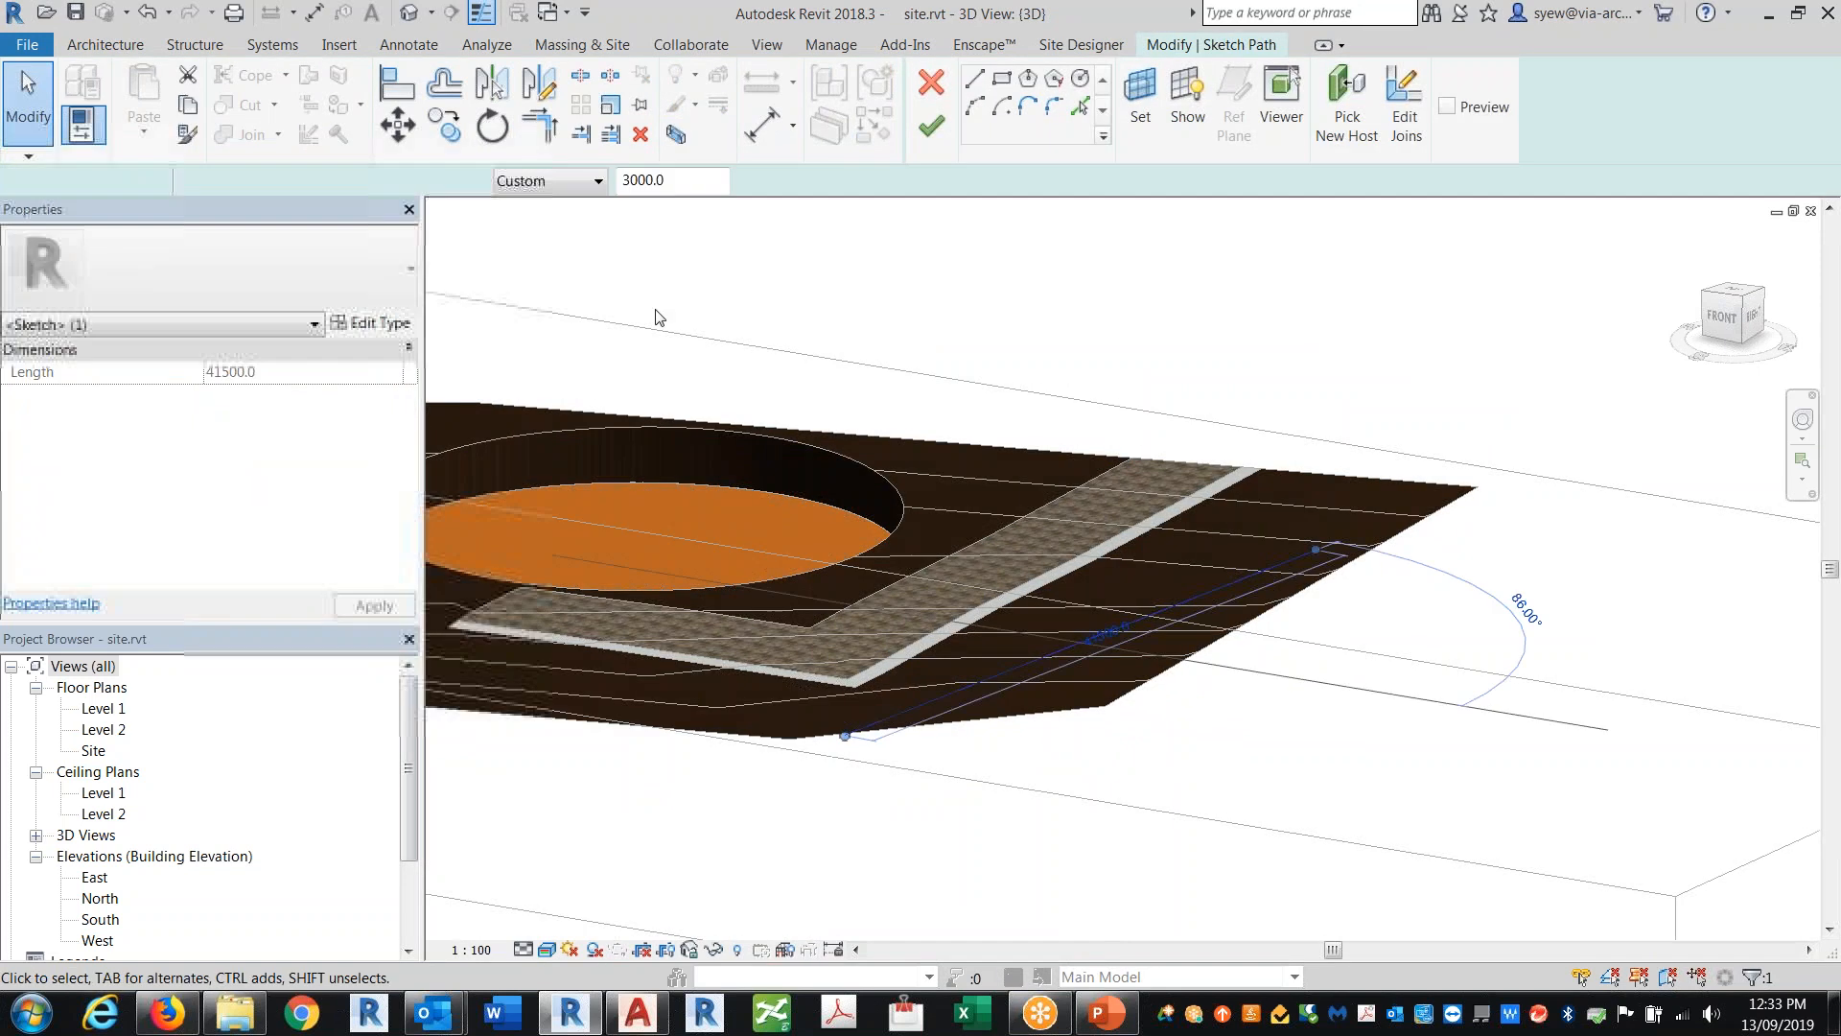
click(291, 185)
click(279, 206)
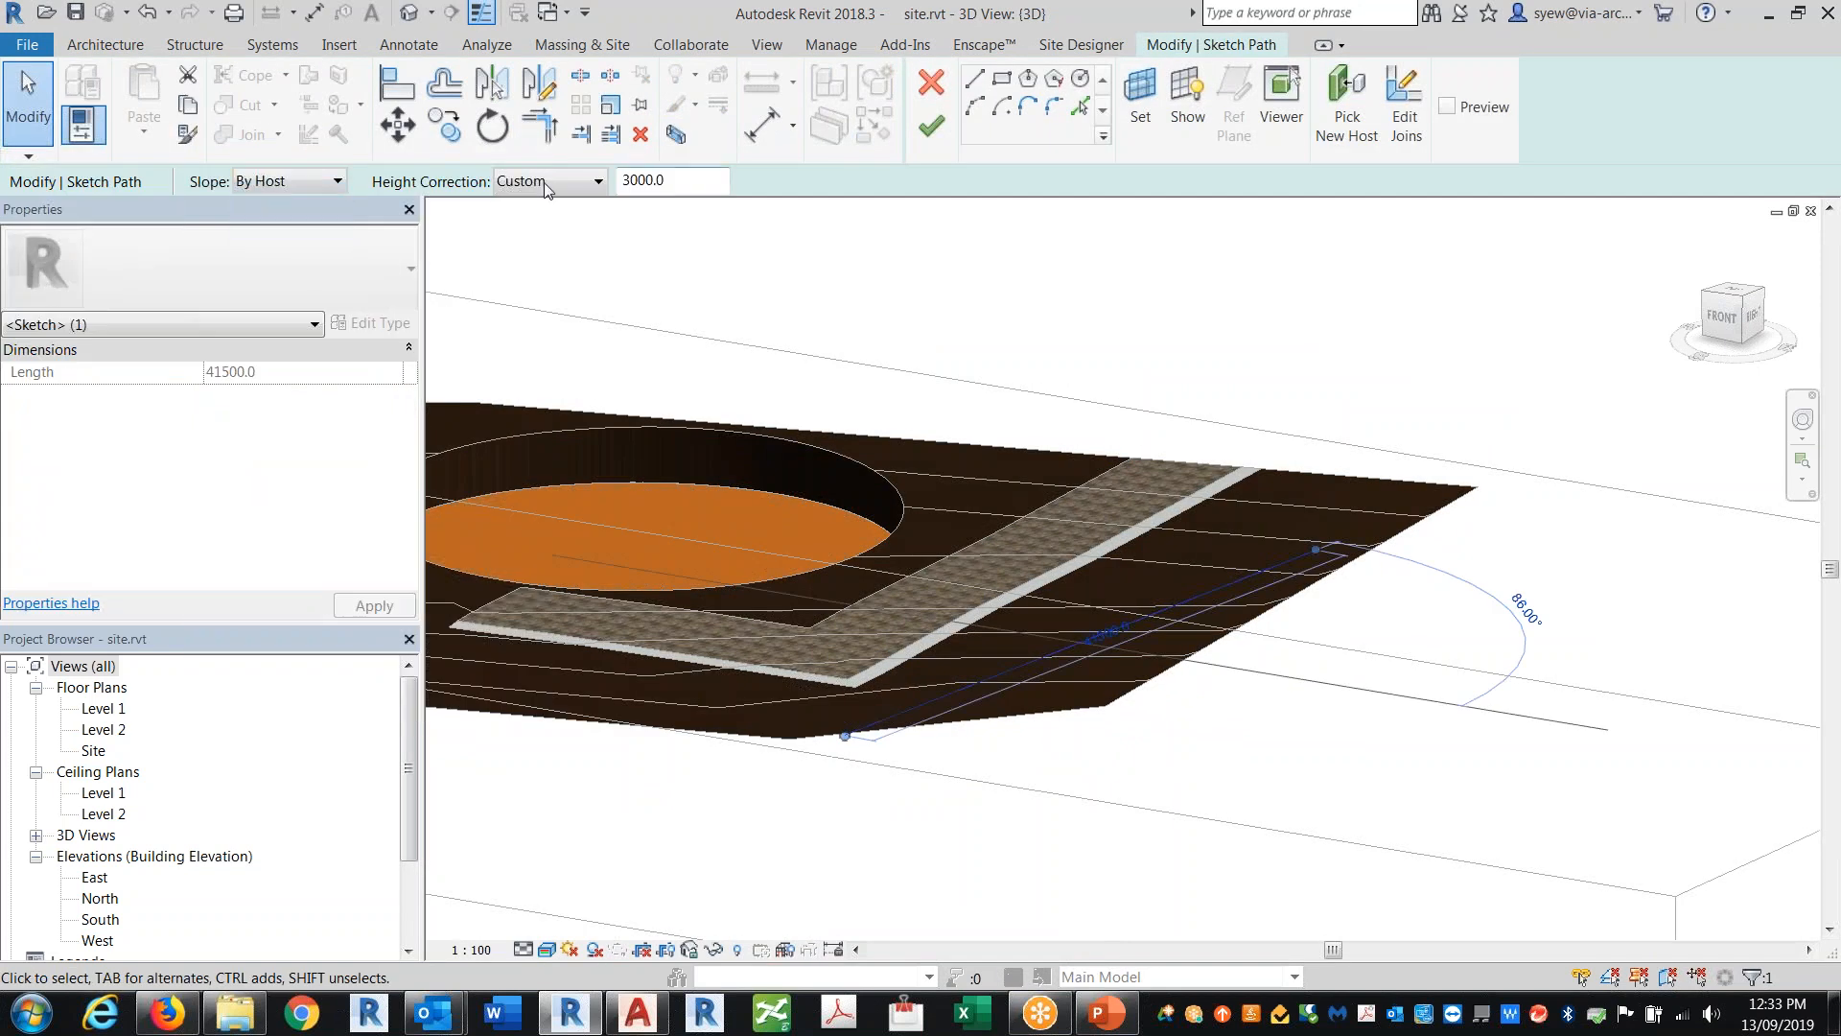
click(549, 183)
click(555, 199)
click(931, 126)
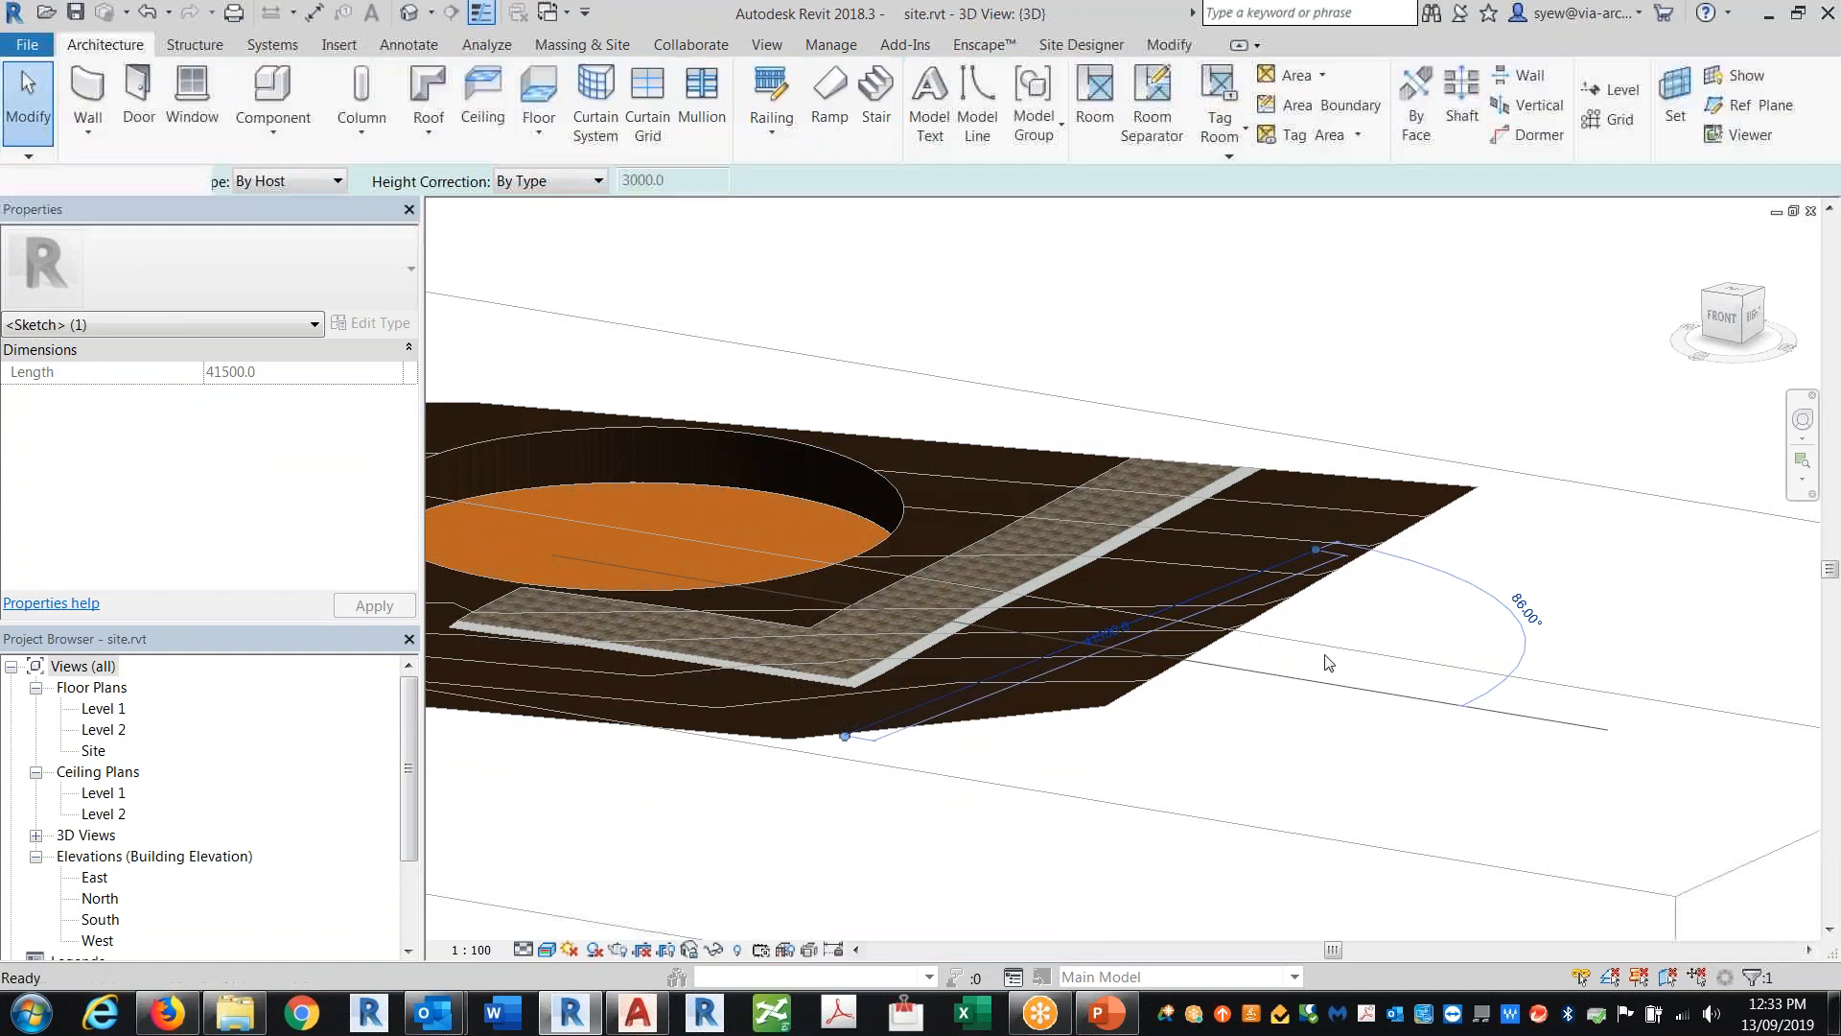
Step: Inspect the railing along the toposurface edge in 3D
mouse_move(1397, 719)
shift+middle_down()
mouse_move(1299, 686)
mouse_move(1298, 732)
shift+middle_up()
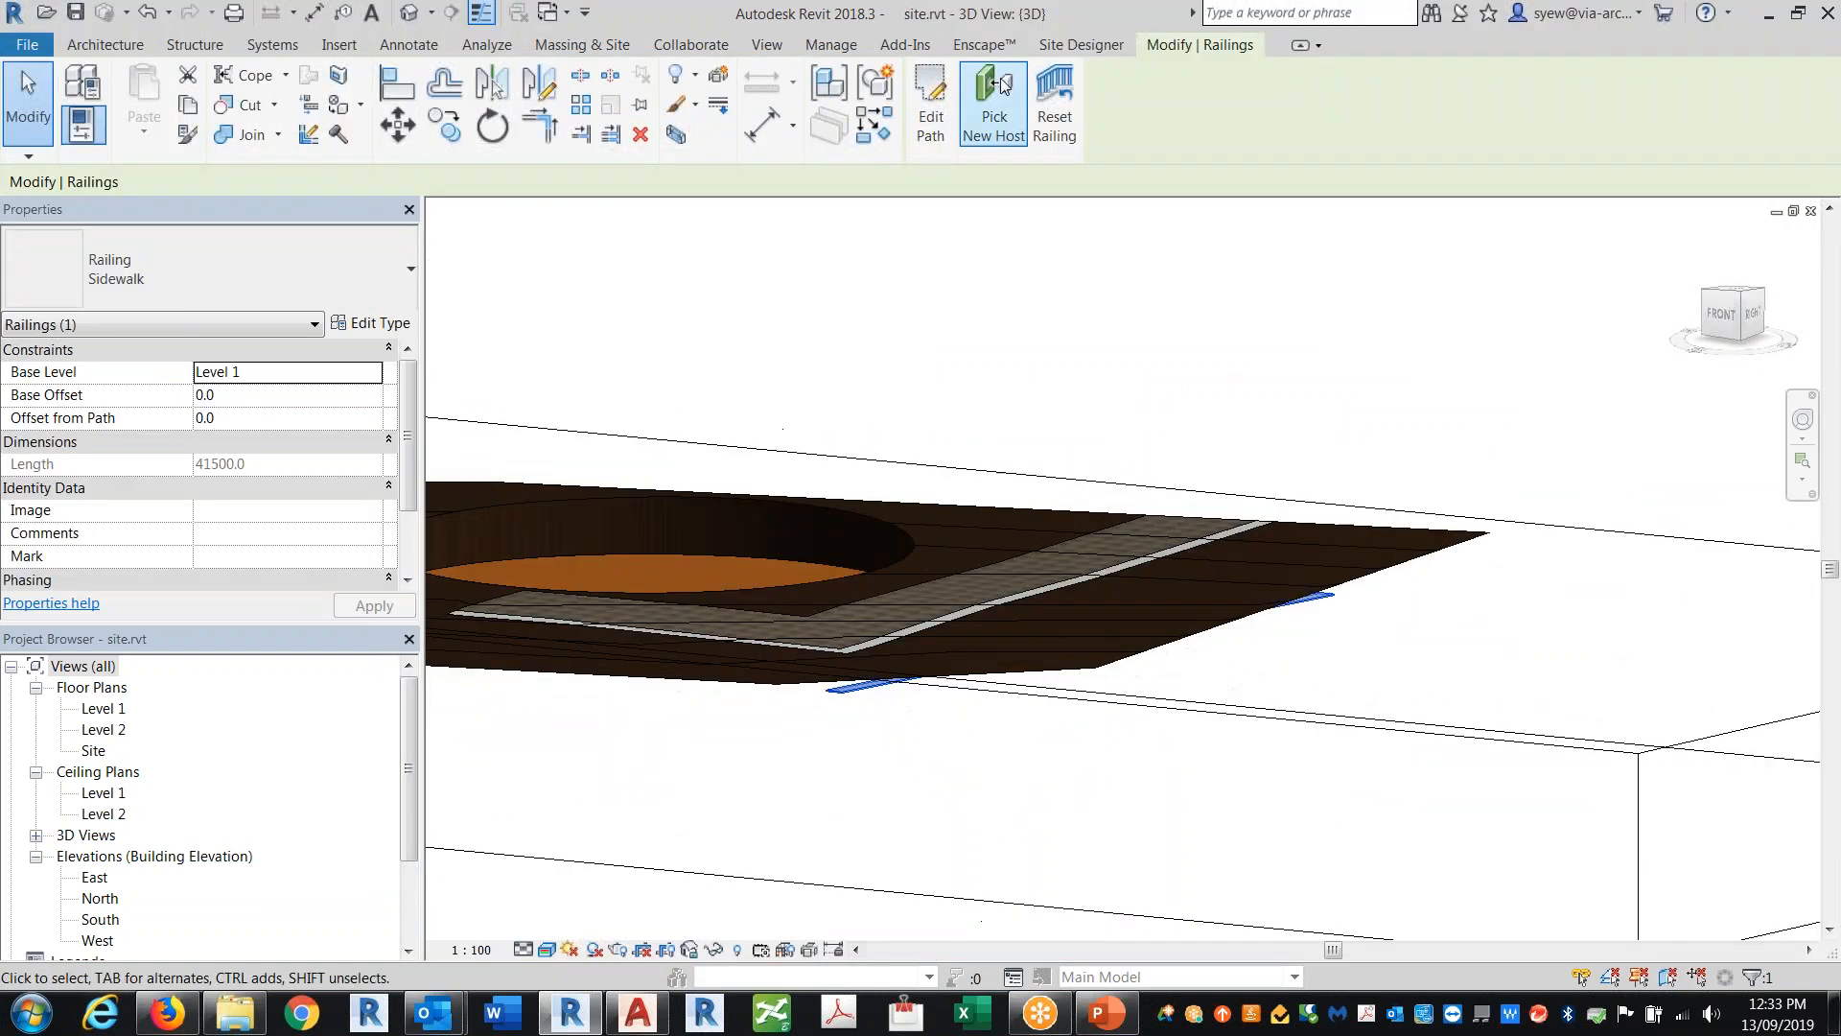
click(1454, 641)
shift+middle_drag(1246, 767, 1314, 676)
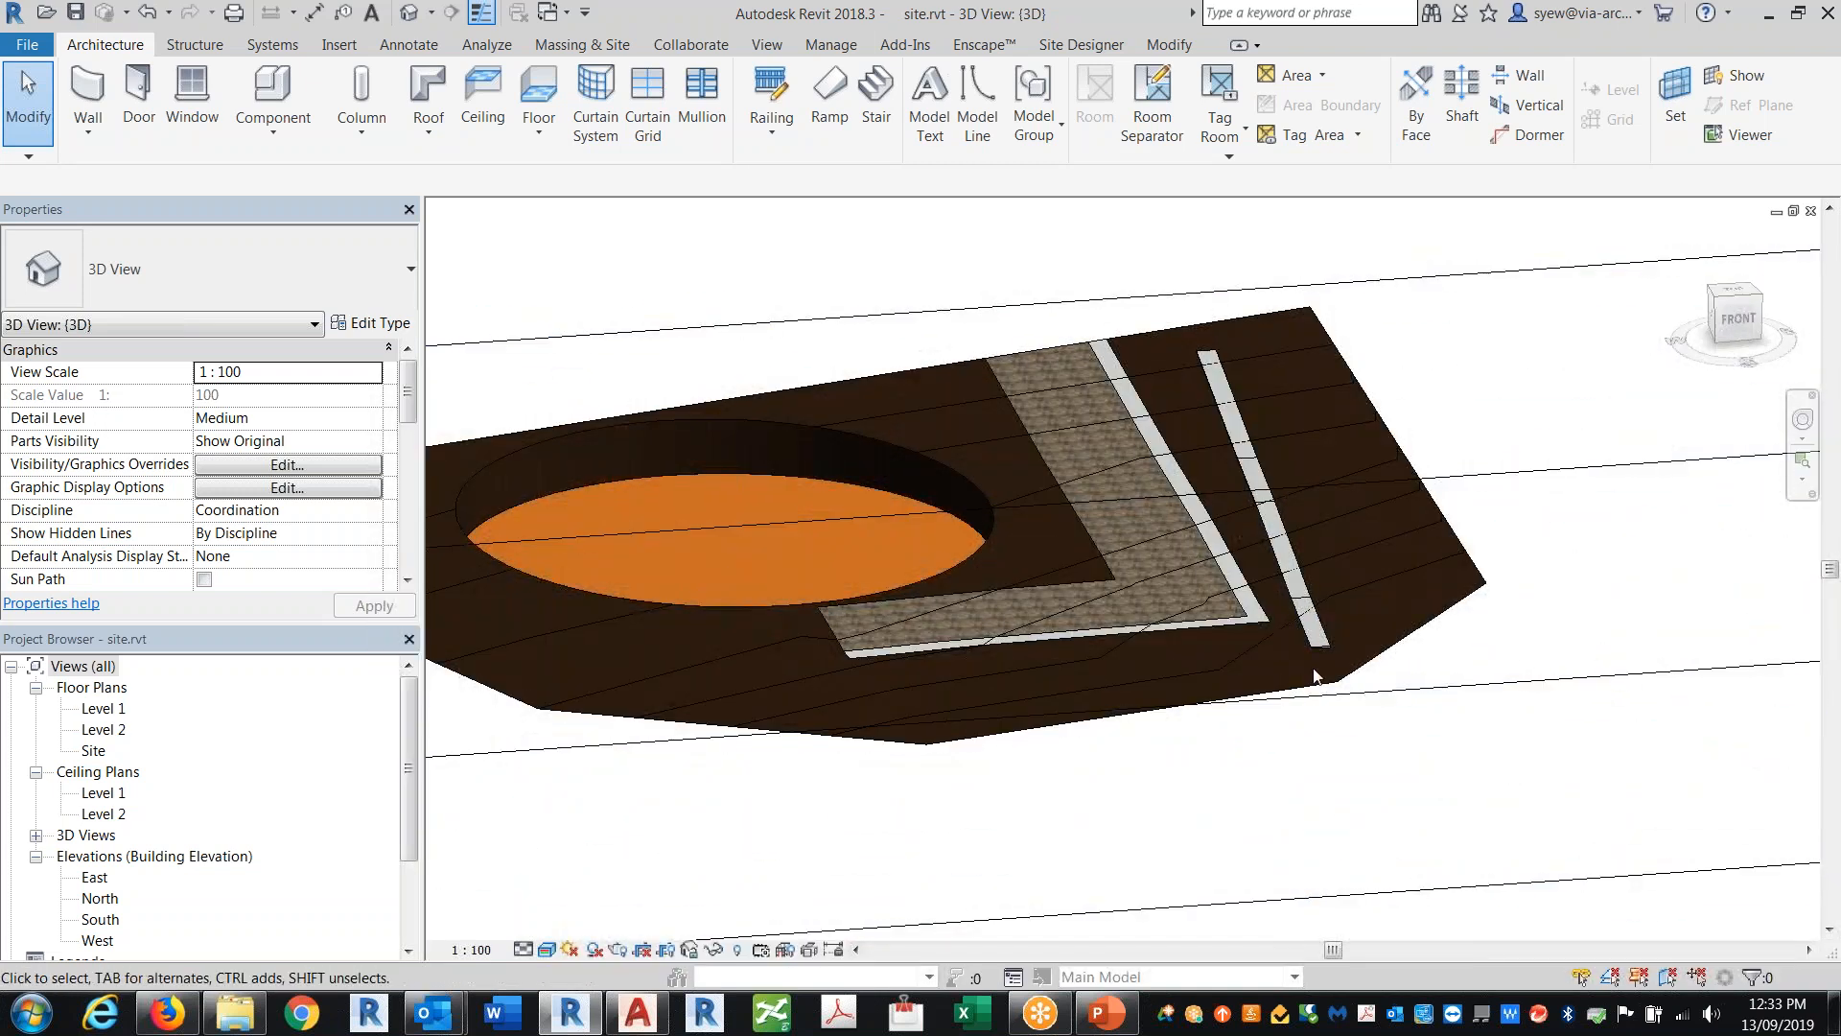
scroll(1389, 677, up, 4)
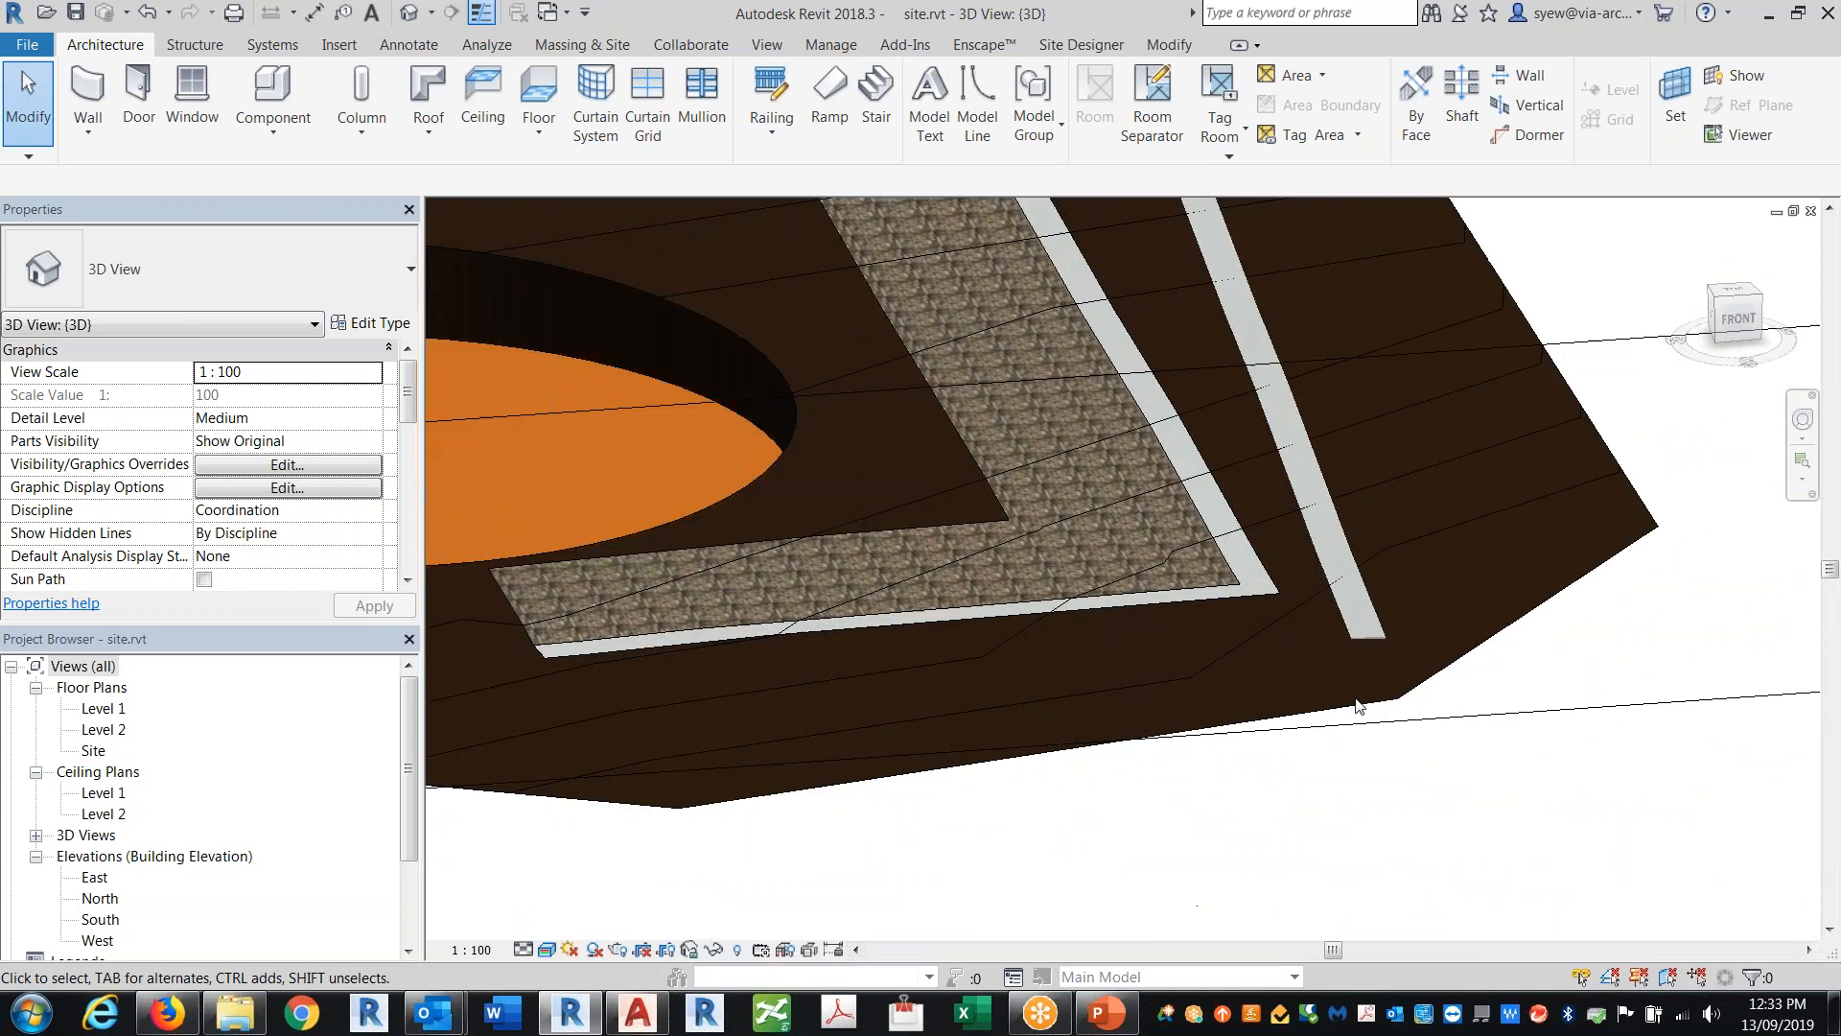
Step: Switch the 3D view to wireframe and orbit to examine the sidewalk railing on the toposurface
scroll(1315, 587, up, 3)
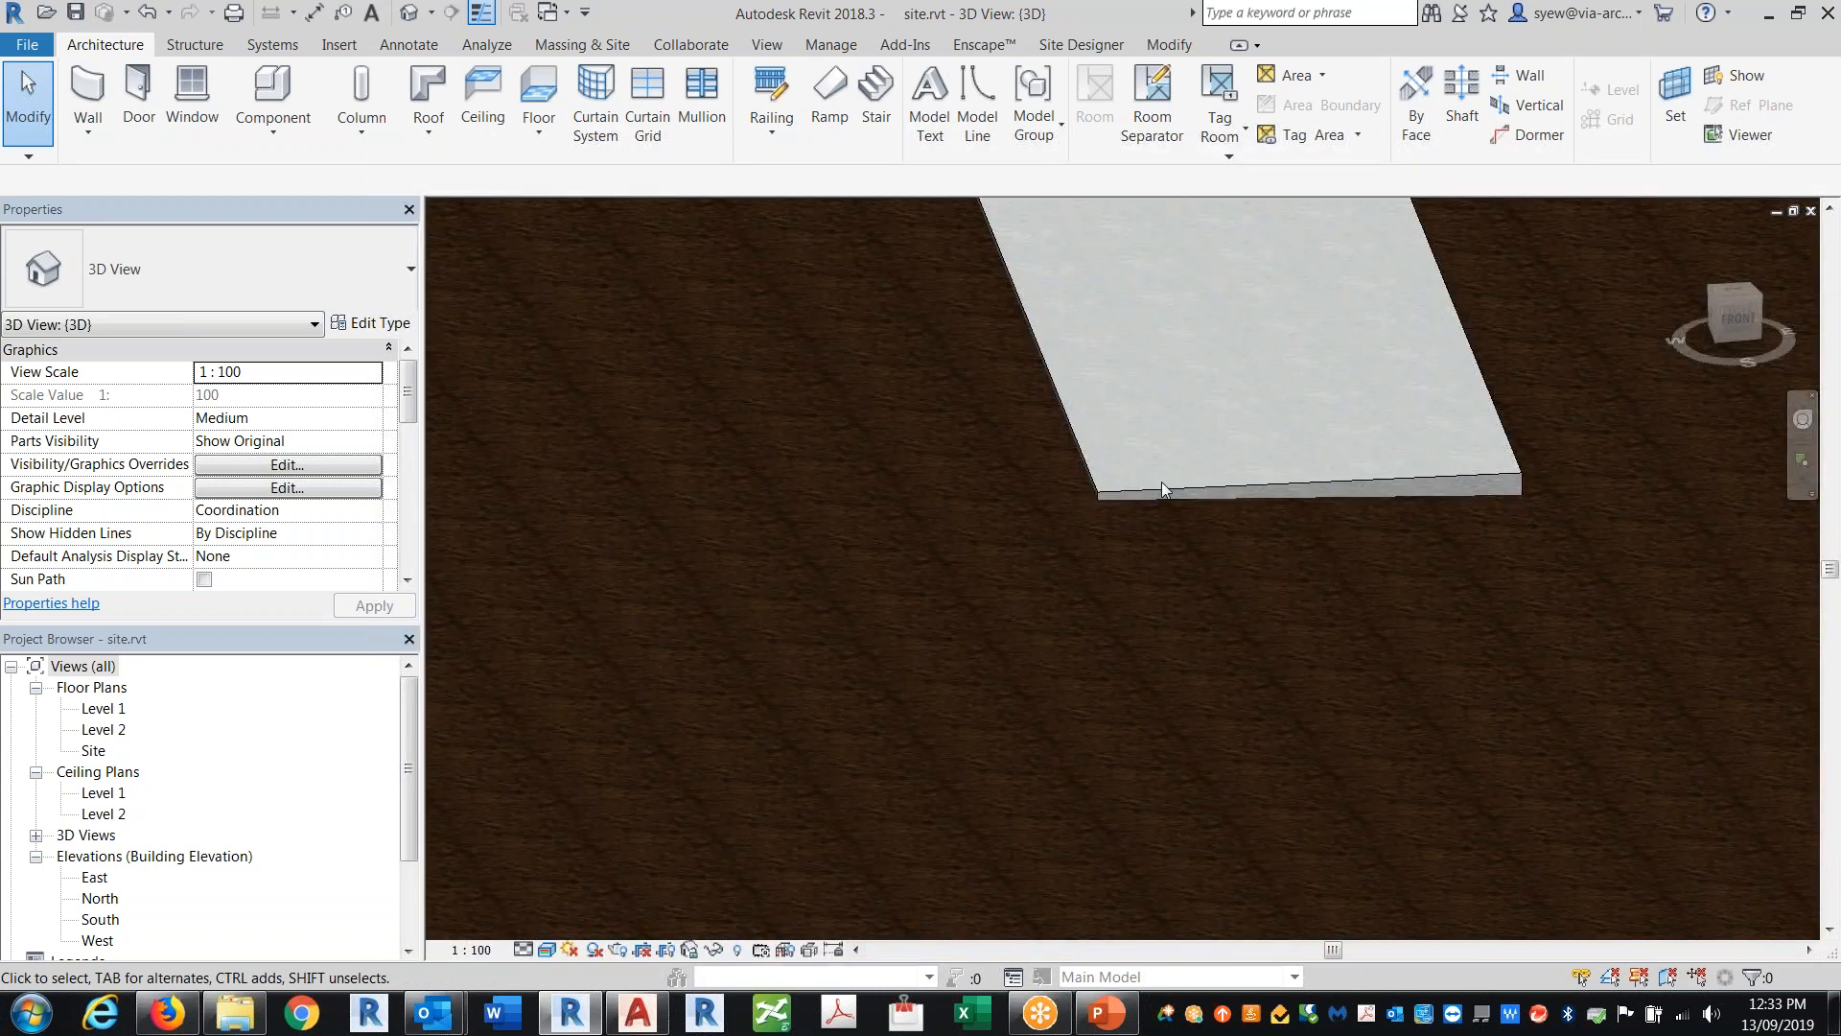
middle_drag(1247, 576, 1218, 1022)
scroll(1109, 792, down, 3)
click(547, 949)
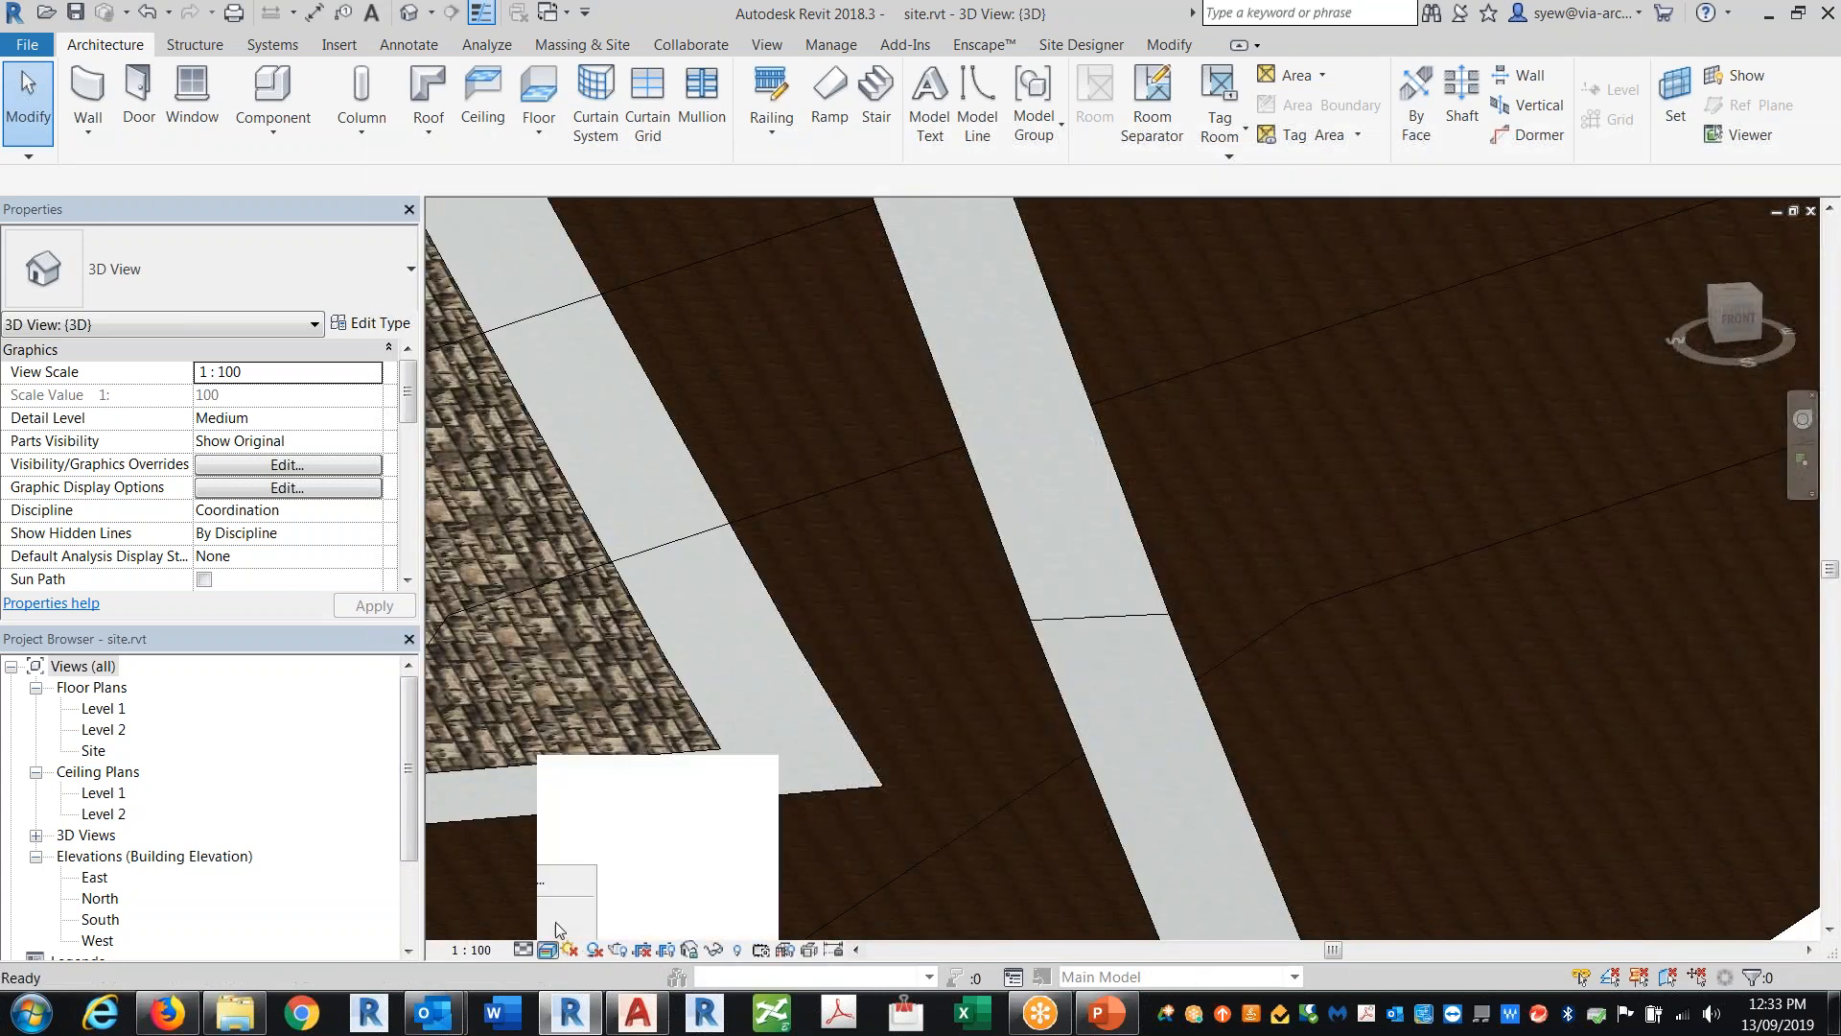
click(575, 830)
scroll(1333, 595, down, 5)
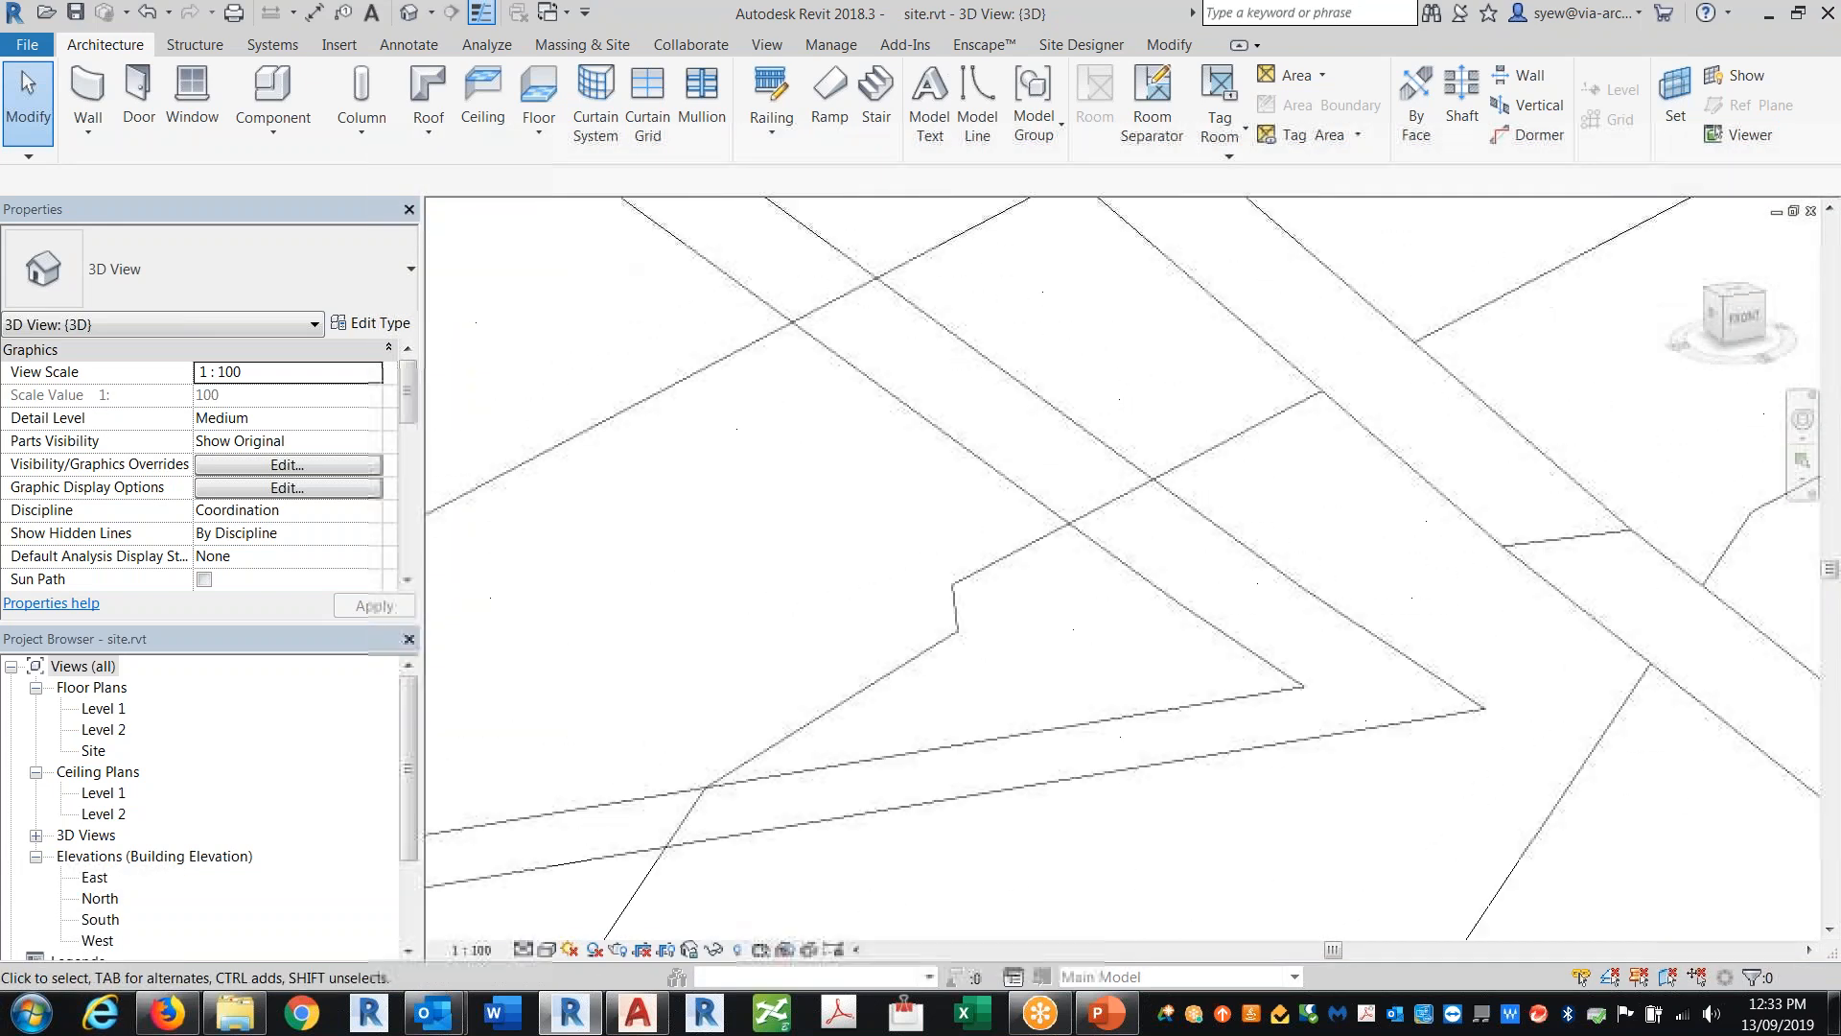
shift+middle_drag(1231, 622, 1276, 782)
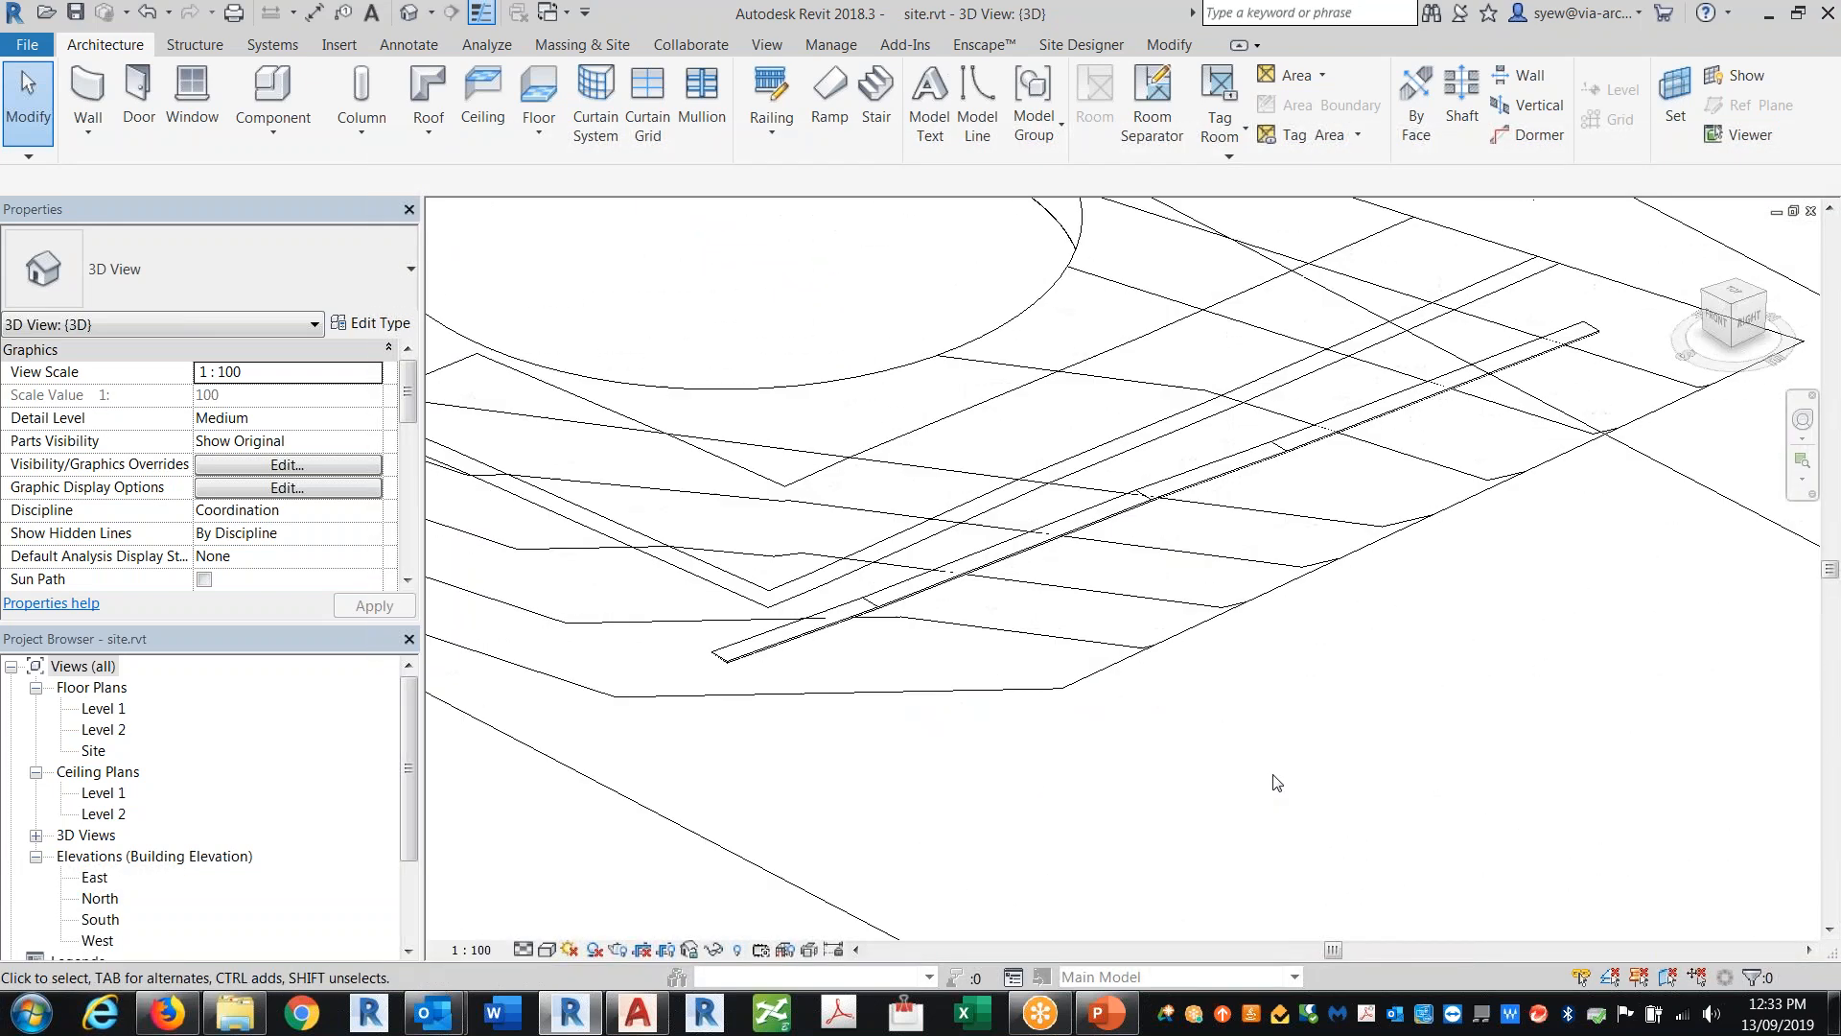
Step: Open the Site plan and sketch a 900mm Pipe railing path along the sidewalk's east edge
double_click(96, 710)
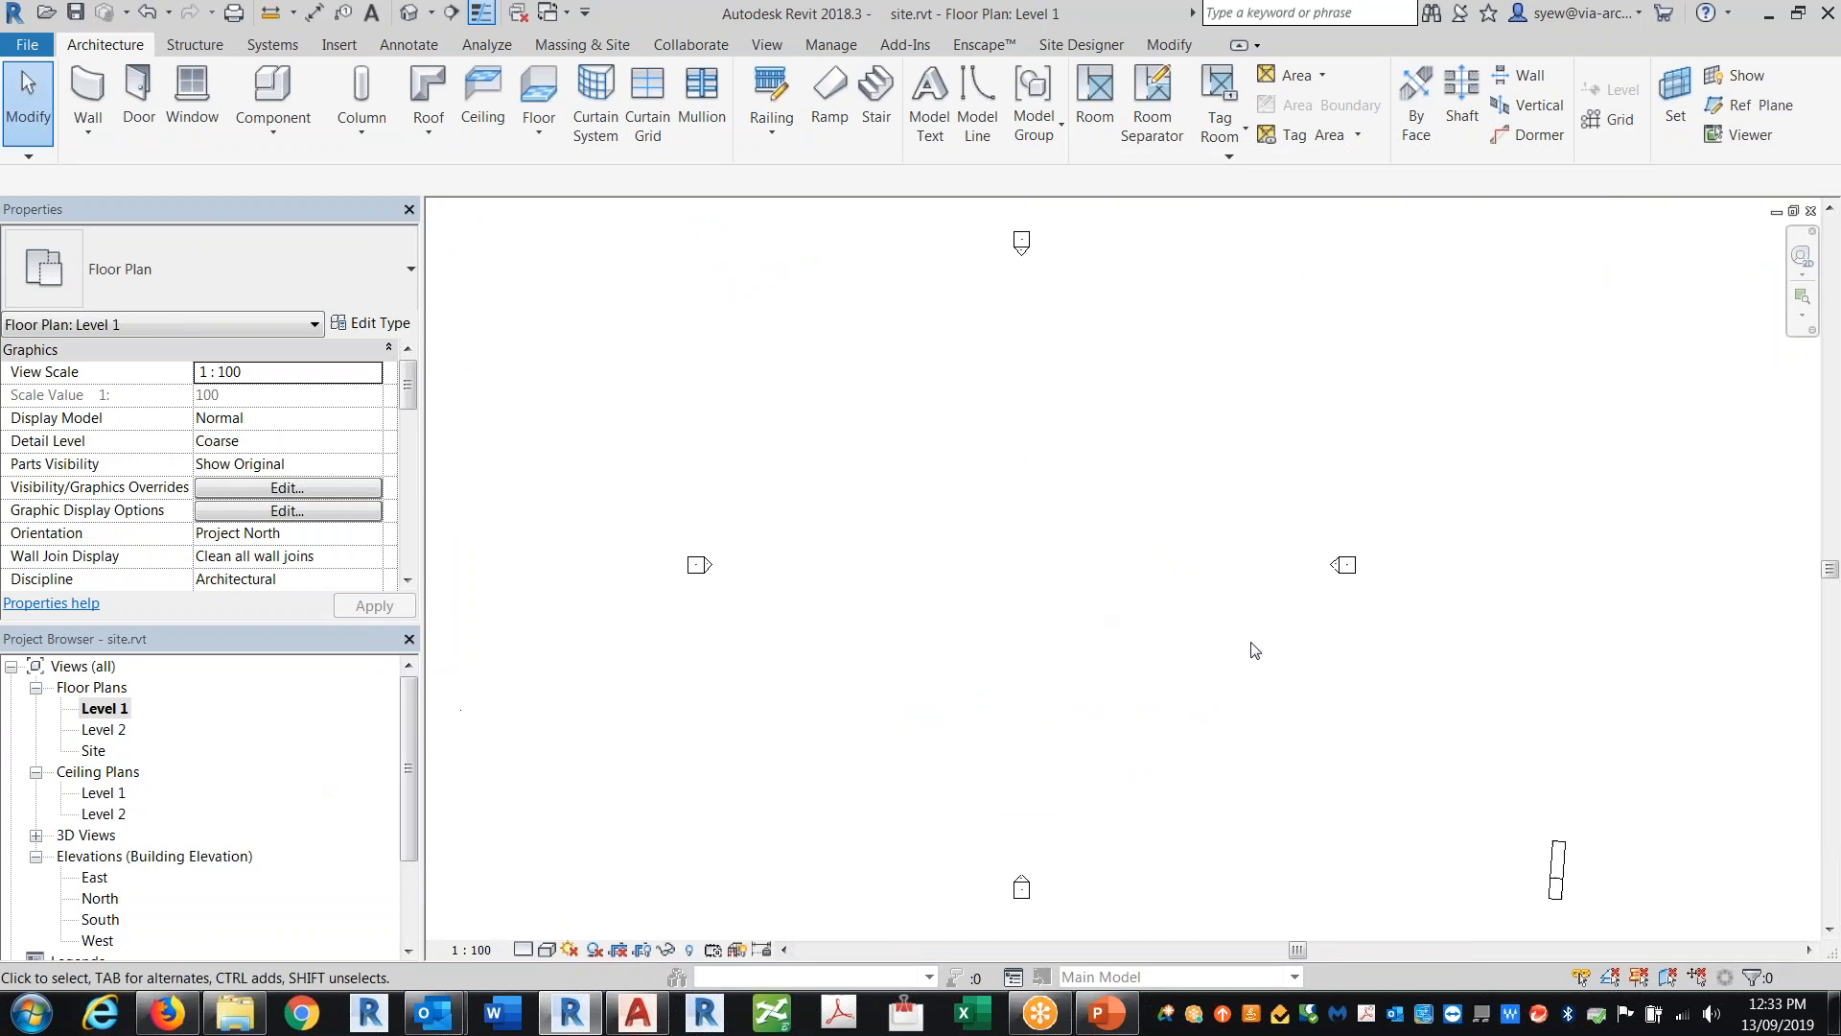
double_click(94, 751)
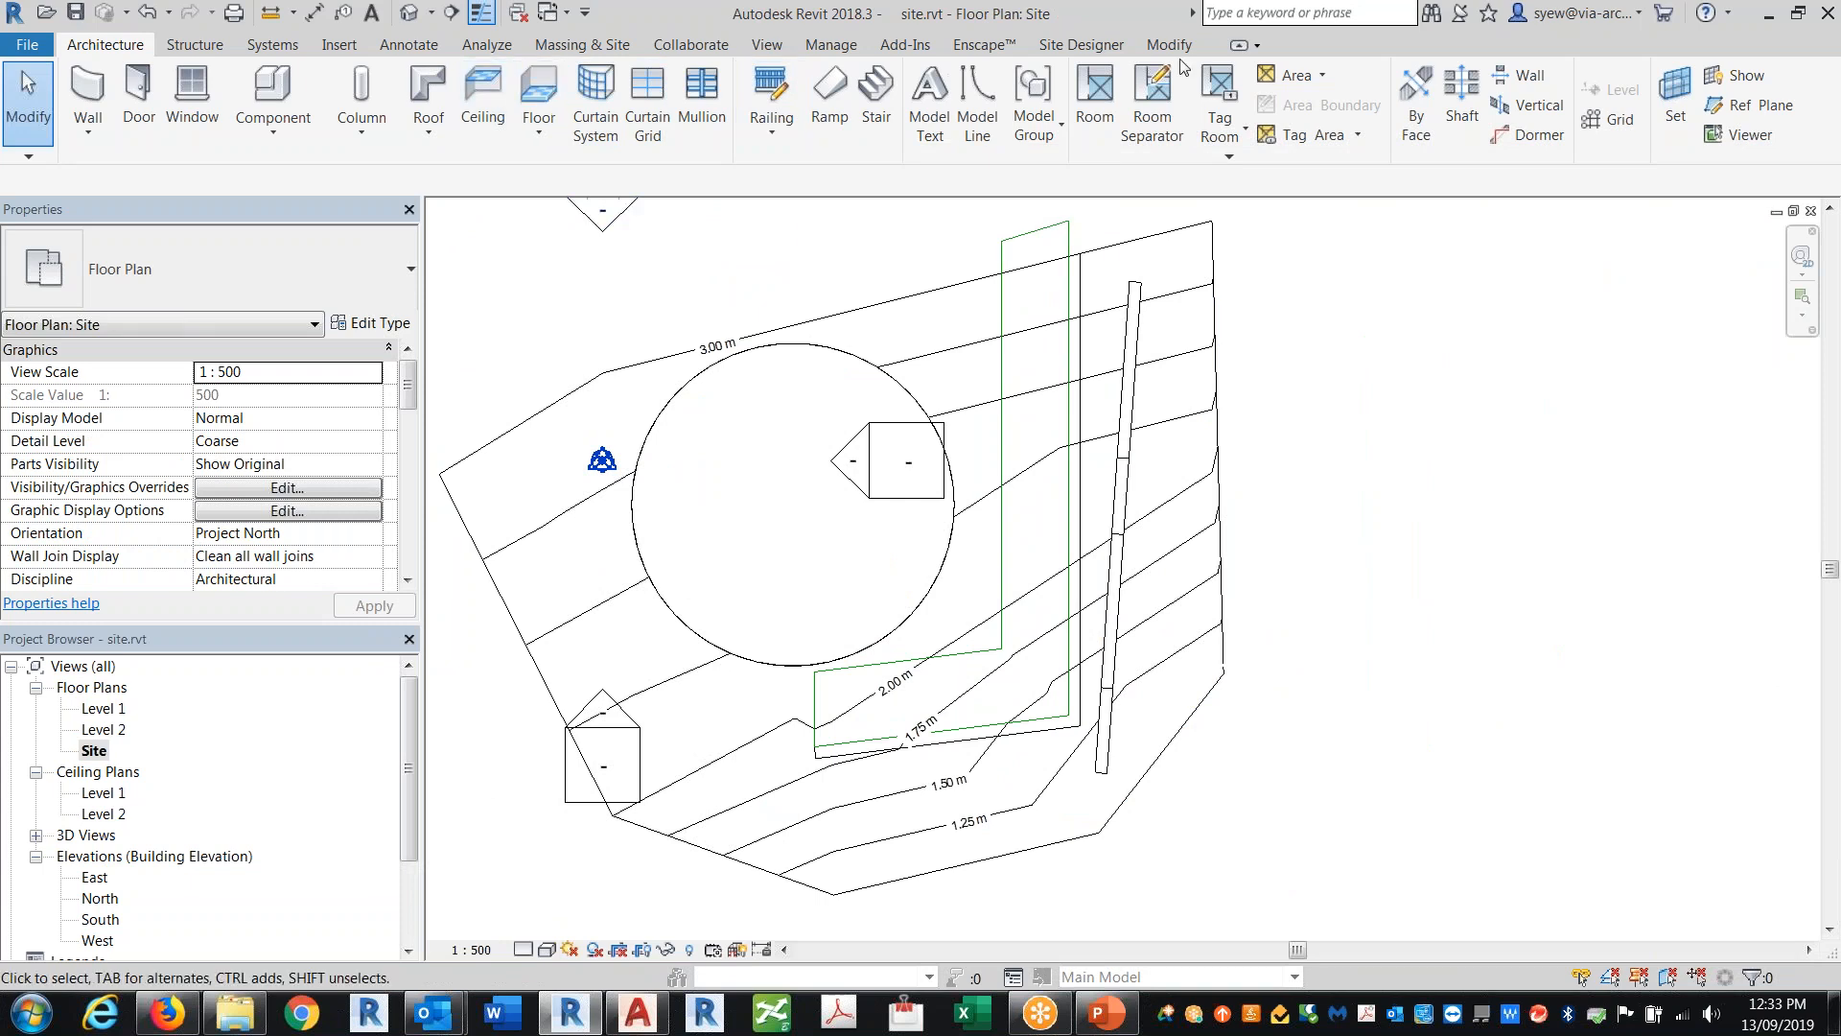
click(770, 104)
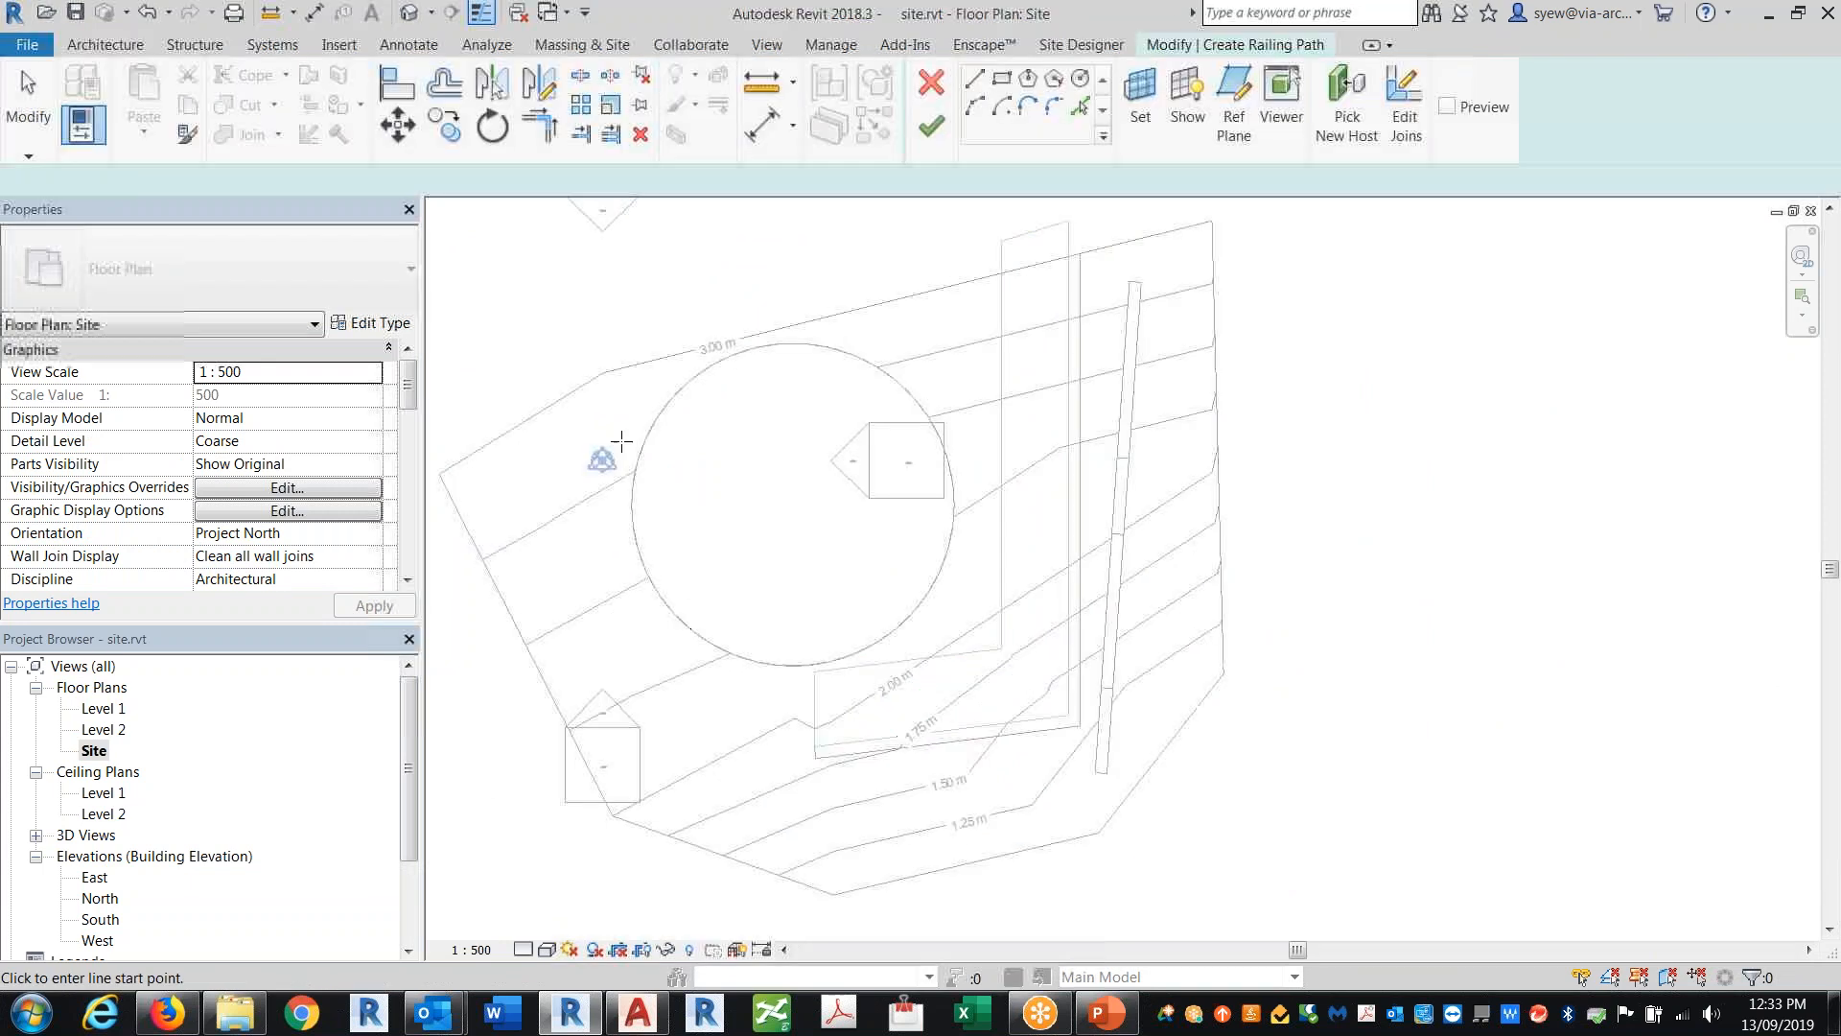
click(213, 299)
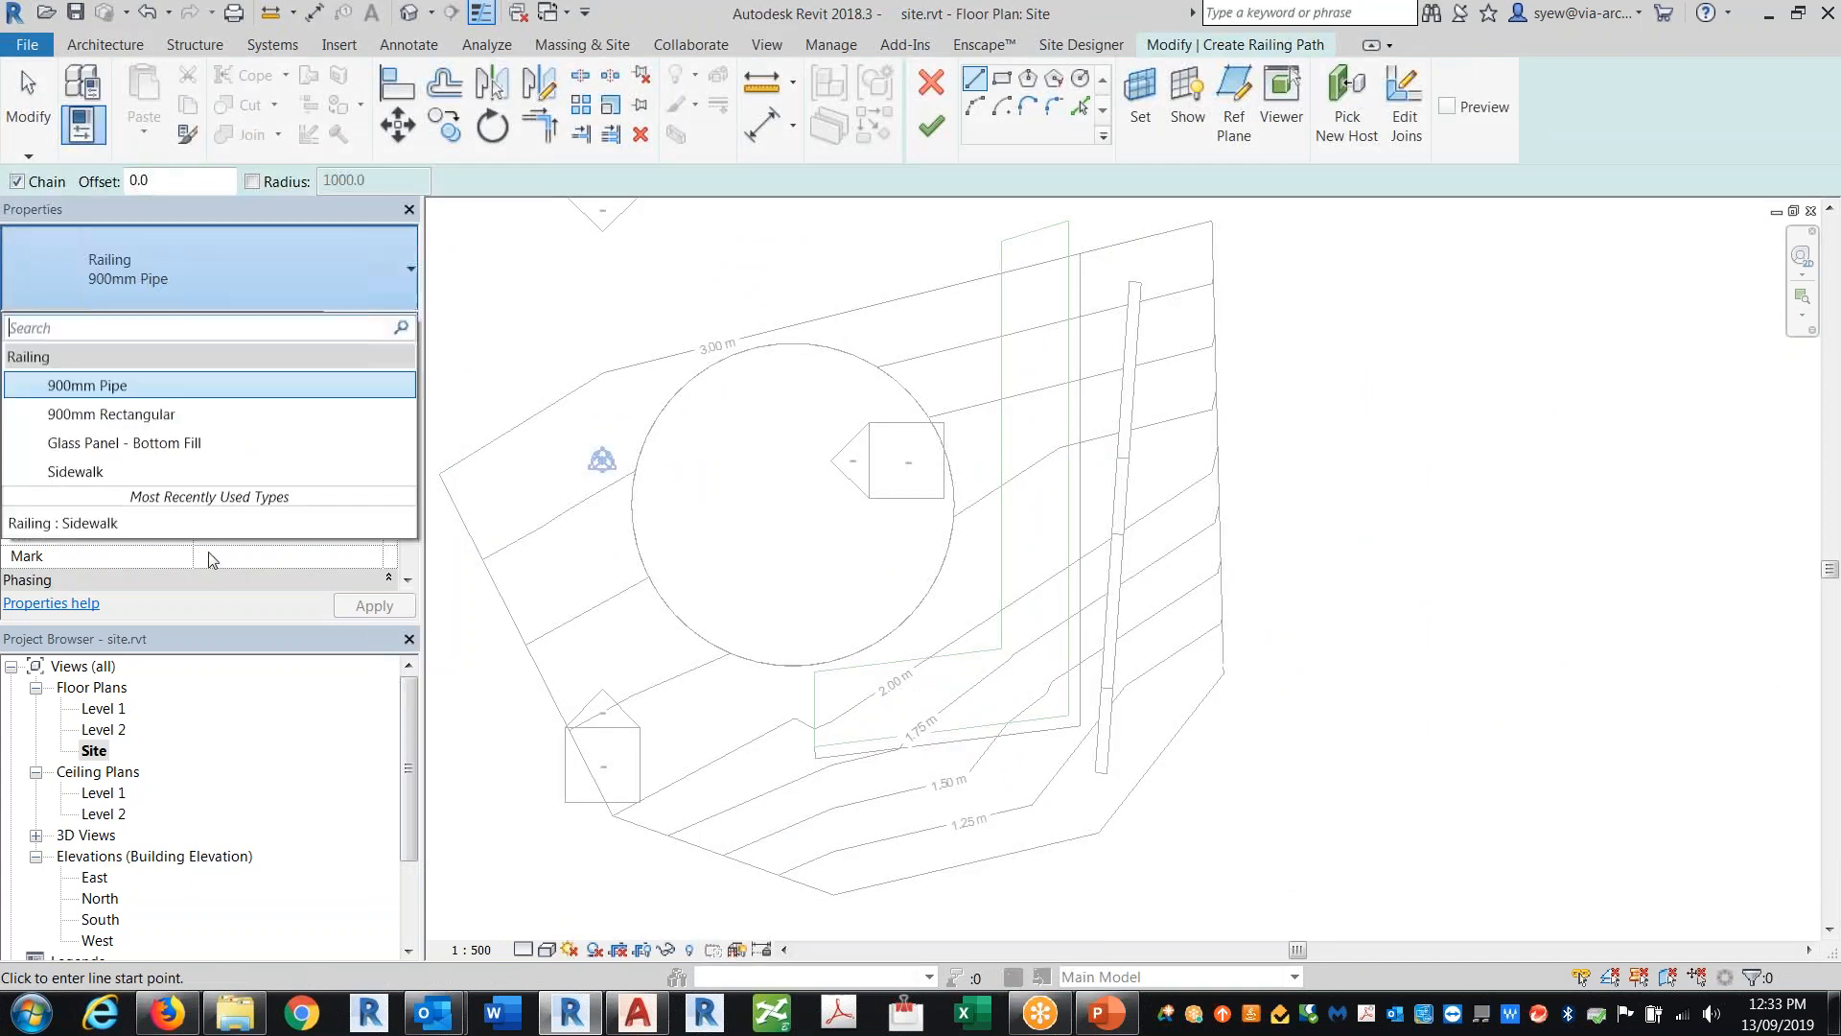
click(134, 383)
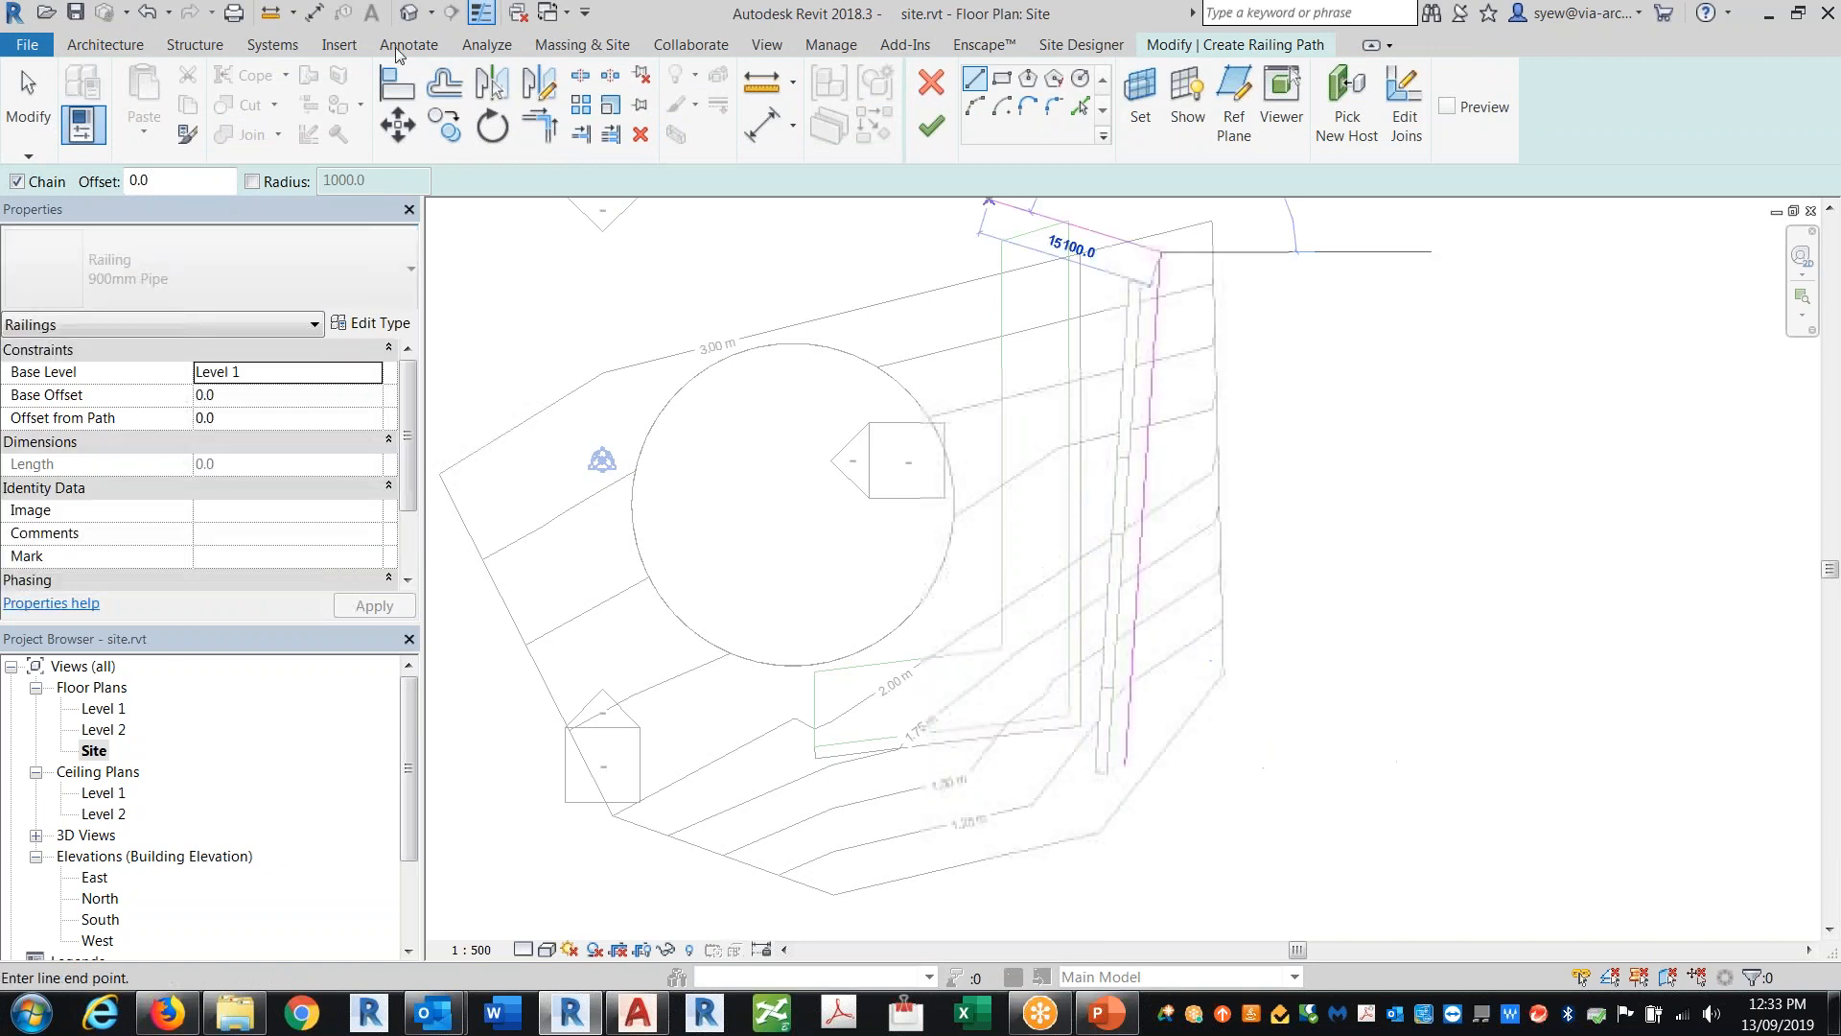
click(1162, 254)
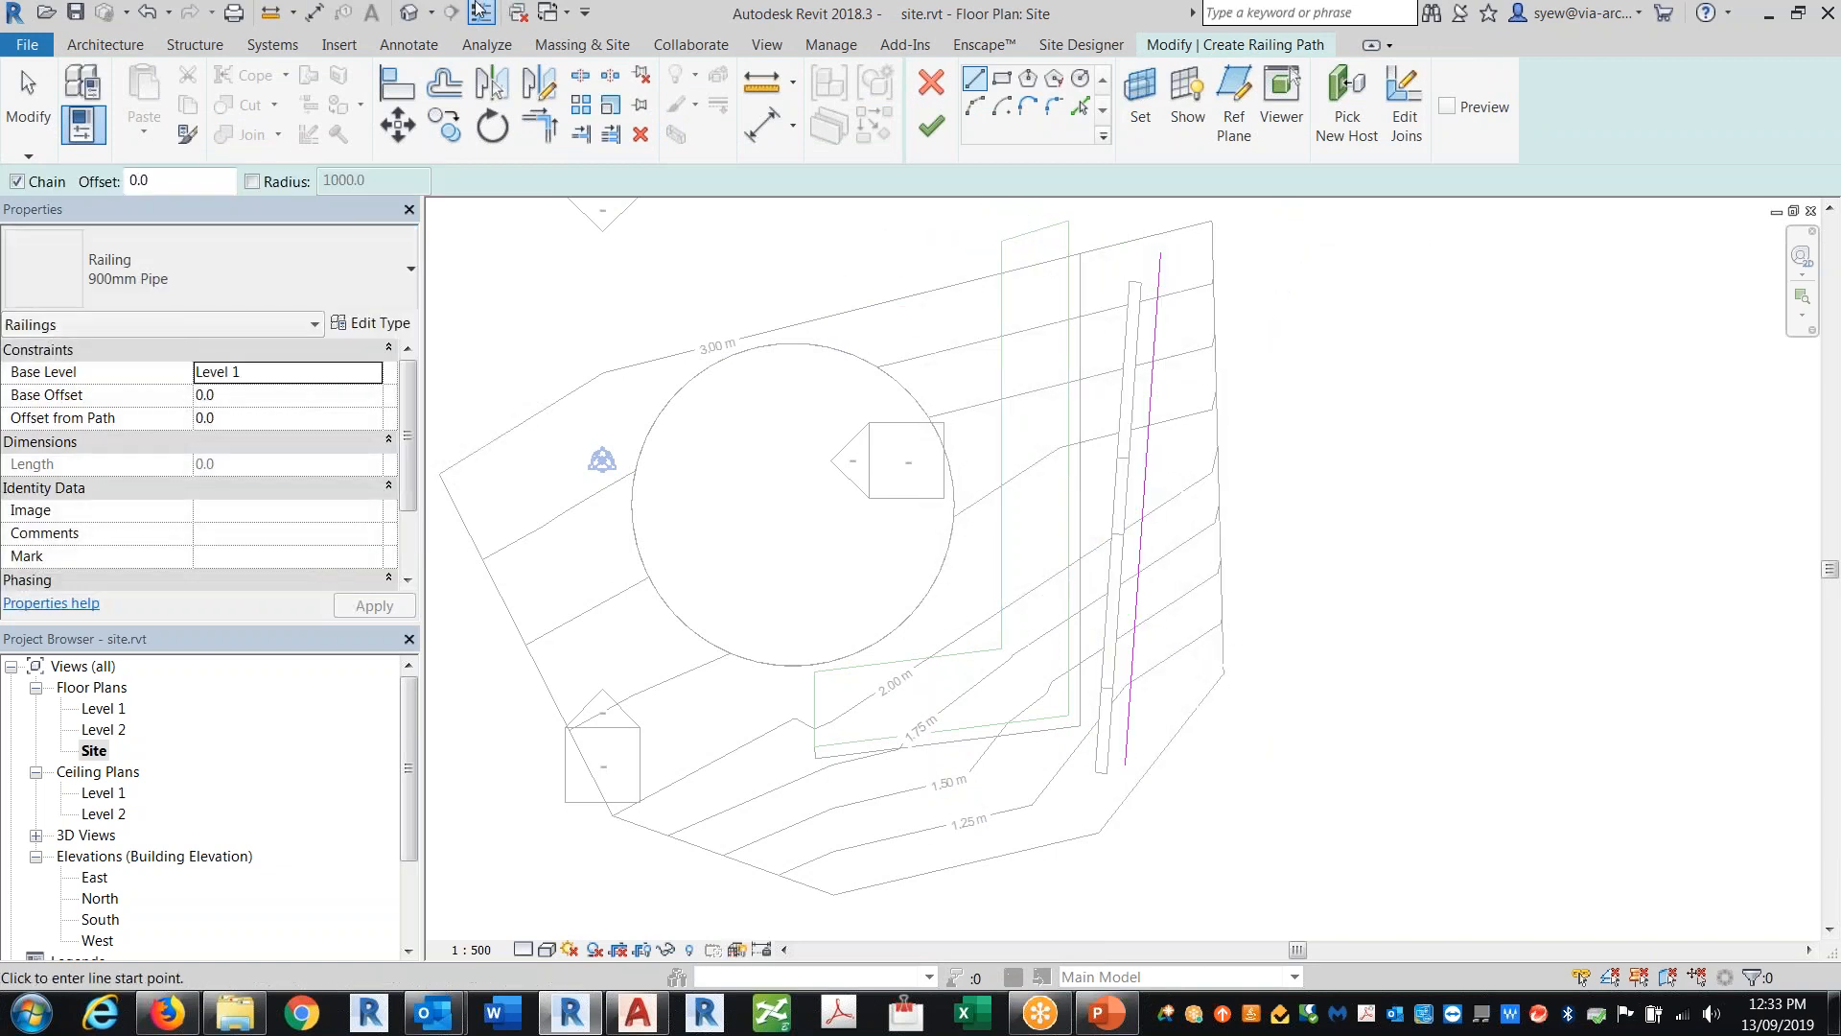
Step: In the 3D view, pick the toposurface as the new host for the pipe railing
click(410, 12)
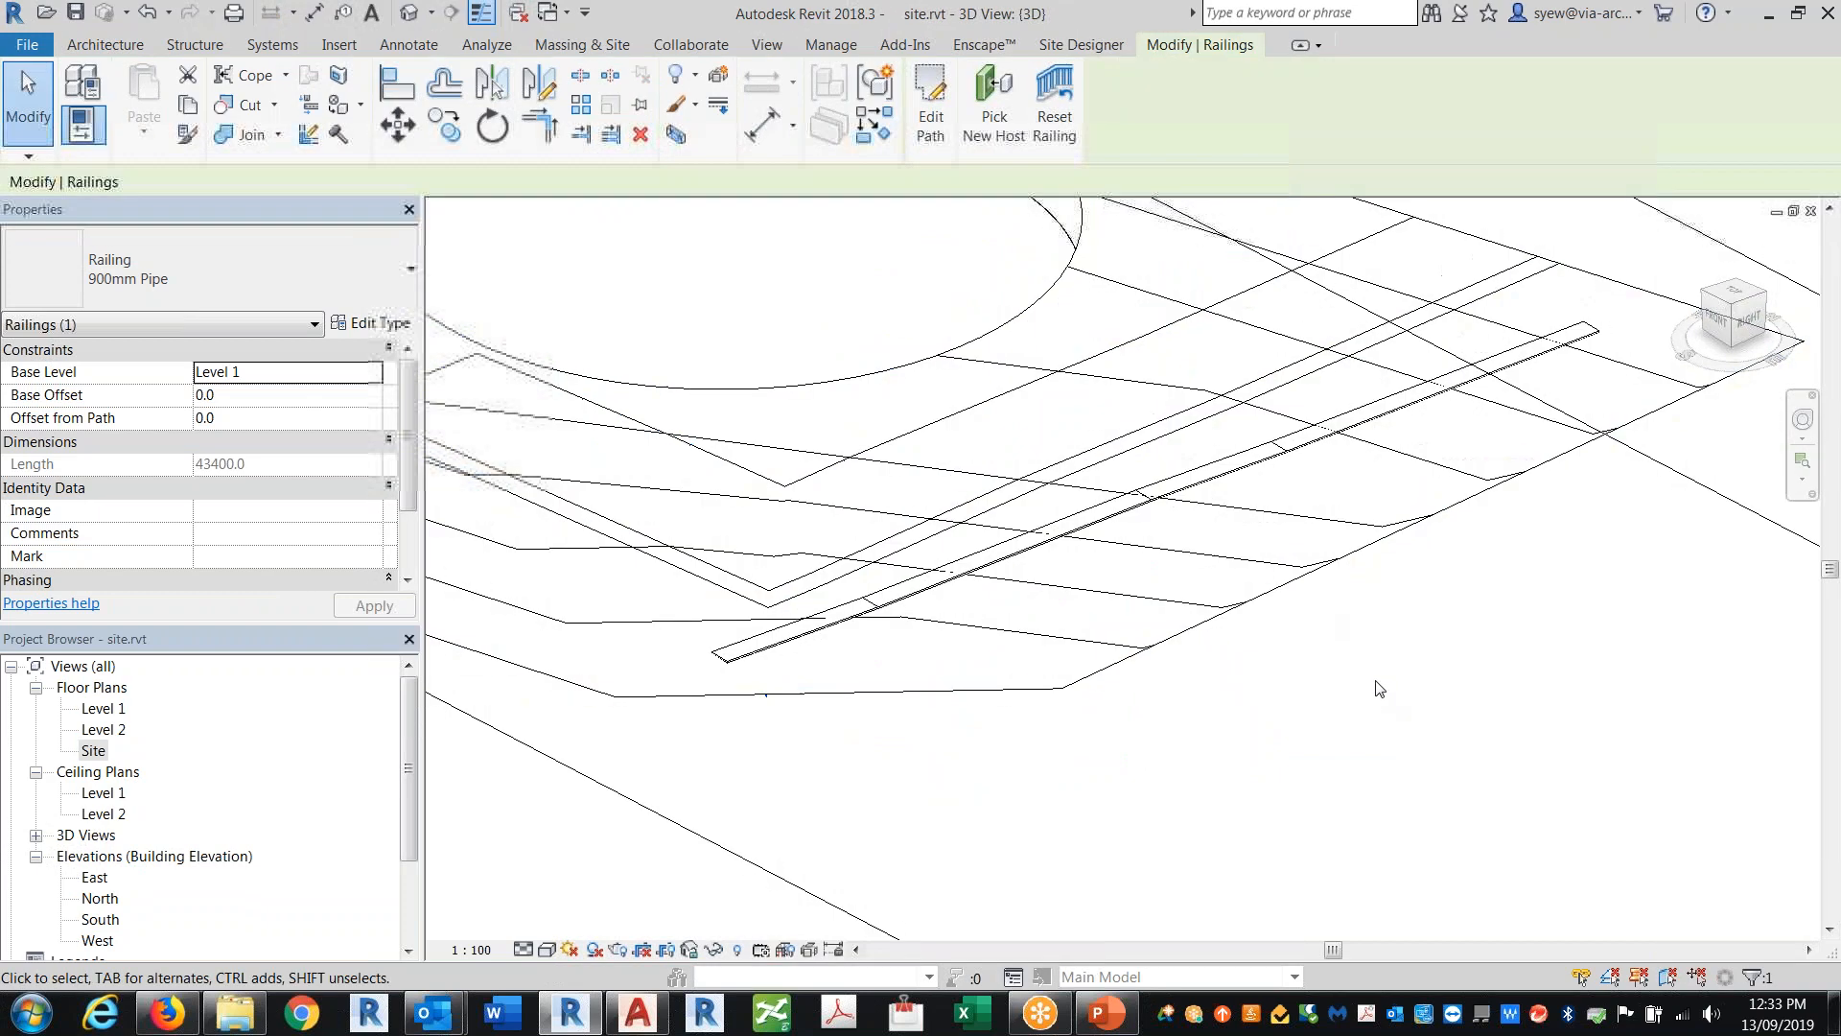
middle_drag(1385, 696, 1161, 697)
click(994, 106)
click(1153, 534)
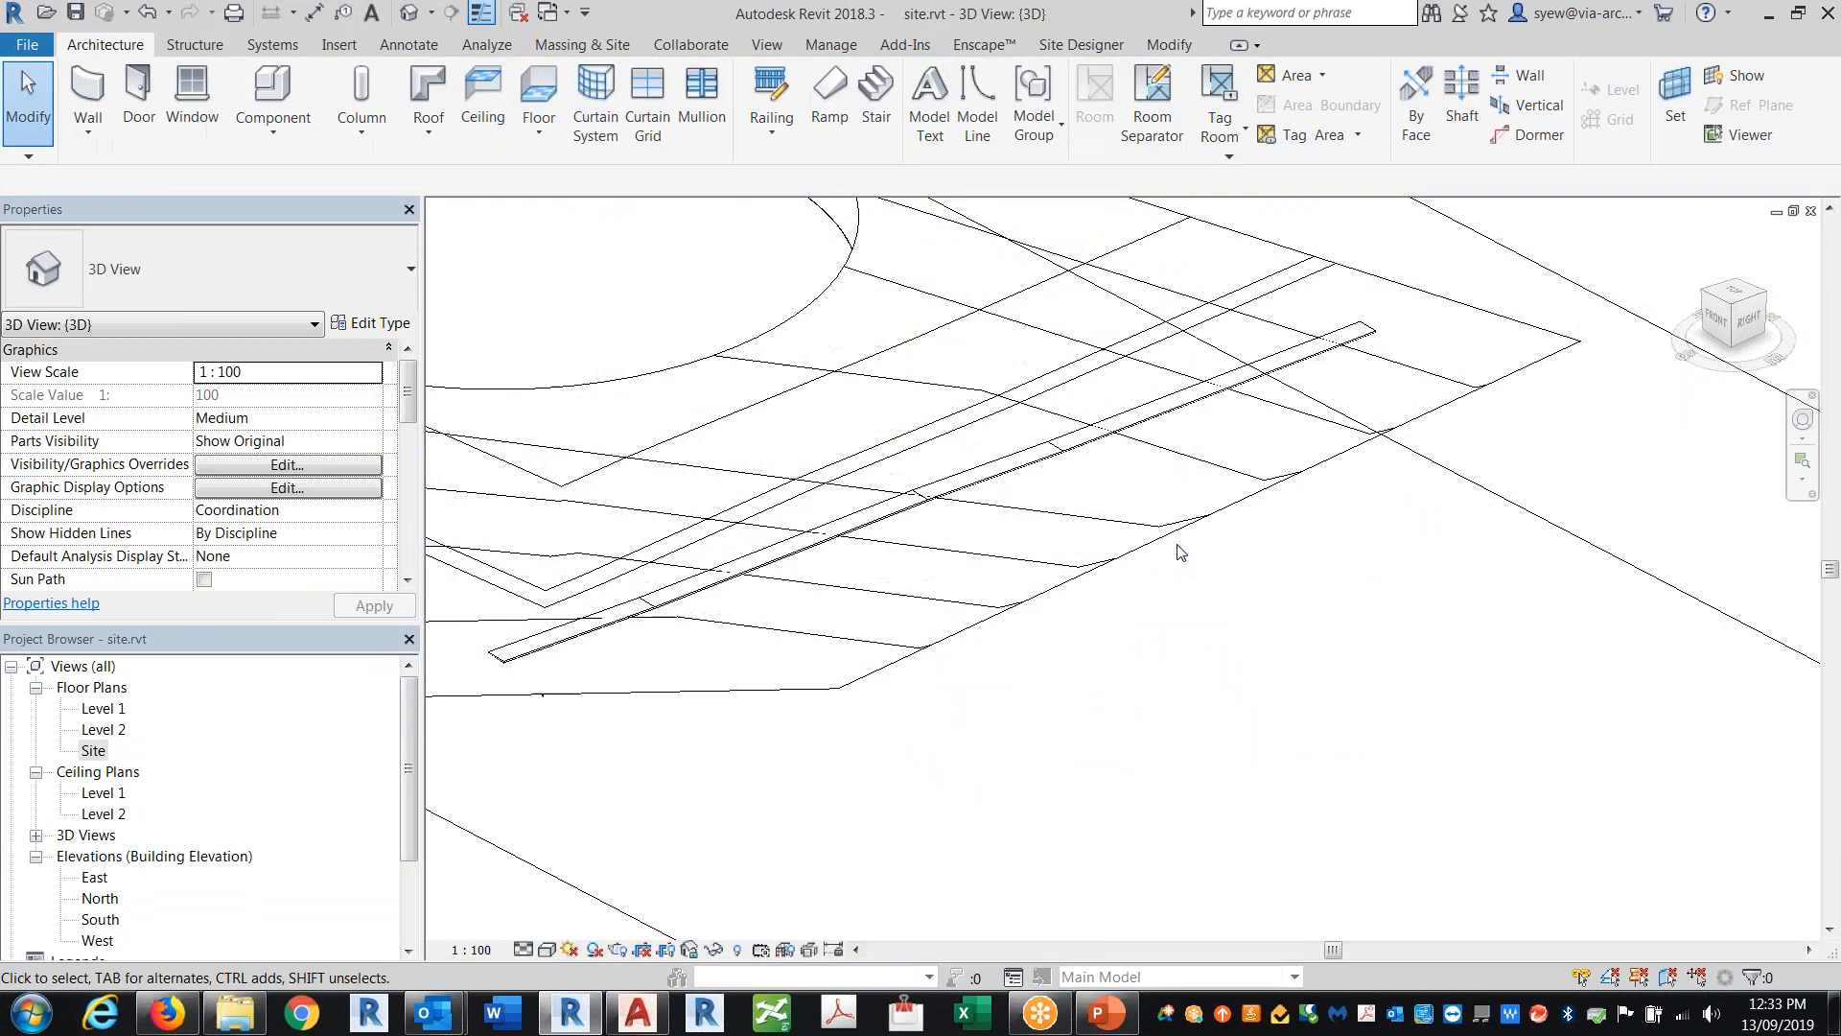
click(1175, 536)
click(1279, 697)
shift+middle_drag(1327, 681, 1331, 596)
click(1410, 453)
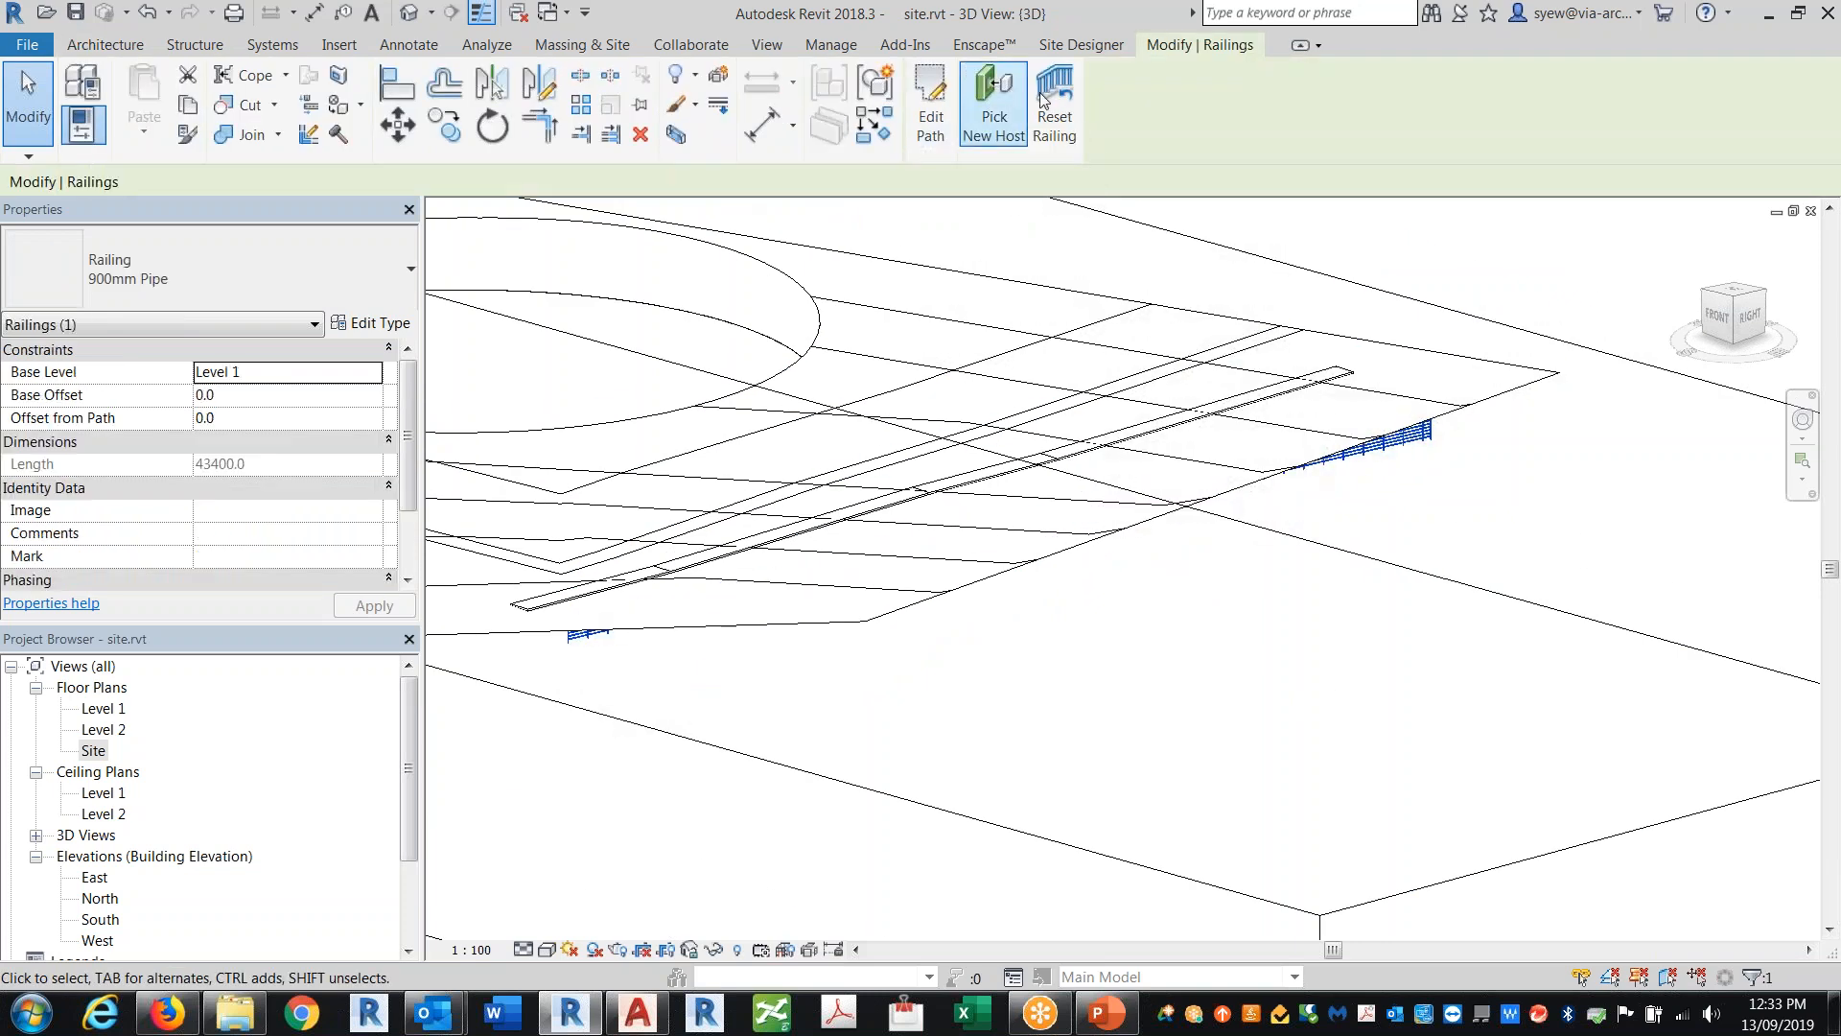
click(994, 105)
click(1510, 599)
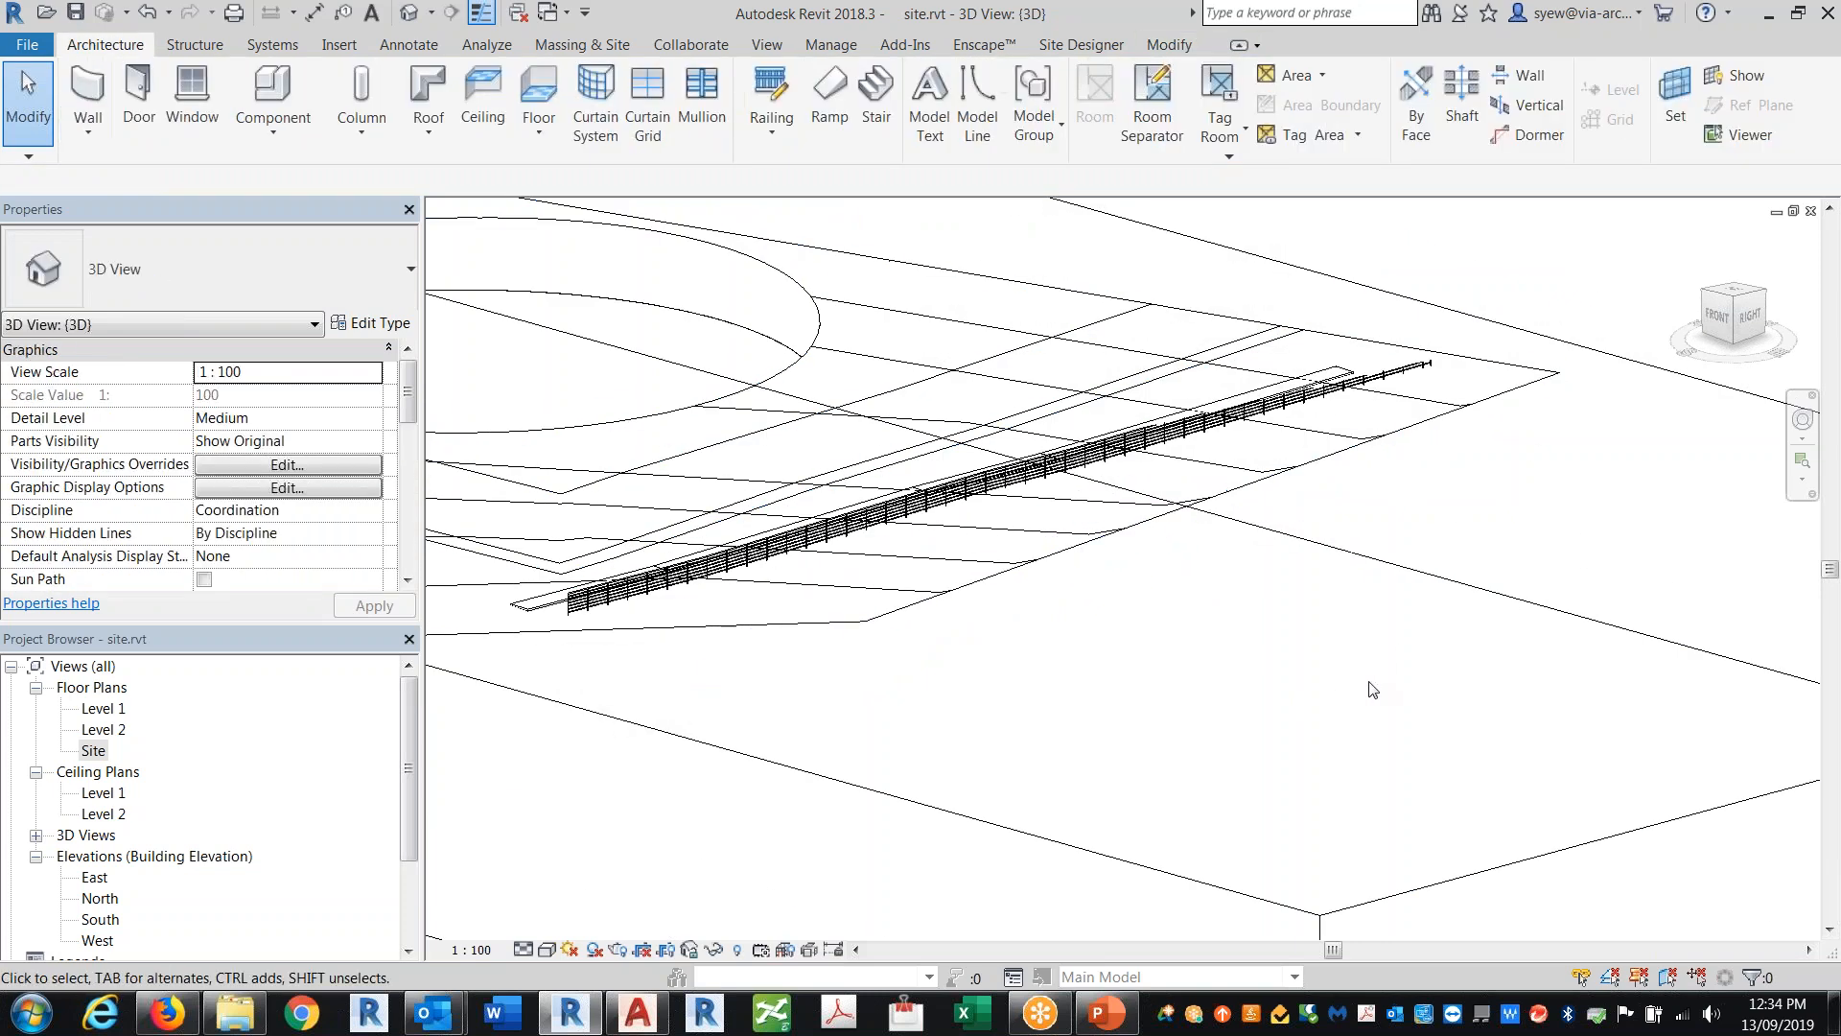
Step: Orbit around the site and resize the section box's vertical extents around the toposurface
shift+middle_drag(1326, 659, 576, 587)
scroll(863, 491, up, 4)
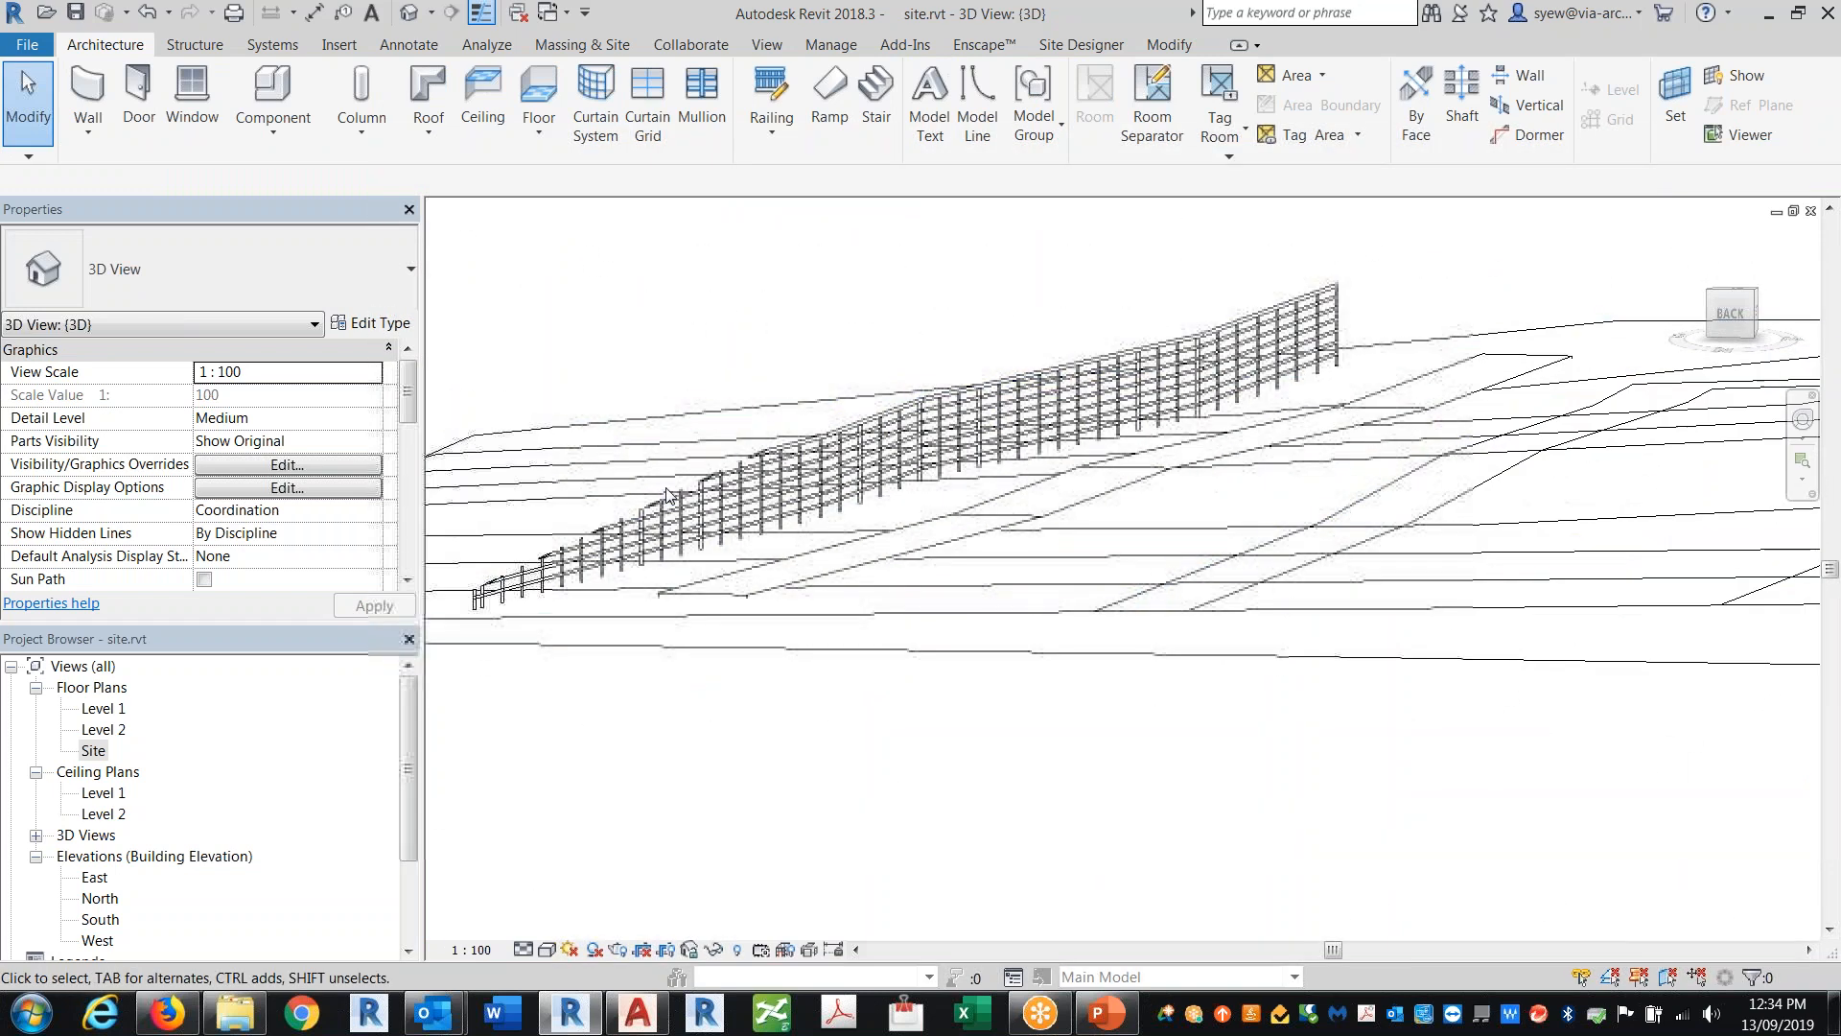
click(1097, 544)
scroll(1097, 544, down, 5)
shift+middle_drag(802, 670, 1678, 708)
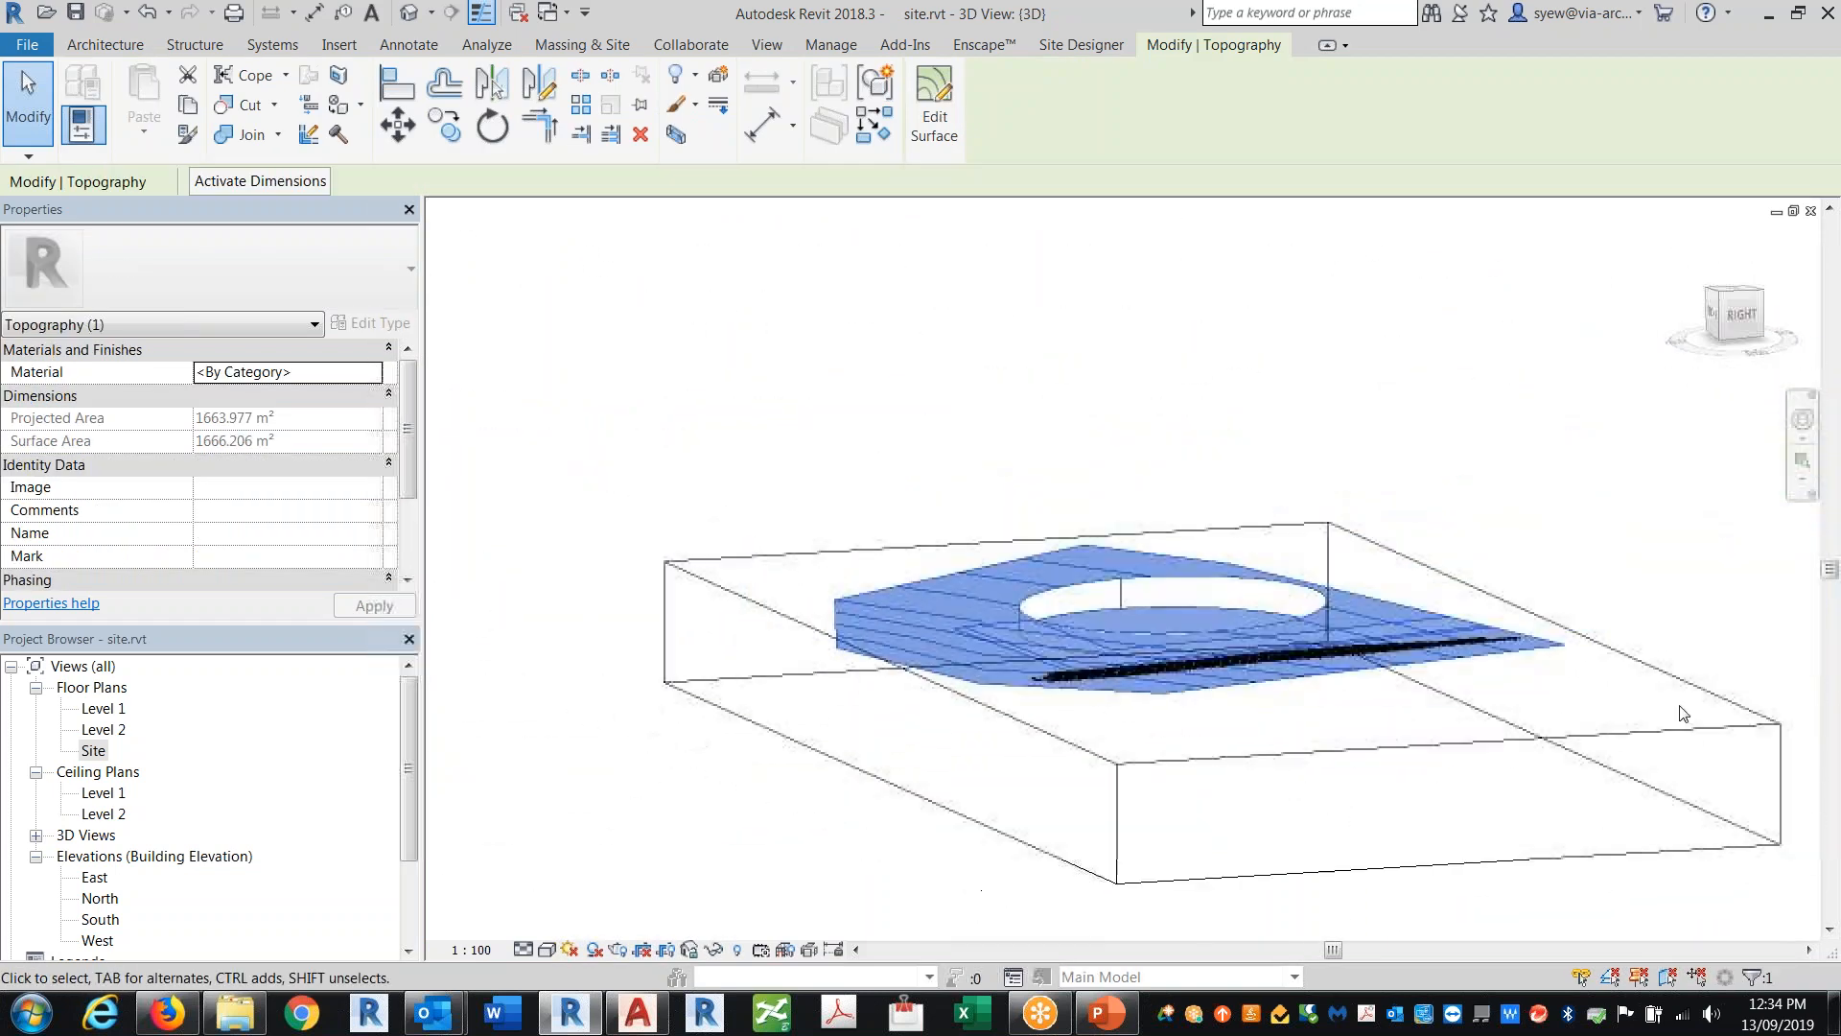
click(1641, 733)
drag(1223, 643, 1222, 477)
shift+middle_drag(1352, 770, 1354, 679)
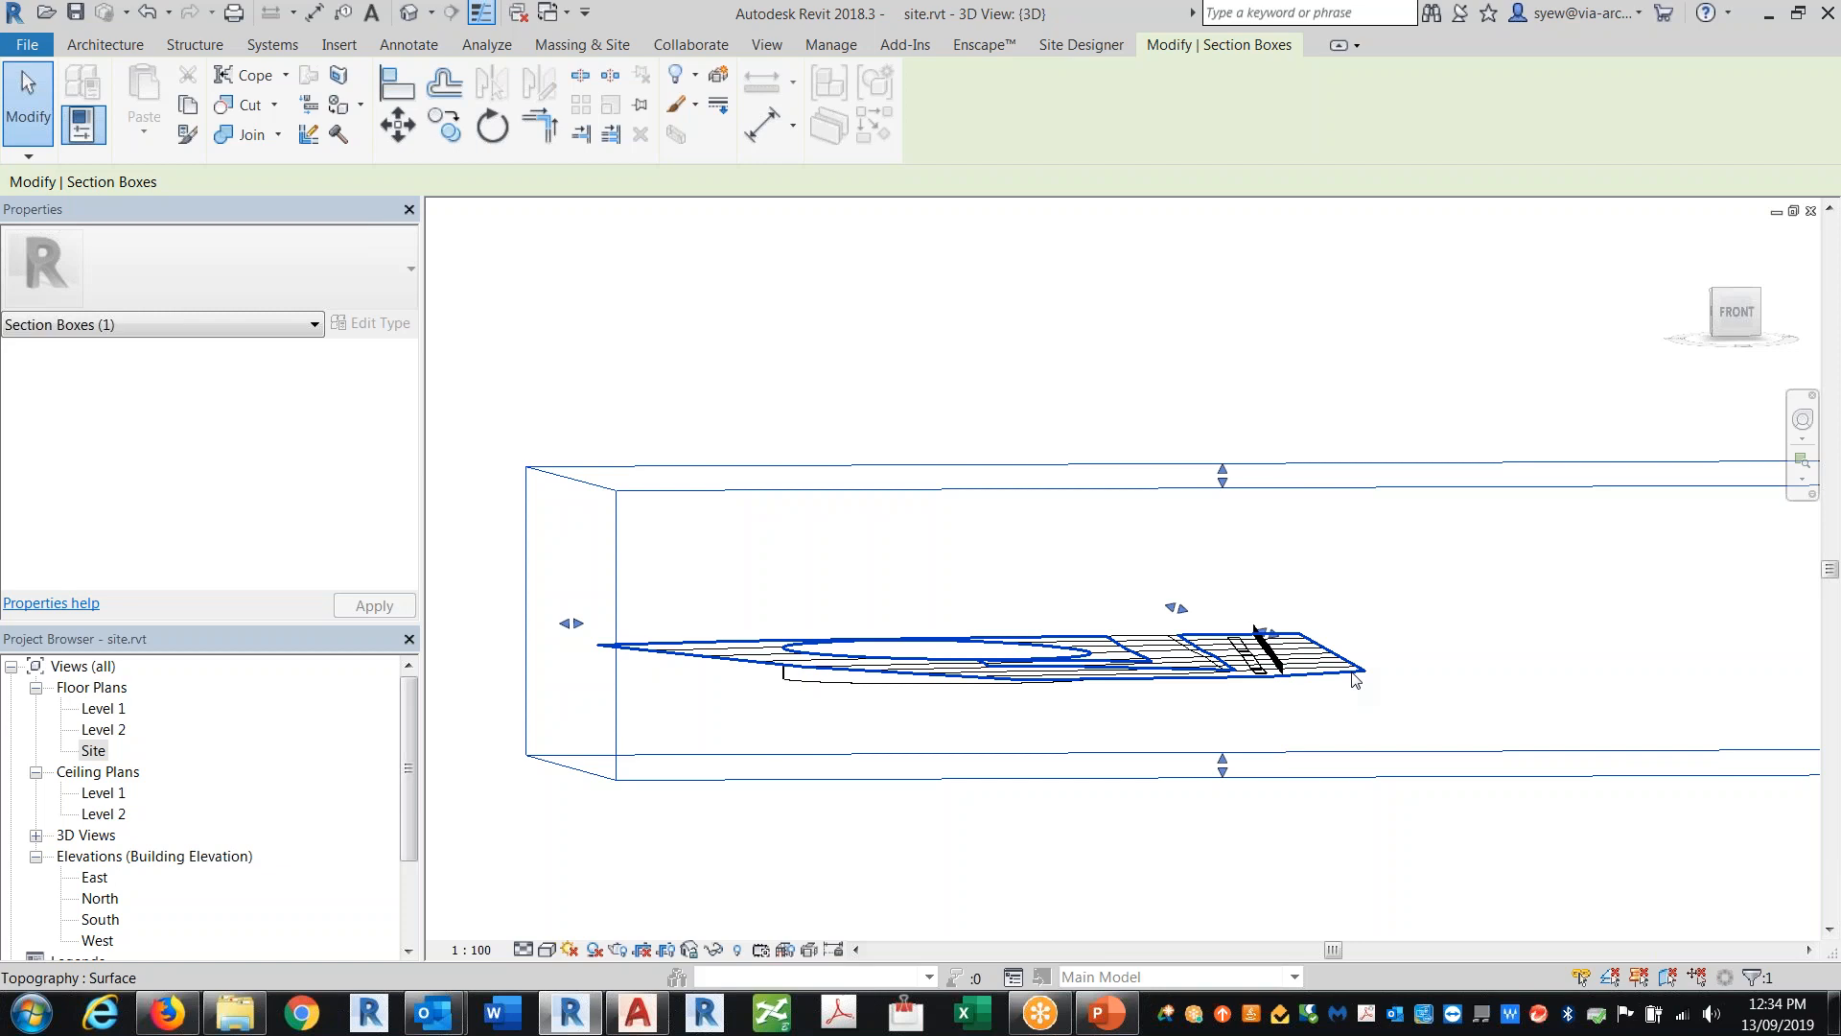
Step: Switch the 3D view to the Realistic visual style and zoom back to the pads
click(553, 955)
click(658, 907)
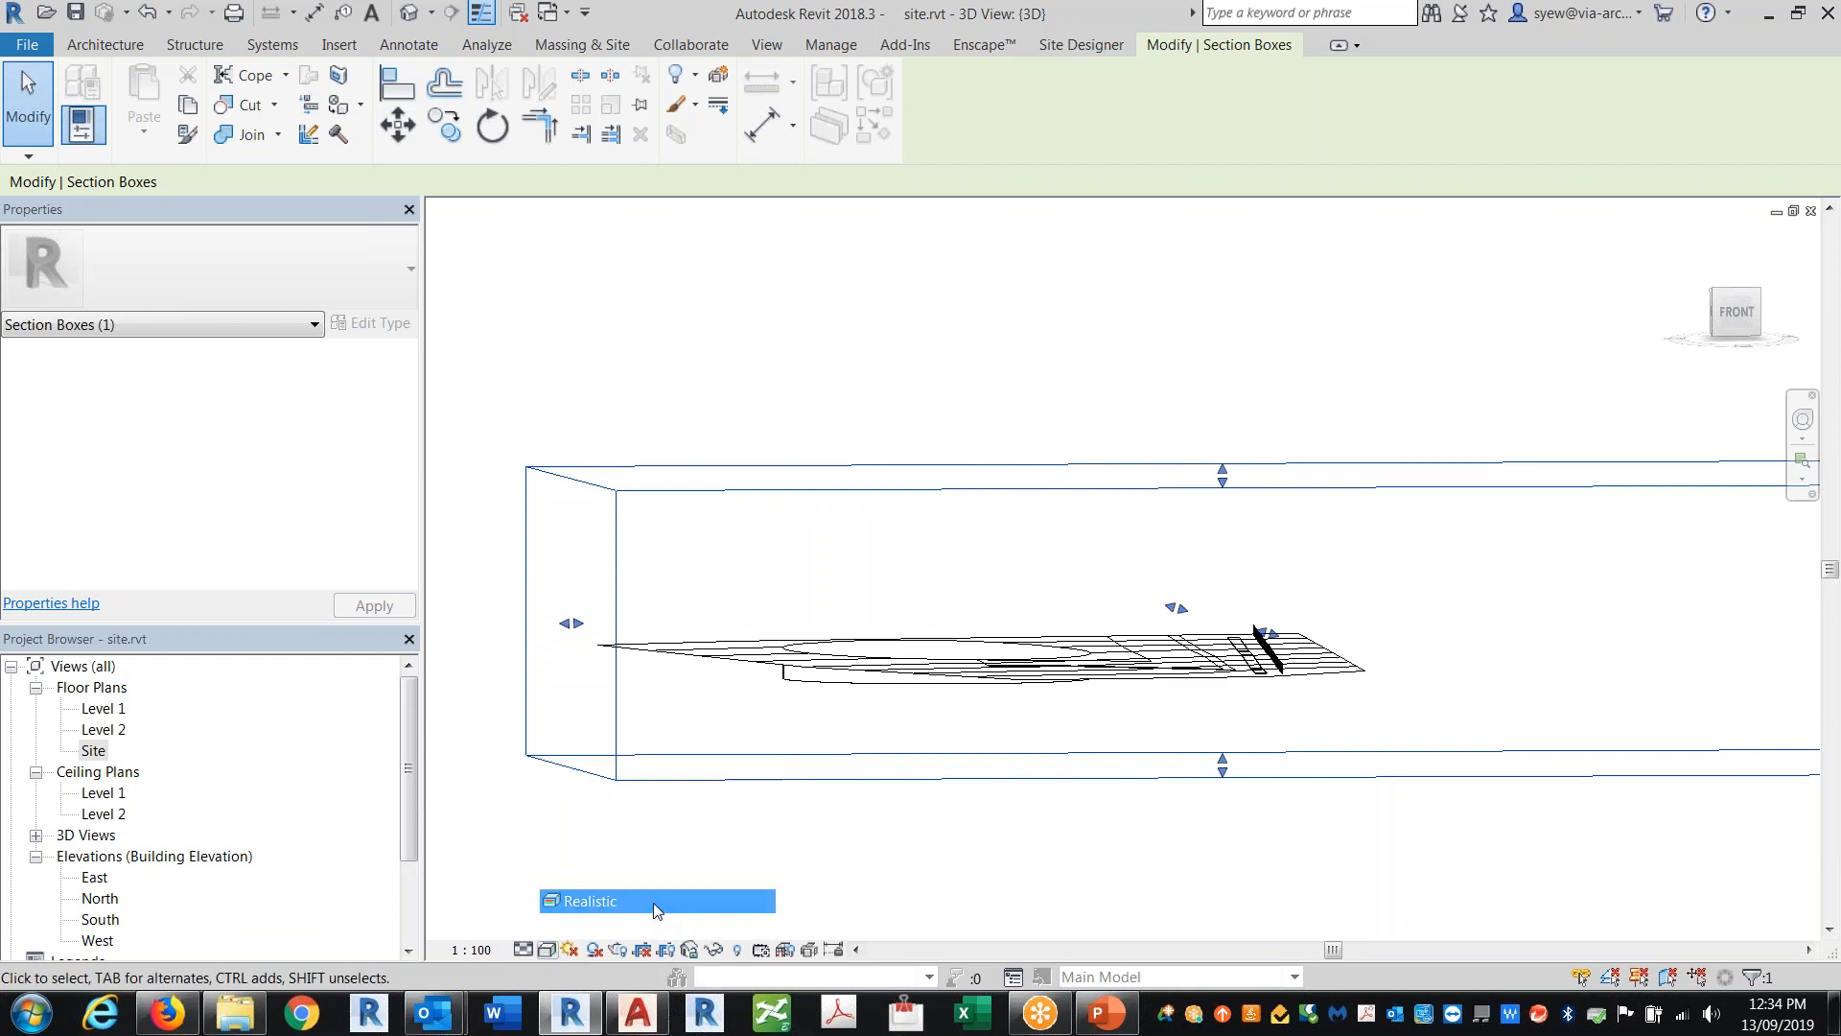
shift+middle_drag(1197, 767, 1228, 920)
scroll(1069, 589, up, 4)
click(854, 661)
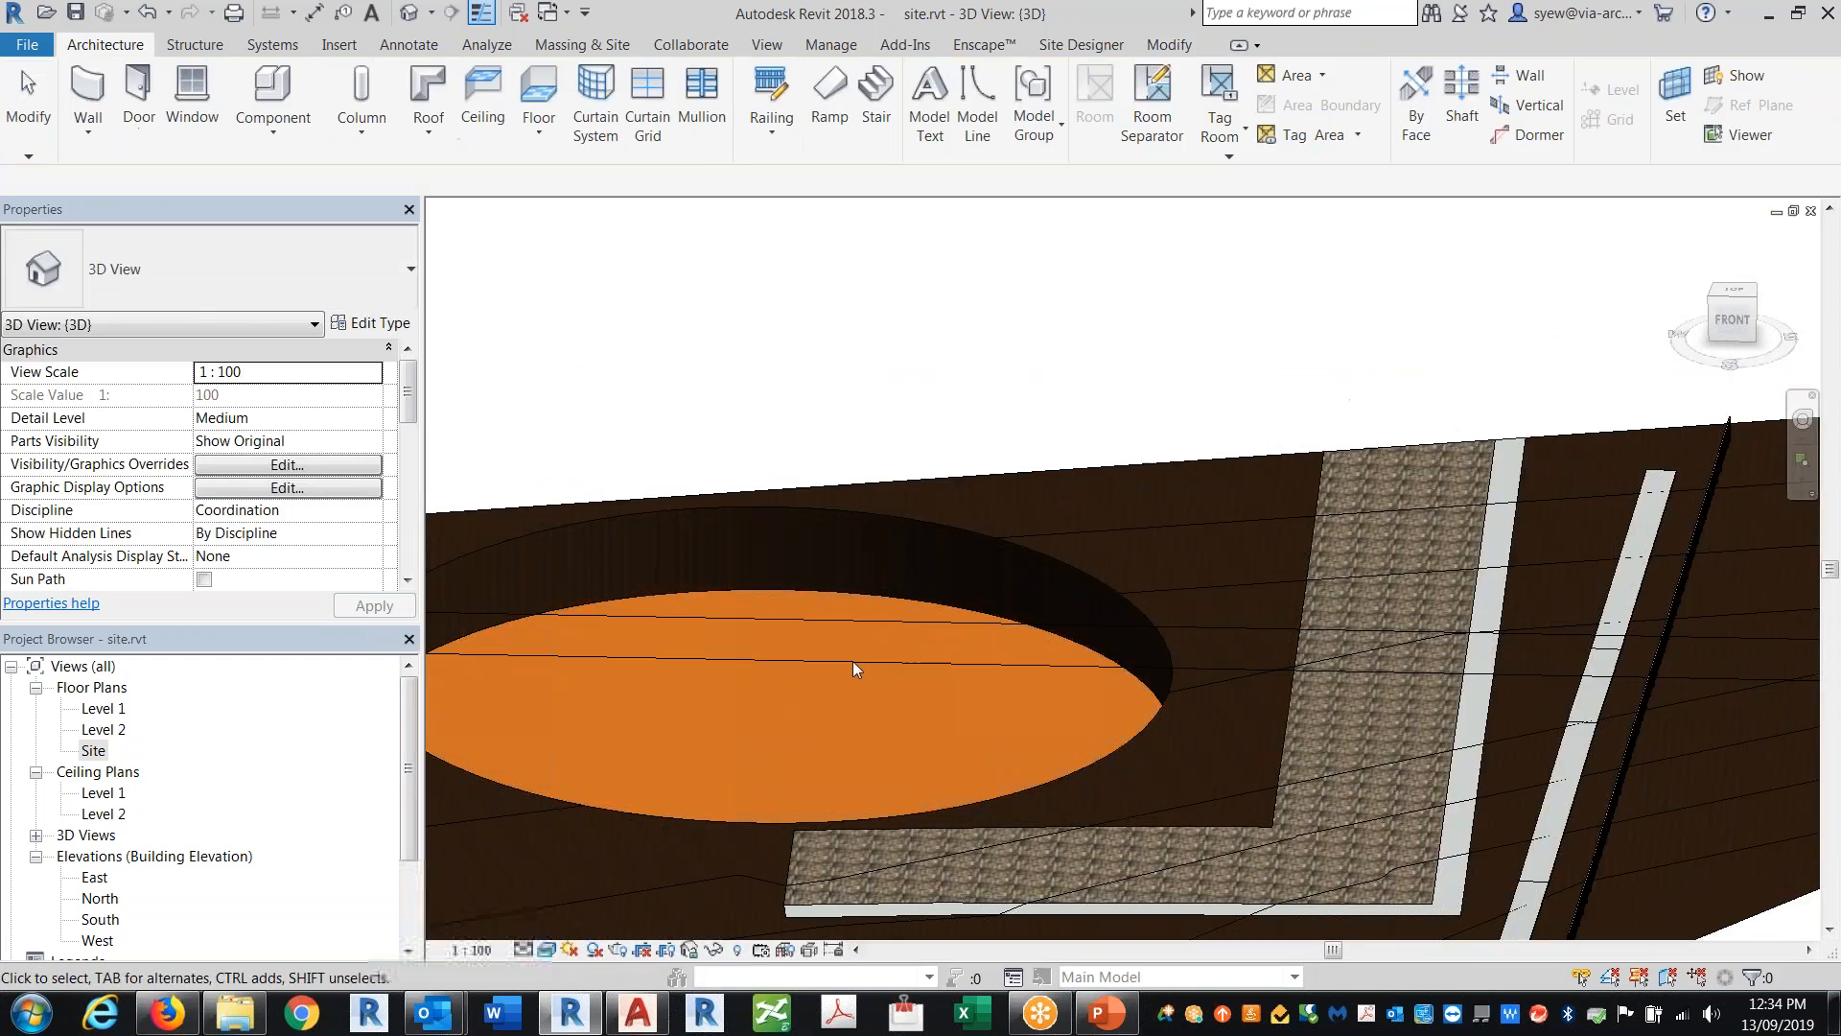
Step: Edit the circular pad's boundary in the Site plan and delete its circle sketch
double_click(93, 750)
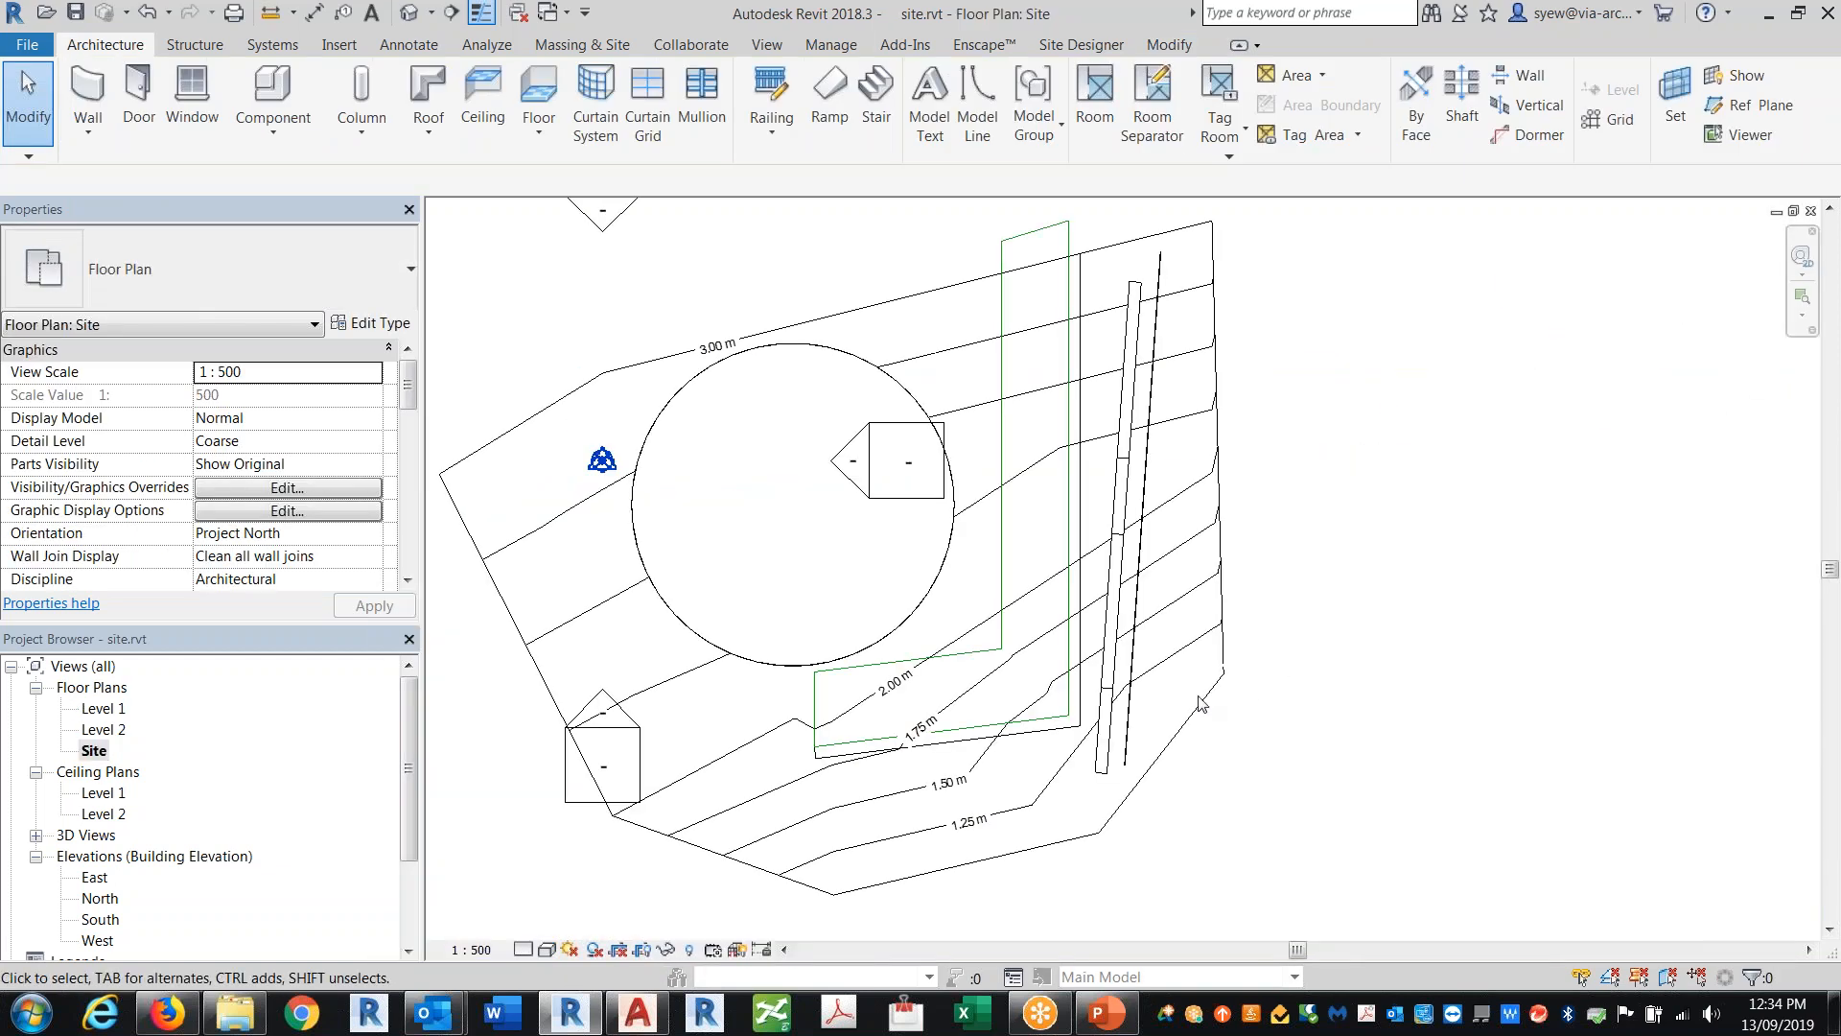
click(928, 596)
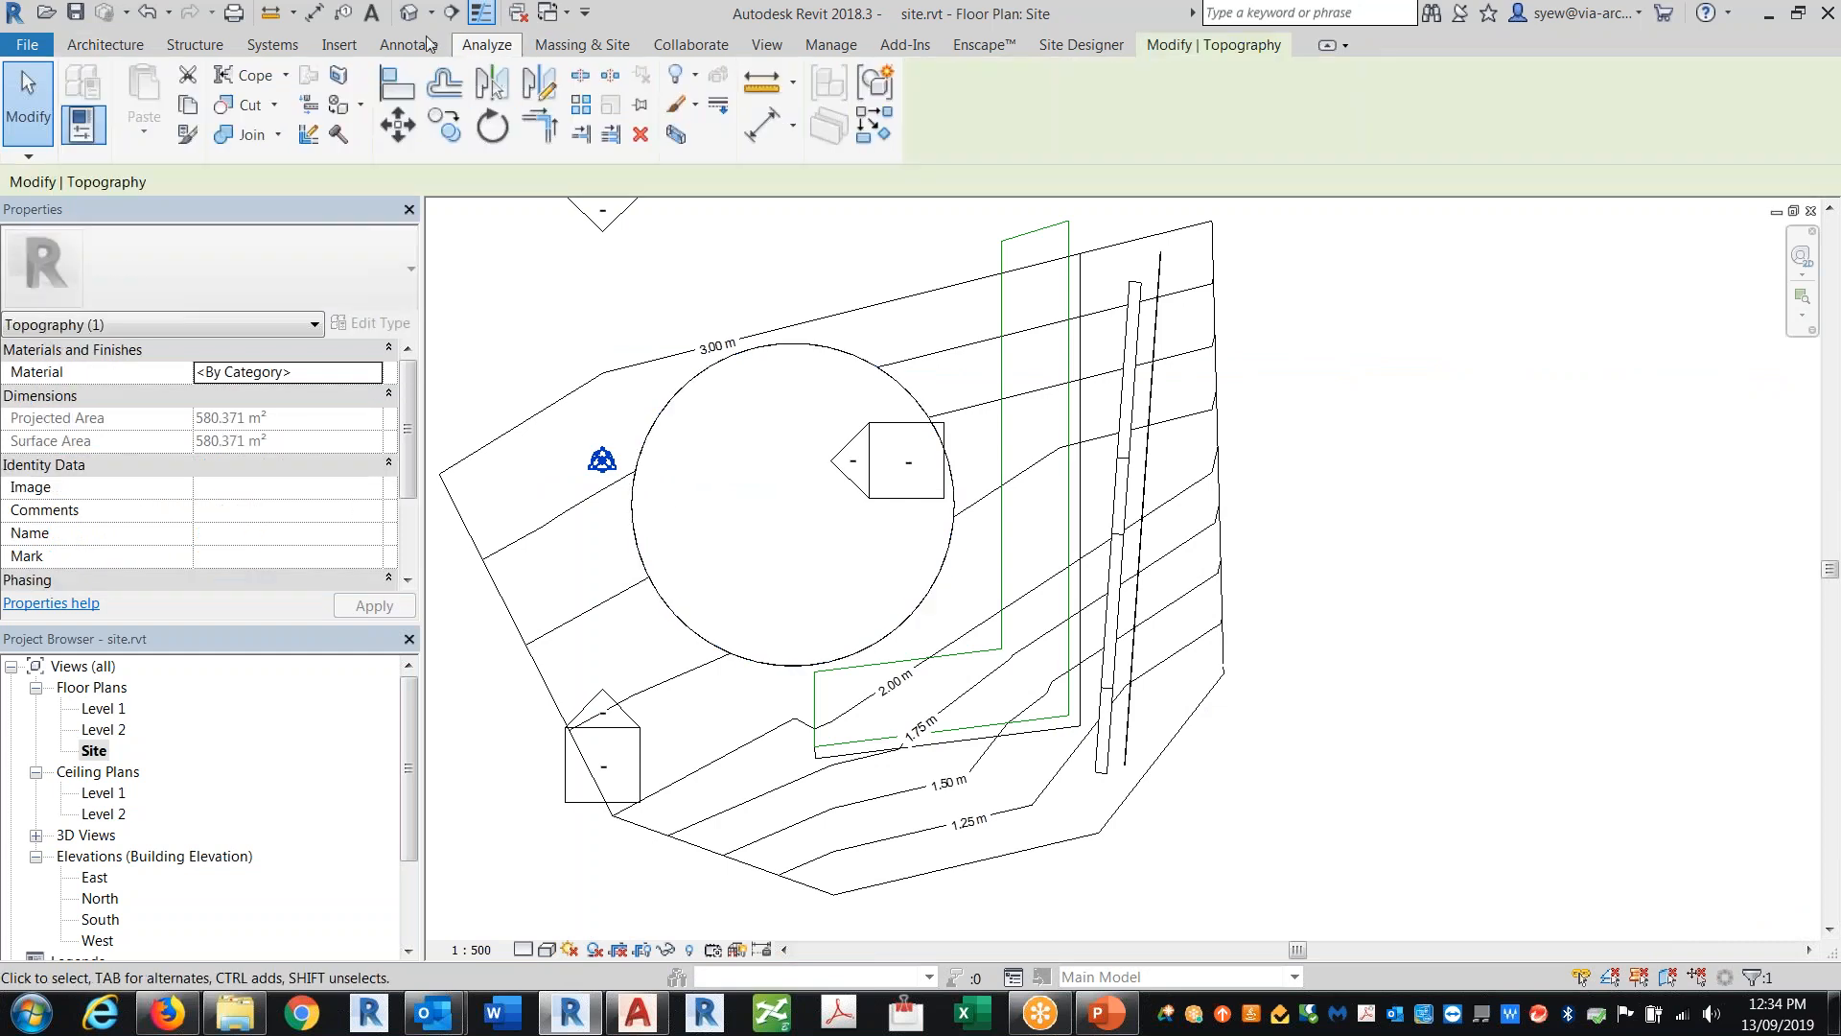
click(410, 12)
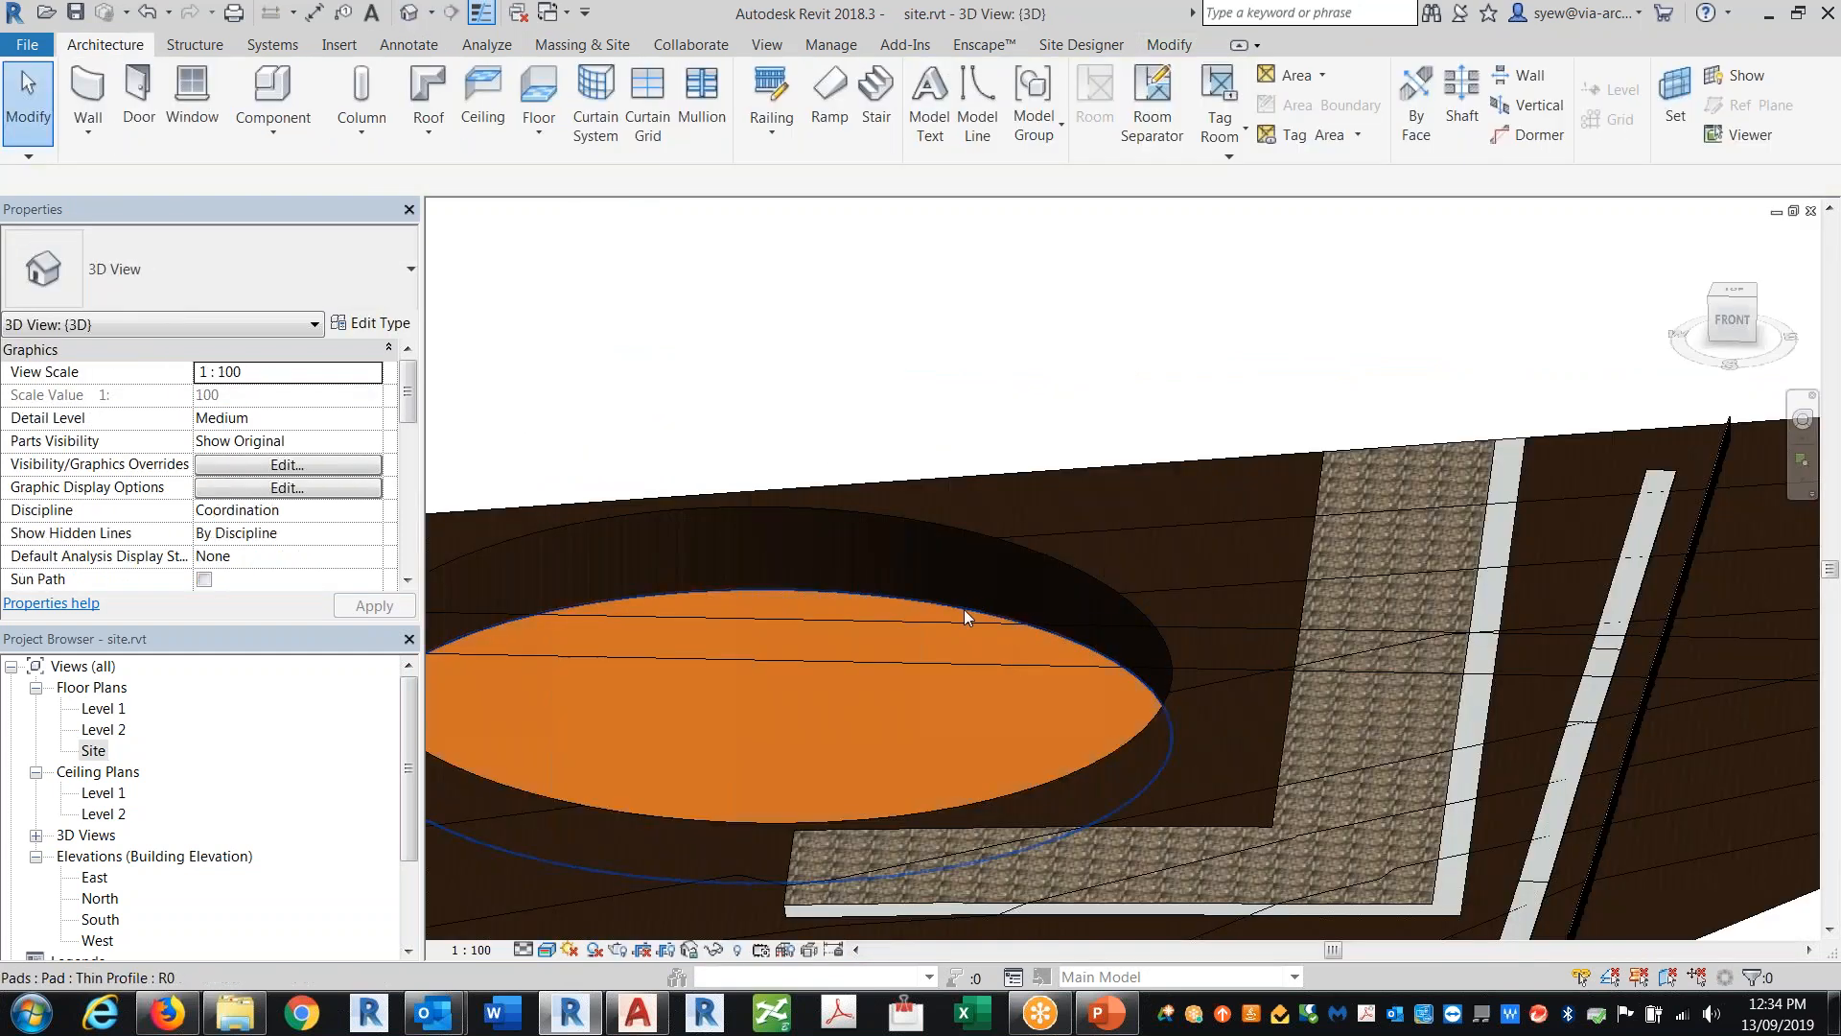
click(964, 612)
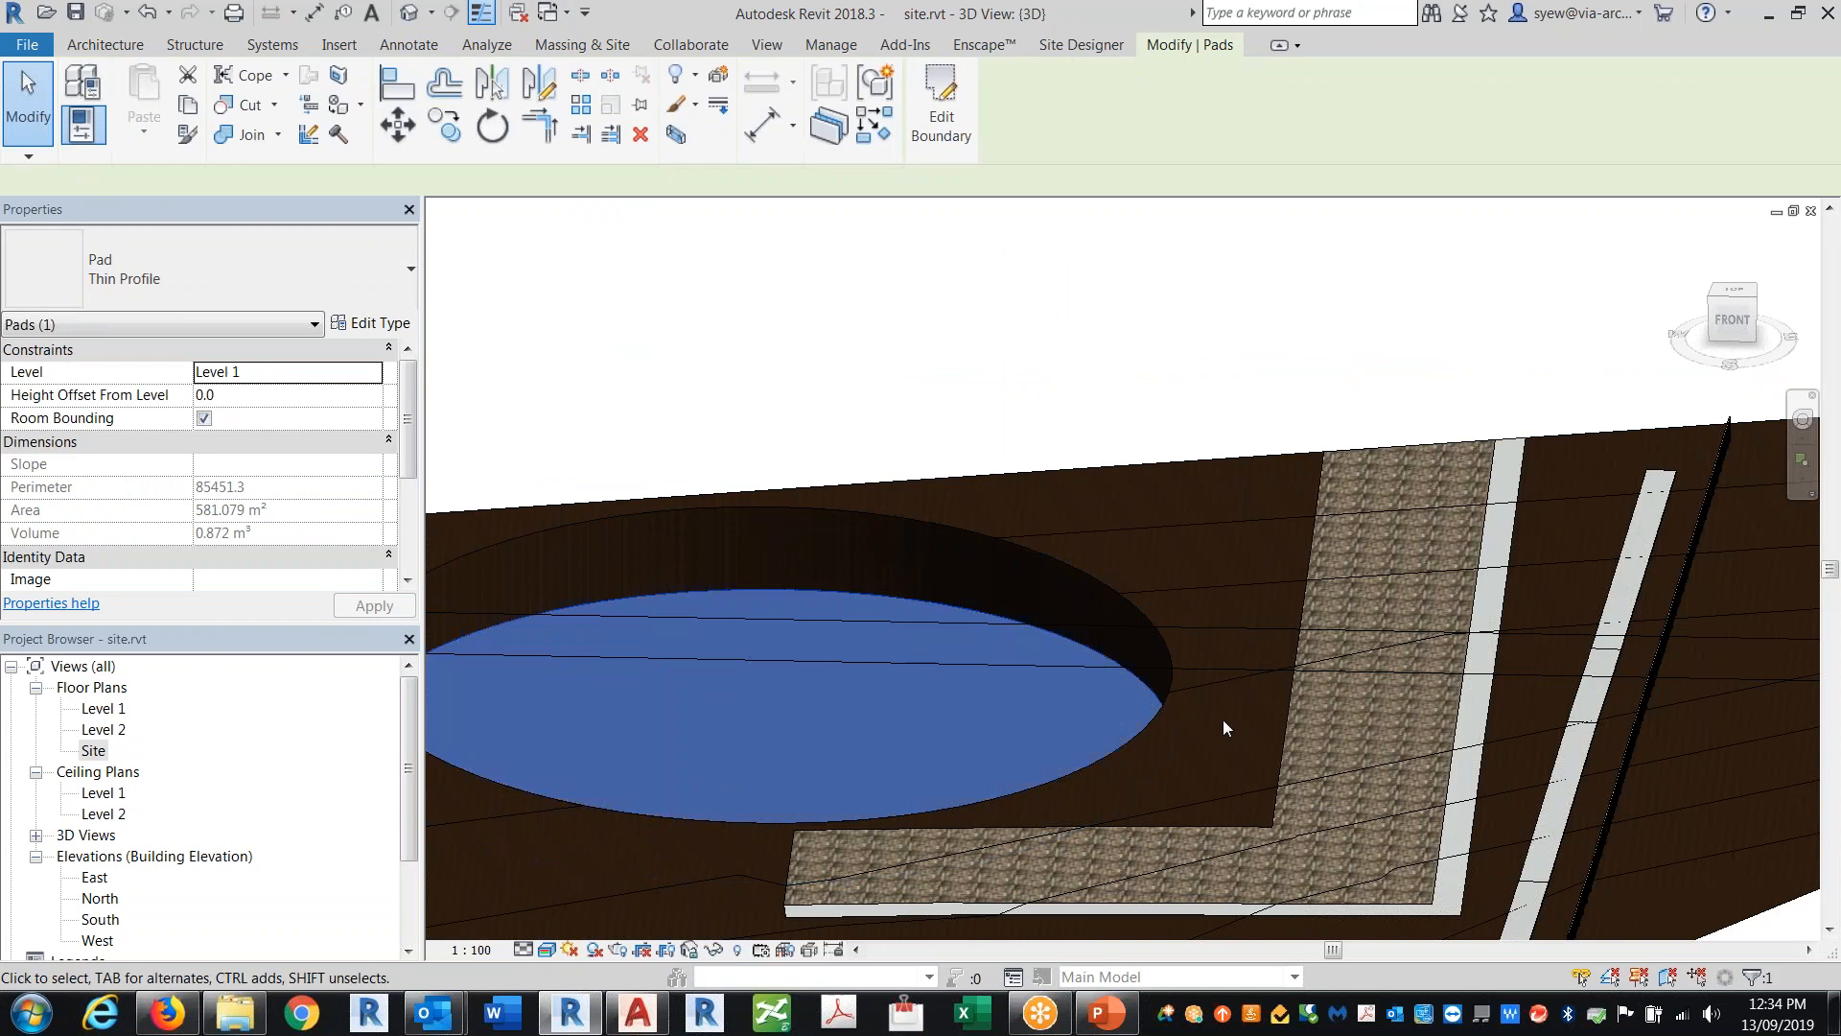
key(ctrl+Tab)
click(941, 106)
scroll(722, 418, up, 1)
click(890, 340)
key(Delete)
Step: Draw a rectangular pad boundary about 24500 x 8700 mm in place of the circle
click(1130, 78)
click(675, 431)
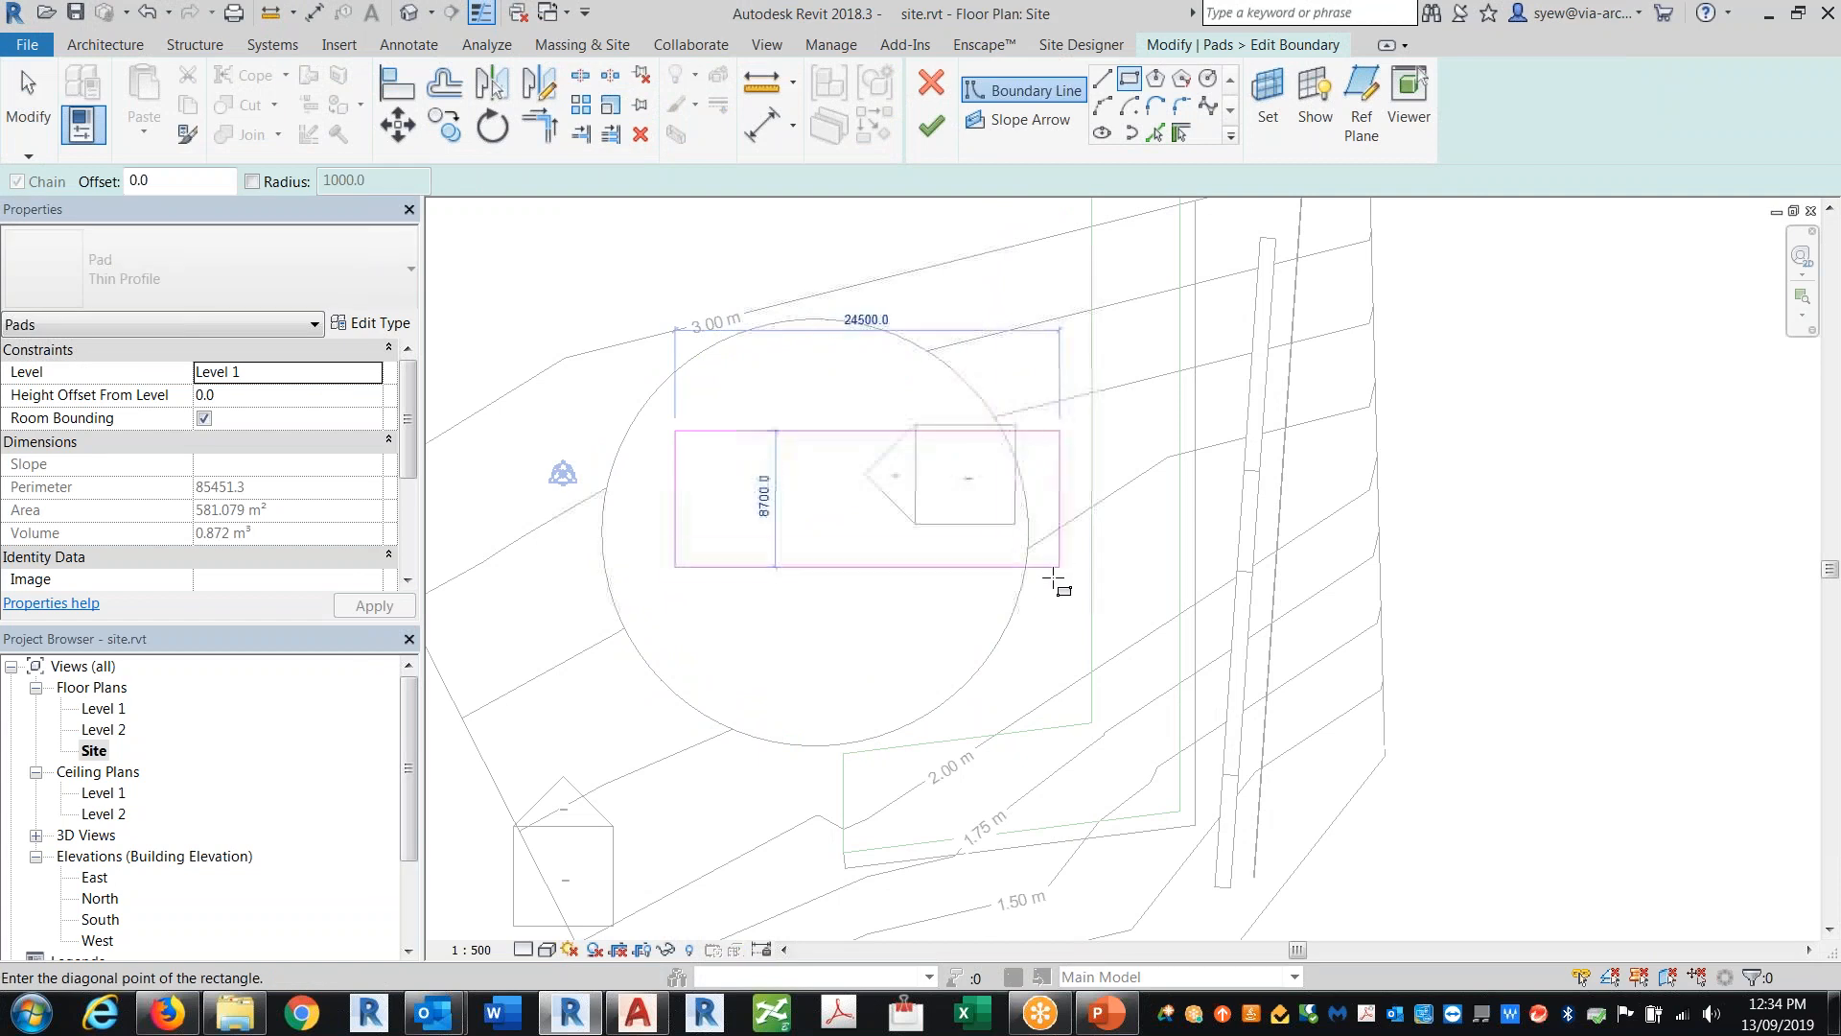
click(1053, 577)
key(Escape)
key(Escape)
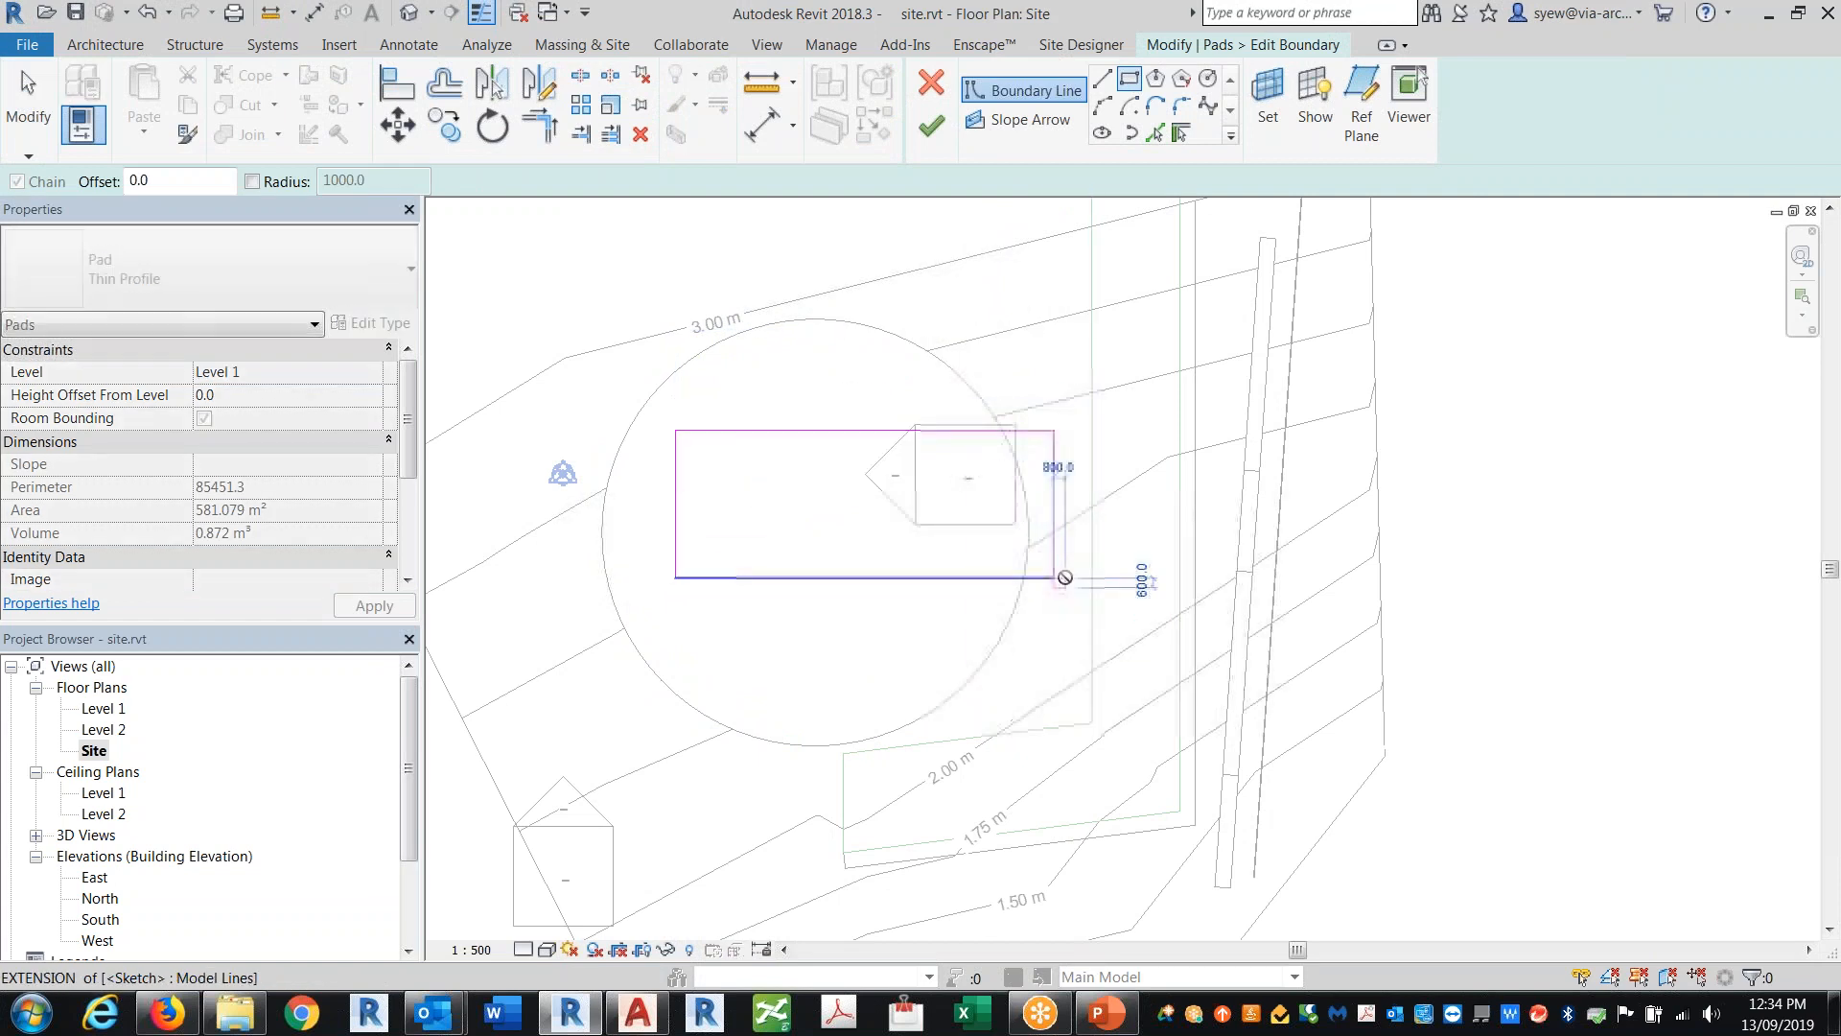
key(Escape)
Step: Copy the rectangle's sketch lines to the clipboard and finish the pad boundary edit
key(Tab)
click(833, 576)
click(190, 105)
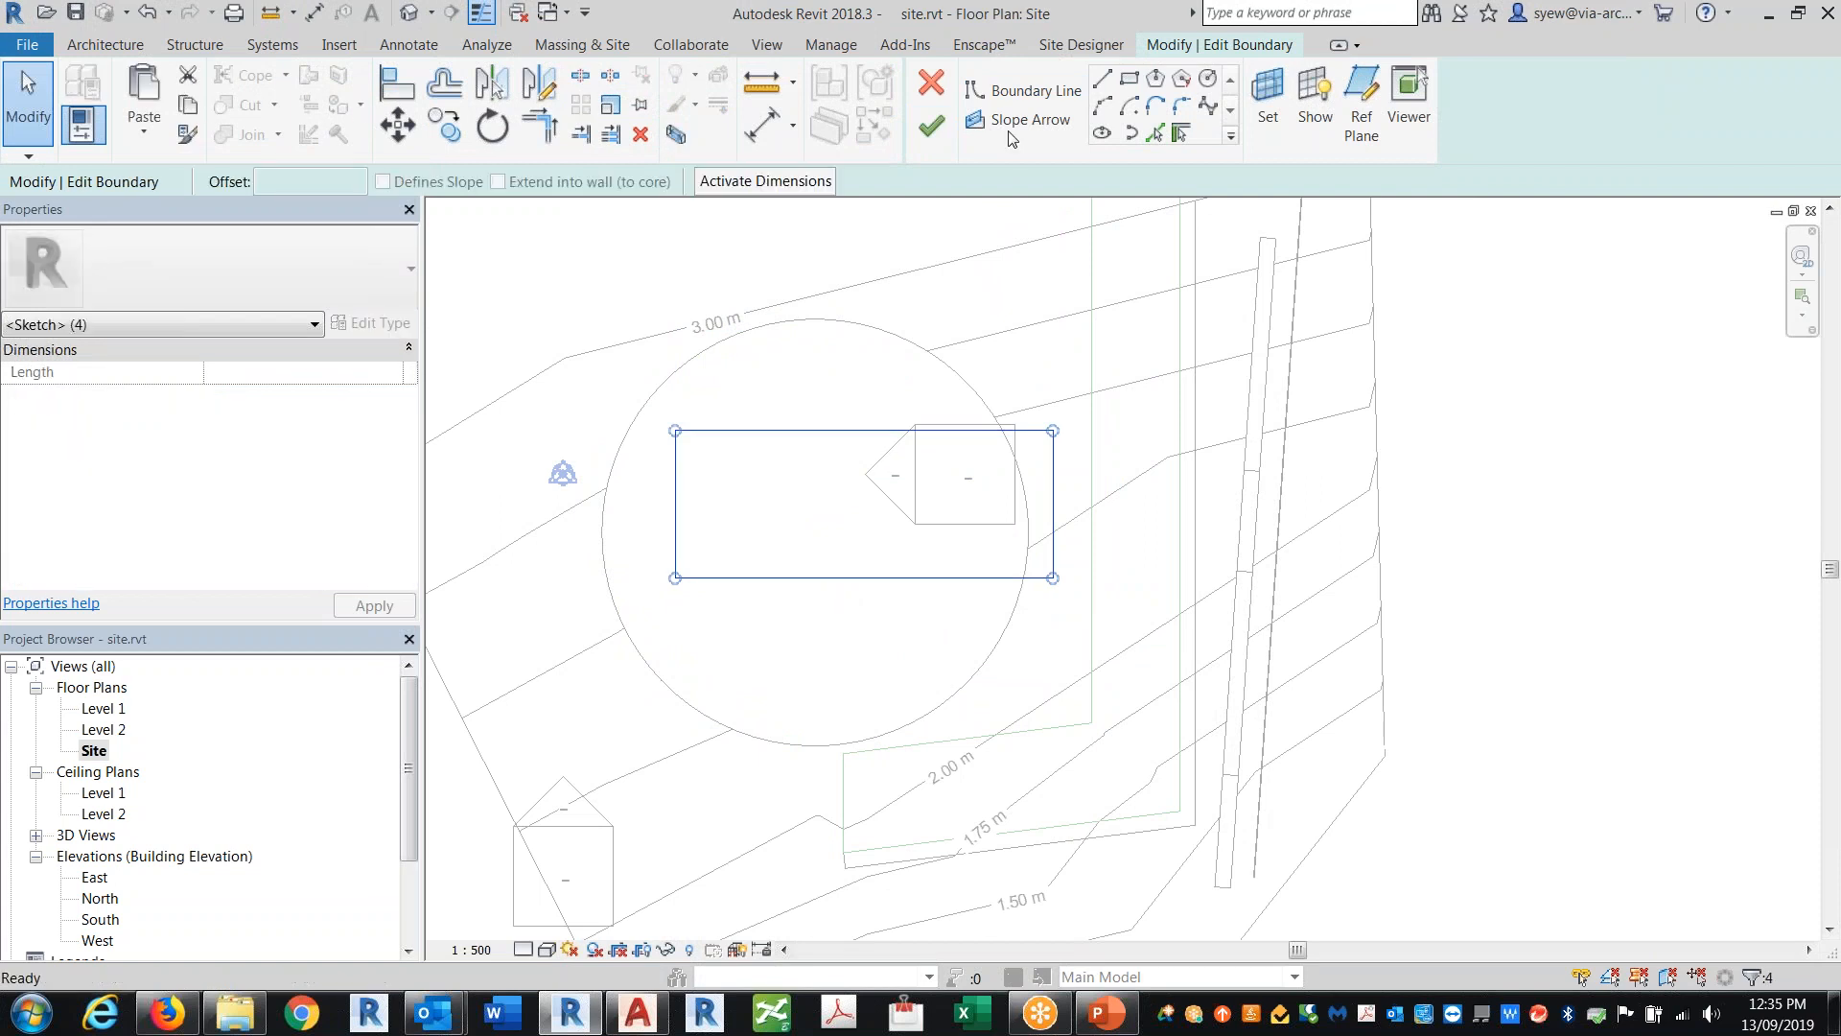
click(928, 127)
key(Escape)
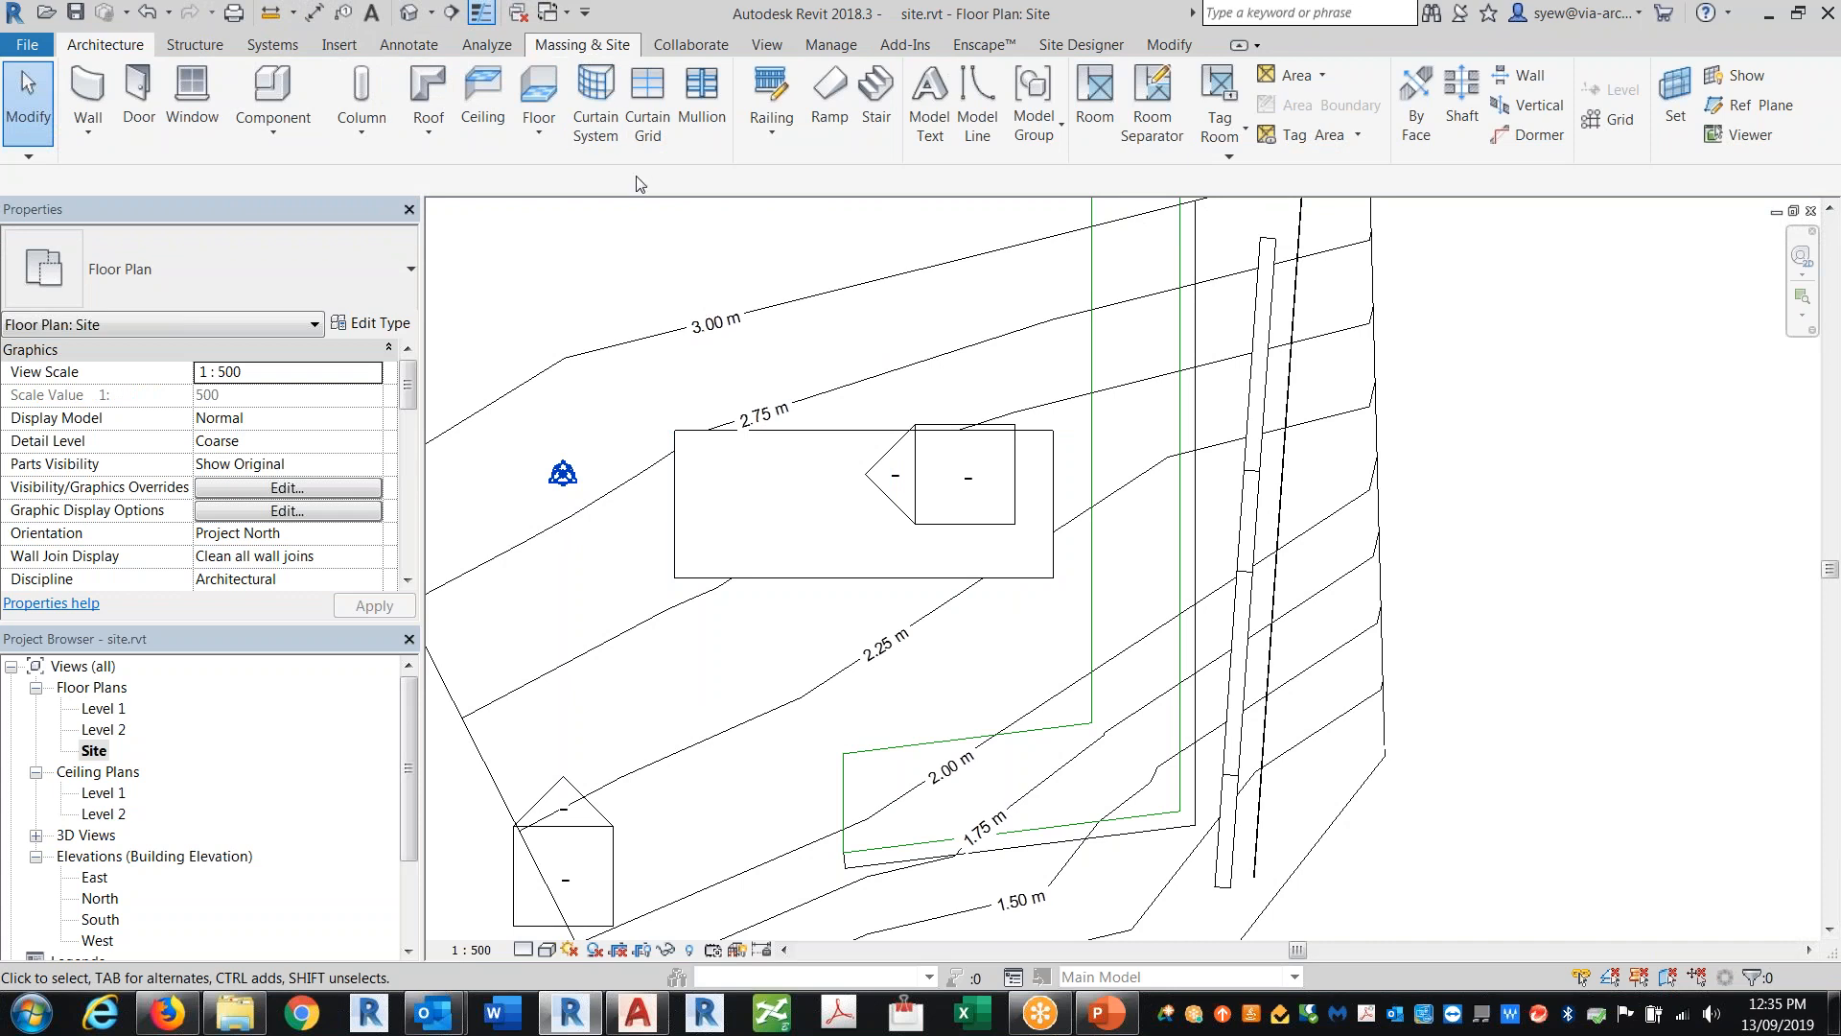
Step: Start a new Pad 1 pad, paste the rectangle aligned in place, and move its top edge to form a strip south of it
click(583, 44)
click(789, 96)
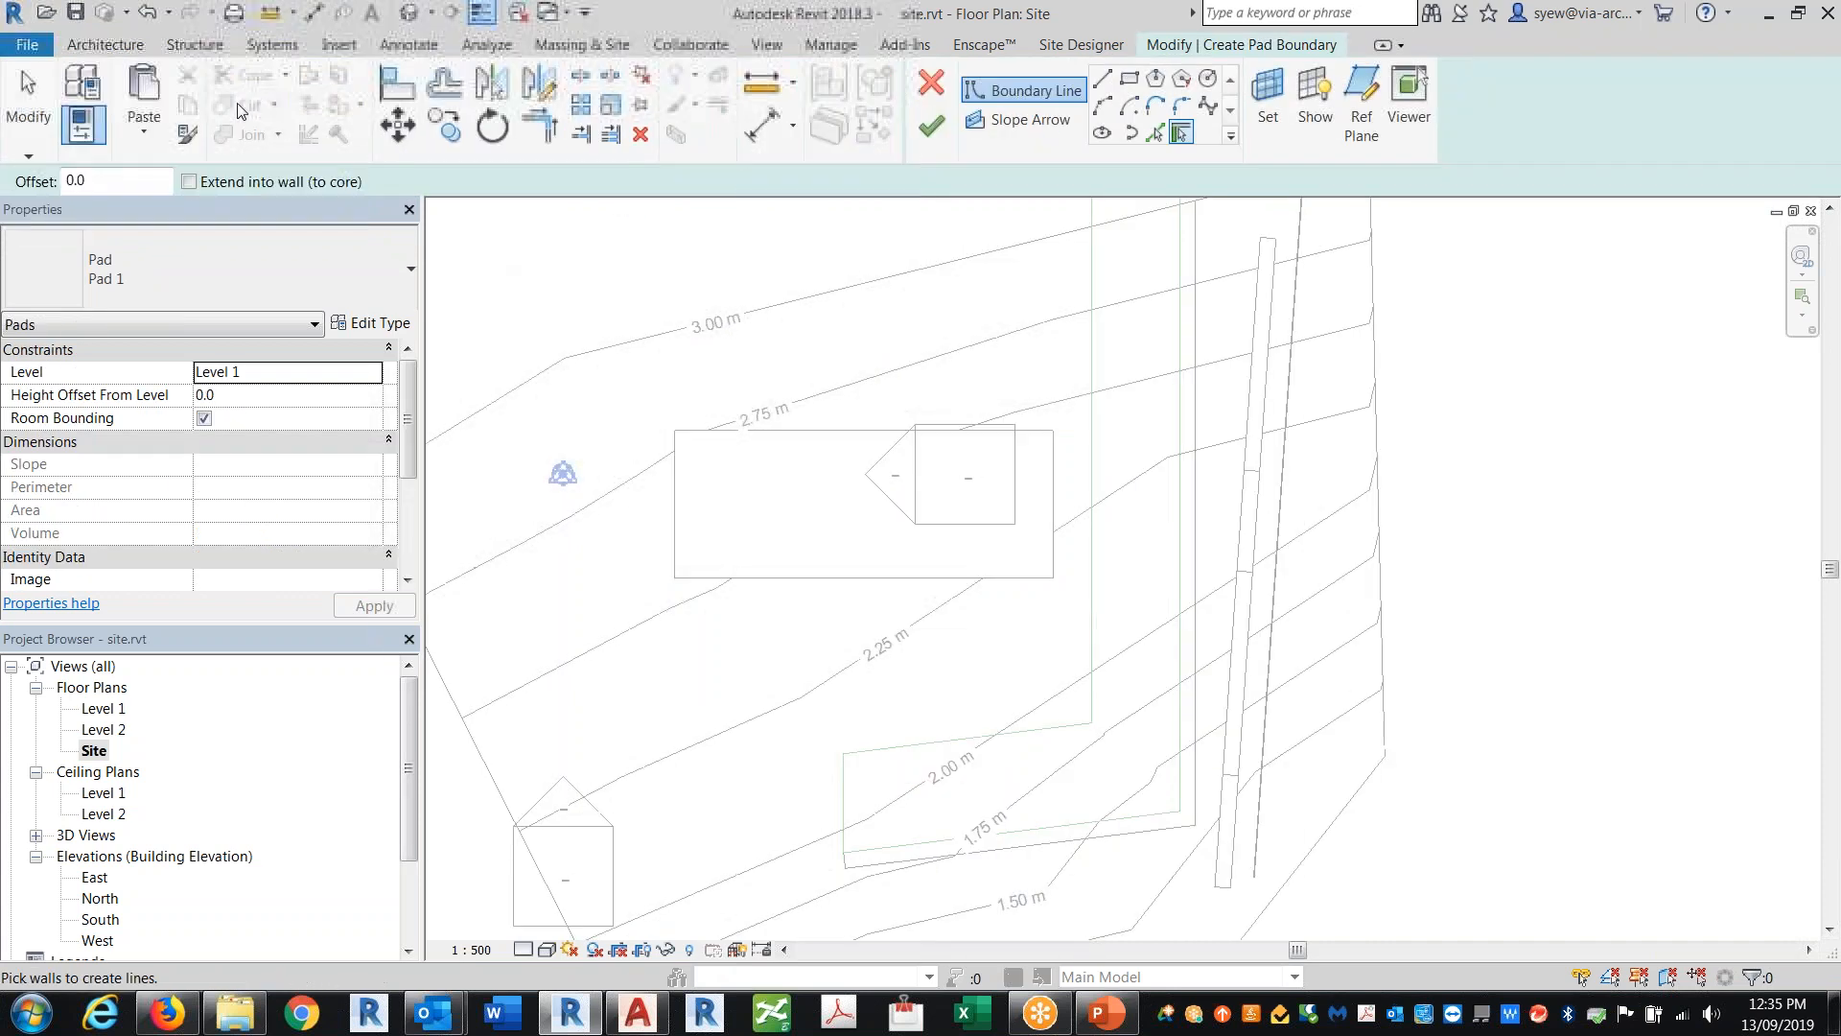
click(144, 135)
click(192, 312)
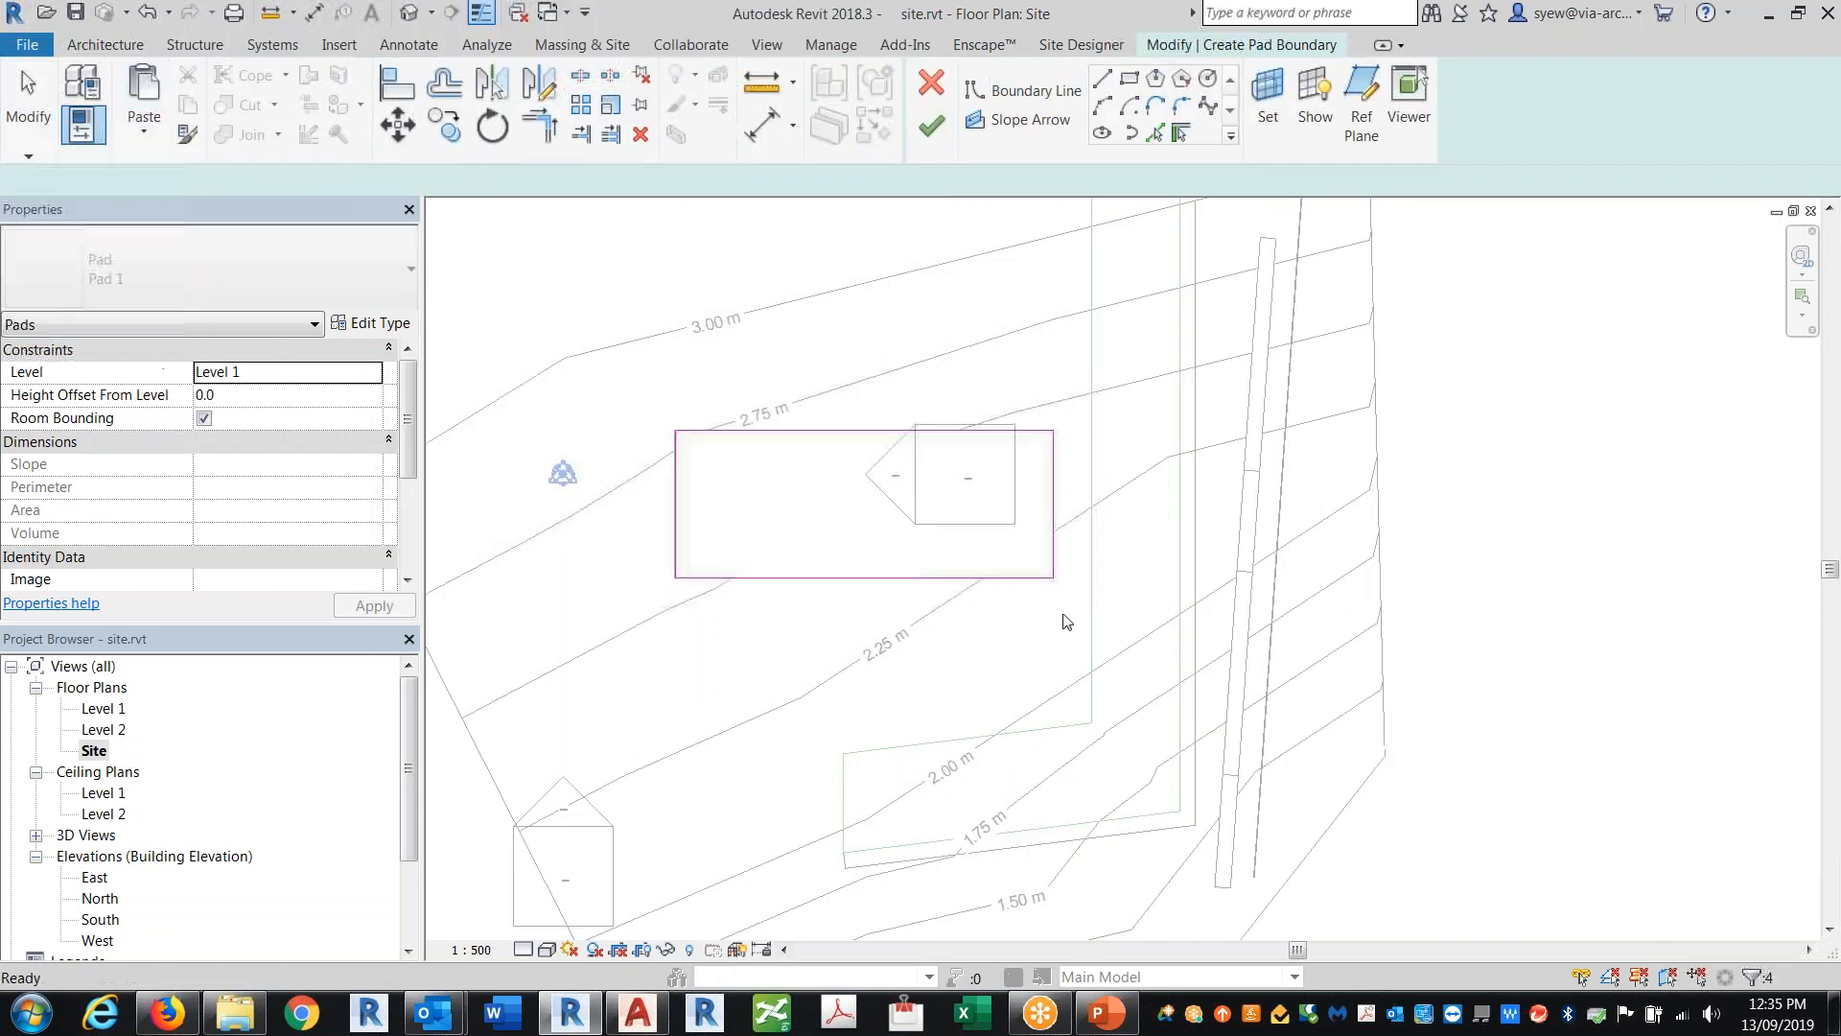
click(934, 431)
drag(833, 431, 832, 712)
click(970, 653)
Step: Draw a west-to-east slope arrow across the new pad and set it to specify by slope
click(1021, 119)
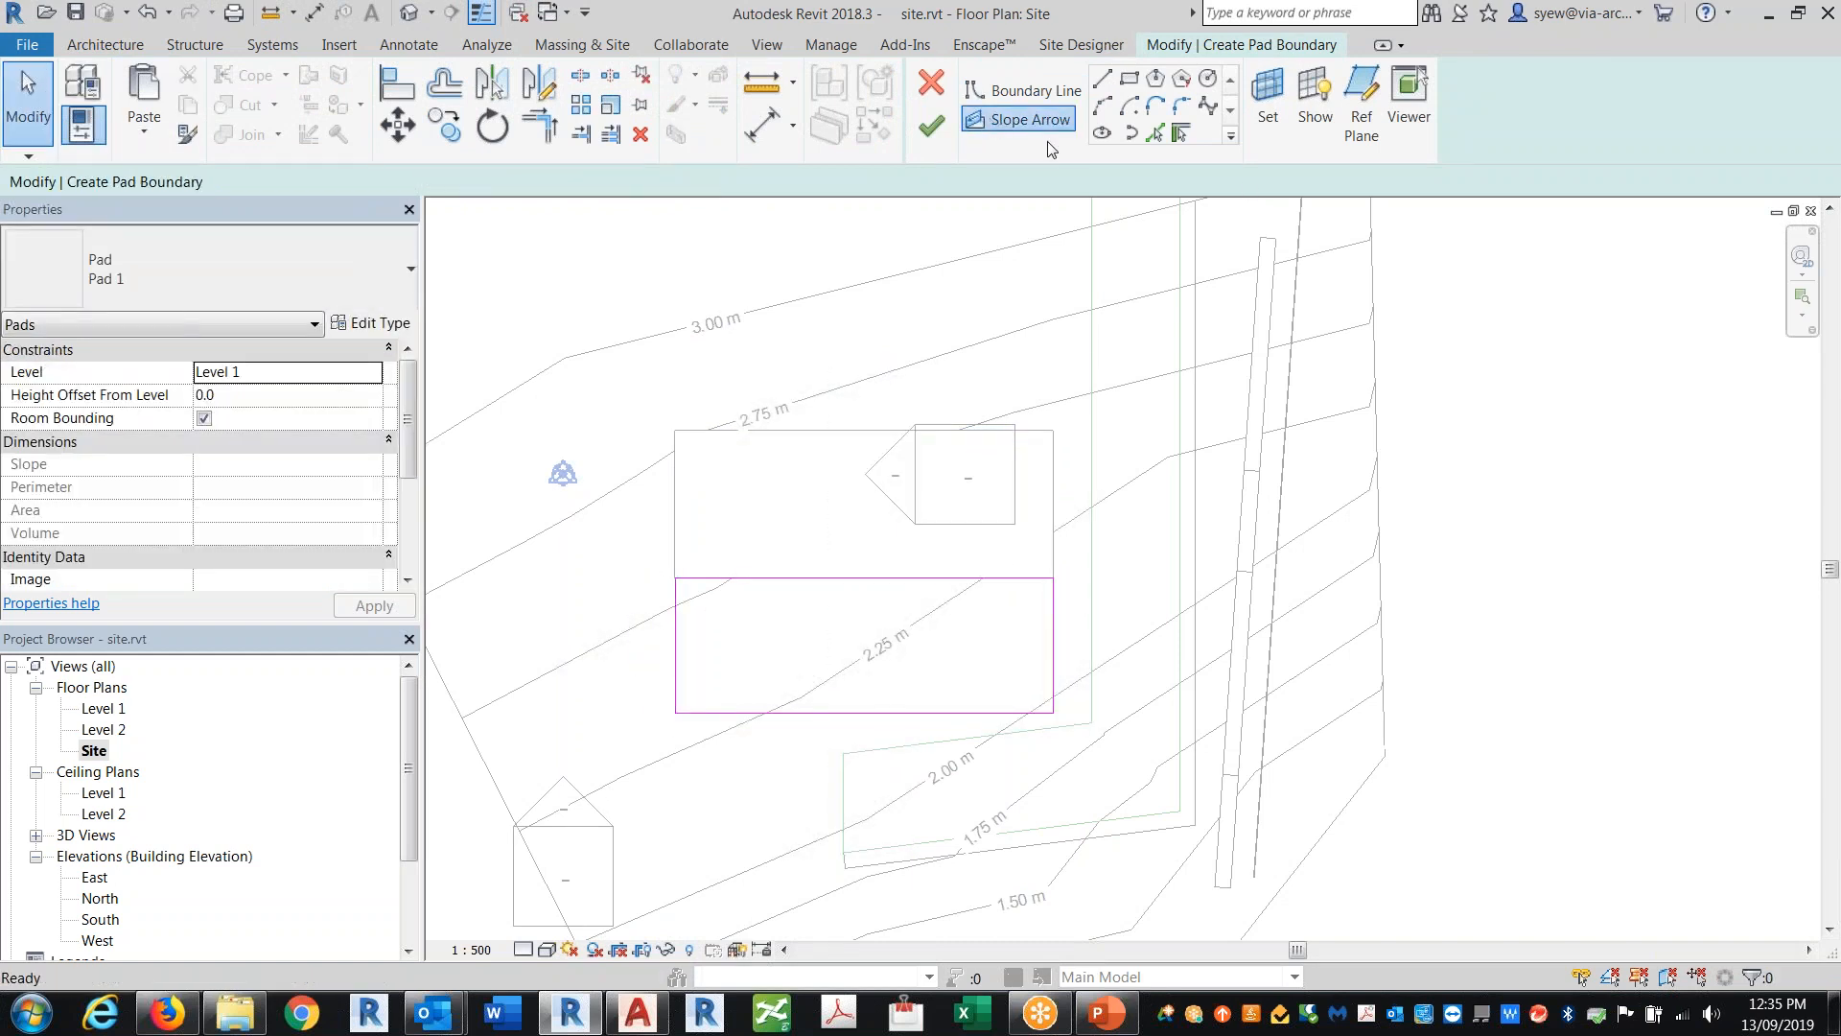
click(676, 645)
click(1053, 646)
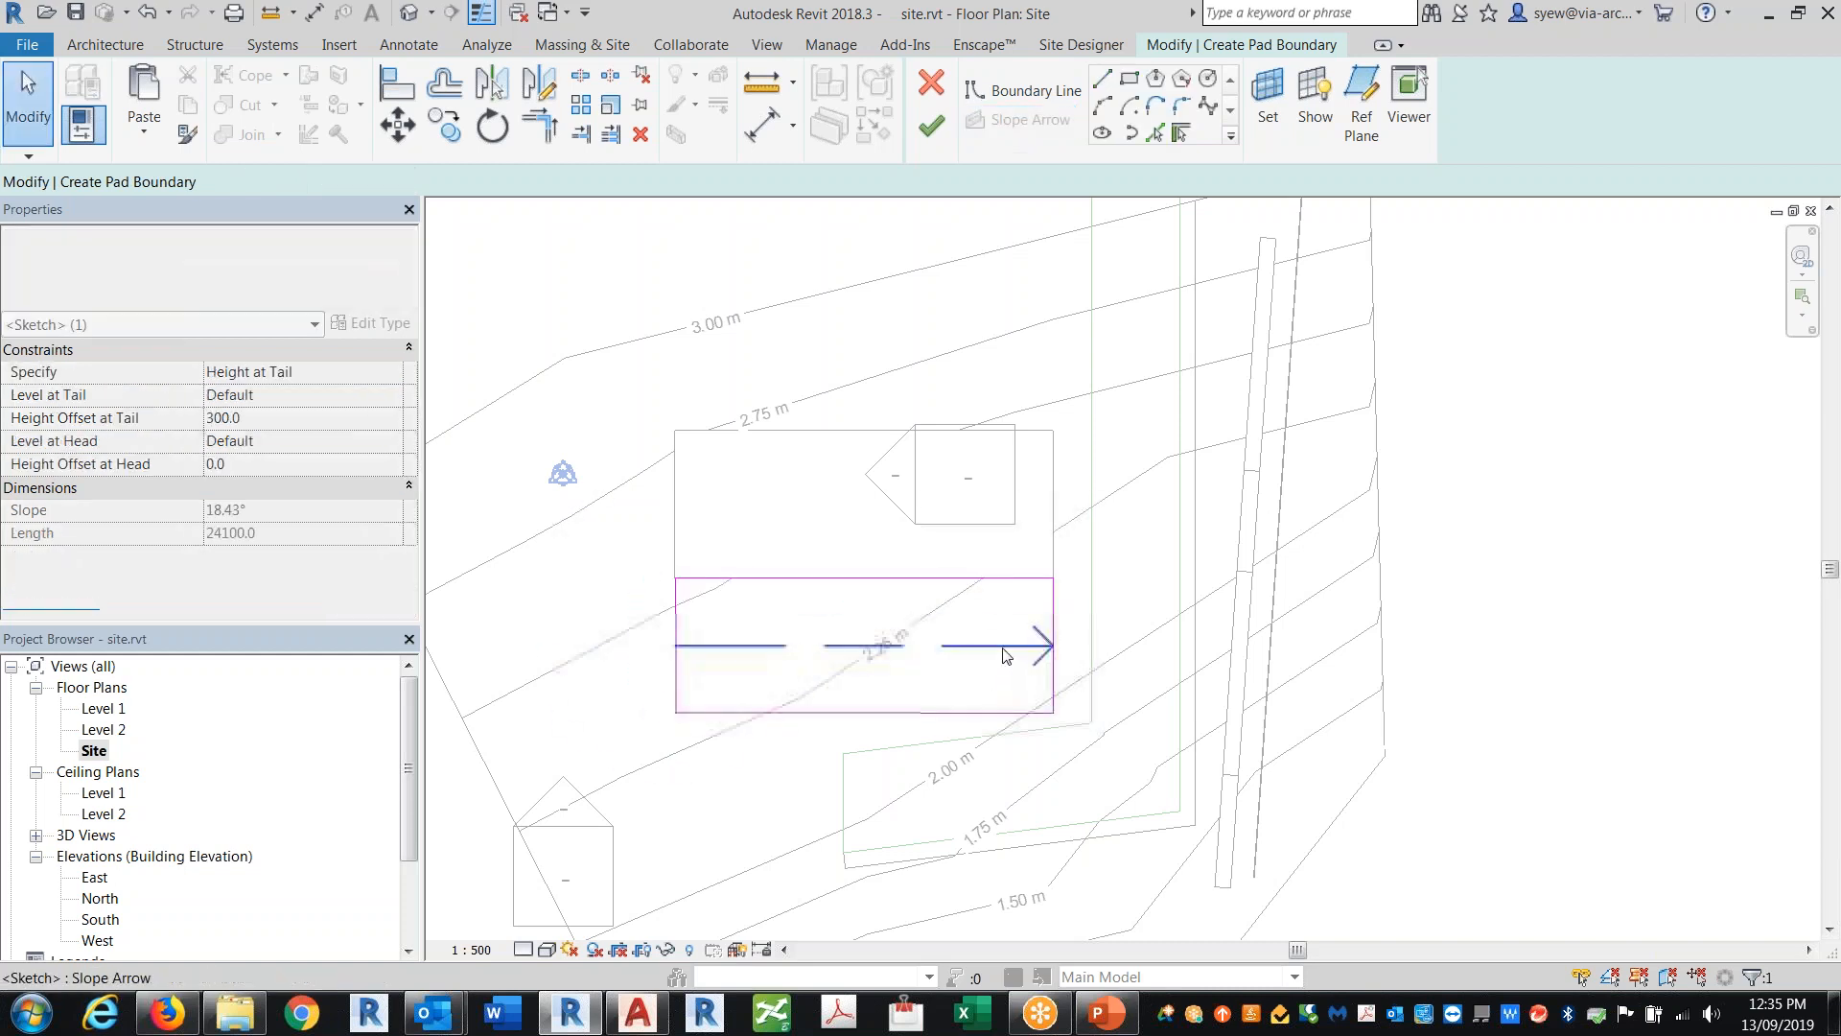
click(391, 374)
click(391, 374)
click(268, 416)
click(289, 510)
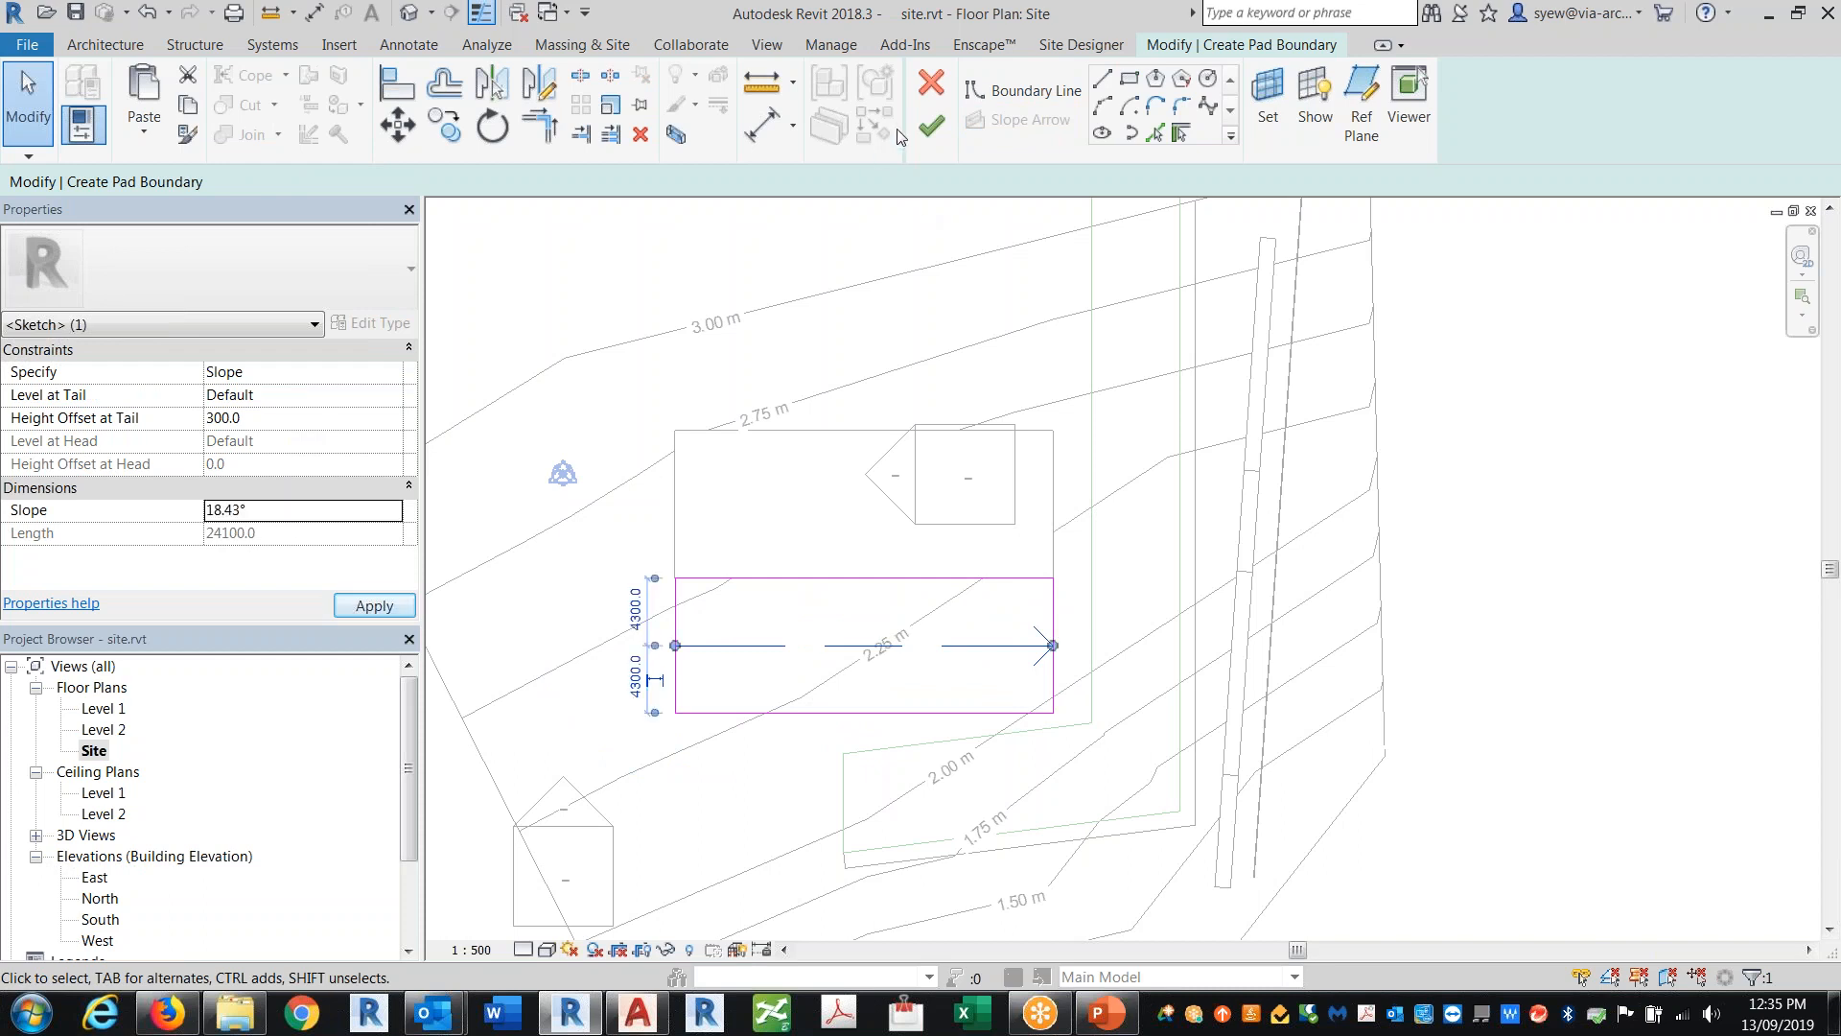
Step: Finish the sloped pad and select it in the 3D view
click(931, 125)
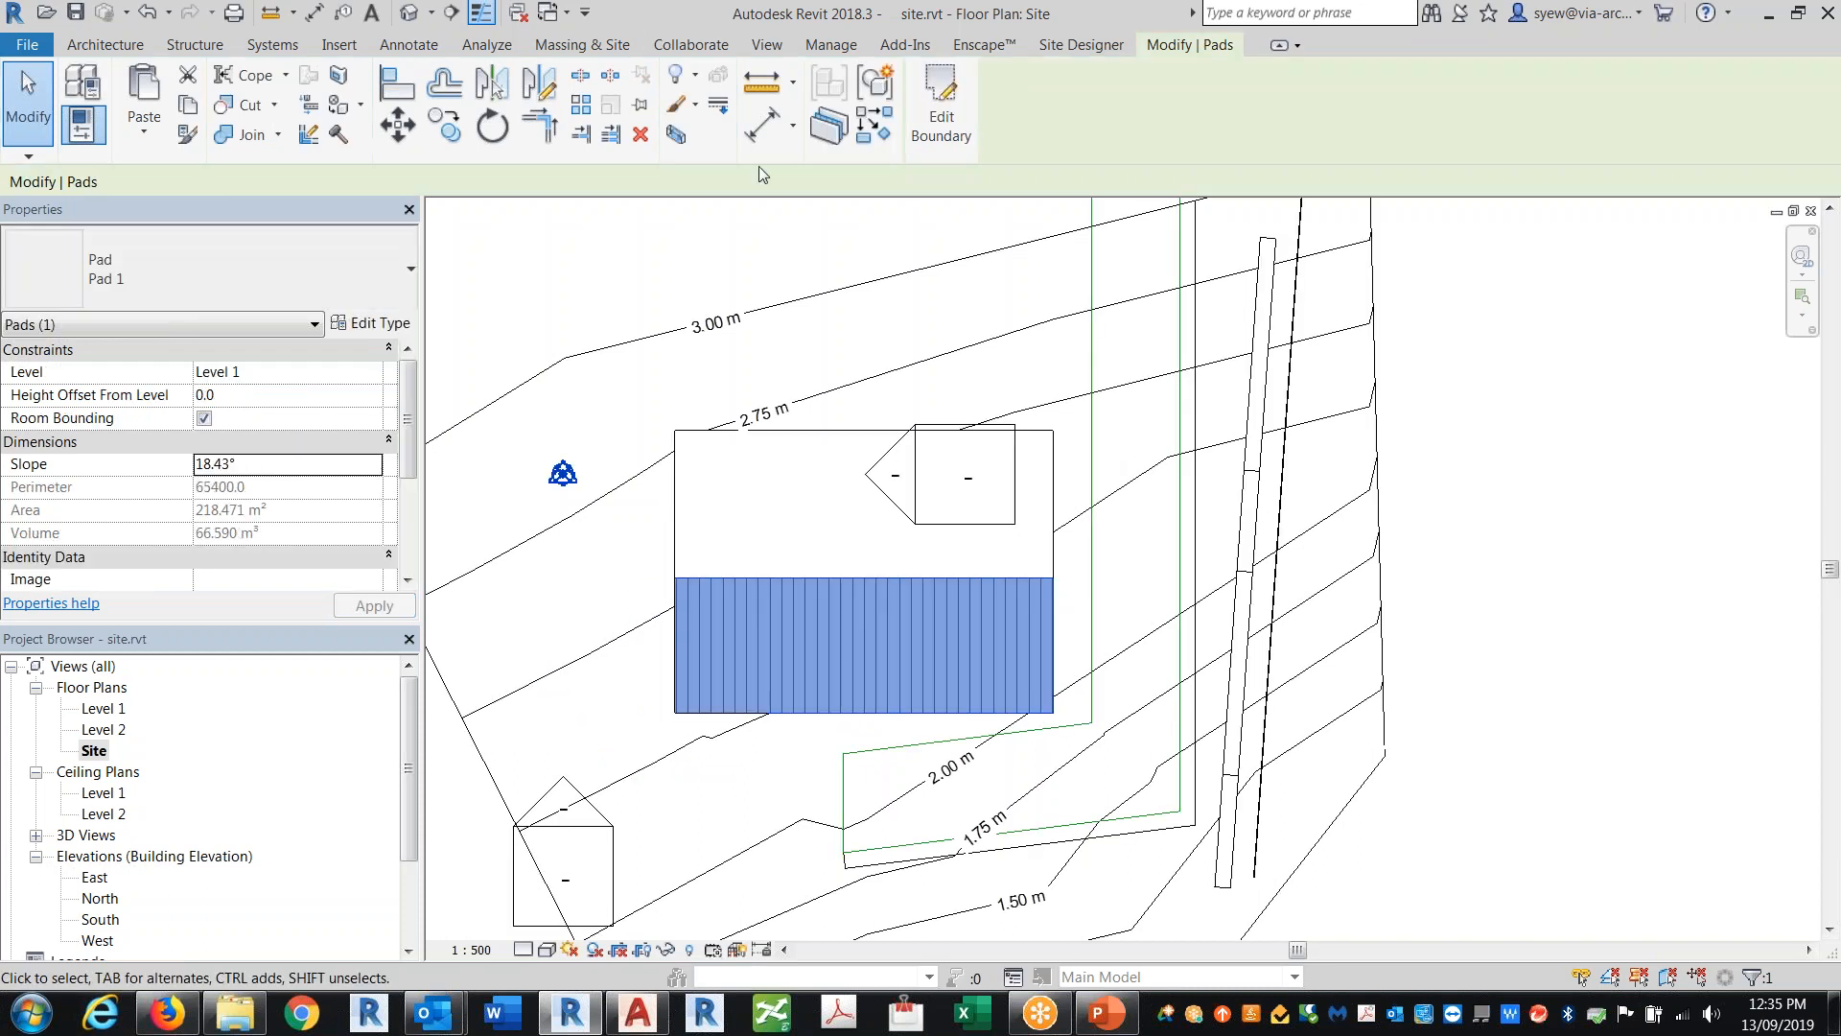
click(412, 20)
shift+middle_drag(1261, 729, 680, 662)
click(1302, 411)
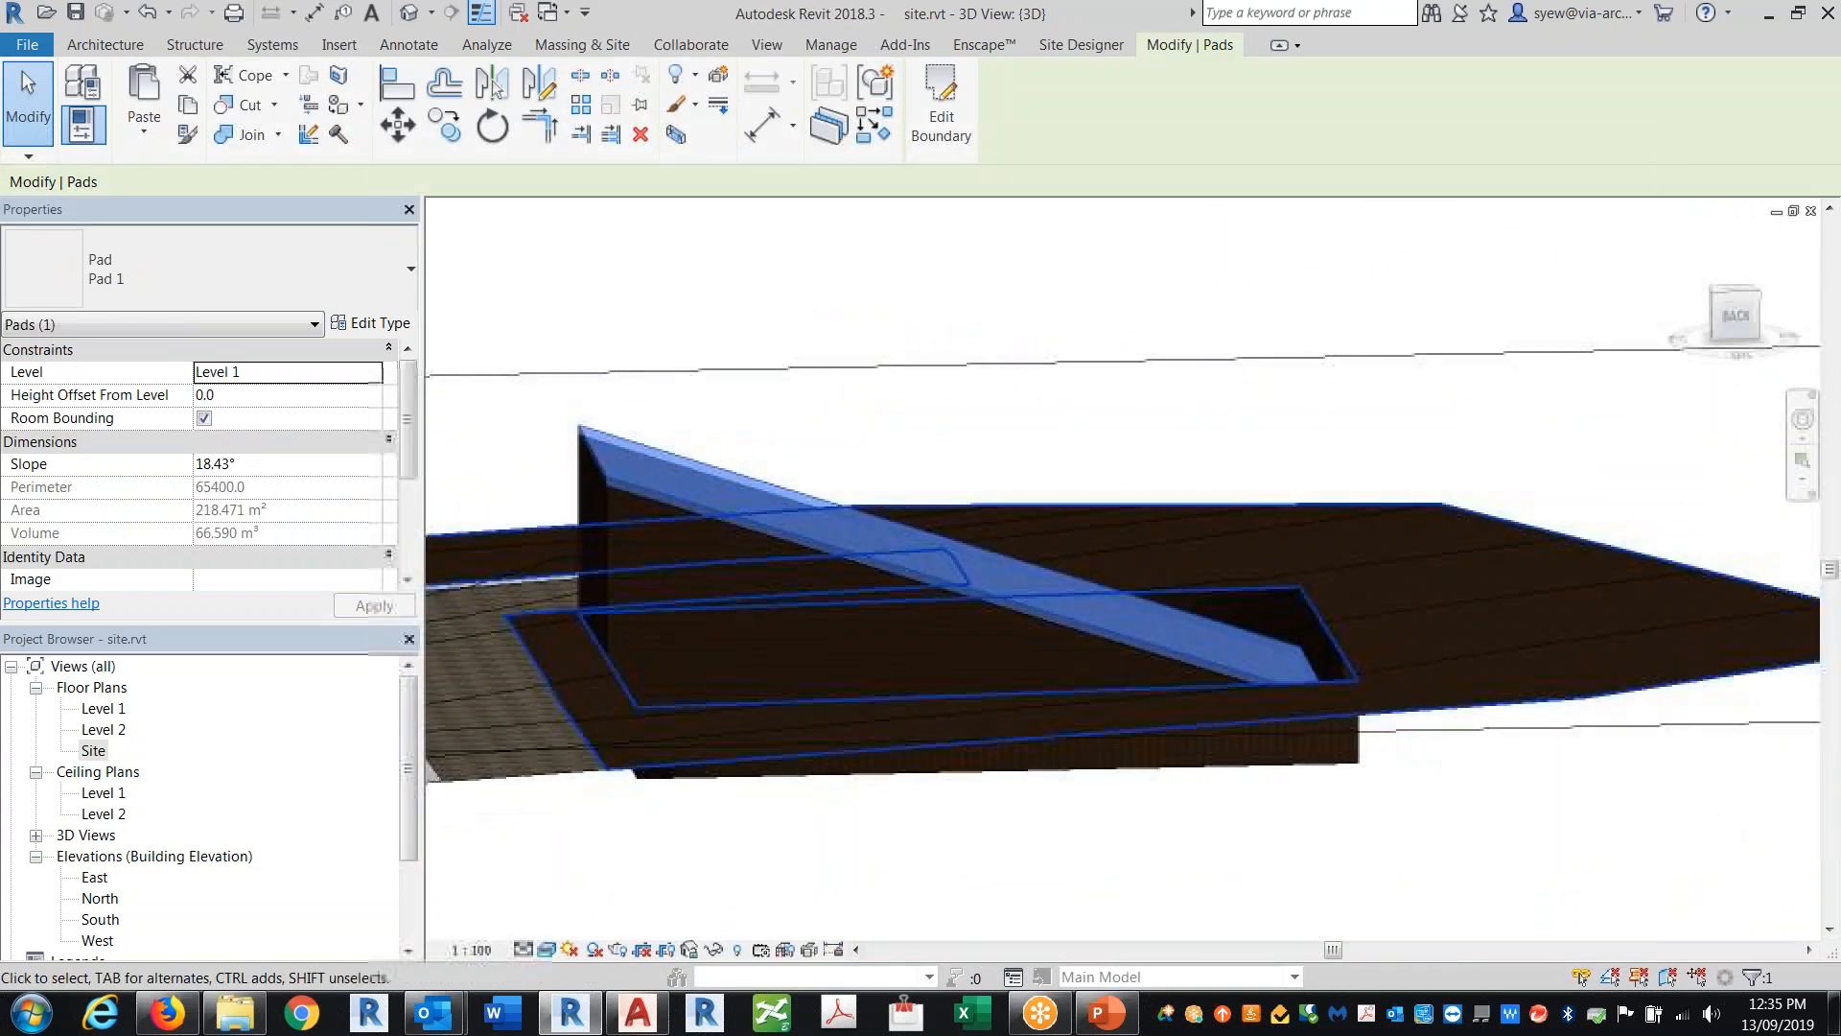
Step: Change the sloped pad's type to Thin Profile and orbit to inspect it
click(263, 273)
click(132, 414)
shift+middle_drag(1410, 672, 1189, 762)
shift+middle_drag(695, 629, 1189, 719)
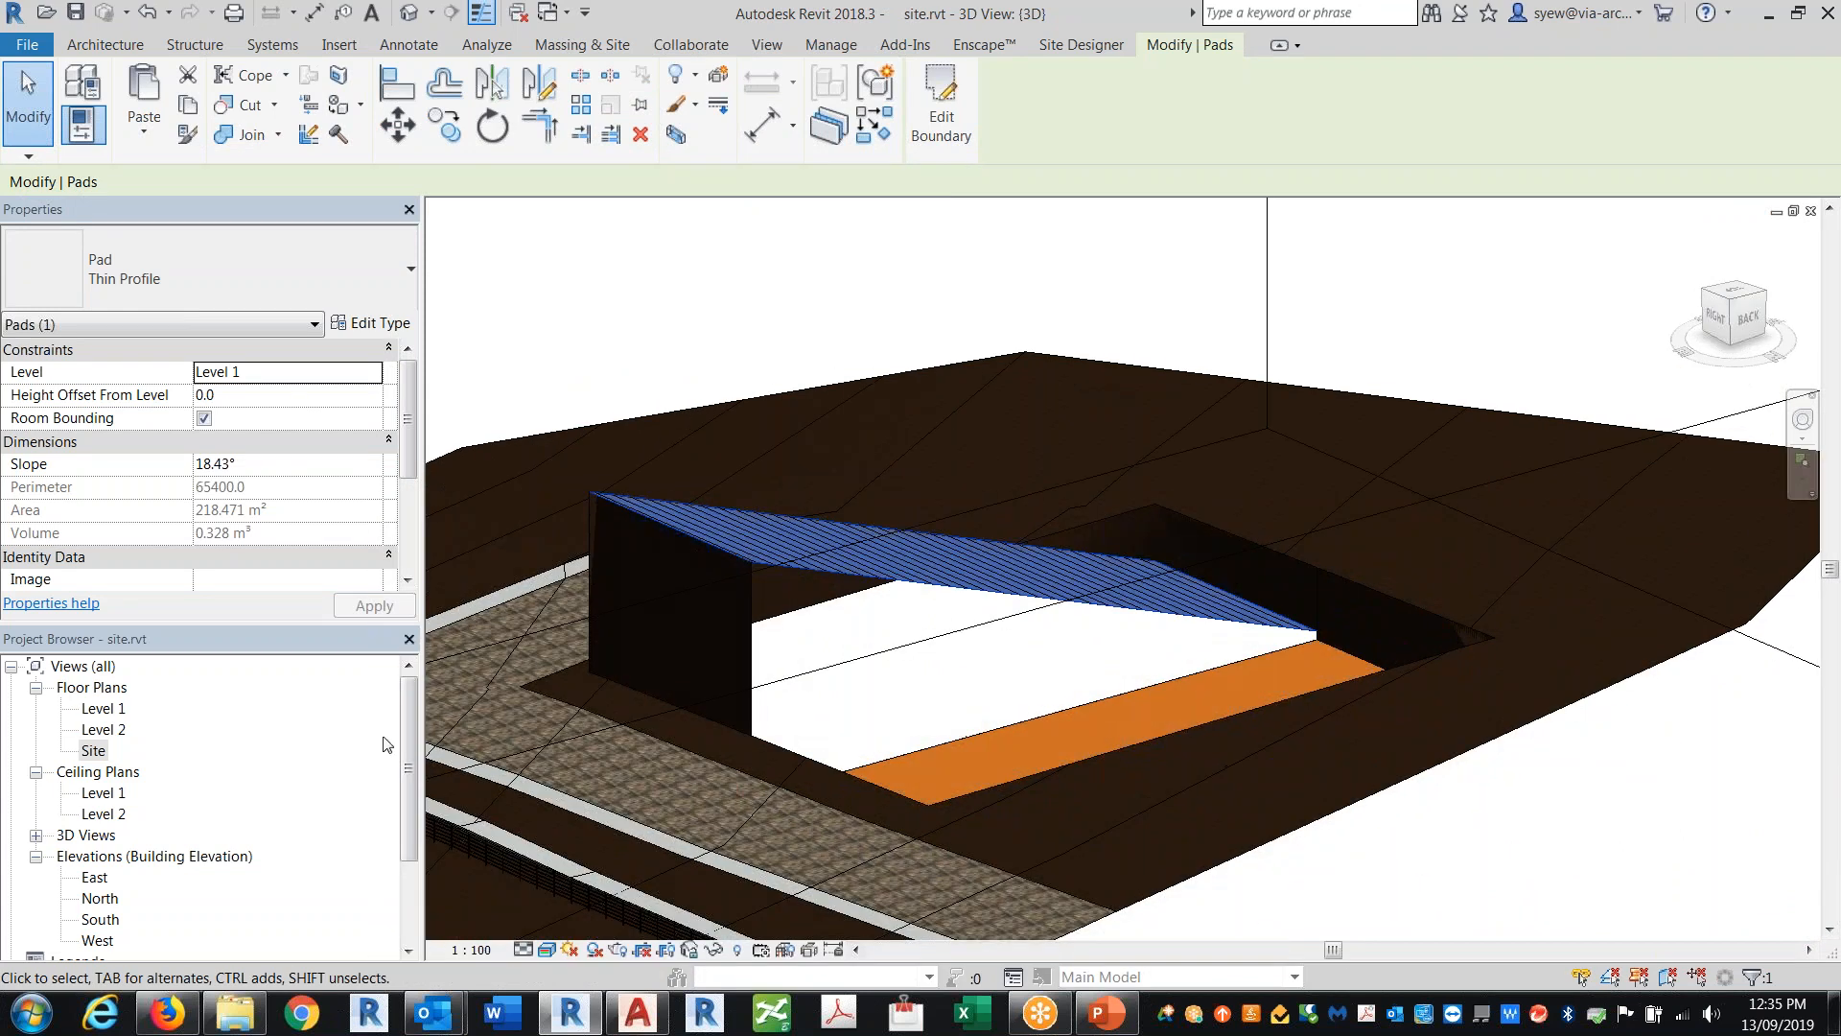
Step: Set the project's slope units to Percentage in Project Units
scroll(417, 393, down, 3)
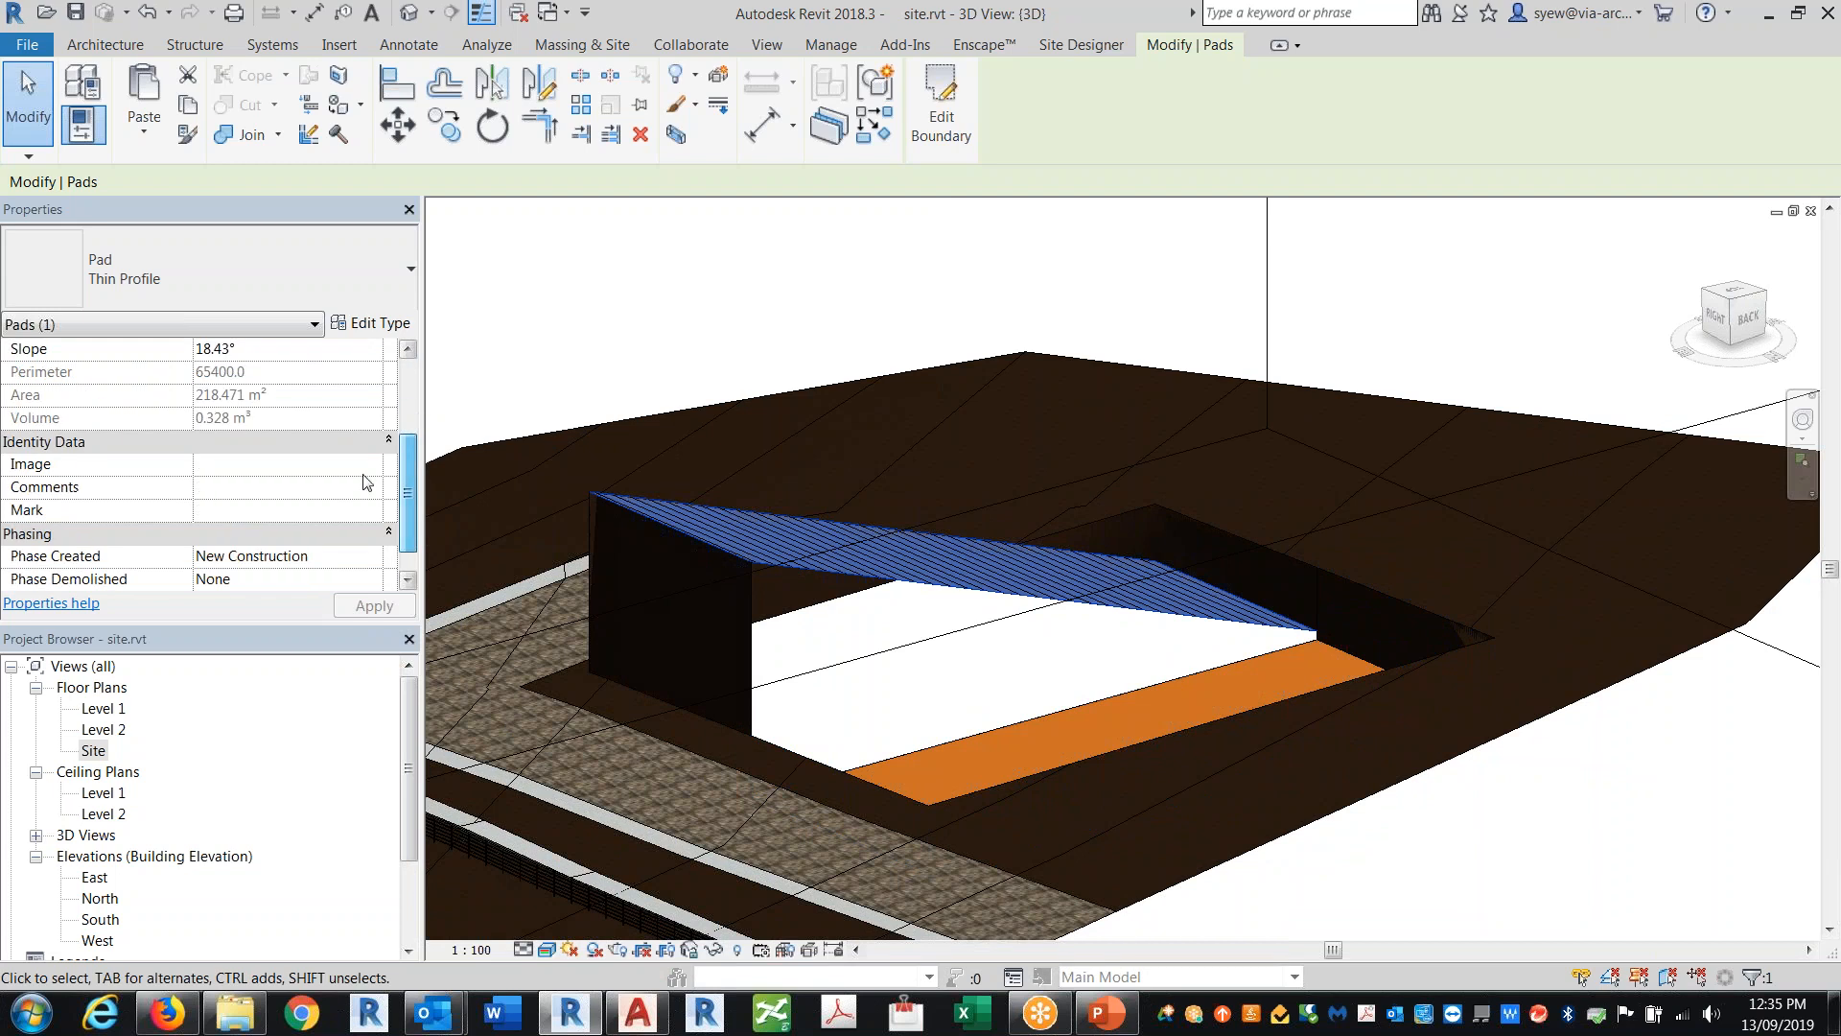
key(u)
key(n)
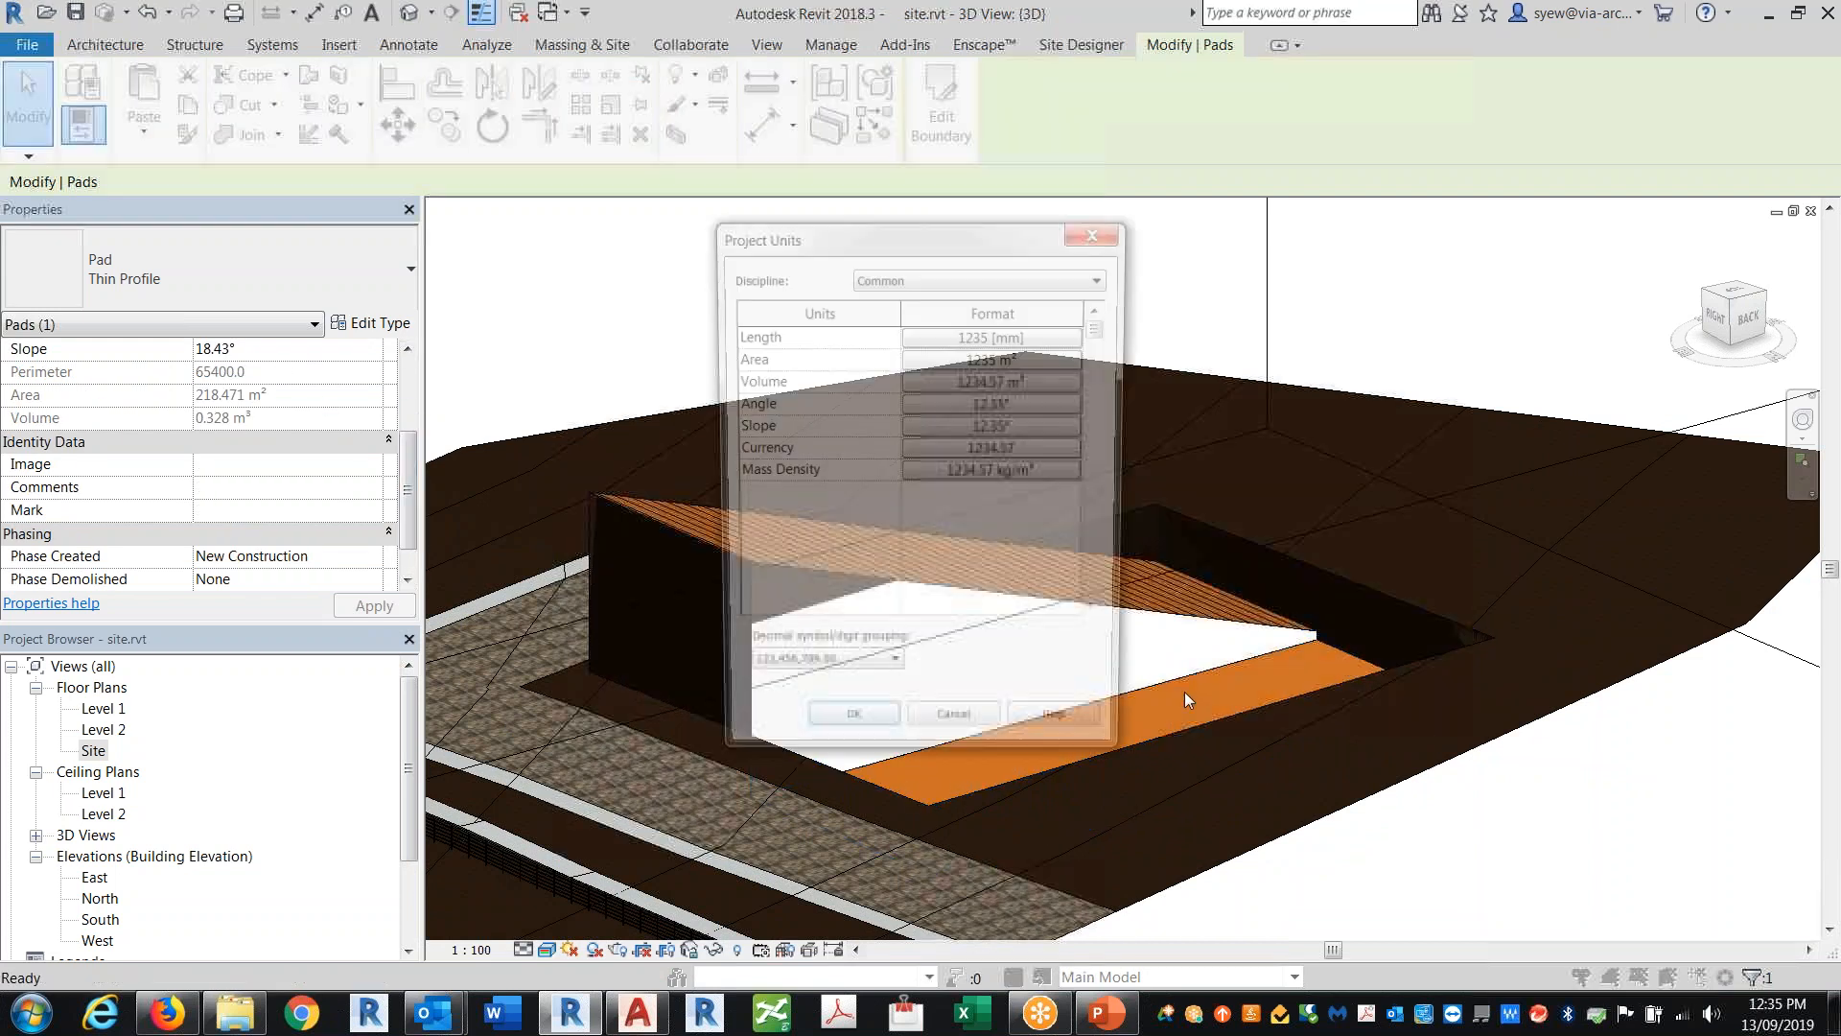
click(1020, 405)
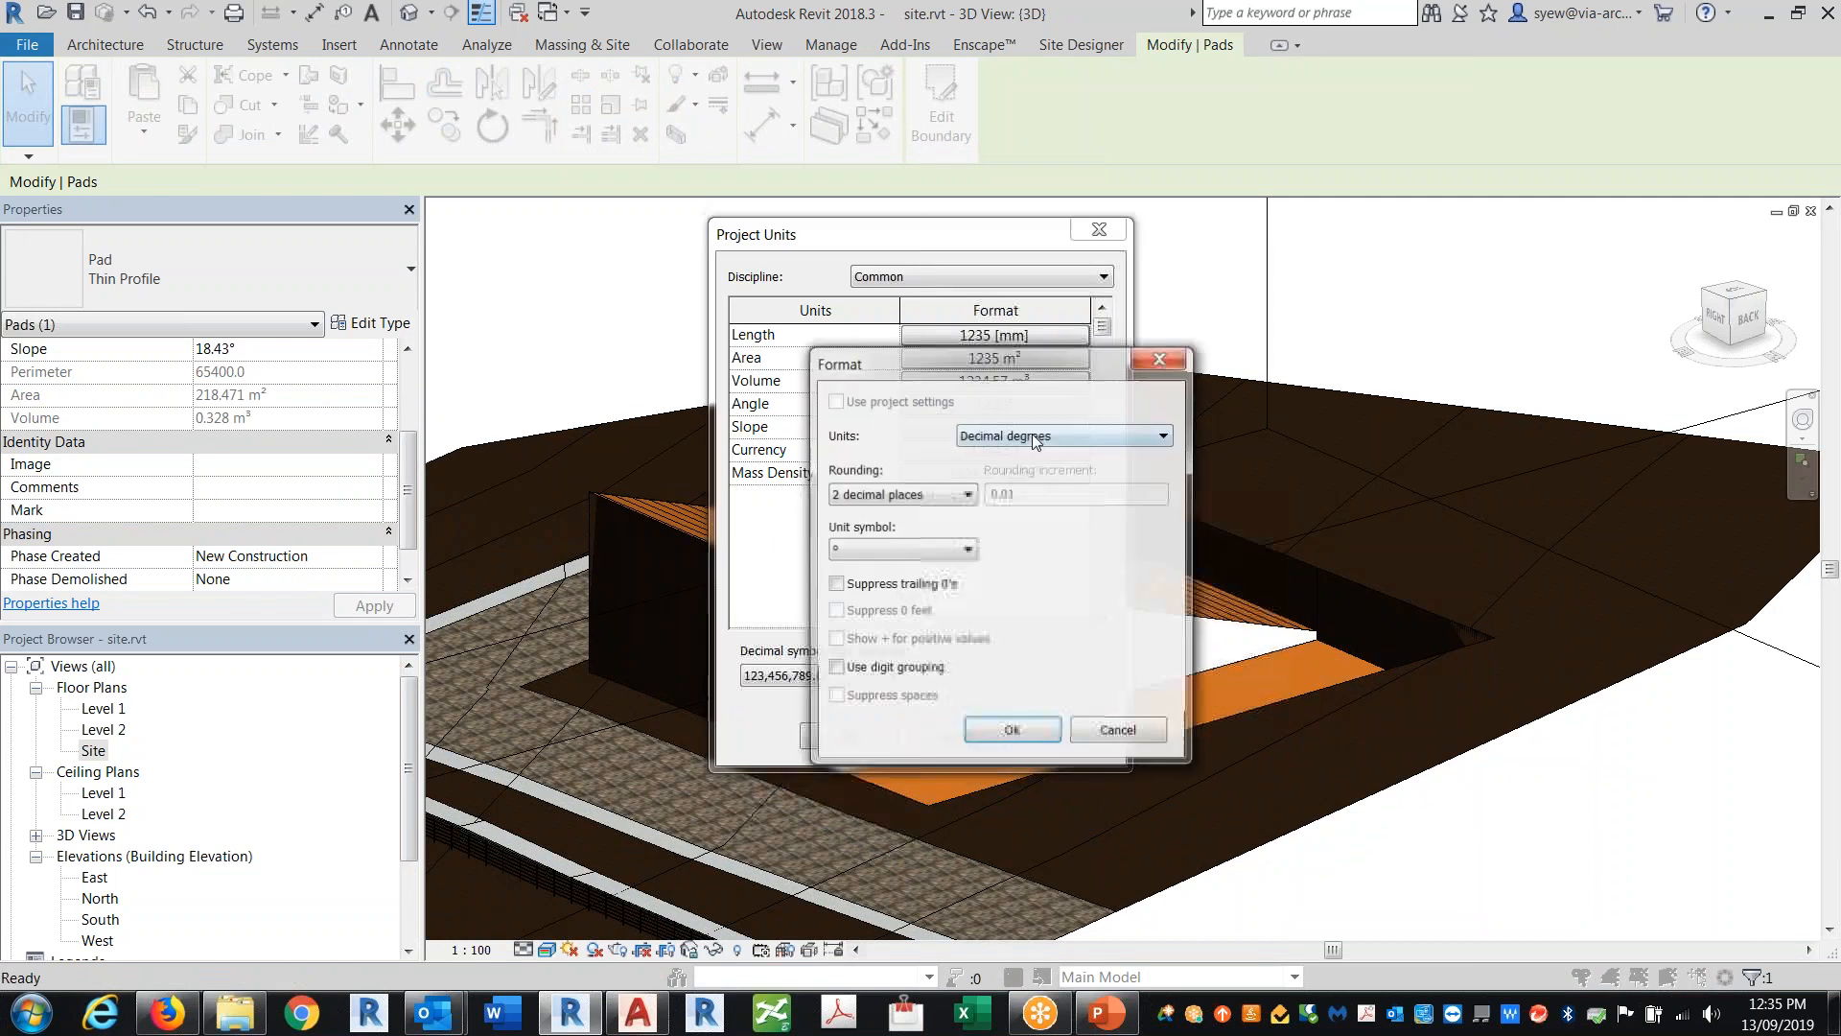
click(1142, 353)
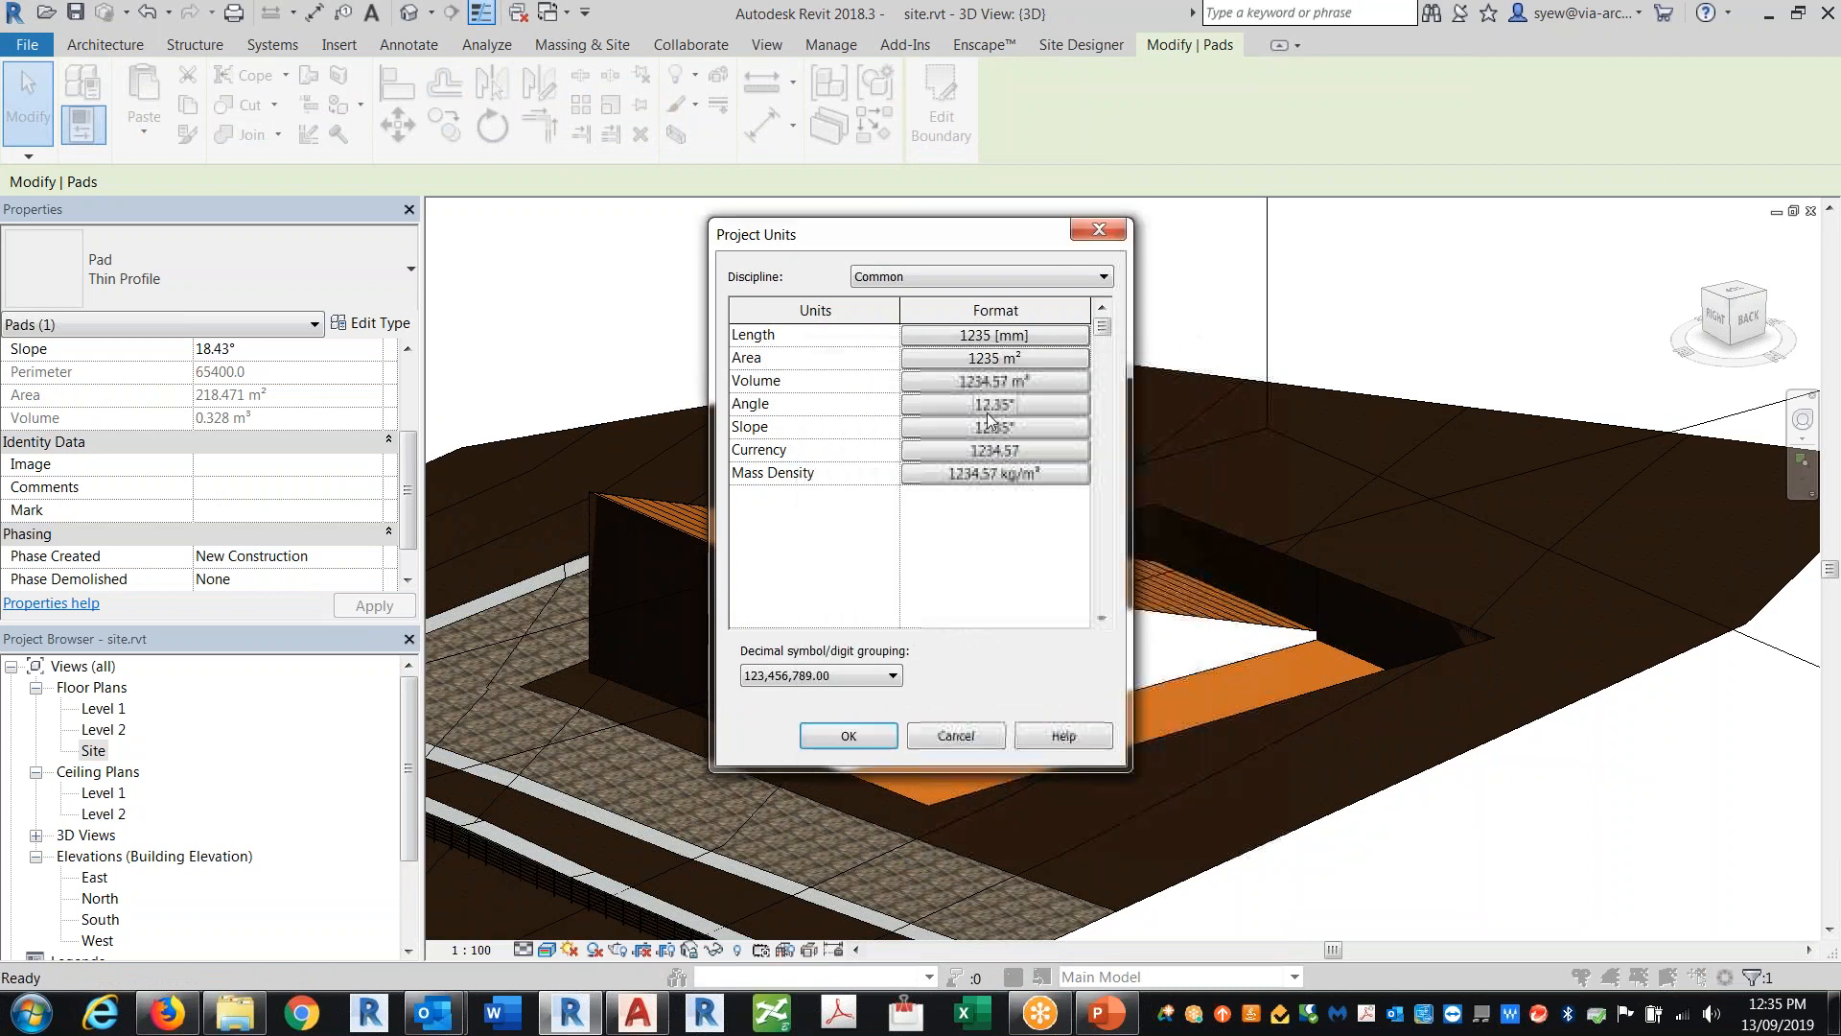
click(1017, 426)
click(1033, 436)
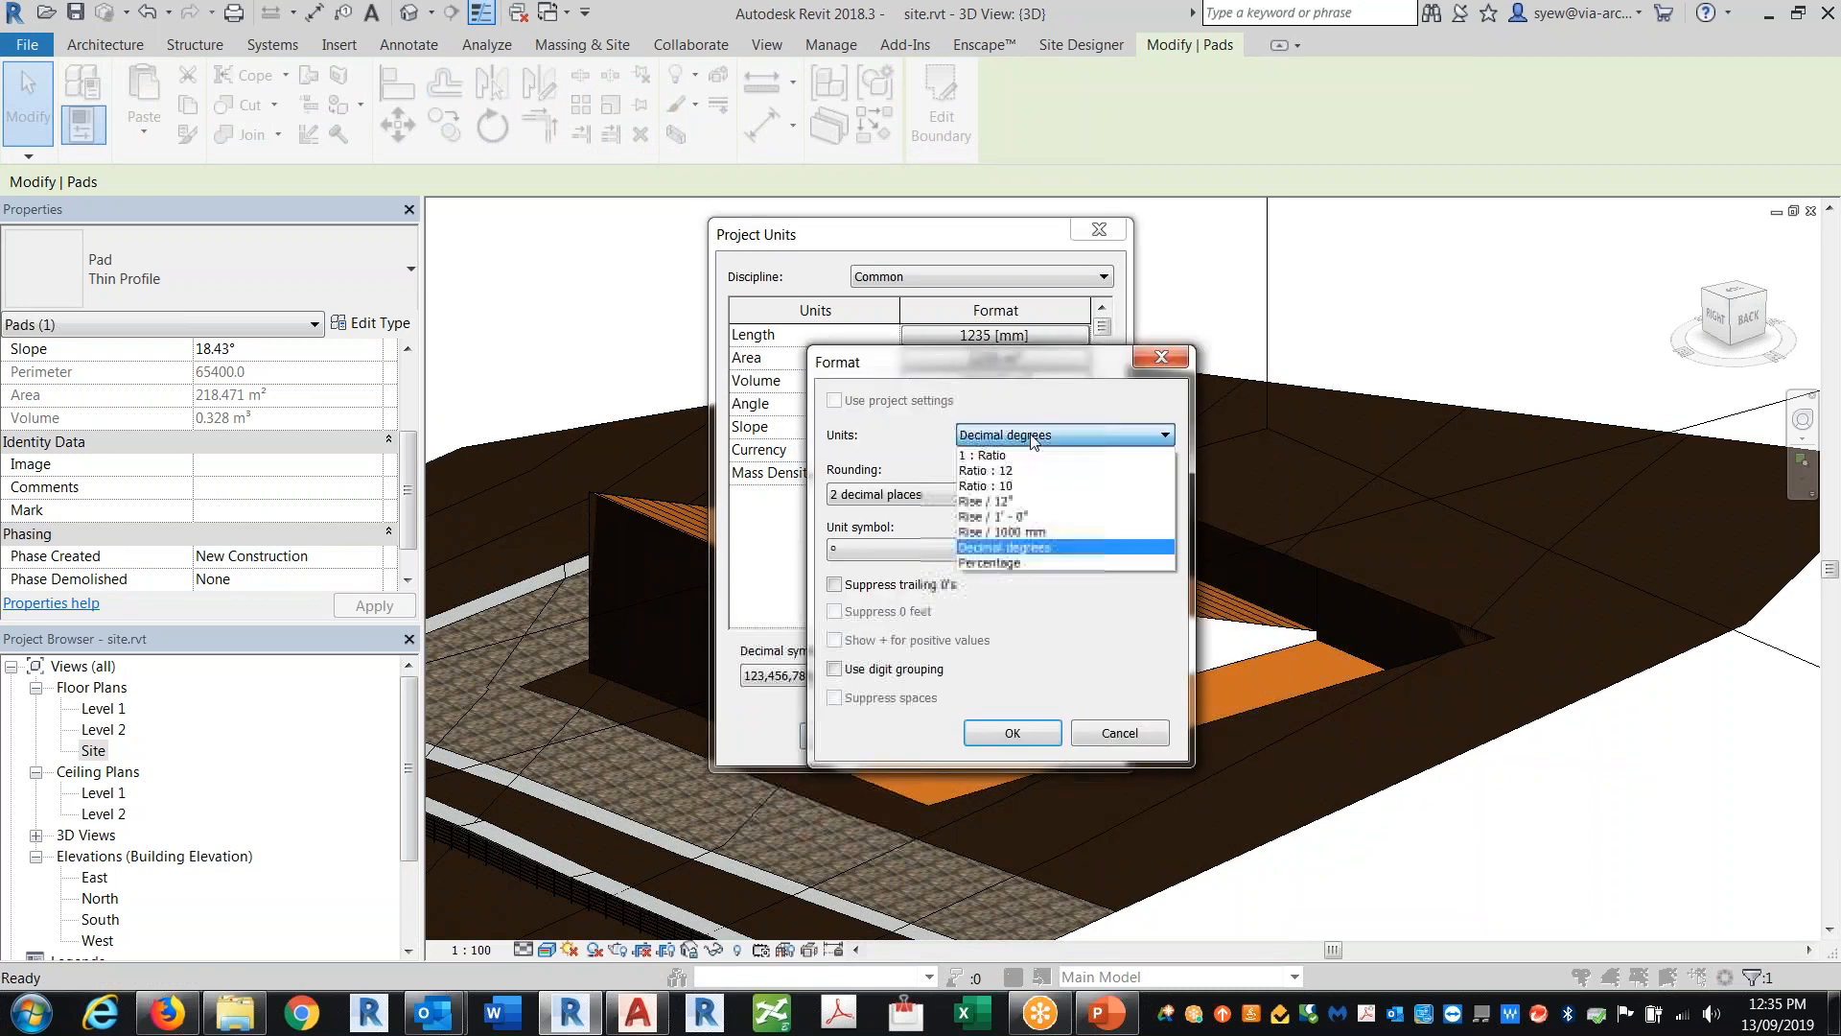
click(1015, 562)
click(1012, 733)
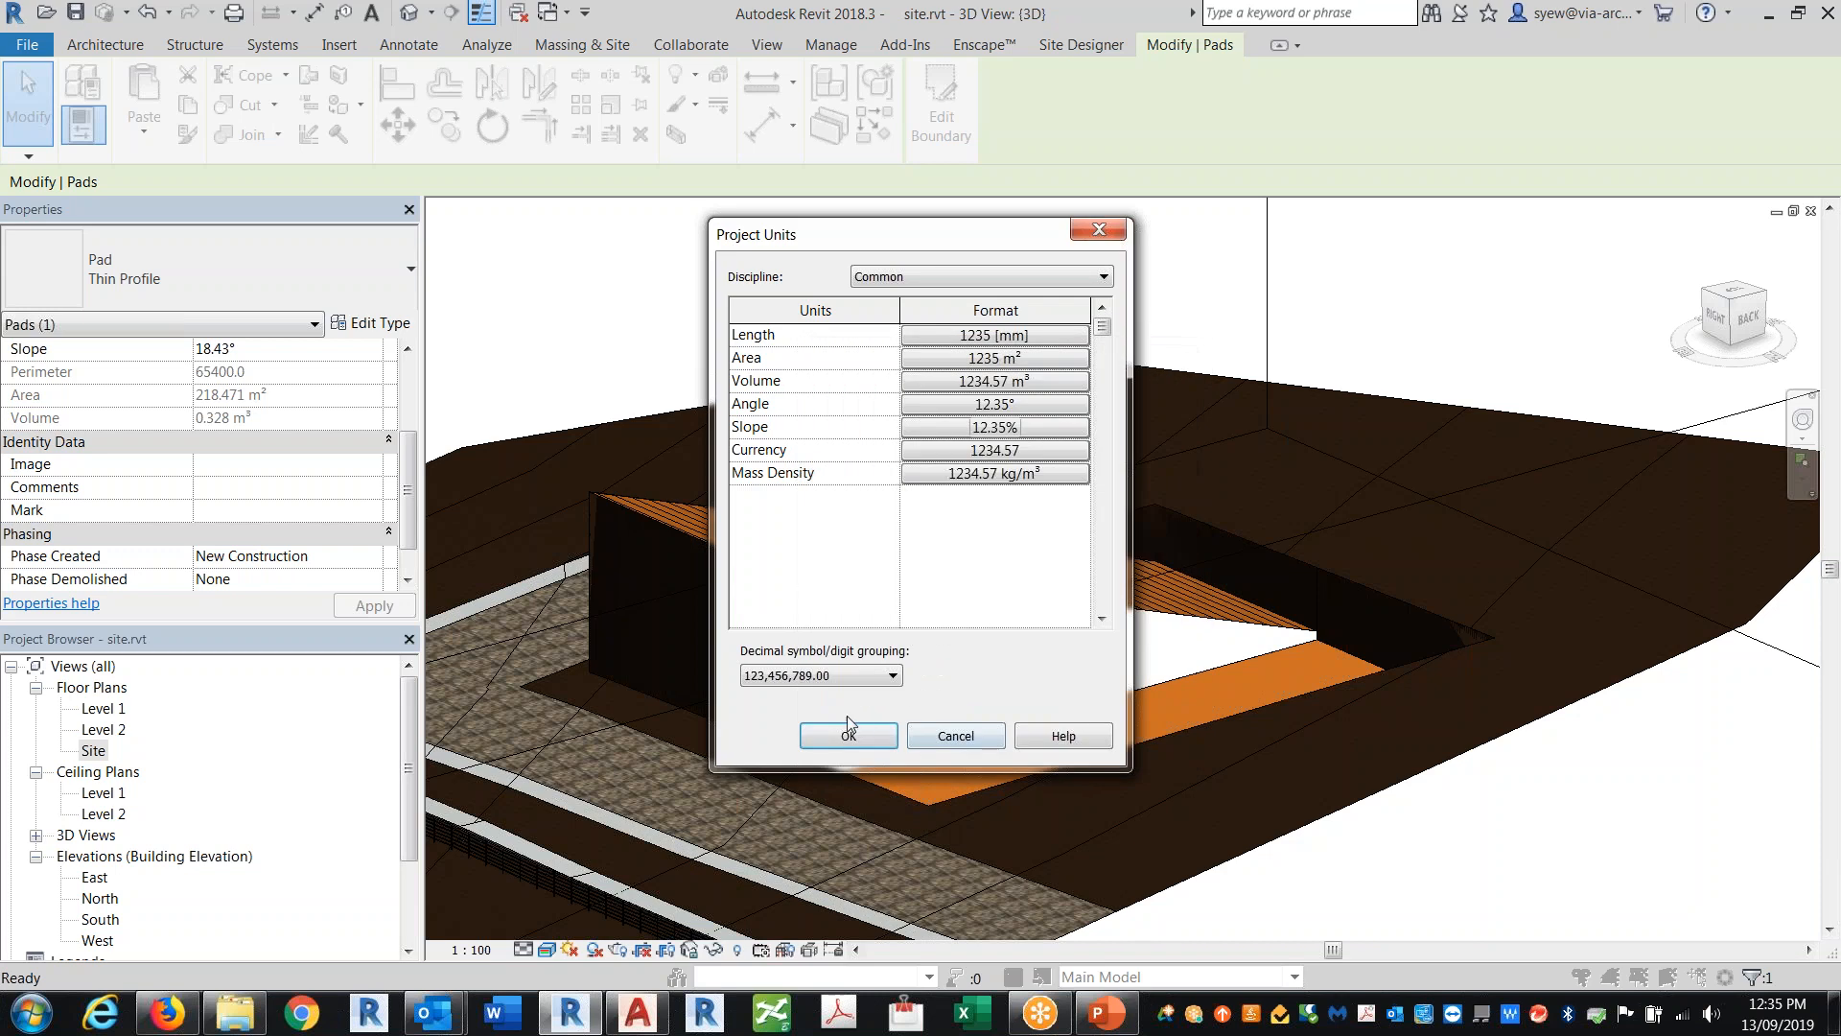
click(848, 733)
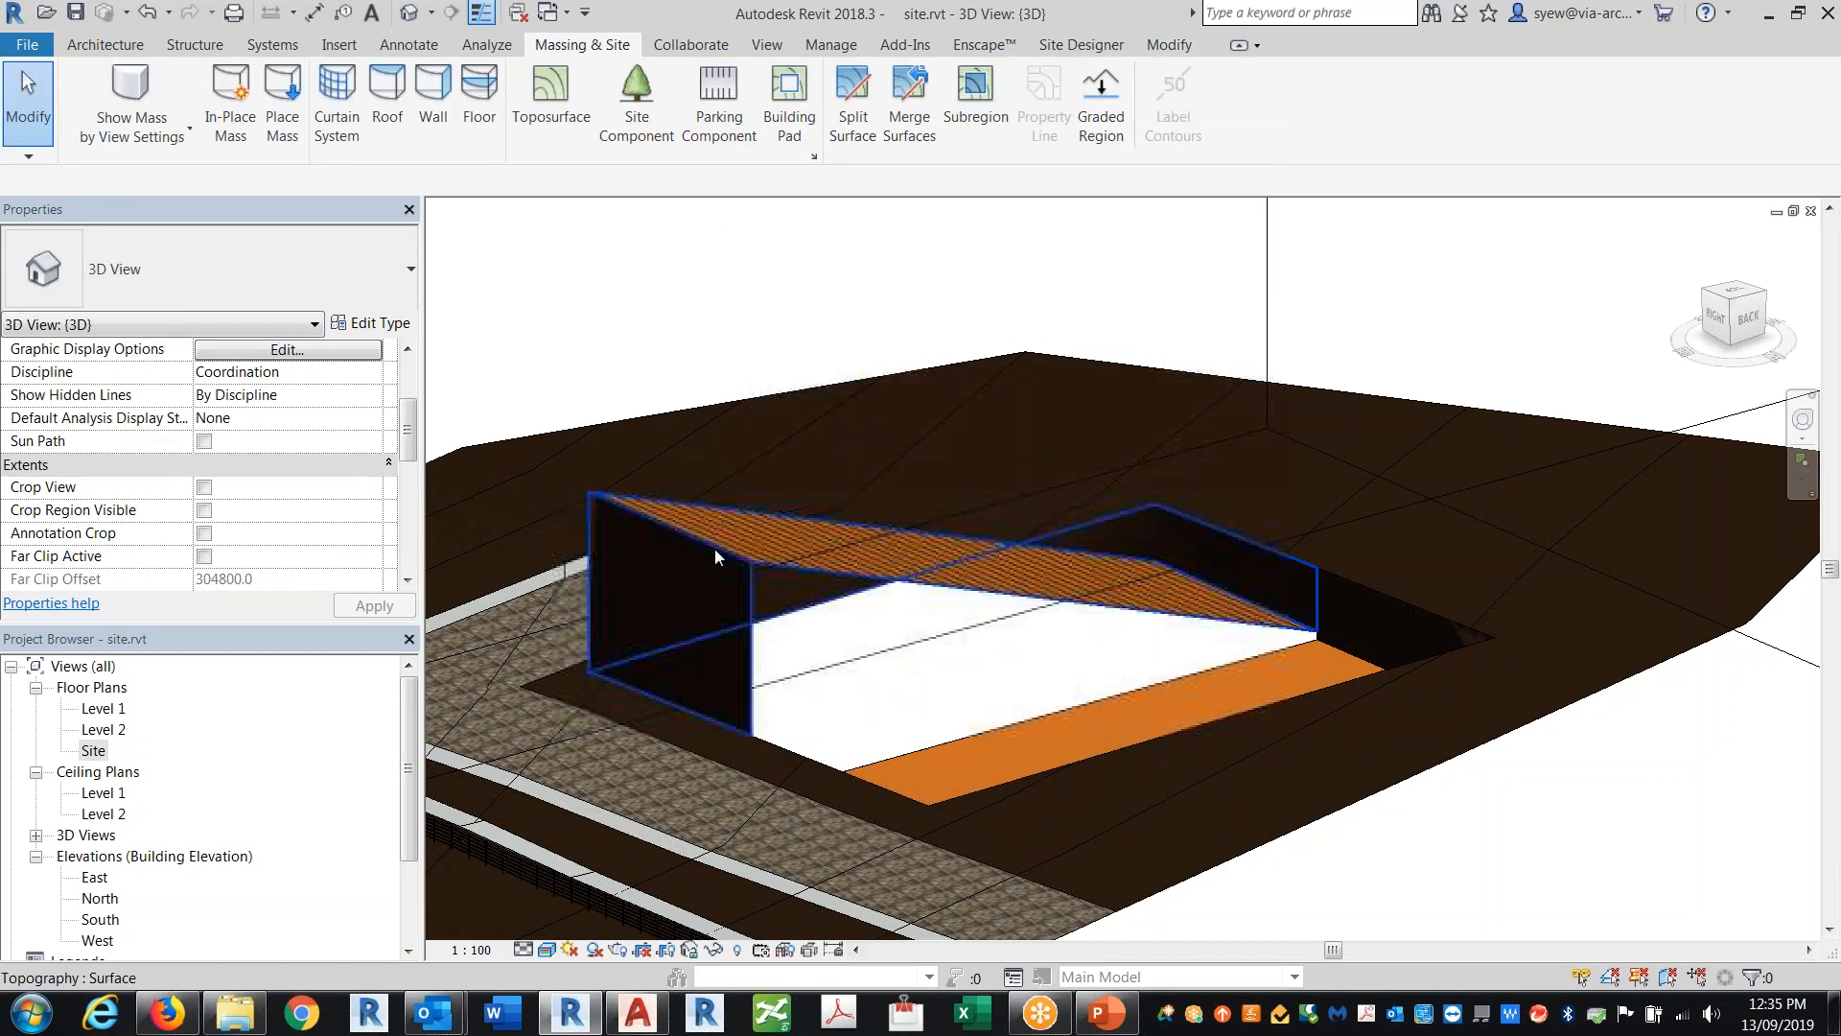
Step: Try to set the sloped pad's slope to 2 in its properties
scroll(1209, 595, up, 3)
scroll(1208, 595, up, 1)
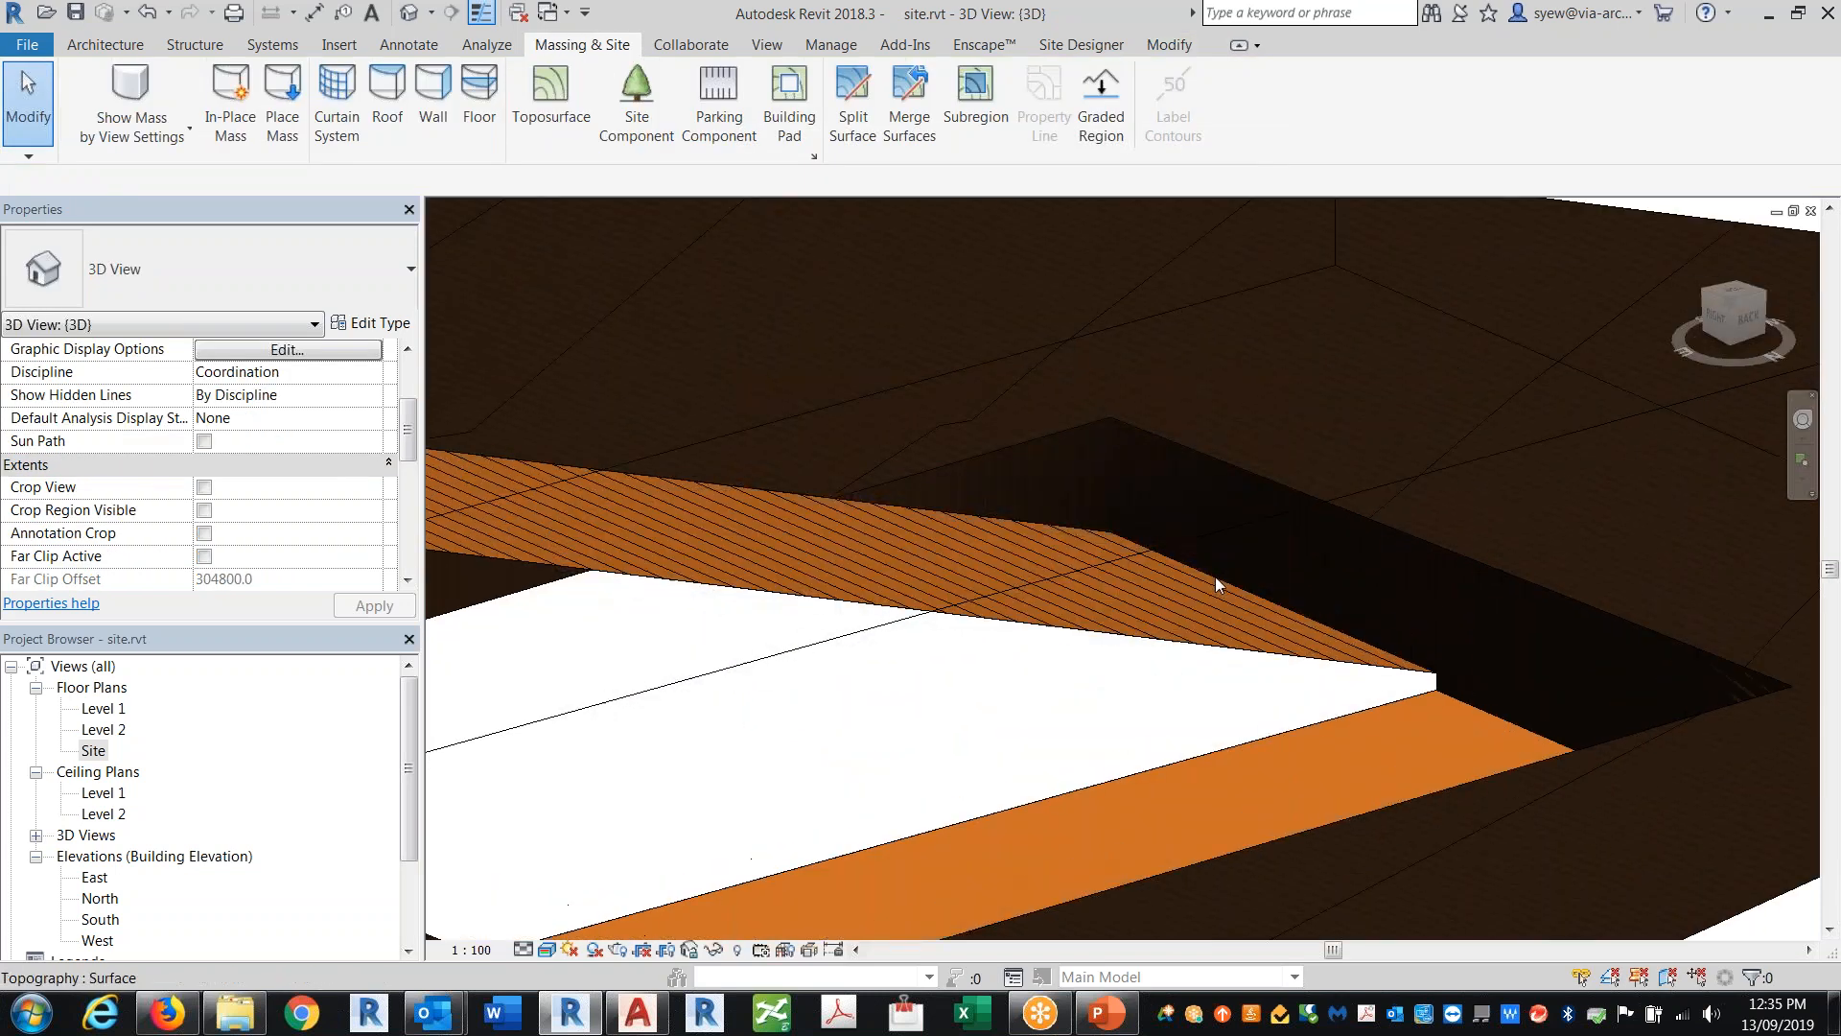
click(1086, 534)
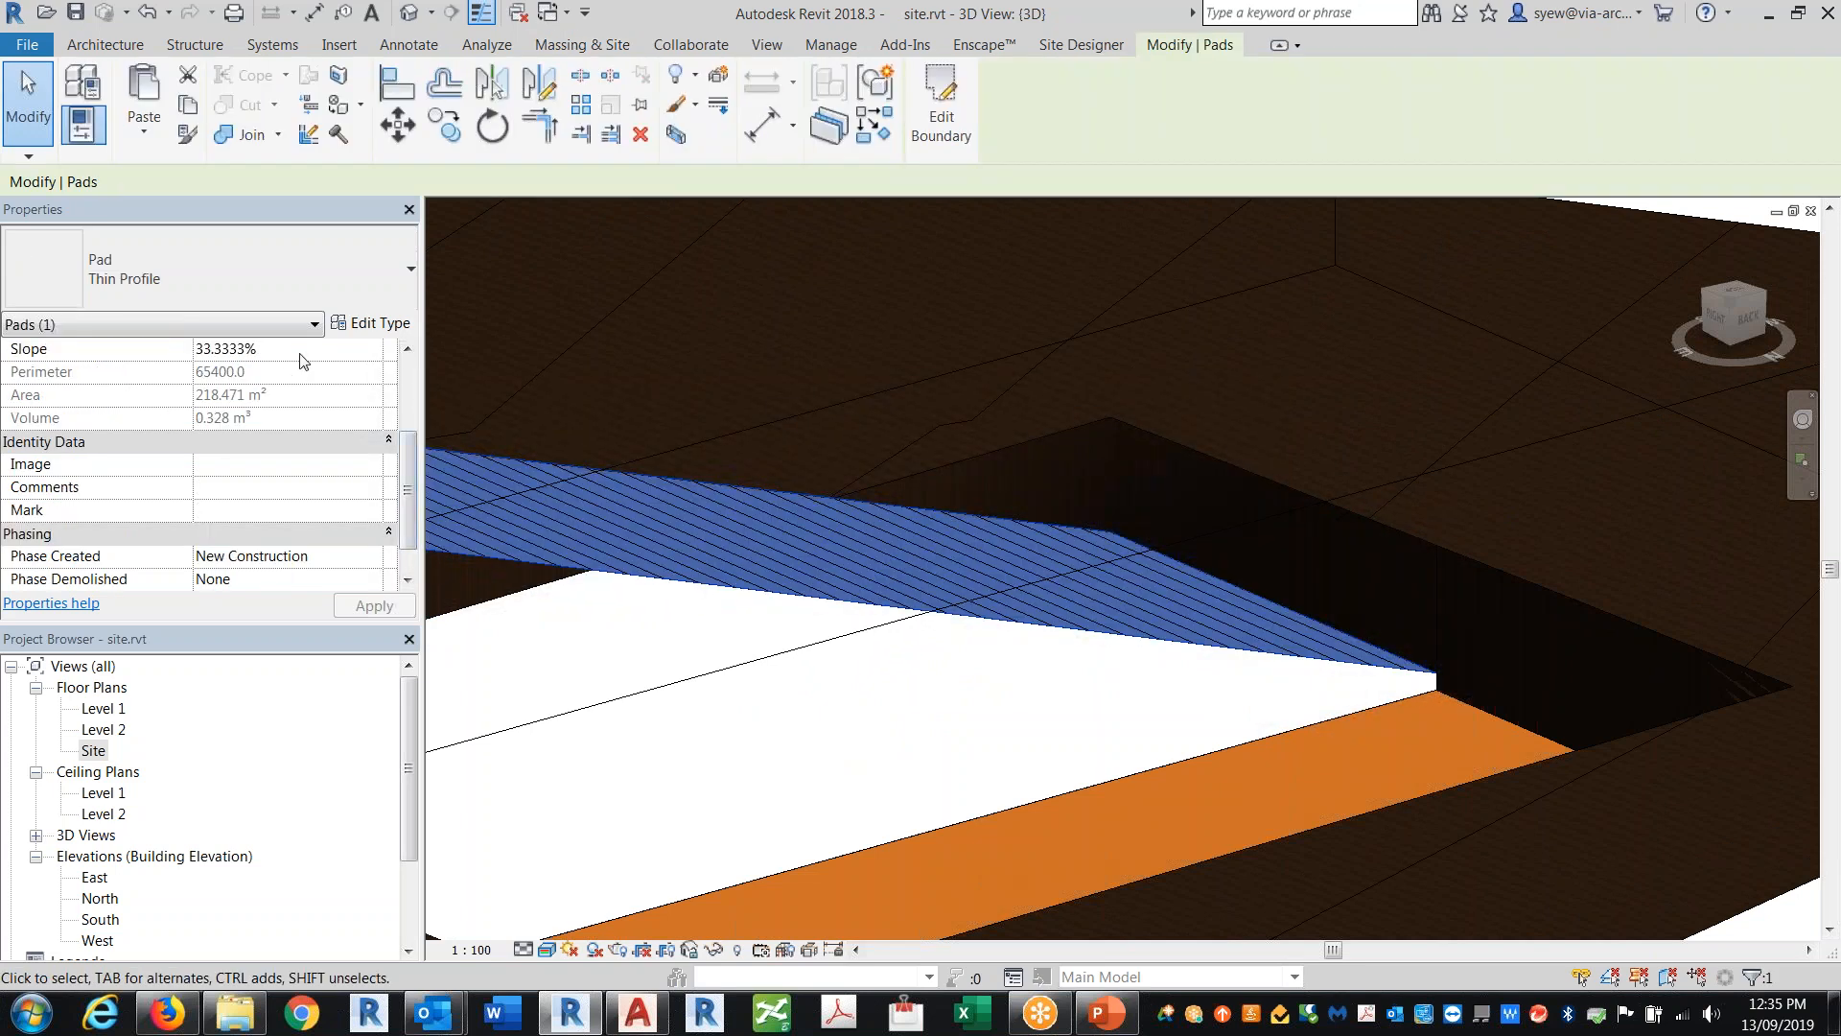
click(308, 330)
click(336, 347)
text(2)
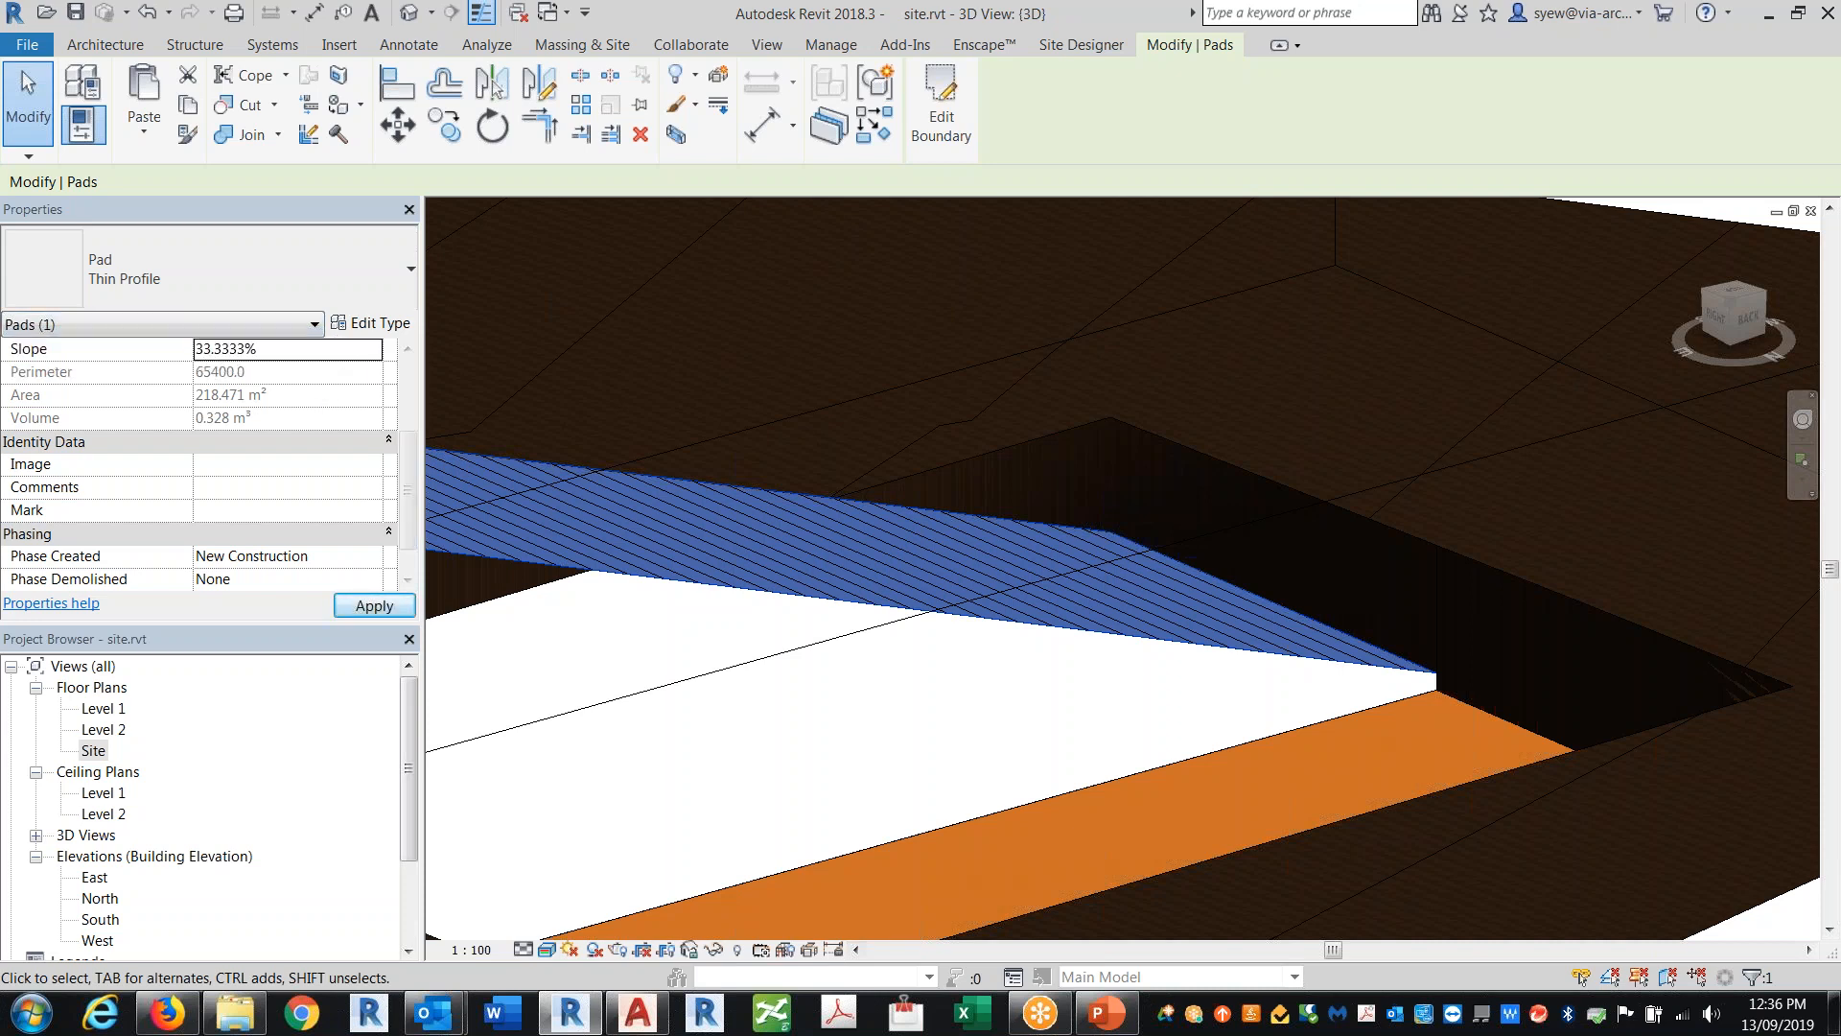
key(Escape)
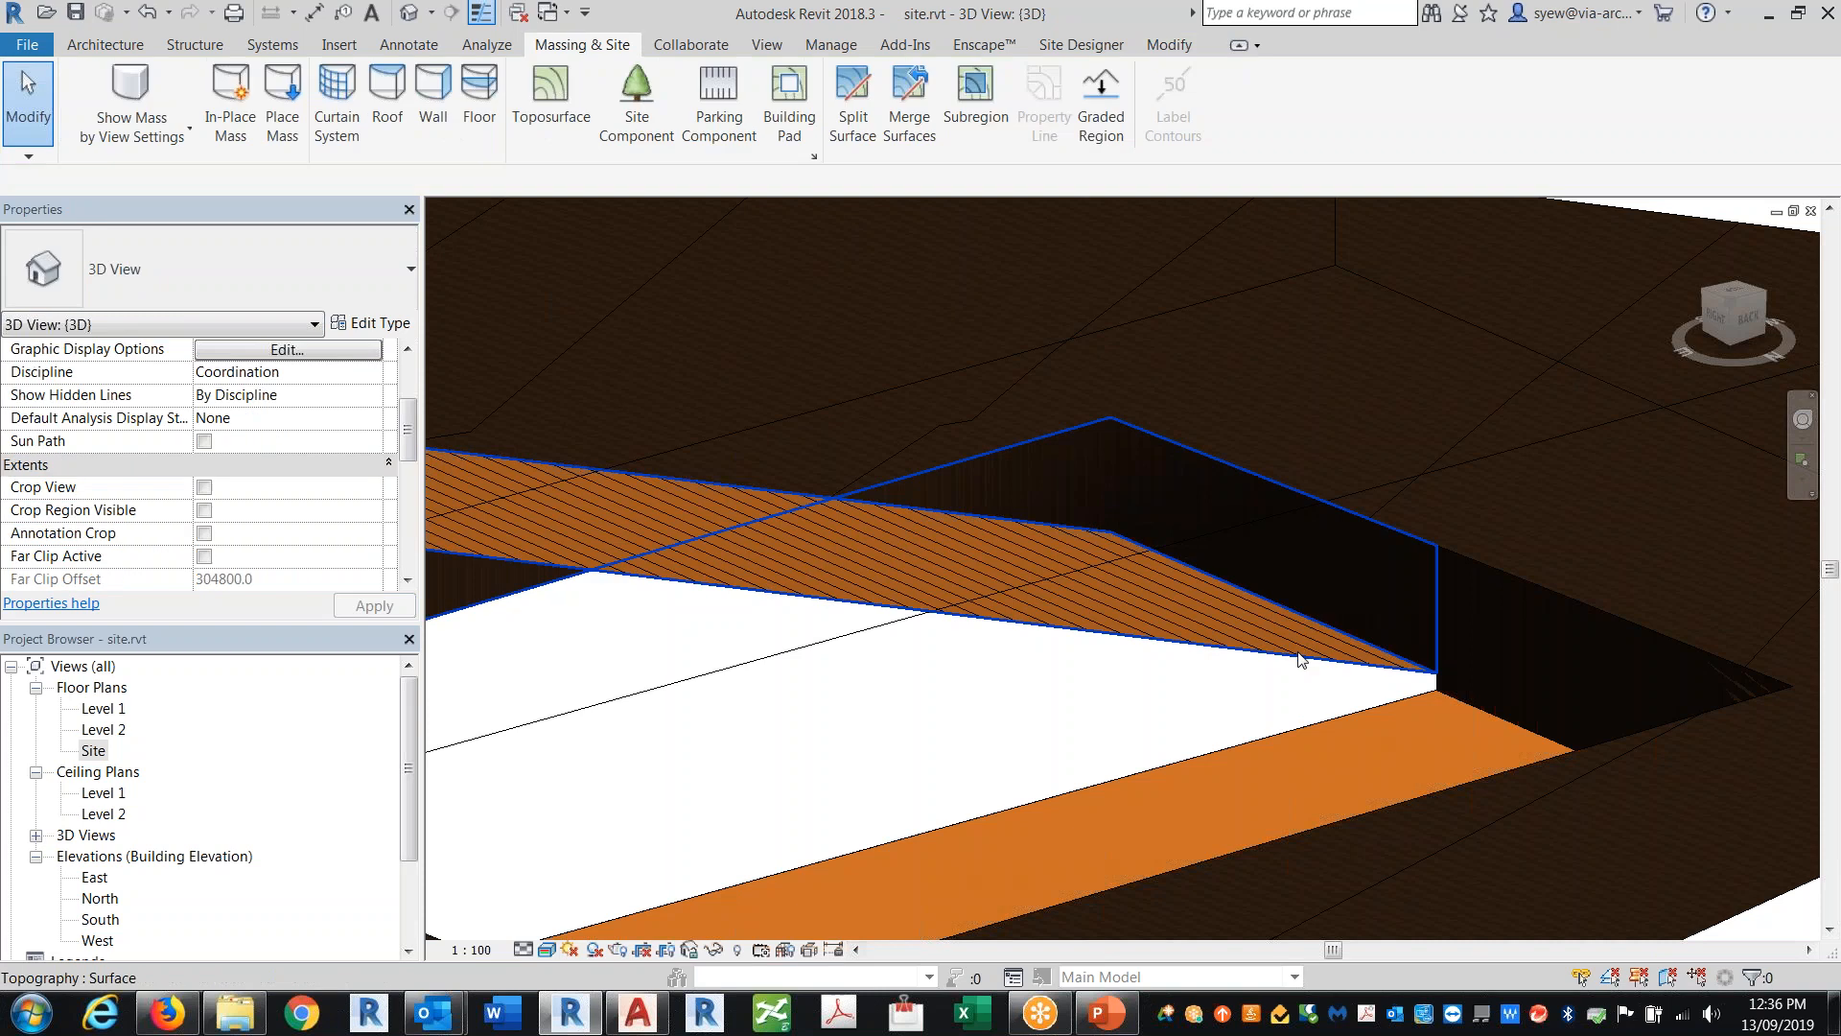
Step: Edit the sloped pad's boundary, set the slope arrow's slope to 2%, and finish the sketch
click(1274, 608)
scroll(1499, 617, down, 2)
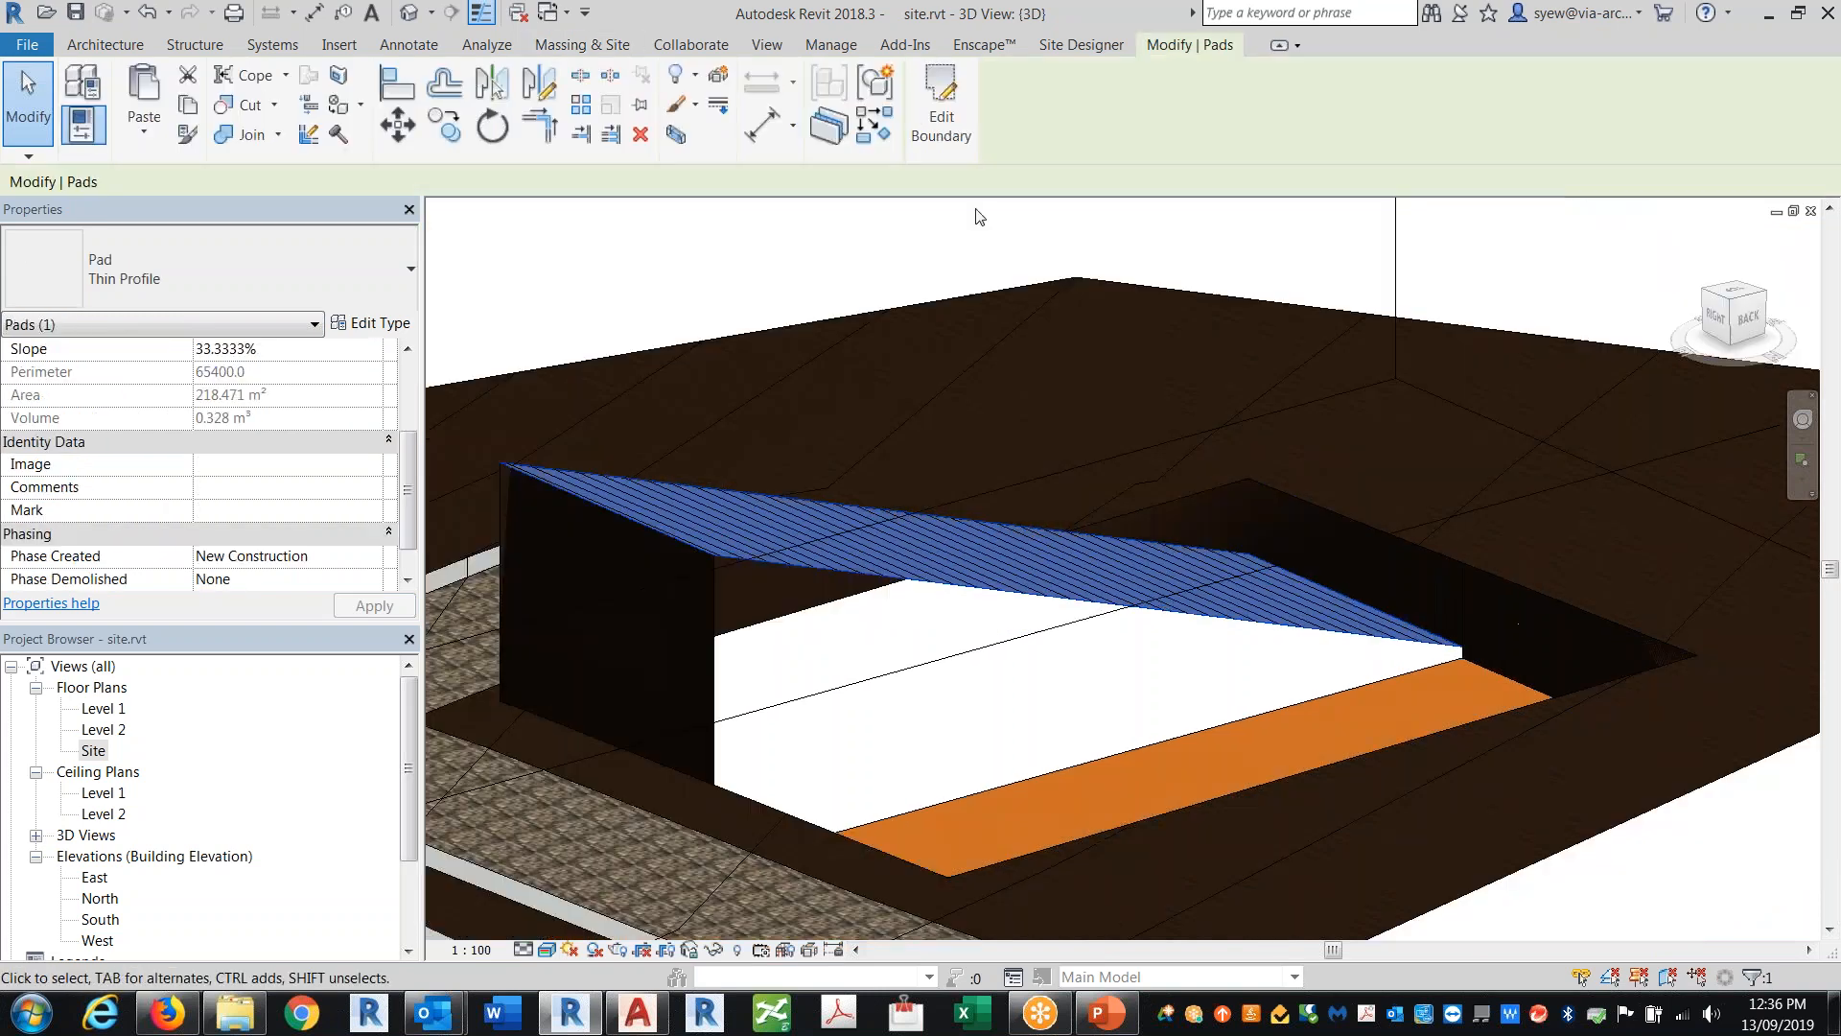
click(940, 131)
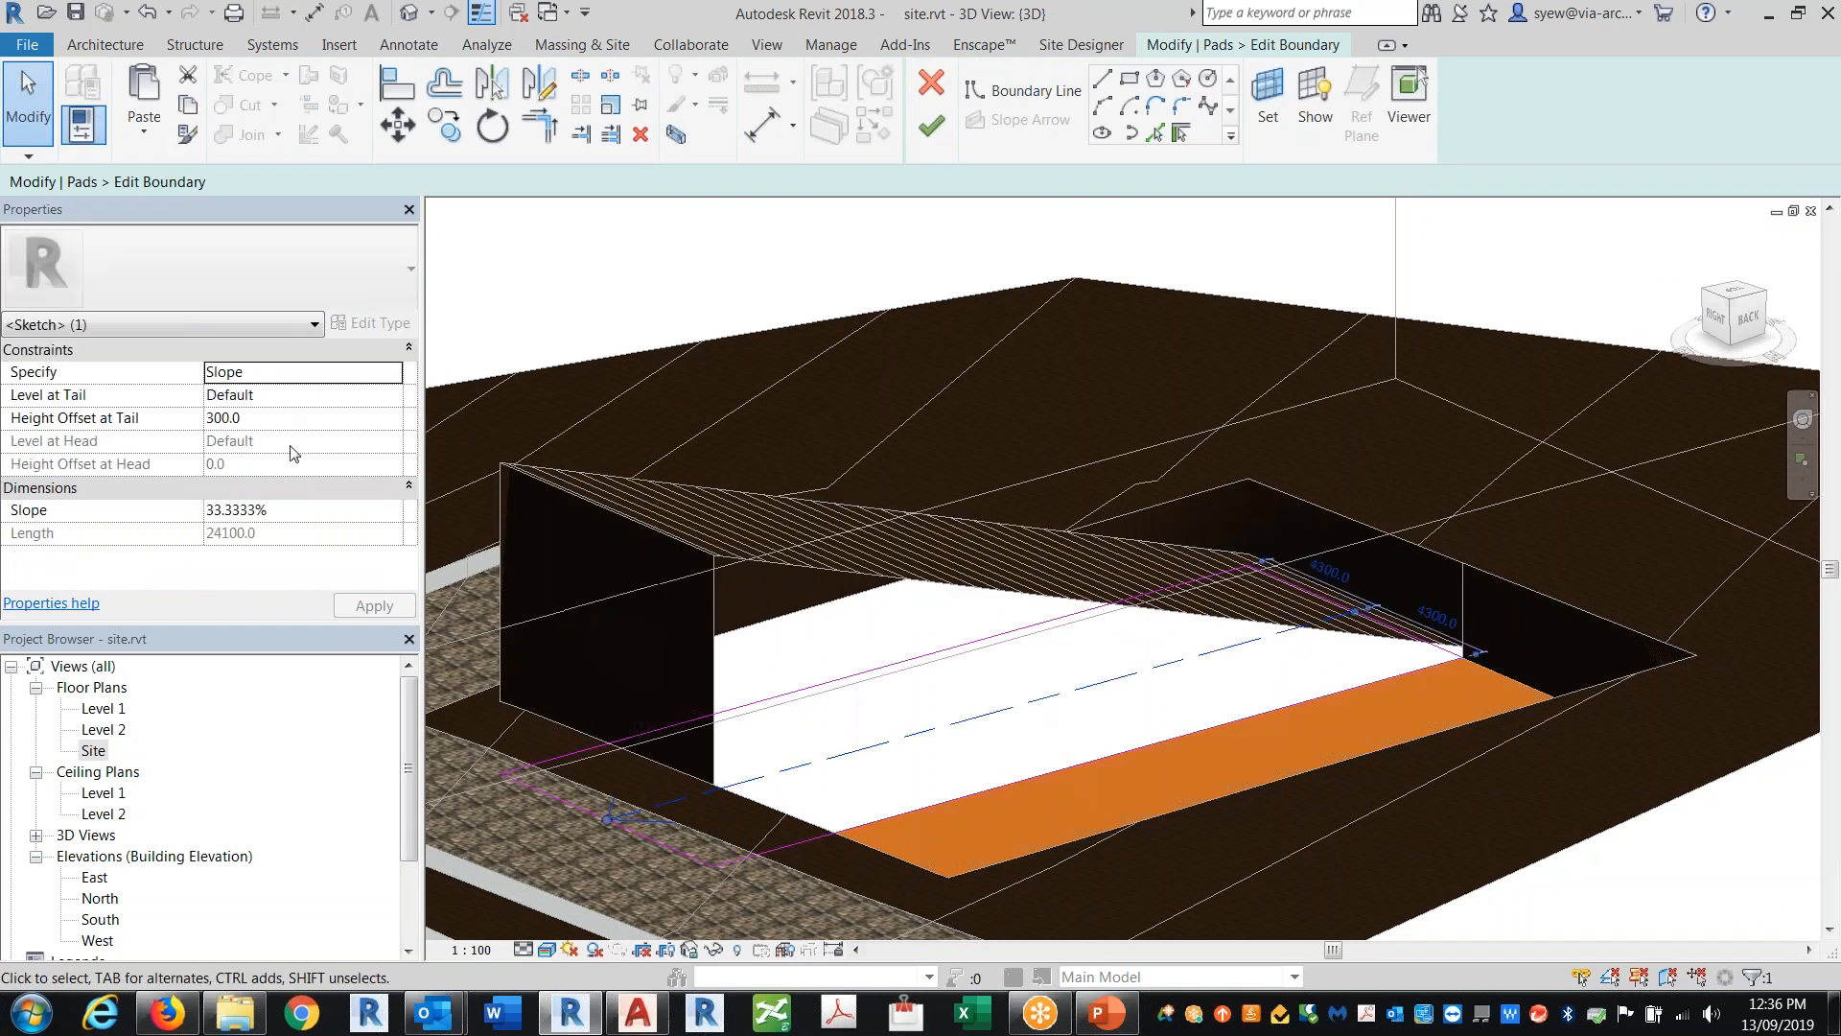
click(294, 514)
text(2)
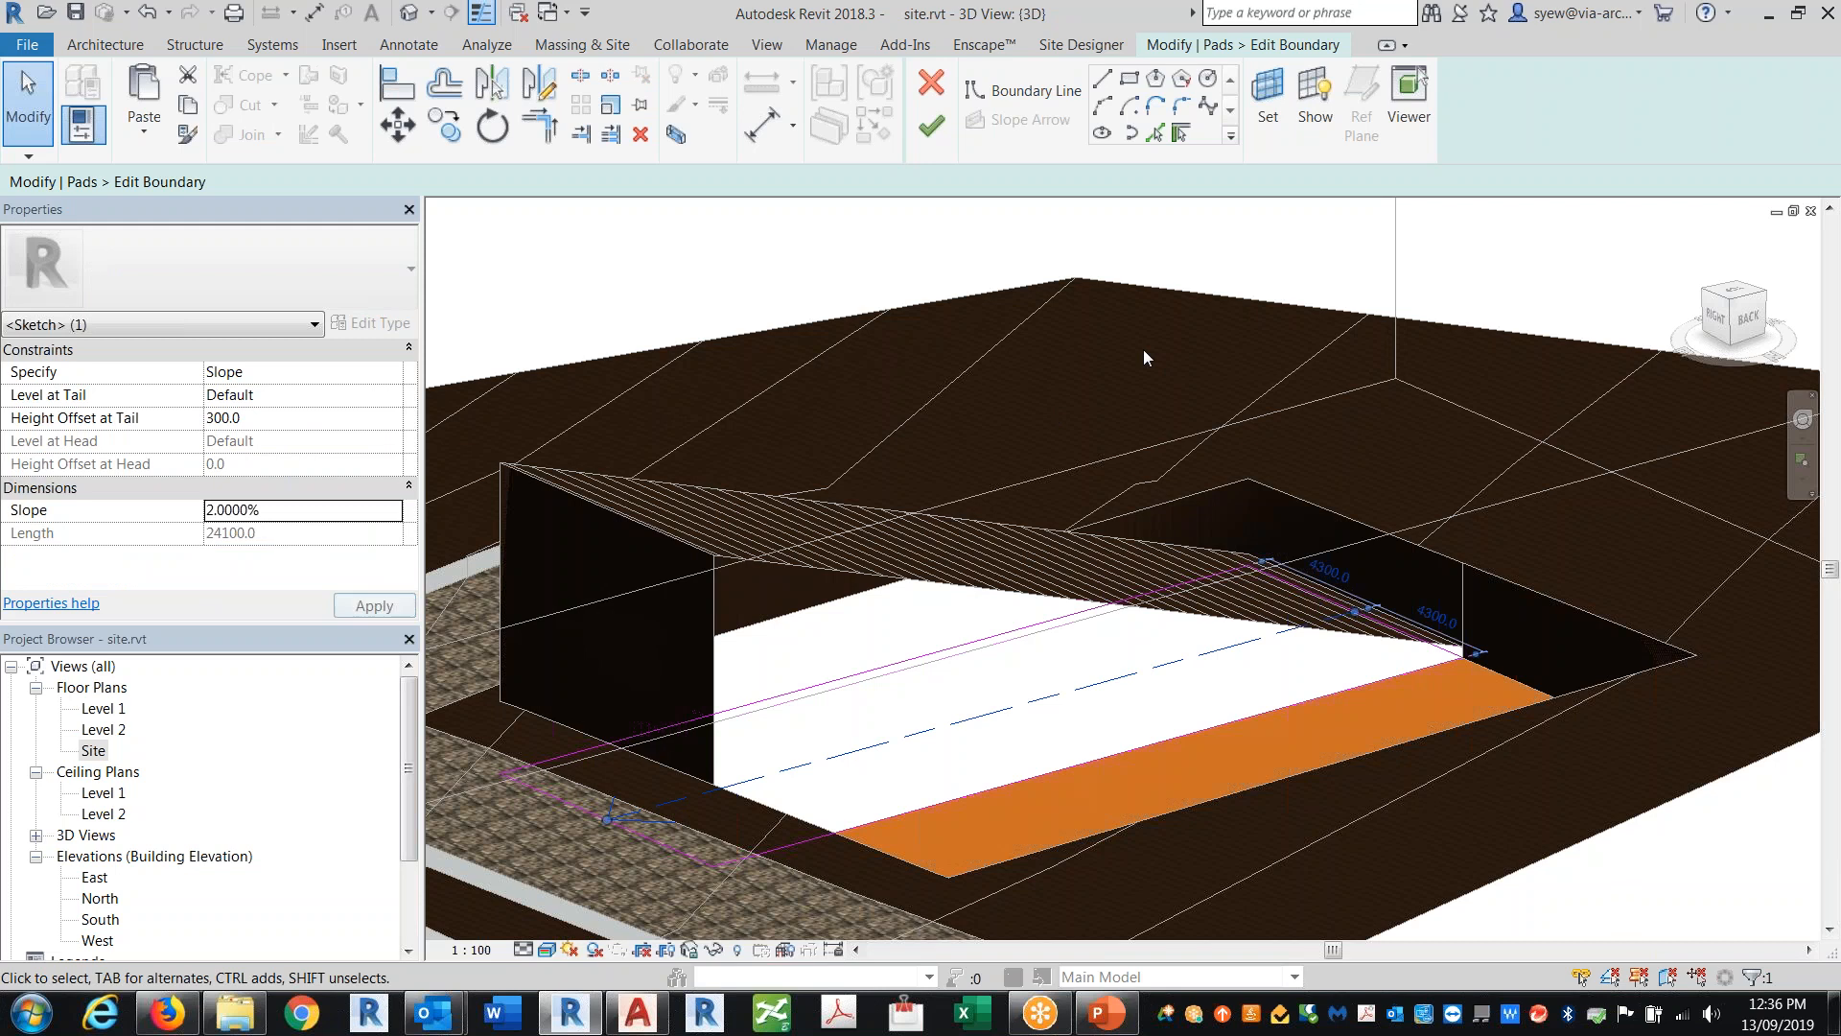
click(931, 125)
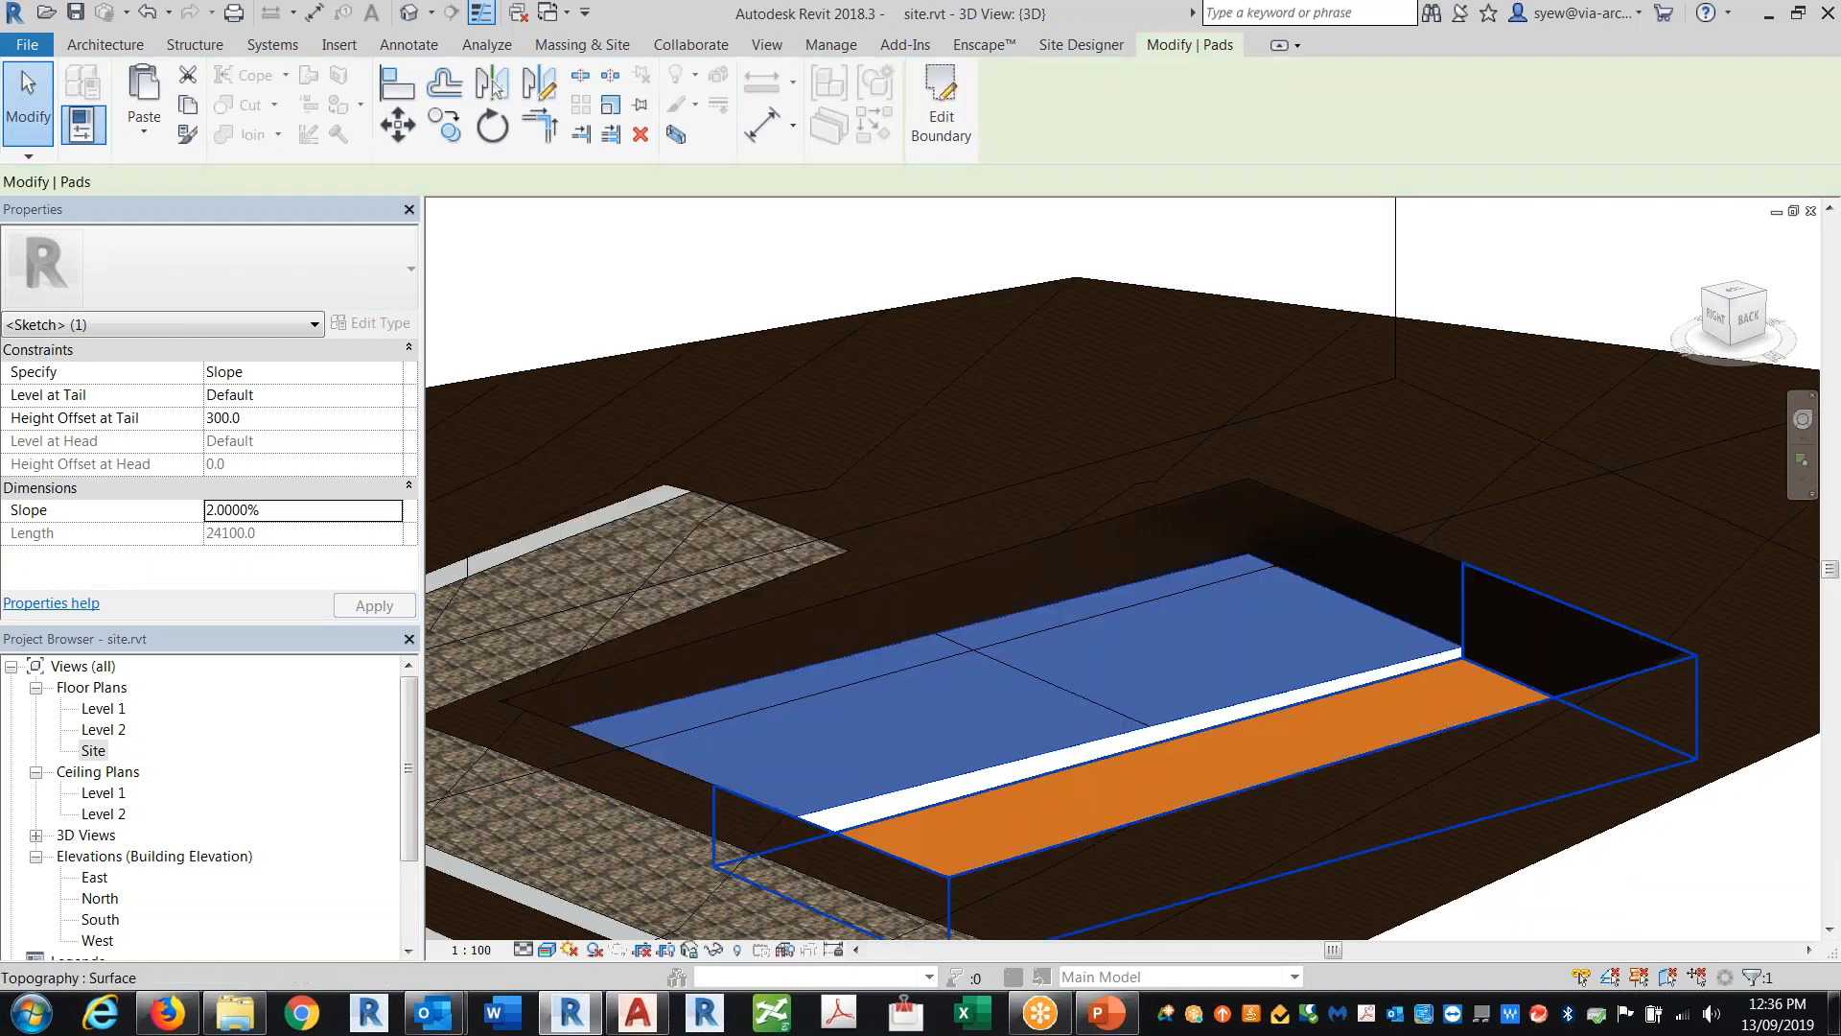
Step: Orbit around and view the pads from above to inspect the sloped pad against the neighbouring pad
scroll(1425, 690, down, 1)
shift+middle_drag(1584, 814, 723, 708)
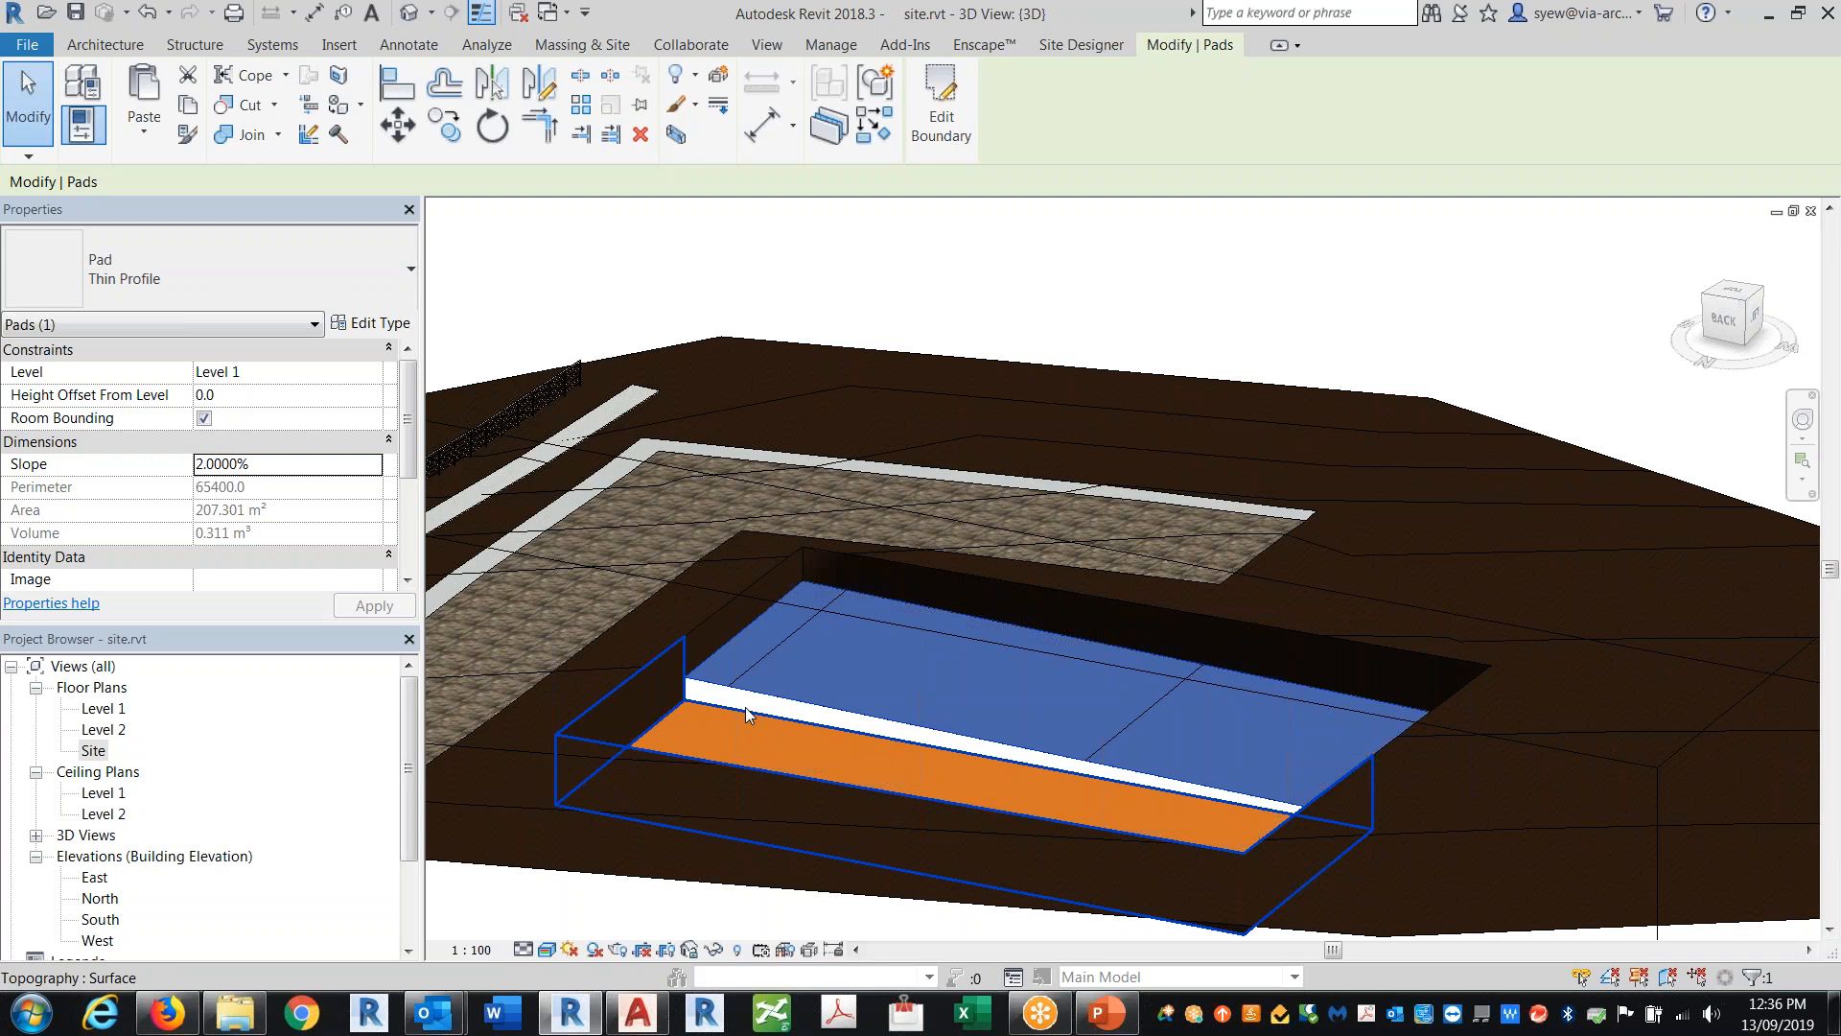
scroll(677, 667, up, 6)
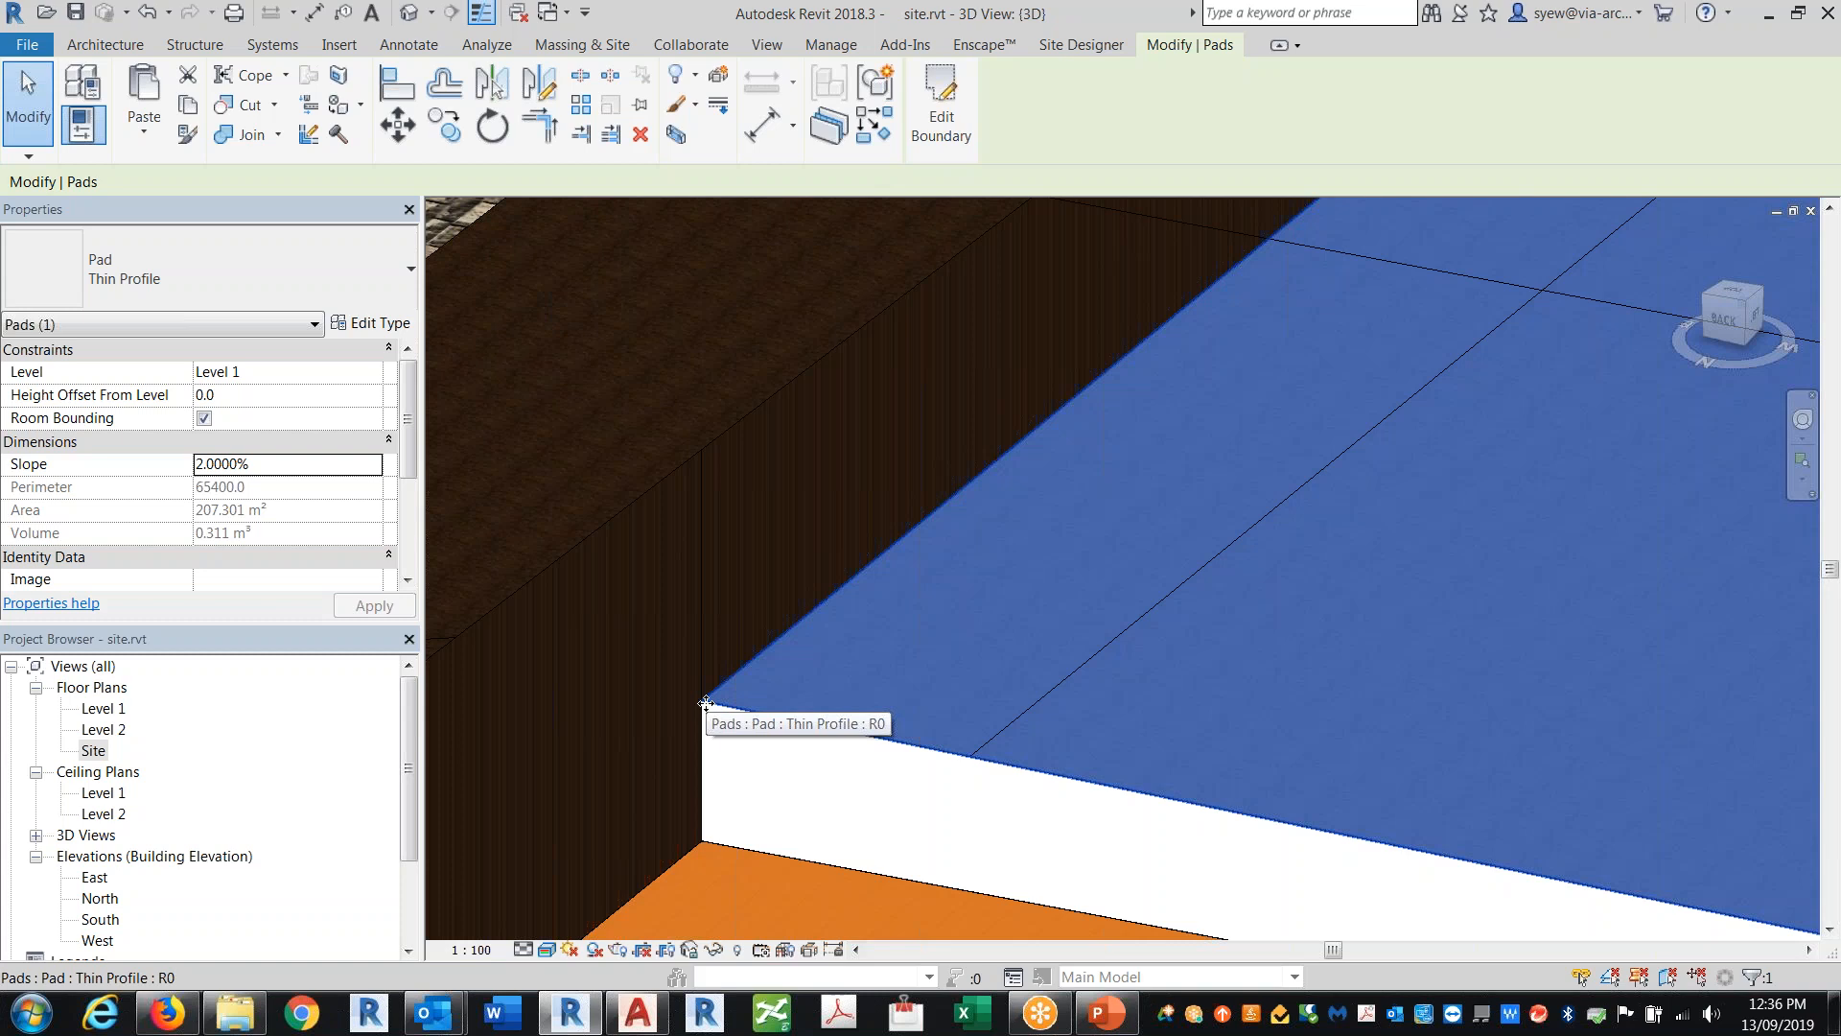
scroll(682, 629, down, 4)
shift+middle_drag(1247, 806, 1321, 930)
click(1735, 294)
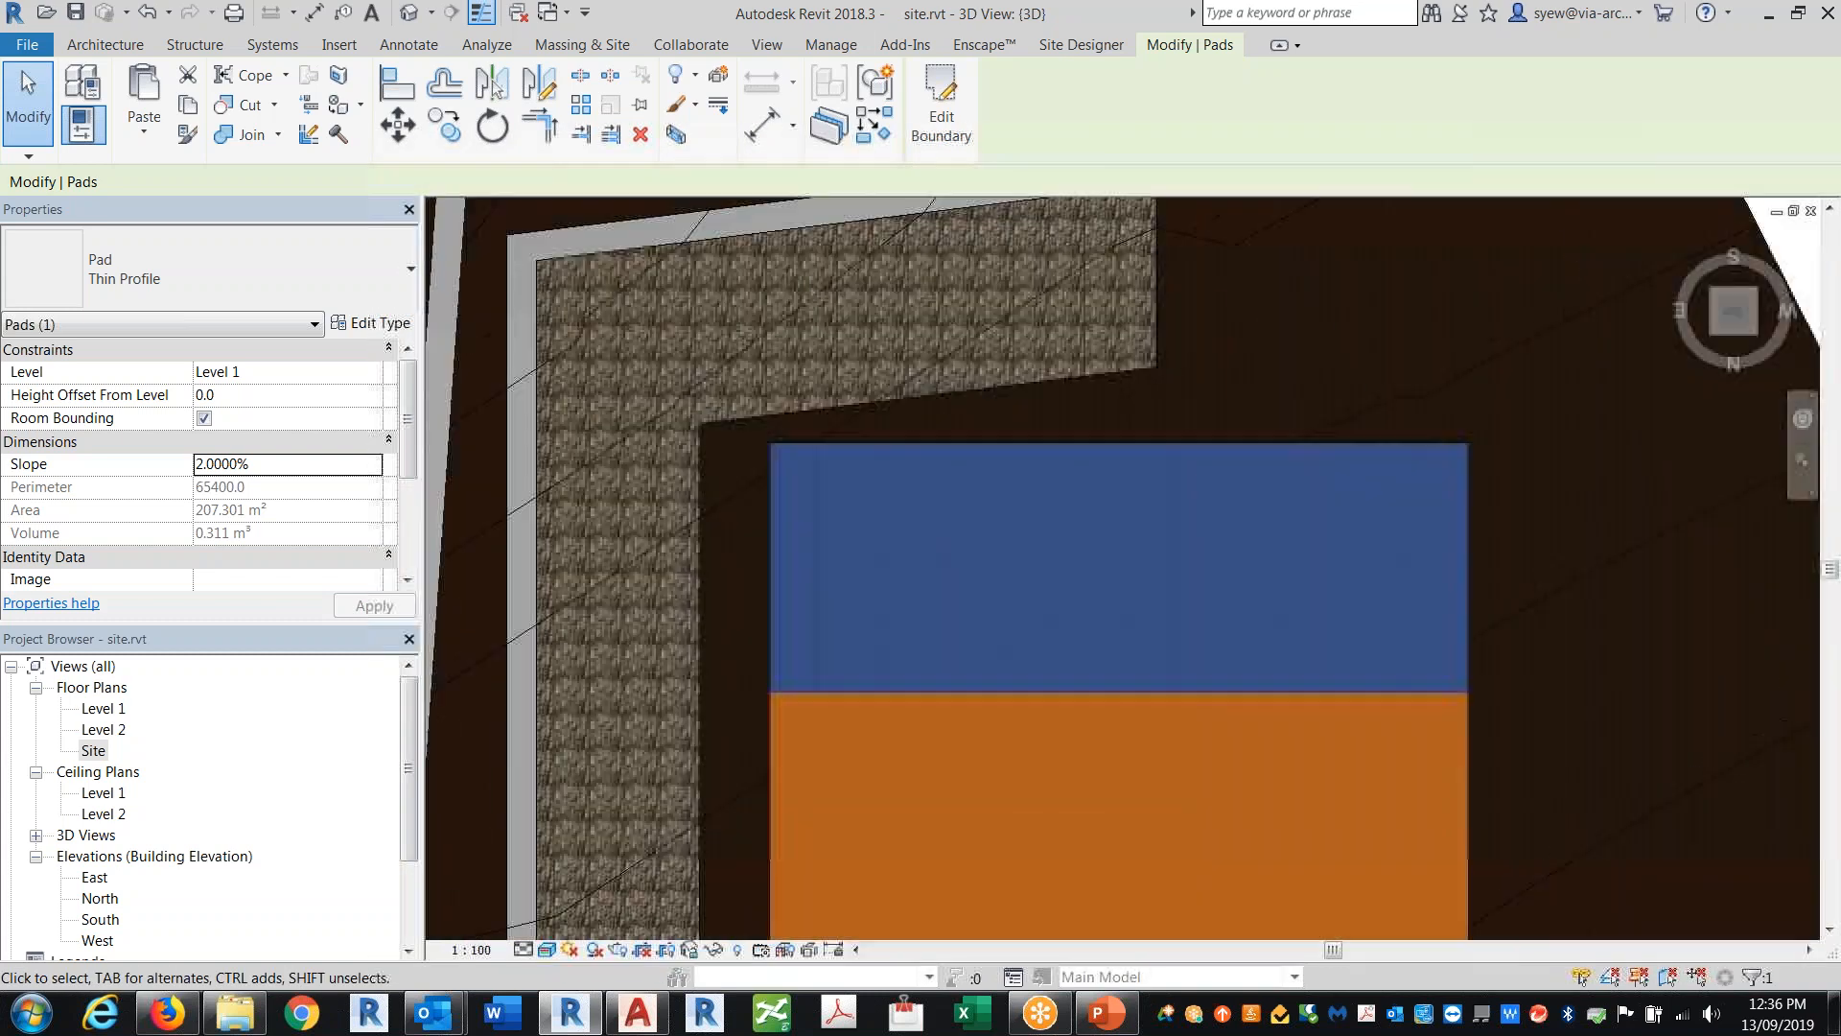
double_click(1186, 697)
scroll(1013, 738, up, 4)
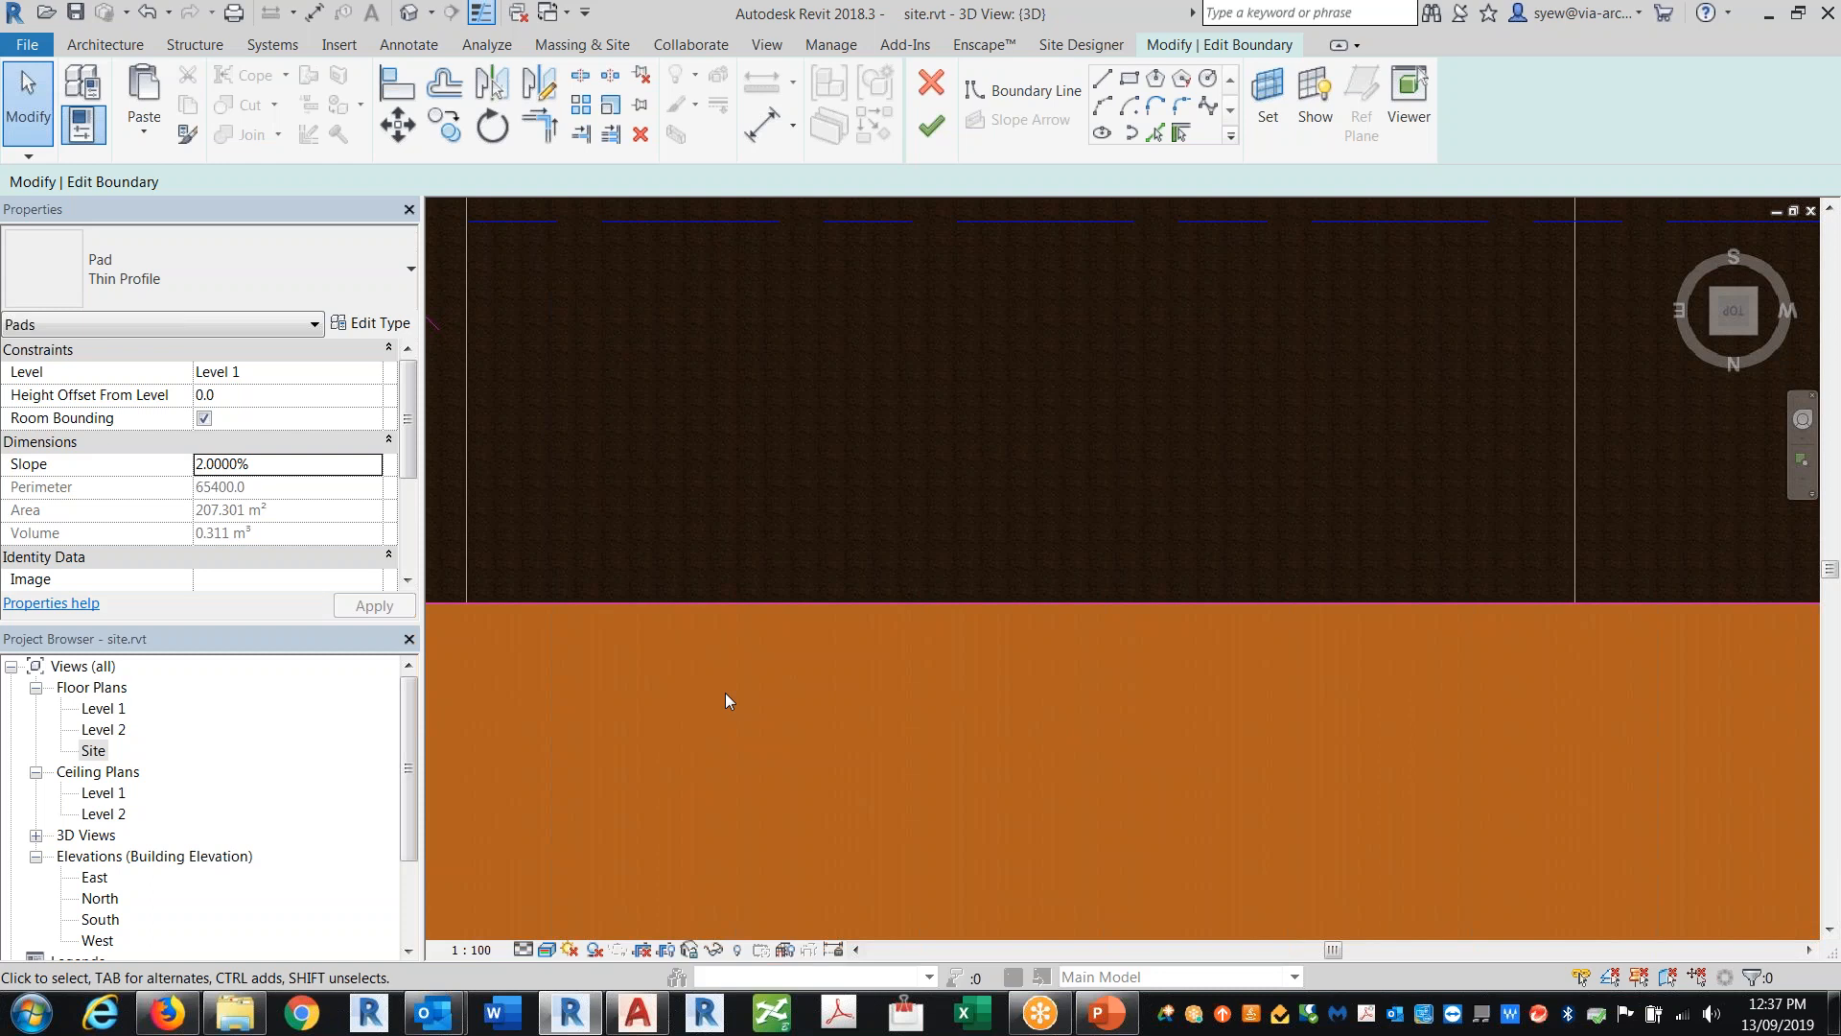
click(931, 84)
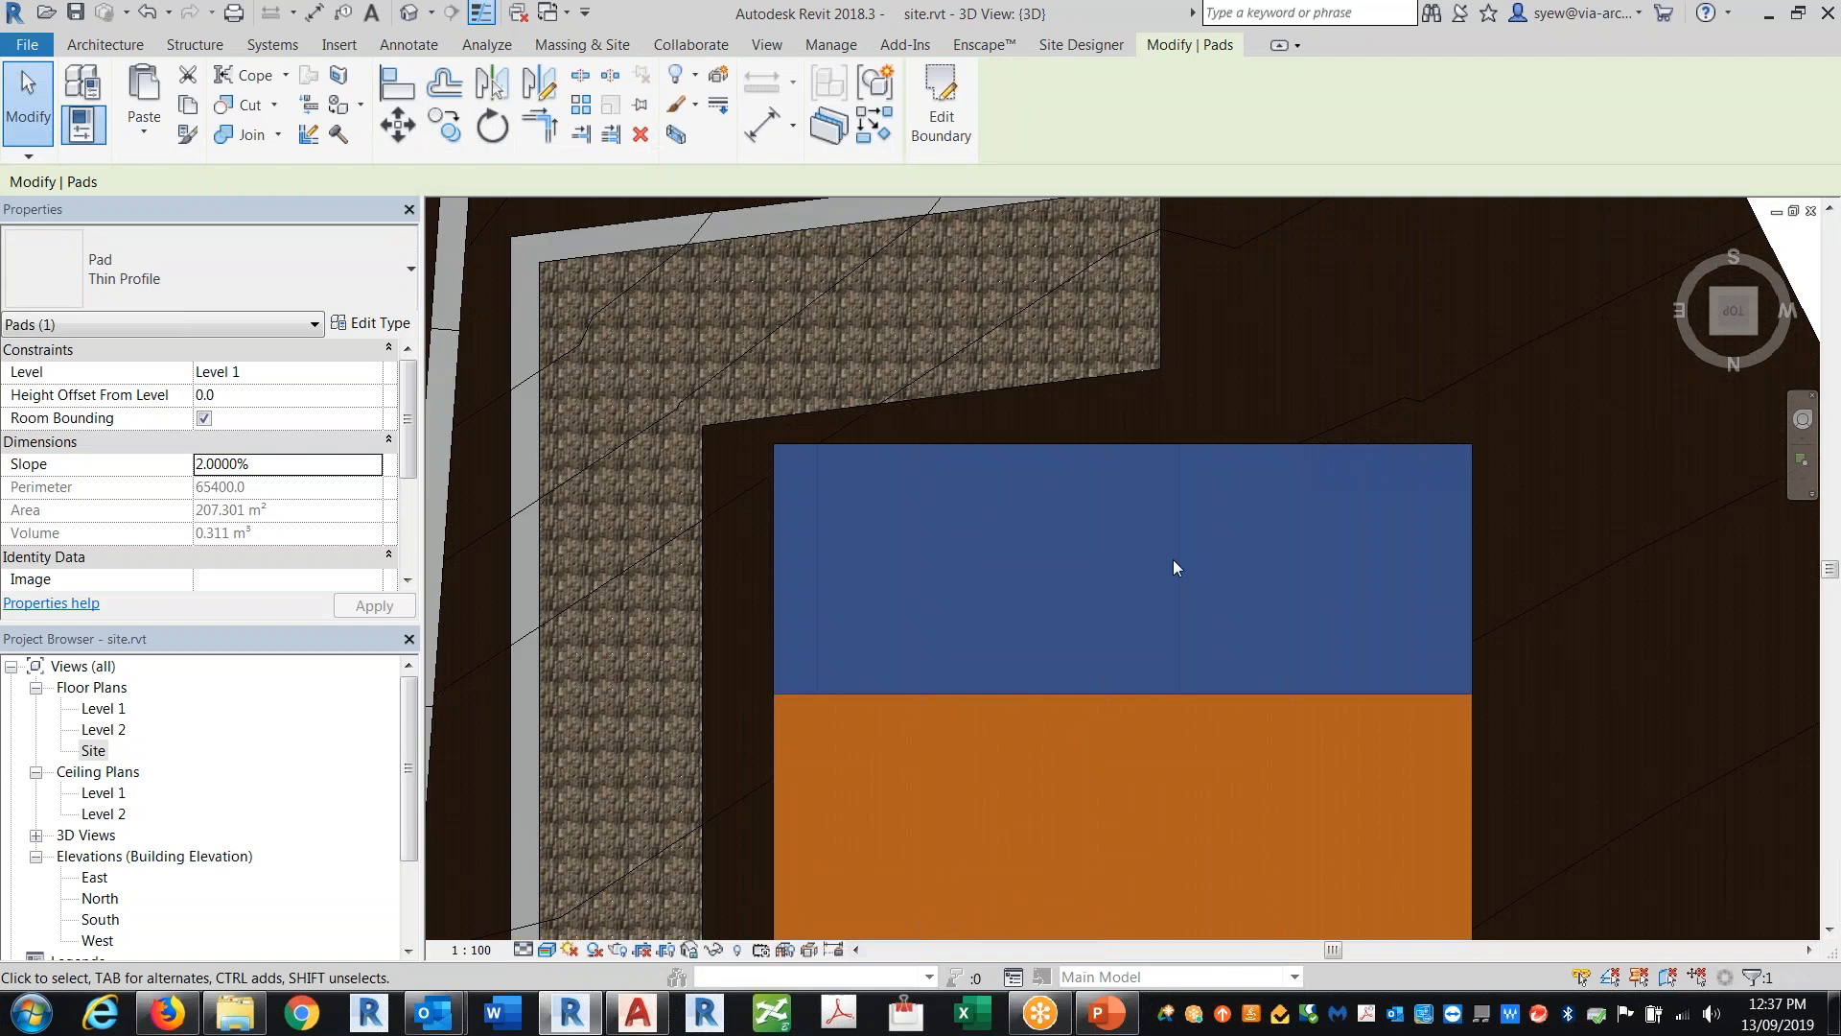
Step: Reopen the sloped pad's boundary and try to align its edge with the neighbouring pad
click(1367, 705)
shift+middle_drag(1368, 705, 963, 461)
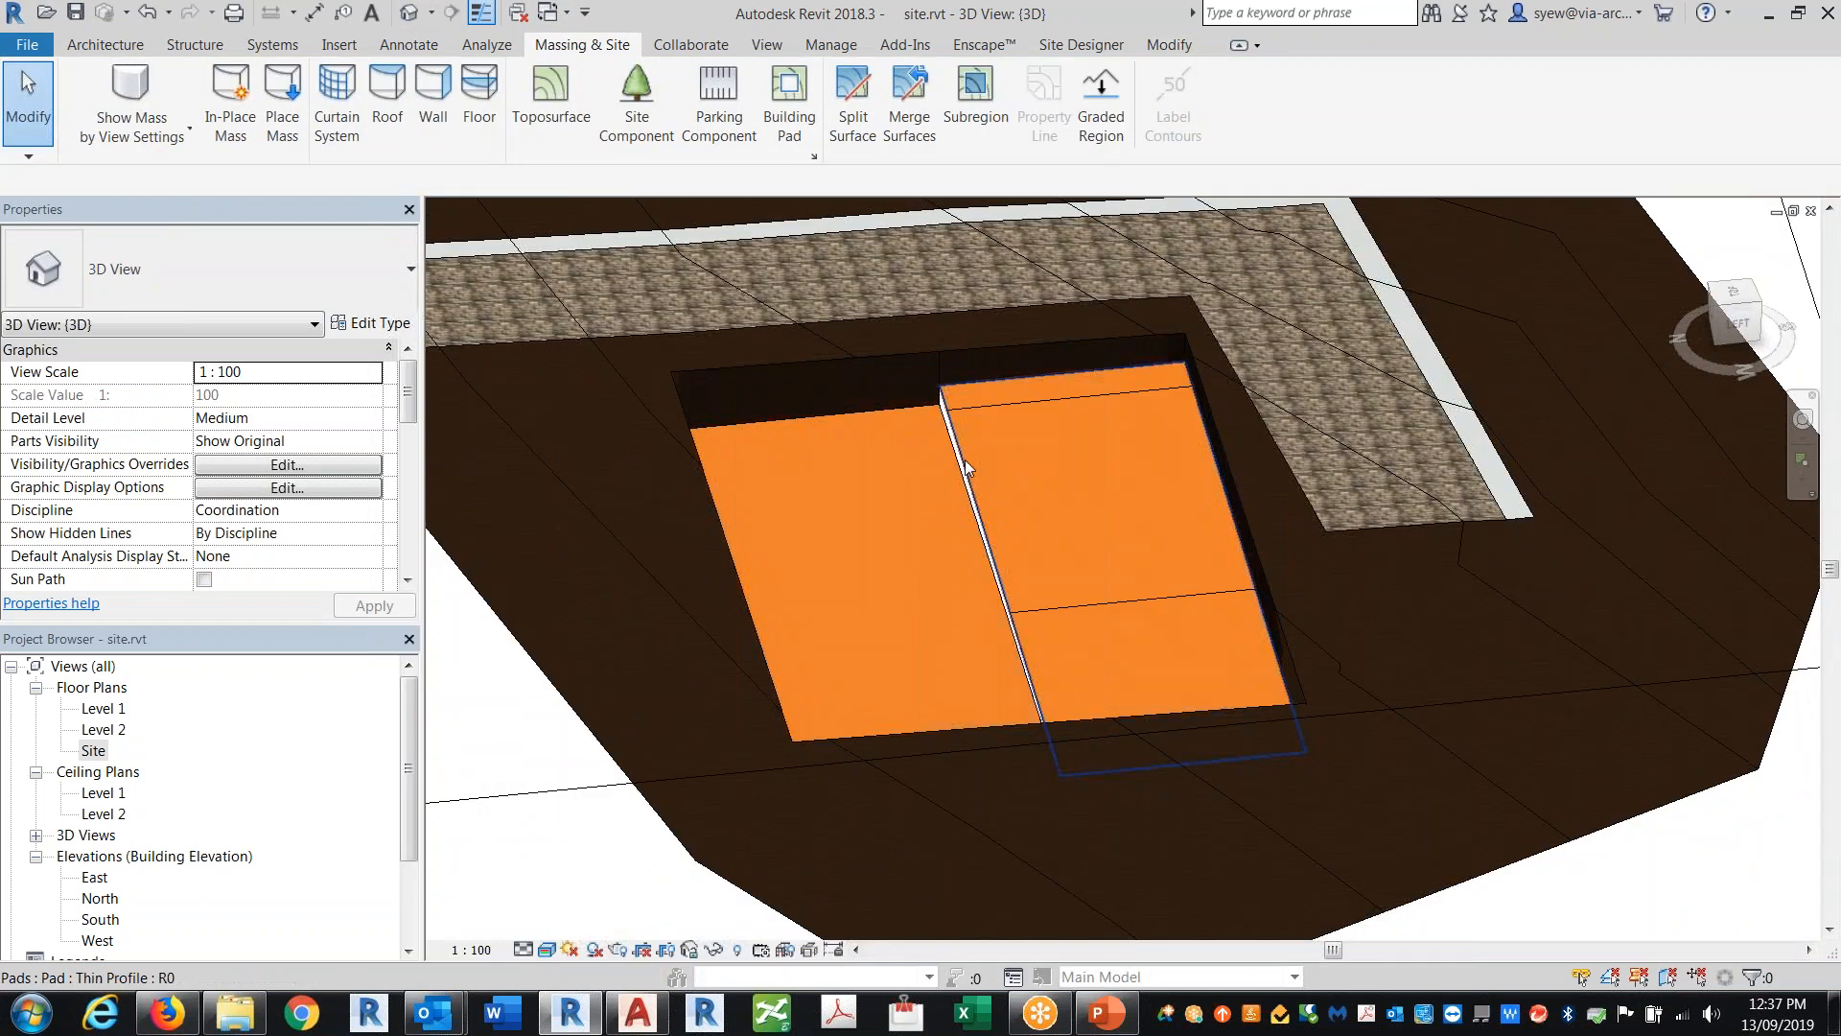
double_click(964, 458)
scroll(1044, 580, up, 5)
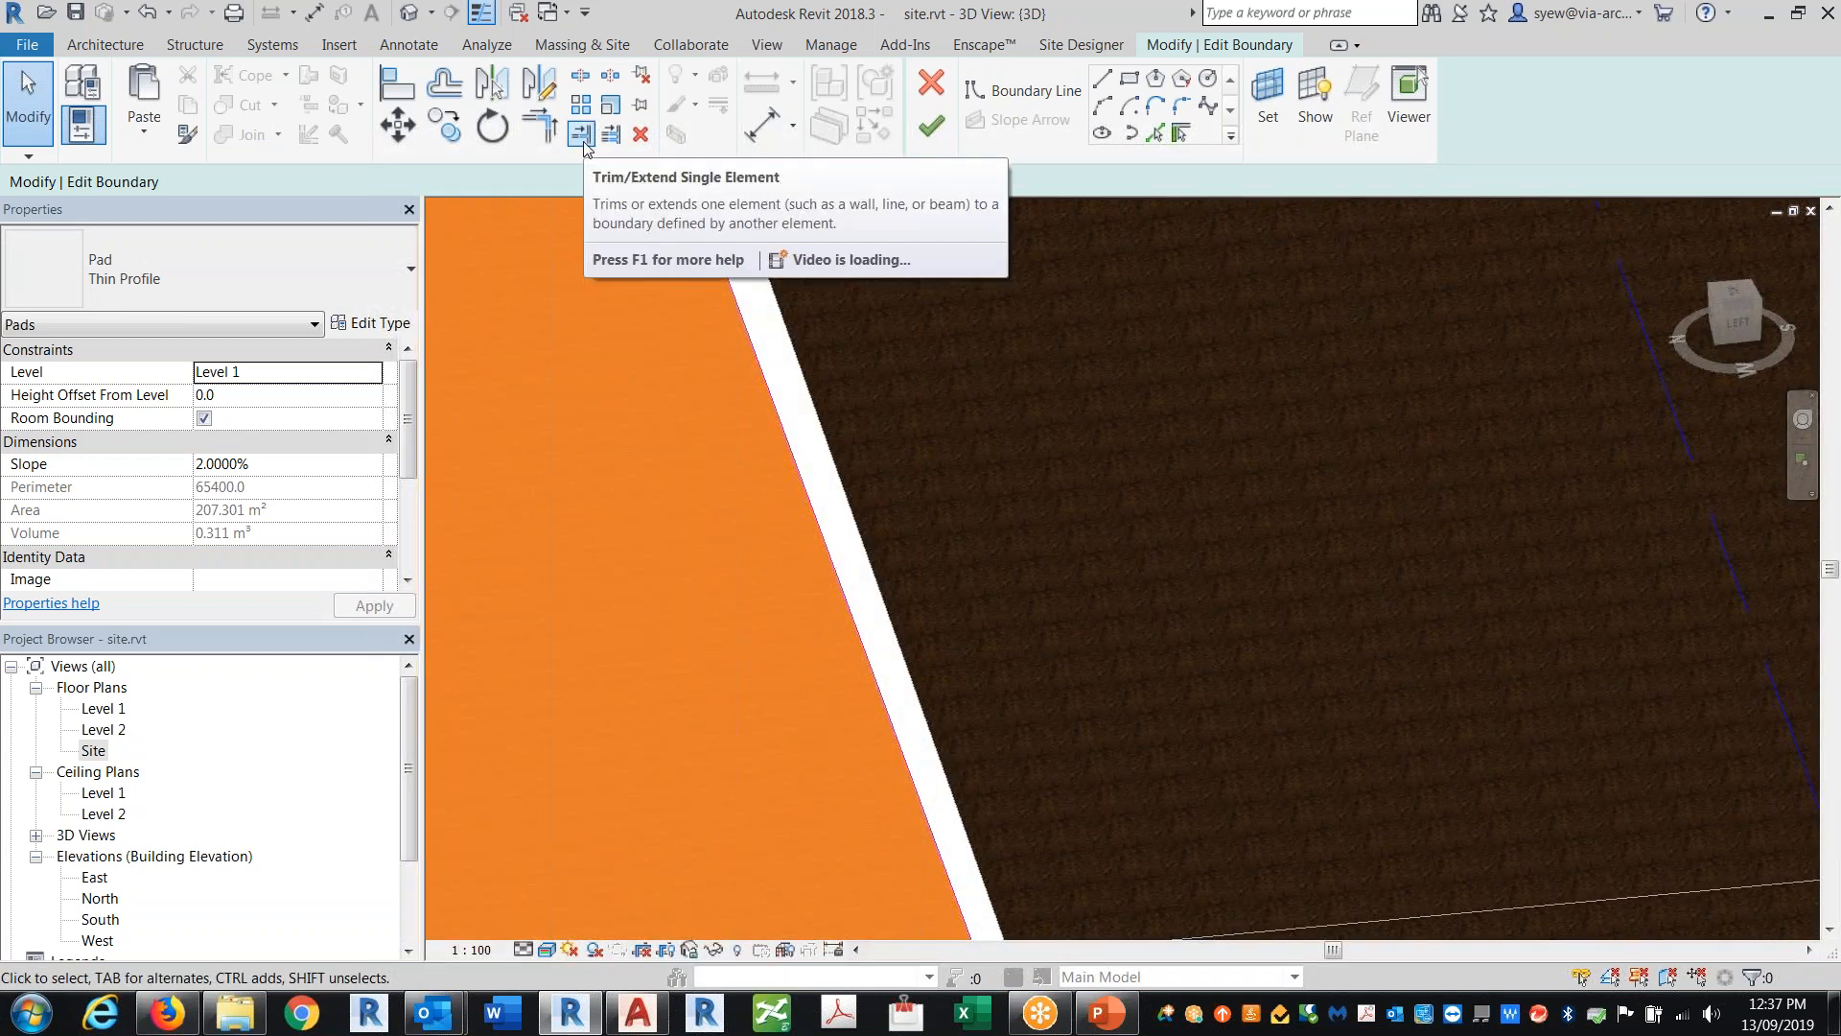
key(a)
key(l)
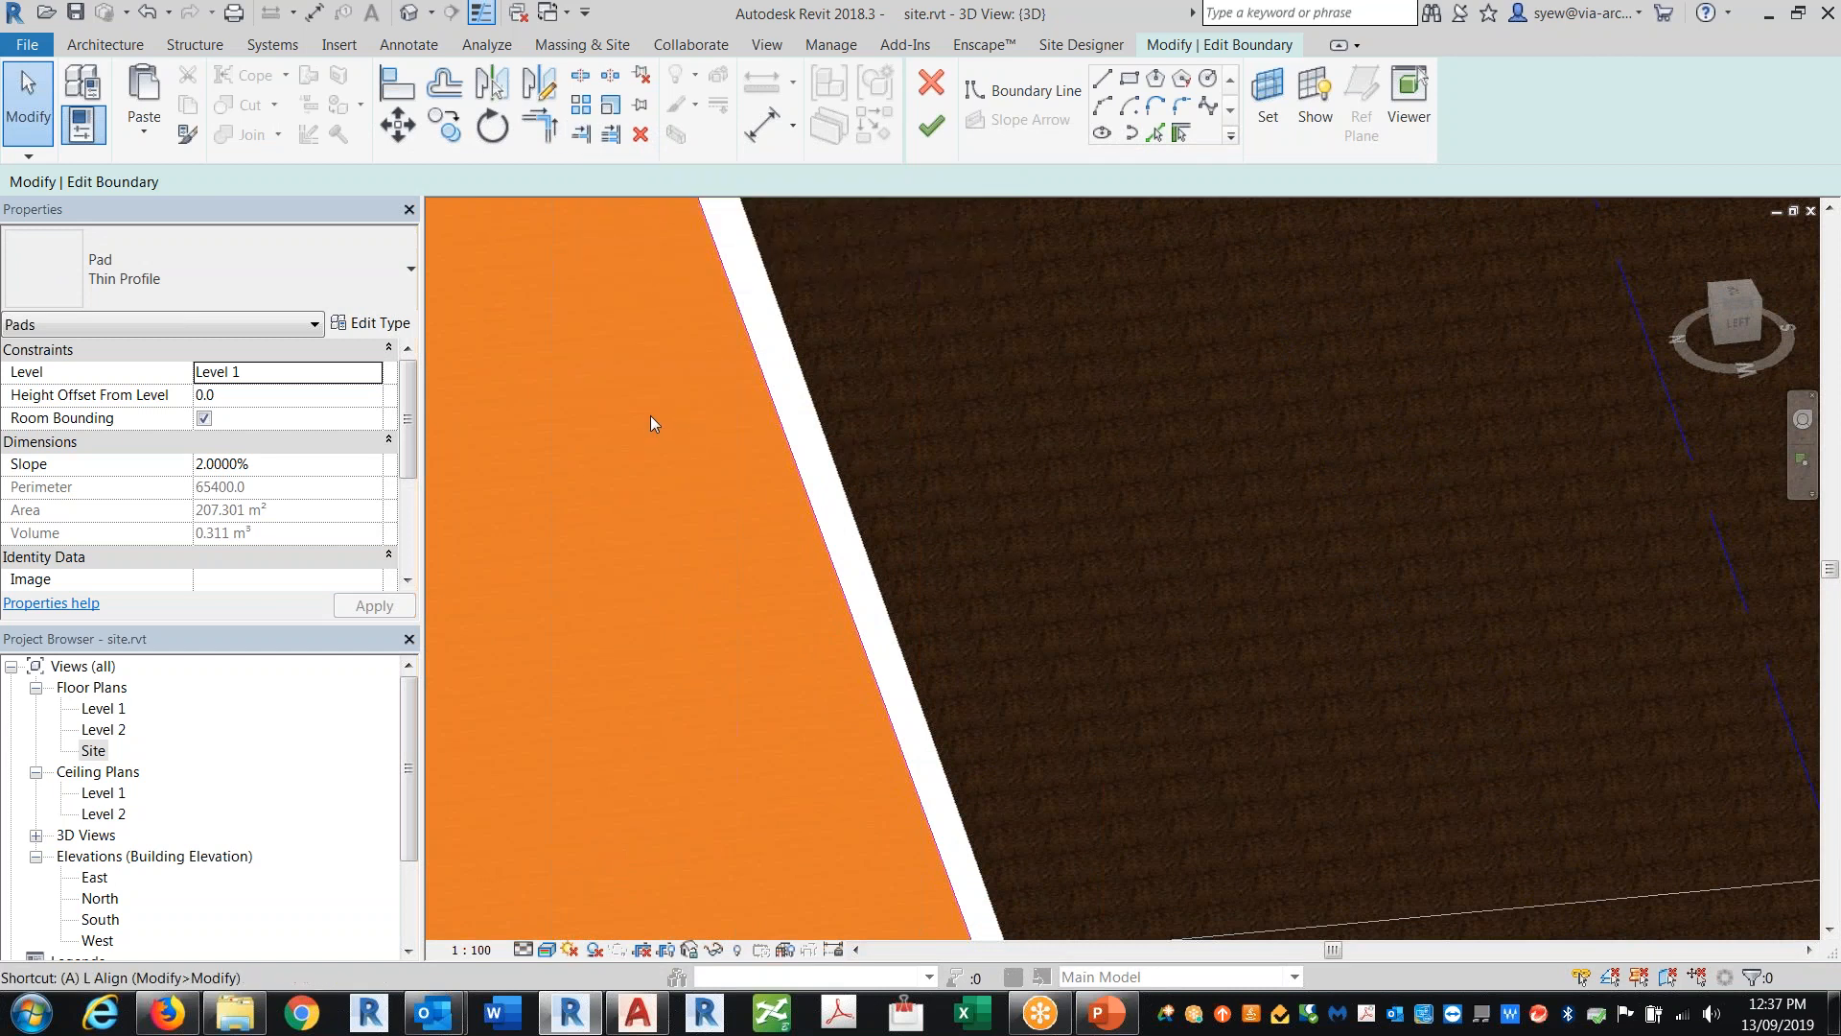
click(807, 485)
scroll(882, 660, down, 2)
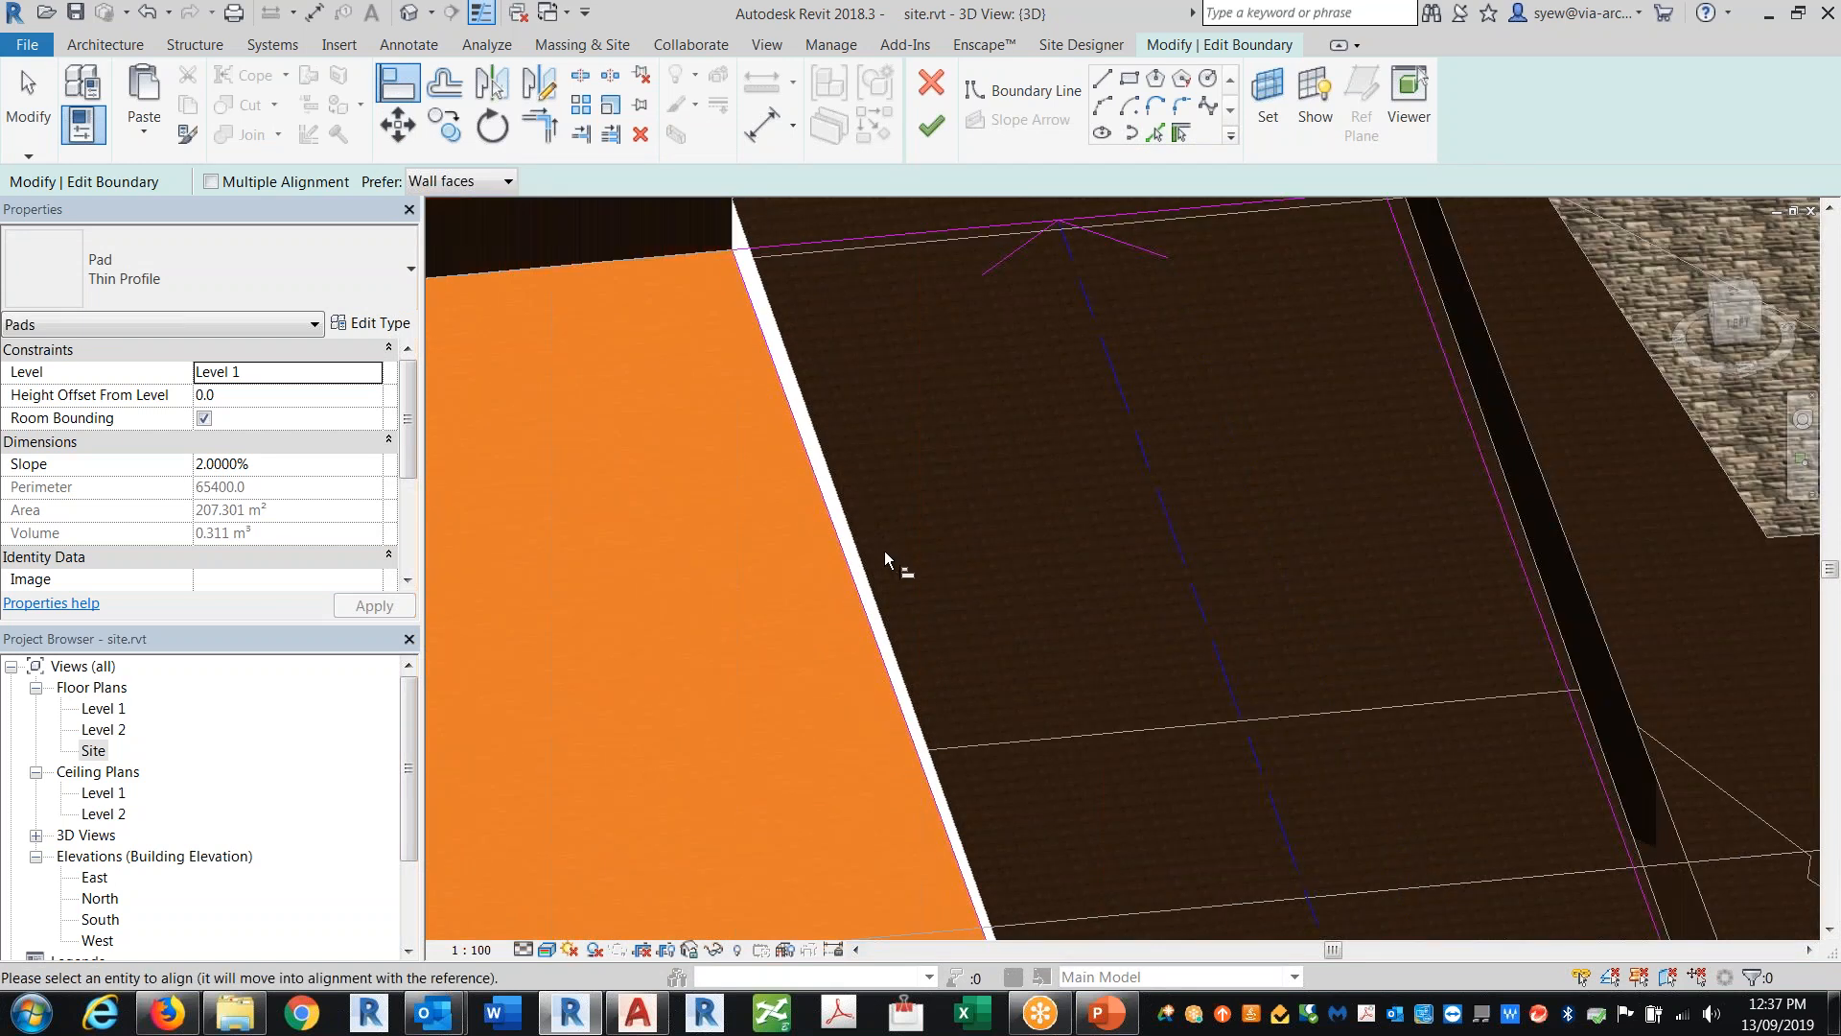
scroll(739, 248, up, 2)
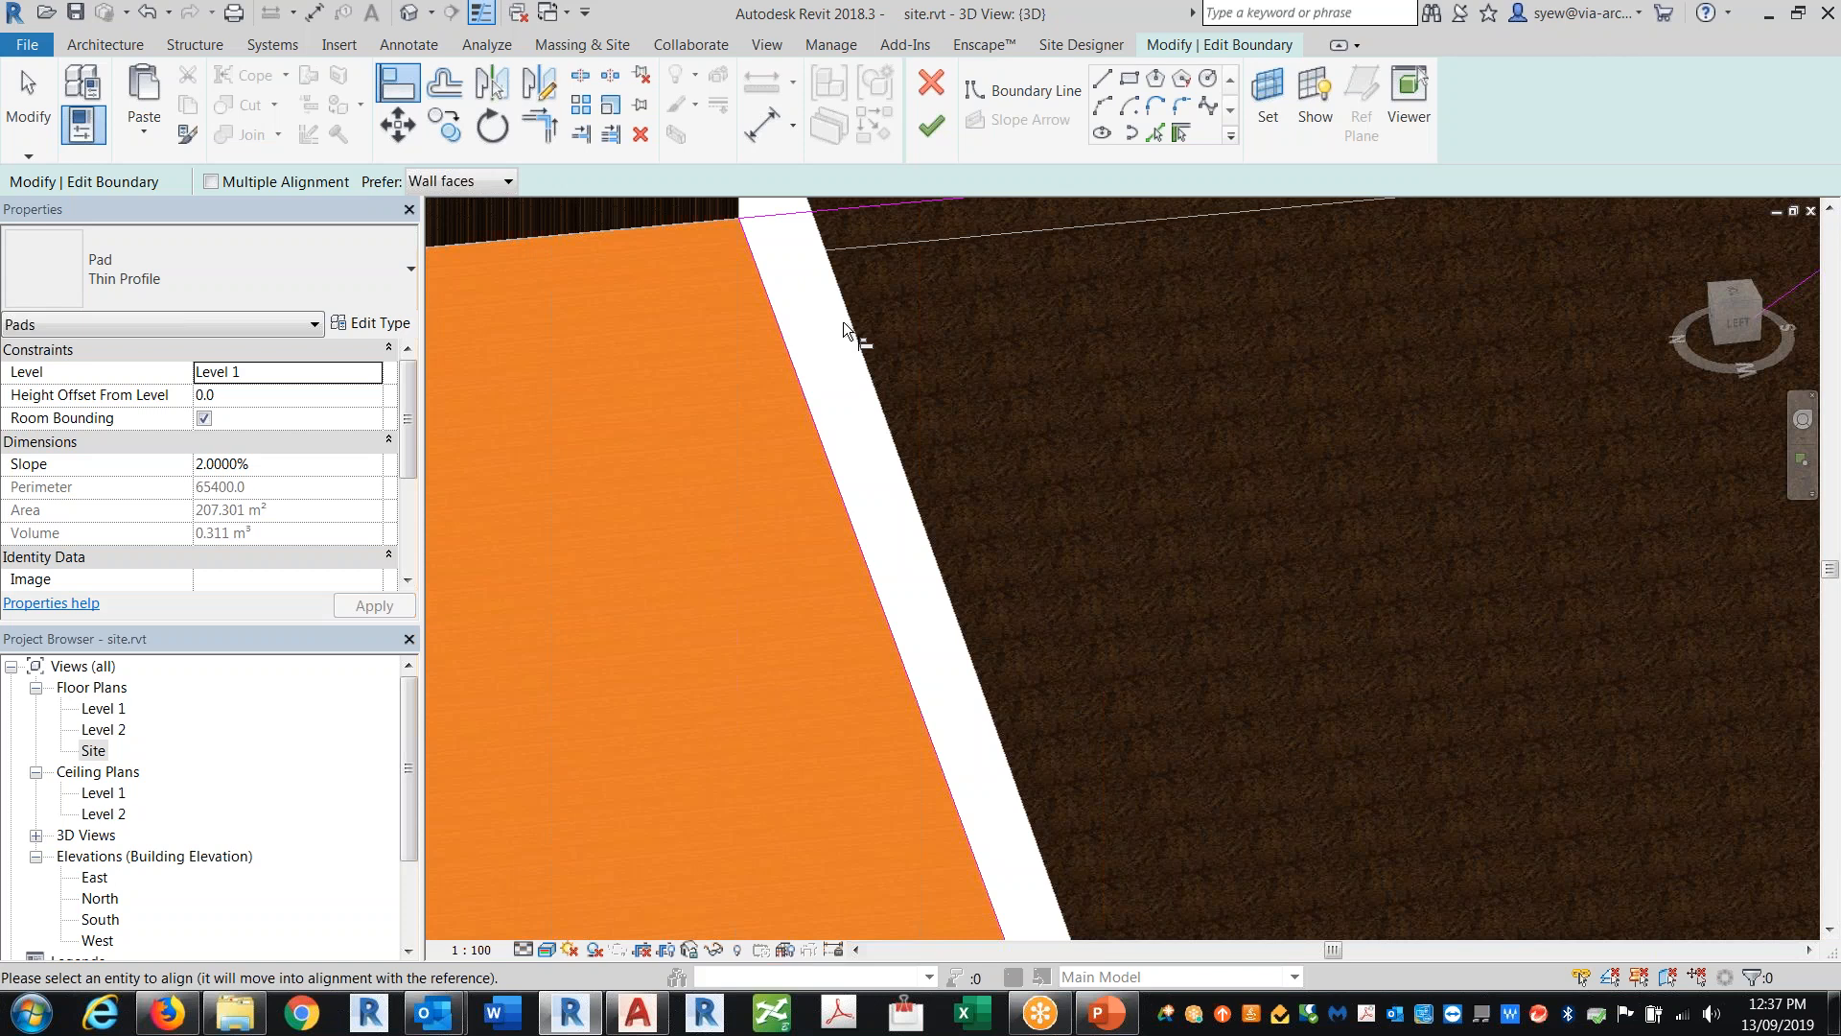
key(Escape)
scroll(971, 440, down, 5)
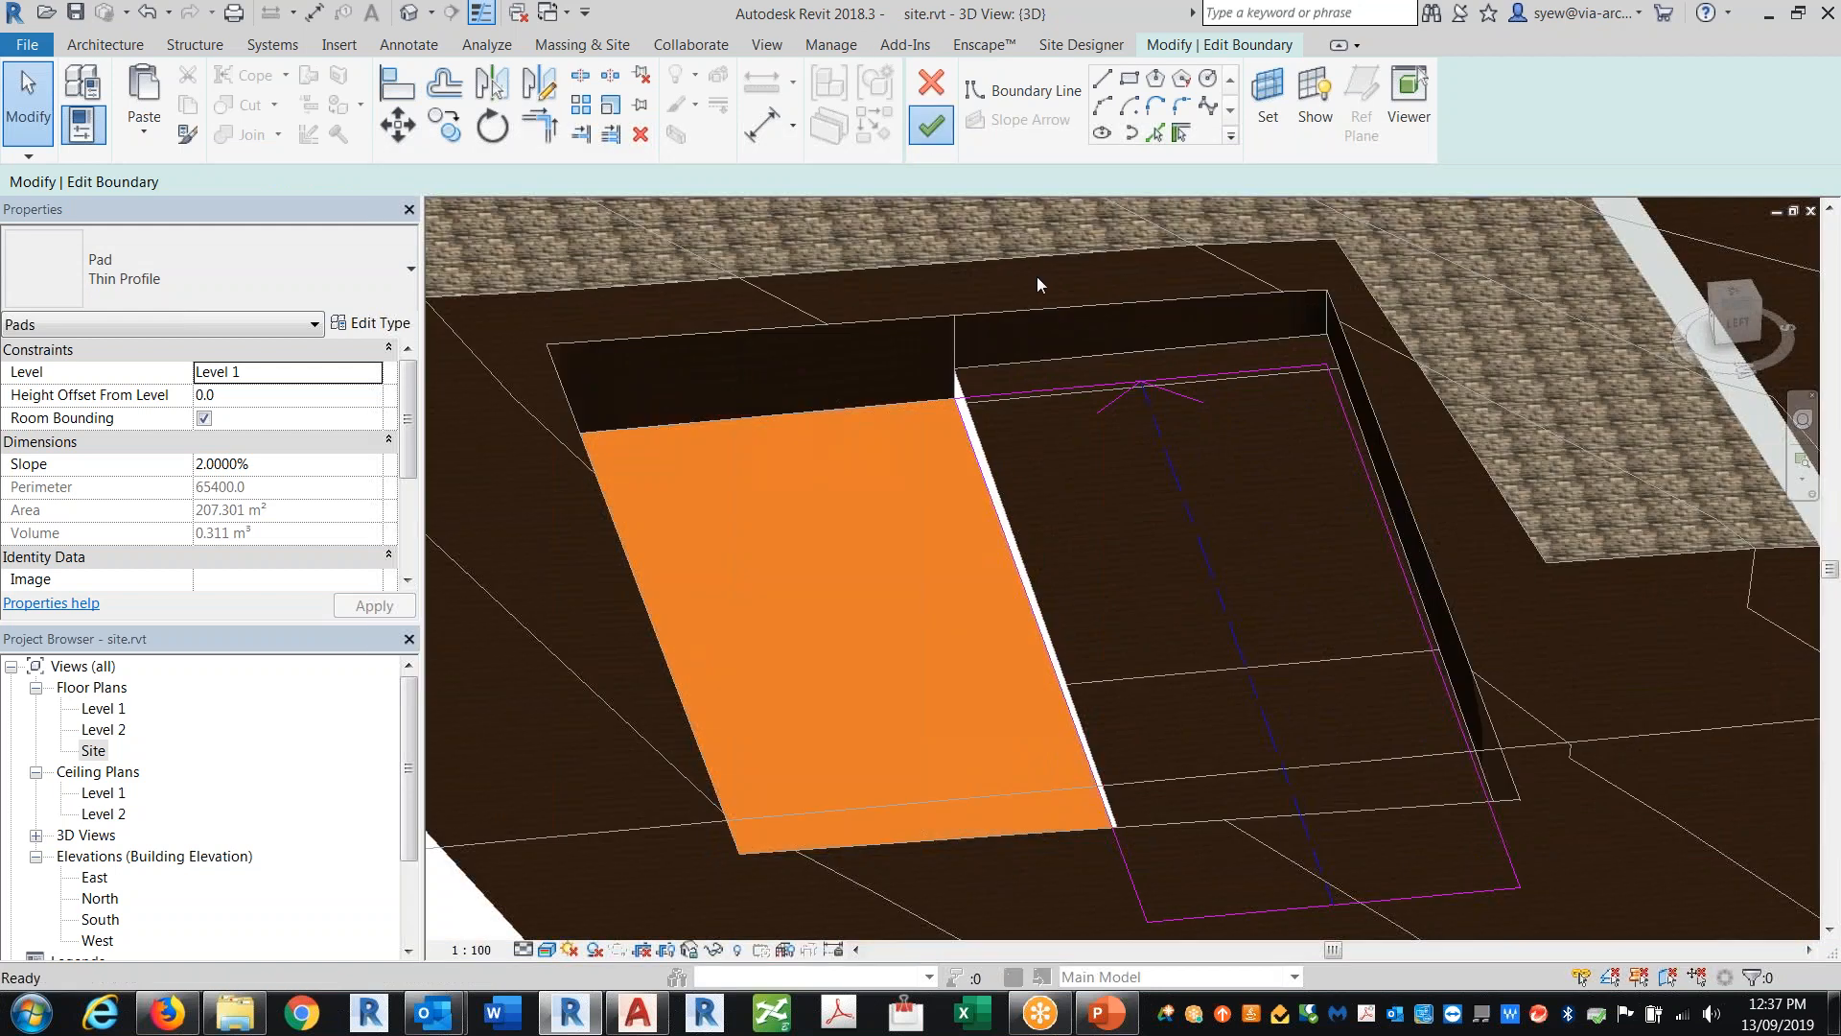
scroll(1042, 560, down, 3)
mouse_move(1043, 562)
shift+middle_down()
mouse_move(1205, 771)
mouse_move(1668, 516)
shift+middle_up()
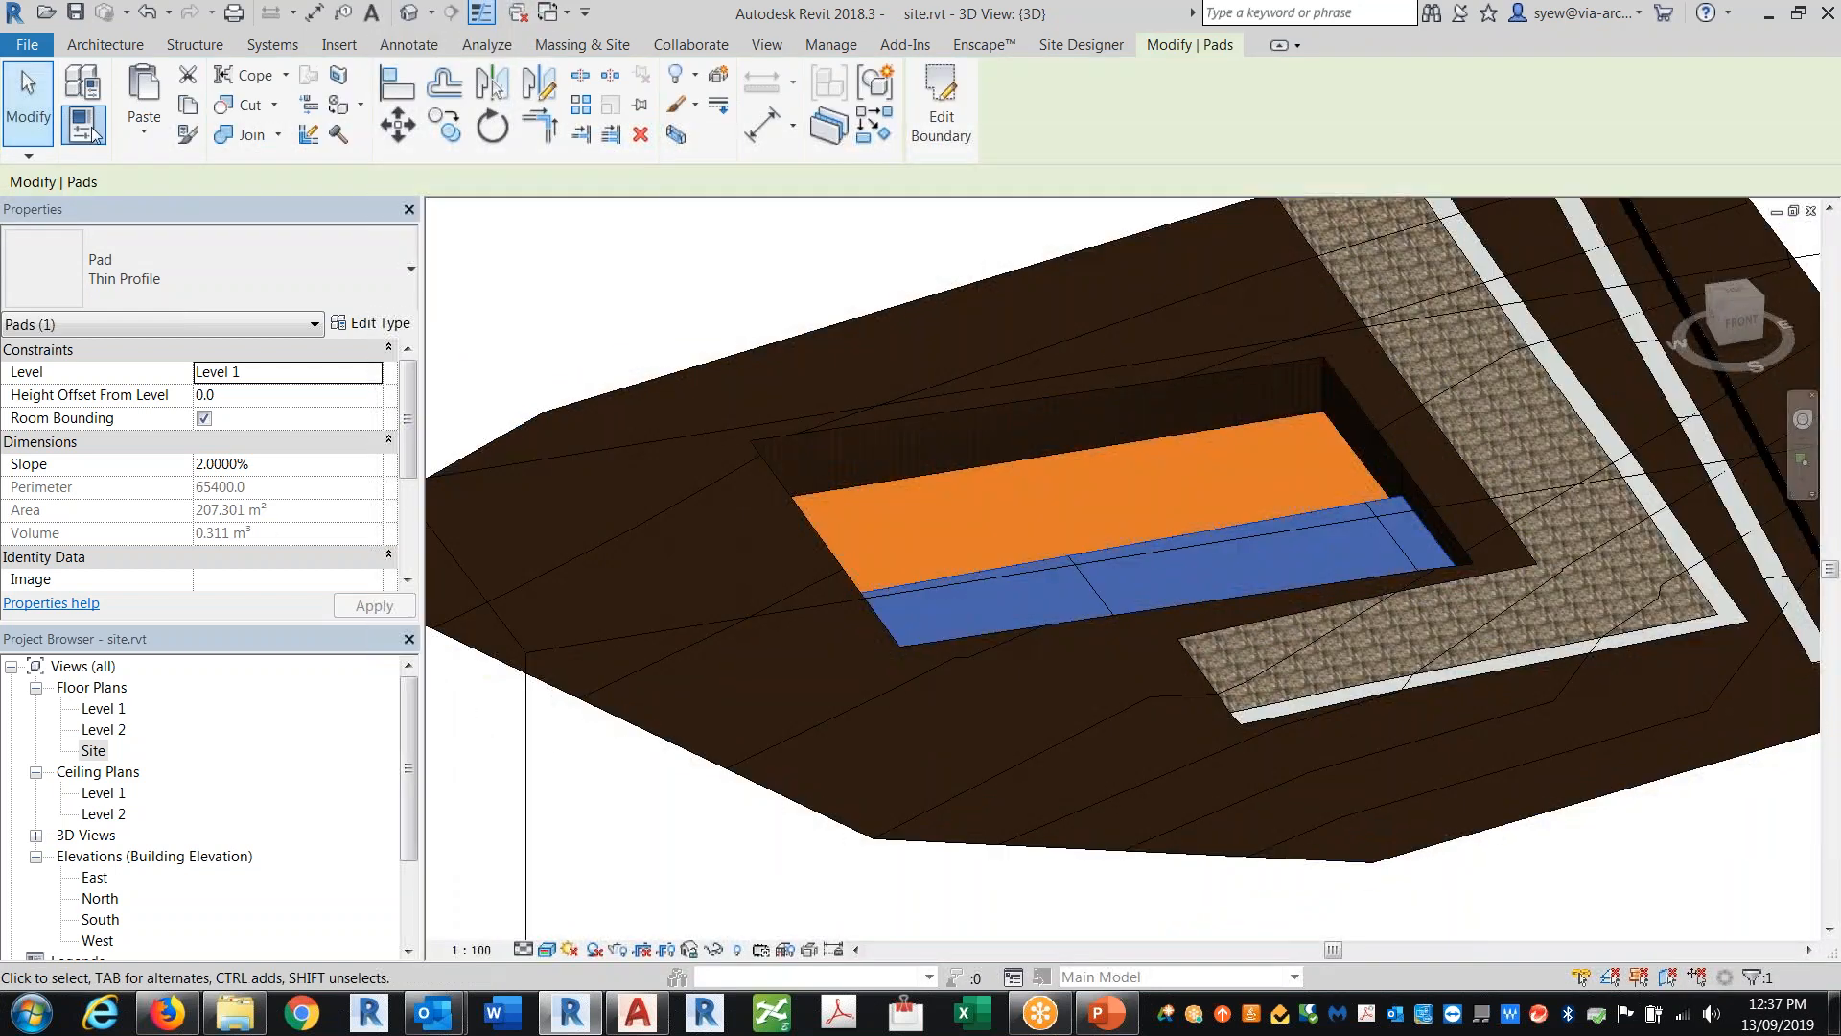
Step: Place a Scarlet Oak - 12.5 Meters tree site component on the toposurface beside the pit
mouse_move(791, 664)
shift+middle_down()
mouse_move(866, 760)
mouse_move(815, 671)
shift+middle_up()
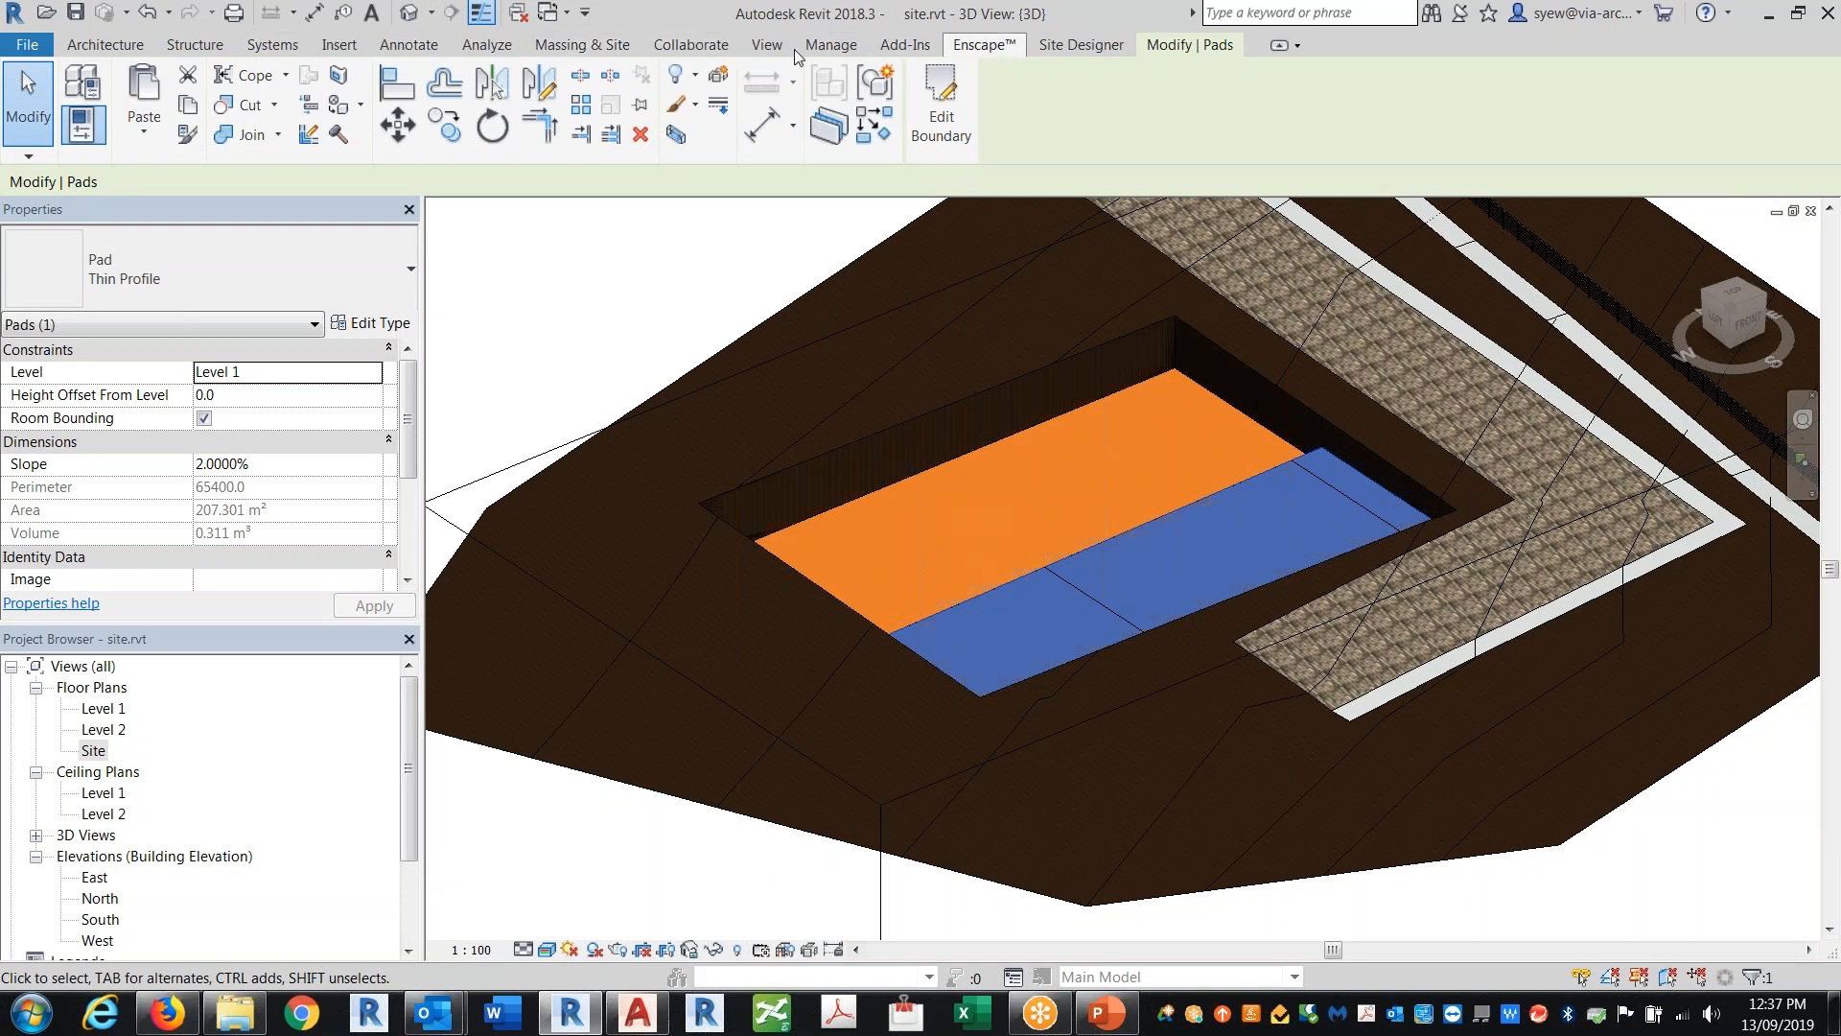
click(556, 45)
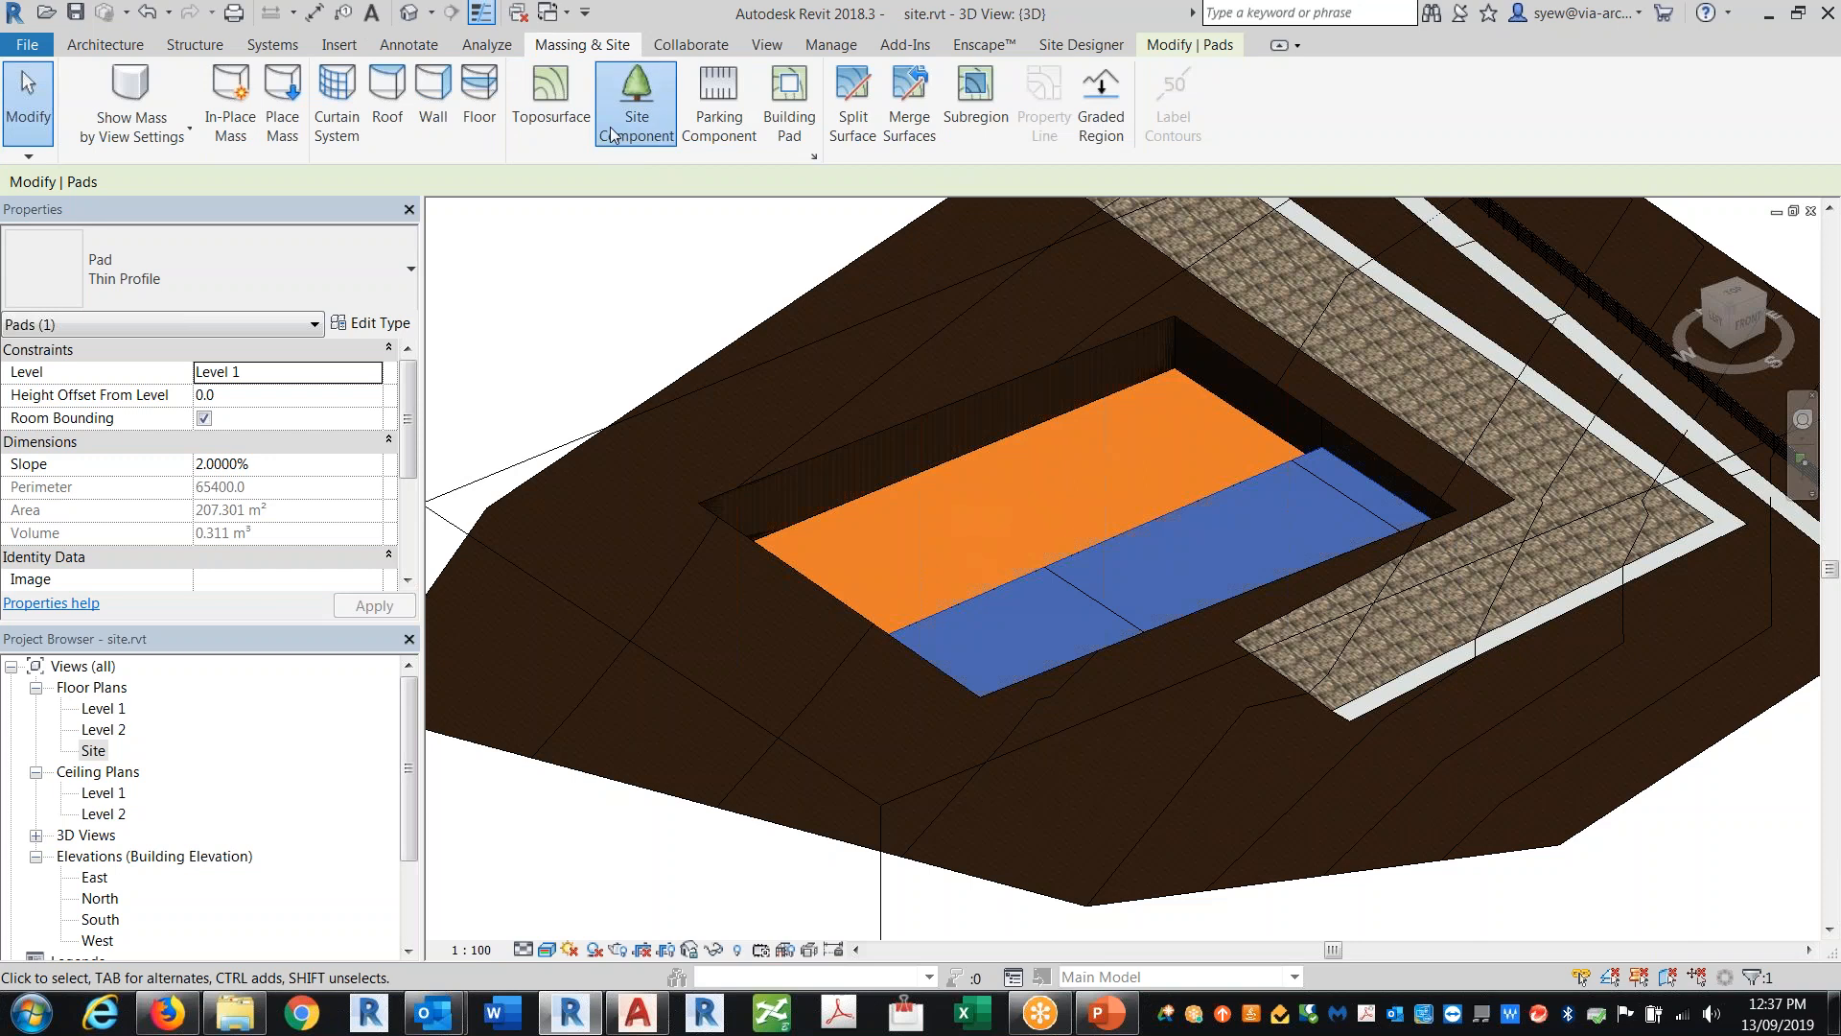
click(637, 96)
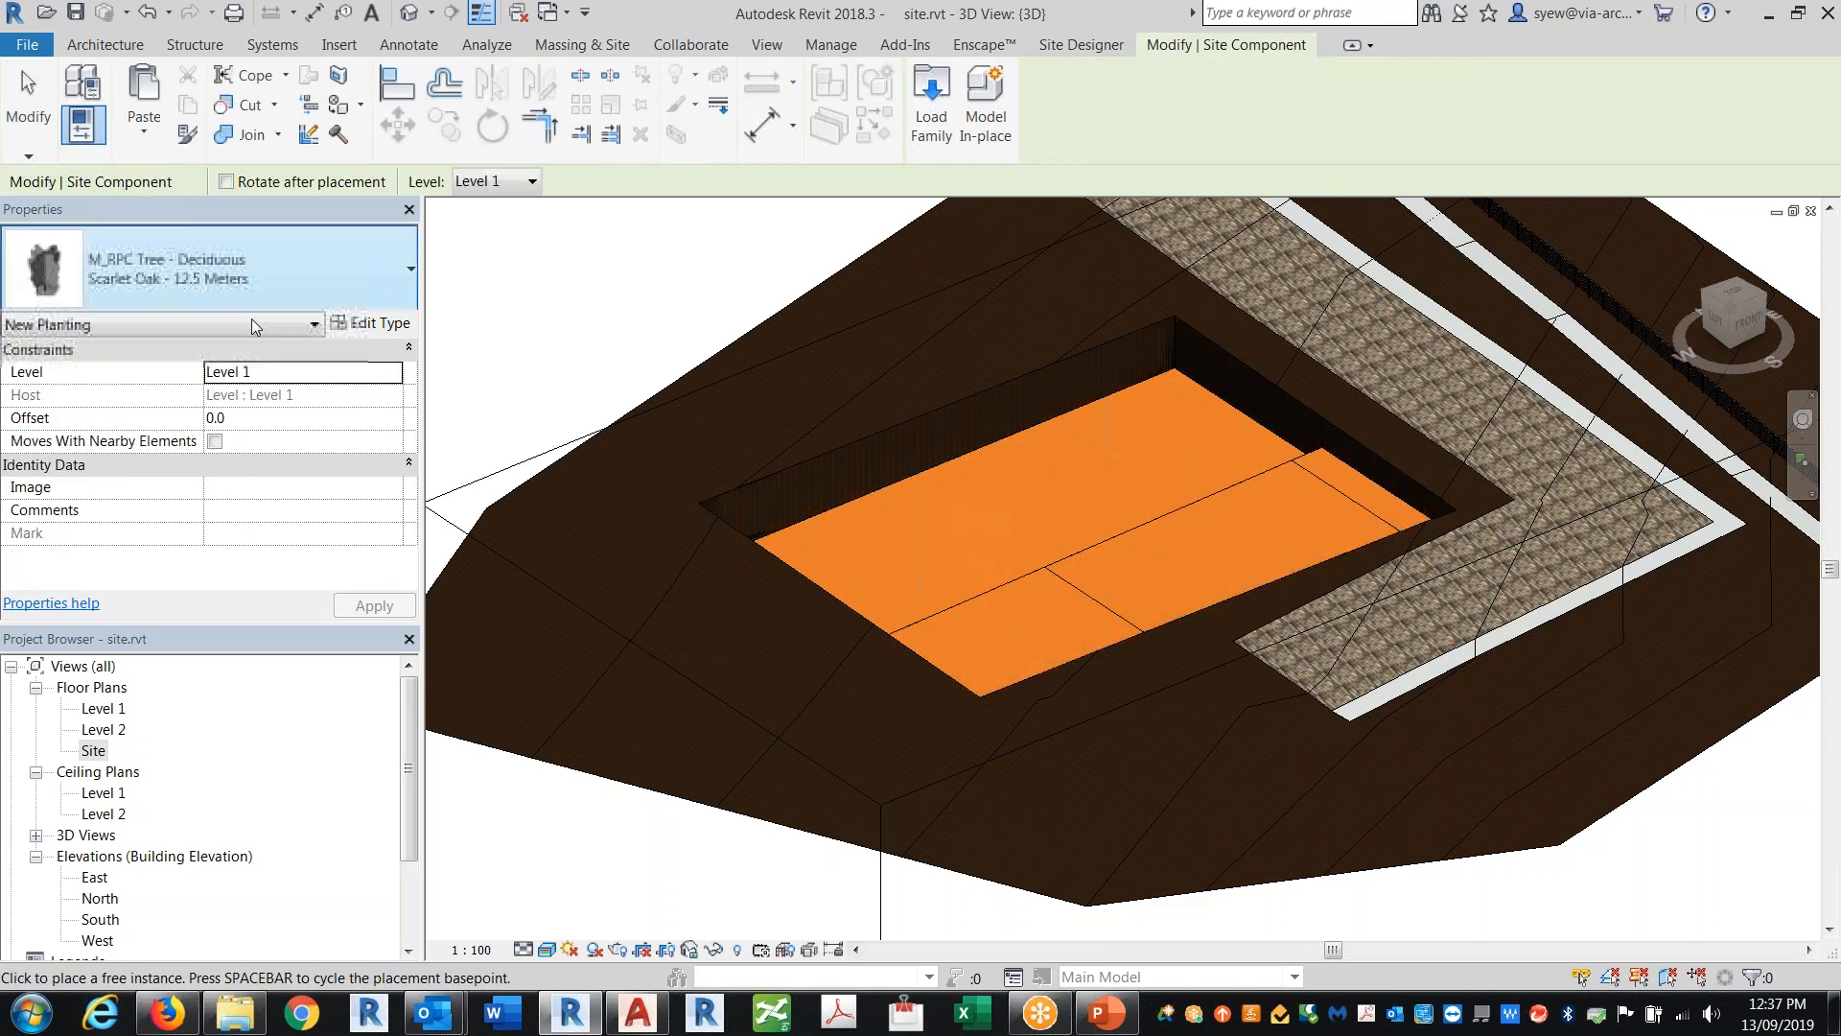
click(204, 284)
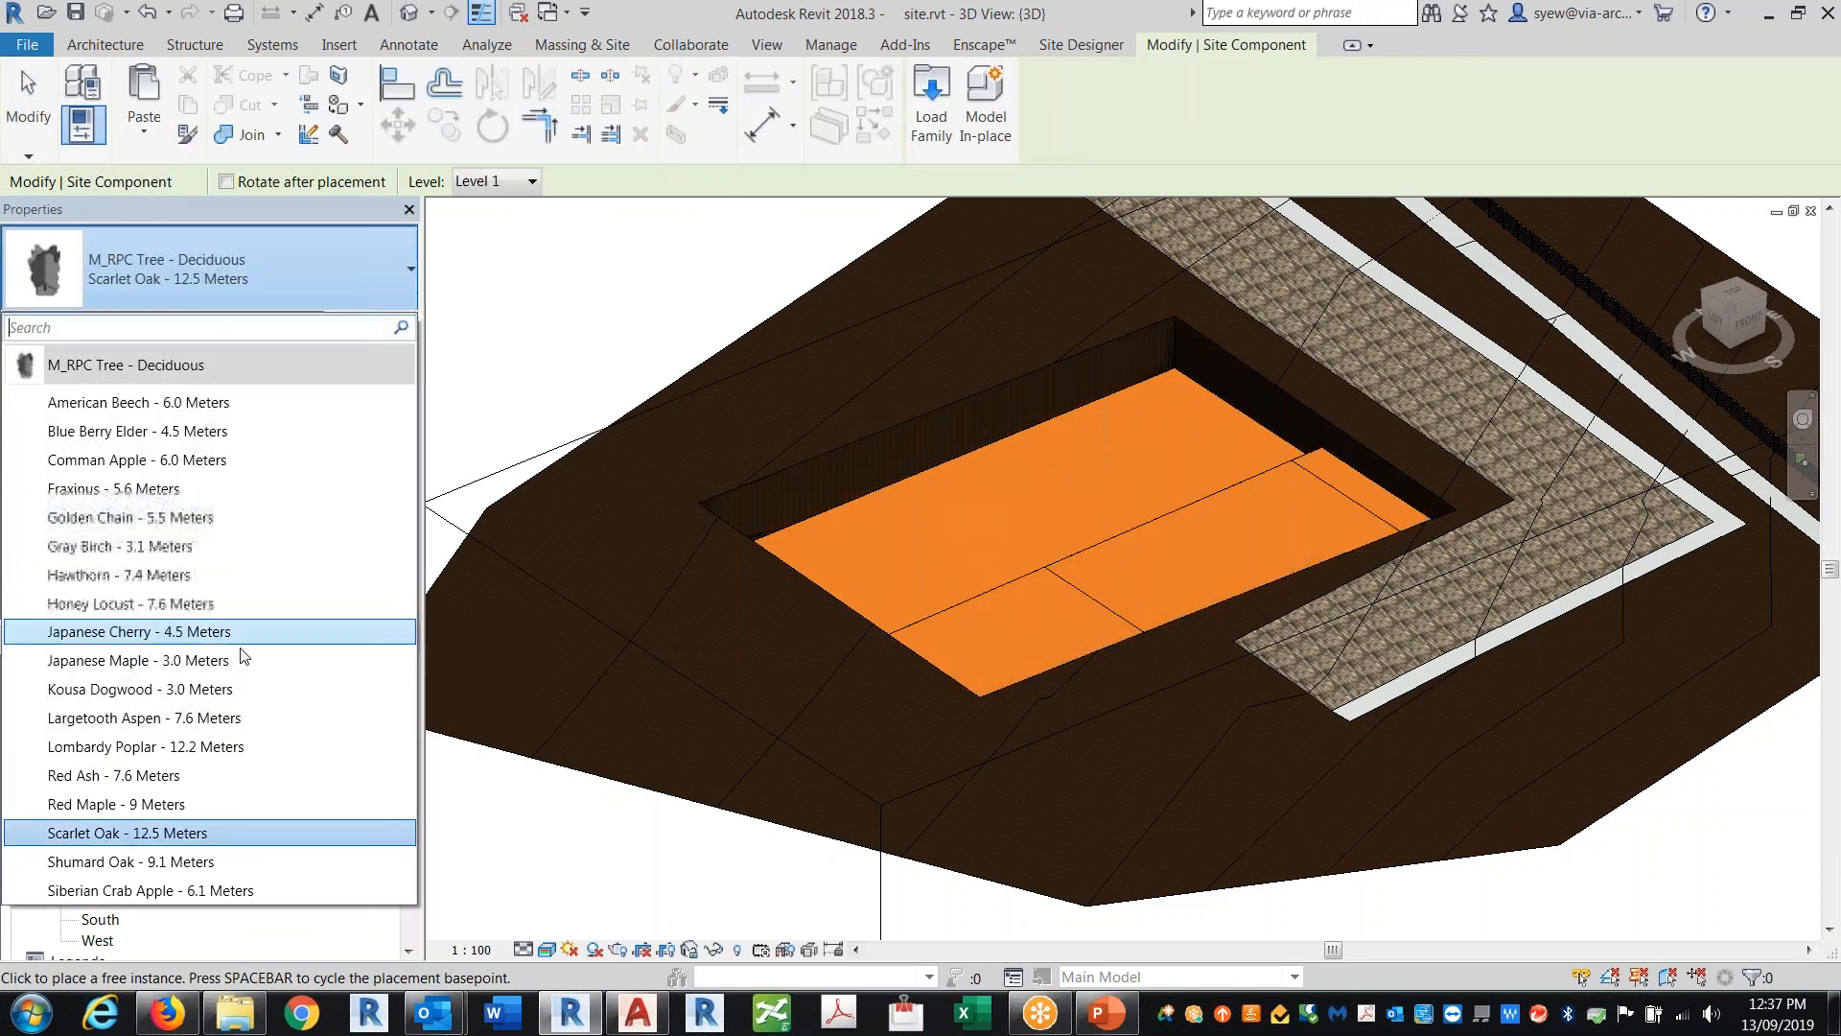
click(682, 558)
click(760, 431)
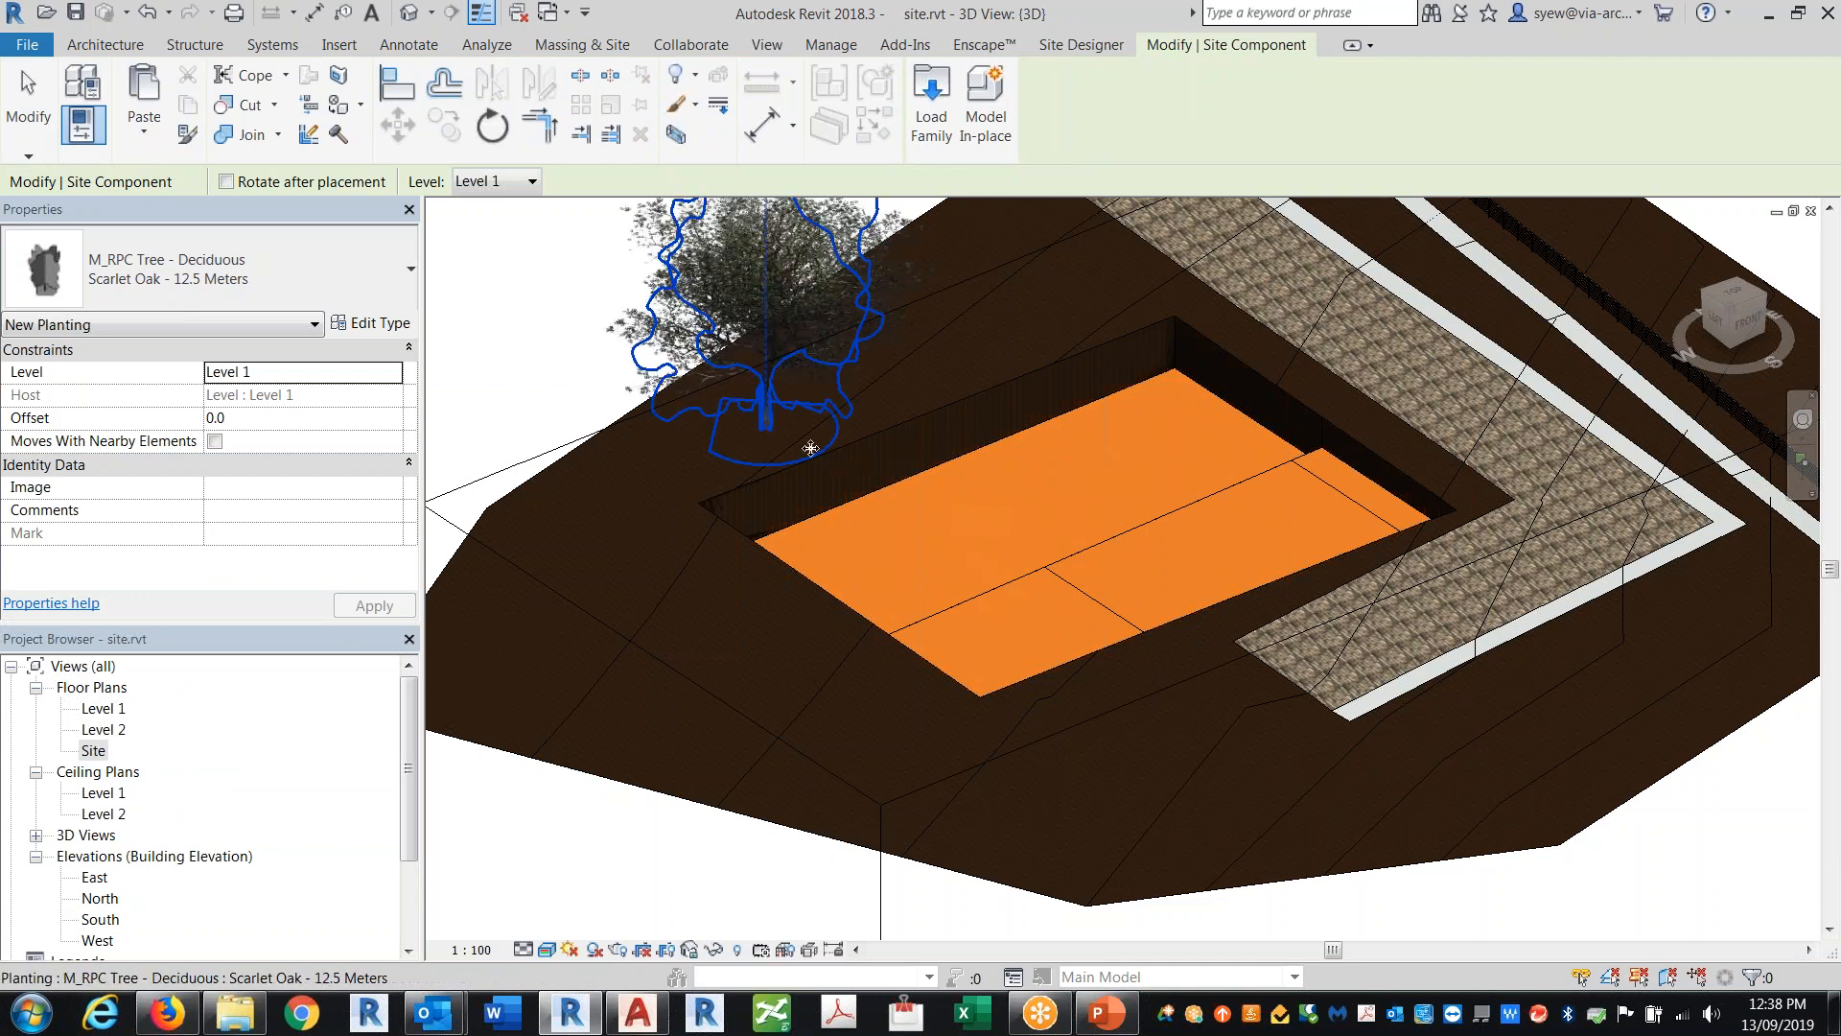
key(Escape)
key(Escape)
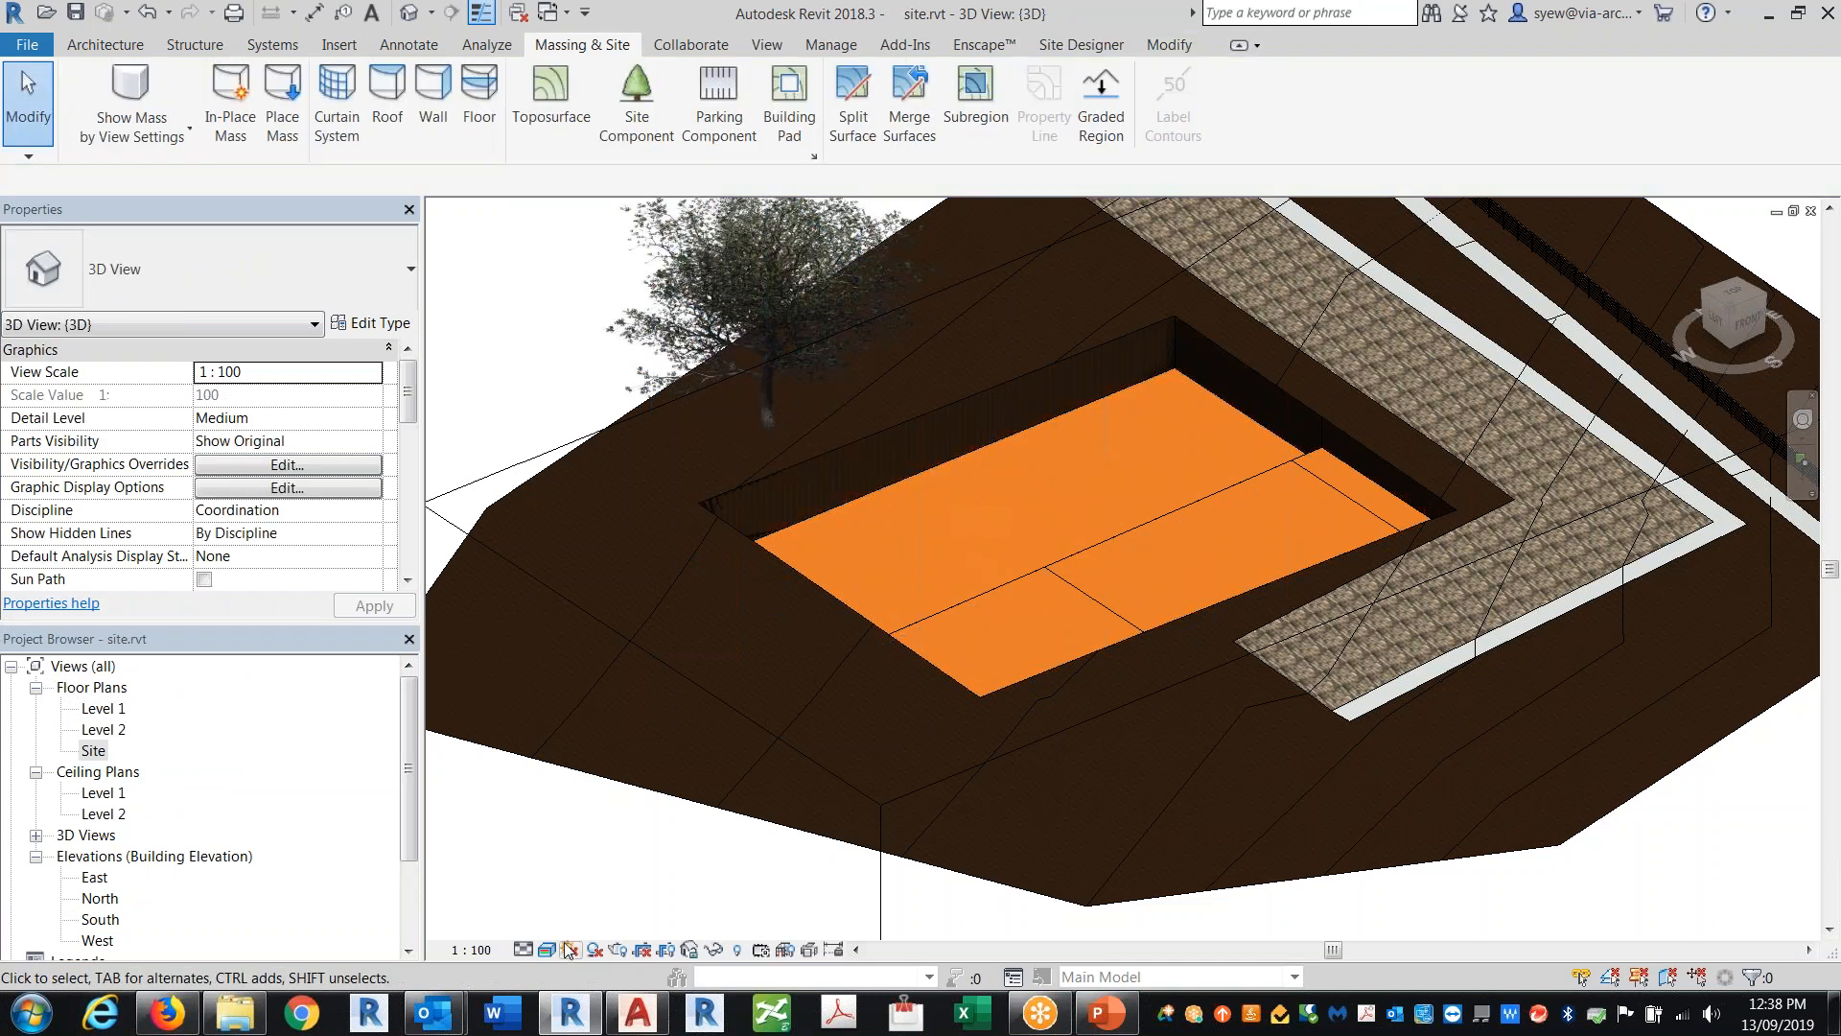
Step: Switch the 3D view's visual style to hidden line and then to shaded
click(548, 949)
click(579, 829)
shift+middle_drag(767, 499, 873, 575)
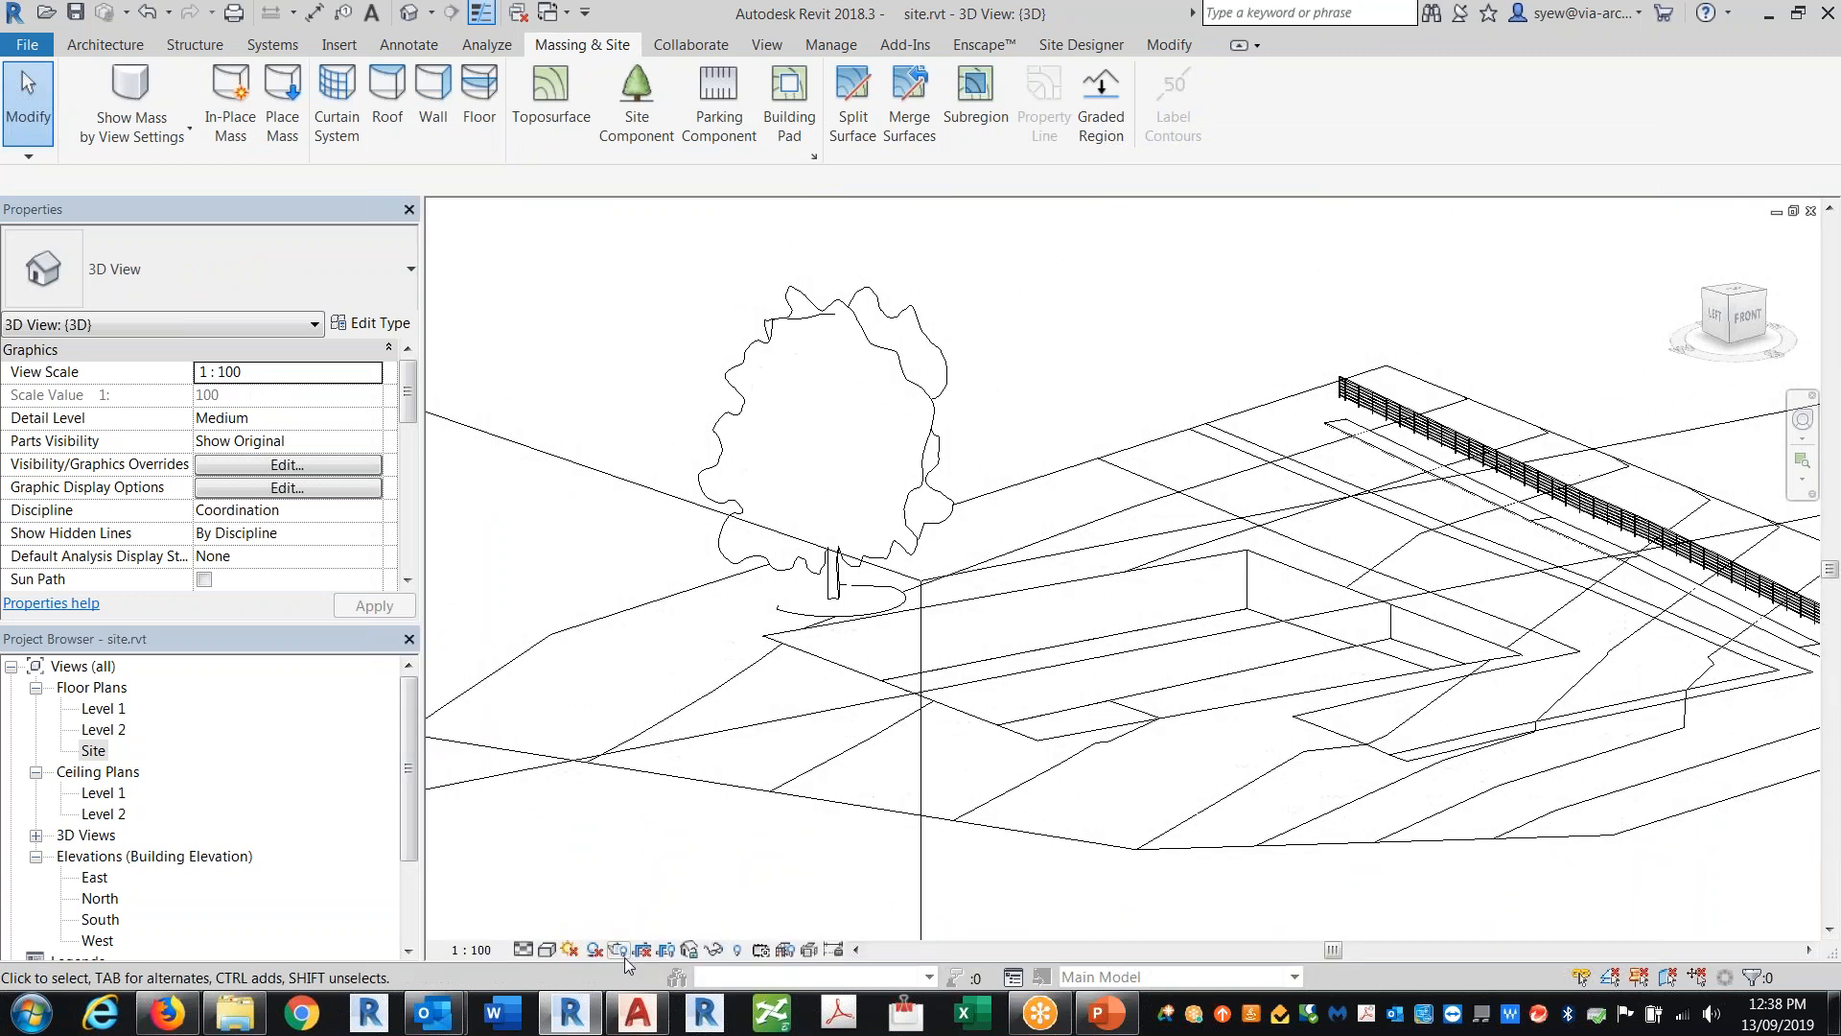
click(547, 950)
click(598, 880)
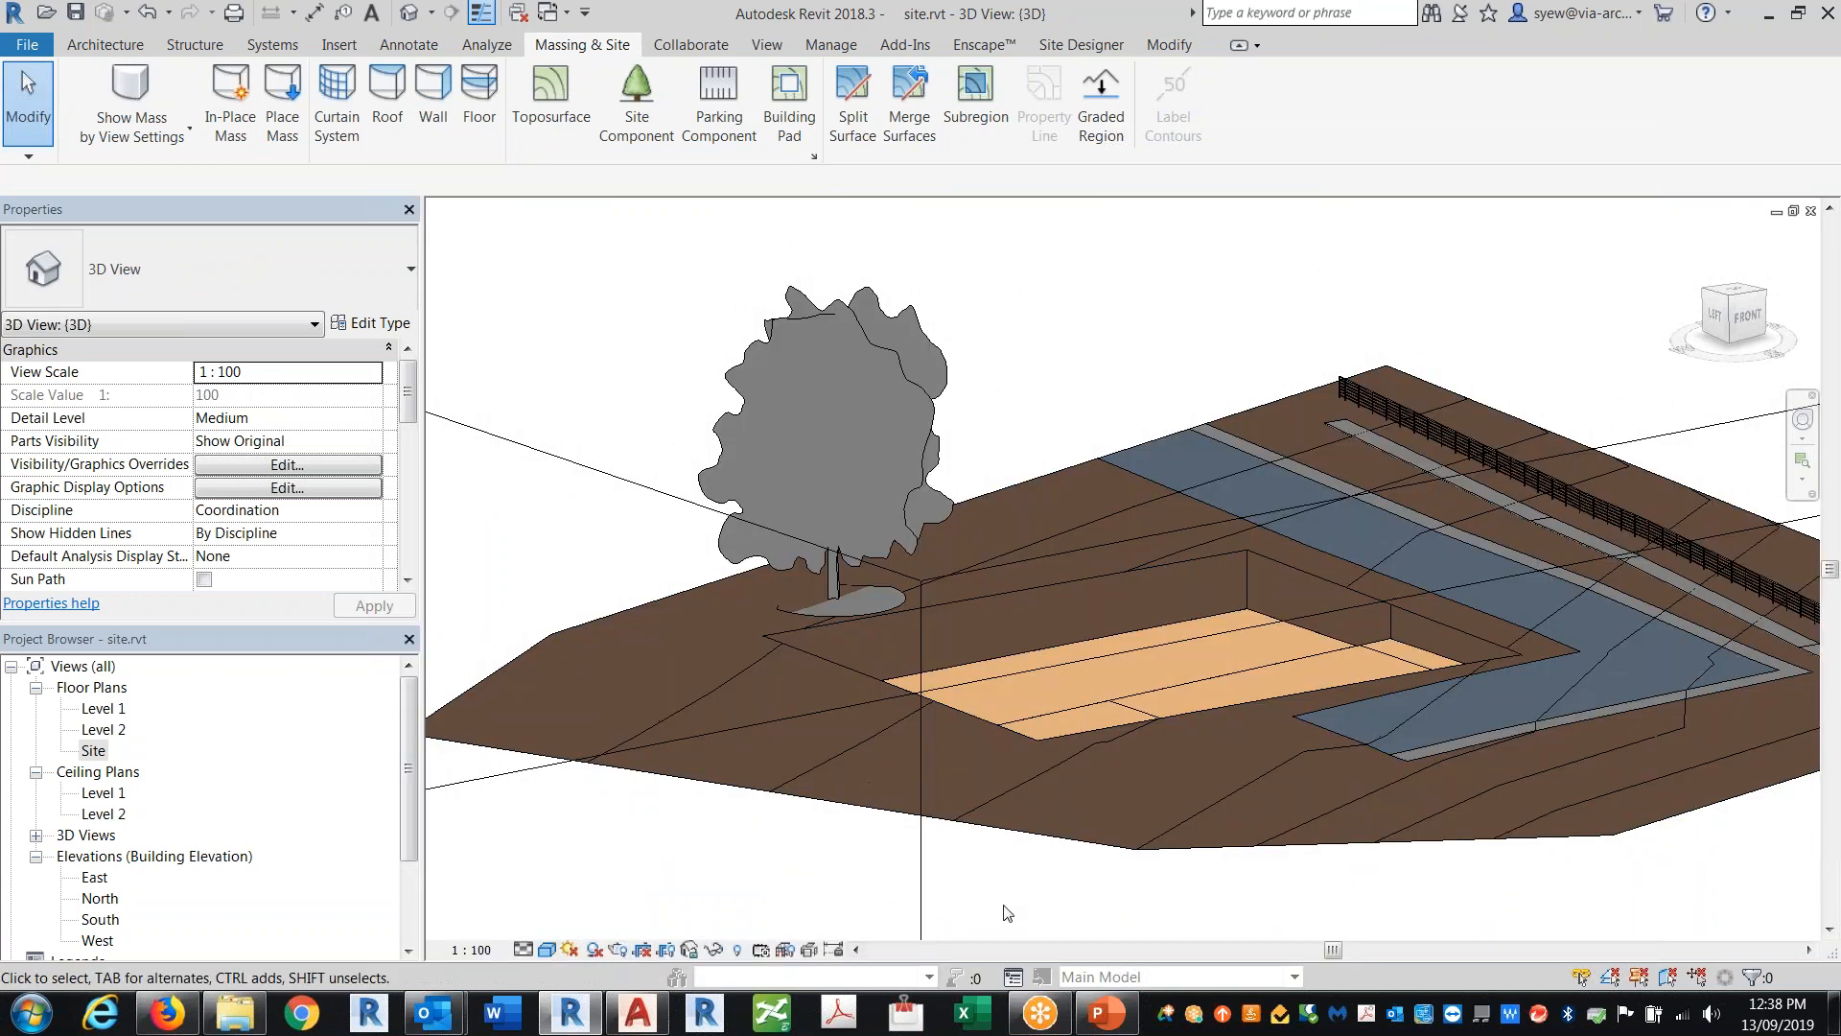
Step: Select the placed Scarlet Oak tree and open its family for editing
click(926, 403)
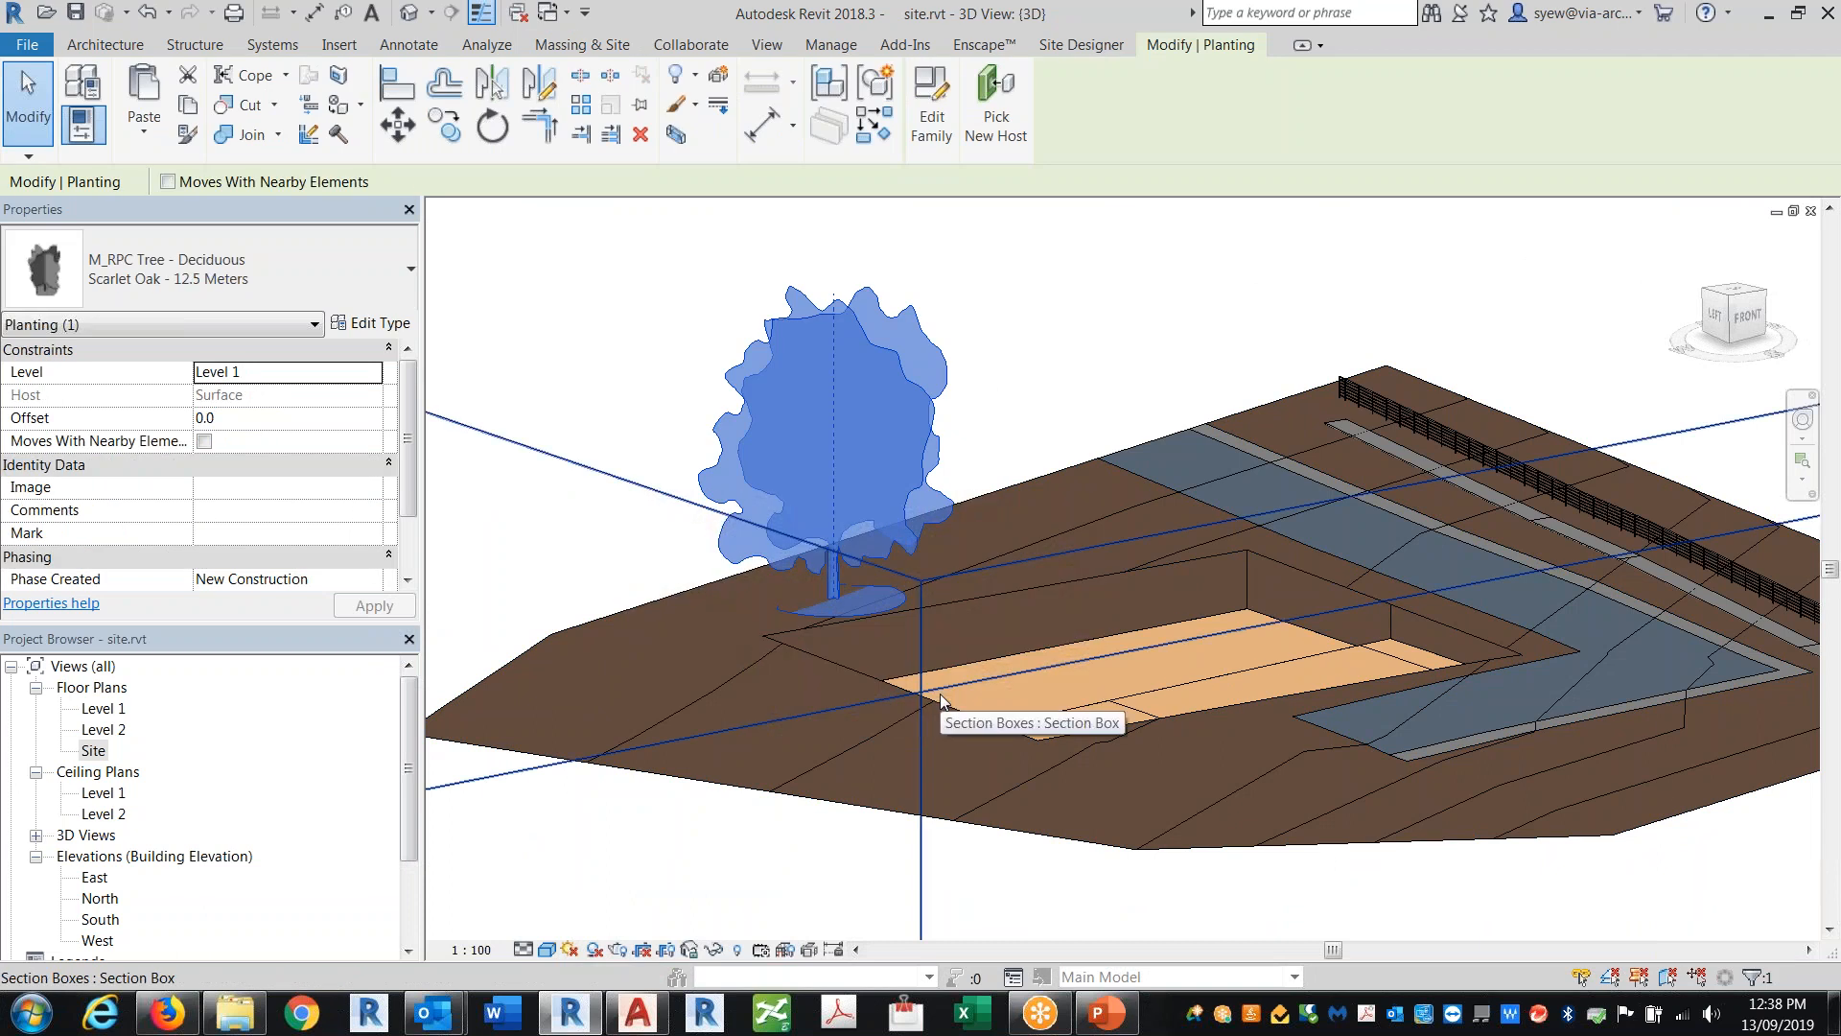
shift+middle_drag(940, 697, 888, 431)
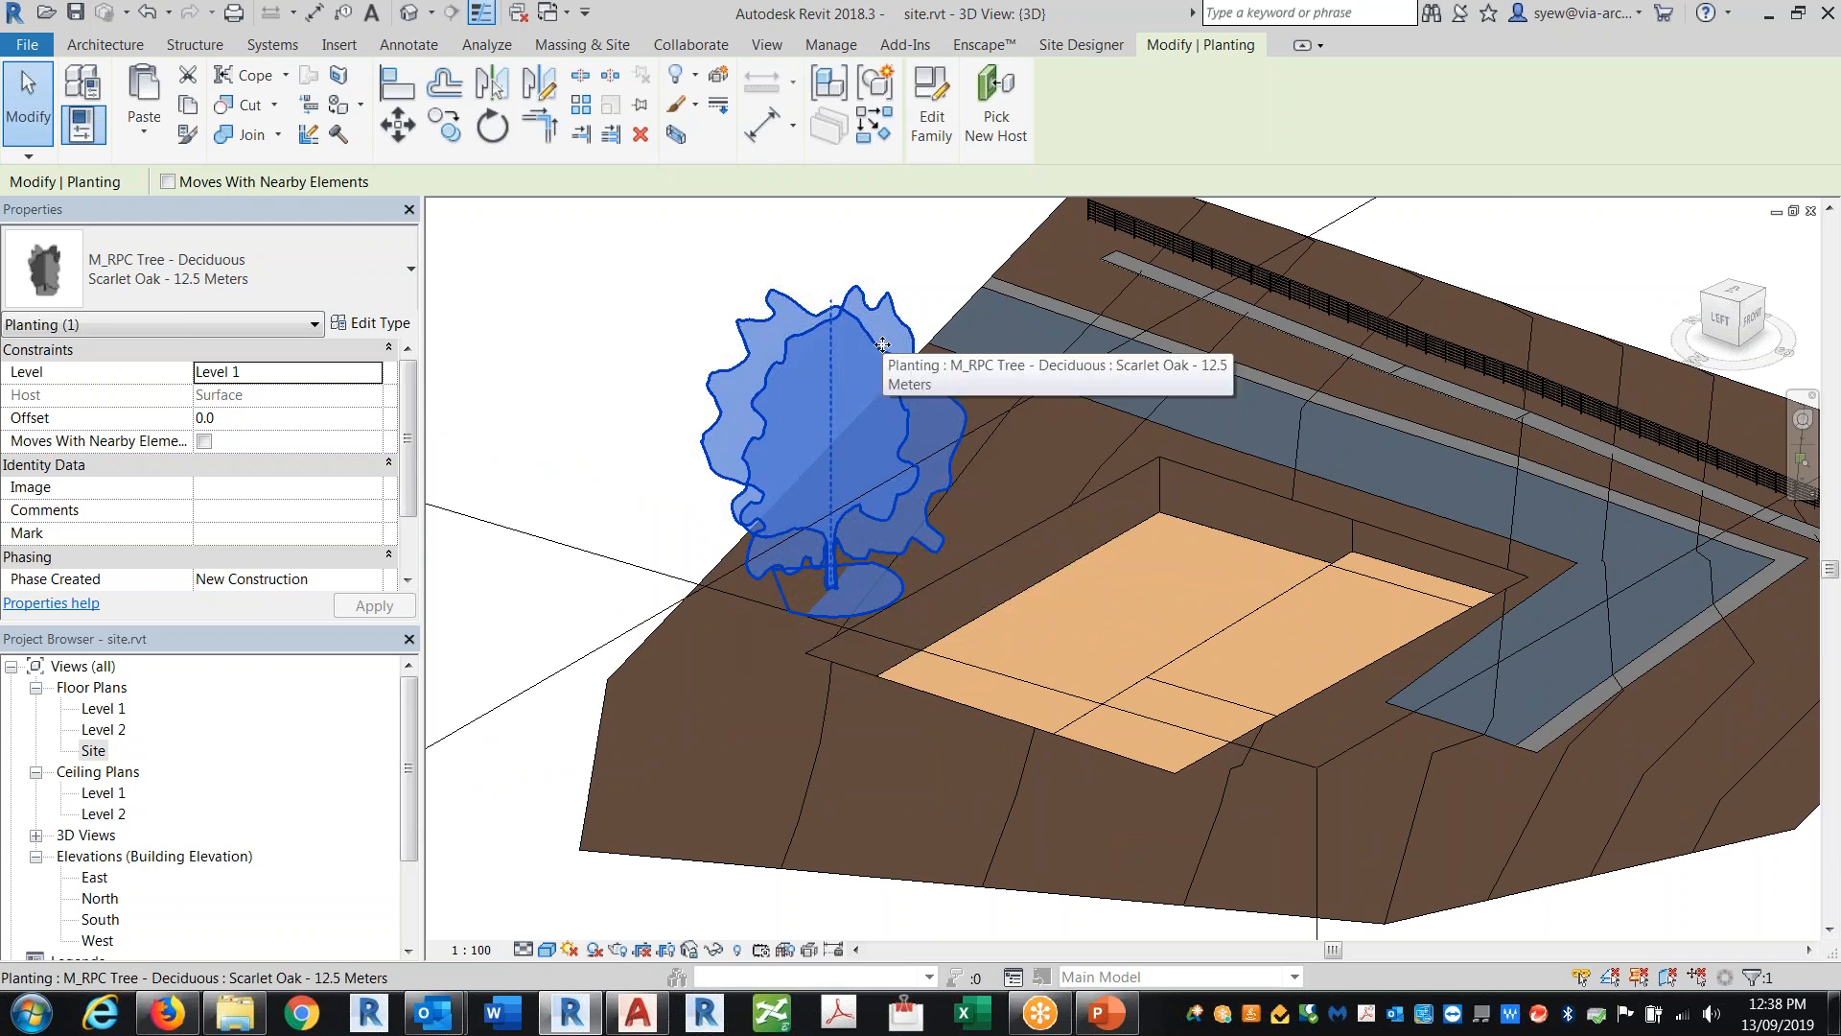
click(931, 105)
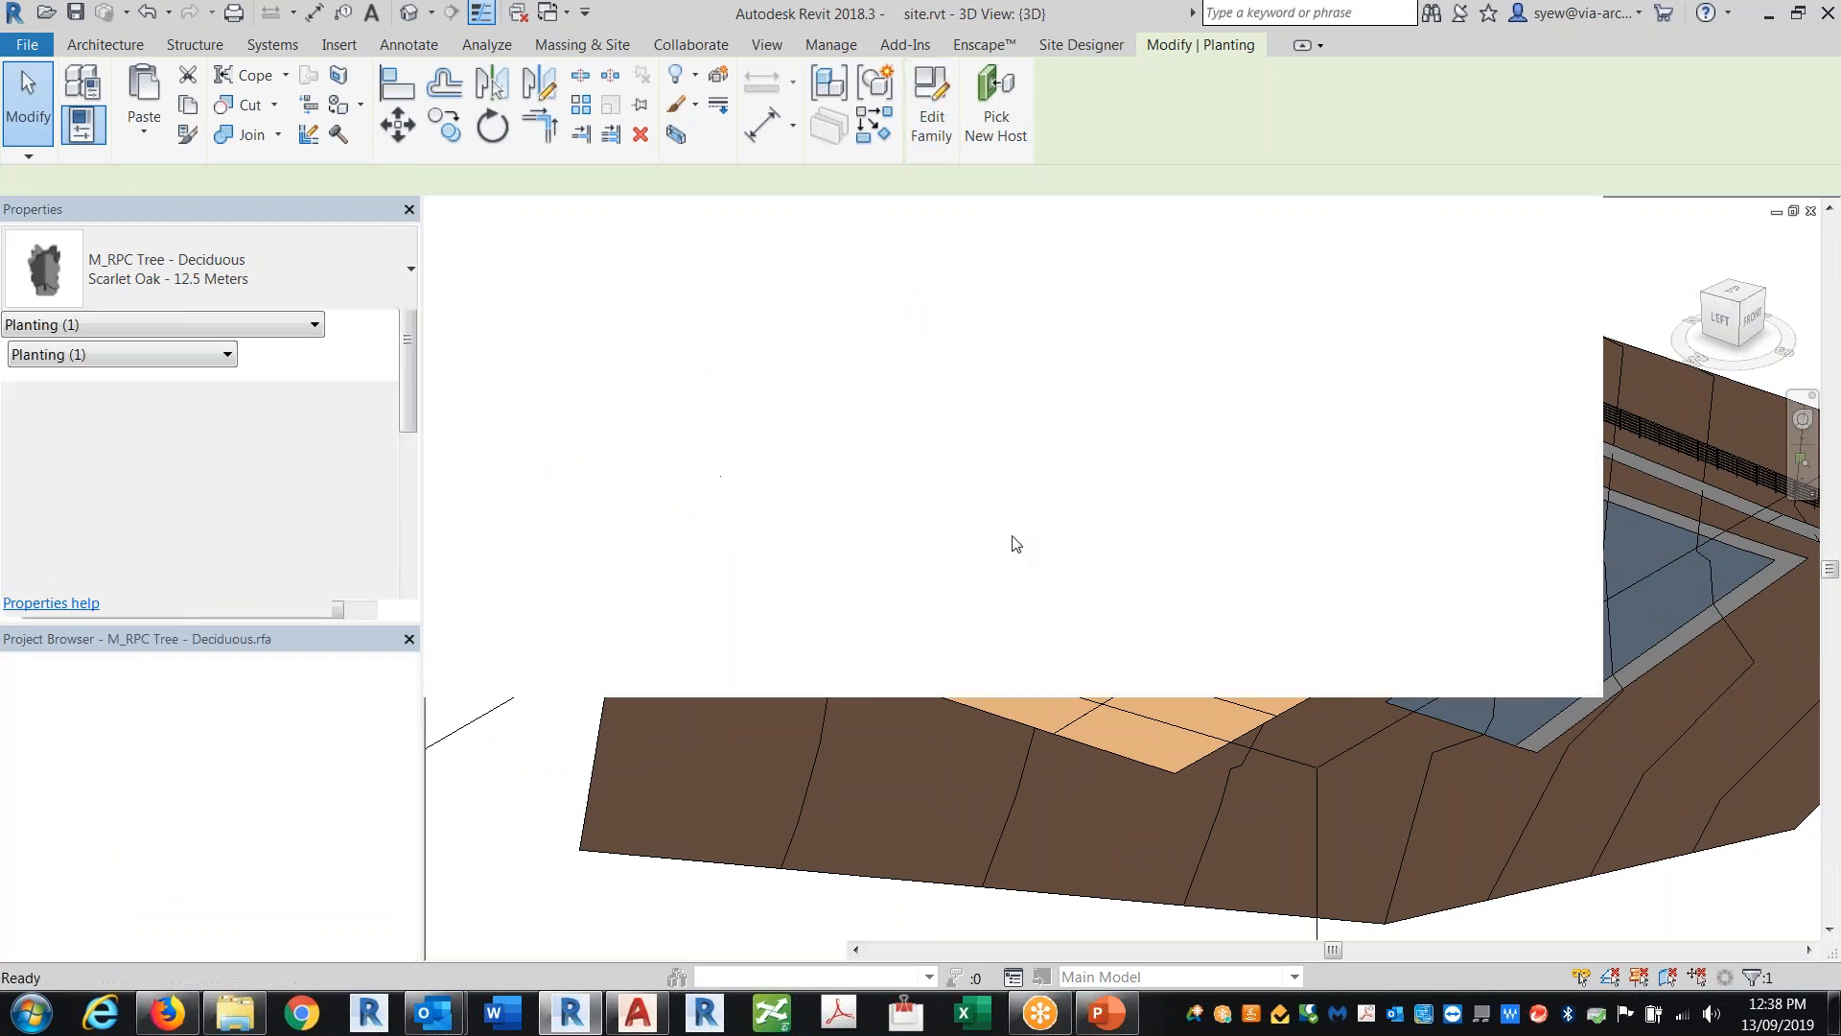
click(1237, 651)
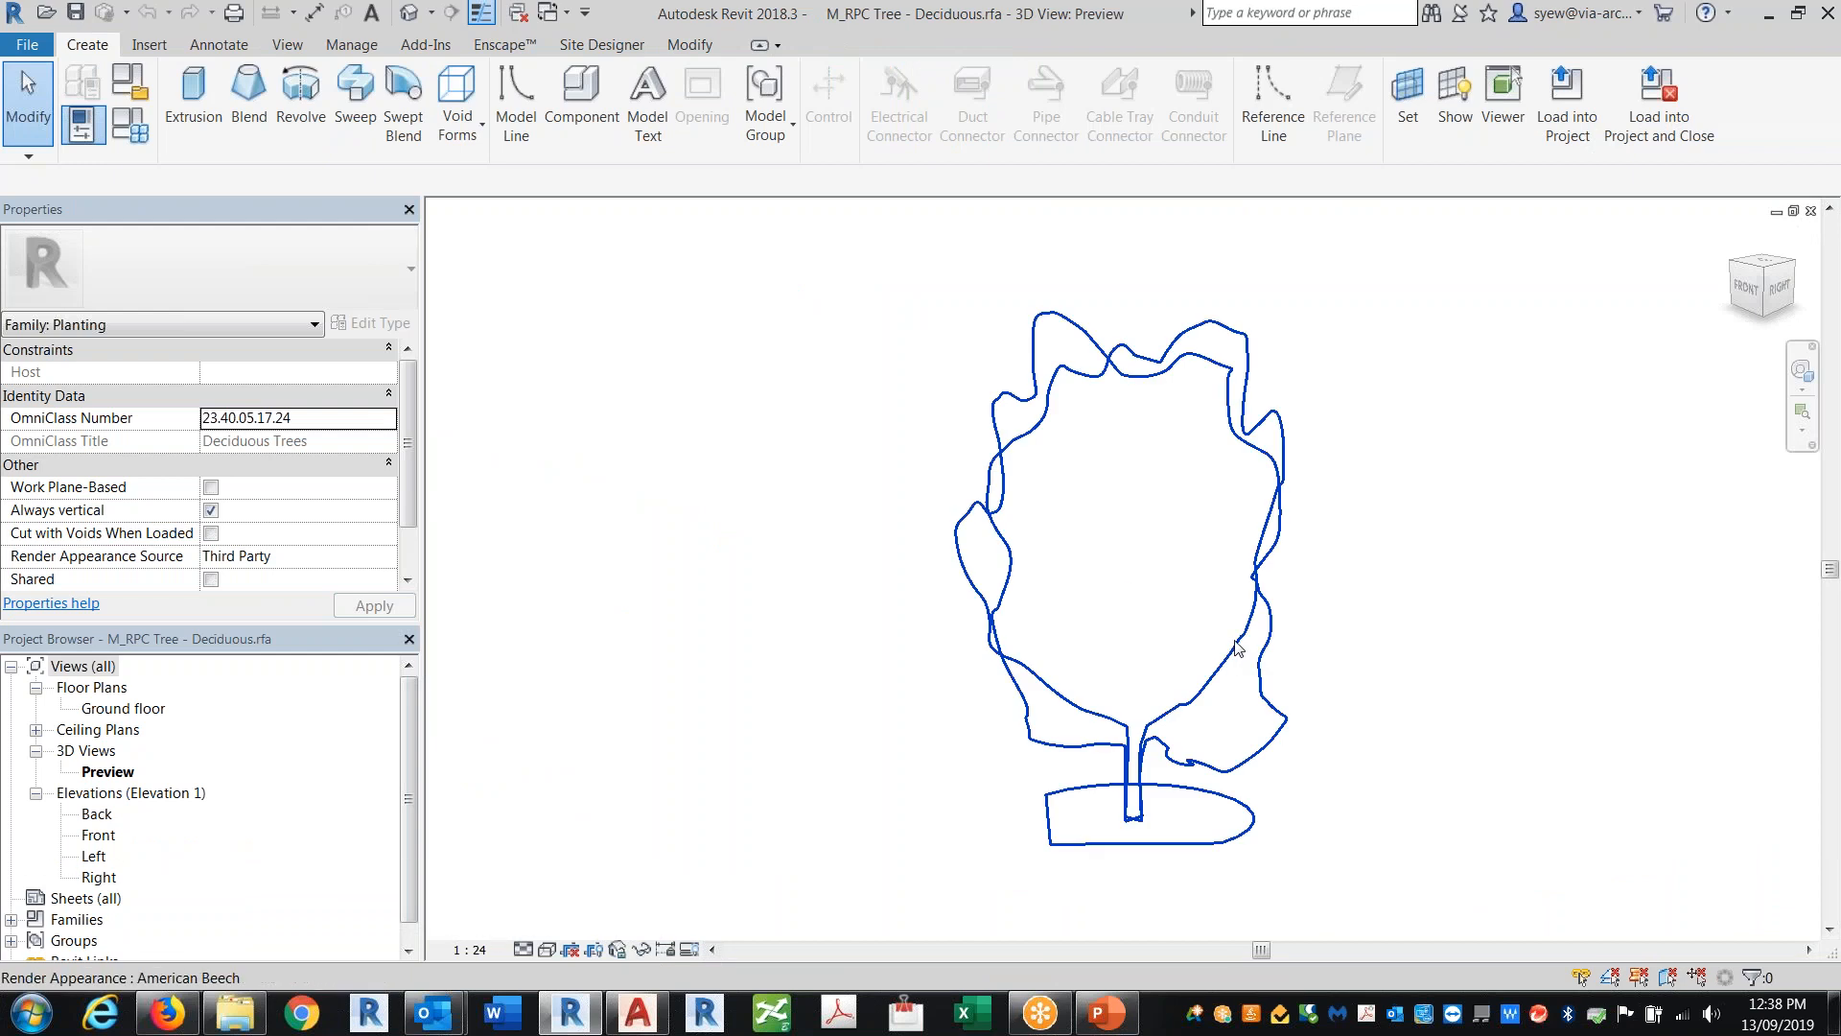
Step: Associate the tree geometry's Material with a new family parameter named Material
click(390, 442)
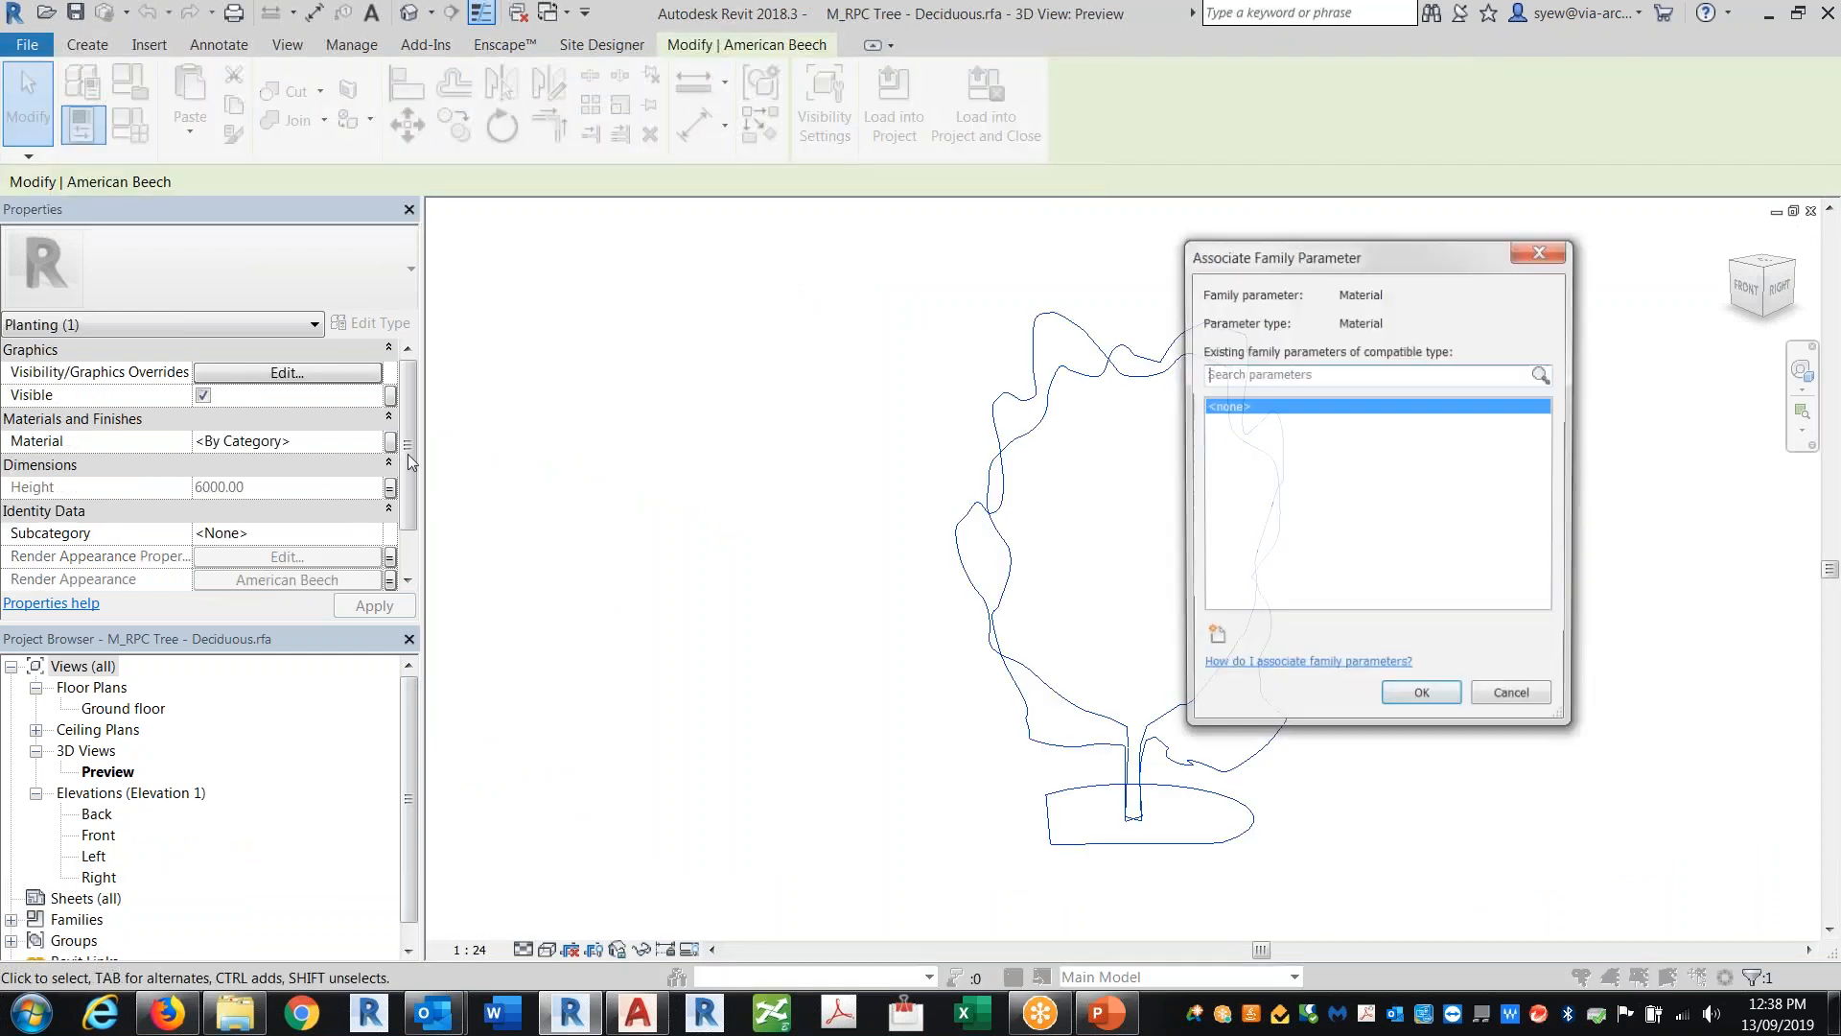
click(1215, 640)
text(maTERIA)
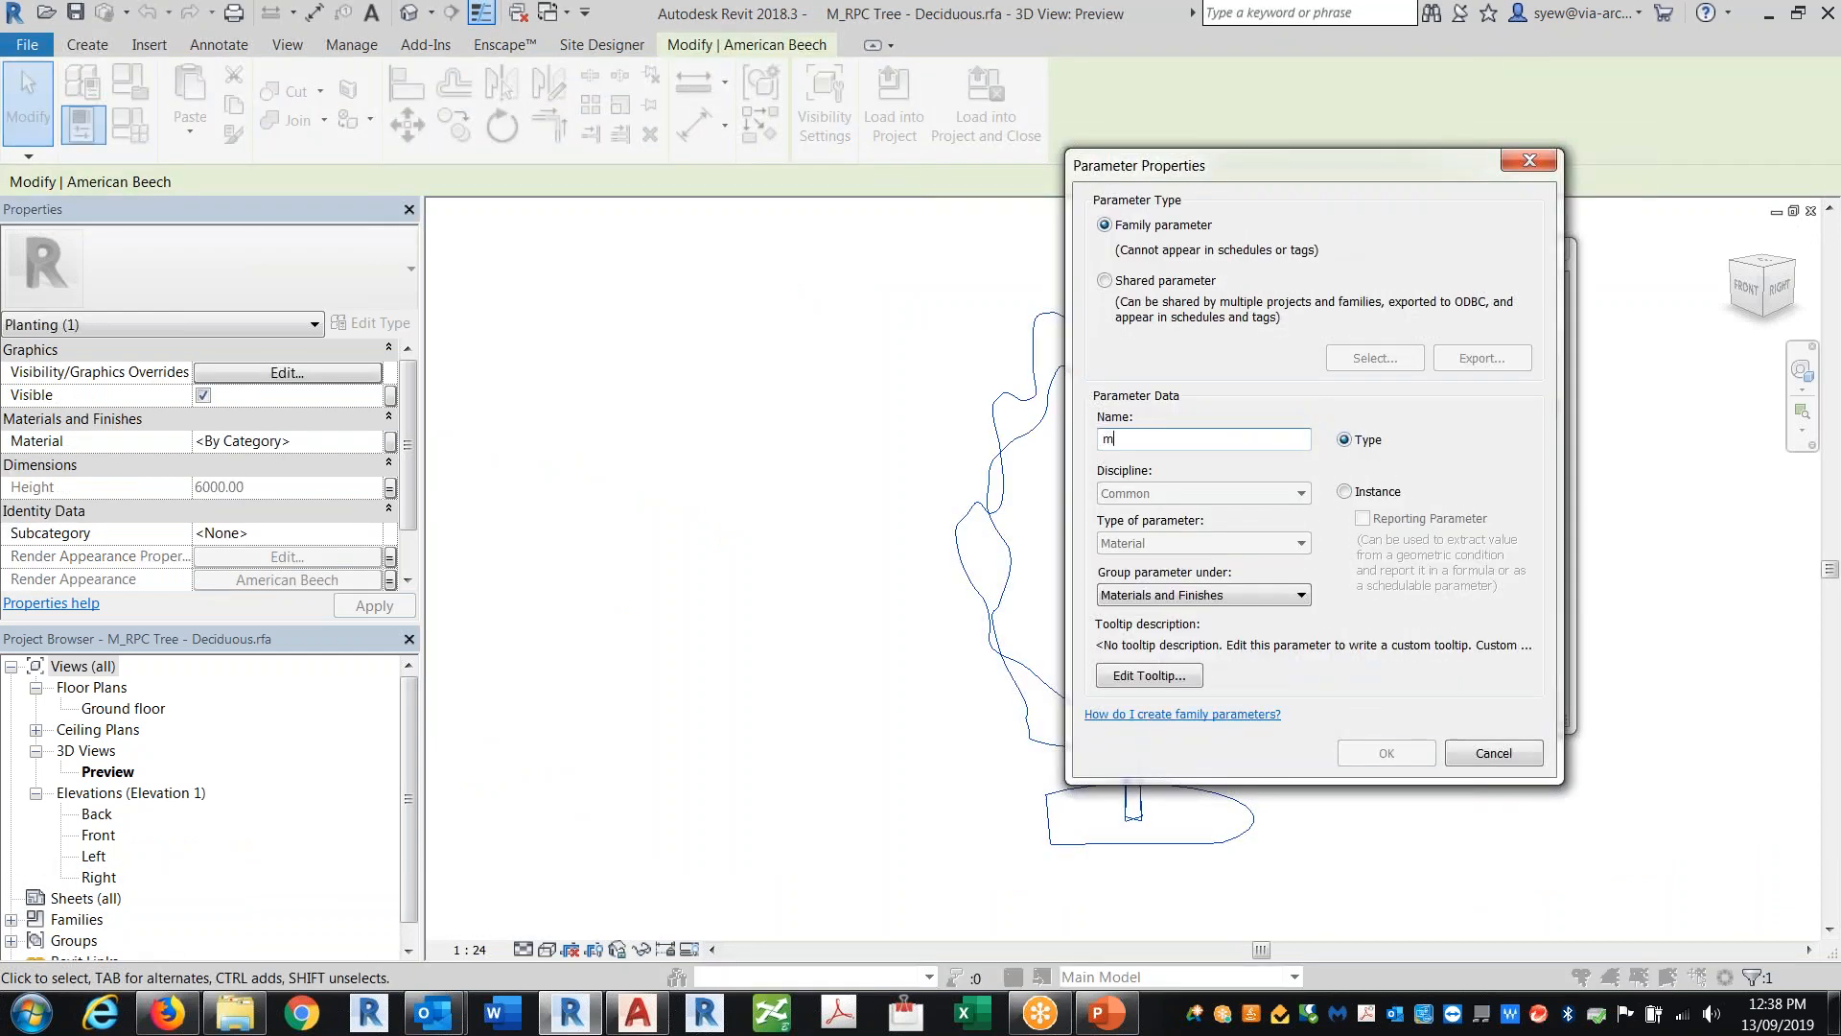
key(BackSpace)
key(BackSpace)
key(BackSpace)
text(Material)
key(Return)
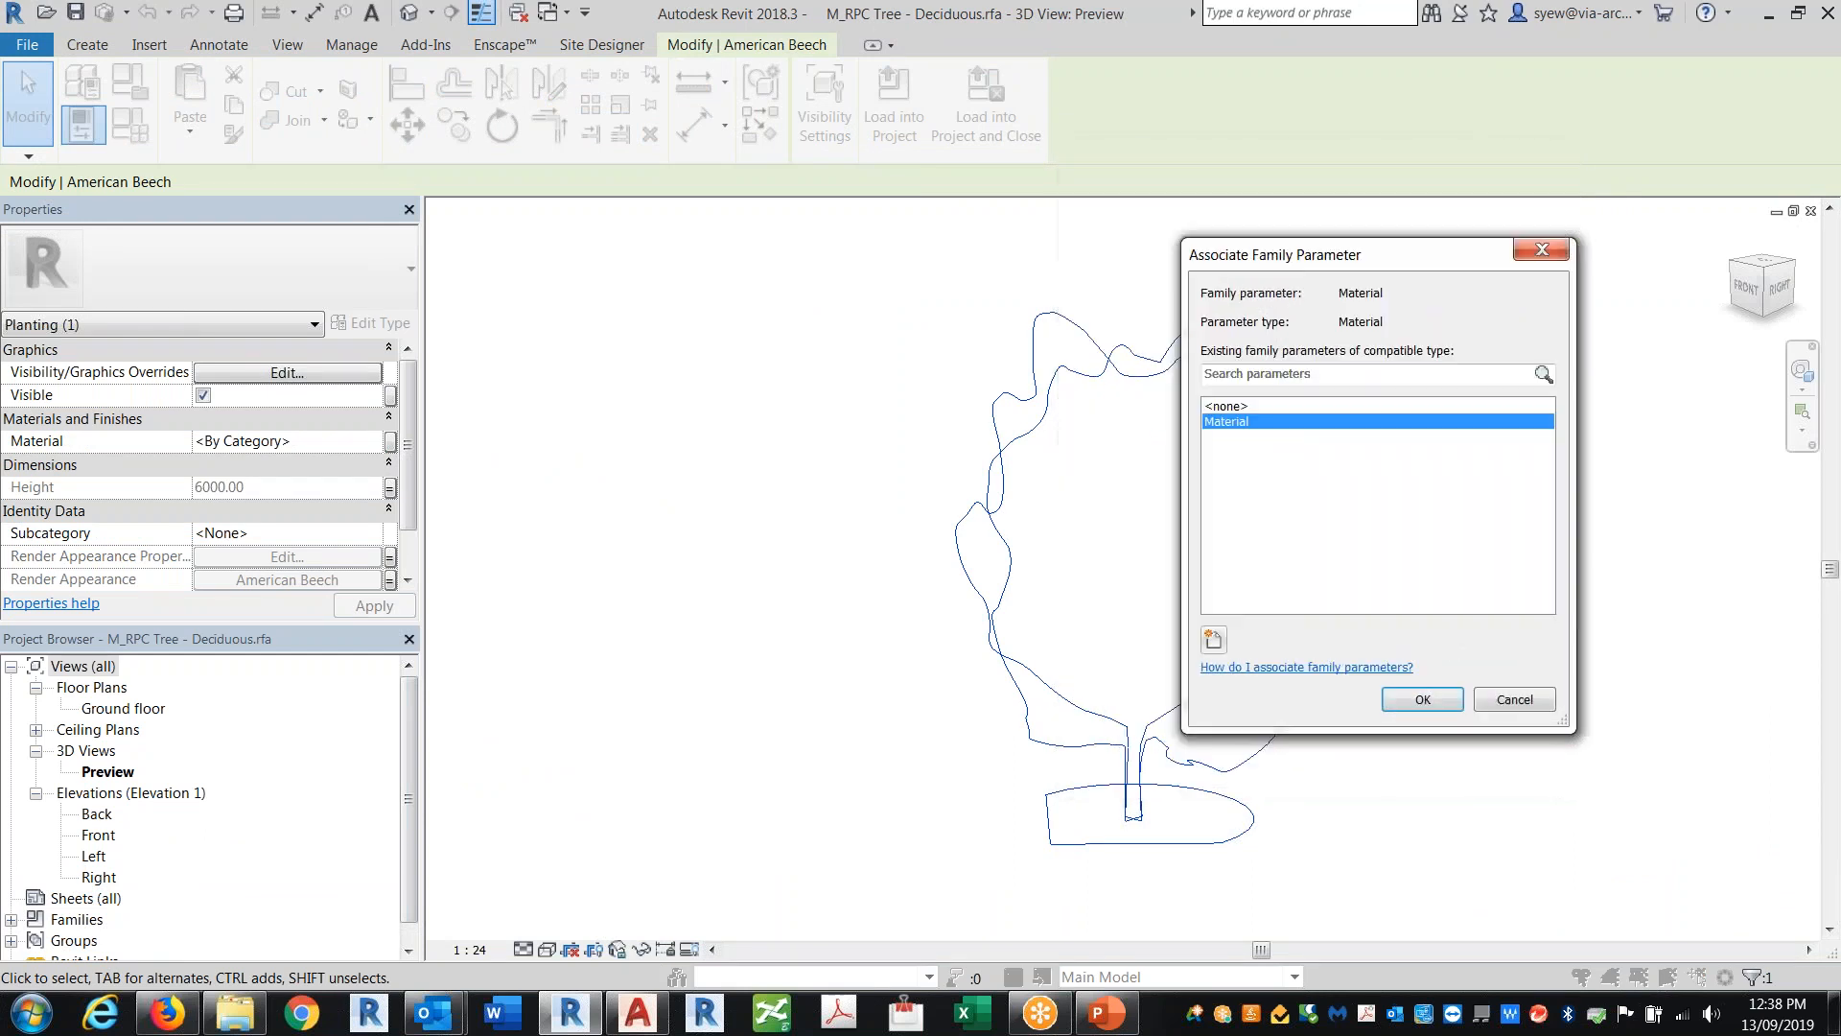
click(1431, 696)
Step: Load the edited tree family back into the project, overwriting the existing version
click(874, 89)
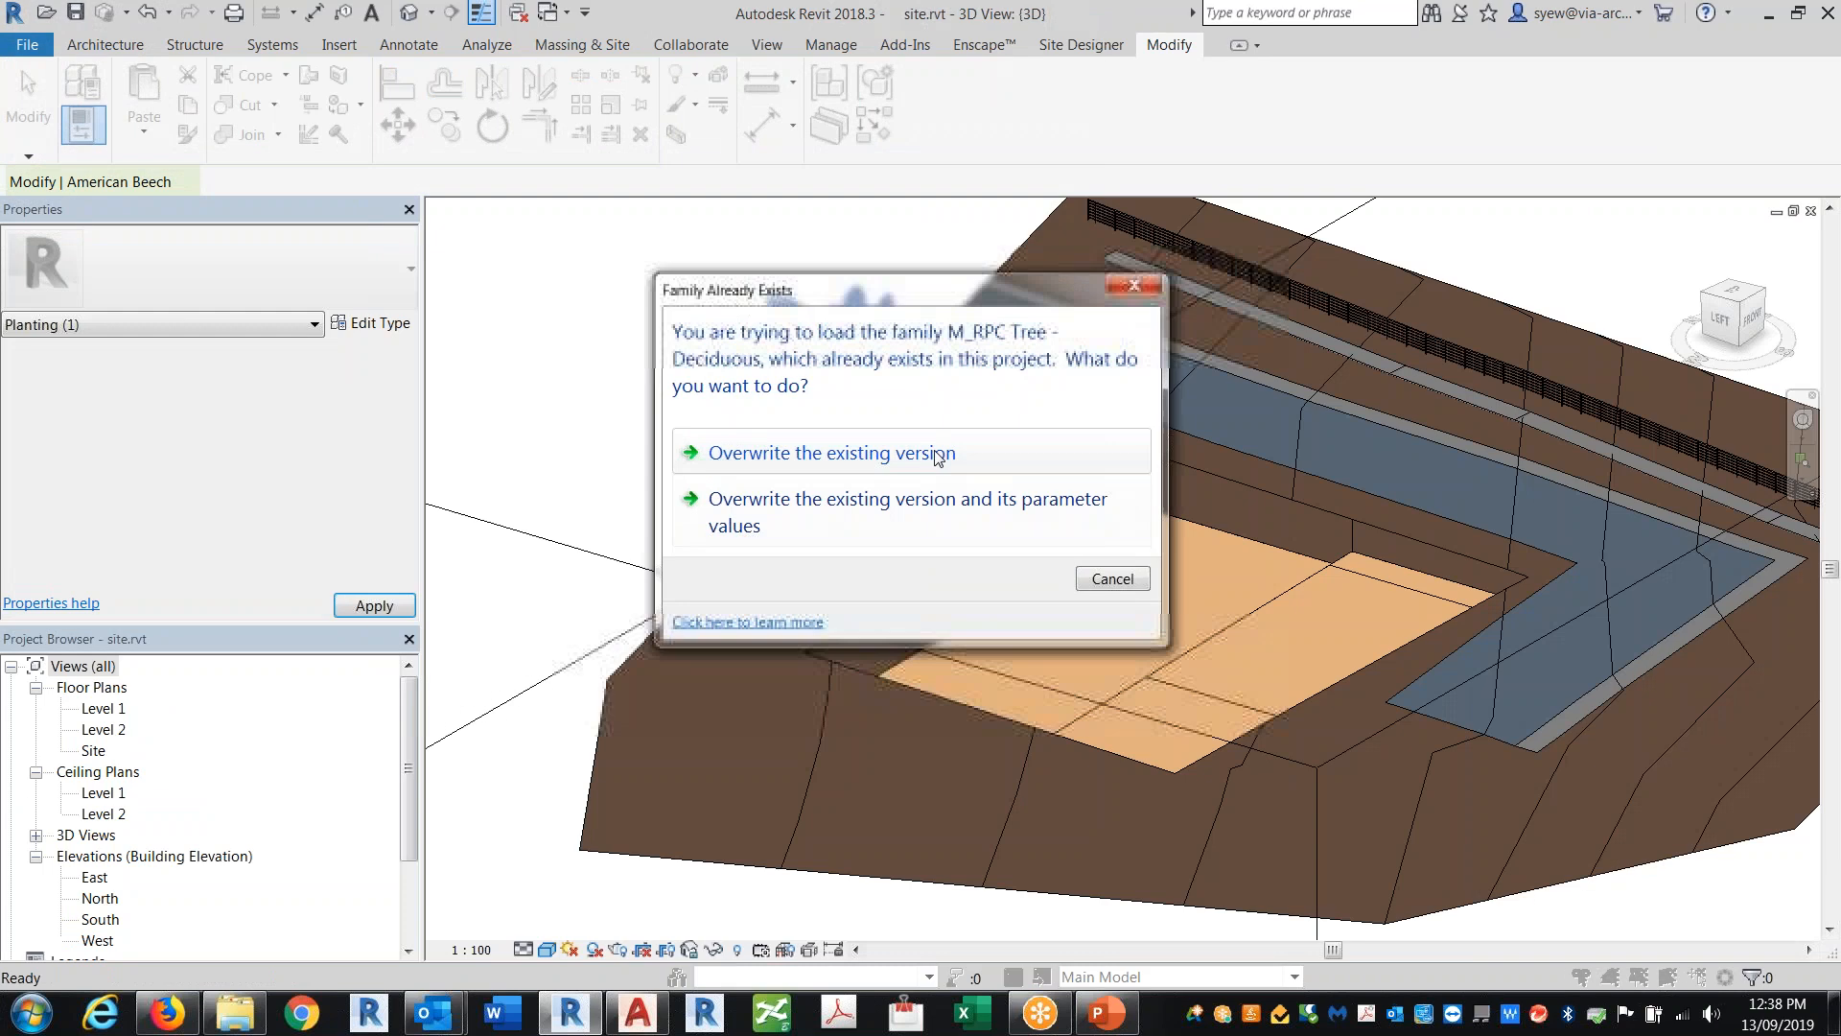
click(946, 444)
Step: Set the Scarlet Oak - 12.5 Meters type's material to Air
click(922, 549)
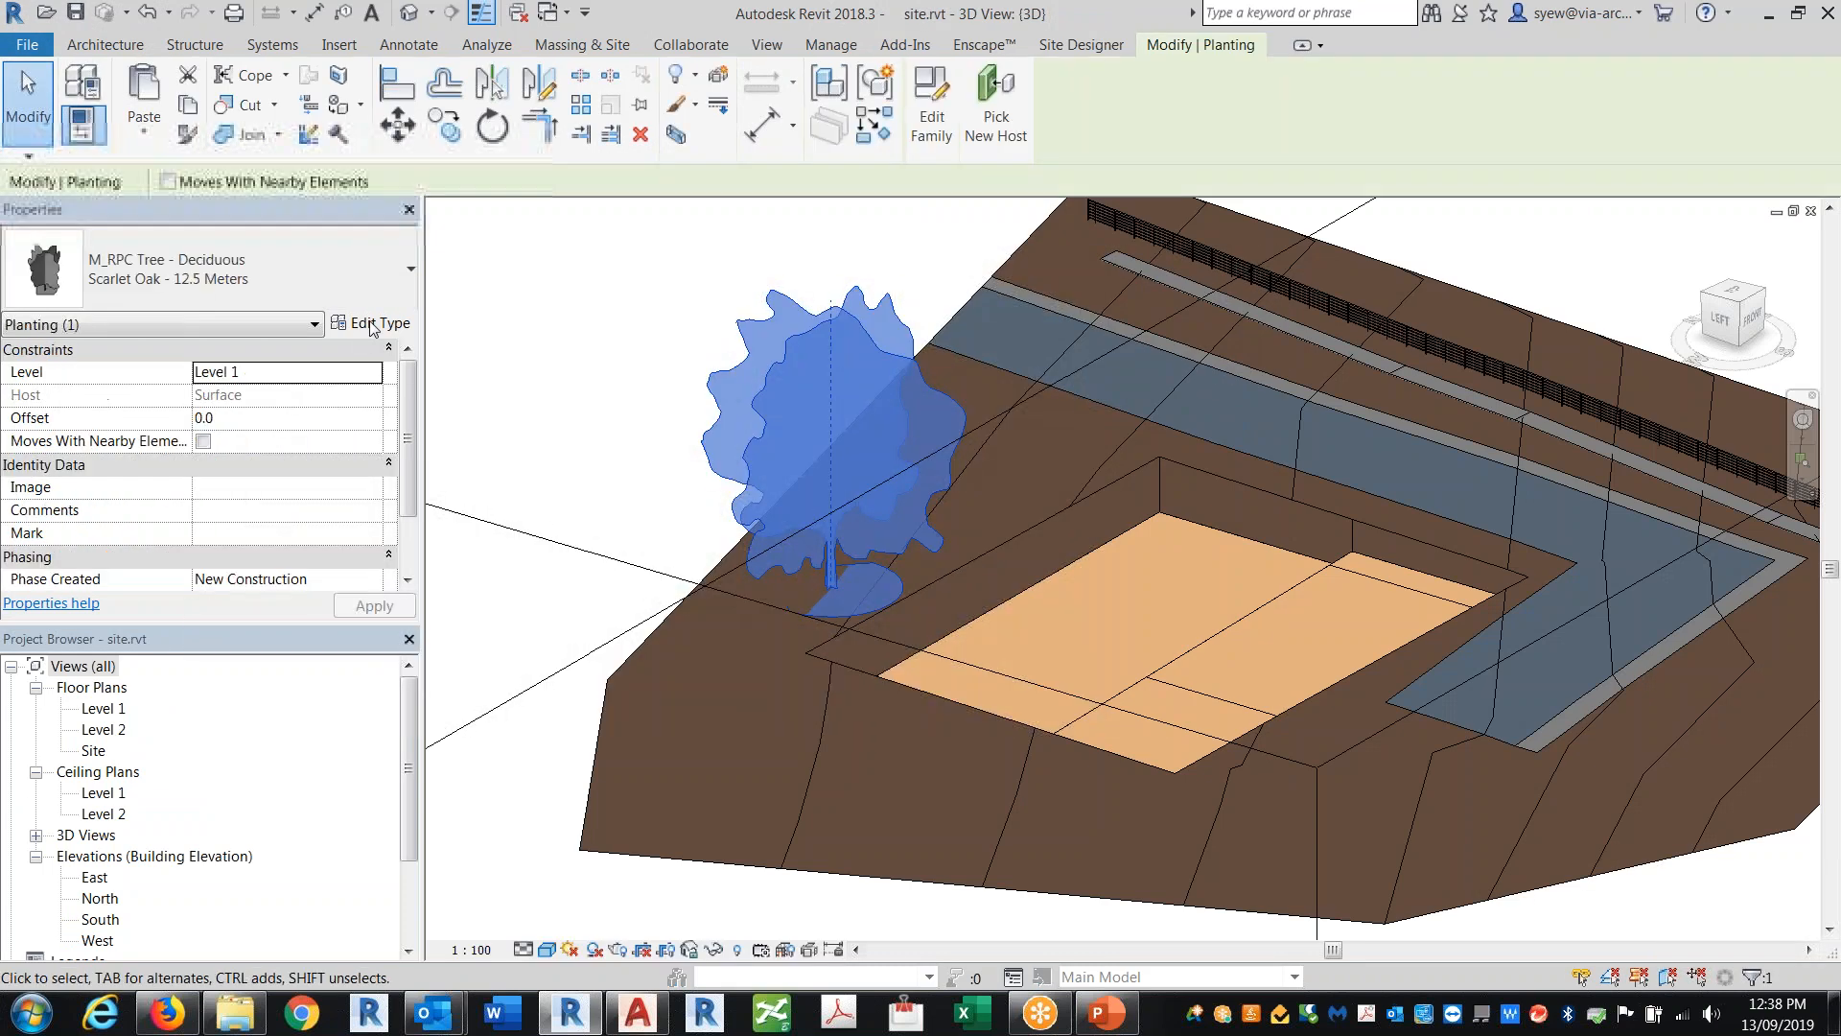
click(371, 322)
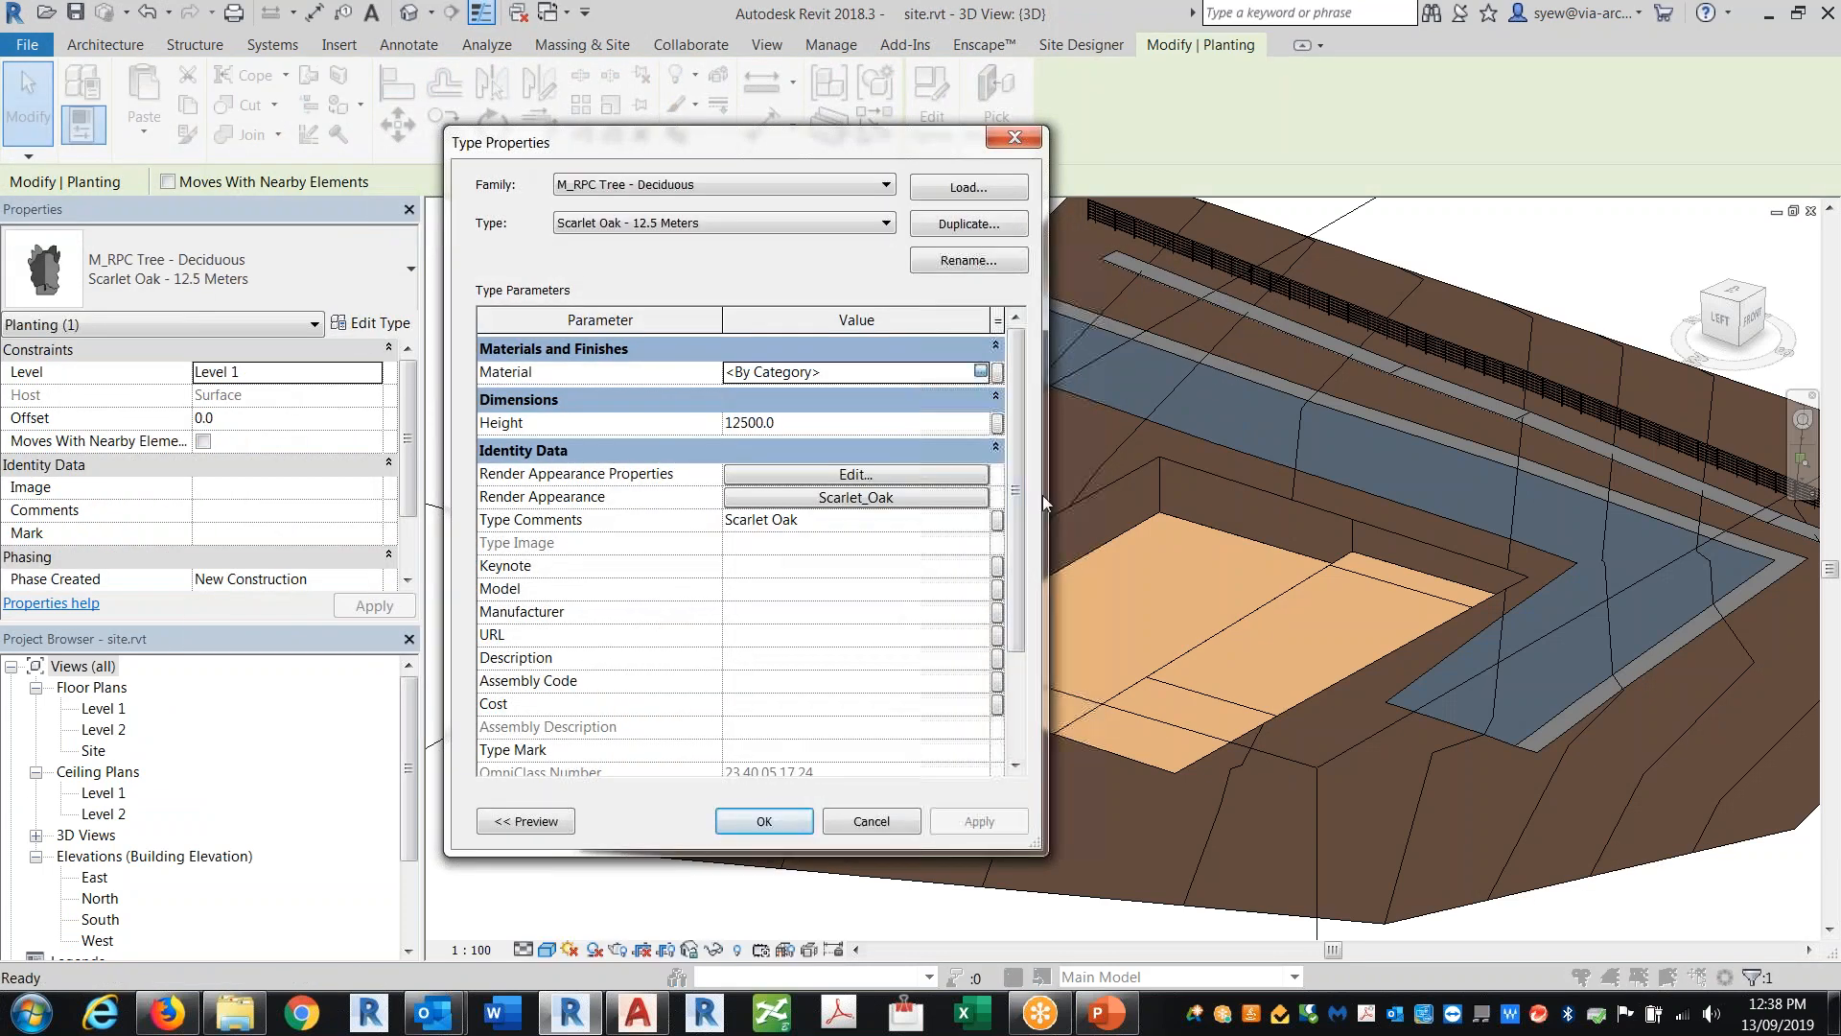
click(980, 371)
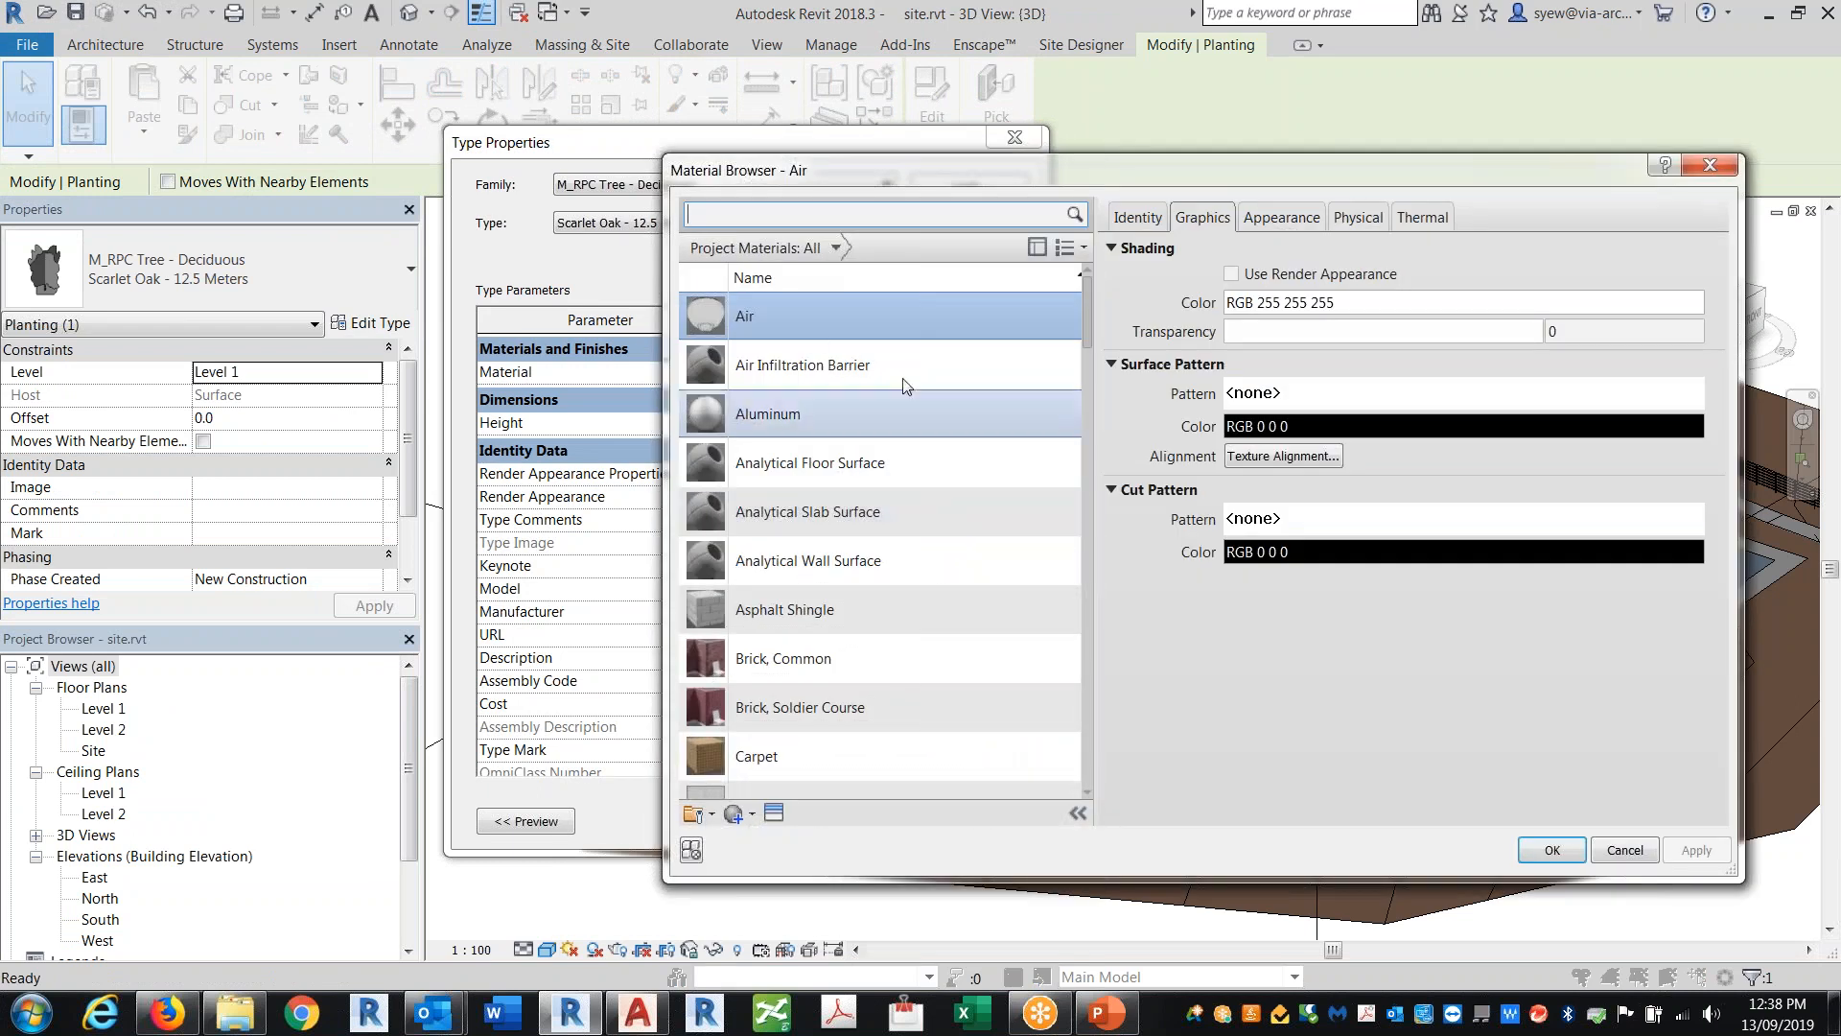
click(1231, 273)
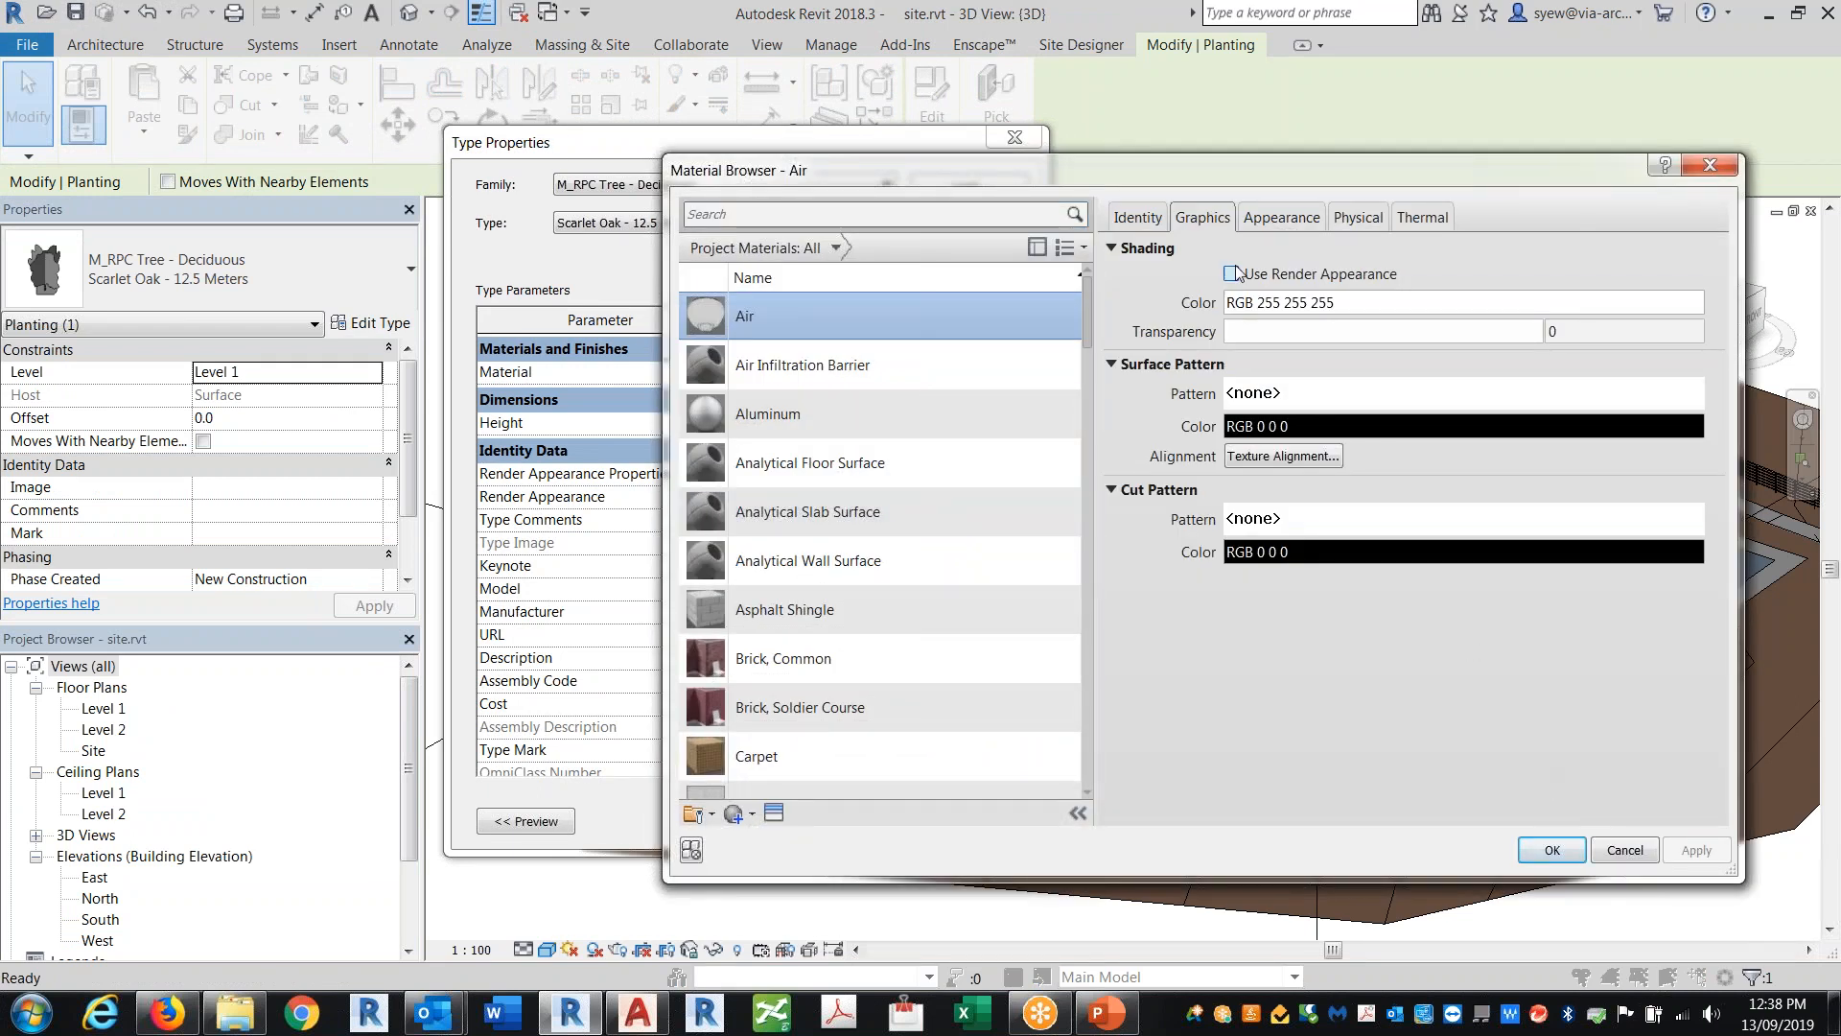
key(Return)
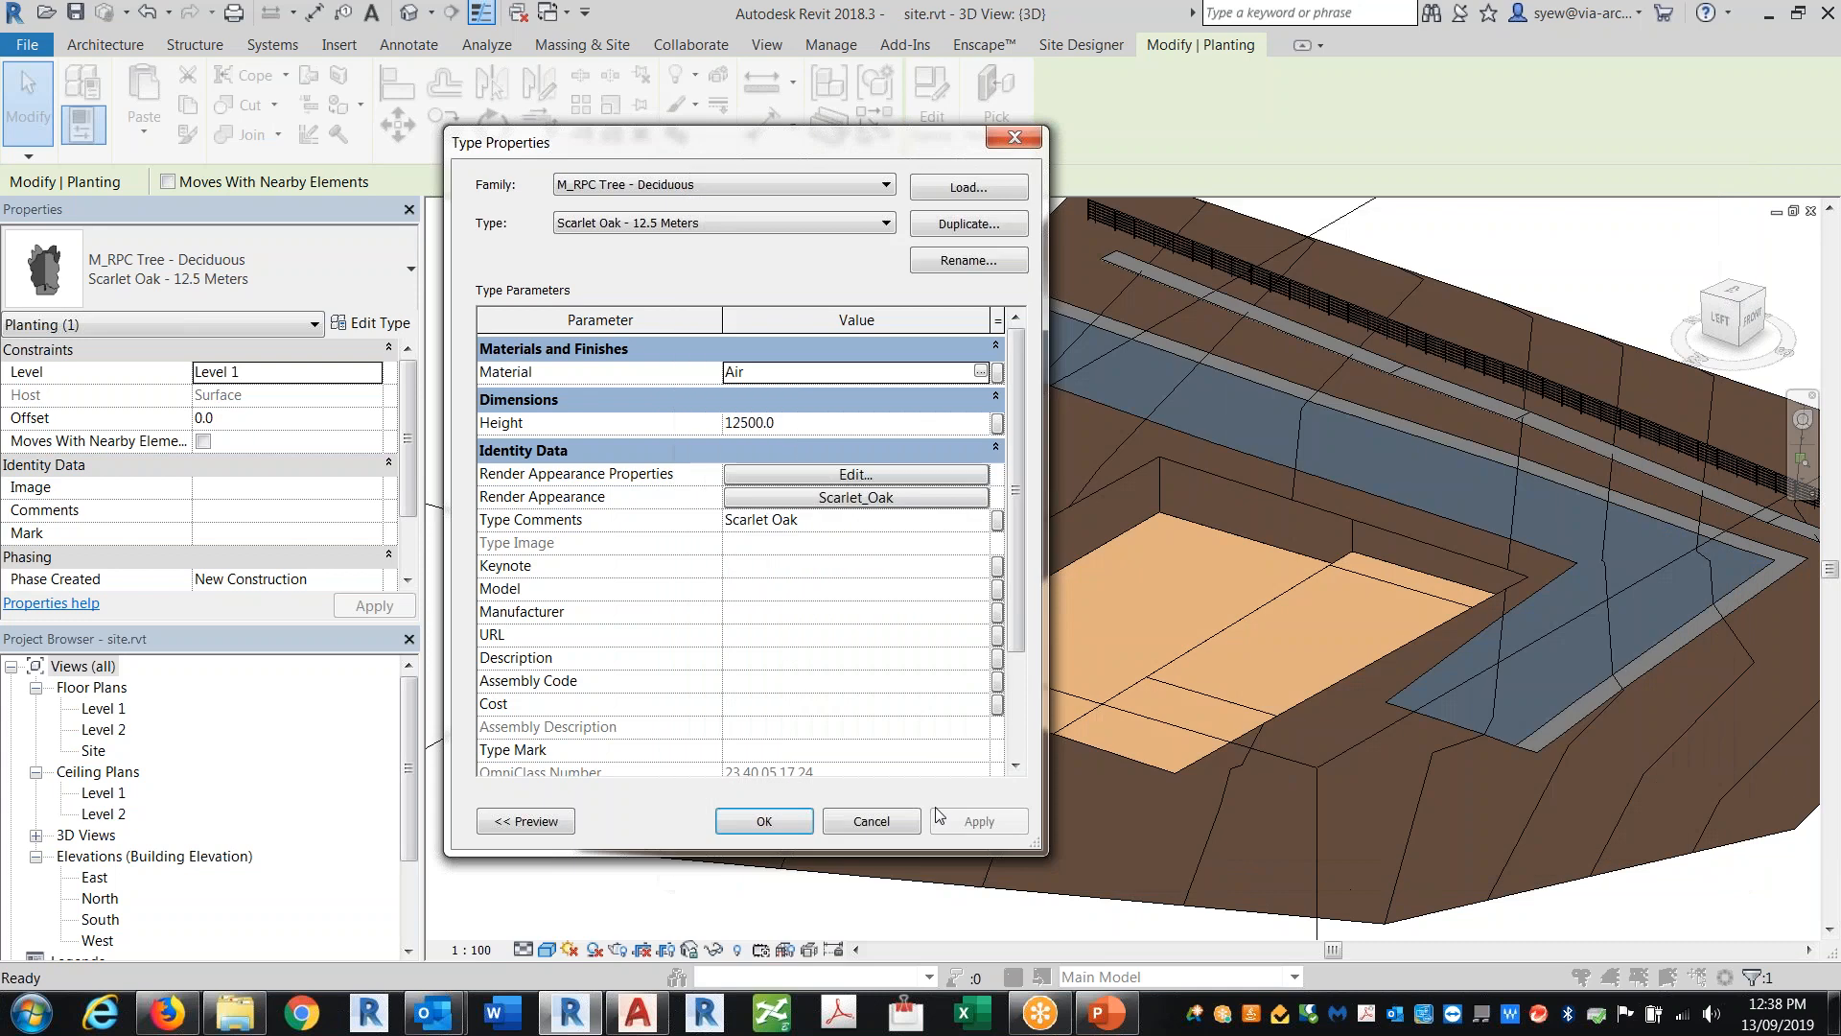
click(778, 816)
click(623, 314)
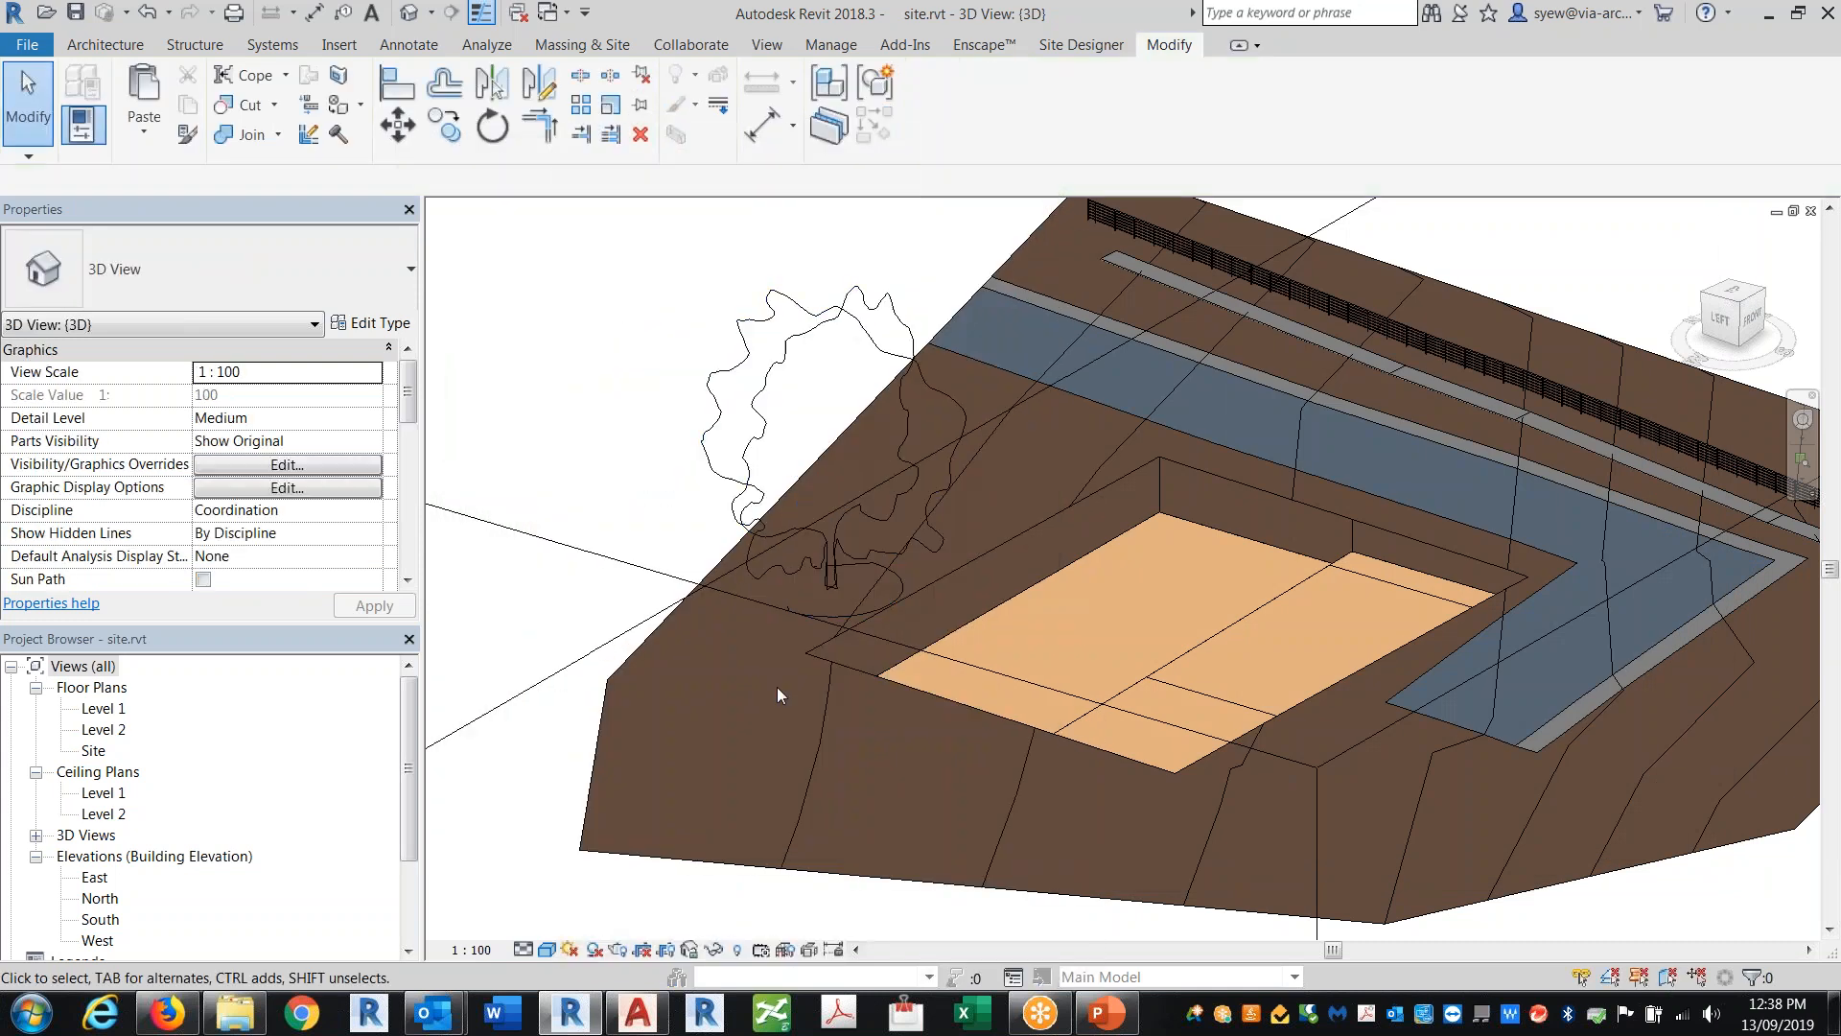
shift+middle_drag(1275, 808, 1132, 728)
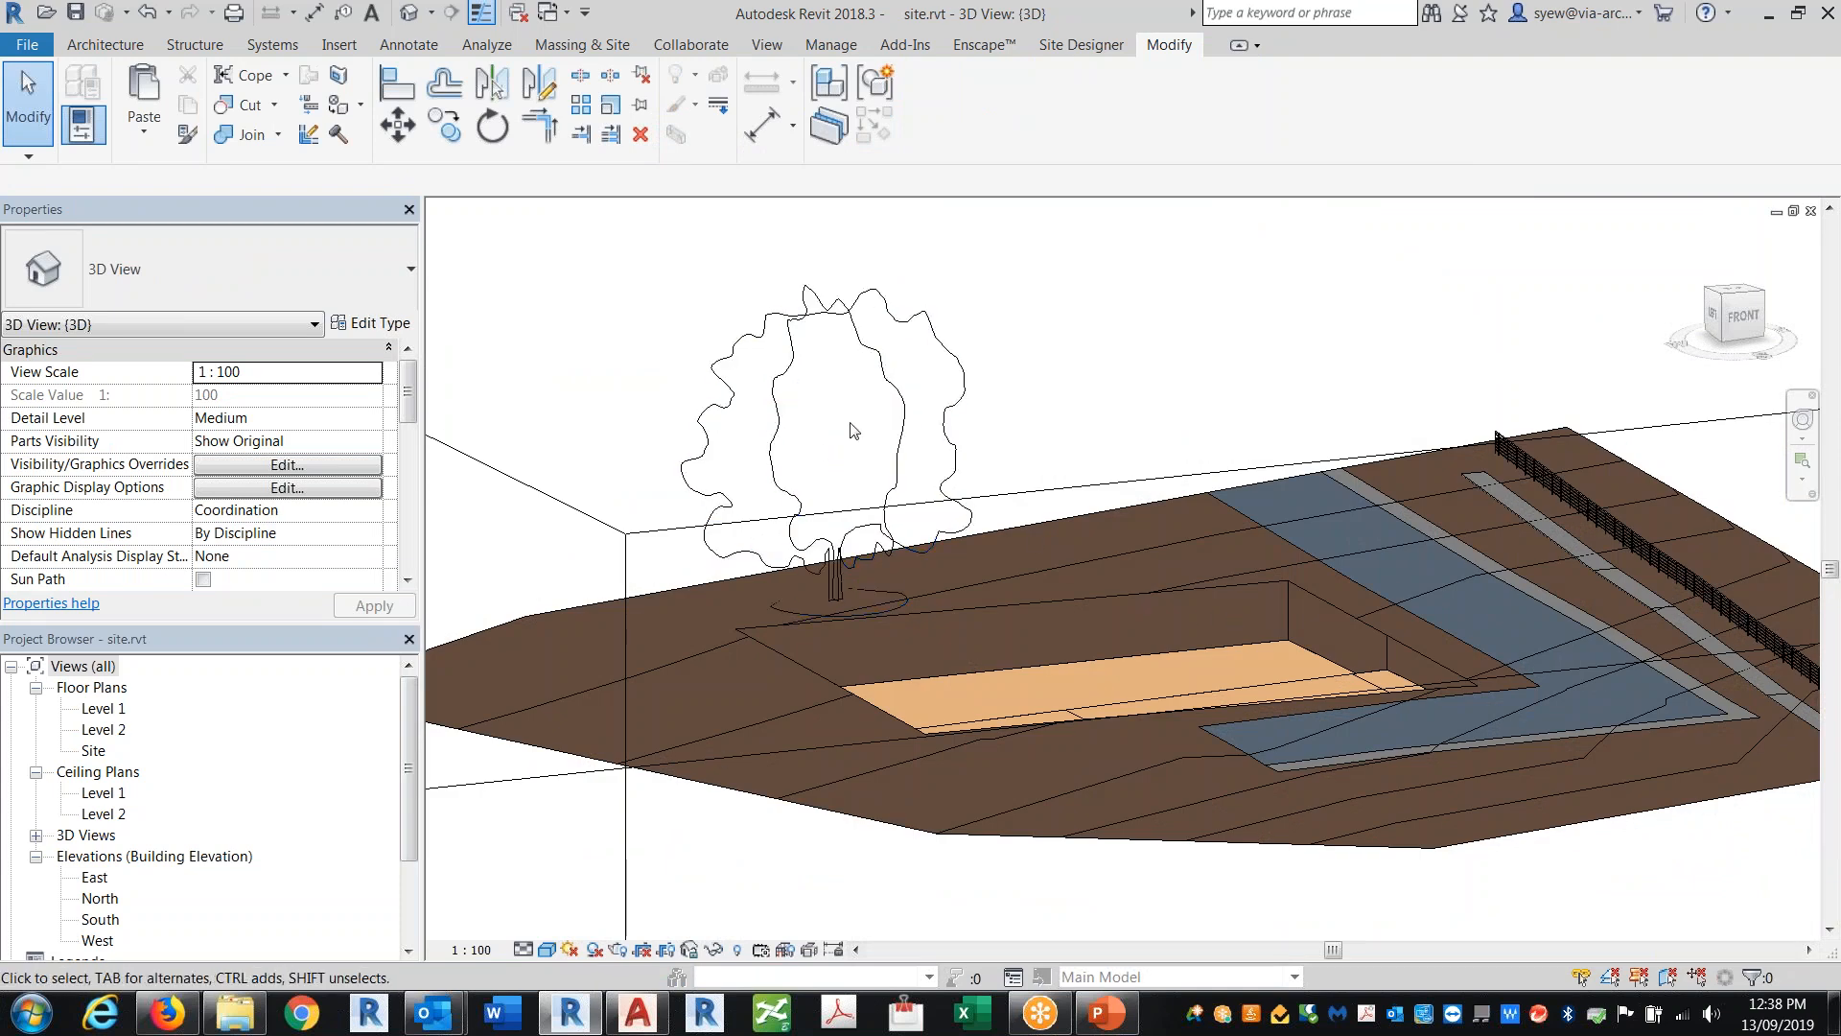
click(888, 451)
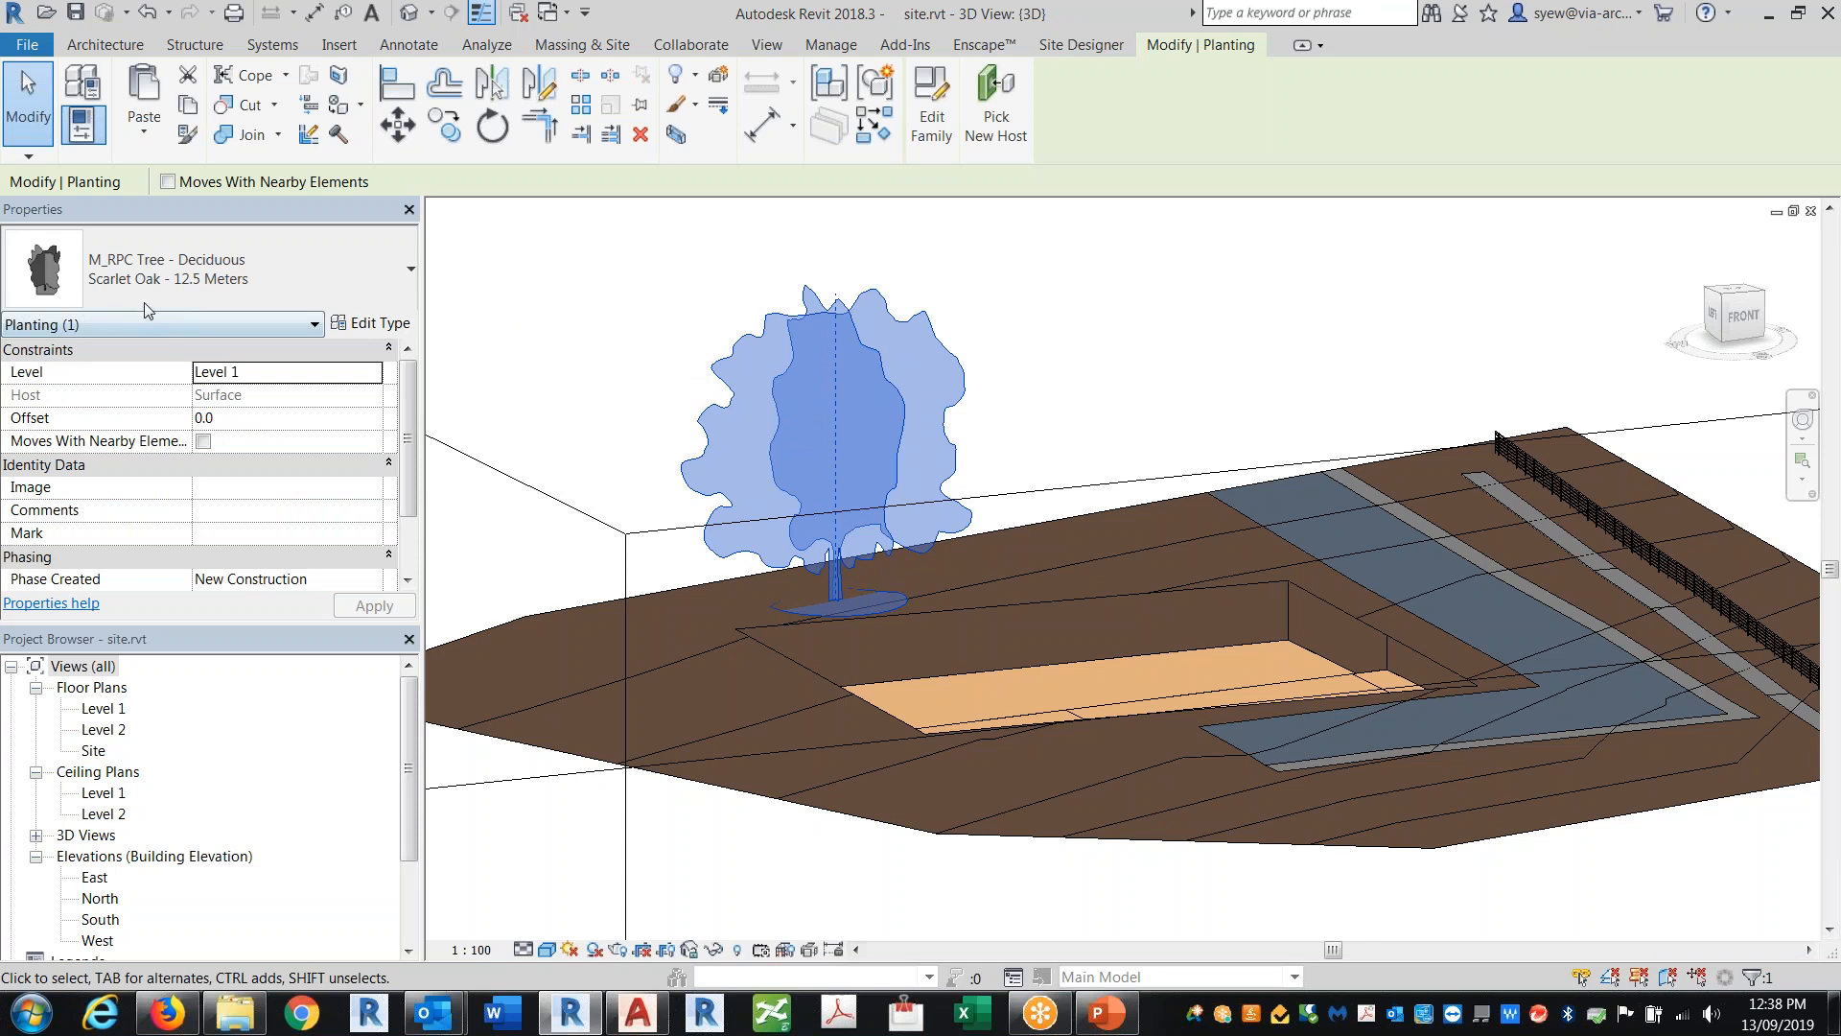
click(144, 273)
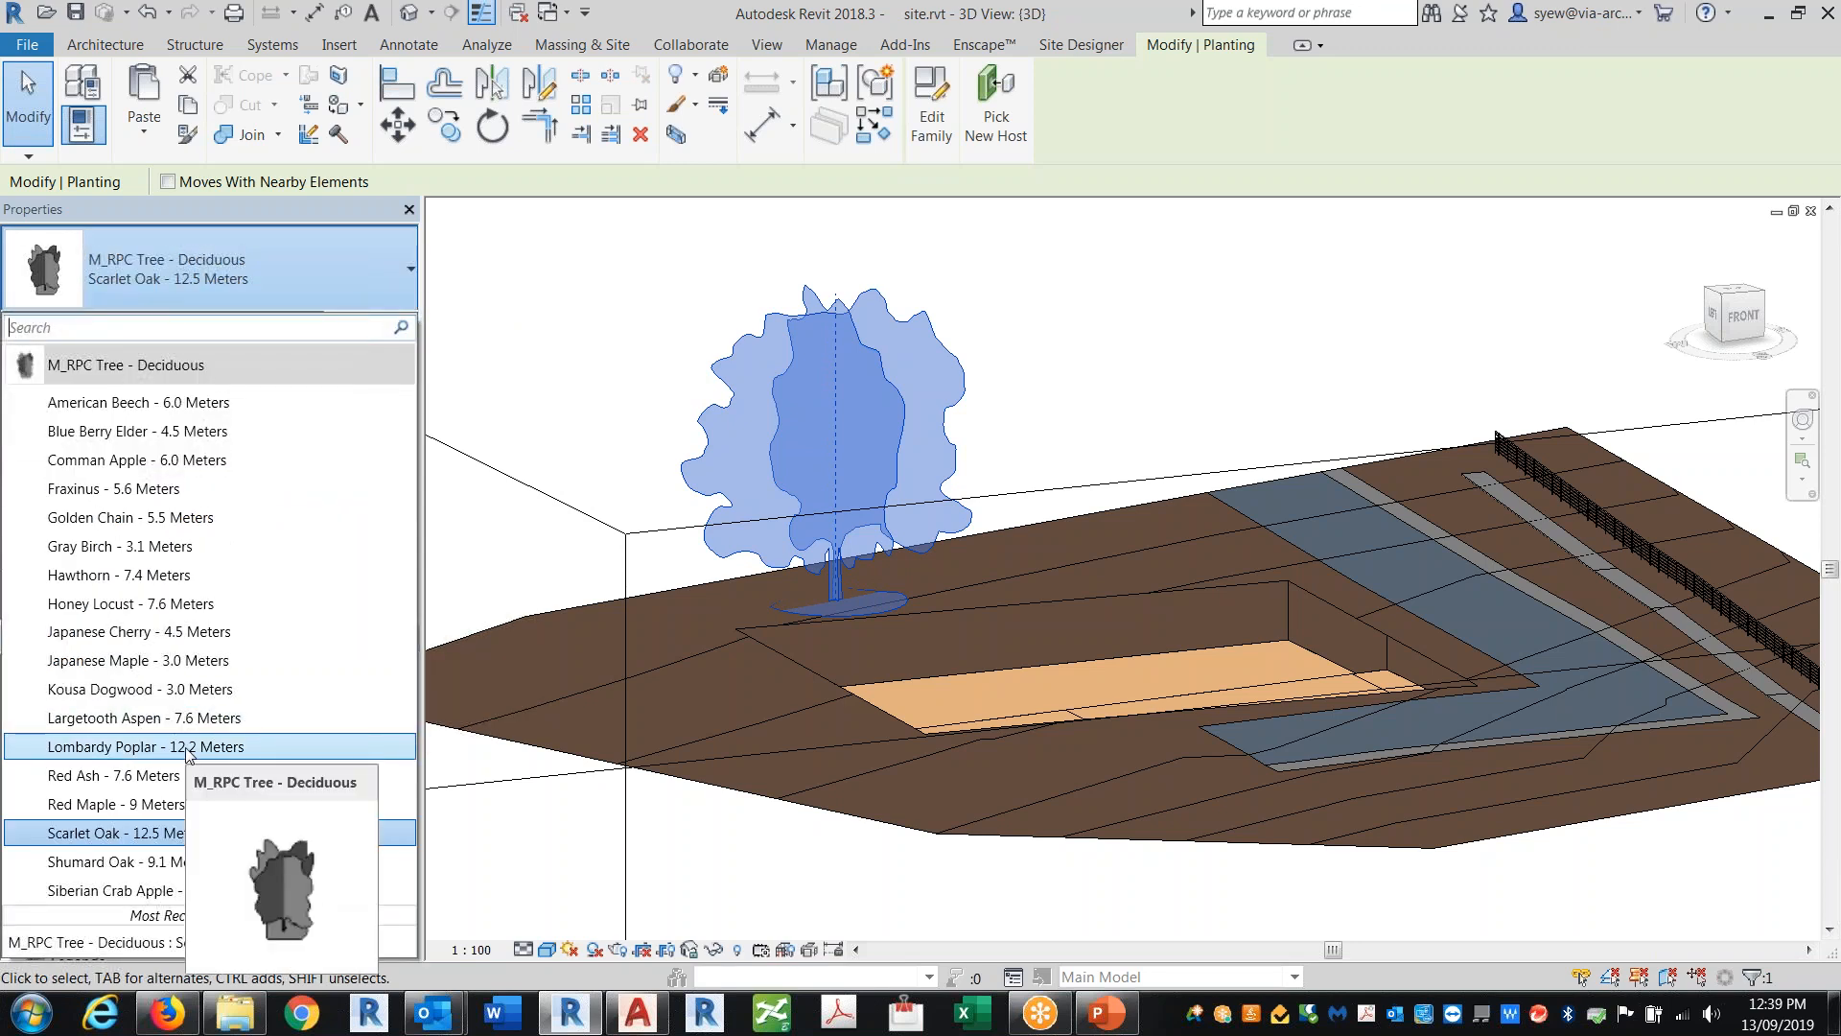
click(1141, 394)
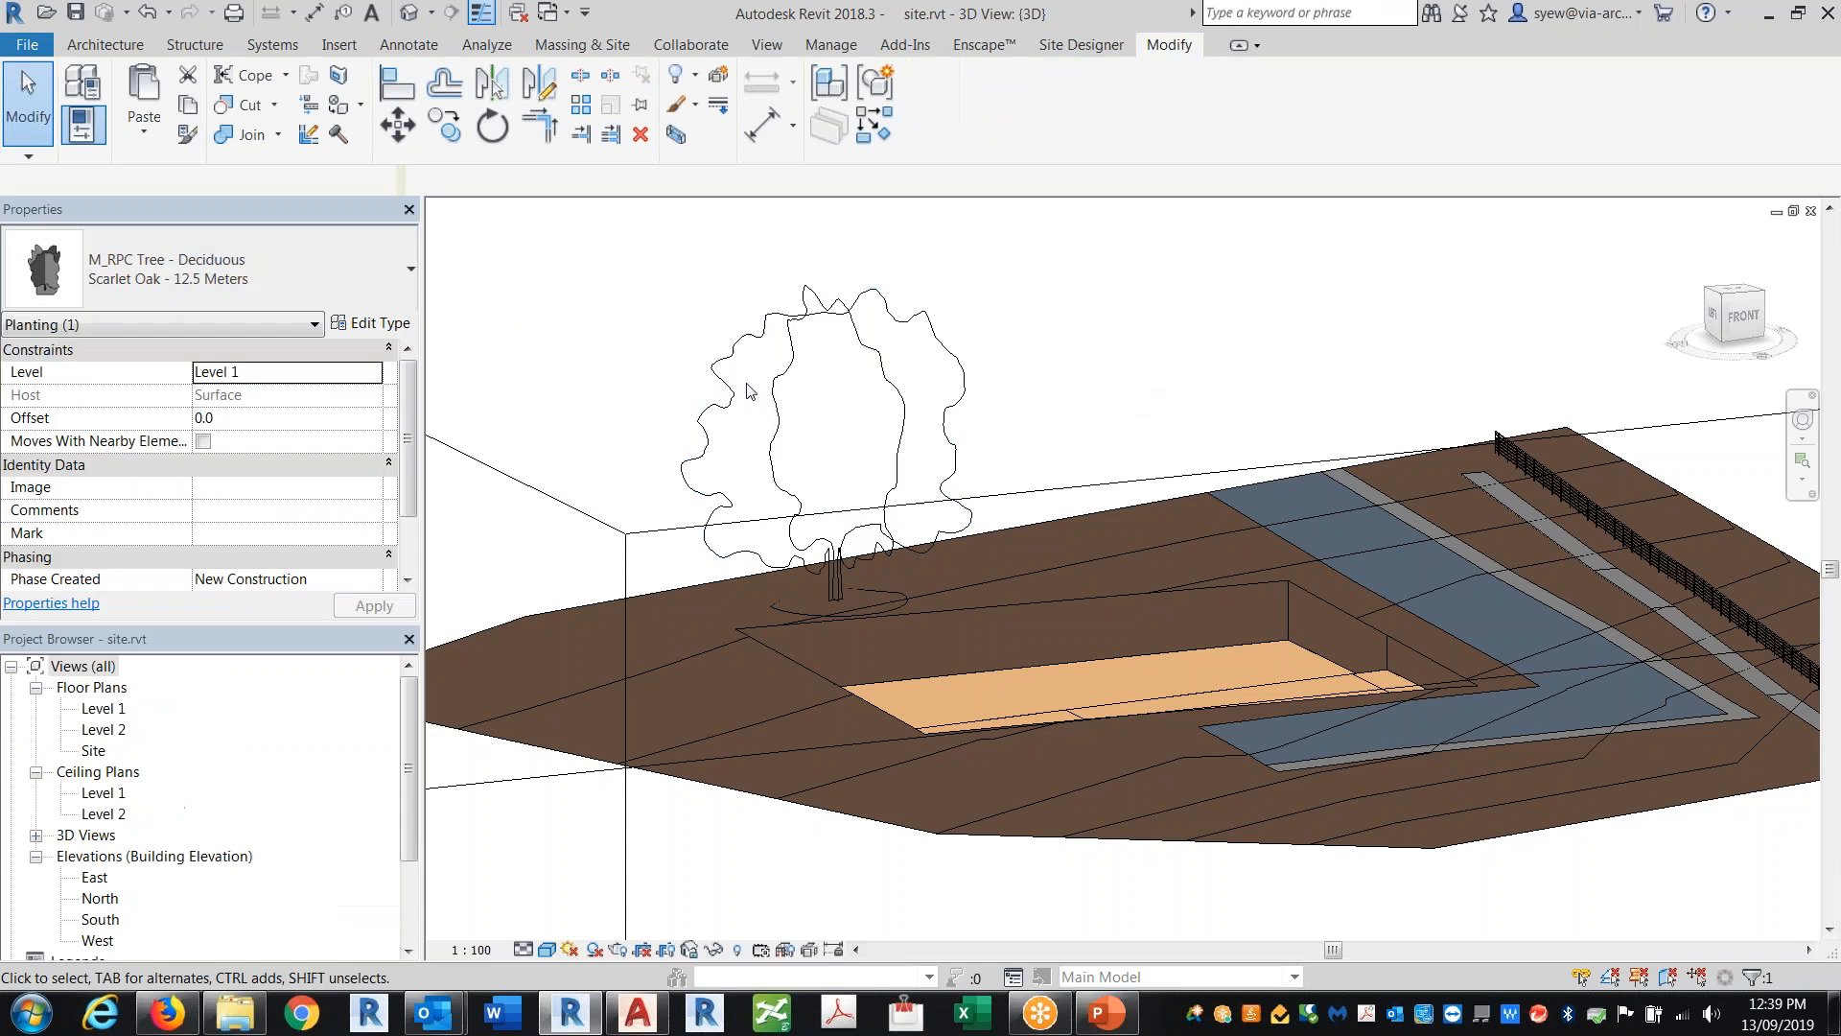
Step: Duplicate the tree's type as a new type named Tree 3
click(952, 366)
click(370, 323)
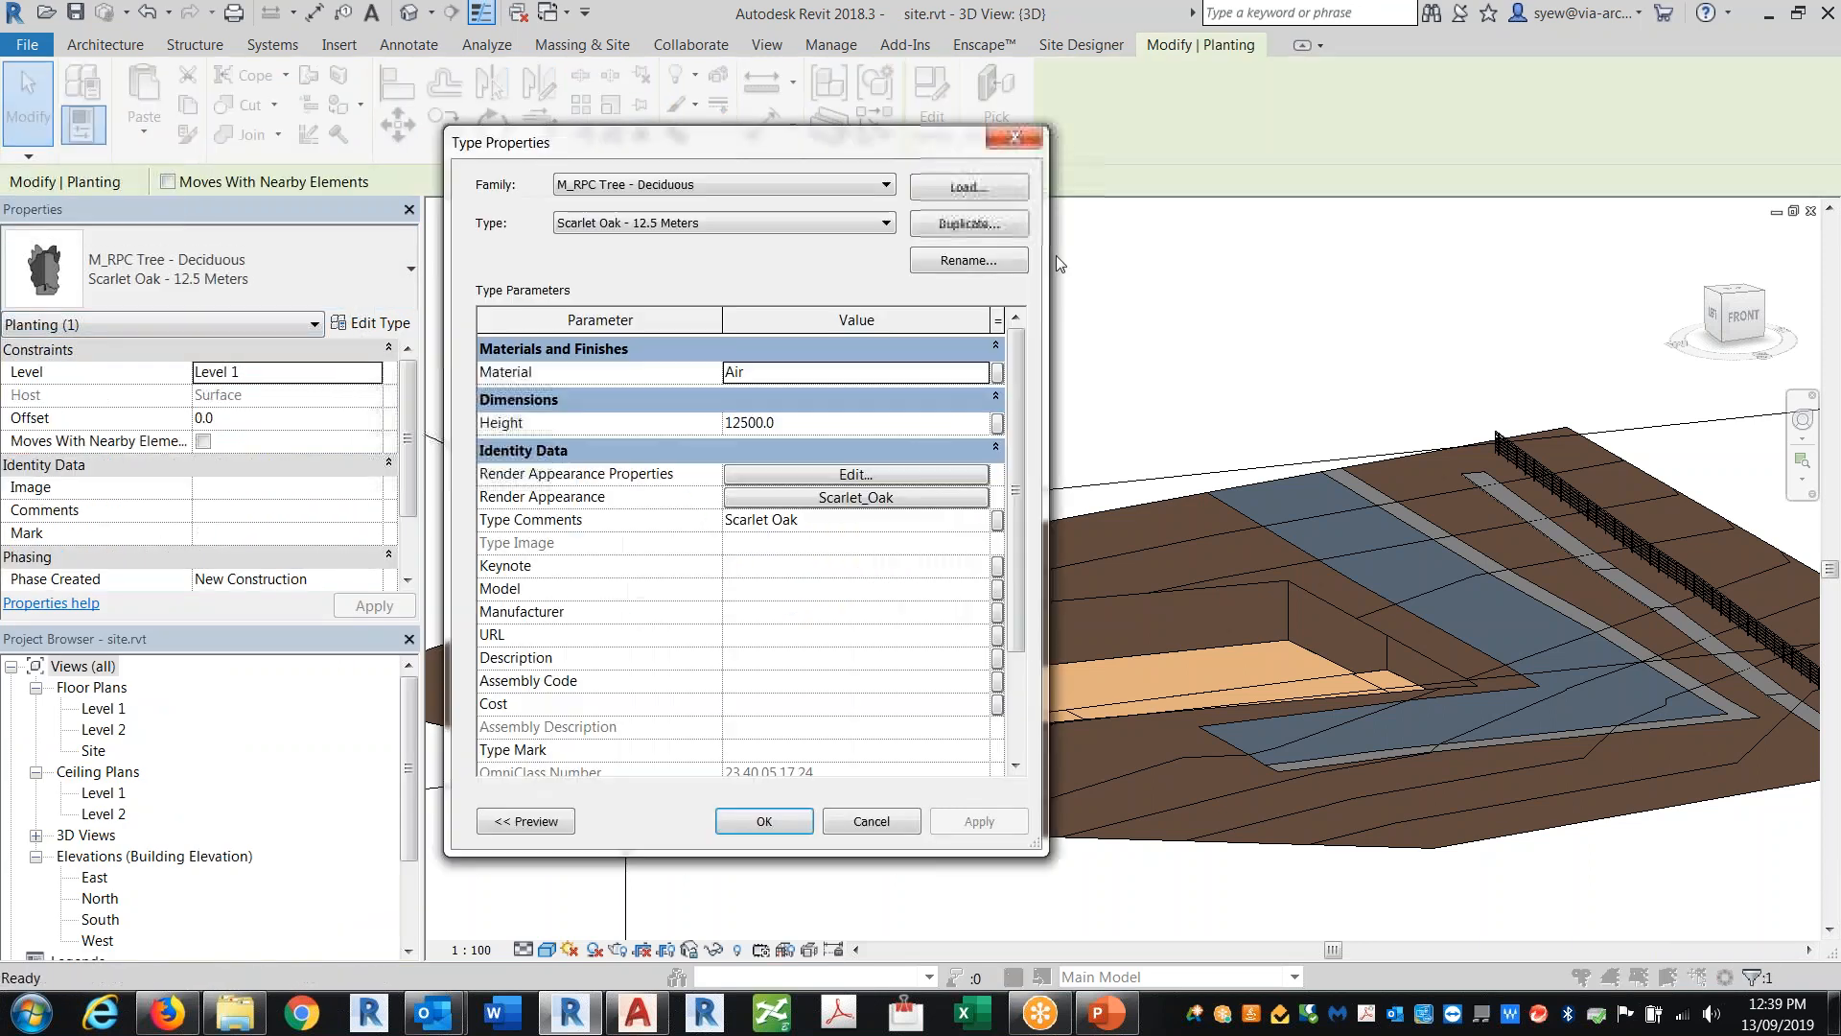
click(968, 223)
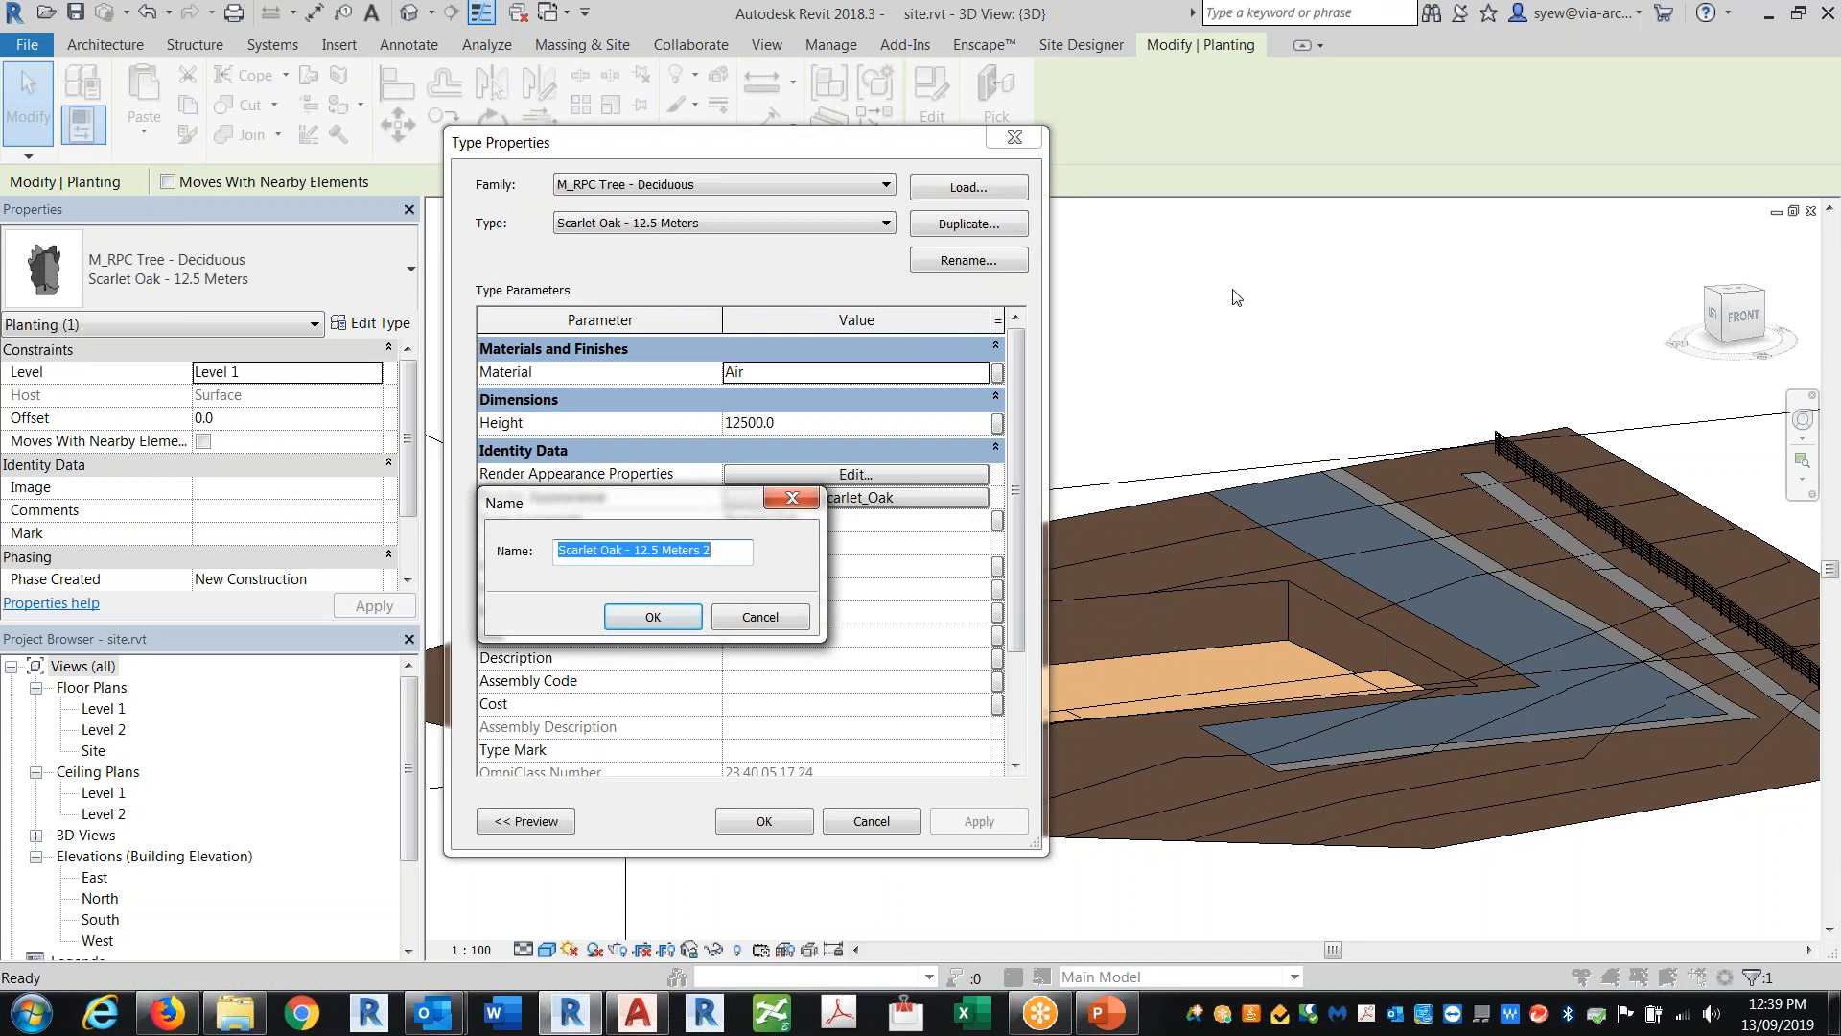
text(Tree 3)
key(Return)
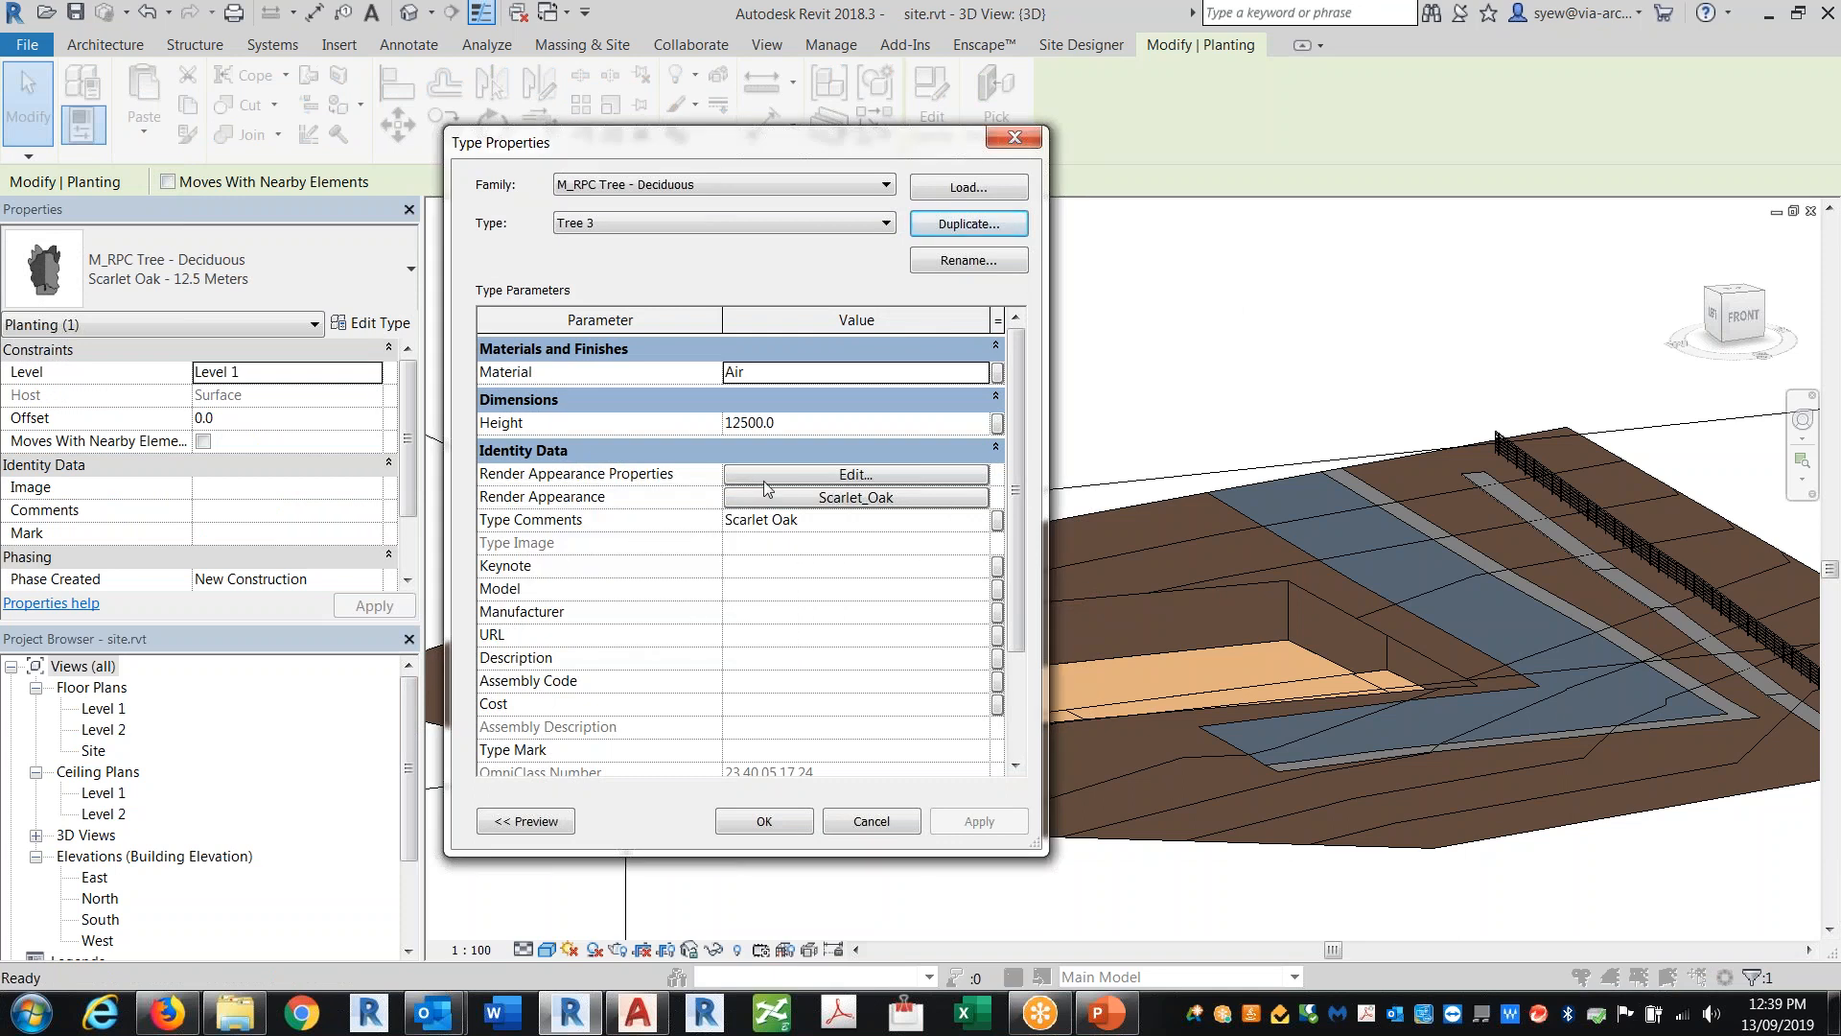
Step: Set Tree 3's render appearance to Japanese Maple [Fall]
click(897, 477)
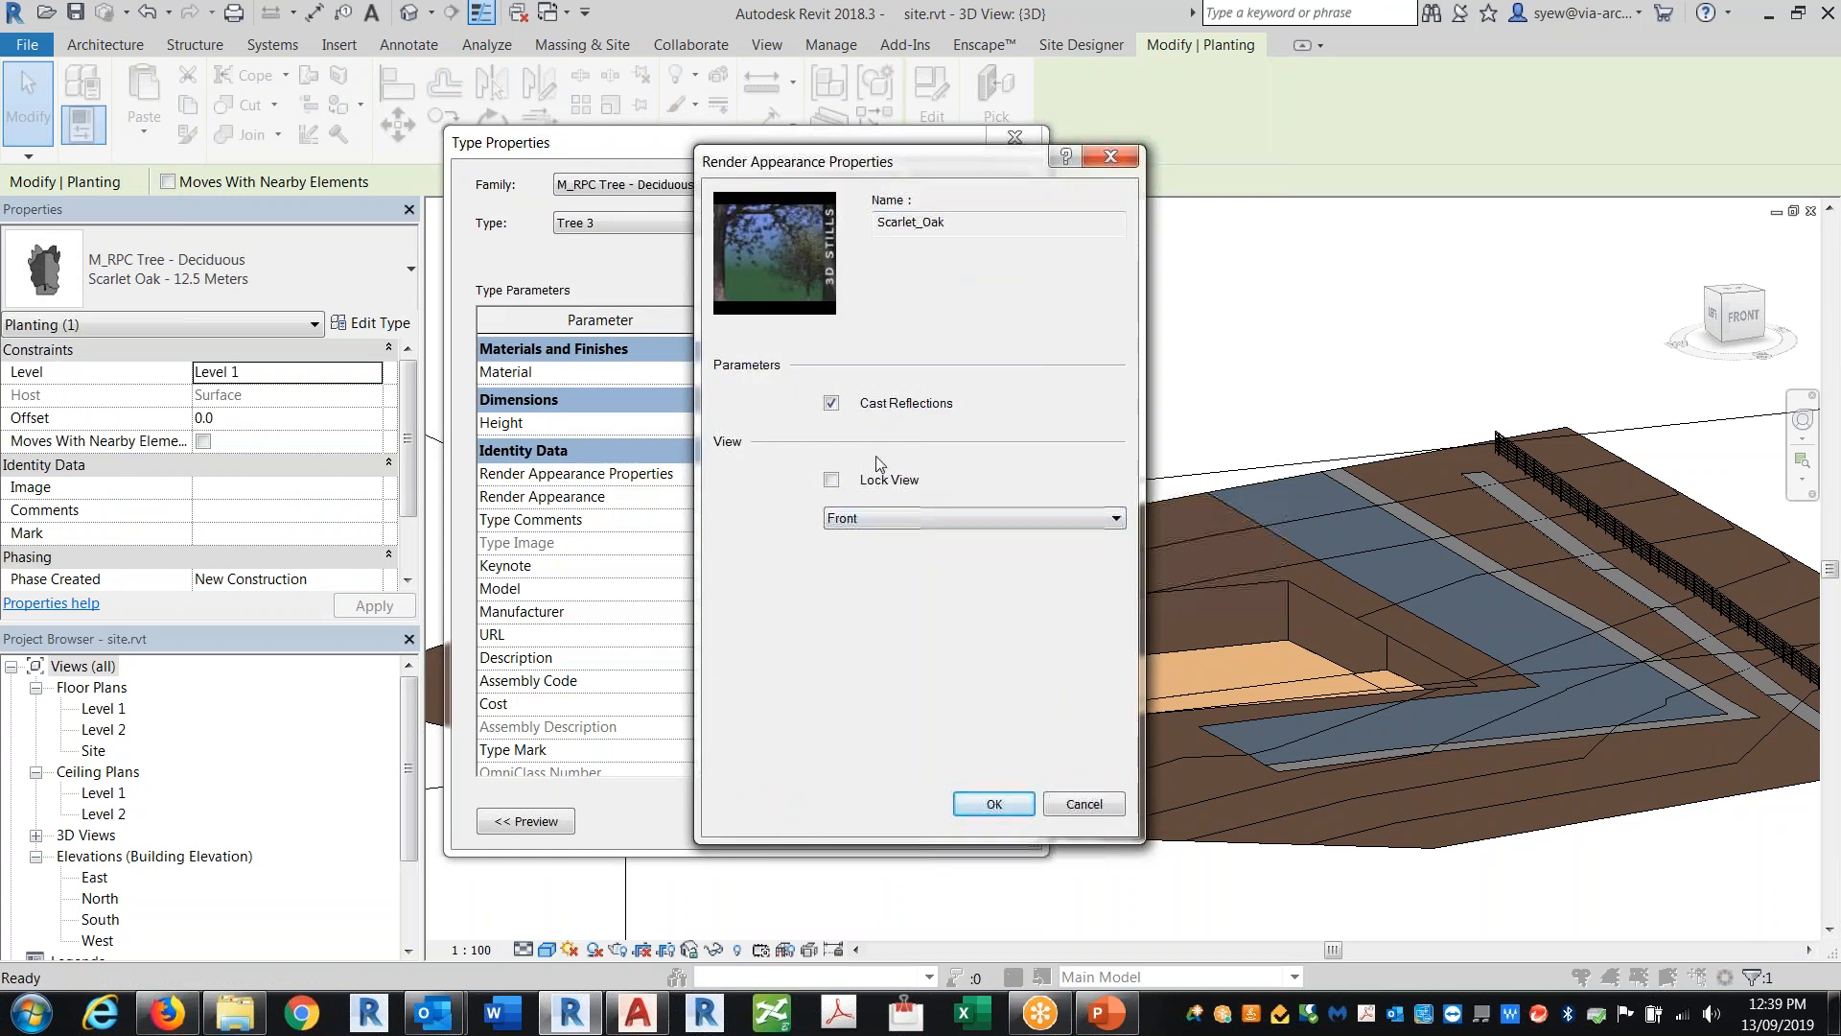
click(1086, 801)
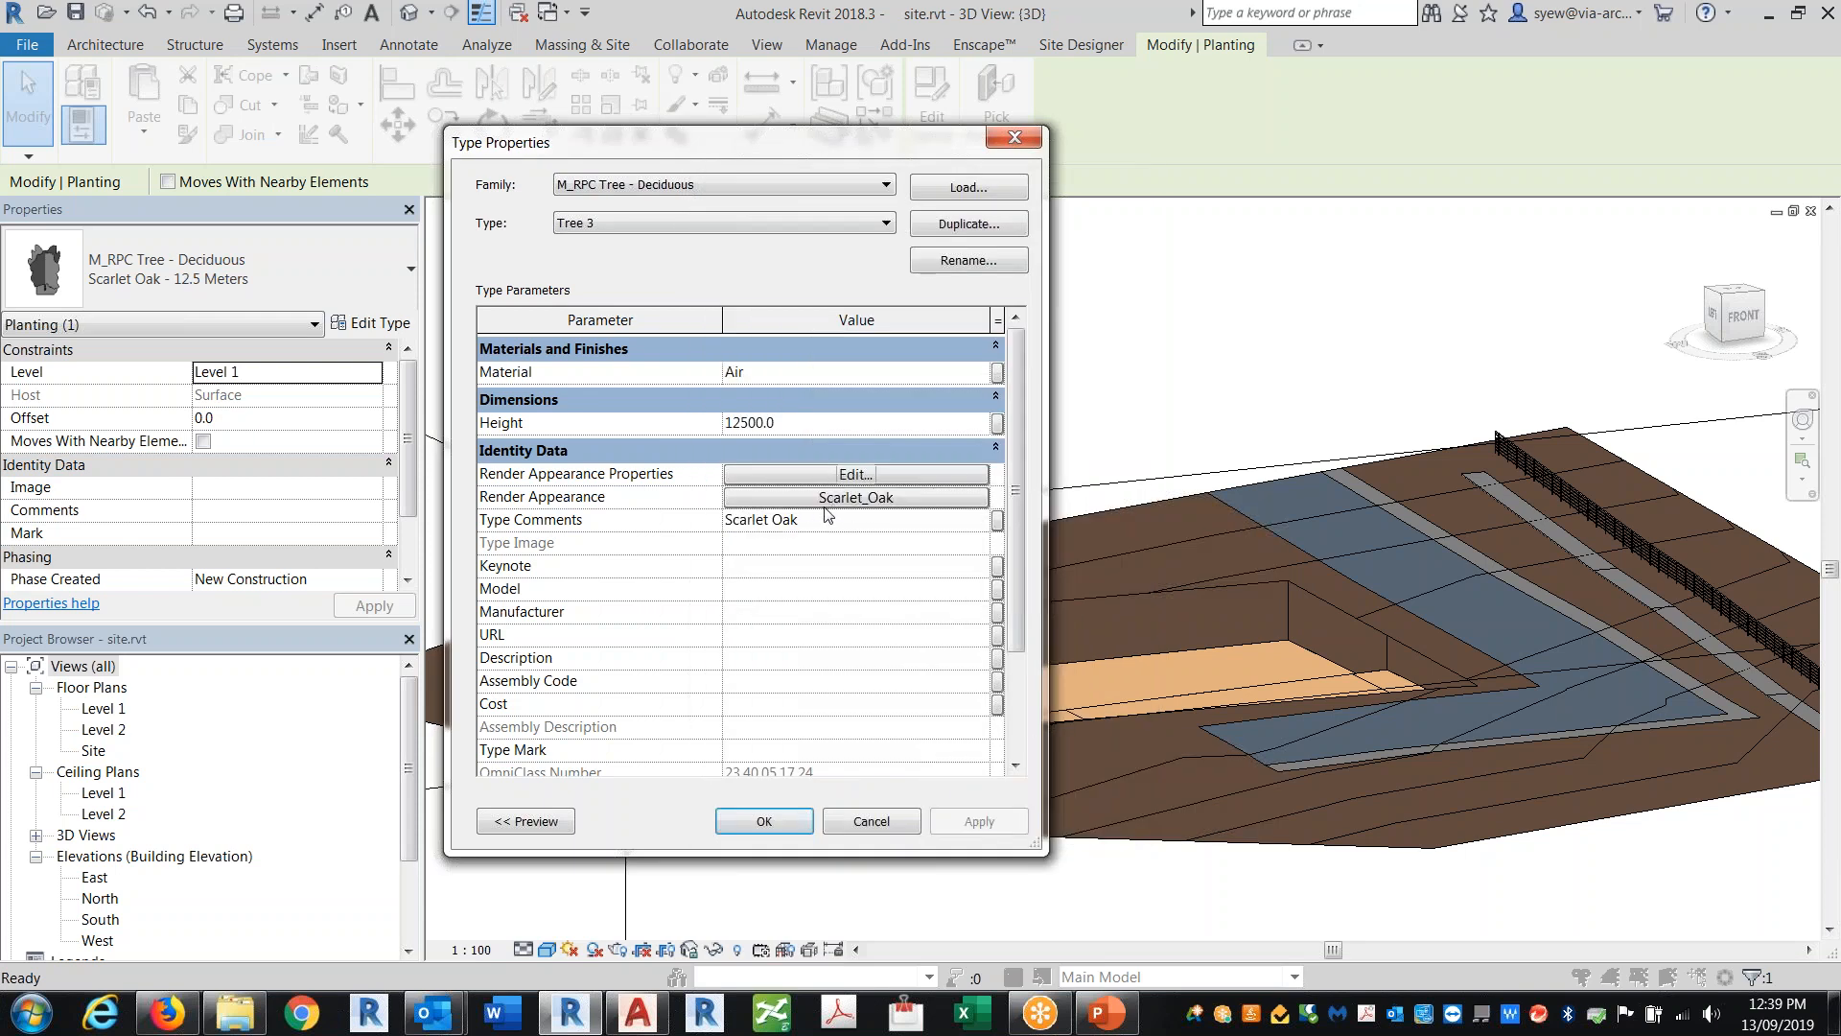
click(854, 499)
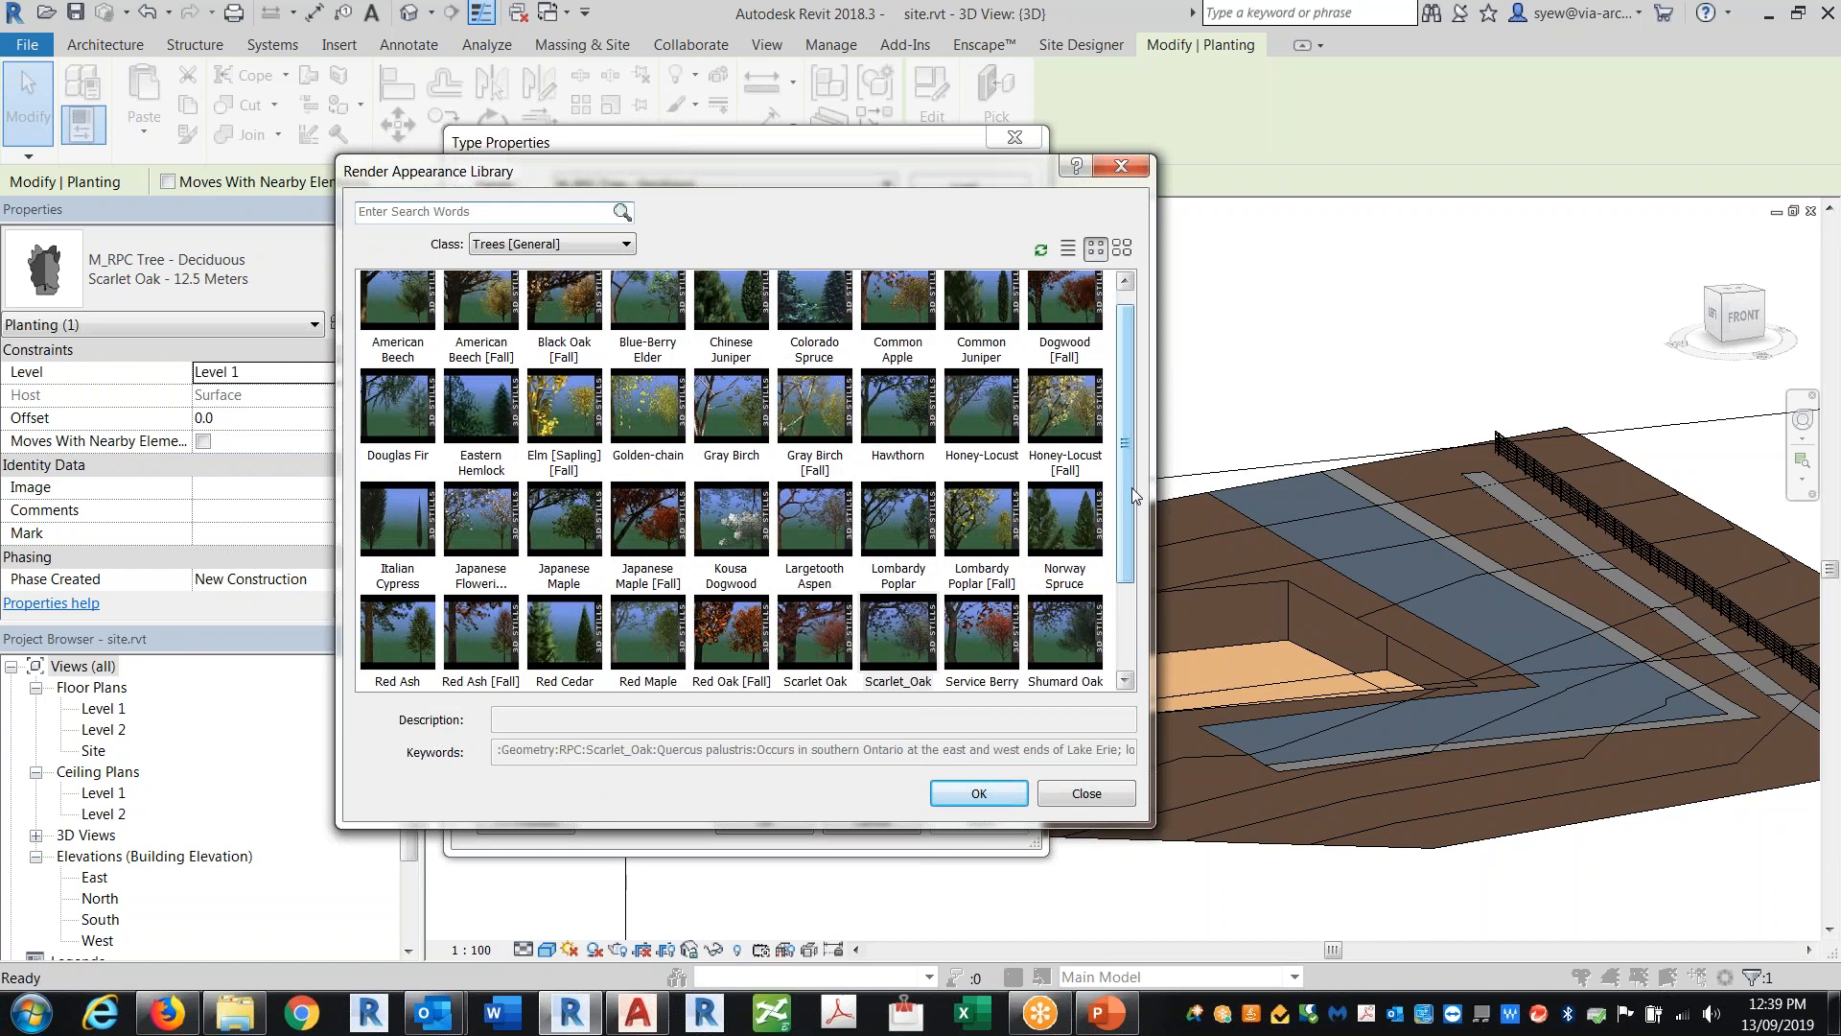
click(668, 534)
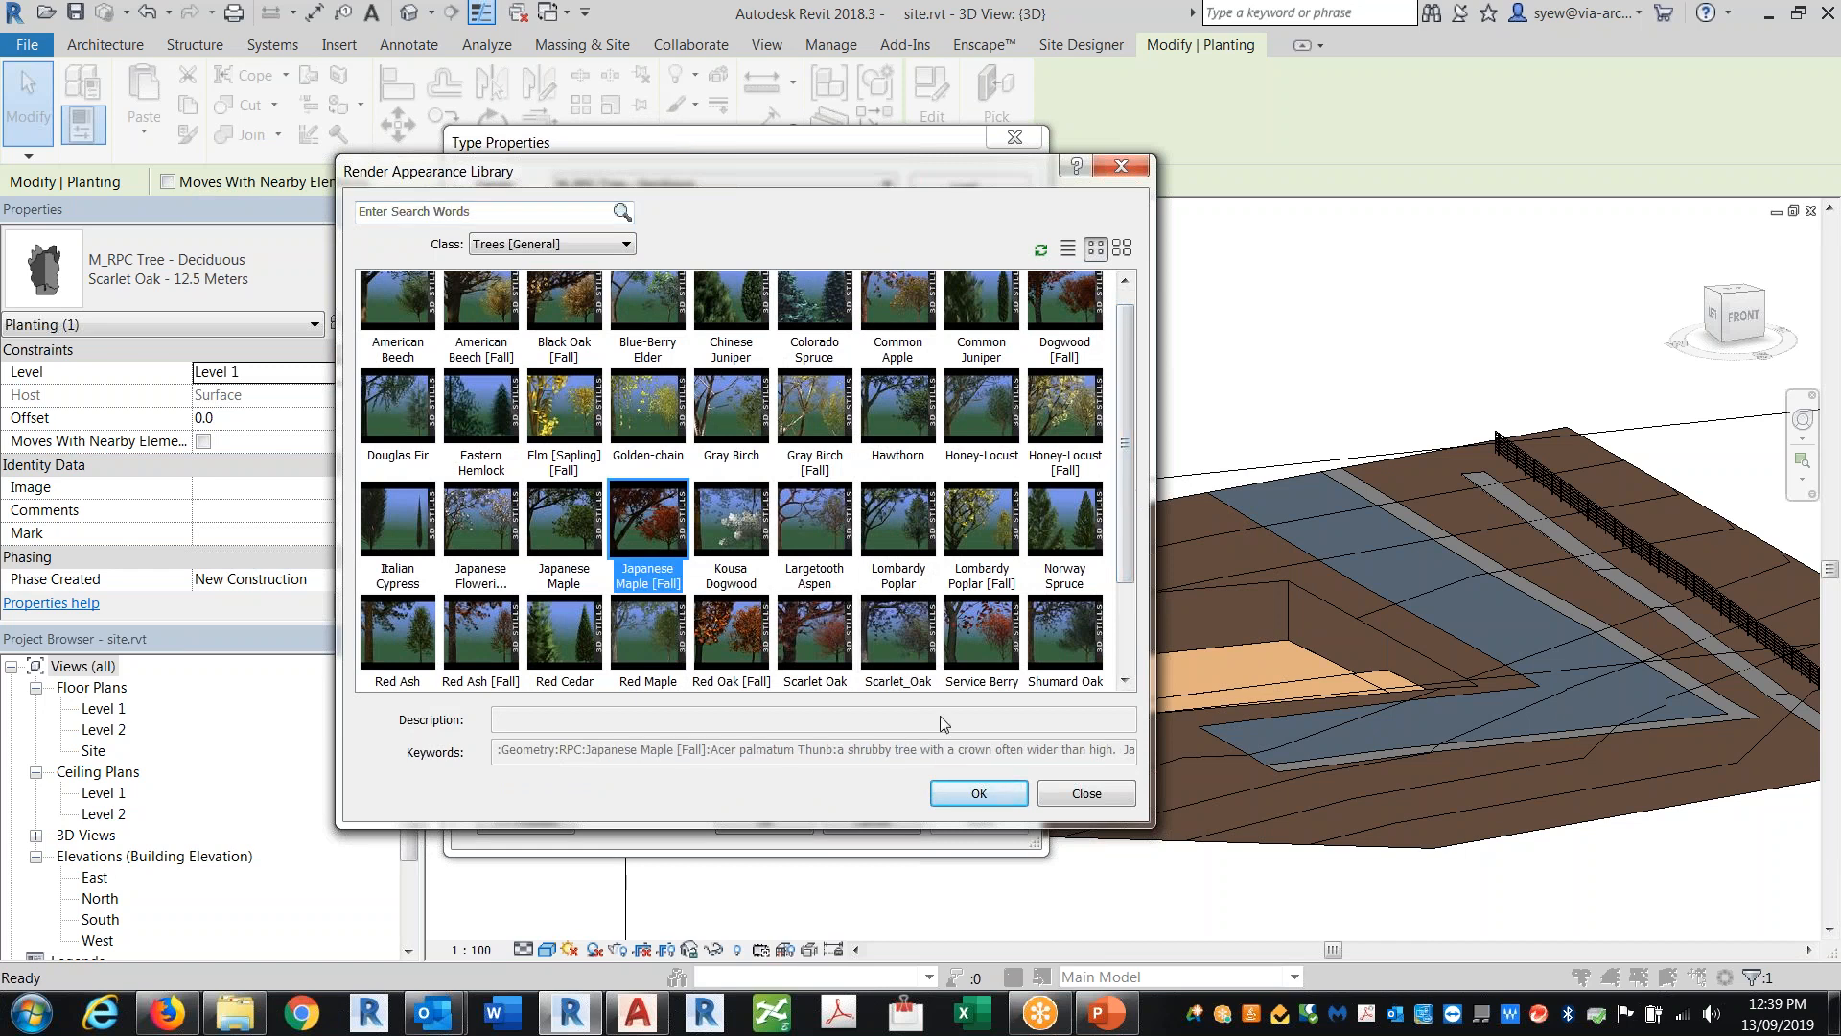
click(980, 794)
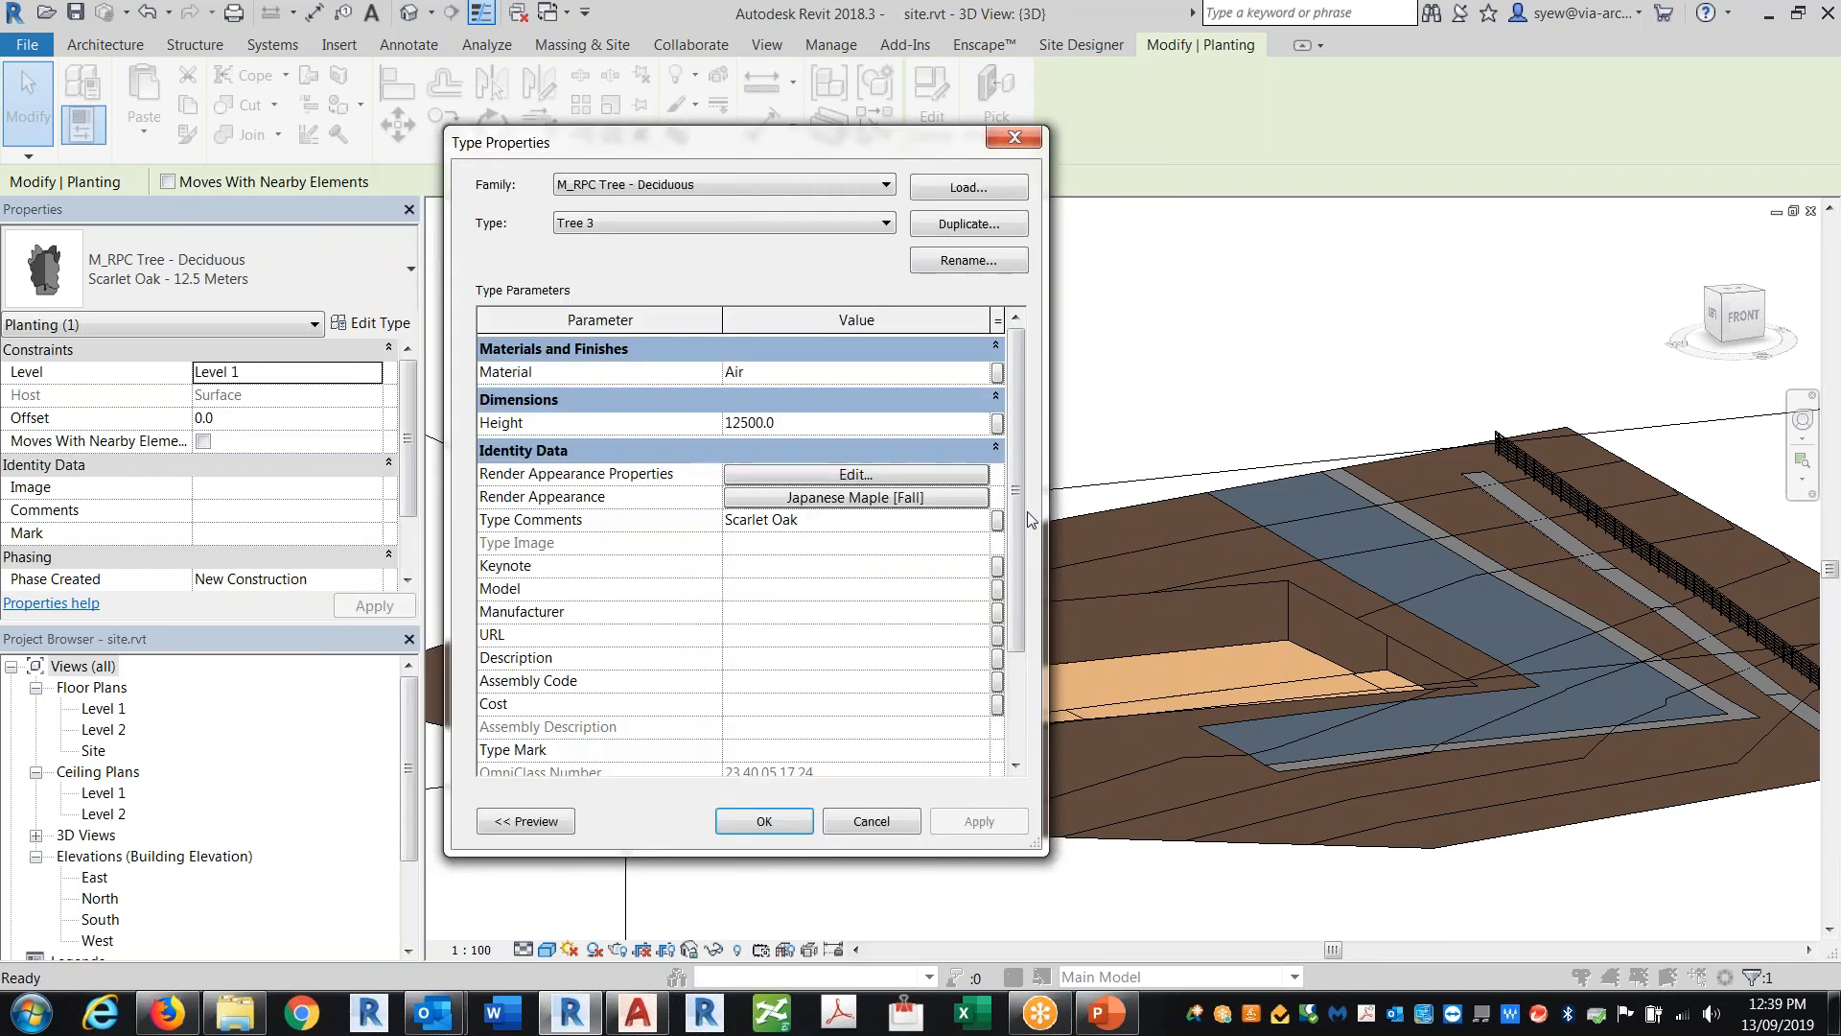
Step: Set Tree 3's height to 10000.0
scroll(1027, 510, down, 2)
scroll(1018, 412, up, 2)
click(846, 425)
text(10000.0)
Step: Set Tree 3's type comments to Japanese Maple and apply the type changes
drag(856, 145, 1414, 125)
click(1381, 500)
key(BackSpace)
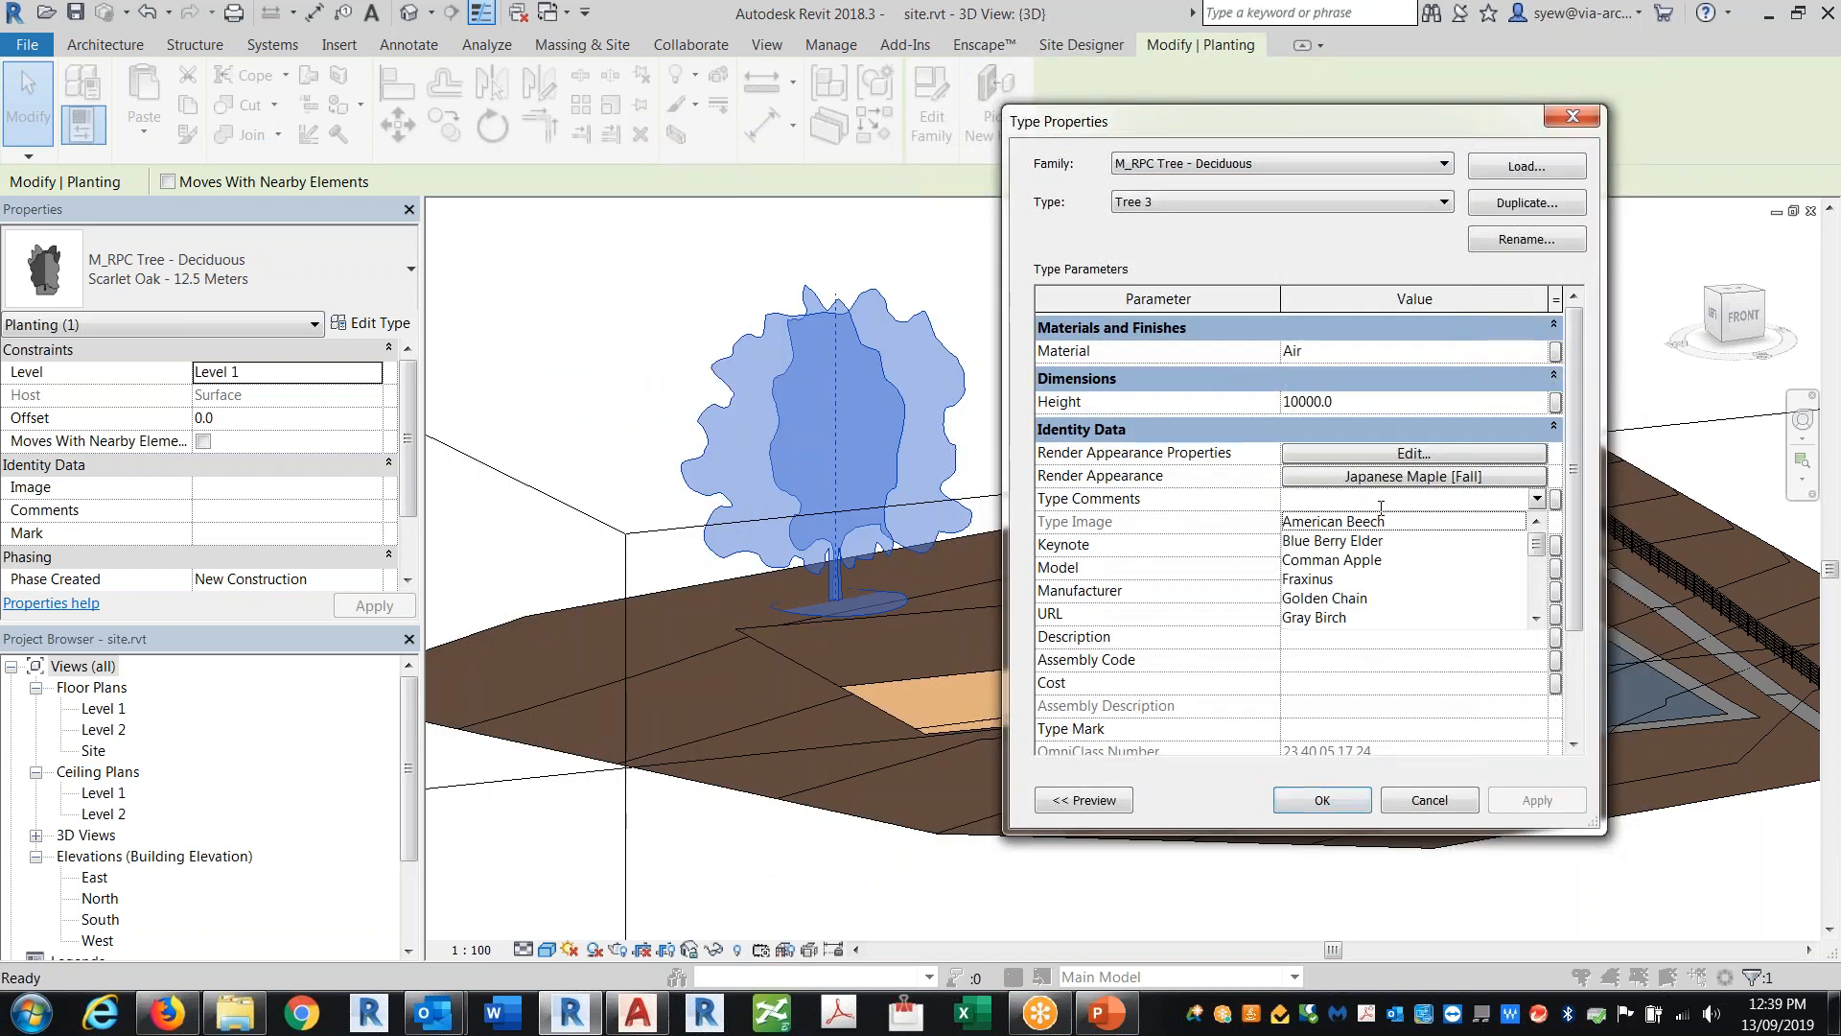
text(Japan)
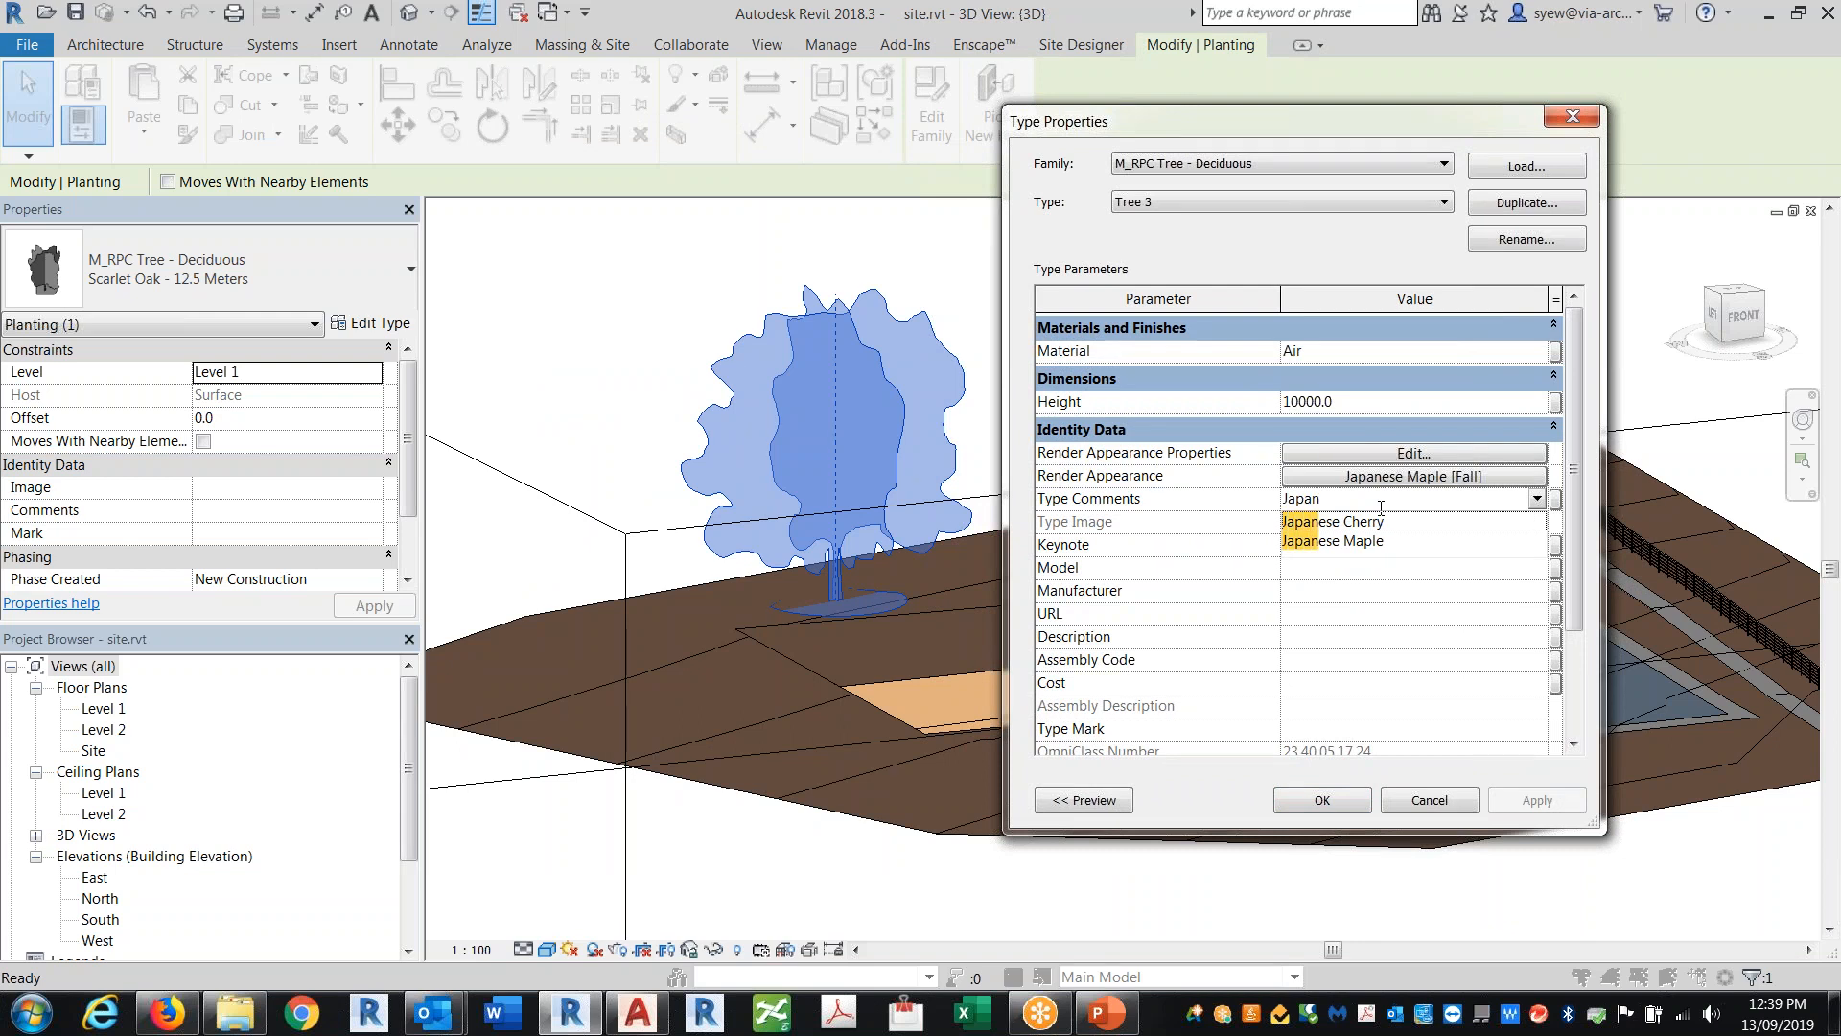
click(1364, 543)
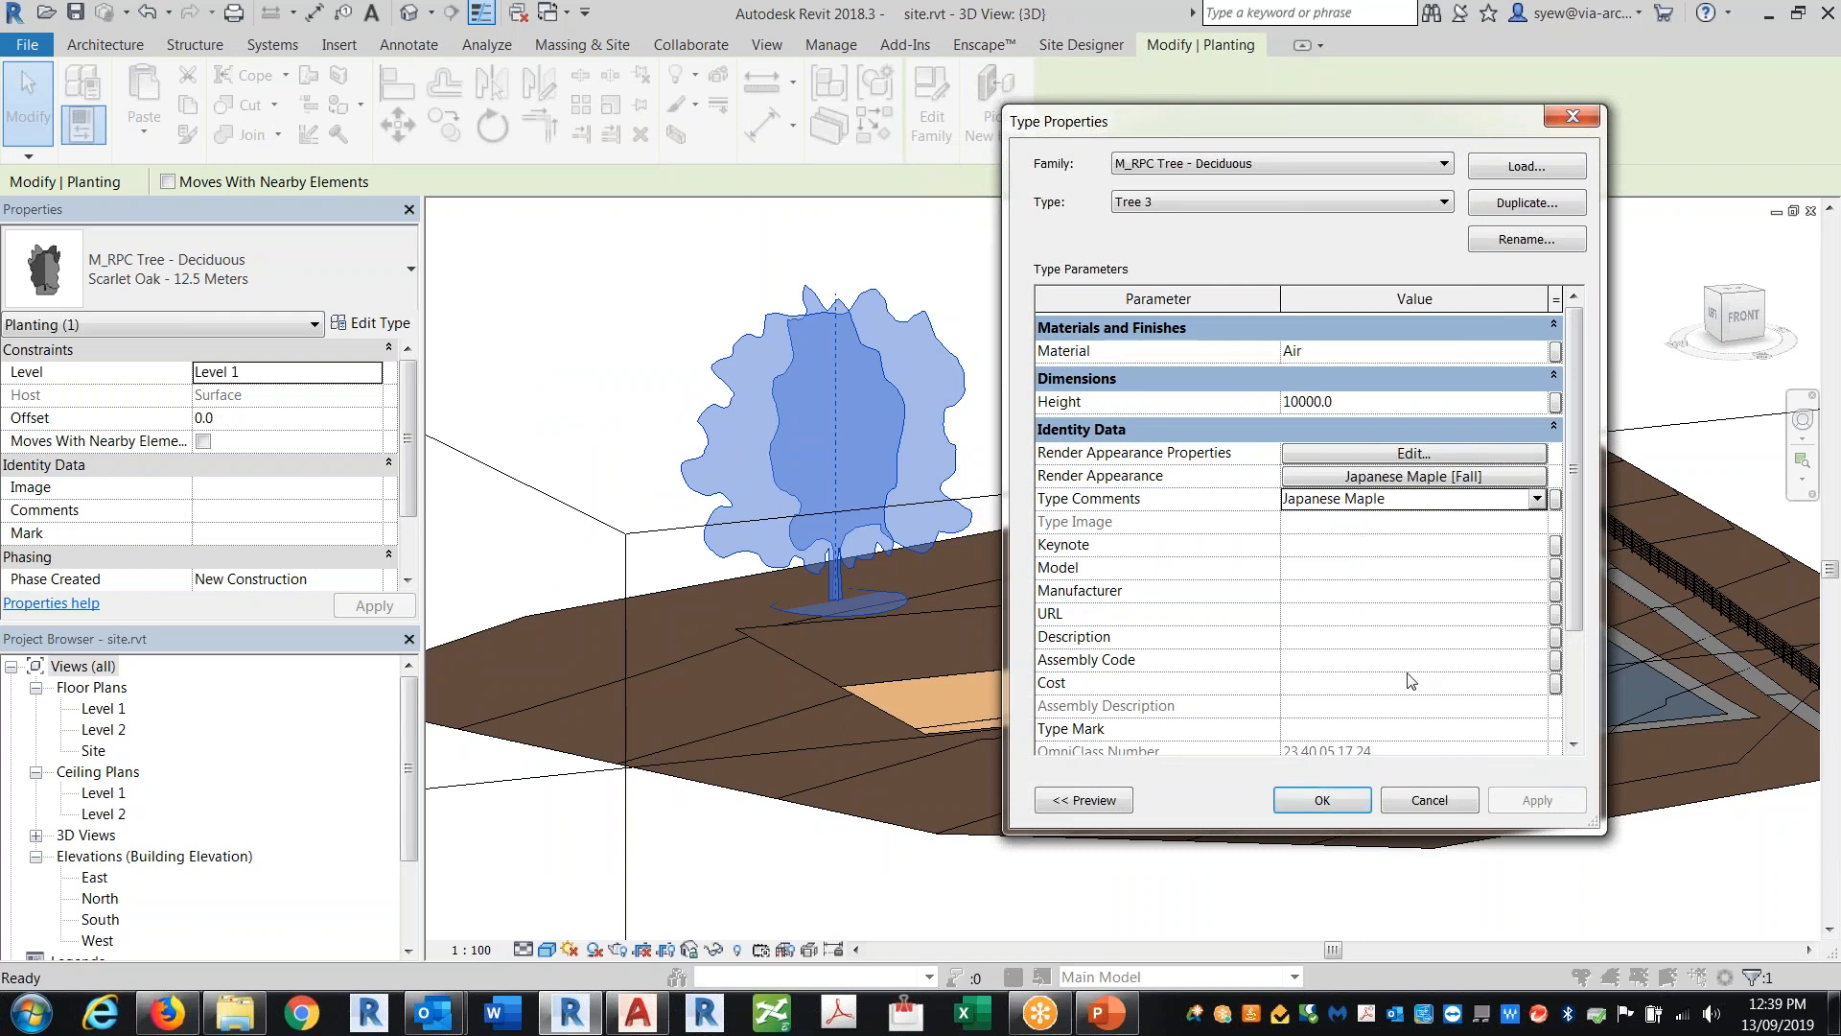
click(1310, 797)
Step: Switch the 3D view's visual style to Realistic
click(548, 949)
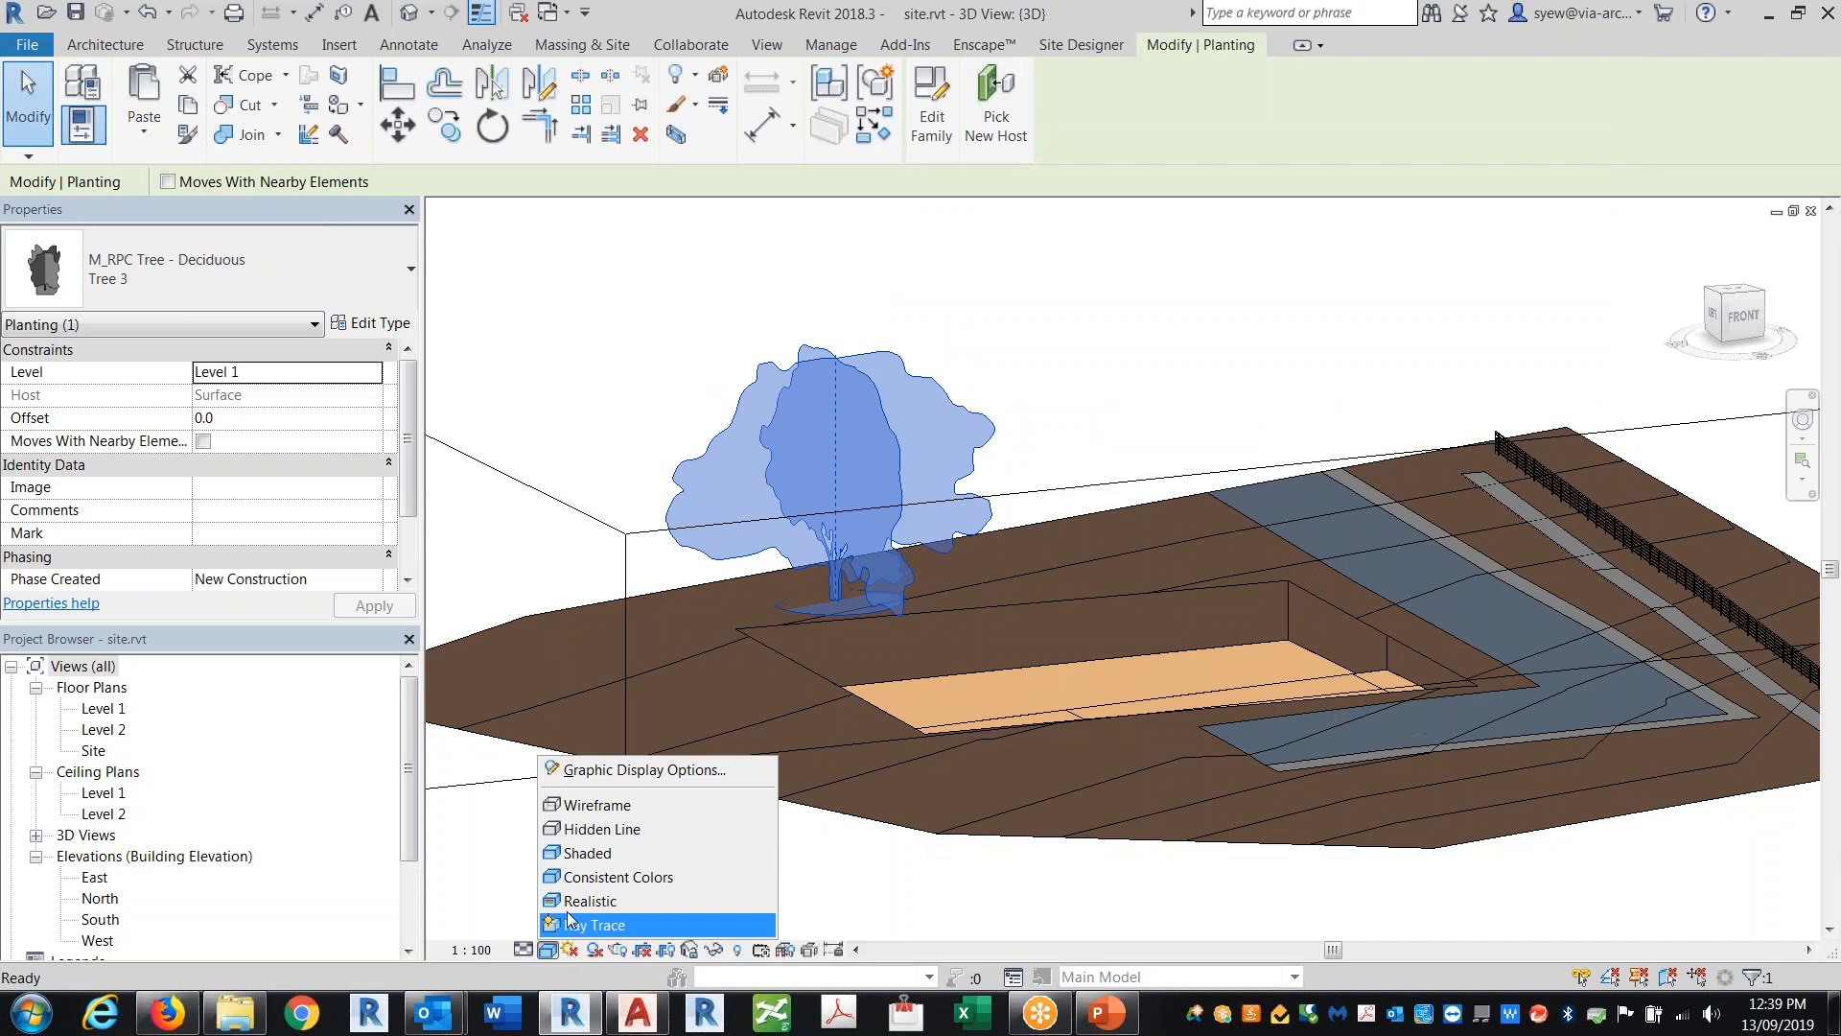
click(587, 901)
key(Escape)
shift+middle_drag(1103, 815, 1246, 875)
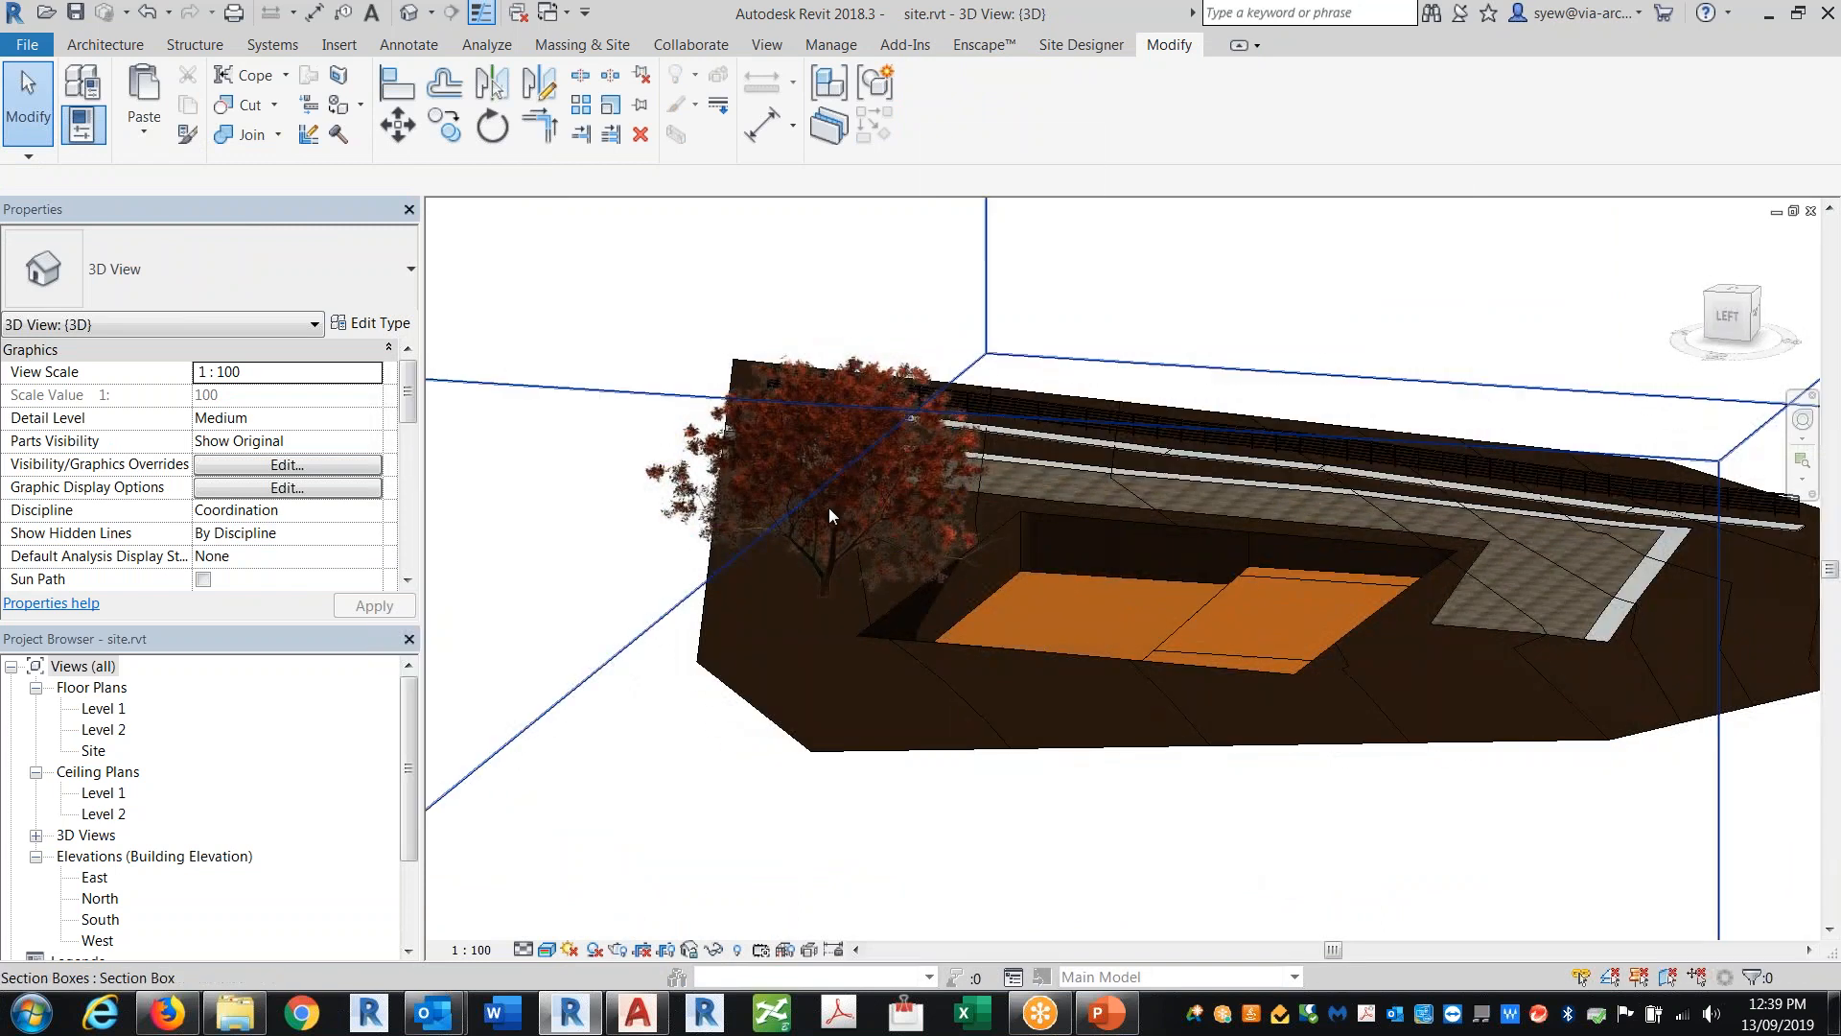
Step: Open Tree 3's render appearance library and browse the Auto, Fall Trees, Furniture and Office Clutter classes
click(842, 550)
click(364, 324)
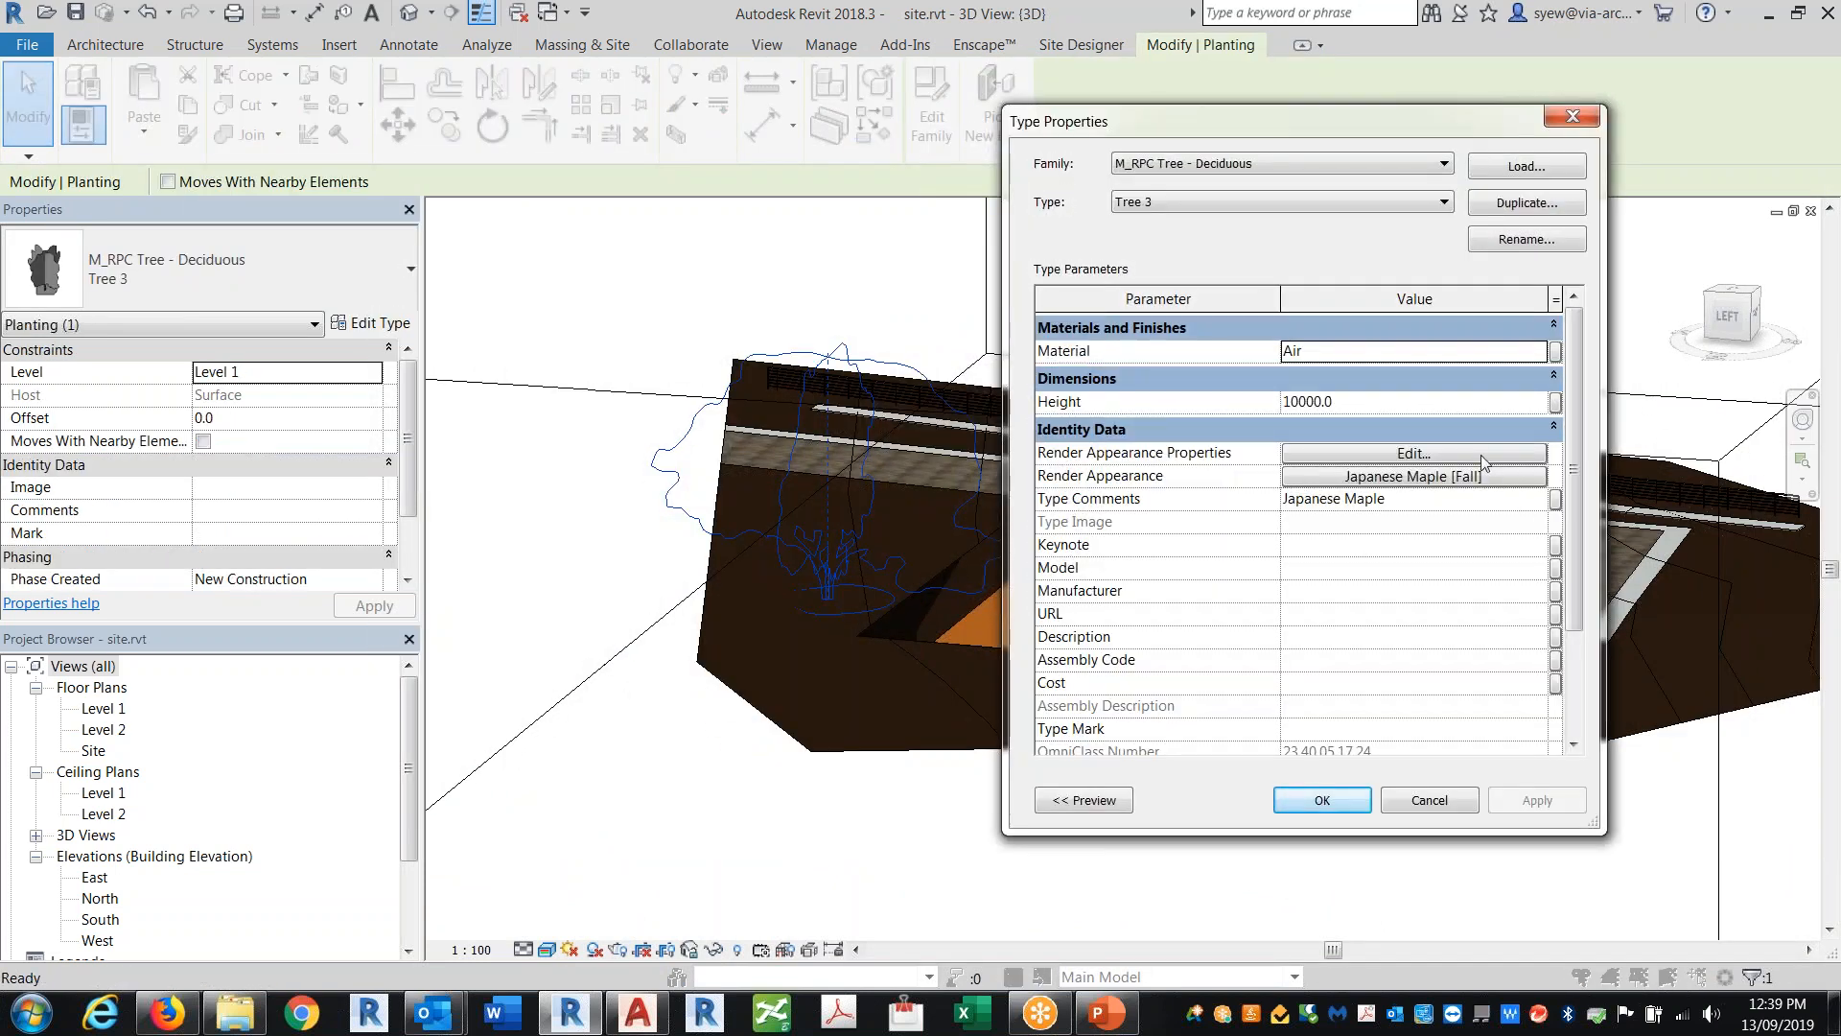
click(1410, 476)
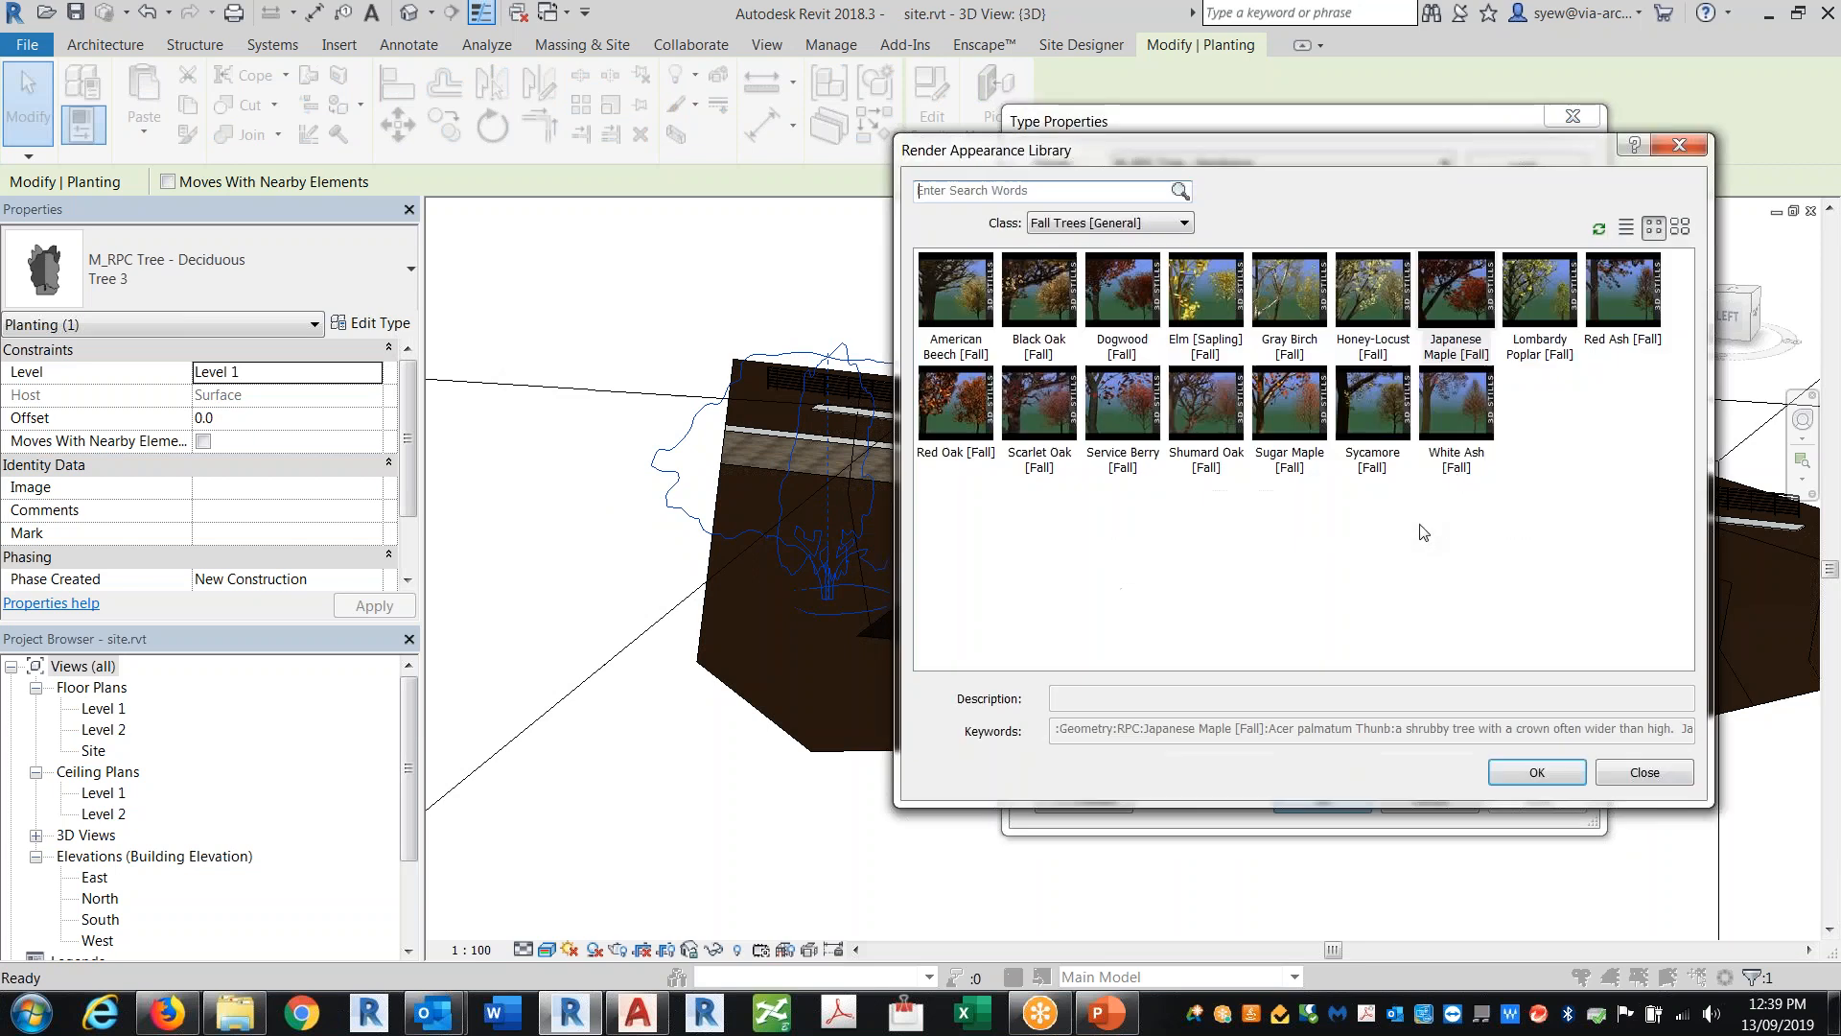
click(1035, 224)
click(1084, 259)
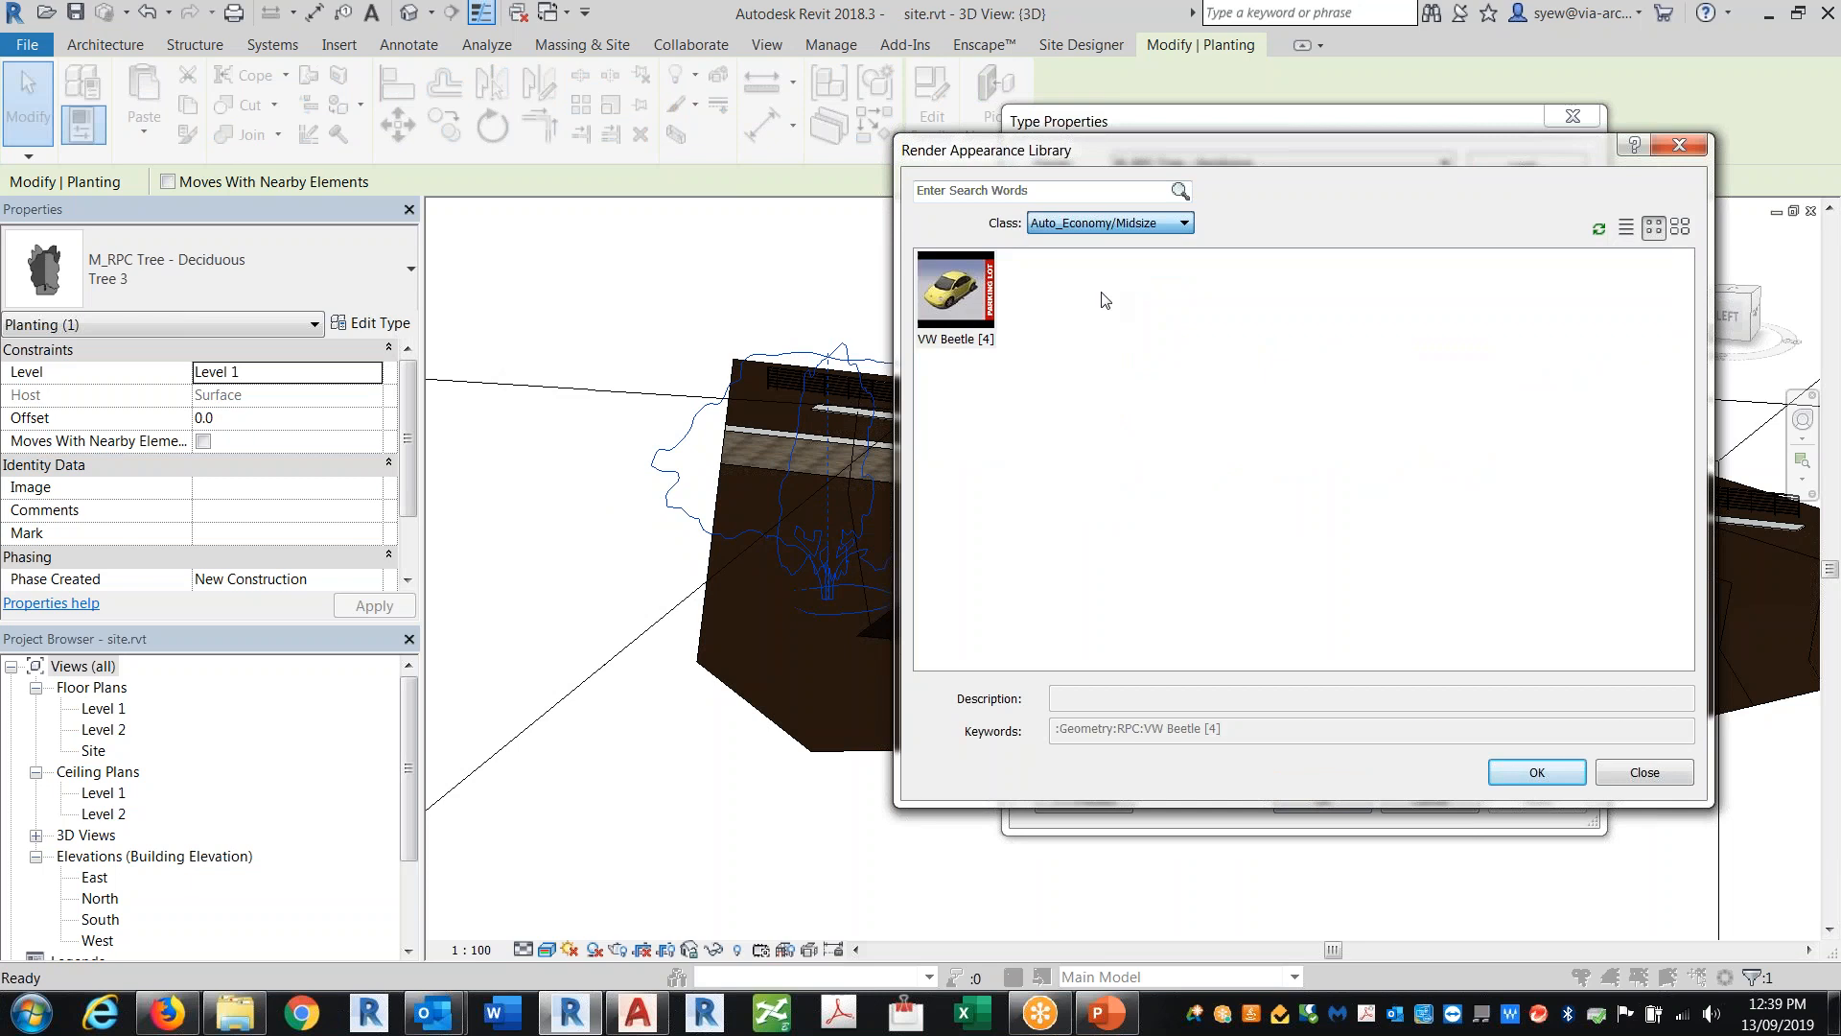
click(1117, 227)
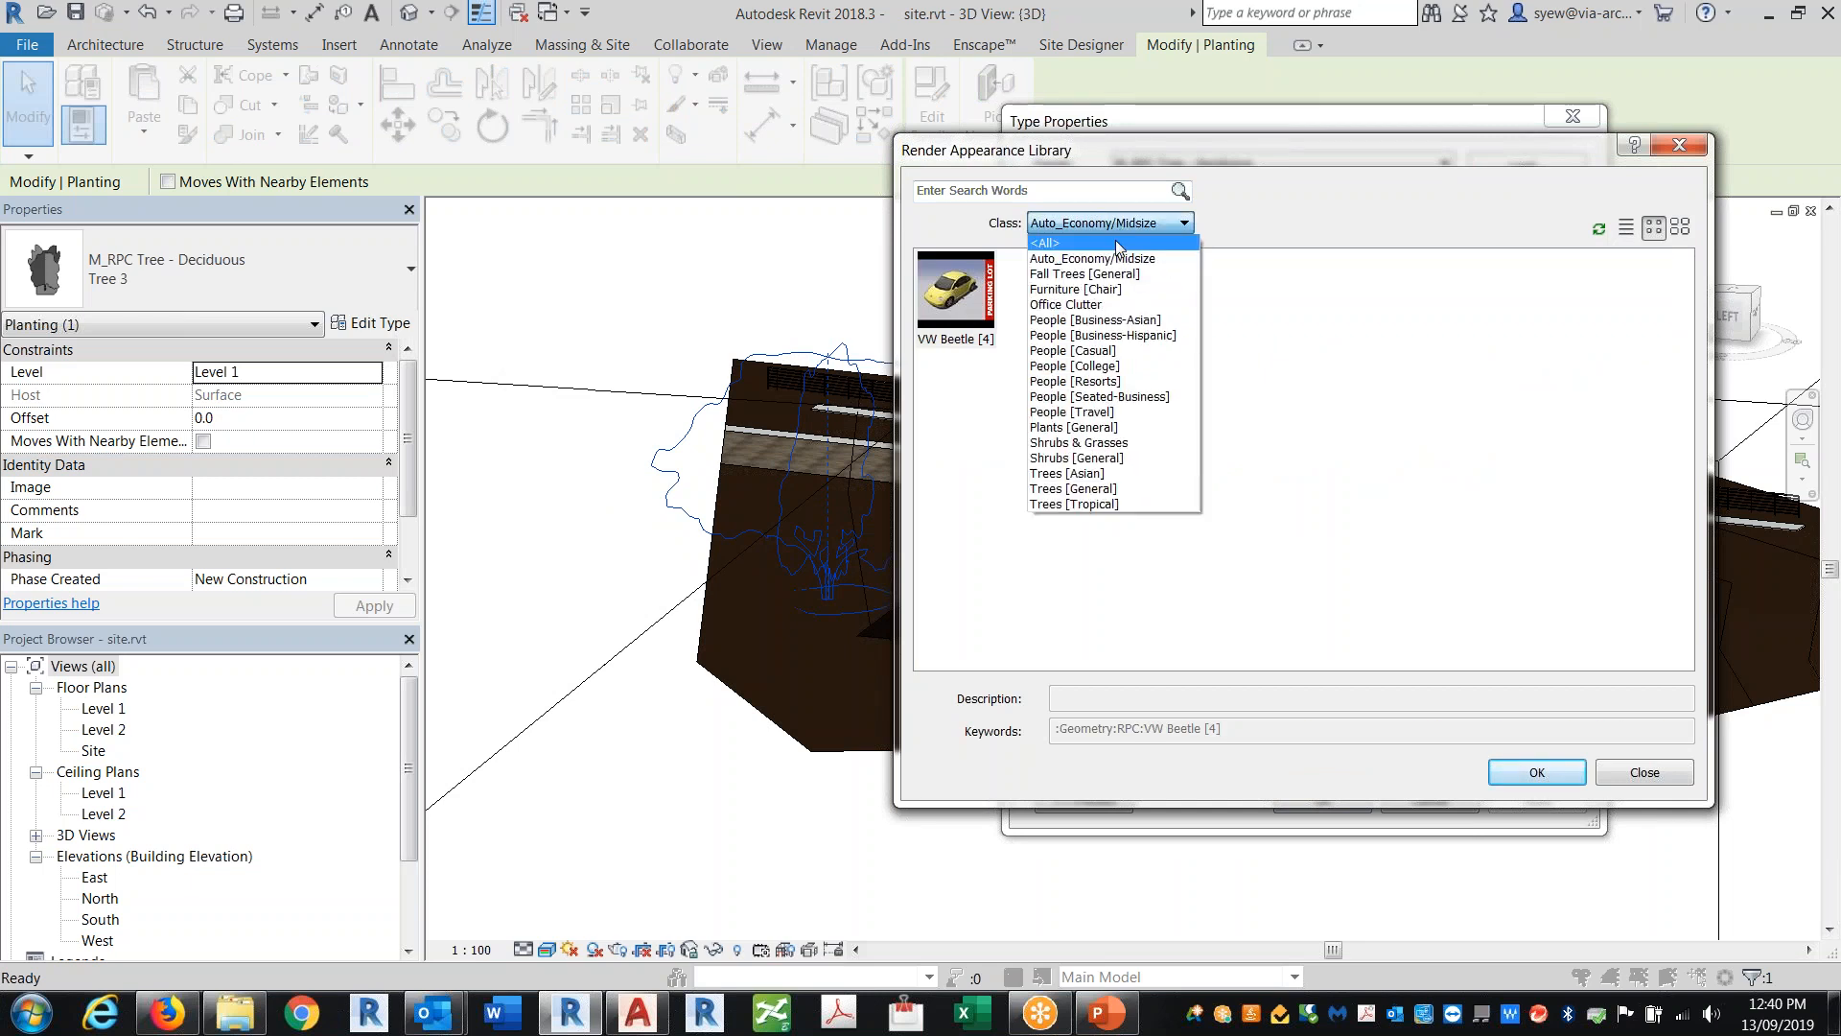
click(1135, 276)
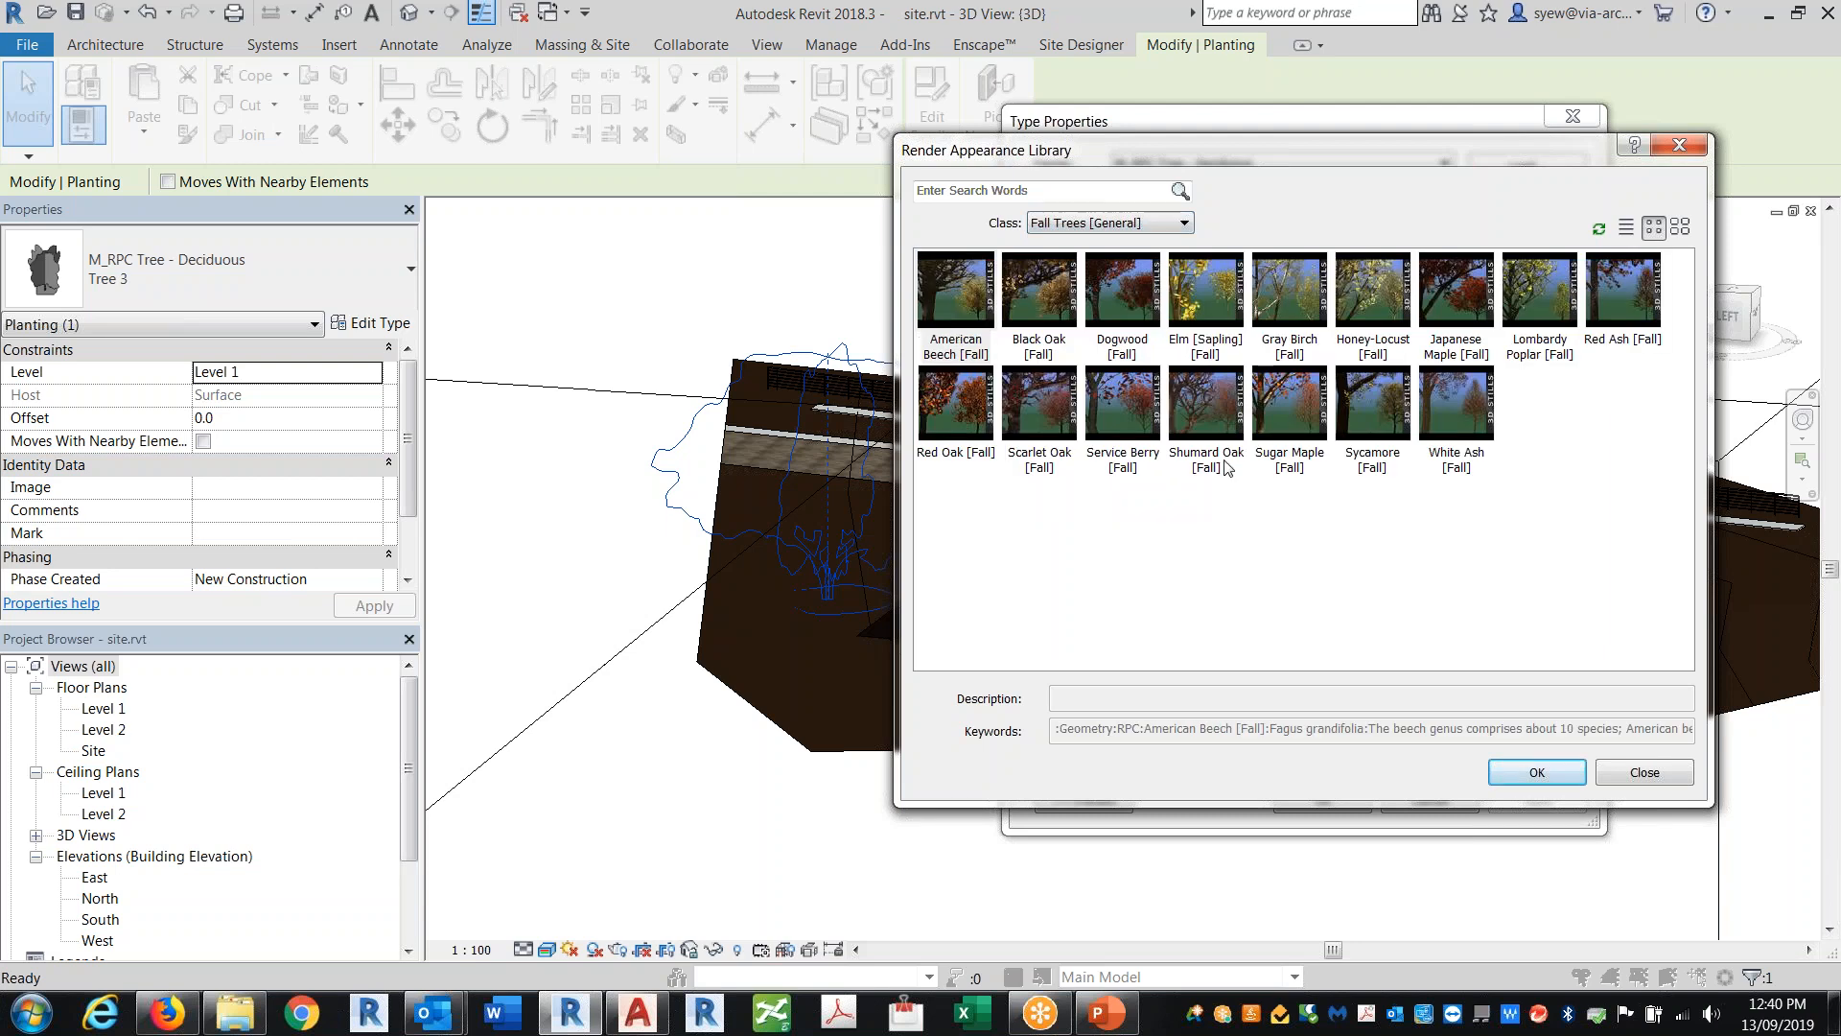
click(1108, 228)
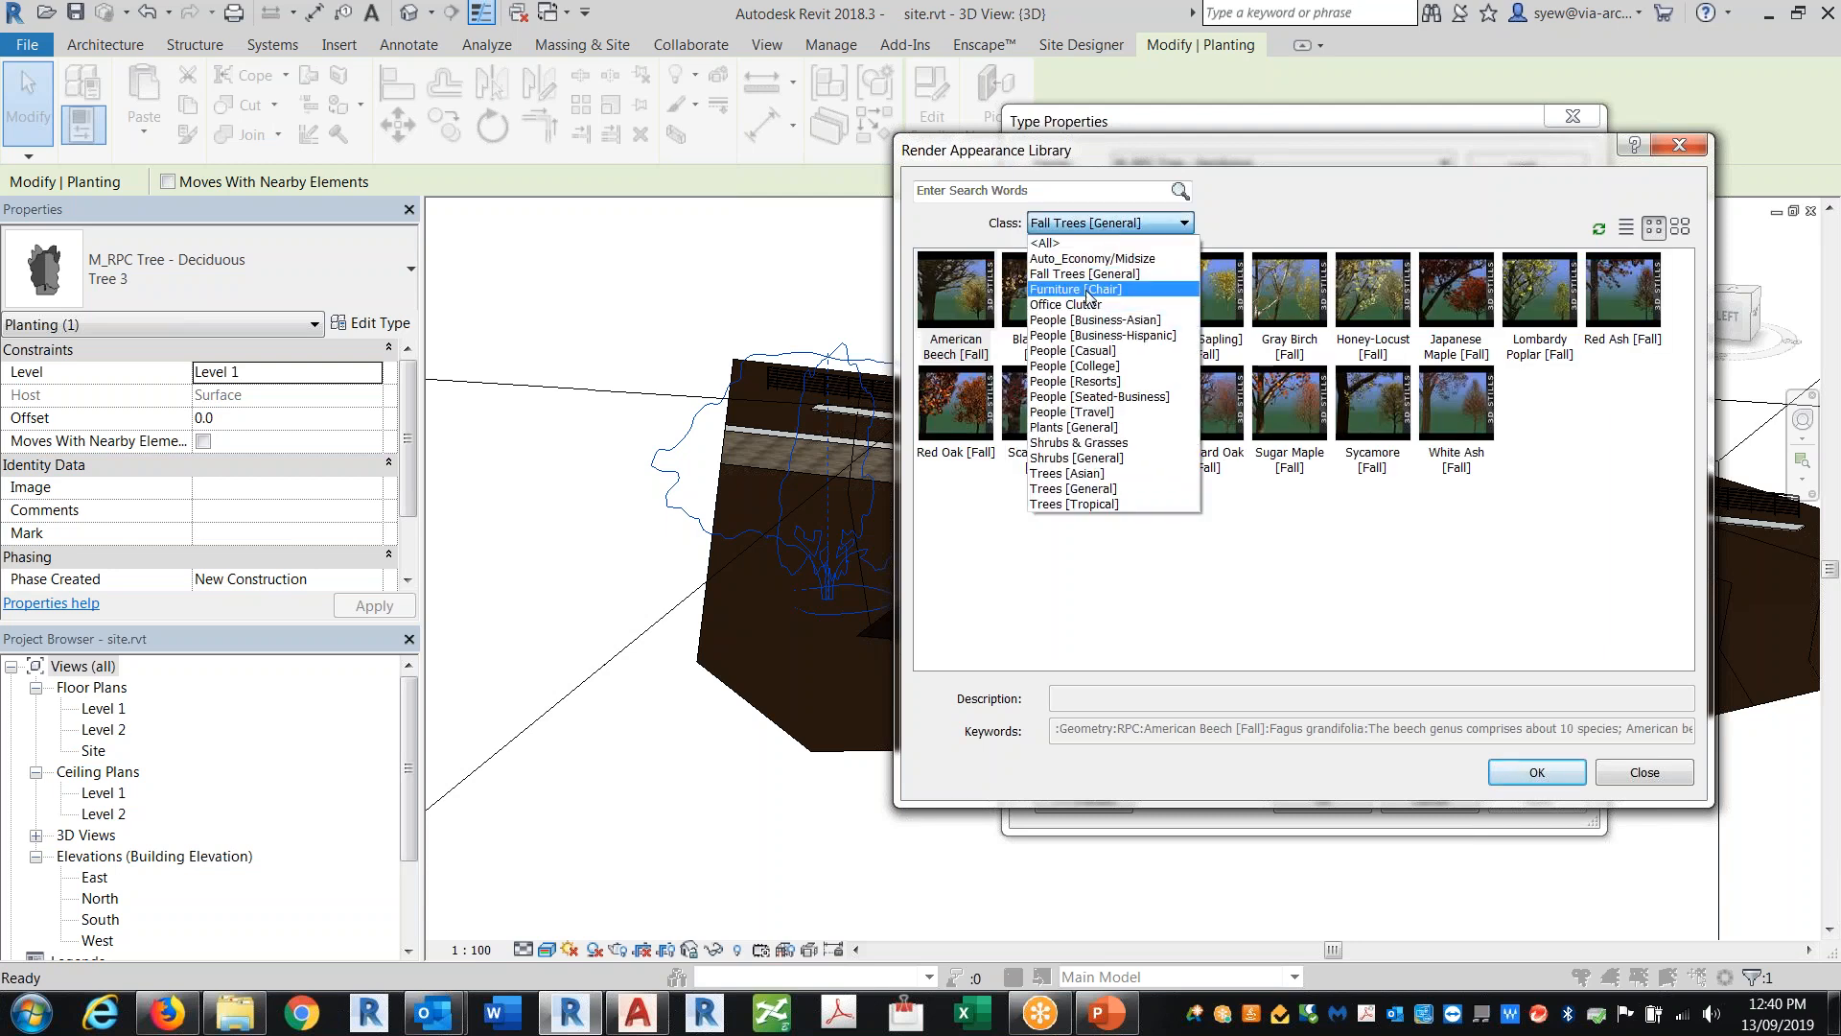
click(1082, 288)
click(1122, 226)
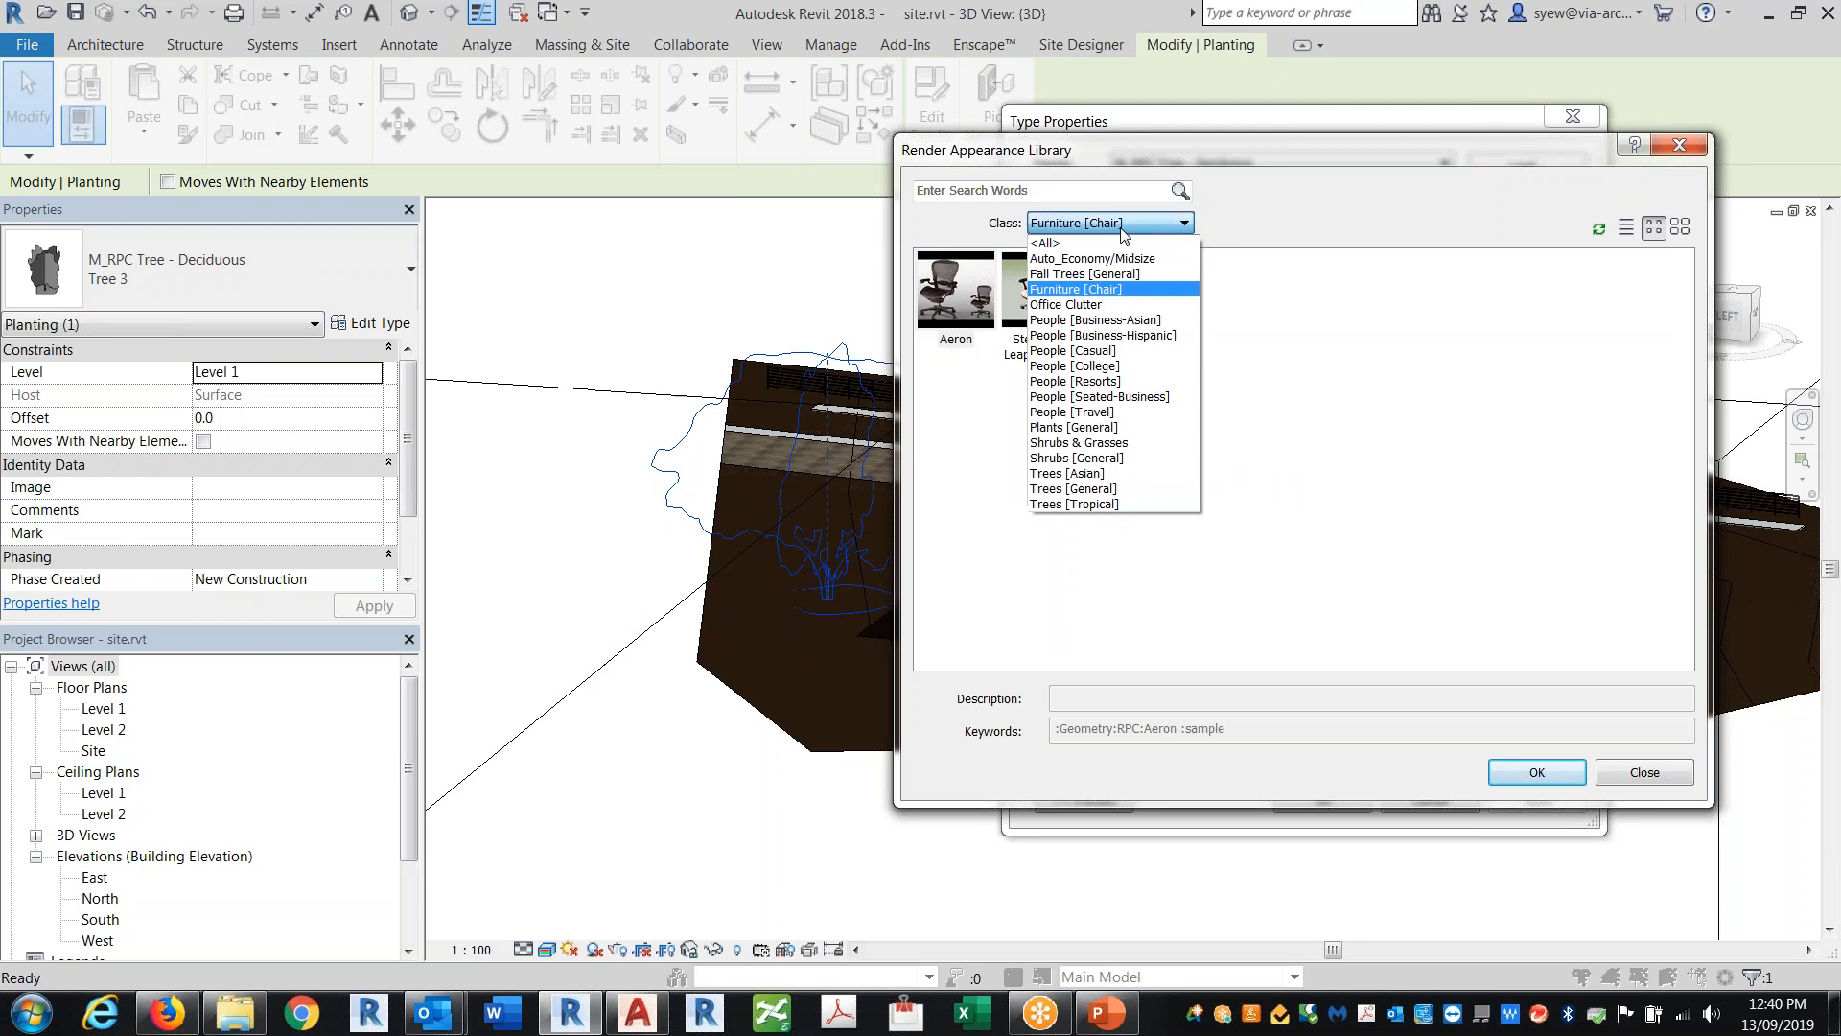
click(1111, 305)
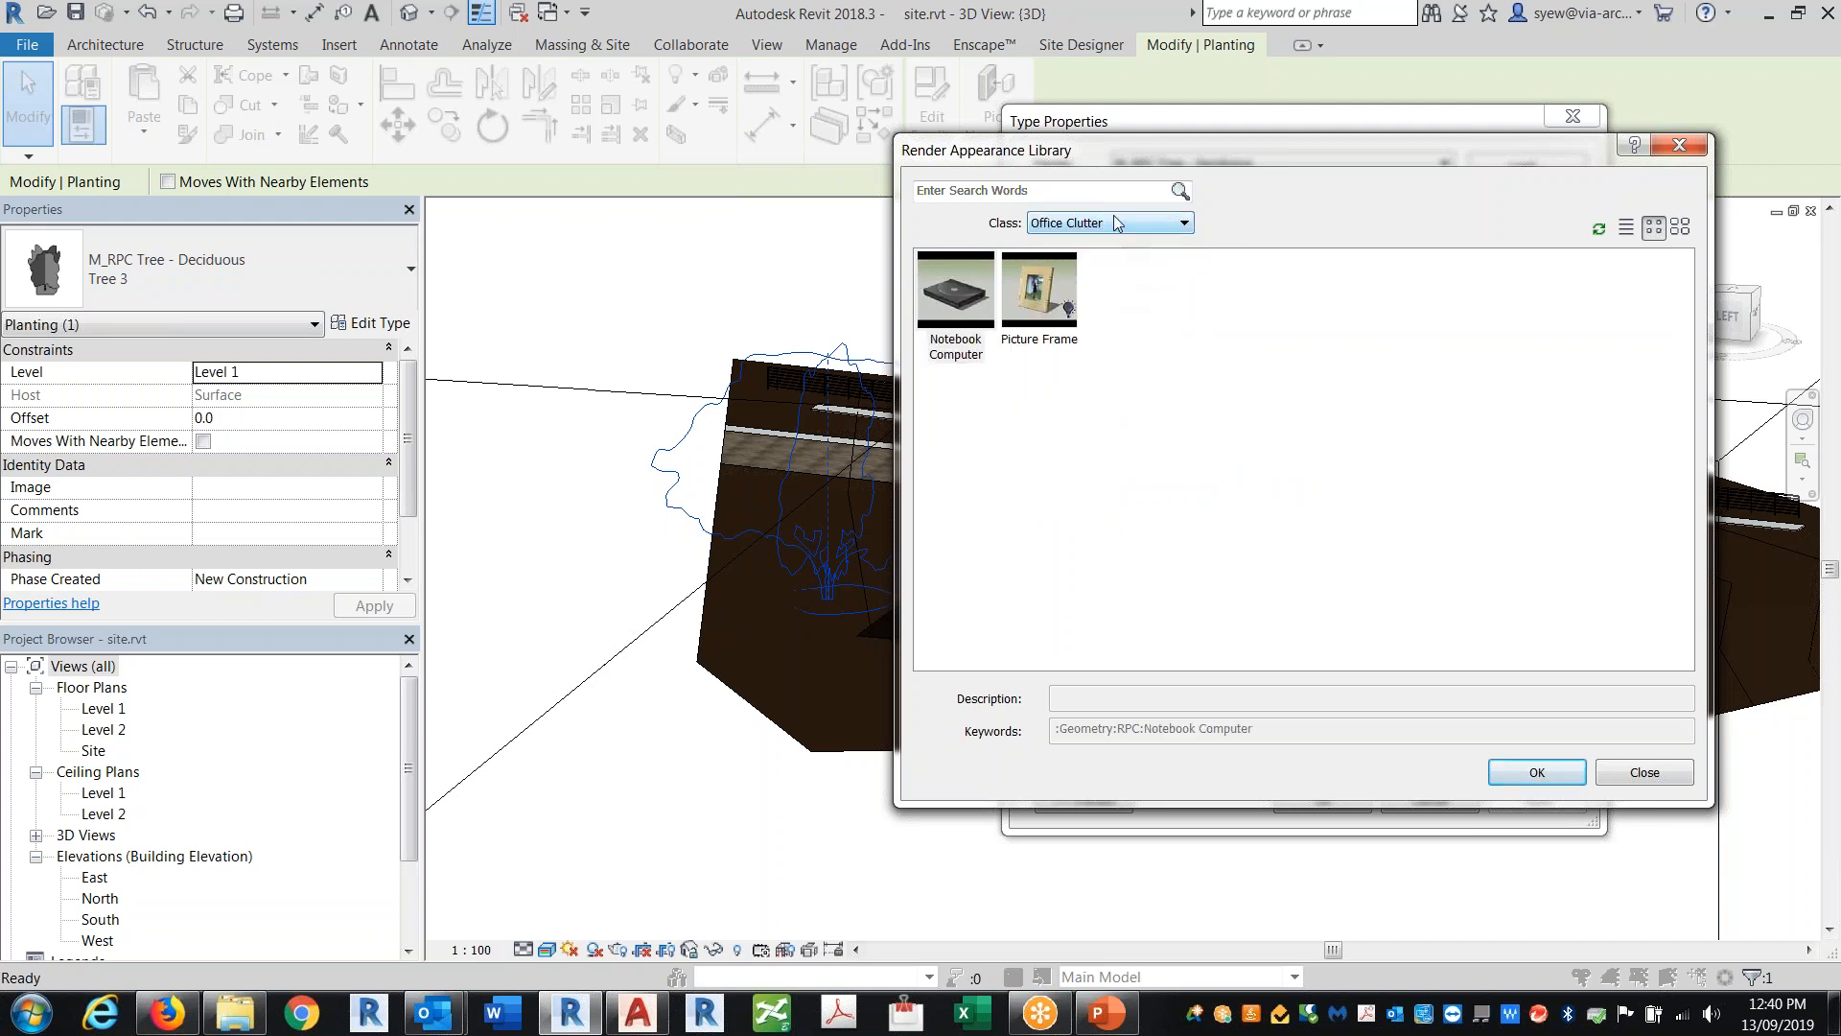
Step: Browse the People, Trees, Shrubs and Plants classes, then close the library and type properties without changes
click(1117, 223)
click(1112, 324)
click(1094, 225)
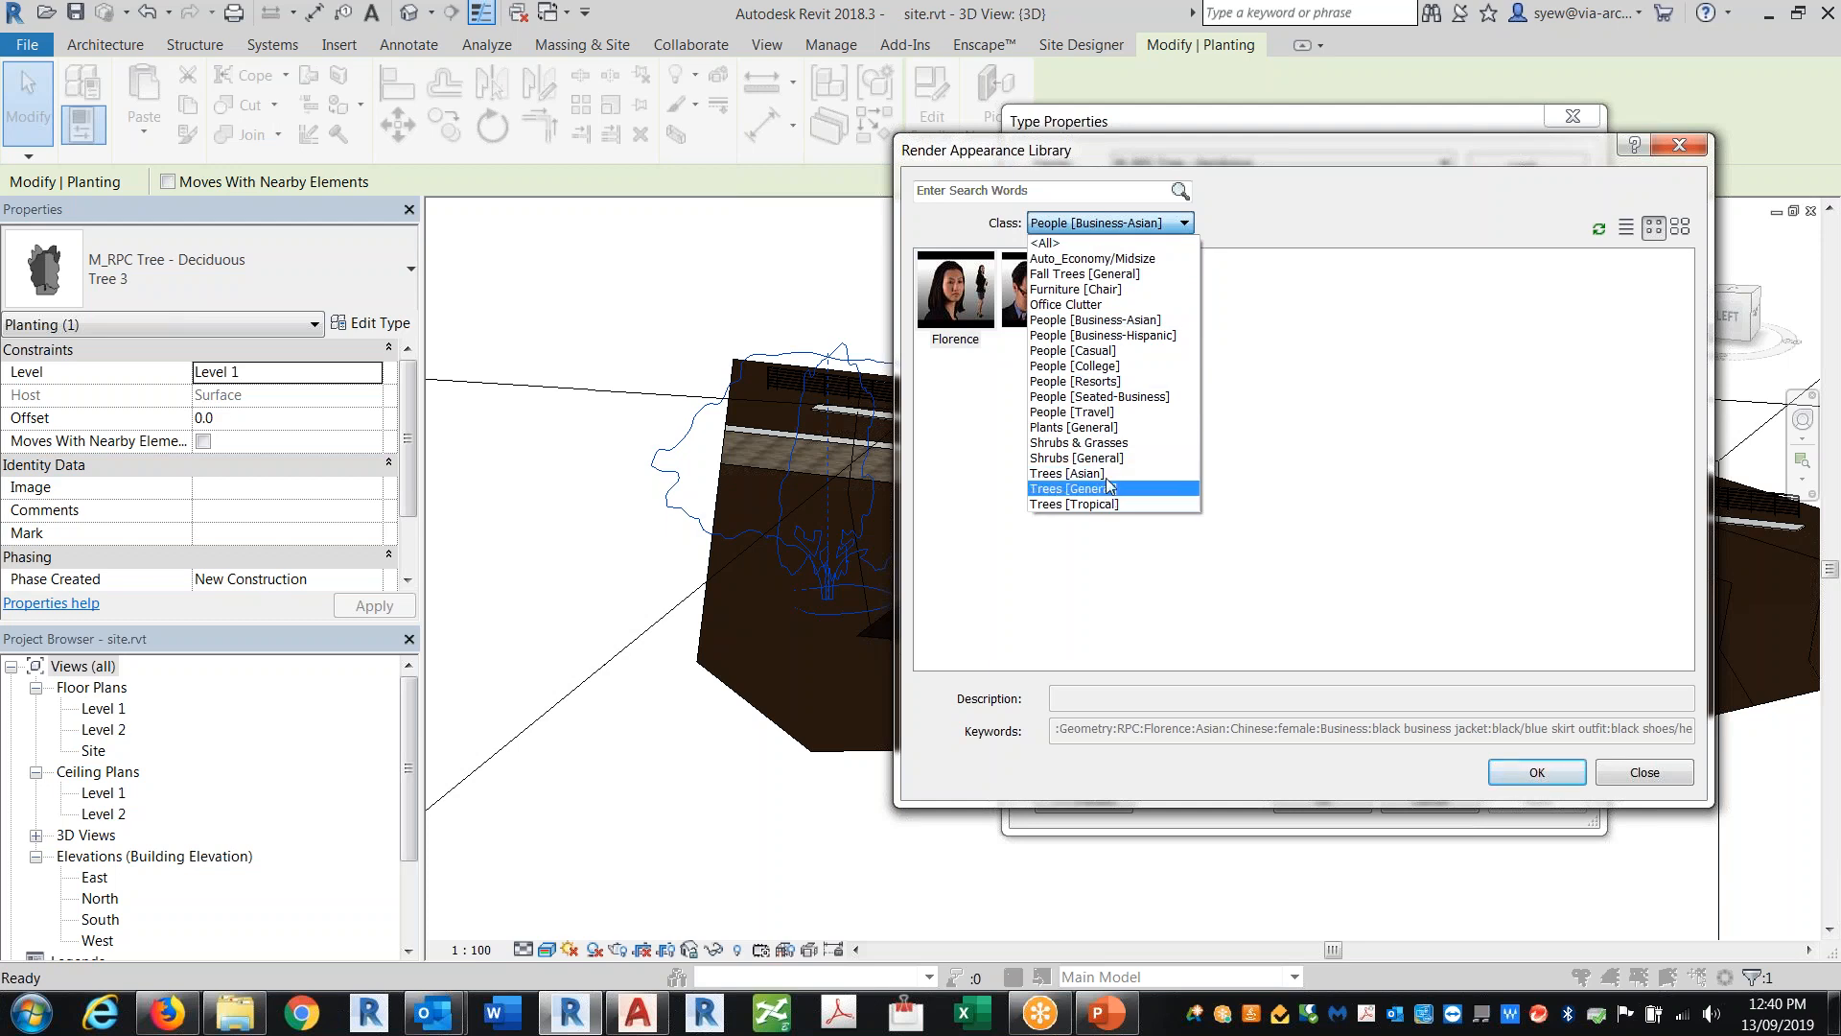
click(1103, 458)
click(1109, 226)
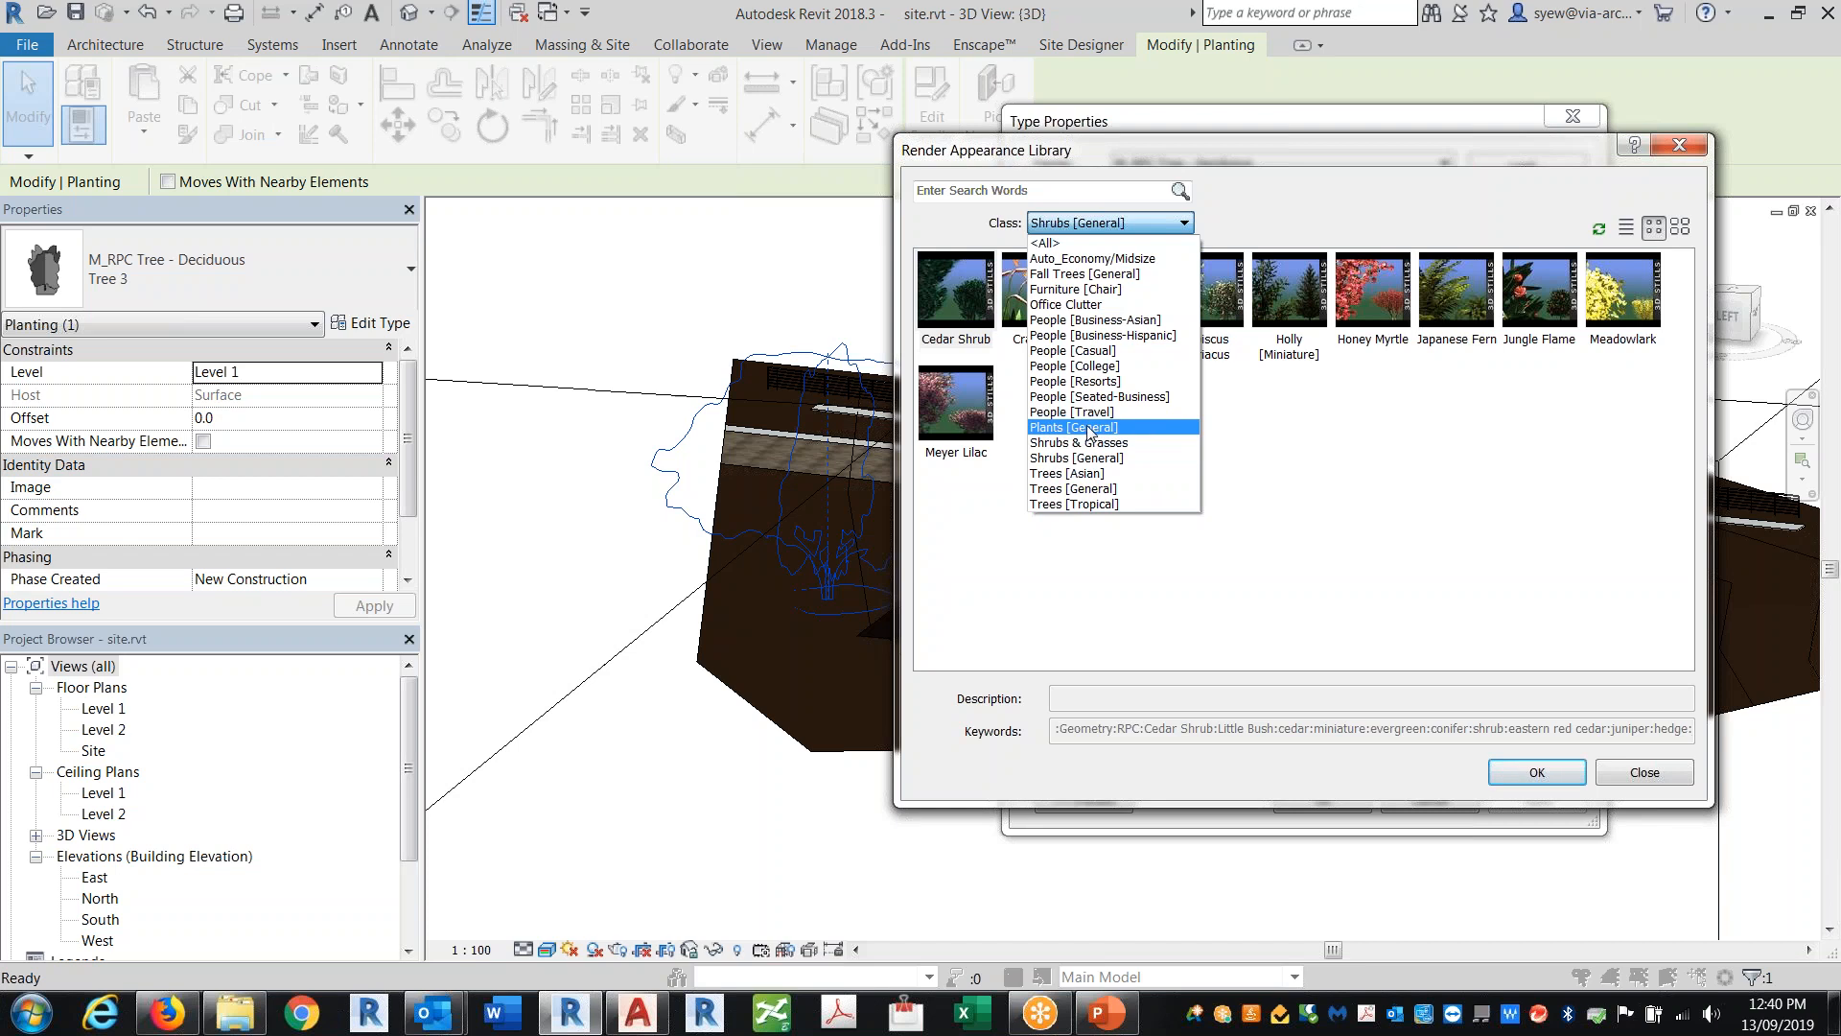
click(1092, 428)
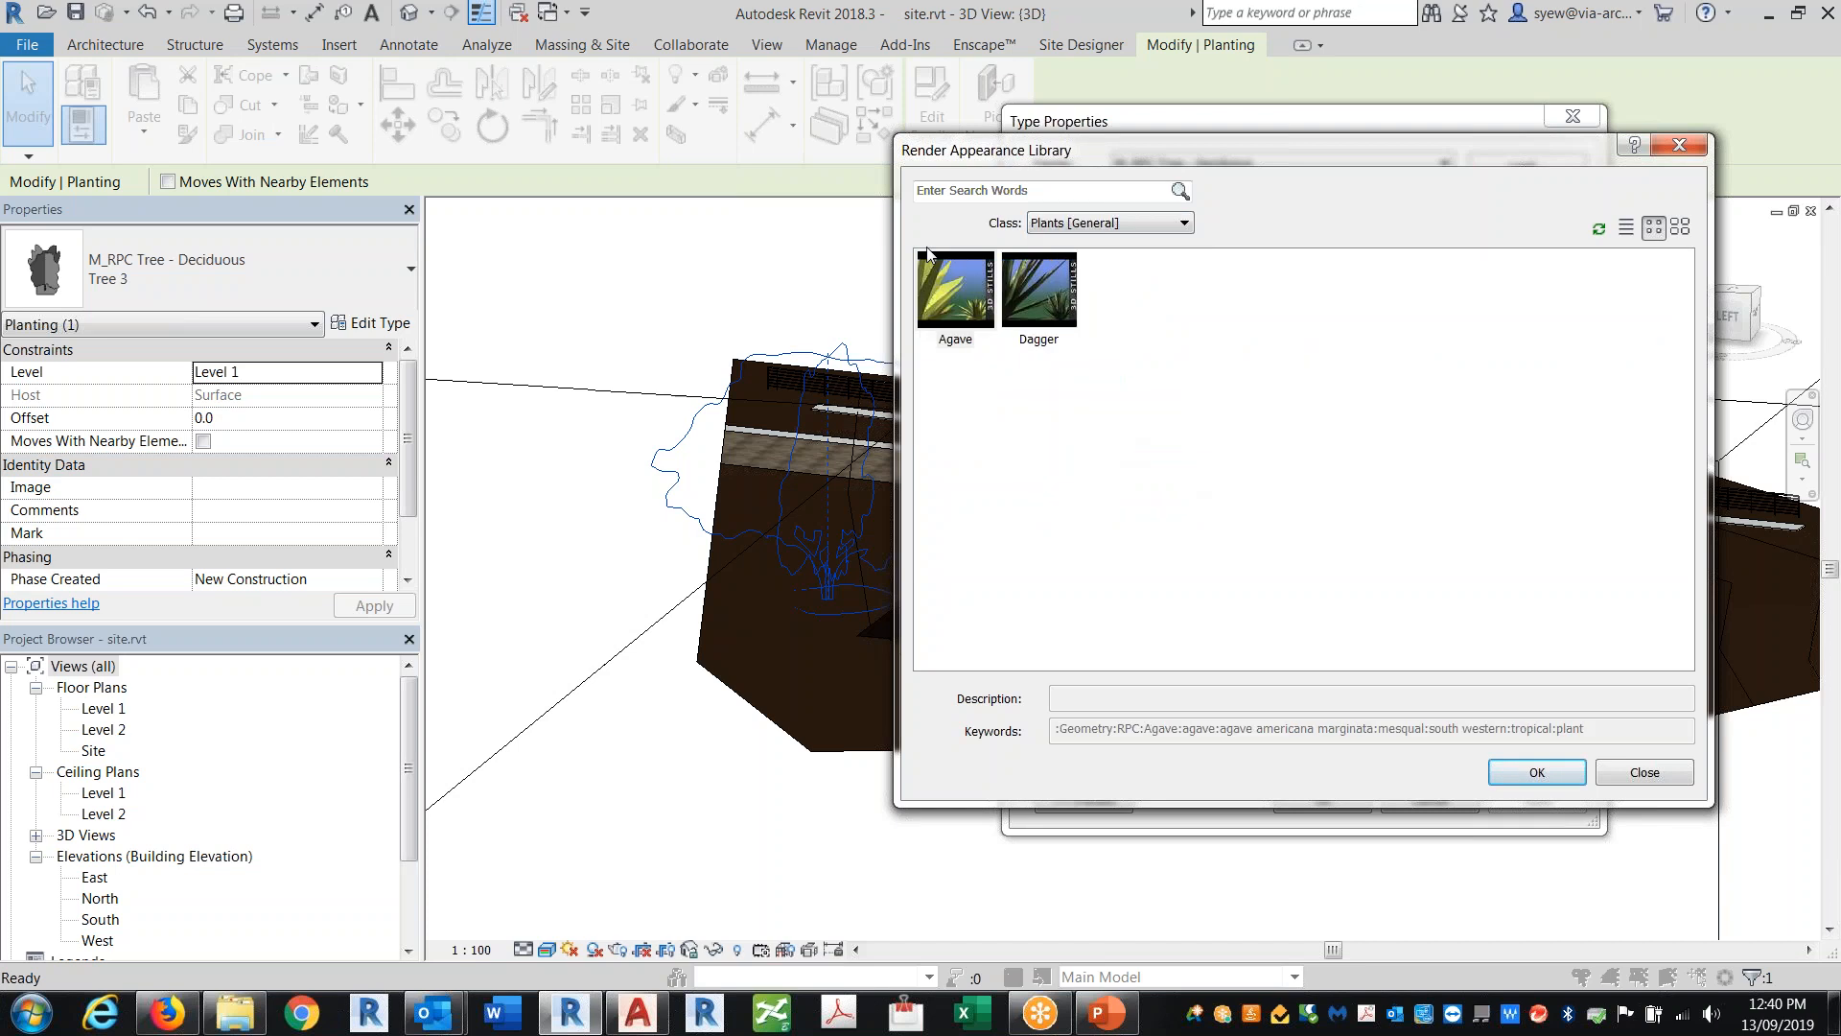
click(1116, 224)
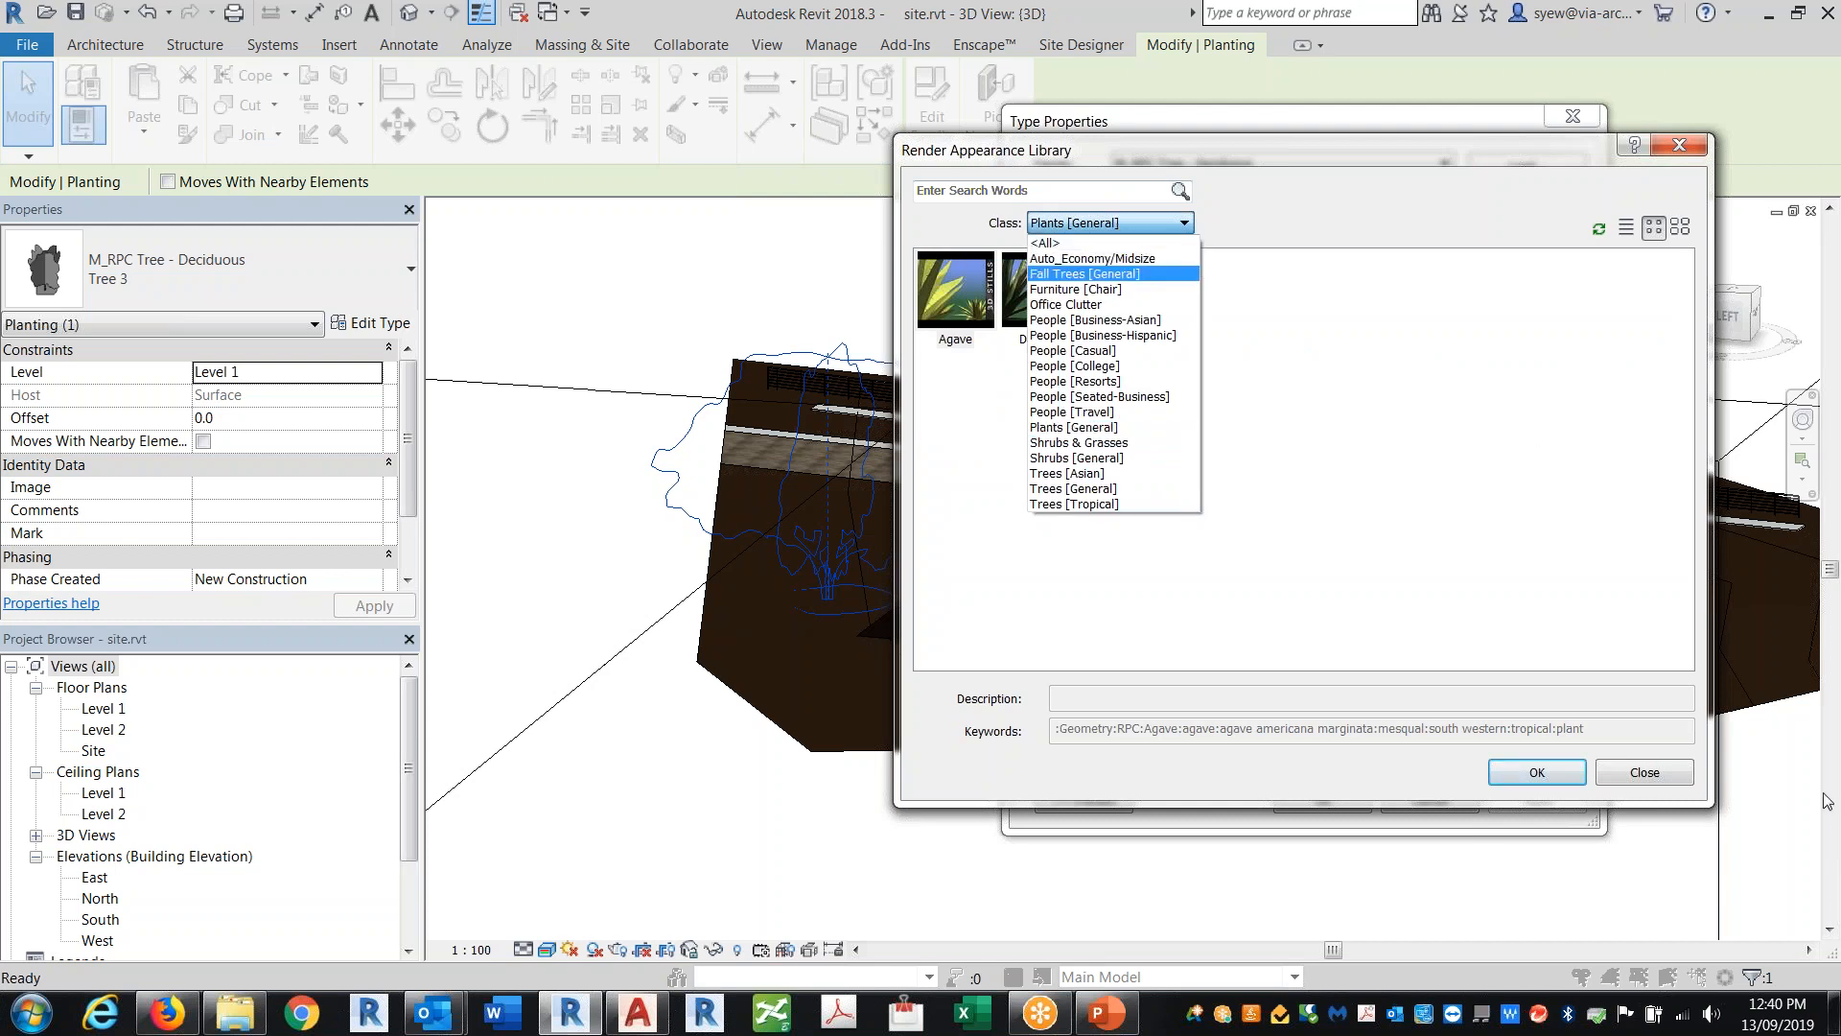
click(1205, 410)
click(1645, 772)
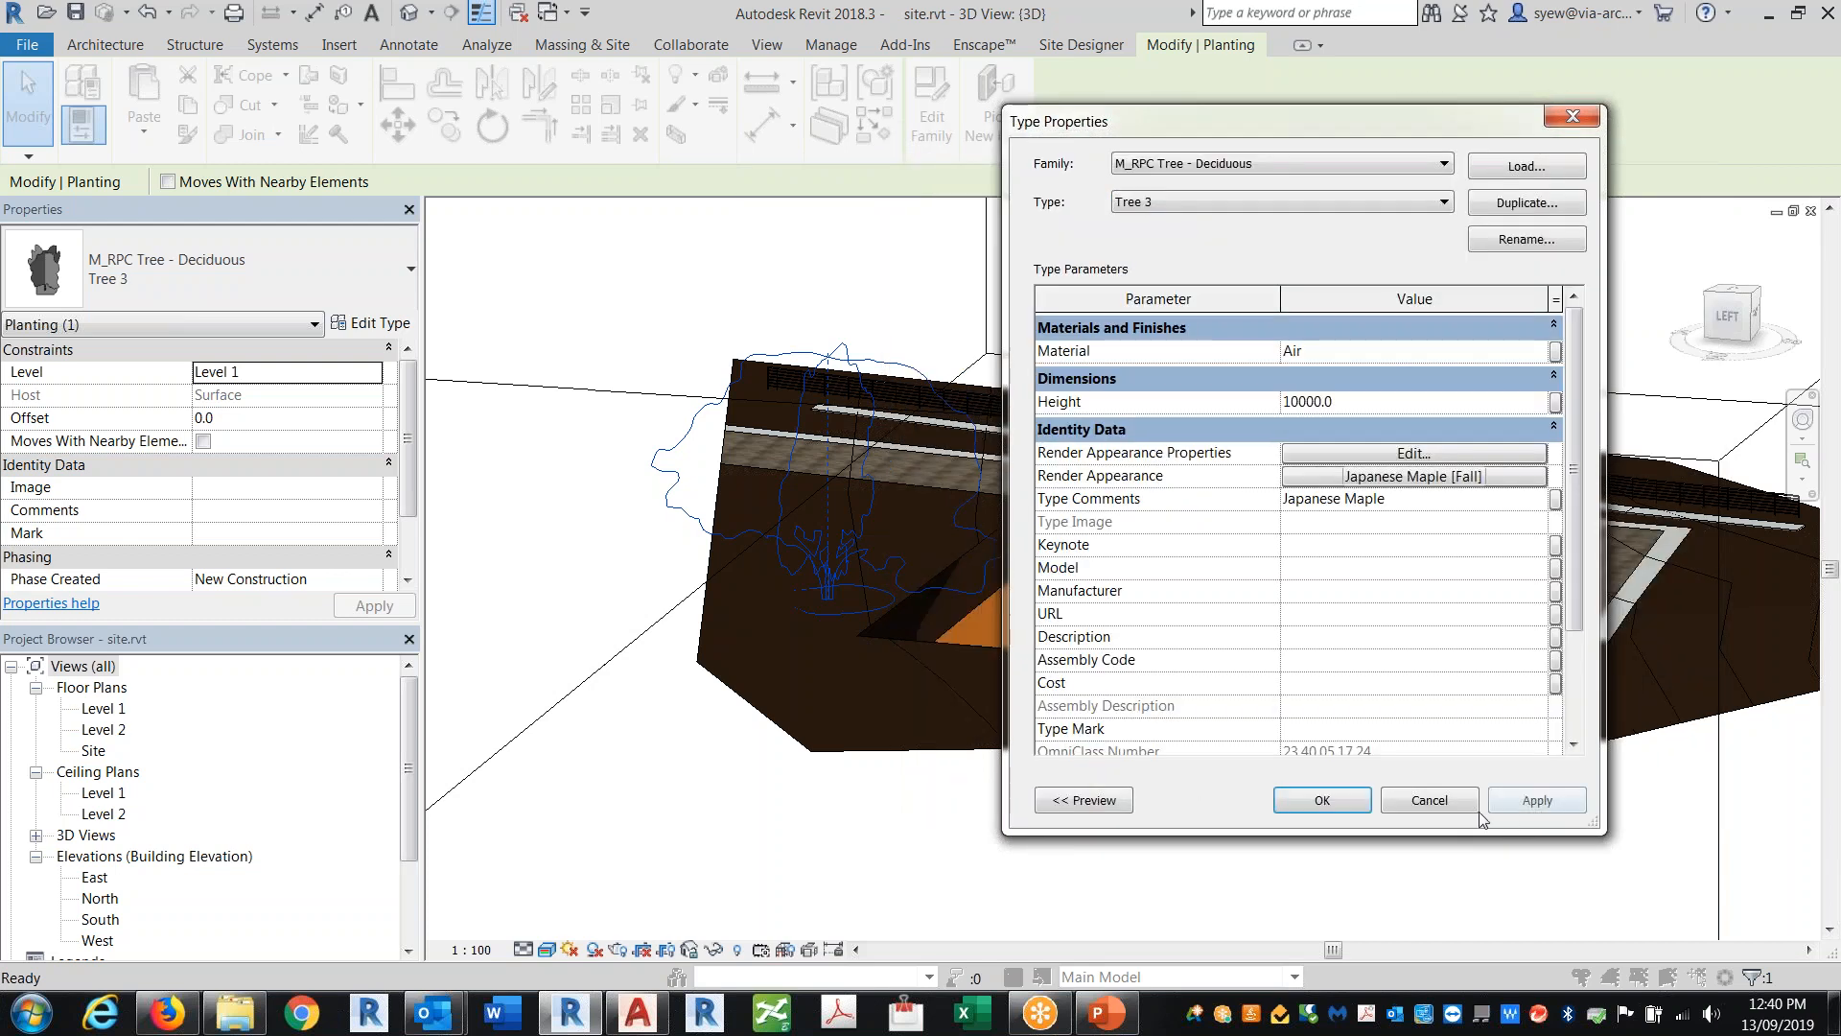
click(1435, 804)
click(1065, 854)
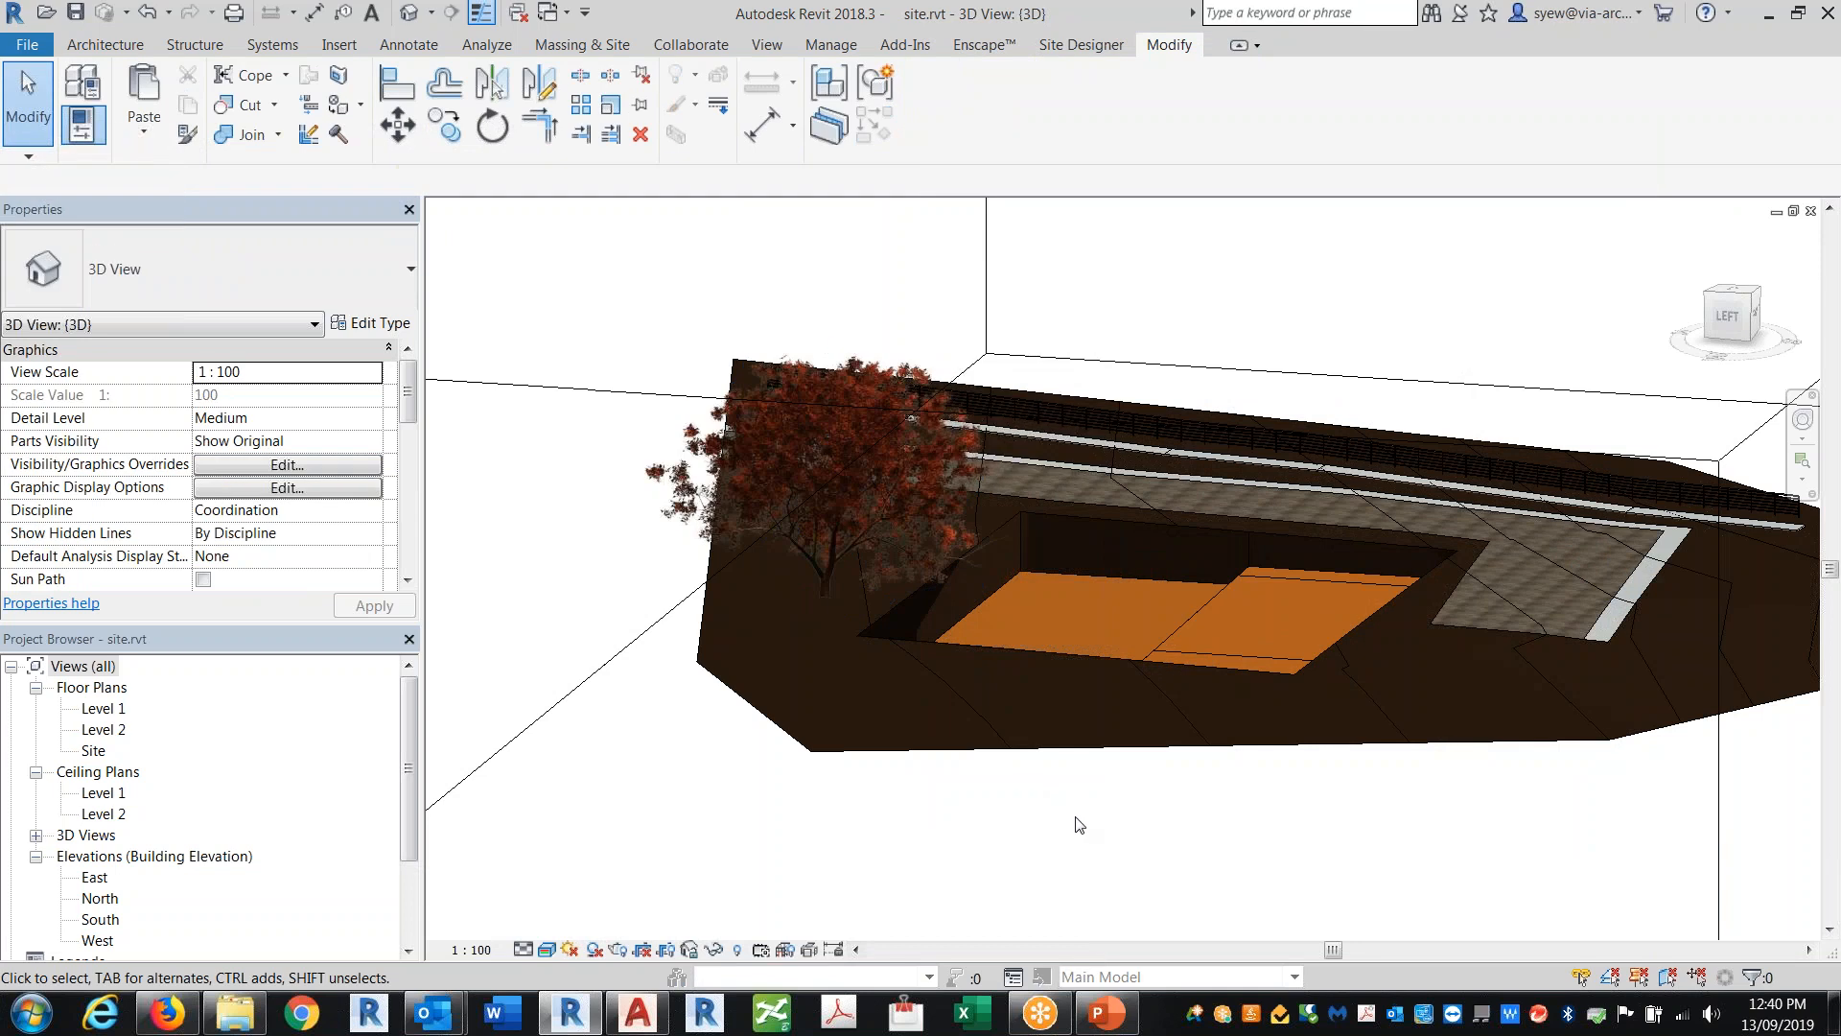
Step: Start a graded region based on the toposurface's perimeter points only and add a point at elevation 0.0
shift+middle_drag(1149, 830, 1120, 871)
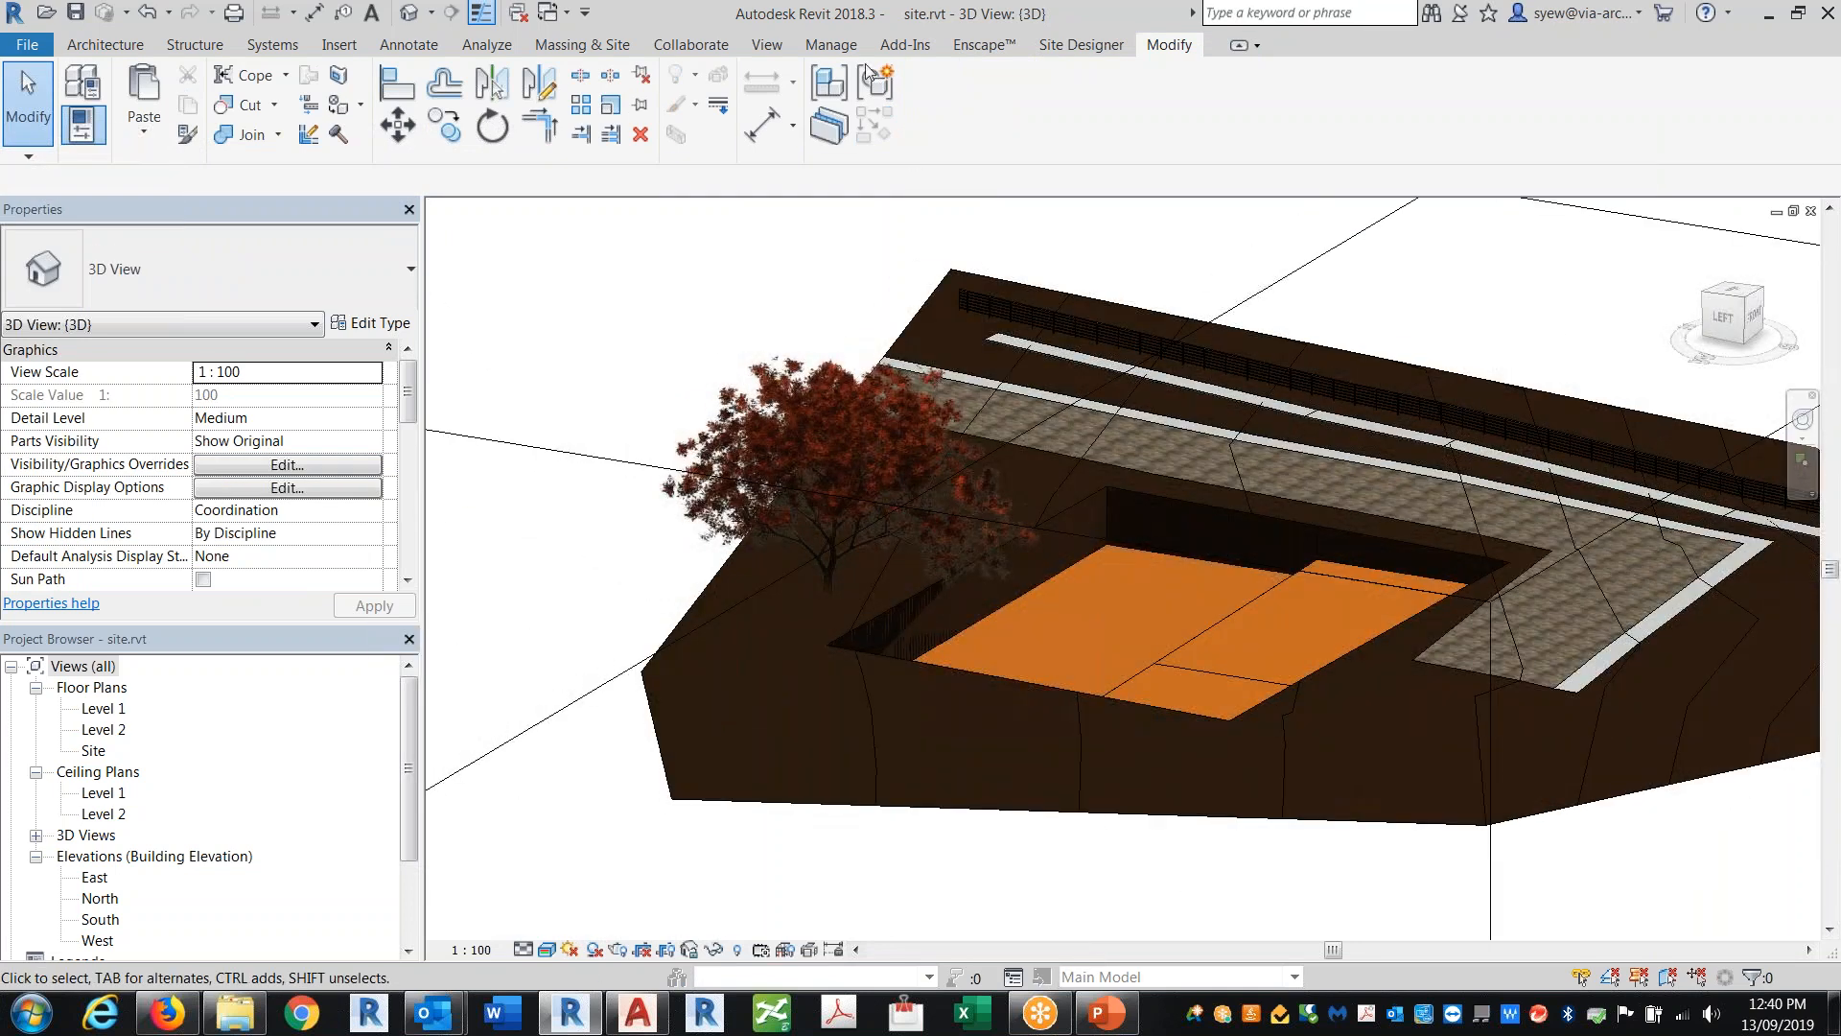
click(711, 50)
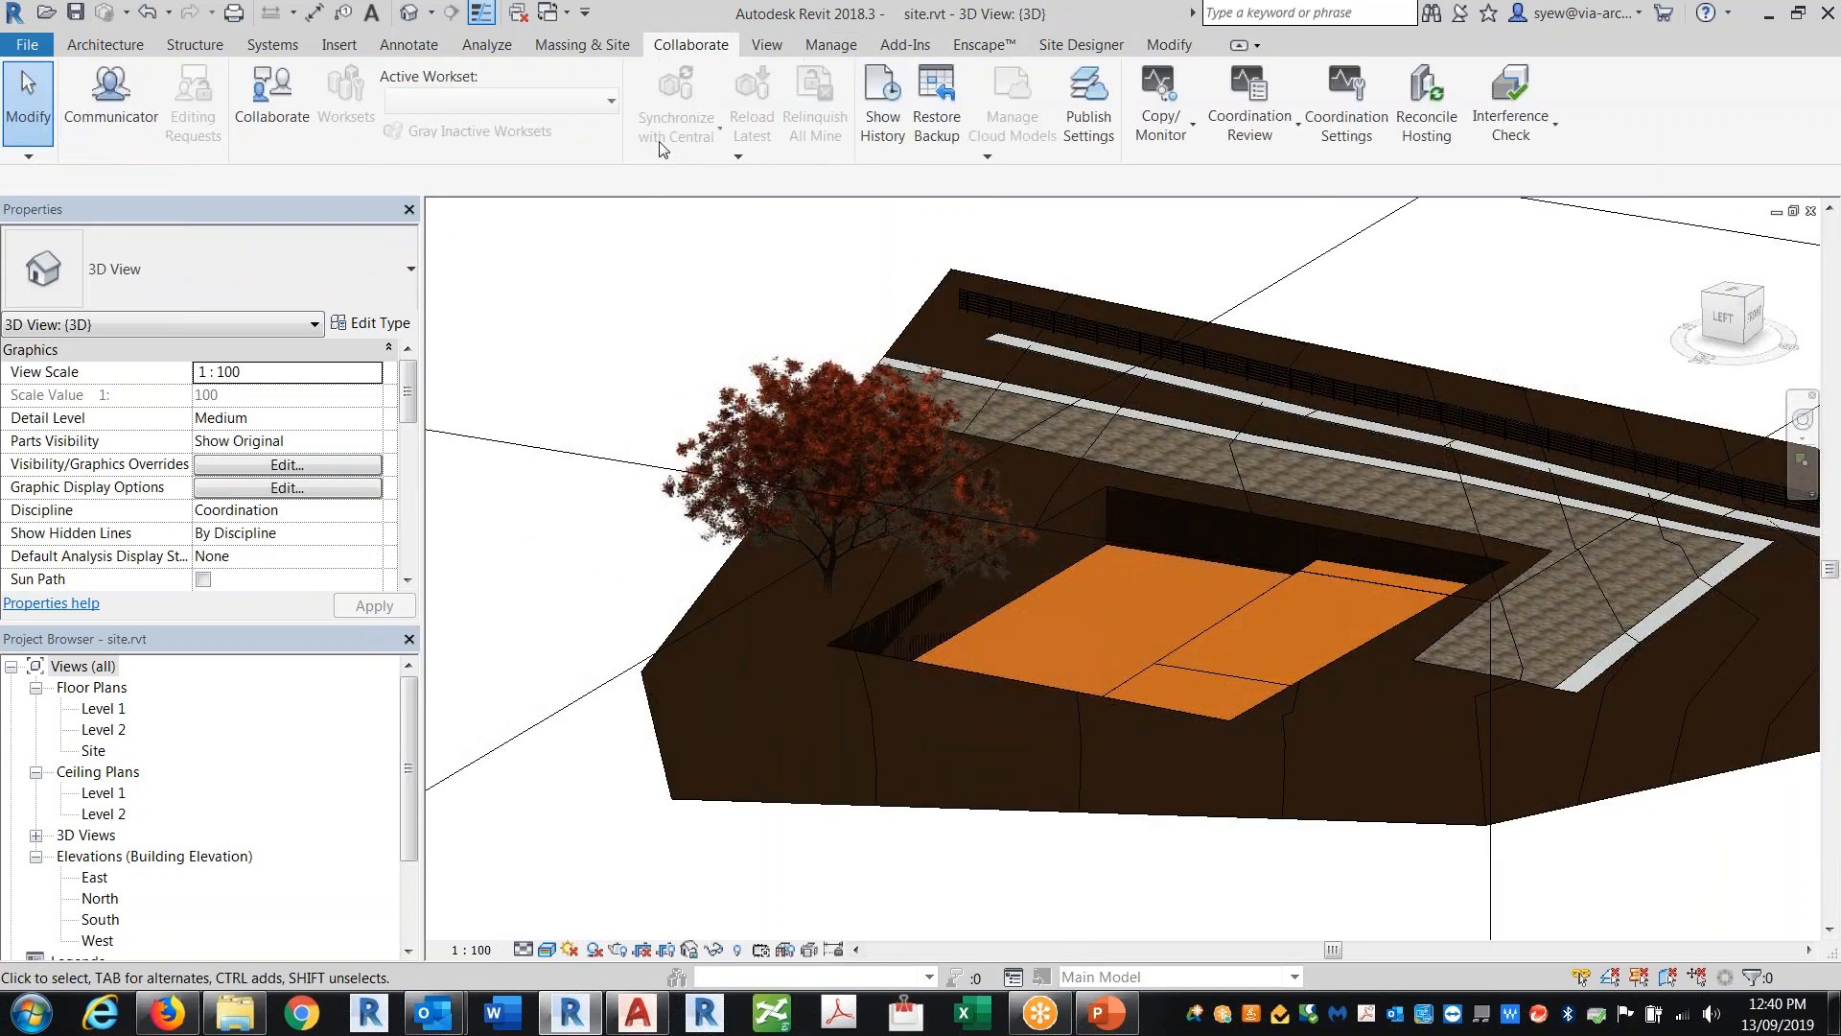
click(626, 50)
click(1101, 105)
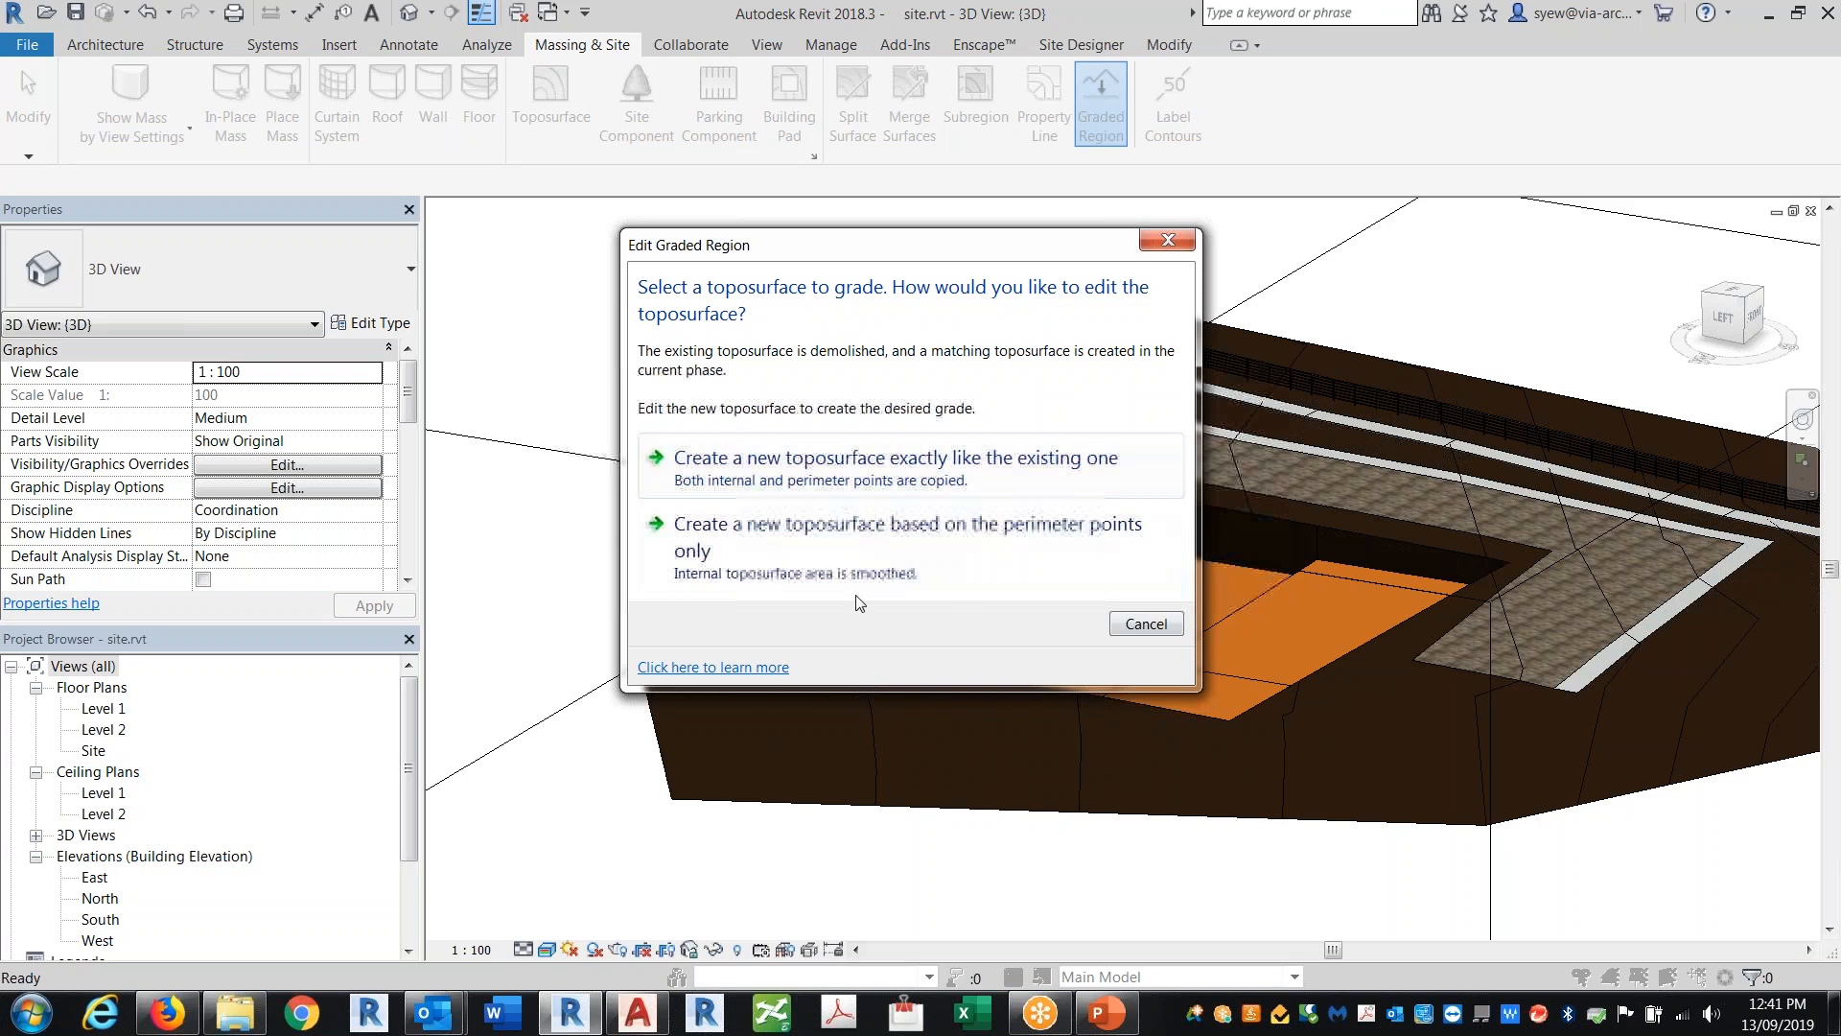
click(860, 539)
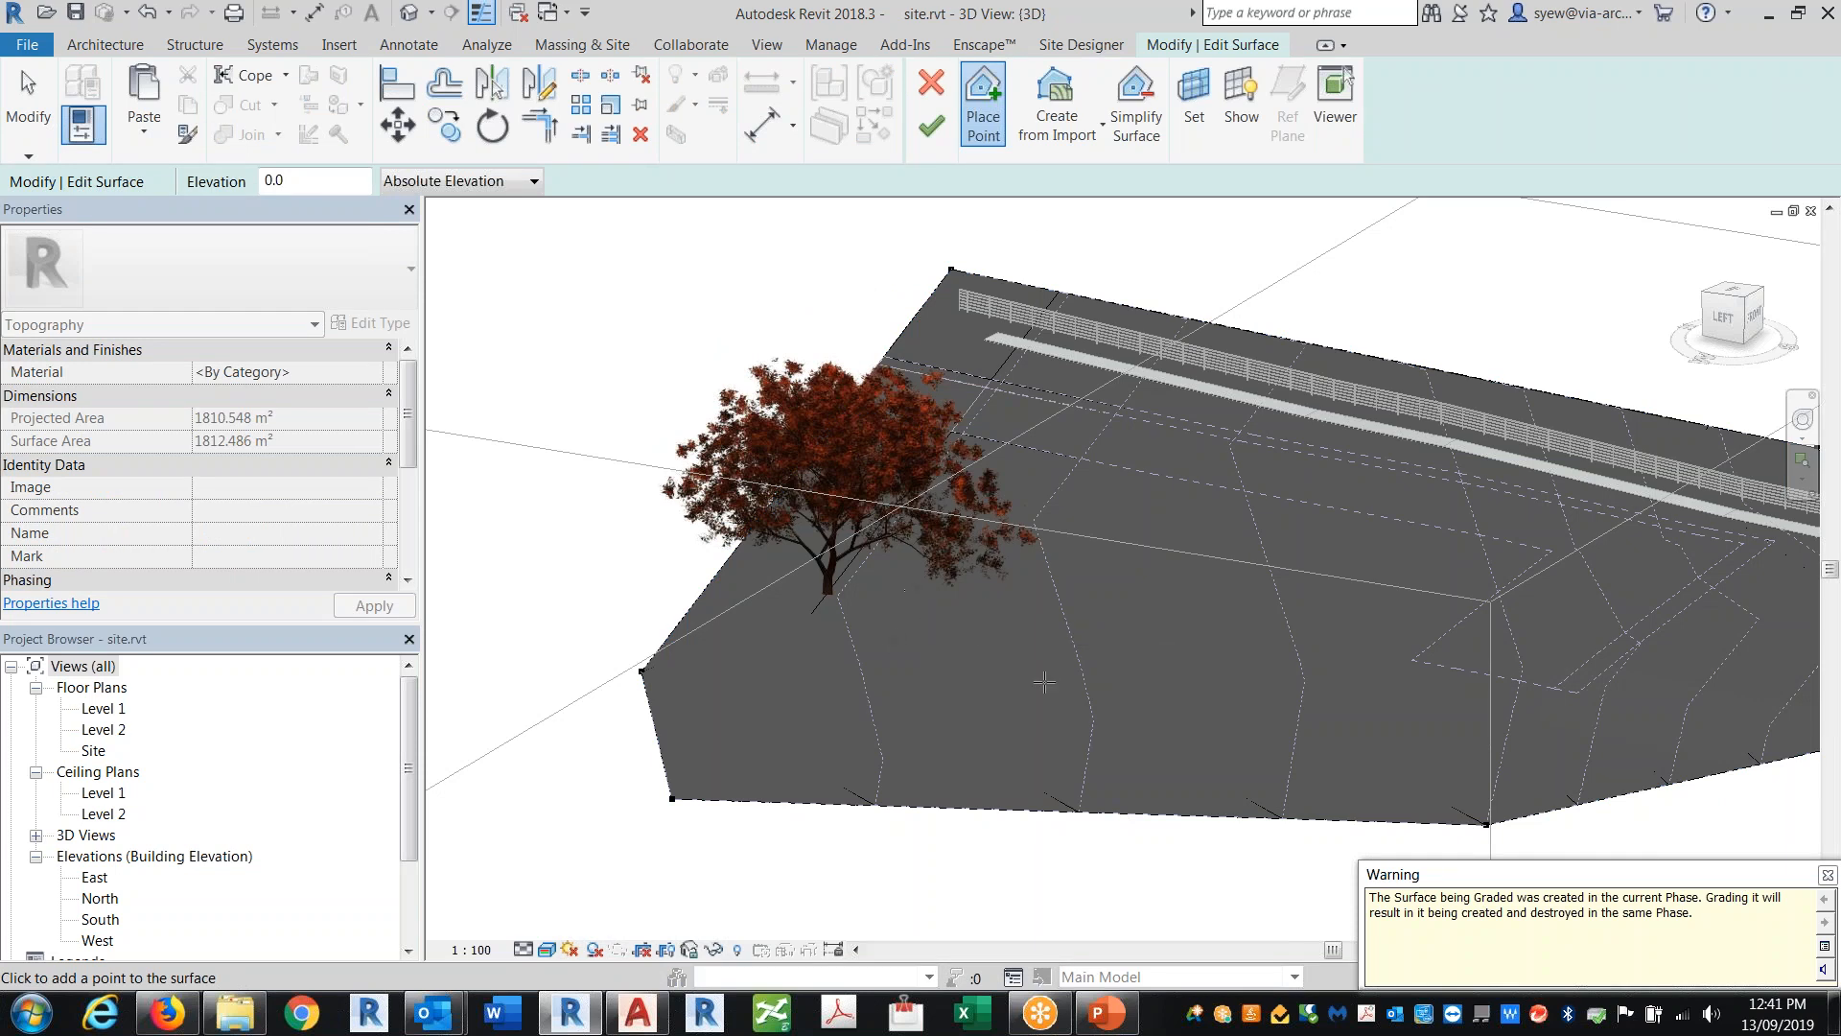
click(1044, 682)
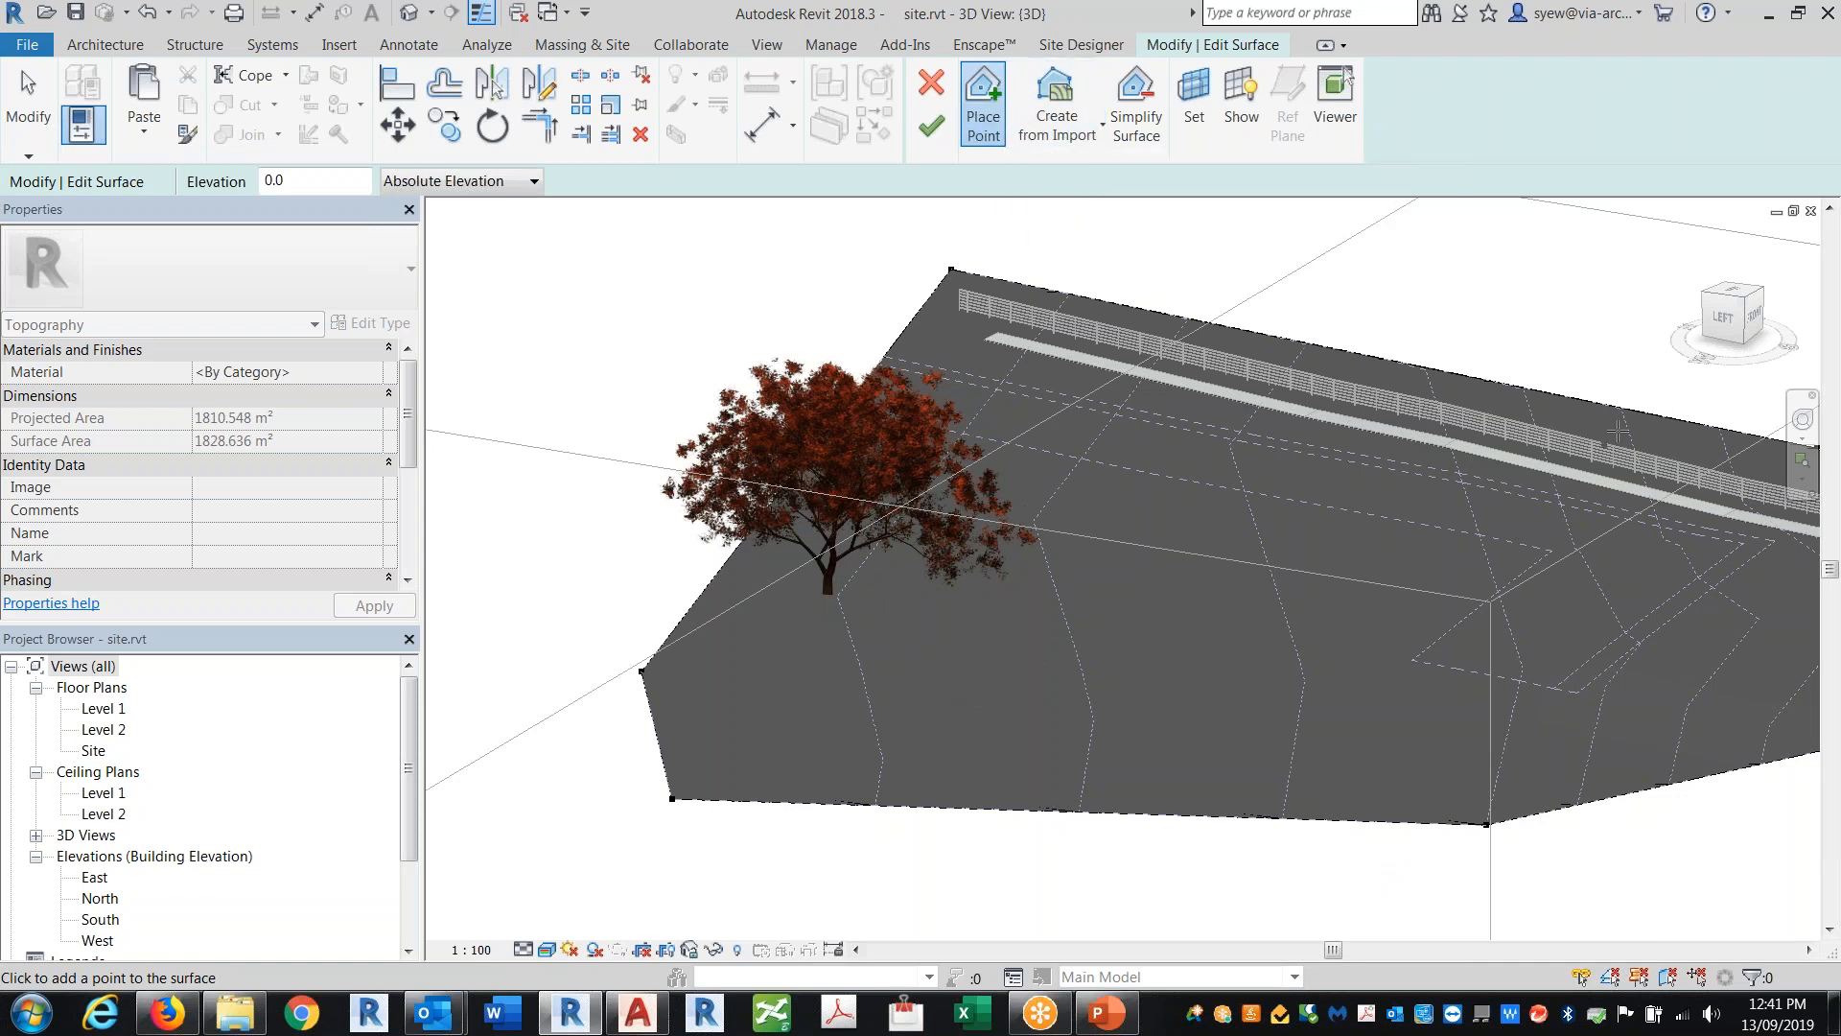
Step: Add three points at elevation 4000 along the surface's front edge and finish the graded region
drag(305, 180, 169, 161)
text(4000)
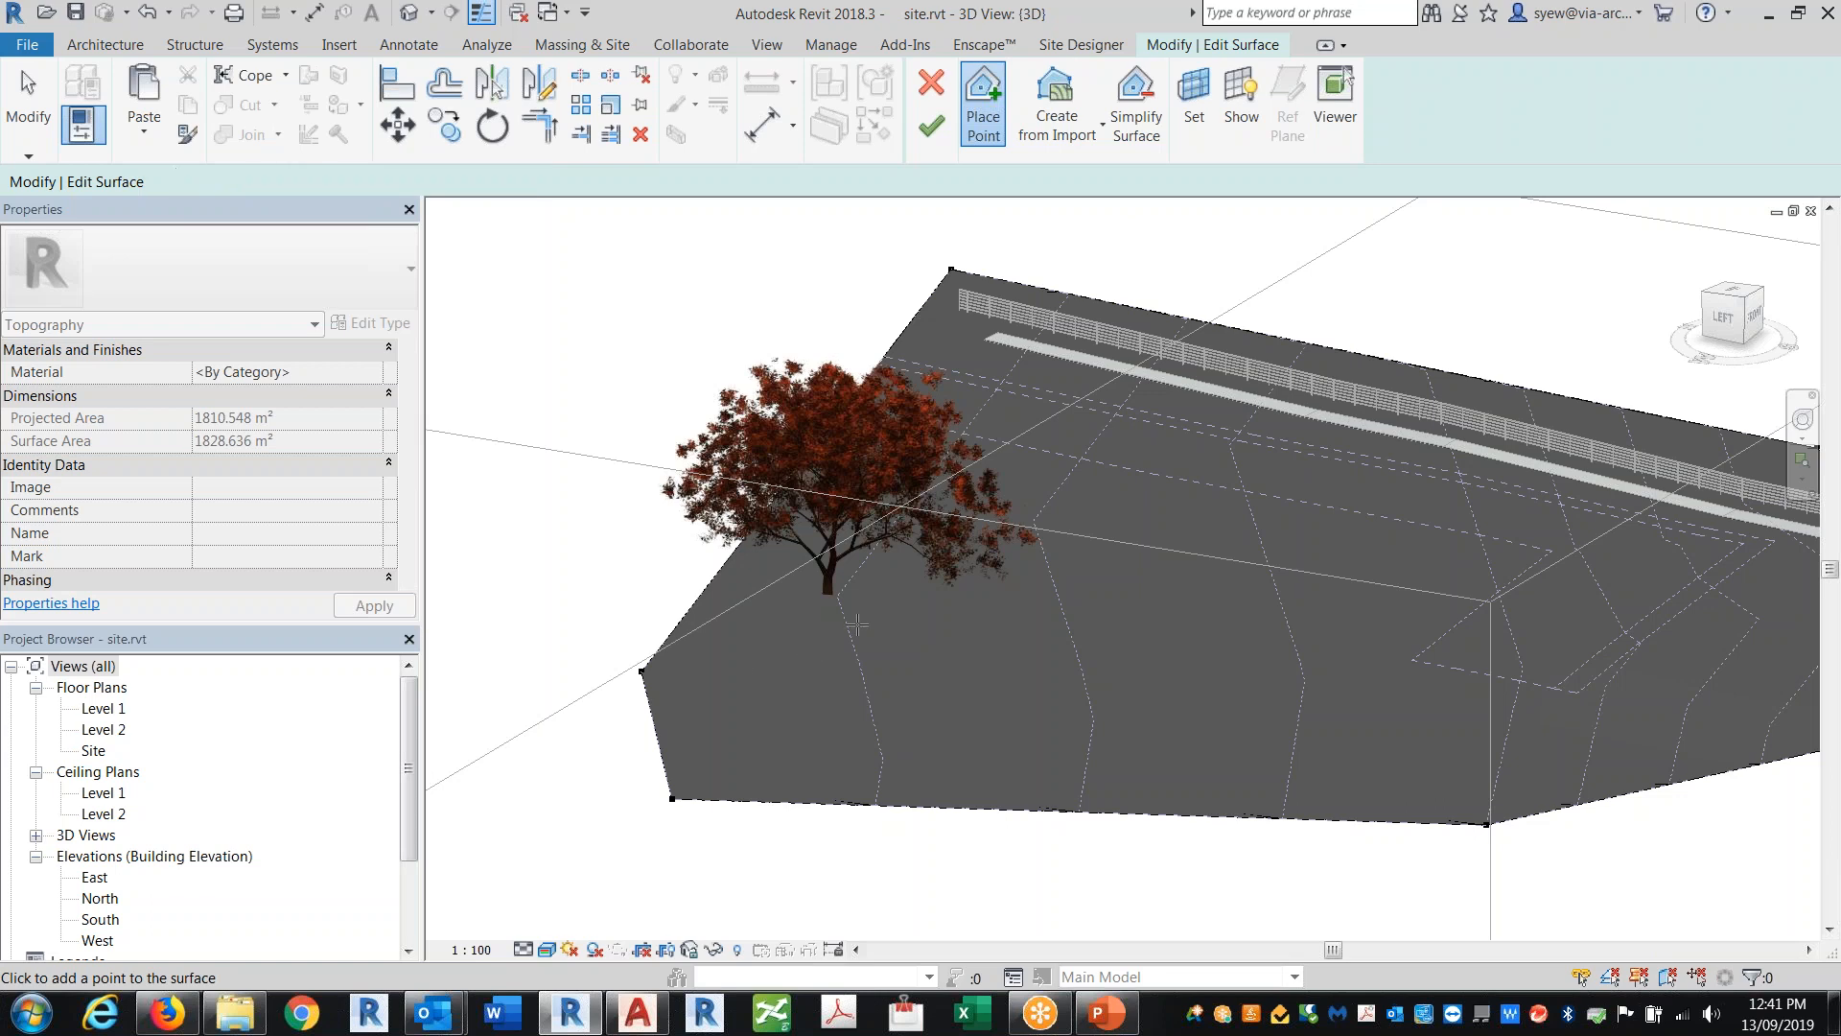
click(820, 652)
click(1078, 708)
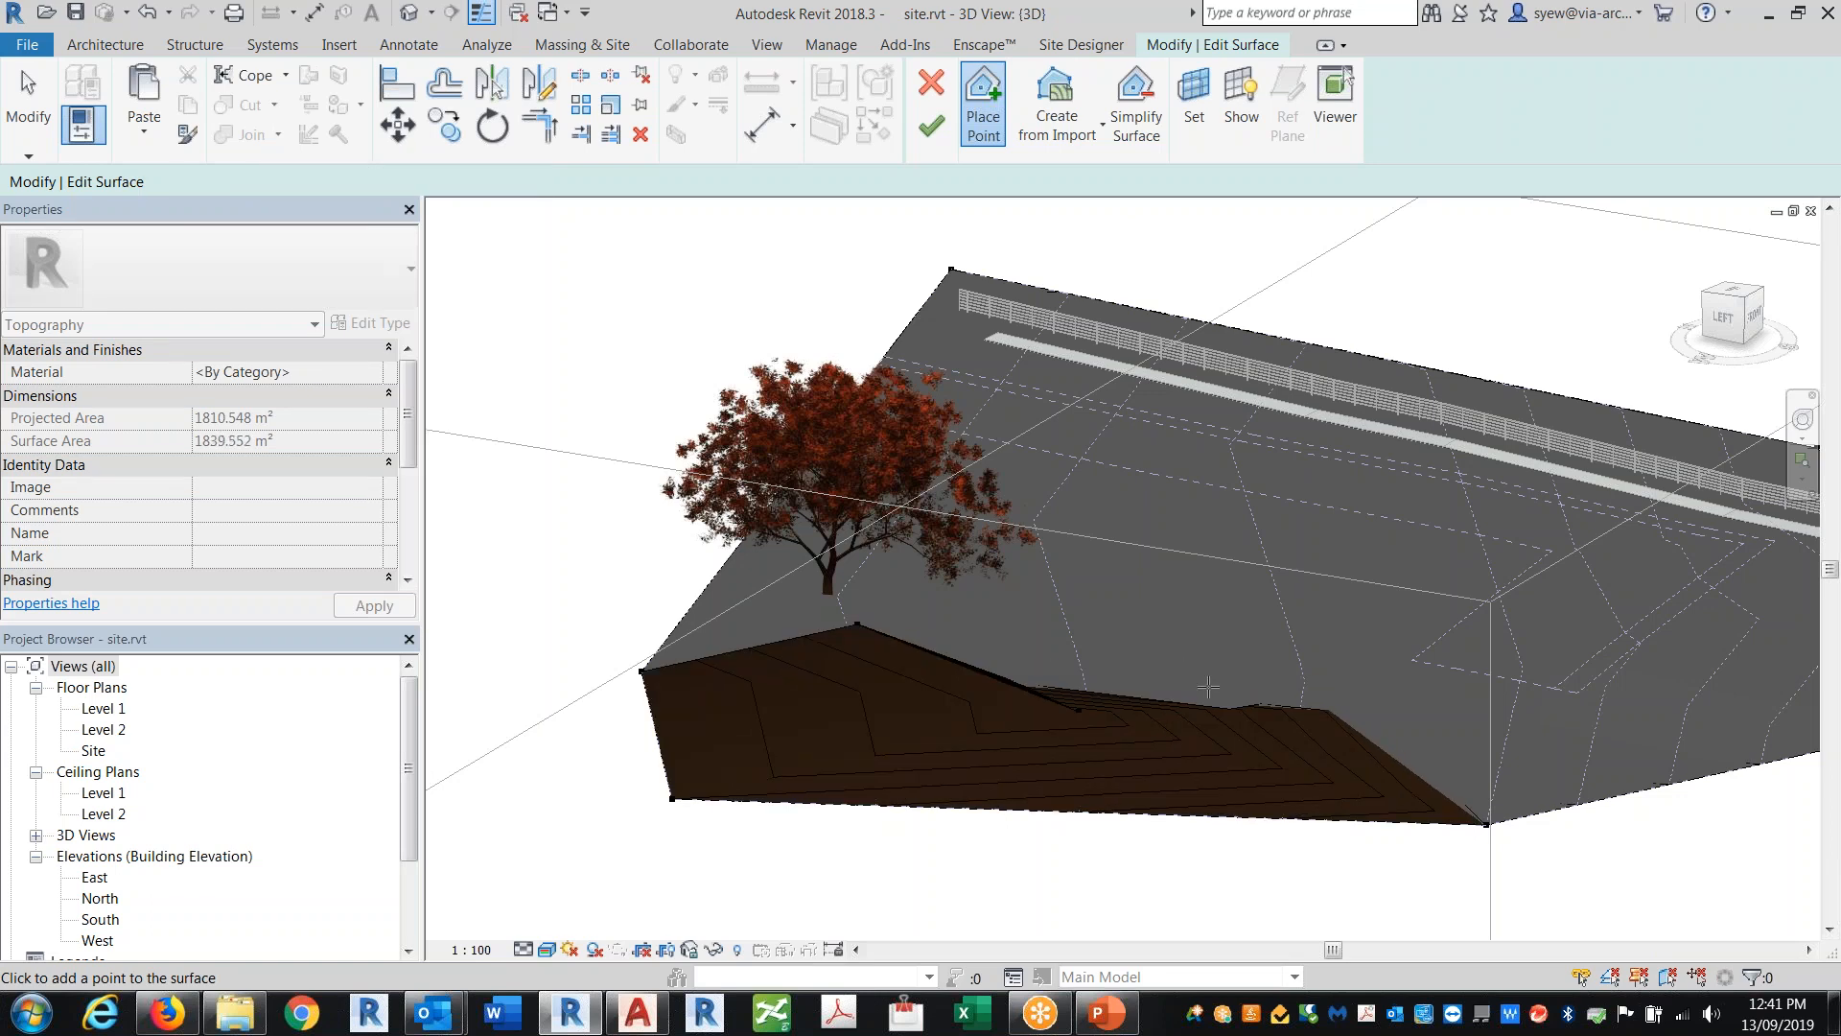
click(1254, 754)
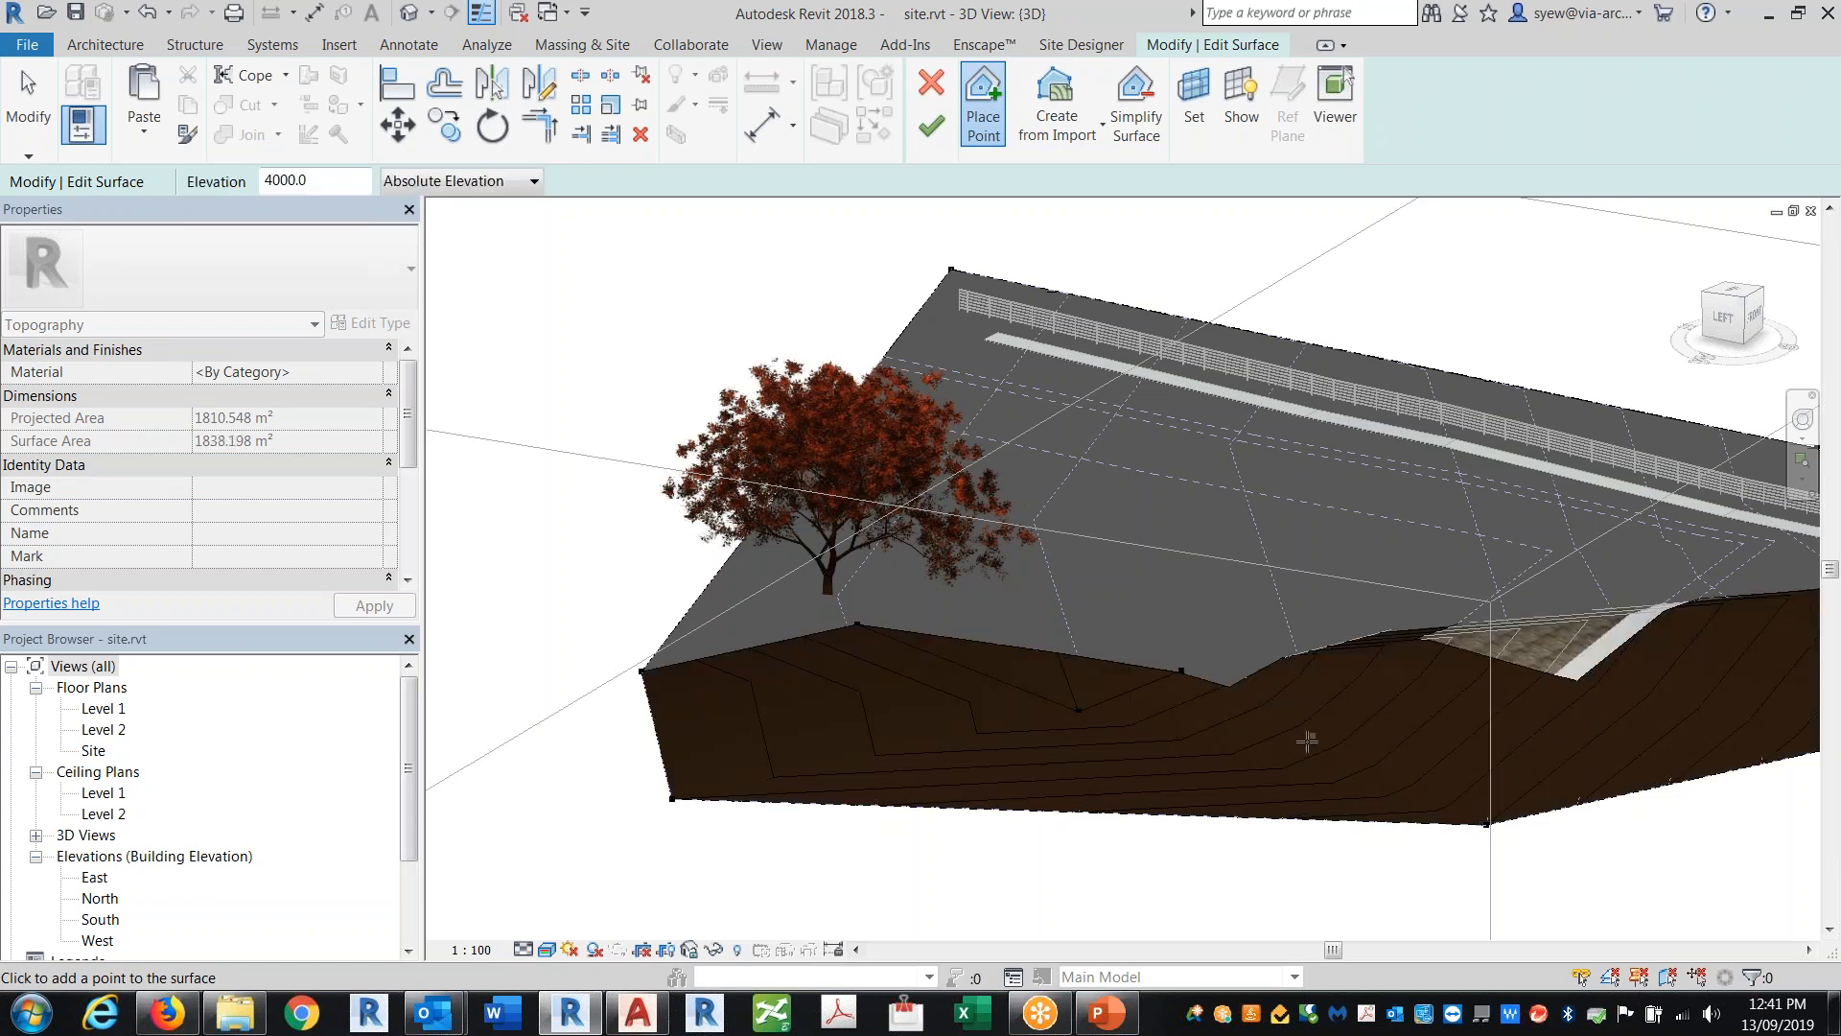
click(930, 125)
Step: Orbit around the graded site and inspect the view's phase settings and the graded toposurface's cut and fill
shift+middle_drag(1084, 748, 1339, 732)
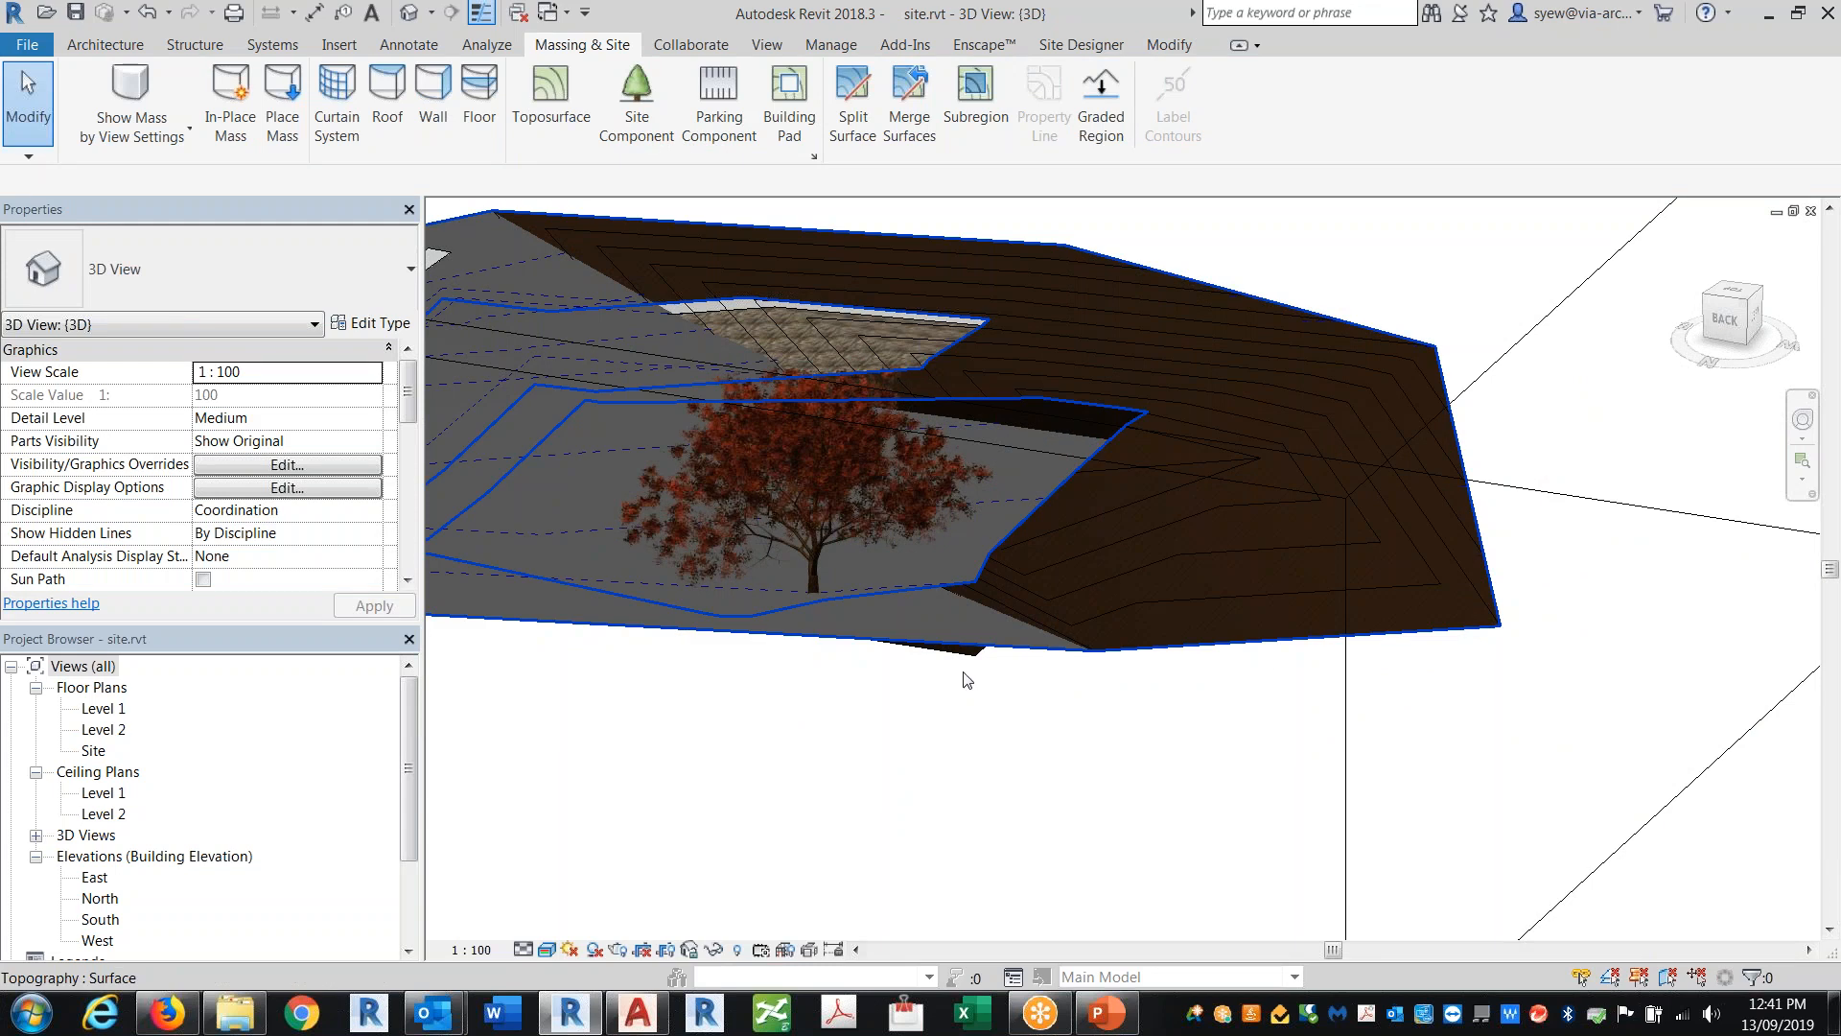
middle_drag(934, 728, 1247, 696)
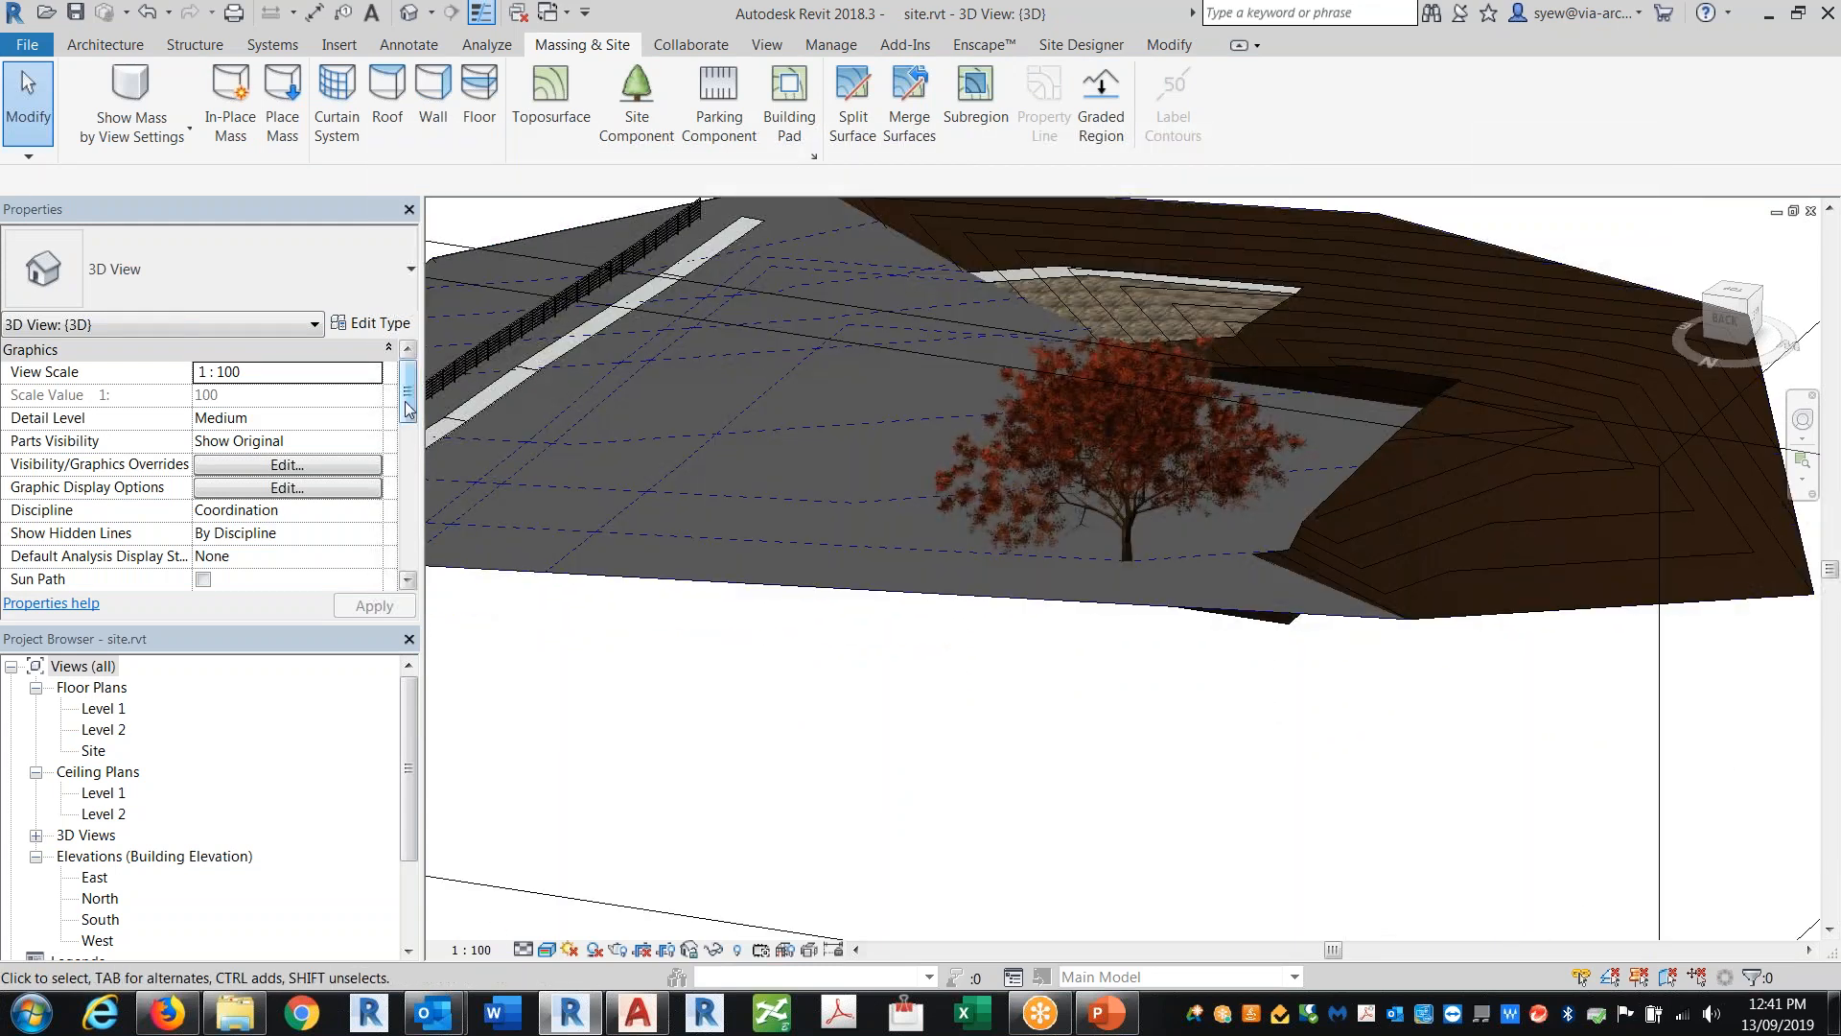
scroll(388, 480, down, 8)
click(376, 520)
click(249, 552)
shift+middle_drag(1165, 813, 1435, 756)
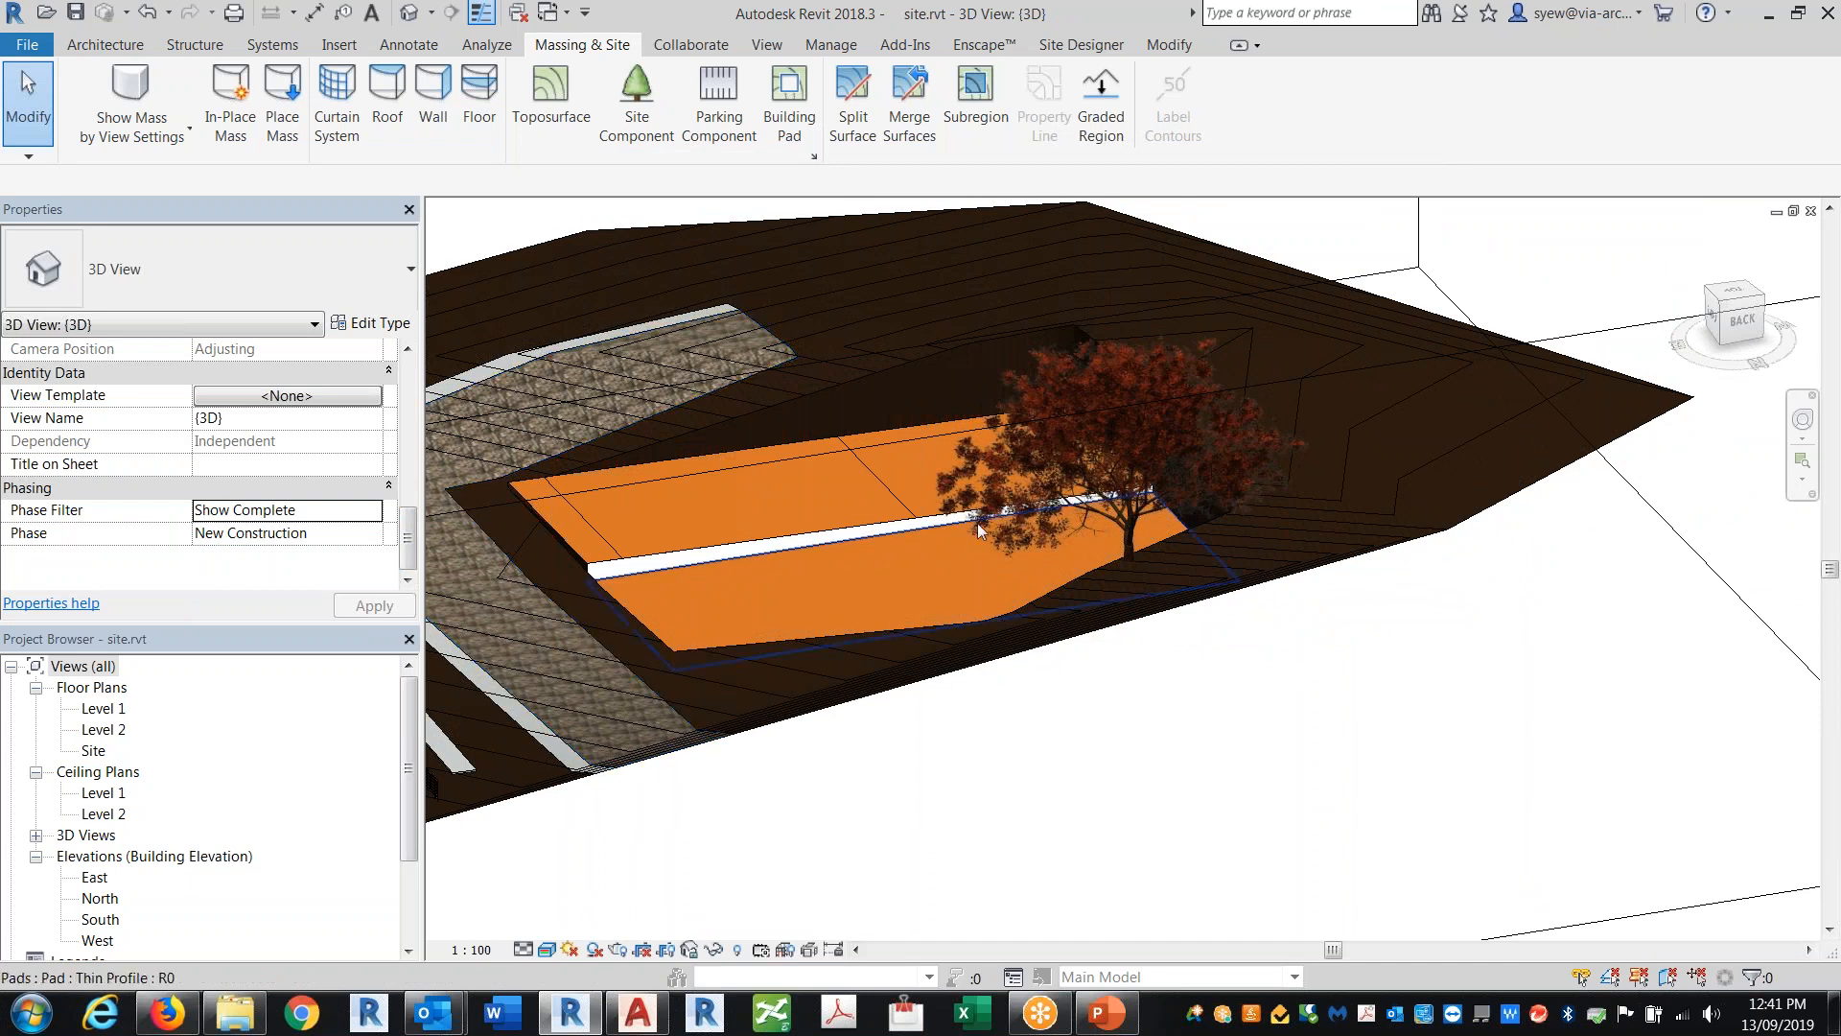
middle_drag(1247, 377, 1322, 477)
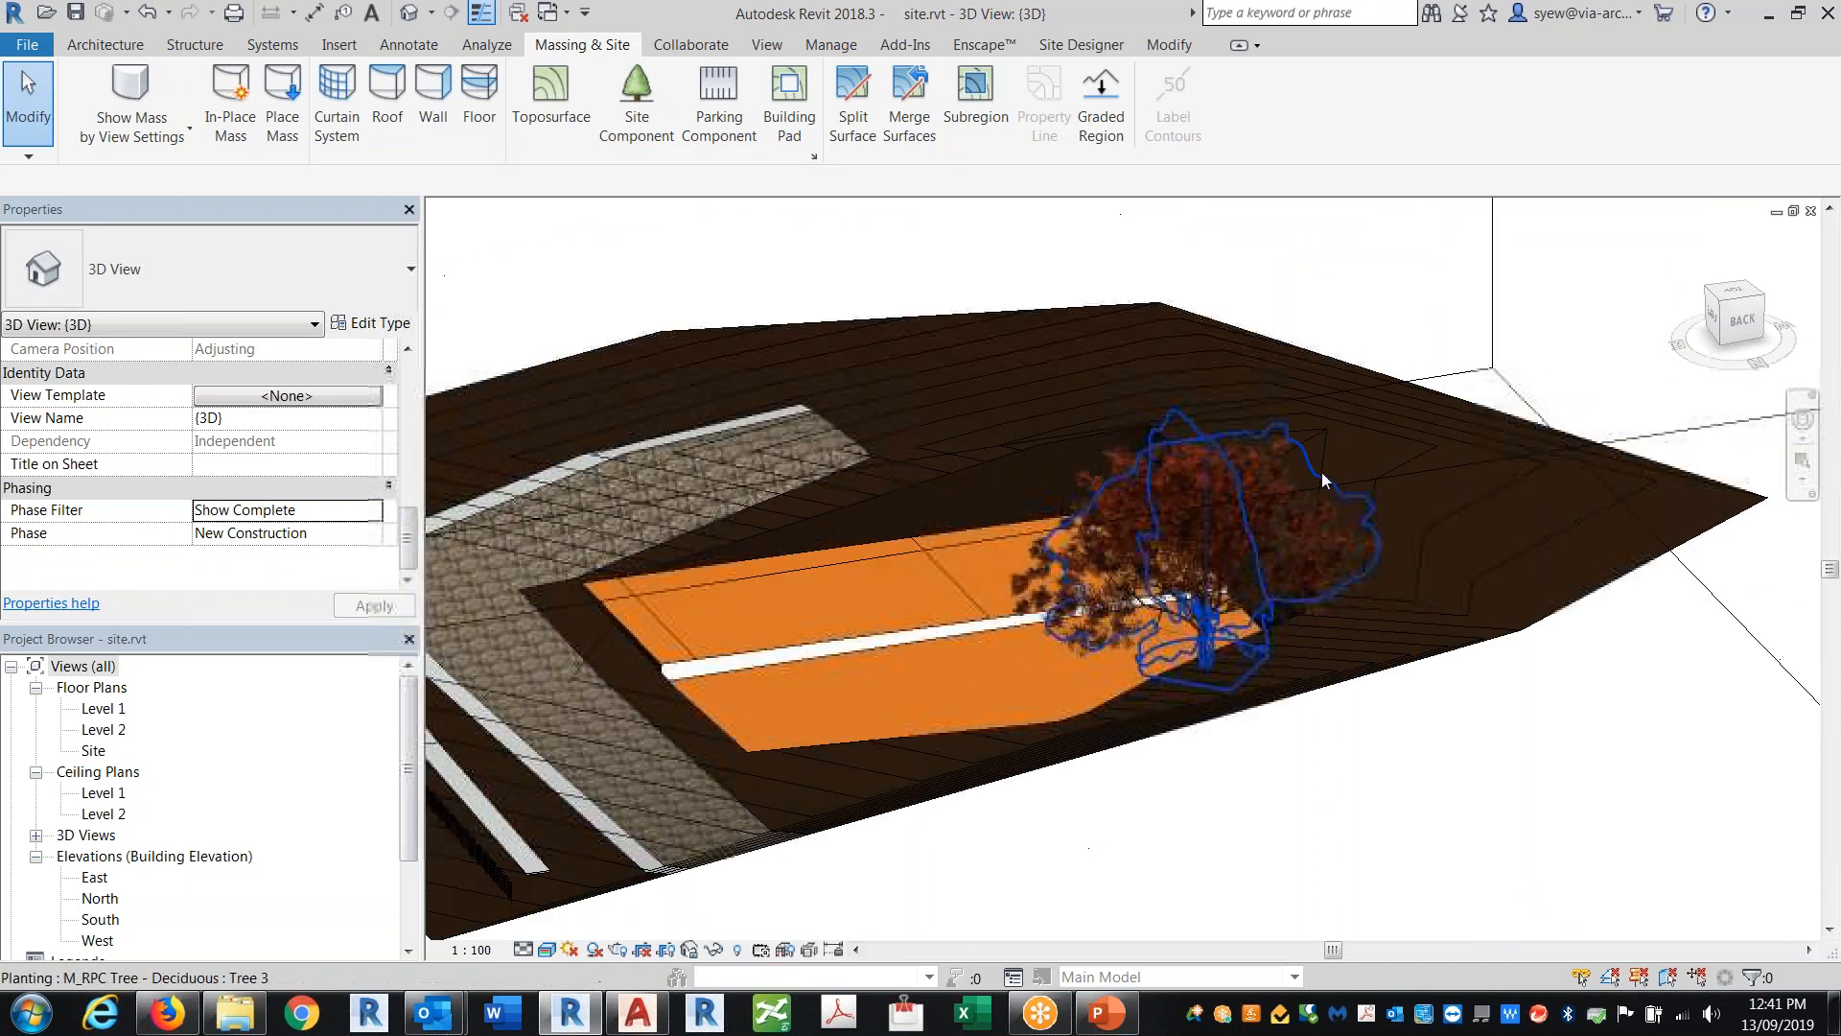
click(1139, 423)
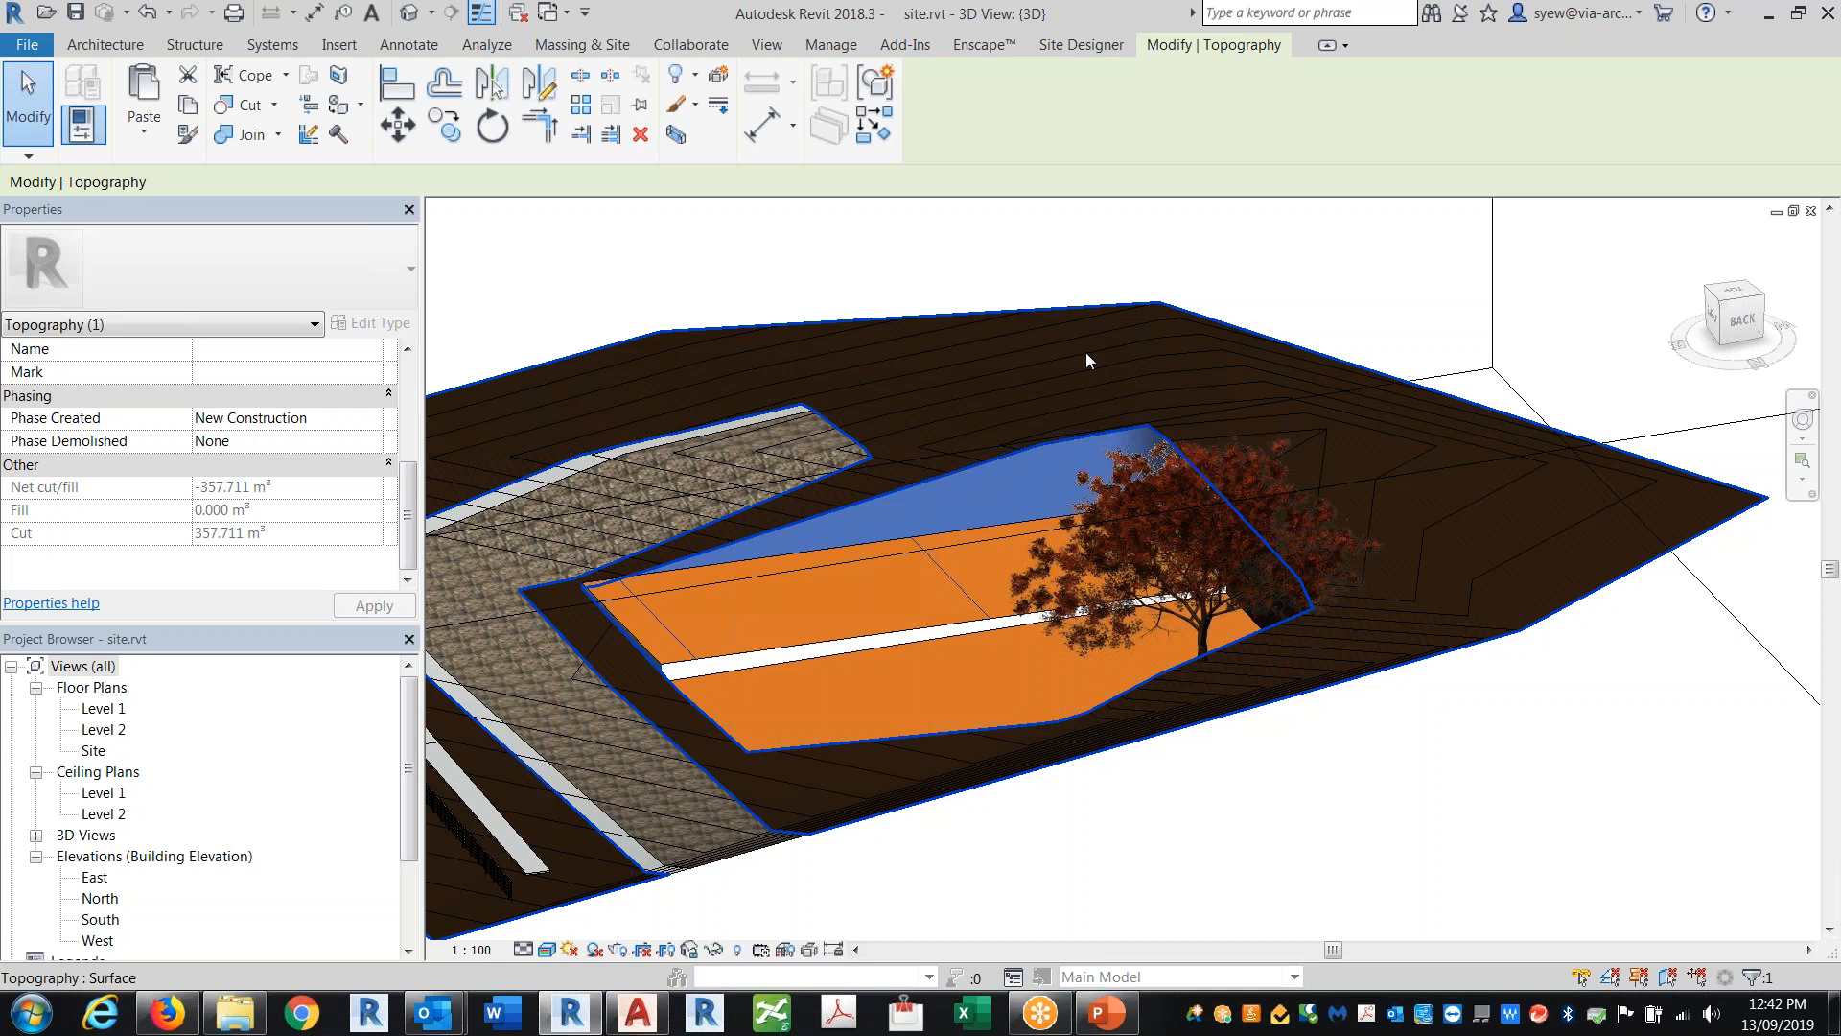
Step: Review the graded contours in the Site floor plan and return to the 3D view
double_click(104, 708)
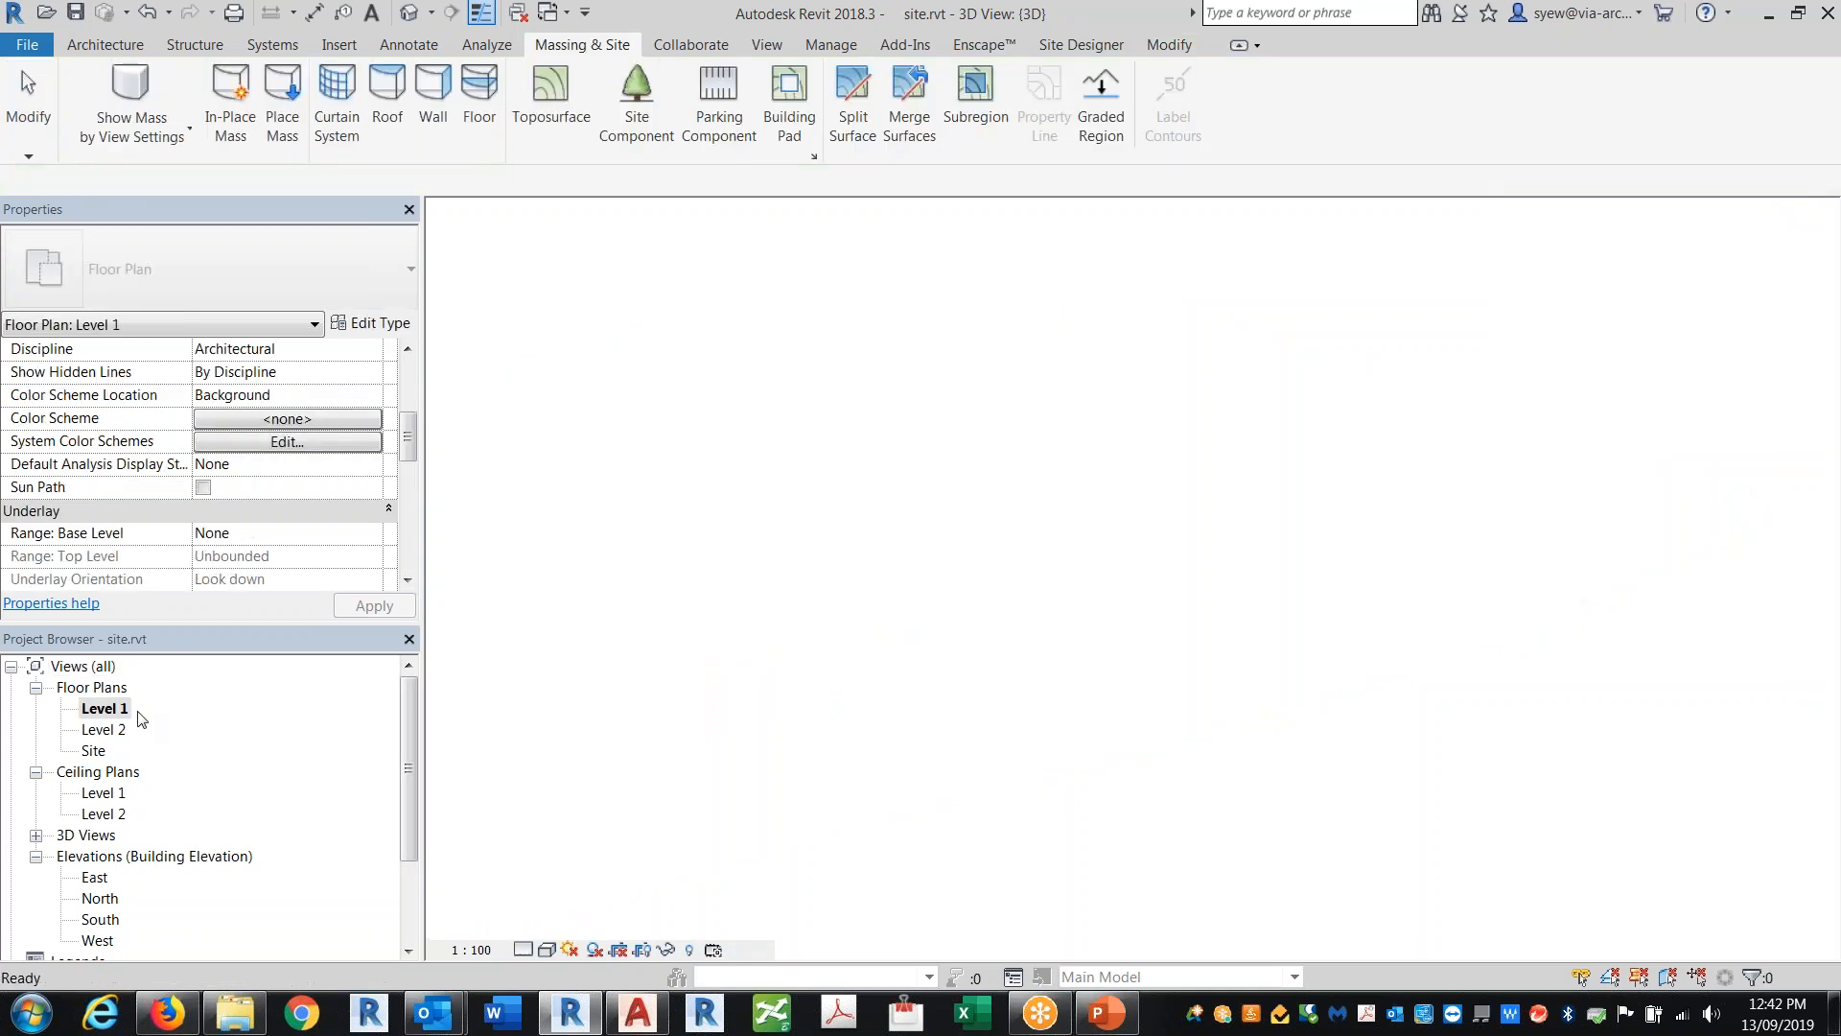
double_click(94, 751)
middle_drag(1380, 639, 1410, 450)
middle_drag(825, 332, 922, 303)
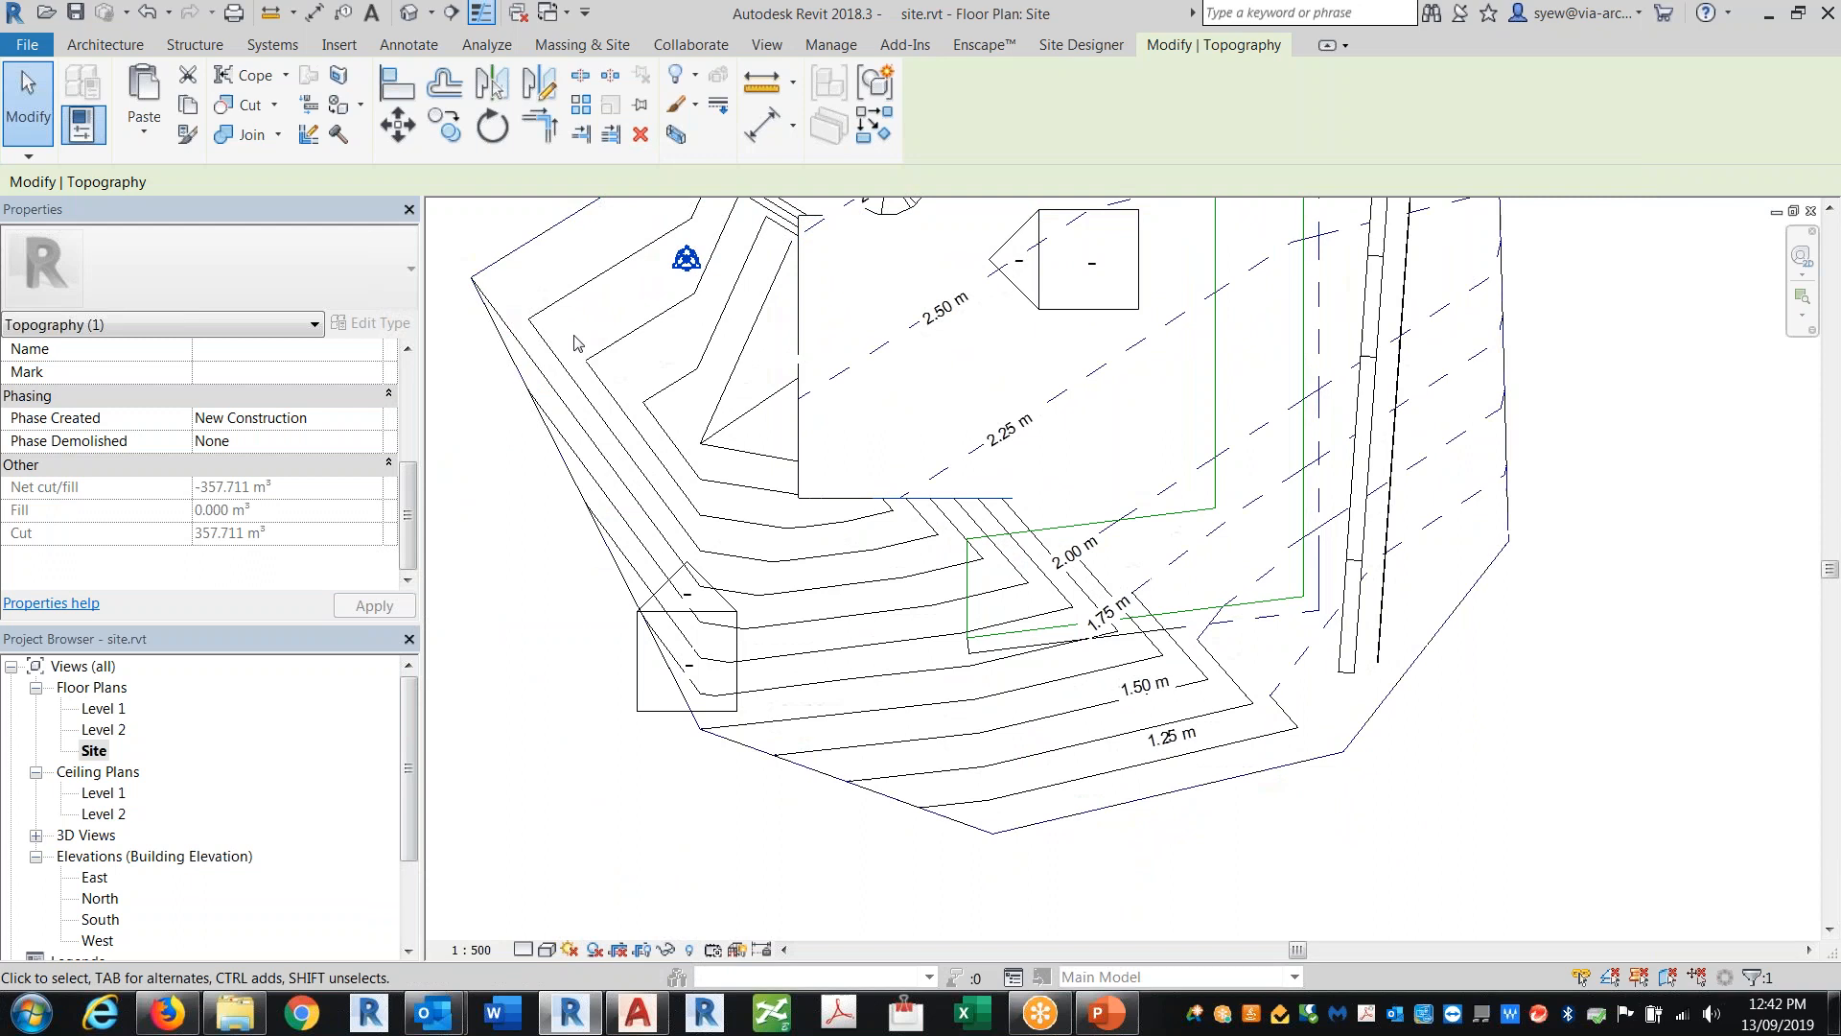
click(106, 45)
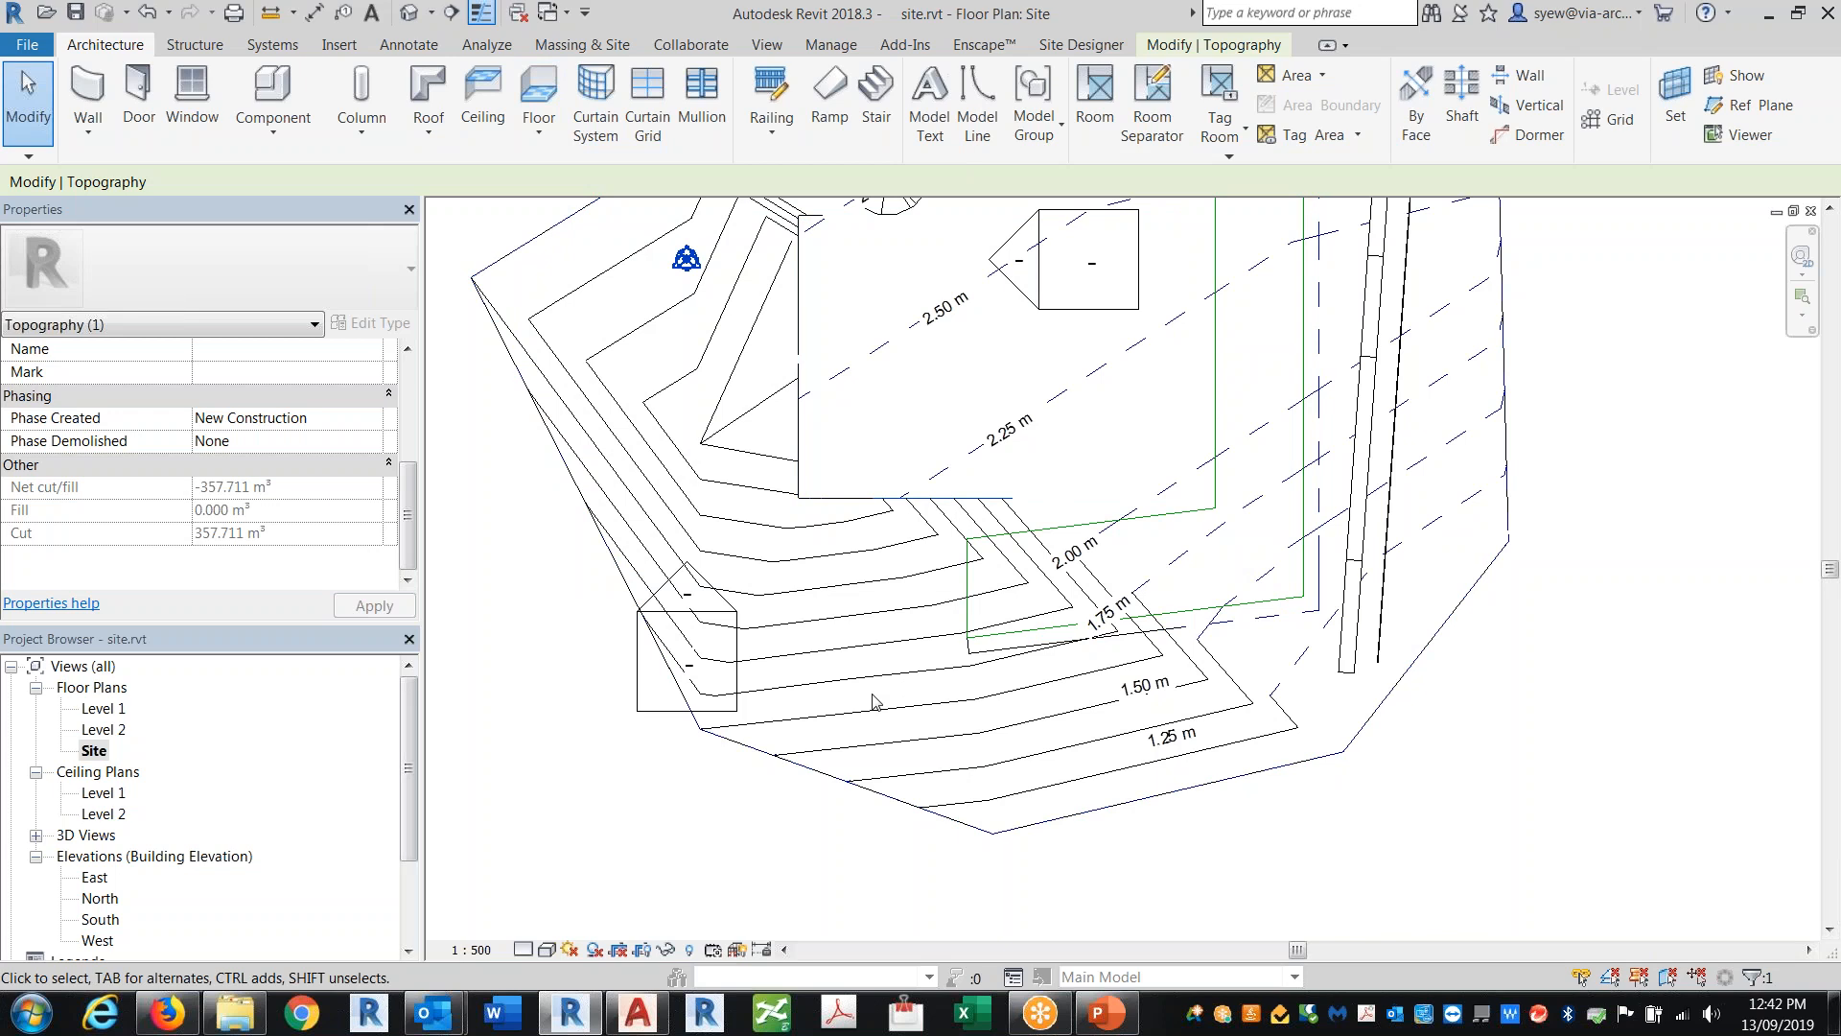
click(410, 13)
click(1467, 749)
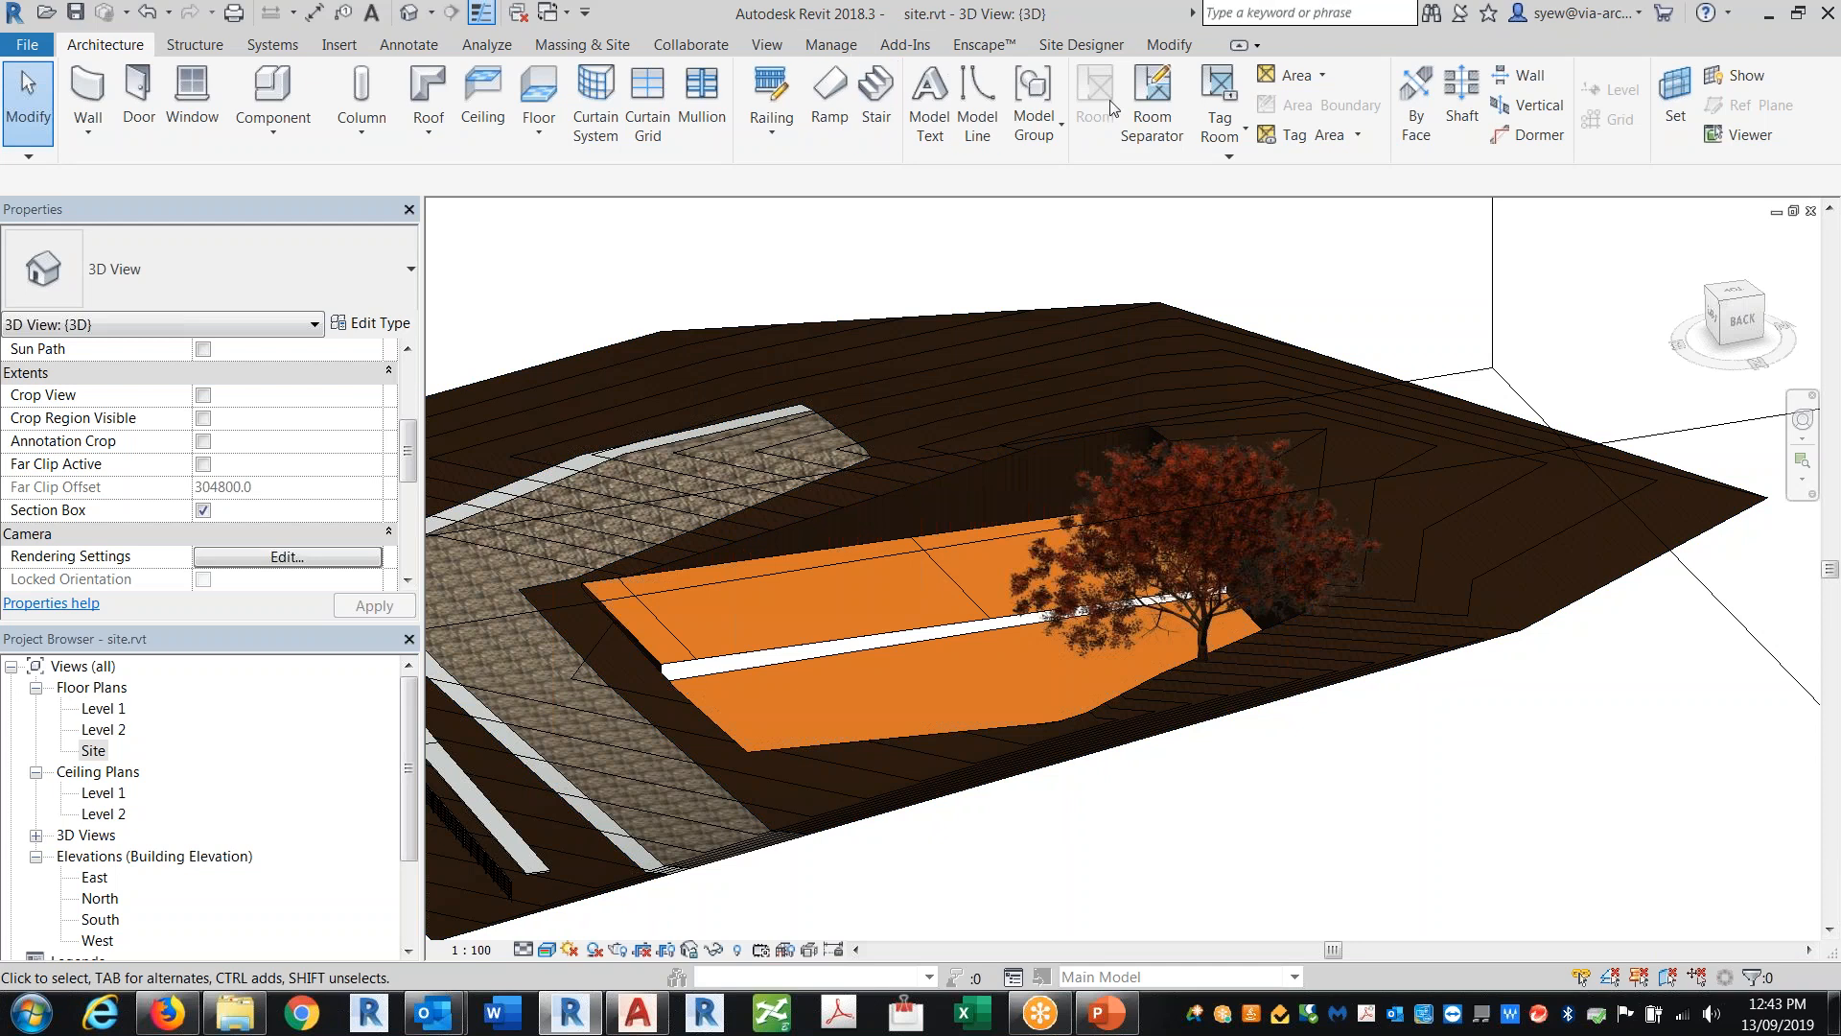
Step: In the Site plan, set Unnamed Surface 1 as the Site Designer base toposurface
click(1094, 48)
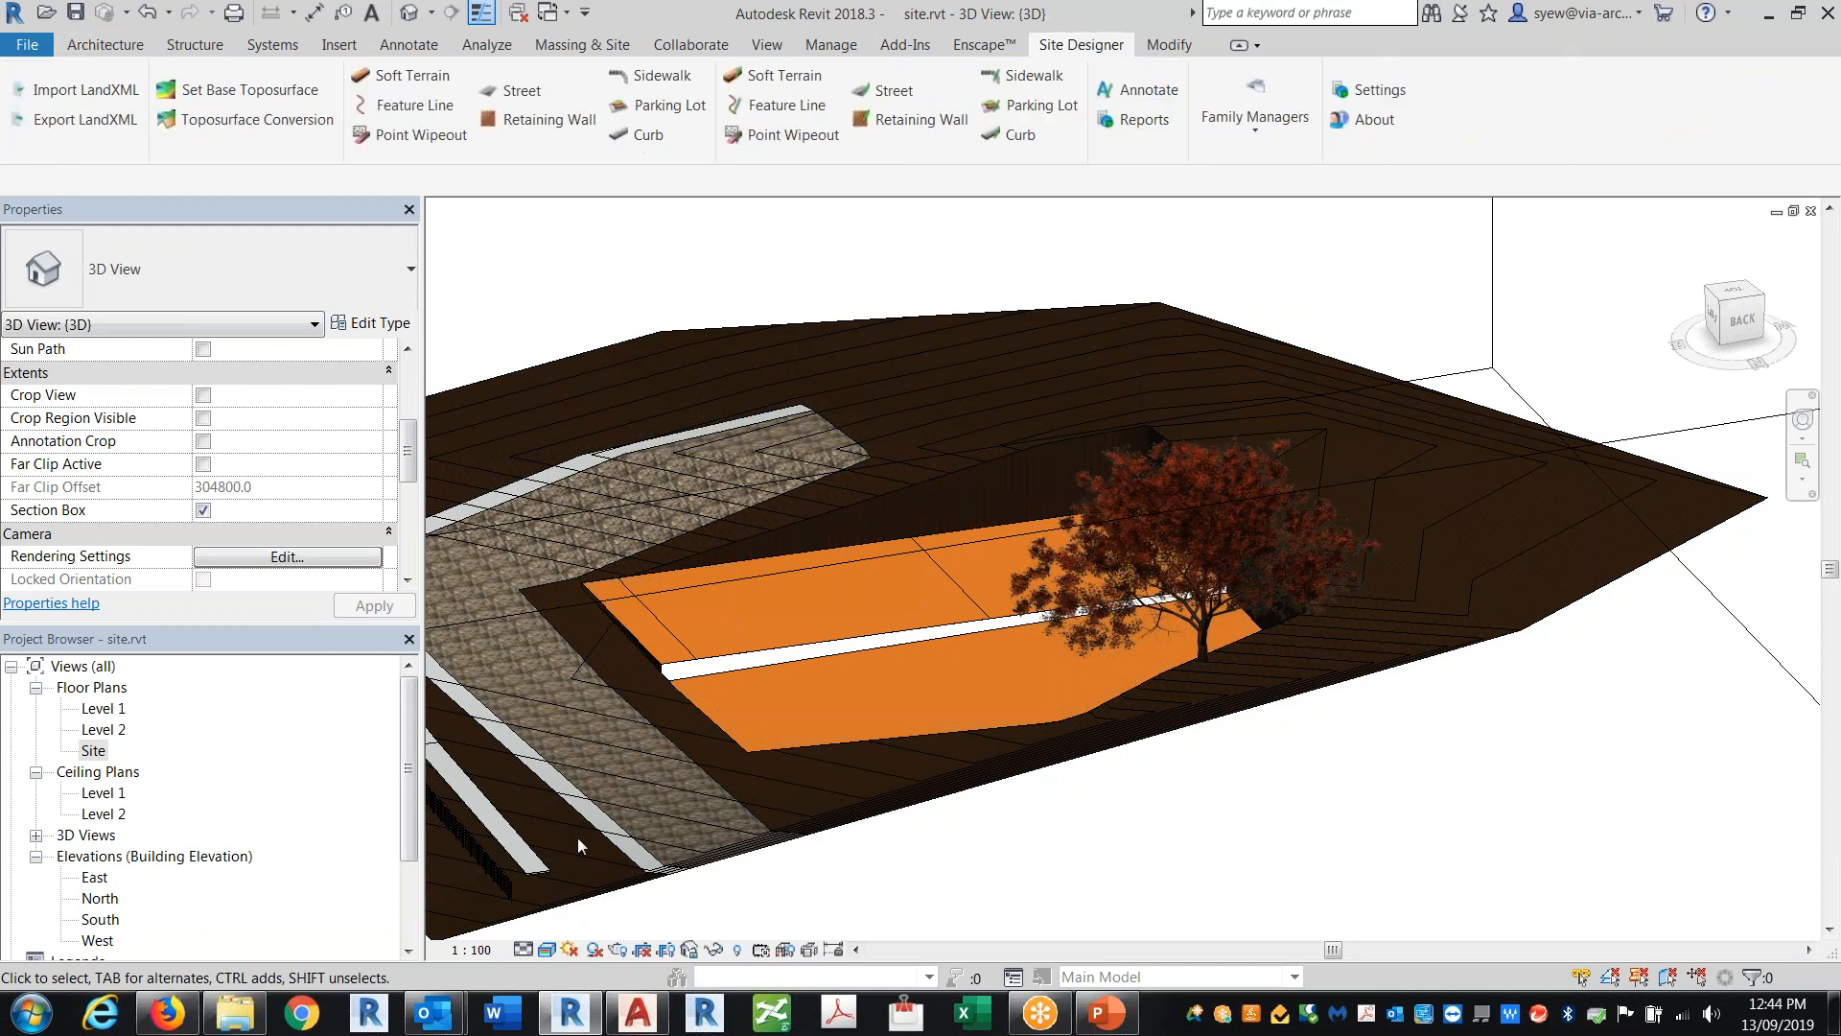
double_click(96, 753)
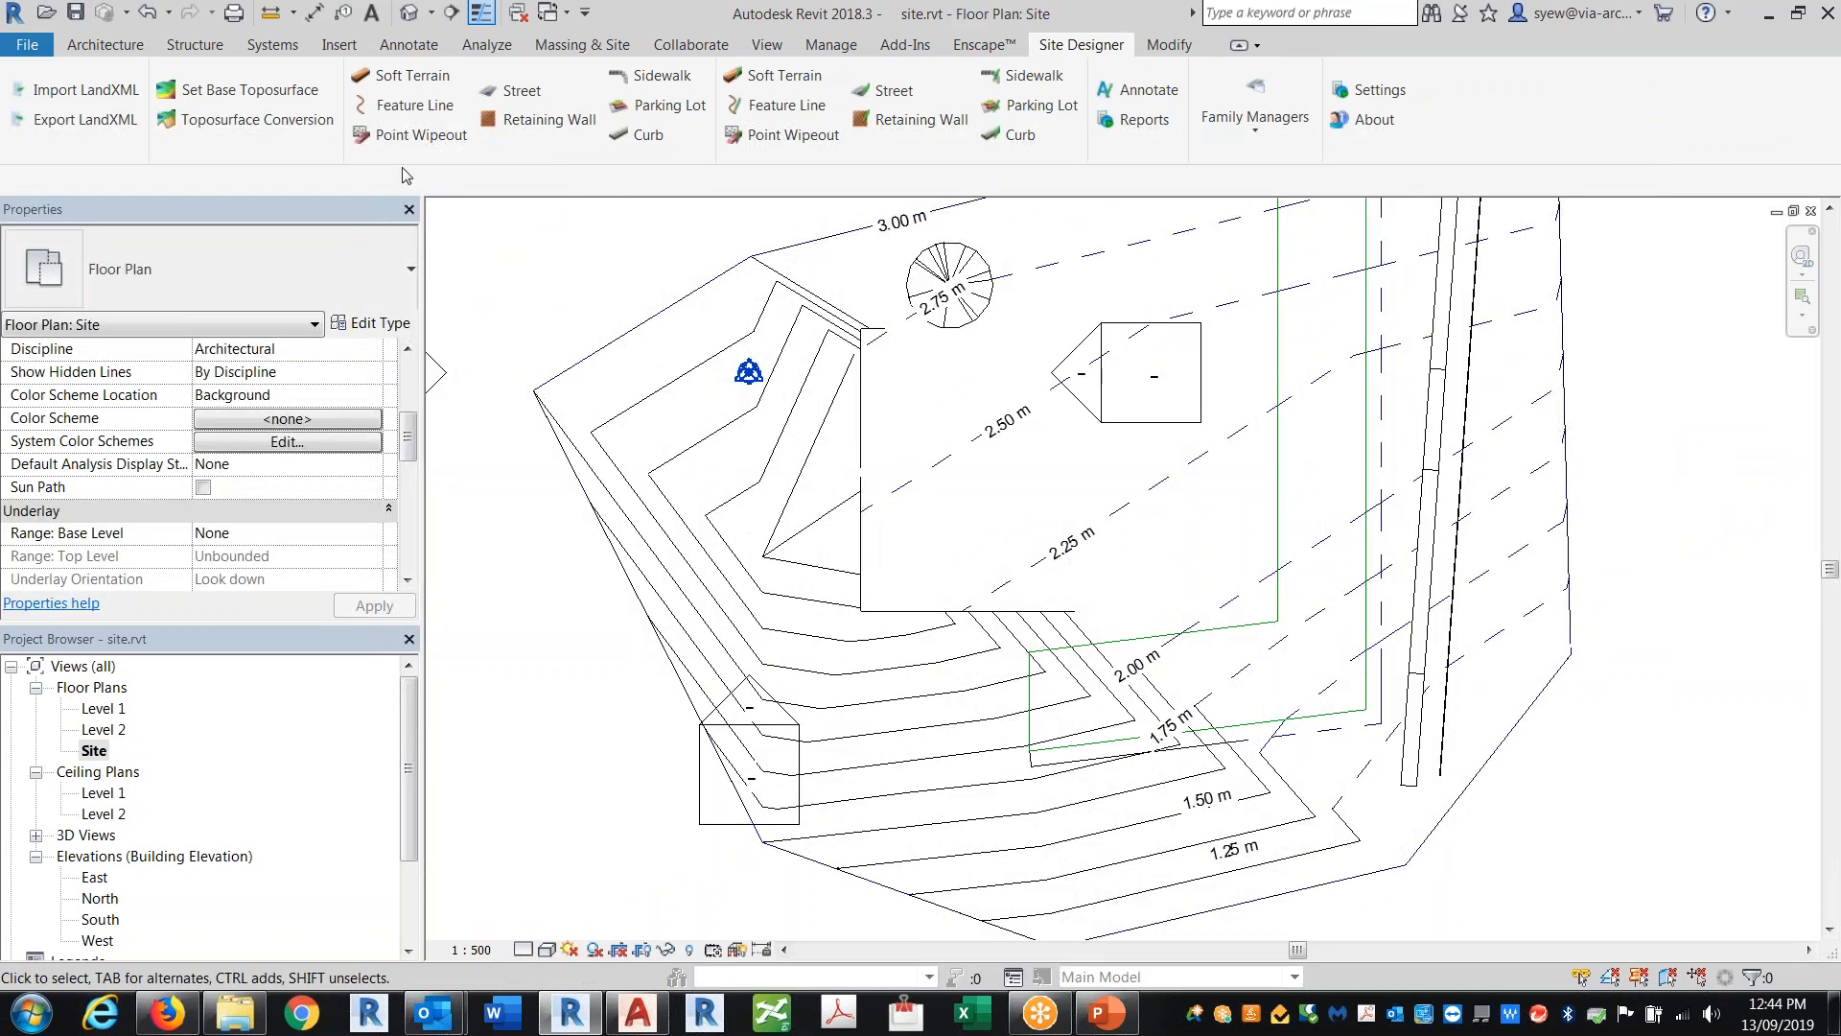
click(227, 93)
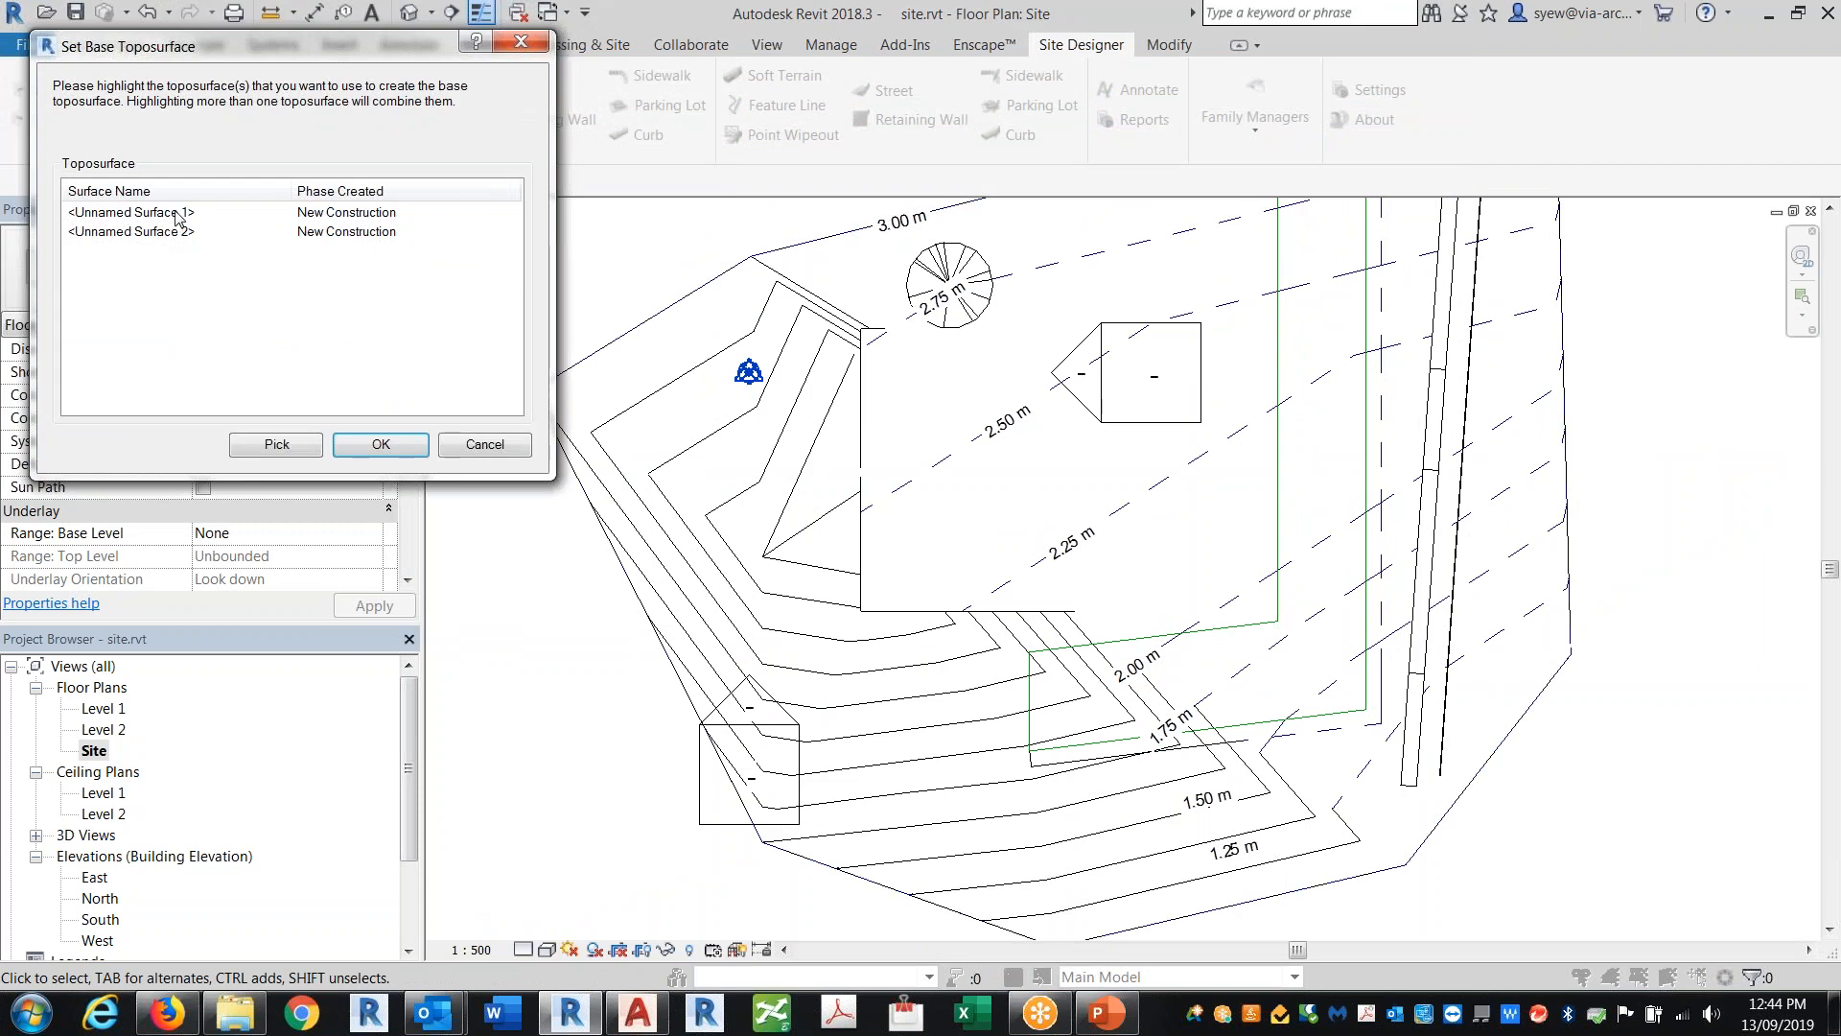
click(136, 212)
click(297, 445)
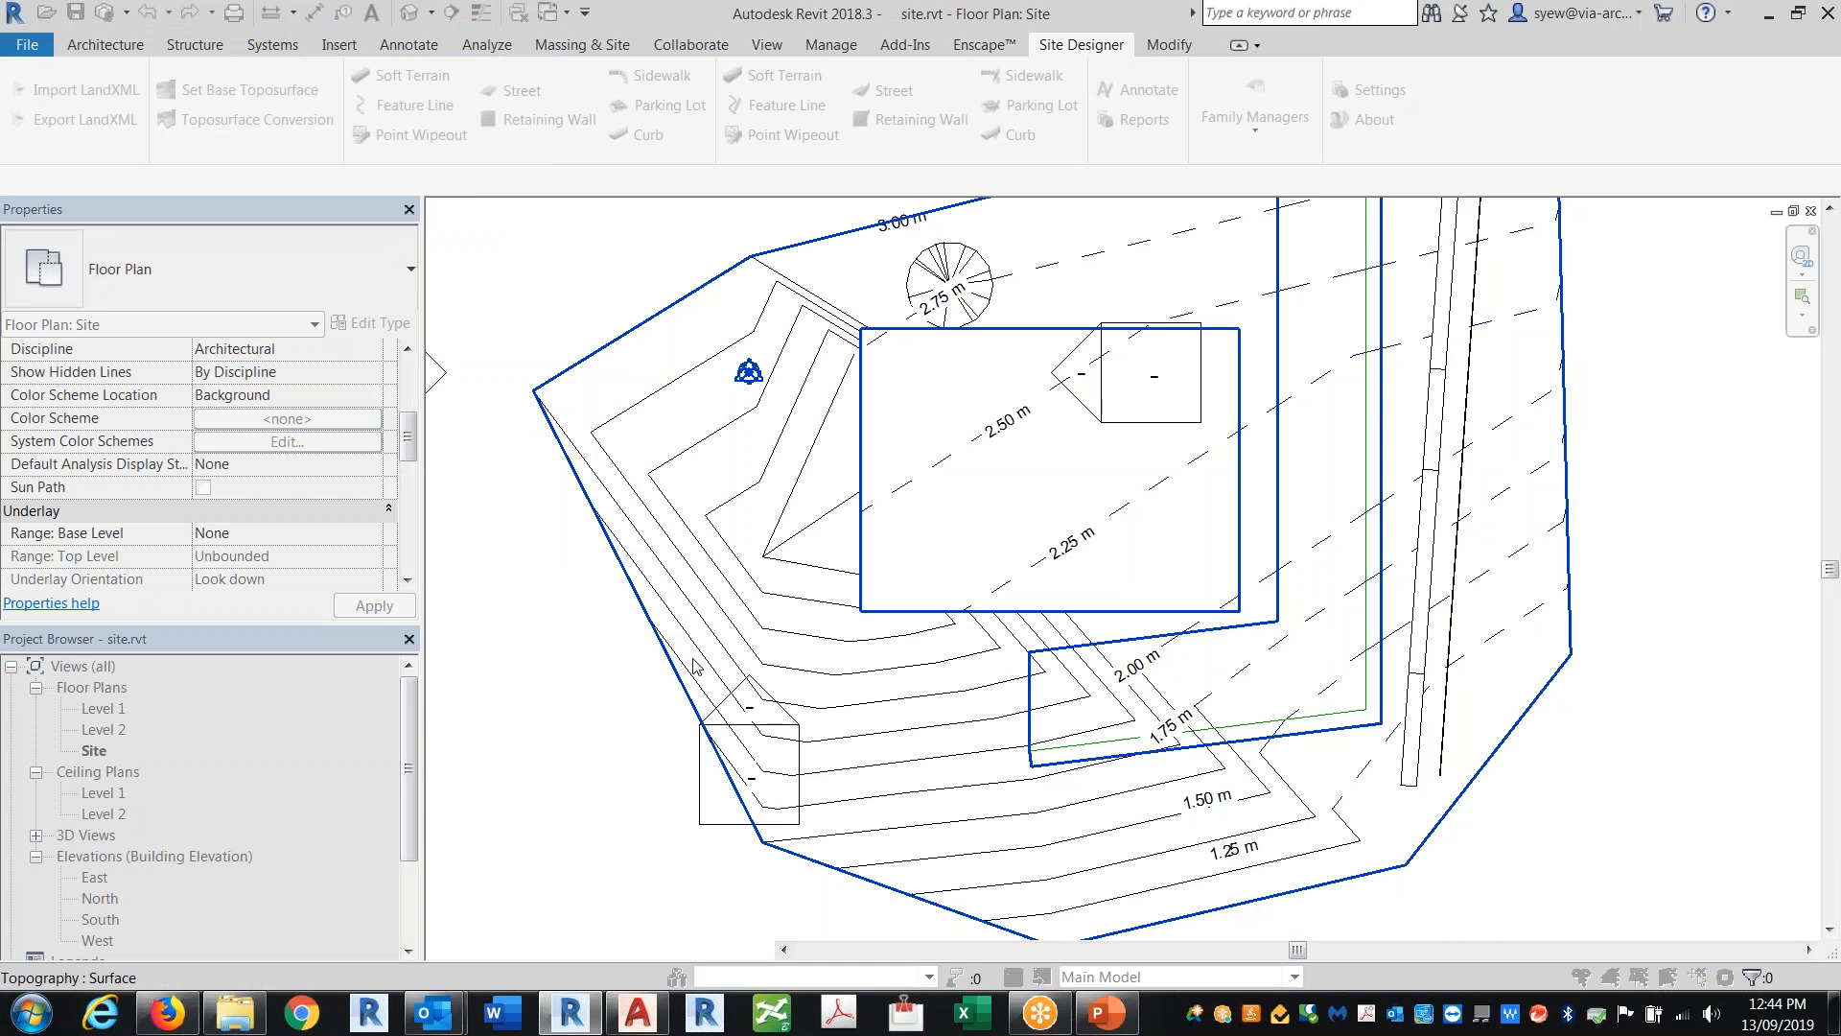
Step: Create a Proposed Toposurface from the base surface in the New Construction phase, including its building pads warning and subregion copies
right_click(739, 345)
click(792, 349)
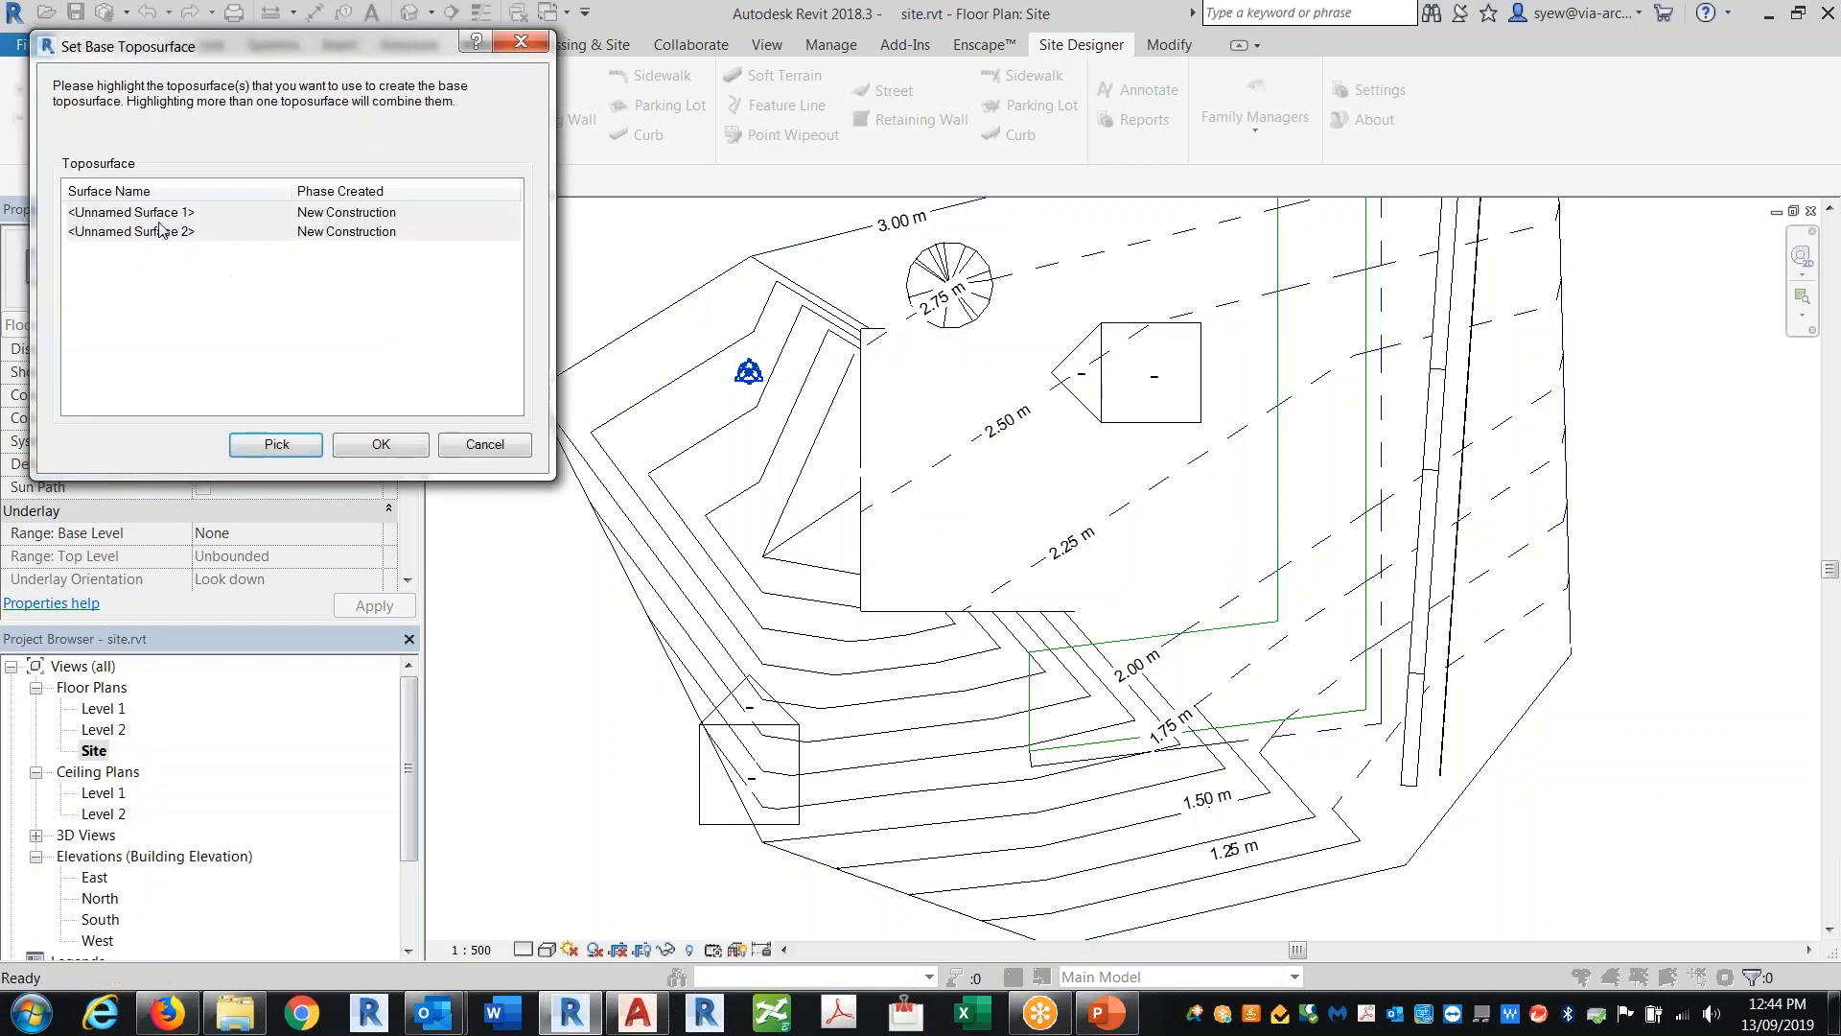
click(354, 447)
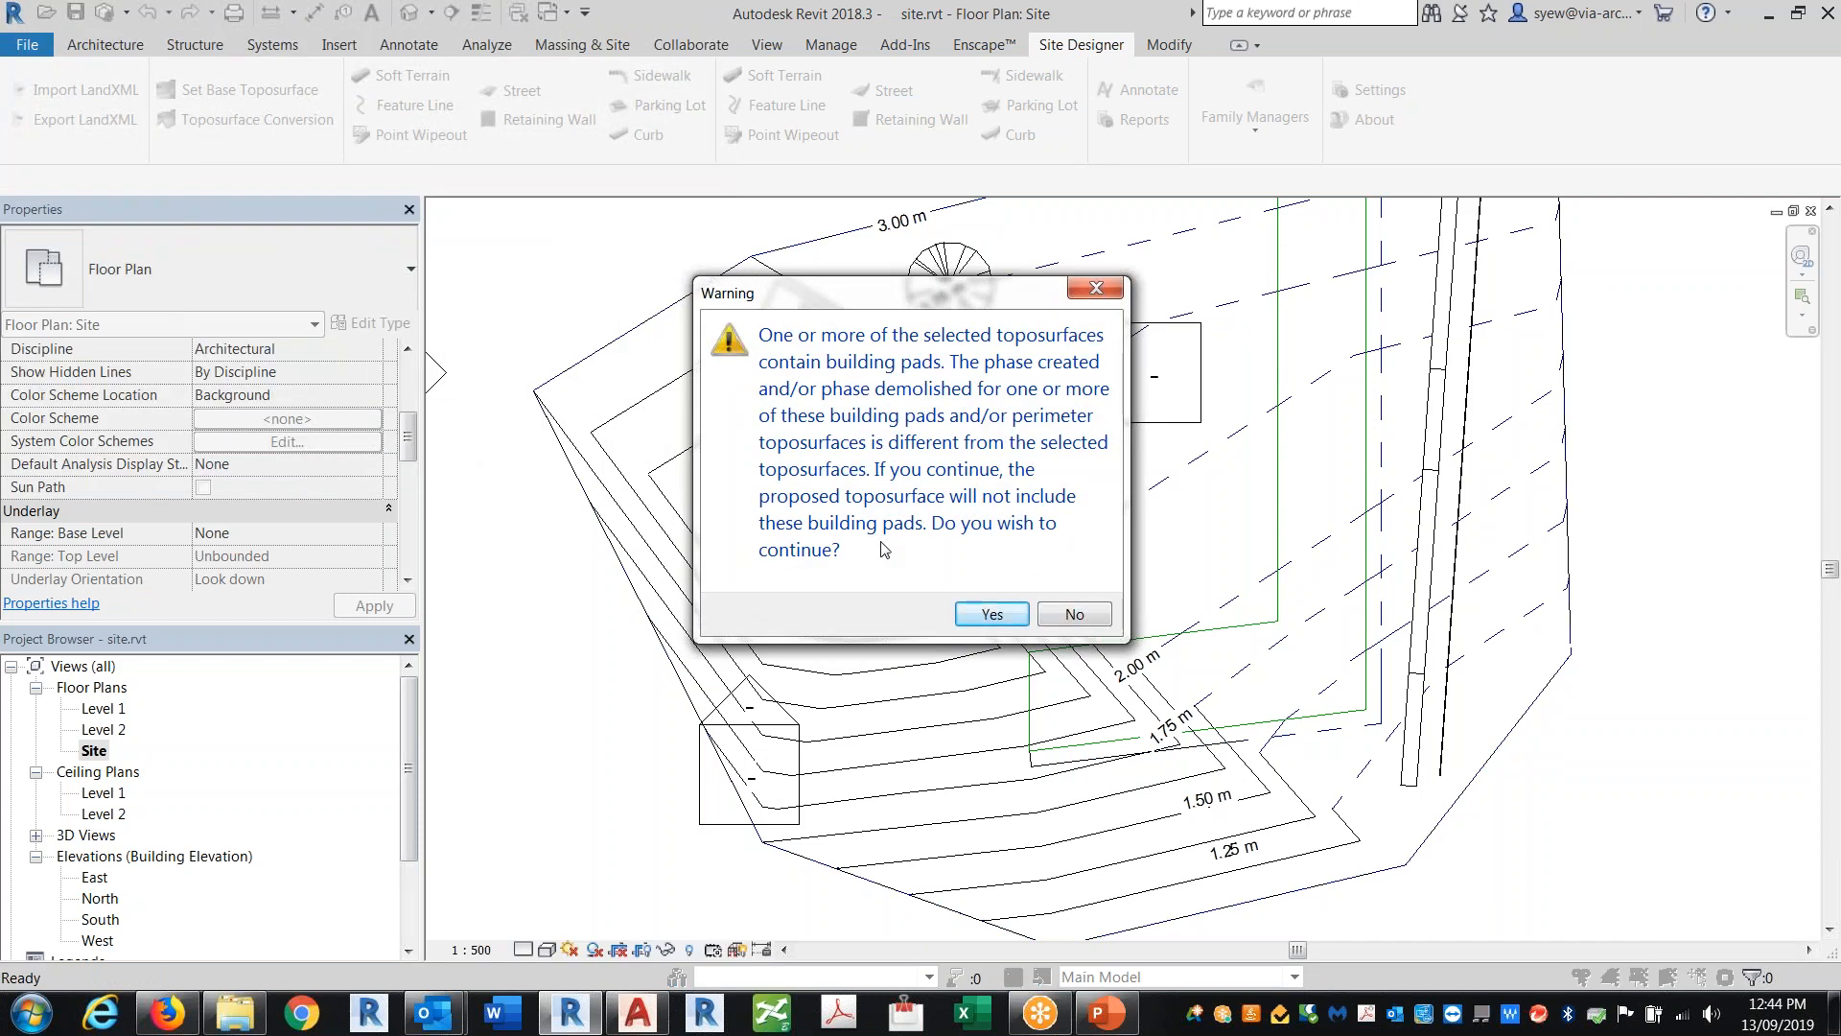
click(1003, 619)
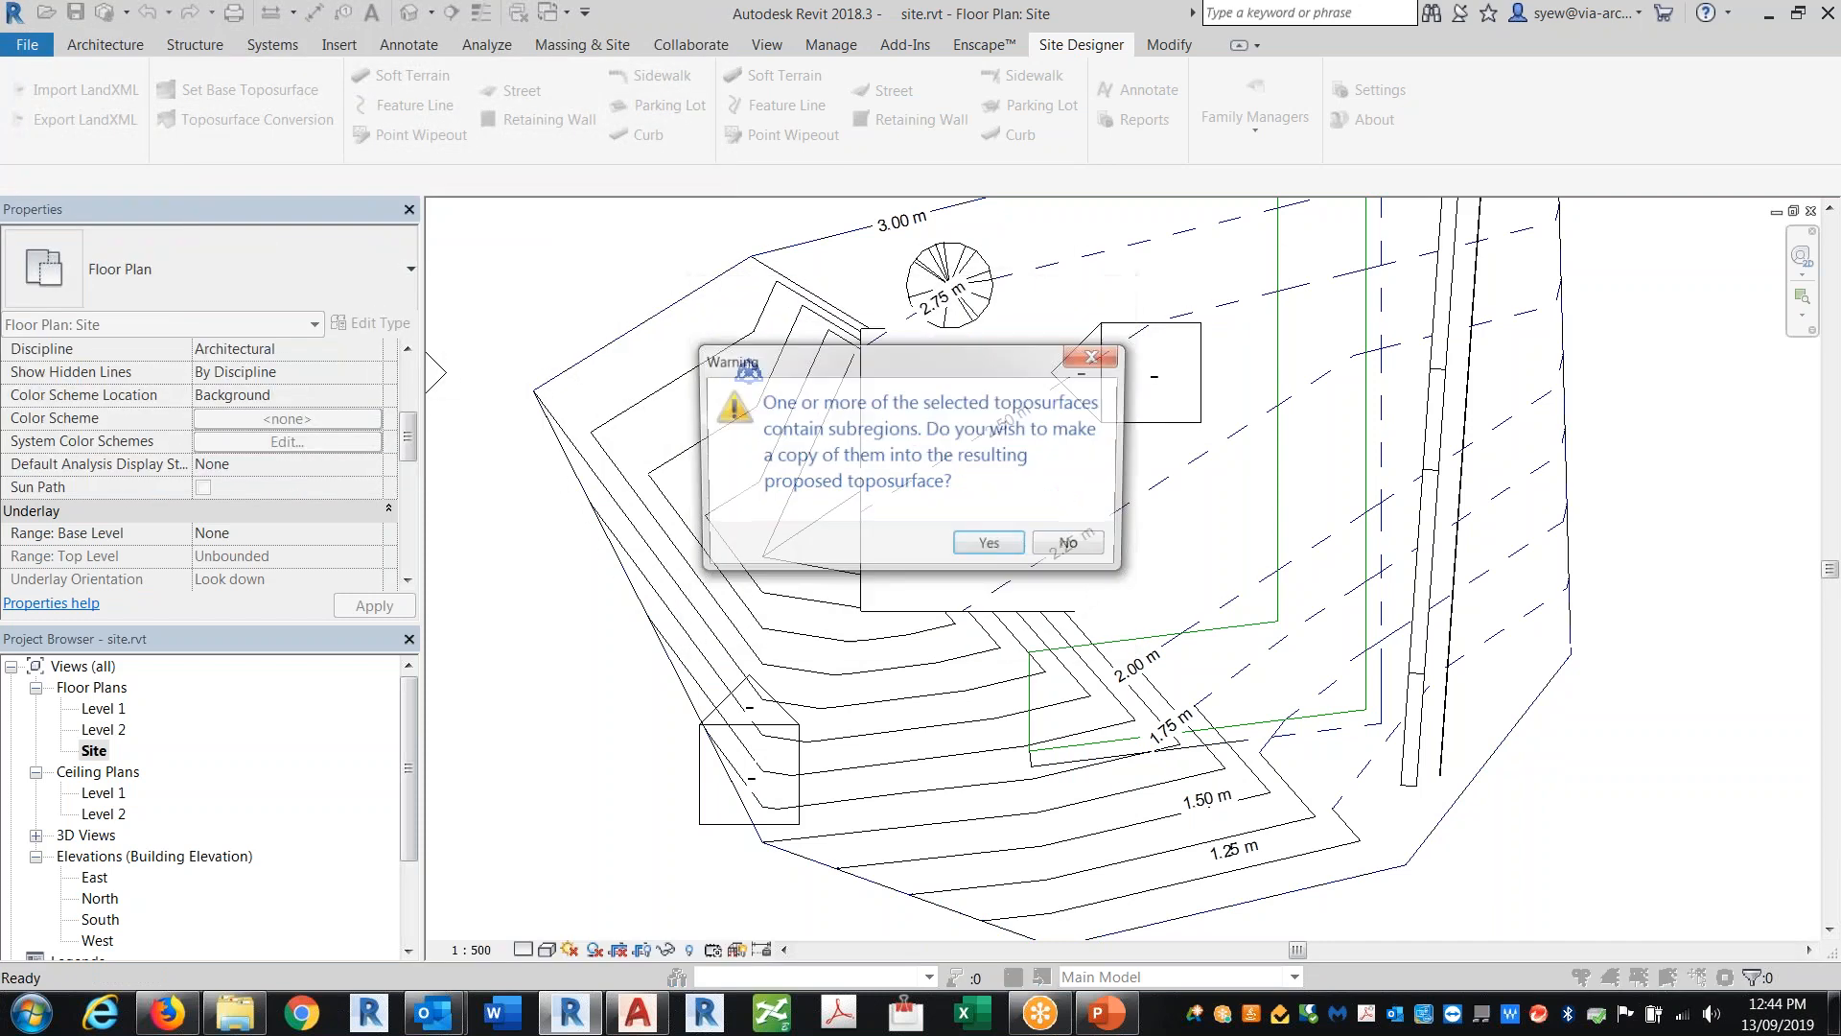
click(990, 548)
click(993, 576)
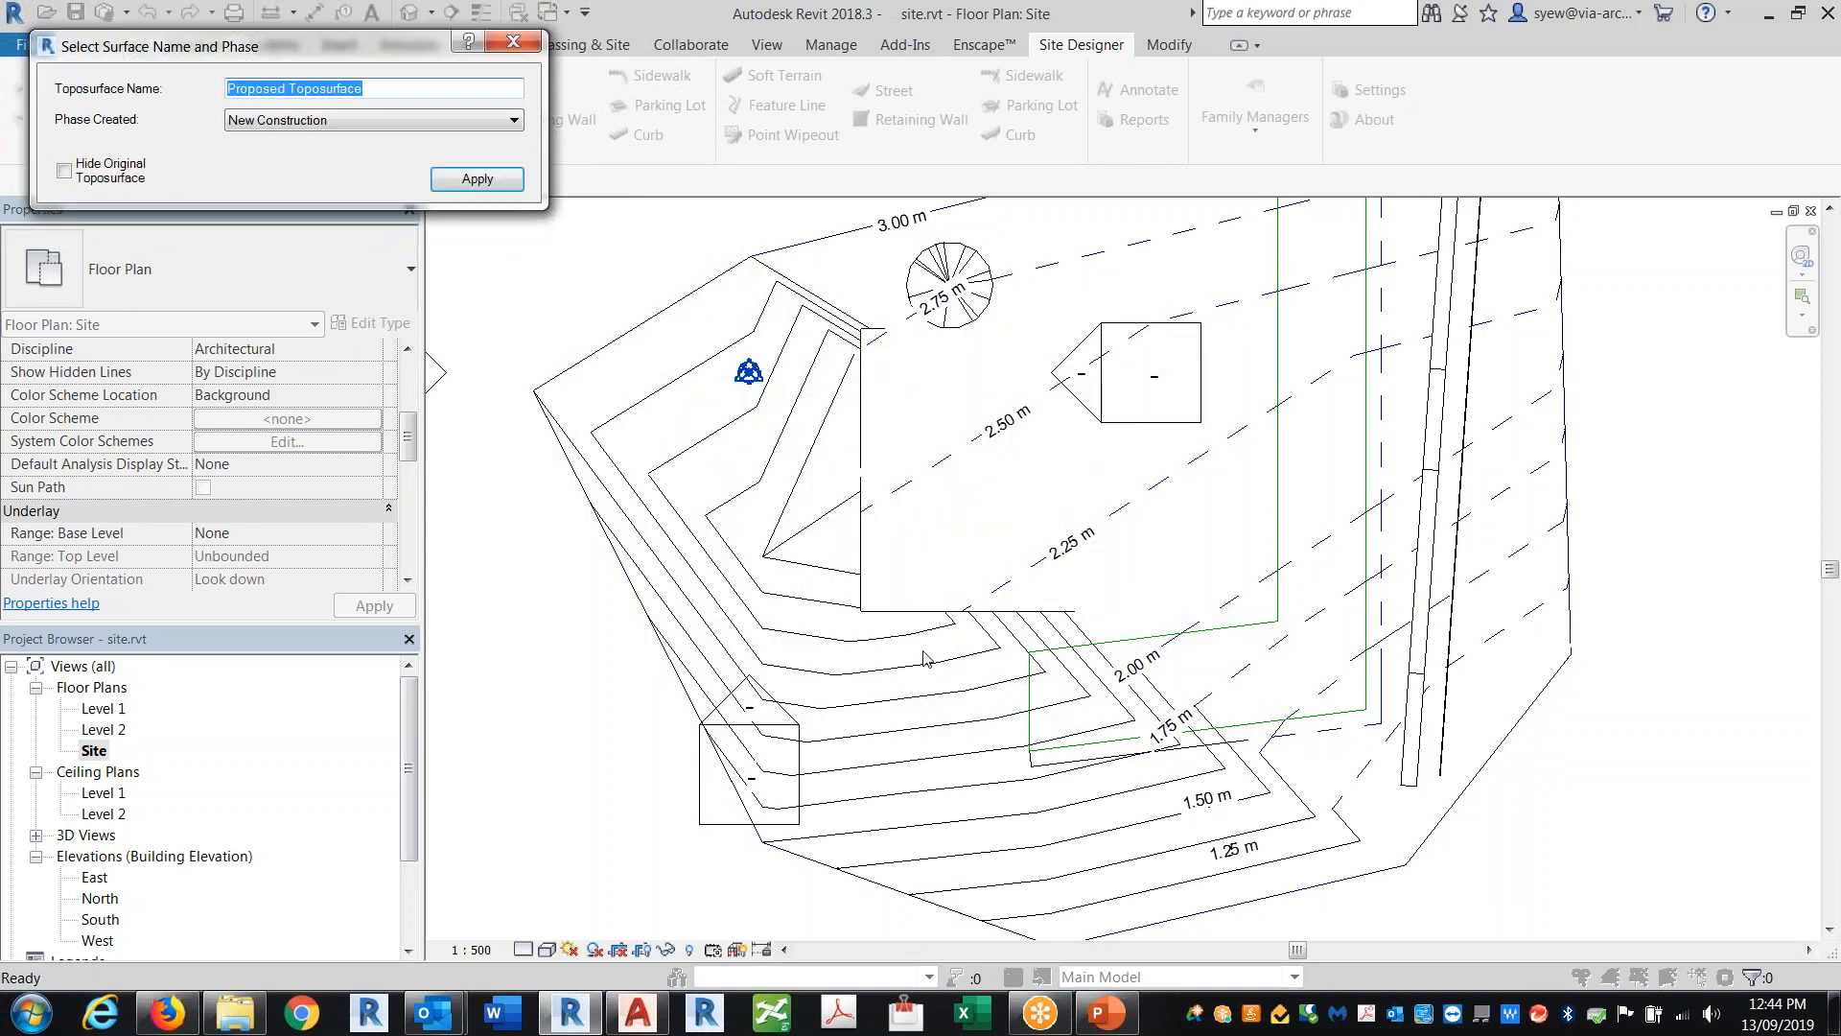
click(478, 179)
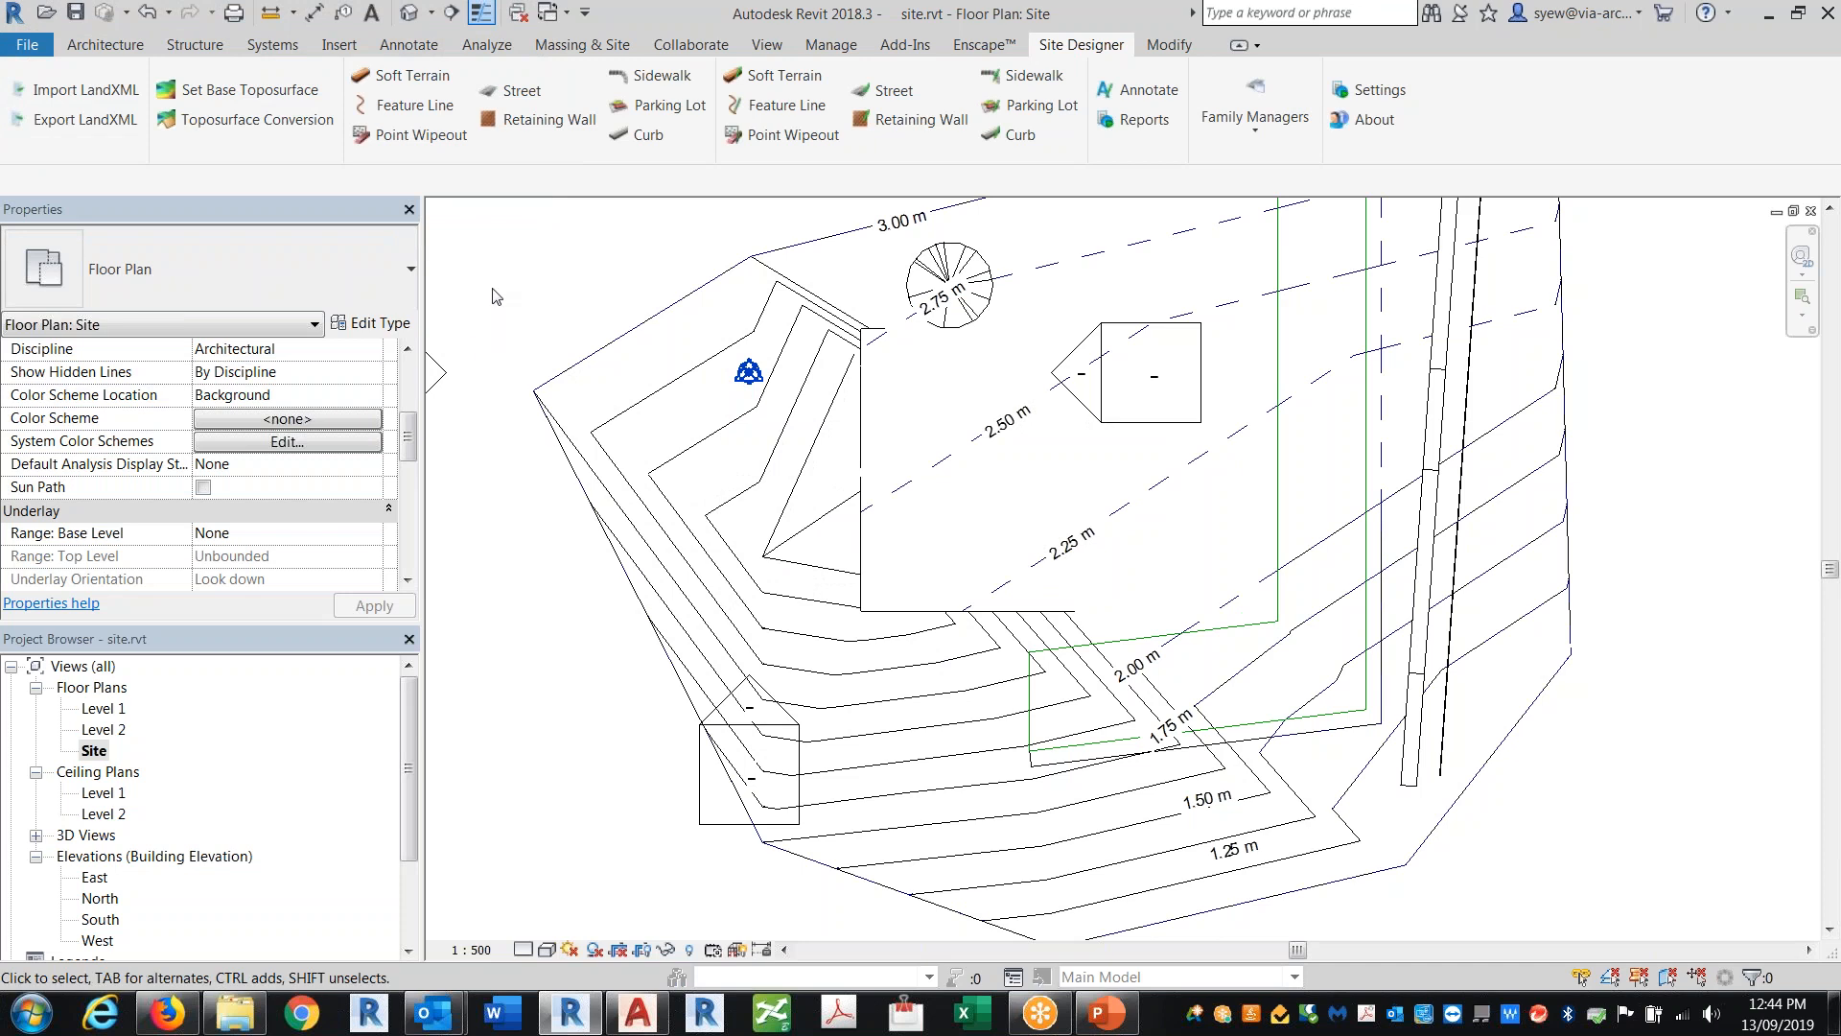
Step: Try to draw a Sample Street as a chained host line across the toposurface, loading the default street families
click(519, 91)
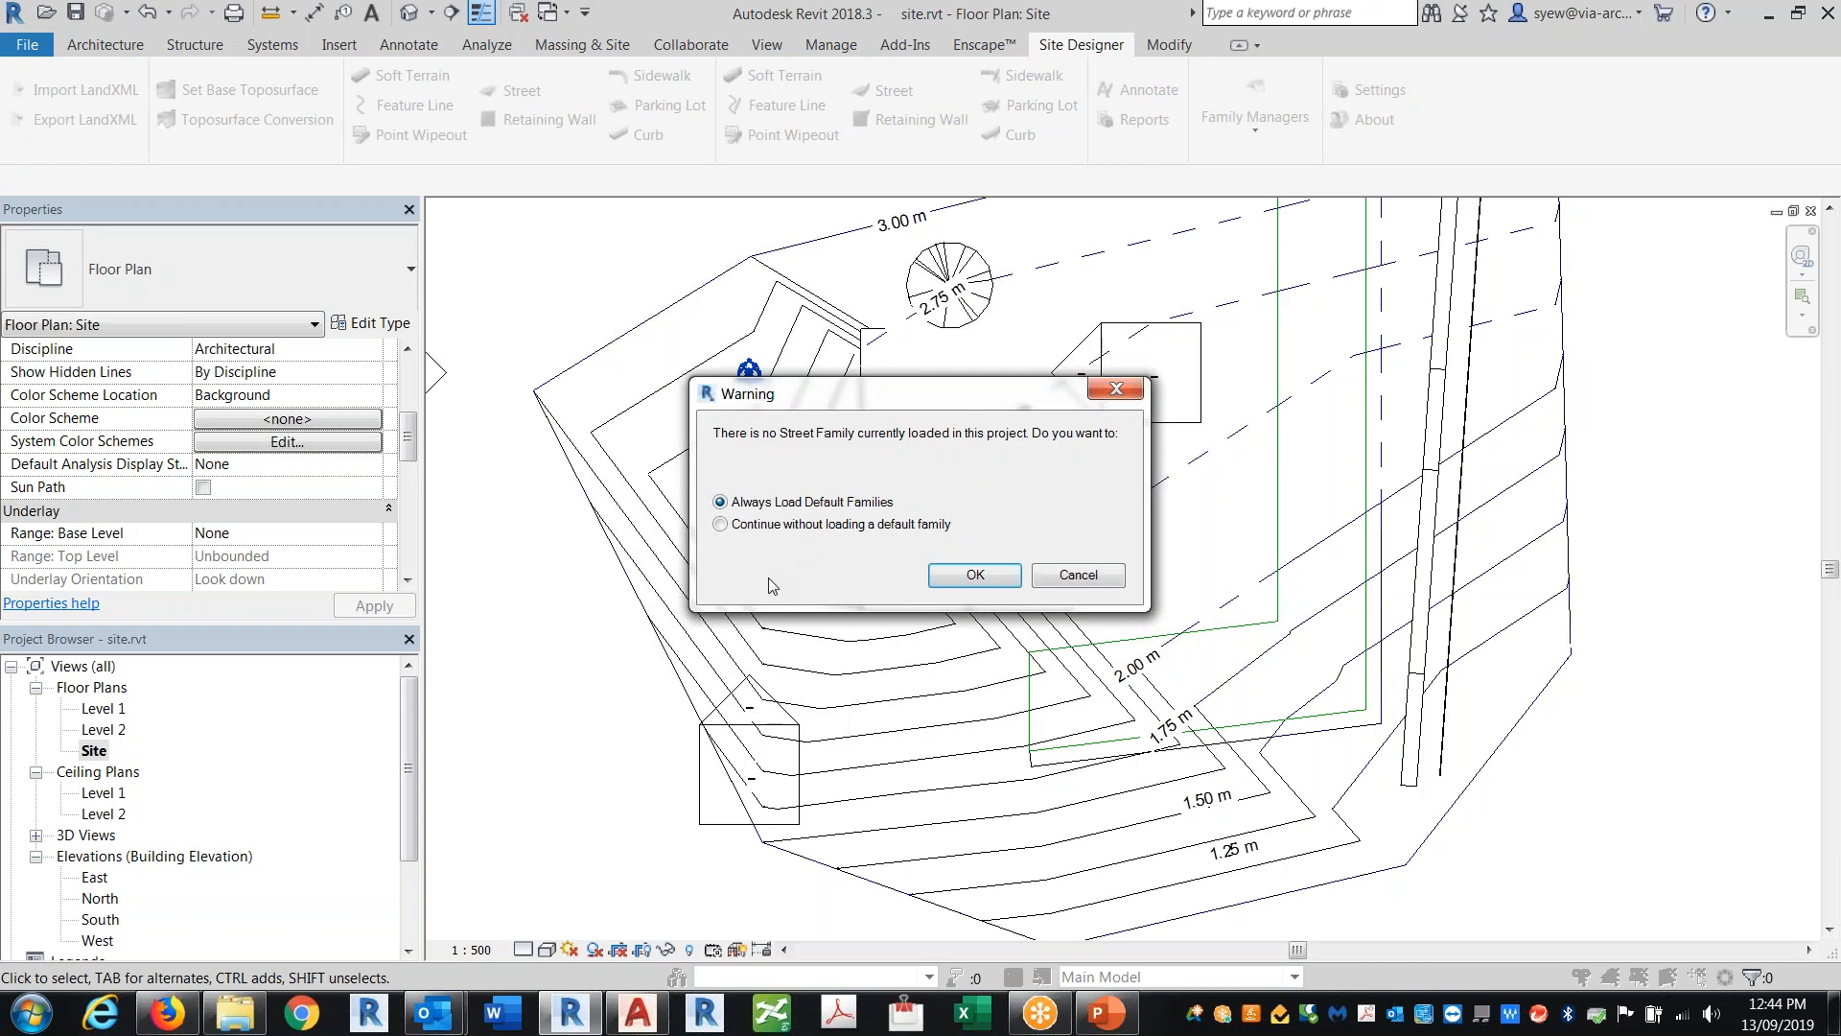
key(Return)
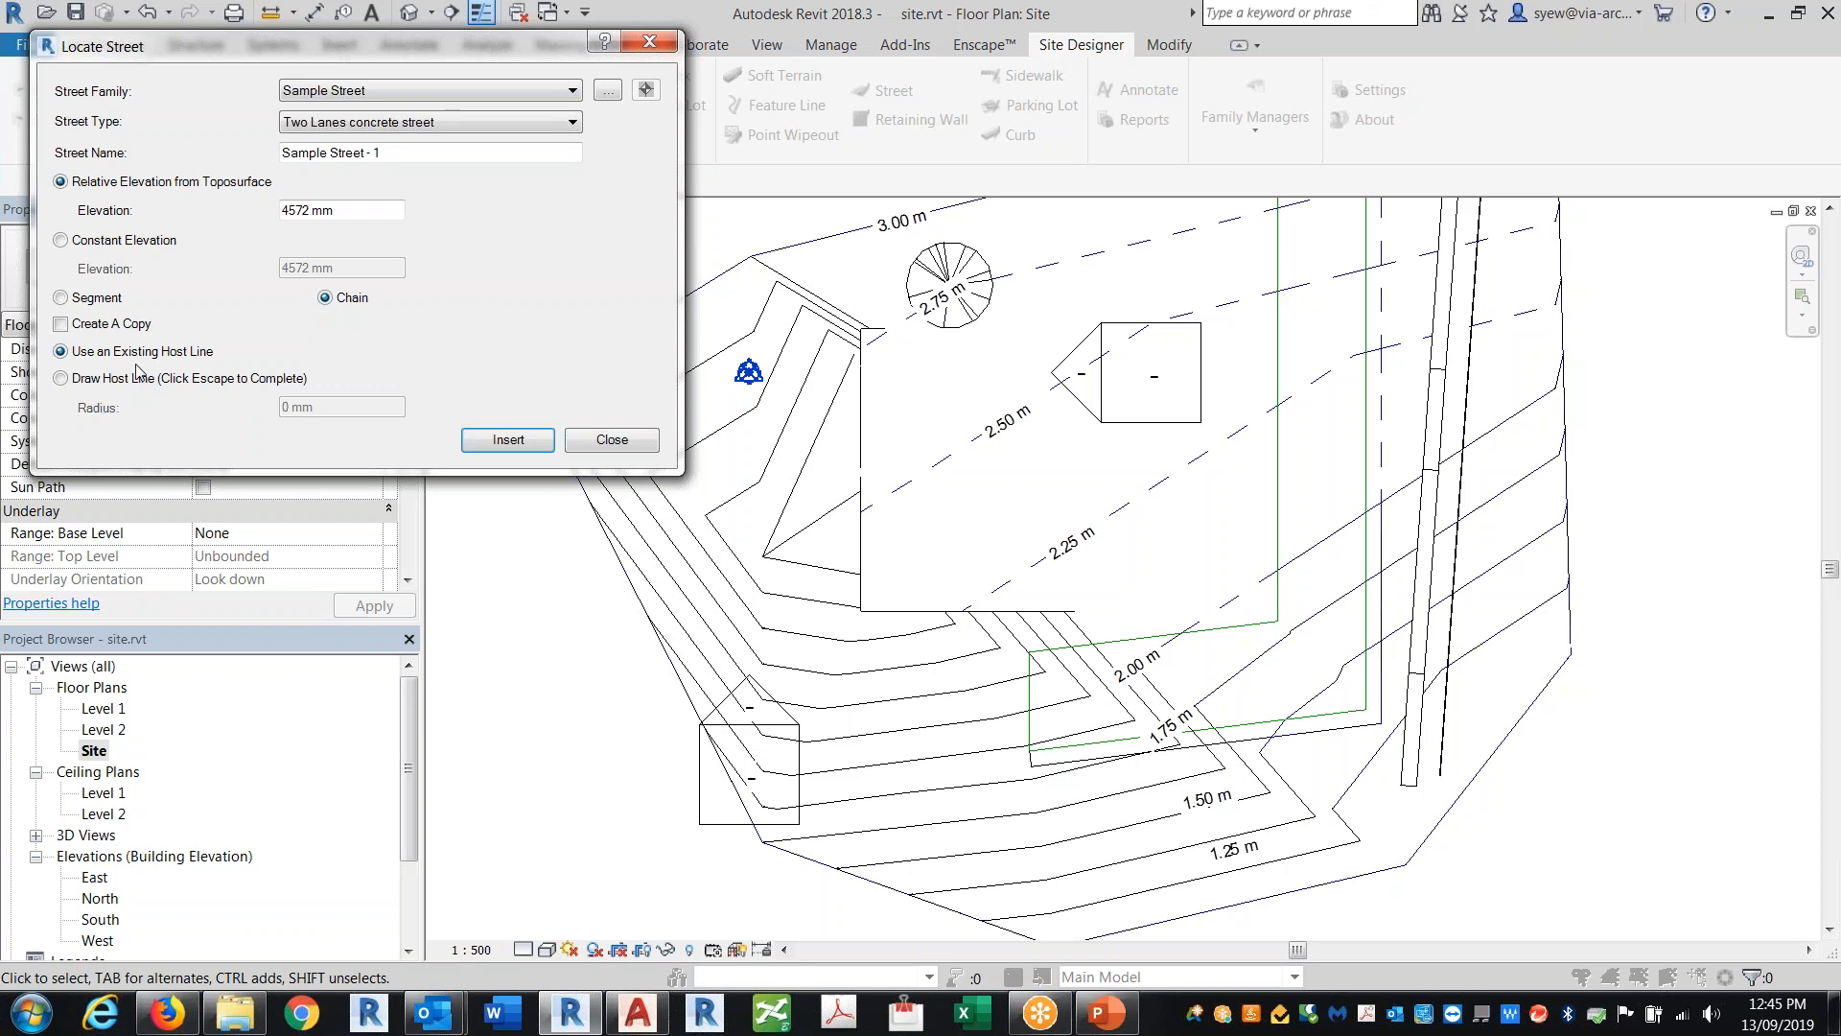
click(65, 381)
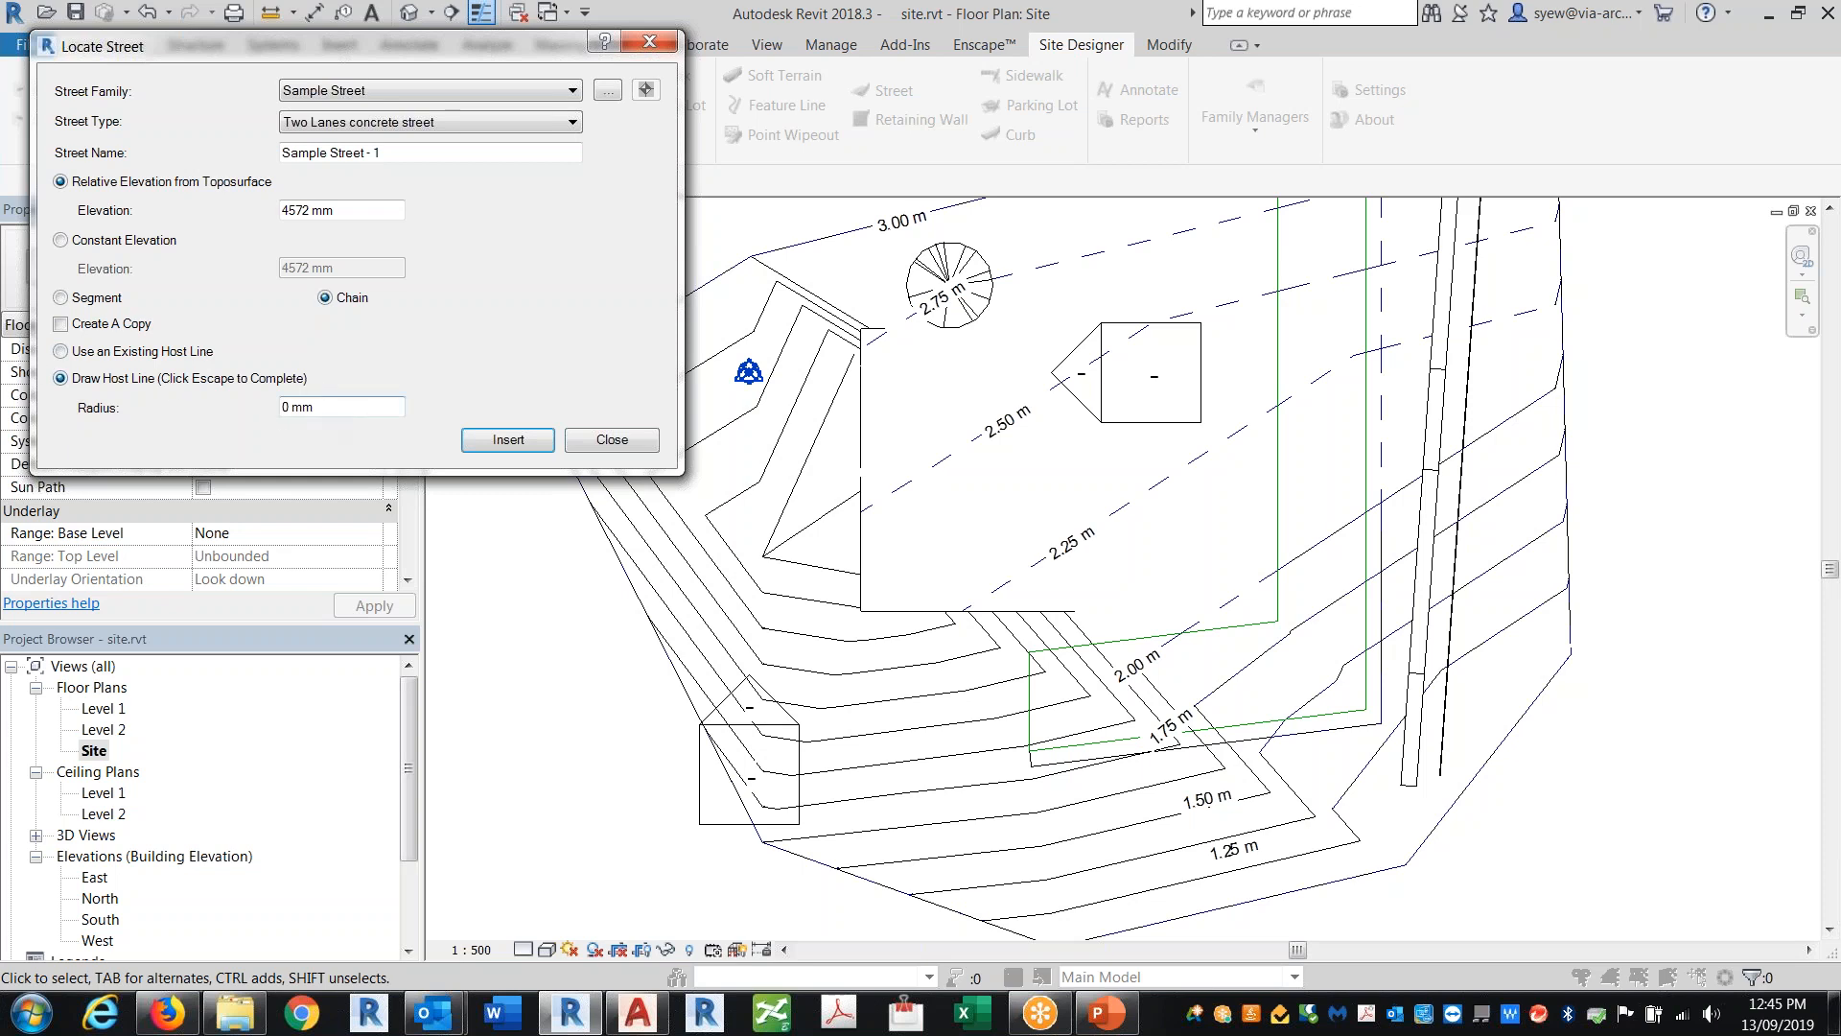
click(508, 439)
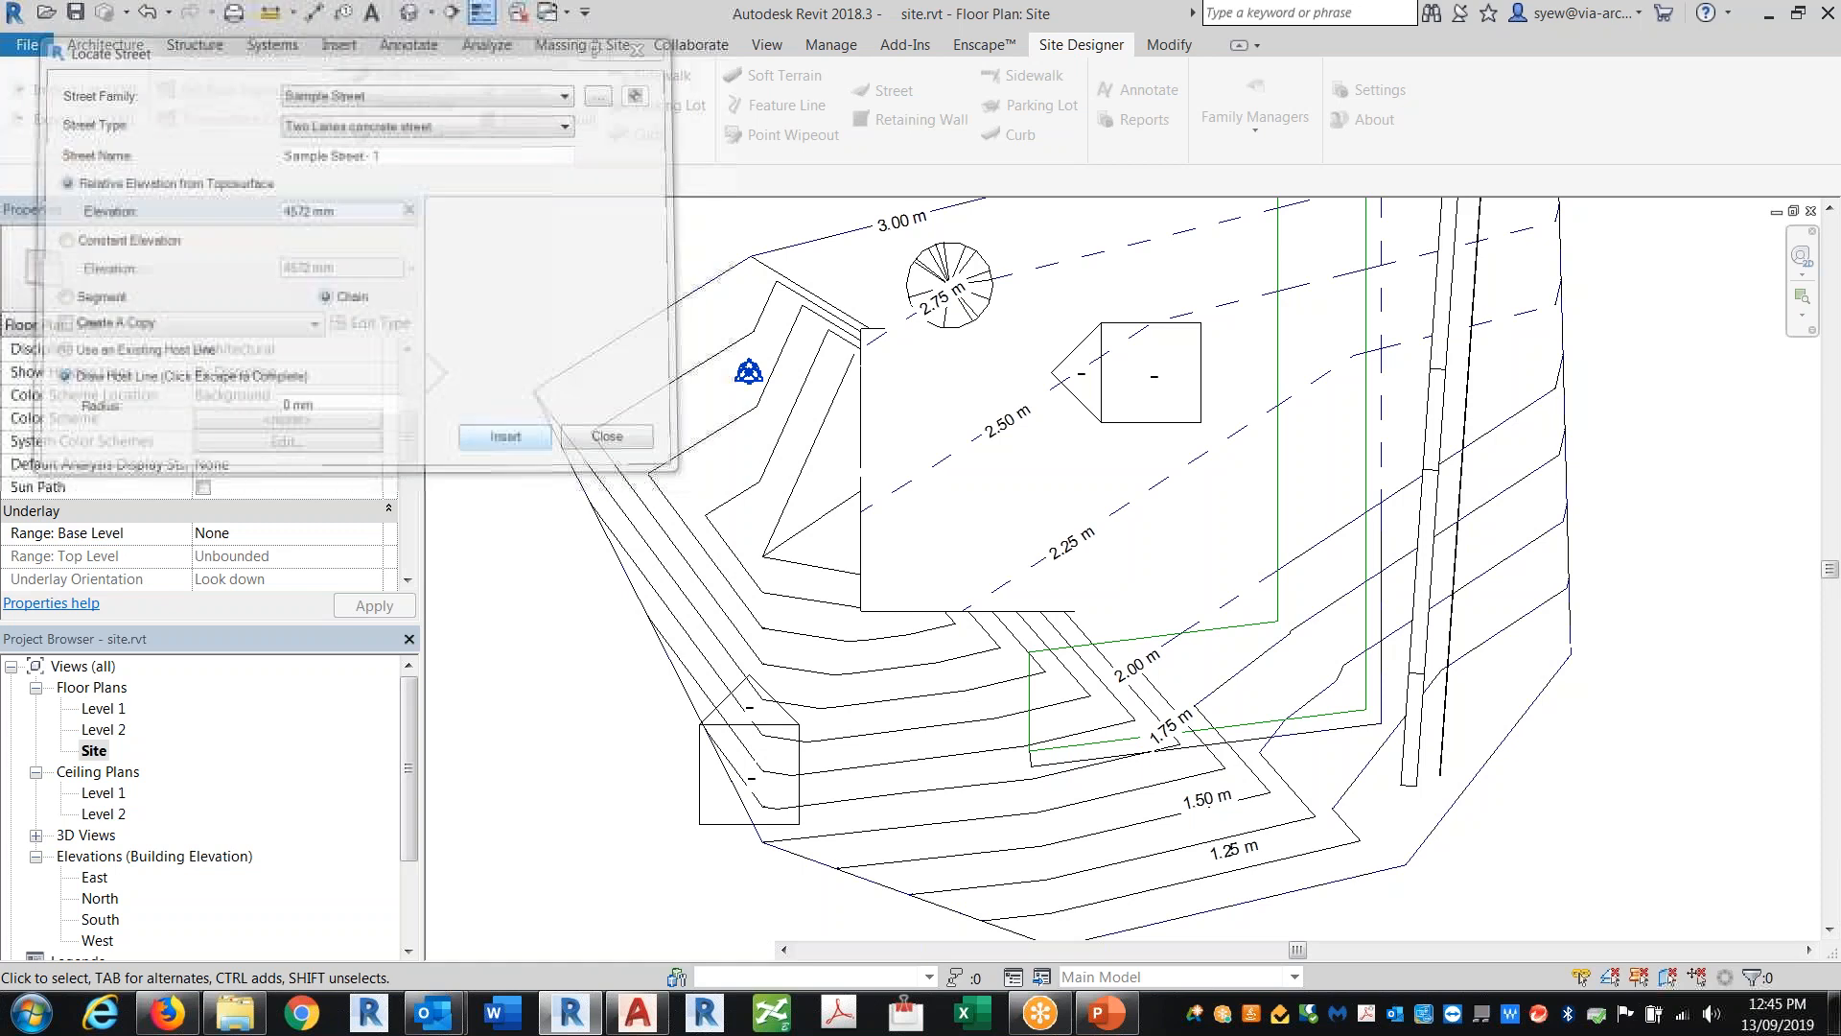
click(743, 474)
click(918, 794)
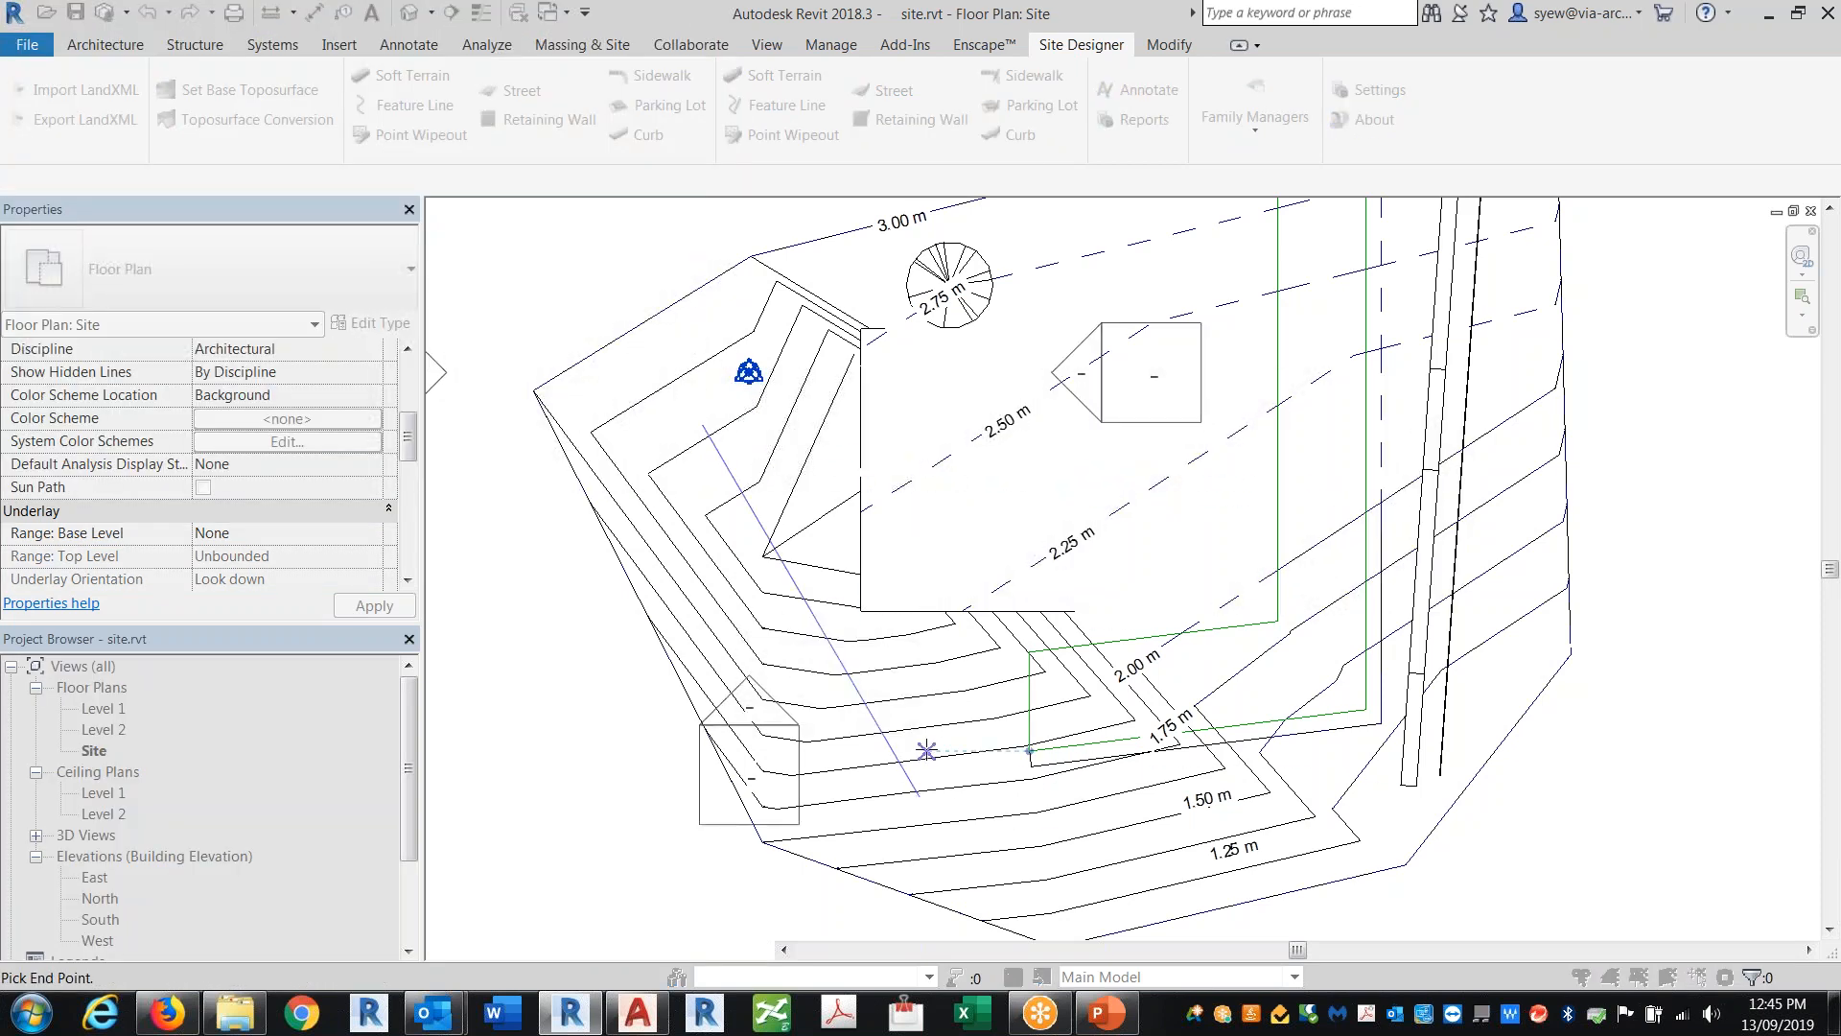
click(1211, 832)
right_click(1114, 848)
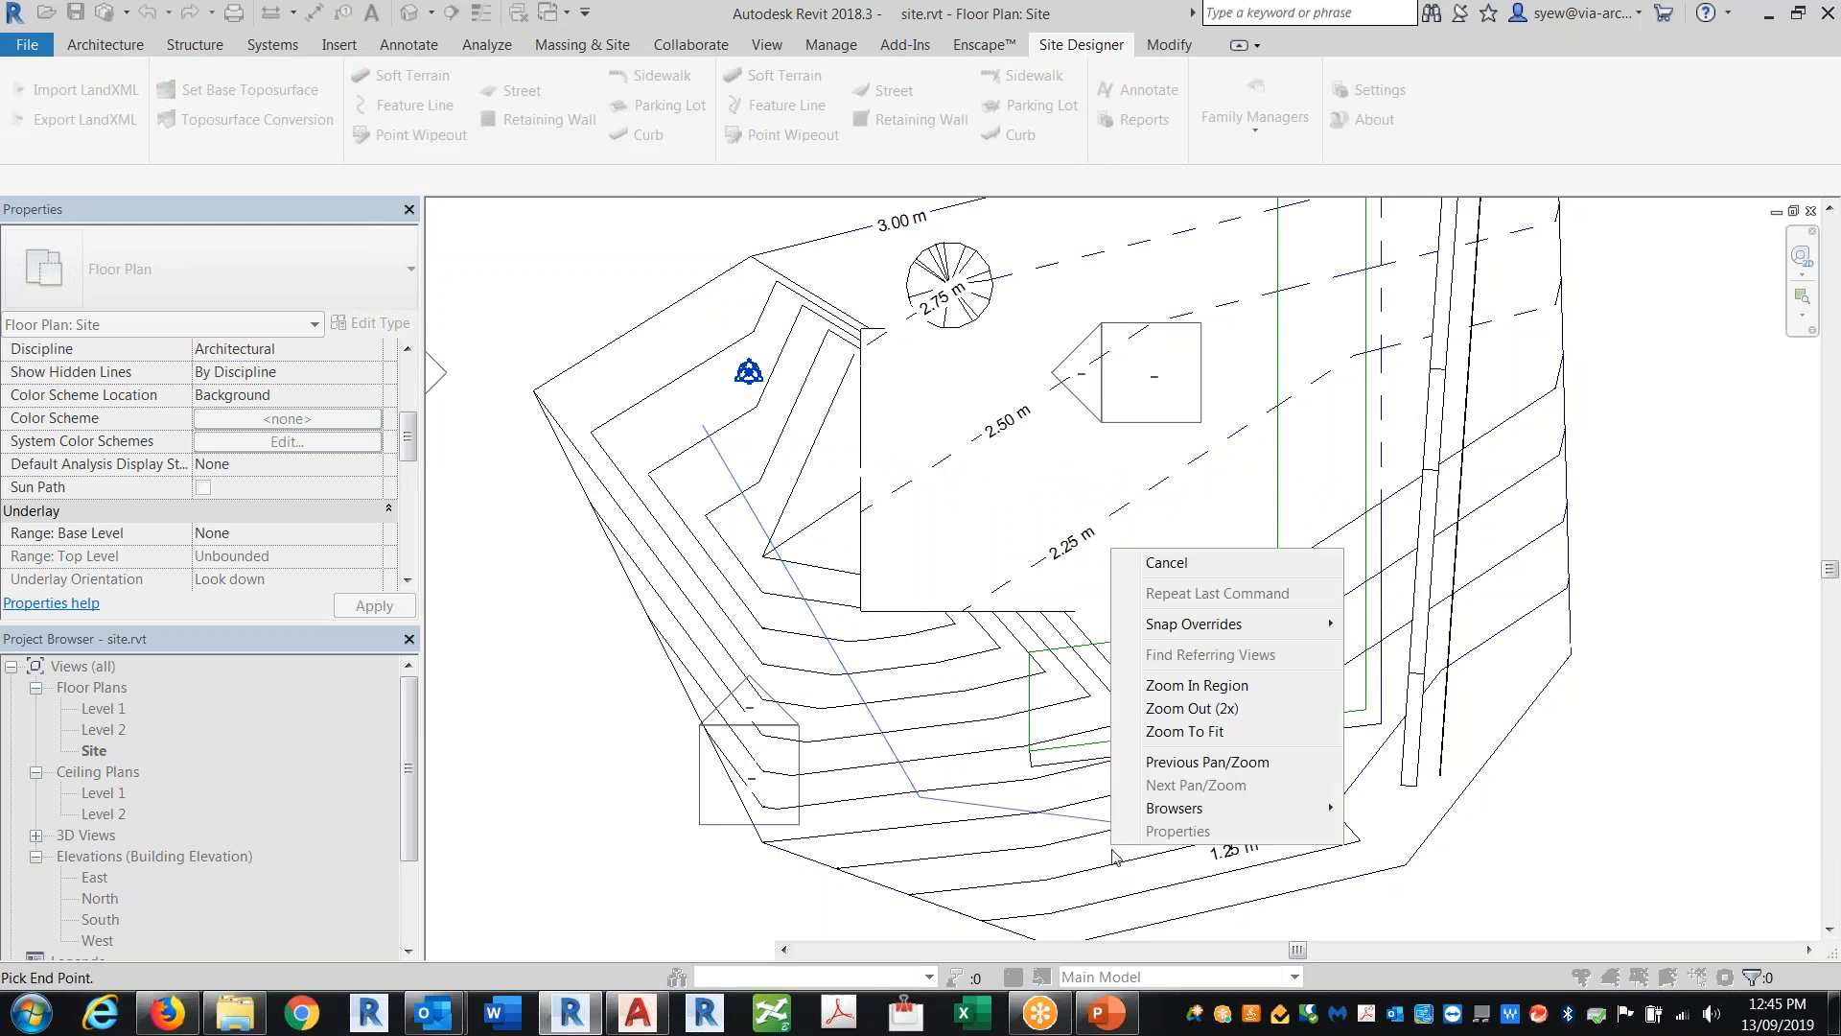
click(1169, 564)
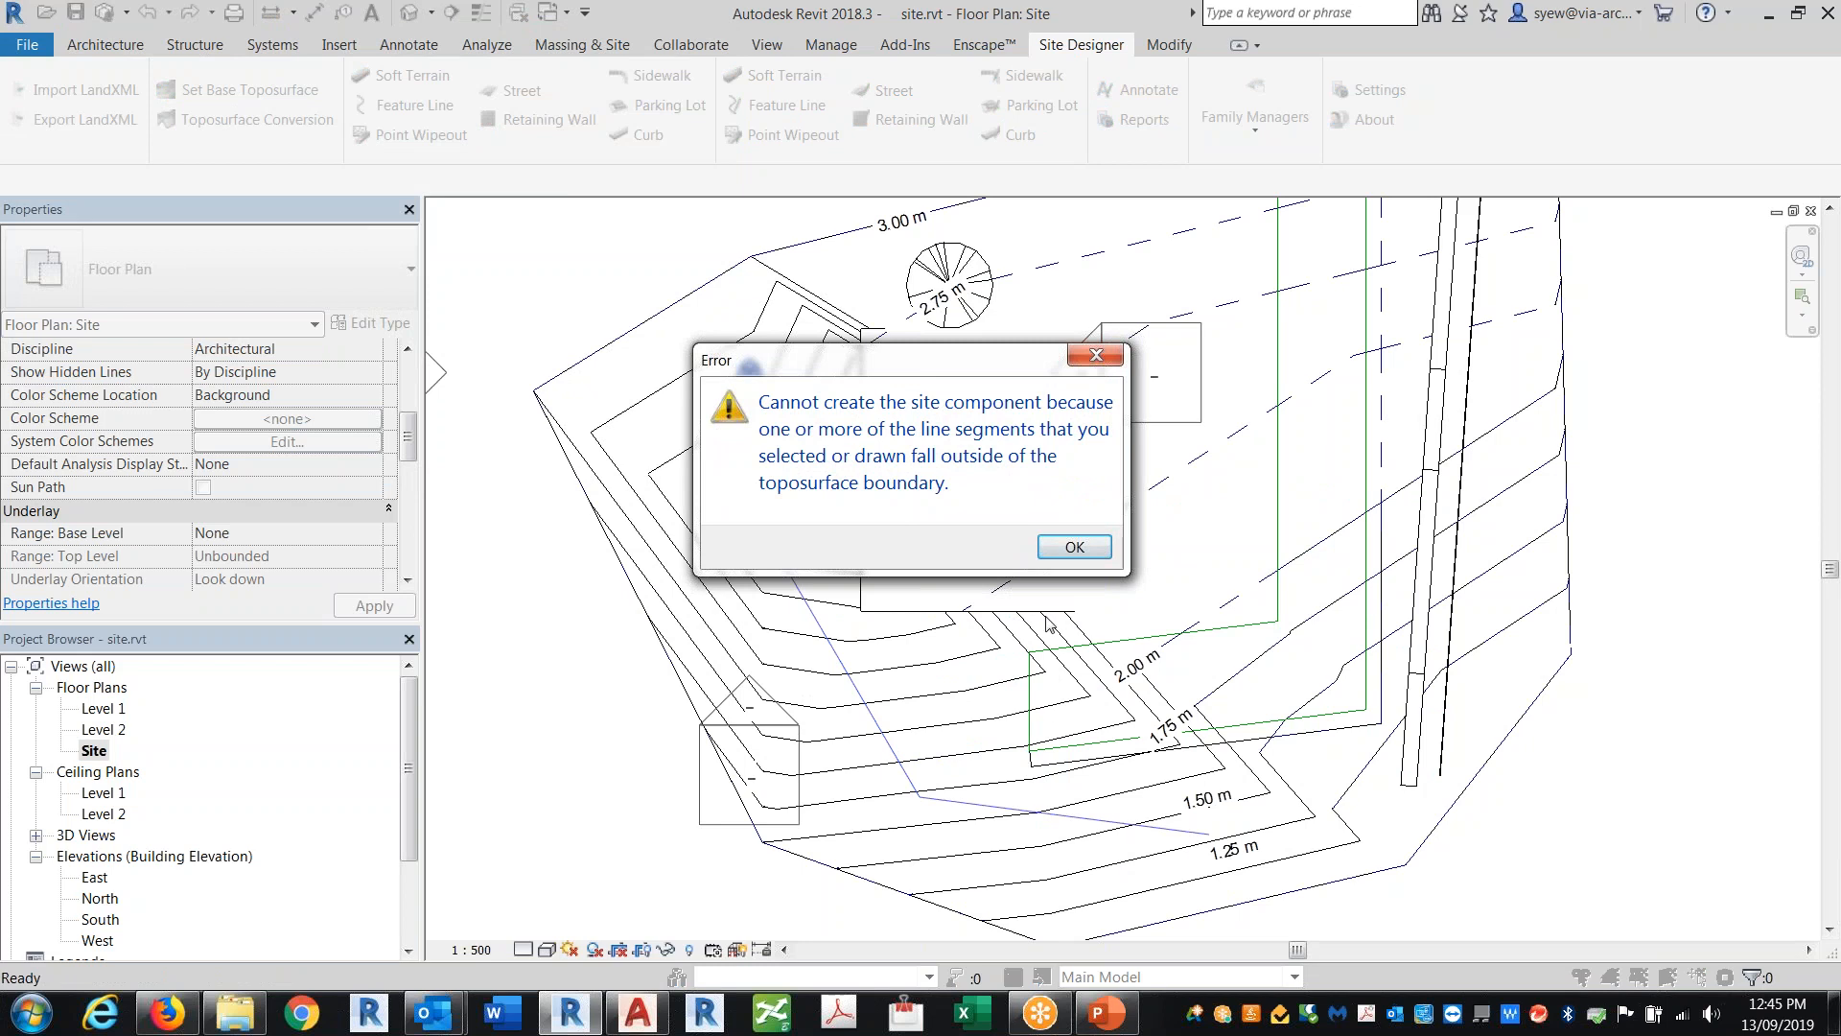
click(1075, 546)
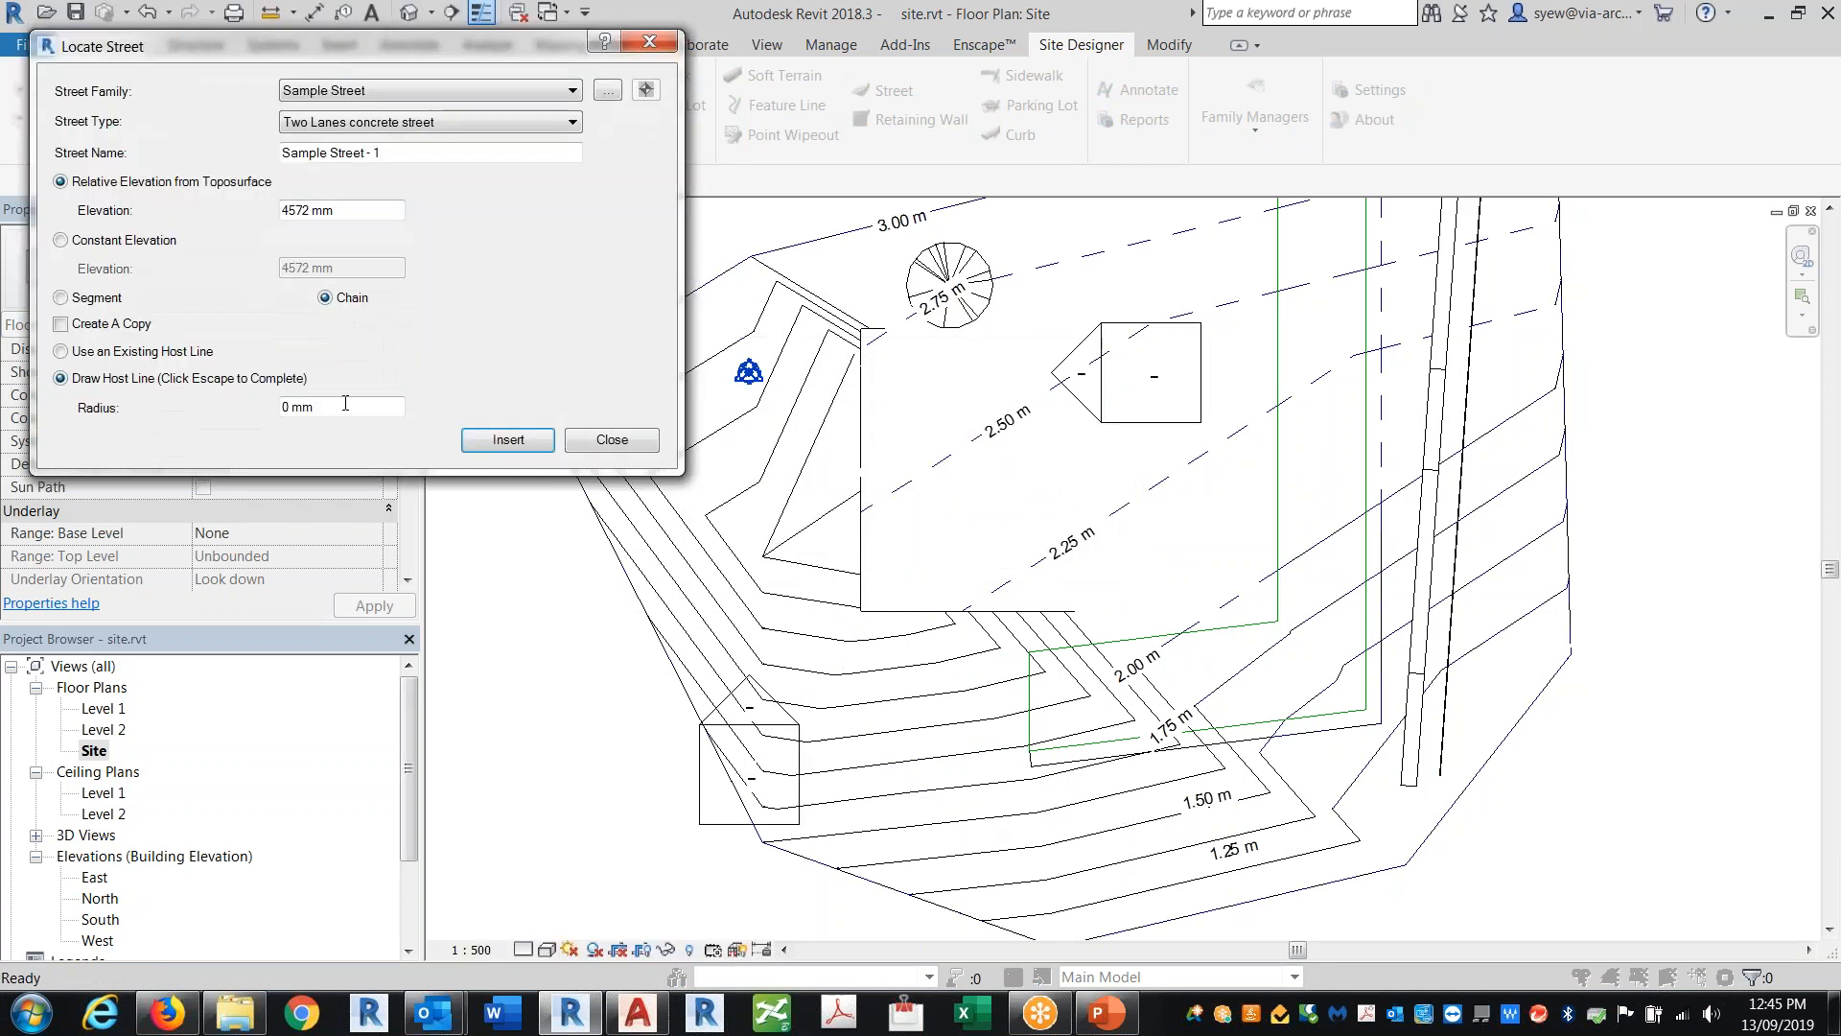
Step: Try again to draw the street host line across the toposurface
click(535, 441)
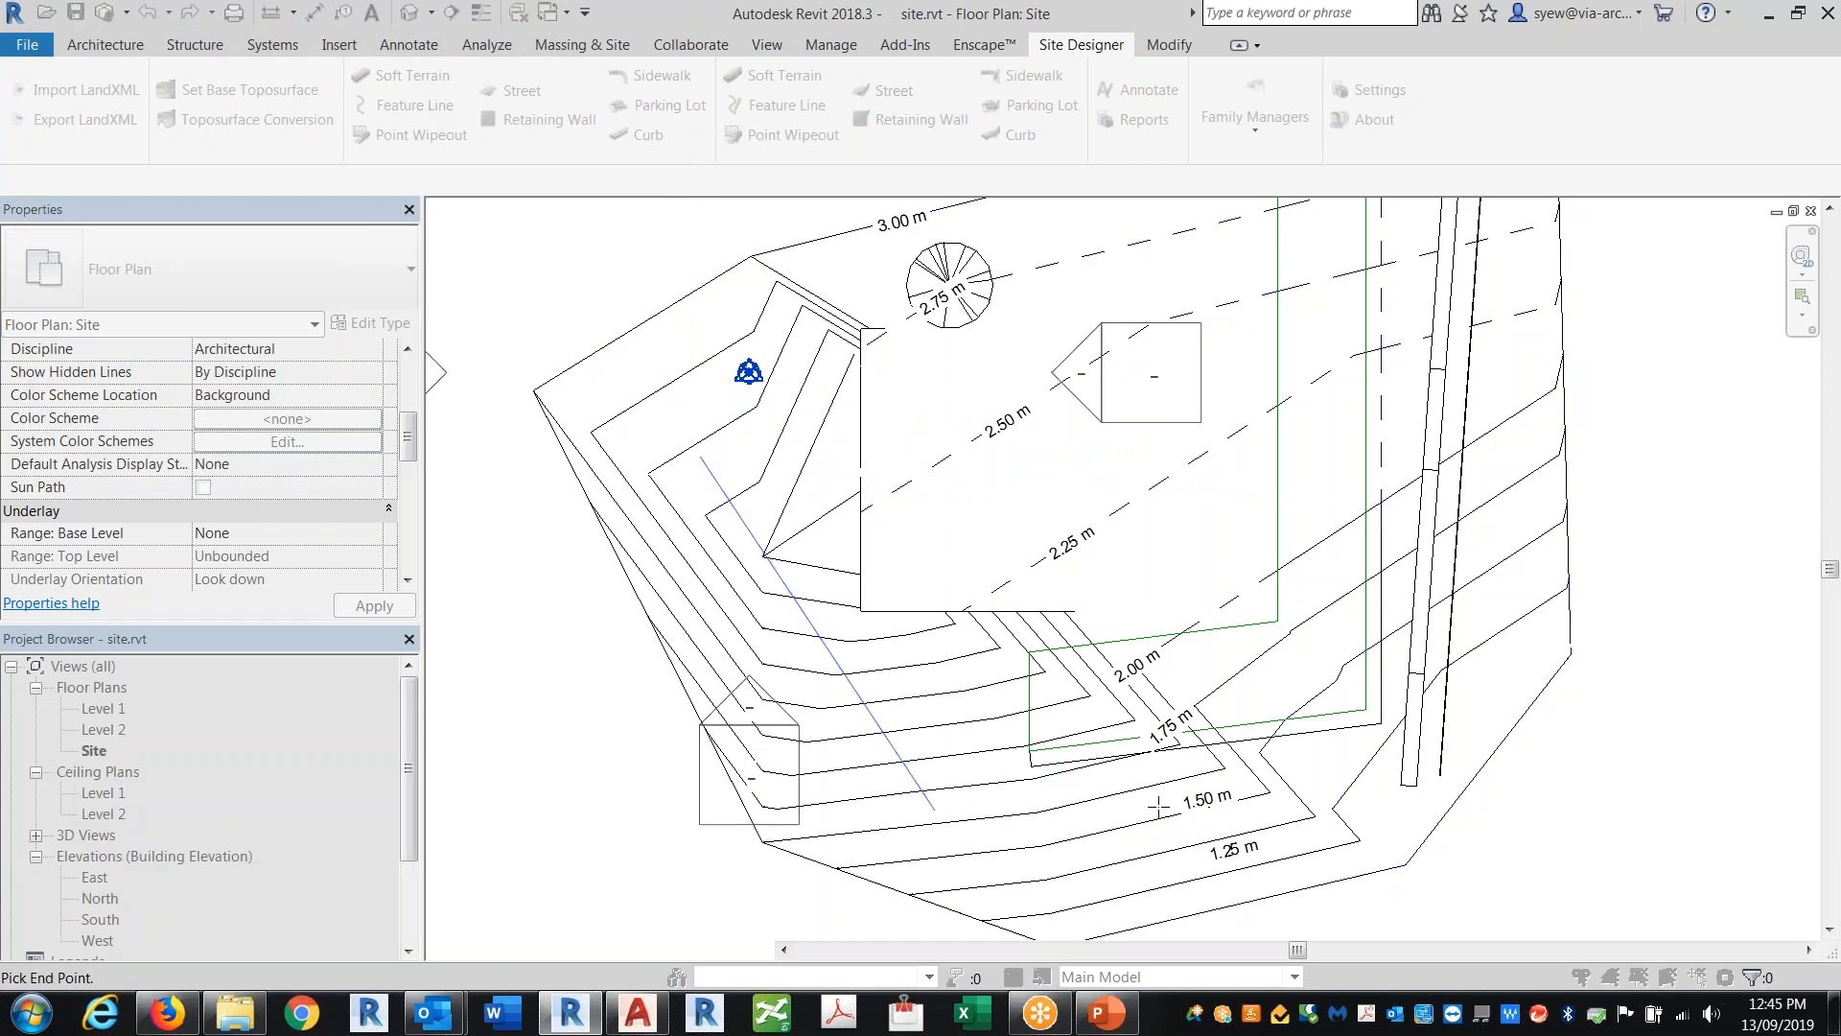
right_click(1160, 511)
click(1235, 527)
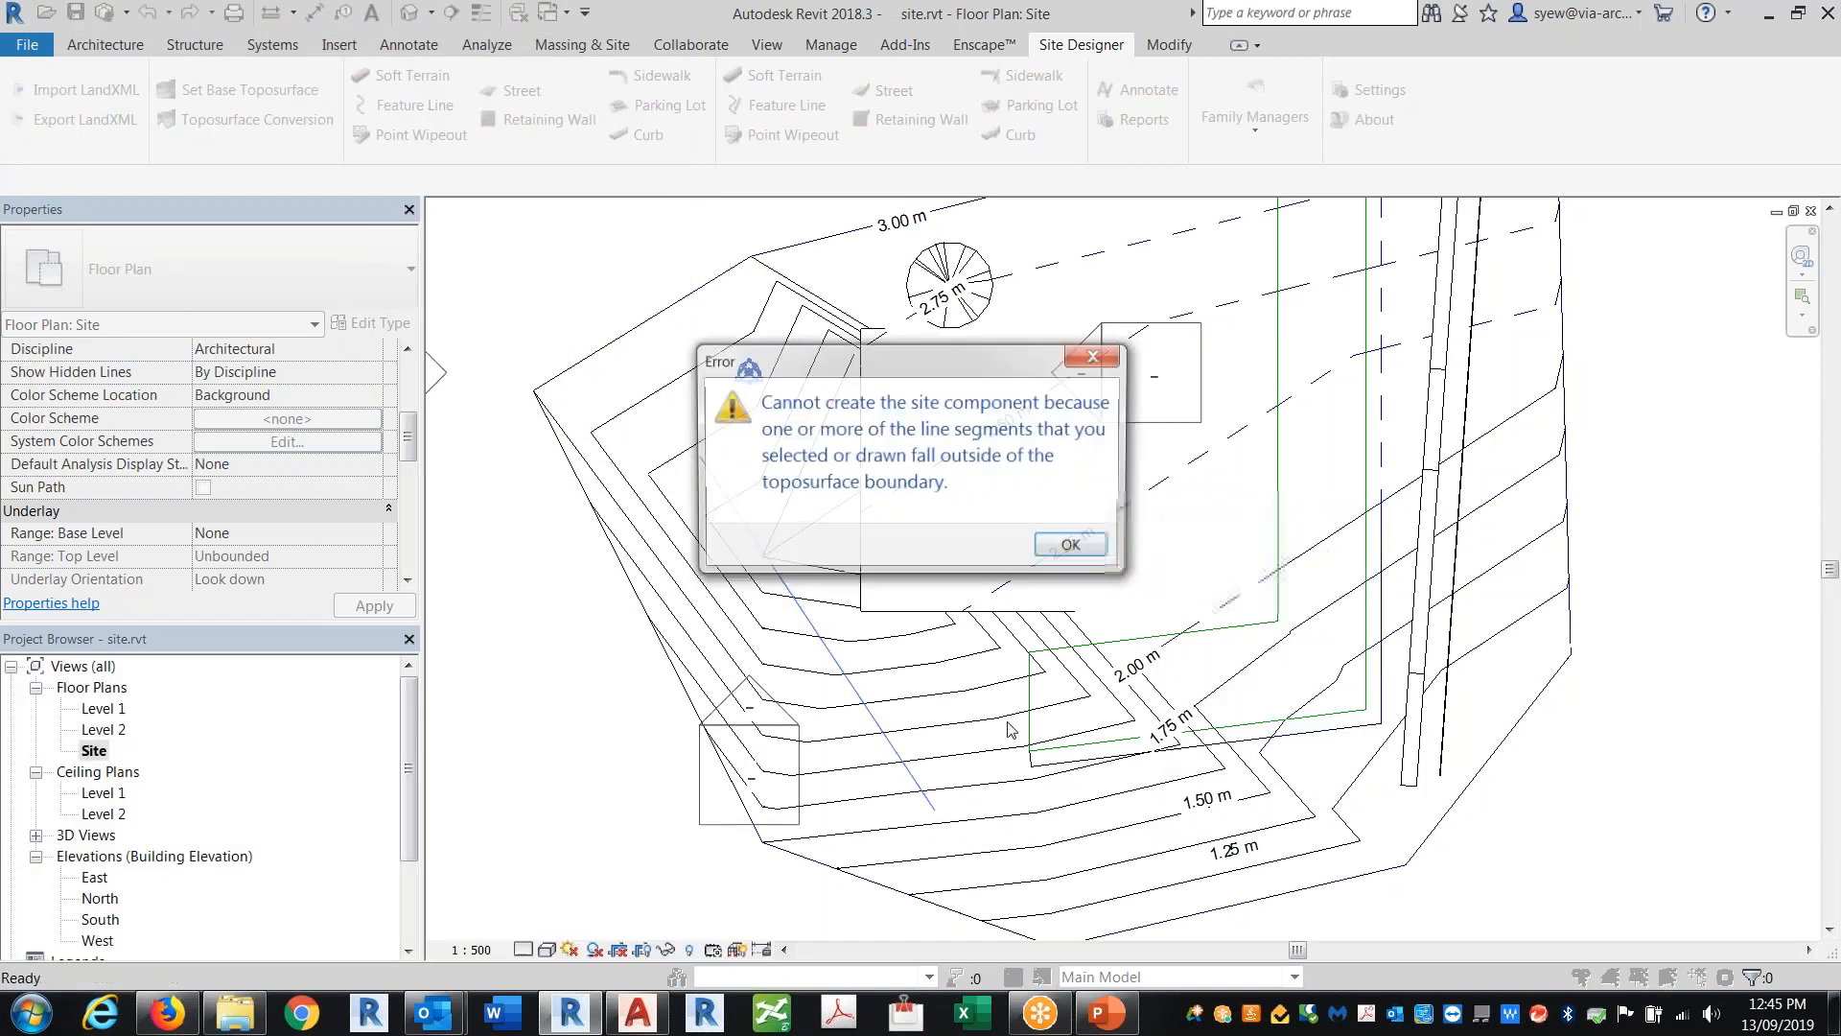
click(1075, 546)
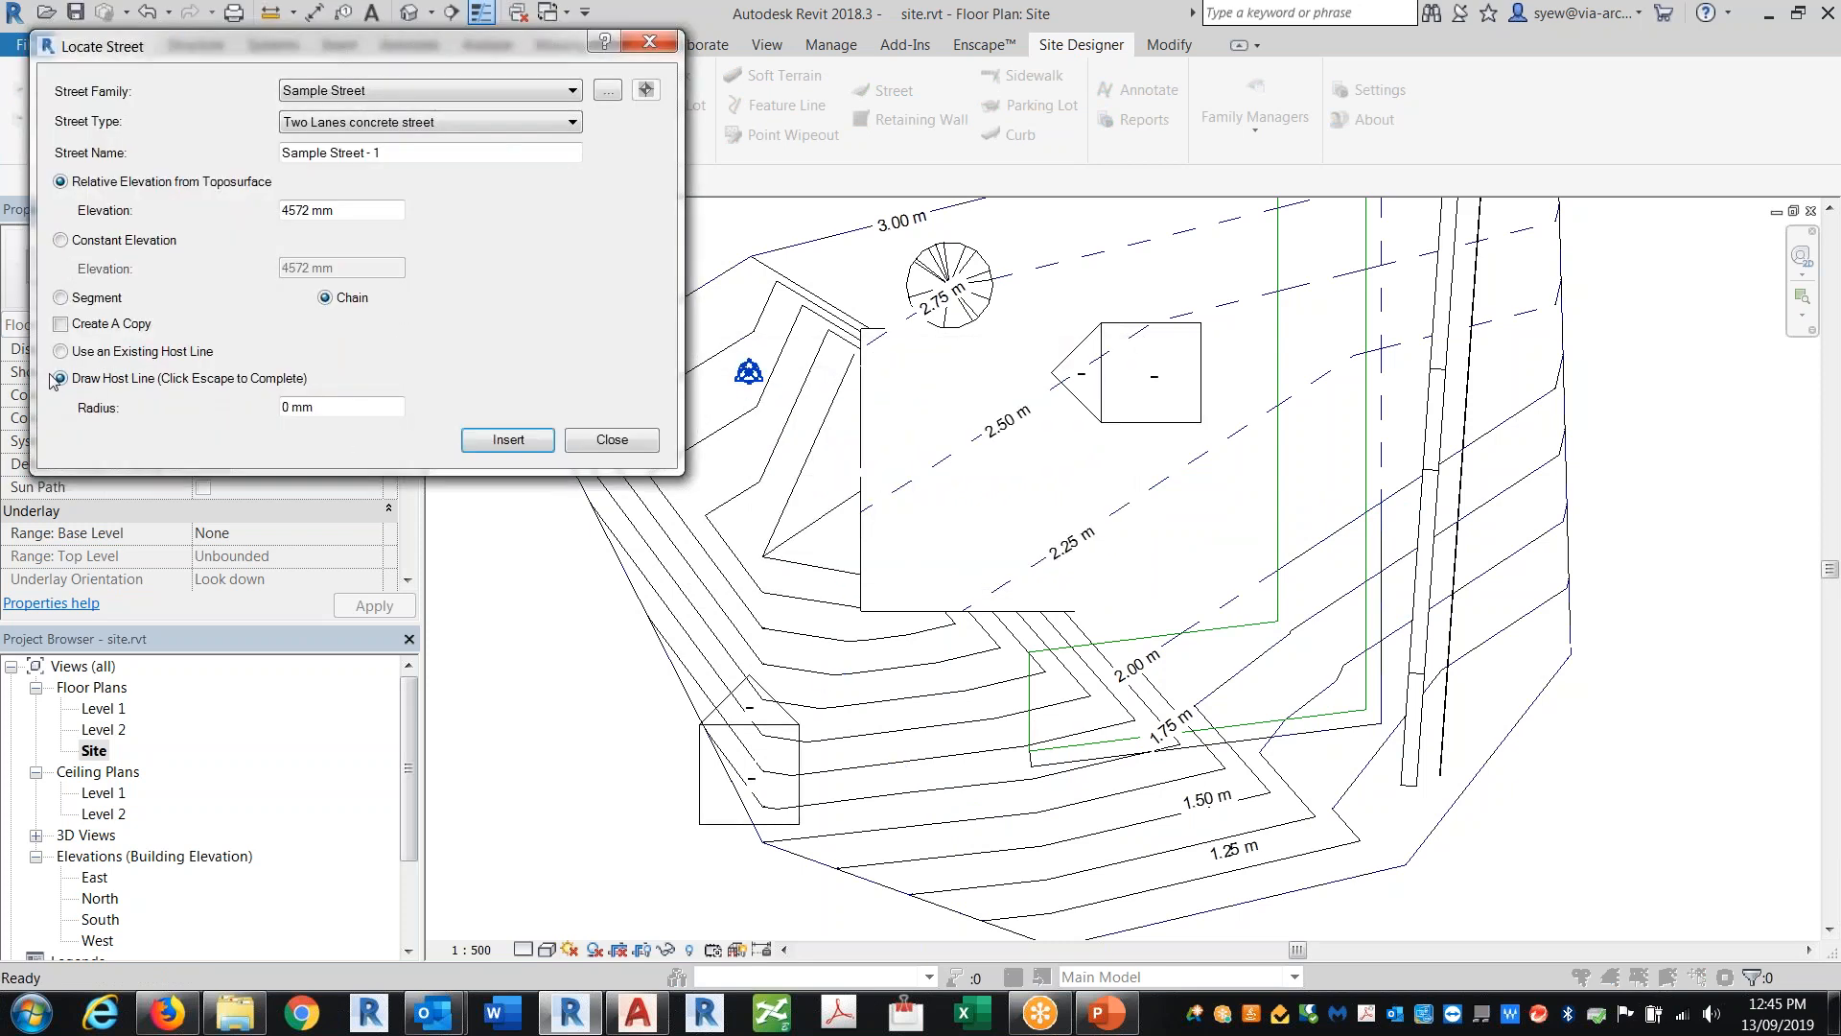
Step: Try to draw the street host line along the site's eastern side
click(509, 439)
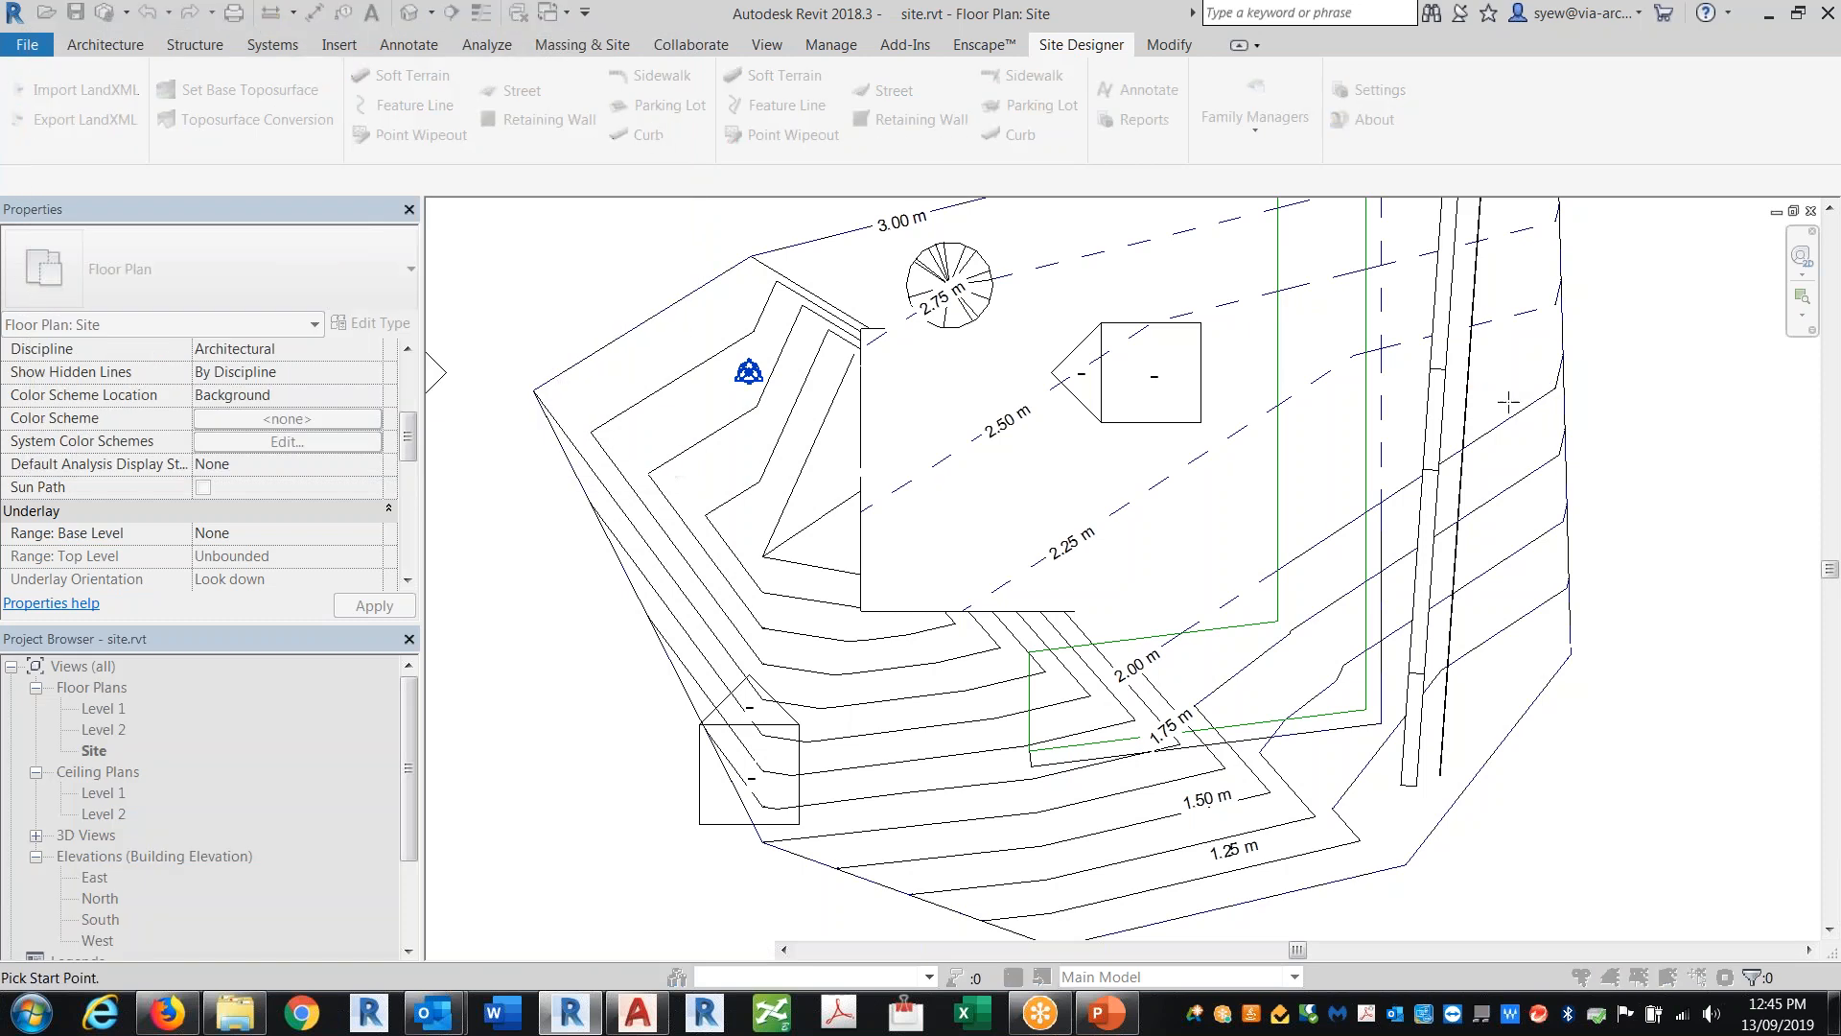
middle_drag(1054, 480, 803, 584)
click(1263, 320)
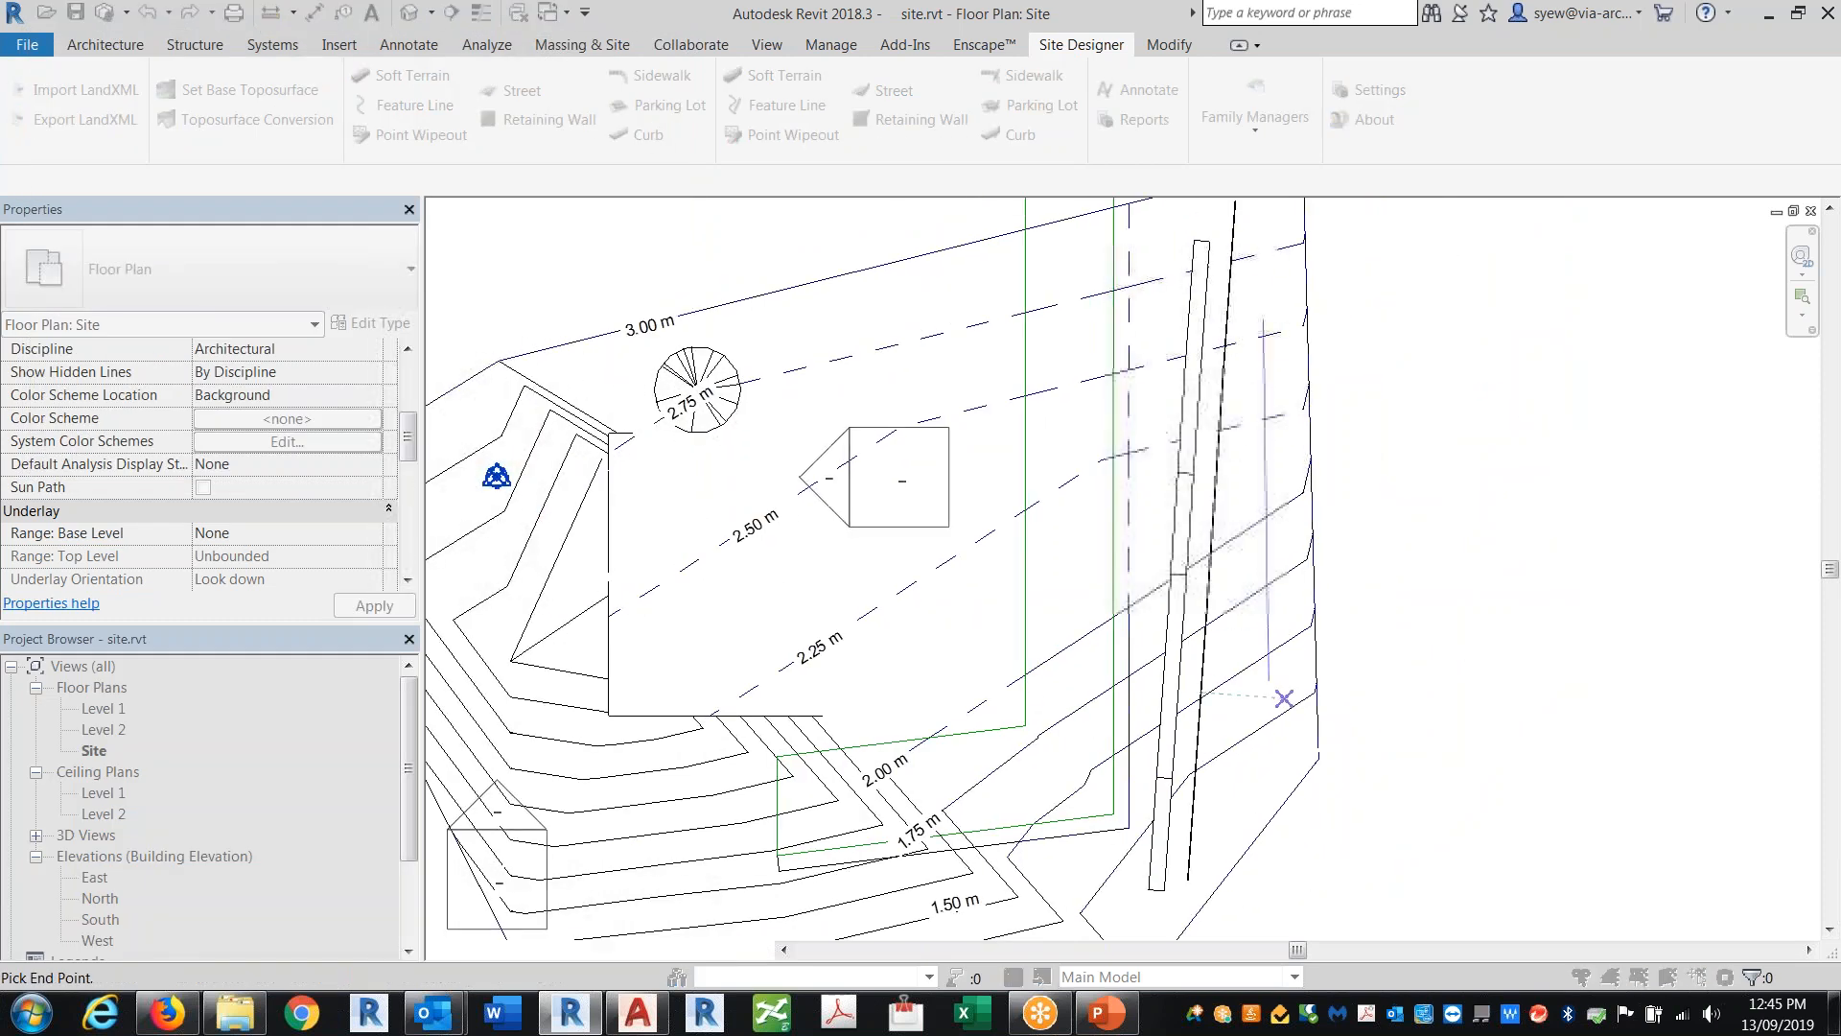
right_click(1287, 705)
click(1377, 415)
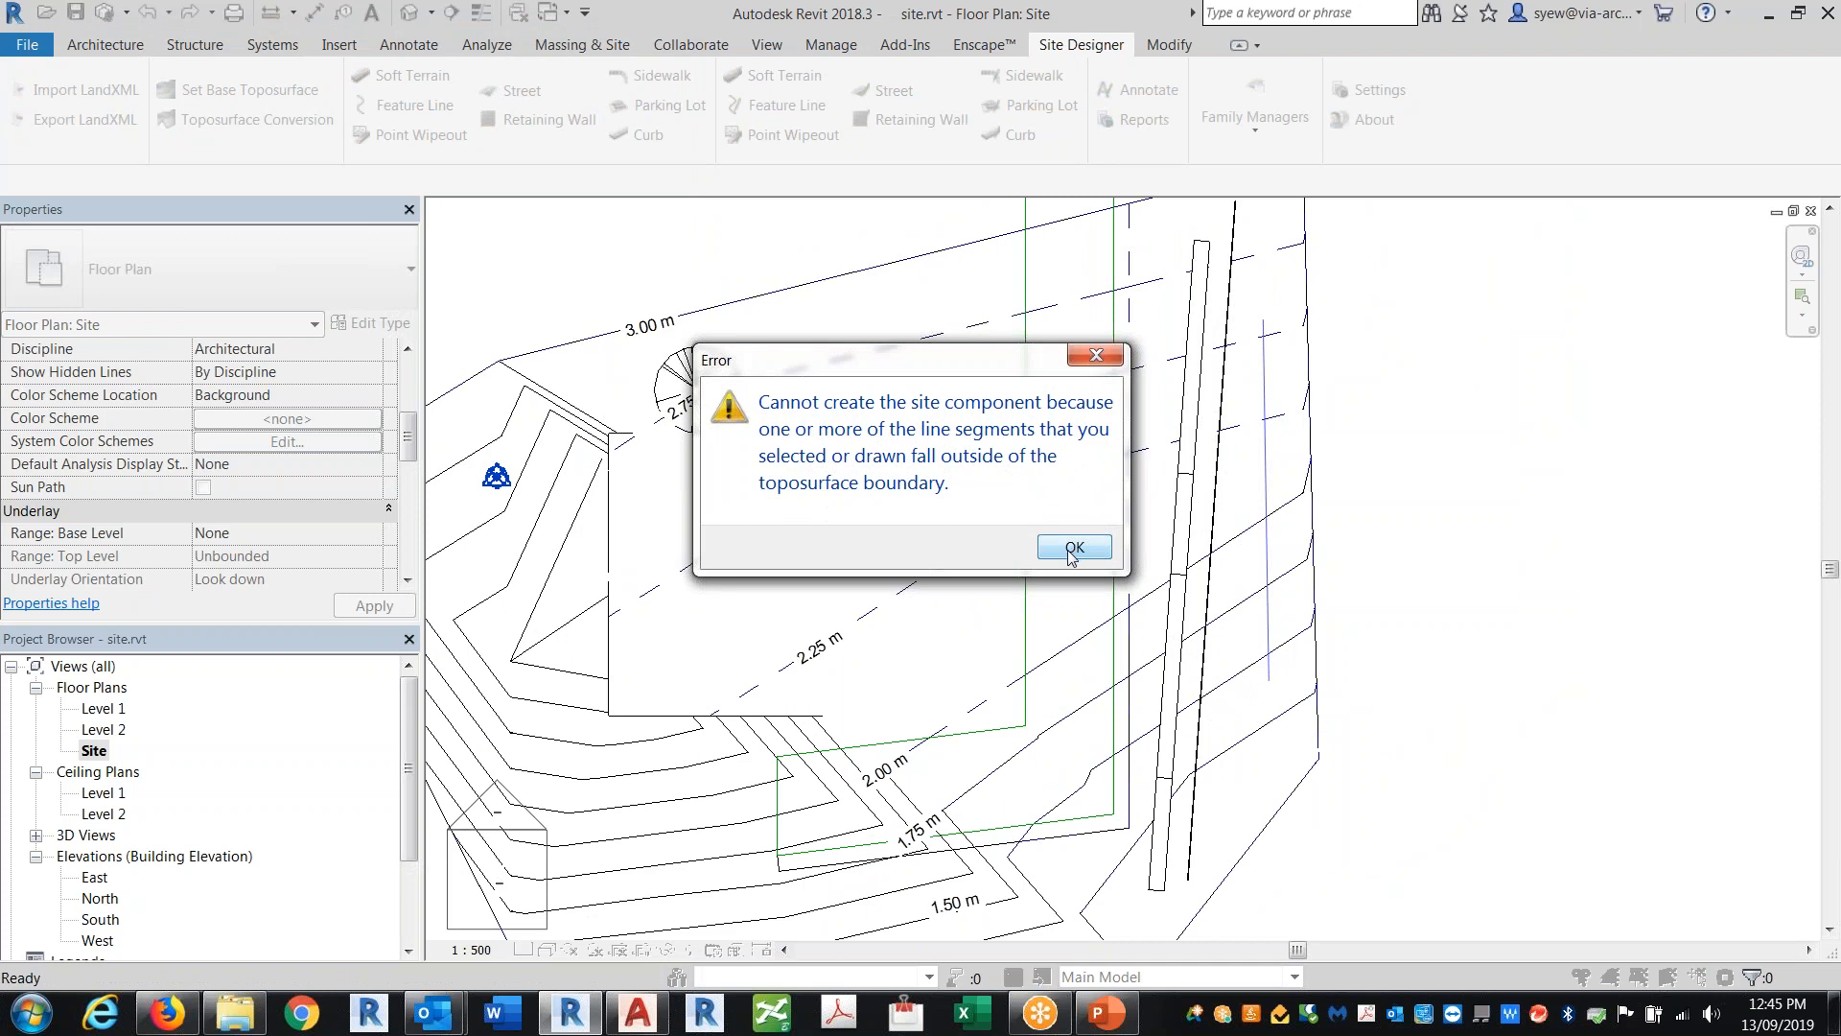
click(1074, 549)
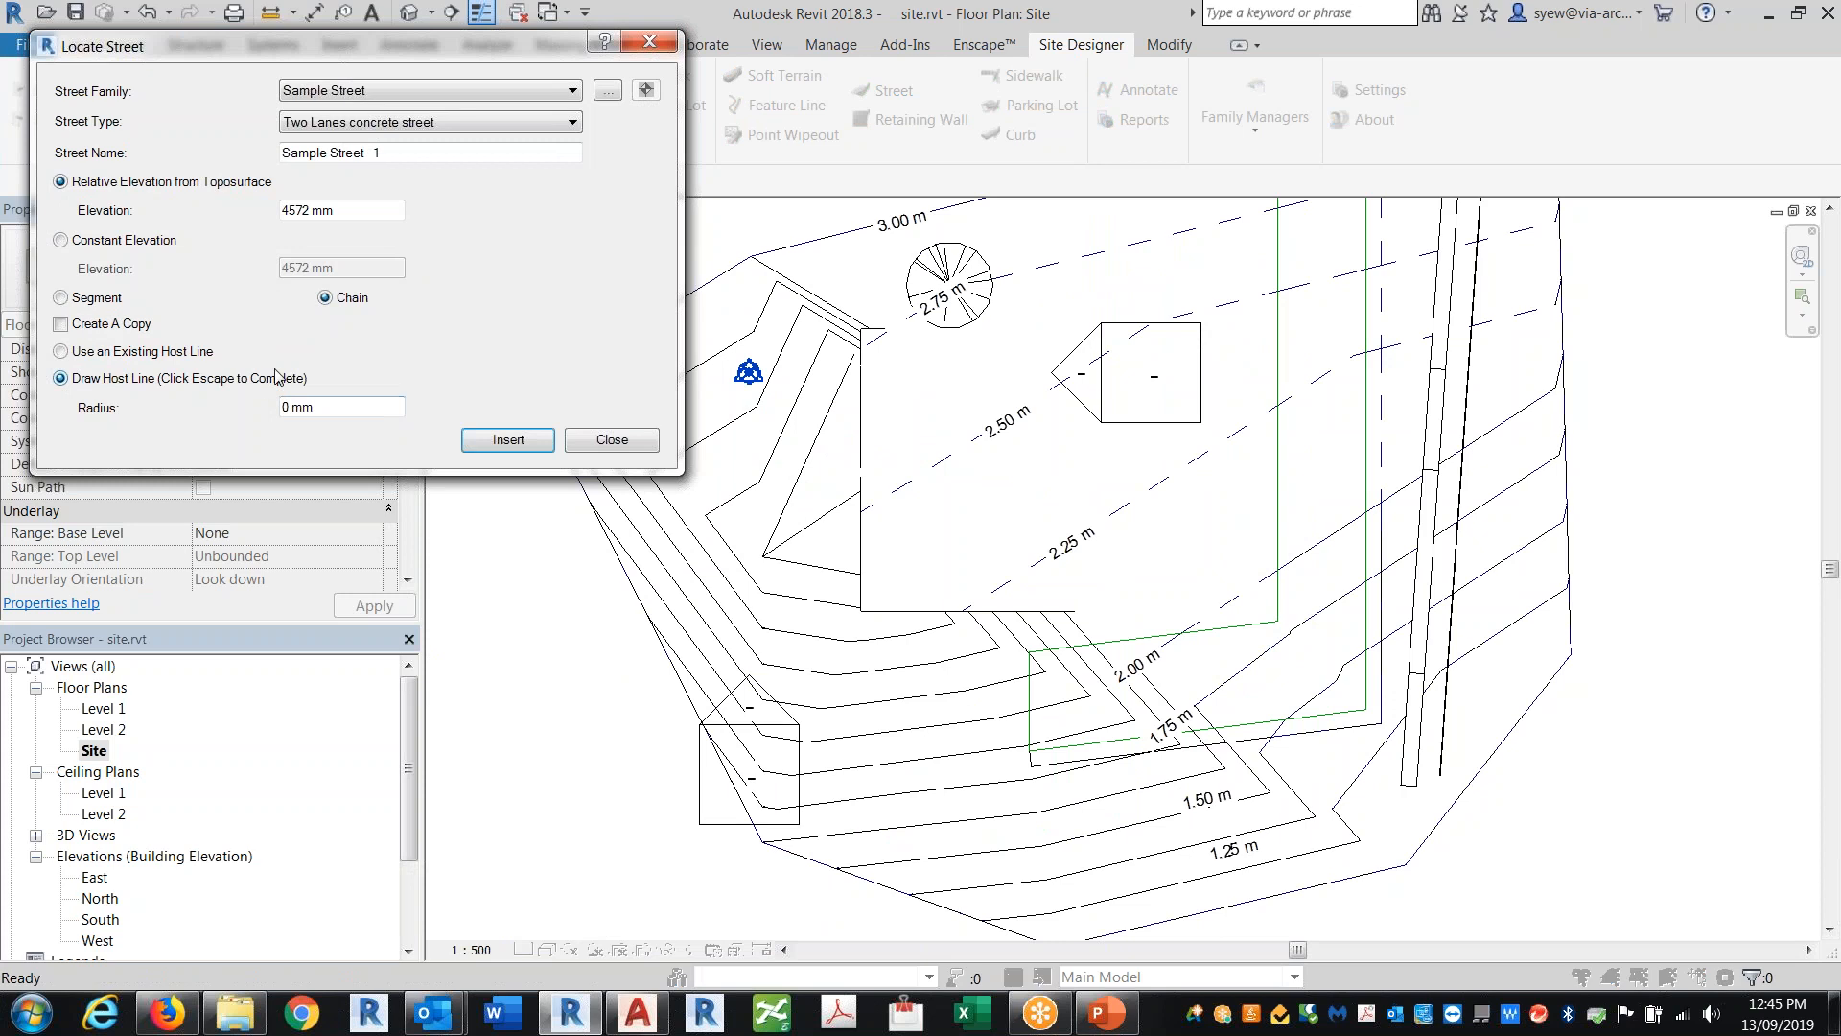
Step: Switch the street to Segment mode, try drawing a straight segment, and close the Locate Street dialog
click(61, 298)
click(508, 440)
click(1513, 275)
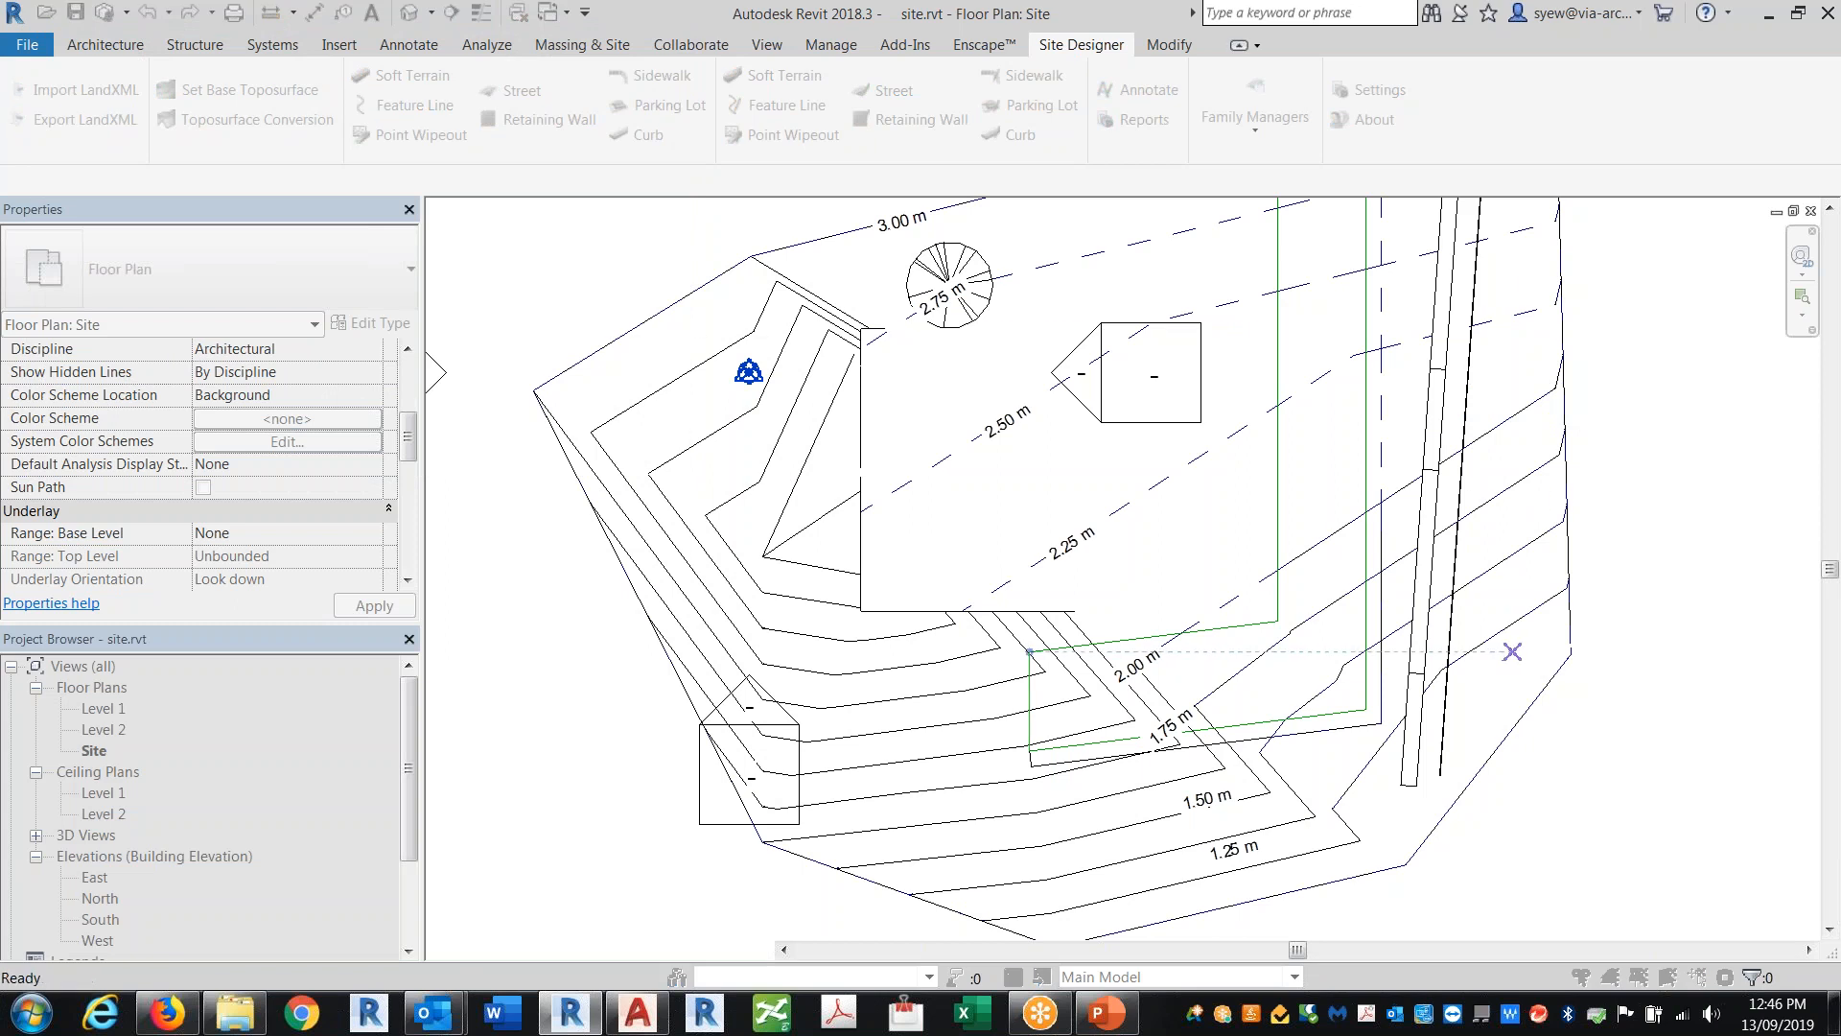
click(1512, 651)
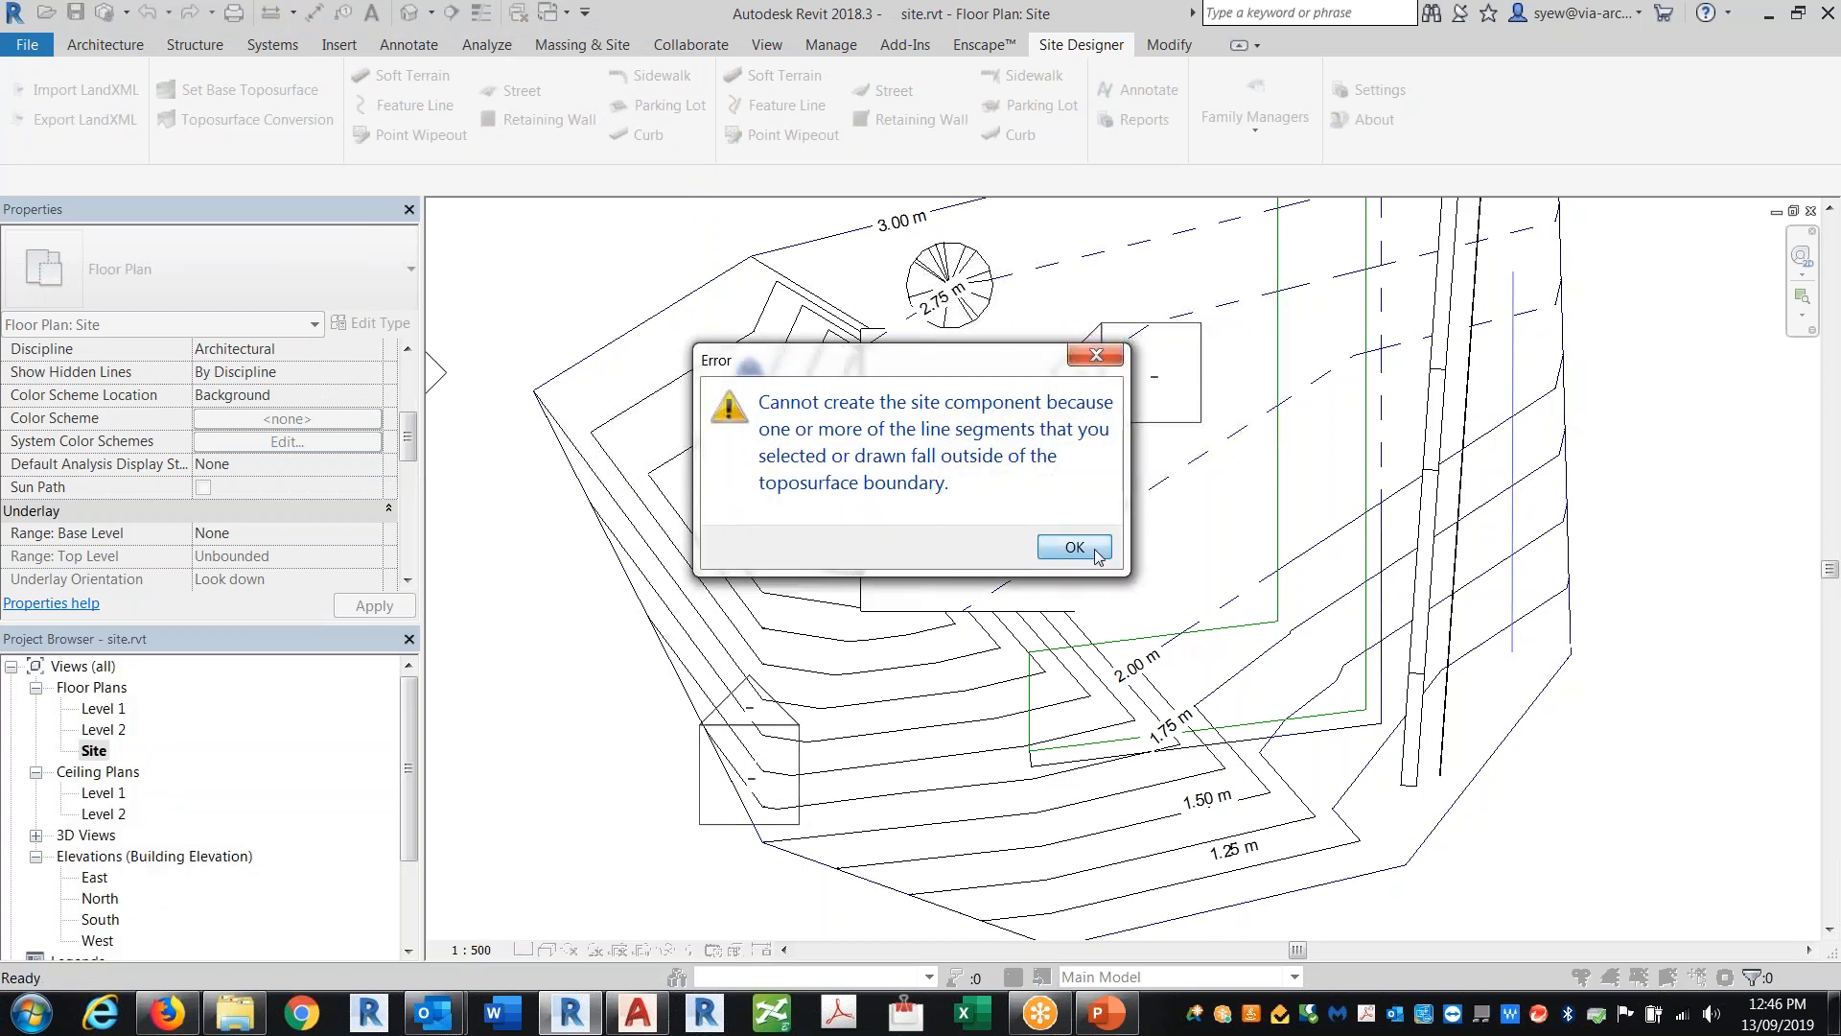
click(1074, 547)
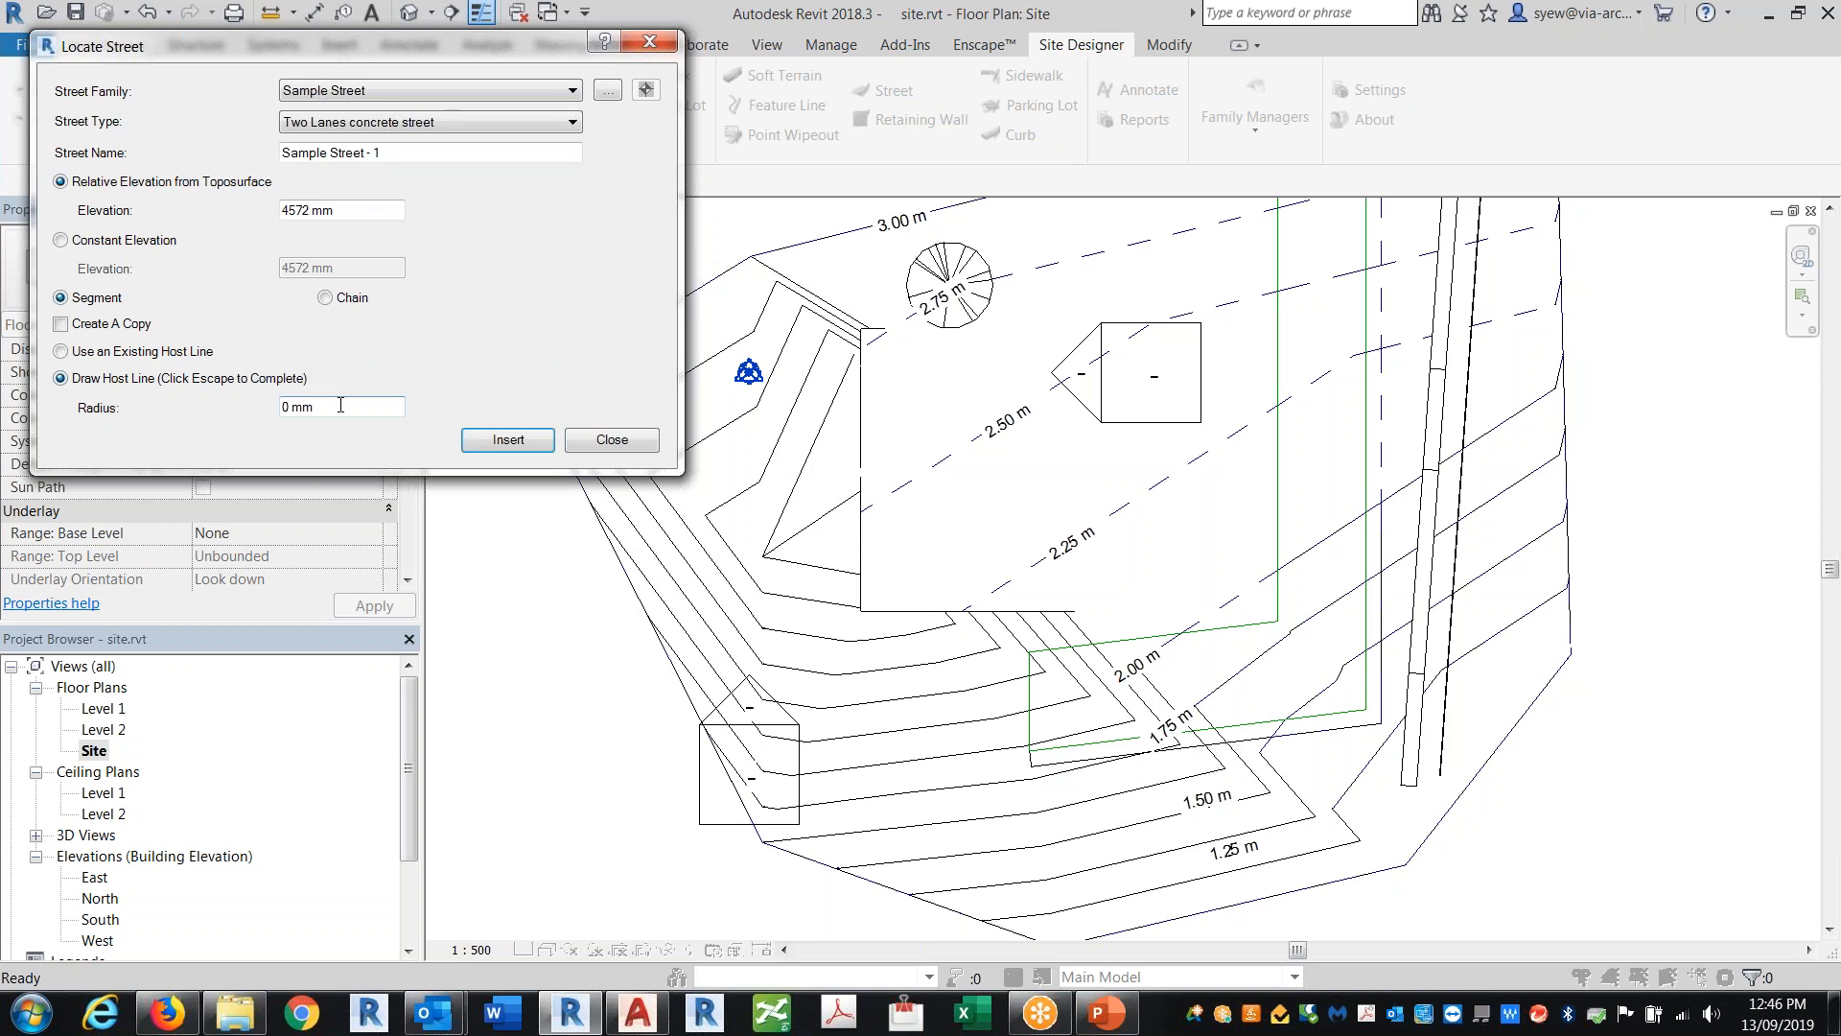
key(Escape)
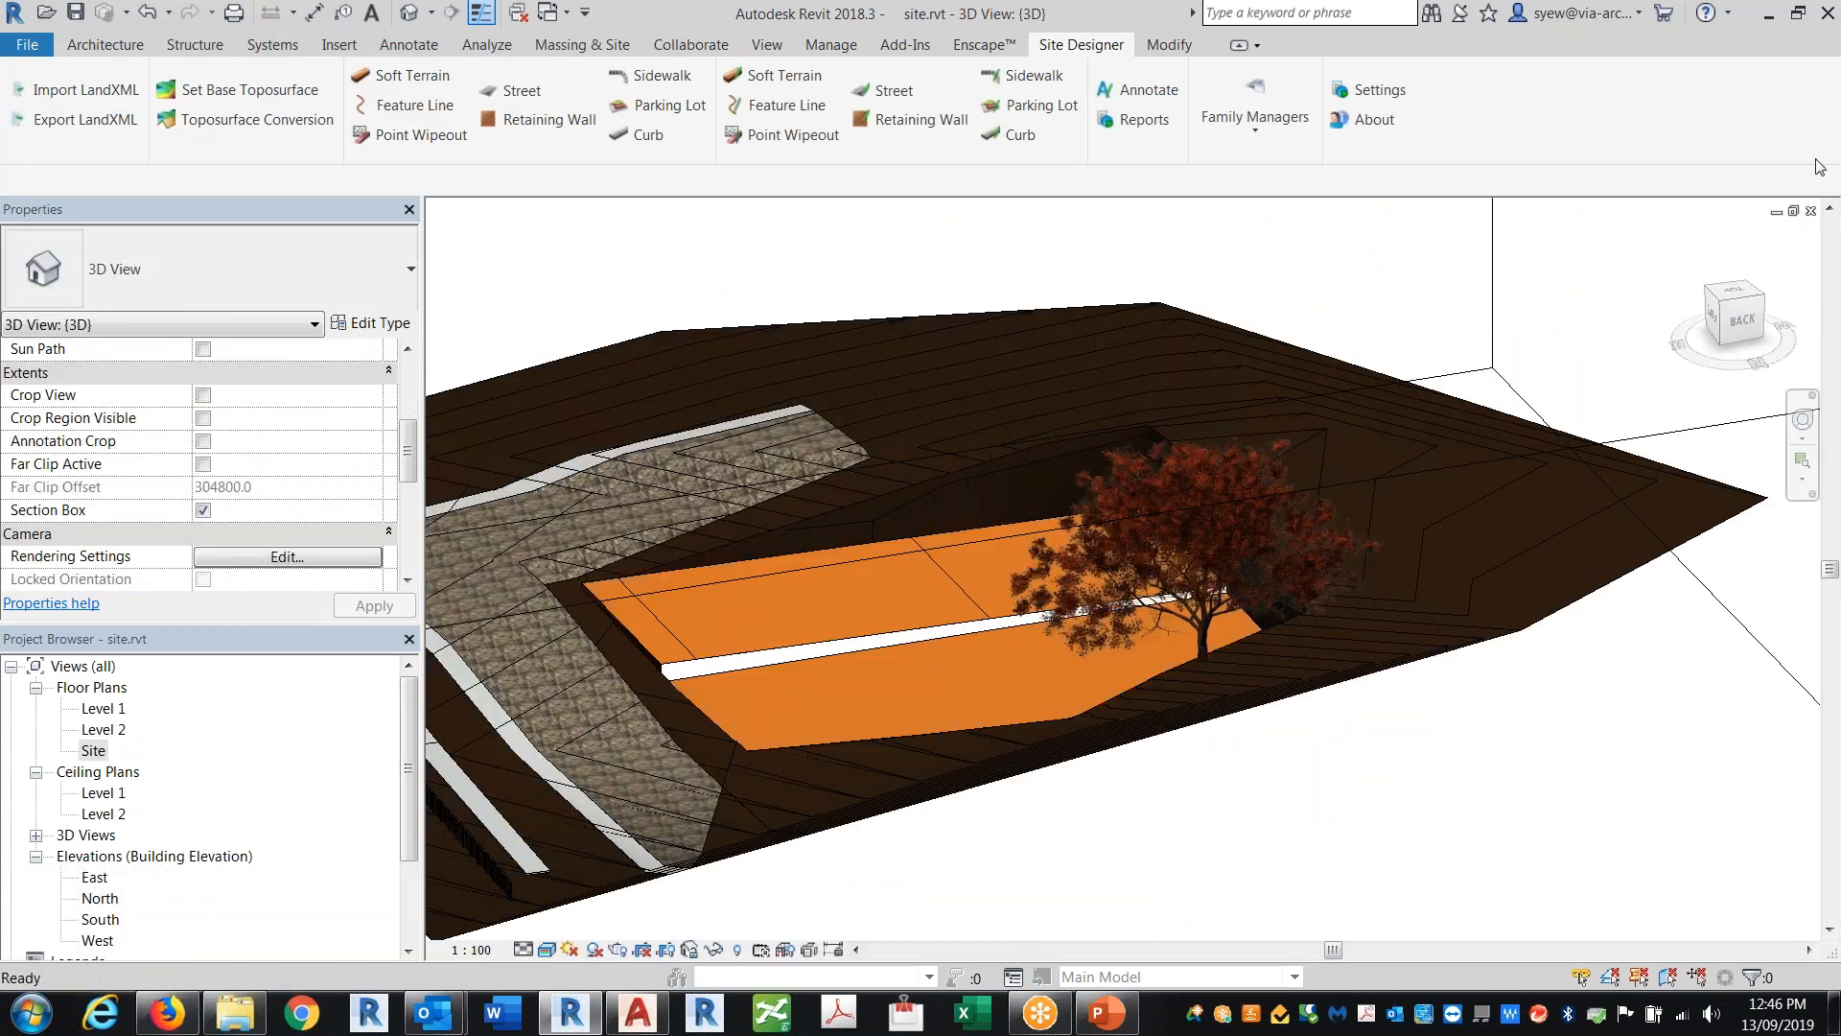
Step: Try to open 82916-03 Burrard WEST-Existing Site.rvt from the T030 - Site tools Samples folder
click(1811, 210)
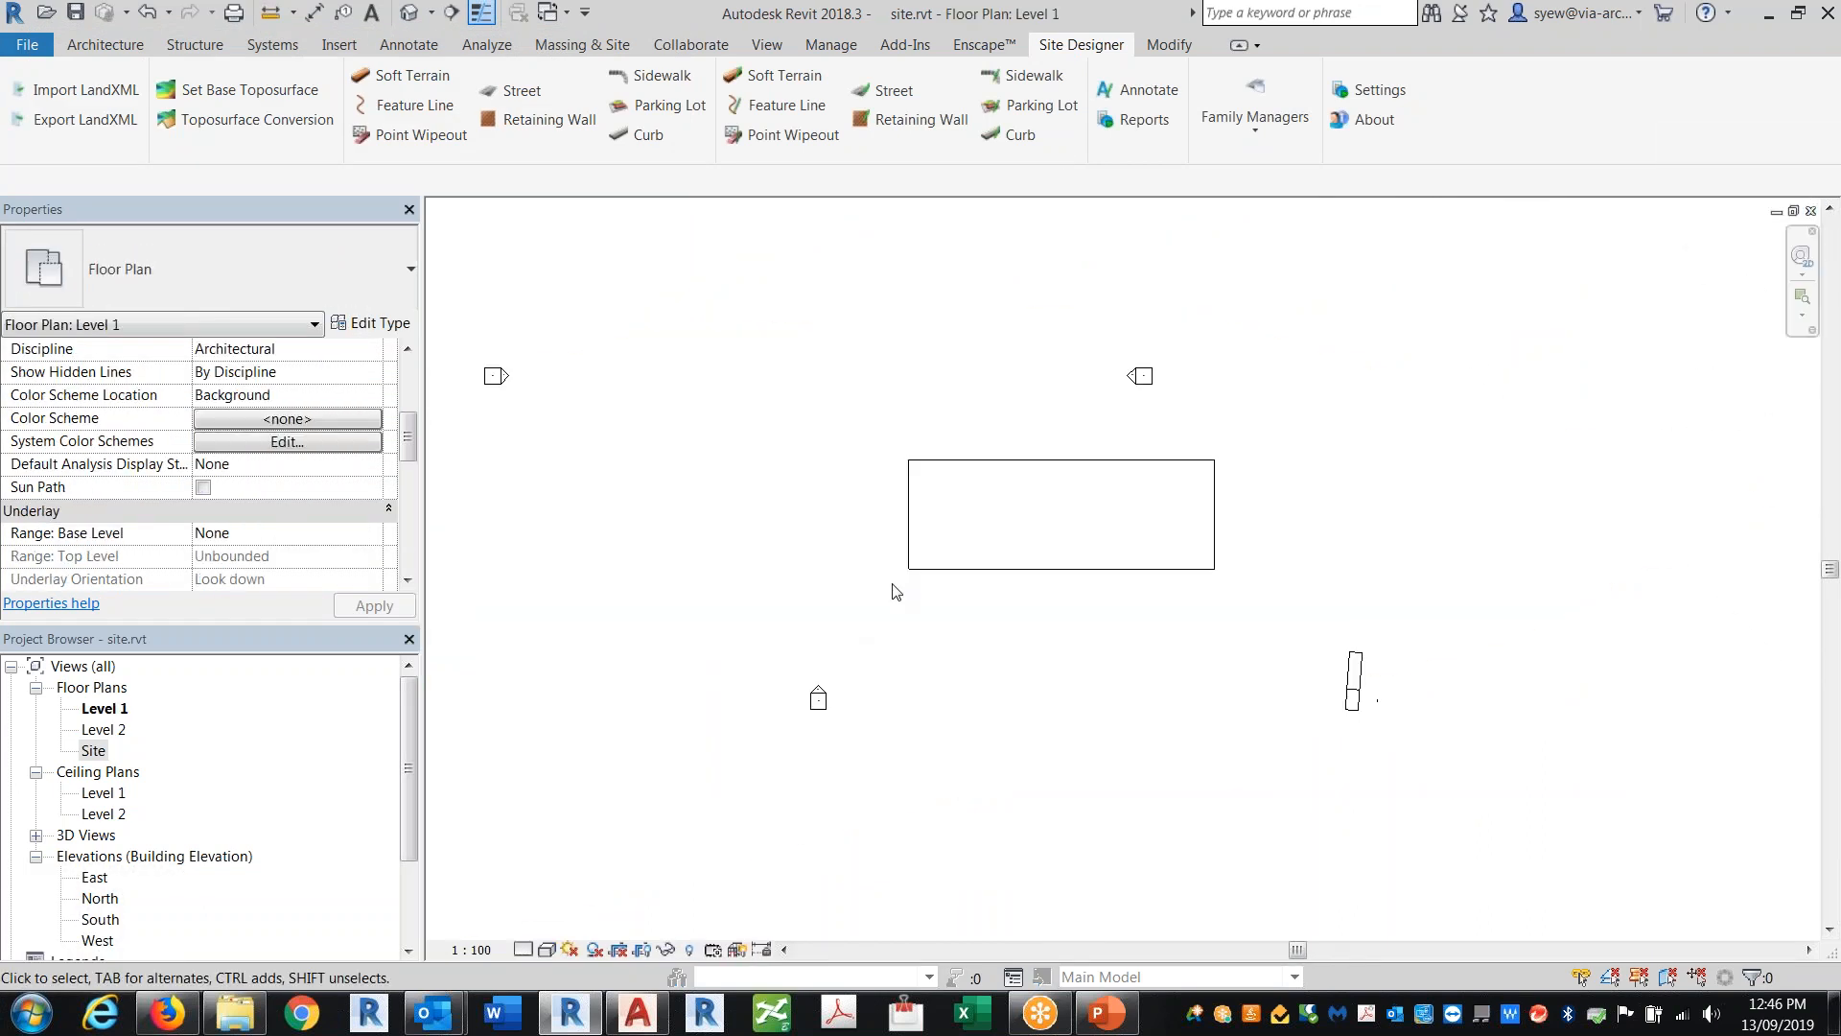
click(46, 14)
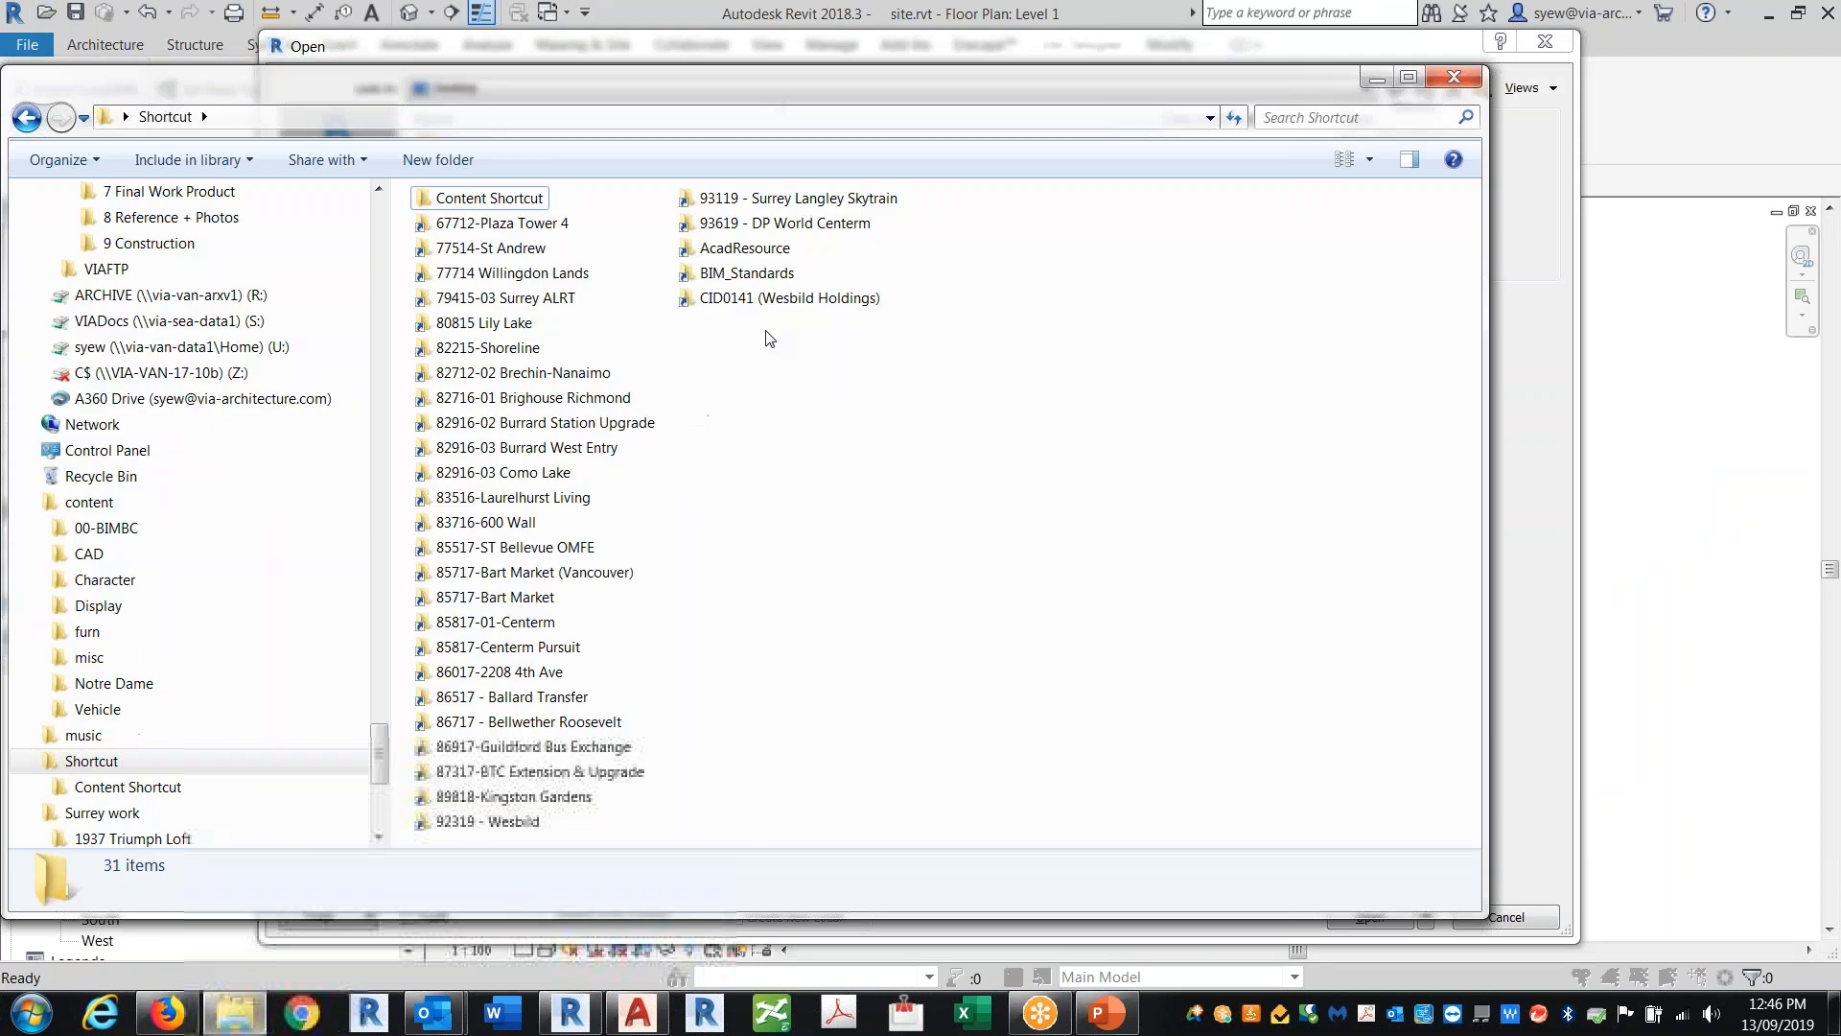
double_click(743, 273)
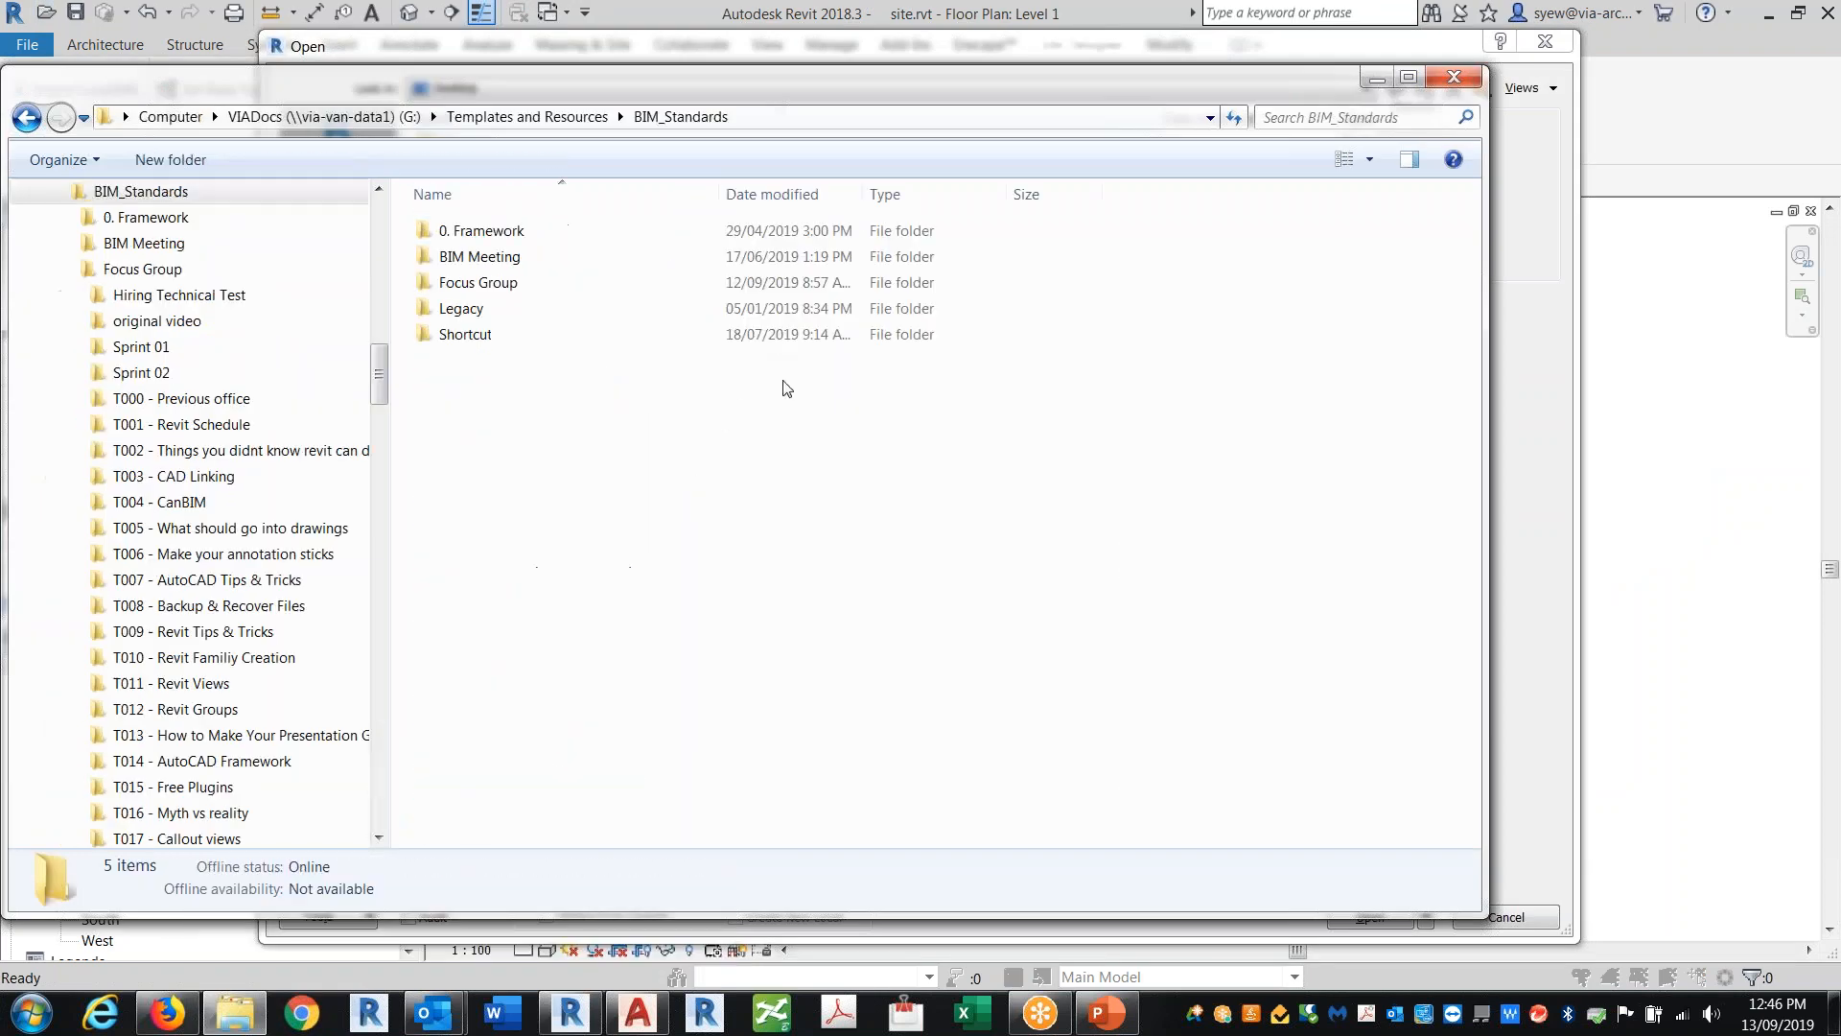
double_click(484, 285)
scroll(537, 709, down, 4)
double_click(490, 835)
double_click(470, 231)
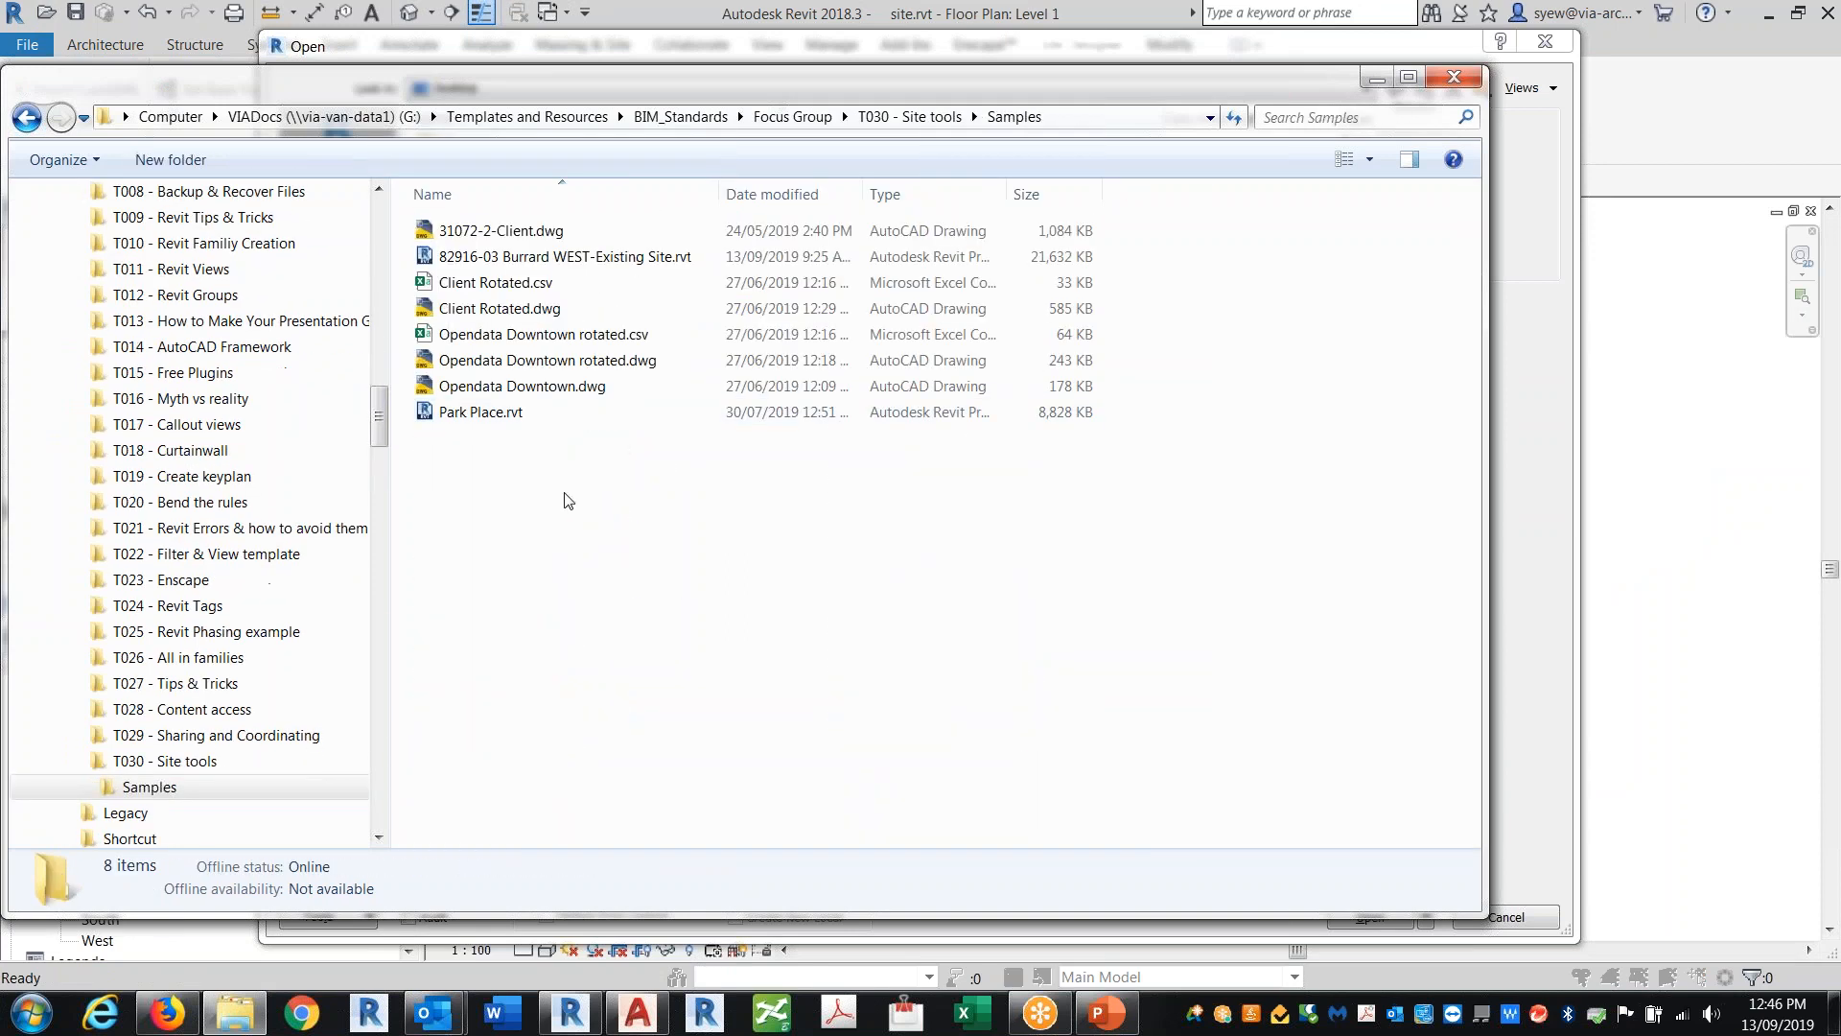
click(468, 257)
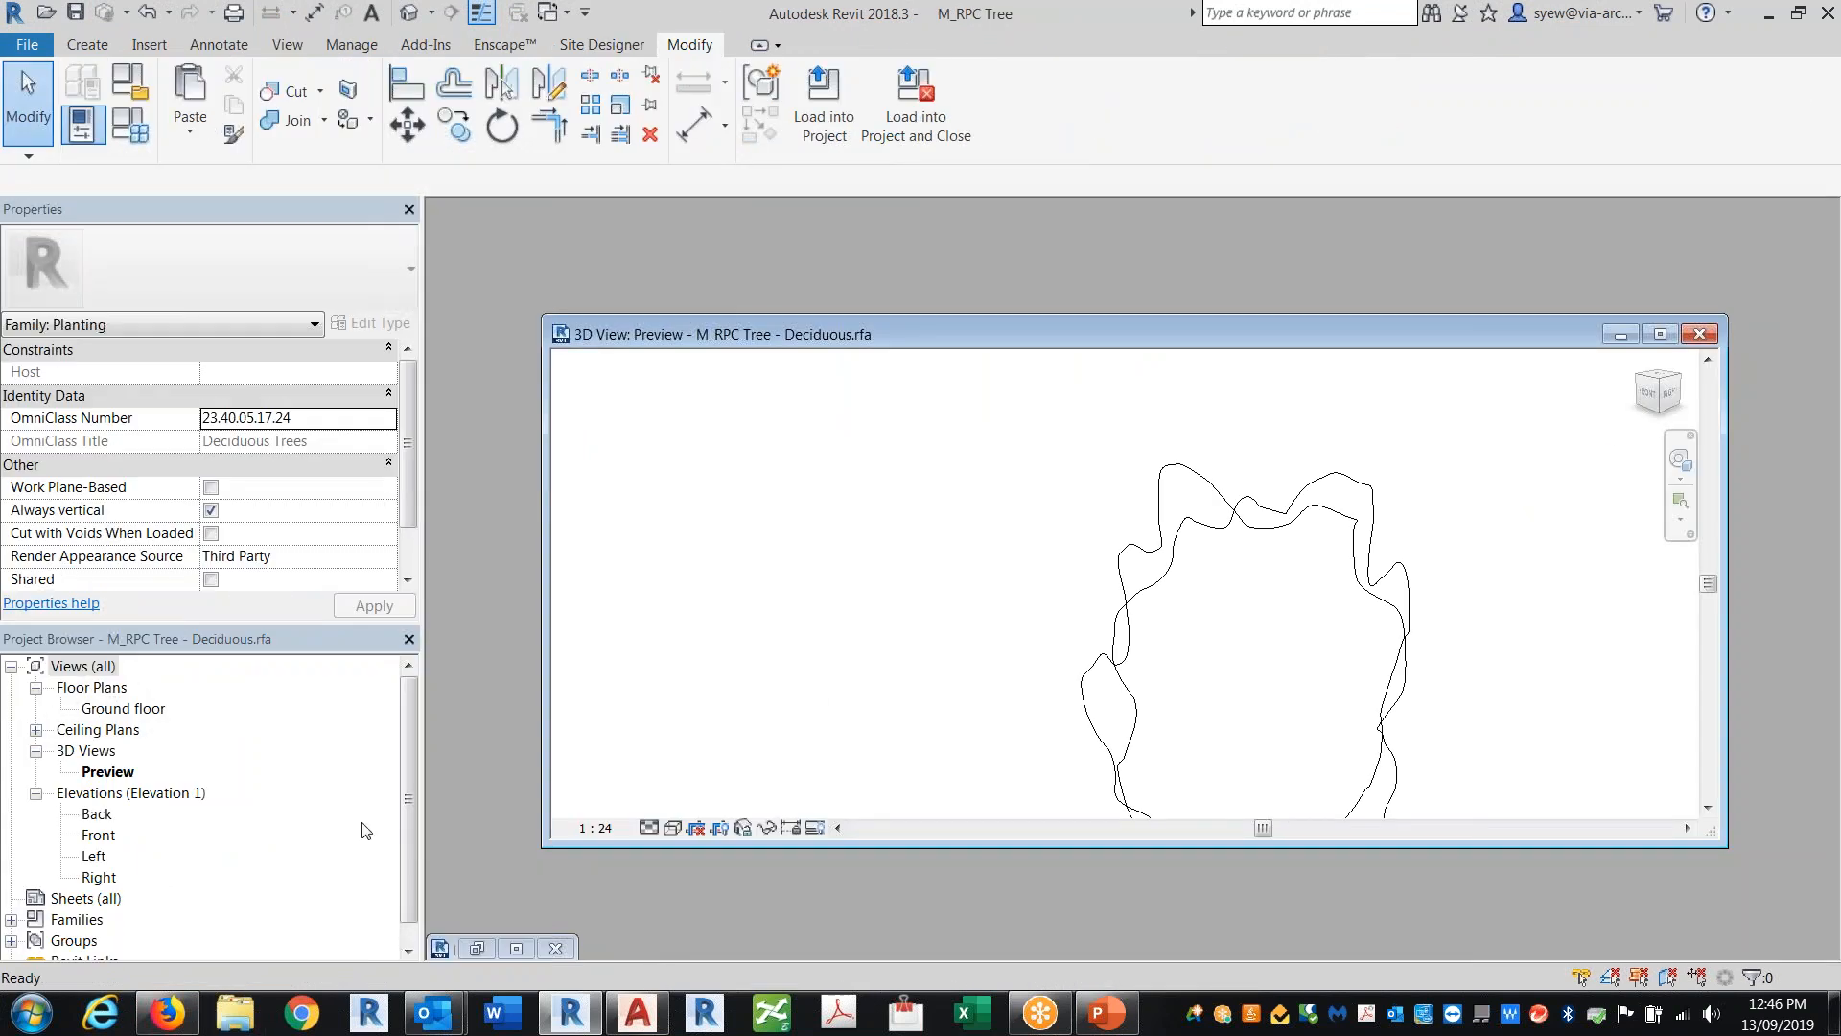
Step: Open 82916-03 Burrard WEST-Existing Site.rvt from the T030 - Site tools Samples folder
click(47, 14)
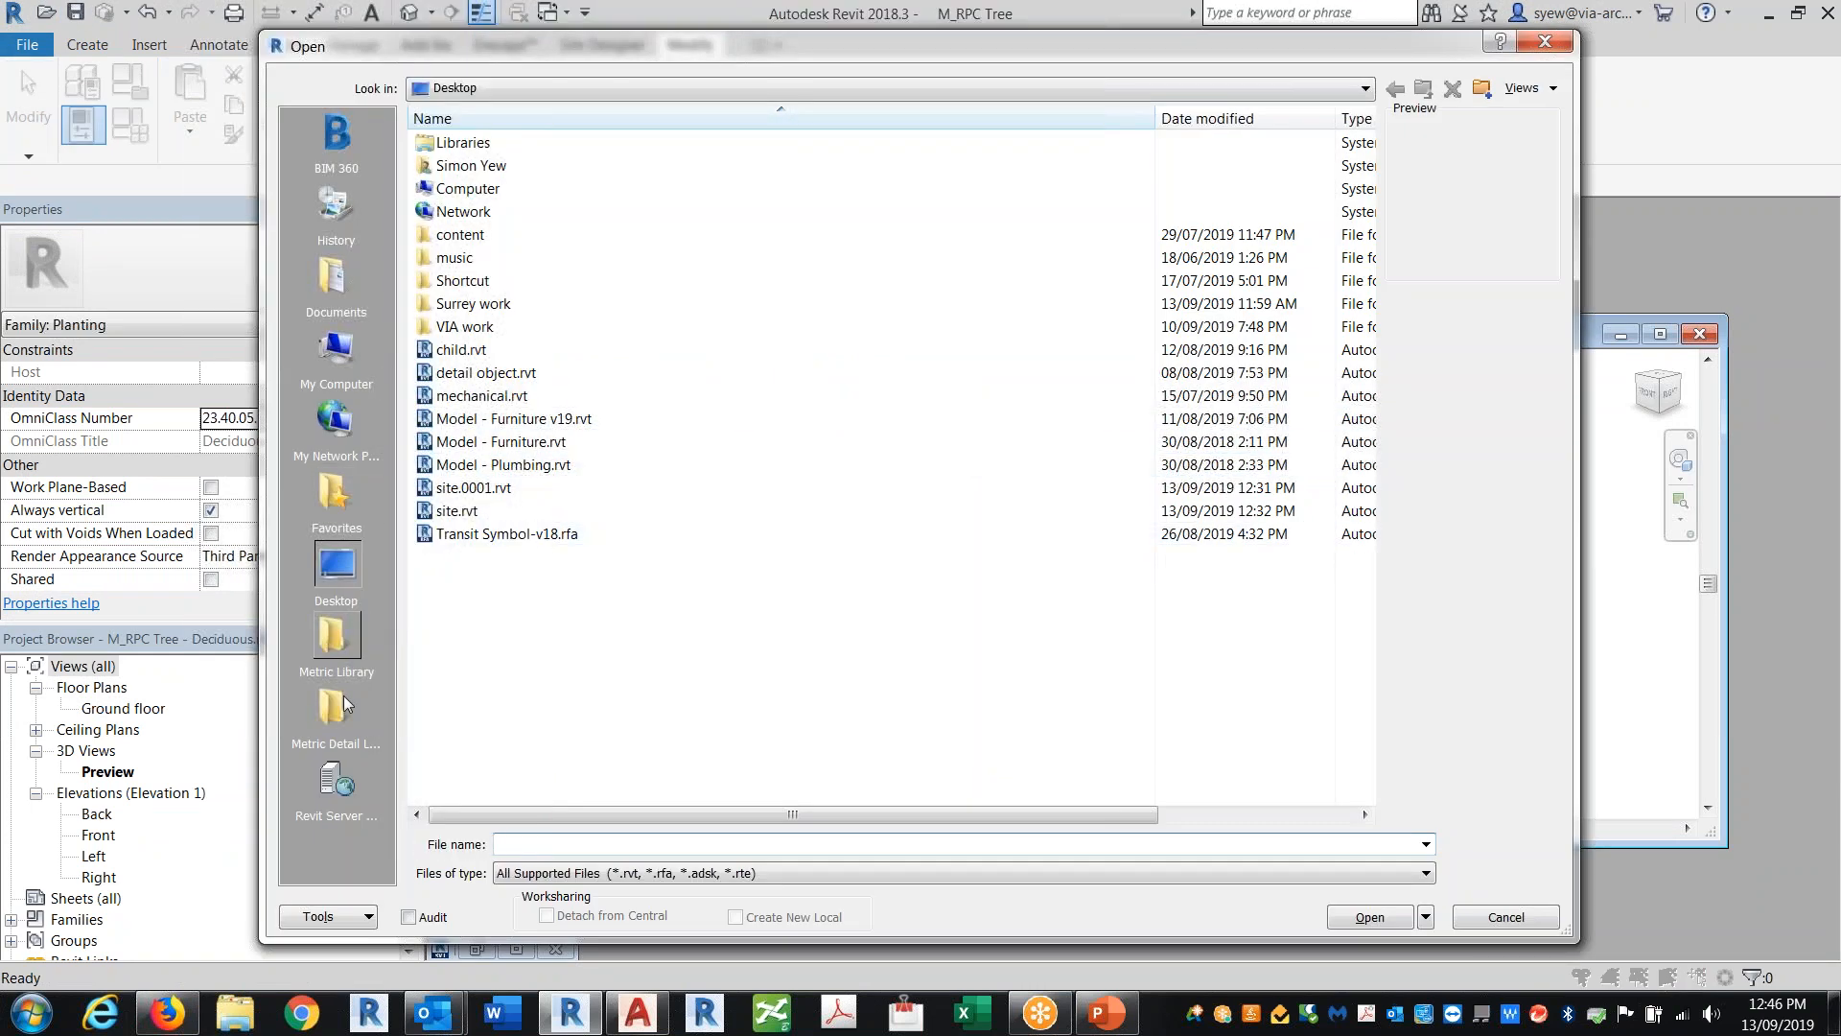
double_click(489, 305)
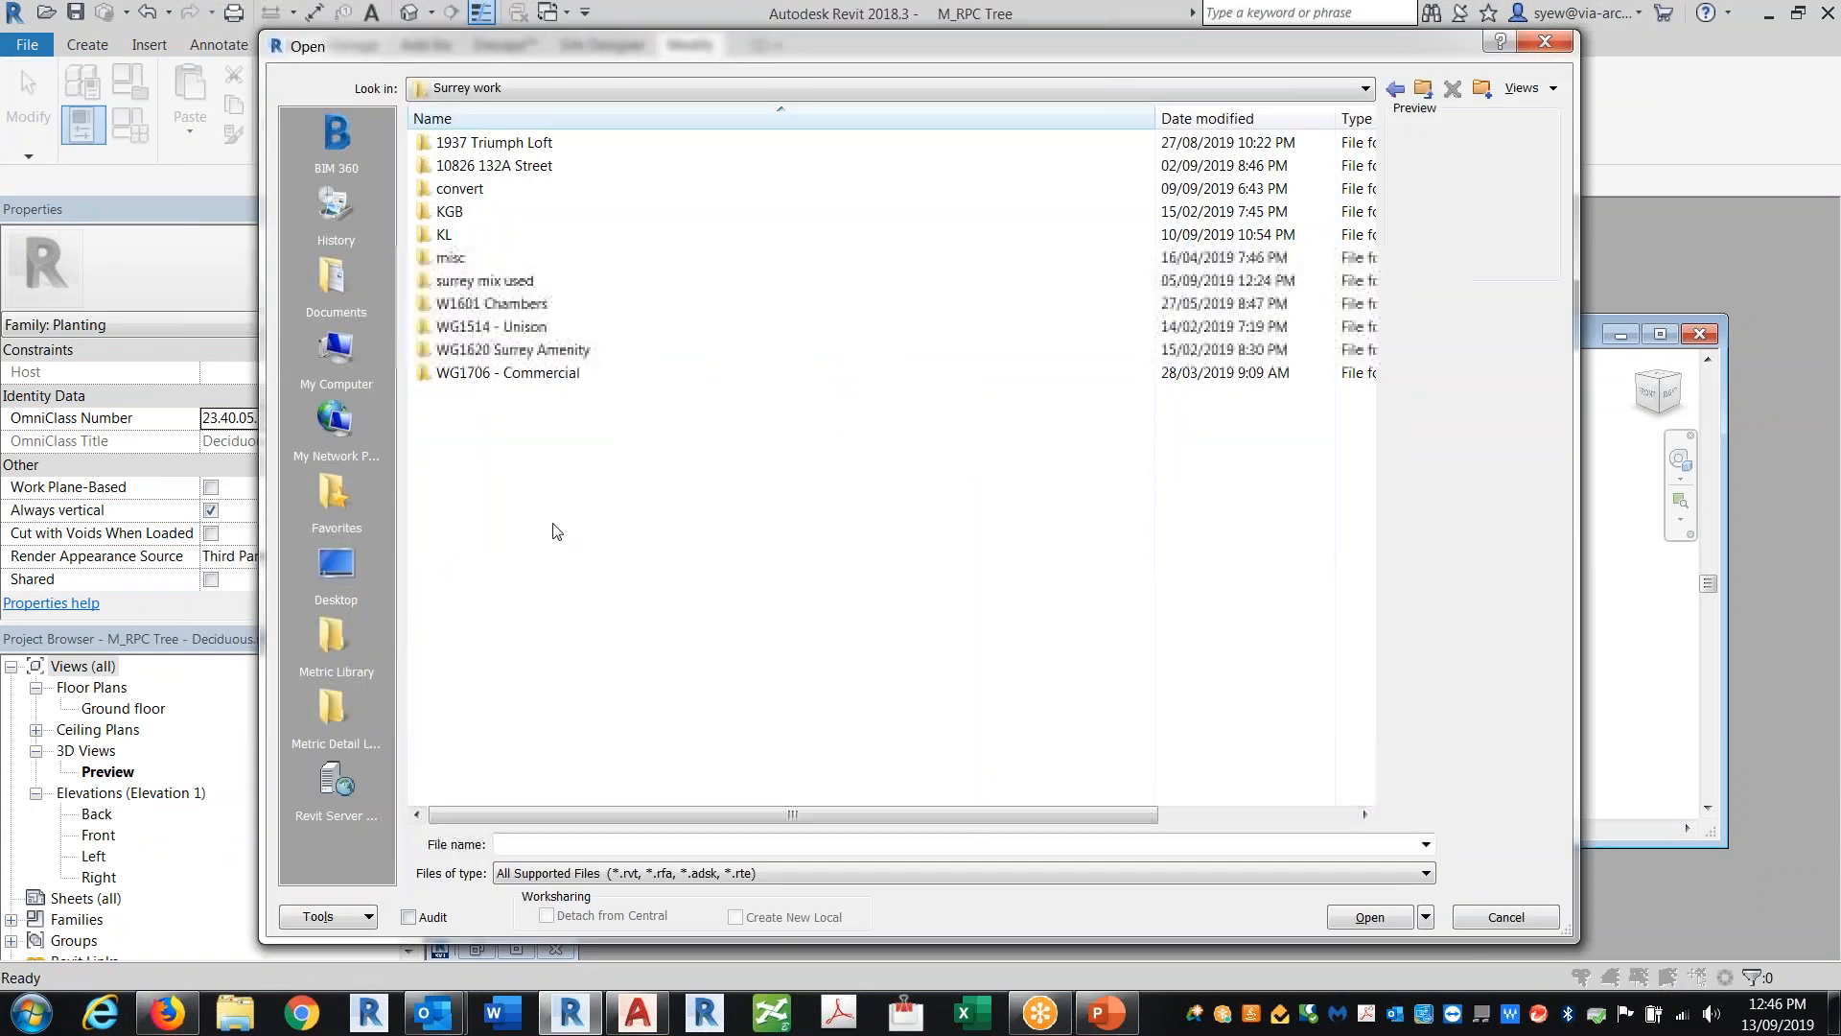
click(1395, 89)
double_click(469, 286)
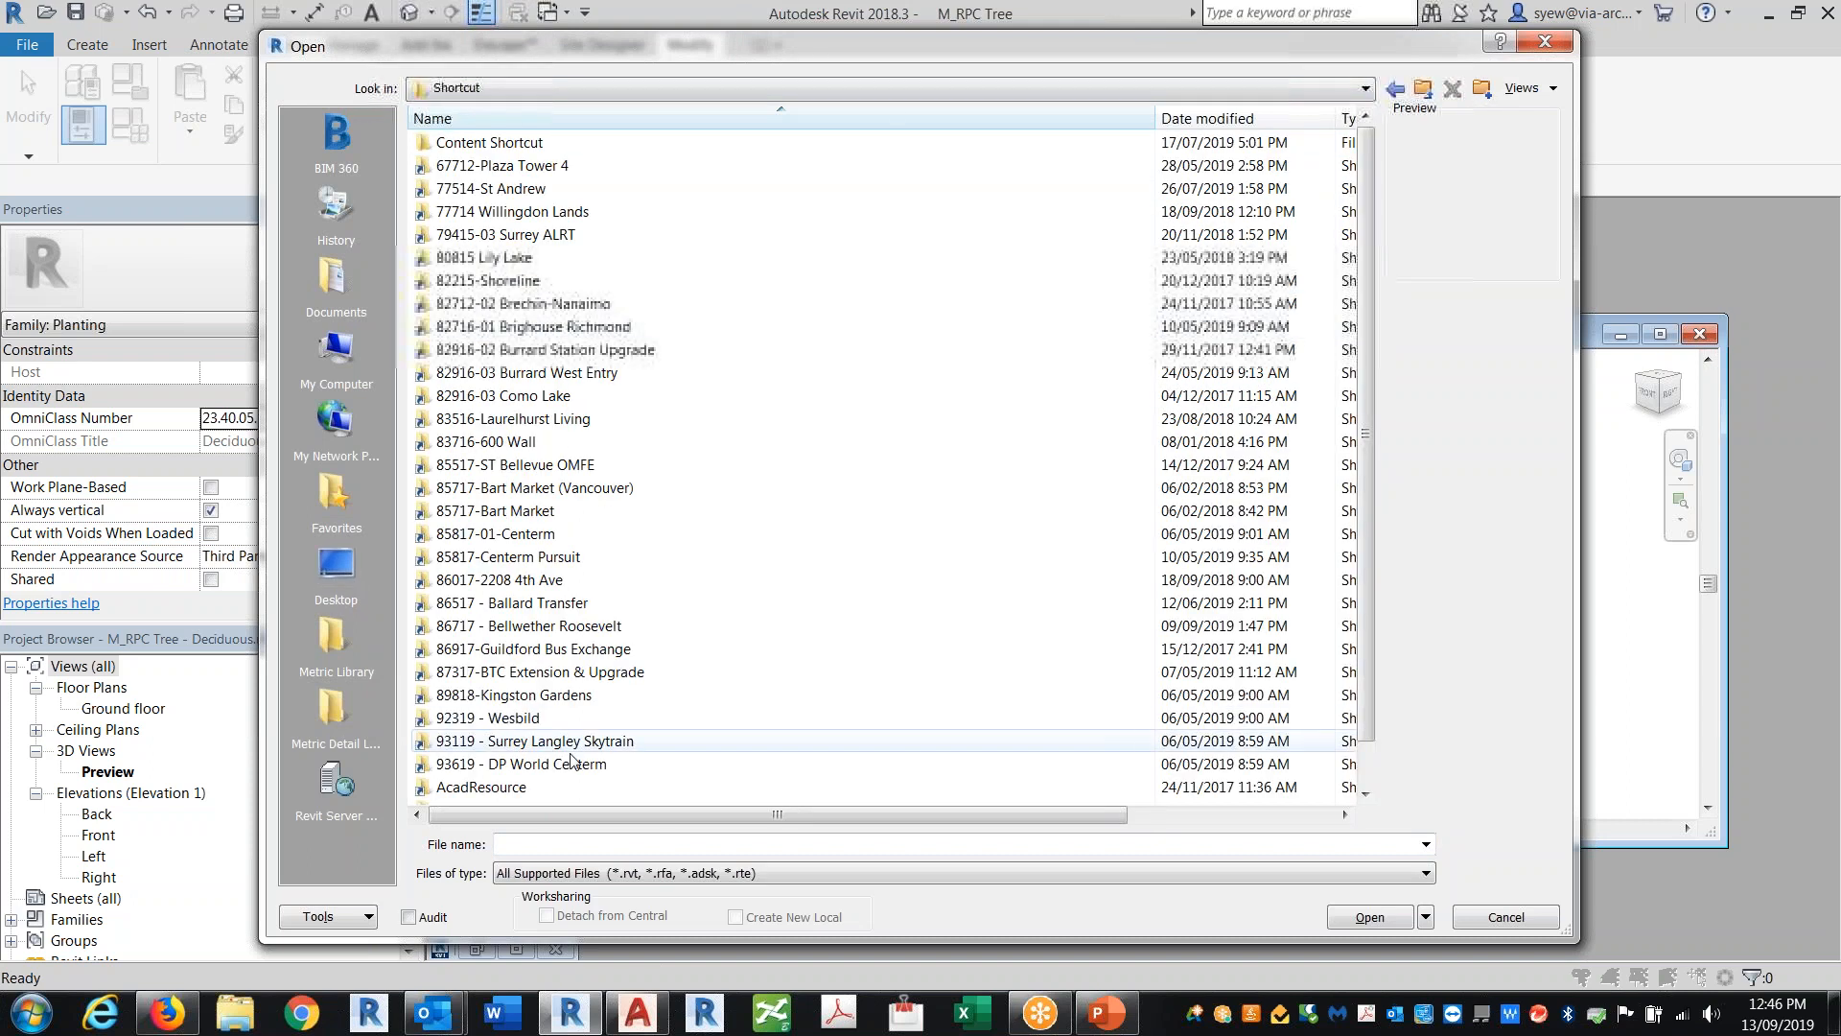
scroll(630, 743, down, 1)
double_click(464, 764)
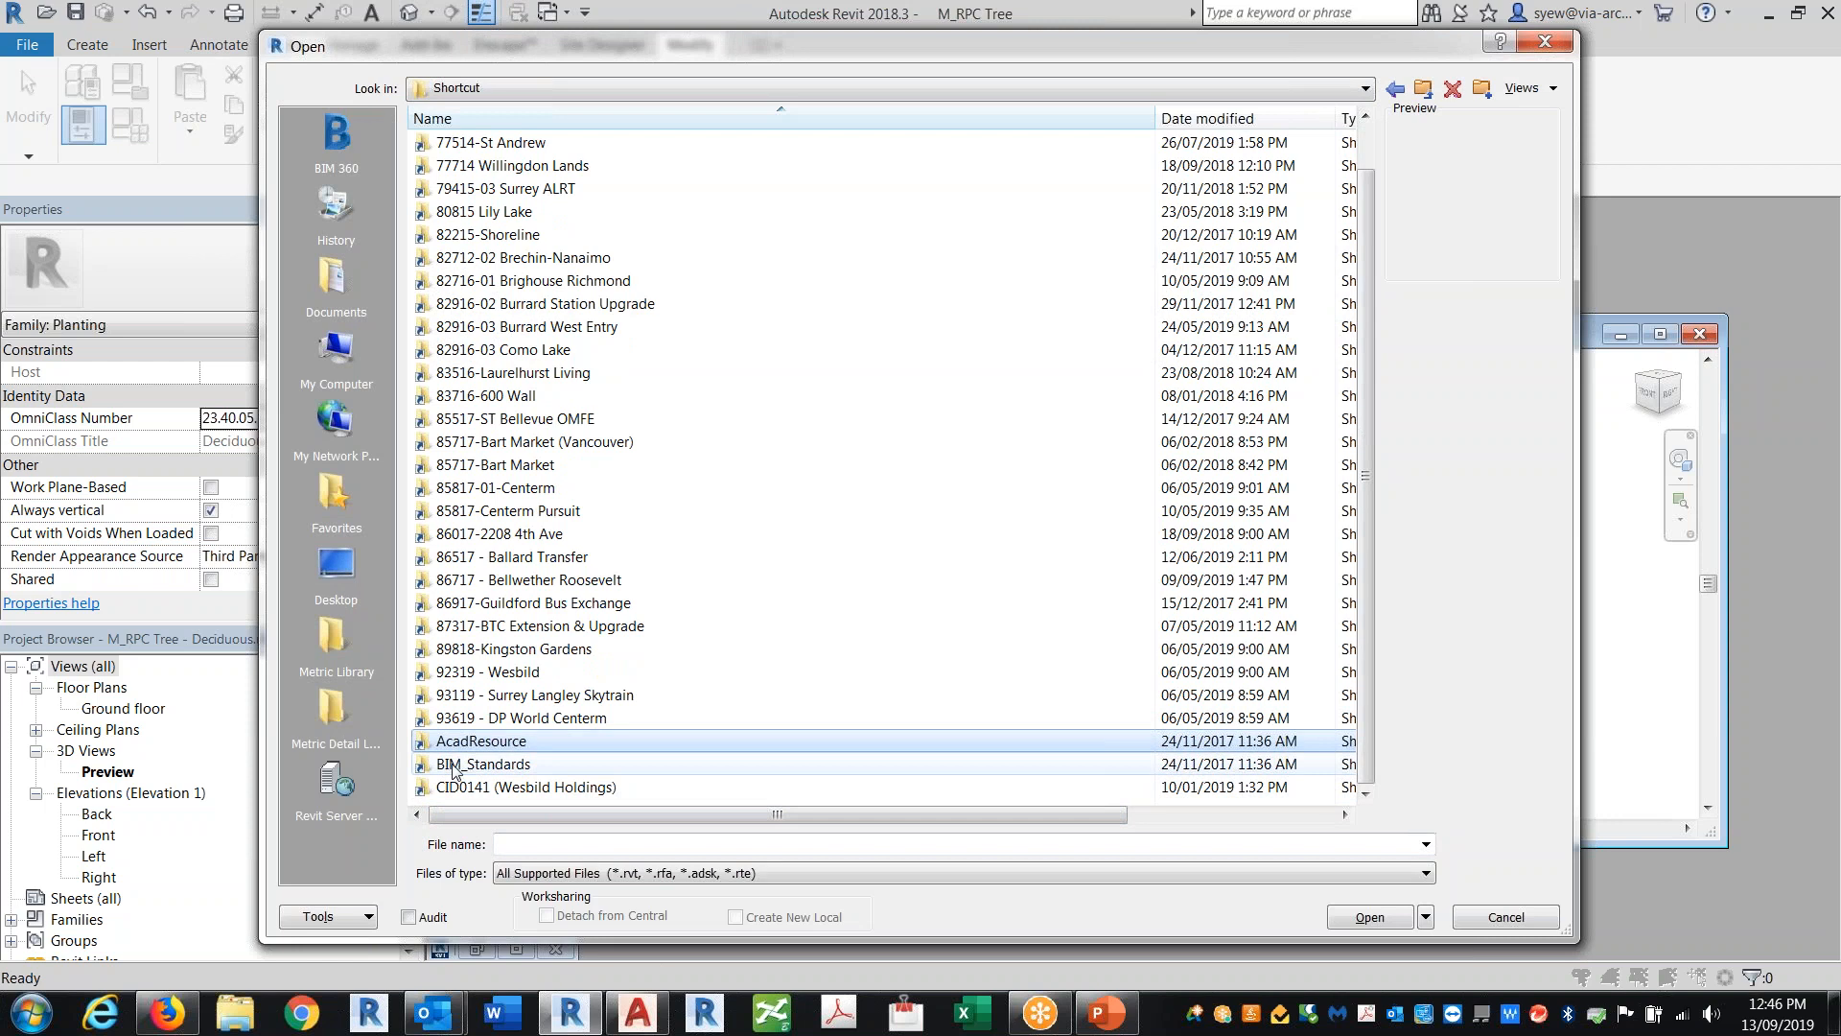
double_click(494, 189)
scroll(641, 579, down, 2)
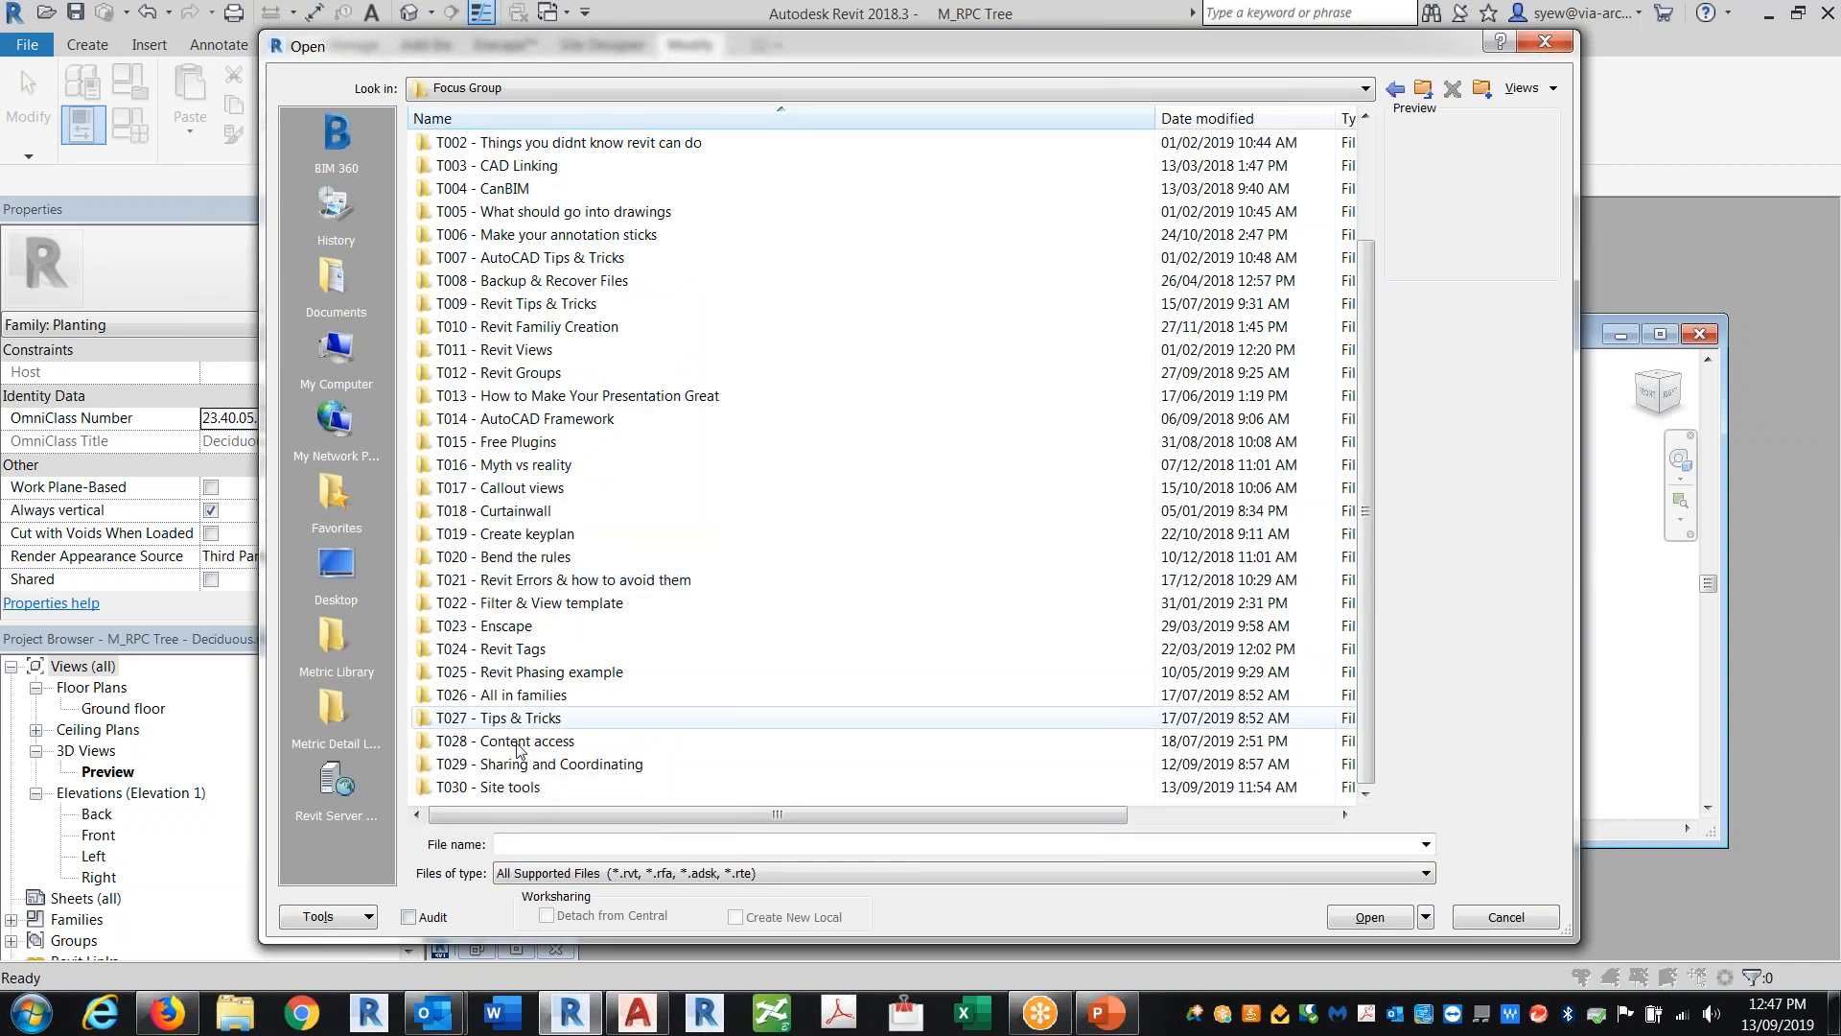
double_click(585, 787)
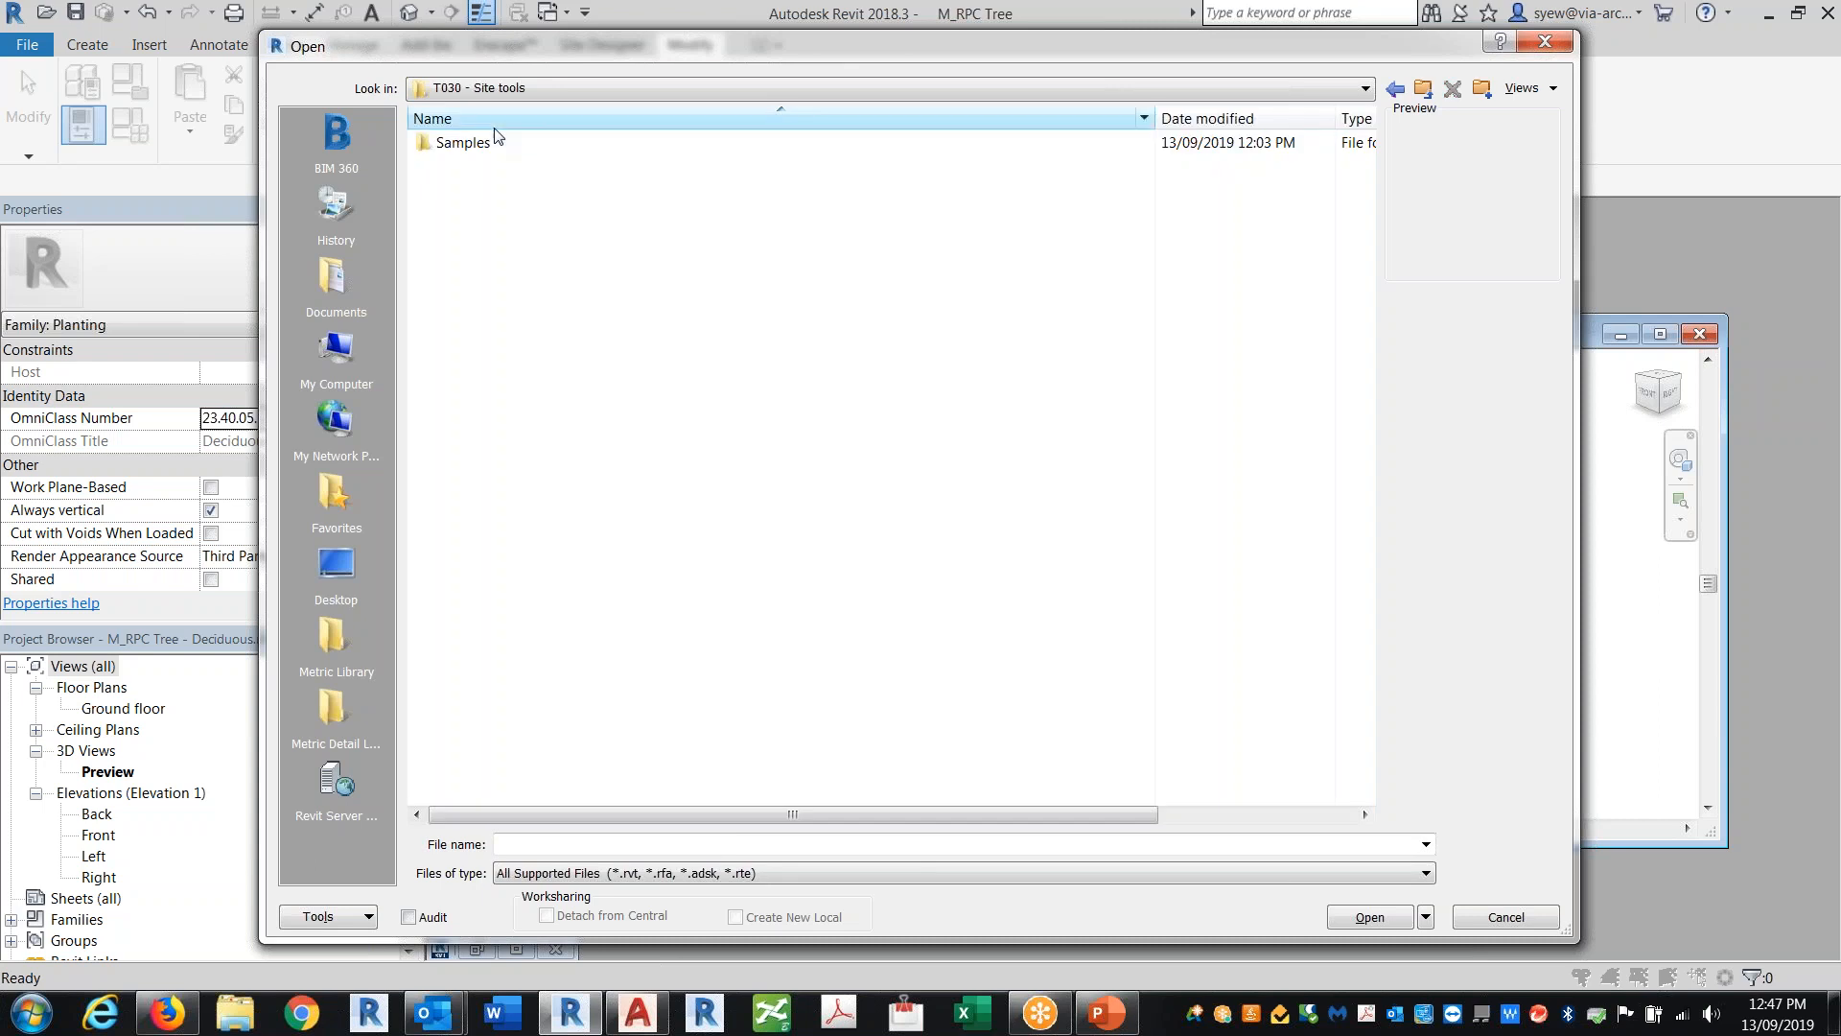
double_click(462, 144)
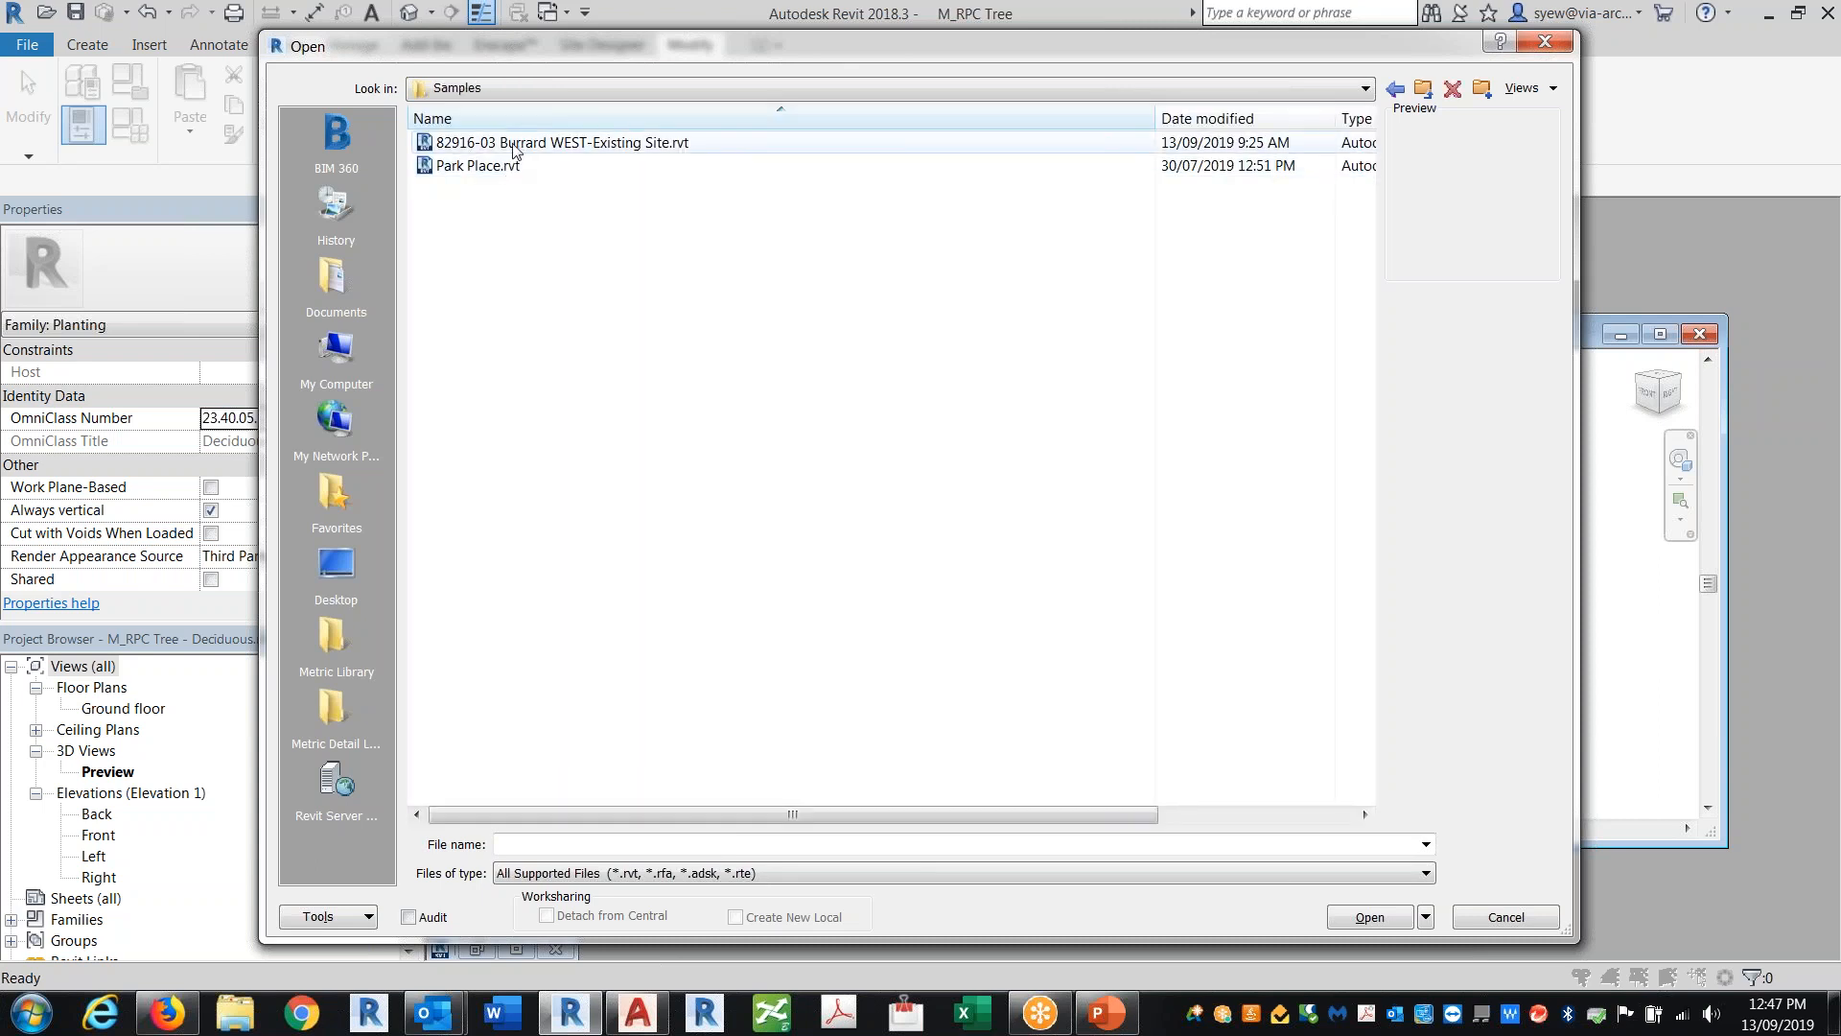
click(537, 144)
click(1359, 921)
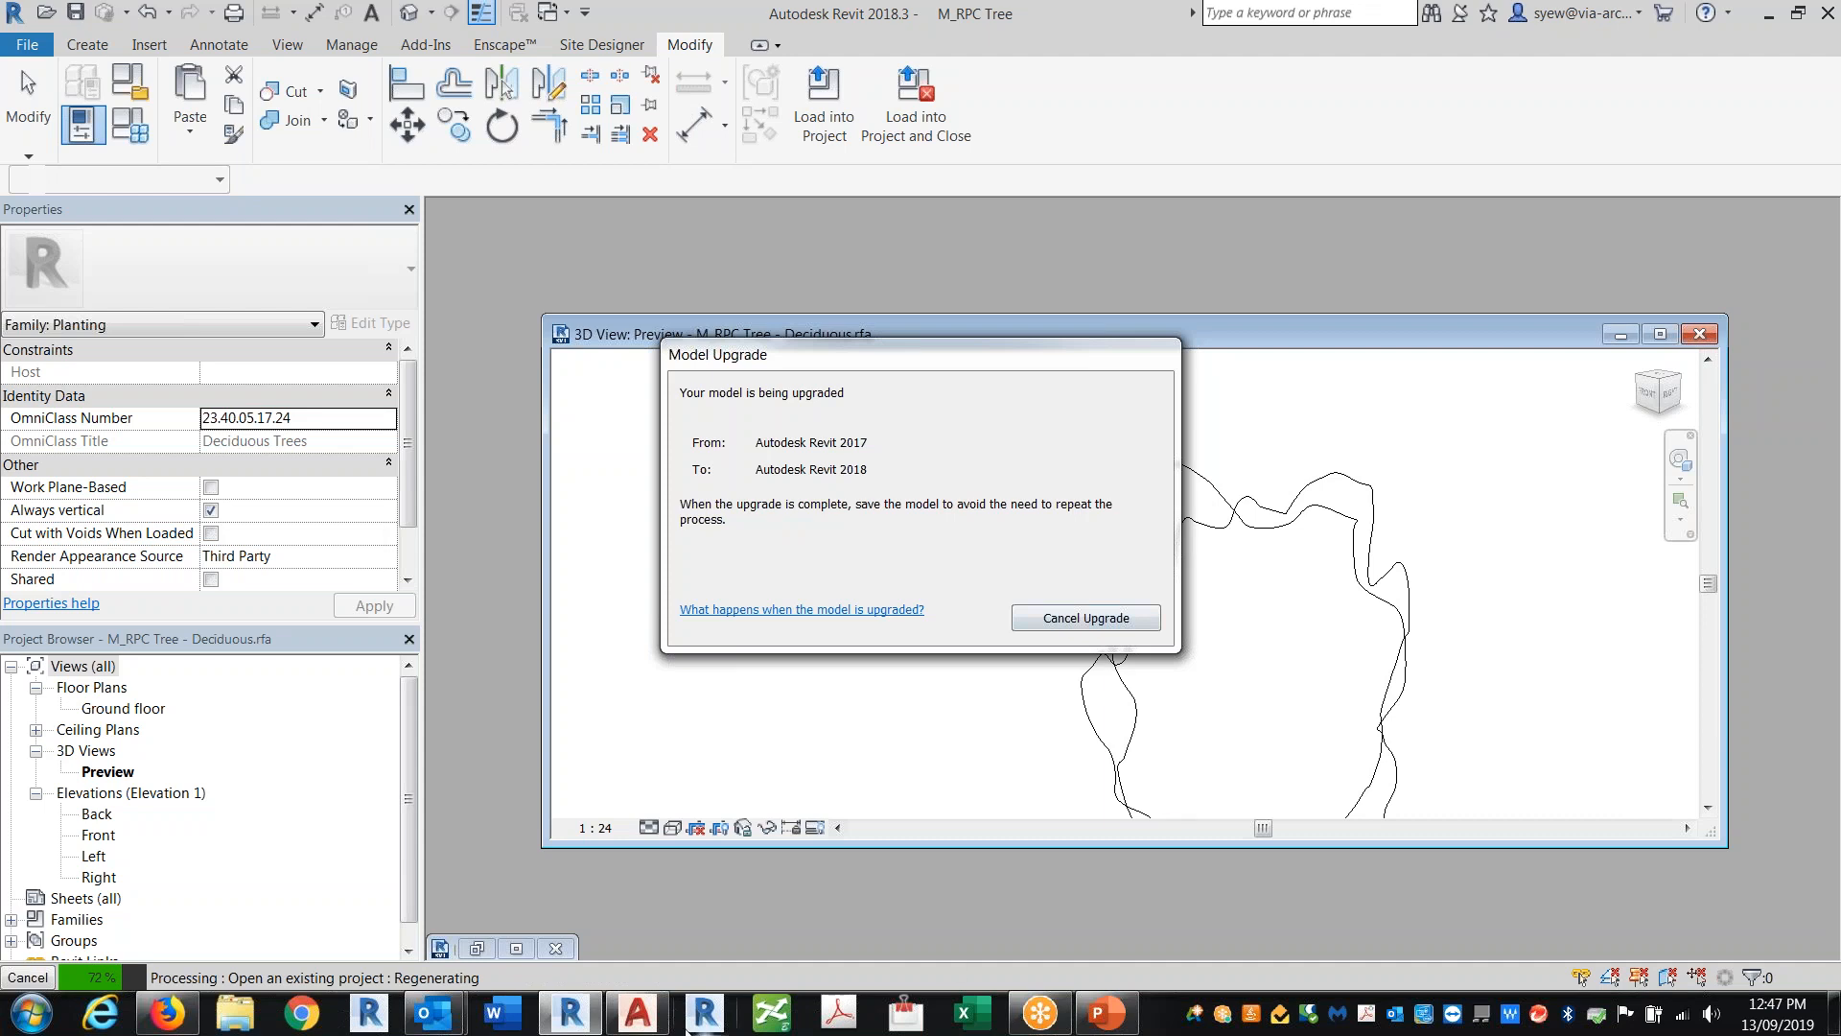
Step: Switch to AutoCAD and show the model space of 31072-2-Client.dwg
click(825, 938)
click(810, 382)
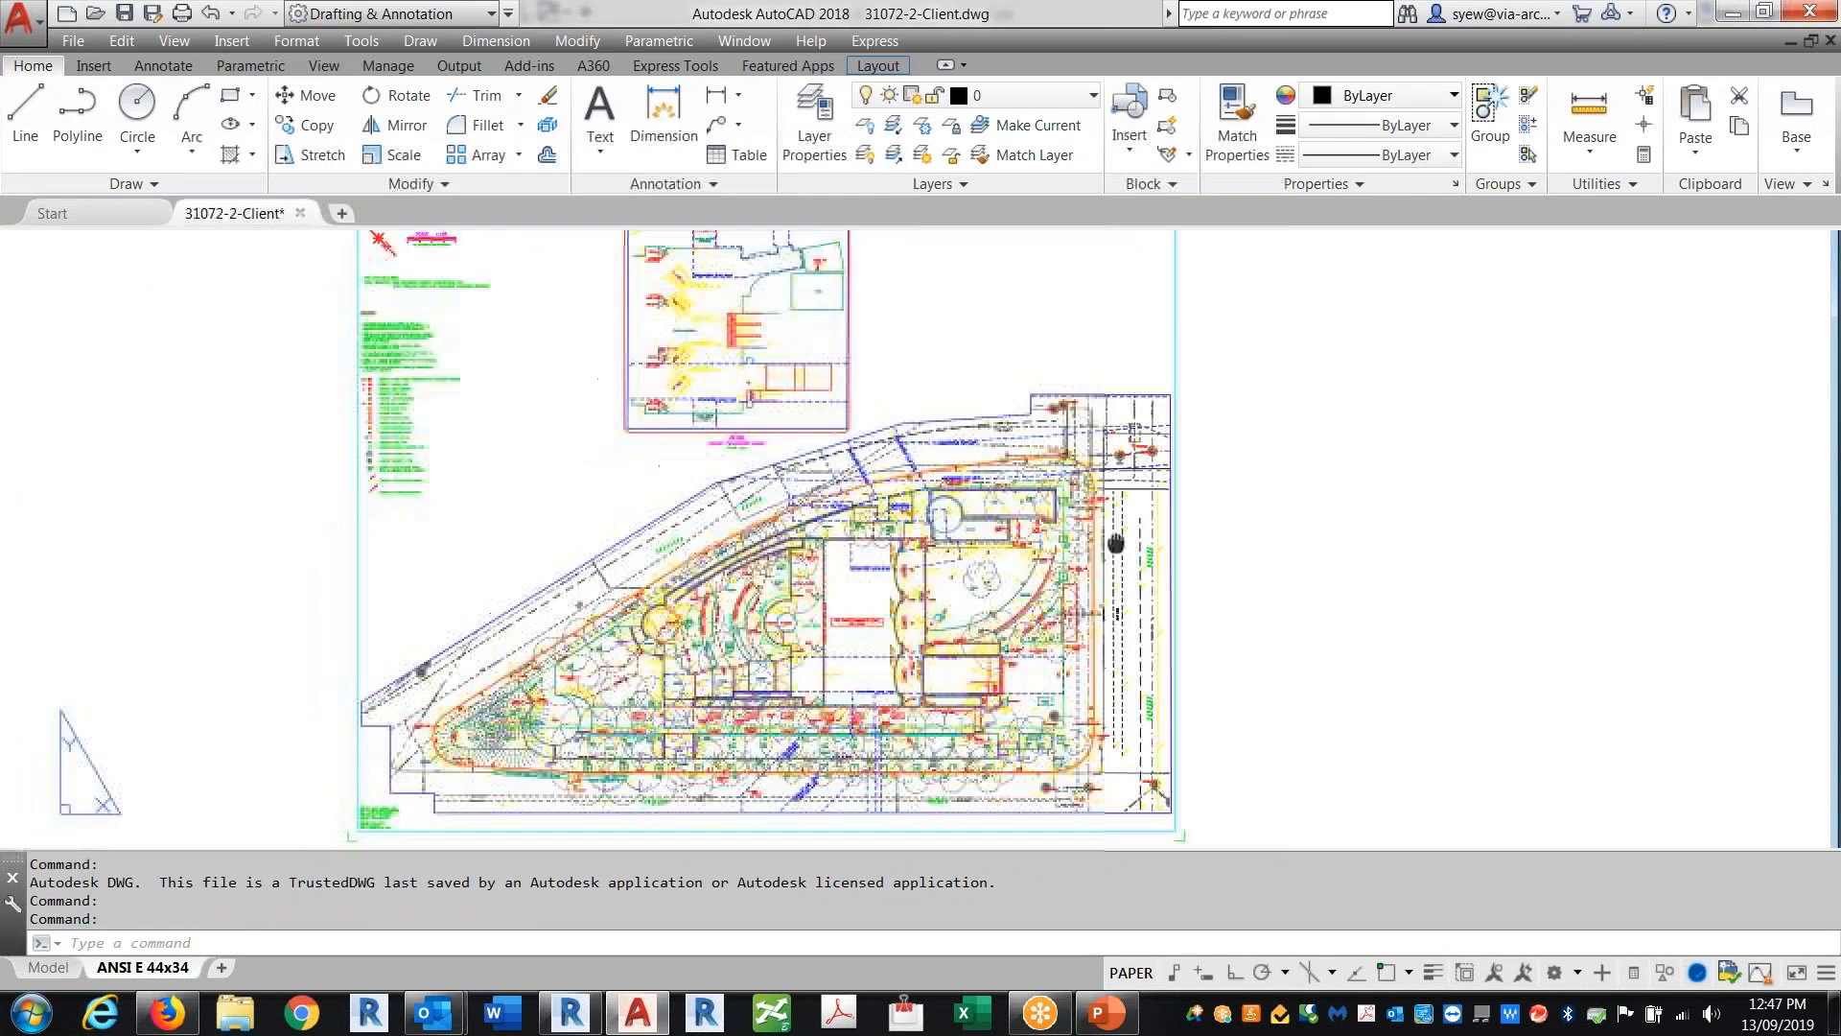
click(43, 945)
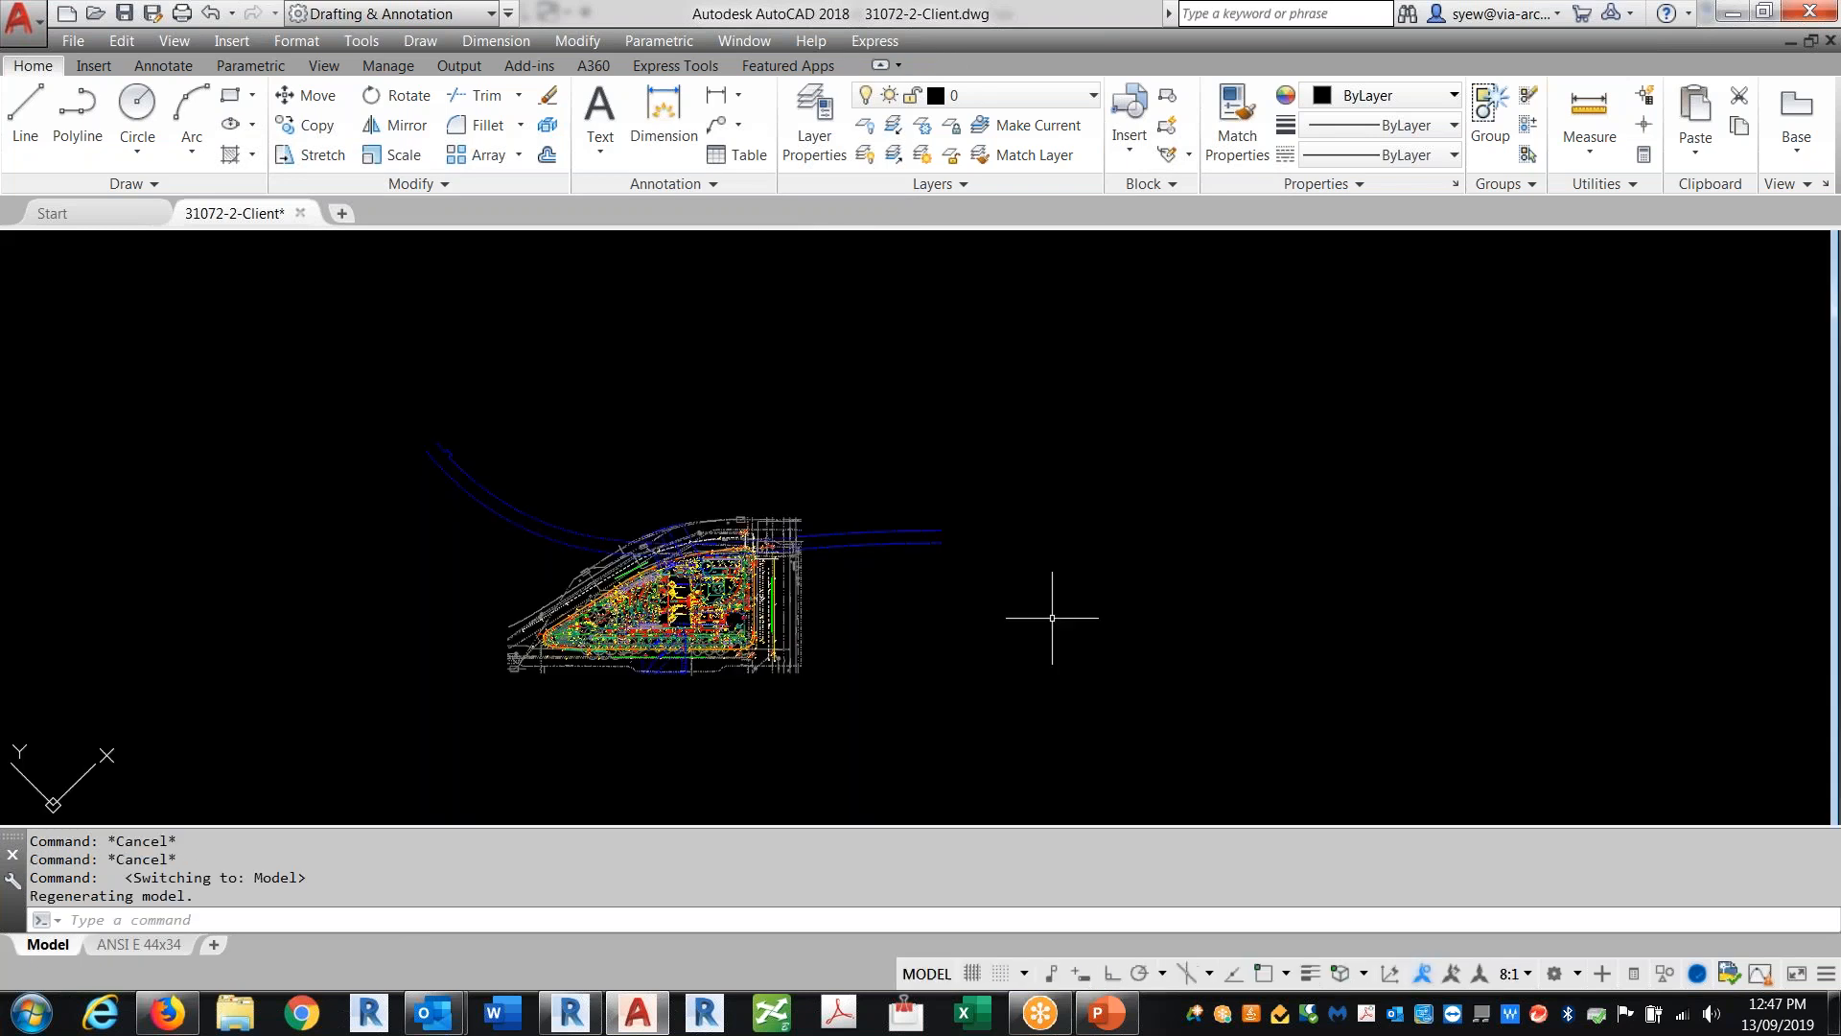
Step: Set the viewpoint to 225° from the X axis and 30° from the XY plane and inspect the drawing in 3D
text(VP)
key(Return)
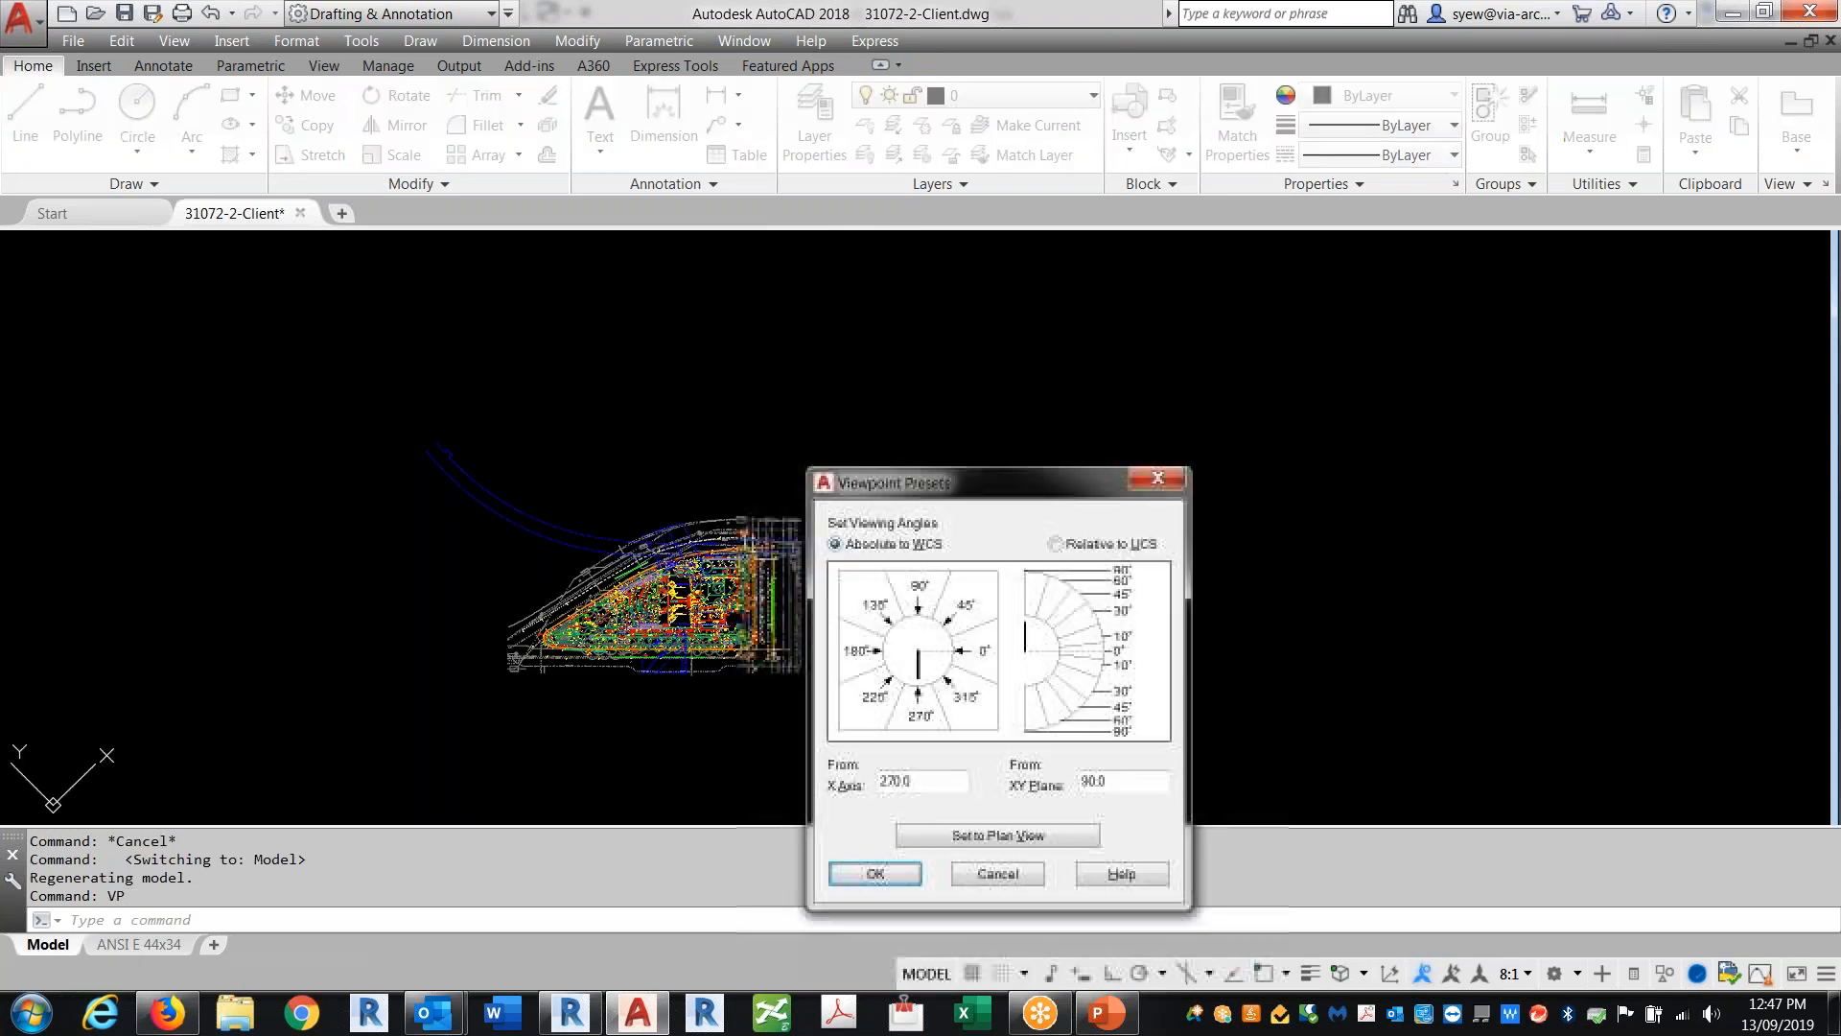
click(883, 680)
click(1063, 629)
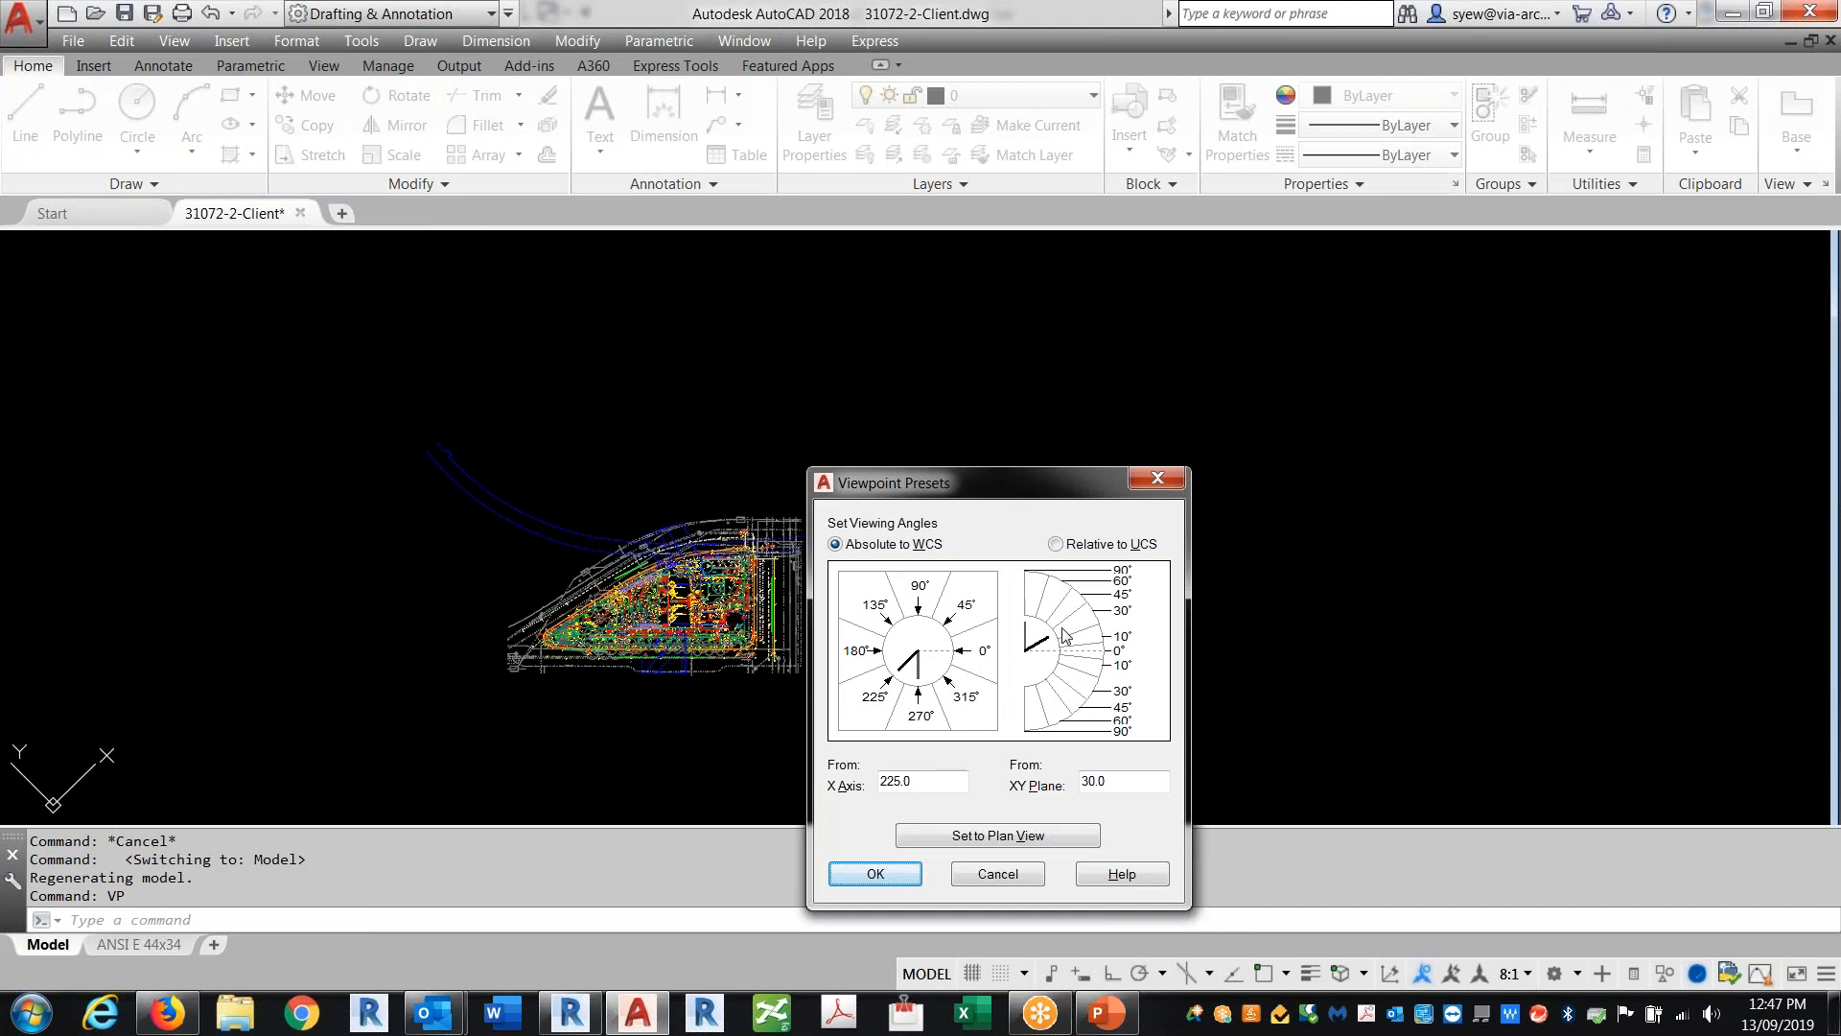
click(893, 870)
scroll(987, 336, up, 8)
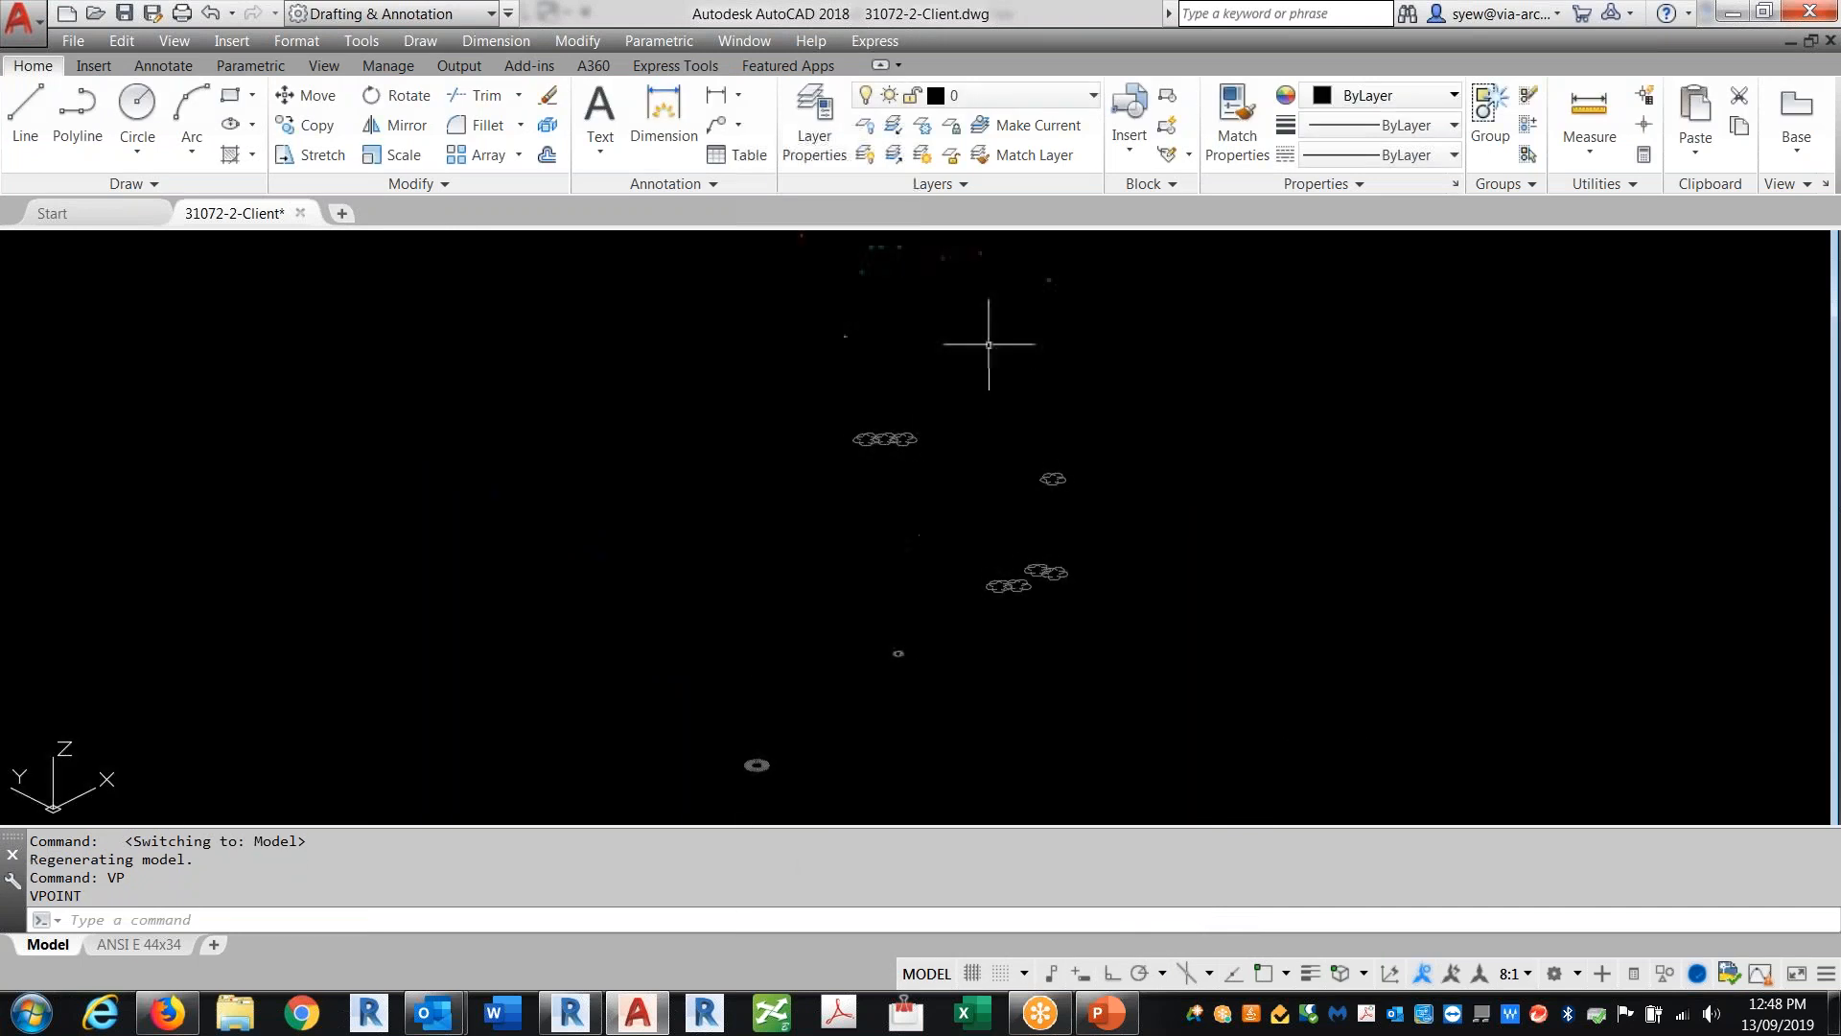
scroll(769, 445, up, 5)
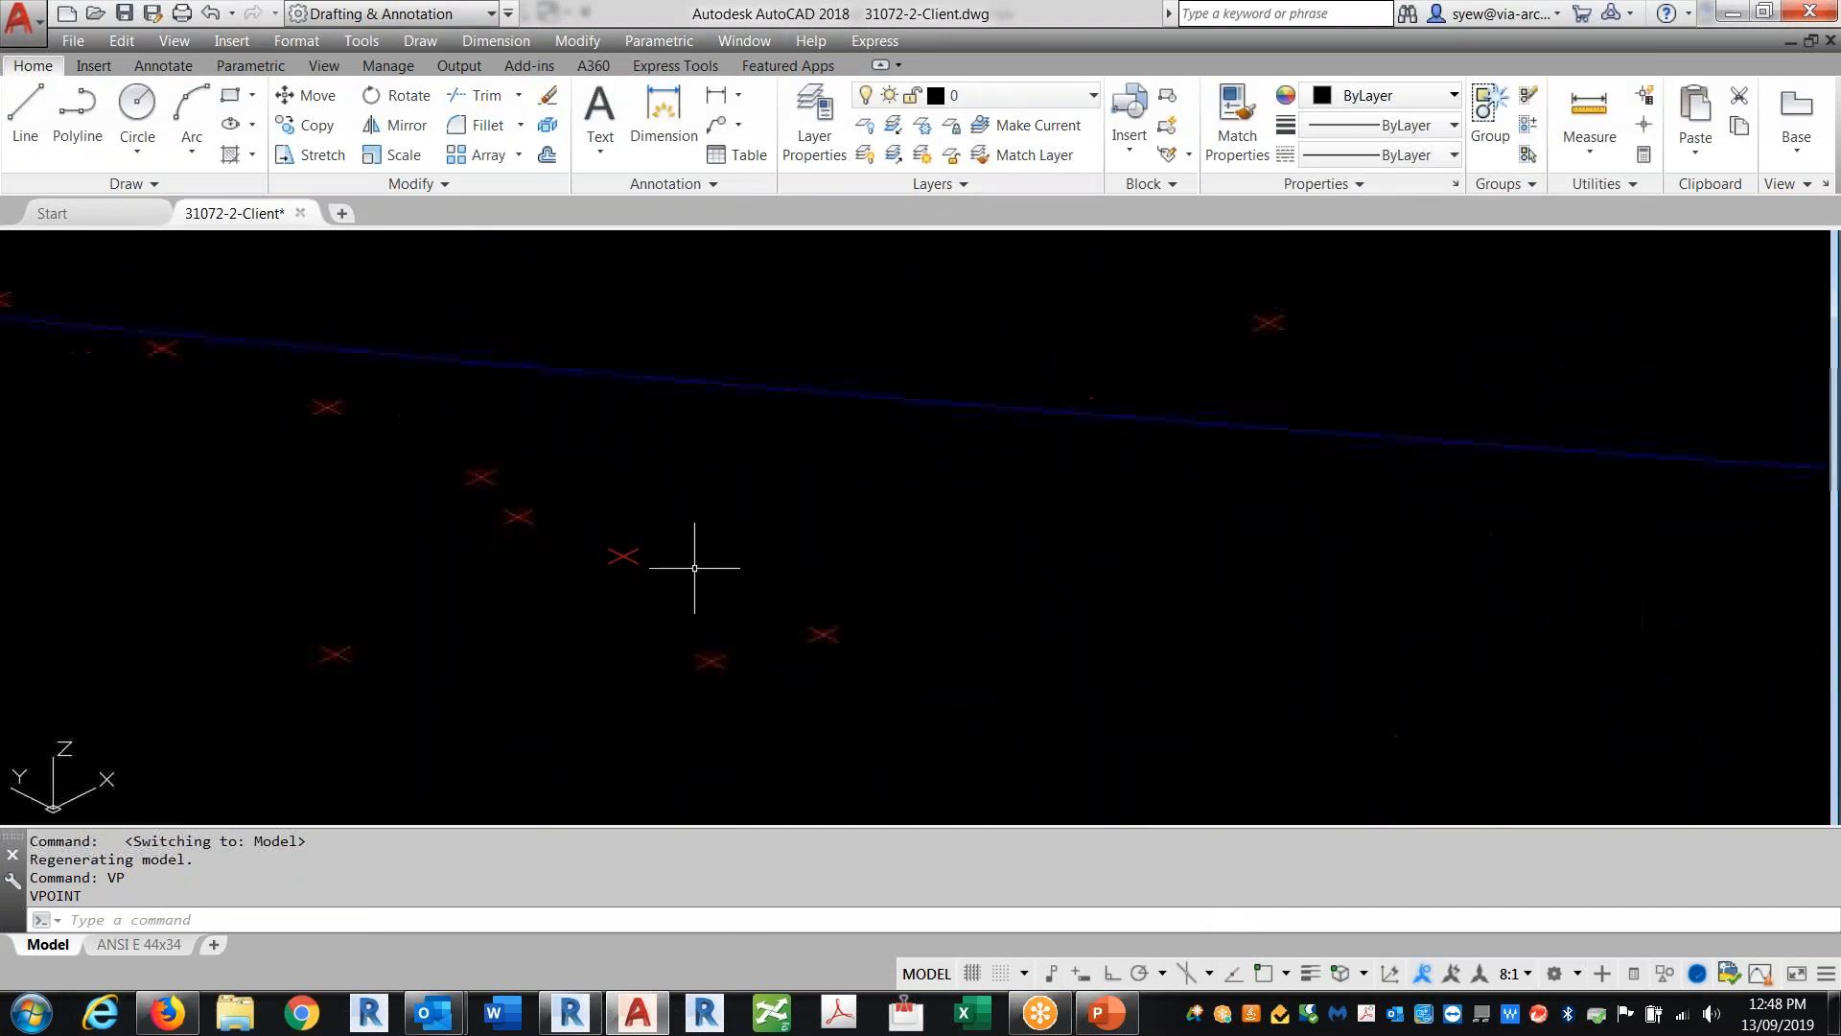
scroll(694, 568, down, 10)
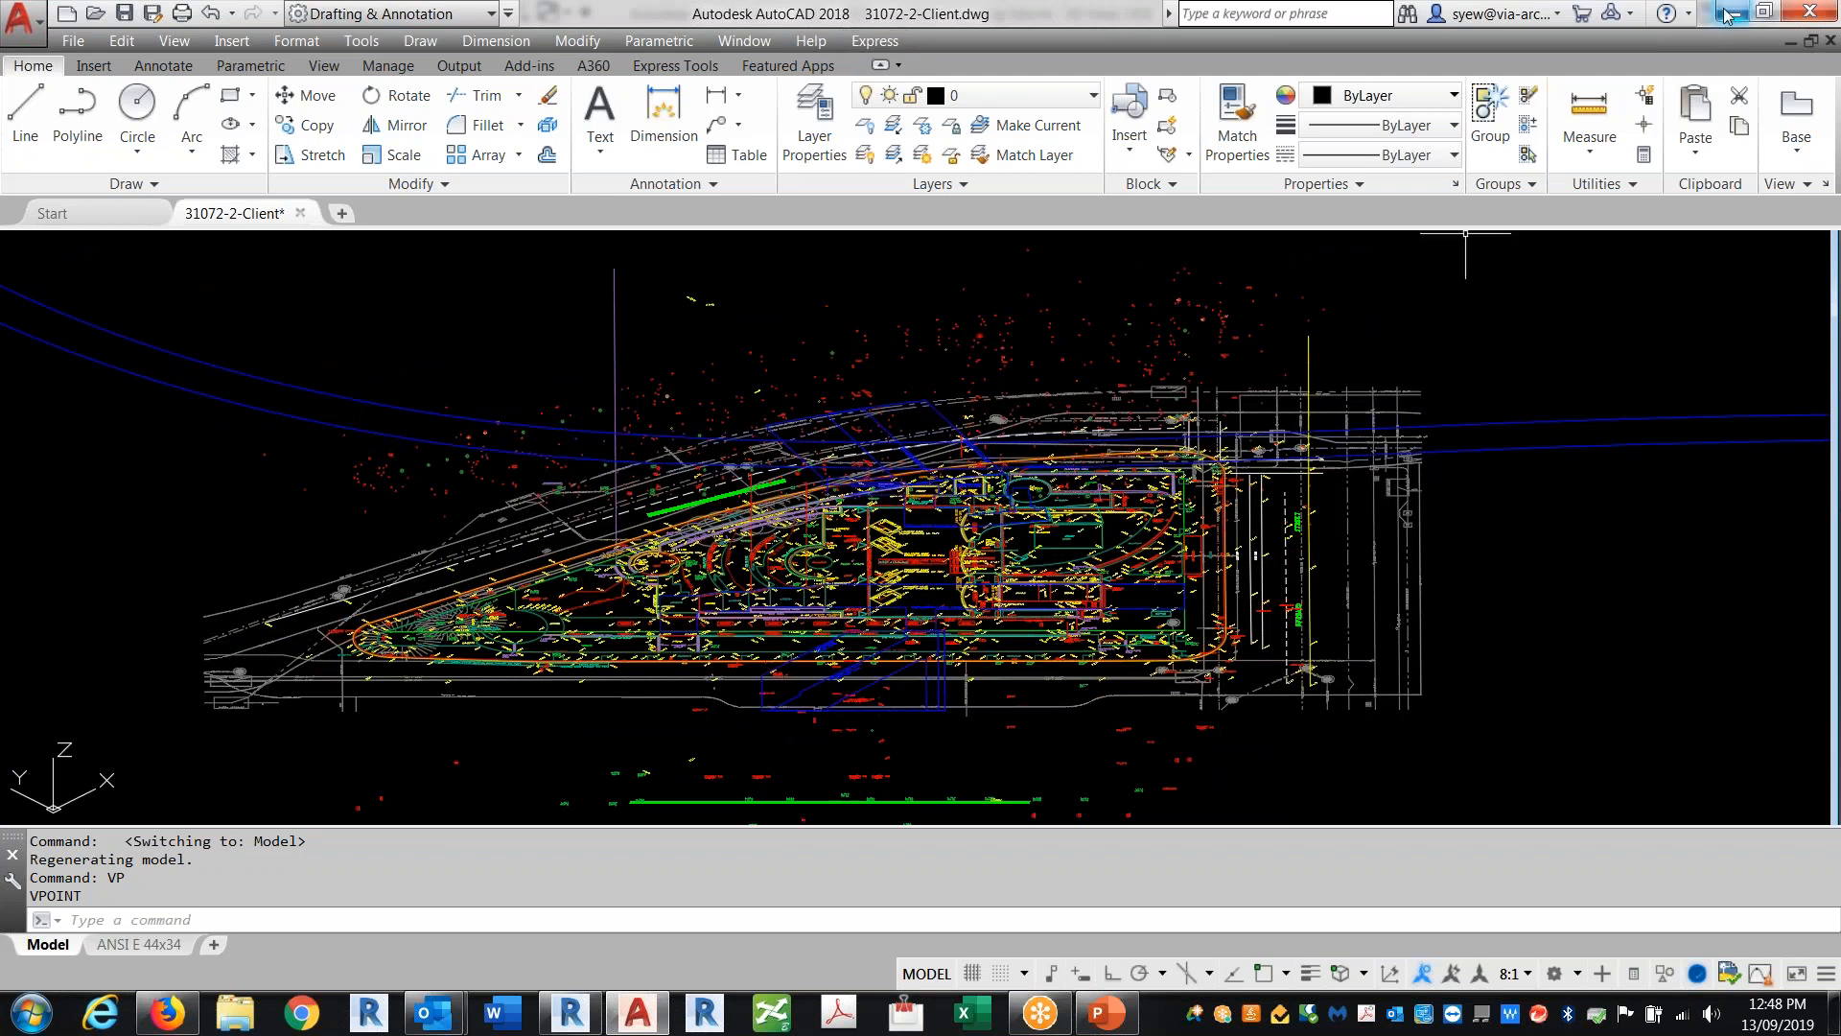
Step: Back in Revit, set Unnamed Surface 1 as base toposurface, copying subregions into a new Proposed Toposurface and deleting failing elements
click(575, 1014)
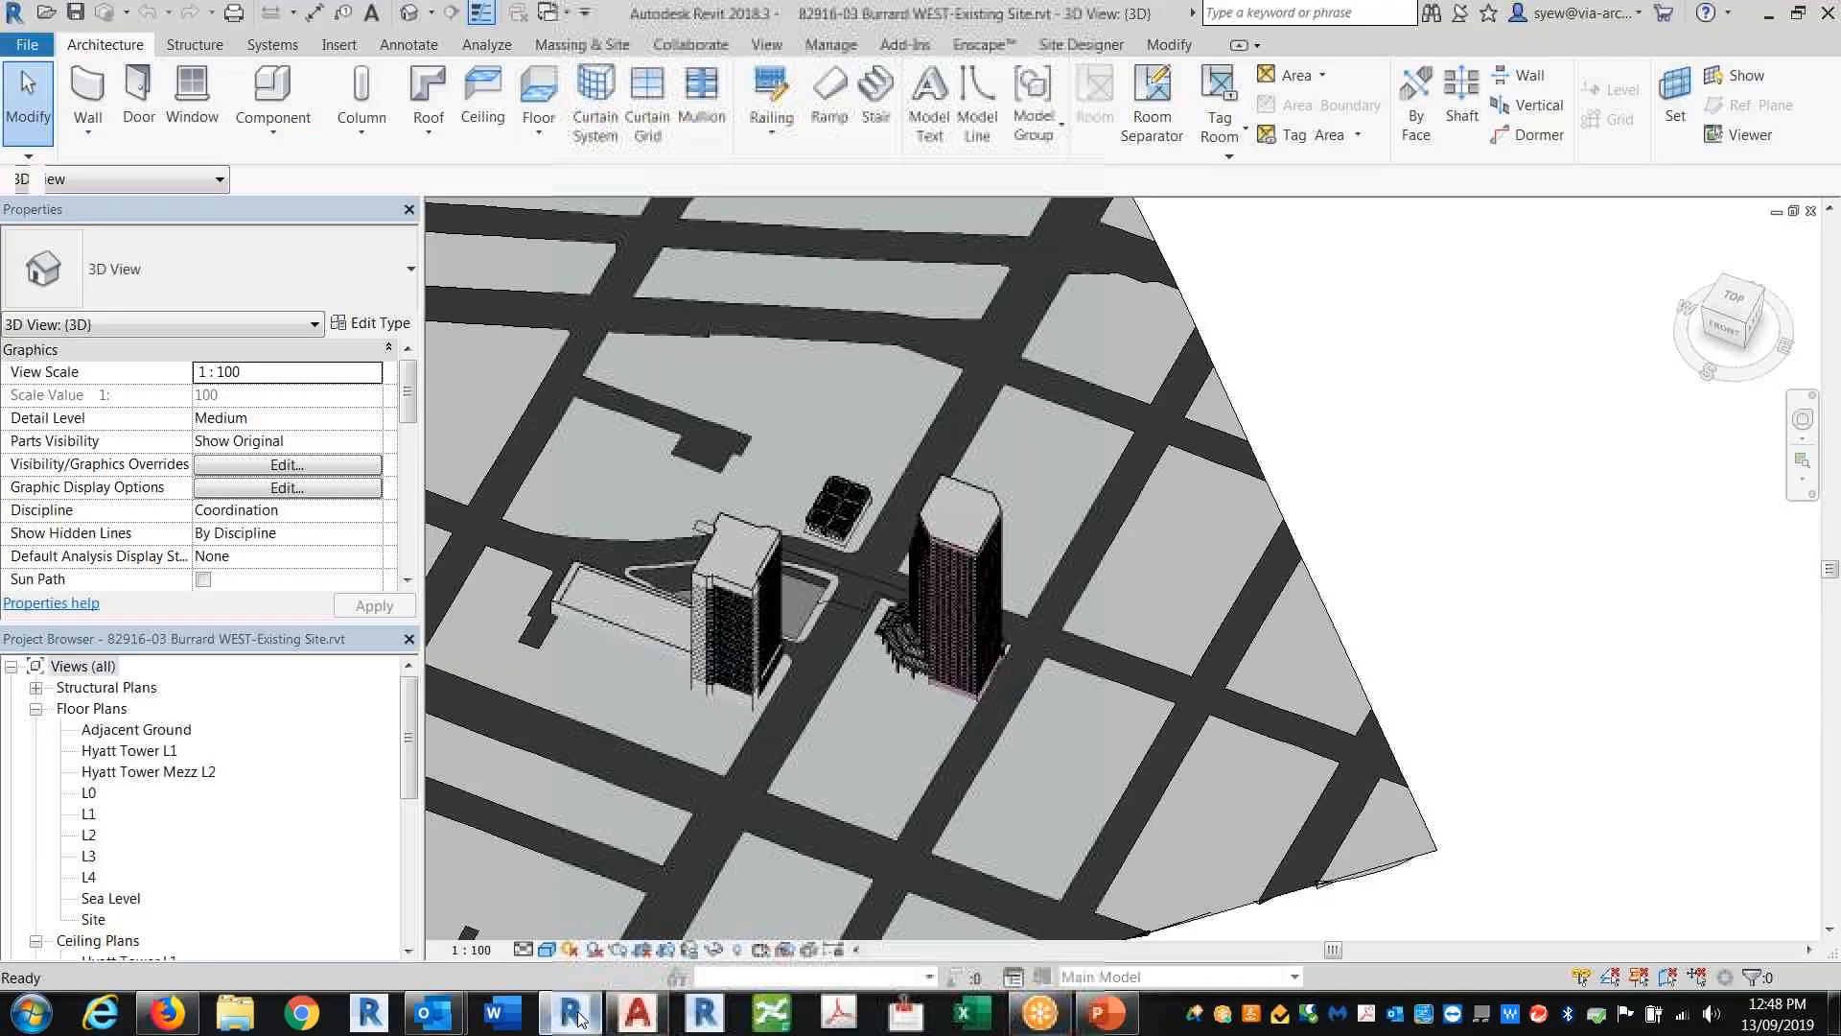
middle_drag(1317, 589, 1649, 564)
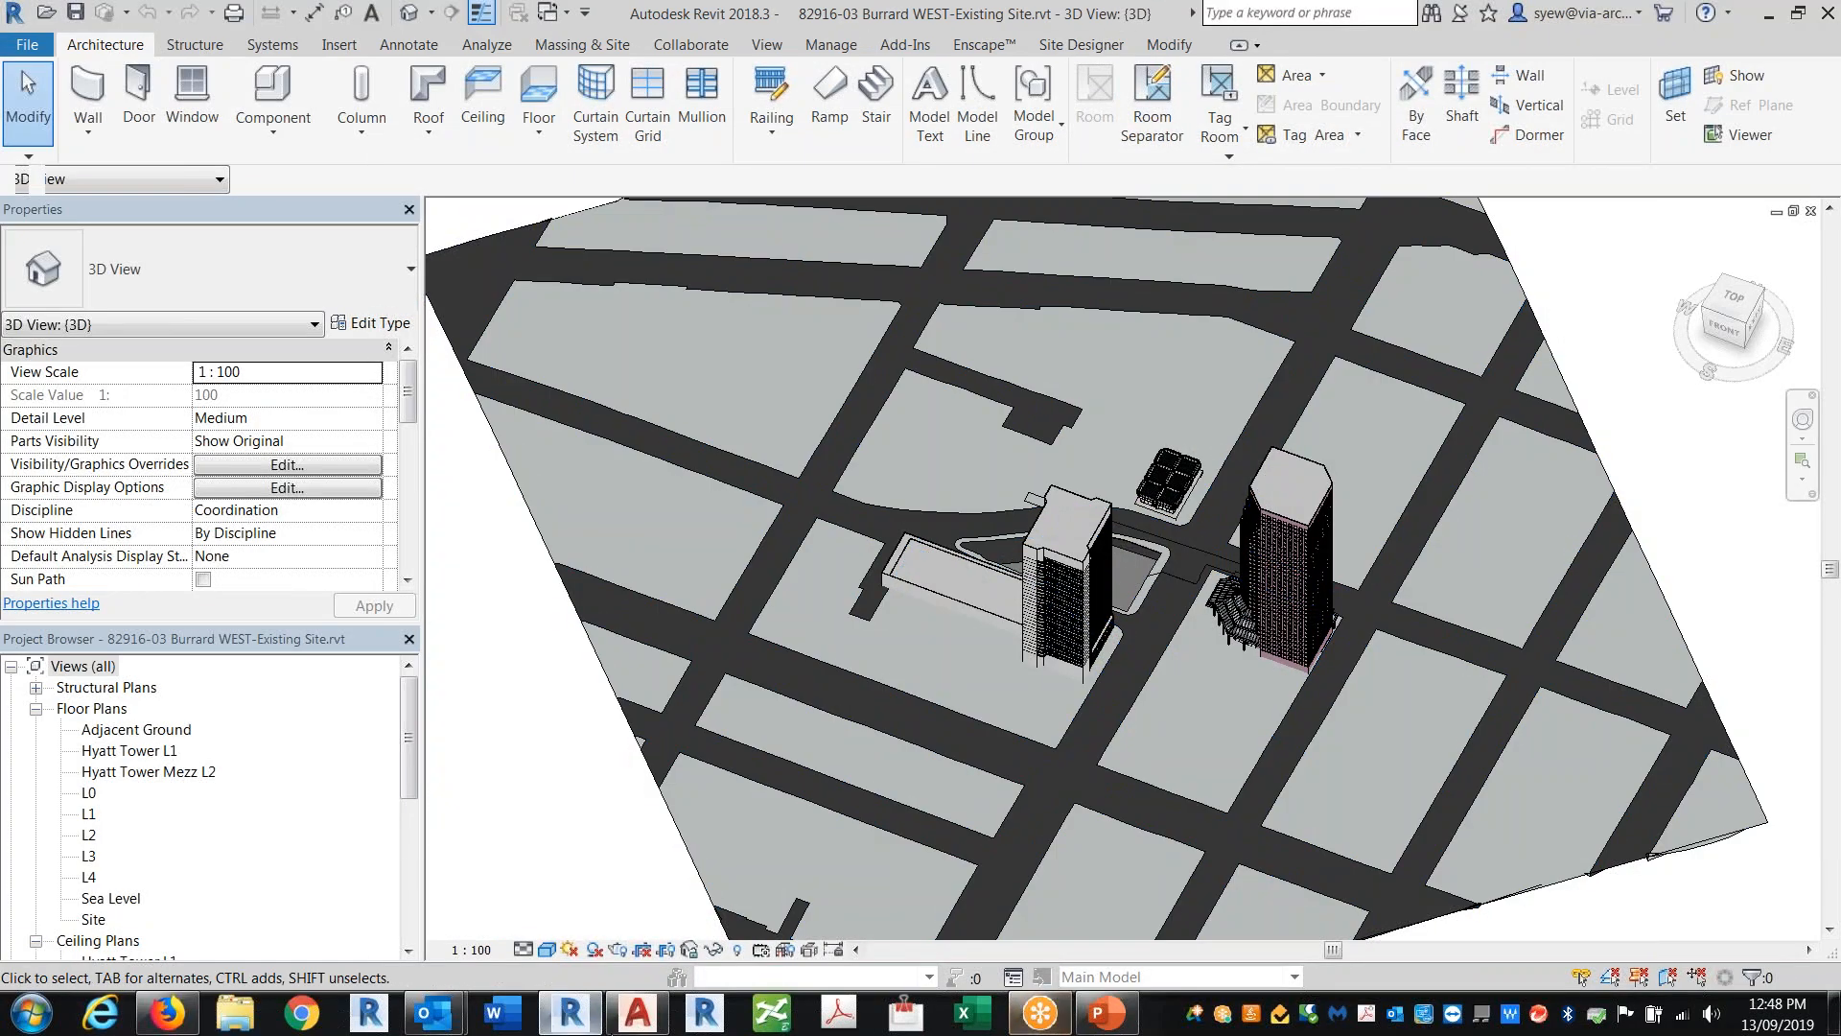
click(633, 1014)
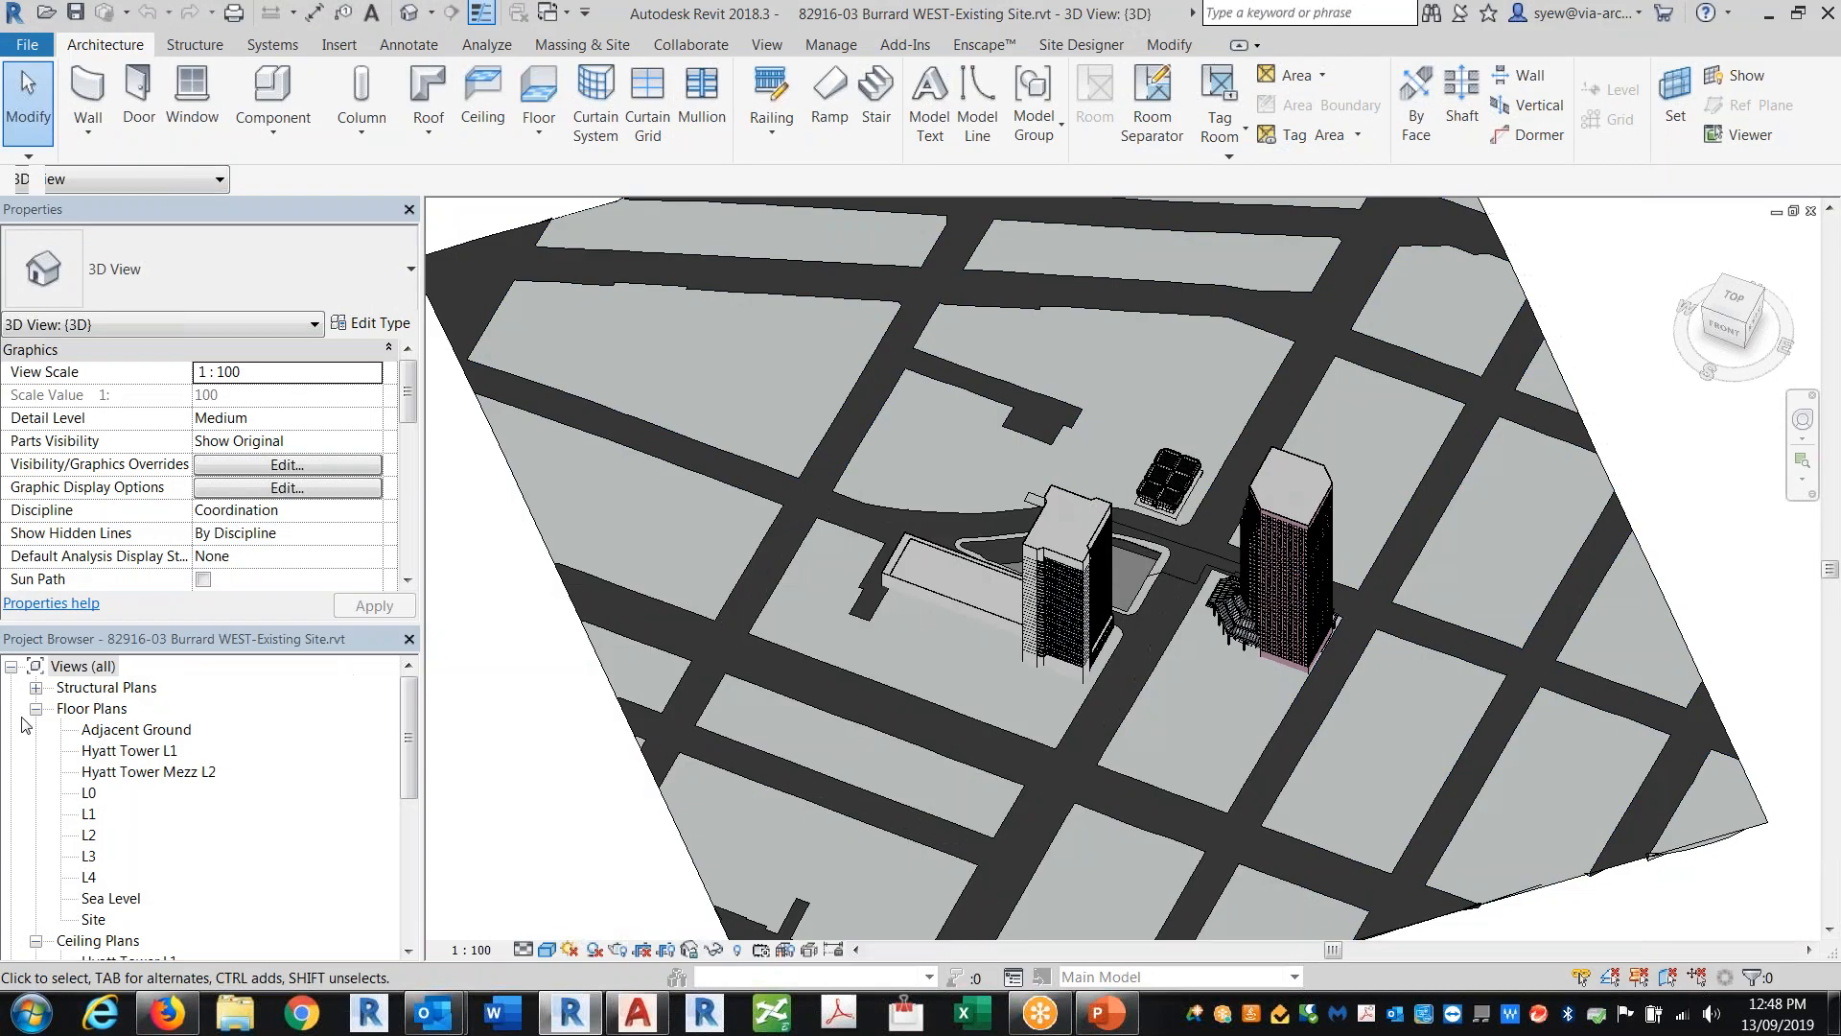
click(1076, 48)
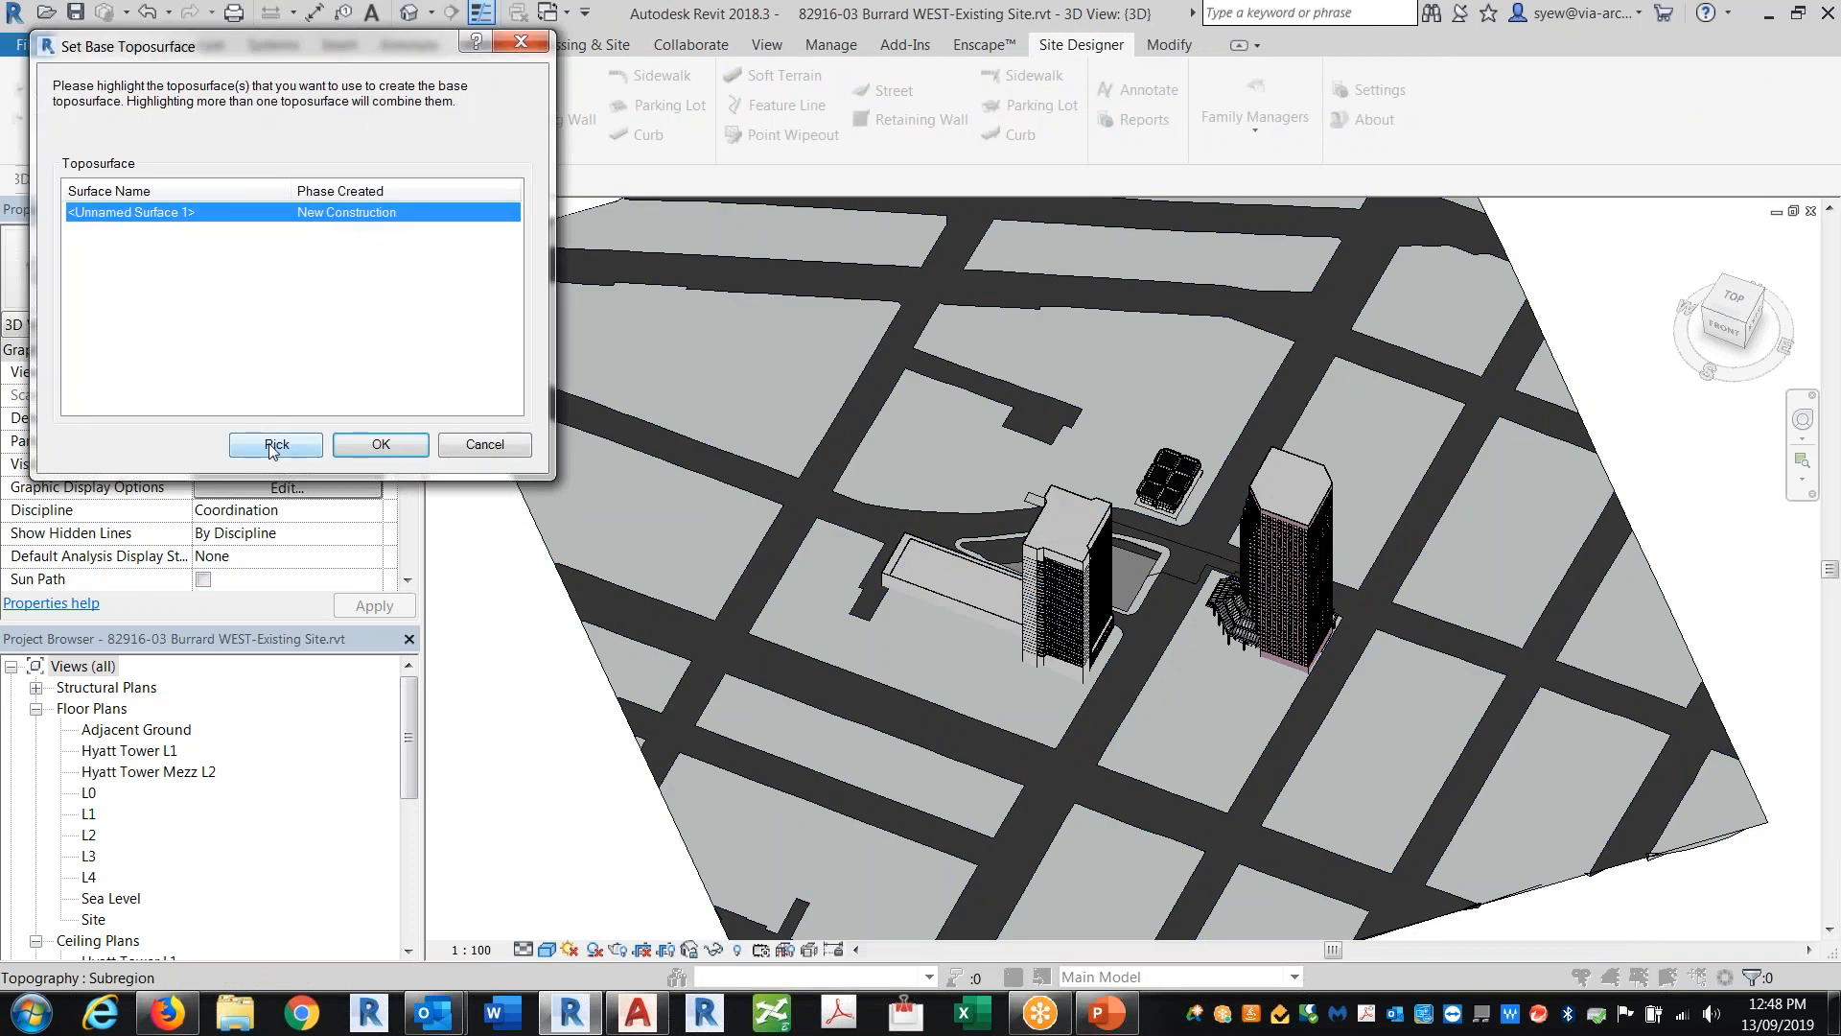
click(273, 446)
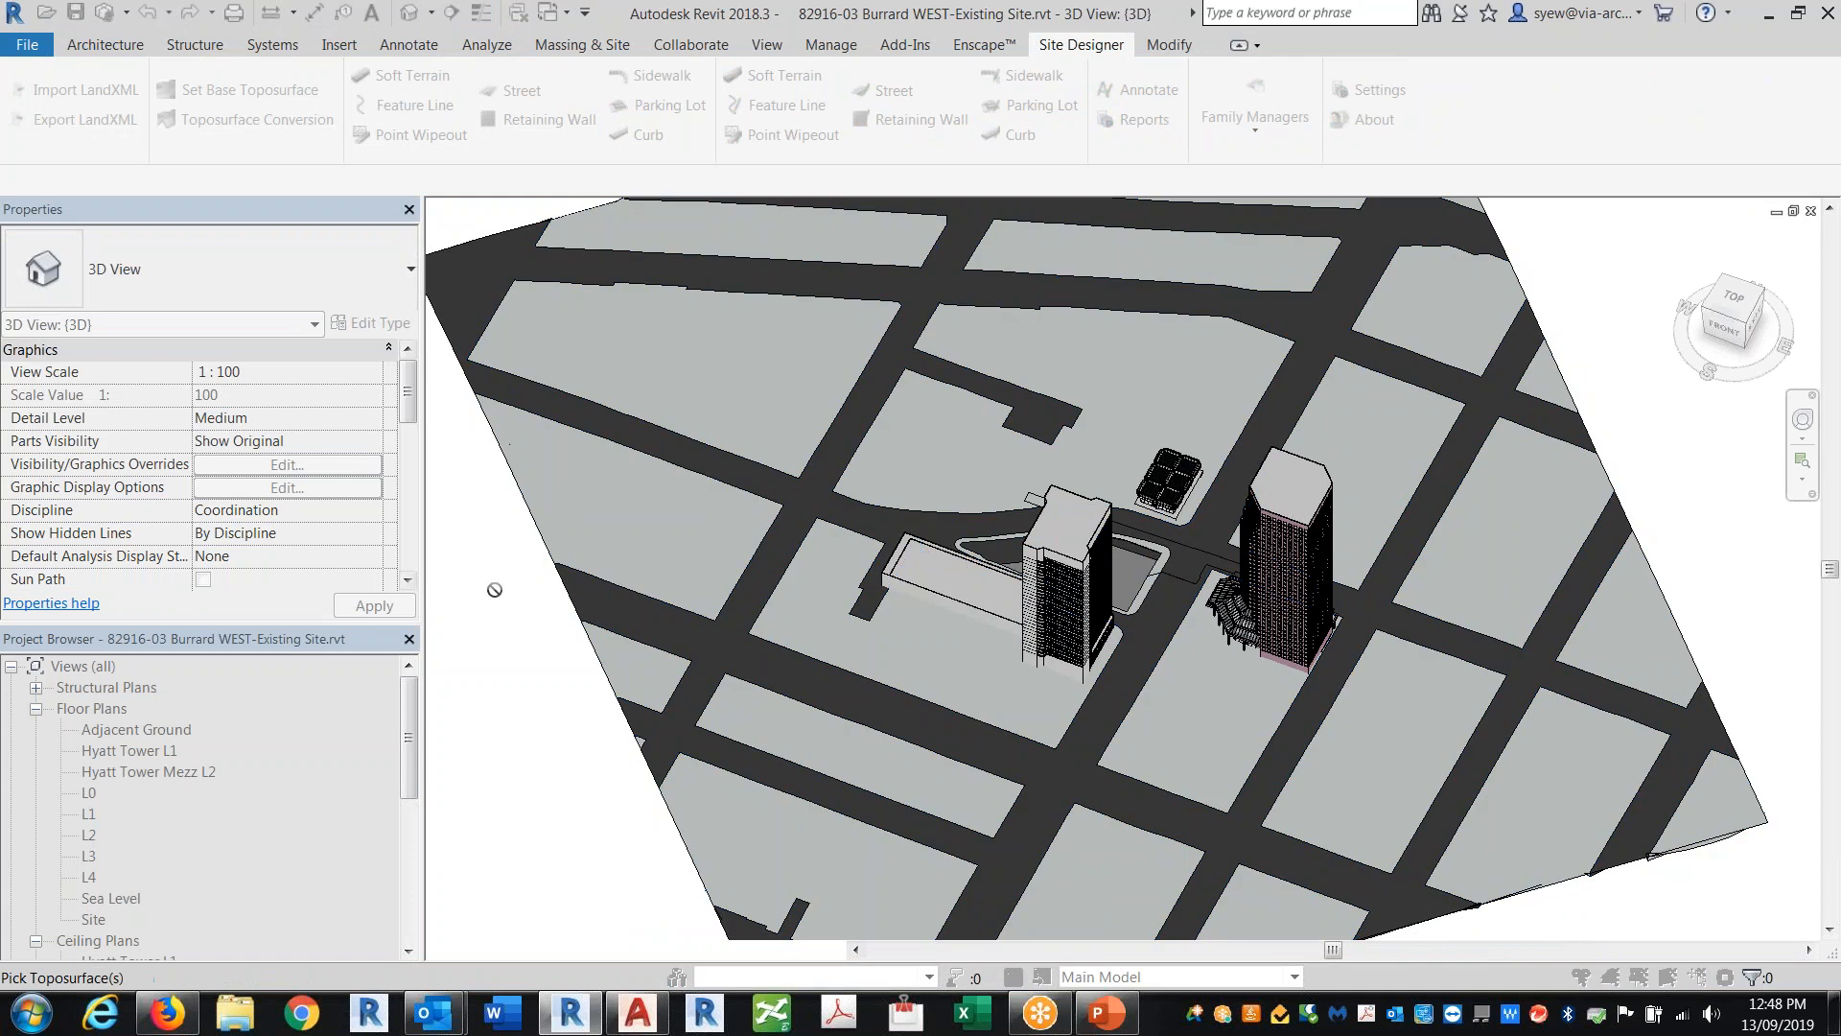
key(Escape)
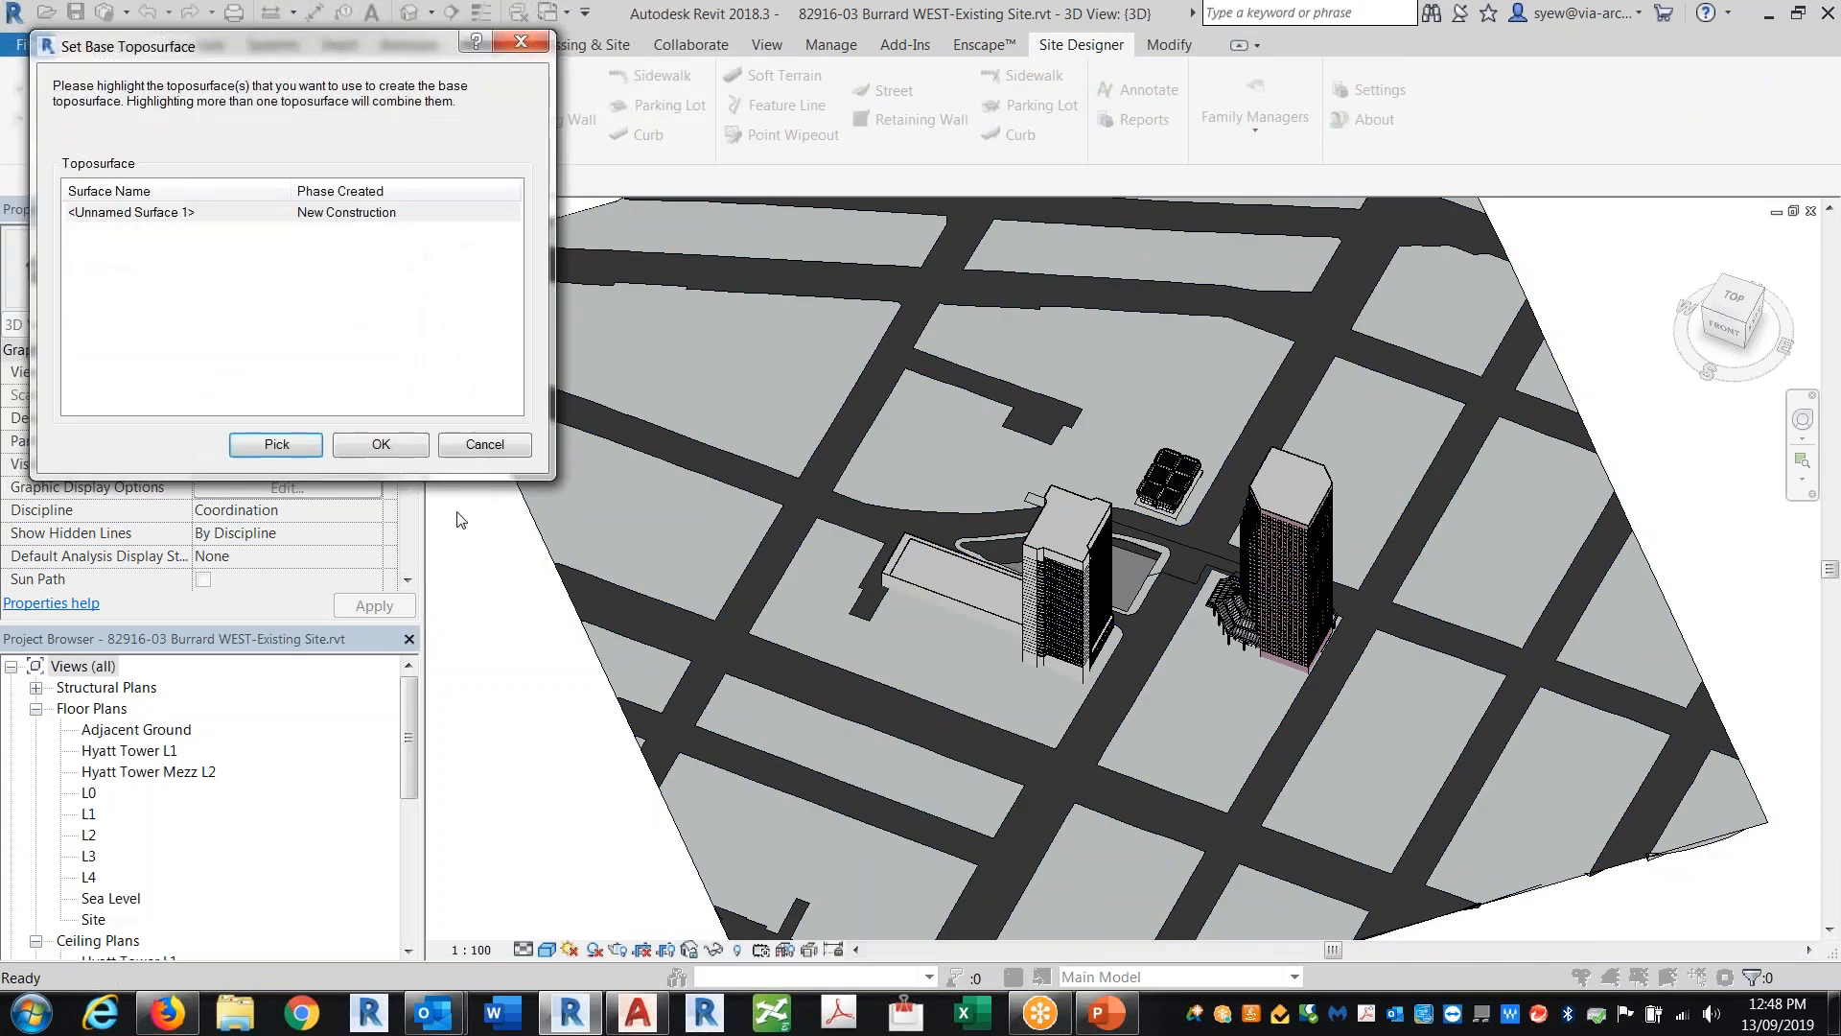
click(391, 454)
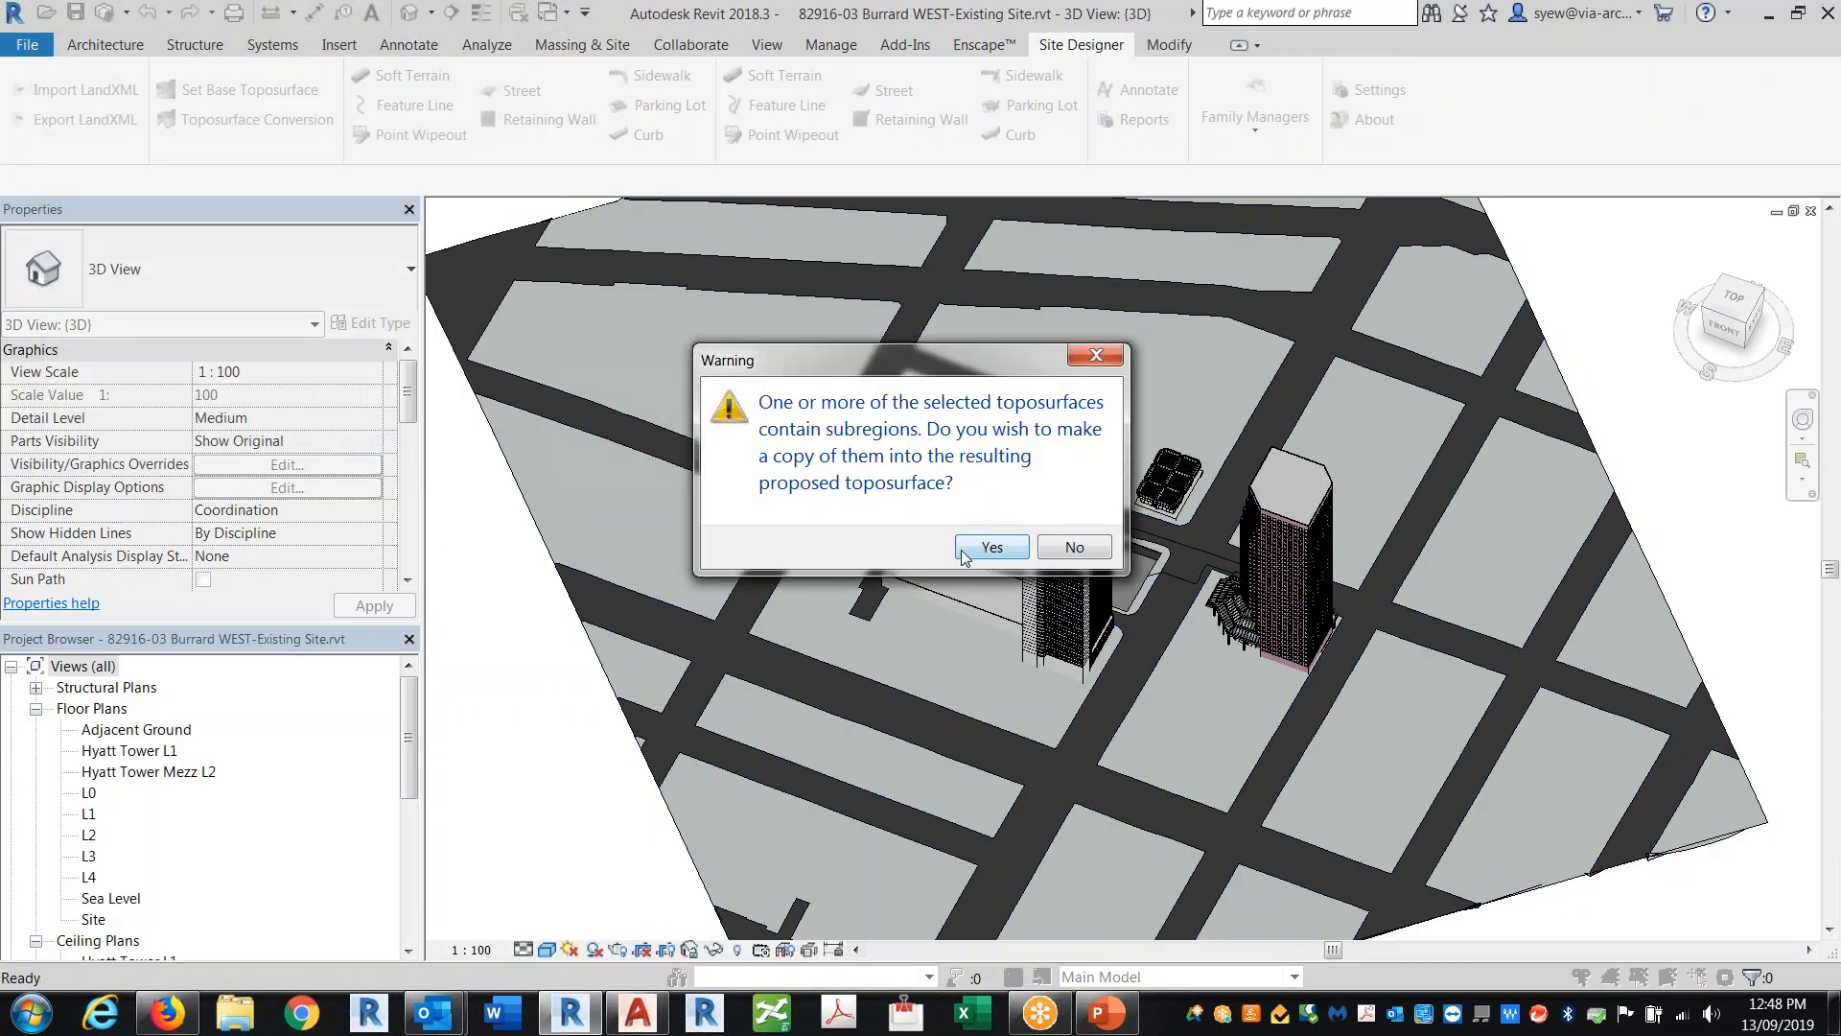
key(Return)
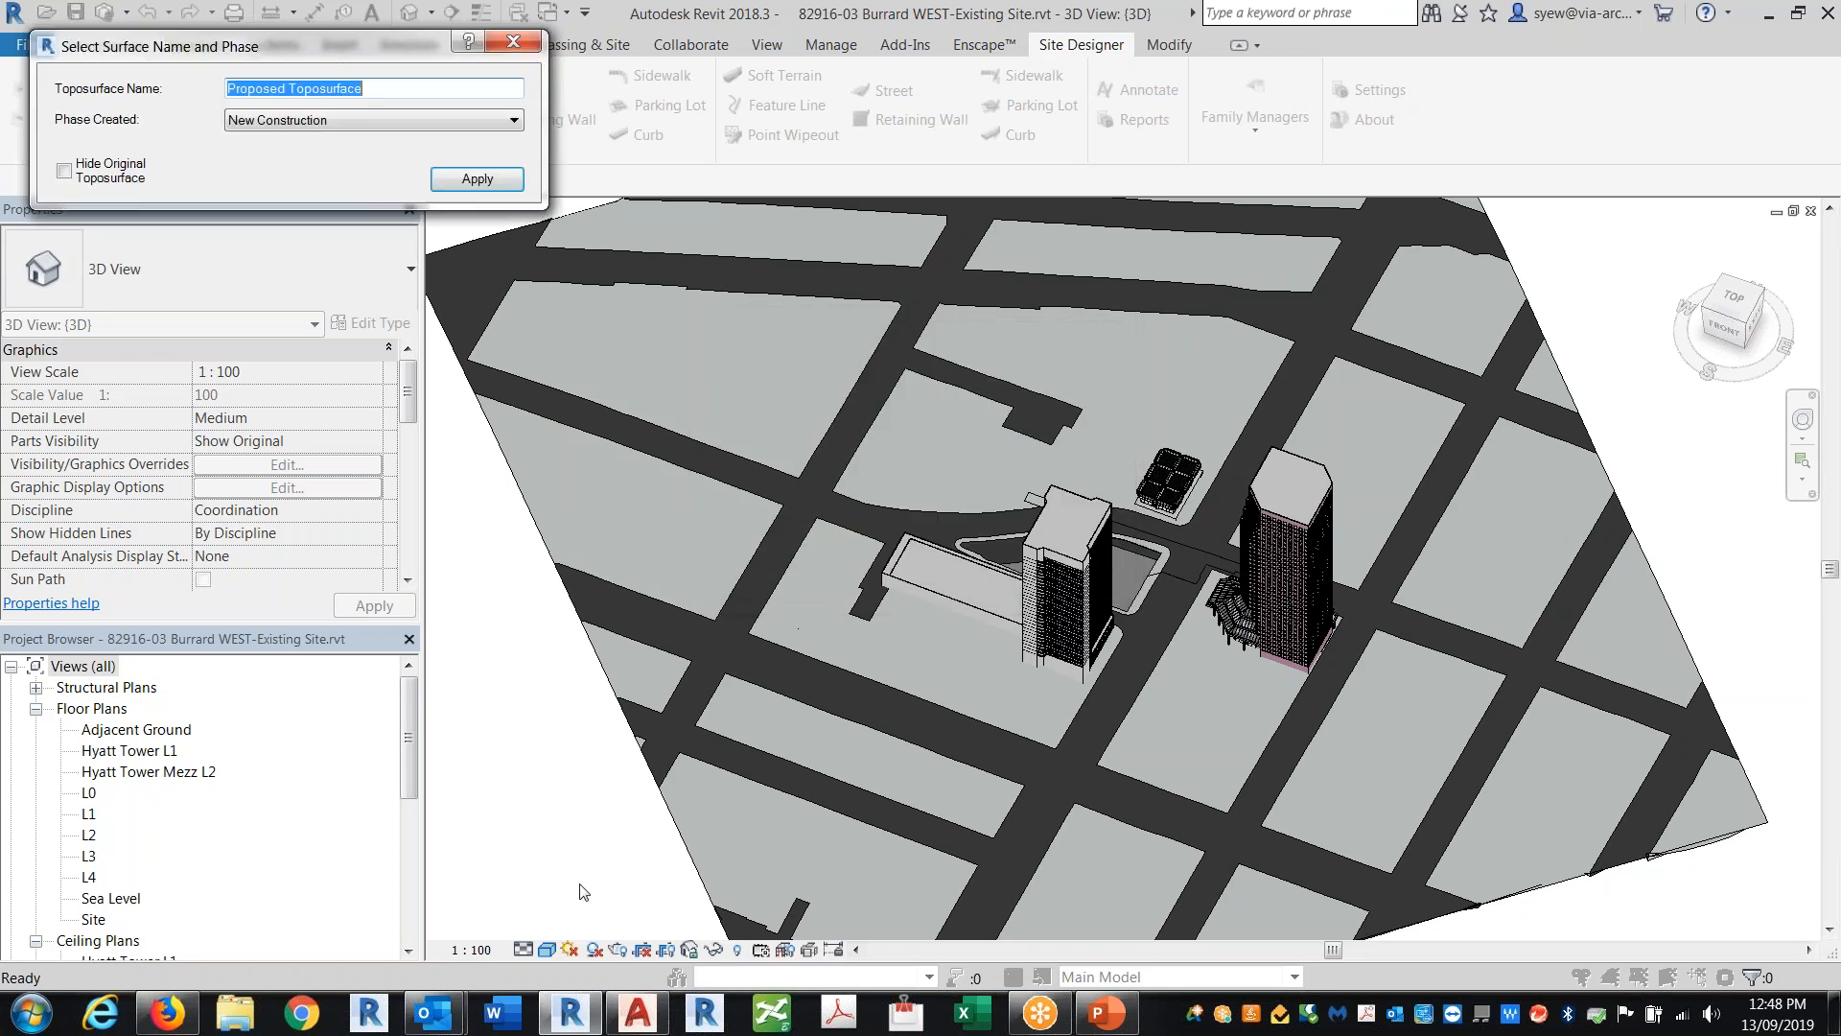
click(476, 180)
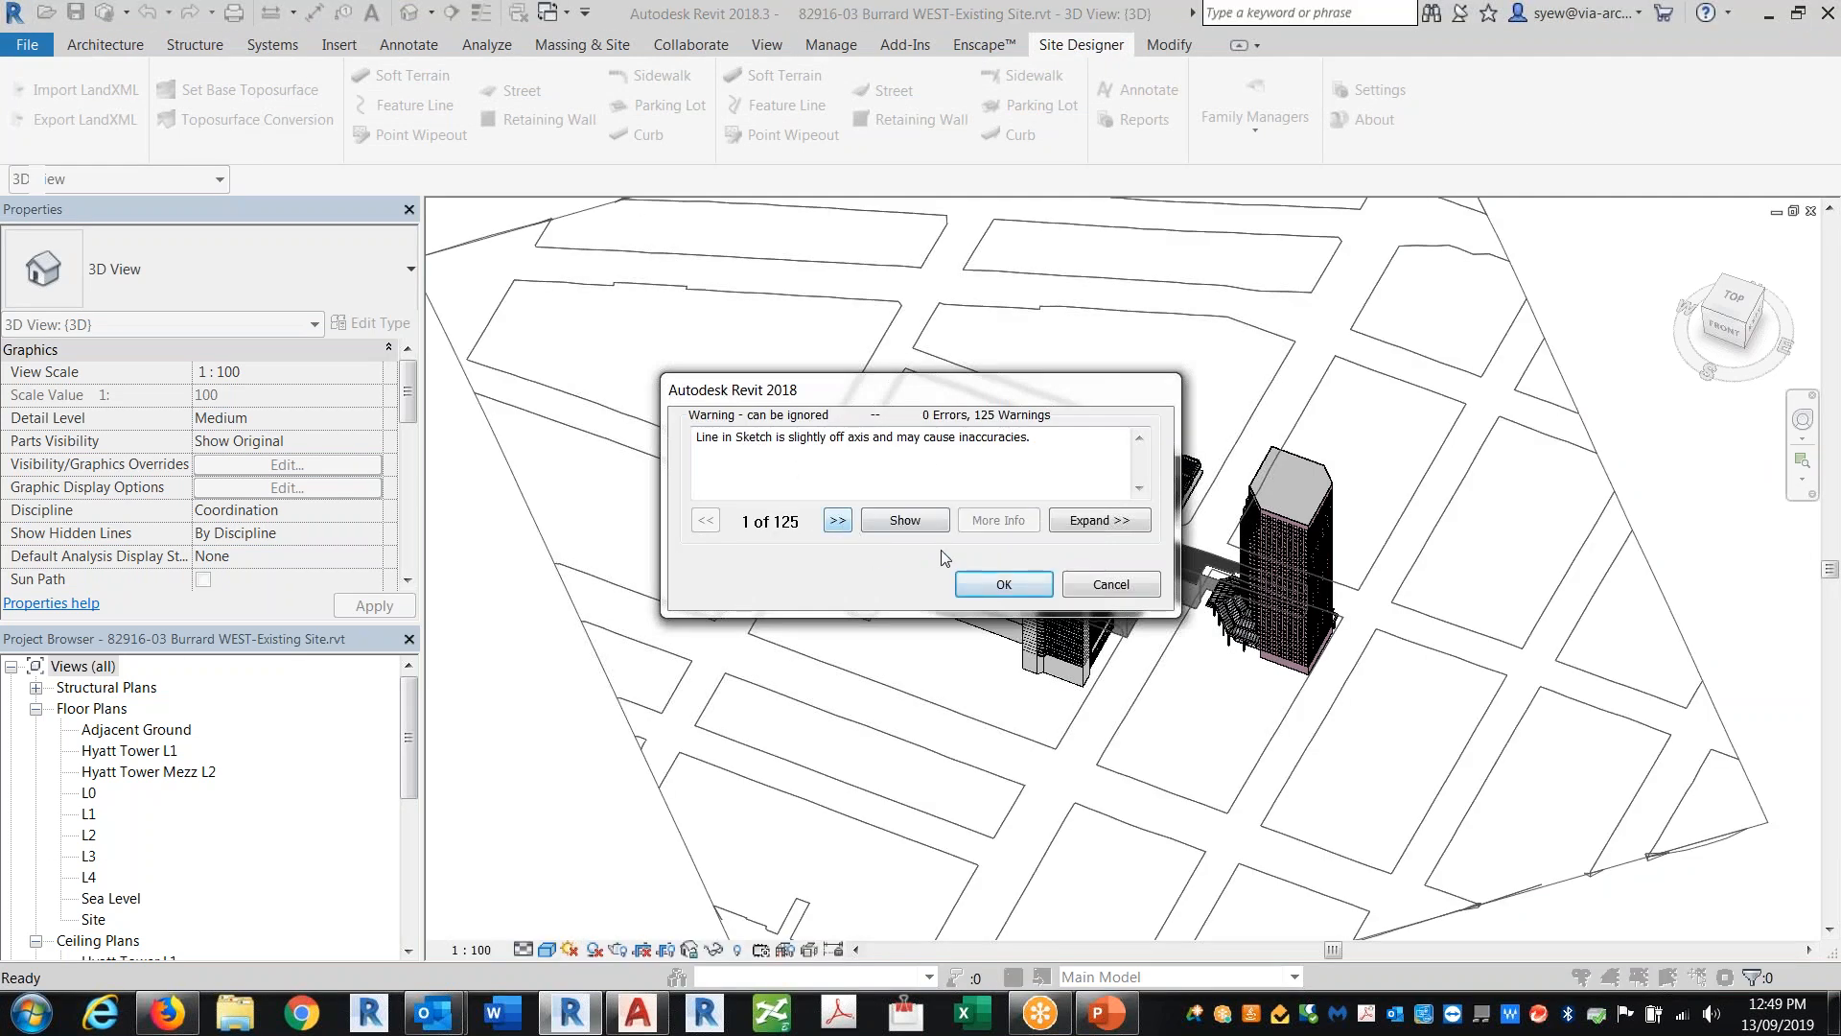
click(998, 587)
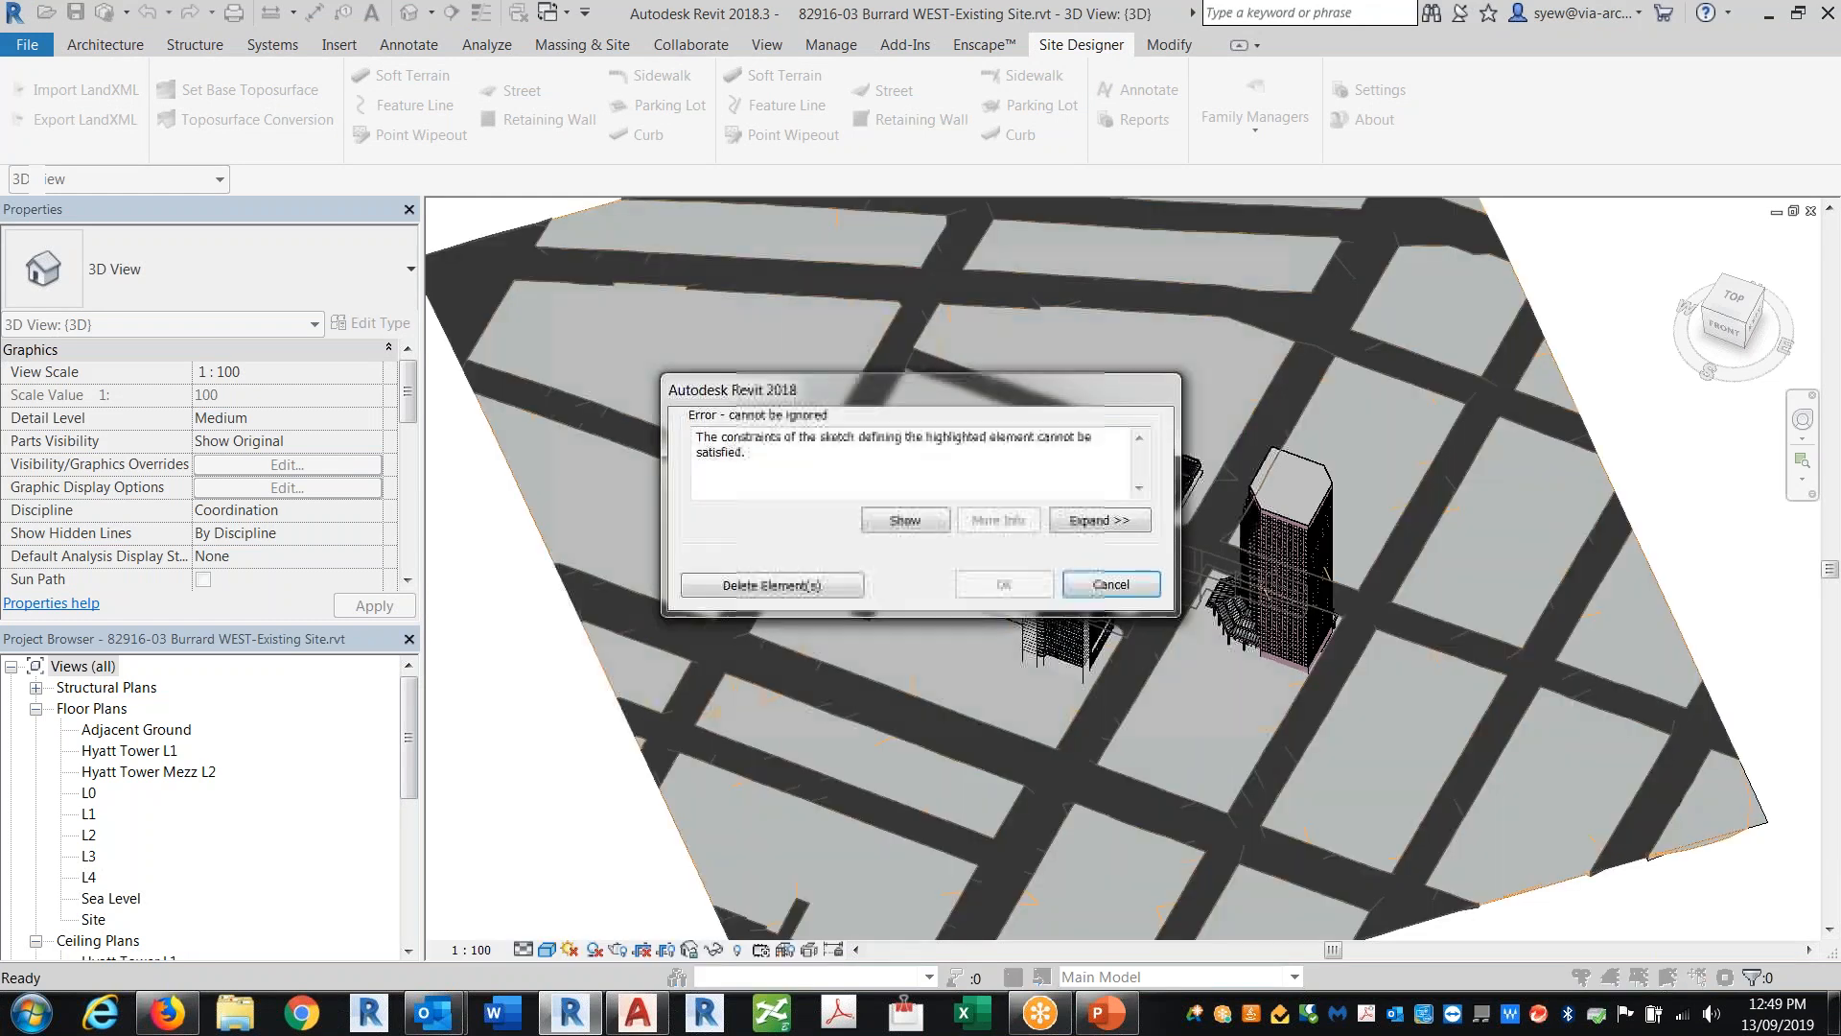
click(790, 587)
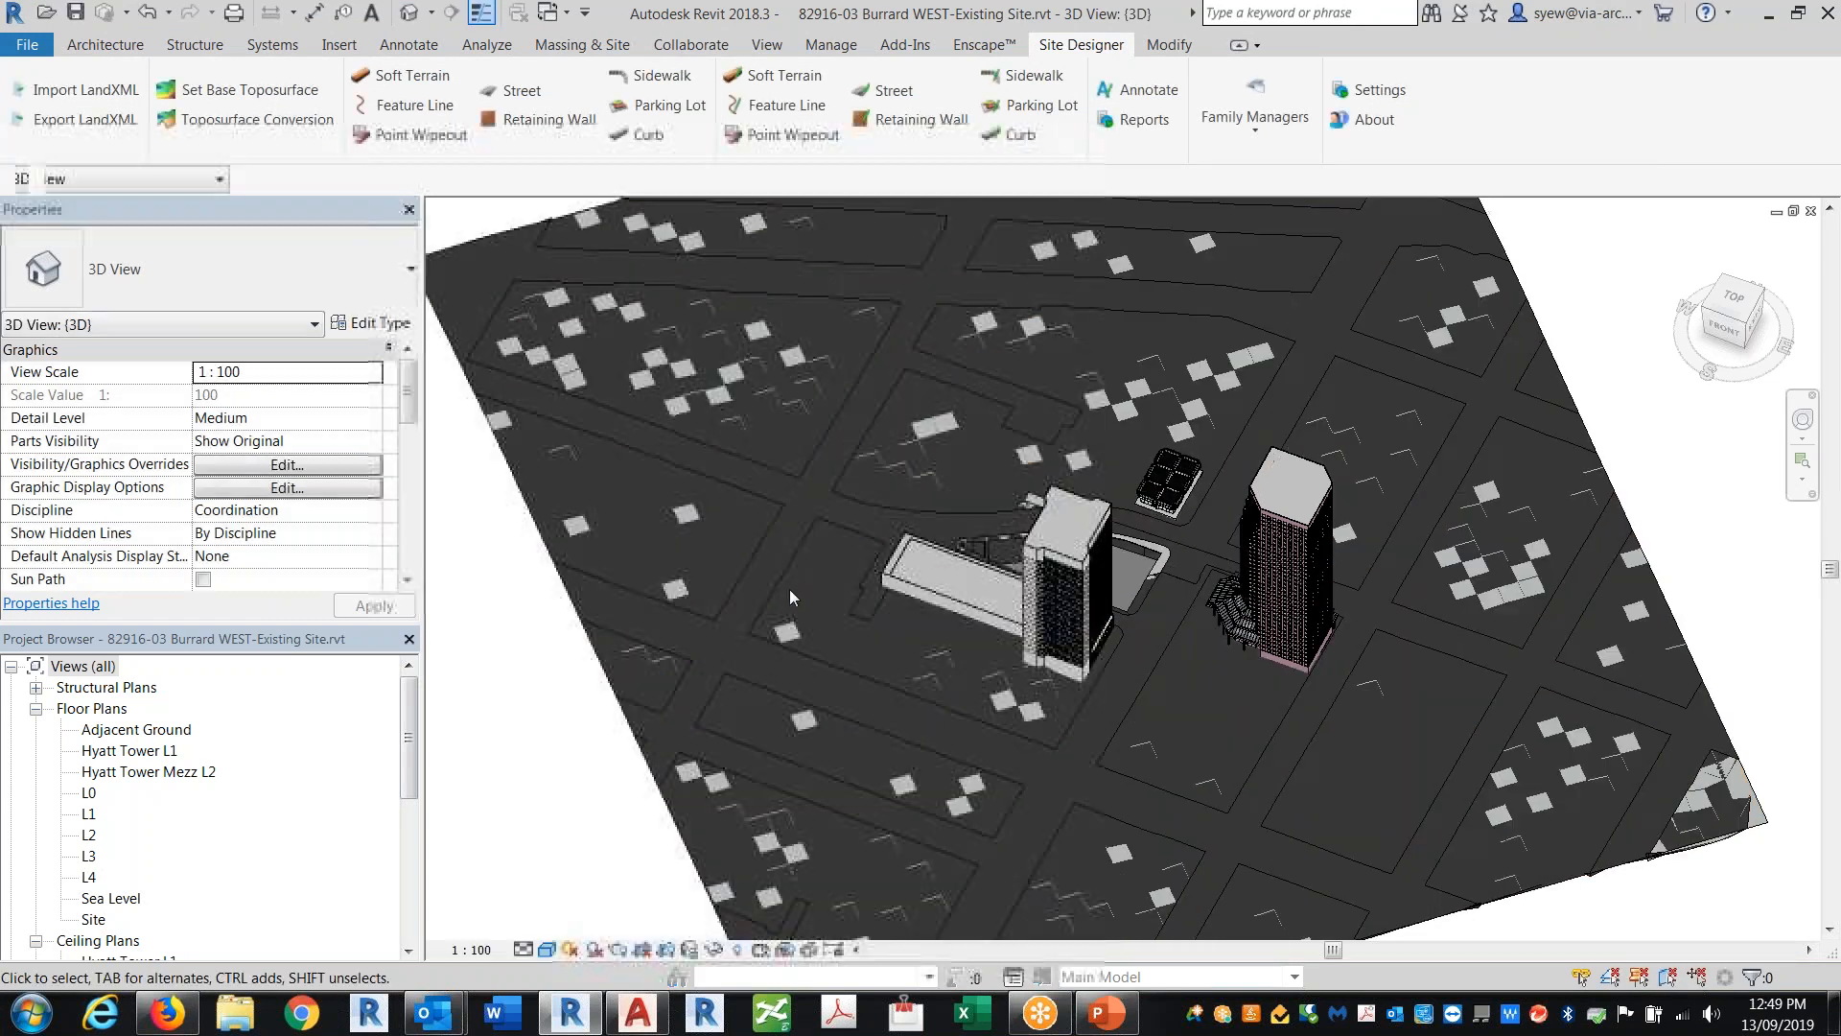
Step: Open the Site floor plan and enable a hidden model category in its Visibility/Graphics Overrides
click(95, 919)
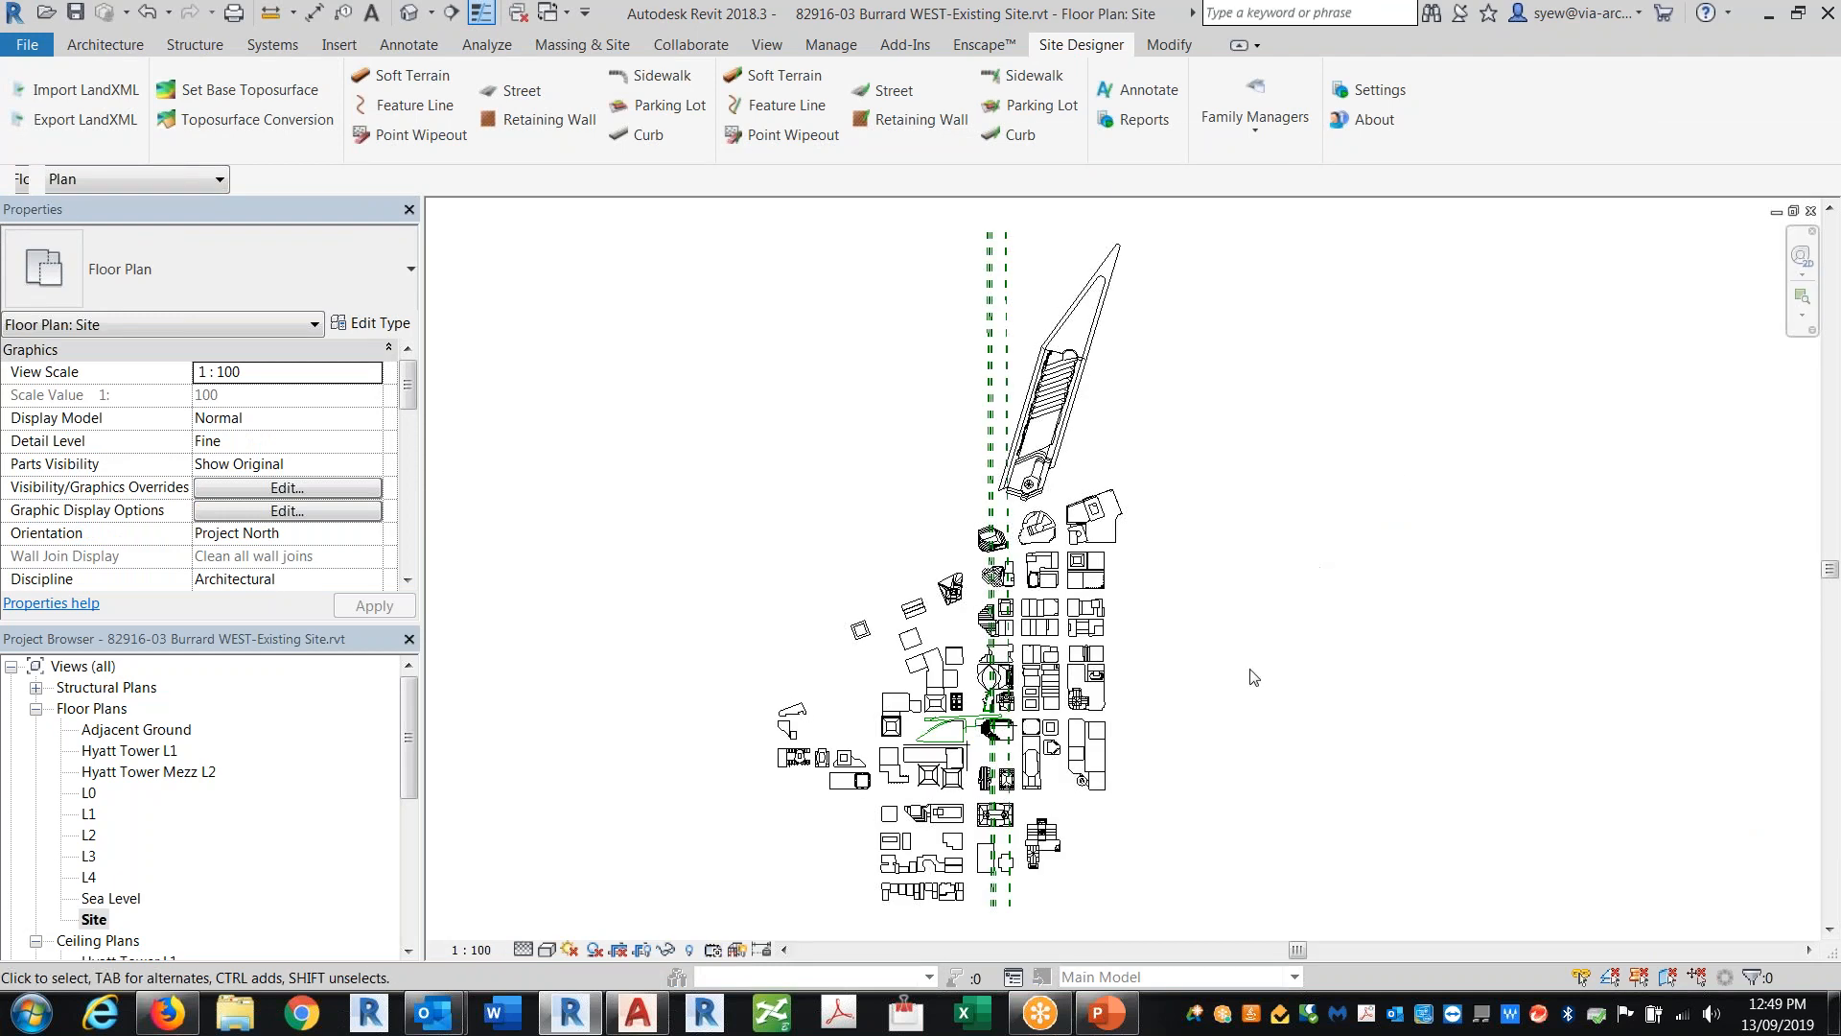
key(v)
key(g)
click(493, 668)
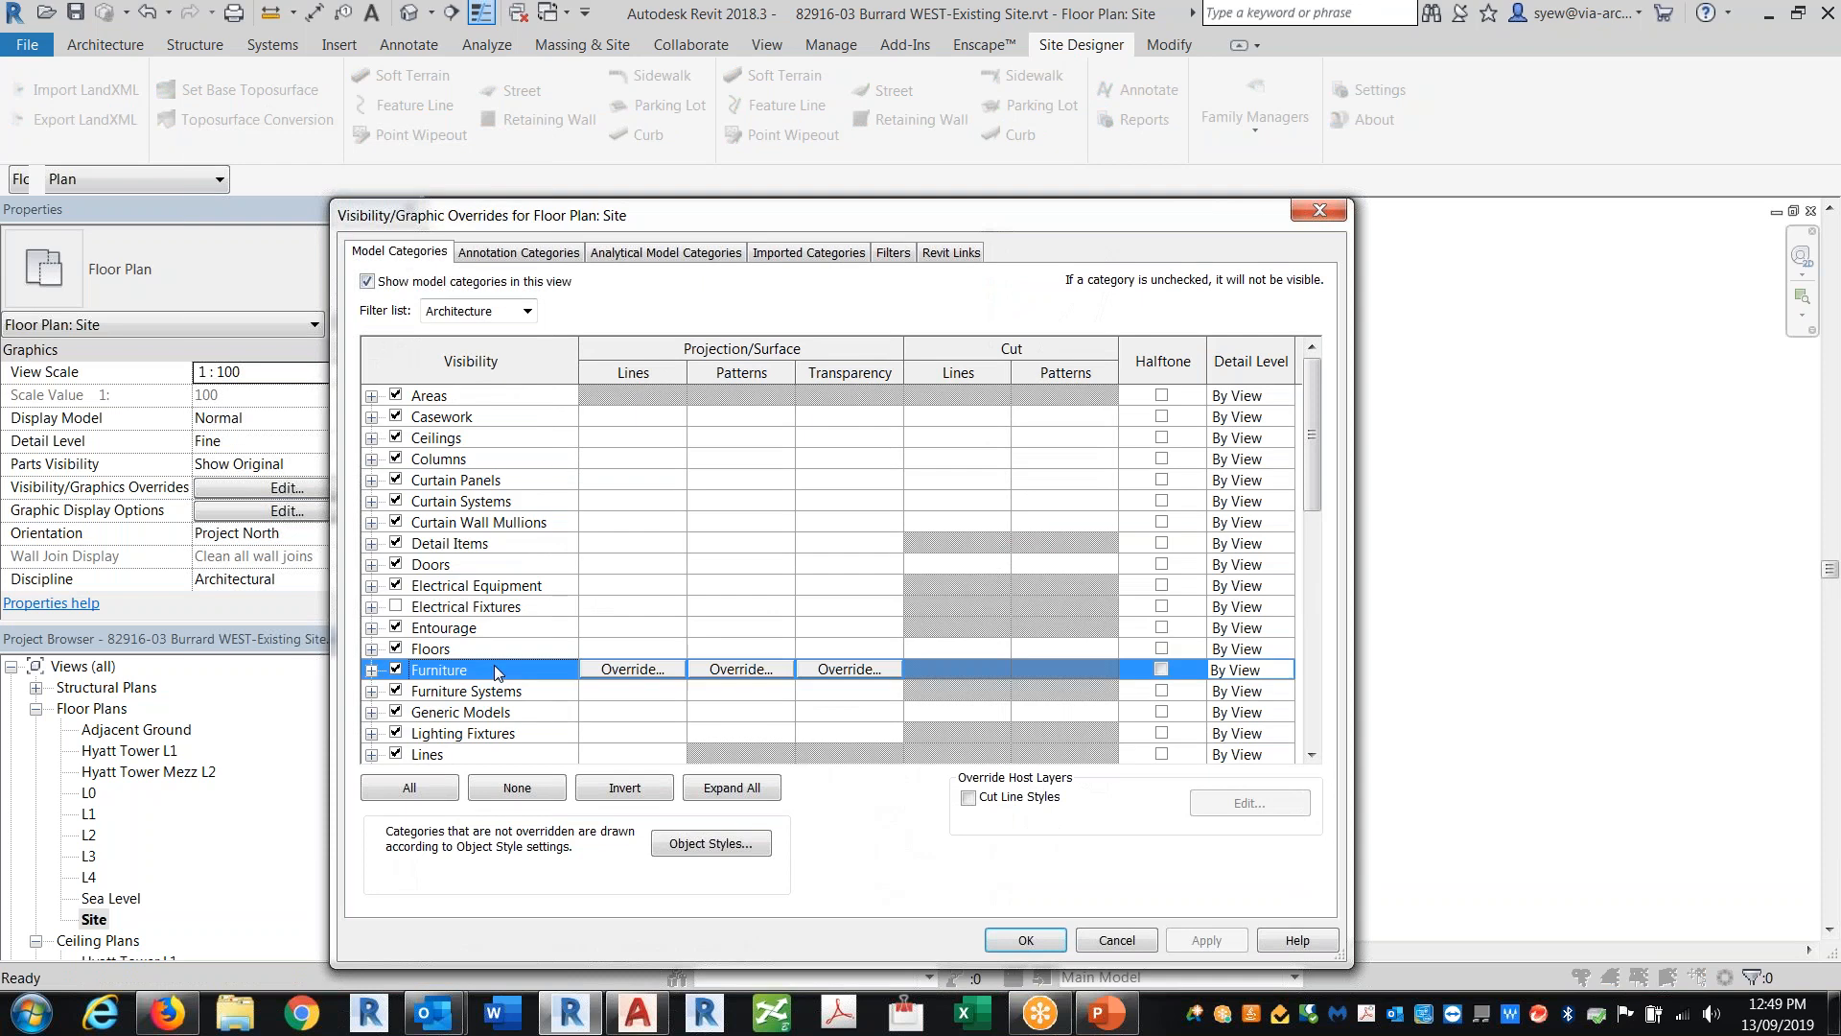
key(t)
scroll(506, 674, down, 1)
click(396, 712)
click(946, 253)
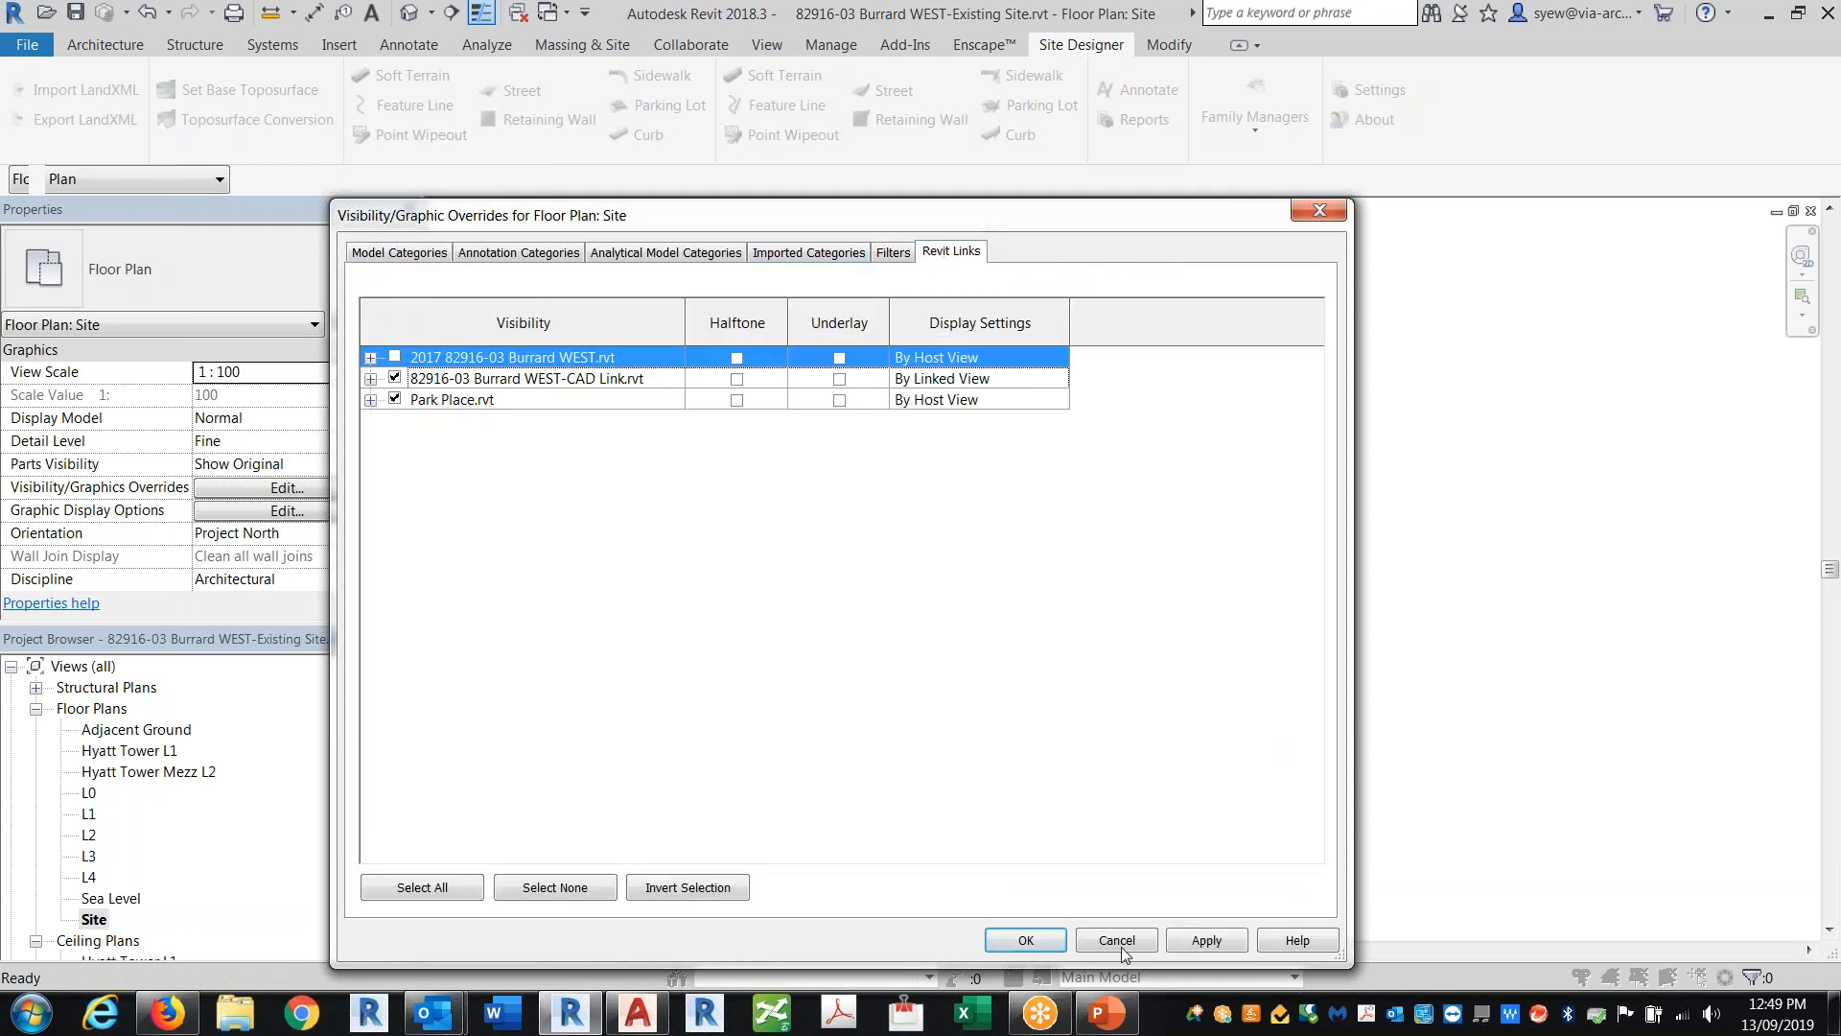
click(1025, 940)
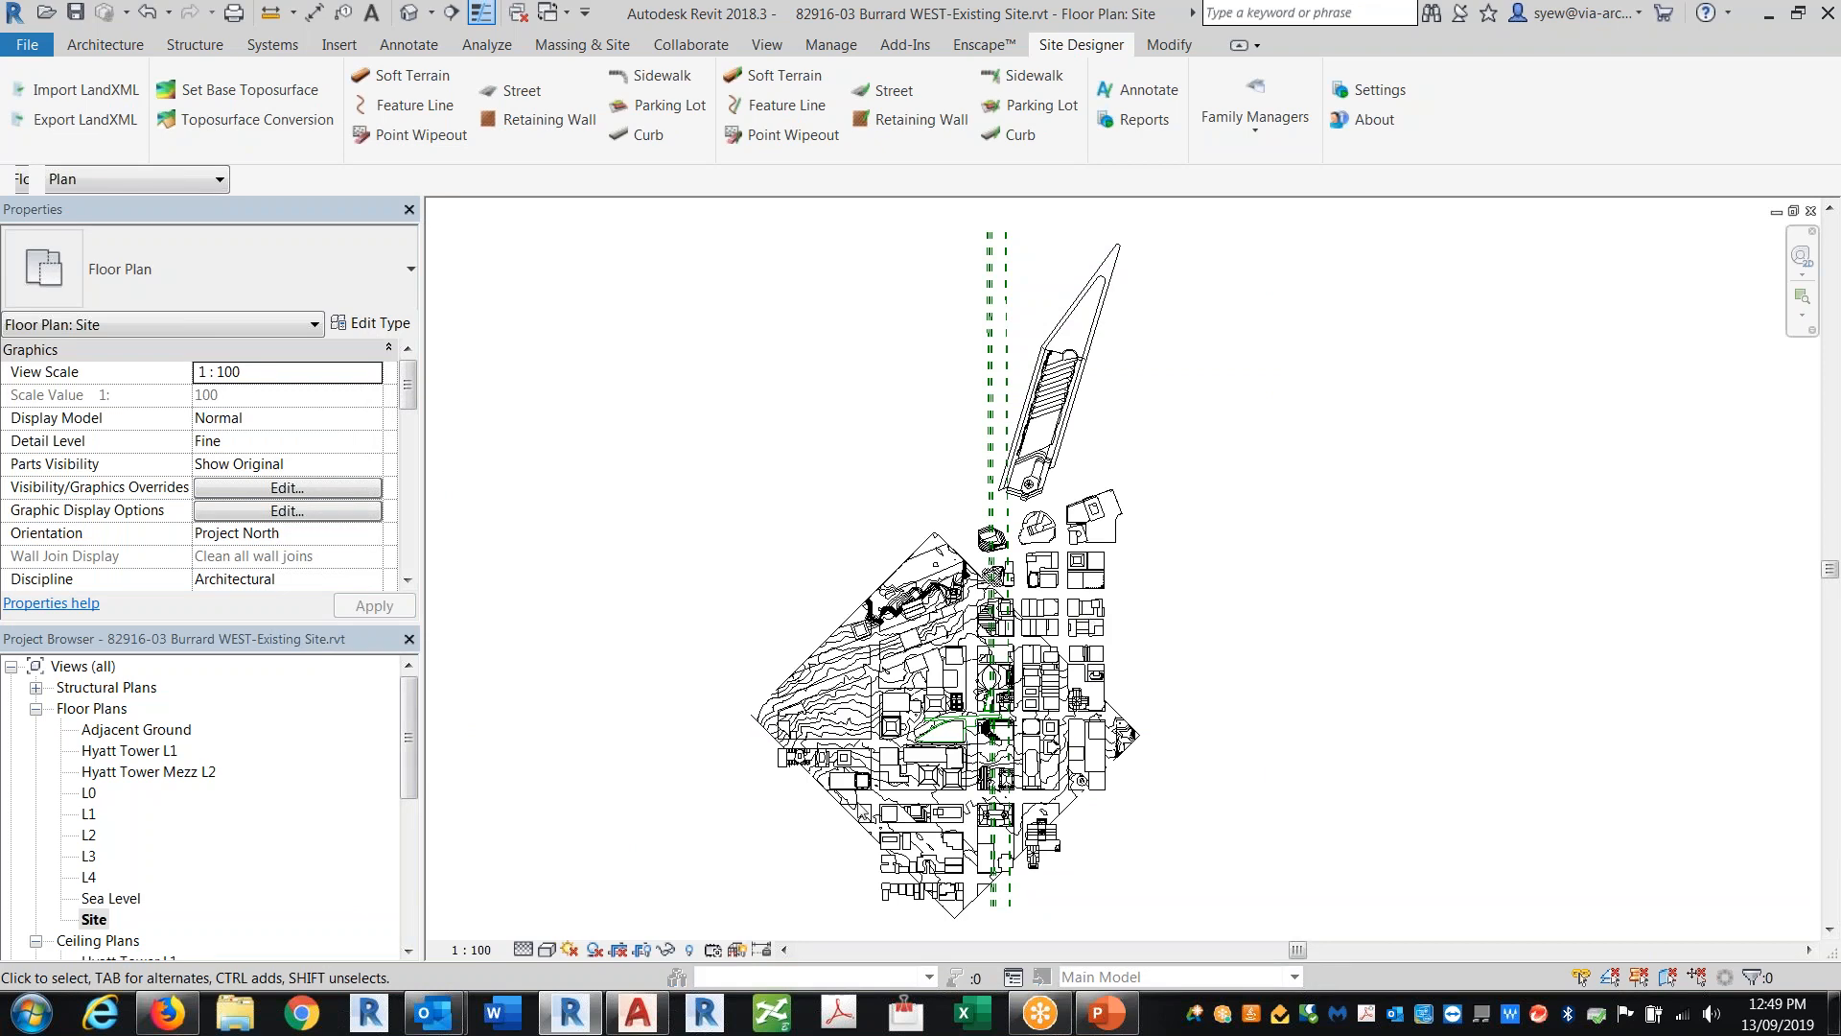
Step: Hide the selected Site Context - Downtown Vancouver element in the Site plan
scroll(907, 883, up, 5)
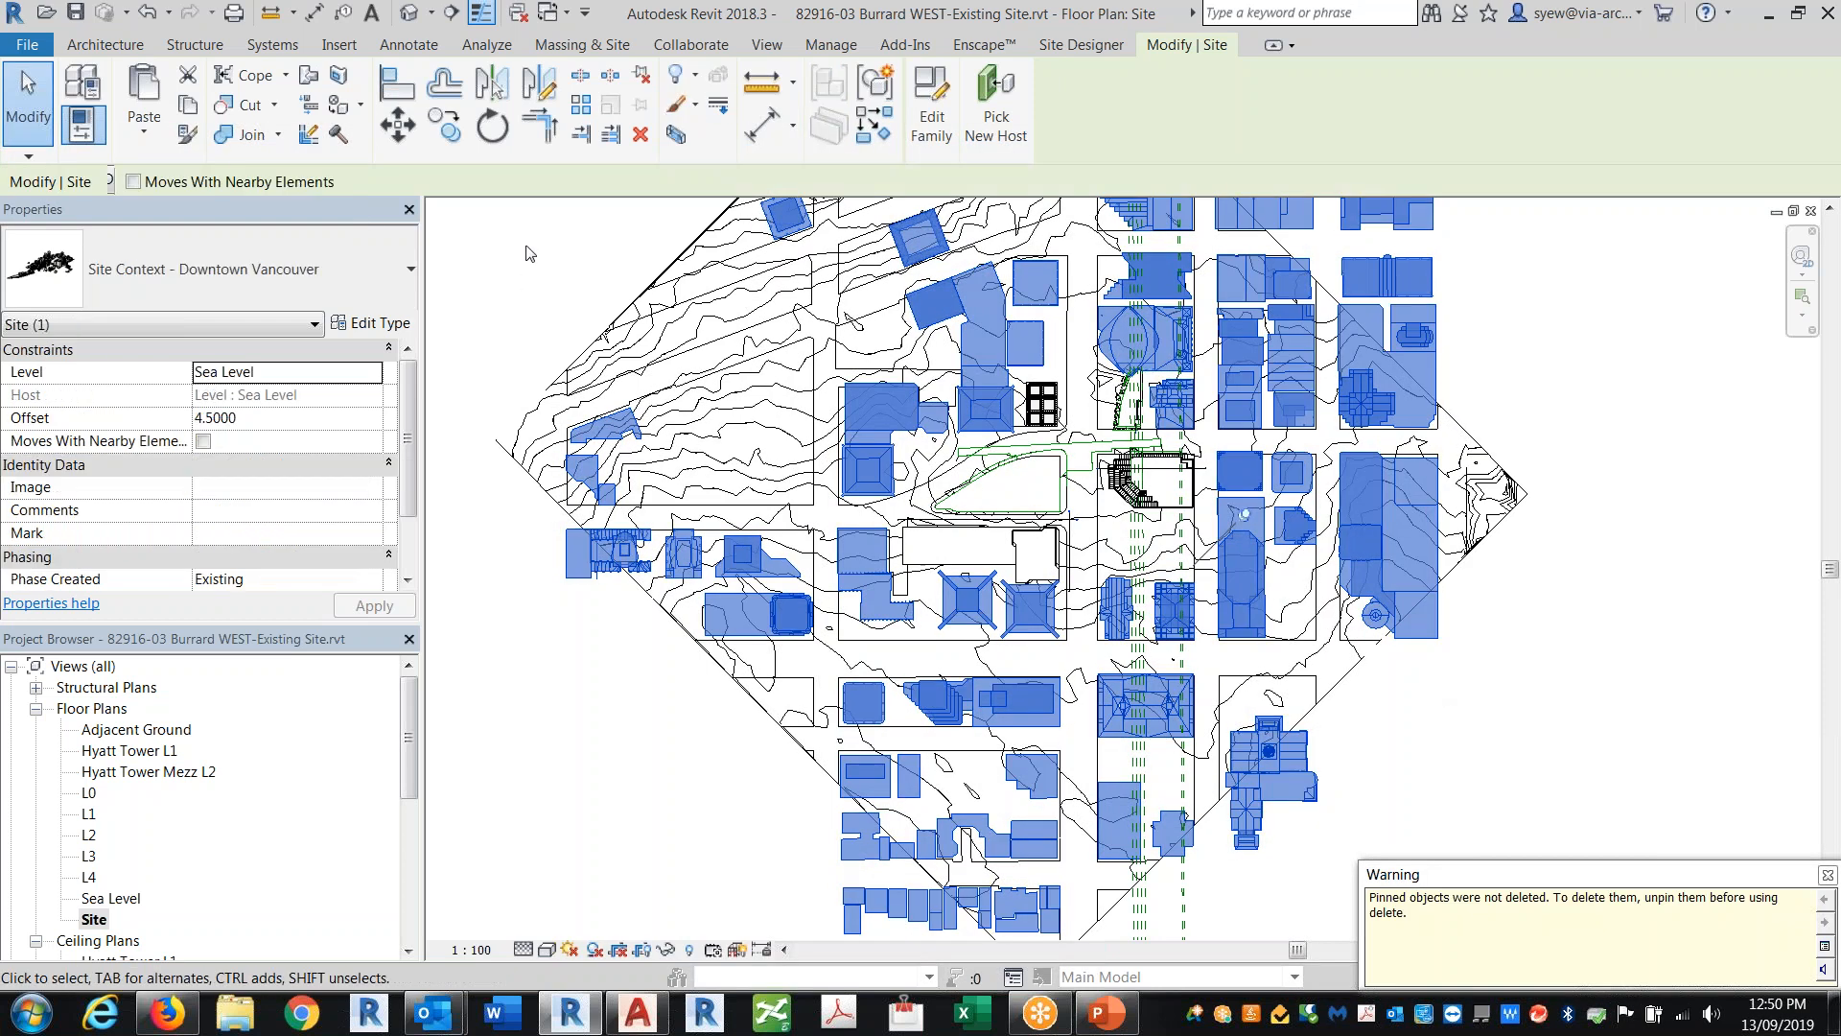
click(643, 79)
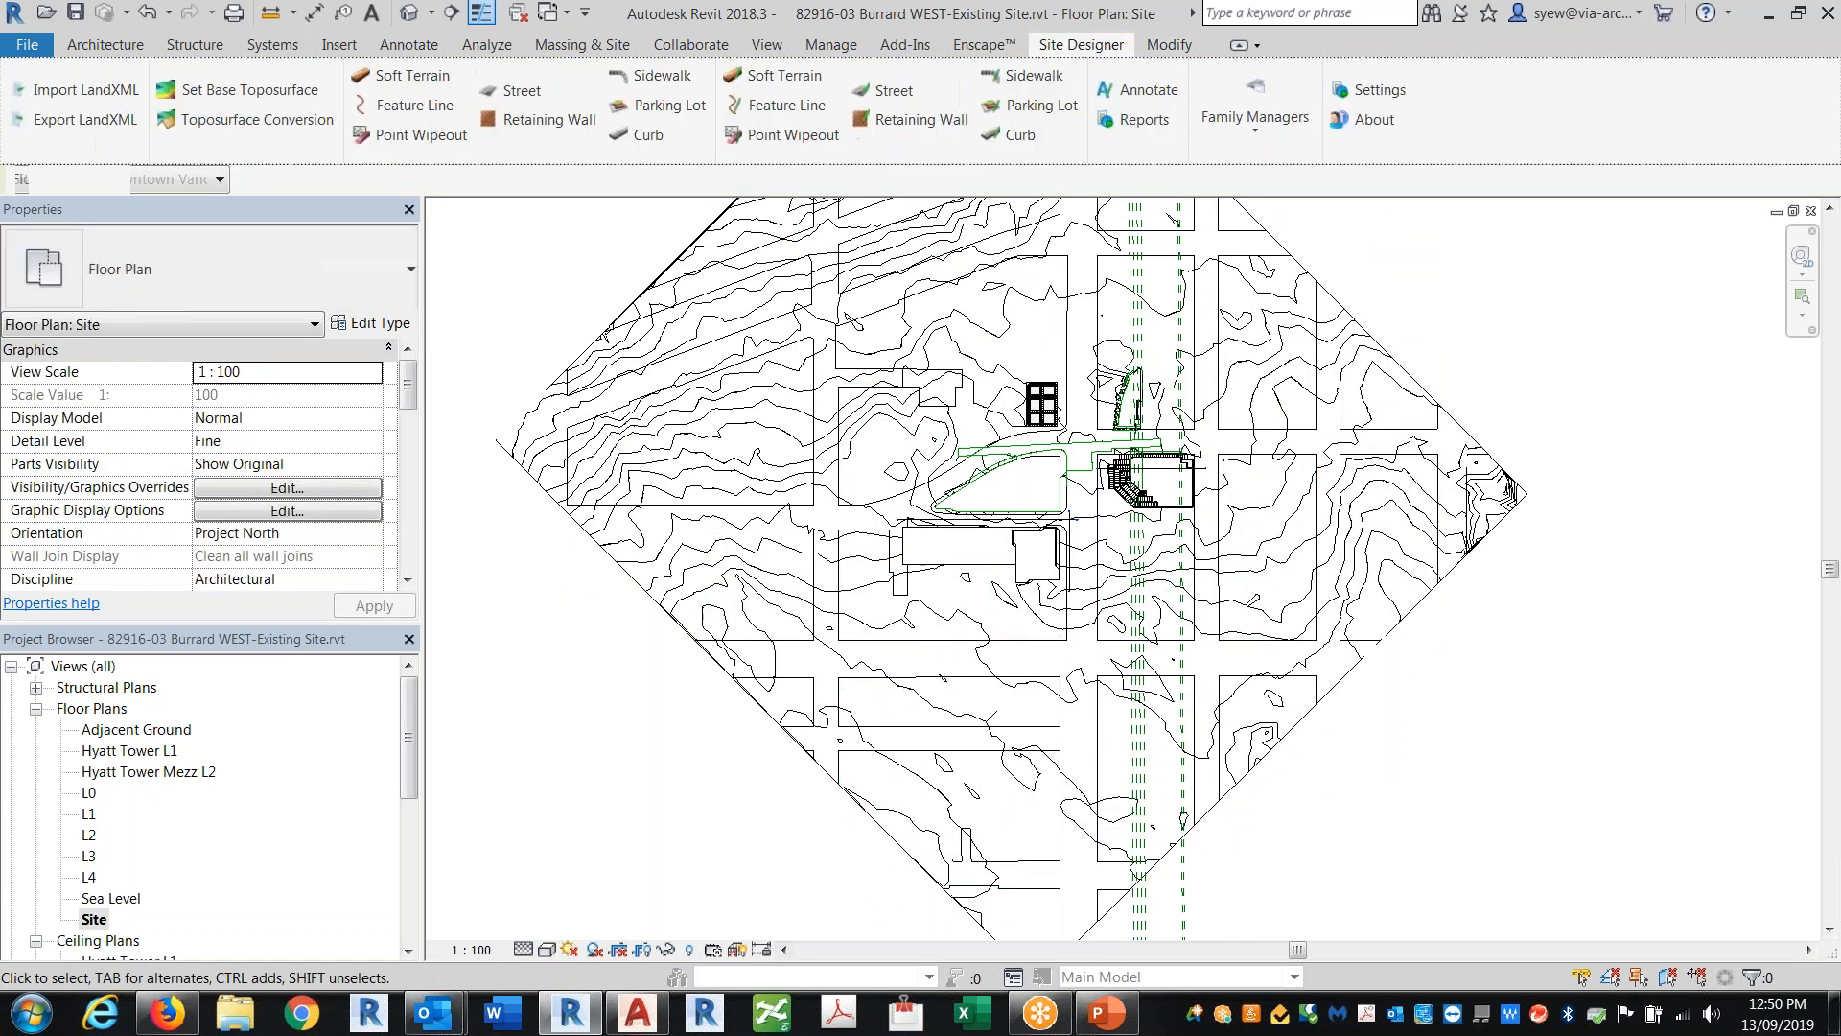
Step: Start the Street tool, choosing to always load the default street families
scroll(755, 349, up, 3)
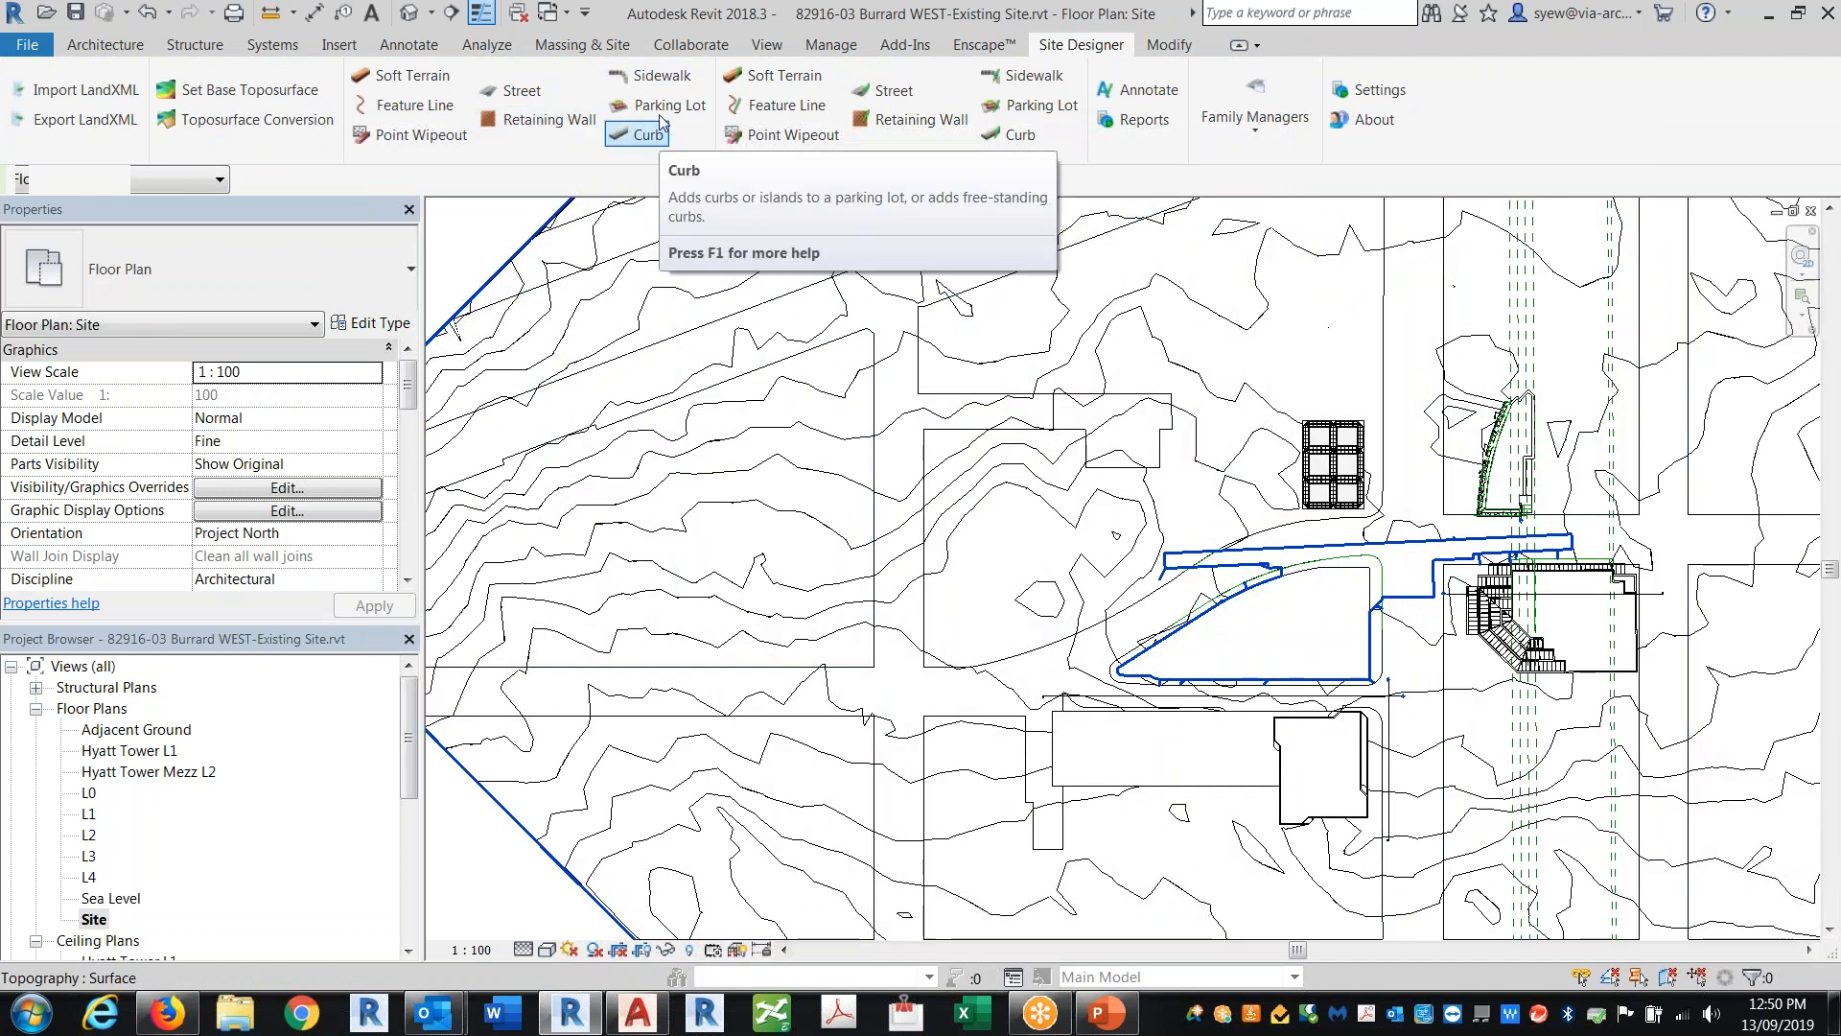
click(518, 91)
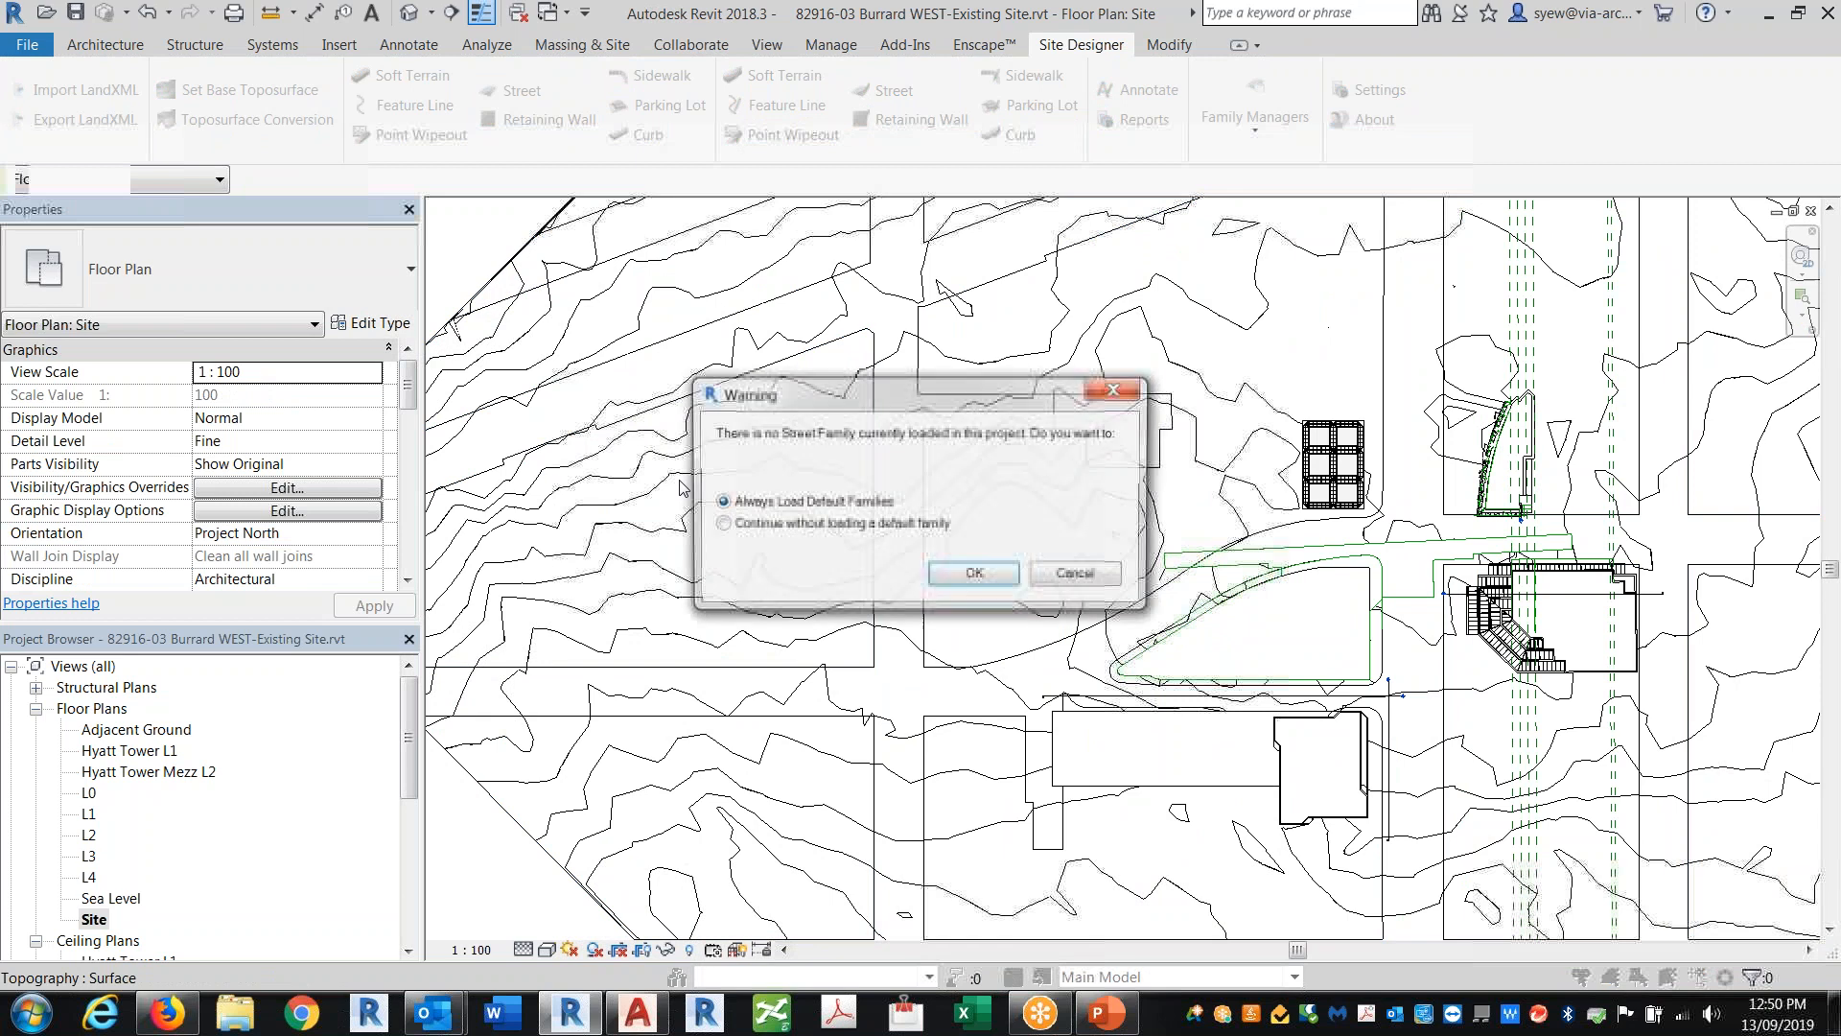
click(975, 574)
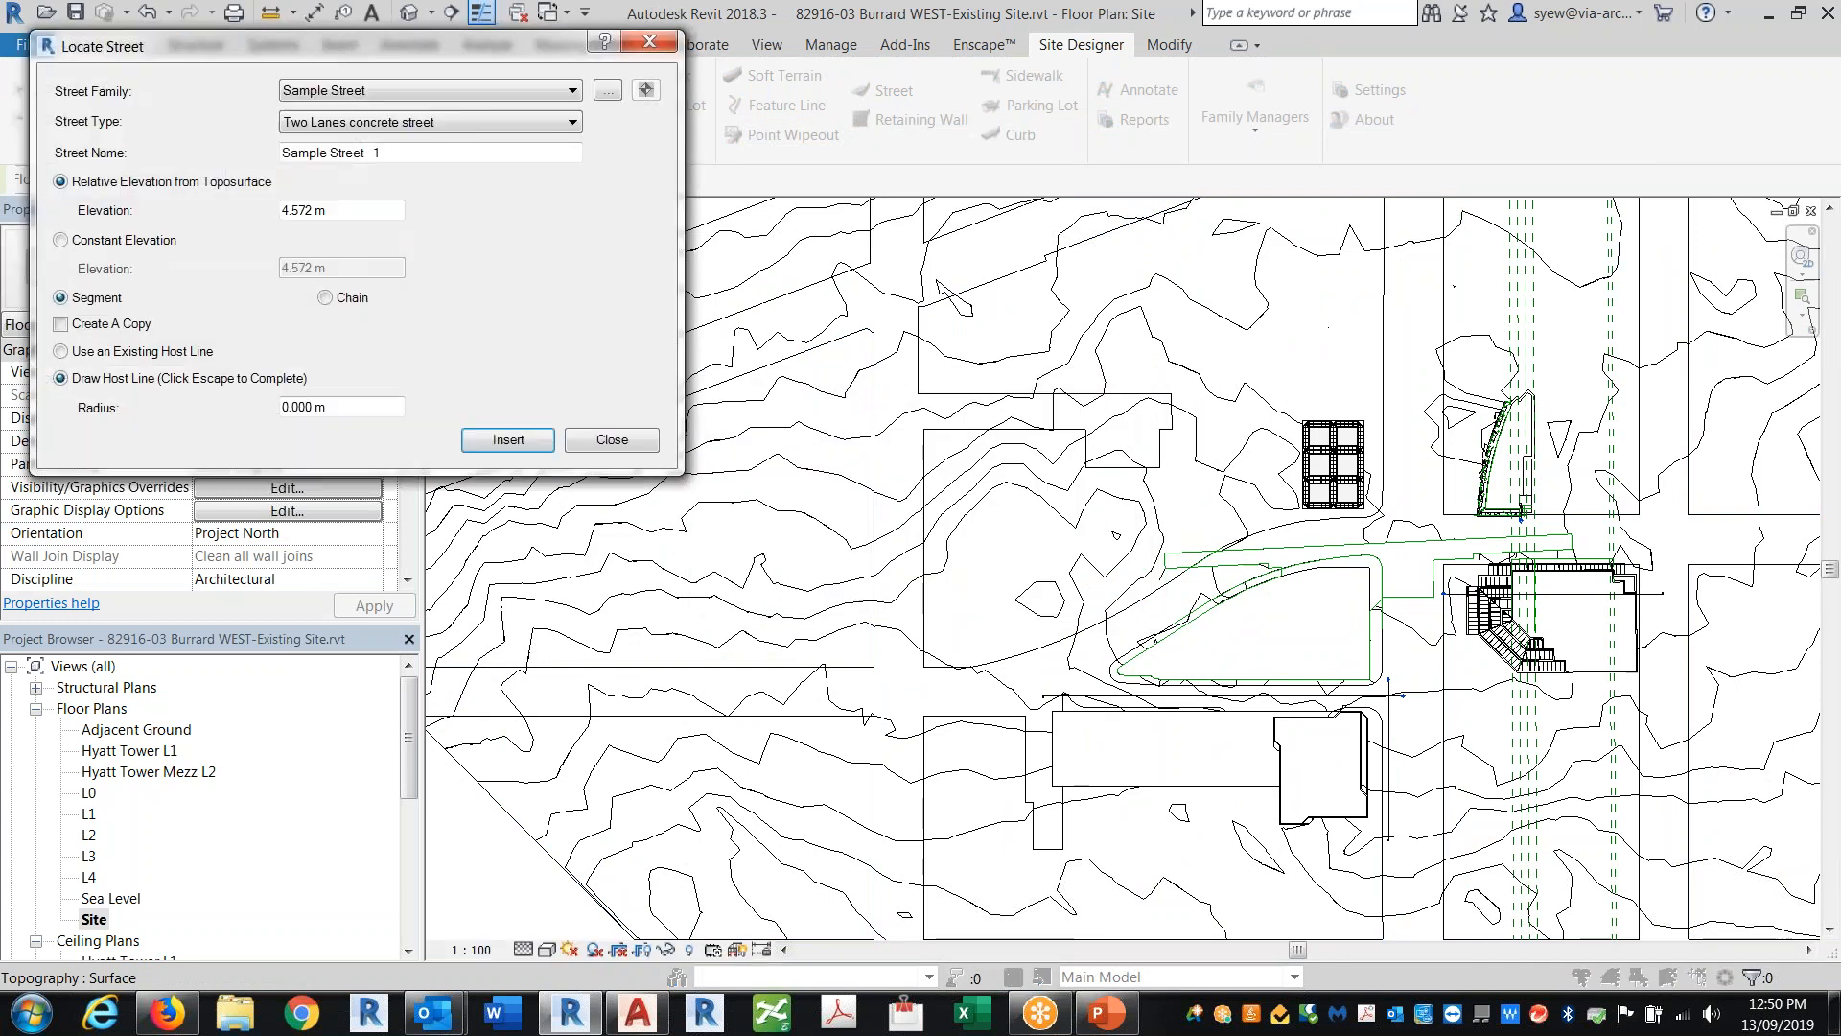
Step: Insert Sample Street - 1 as a Two Lanes concrete street, drawing its host line diagonally across the site
click(532, 444)
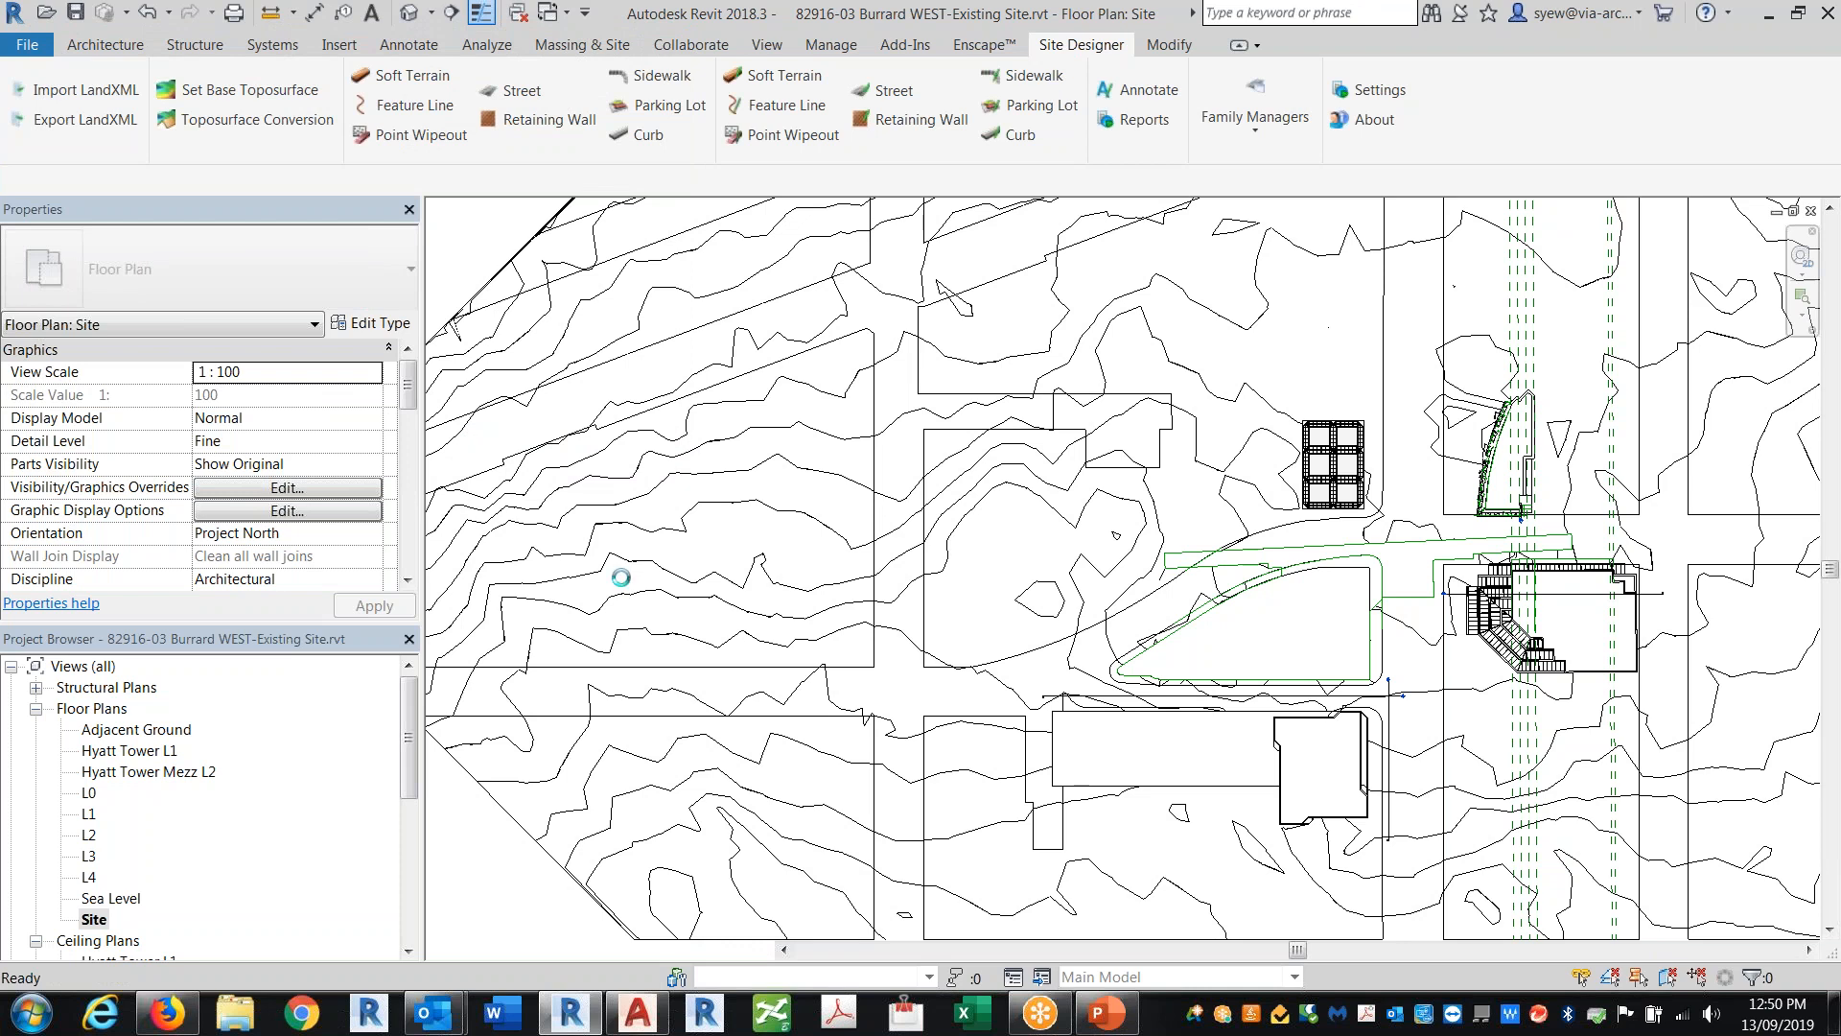
key(Escape)
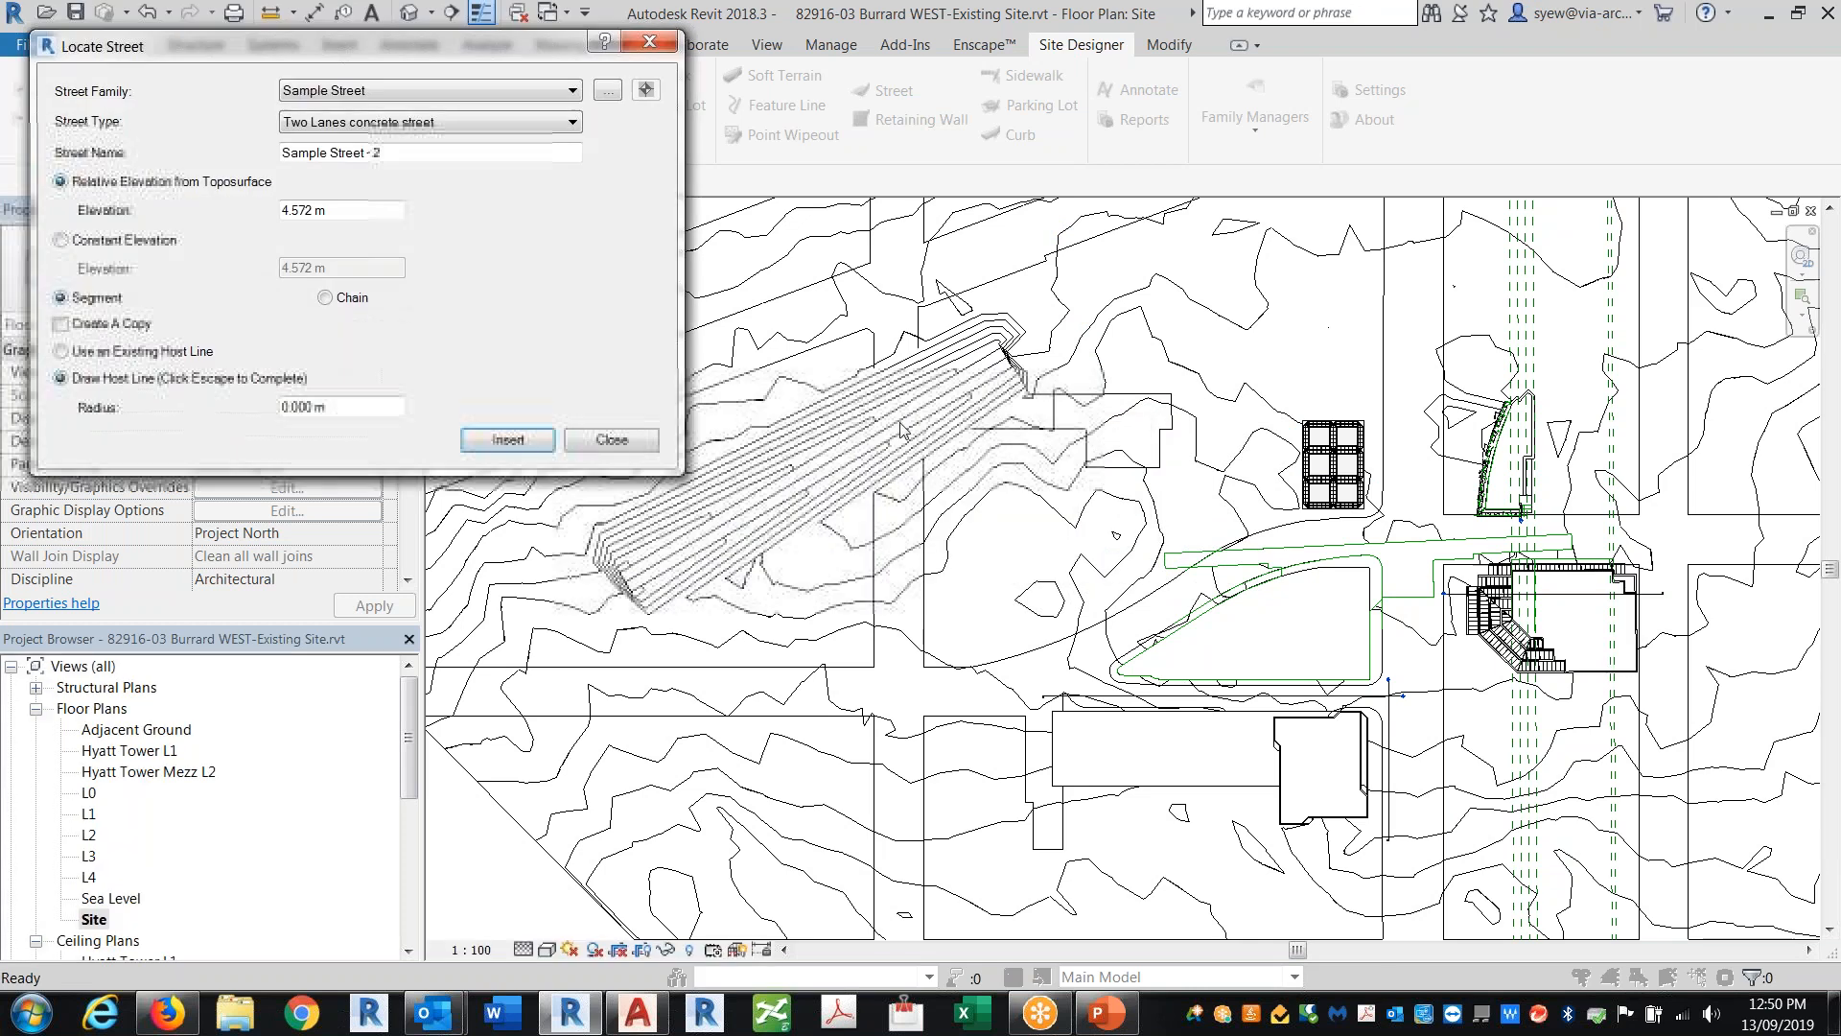
Step: Insert Sample Street - 2 crossing the first street, create the intersection with default radius, and close the Locate Street dialog
click(508, 439)
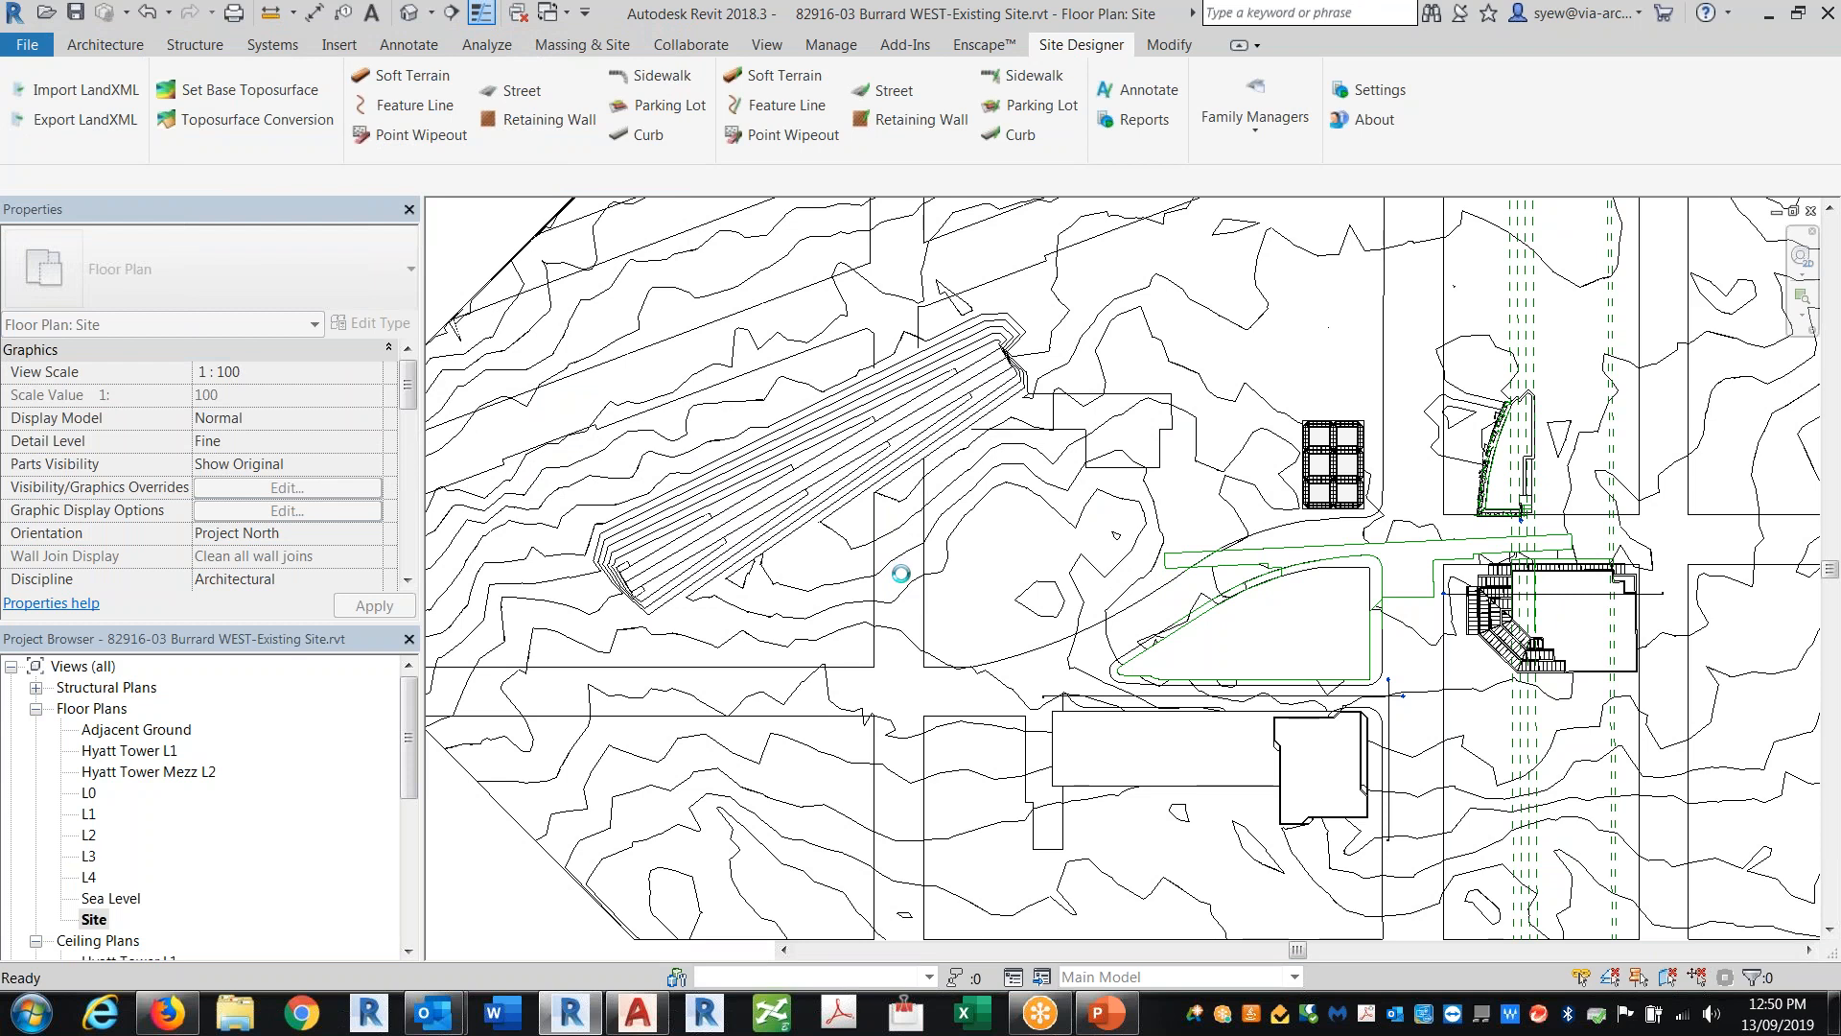
key(Escape)
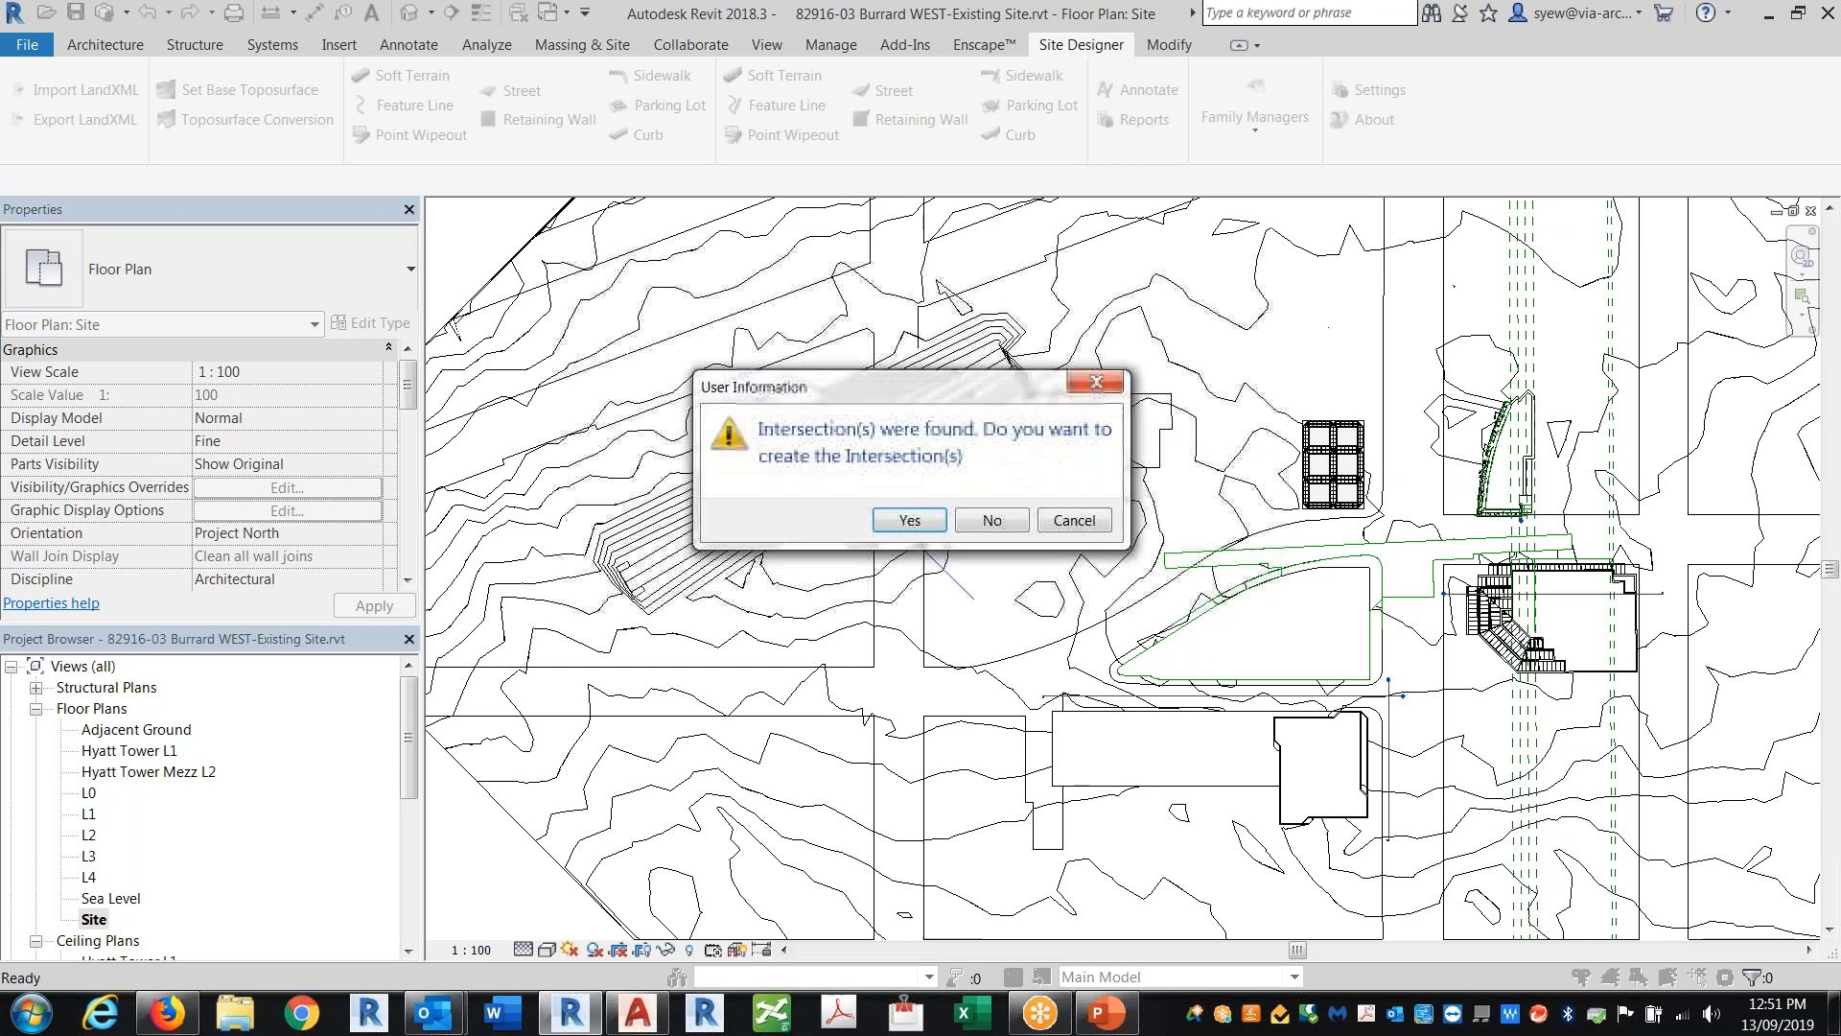
click(911, 524)
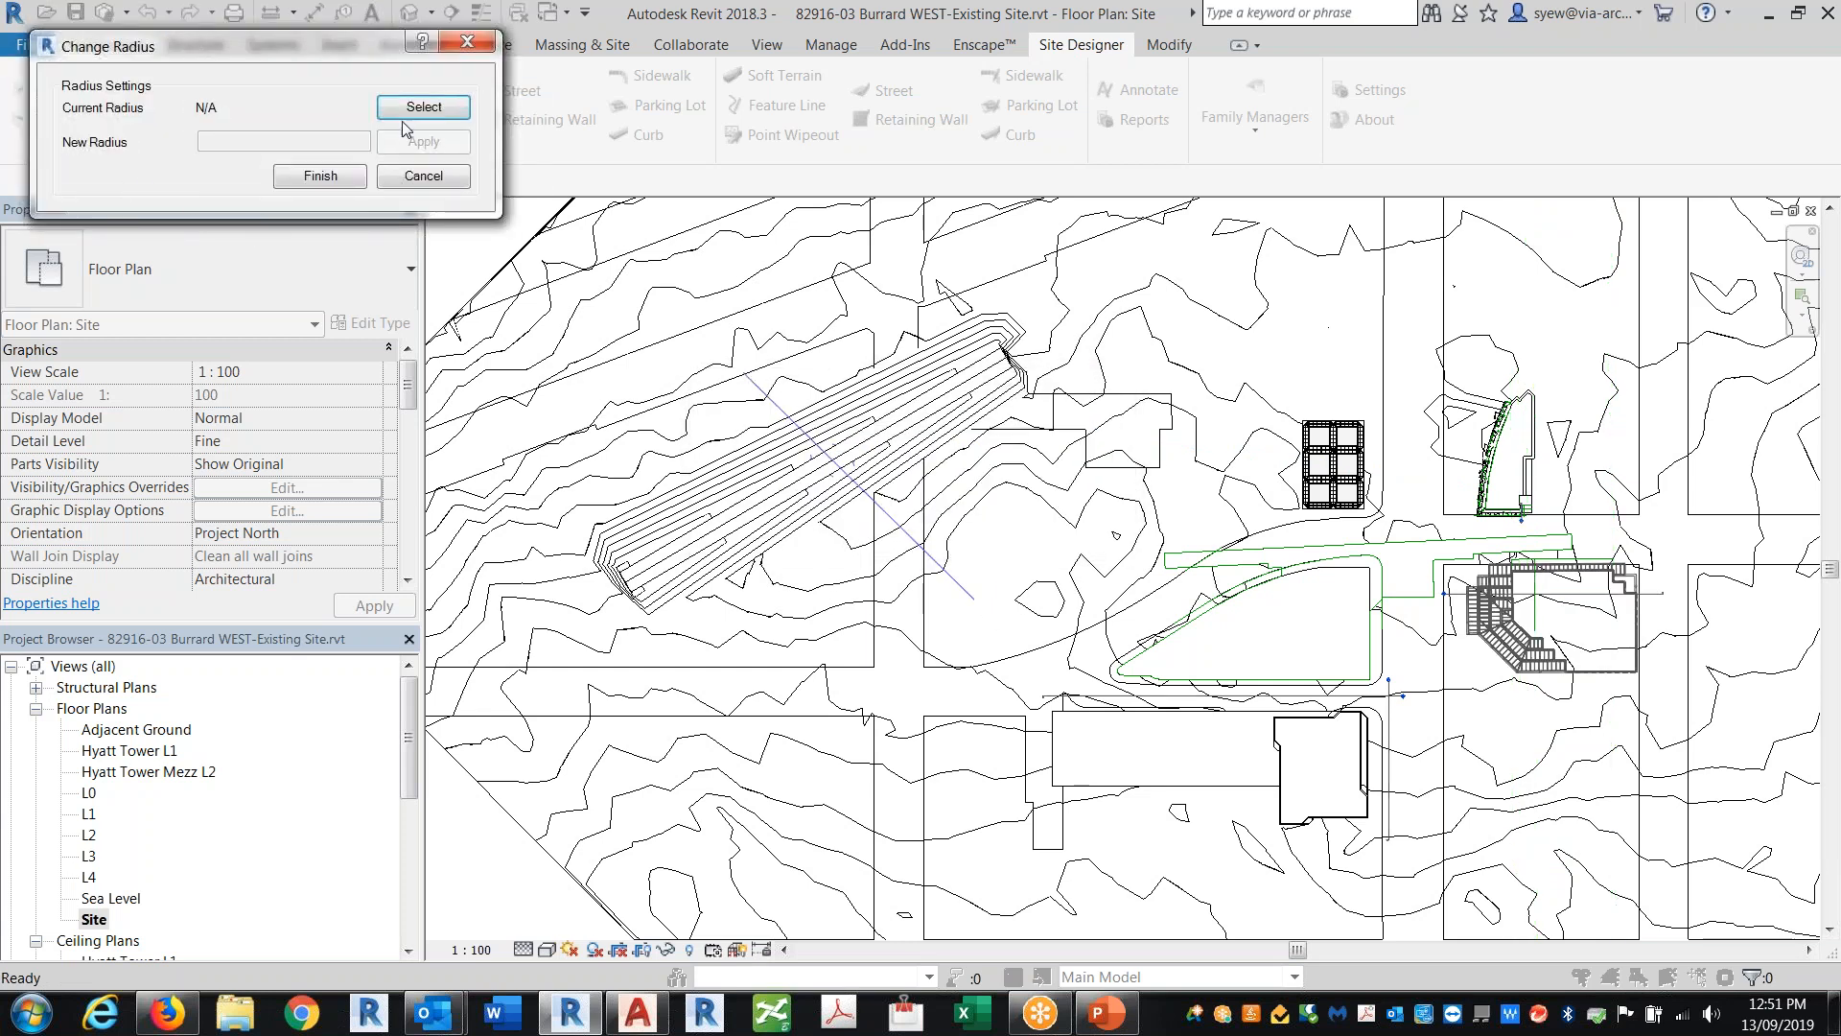
click(336, 174)
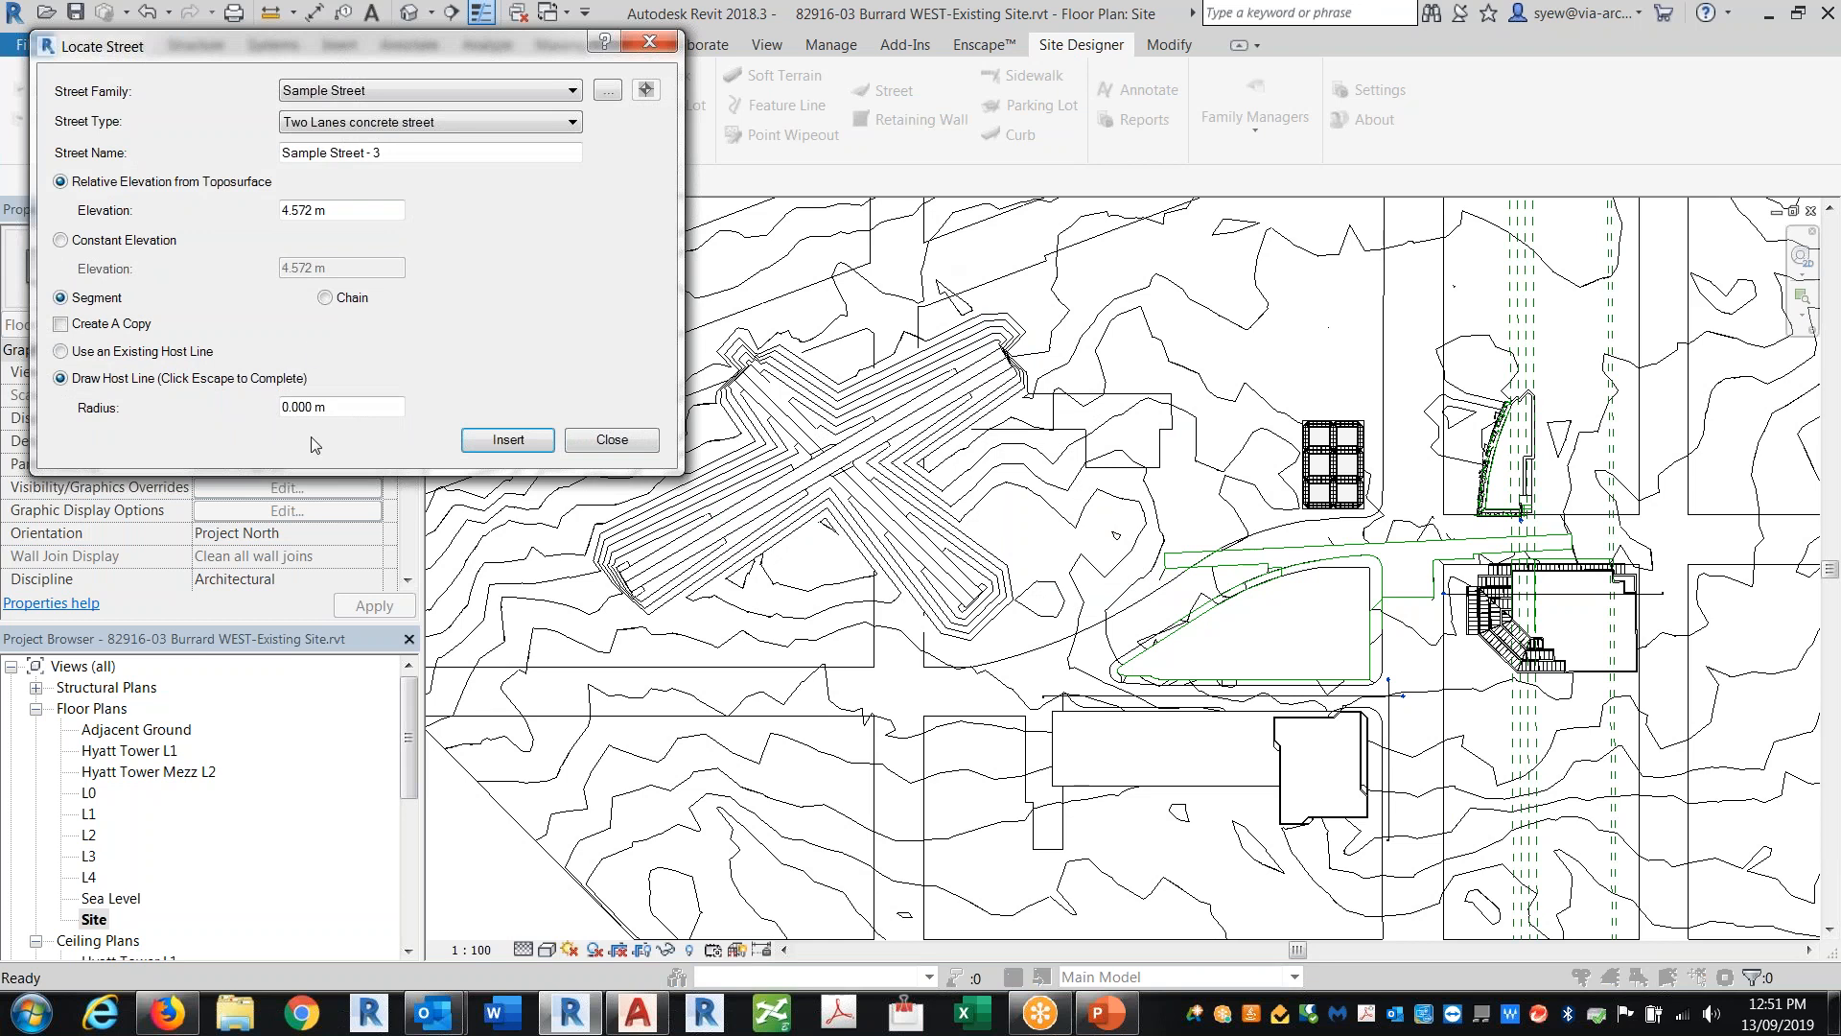
drag(347, 211, 261, 218)
click(592, 443)
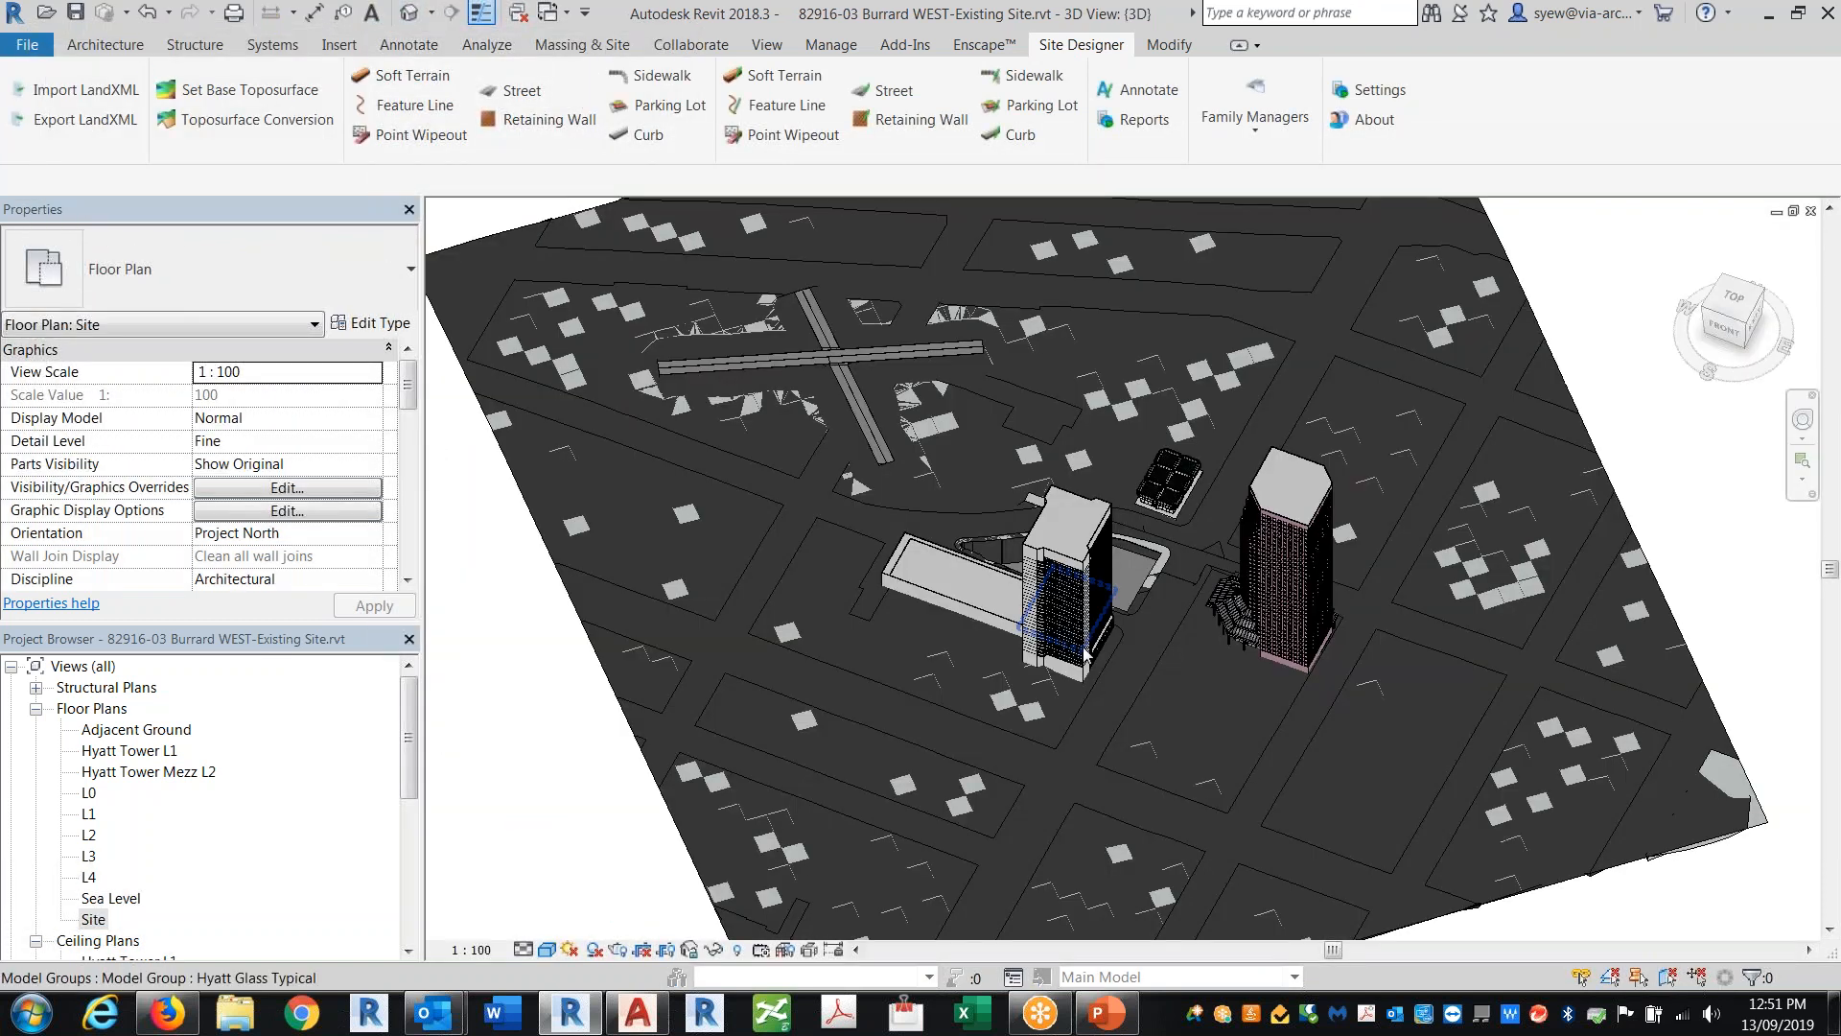
Step: Switch the 3D view to the Hidden Line visual style around the new street crossing
scroll(843, 329, up, 5)
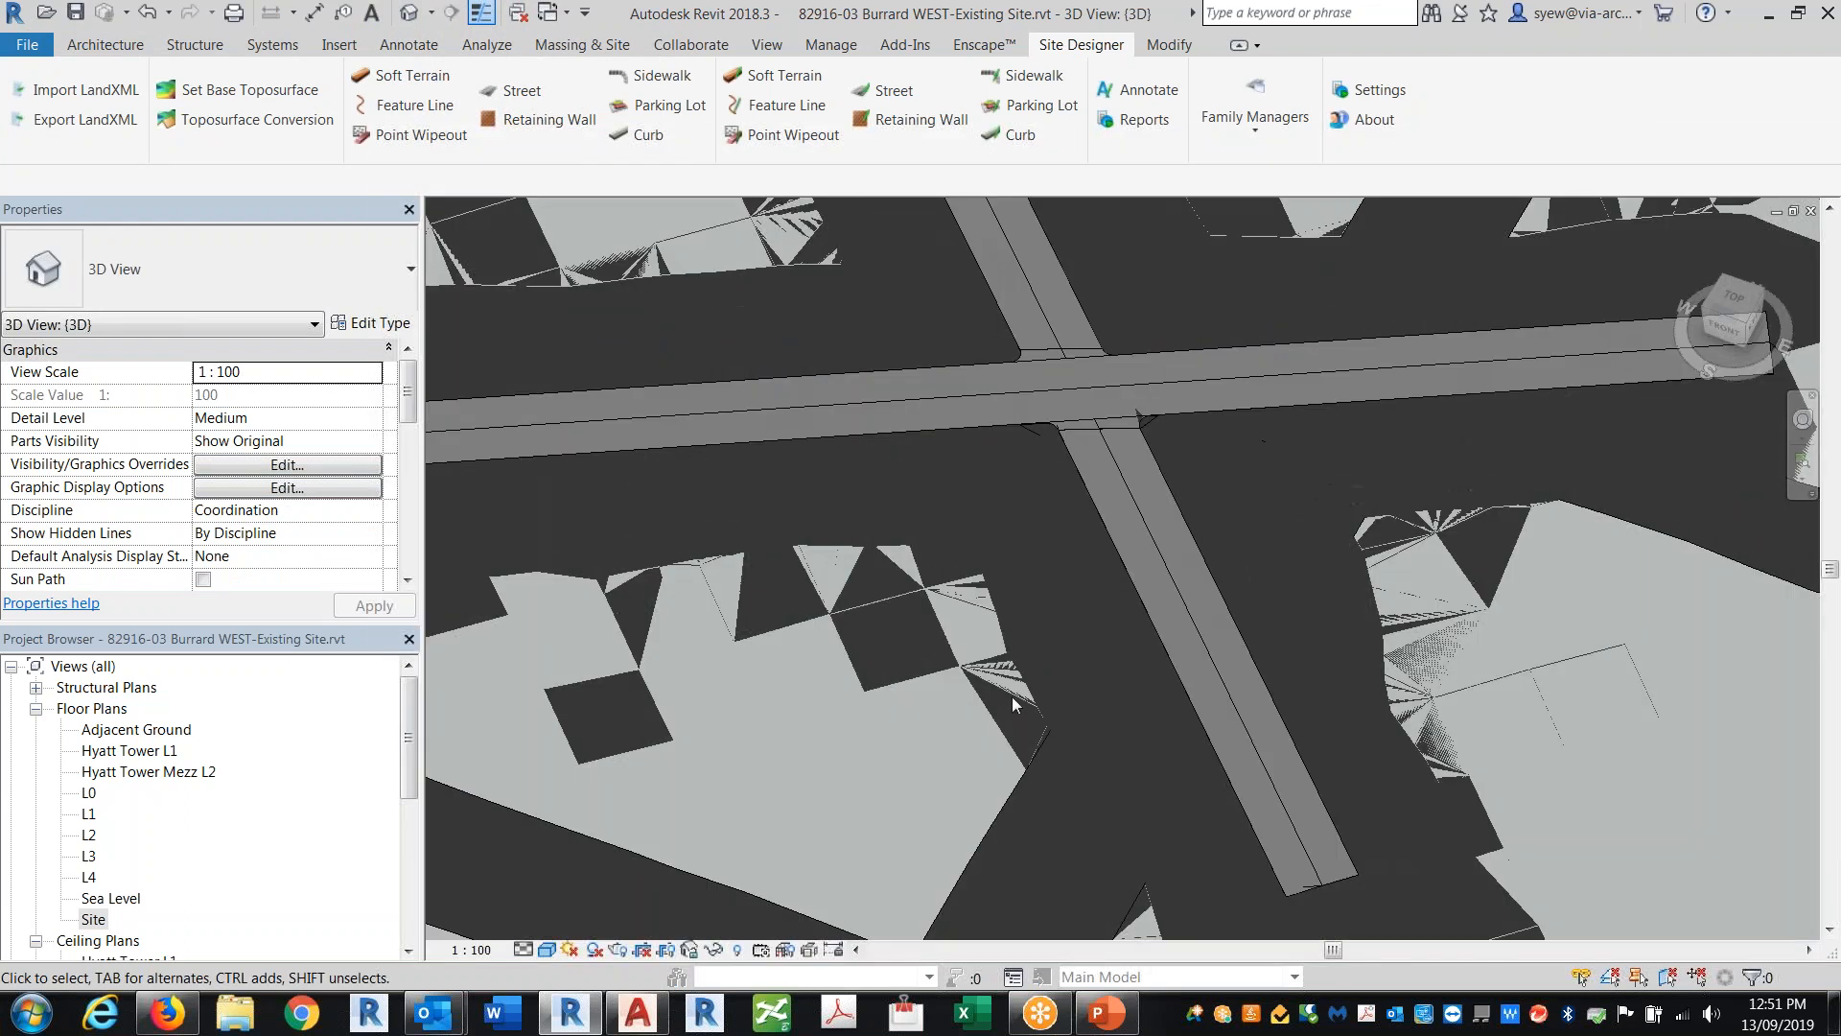
click(555, 950)
click(595, 828)
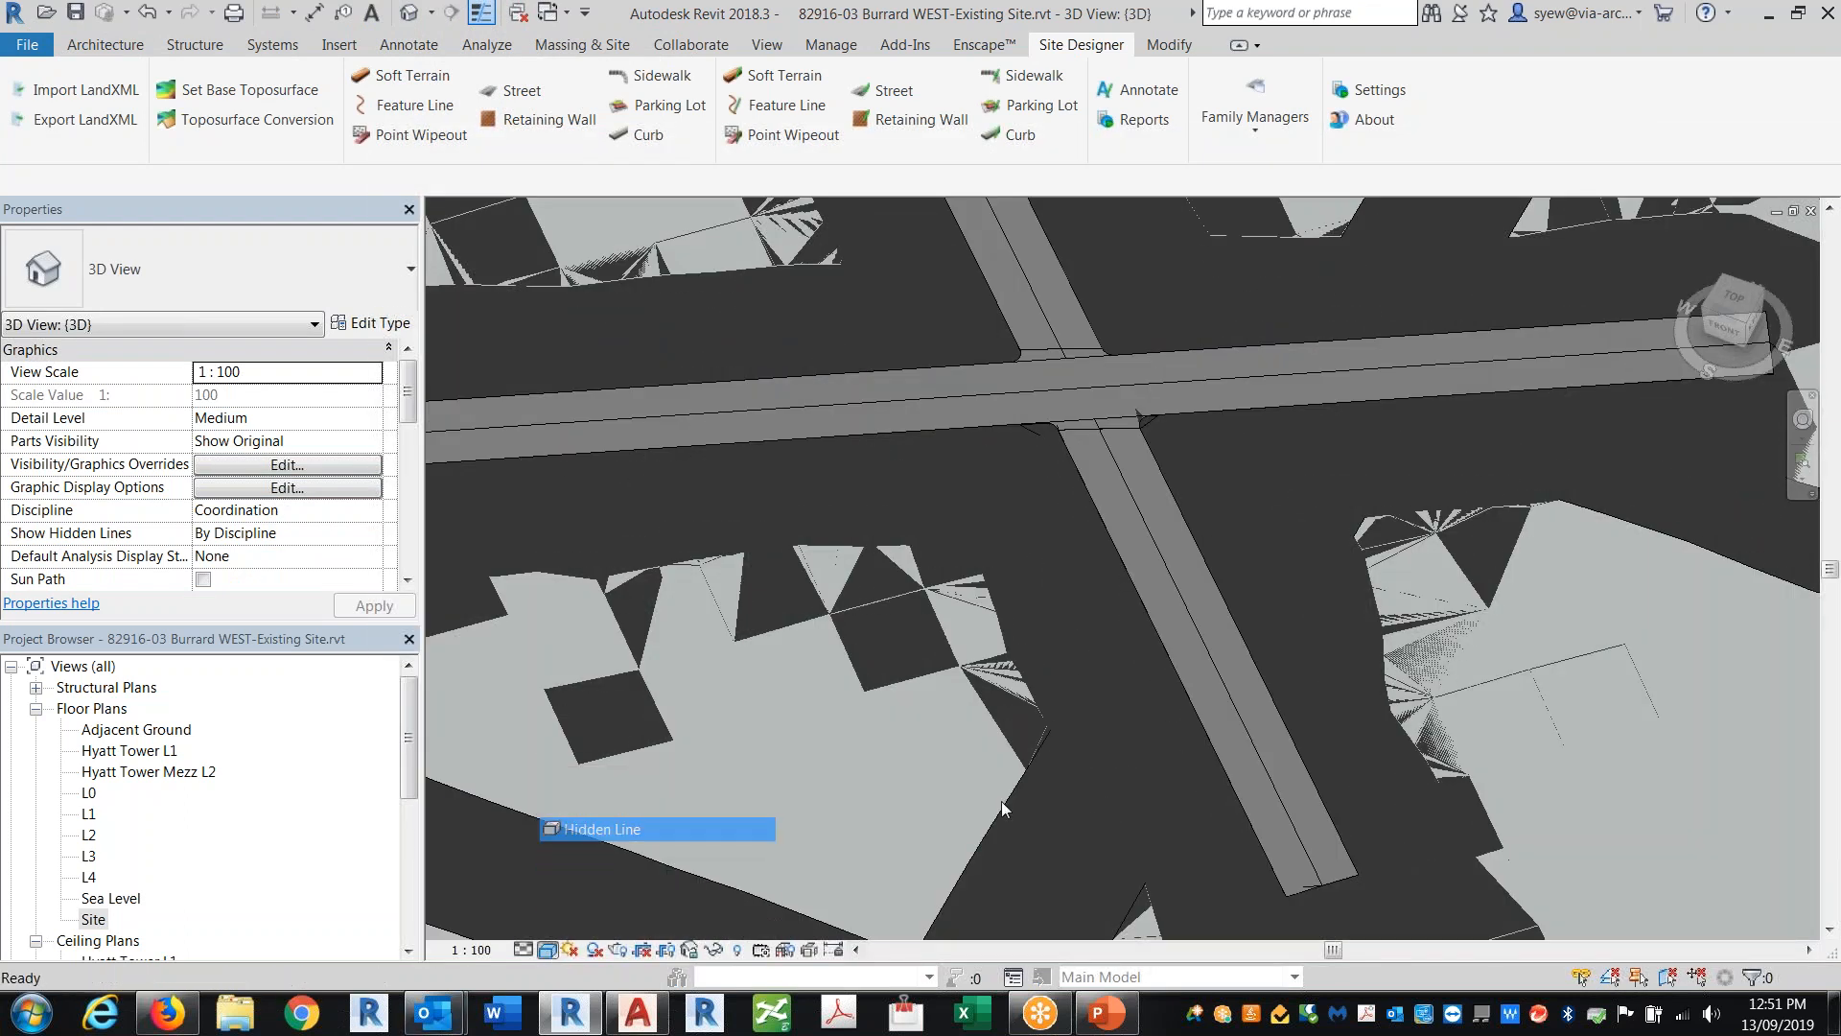
shift+middle_drag(1116, 765, 1486, 585)
scroll(1324, 413, down, 3)
middle_drag(917, 272, 1061, 423)
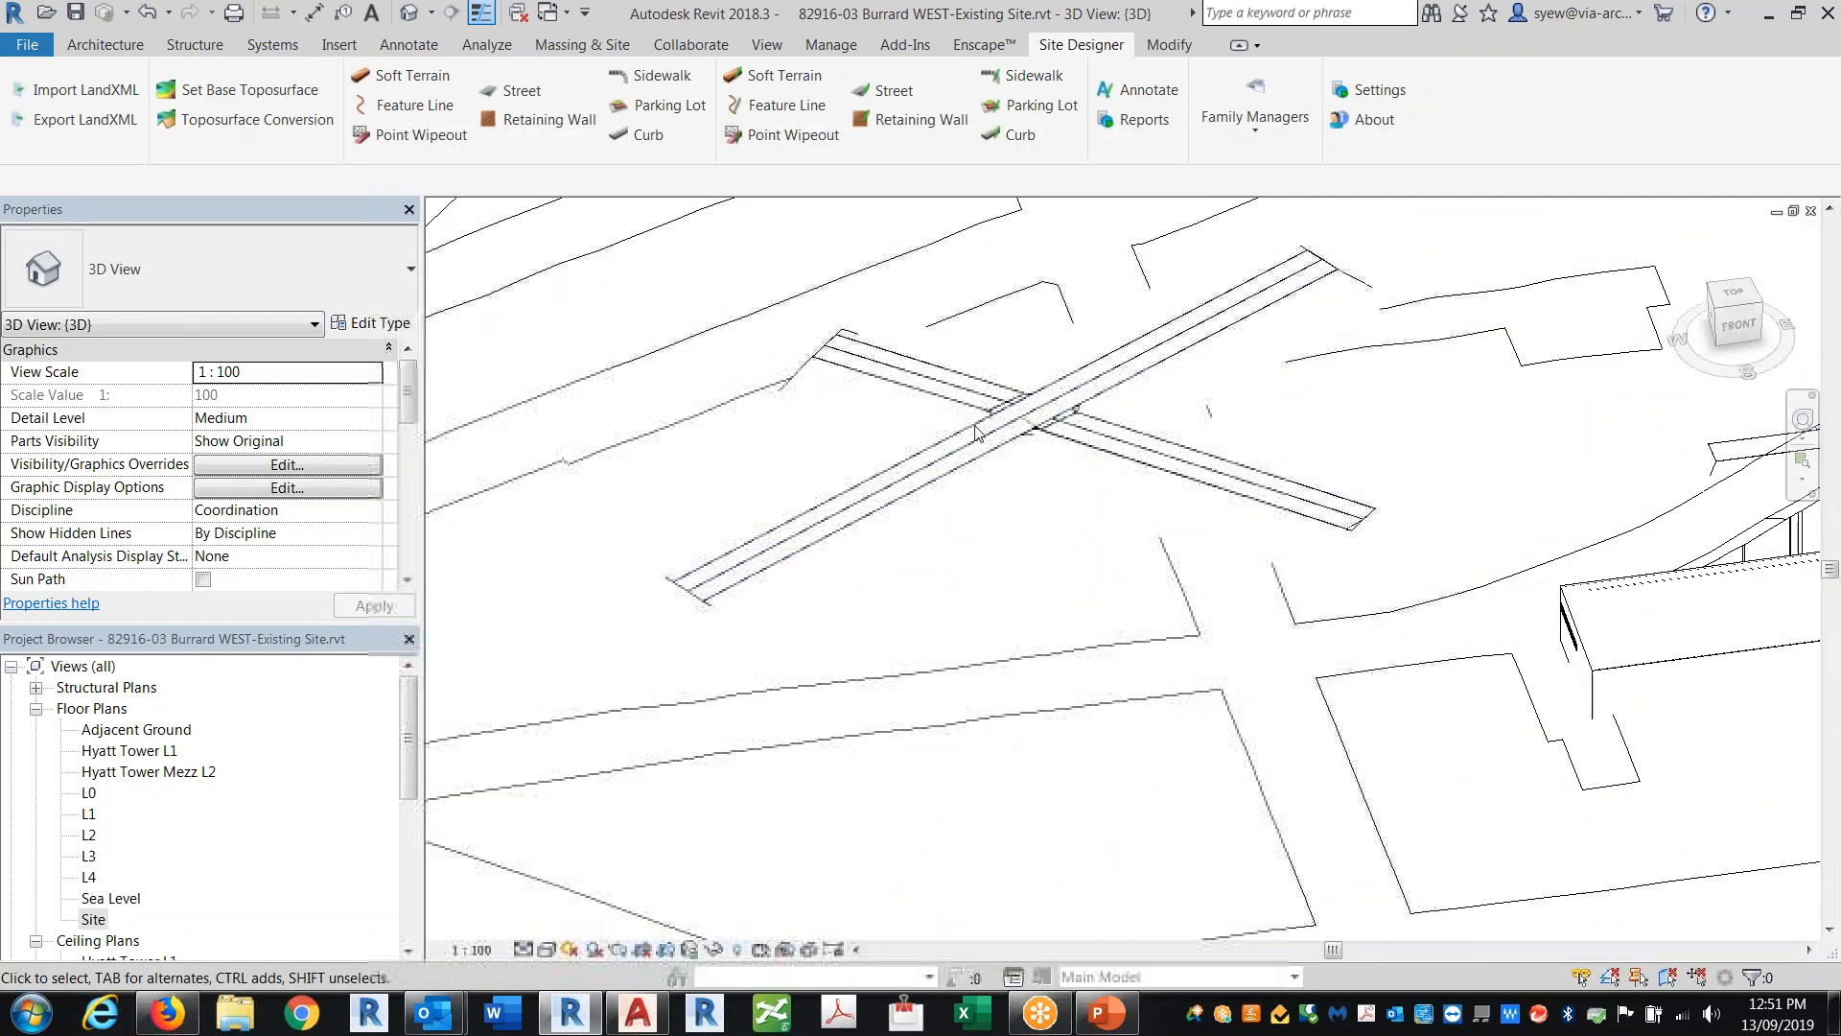
Step: Select the Proposed Toposurface and the street segments to inspect them in the 3D view
click(795, 381)
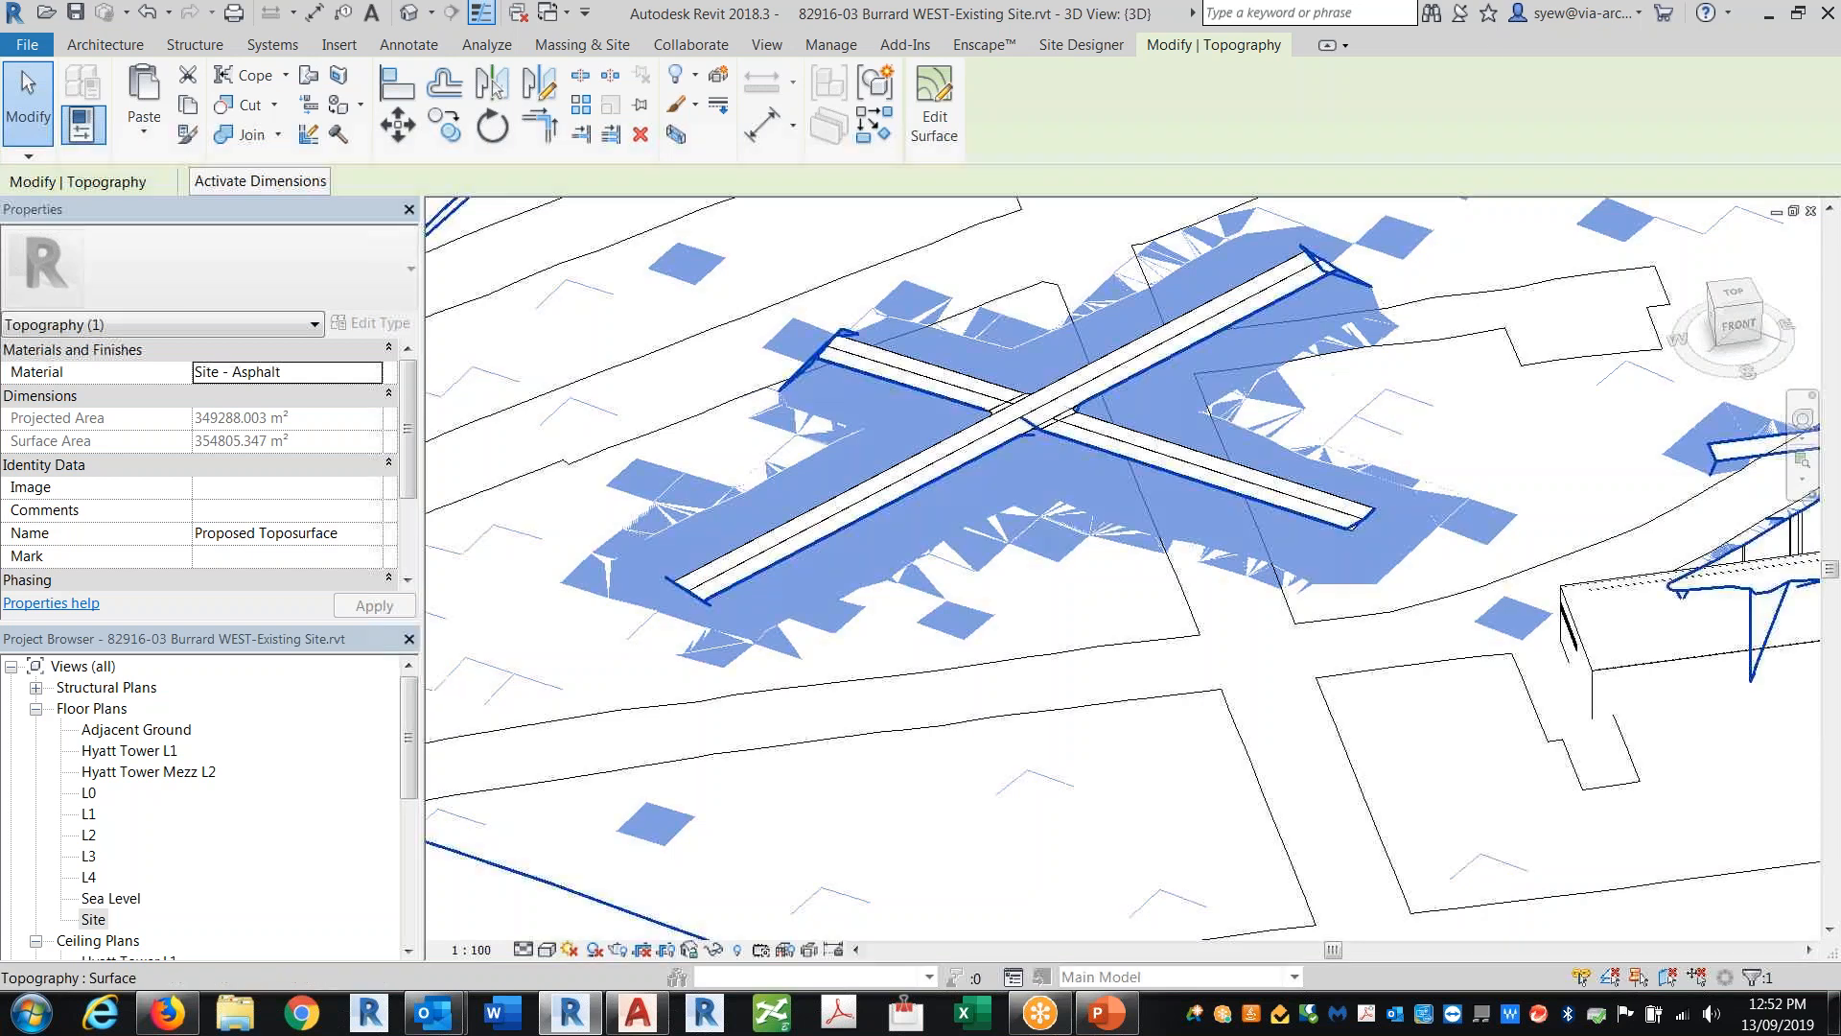
click(1081, 45)
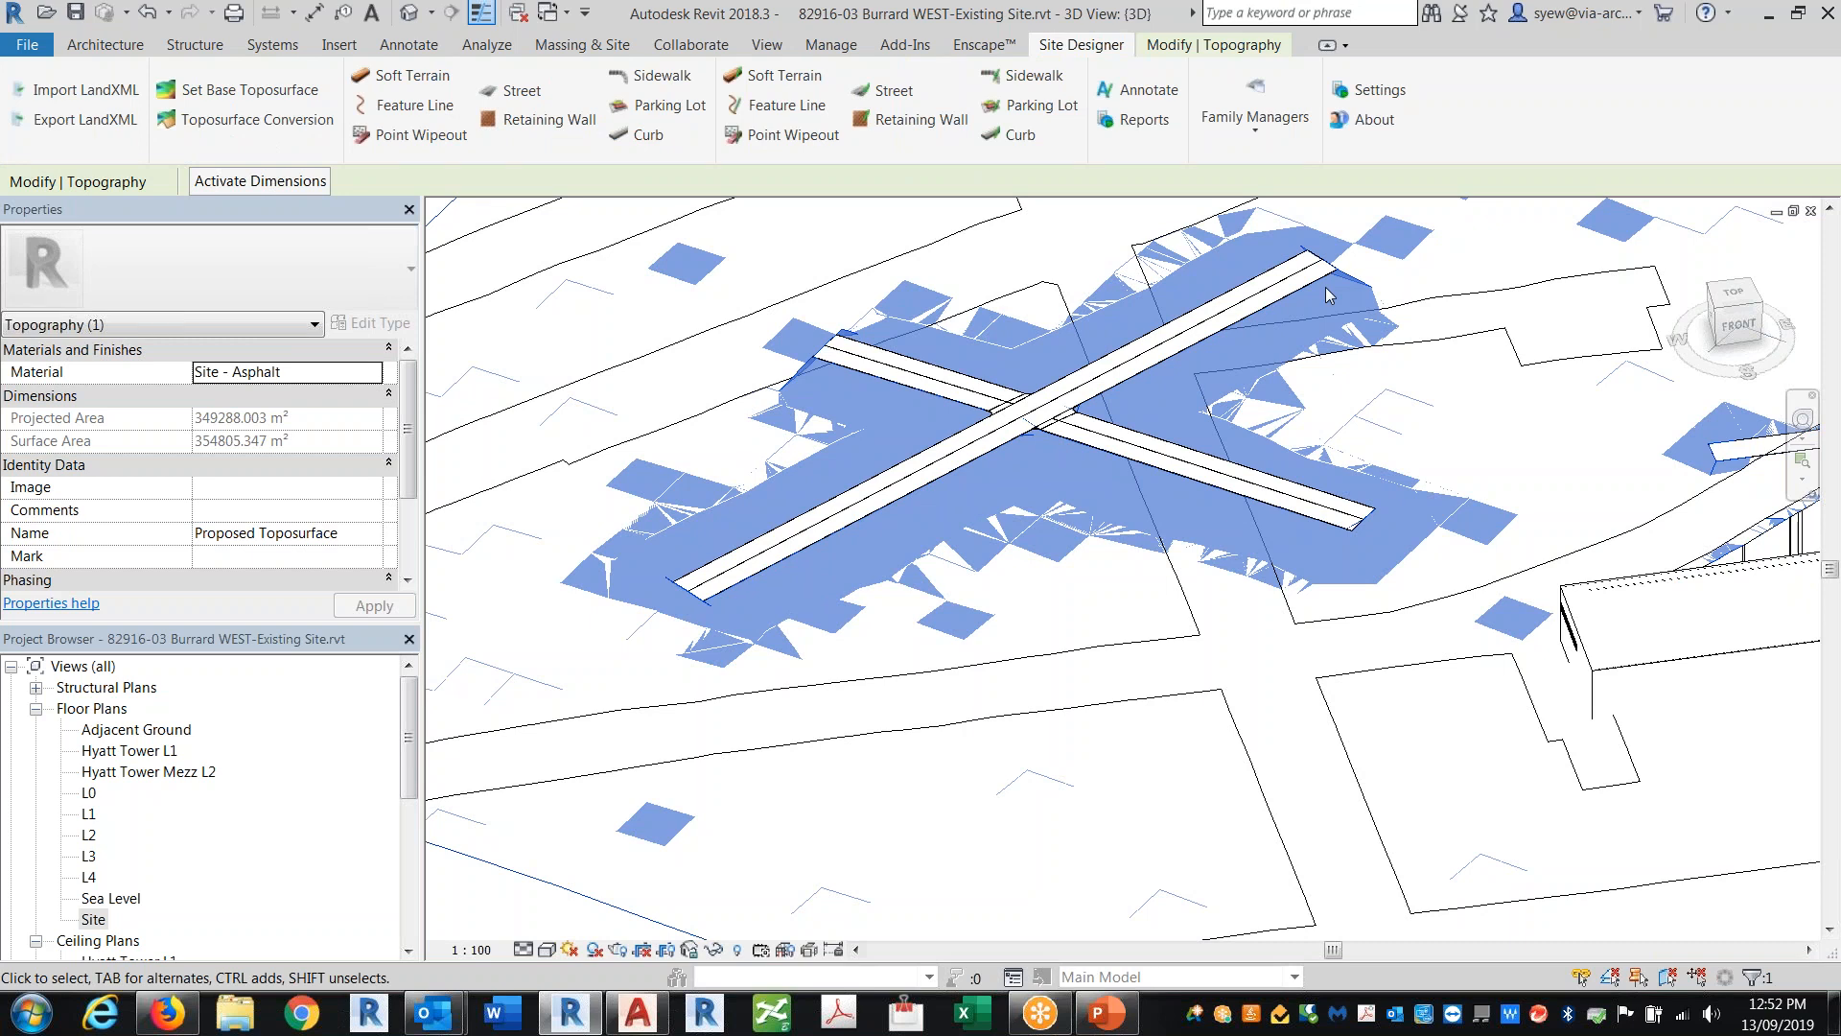
click(1323, 286)
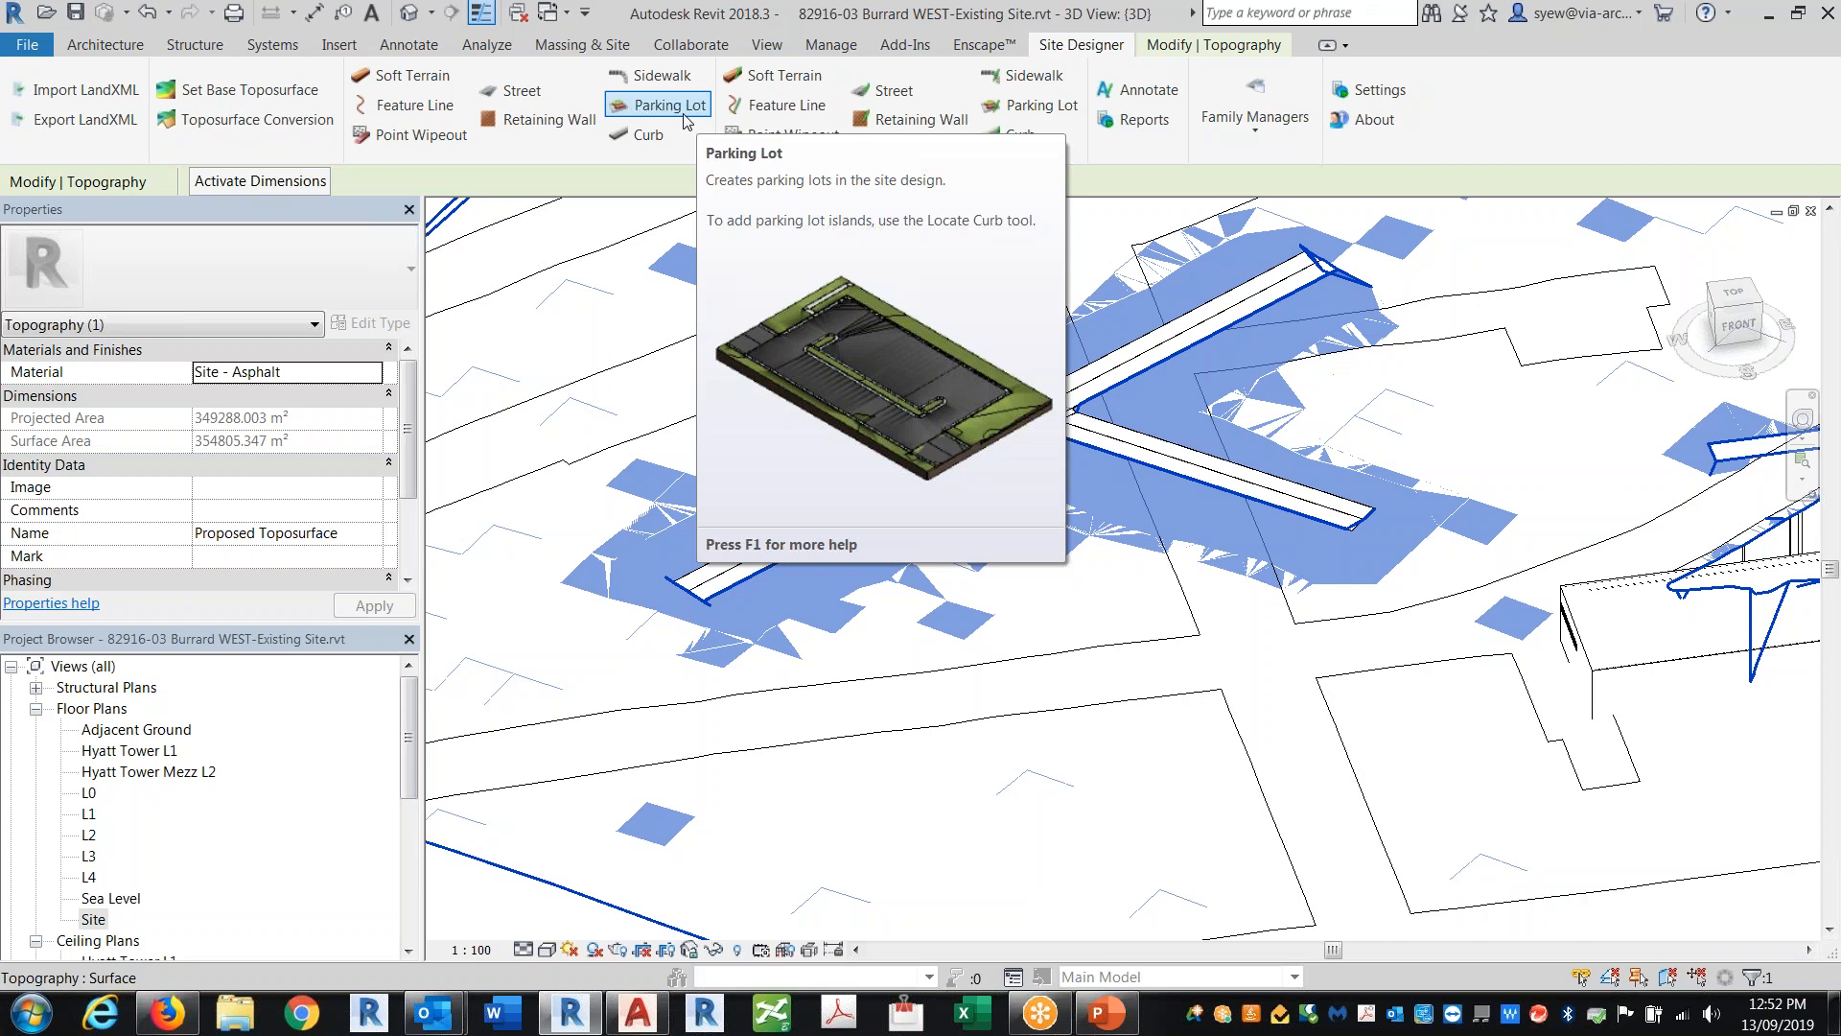
click(781, 75)
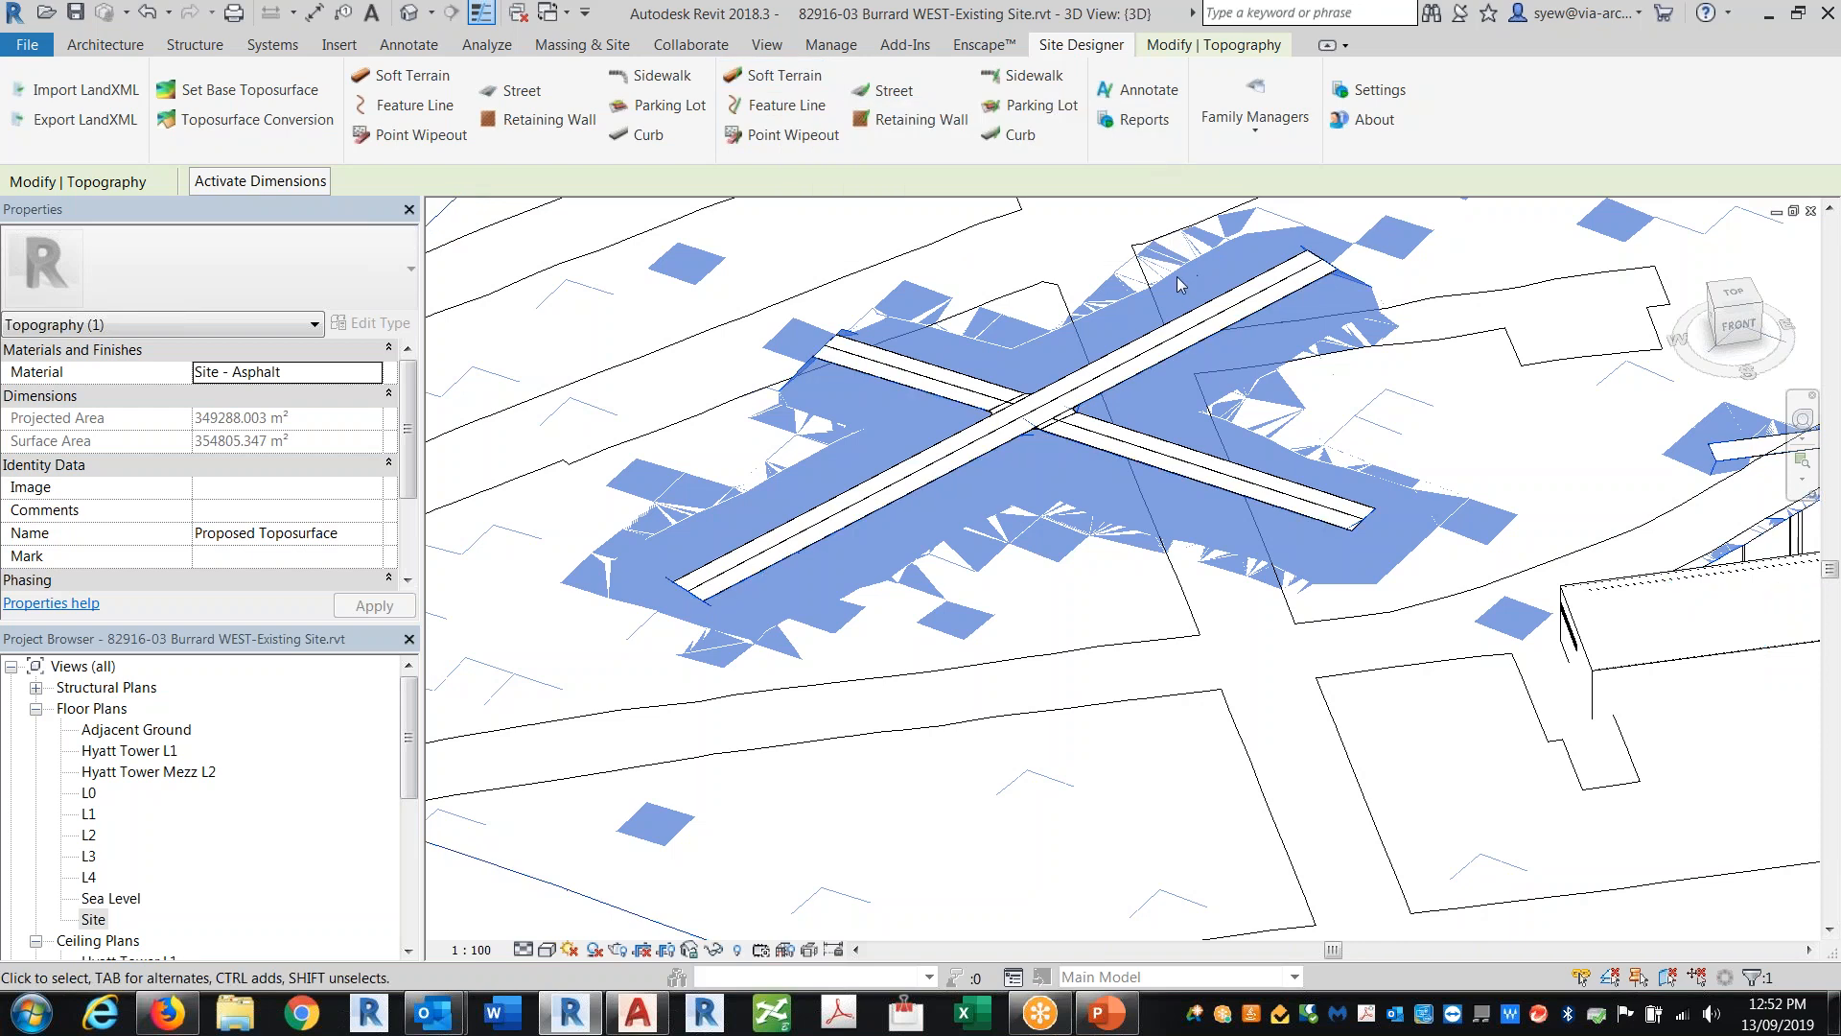
click(1113, 377)
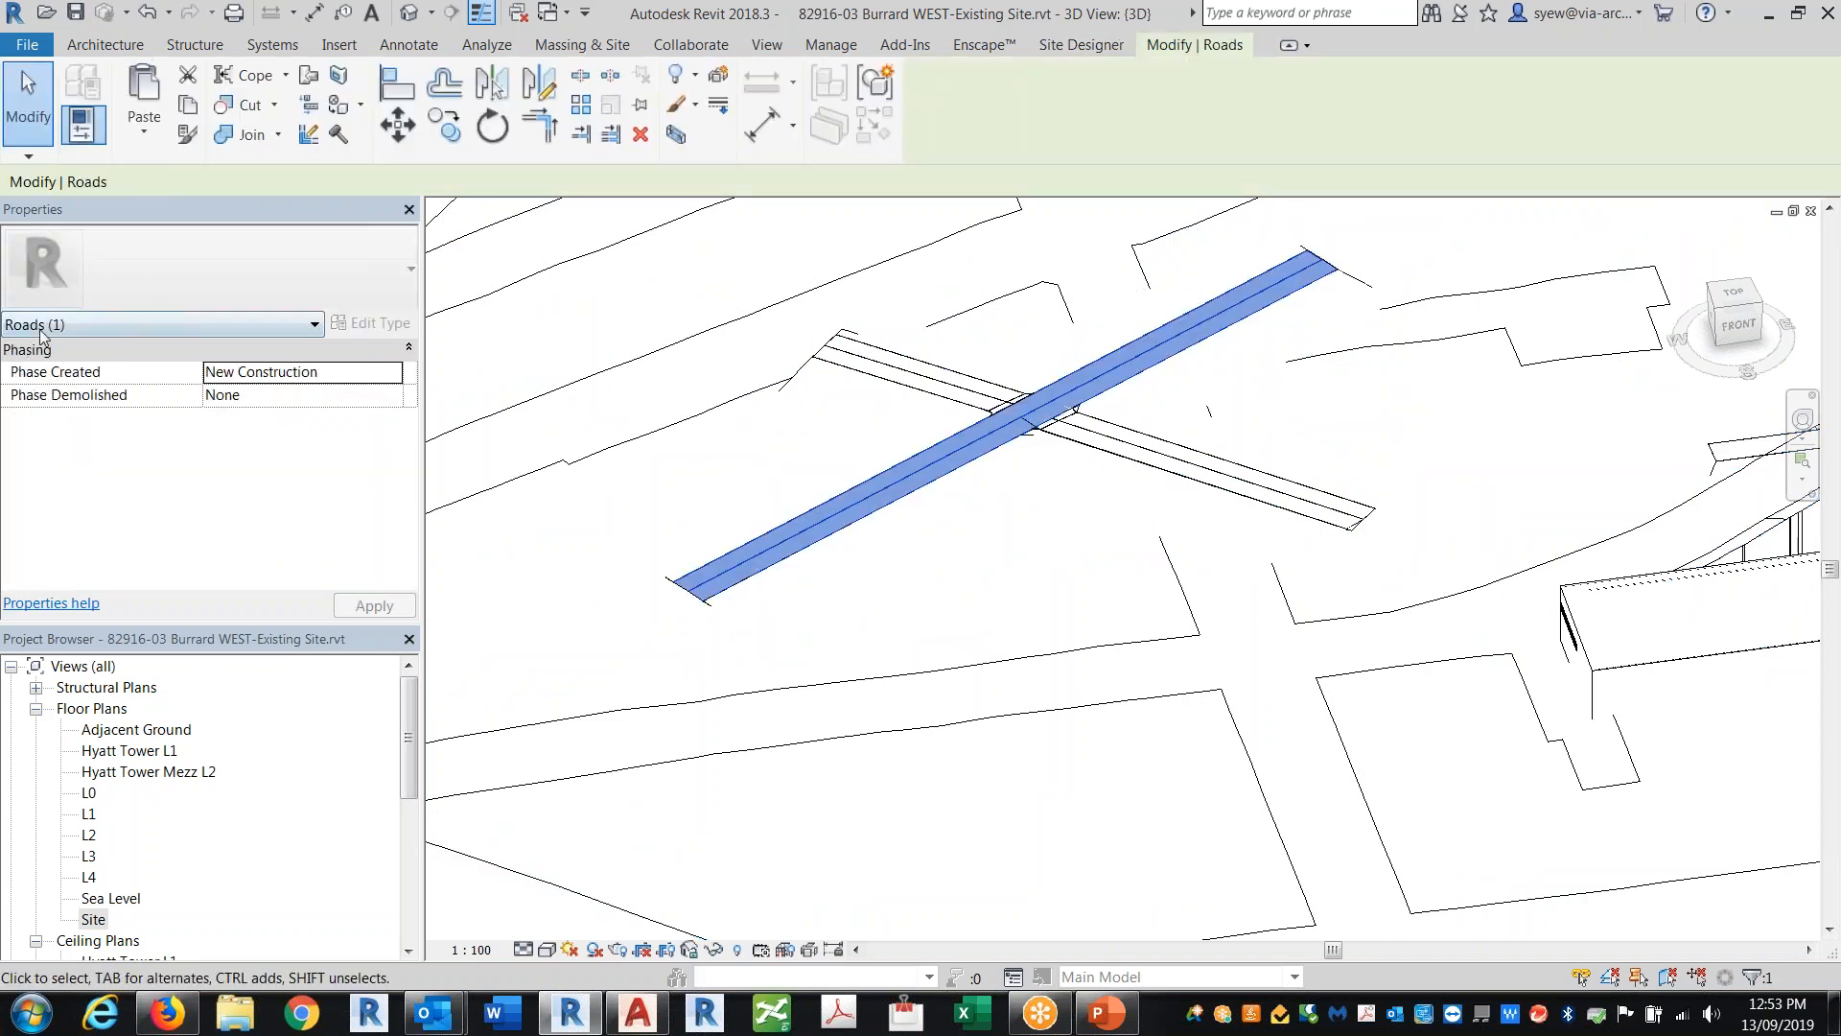
Step: Review the 3D view's Visibility/Graphics model categories down to Roads, then reselect one street segment
key(v)
key(g)
click(480, 586)
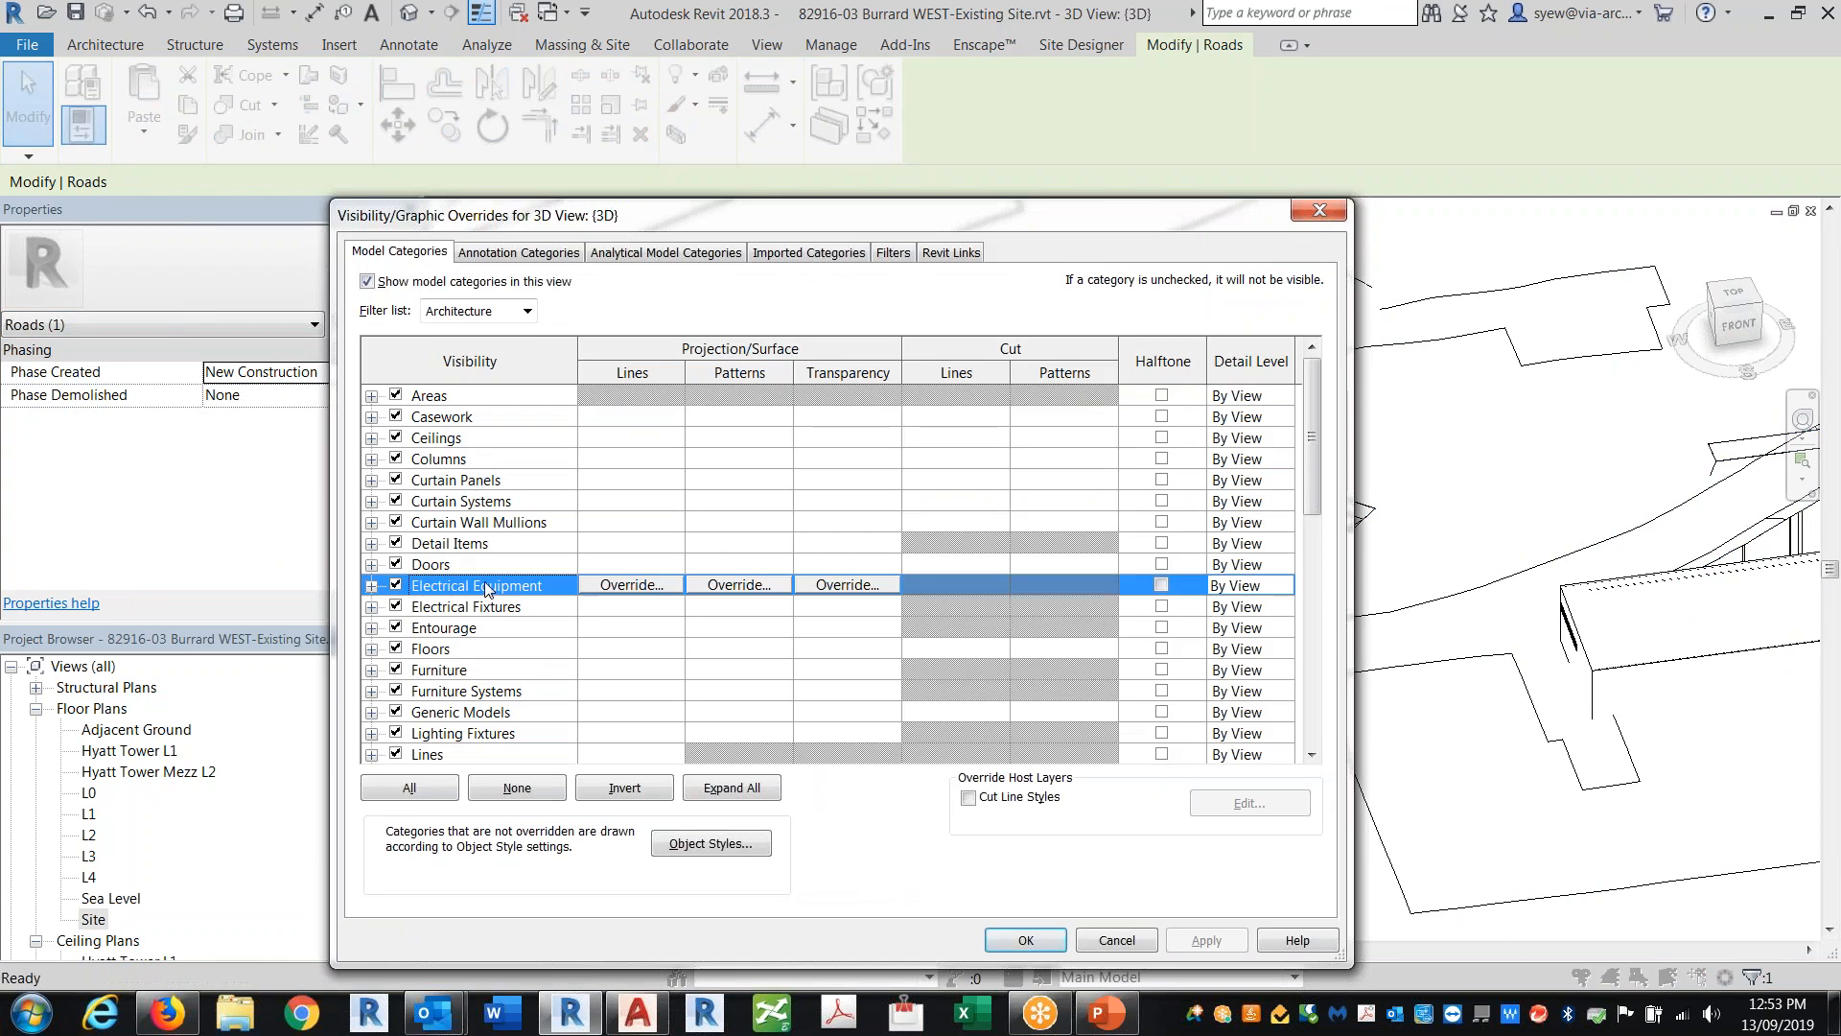
key(r)
scroll(596, 668, down, 3)
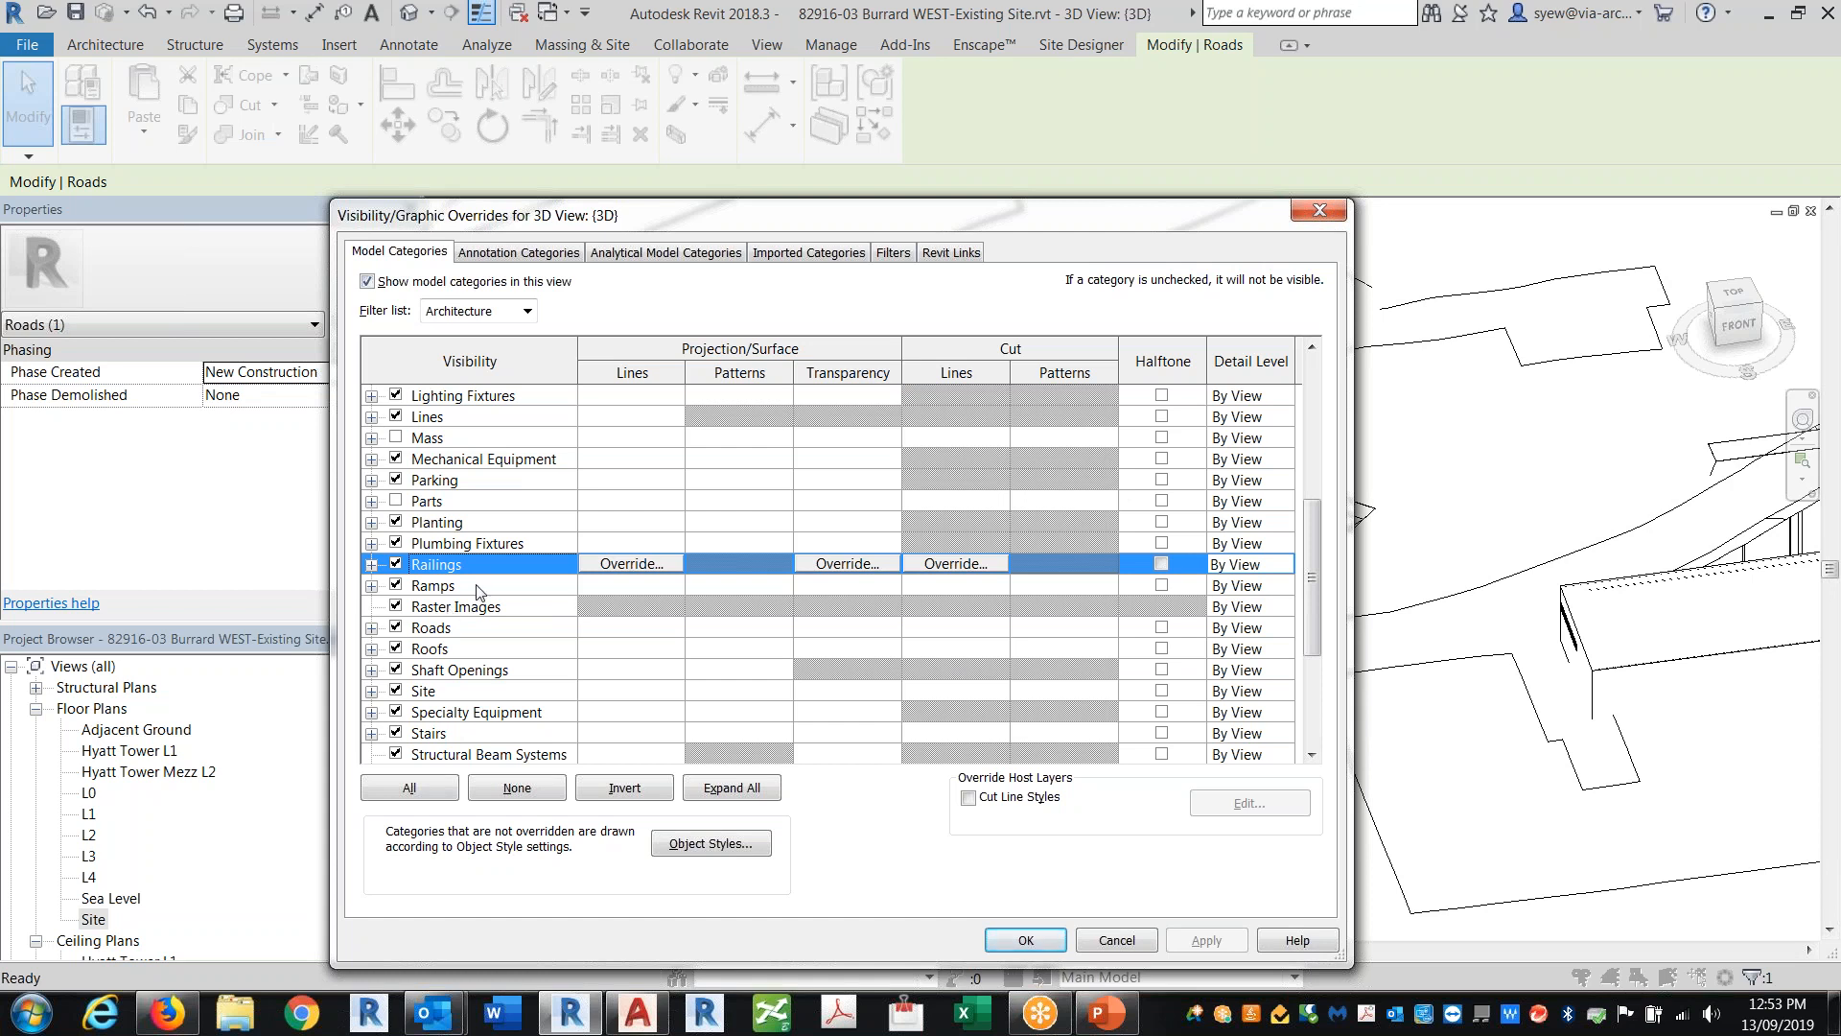
click(1320, 210)
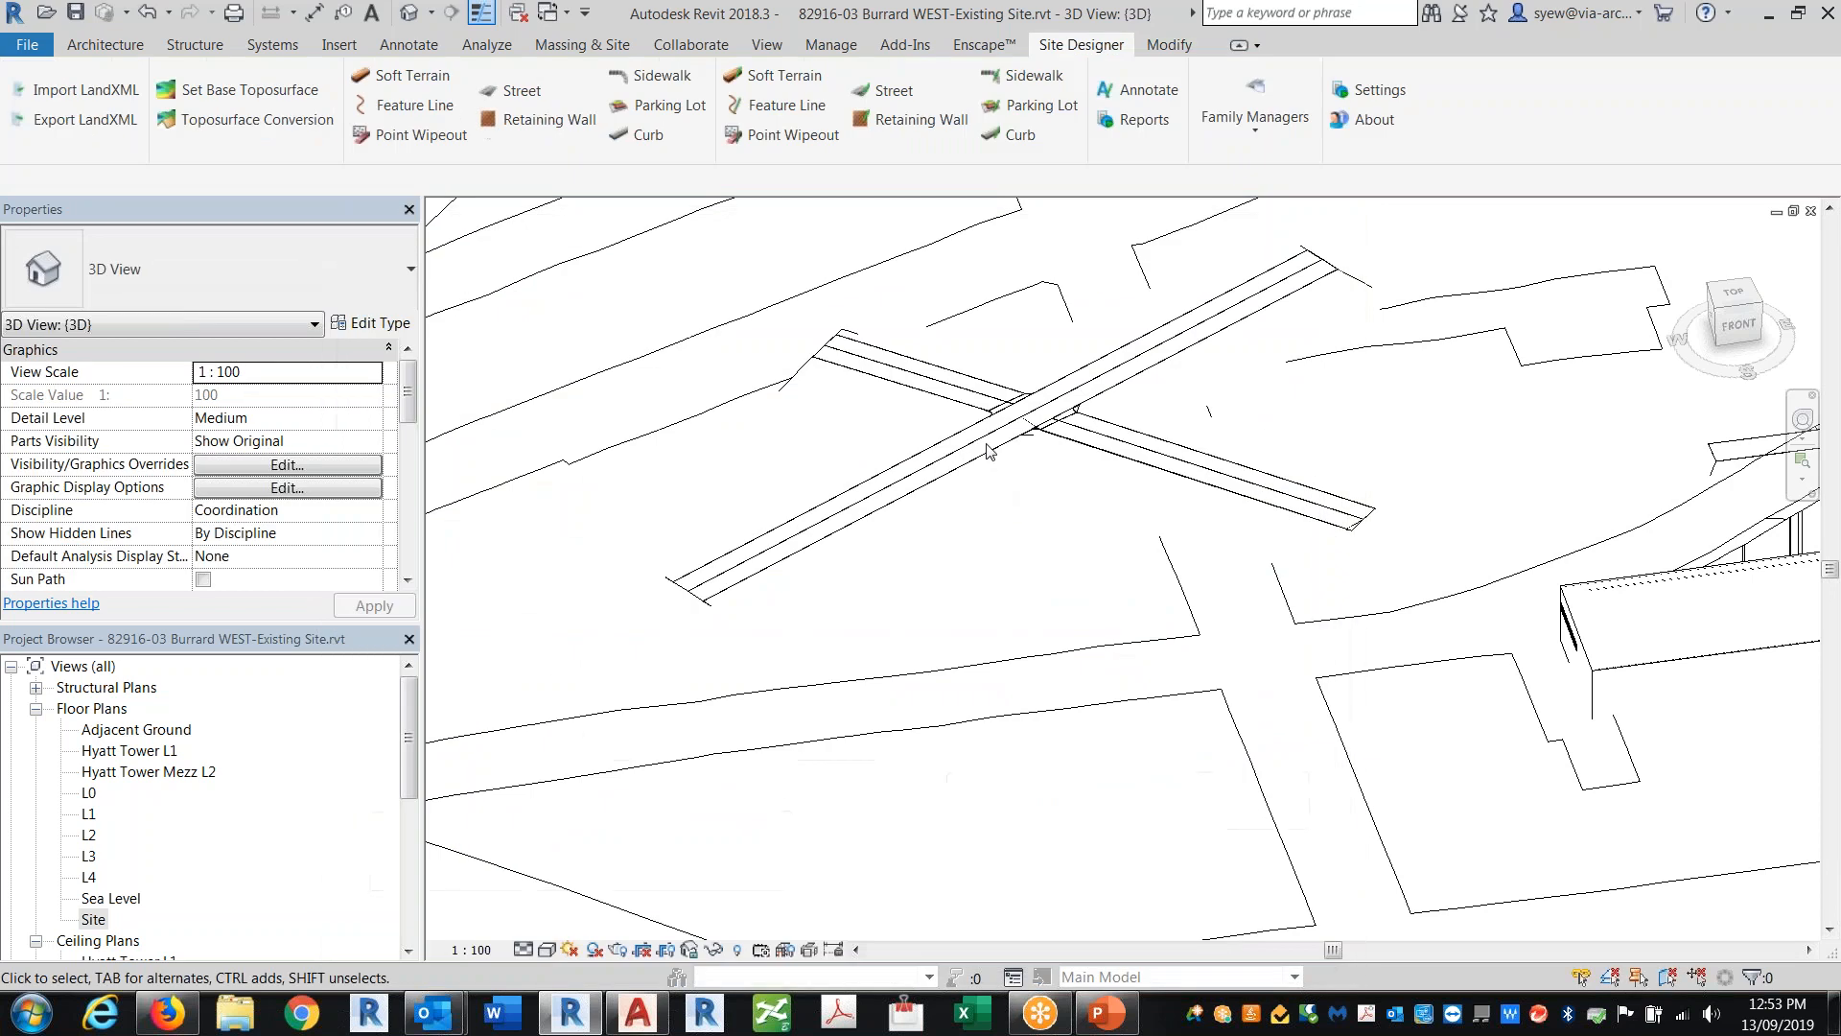
click(984, 455)
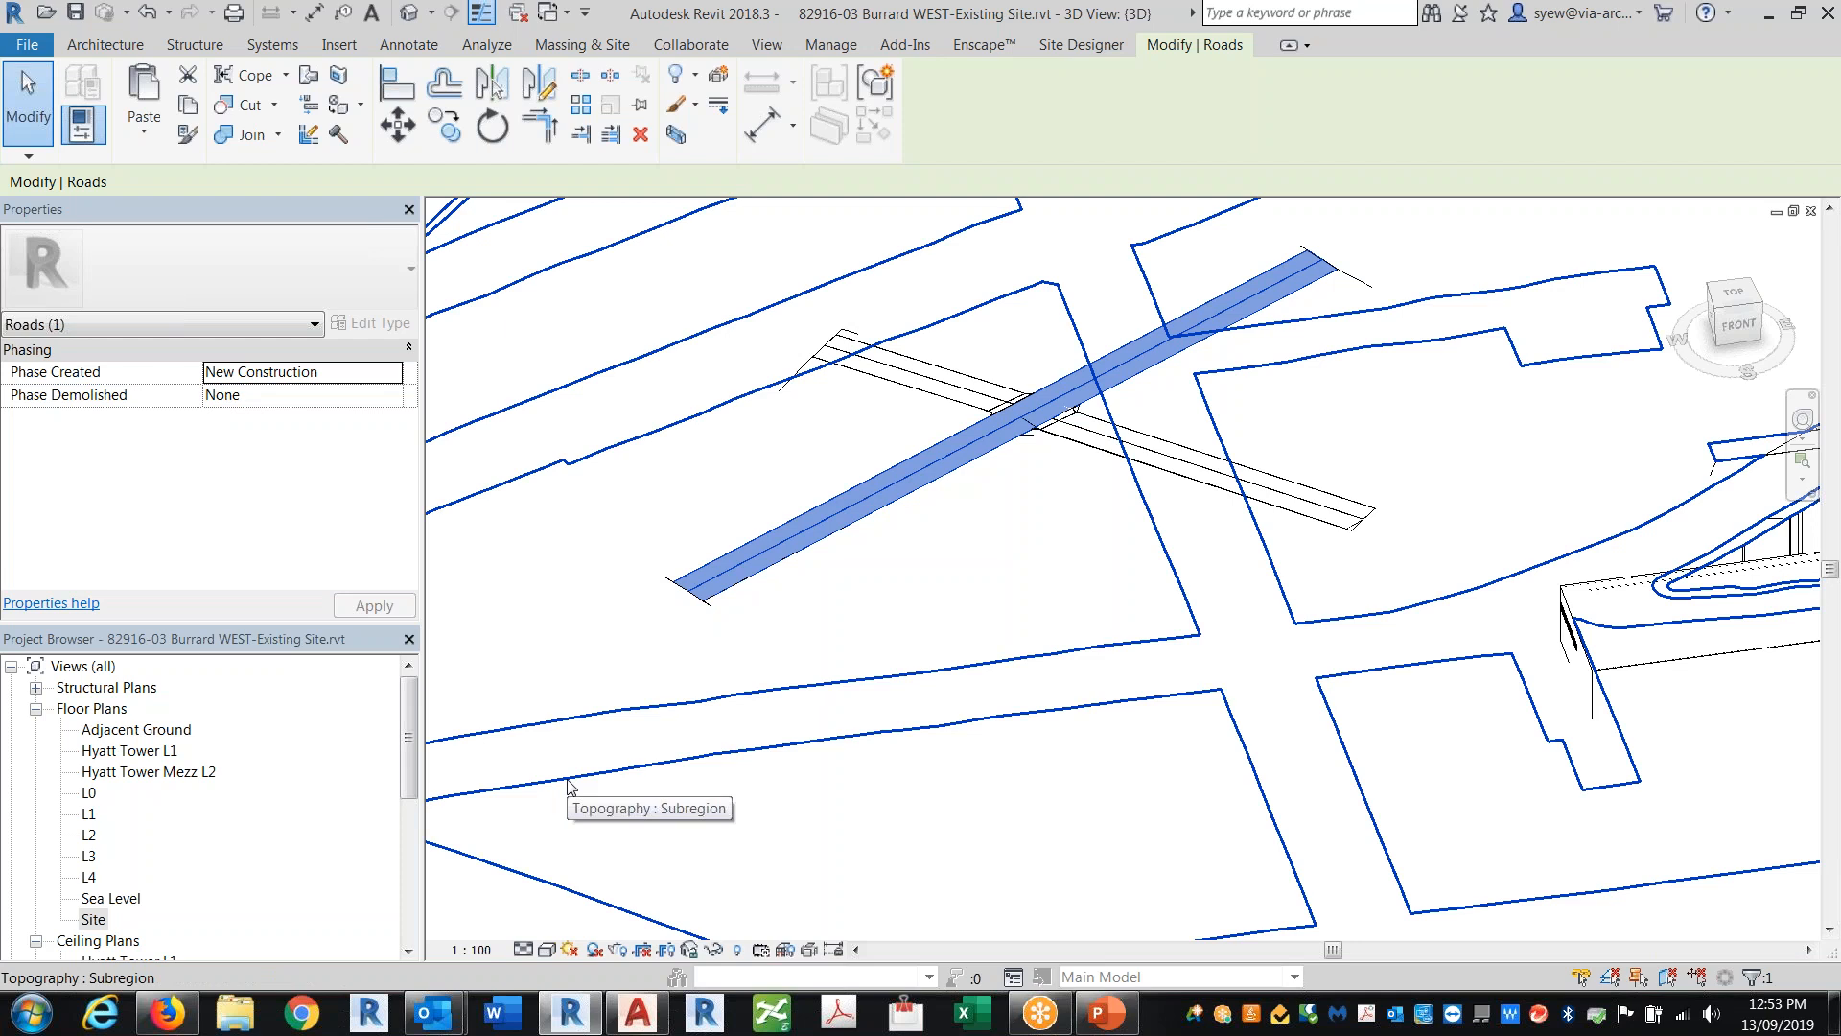
click(1084, 46)
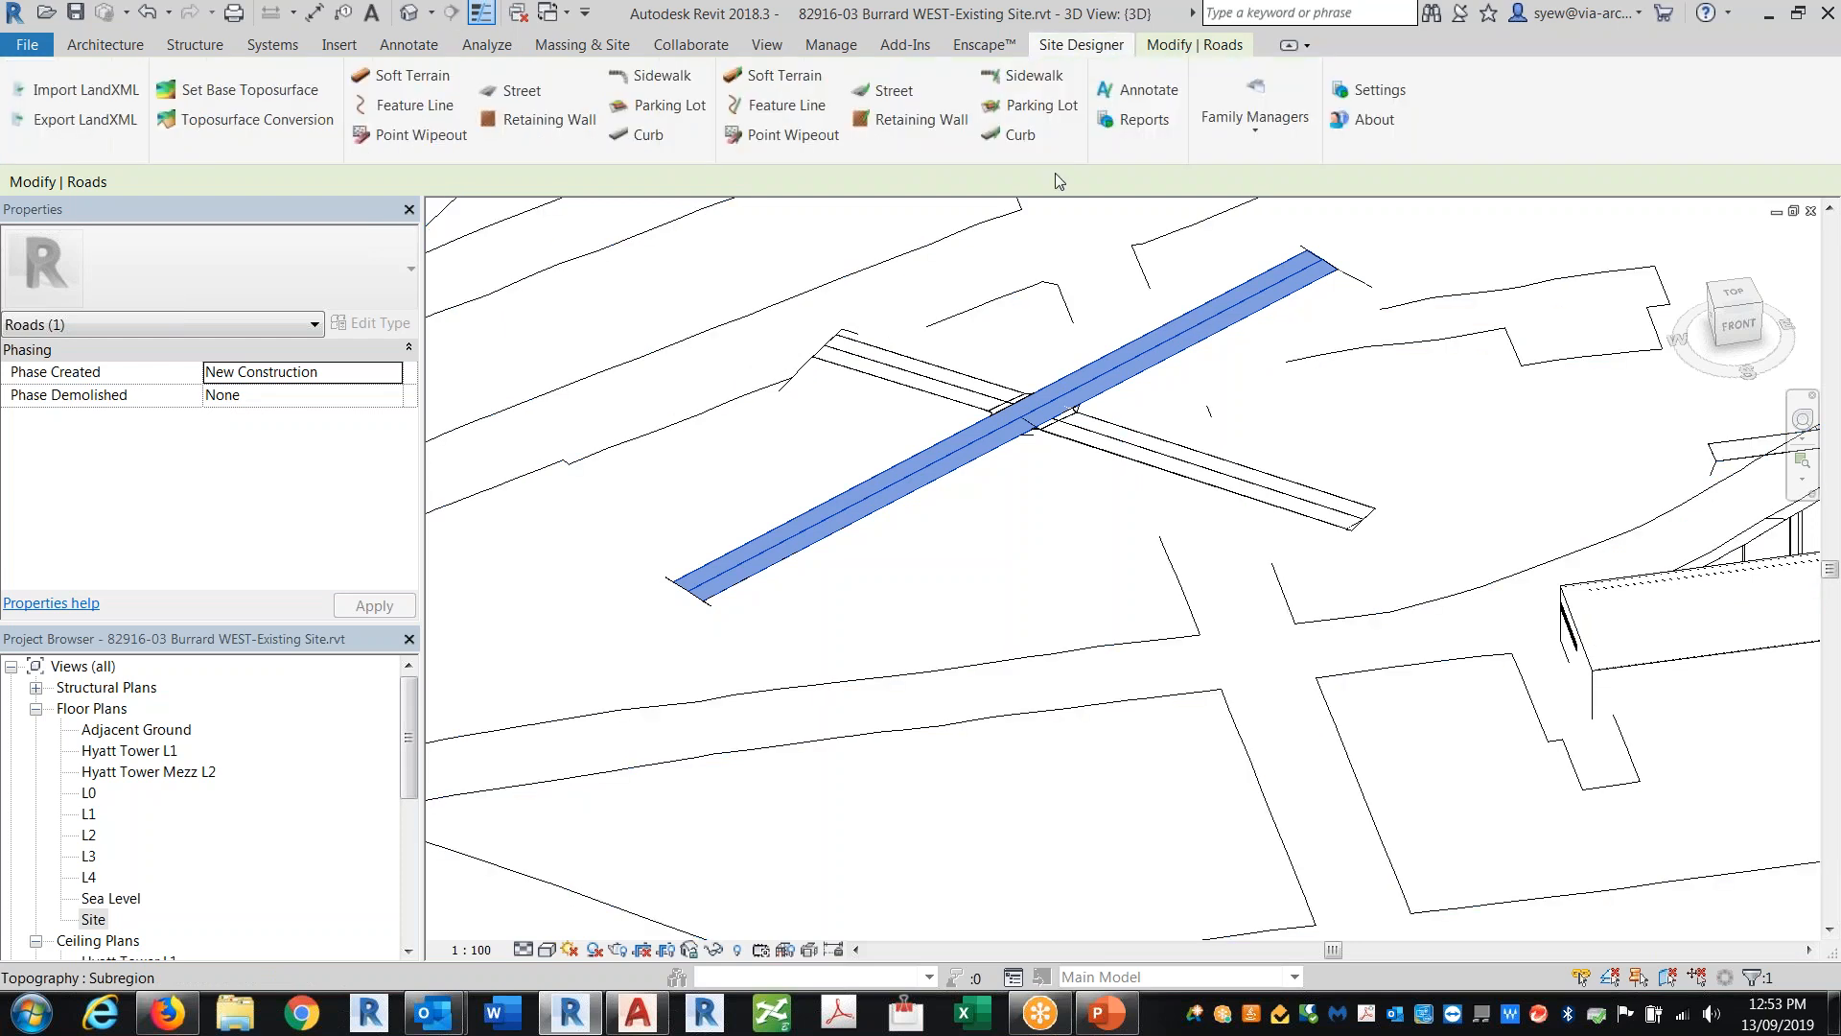
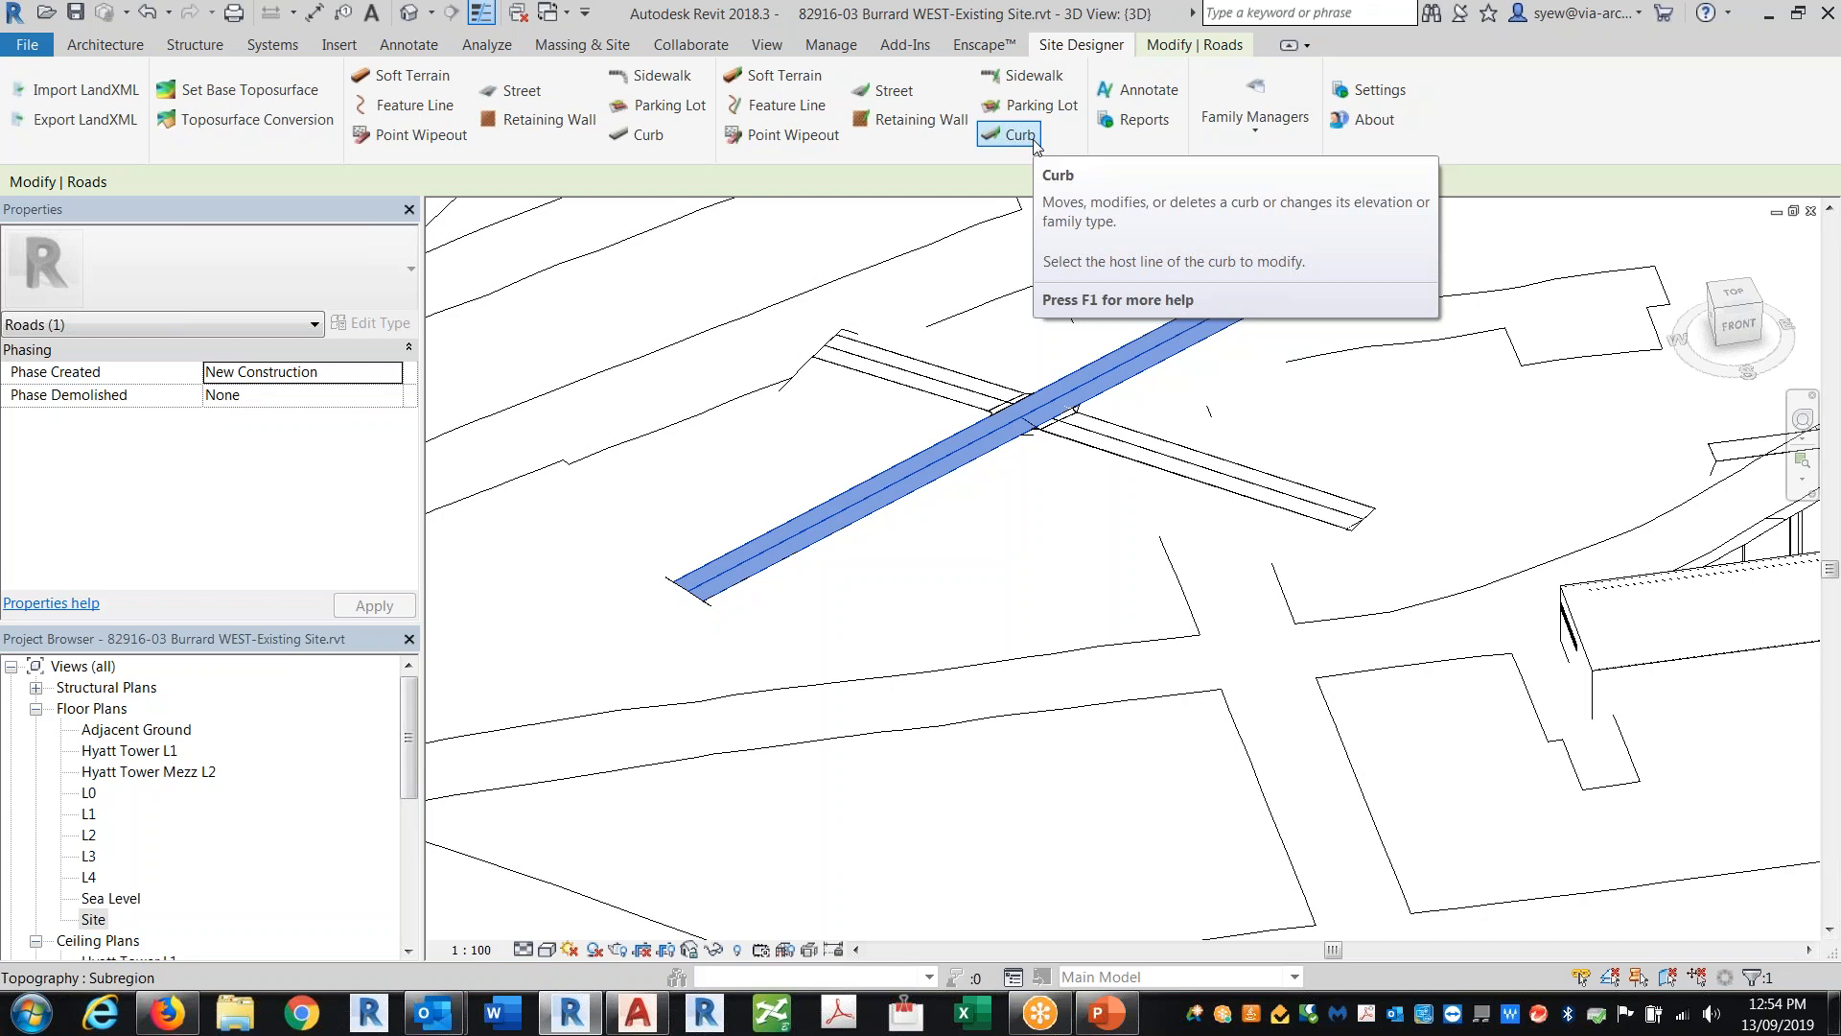
Step: Switch to AutoCAD and zoom in to examine the survey point markers in the client site drawing
click(643, 1015)
middle_drag(1249, 599, 1244, 616)
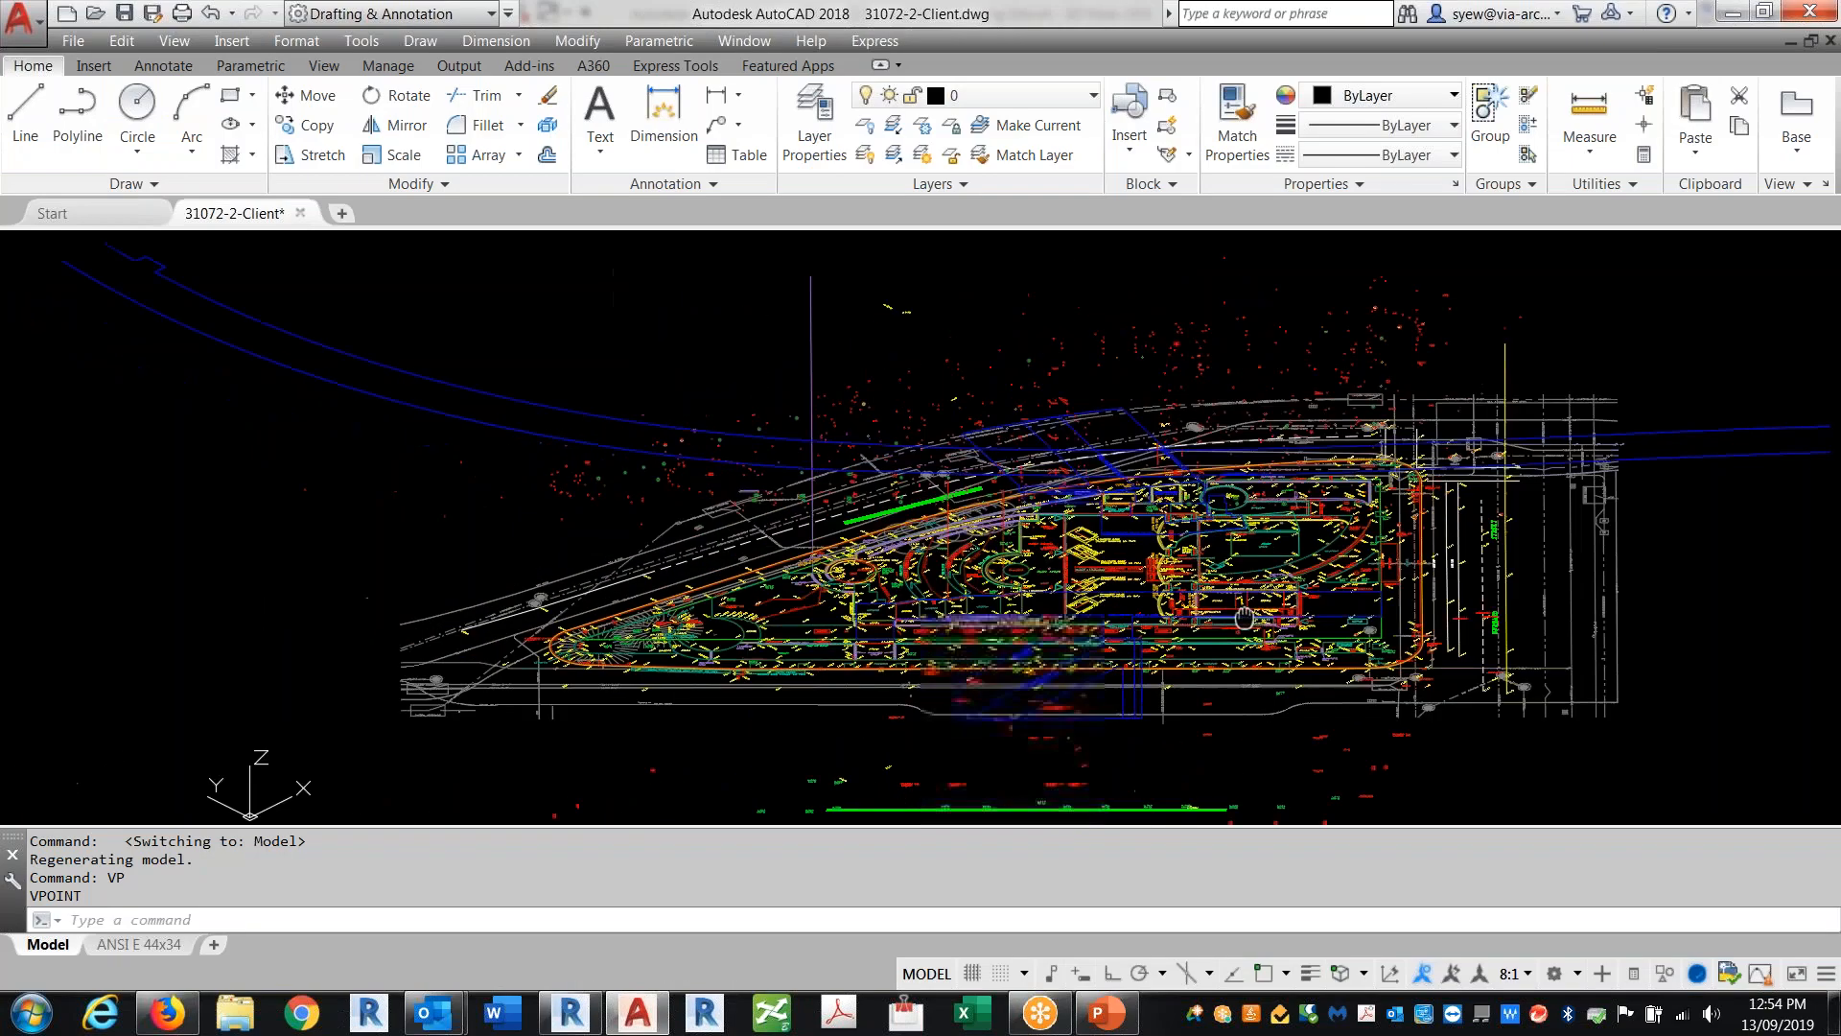
scroll(1377, 322, up, 5)
scroll(1192, 415, up, 3)
scroll(736, 514, up, 4)
click(536, 623)
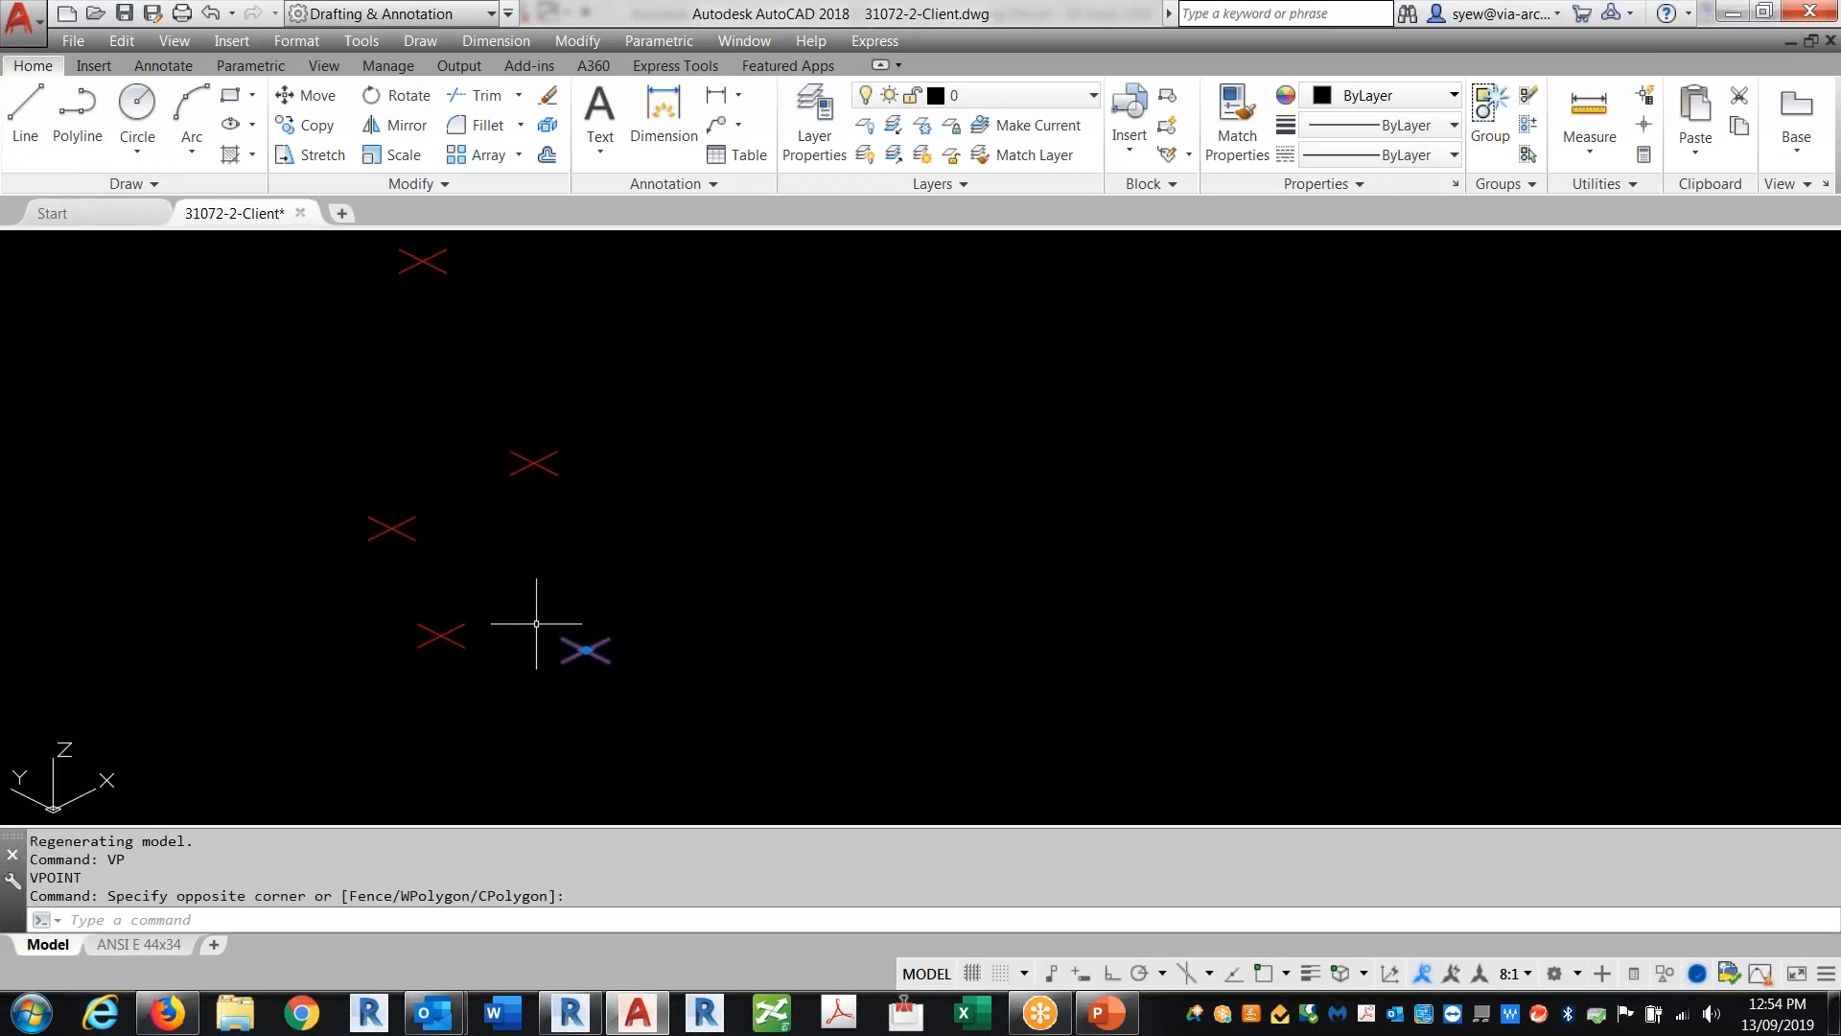
click(596, 649)
scroll(1007, 308, down, 8)
mouse_move(1251, 341)
middle_down()
mouse_move(1266, 326)
mouse_move(1092, 655)
middle_up()
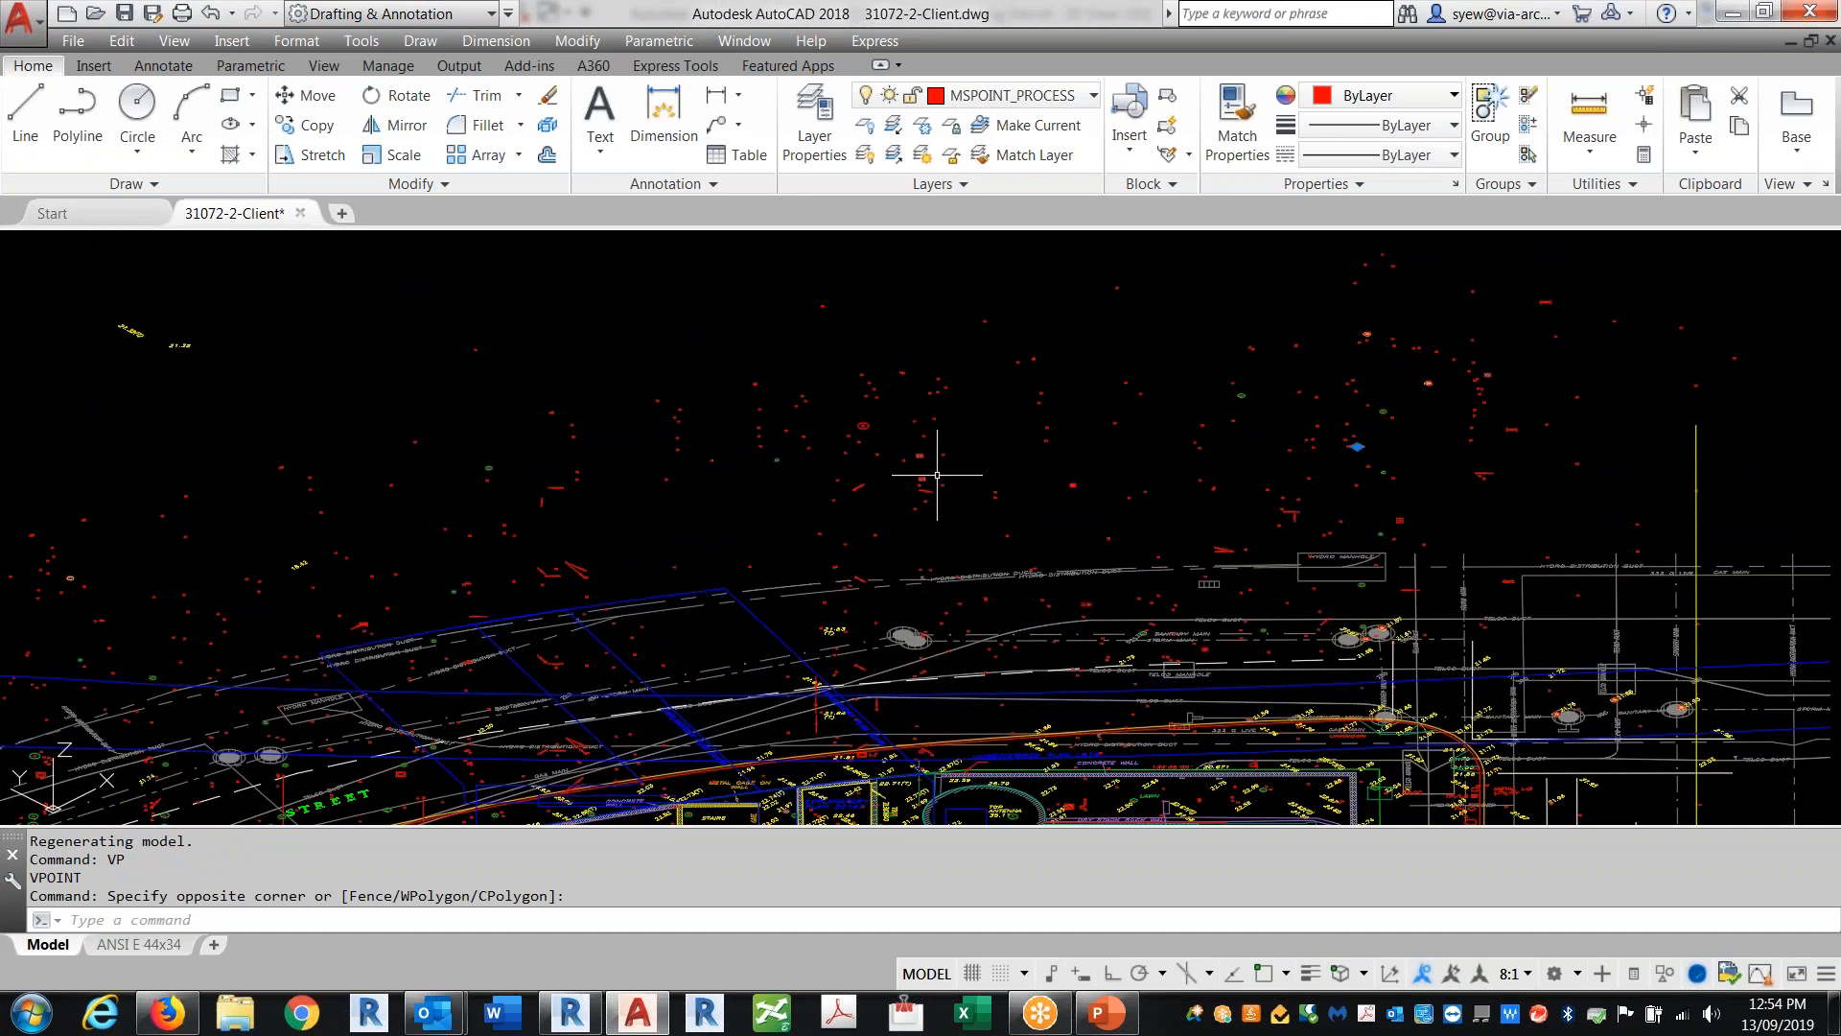
key(Escape)
key(Escape)
key(Escape)
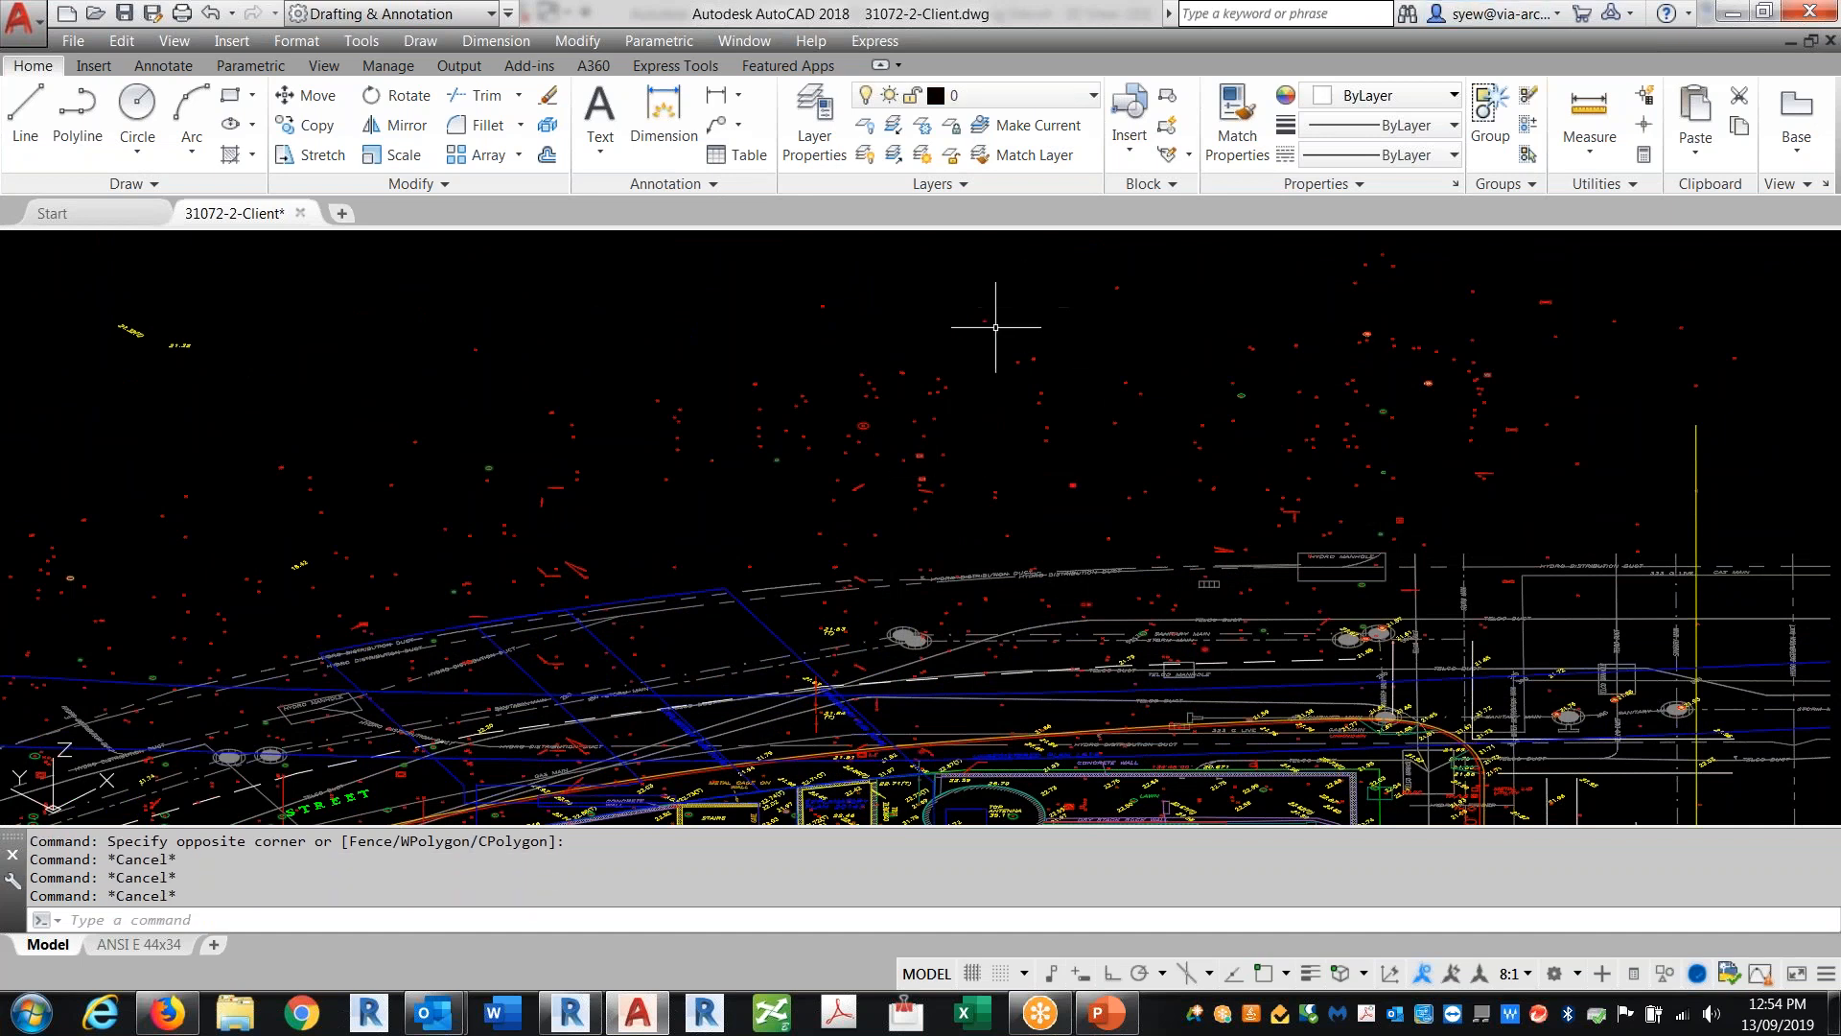
text(ap)
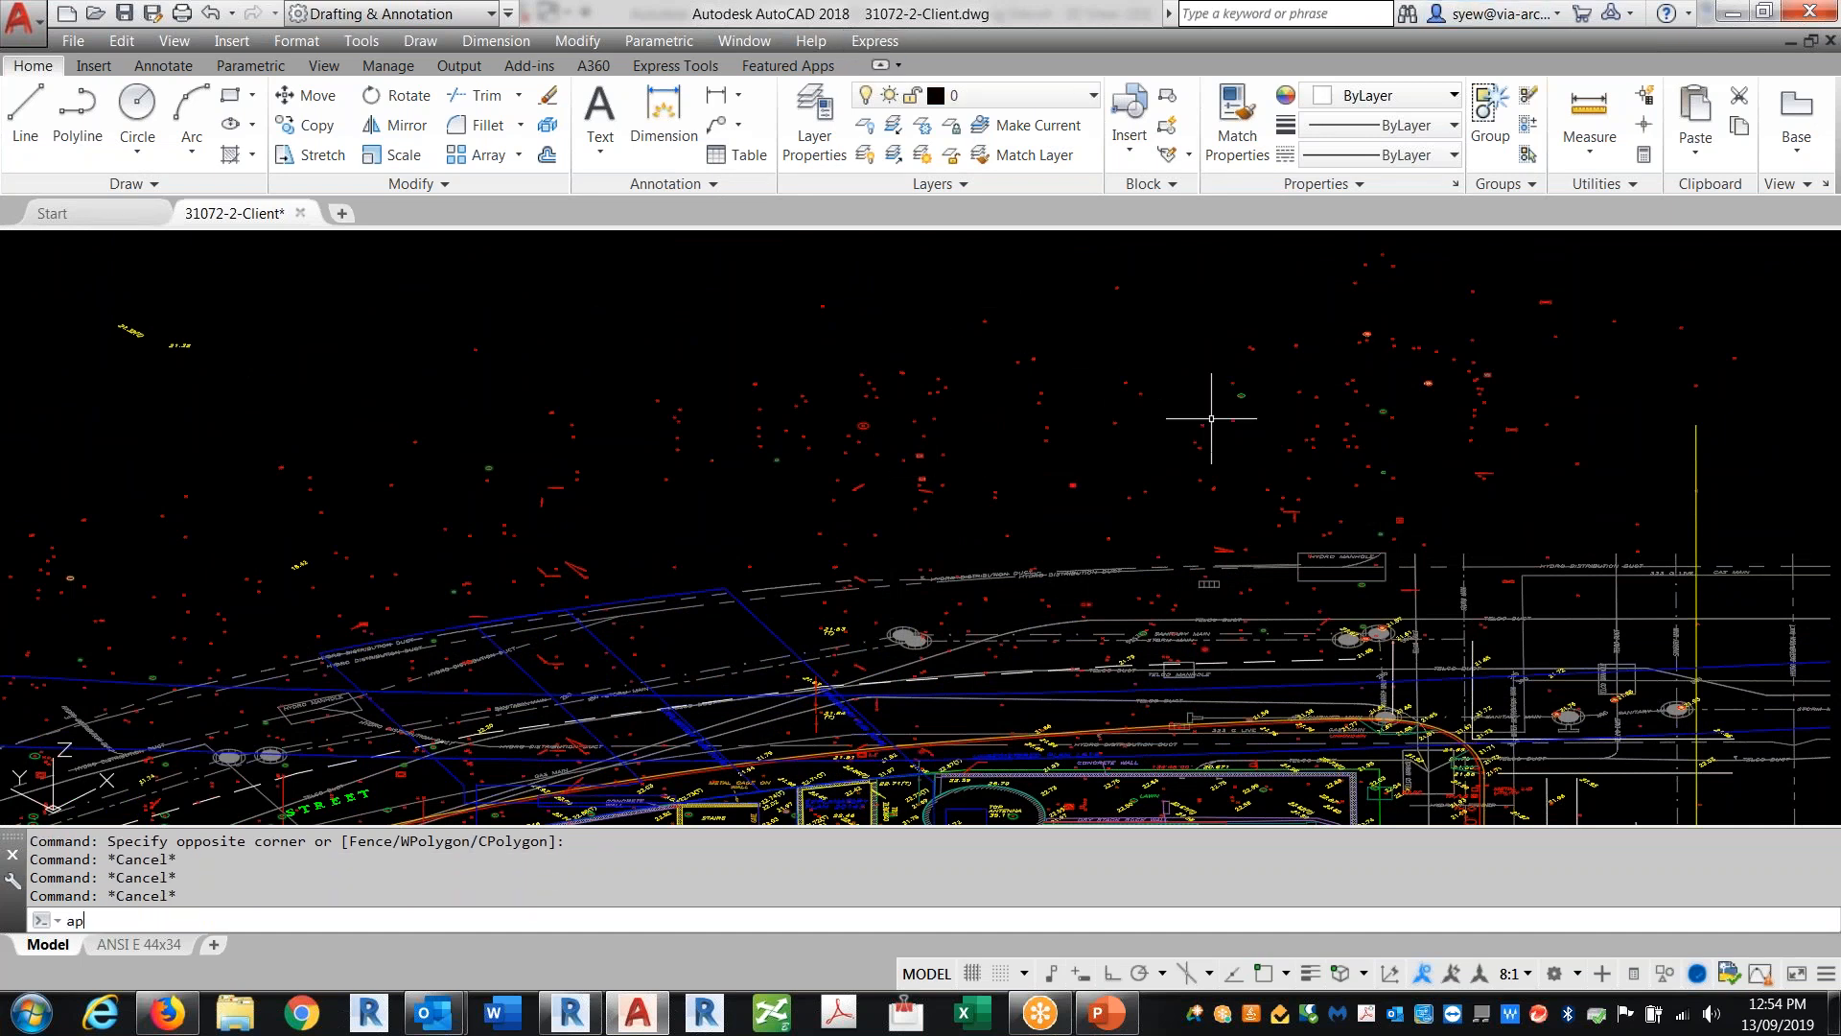
key(Return)
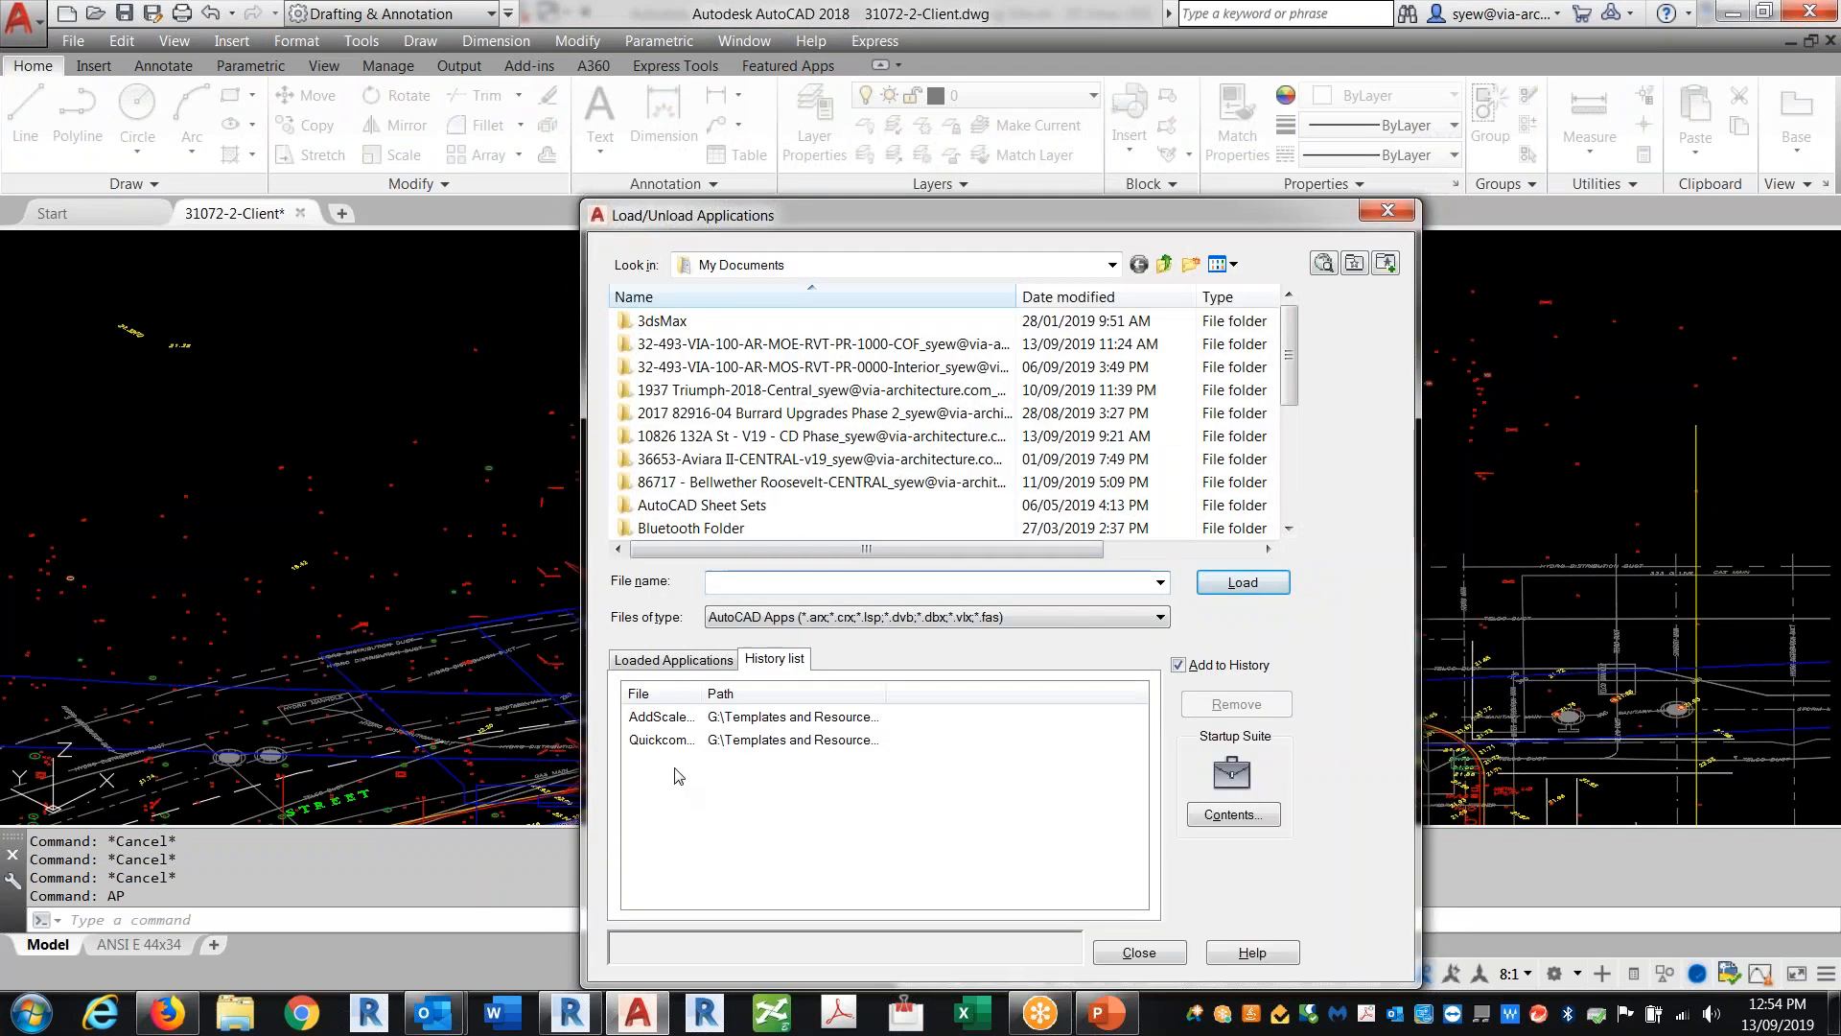
key(Escape)
Step: Reload the VIA-ARCH customization group from VIA-arch.cuix using MENULOAD
text(menu)
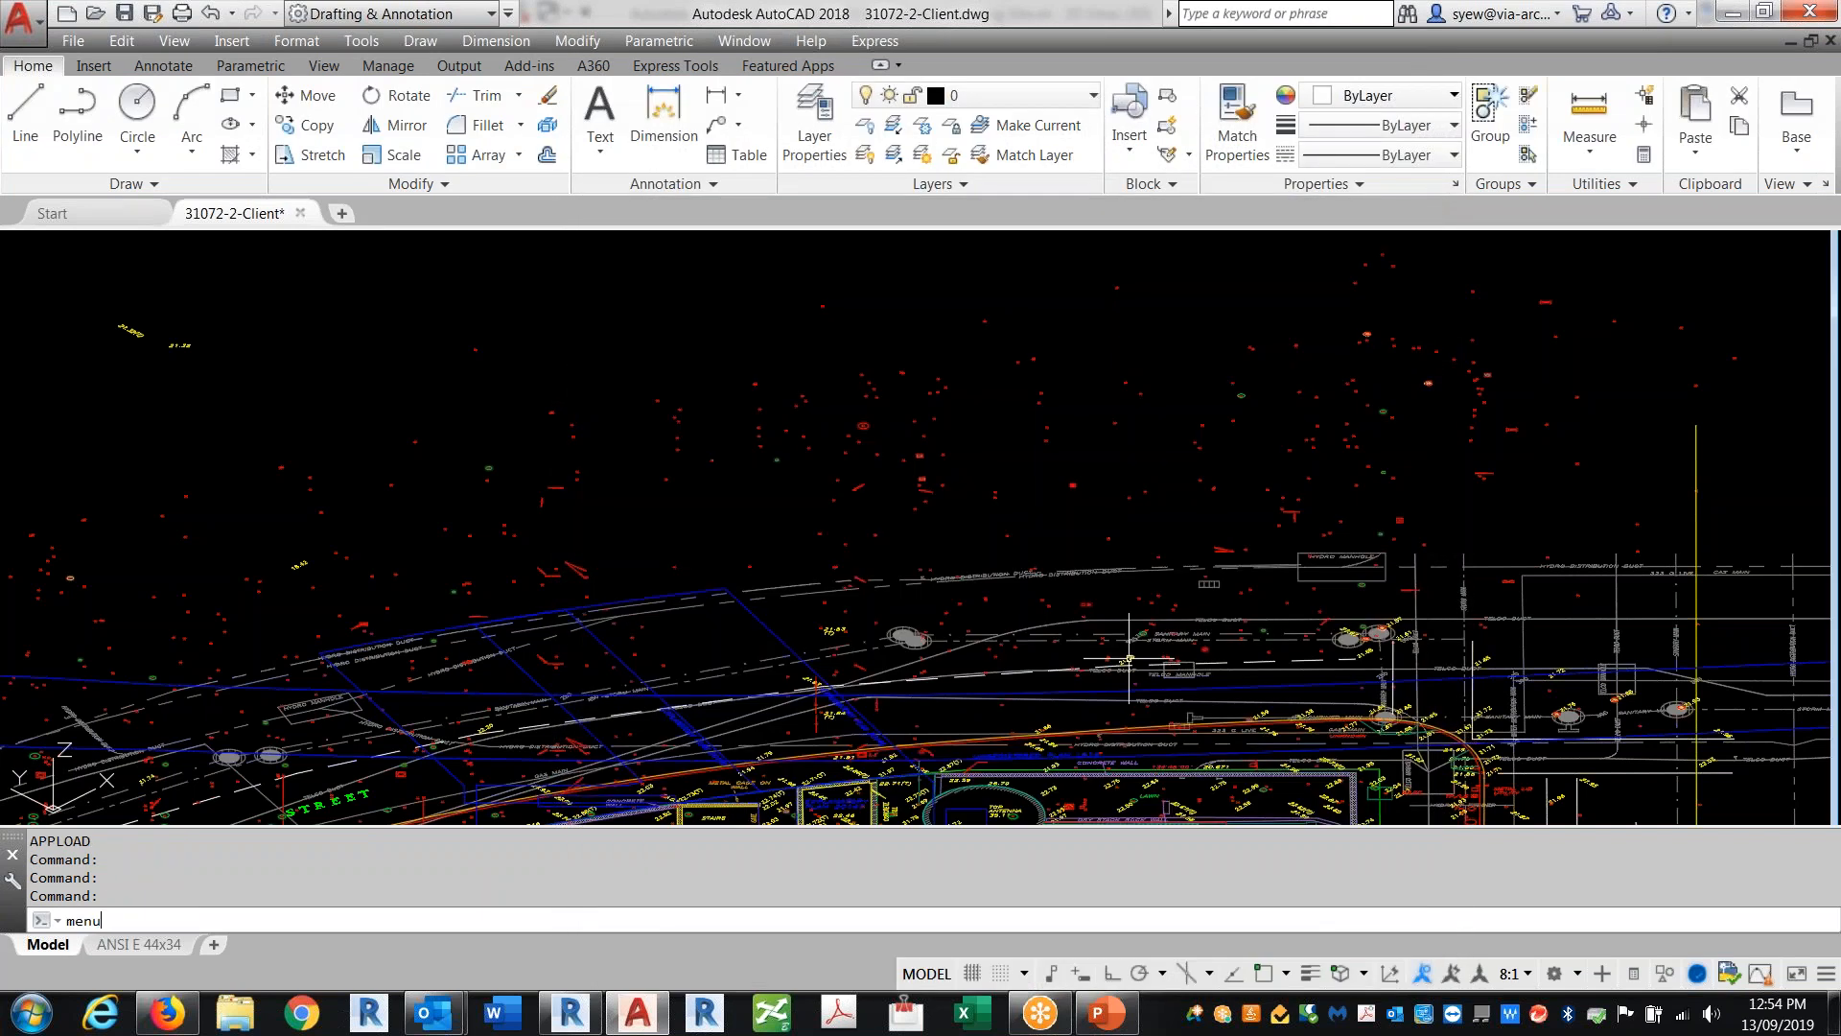
text(load)
key(Return)
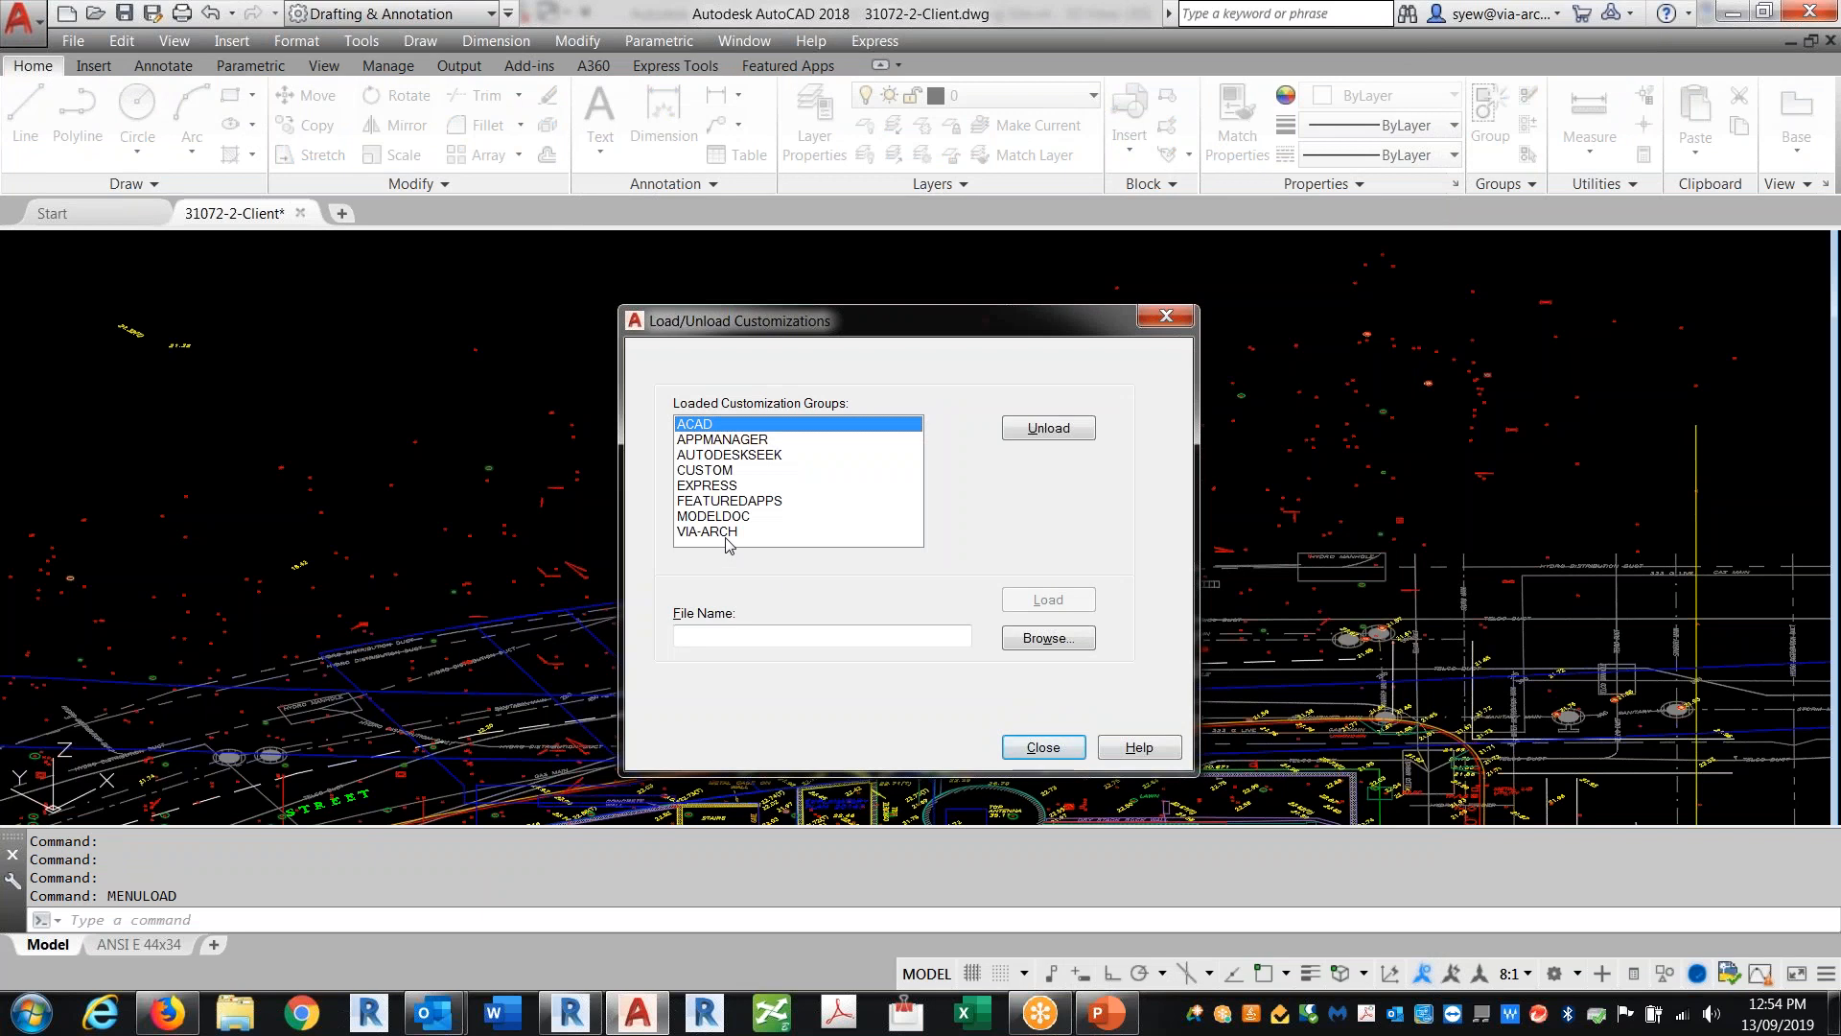
click(719, 532)
click(1044, 437)
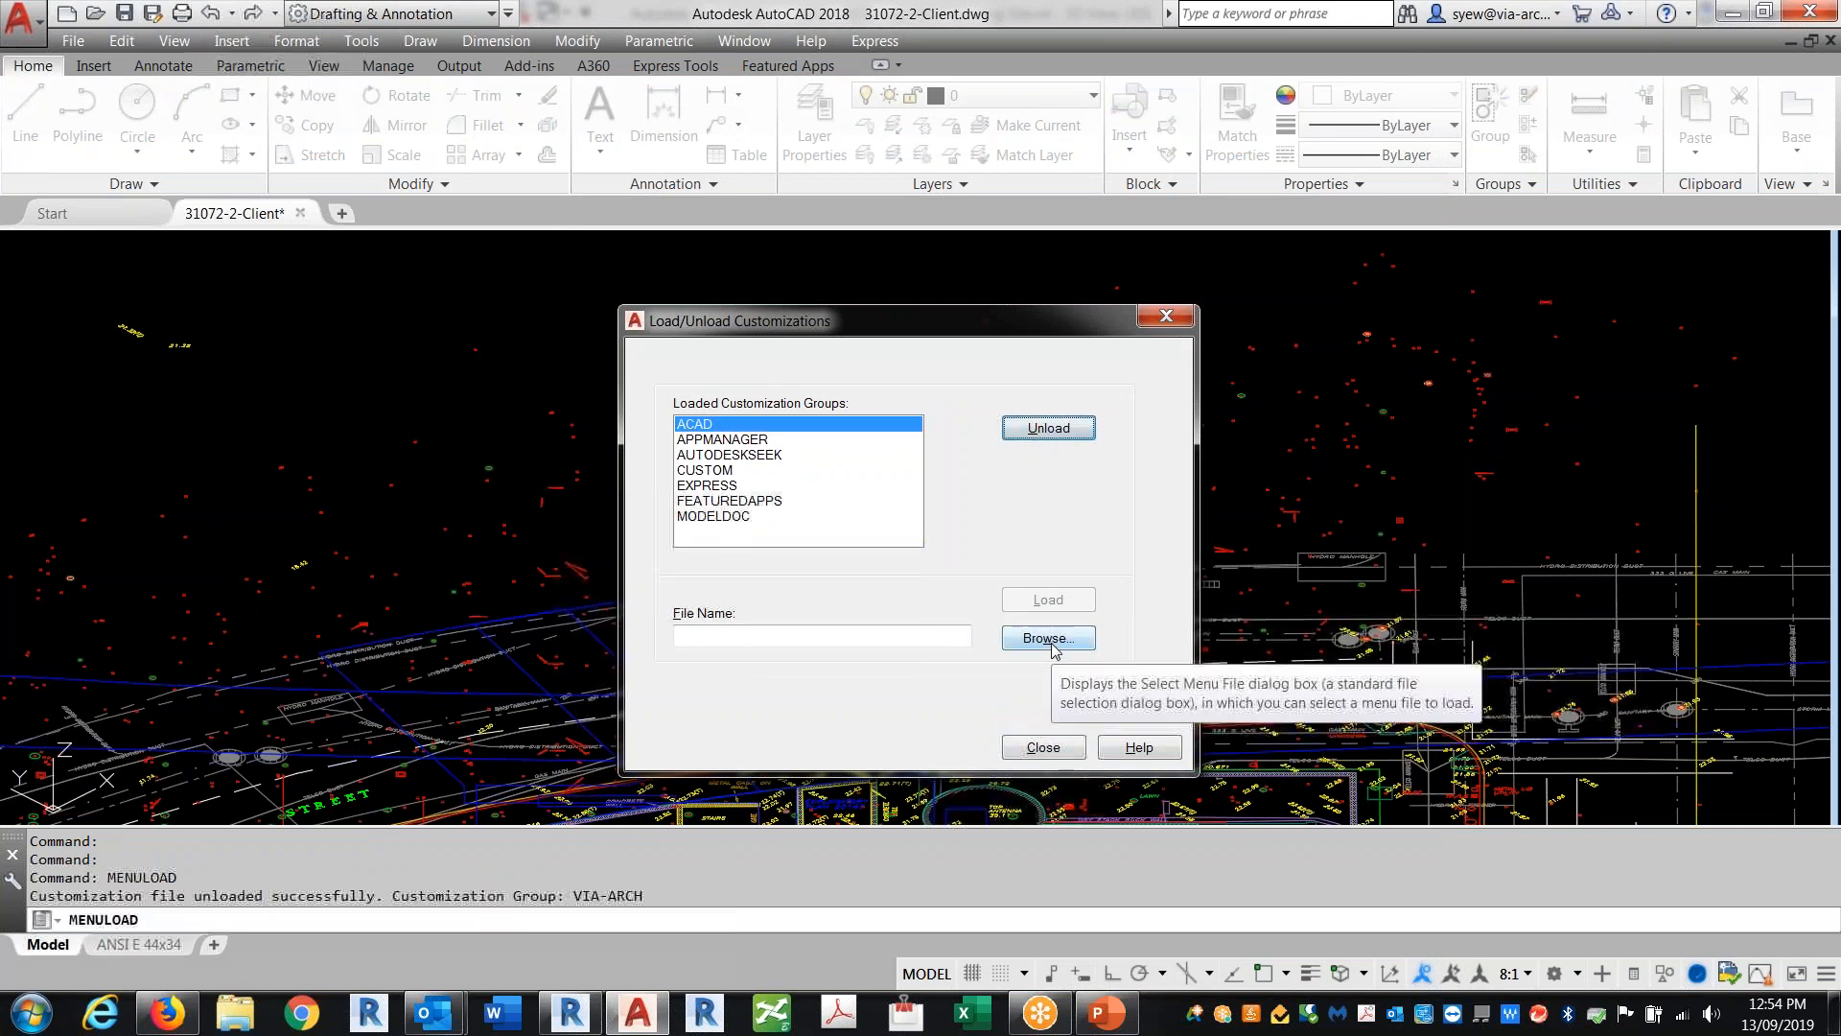
click(1052, 641)
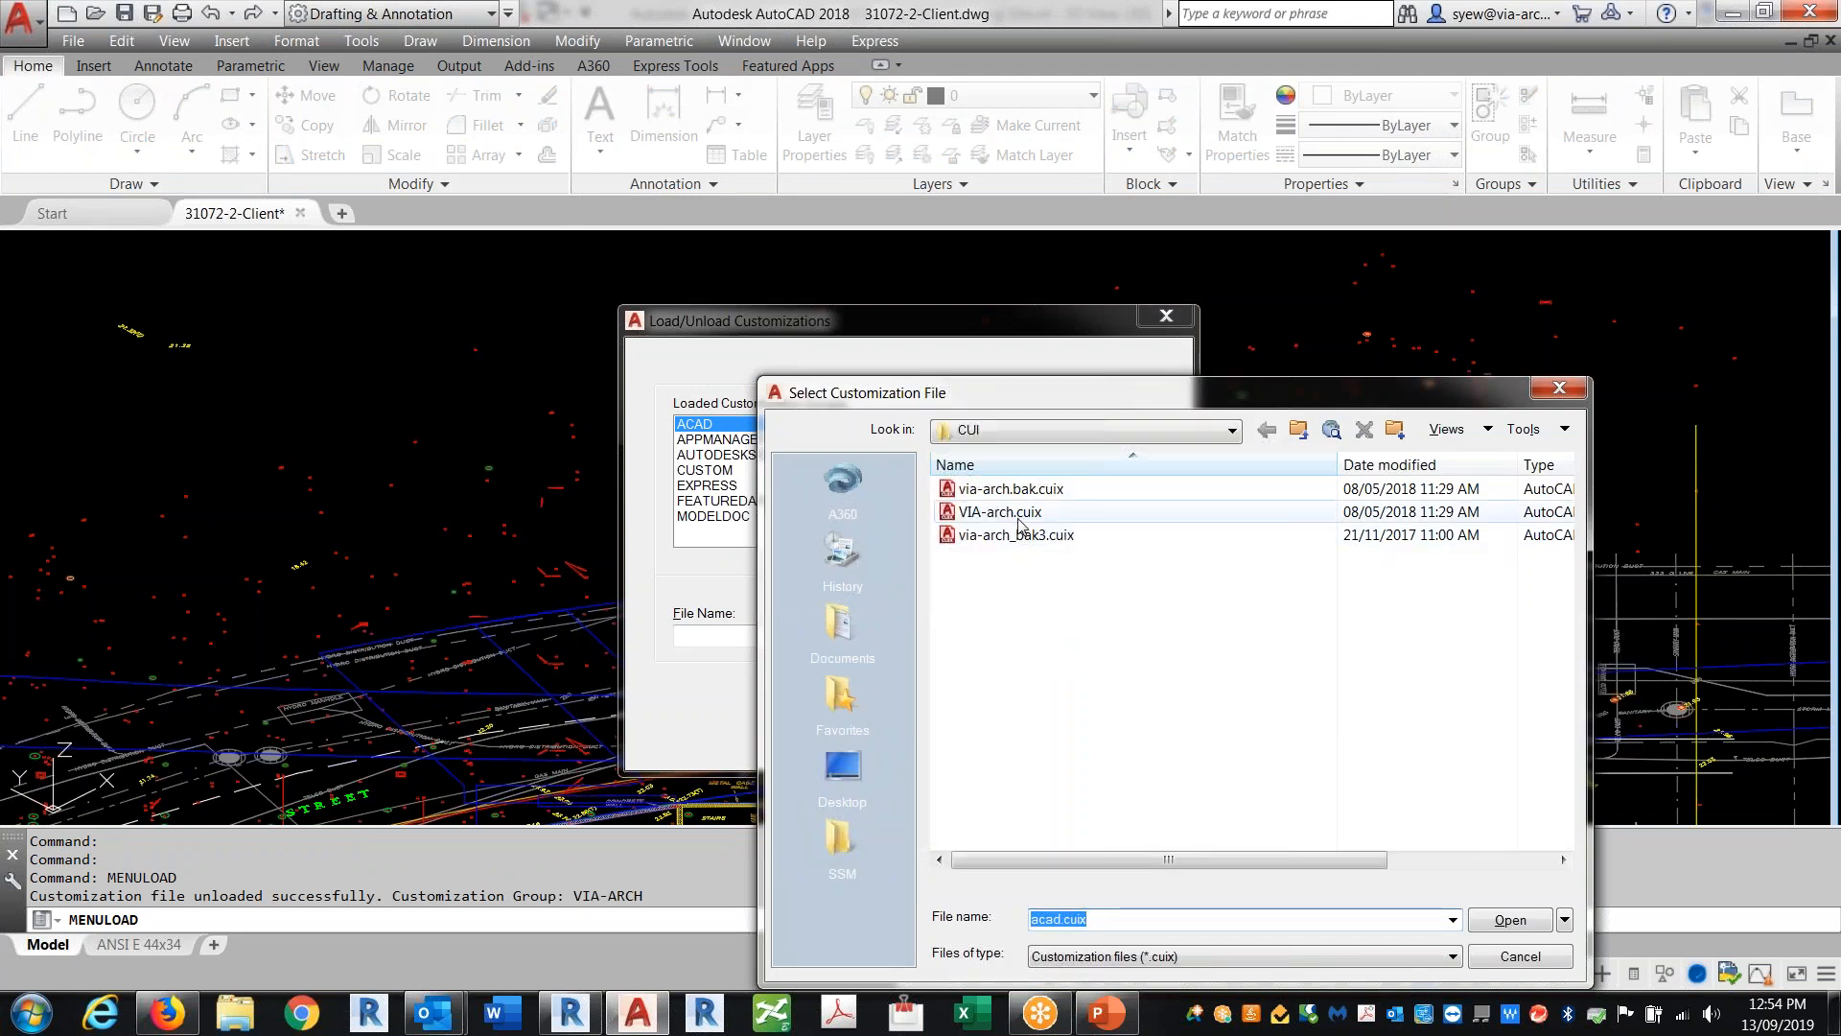
click(1000, 512)
click(1539, 921)
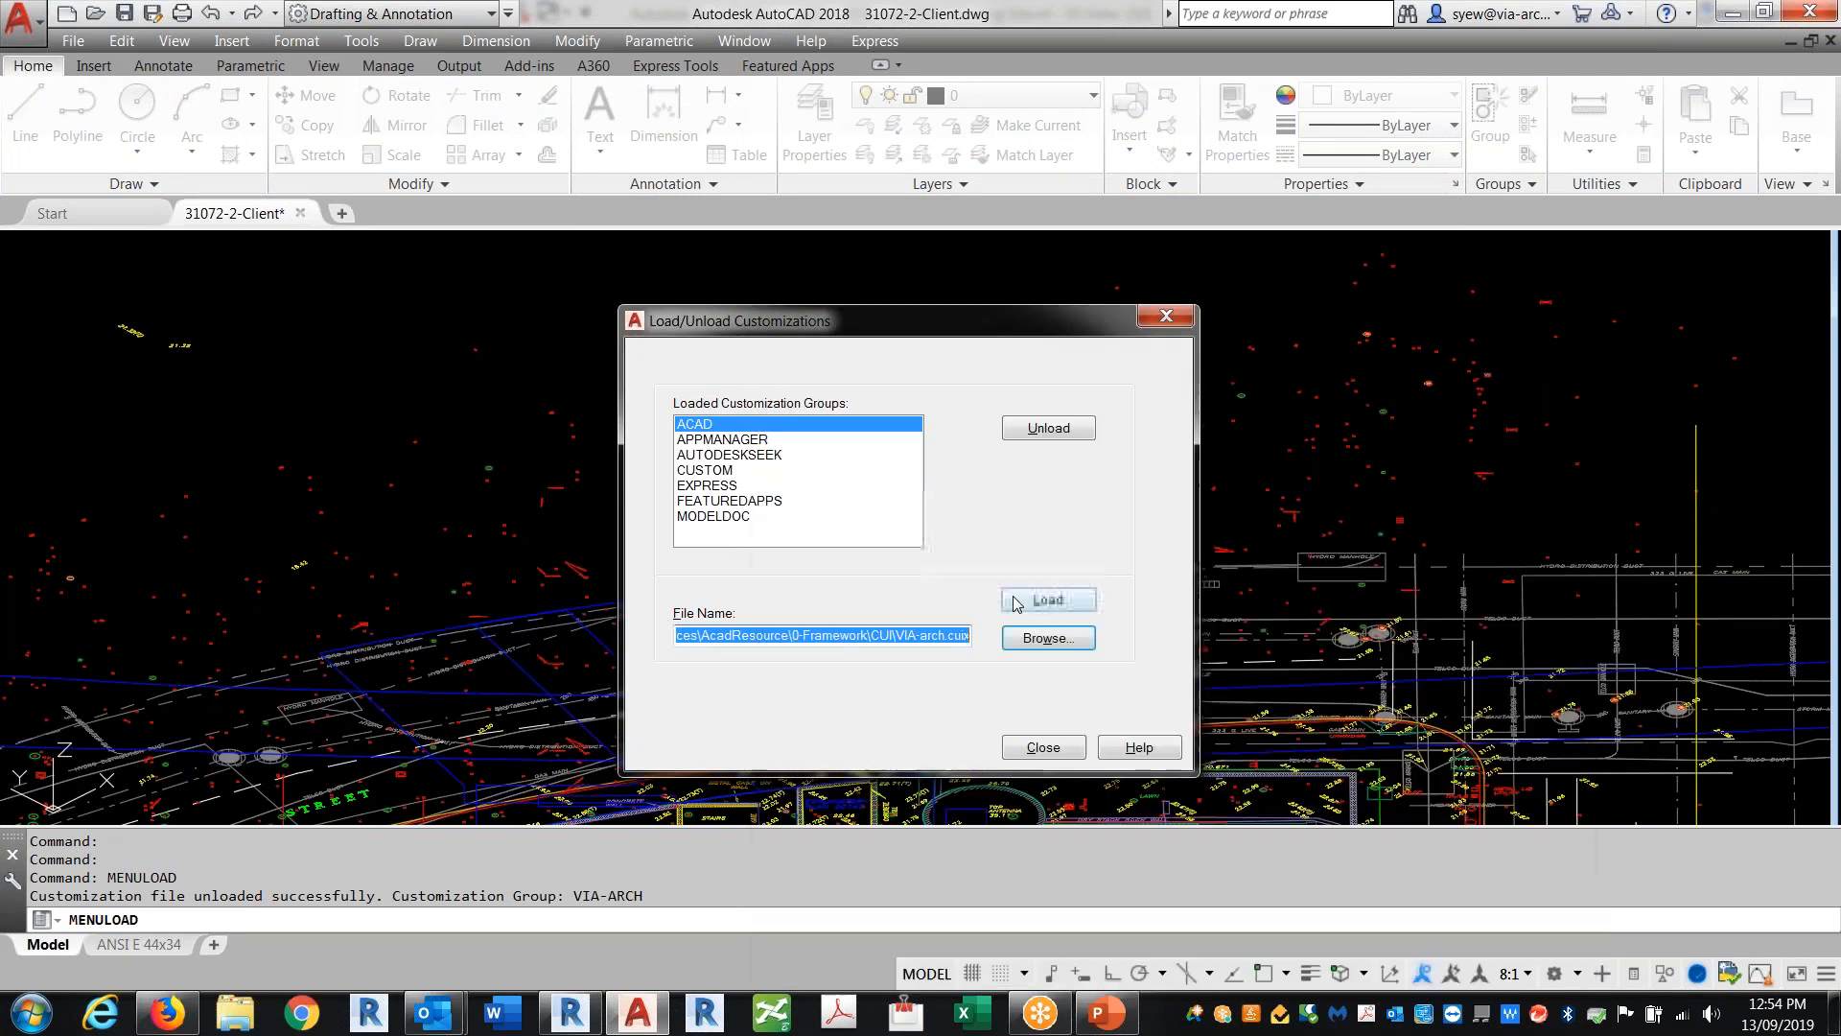
key(Return)
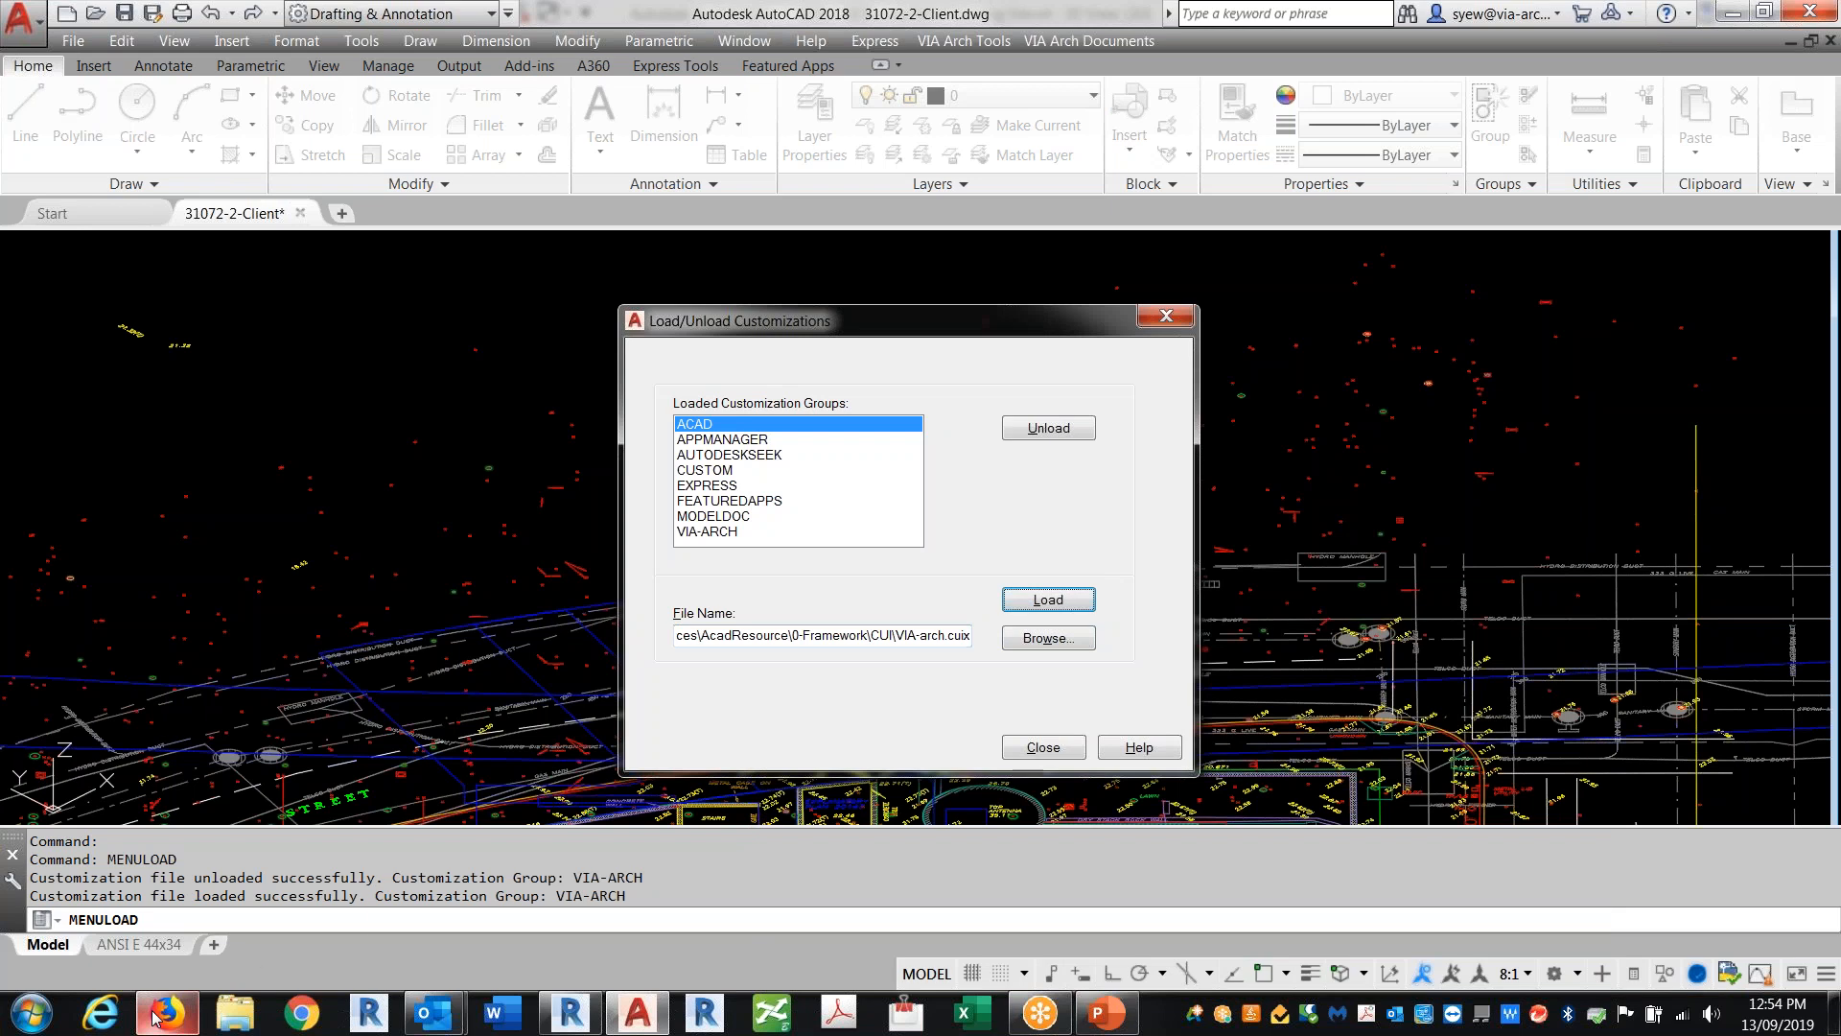
Step: Switch to Firefox, search the web for leemac pointextractor, and open the Lee Mac Point Manager page
mouse_move(156, 1014)
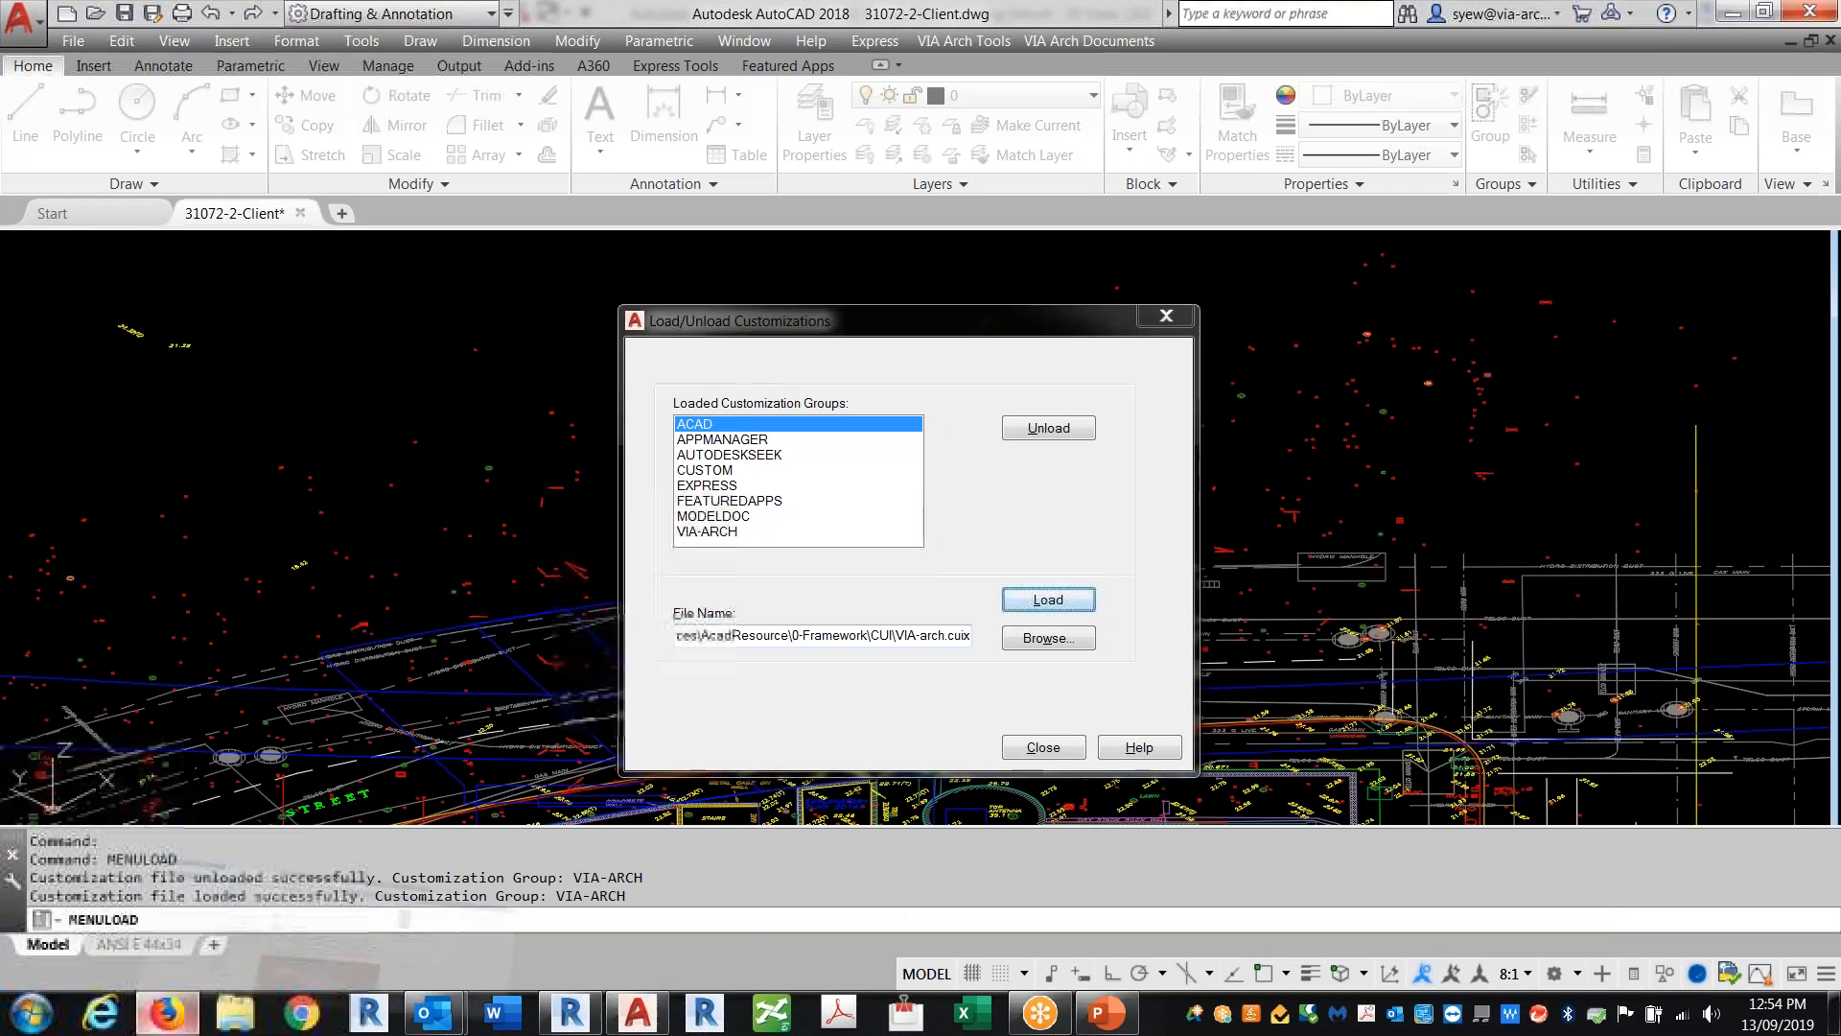
click(157, 1014)
click(1358, 19)
click(623, 320)
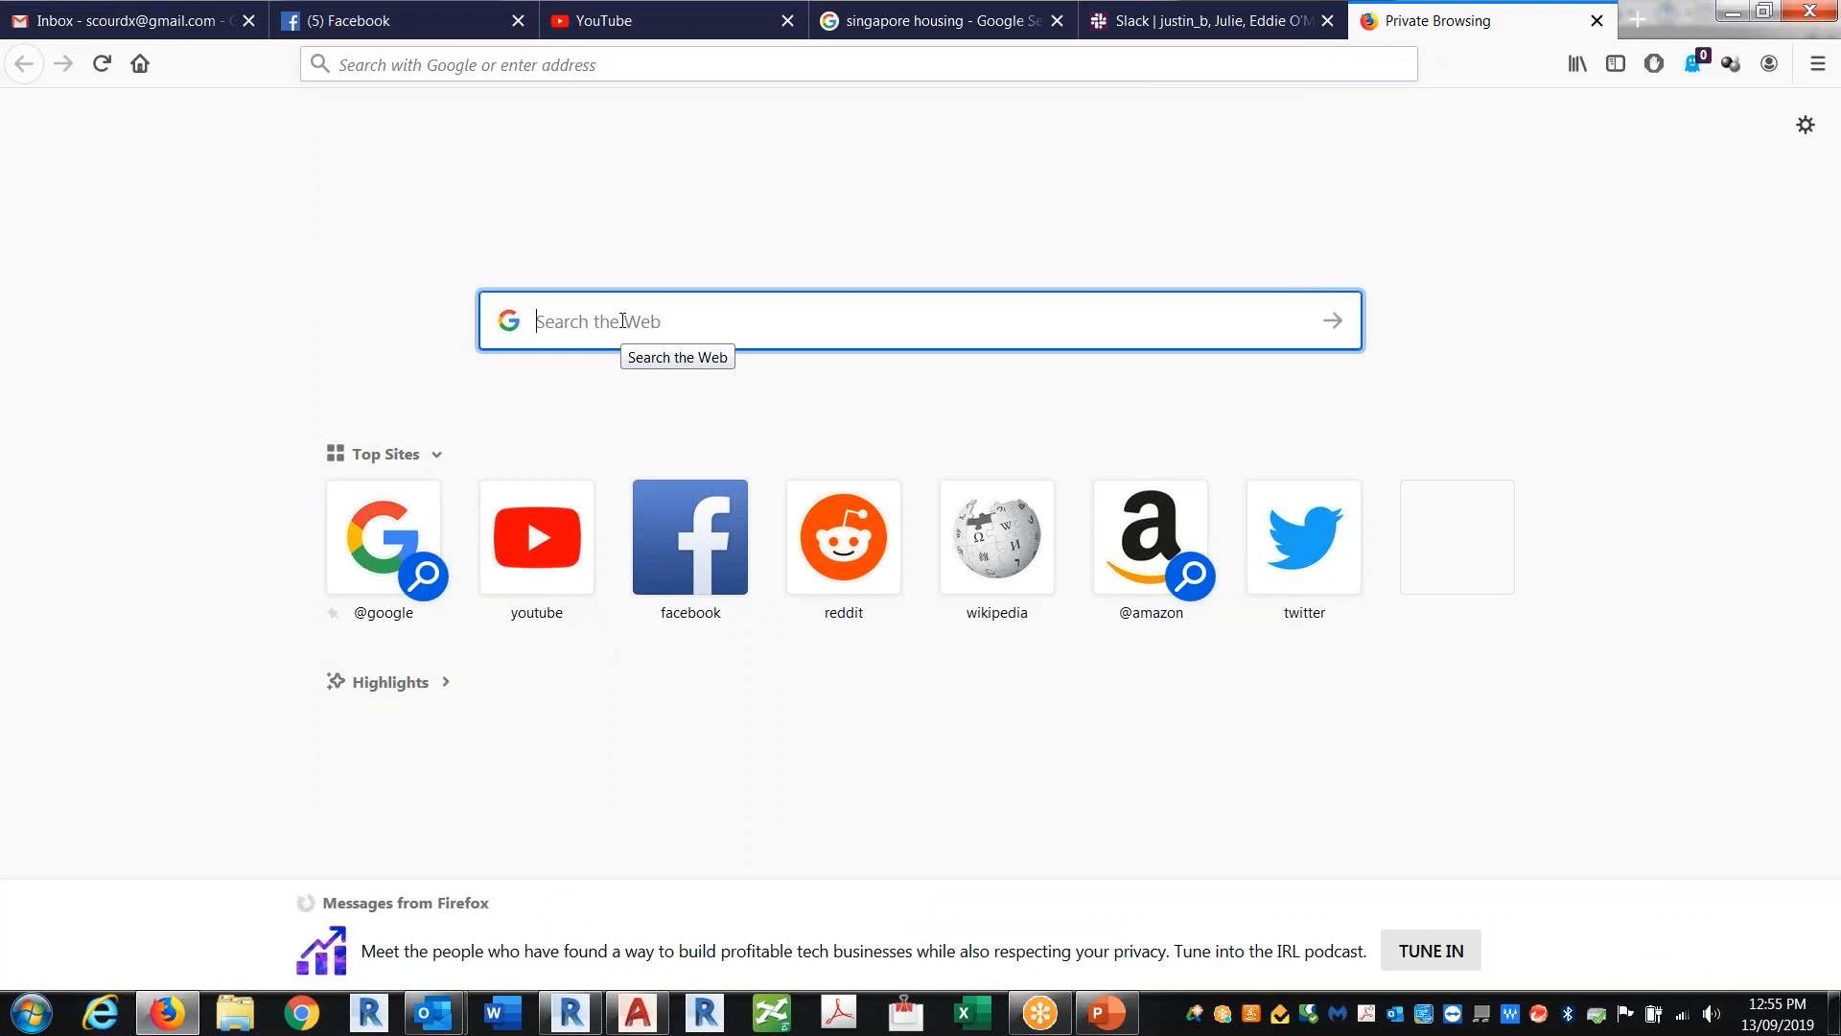
text(poi)
key(BackSpace)
key(BackSpace)
key(BackSpace)
text(leemac point e)
key(BackSpace)
key(BackSpace)
text(extractor)
key(Return)
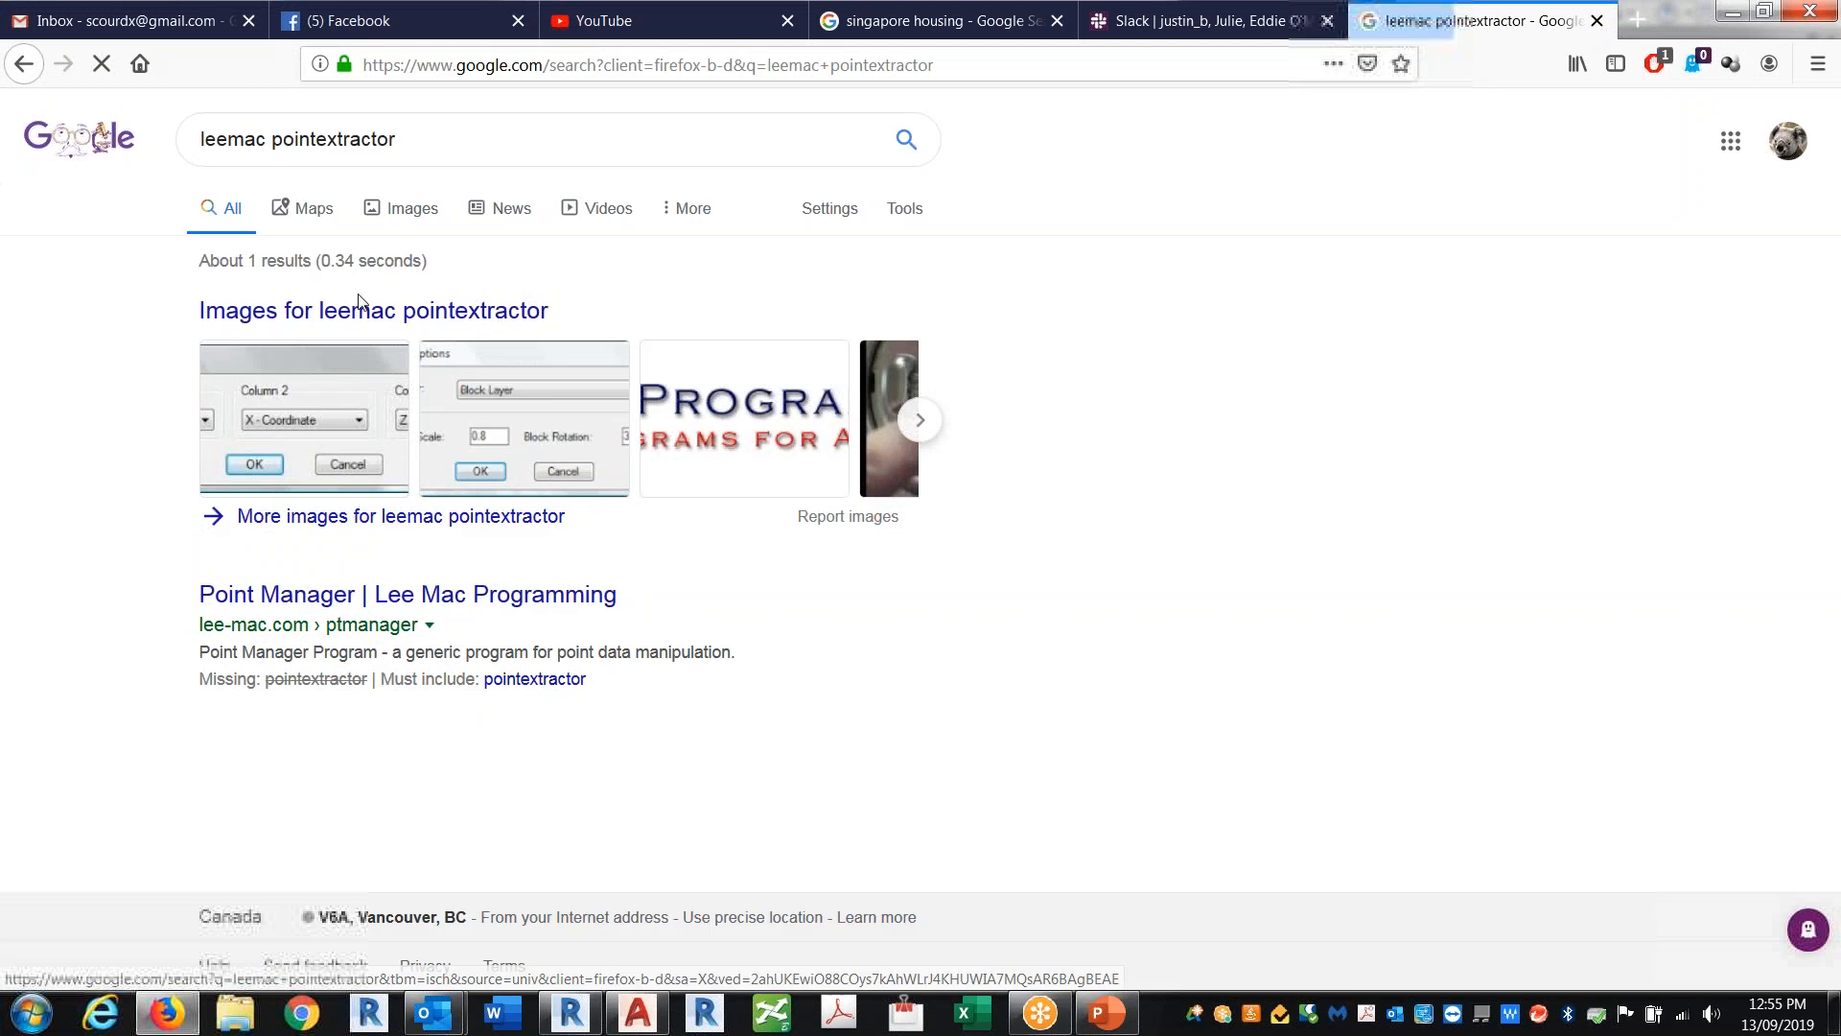
click(293, 614)
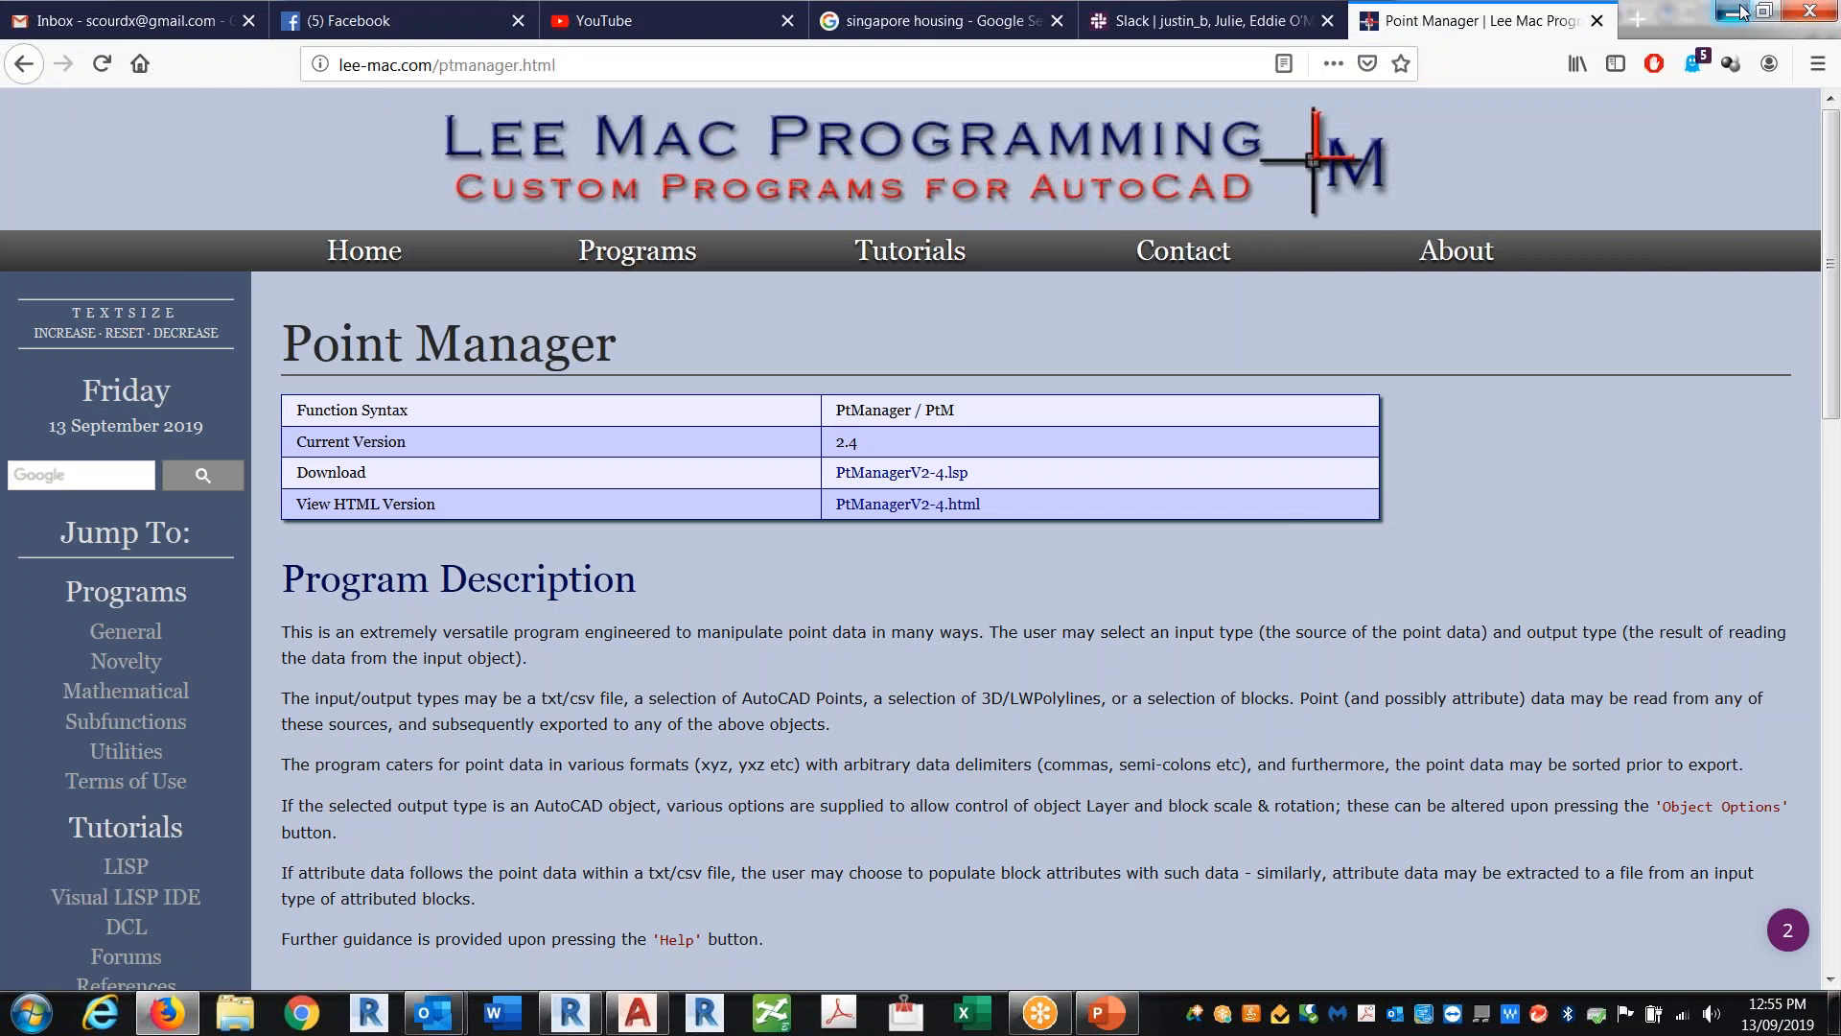
Step: Return to AutoCAD and launch the Point Extraction Manager from the VIA Arch Tools misc utilities
click(1740, 11)
click(1034, 750)
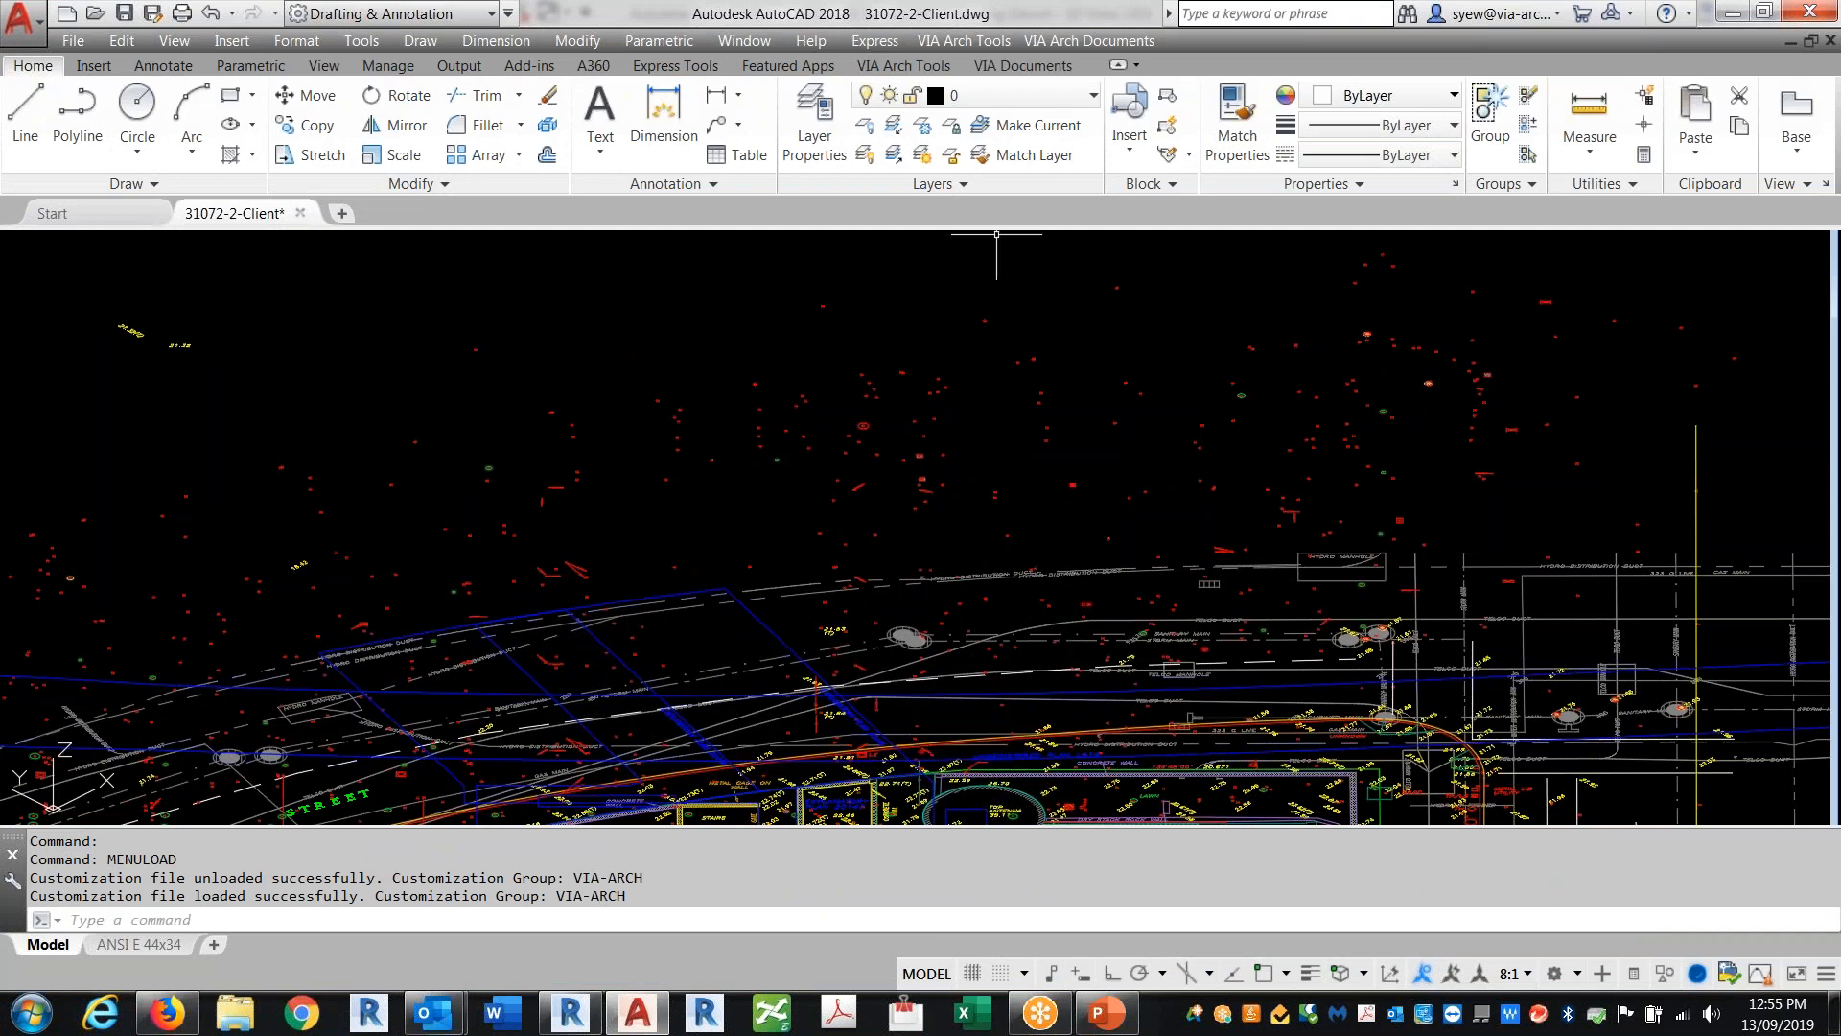
click(978, 40)
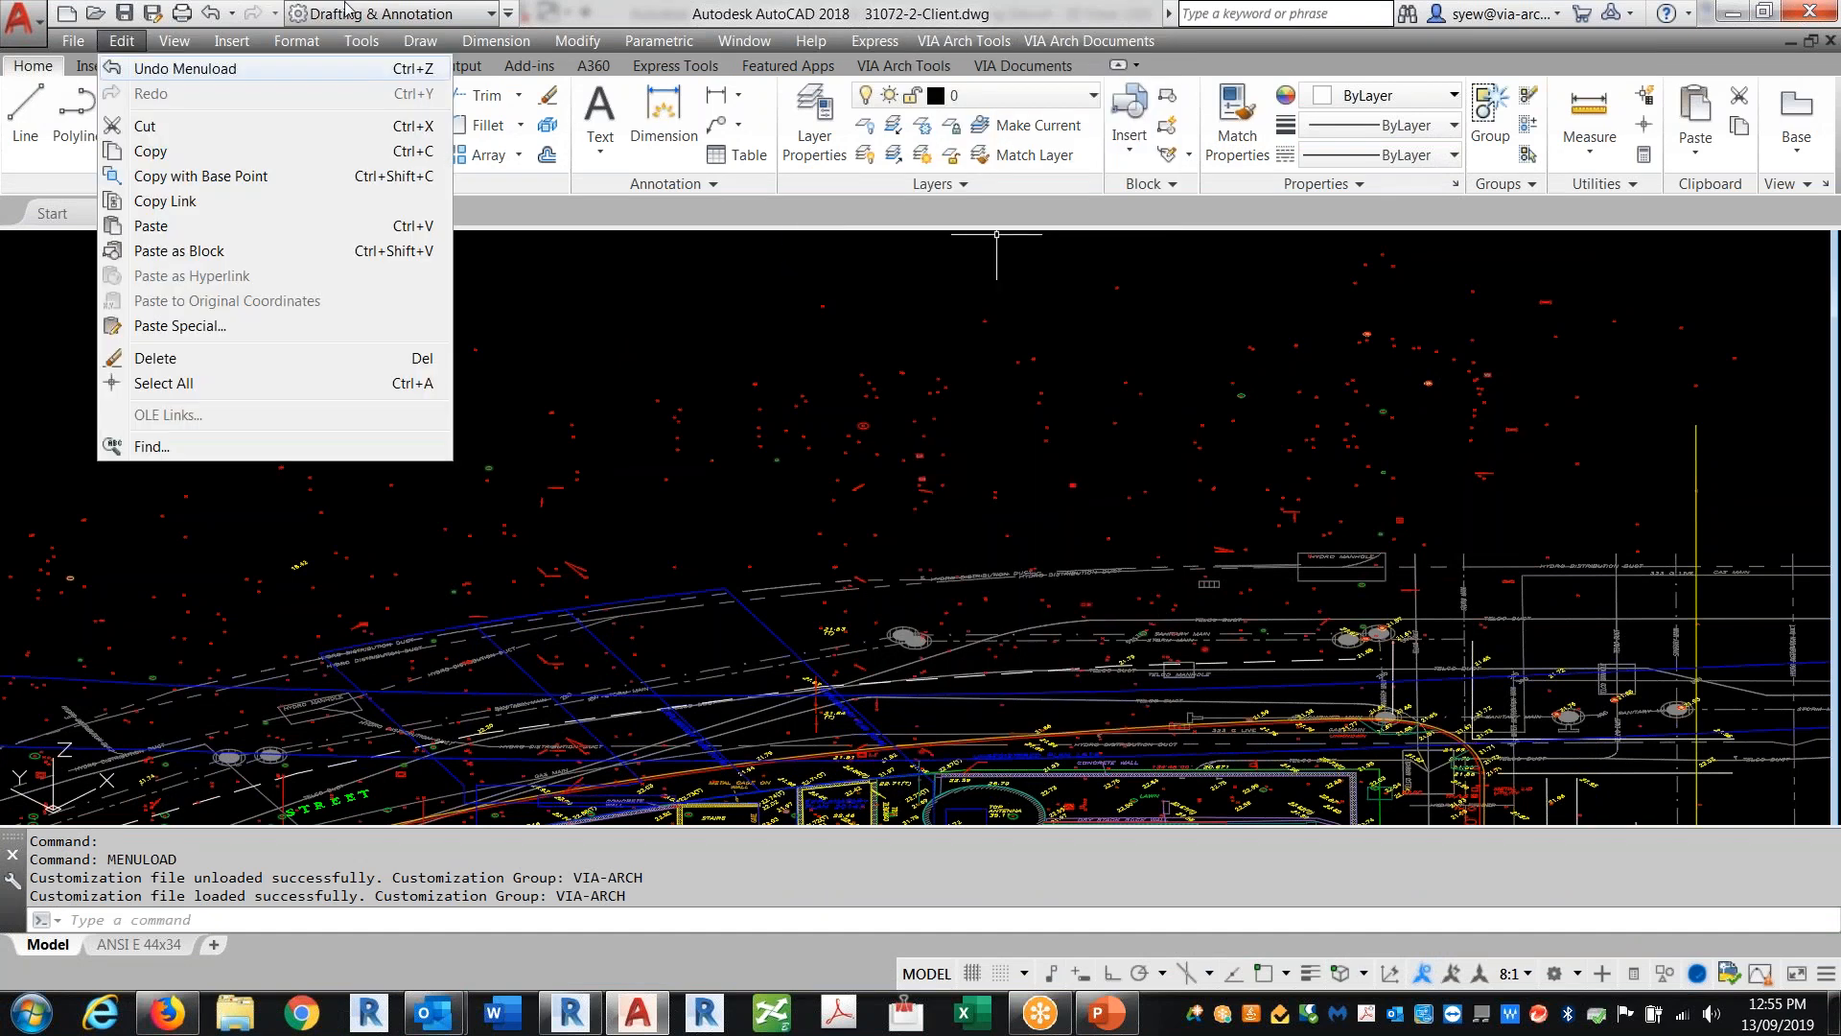
click(509, 13)
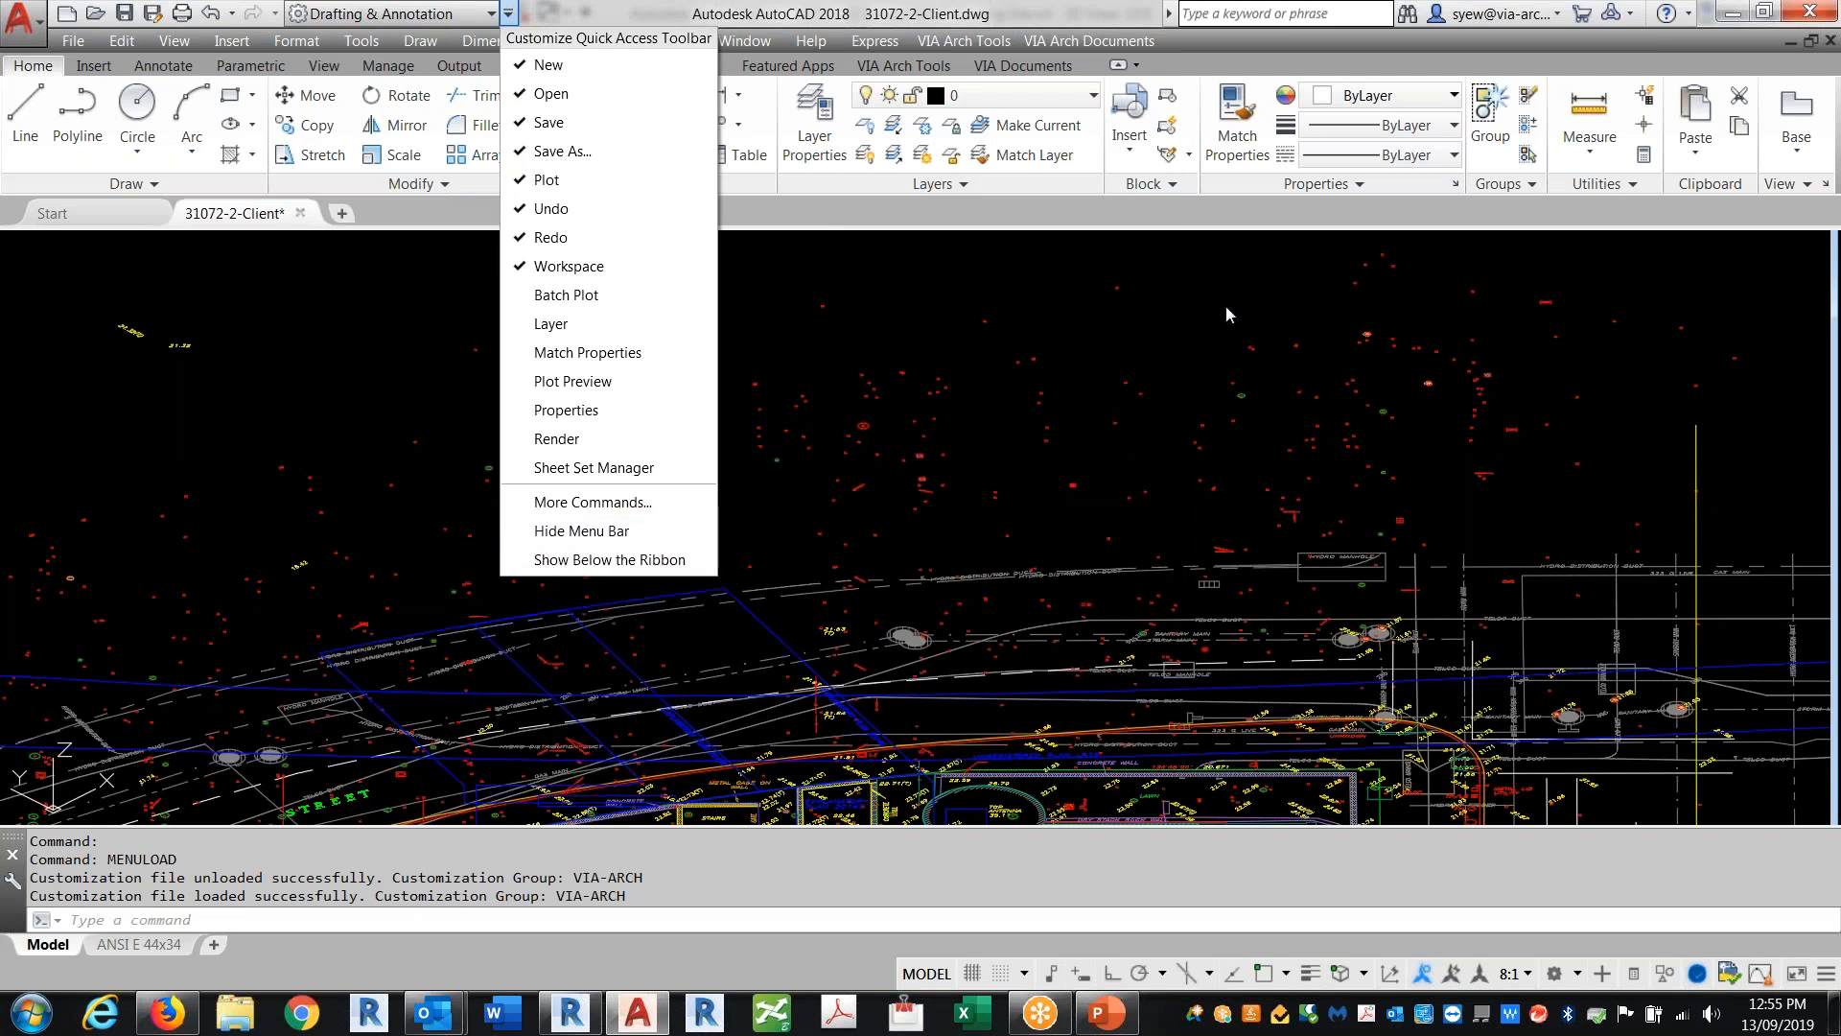
click(964, 40)
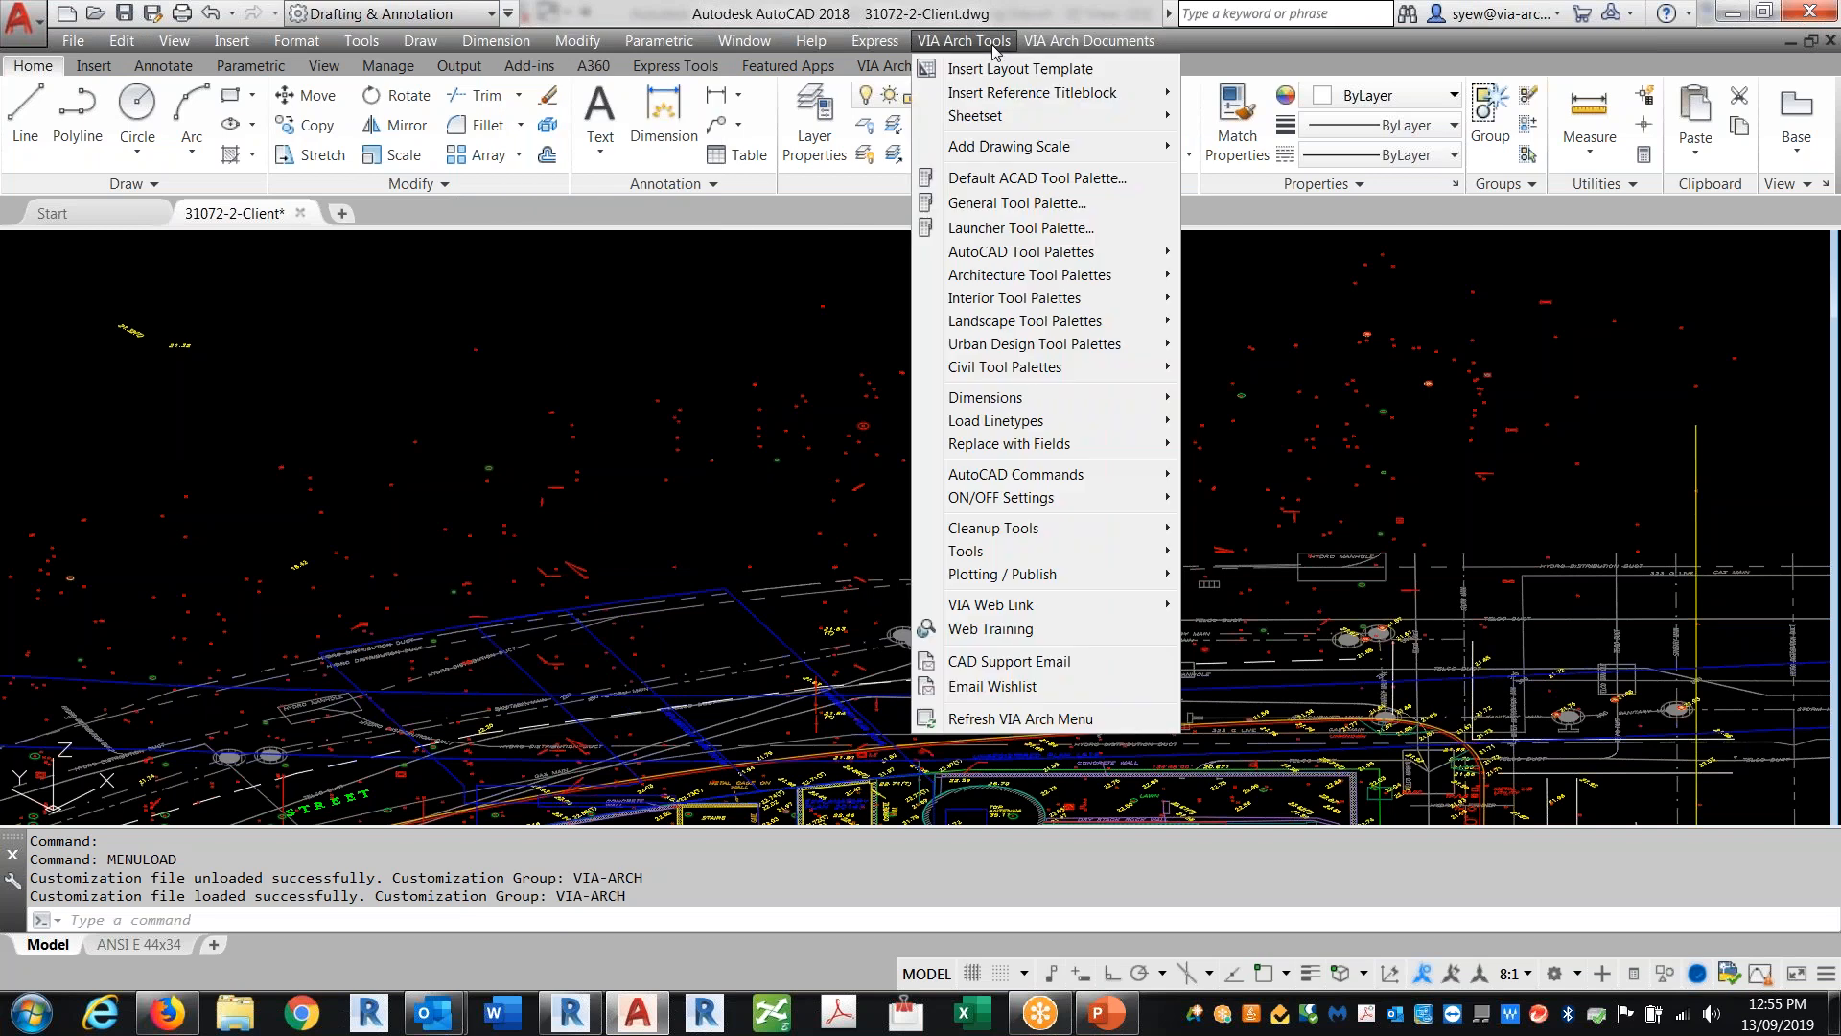
mouse_move(1016, 550)
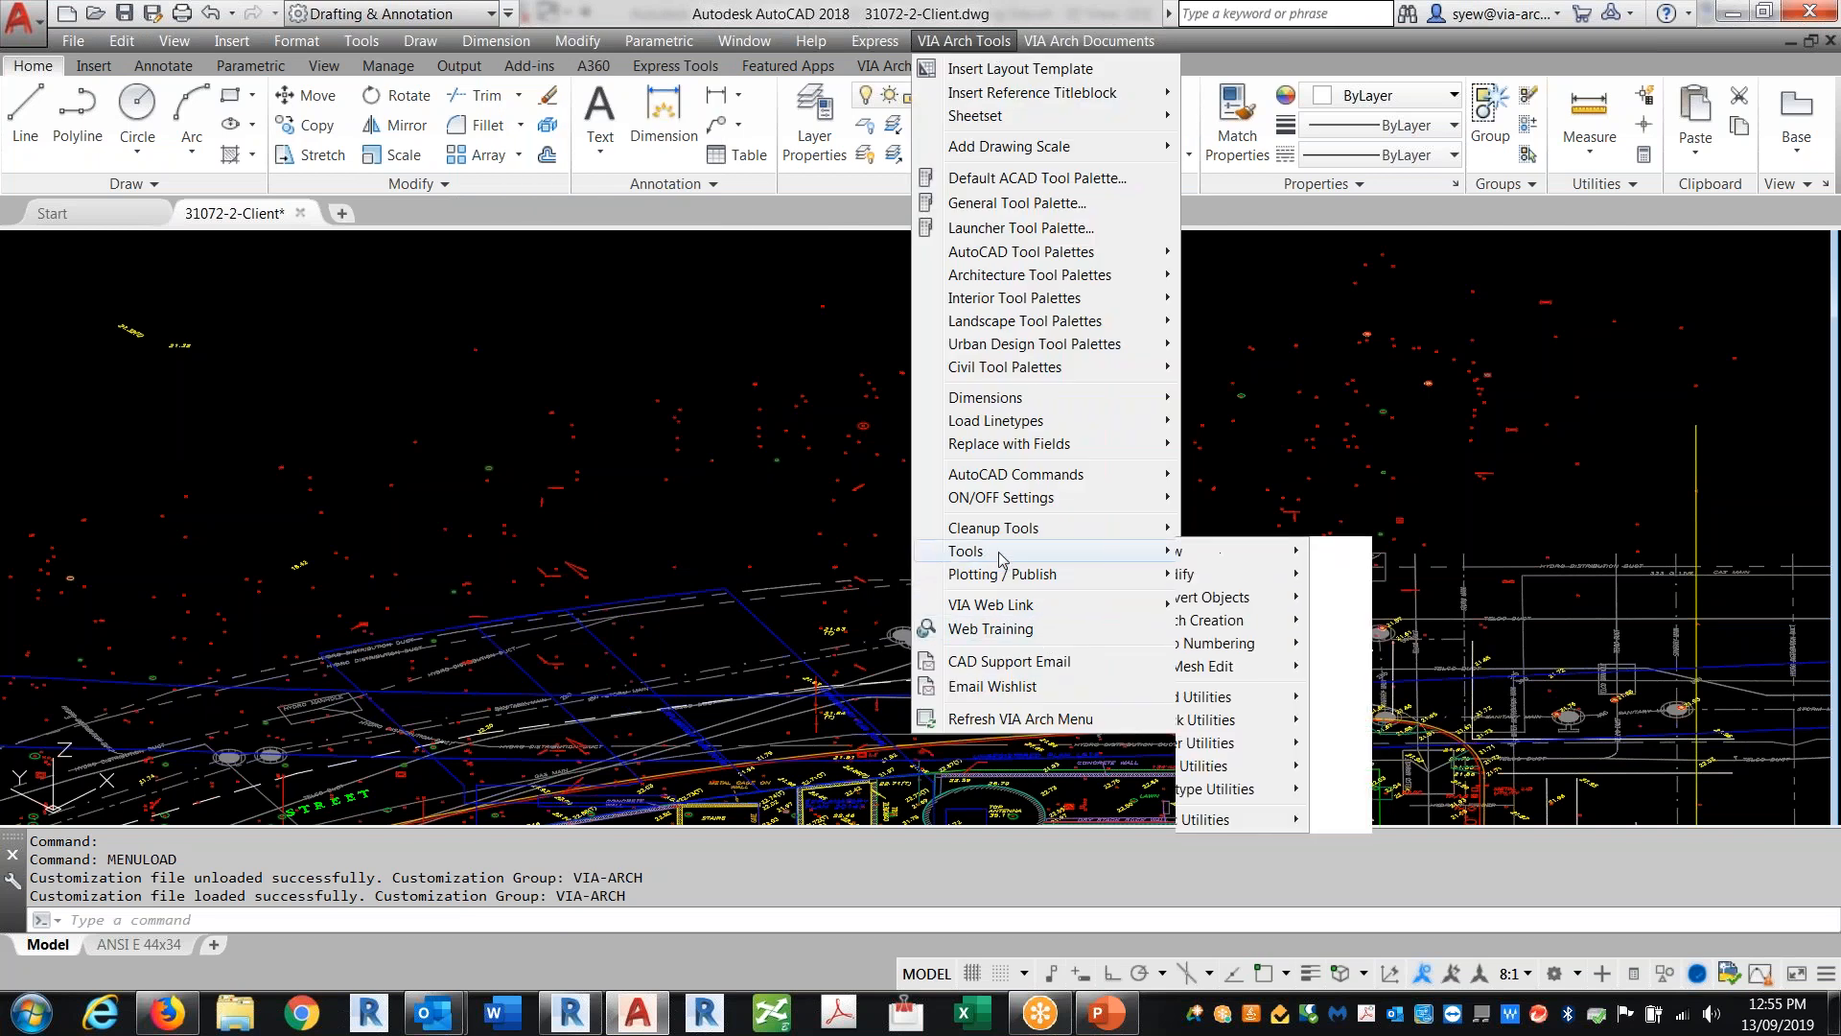
mouse_move(1260, 820)
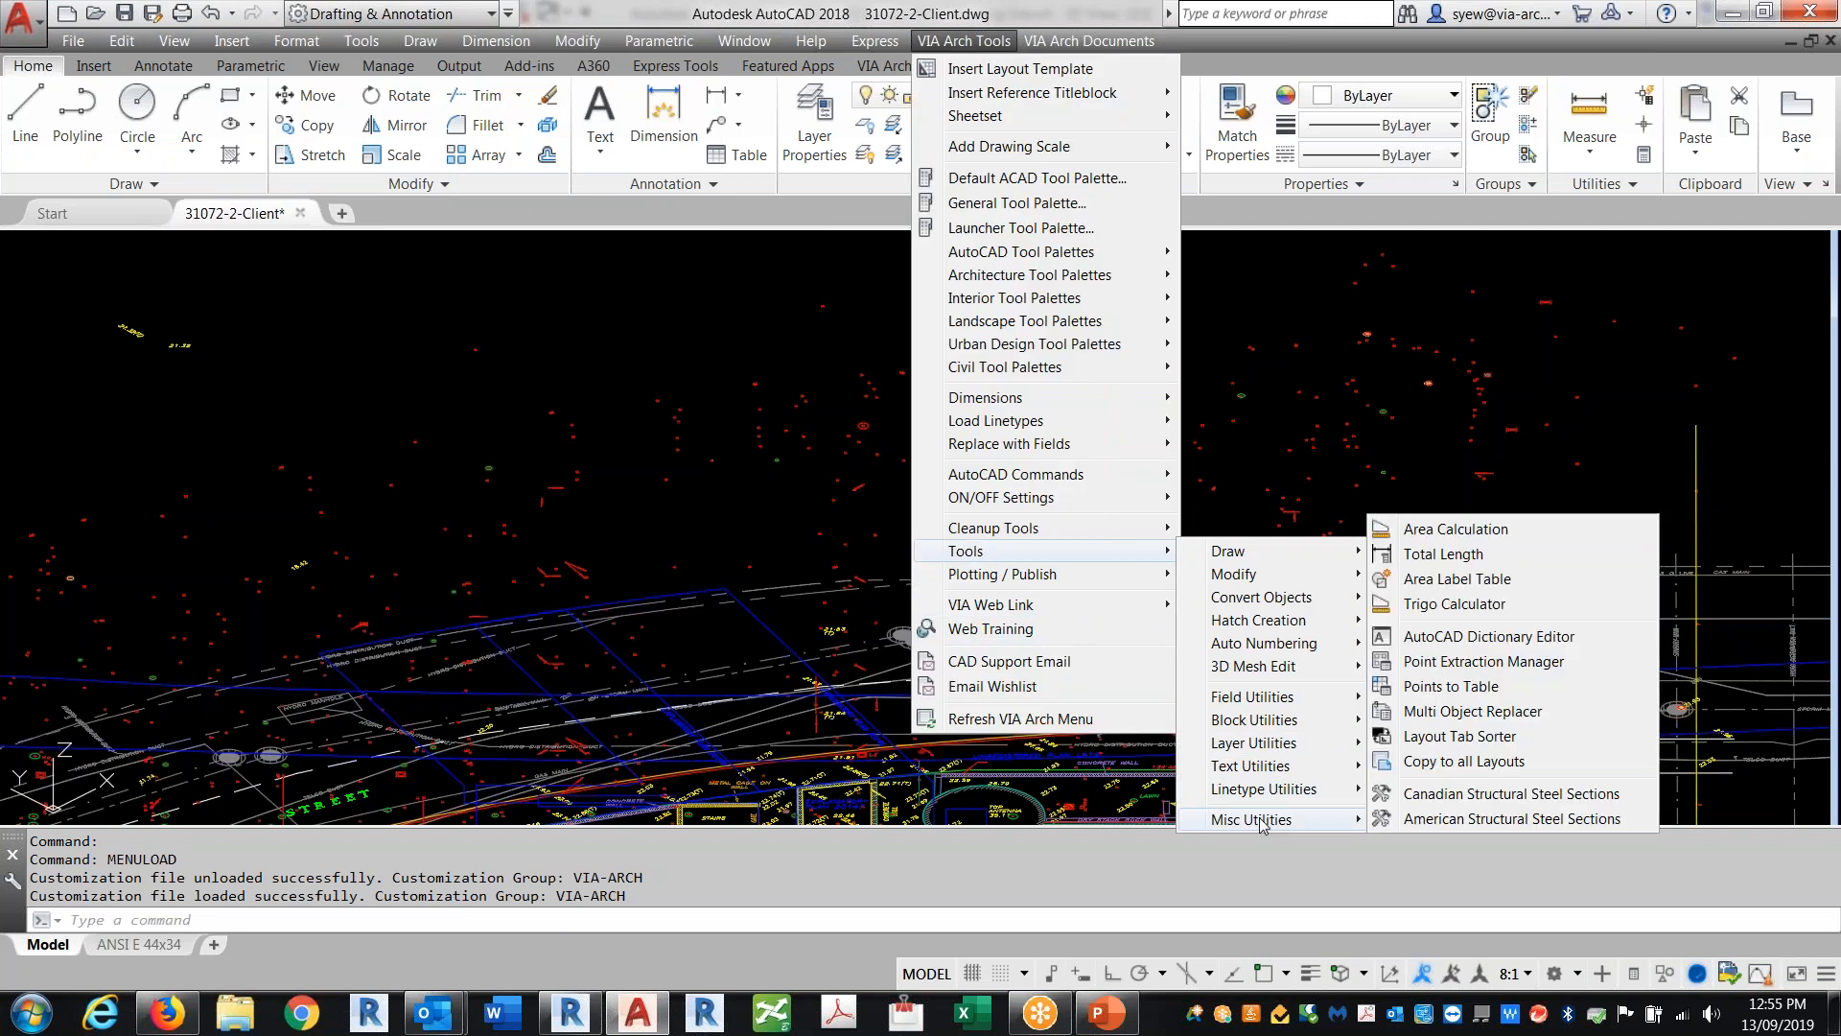
click(1441, 670)
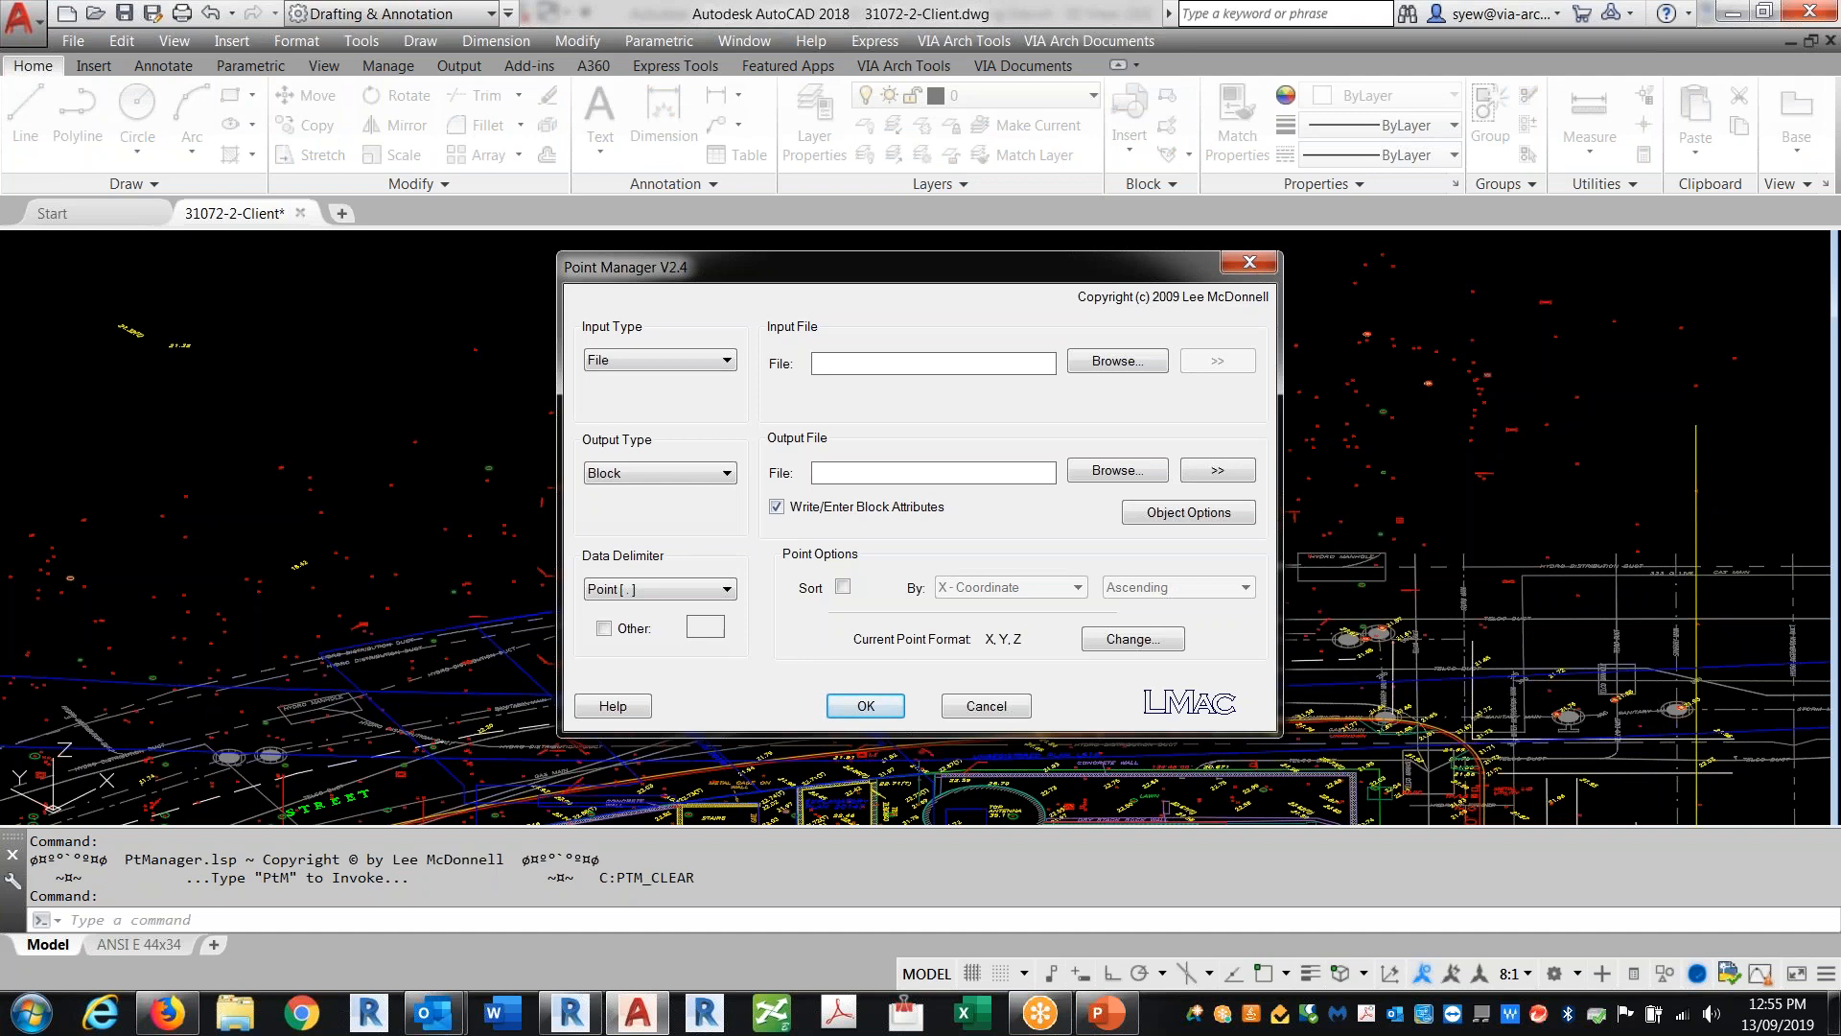
Step: Set the Point Manager's input type to Point and its output type to File
click(678, 362)
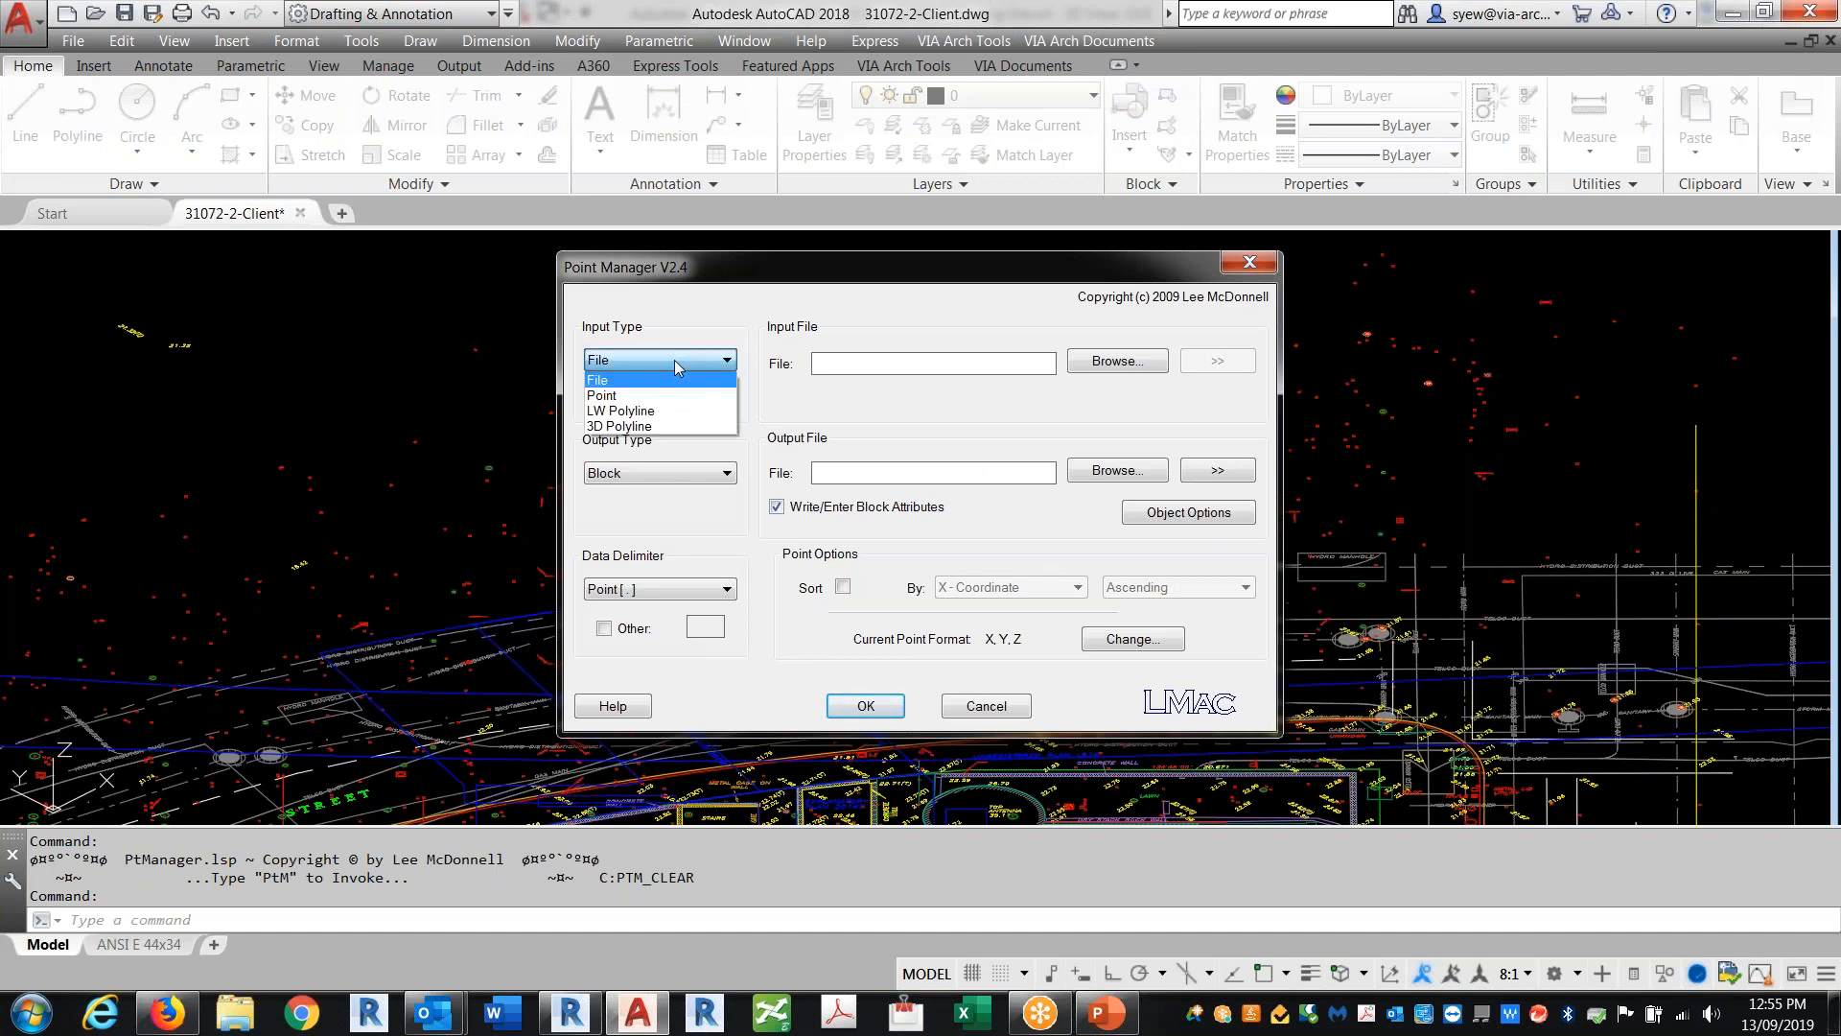
click(620, 395)
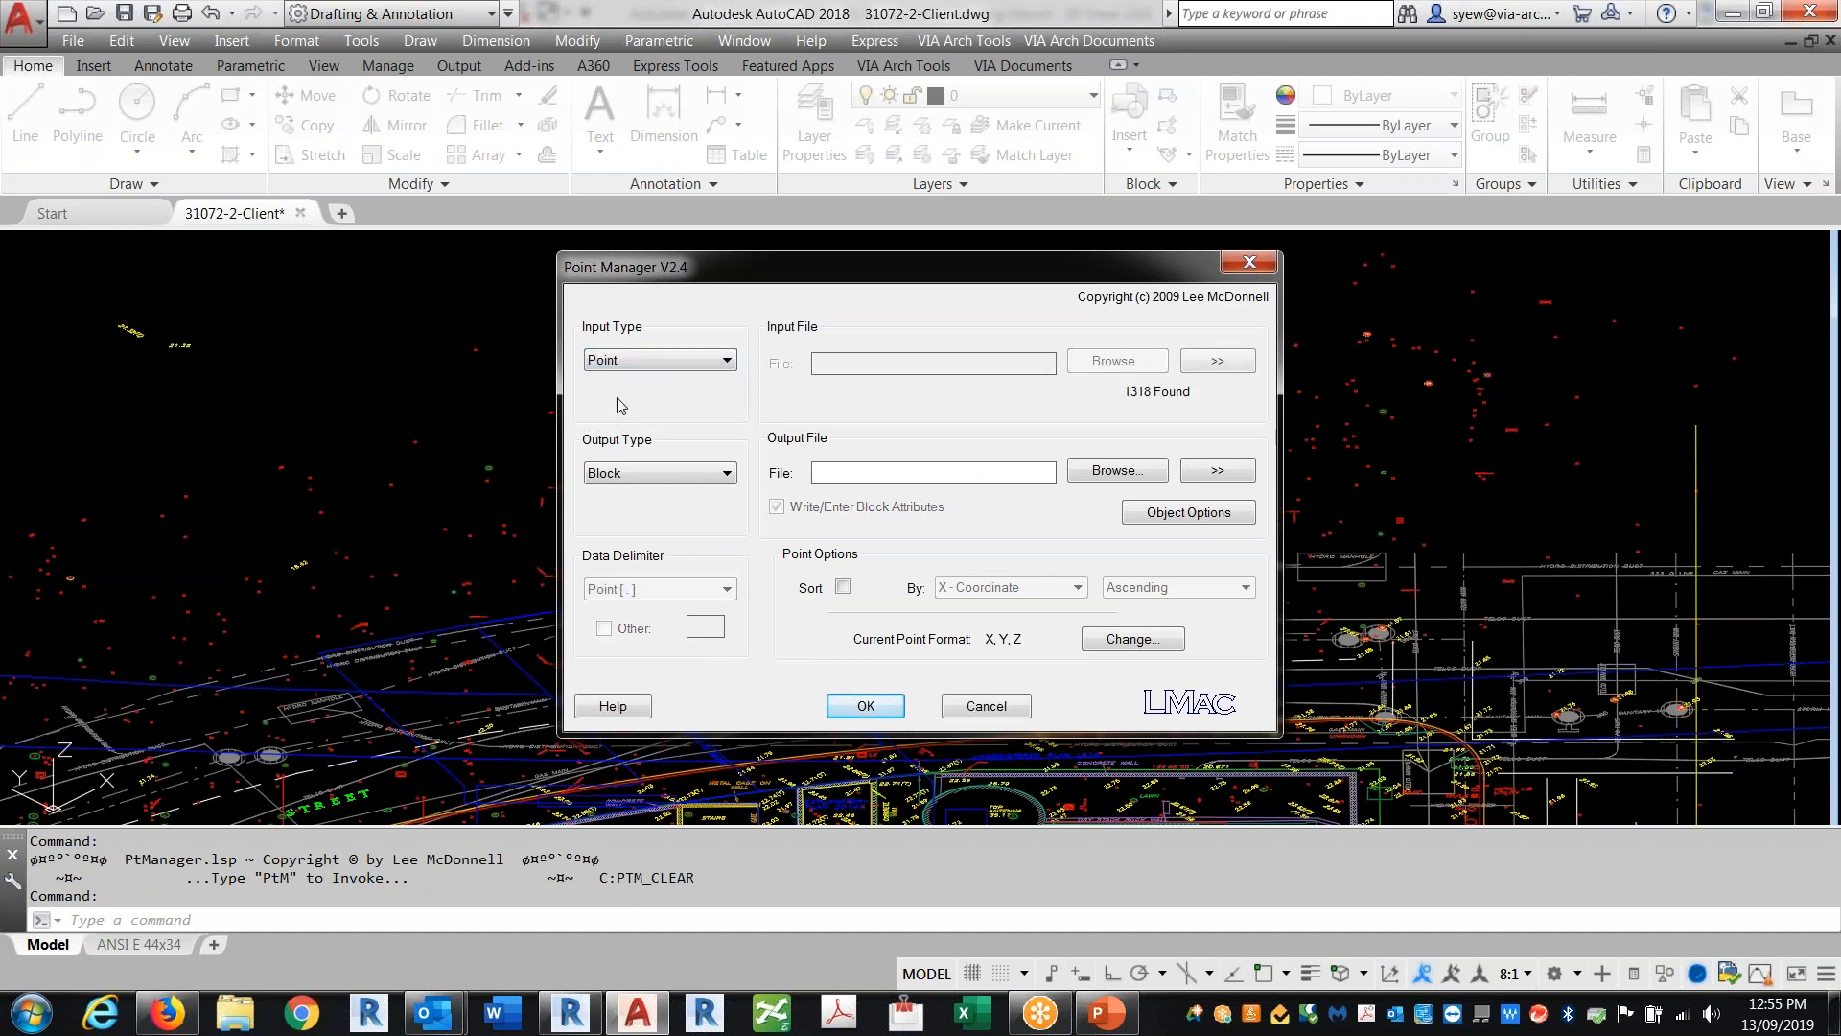
click(650, 485)
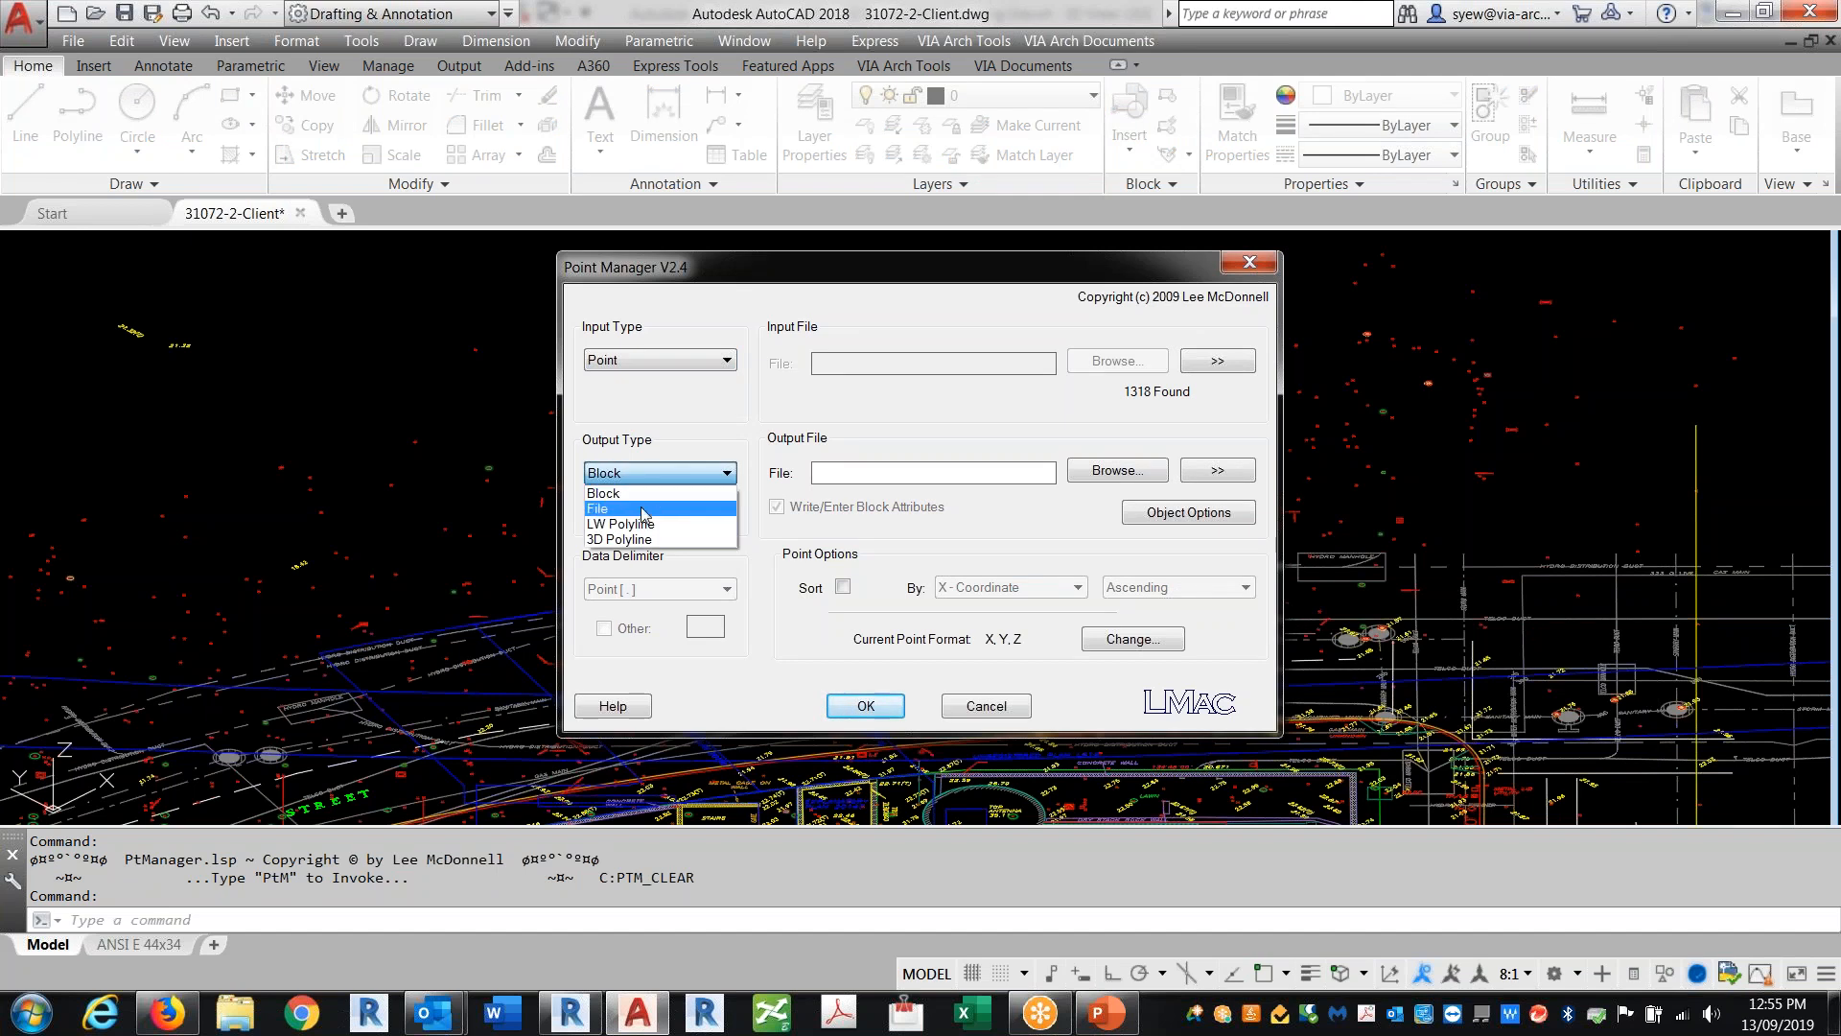
click(643, 510)
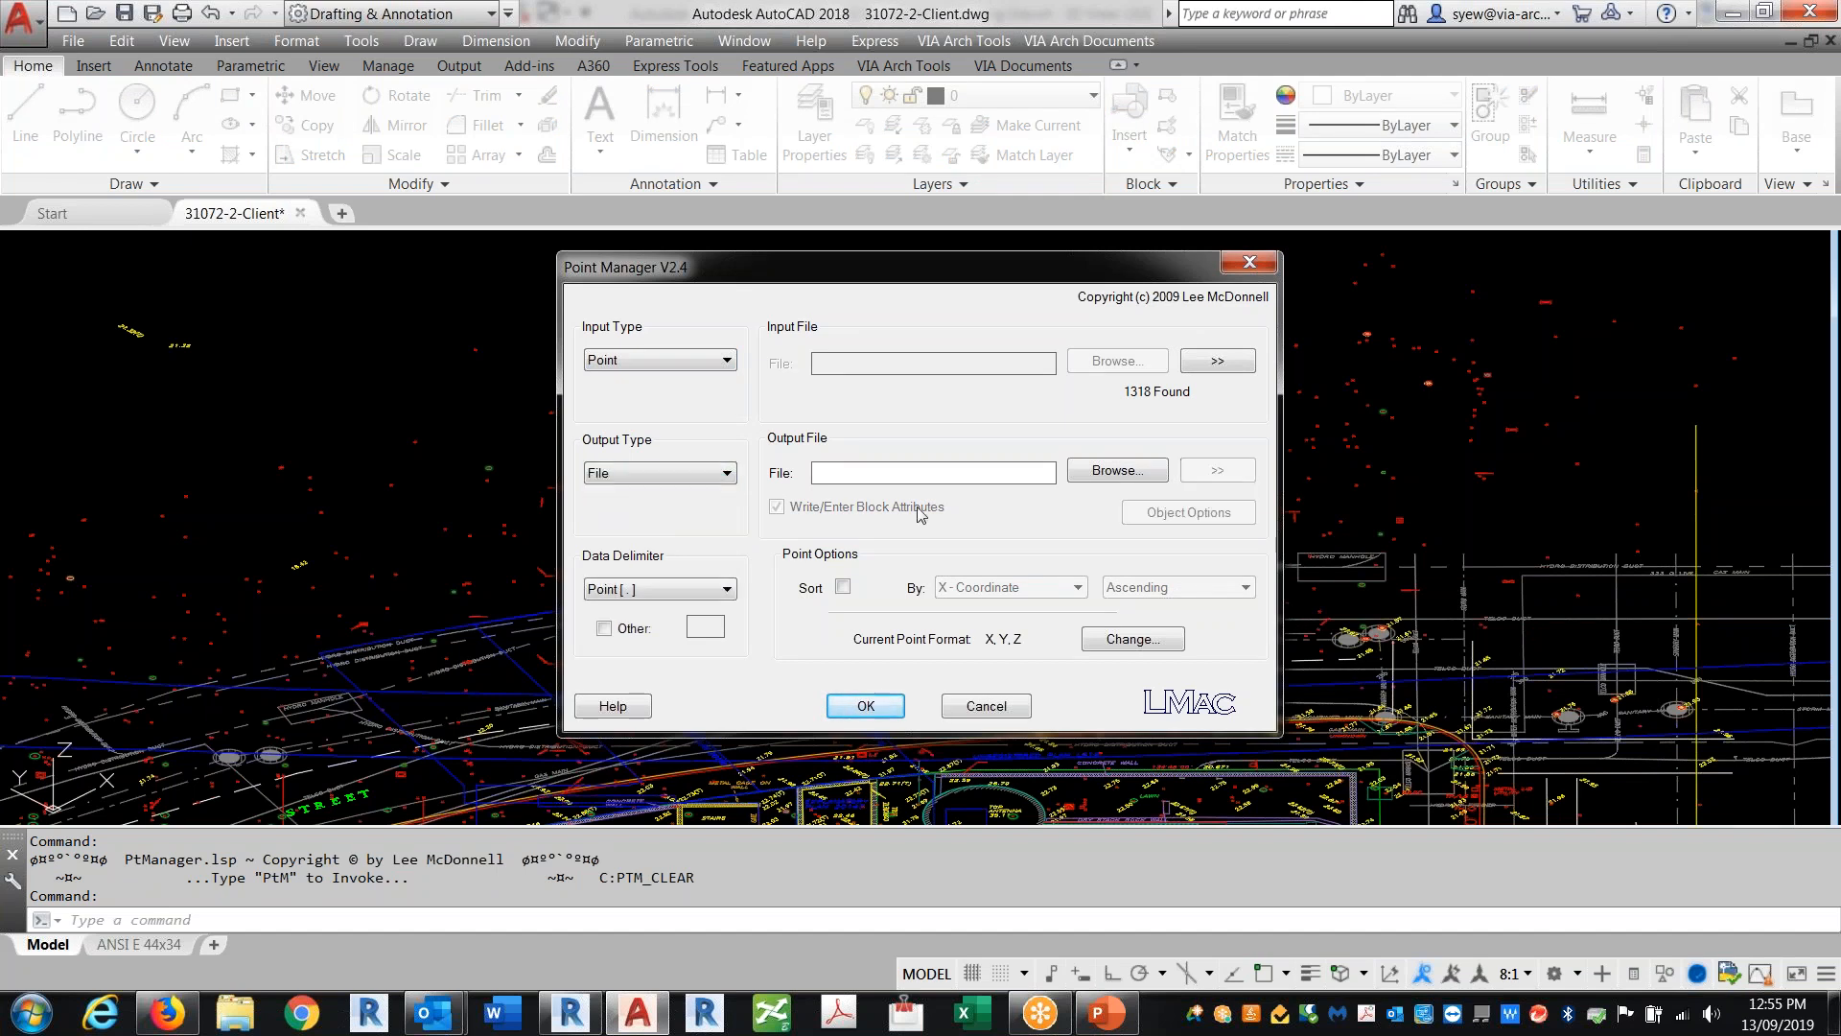
Step: Set the output file to 31072-2-Client.csv on the C: drive as CSV and run the point export
click(1092, 472)
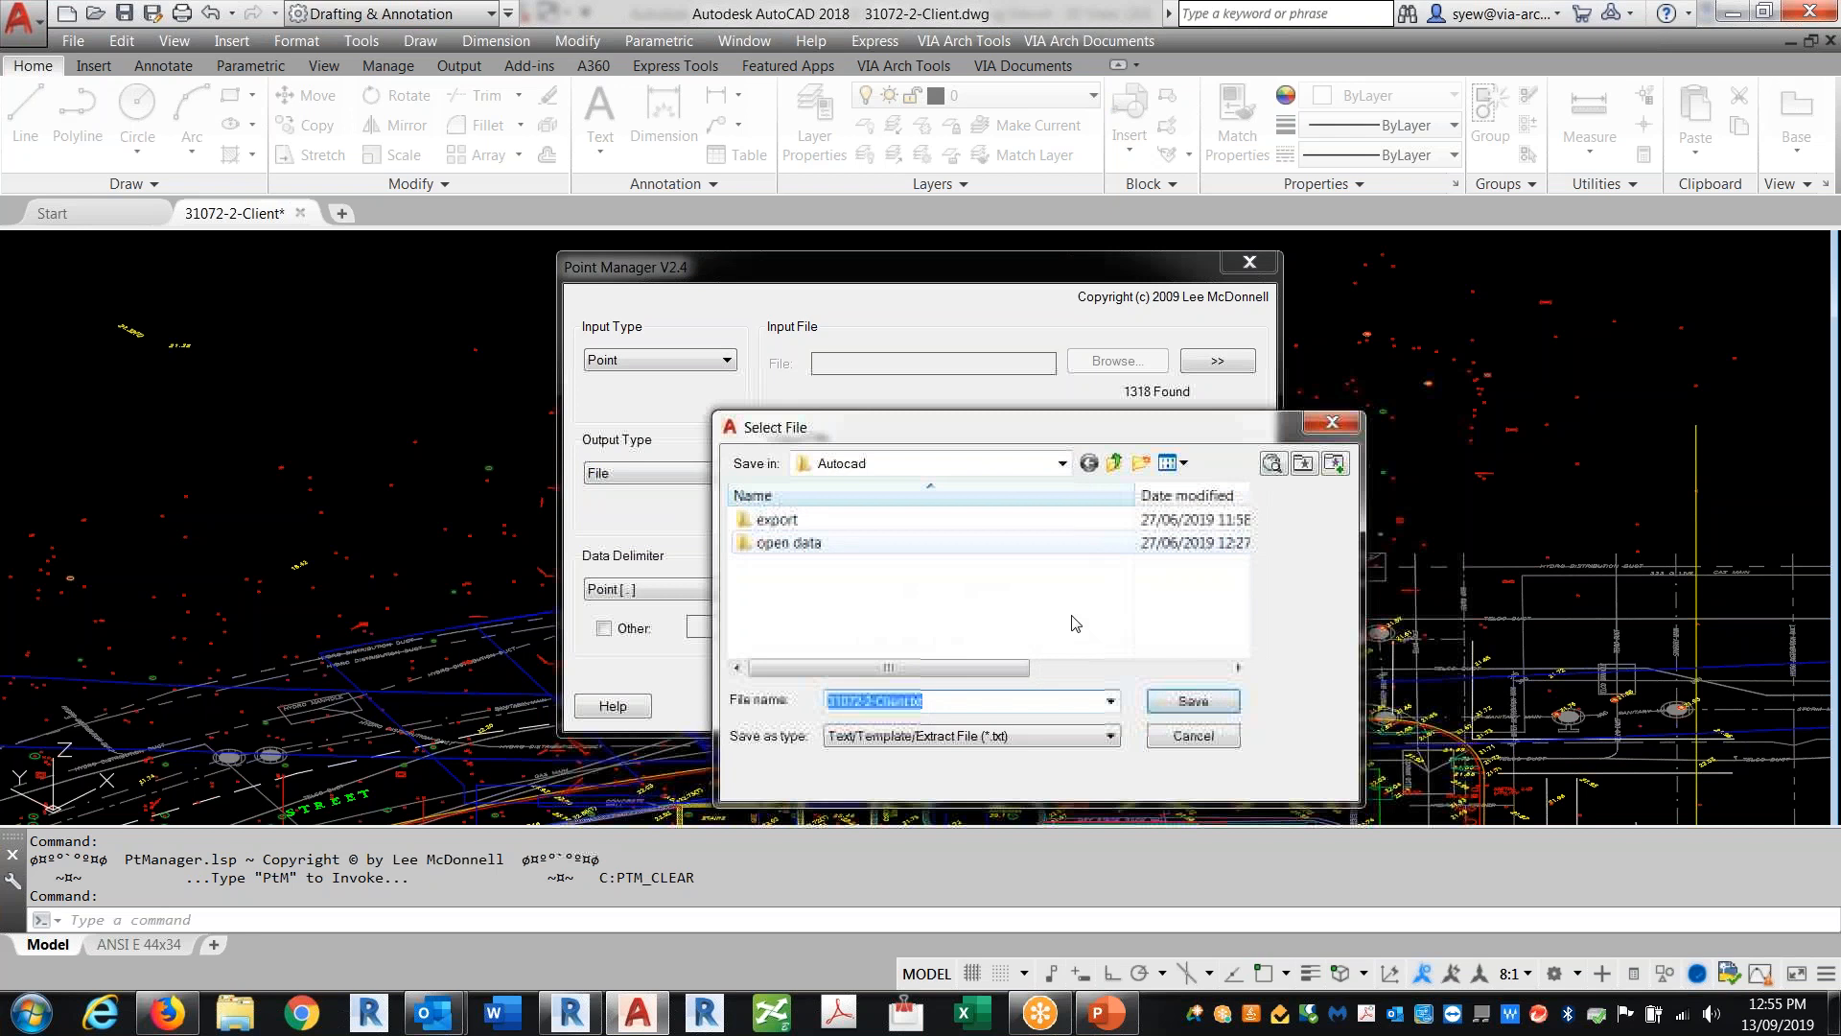
click(973, 736)
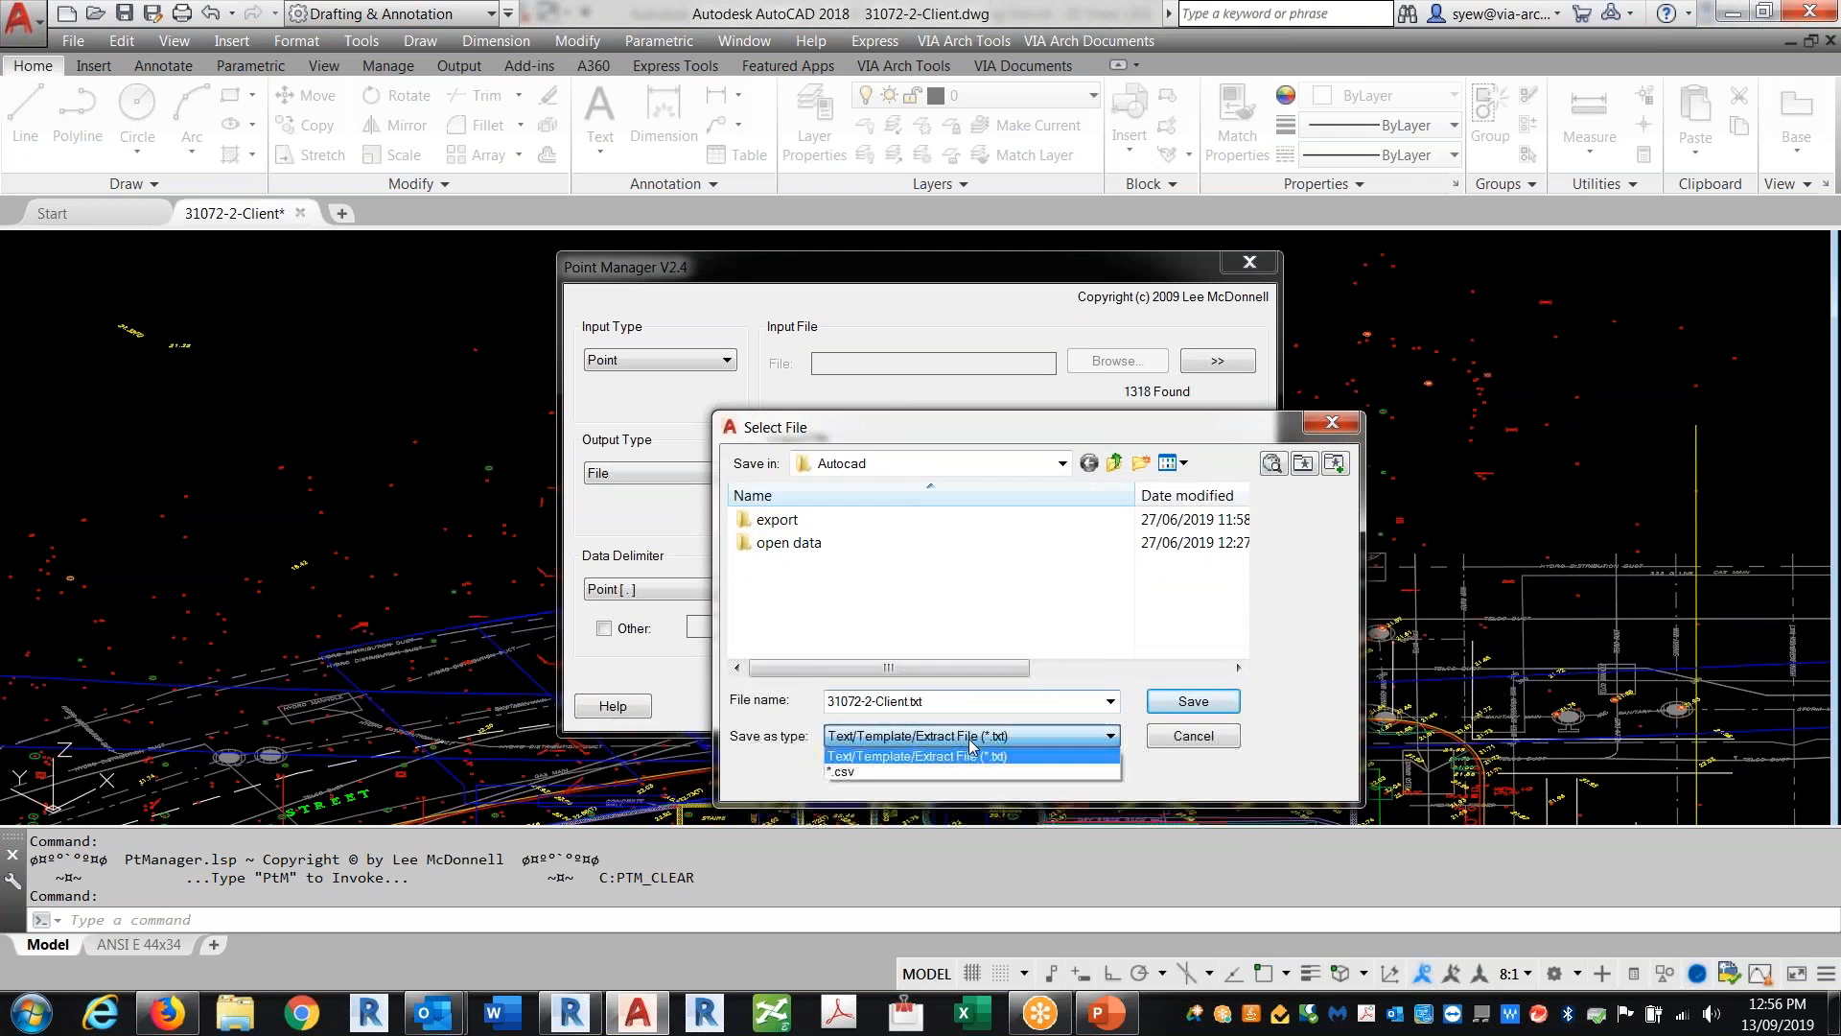
click(854, 775)
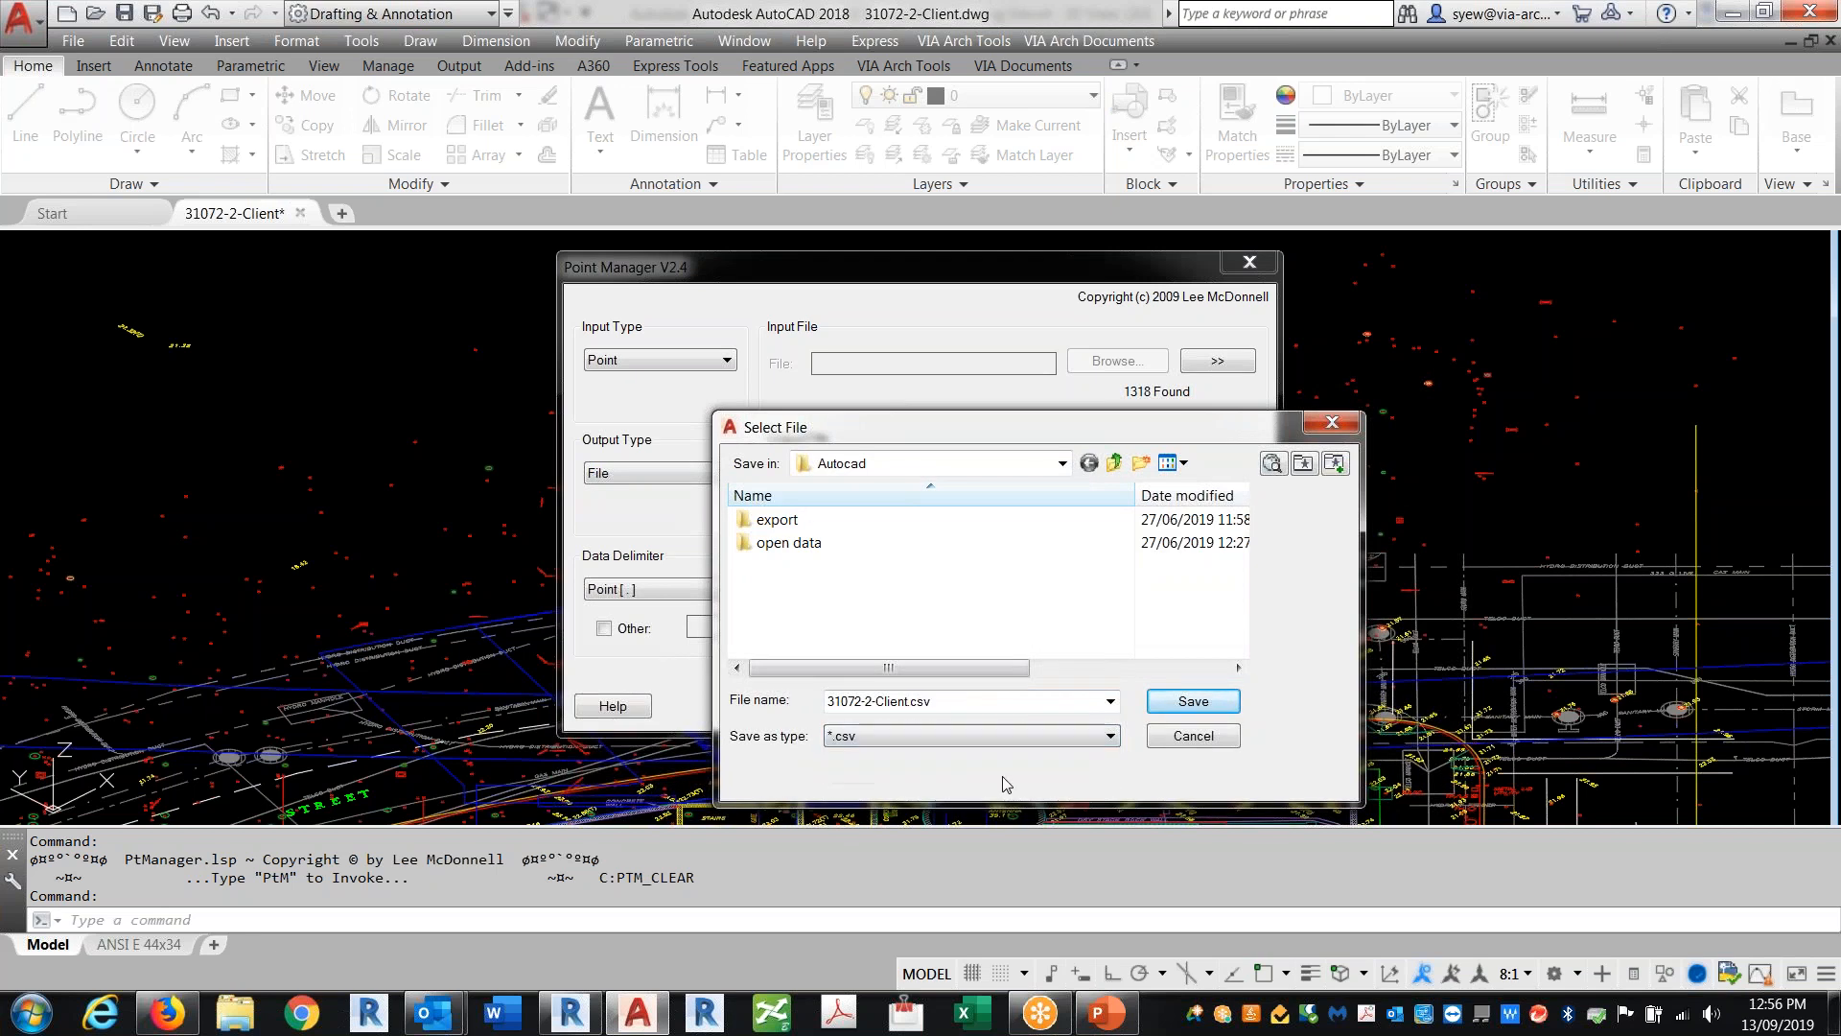
click(903, 469)
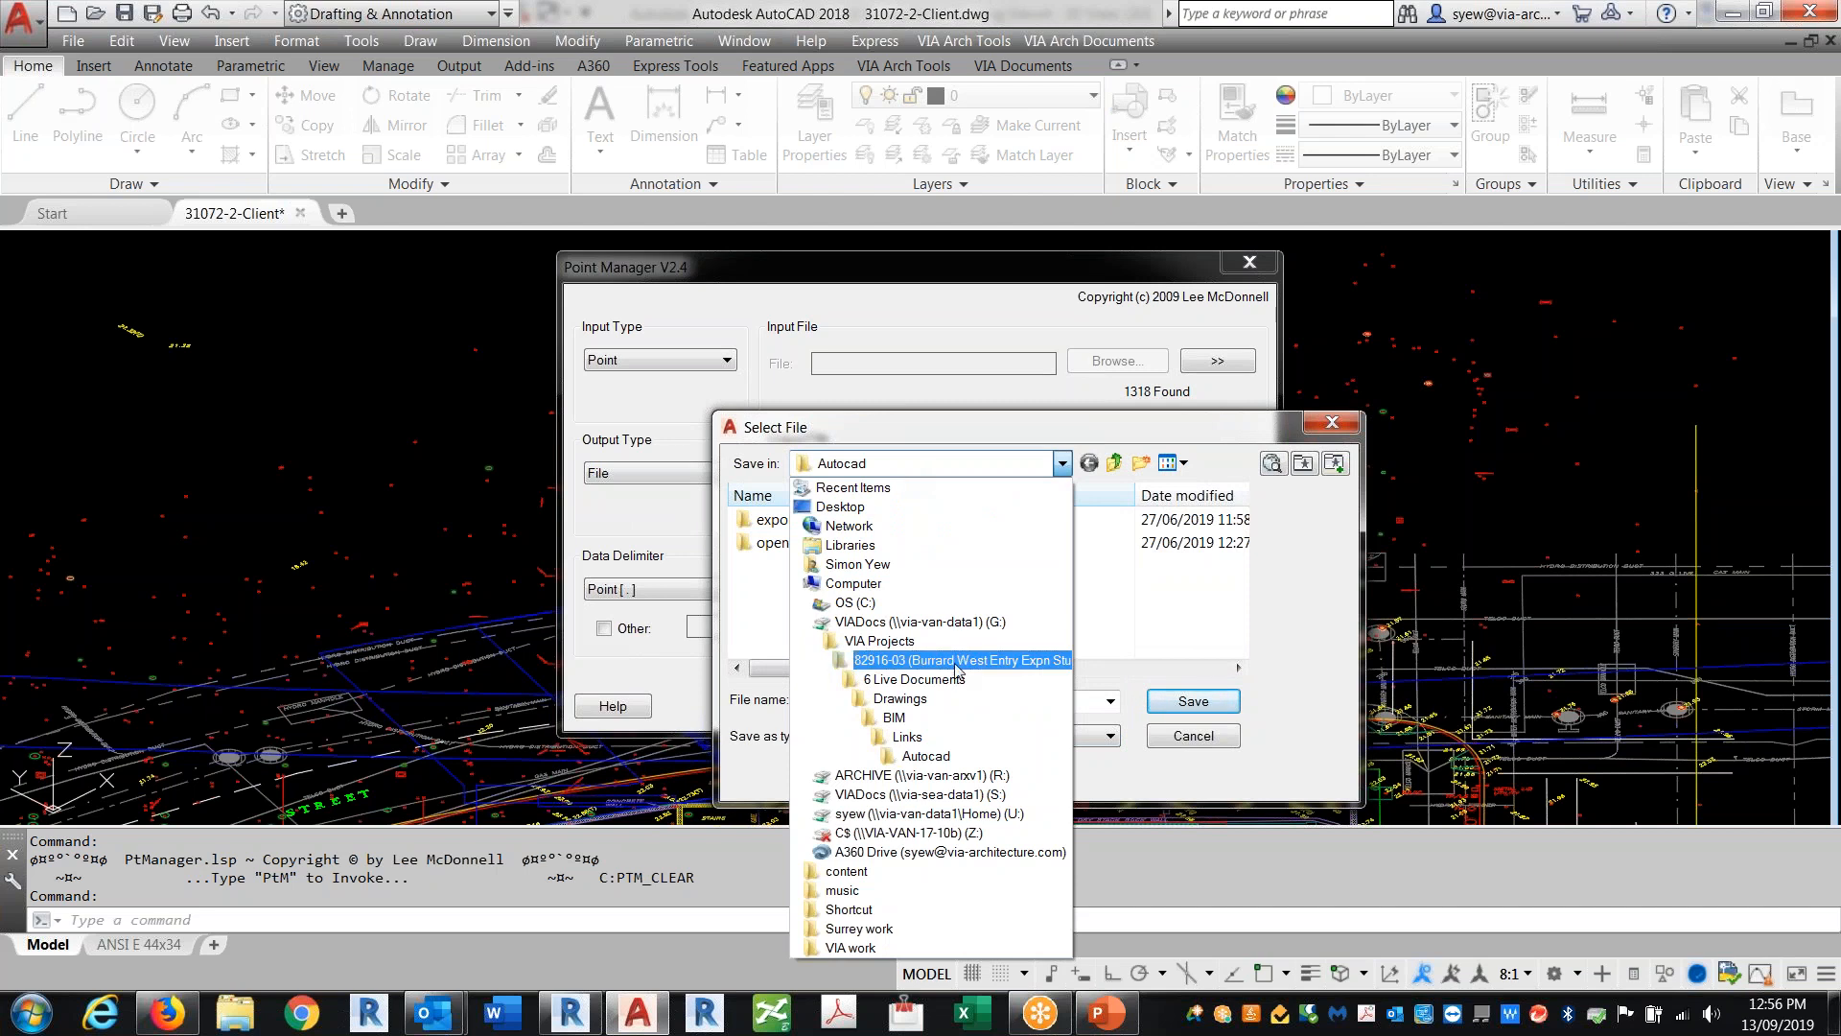
click(856, 602)
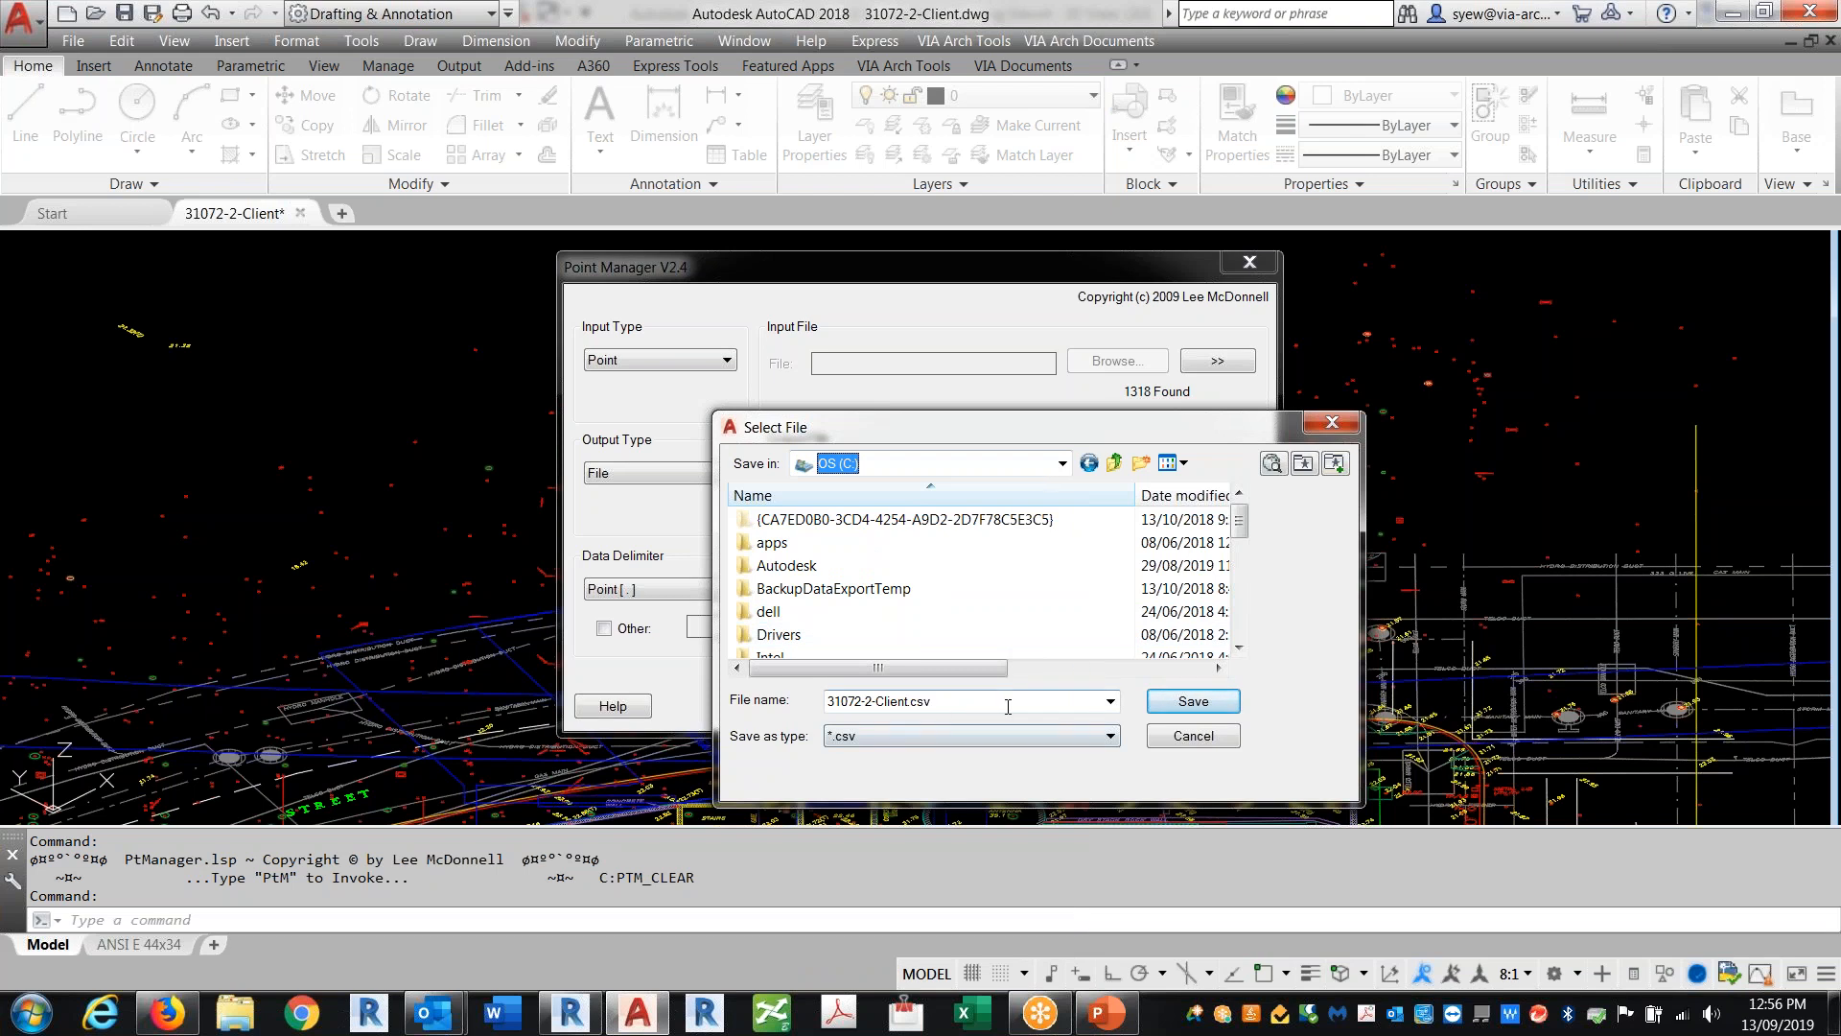
click(1218, 708)
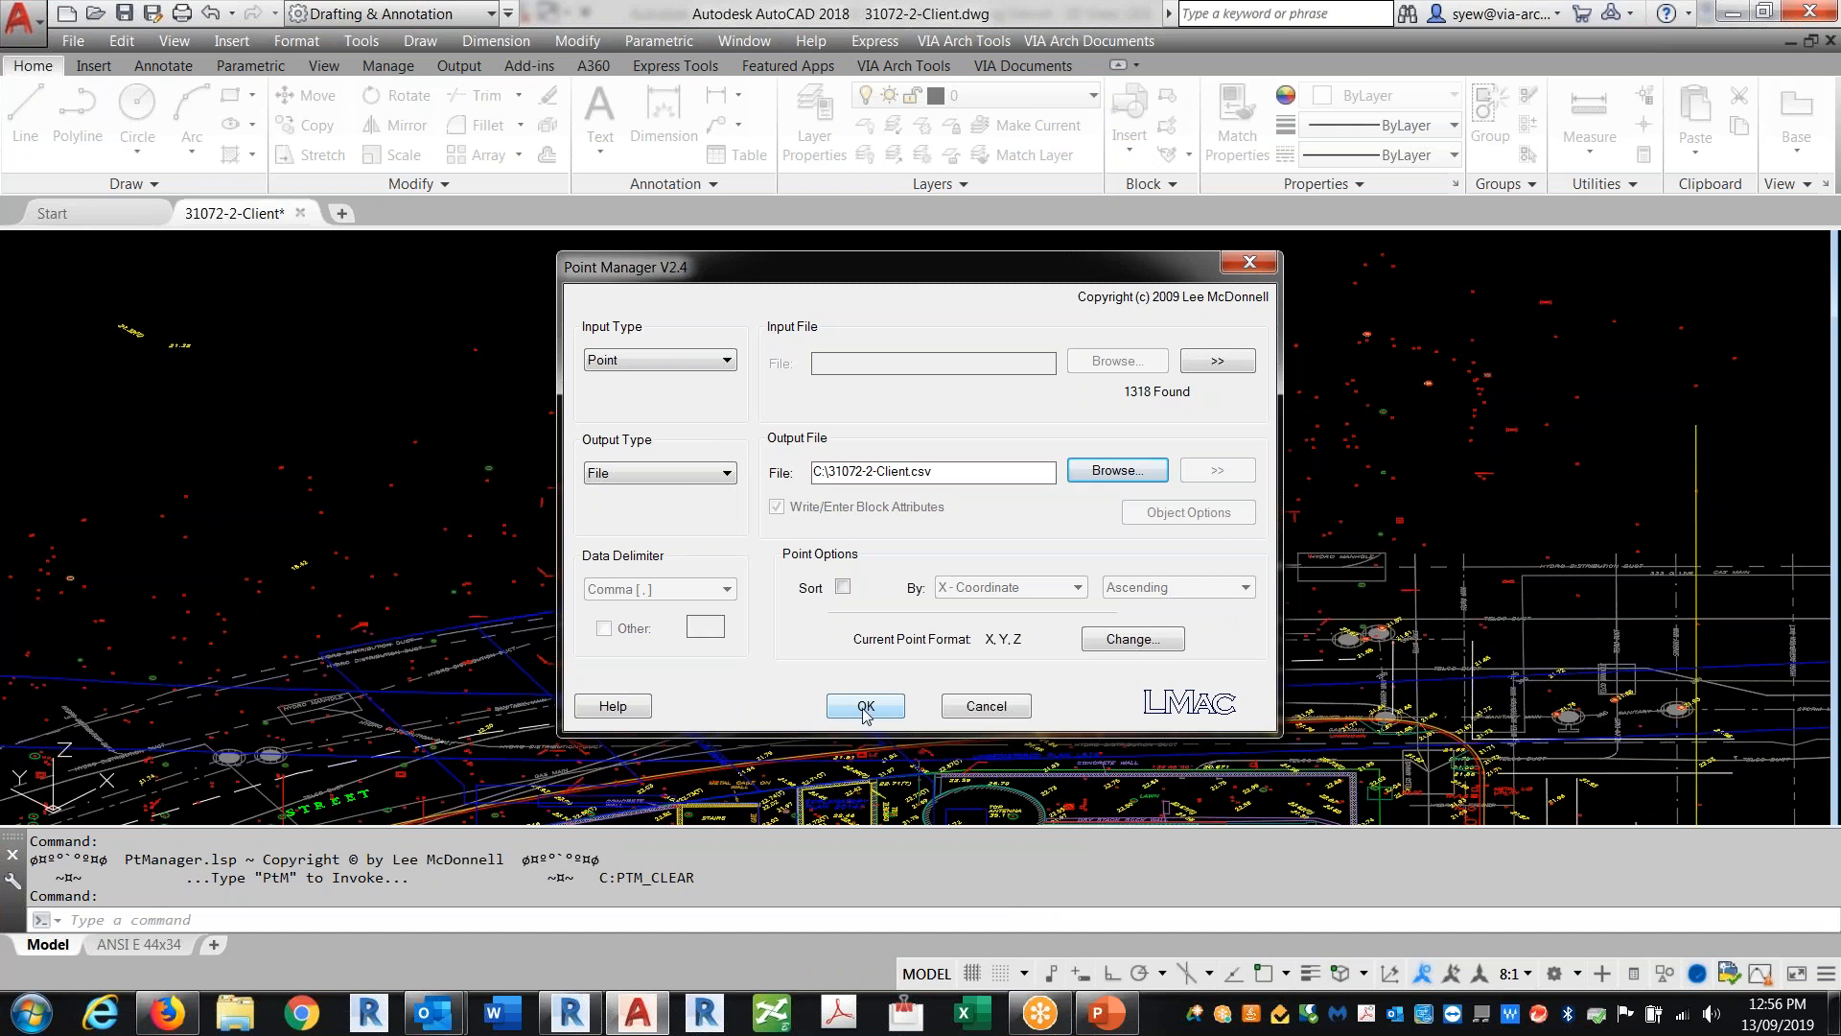
click(866, 710)
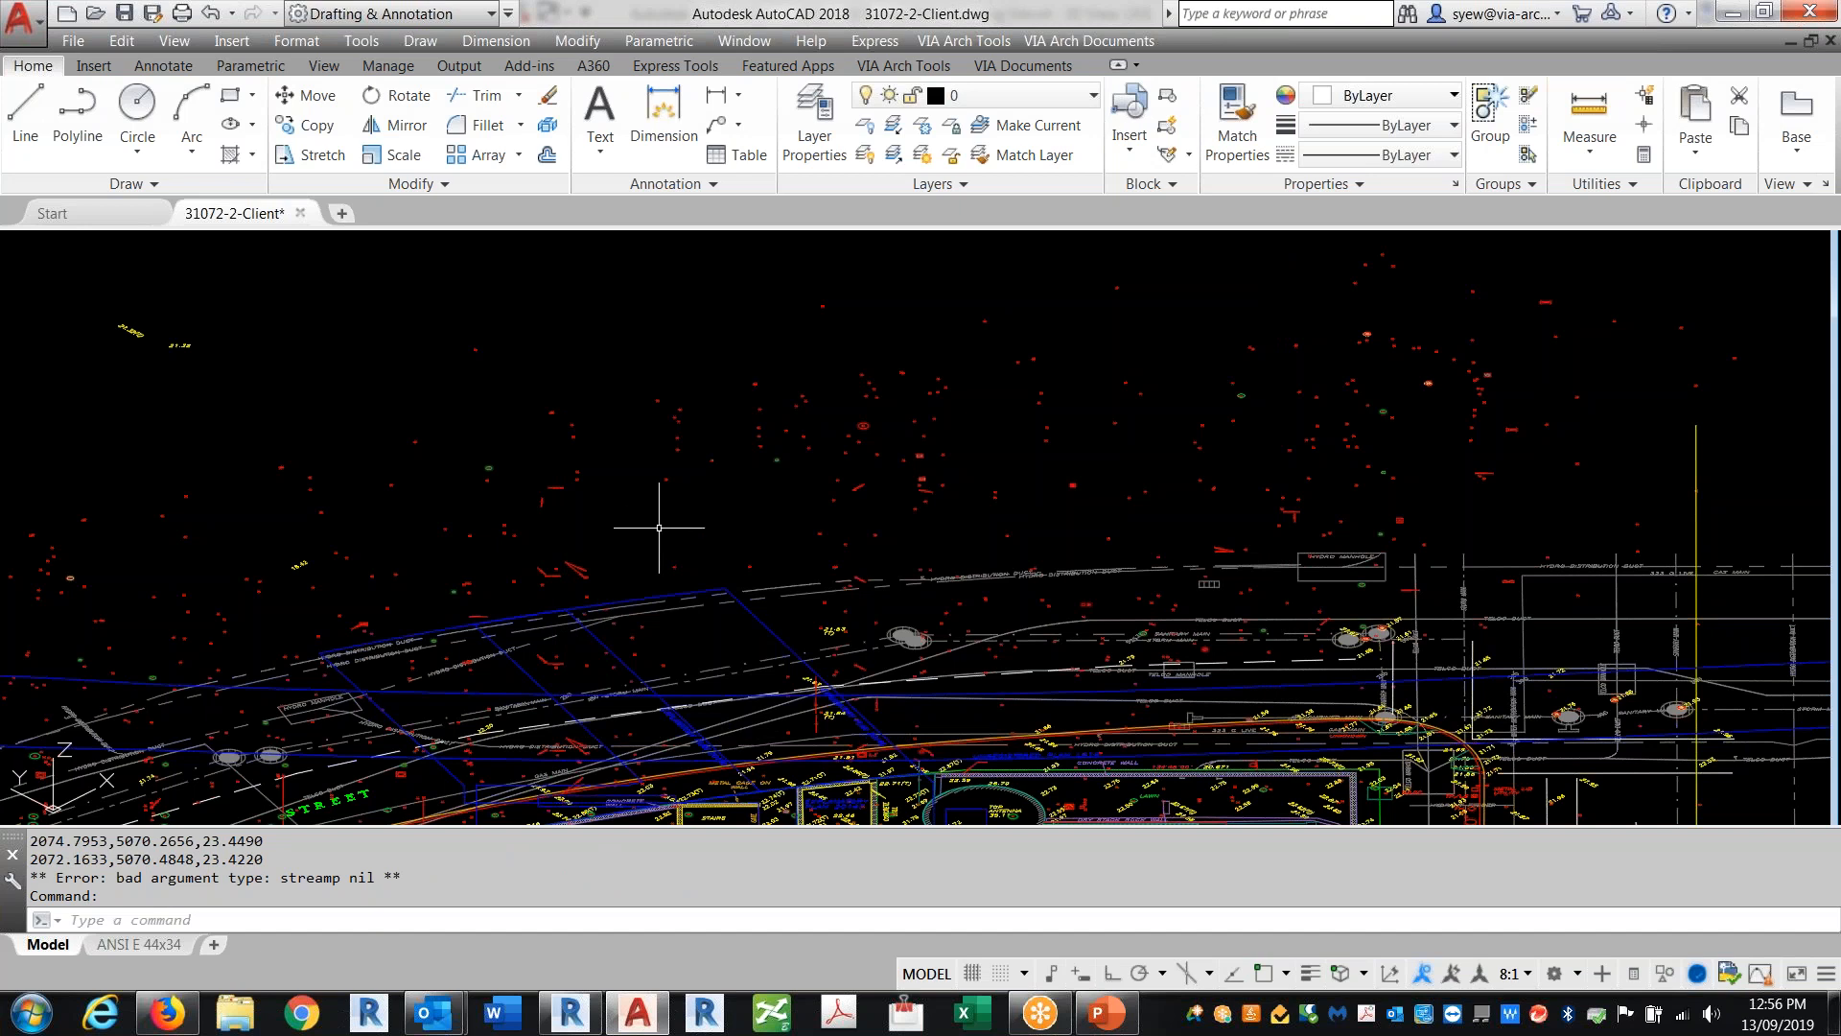
Step: Open the drawing units and set the length precision to 0.00000000
text(un)
key(Return)
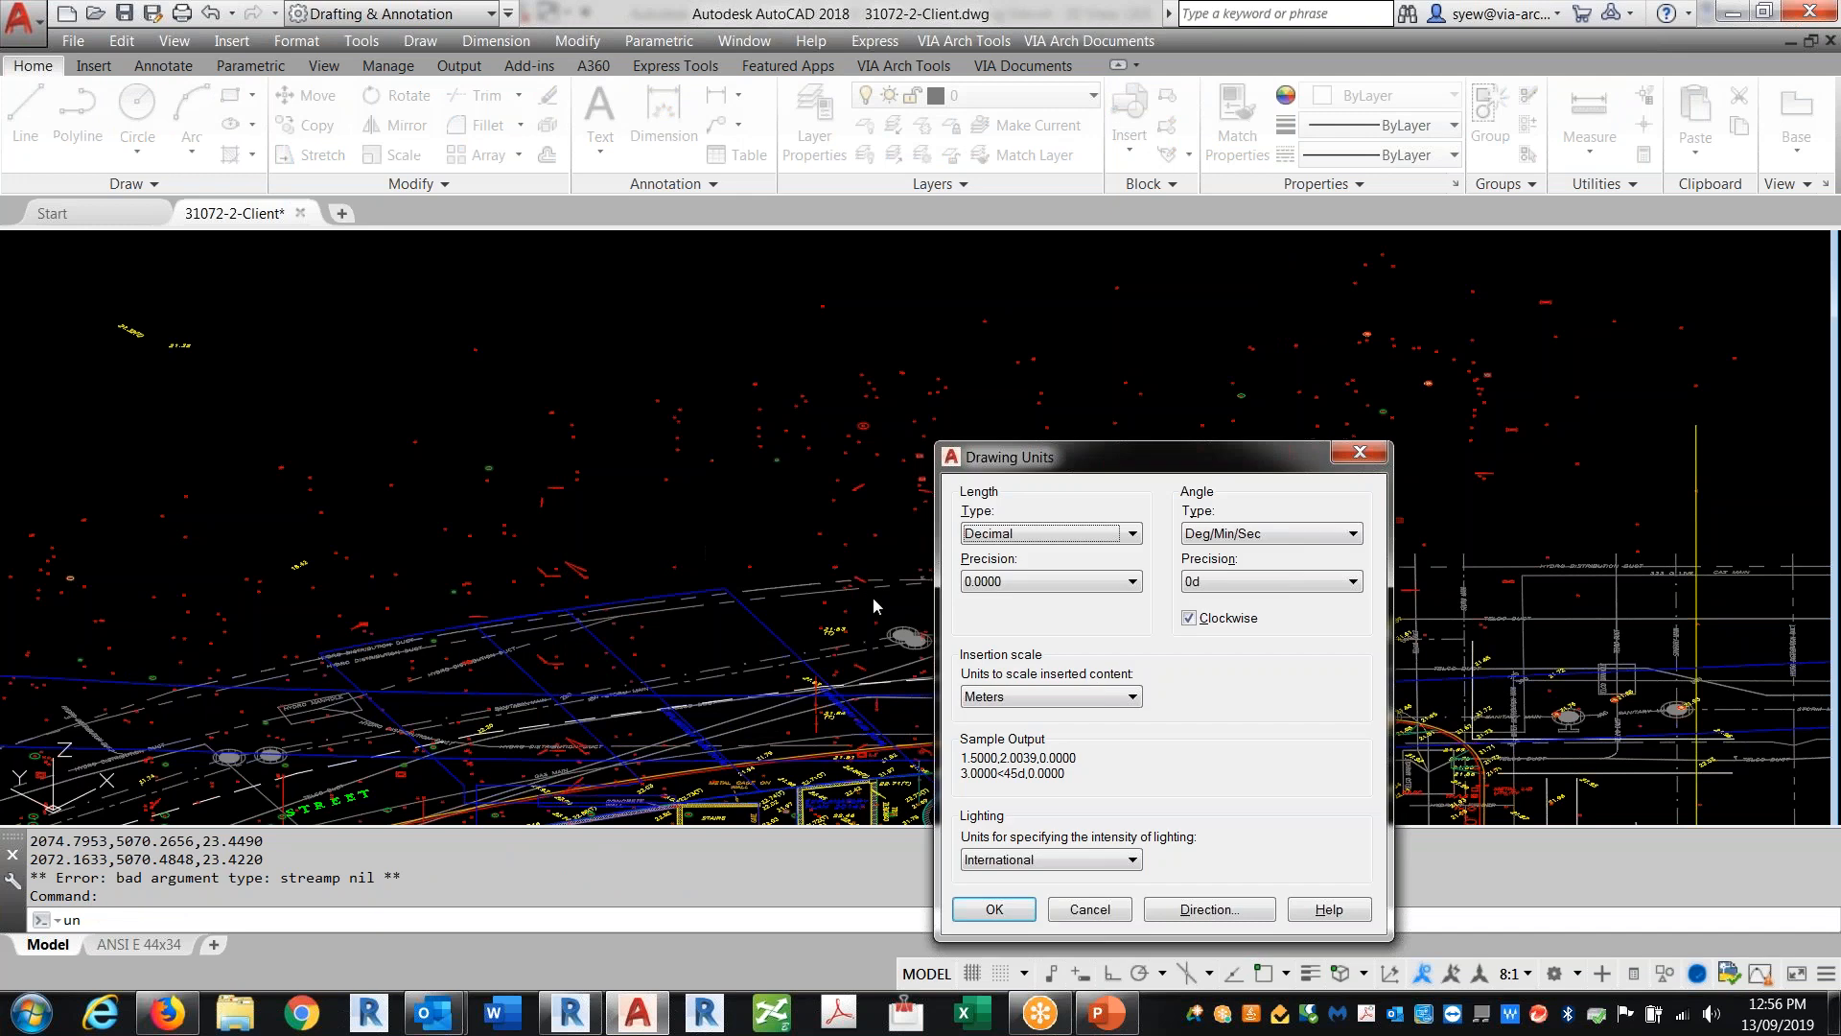
click(1015, 587)
click(1015, 587)
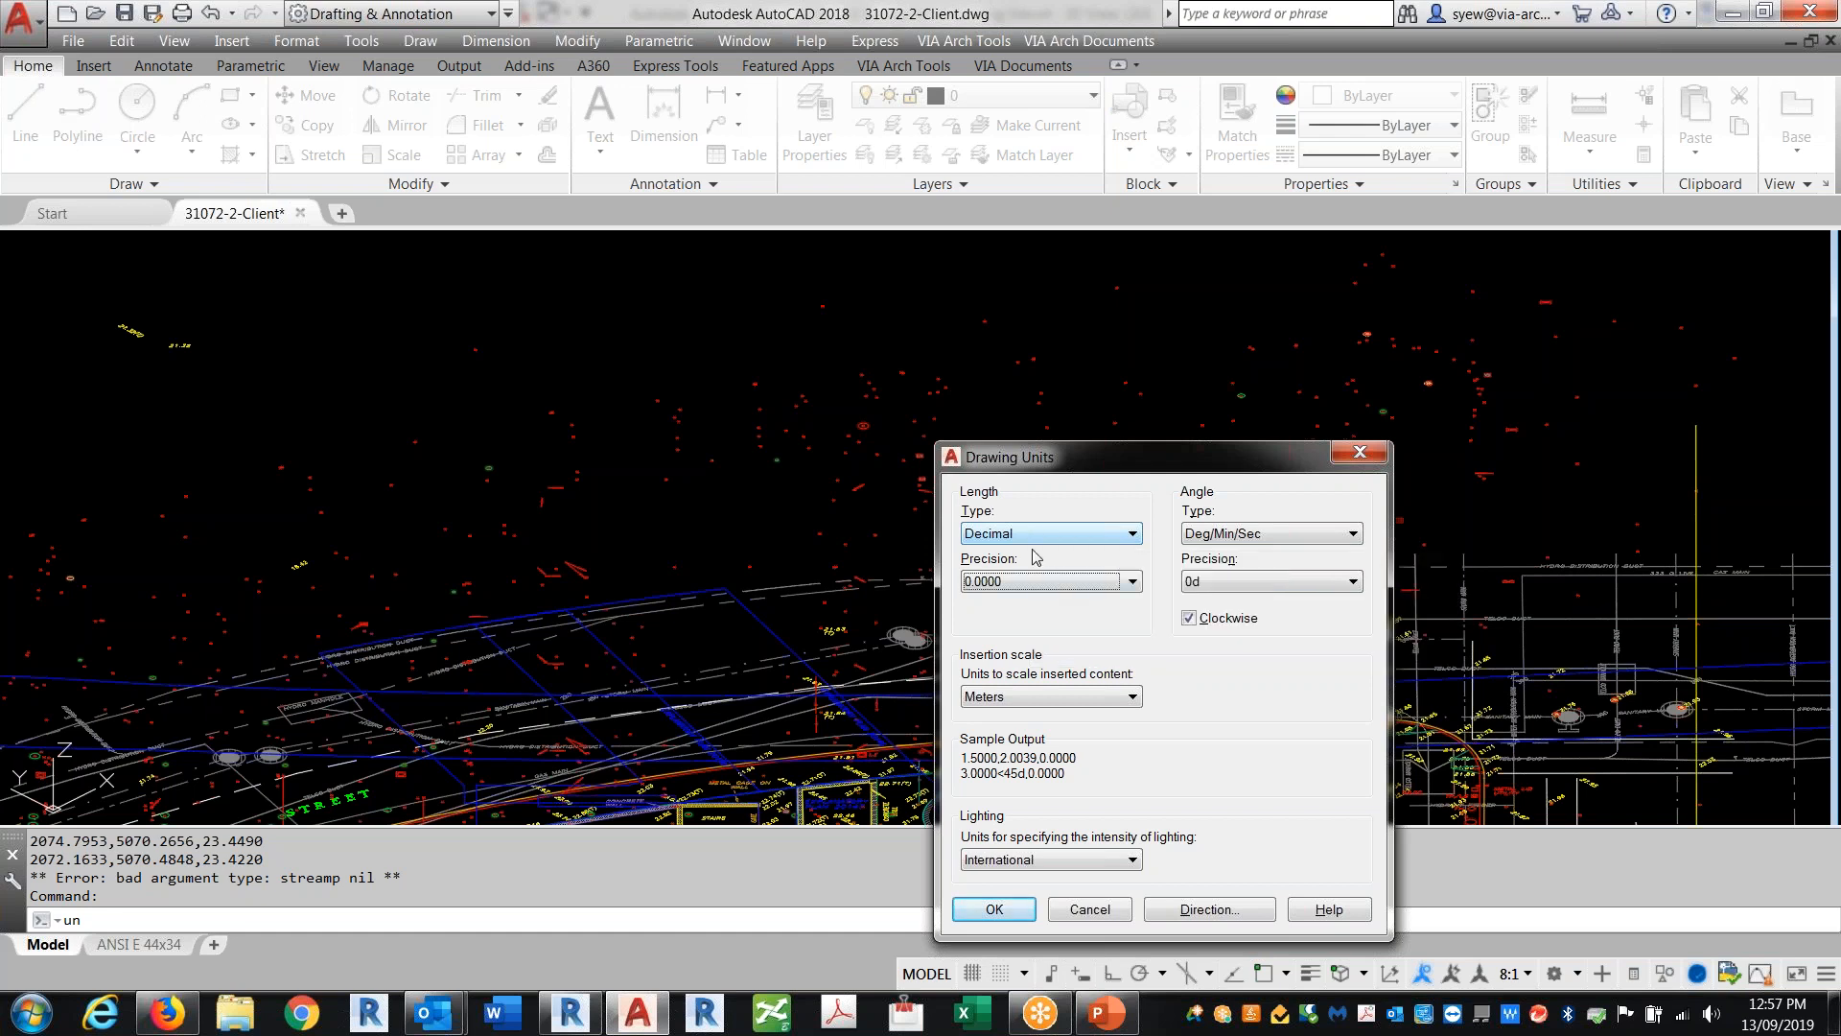
click(1024, 581)
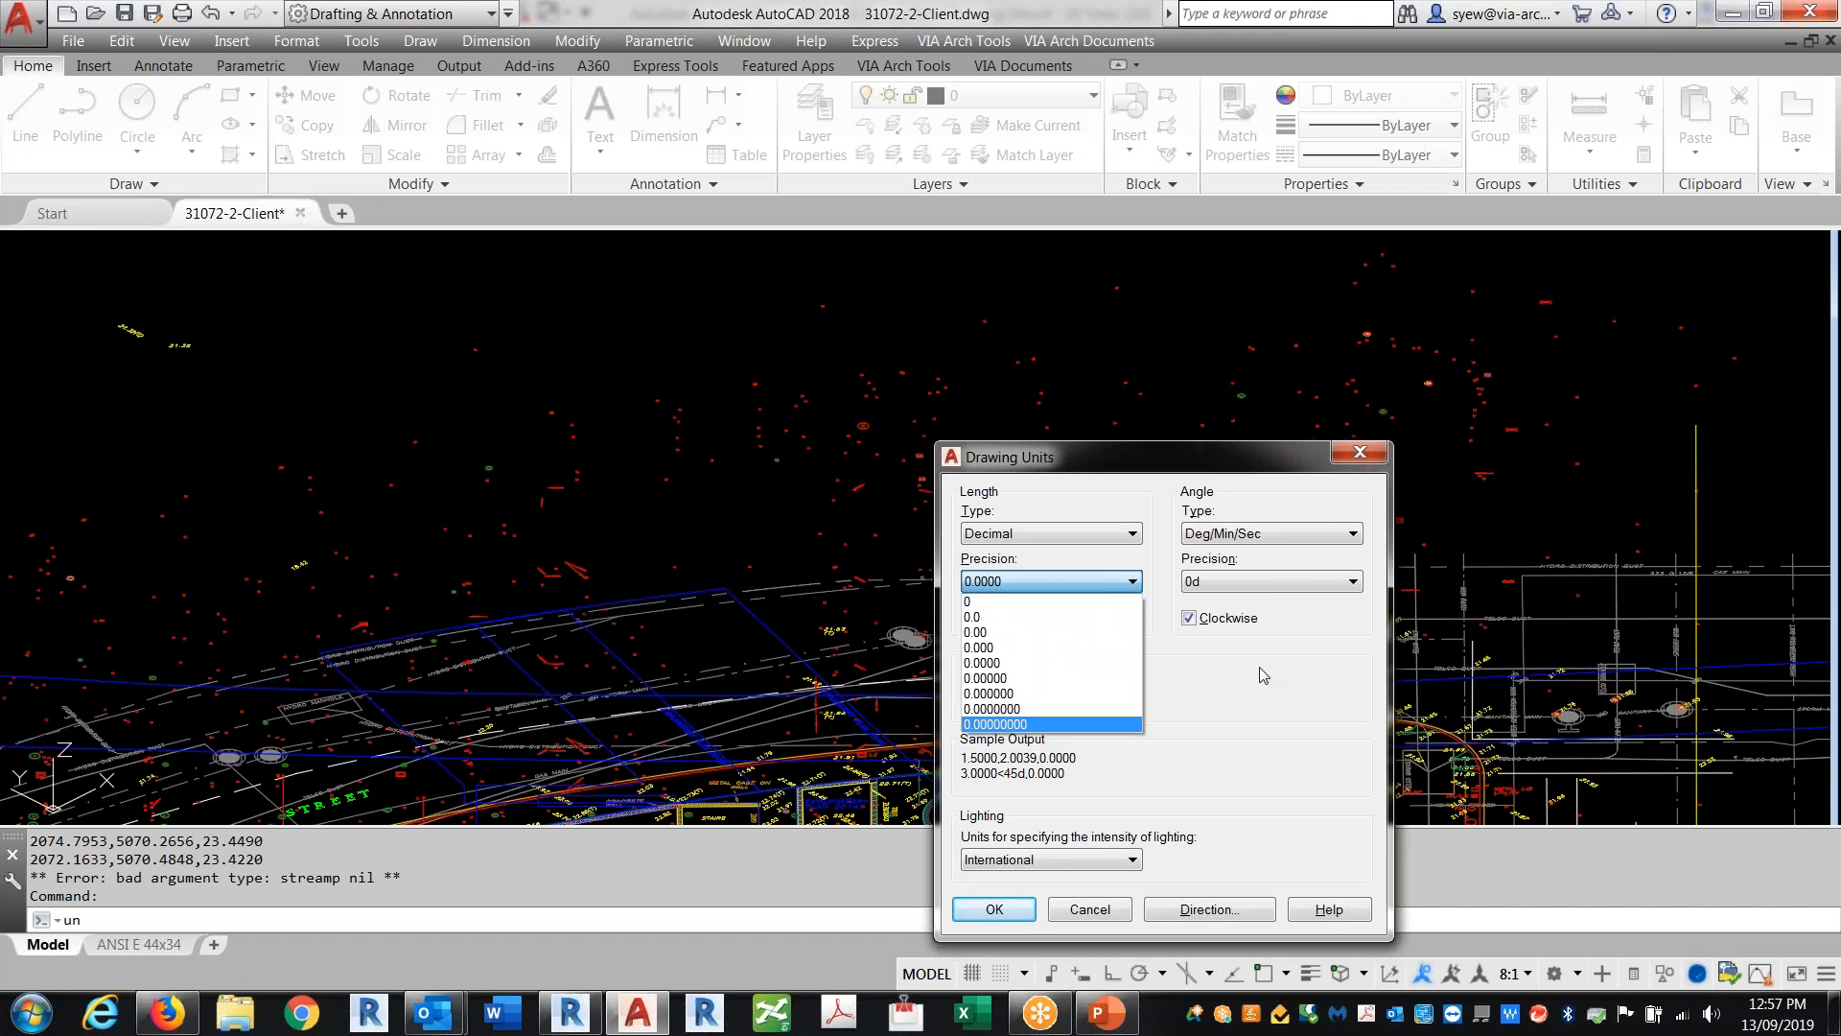
key(Return)
key(Return)
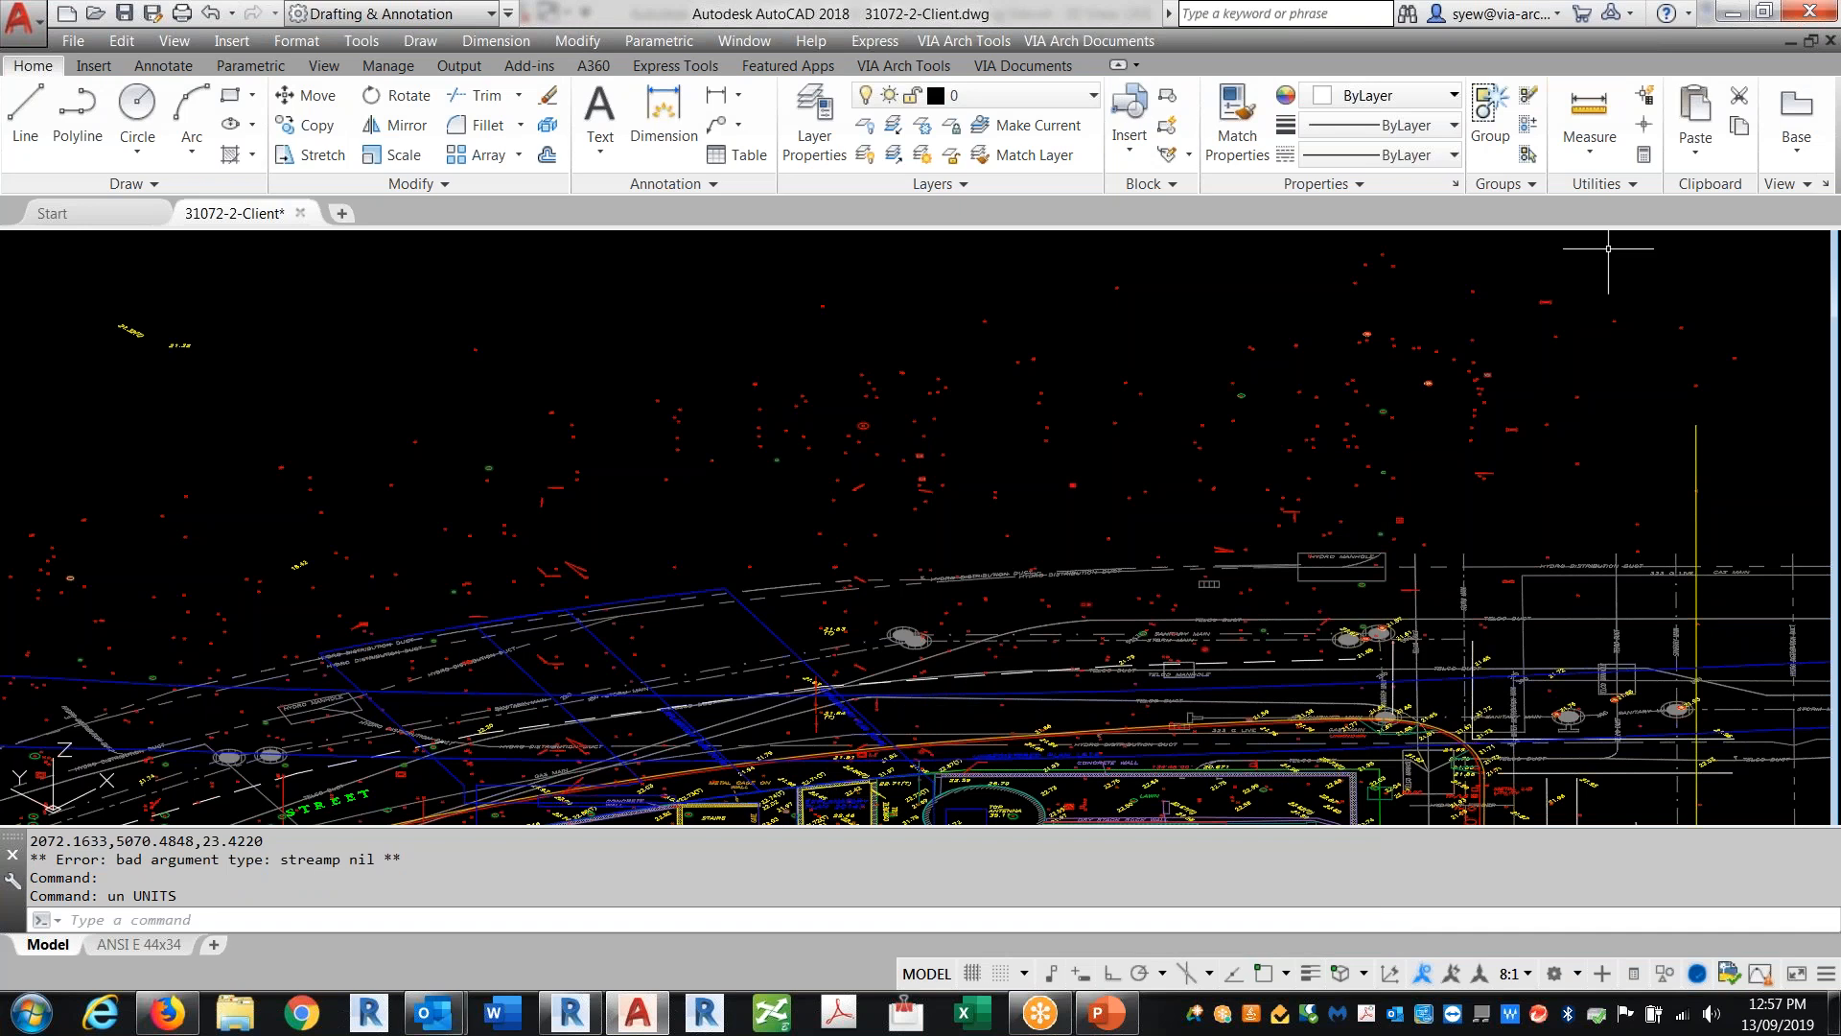
Step: Switch to Revit and start a new project from the Architectural Template
click(1733, 13)
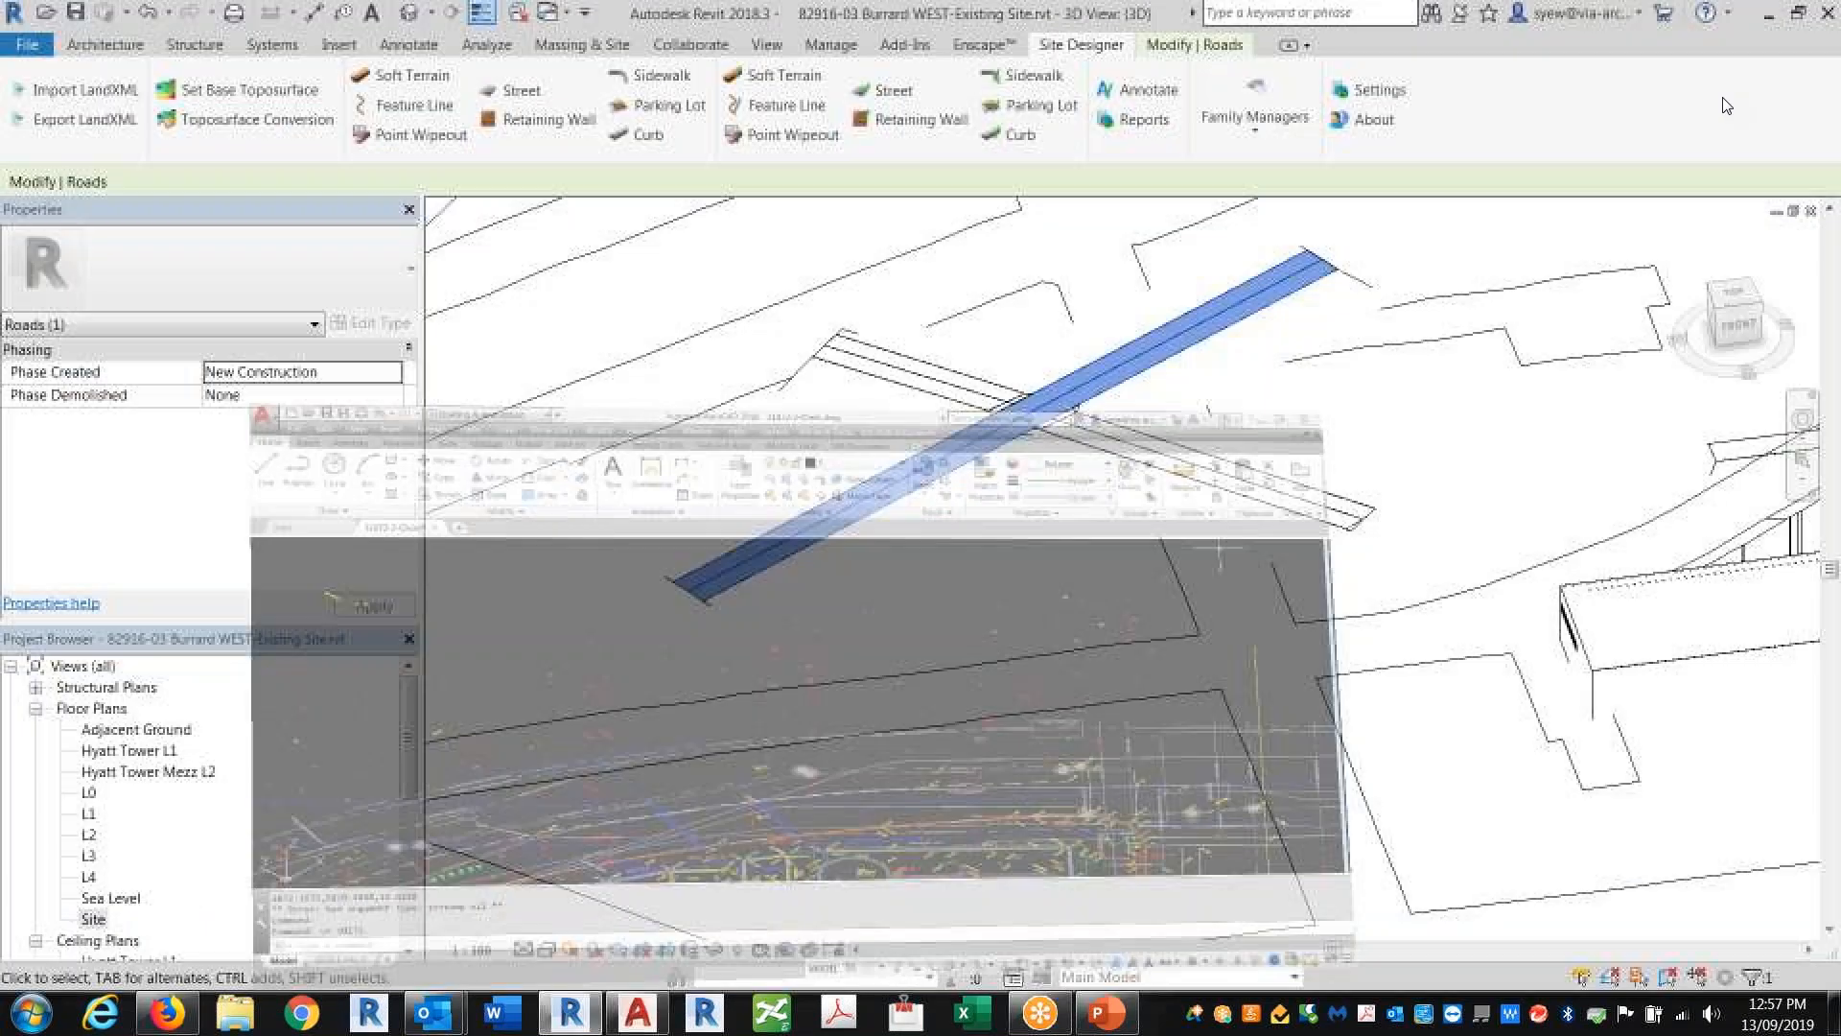
click(1766, 16)
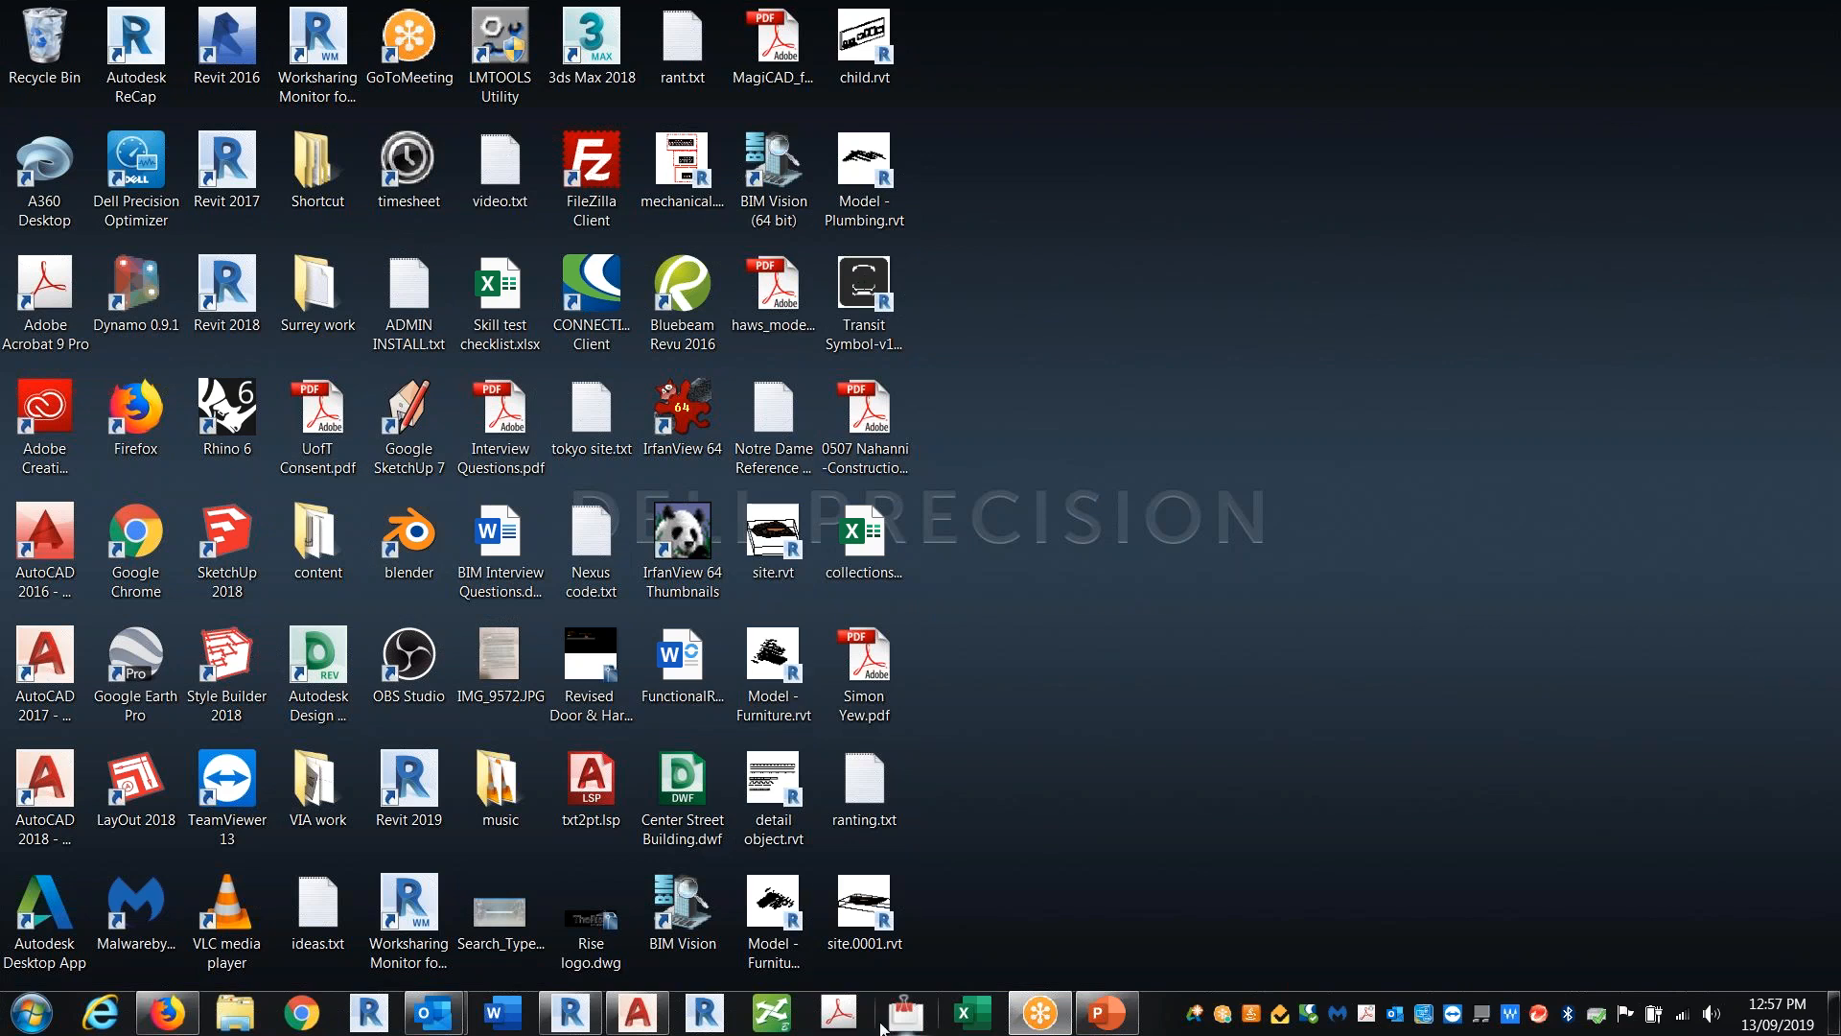
click(569, 1013)
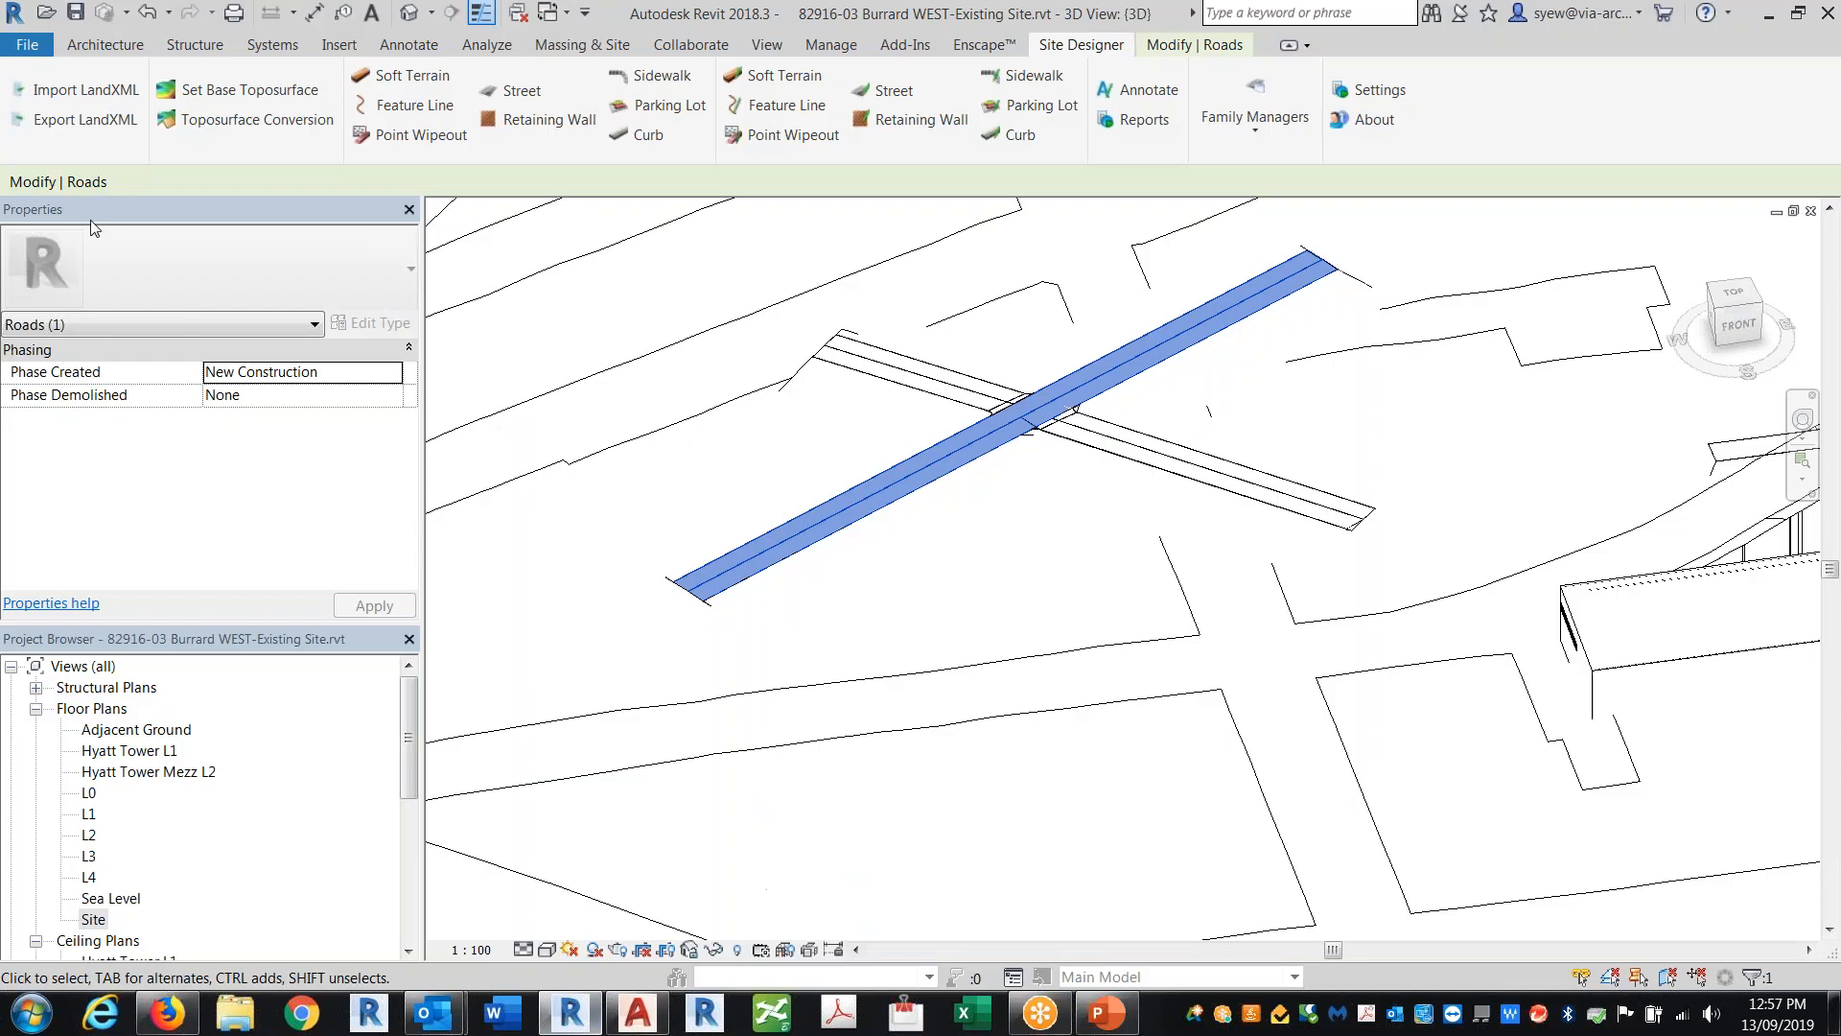
click(29, 44)
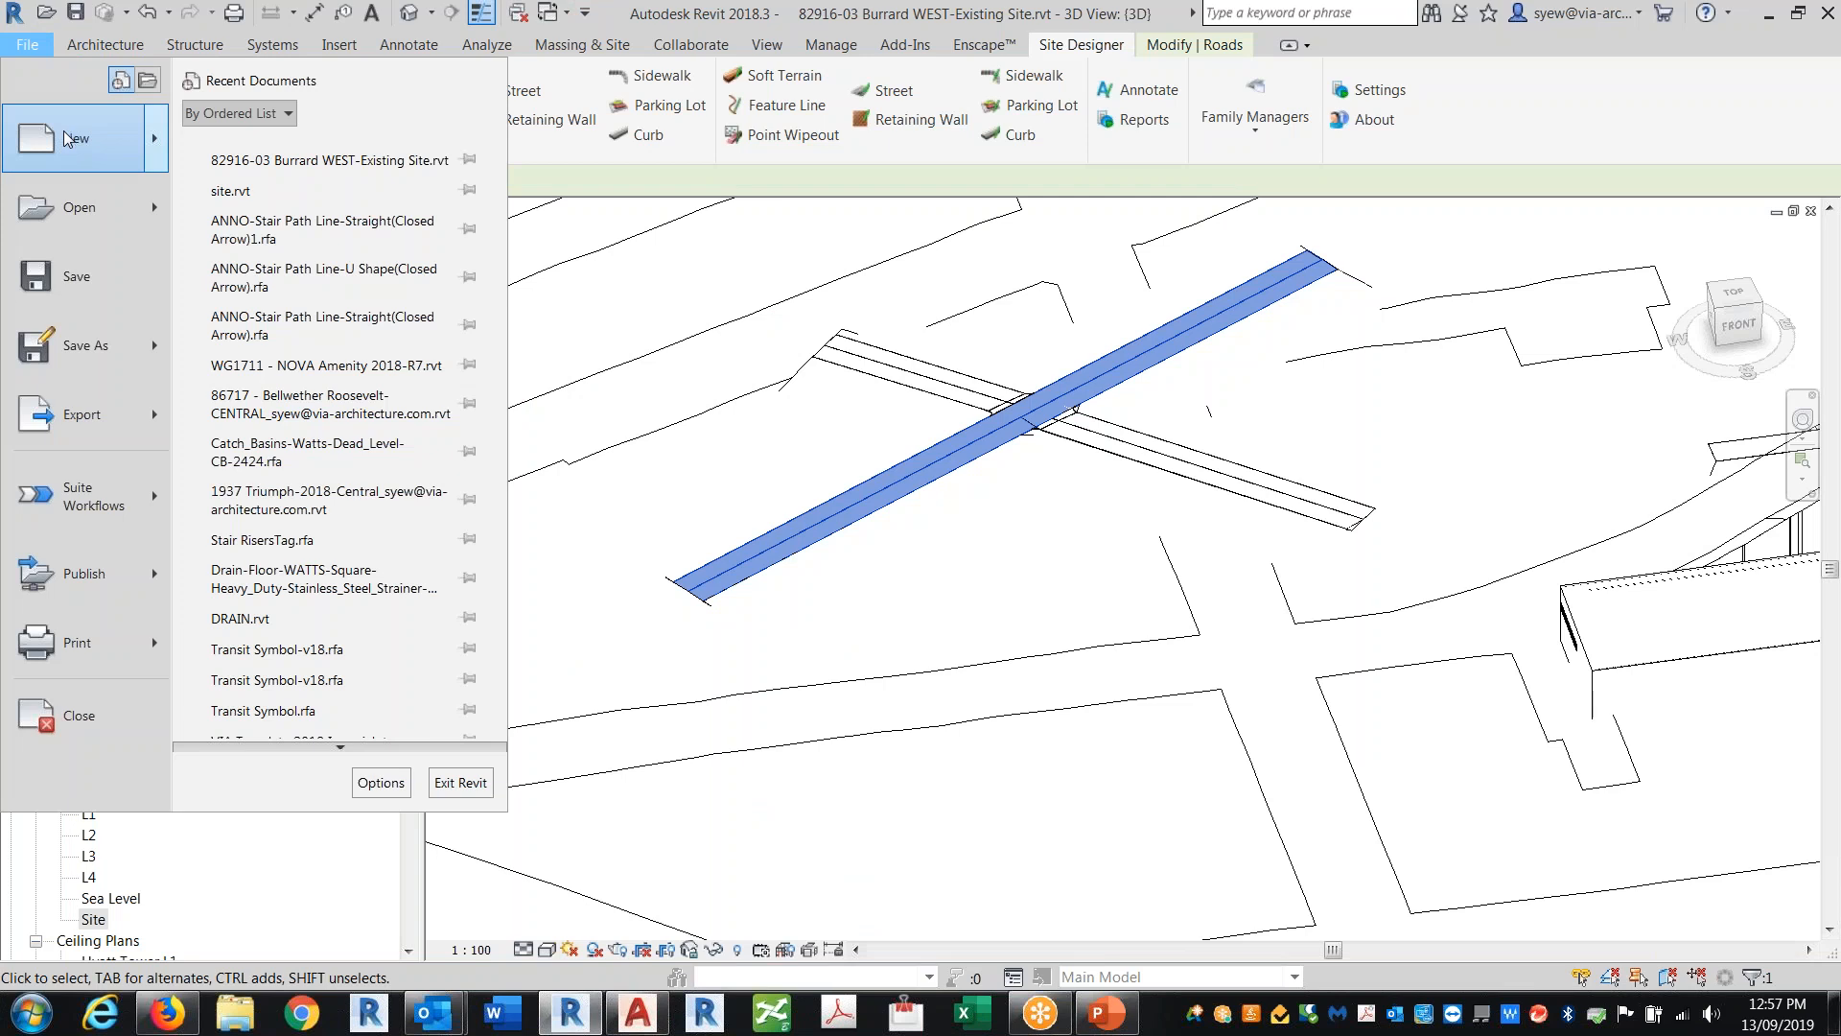
mouse_move(70, 139)
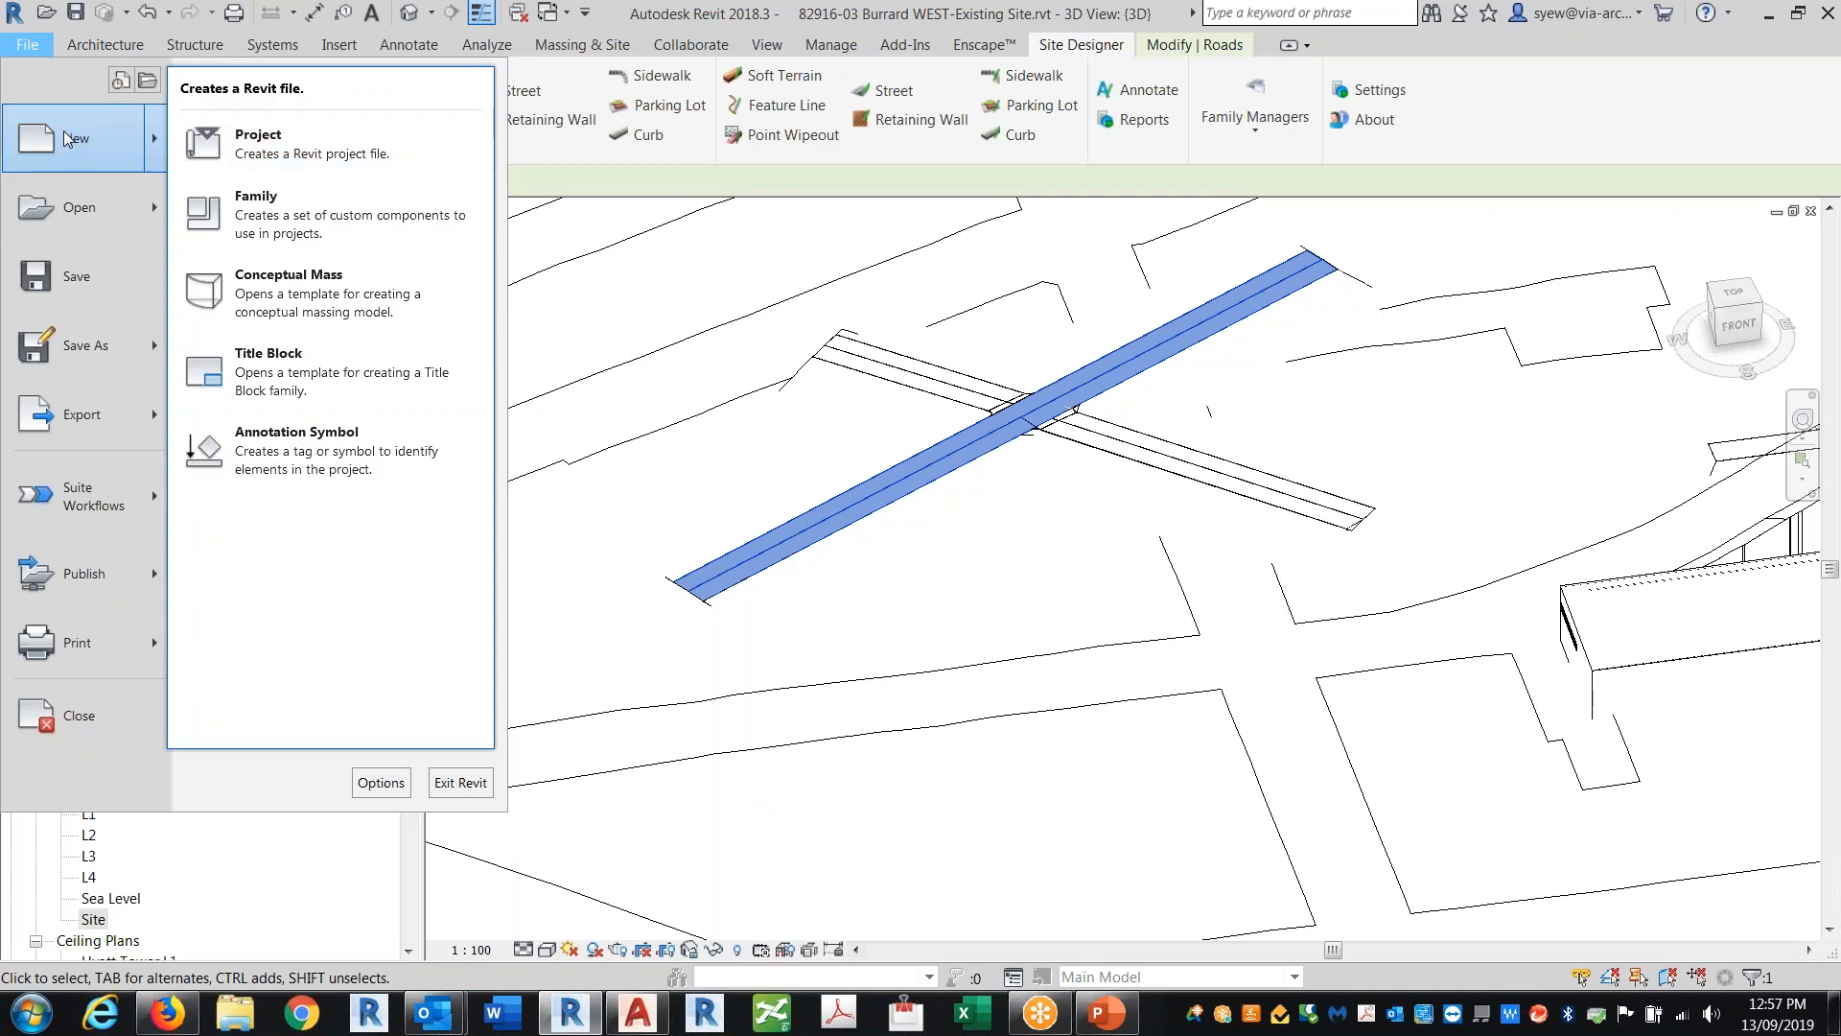
click(314, 148)
click(996, 455)
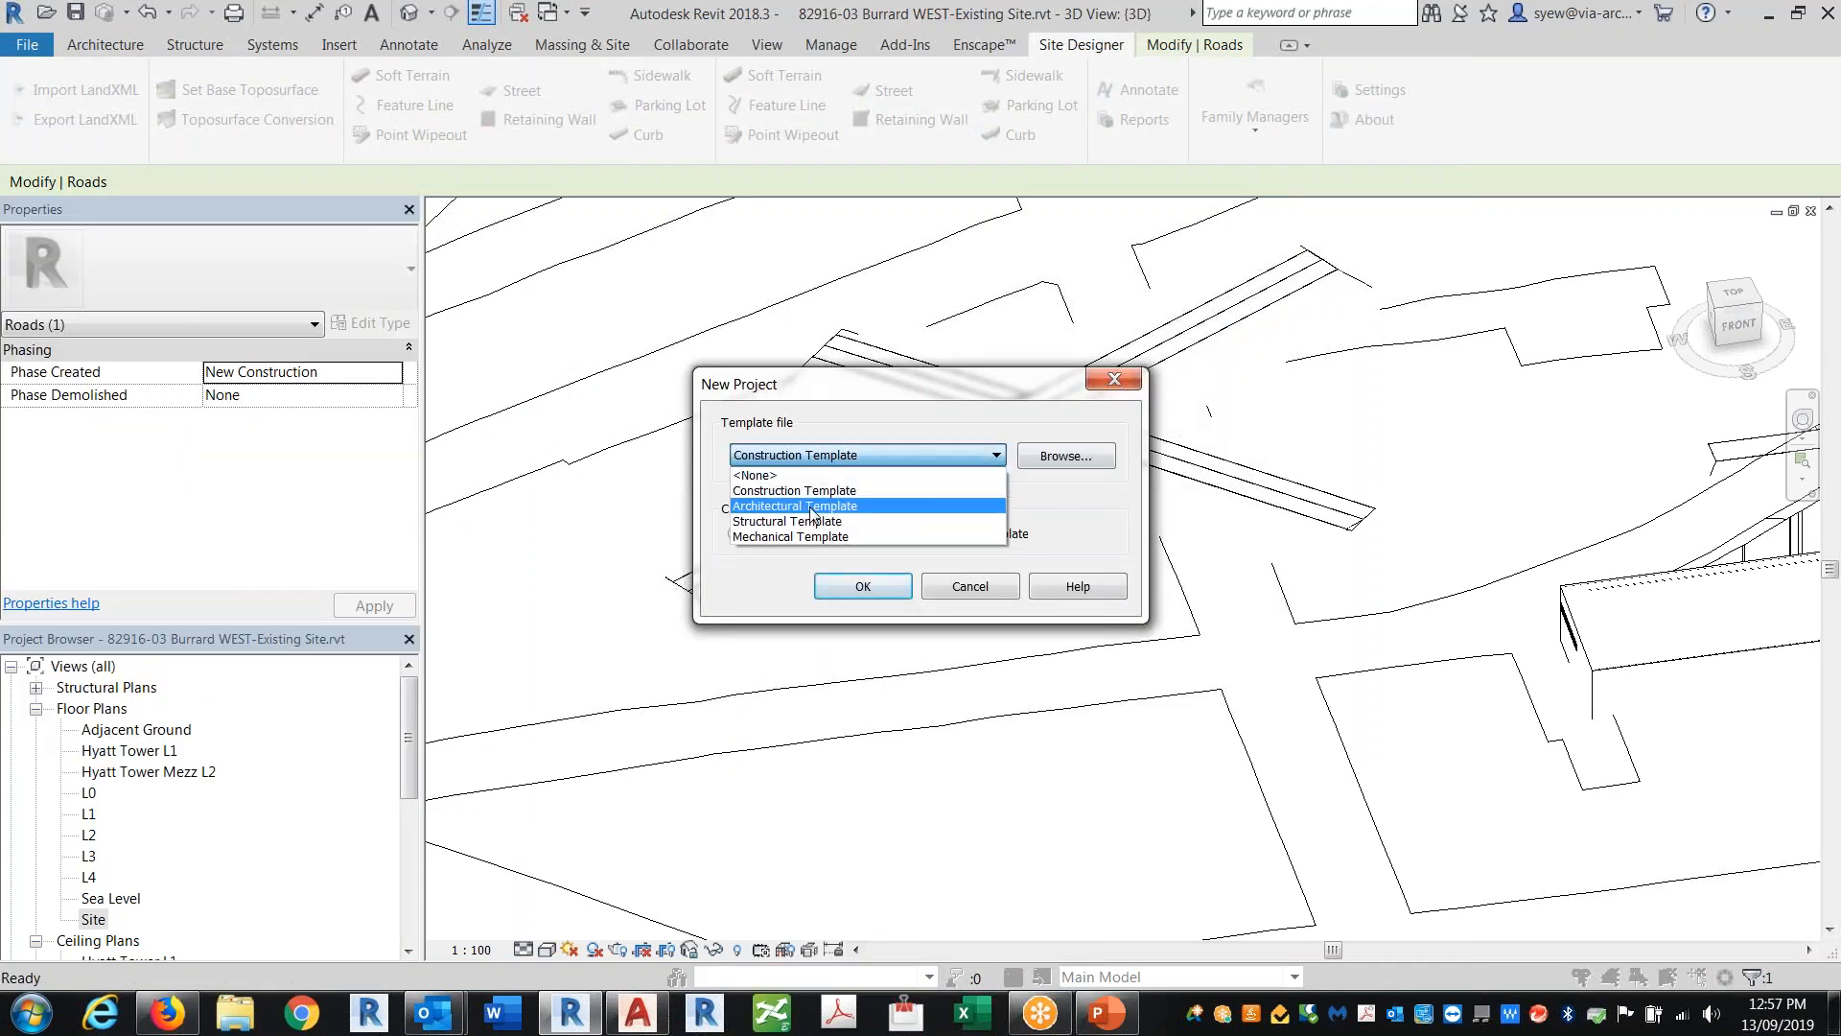
click(811, 506)
click(853, 589)
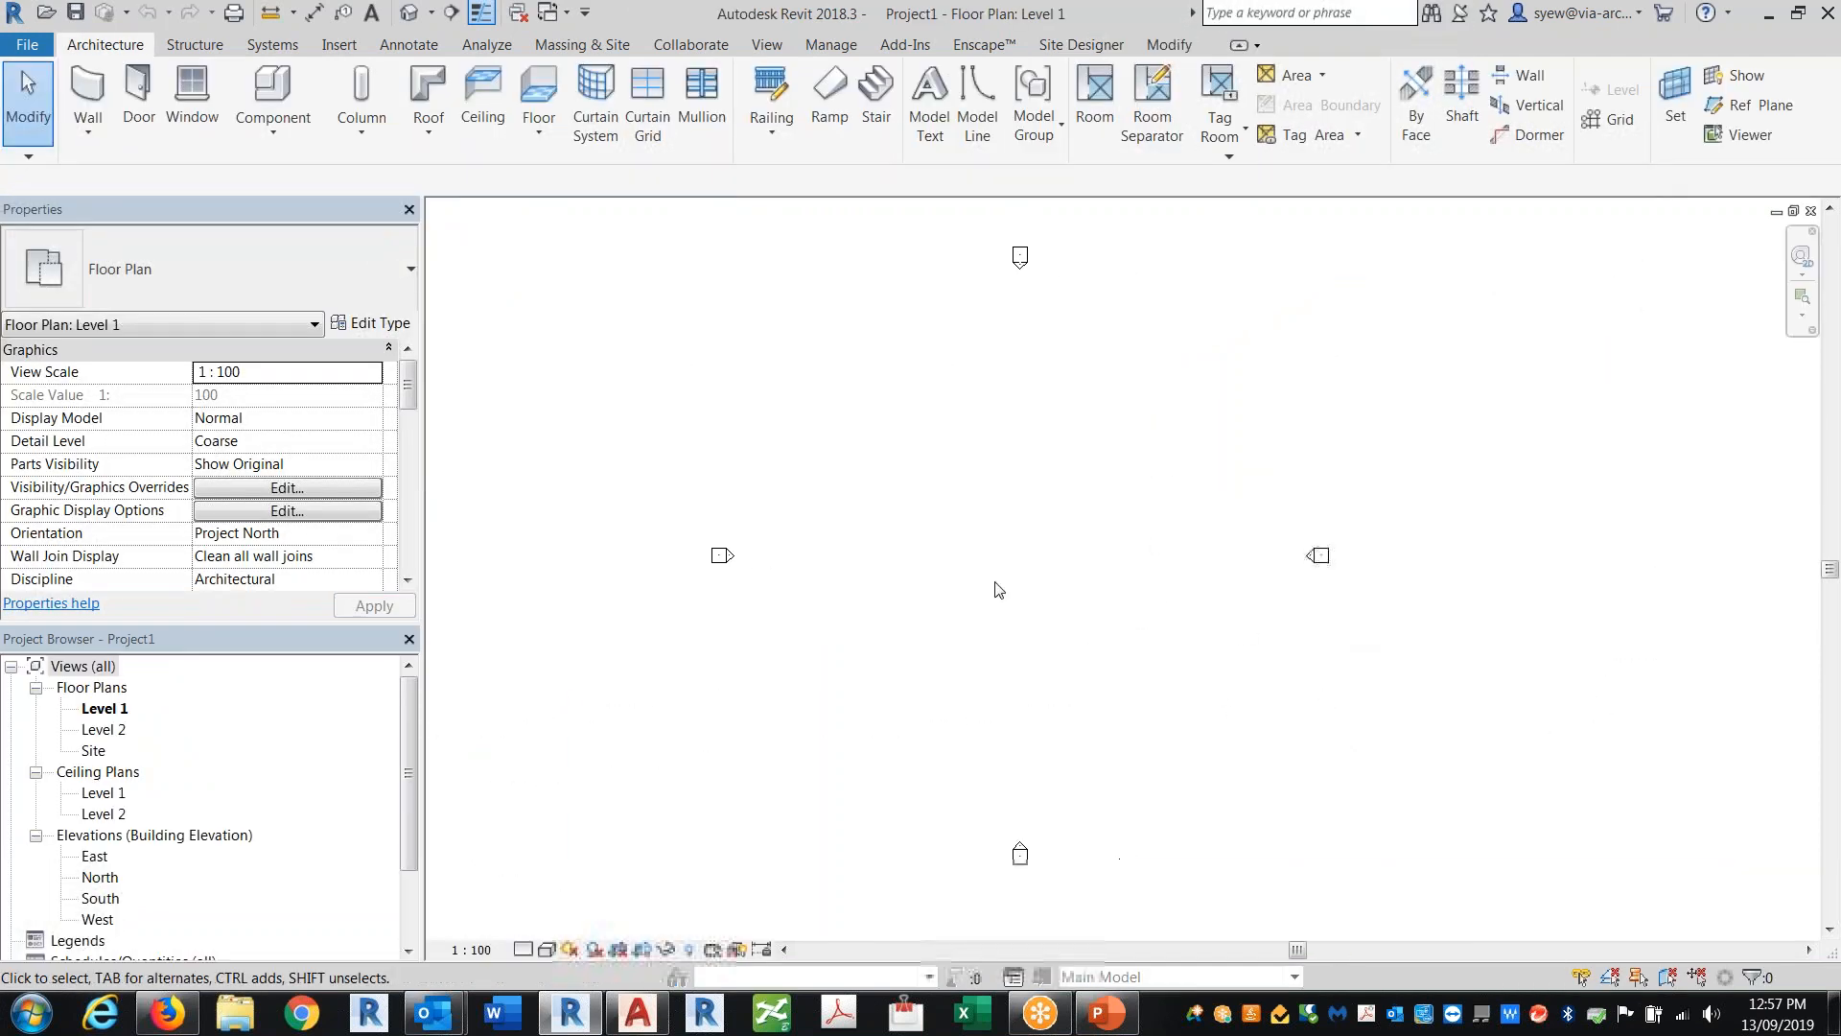
Step: Open the Site plan and start a toposurface created from an imported points file
click(95, 756)
double_click(95, 755)
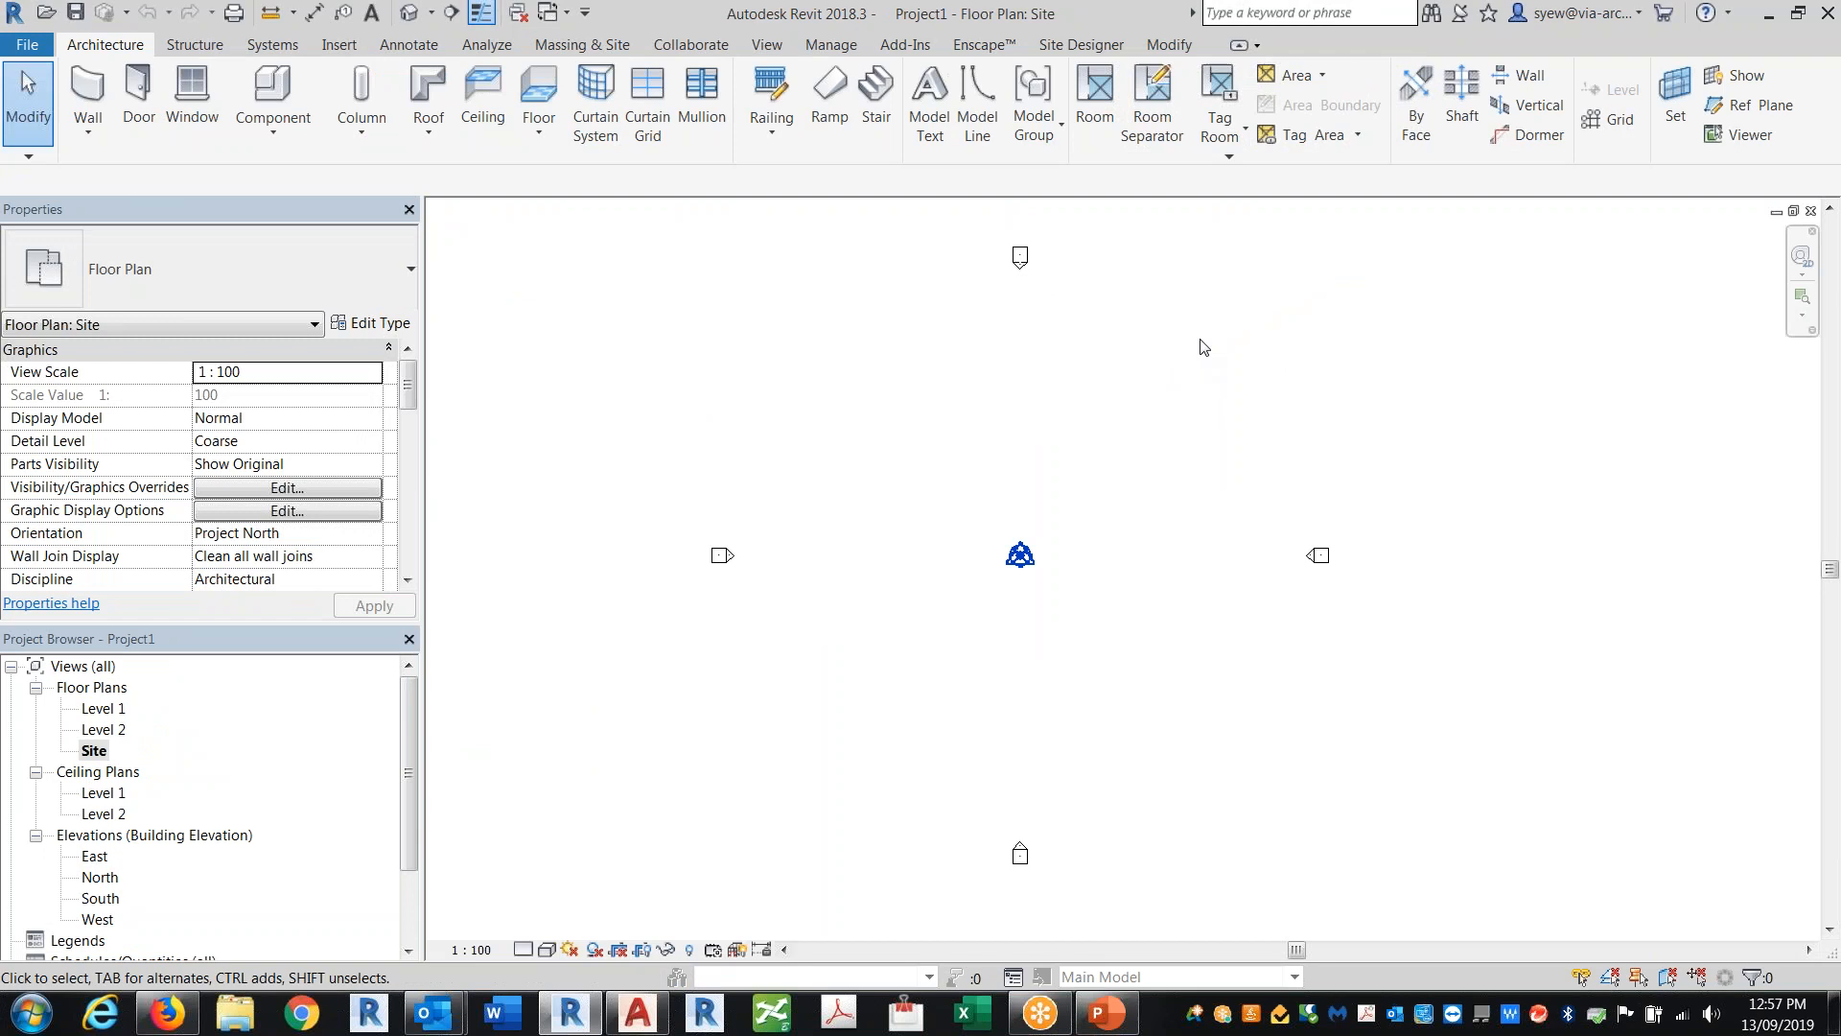
middle_drag(1150, 655, 1043, 661)
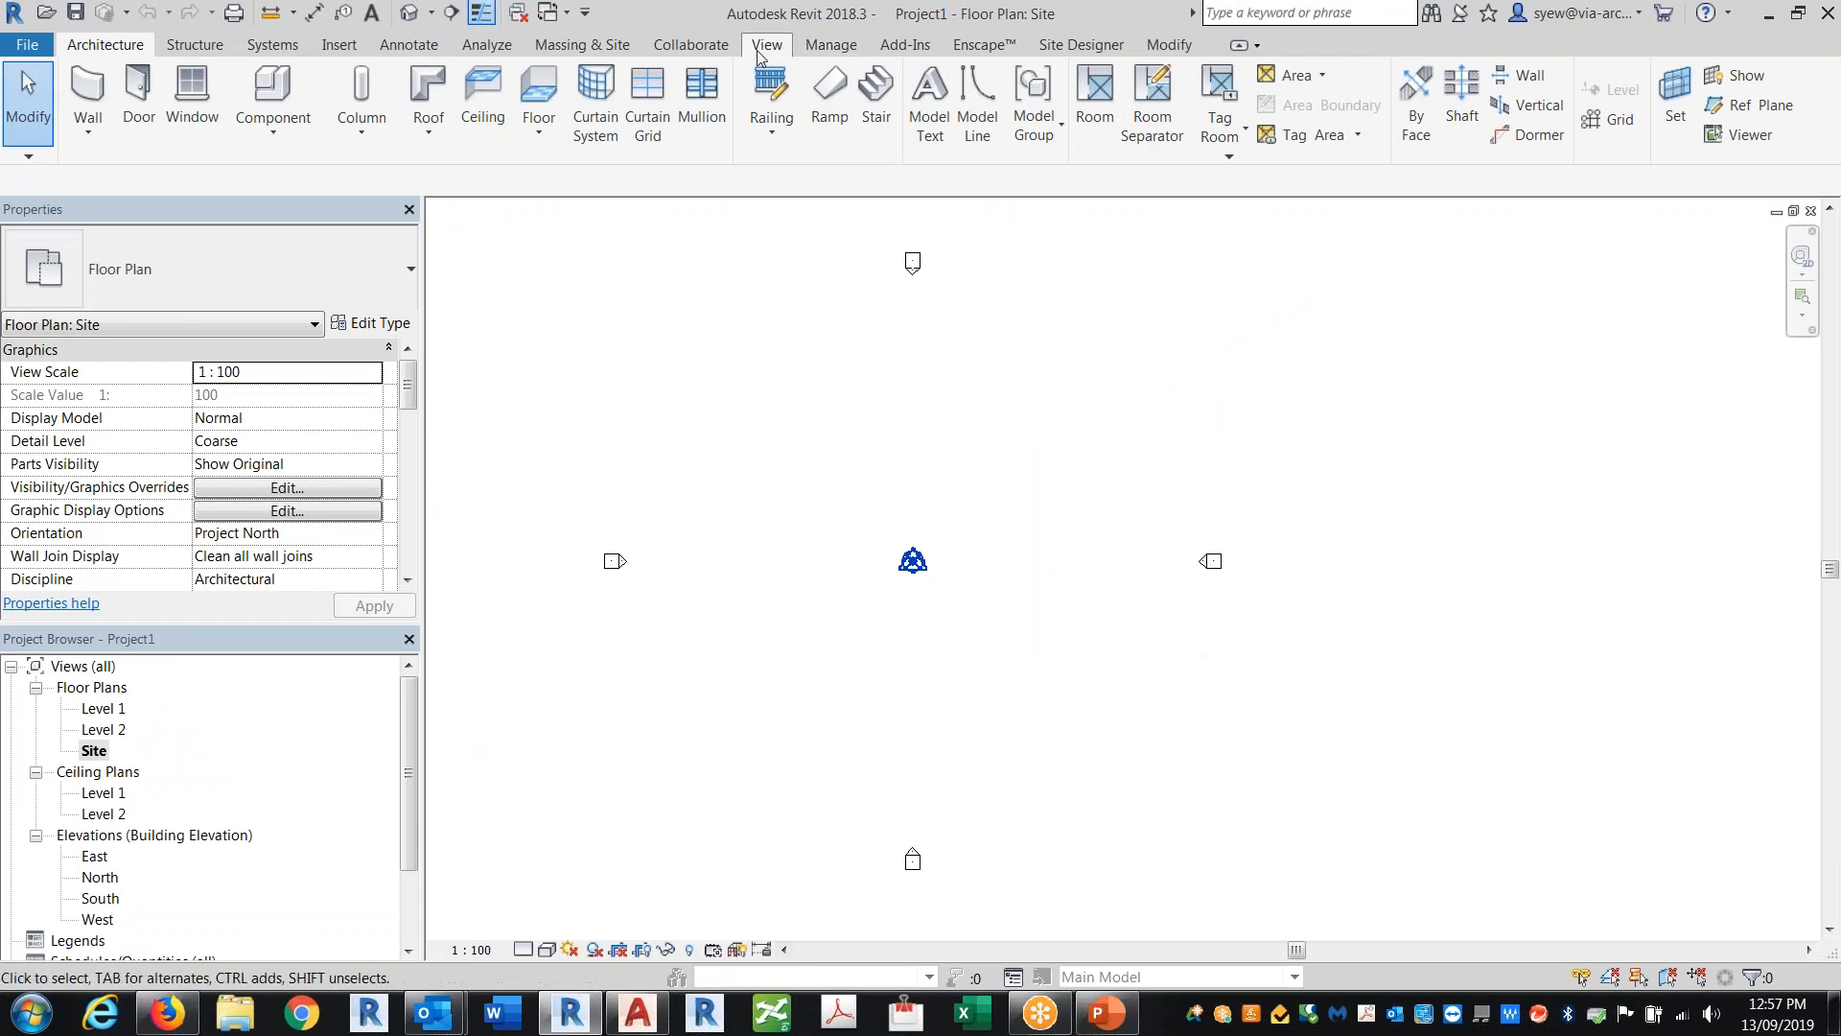
click(582, 45)
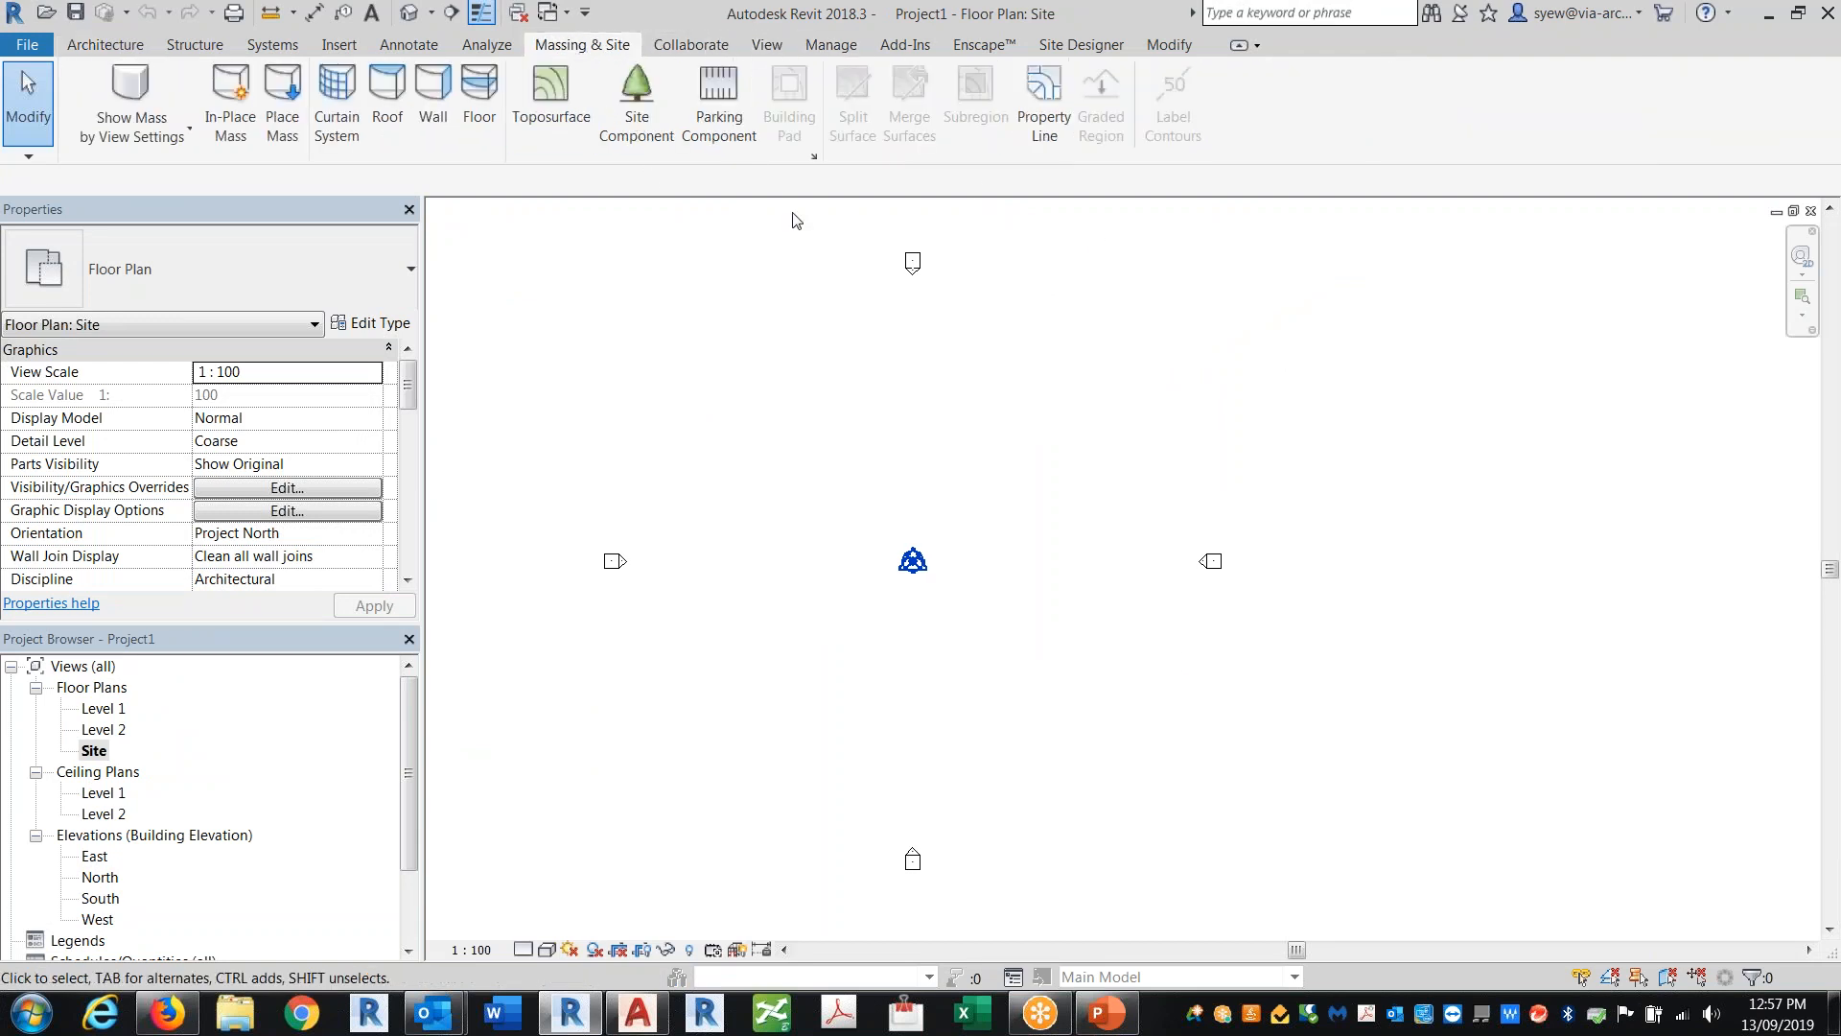
click(560, 128)
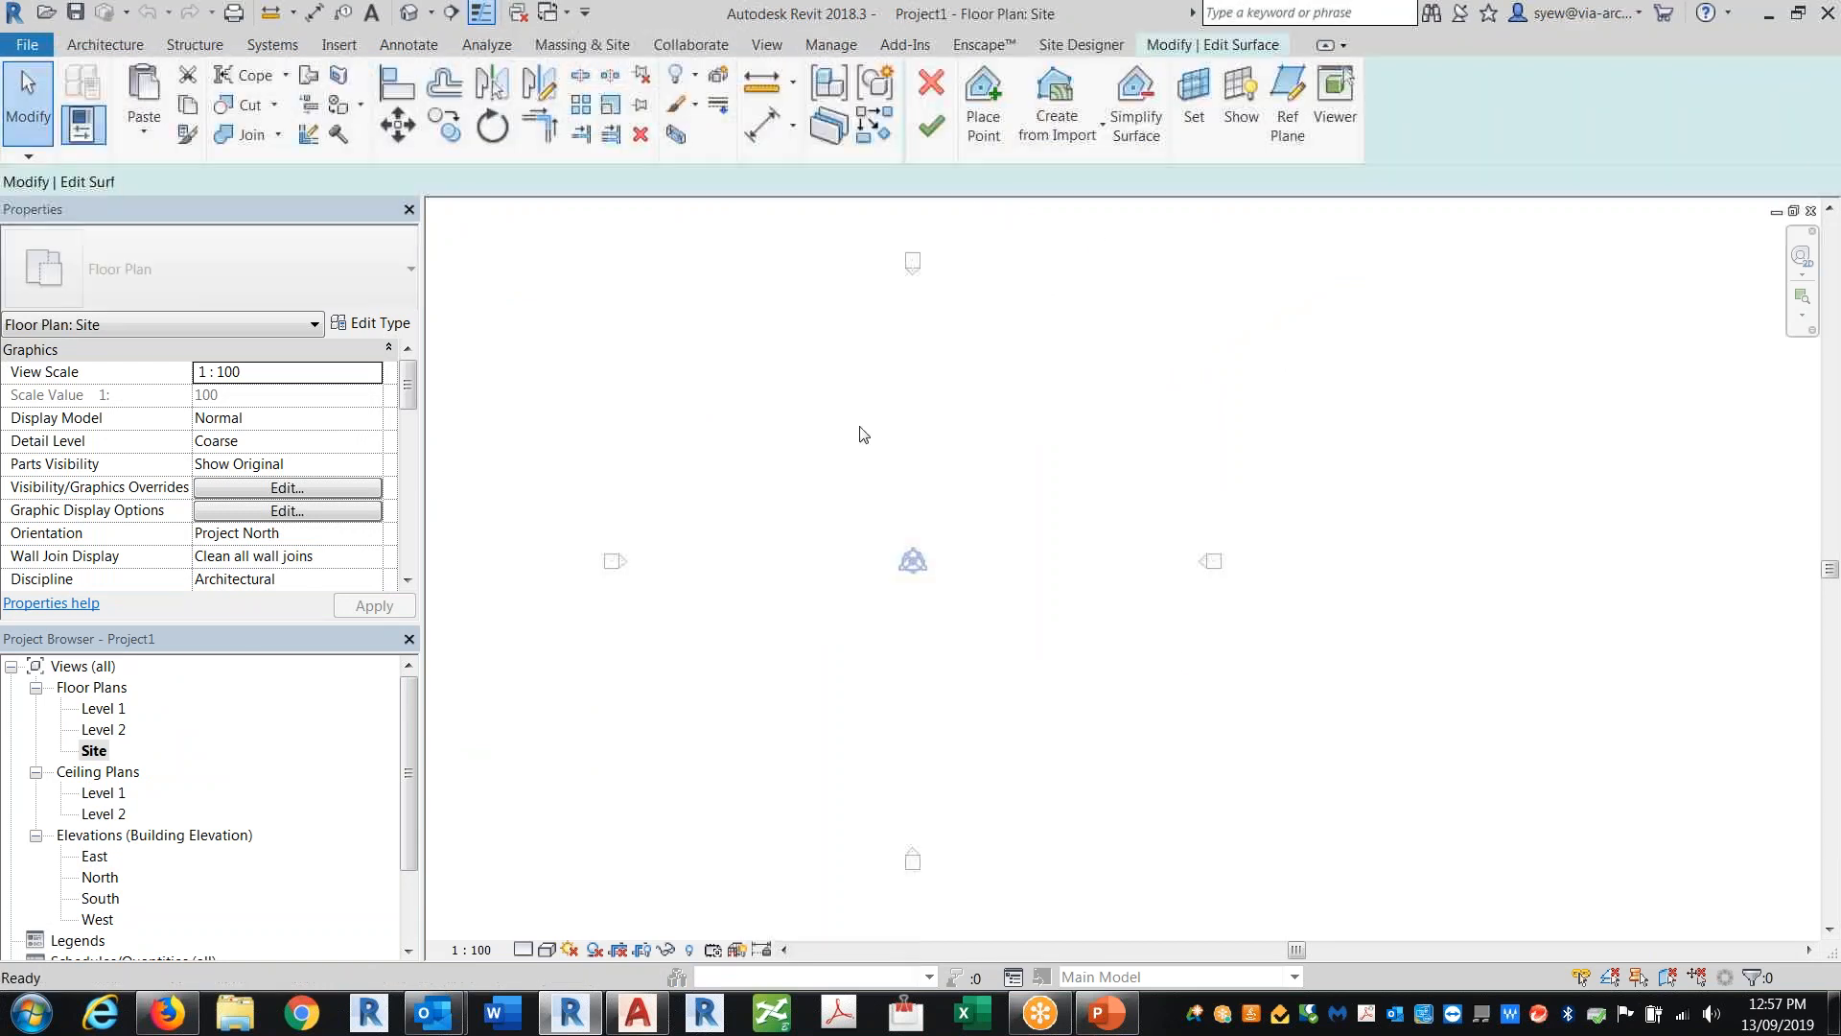
click(1056, 120)
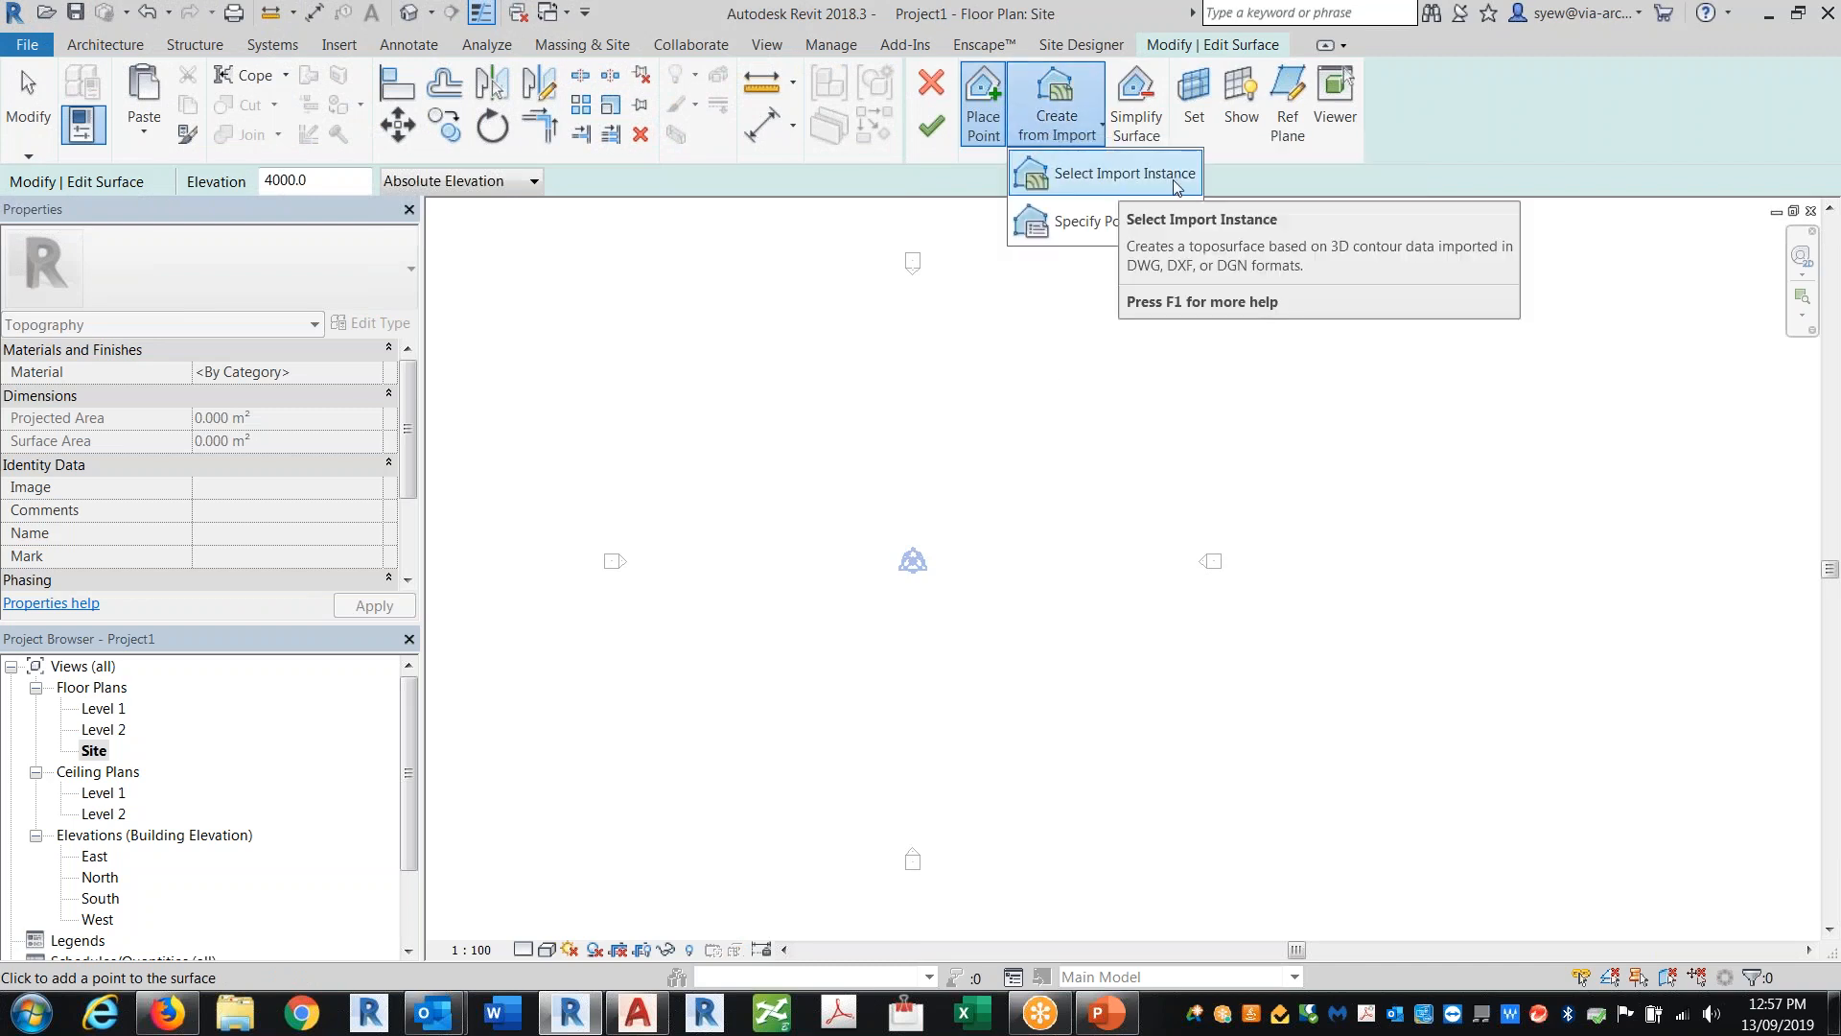
click(1120, 228)
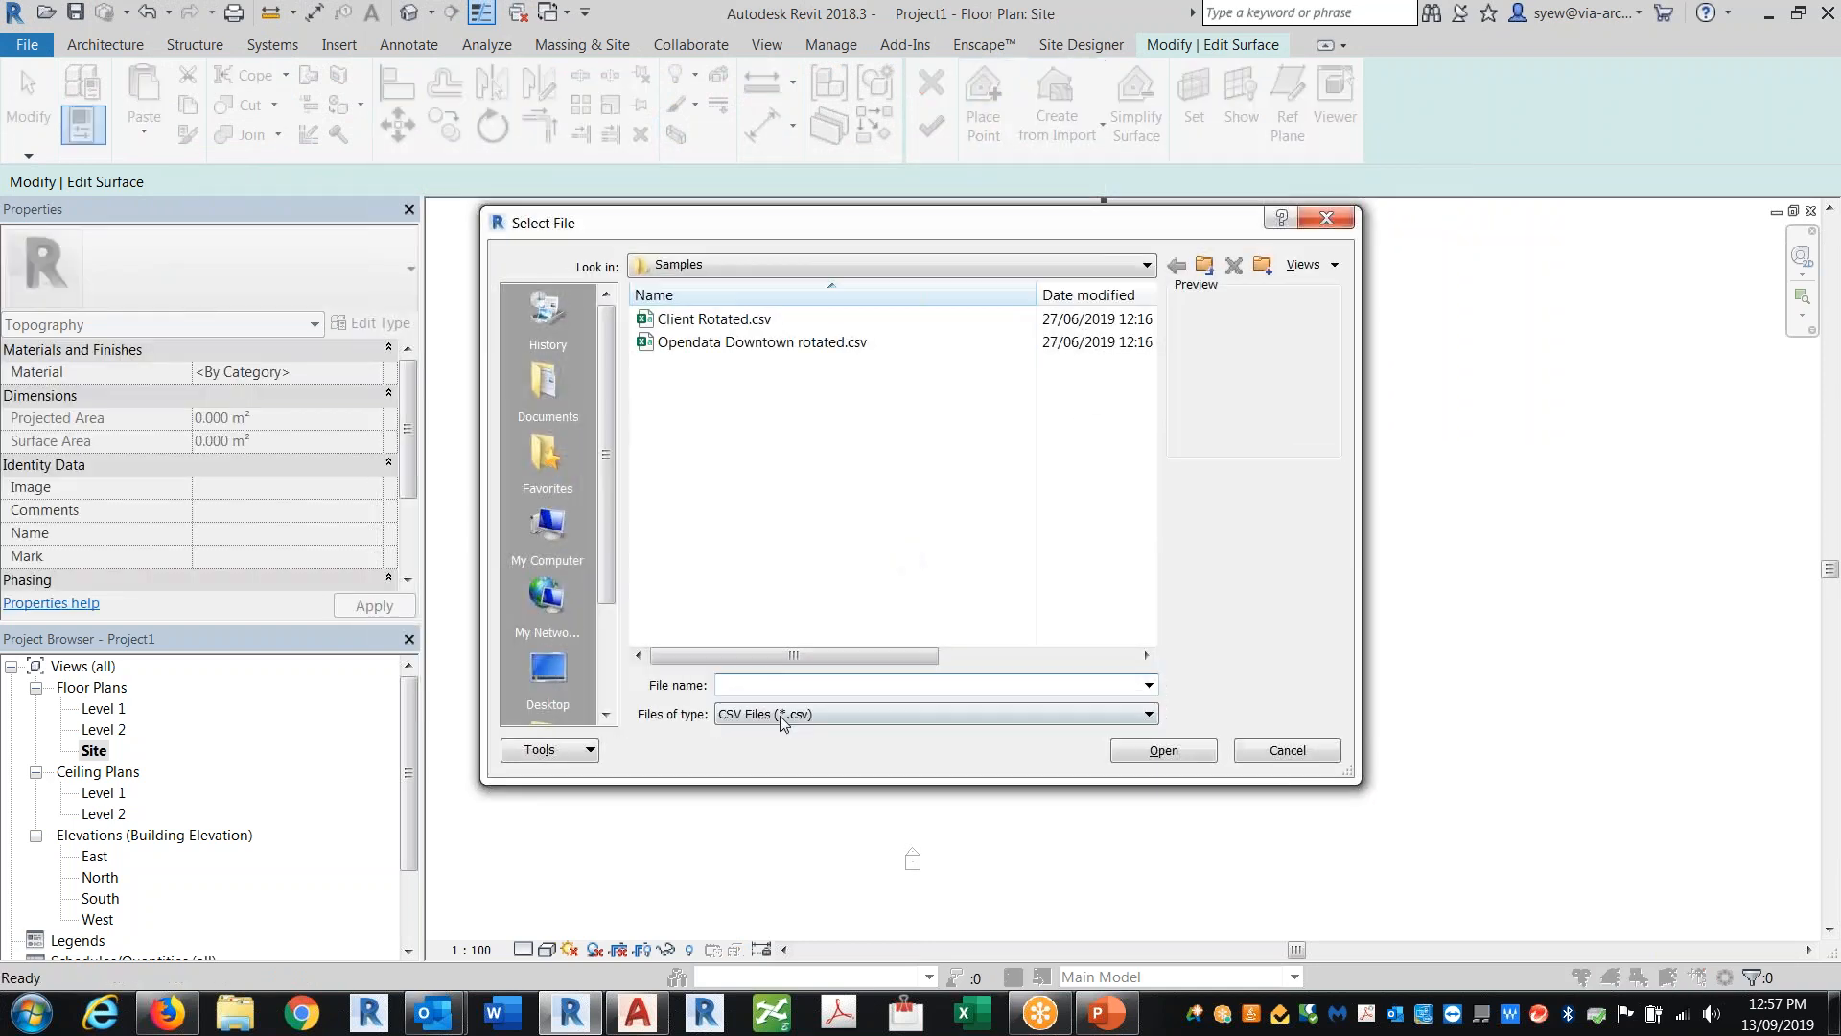
Step: Choose Client Rotated.csv in the Samples folder and import it with one file unit equal to Meters
click(548, 671)
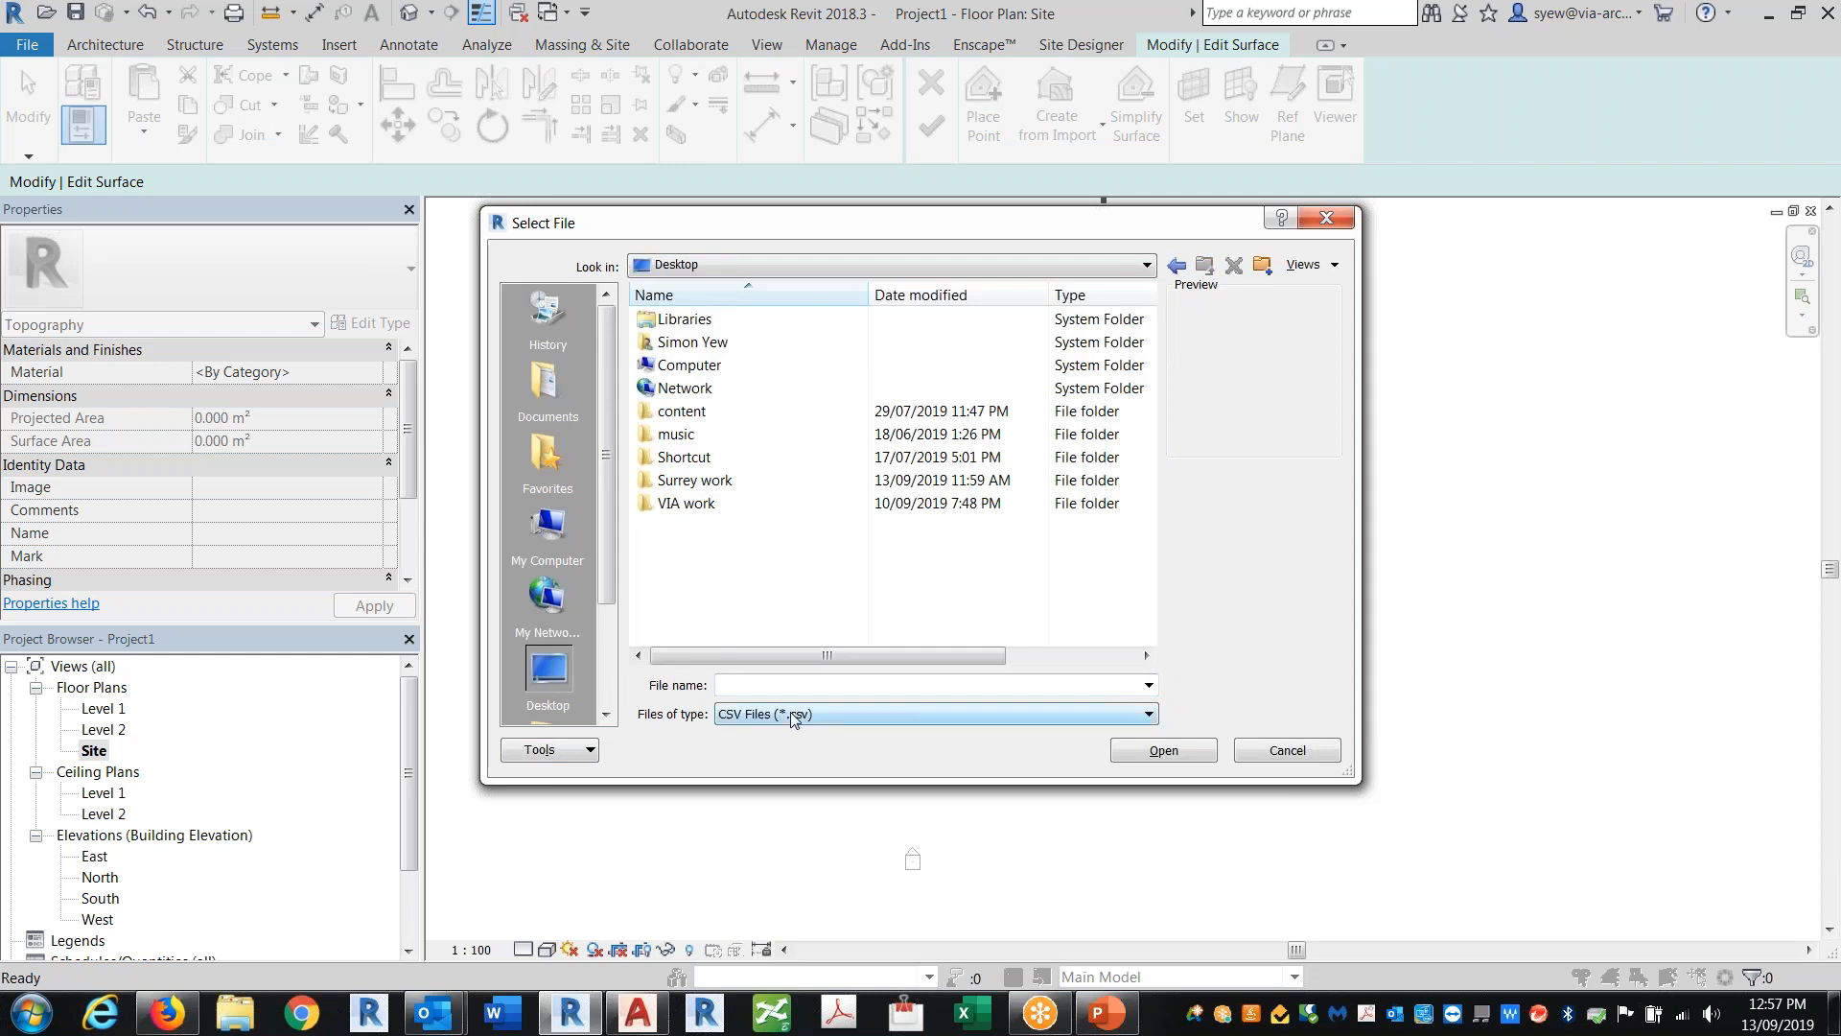
click(1176, 268)
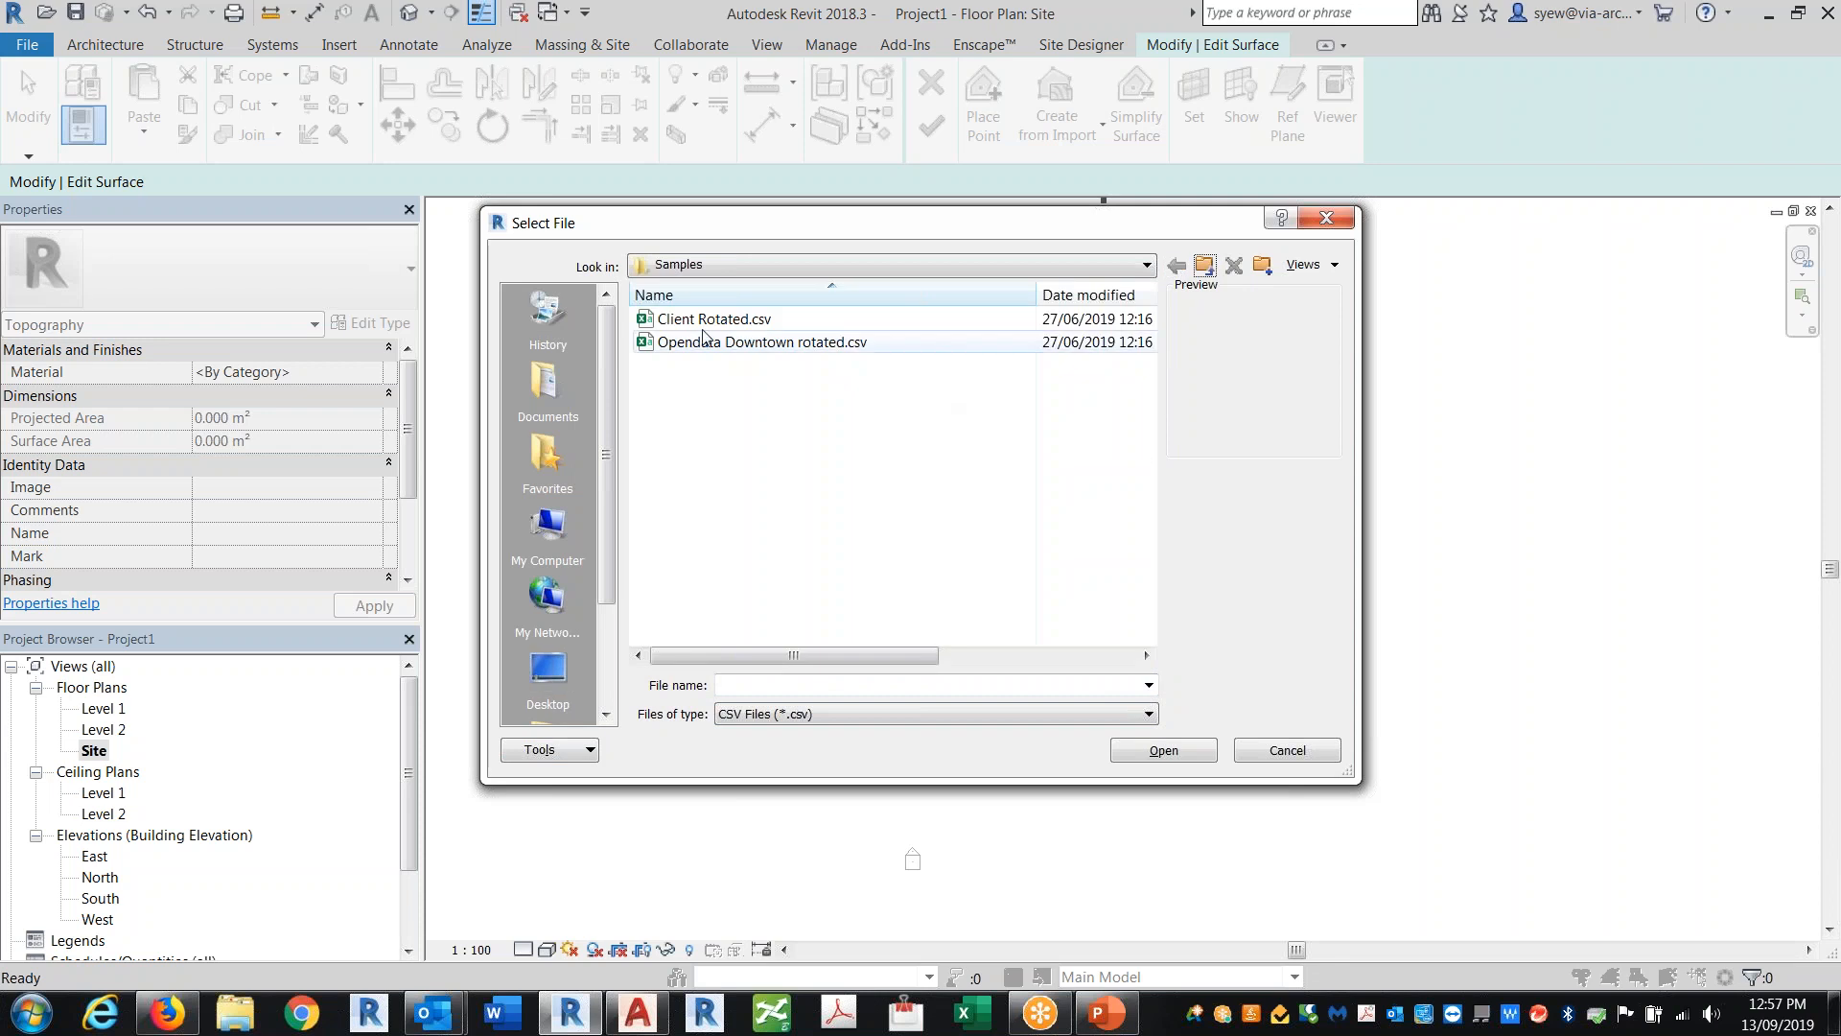
click(714, 323)
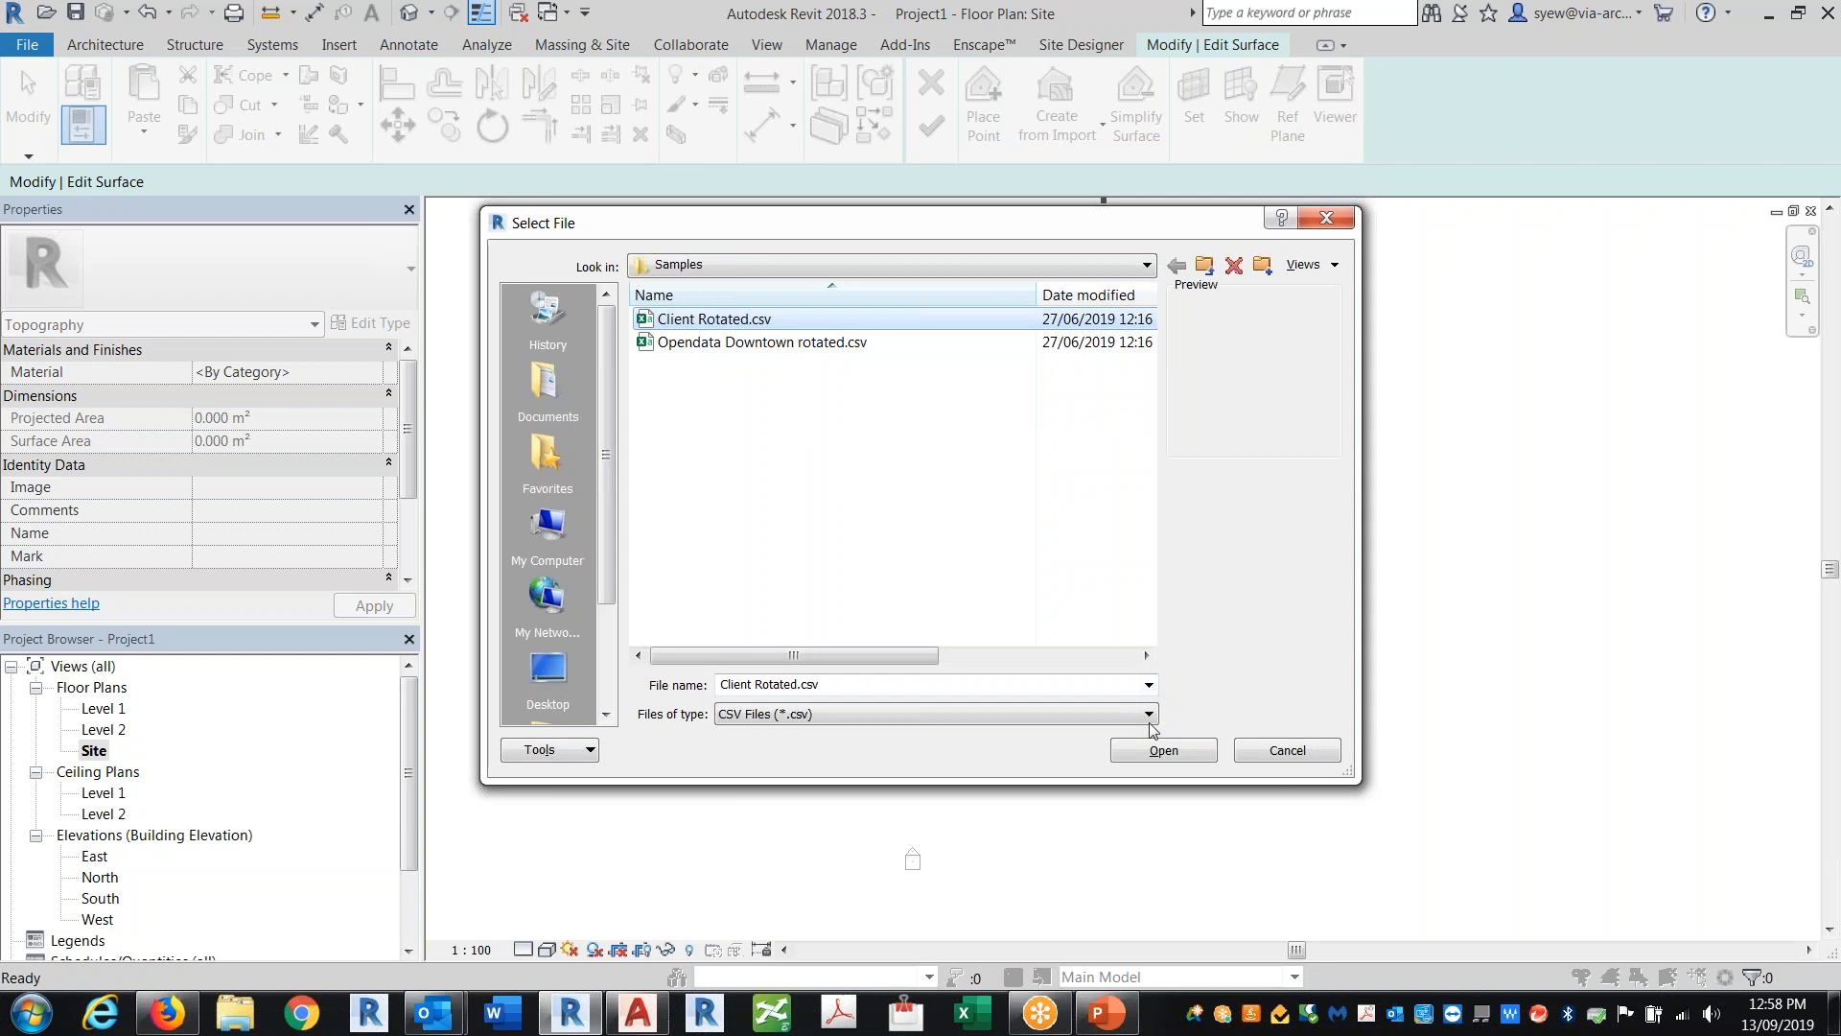
click(1166, 753)
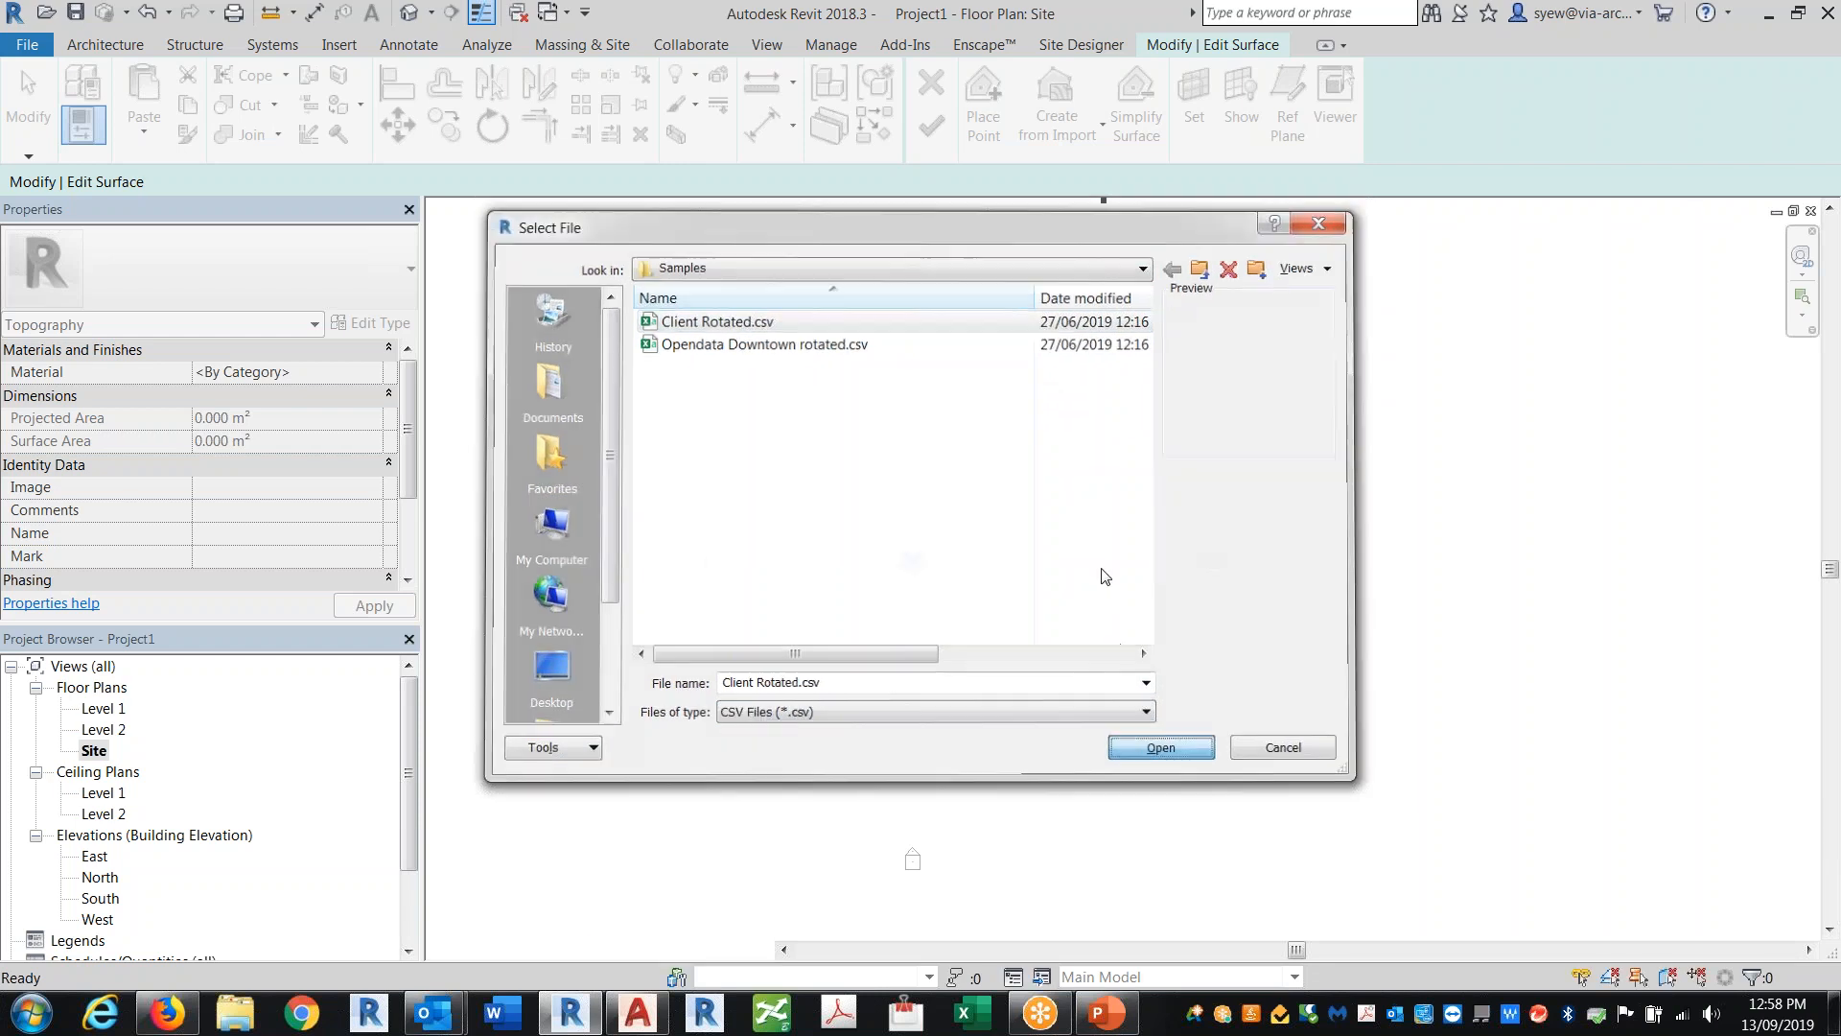
click(1016, 497)
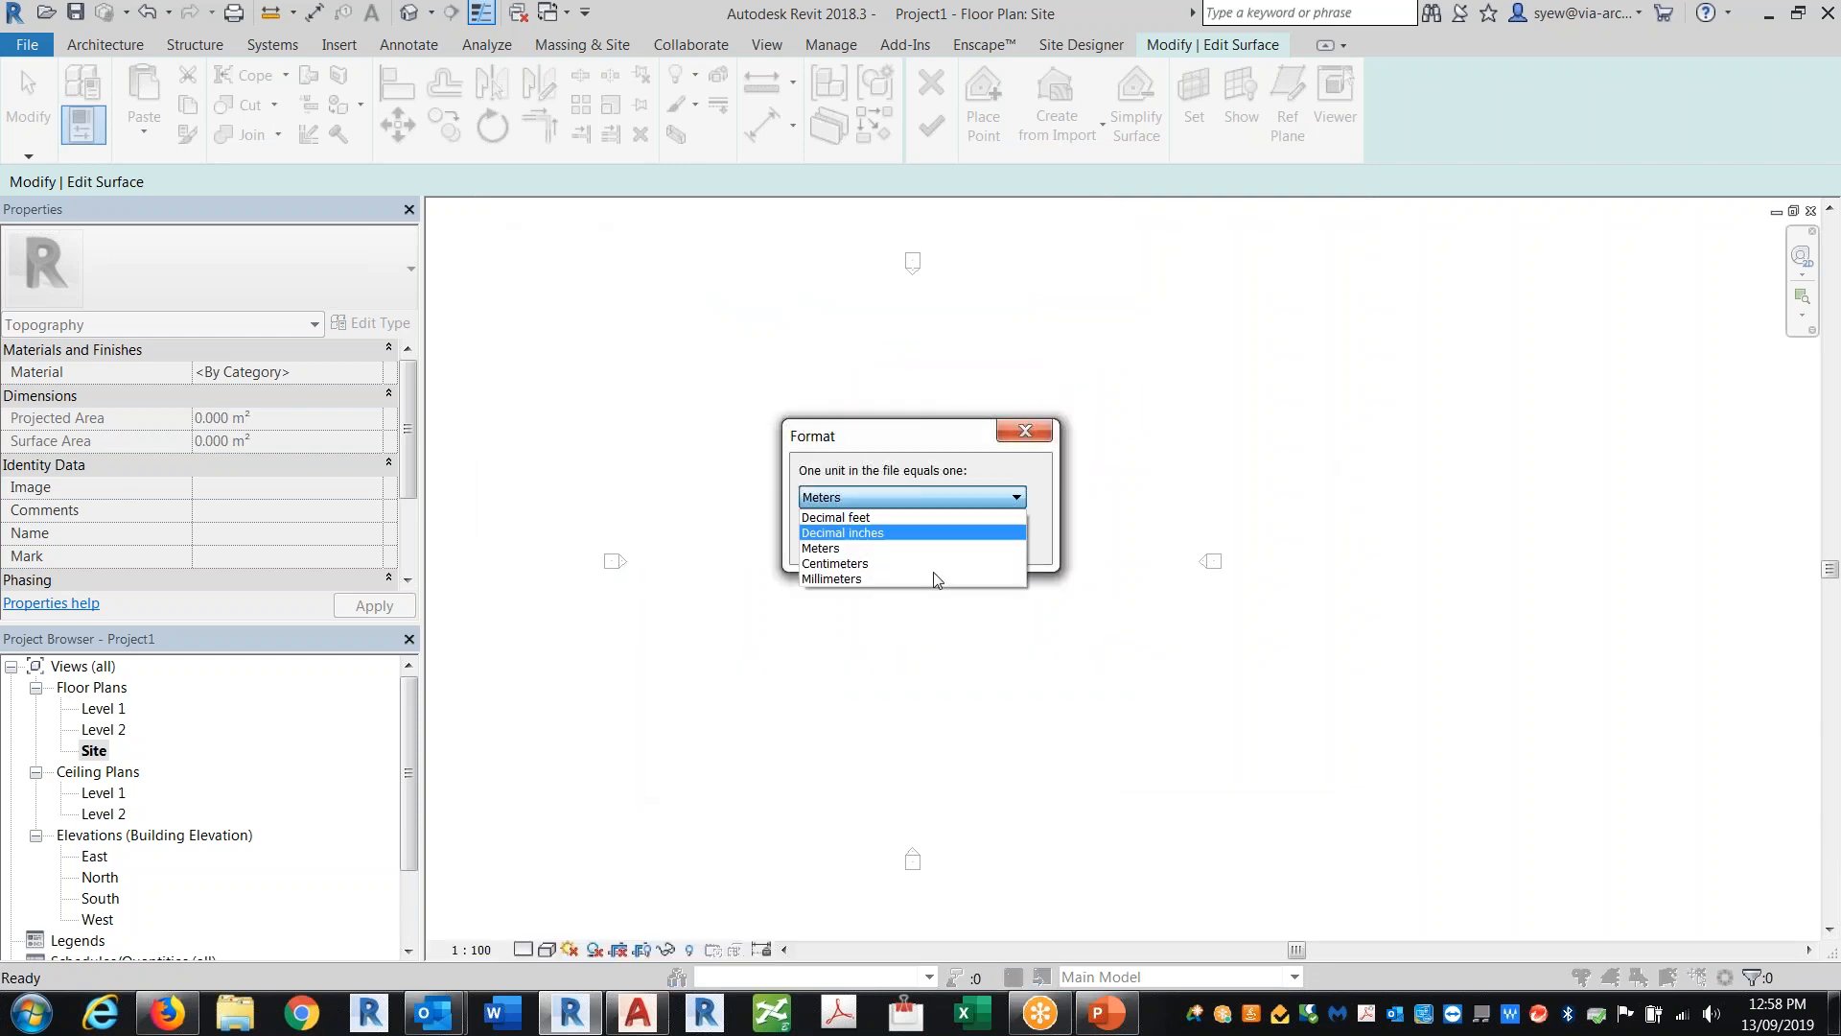
click(892, 554)
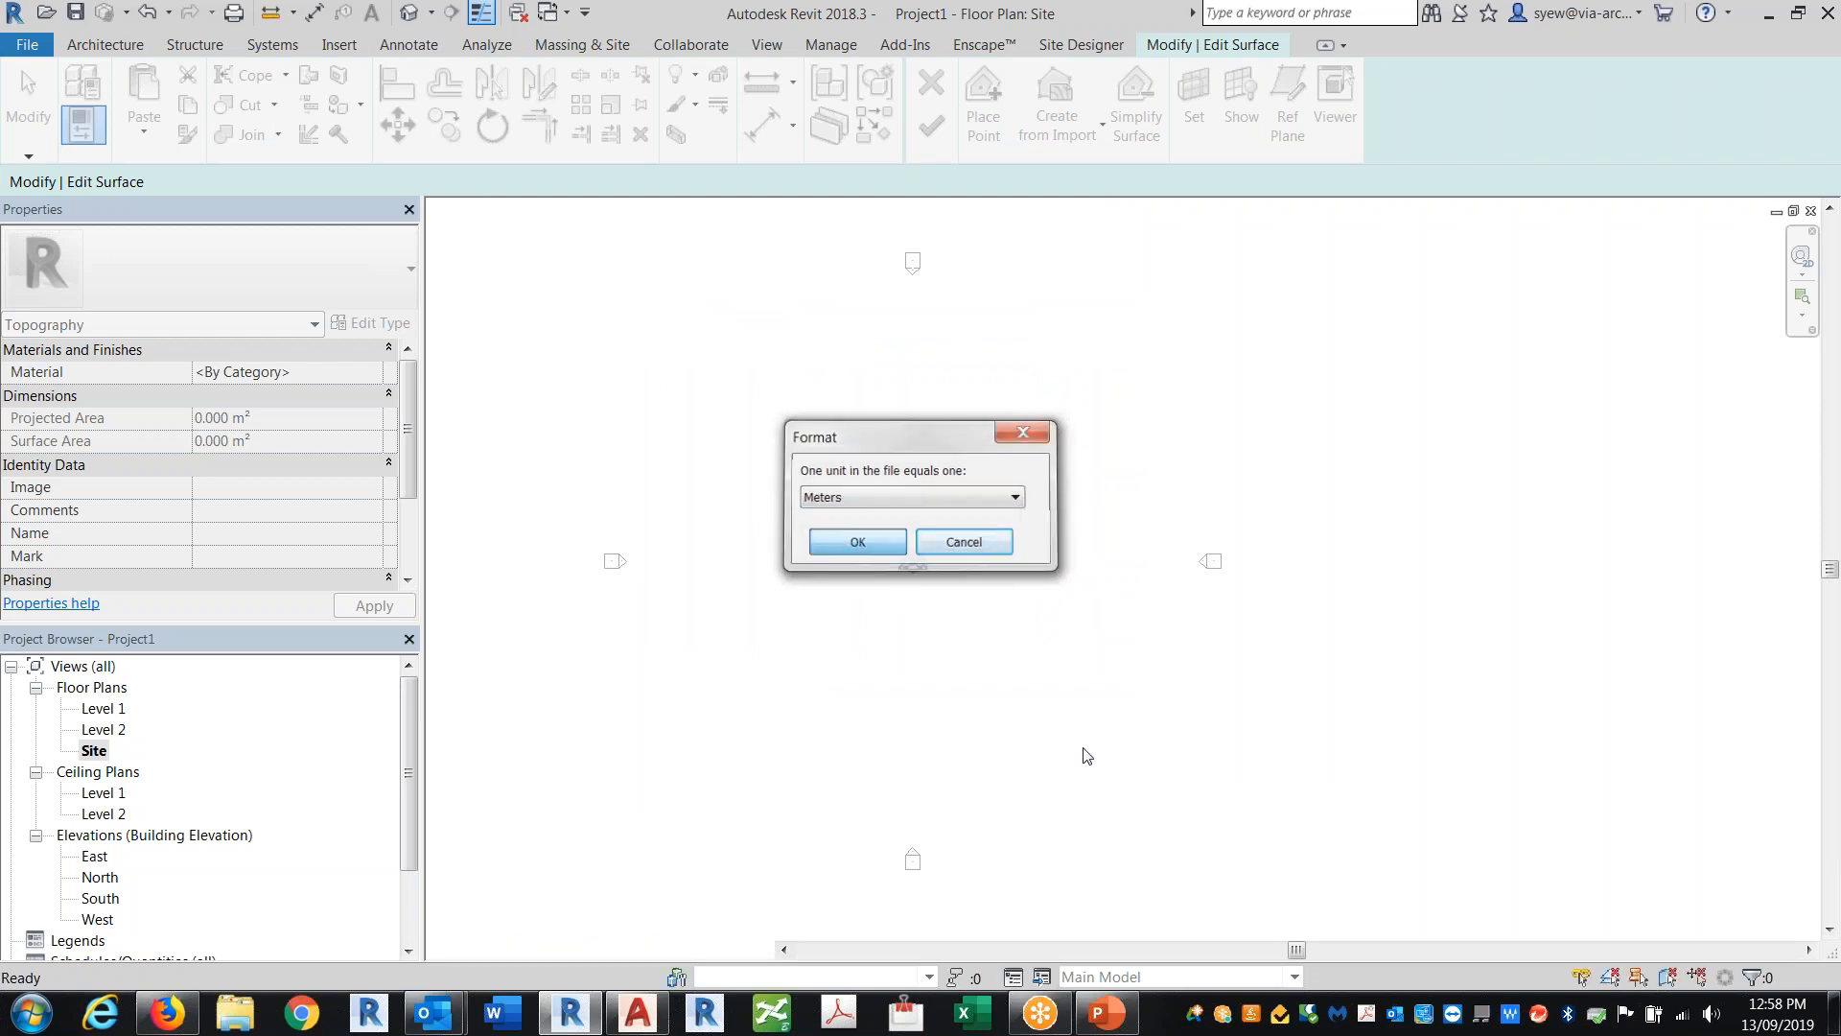
click(856, 539)
Step: In the 3D view, select and delete the highest spike points of the toposurface
scroll(876, 853, down, 2)
middle_drag(877, 853, 1238, 604)
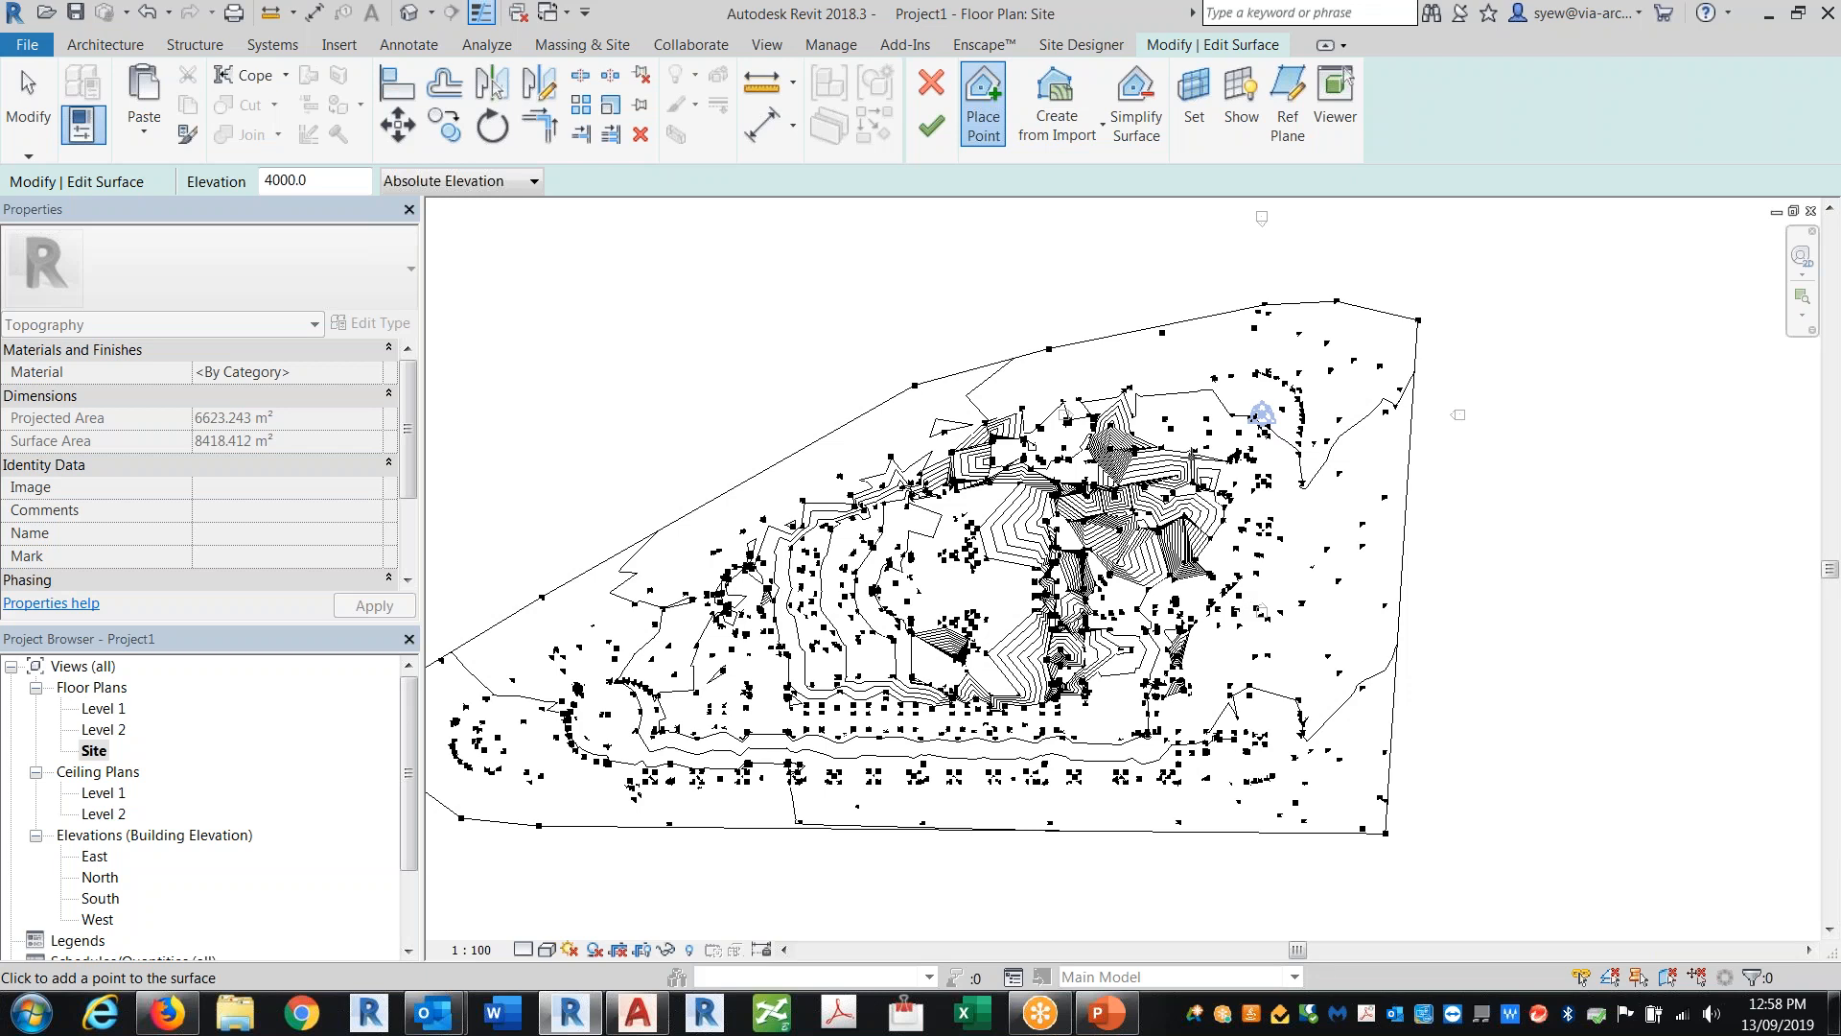
click(411, 16)
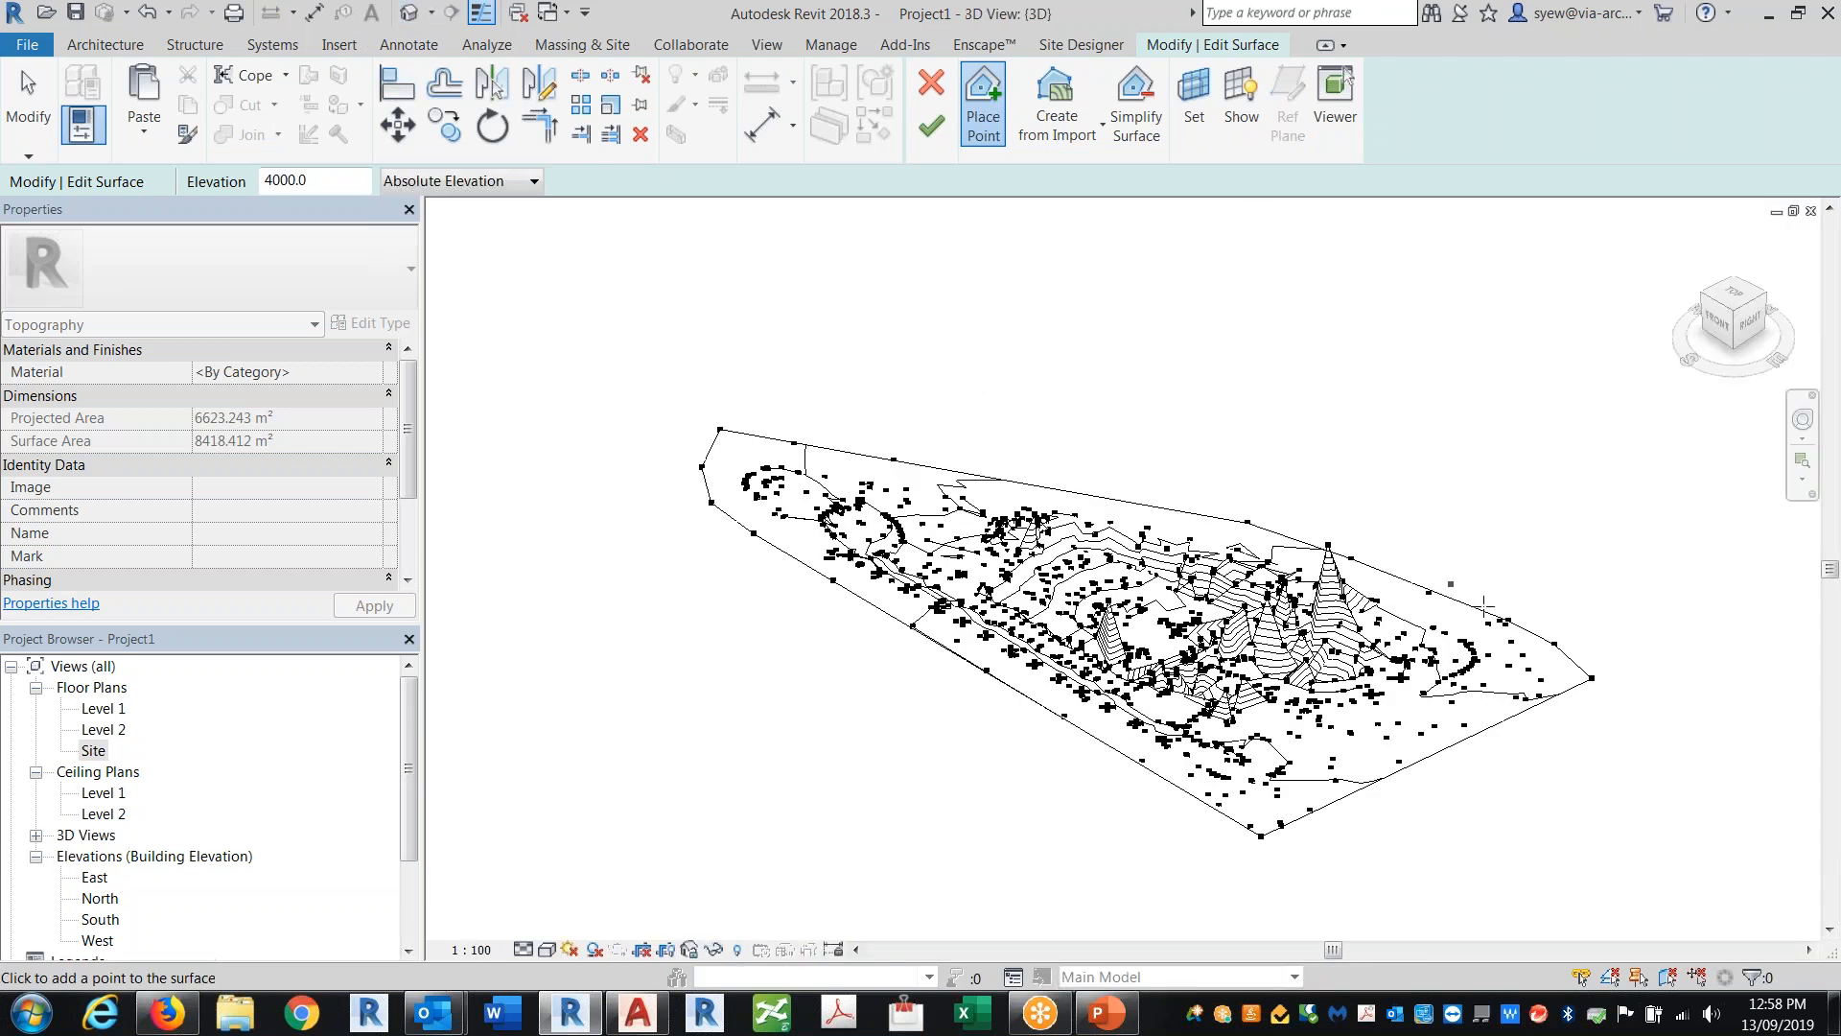
shift+middle_drag(1441, 647, 1525, 481)
key(Escape)
drag(1159, 227, 1269, 309)
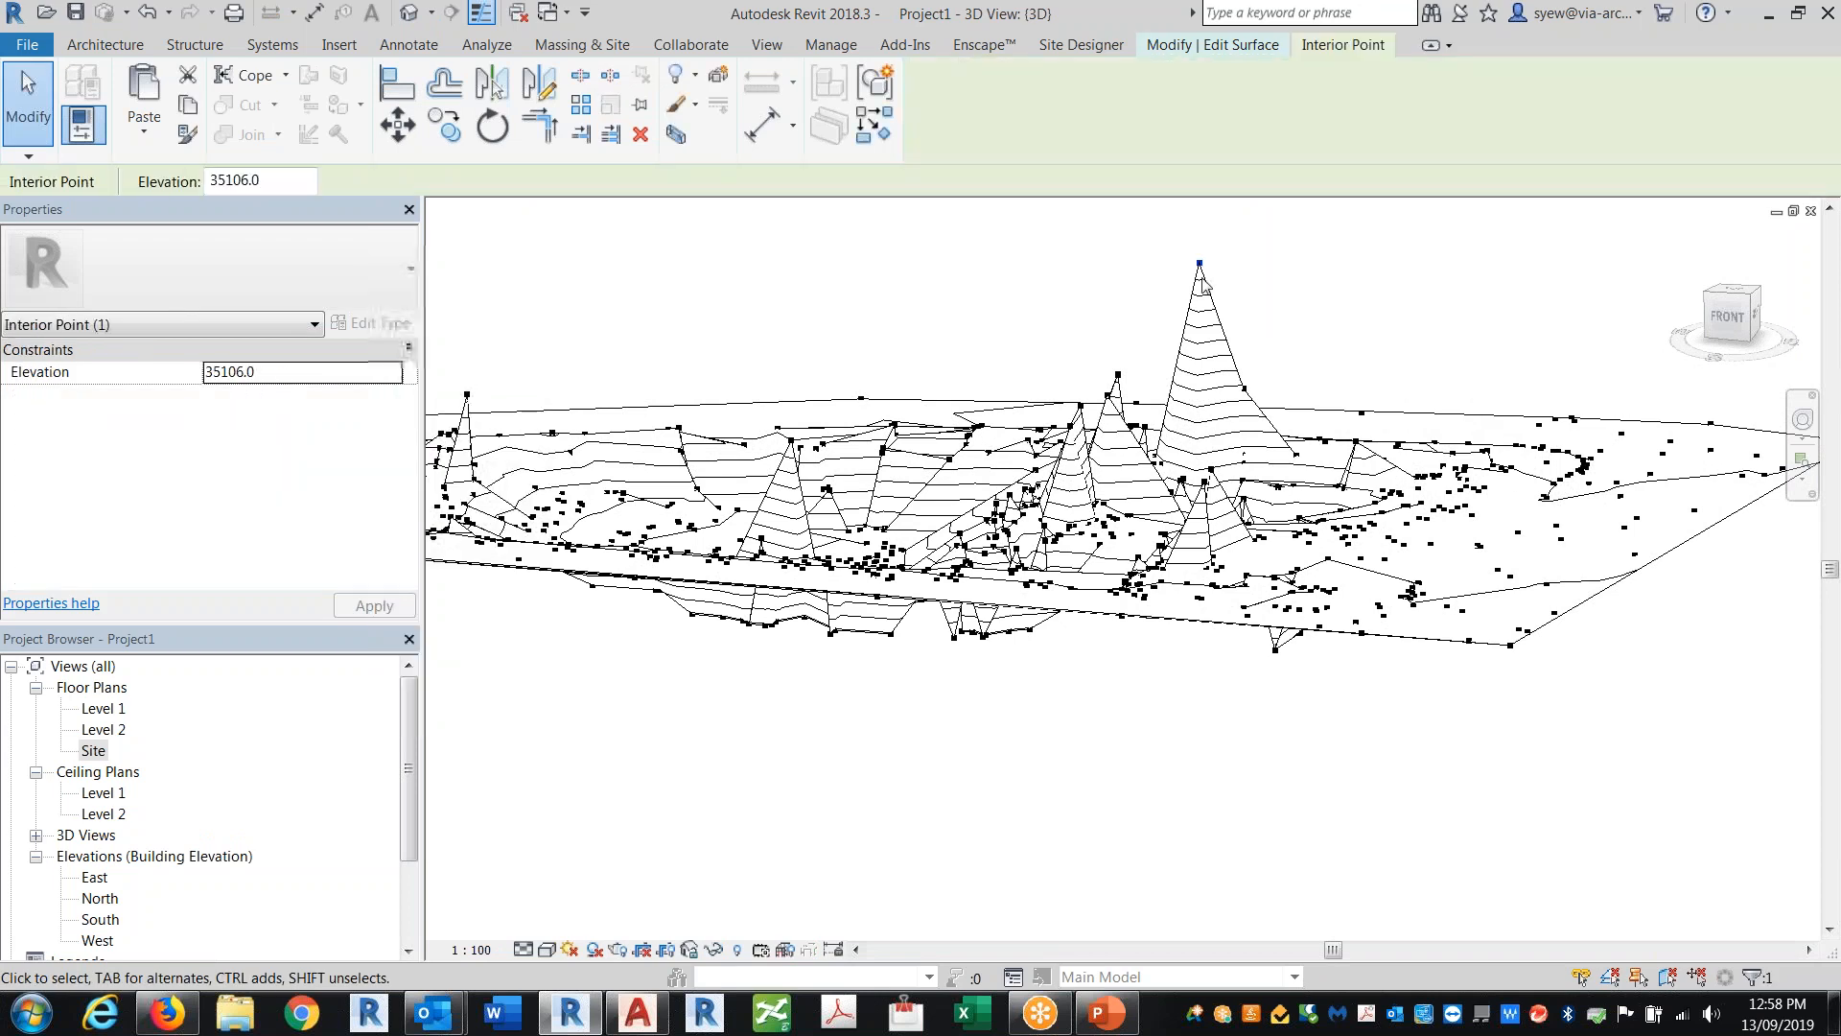
key(Delete)
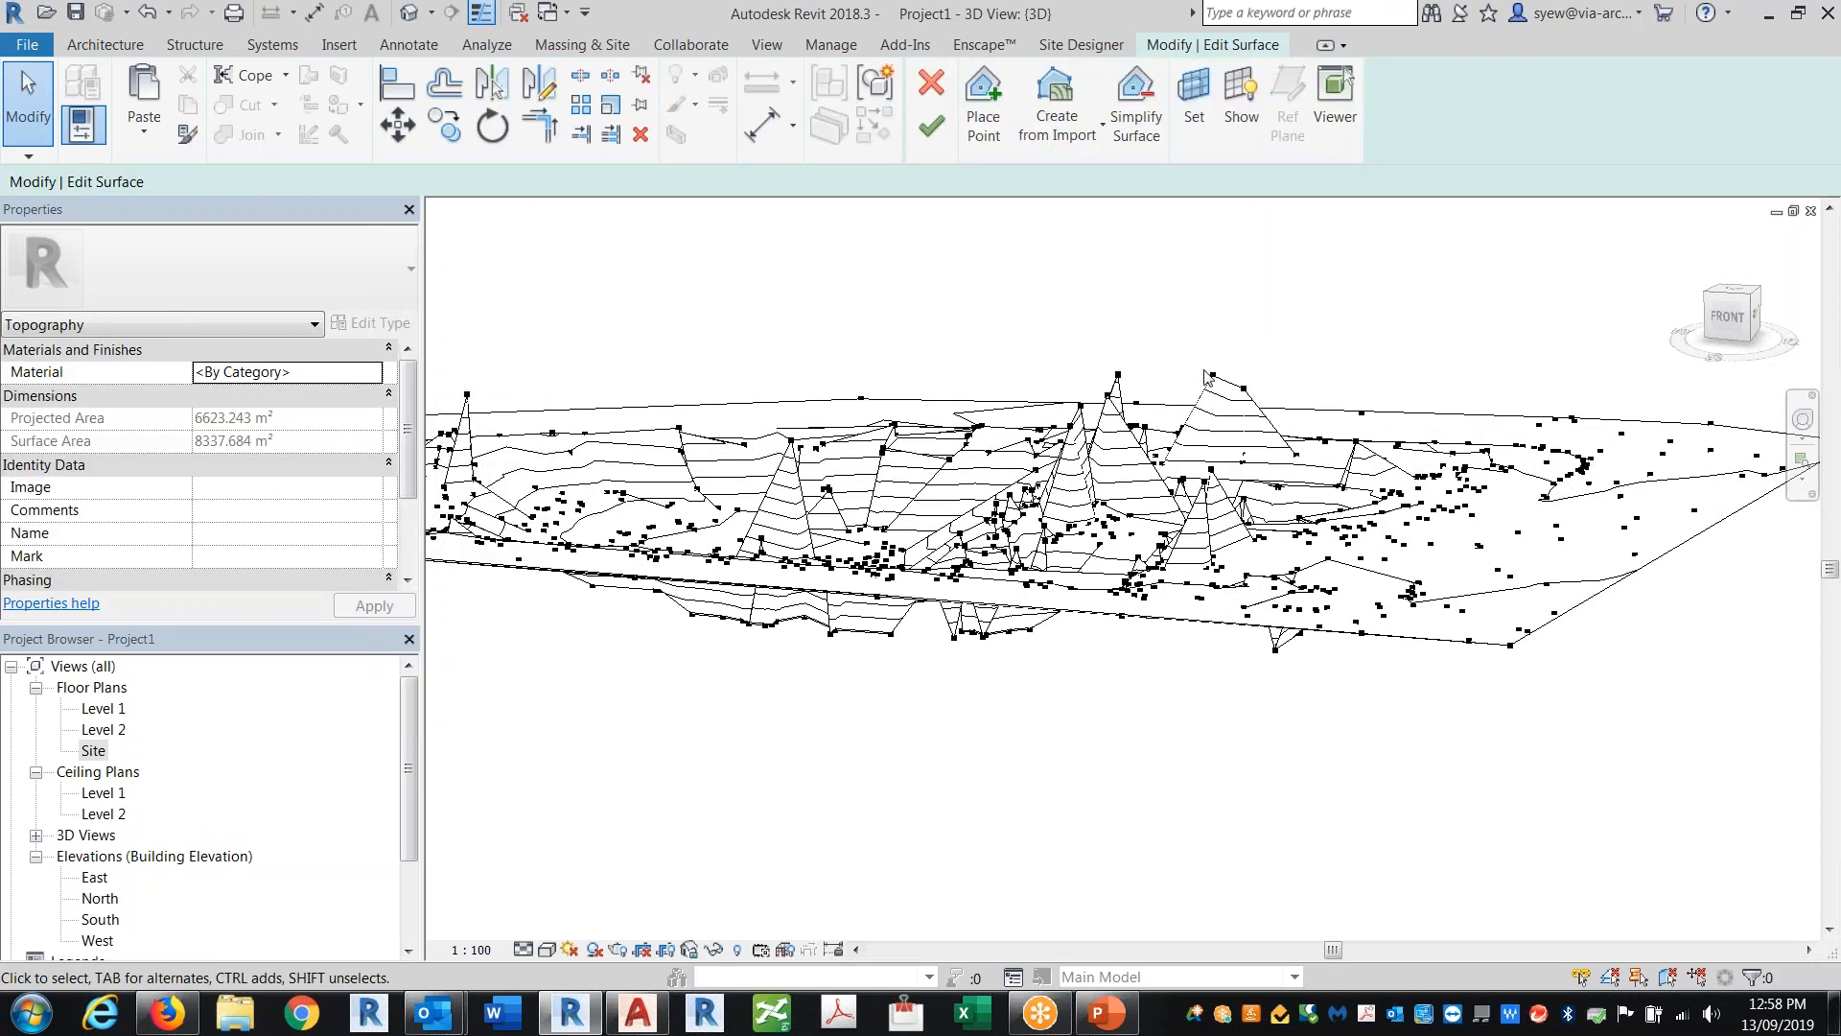
click(1262, 396)
key(Delete)
click(1244, 387)
key(Delete)
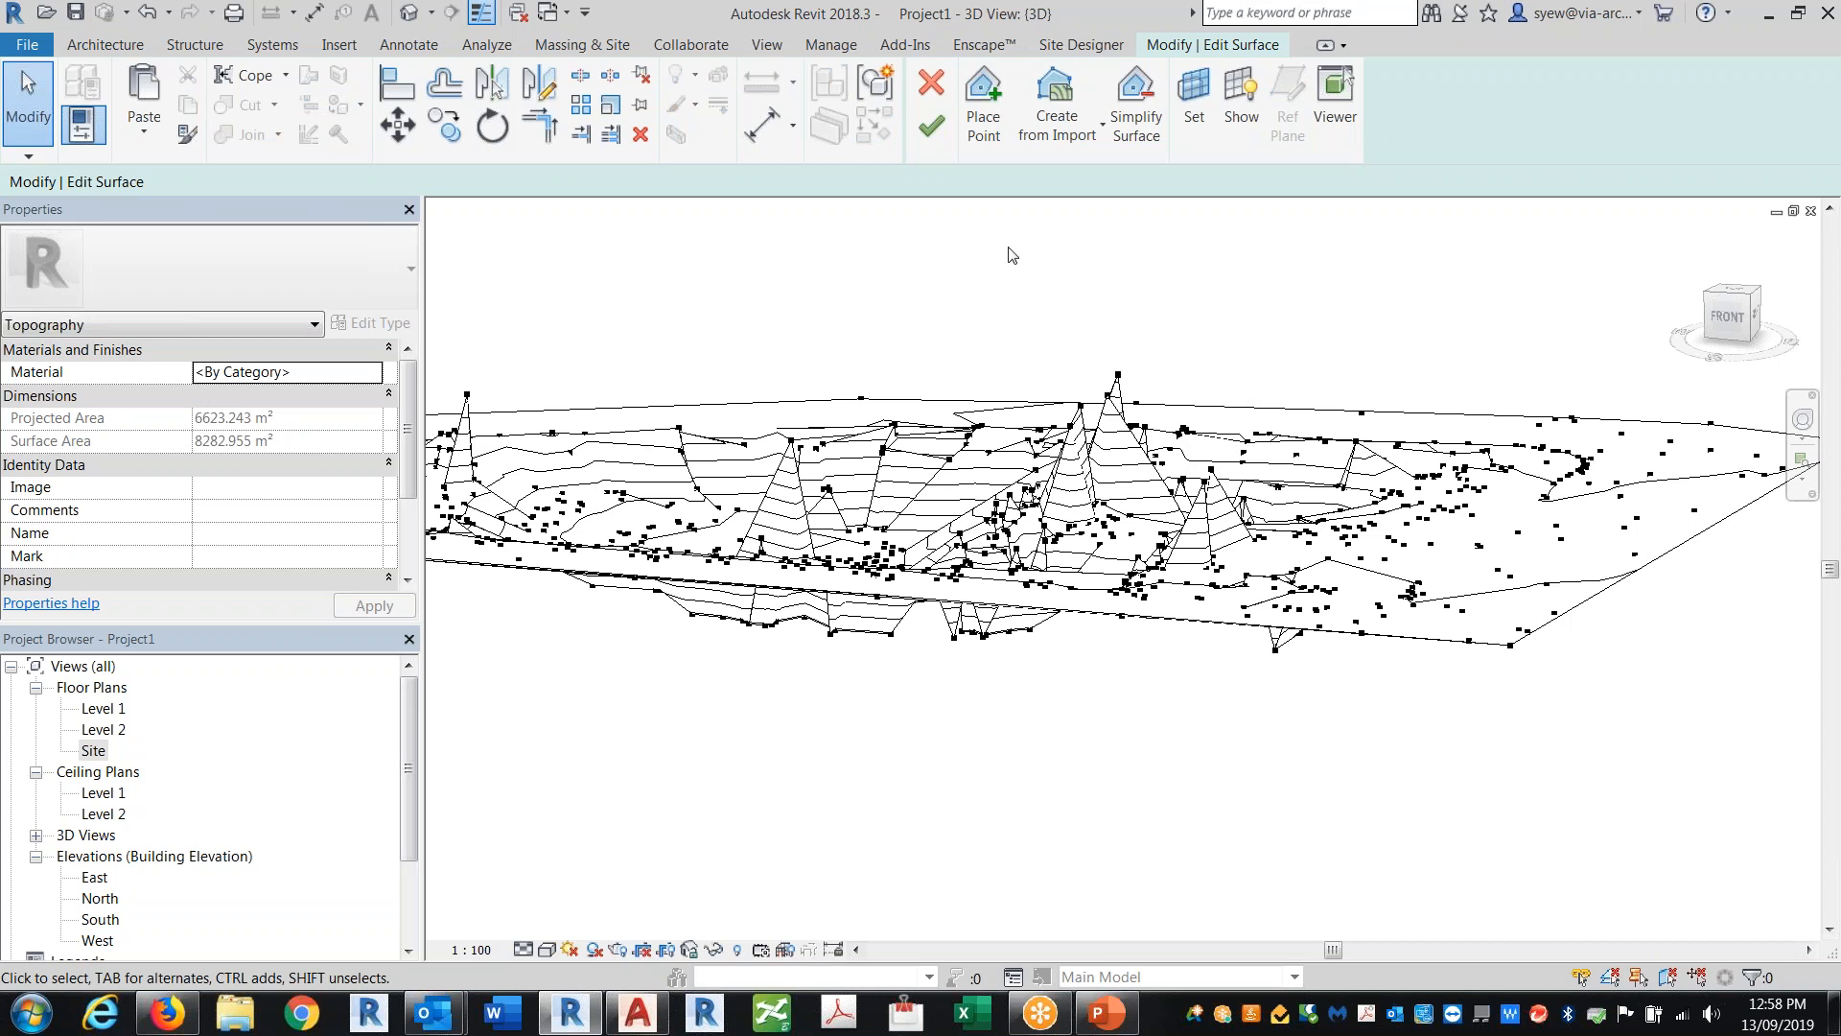
Step: Window-select and delete the remaining spike points standing above the toposurface
shift+middle_drag(1165, 392, 752, 326)
drag(752, 319, 1416, 397)
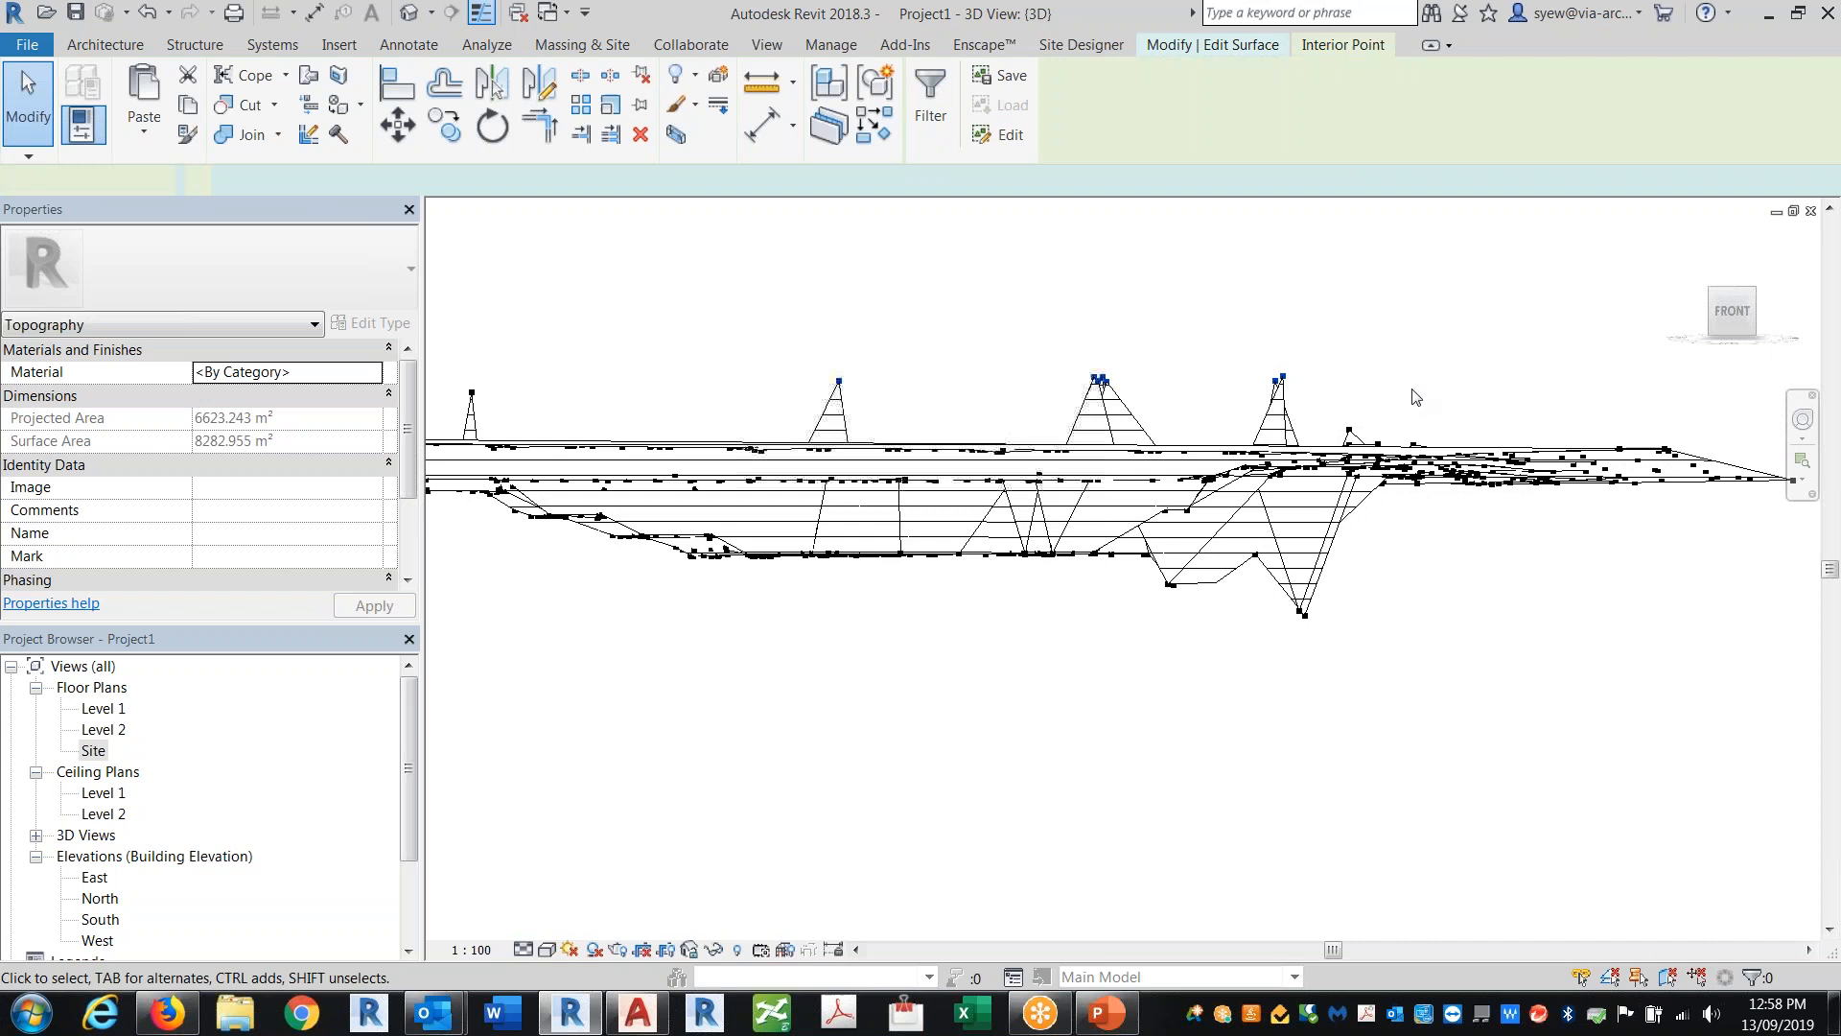
key(Delete)
middle_drag(1012, 383, 1320, 380)
drag(1319, 380, 1471, 438)
key(Delete)
drag(1651, 381, 1690, 437)
key(Delete)
drag(712, 353, 852, 414)
key(Delete)
shift+middle_drag(853, 413, 1438, 858)
scroll(1144, 505, up, 5)
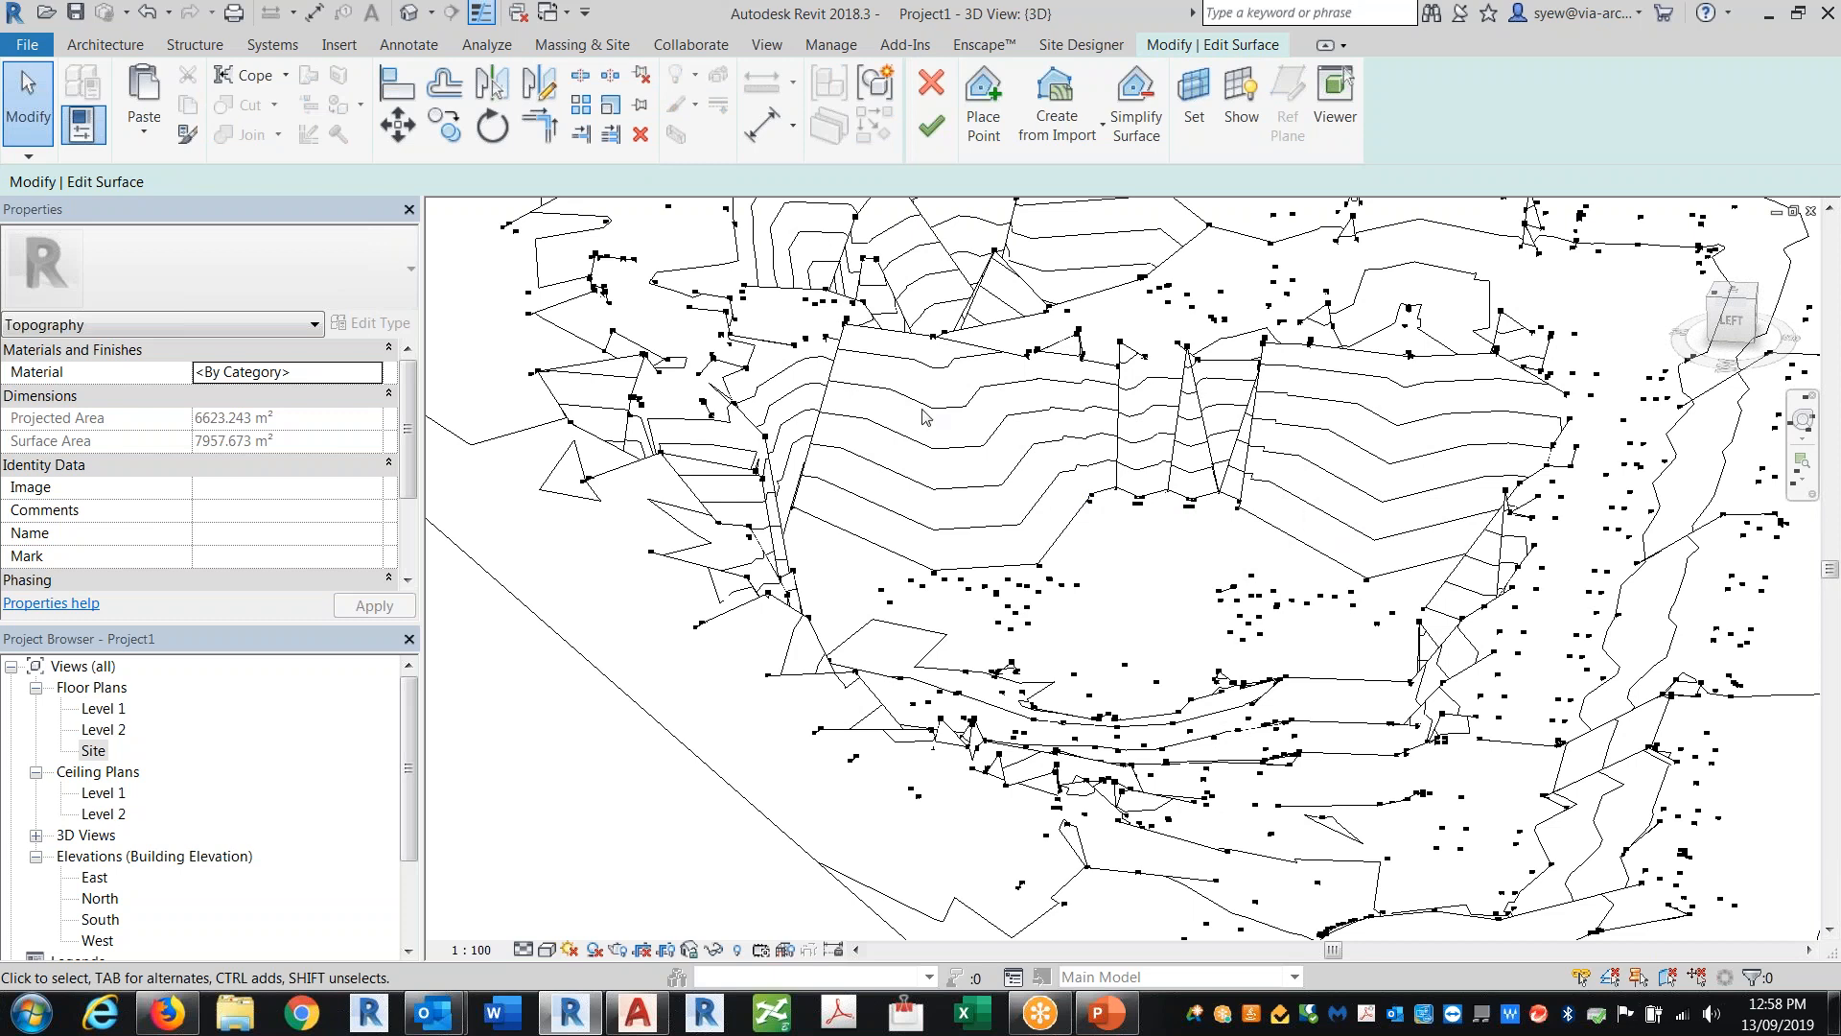
Step: Return to the Site plan and finish editing the toposurface
click(96, 750)
double_click(96, 751)
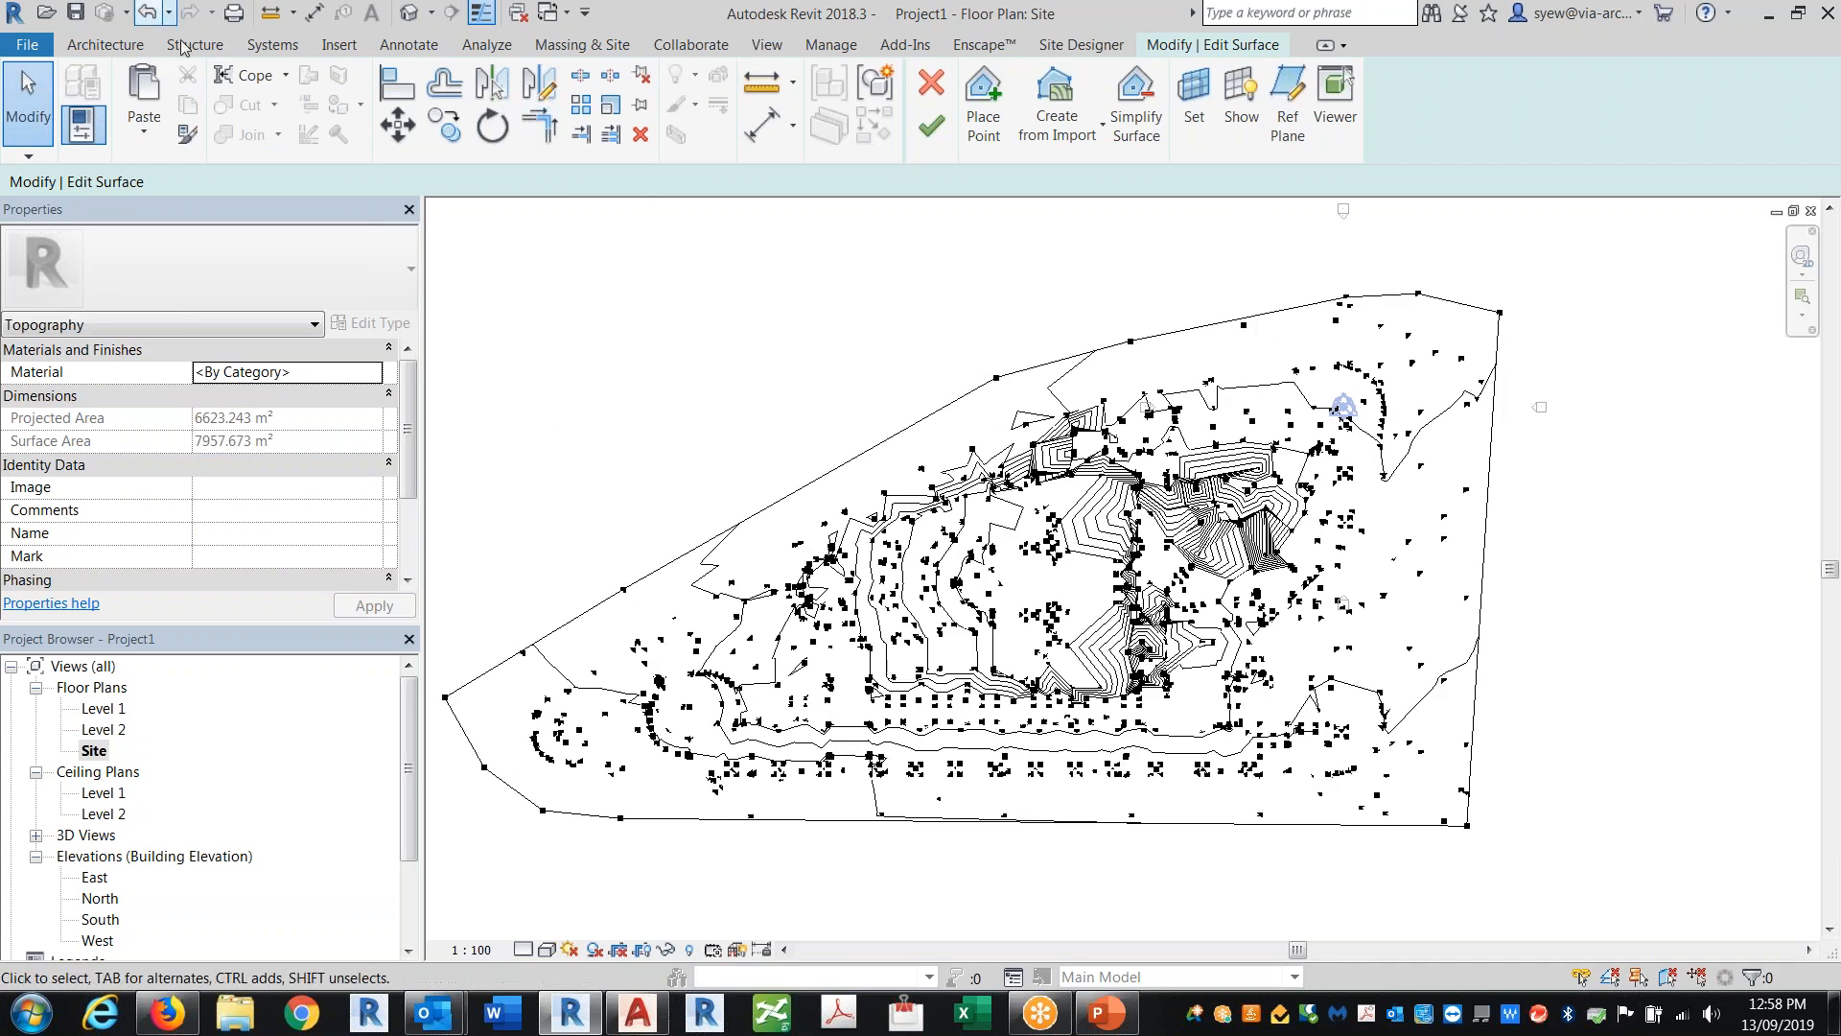
click(134, 44)
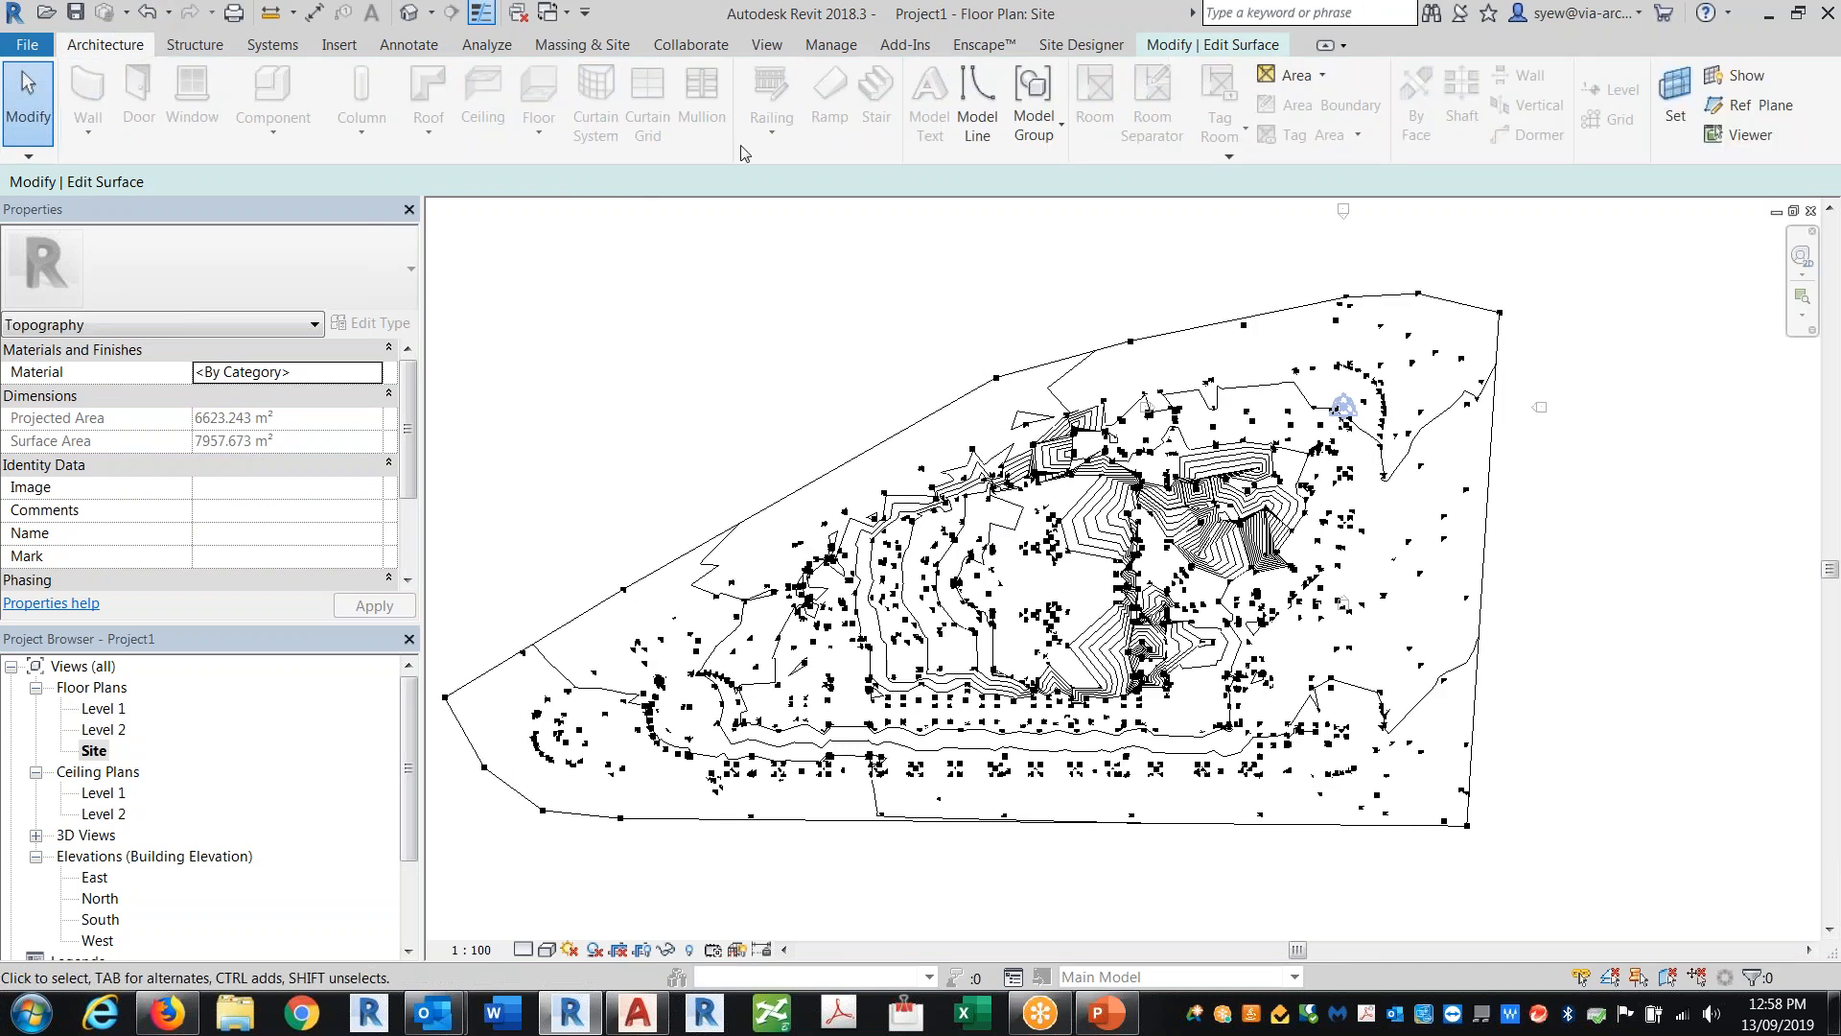
click(408, 44)
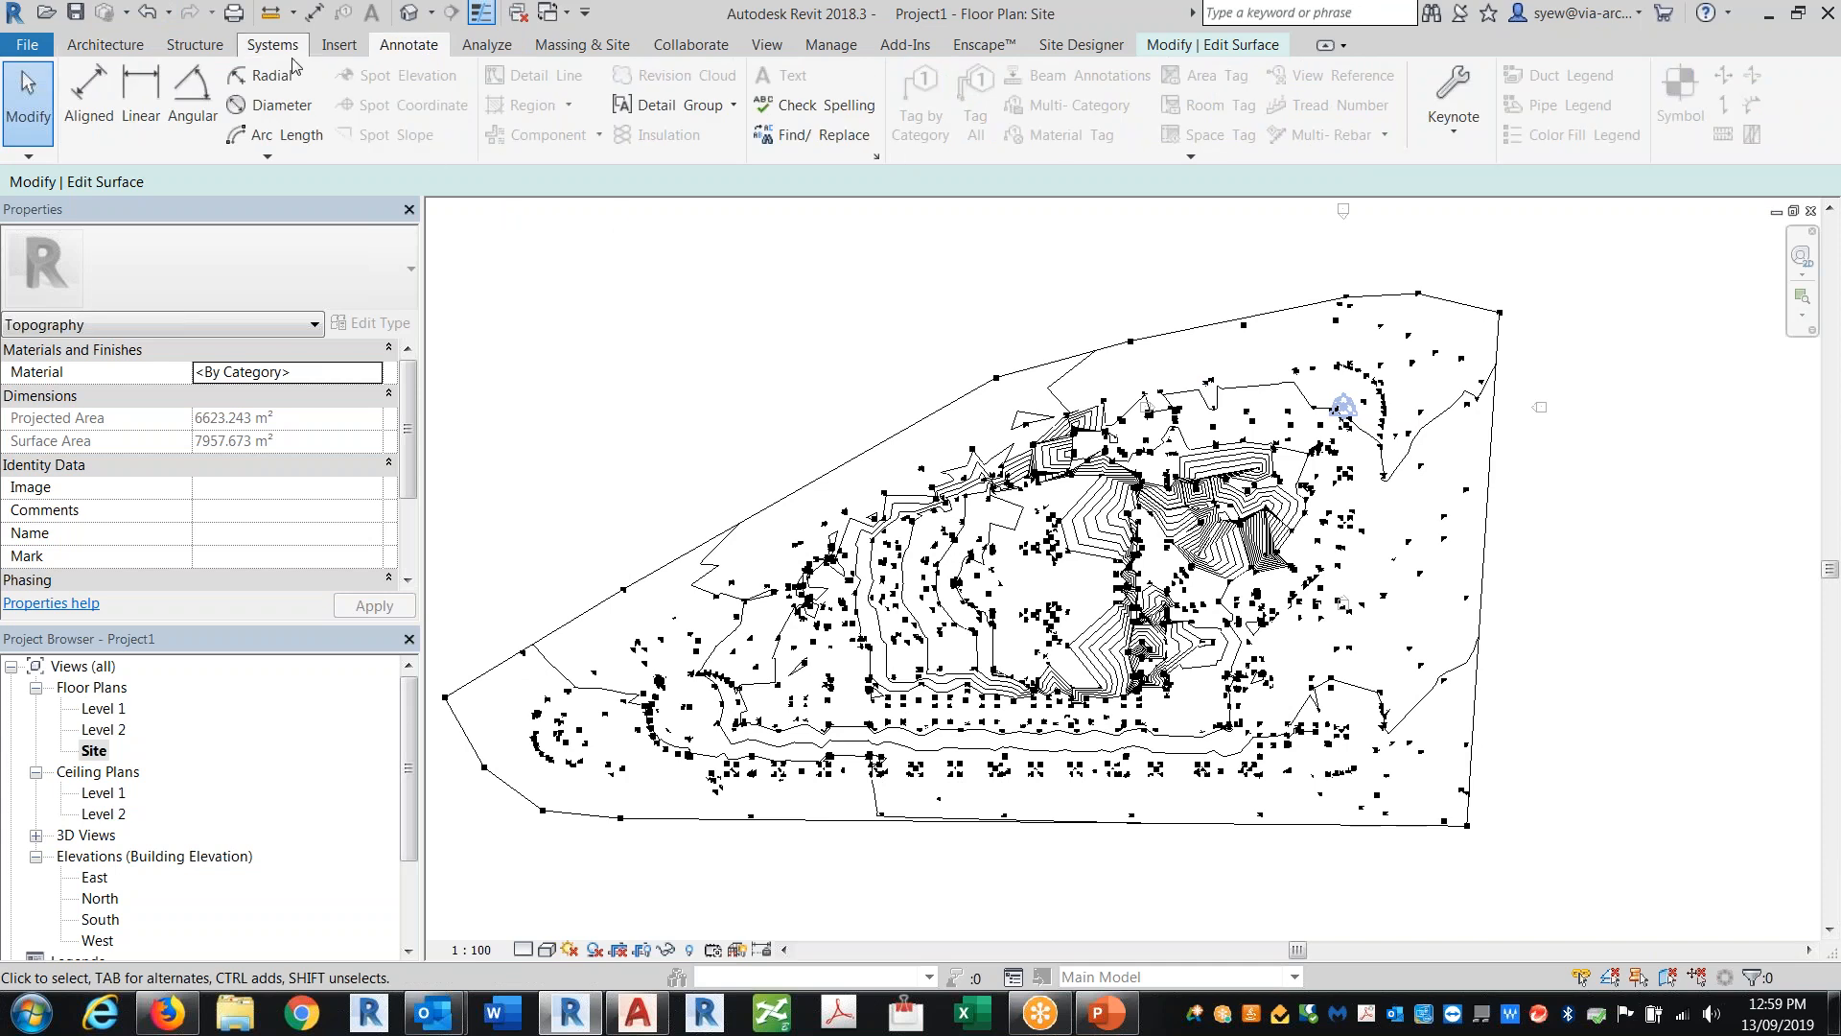
click(604, 48)
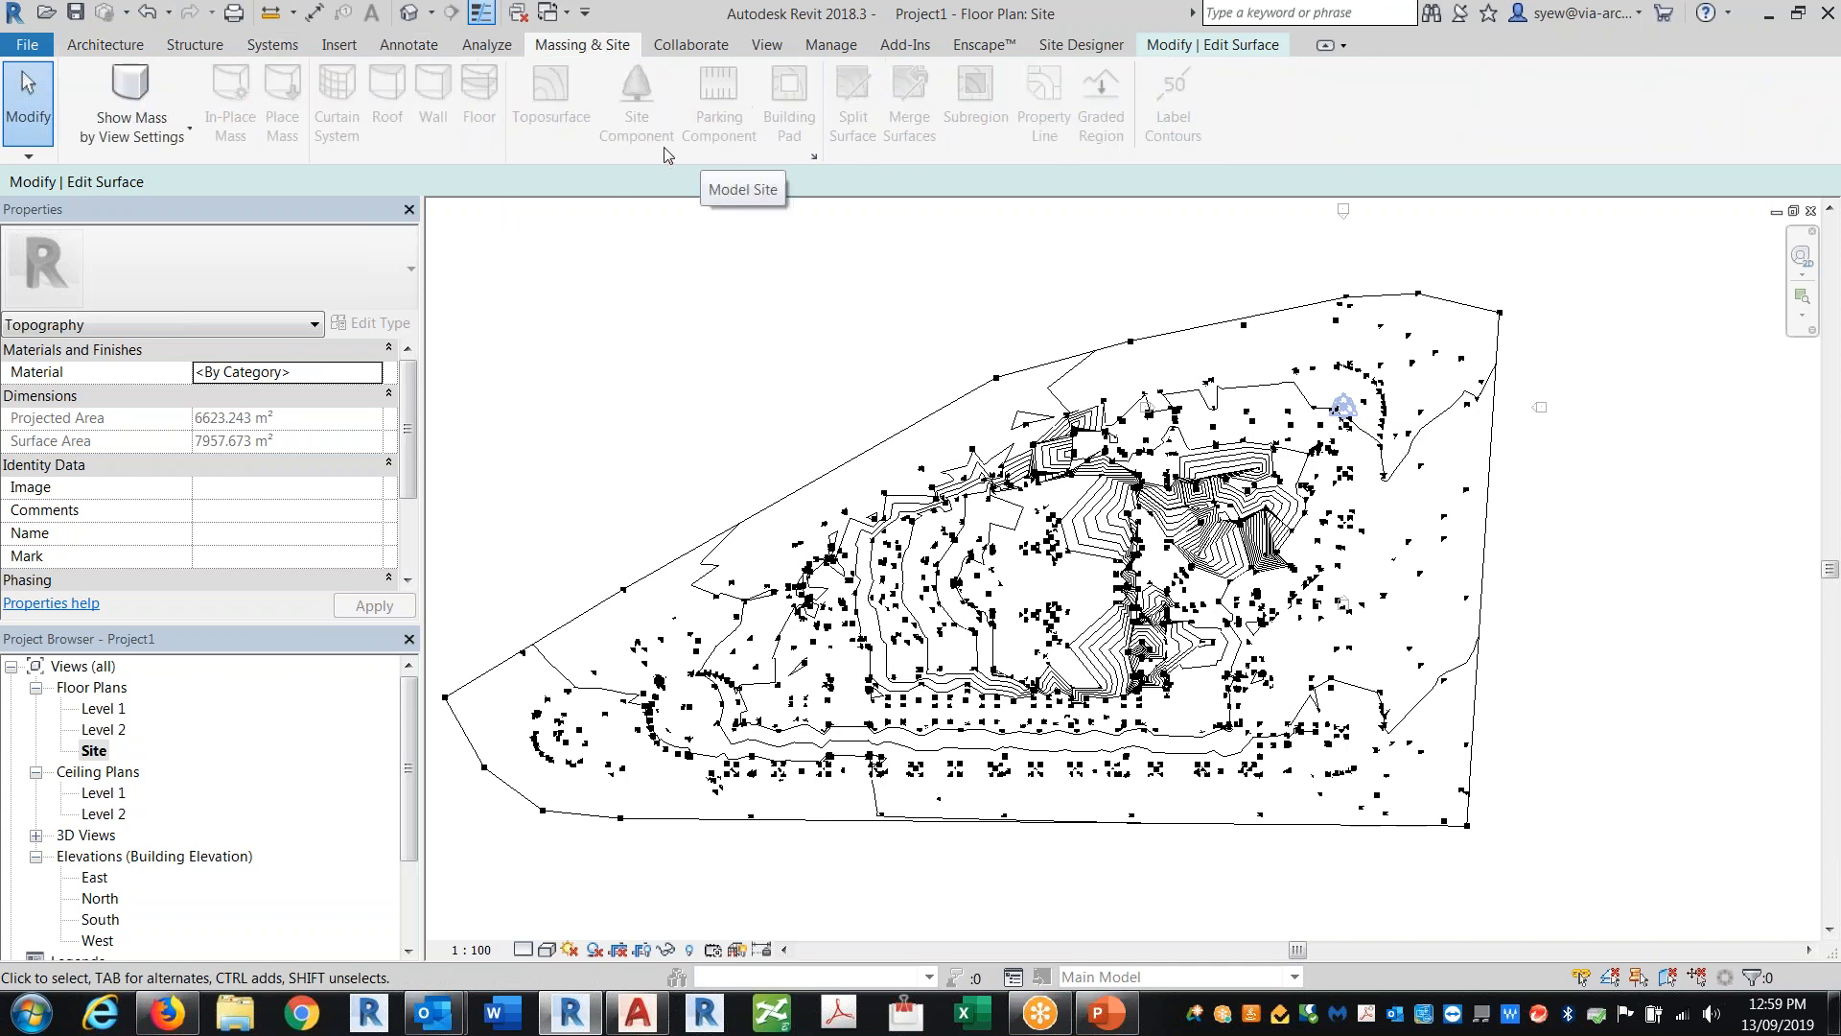
click(1268, 40)
click(931, 125)
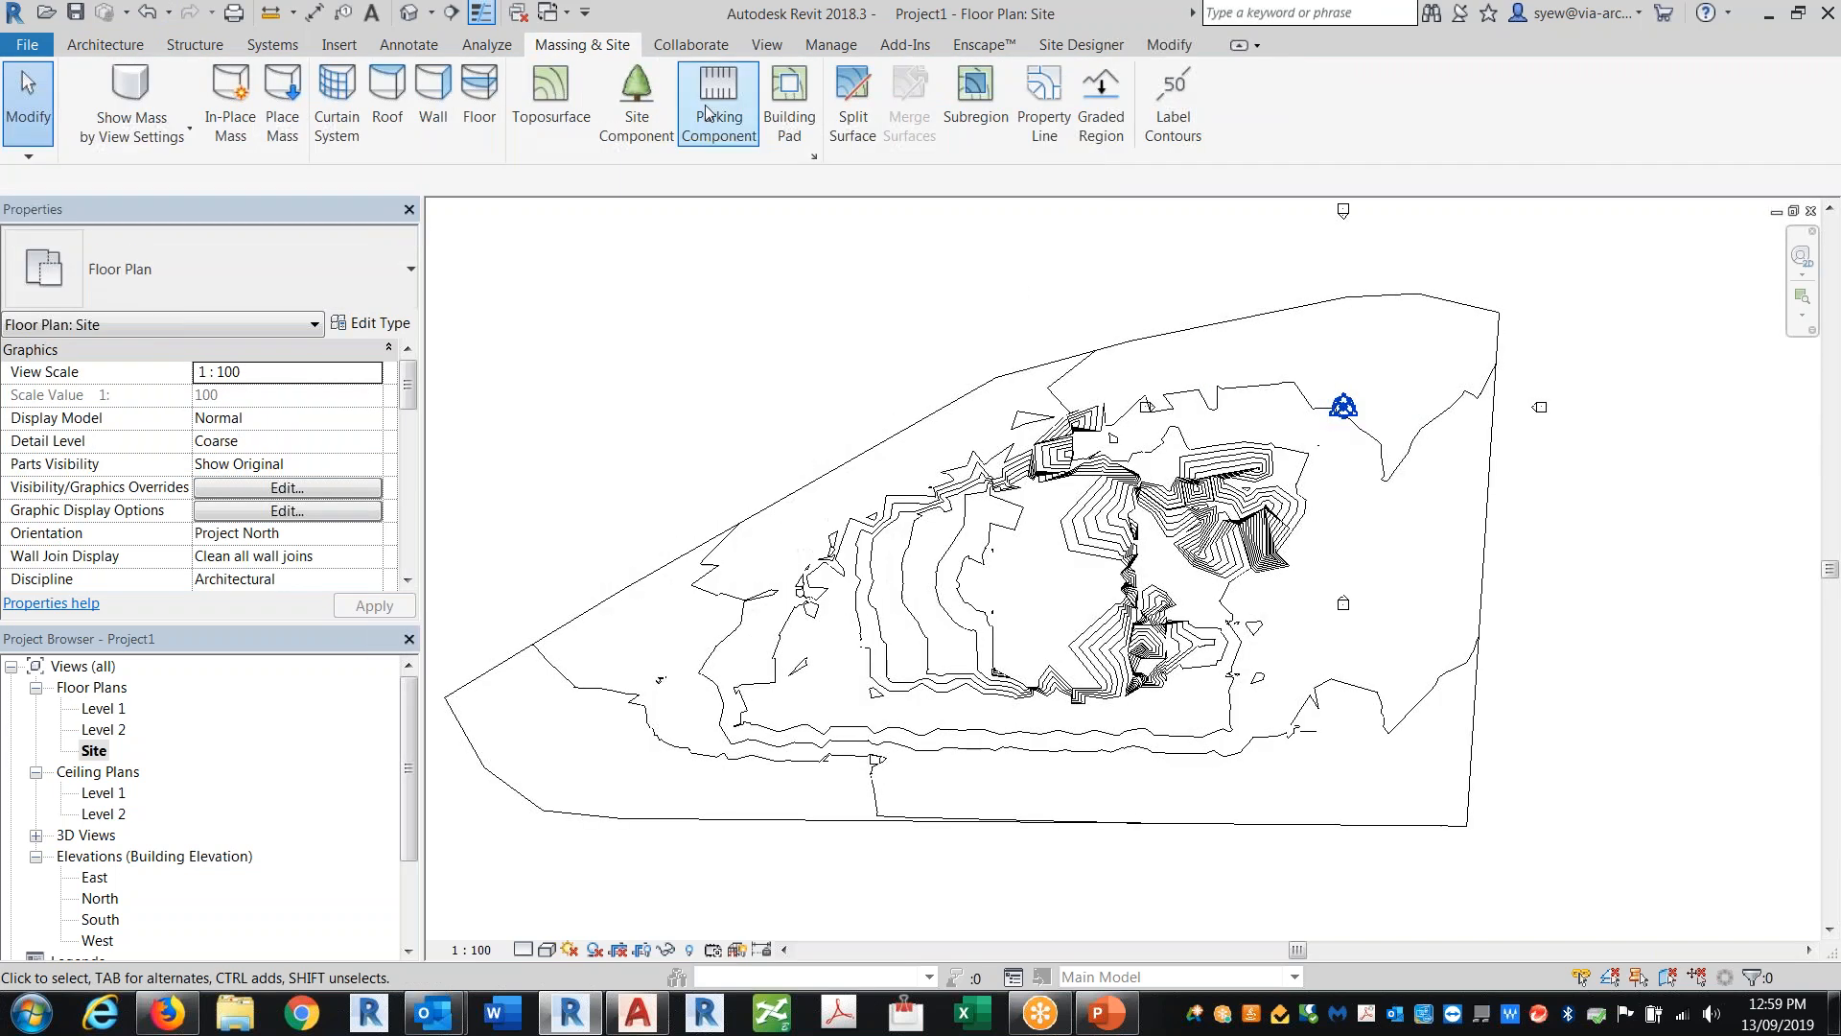
Step: Create a rectangular building pad about 67000 by 35000 on the toposurface and view it in 3D
click(785, 102)
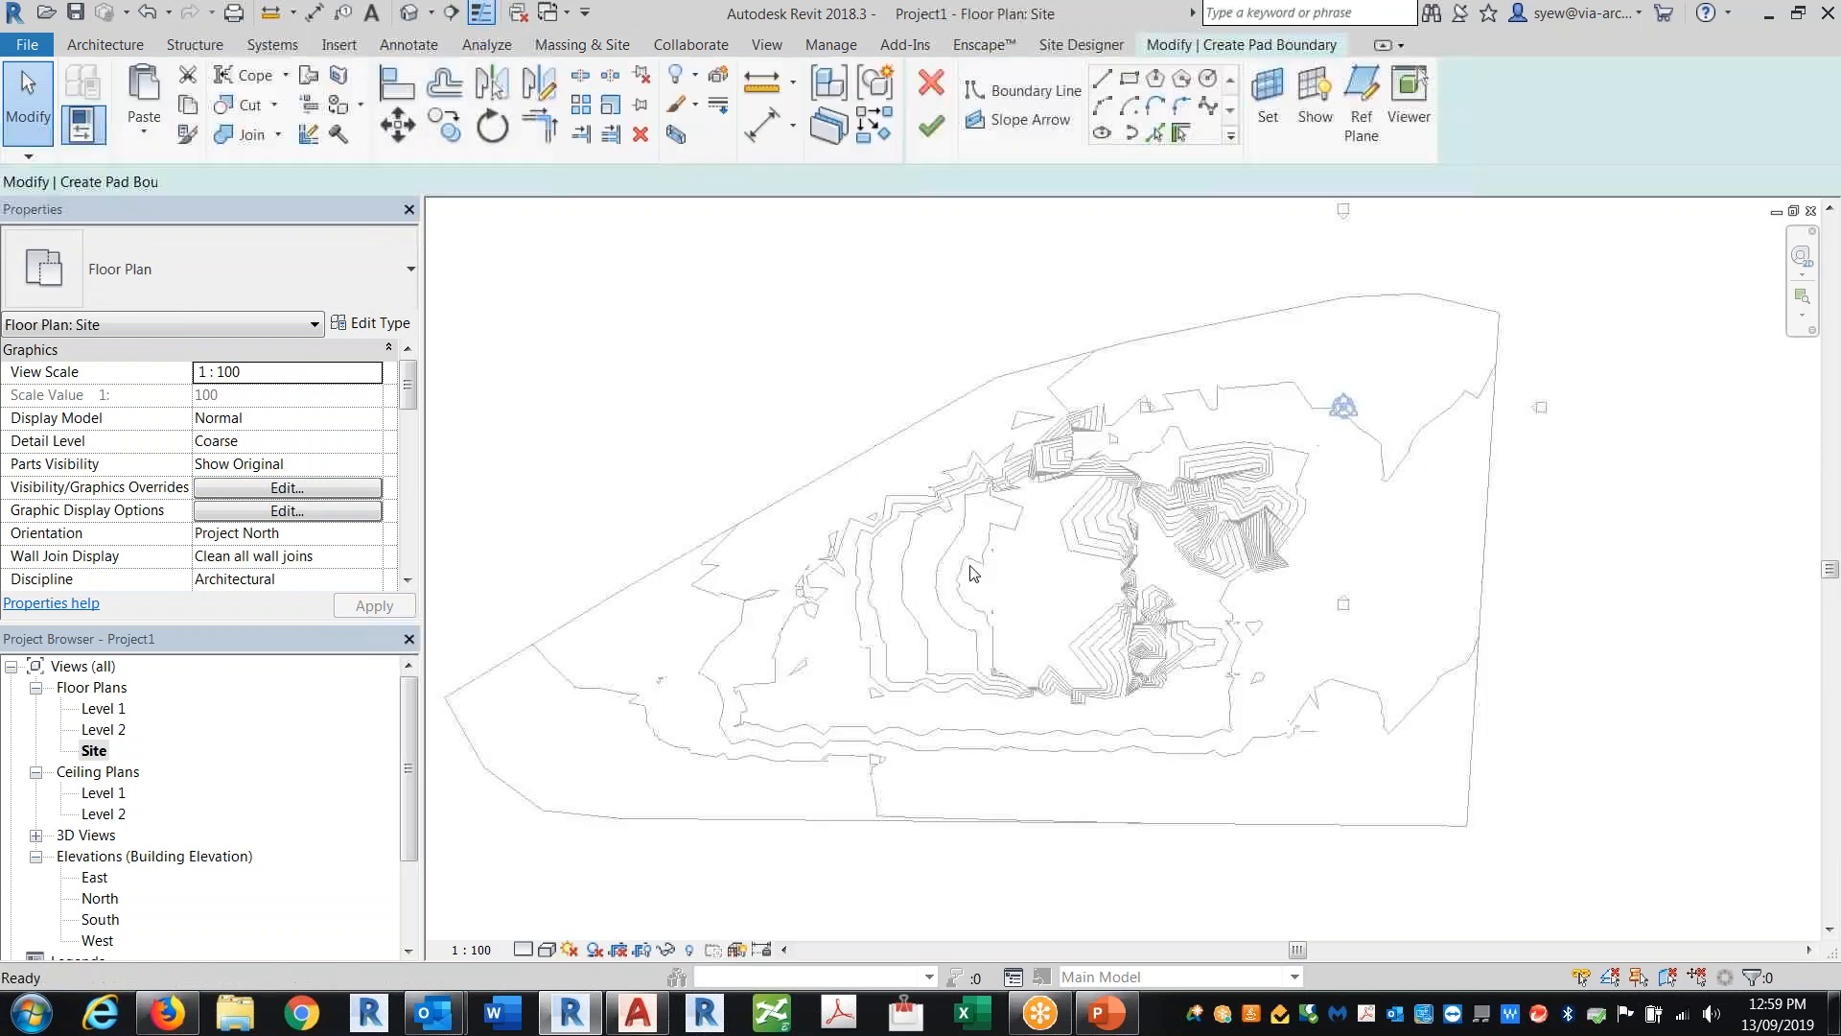
click(1128, 79)
click(877, 729)
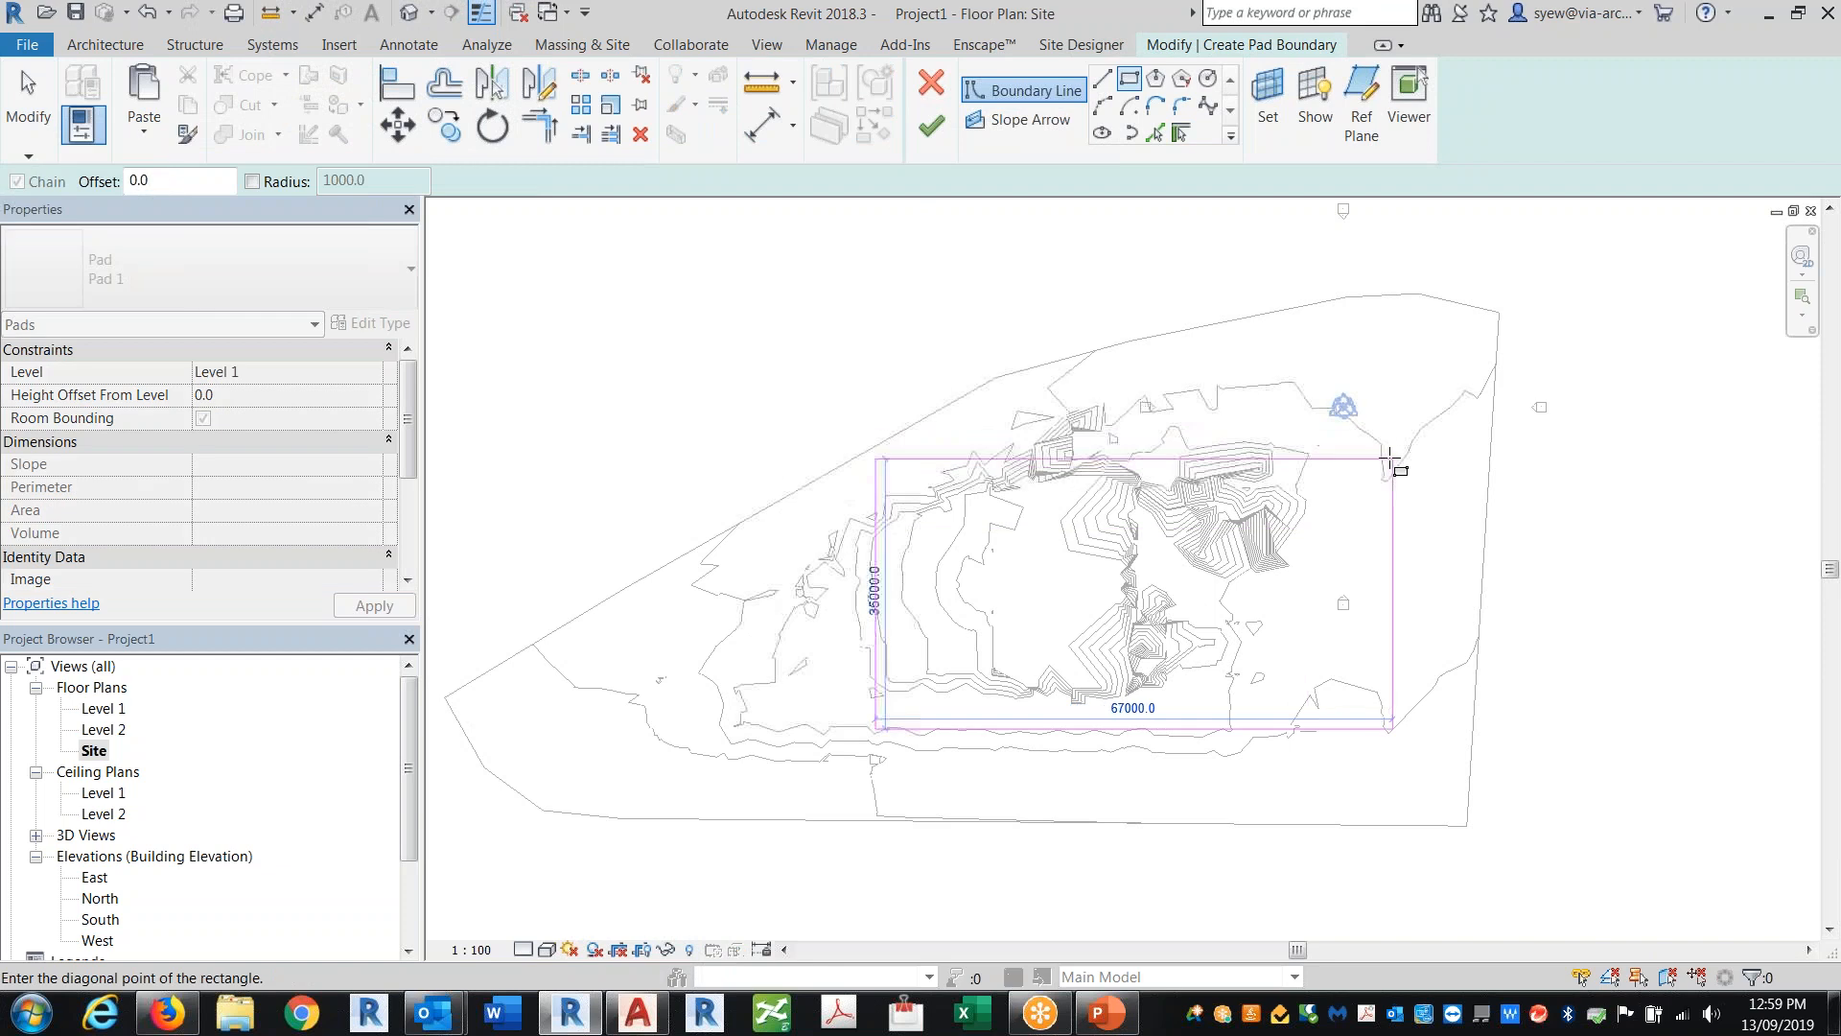
click(1392, 458)
click(931, 125)
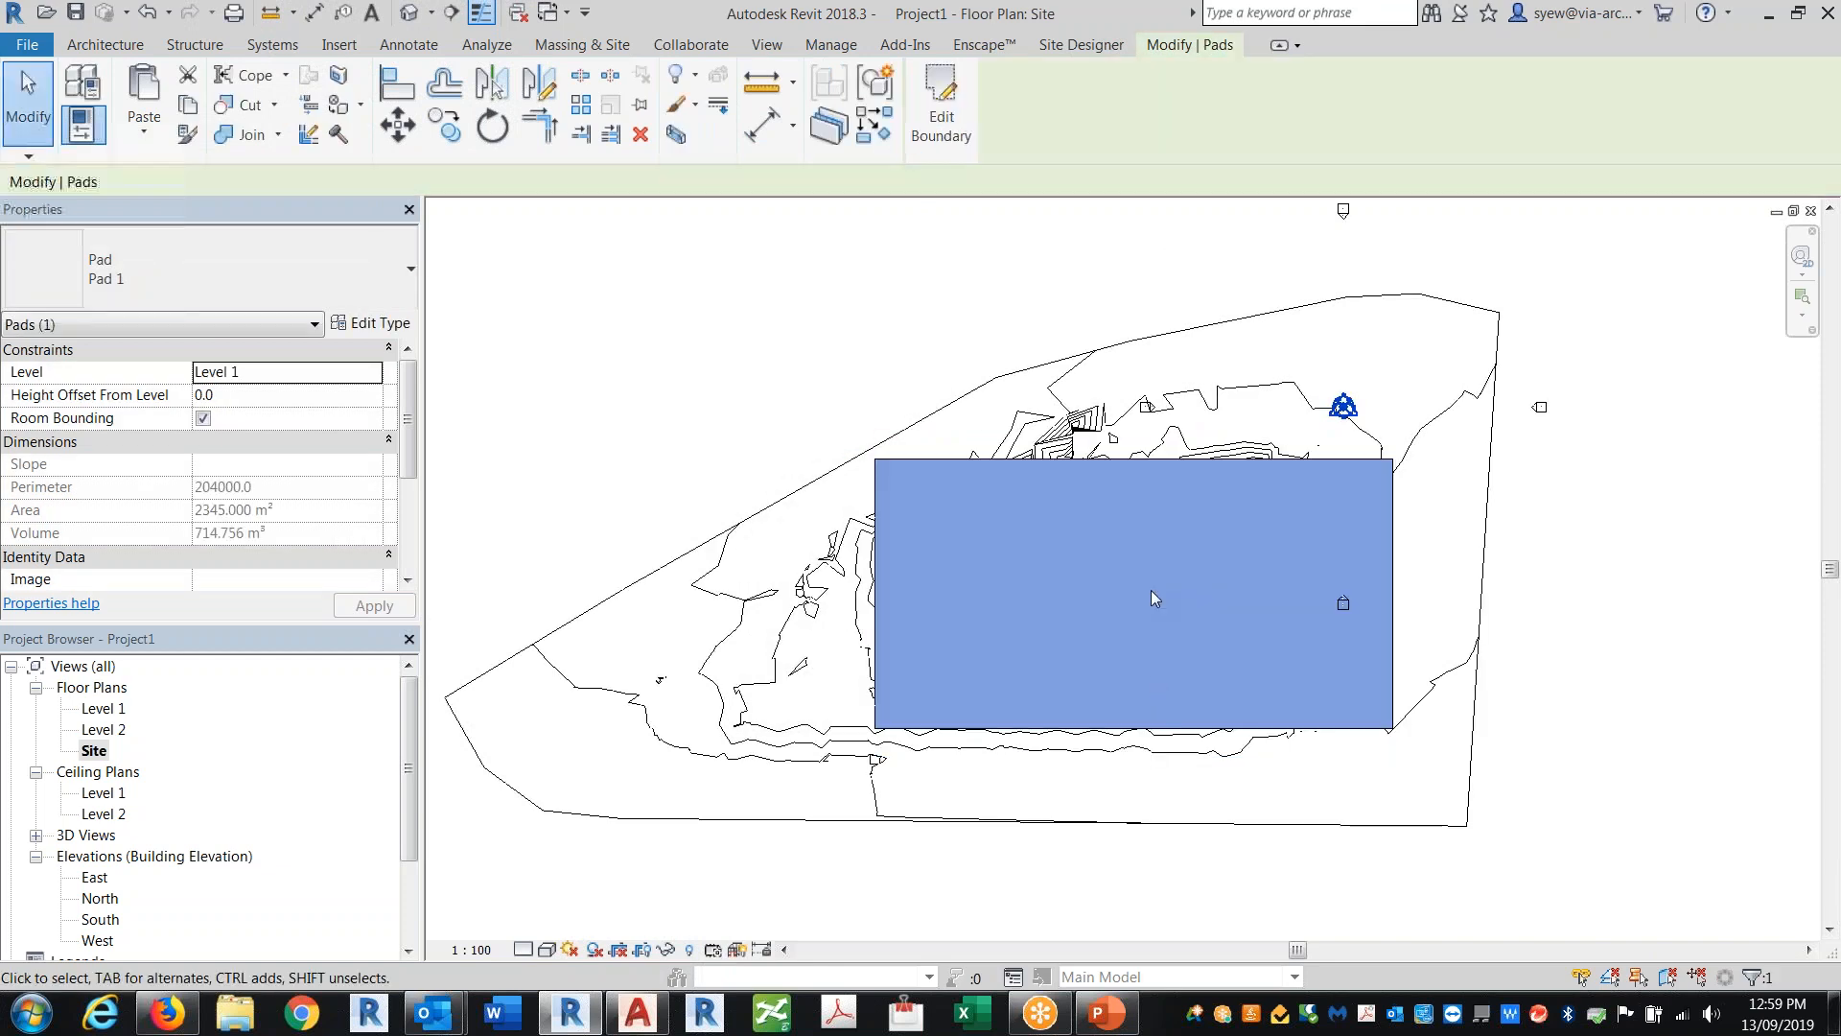
click(409, 13)
shift+middle_drag(1246, 671, 1306, 844)
scroll(743, 673, down, 5)
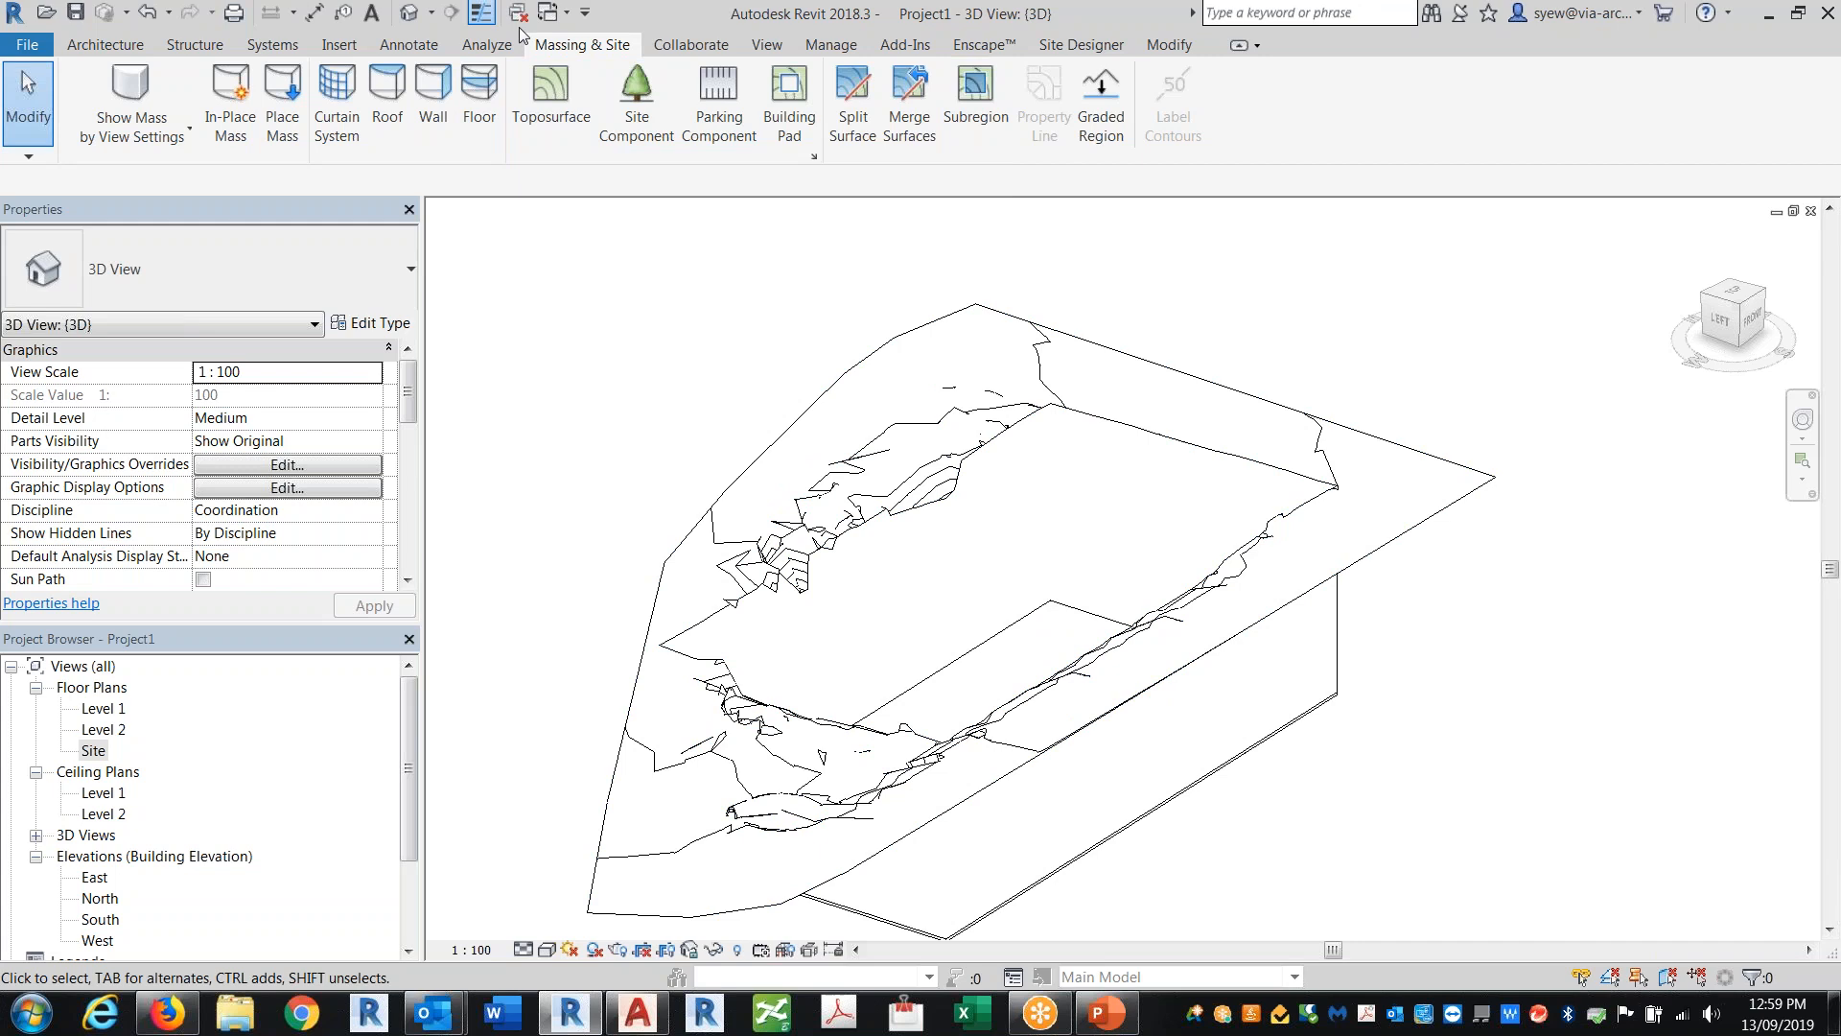
Step: Switch to the Burrard WEST-Existing Site 3D view and close that project without saving changes
click(553, 13)
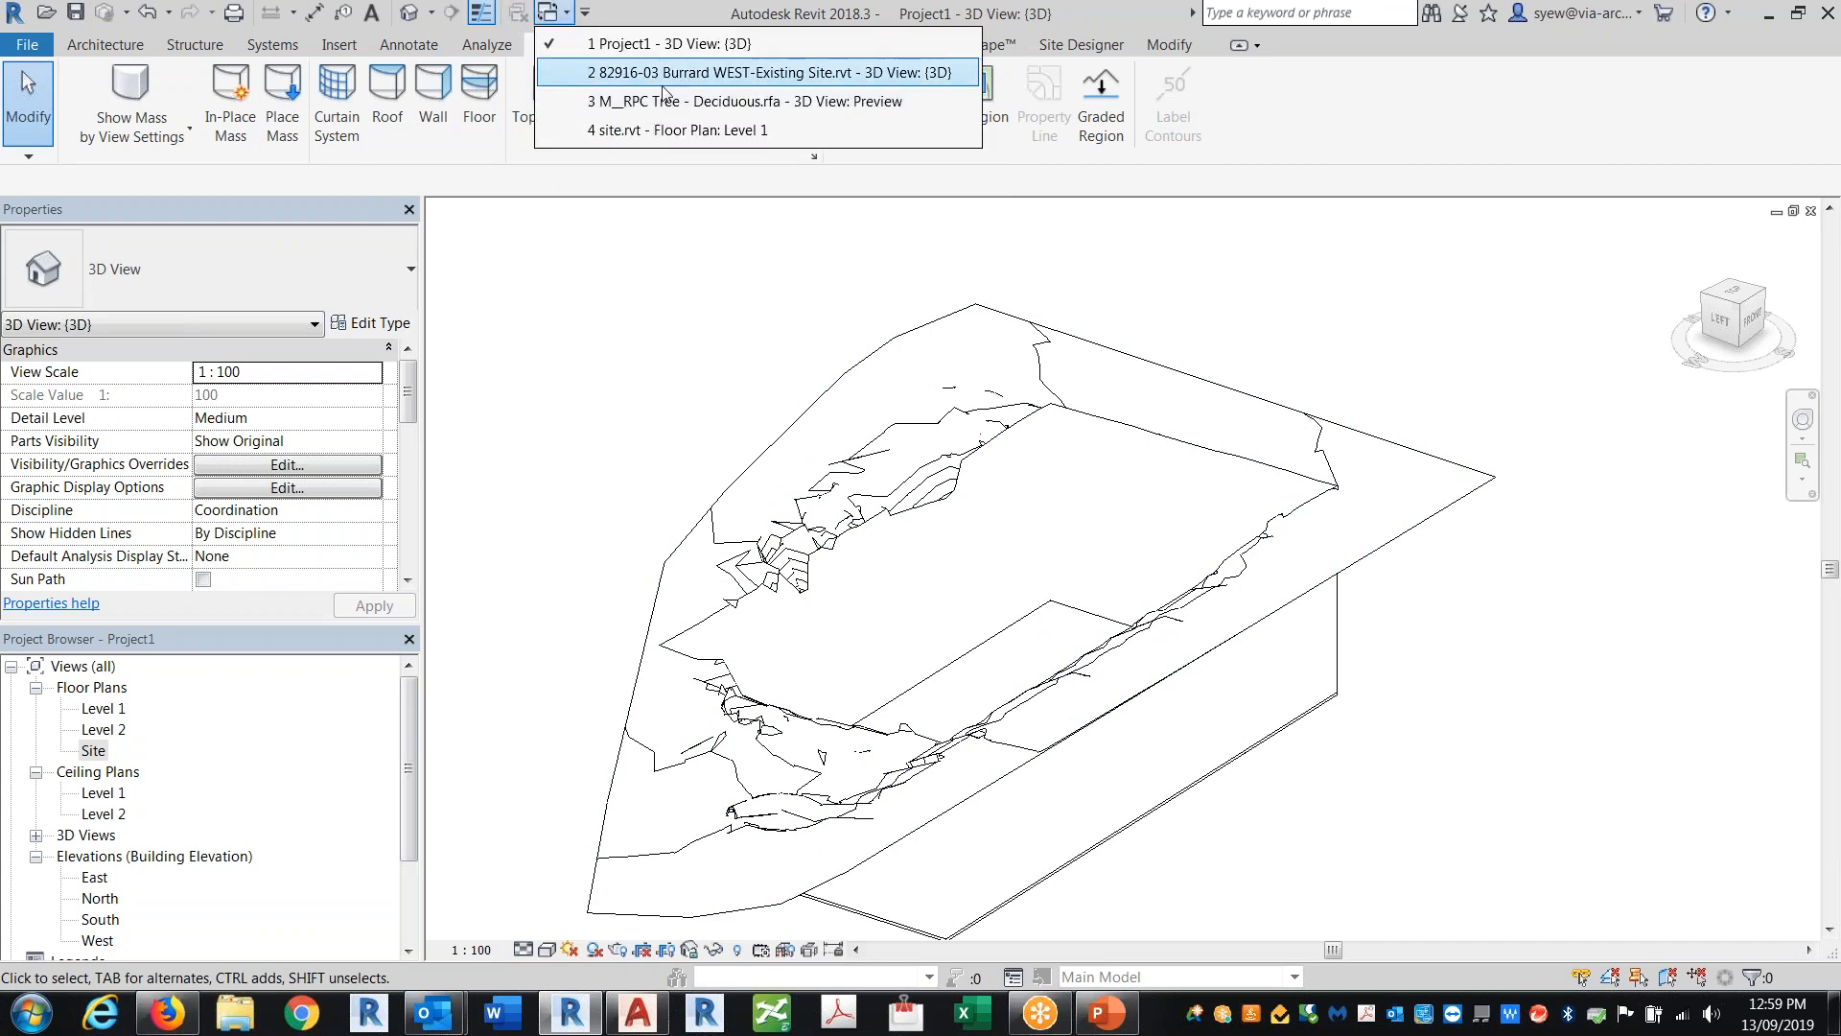
click(664, 77)
middle_drag(672, 710, 576, 743)
scroll(561, 736, down, 2)
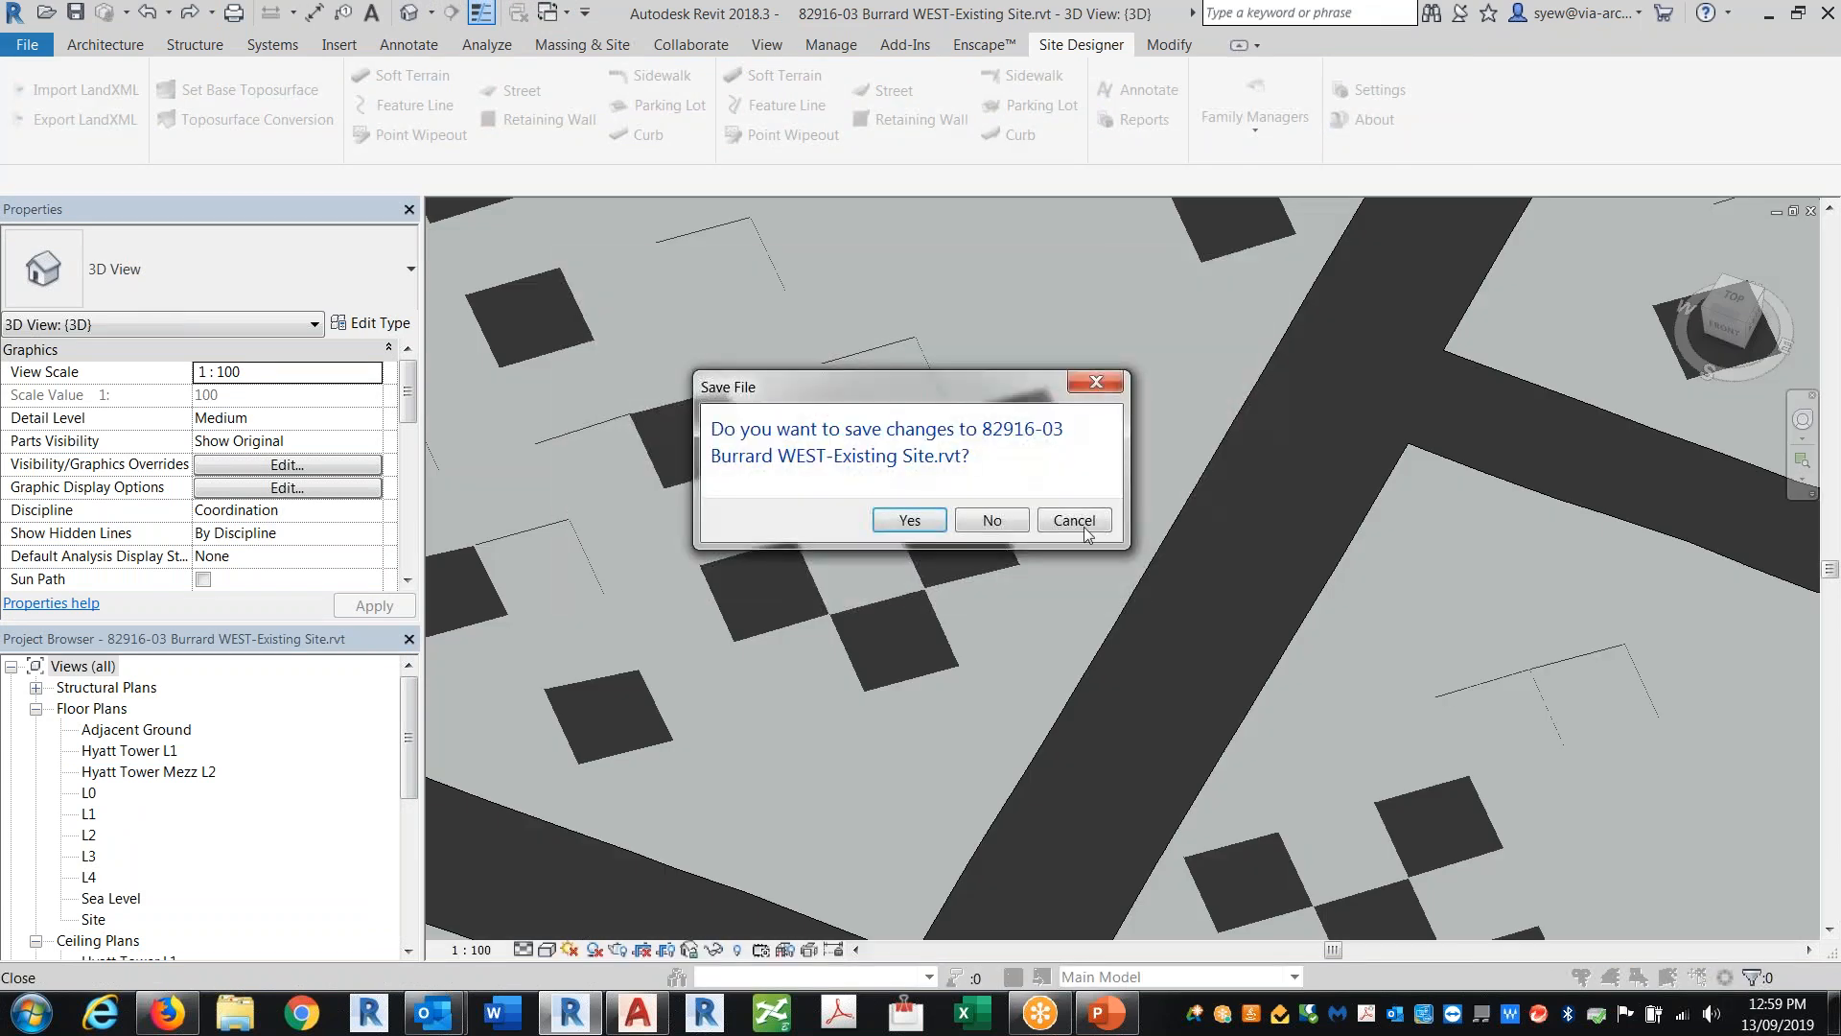
click(991, 519)
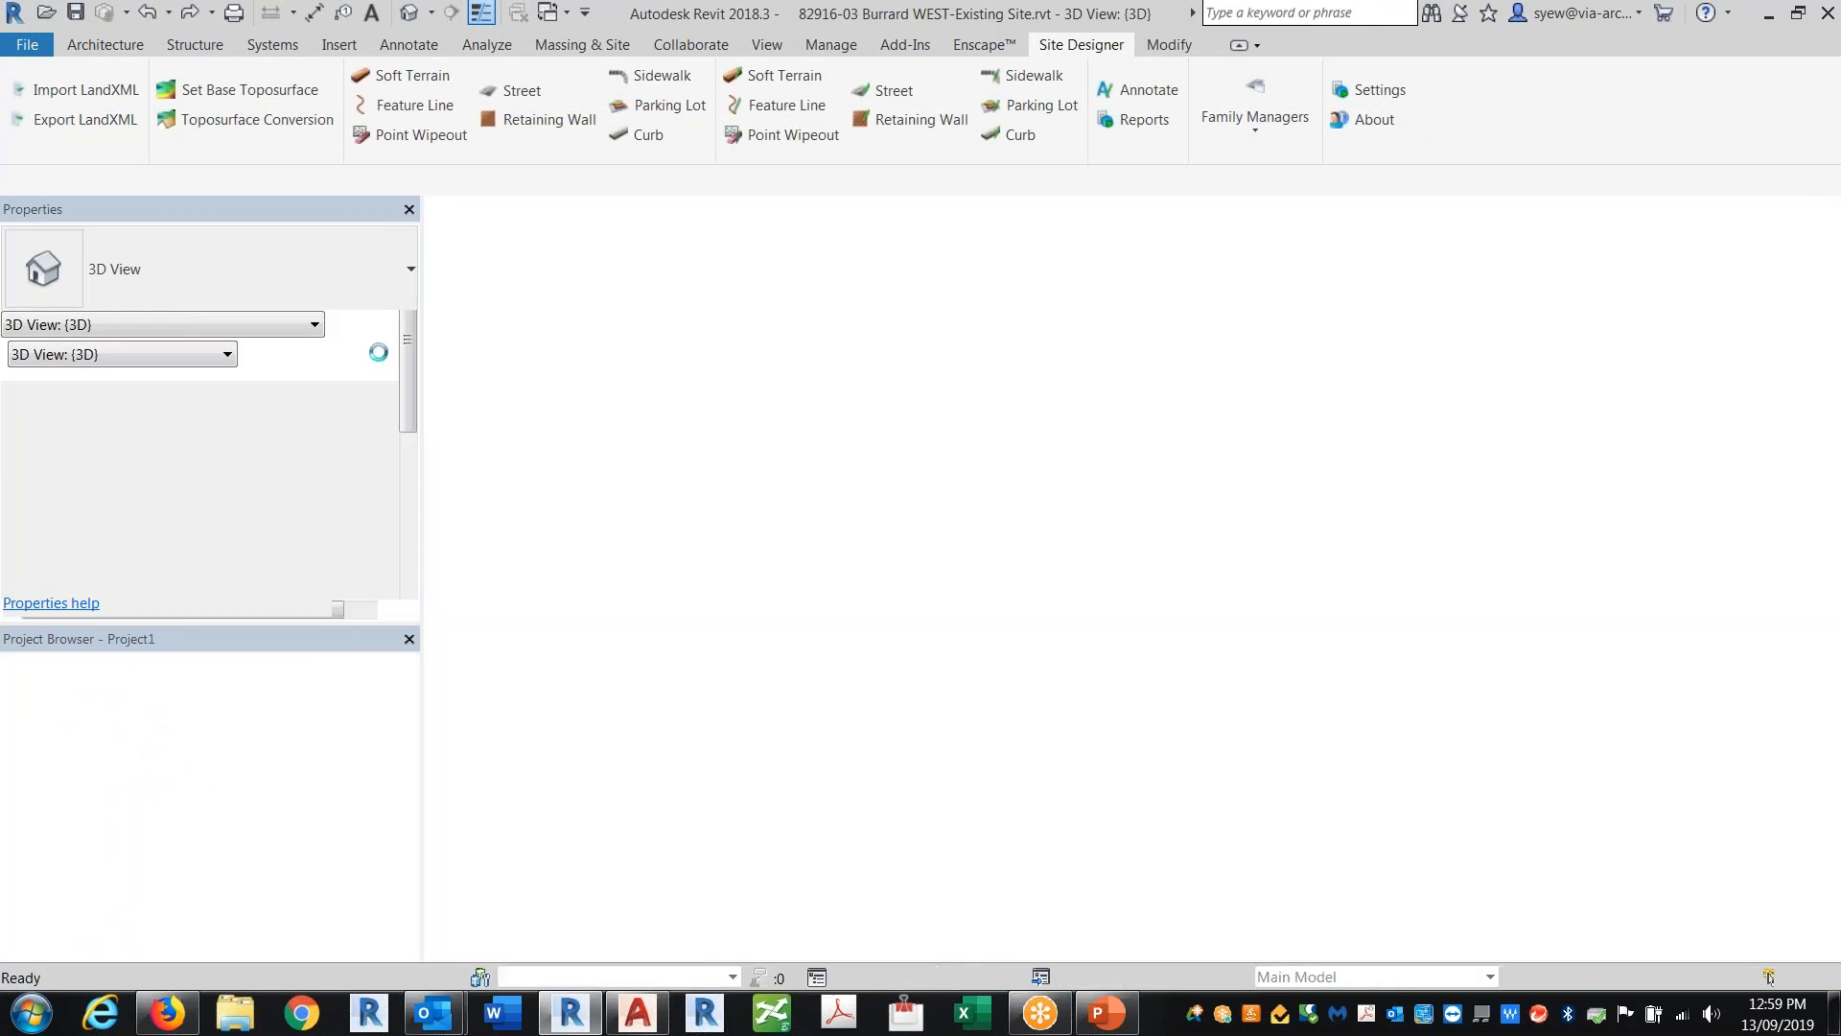
Step: Open 82916-03 Burrard WEST-Existing Site.rvt from the Samples folder
click(46, 12)
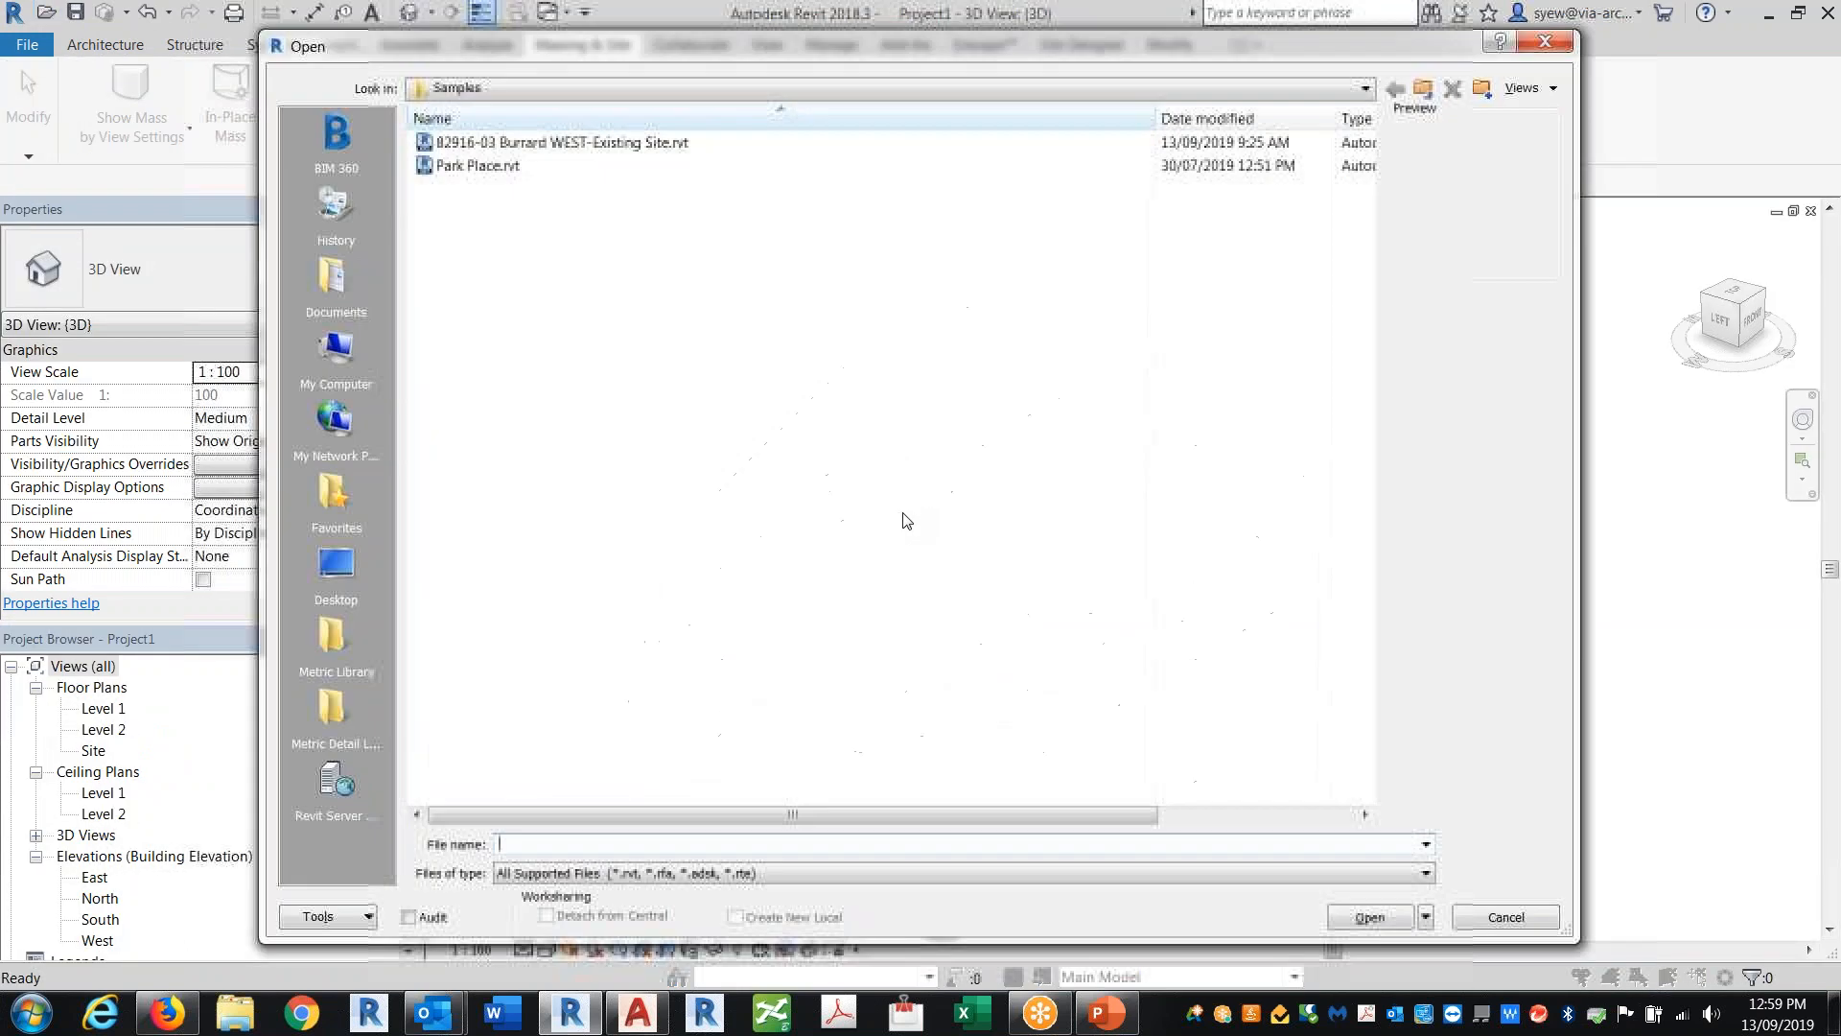
click(558, 143)
click(1370, 918)
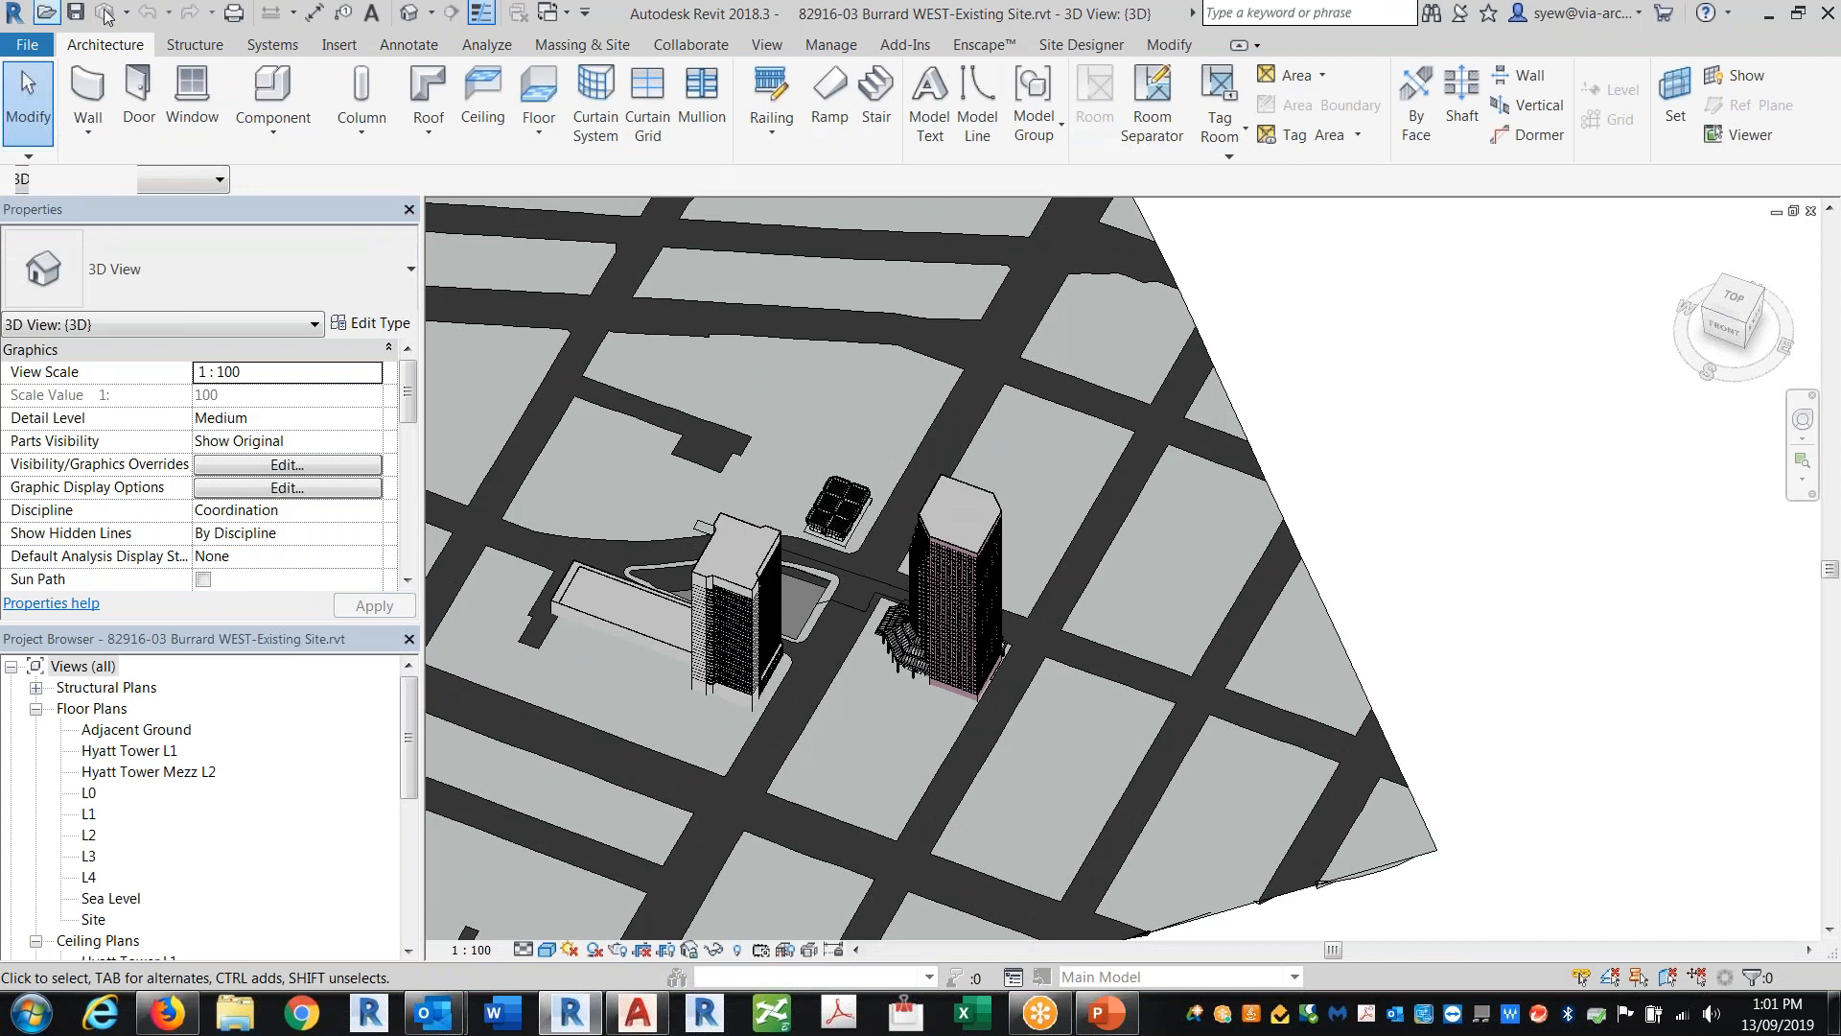
Step: Orbit the Burrard WEST 3D site model and examine its topography surface
middle_drag(1134, 657, 1456, 595)
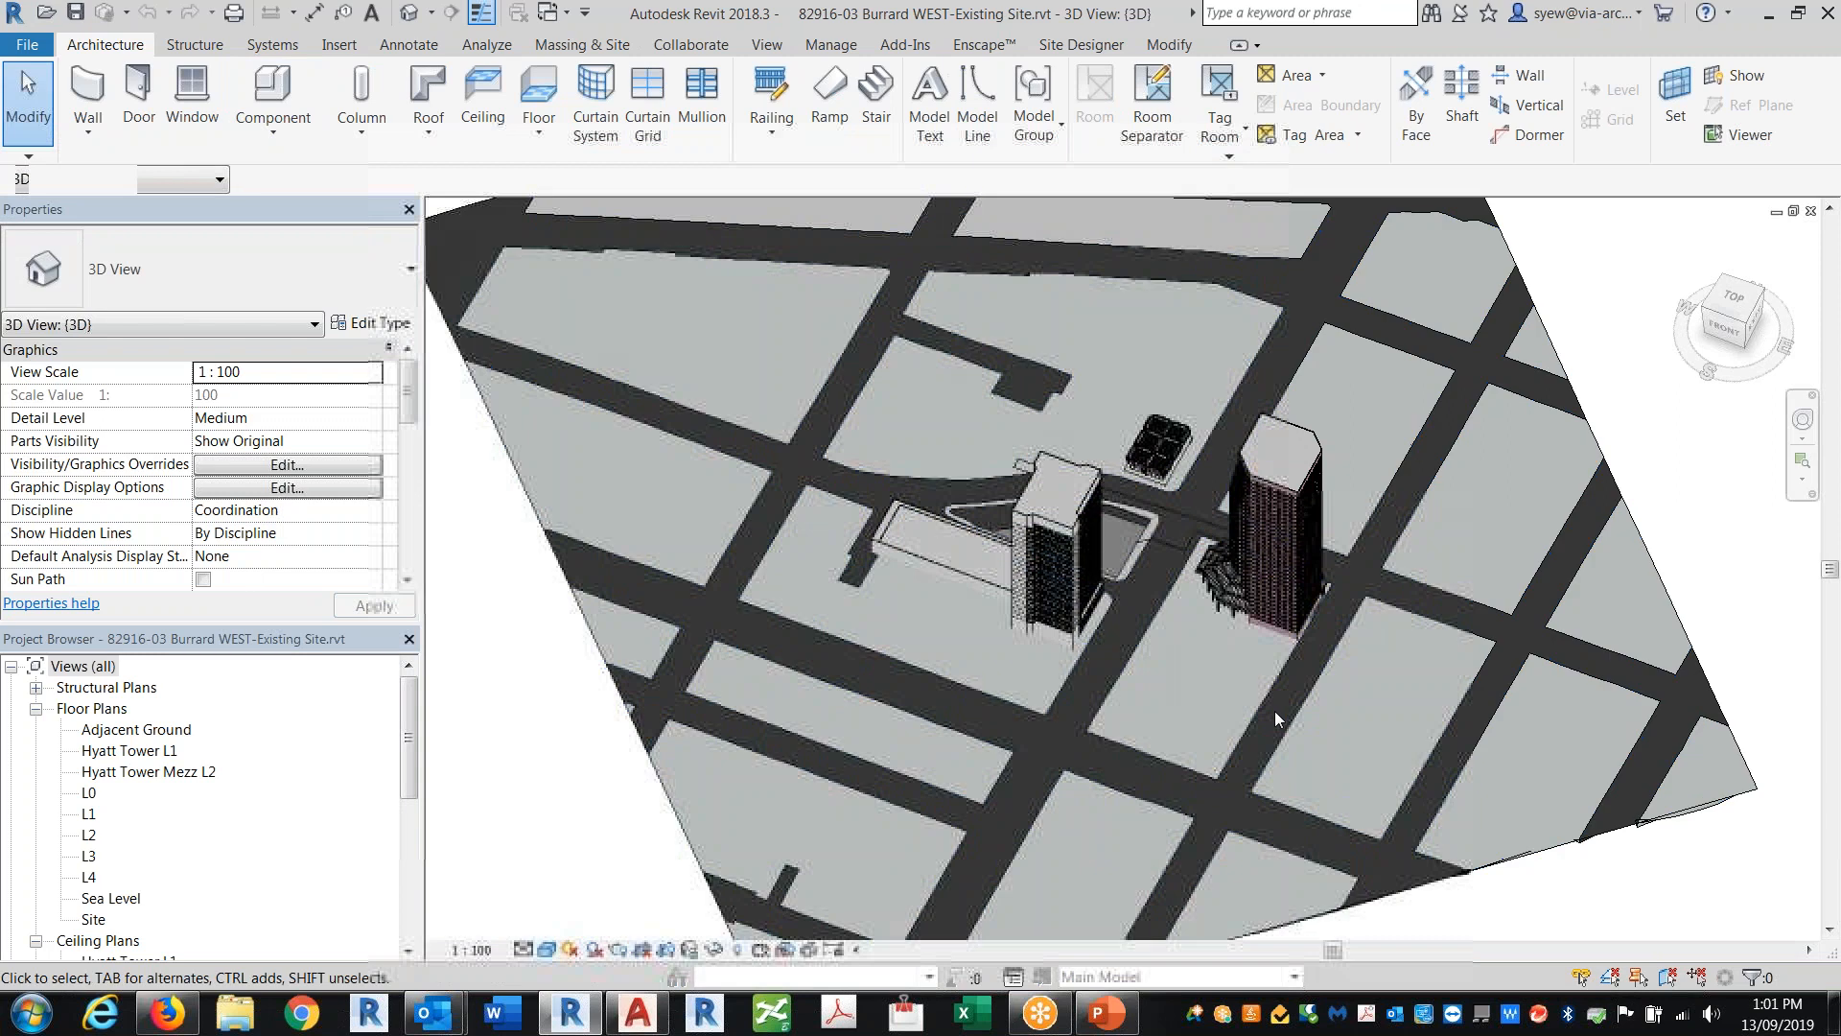
click(1348, 748)
shift+middle_drag(1348, 748, 1504, 768)
click(1401, 867)
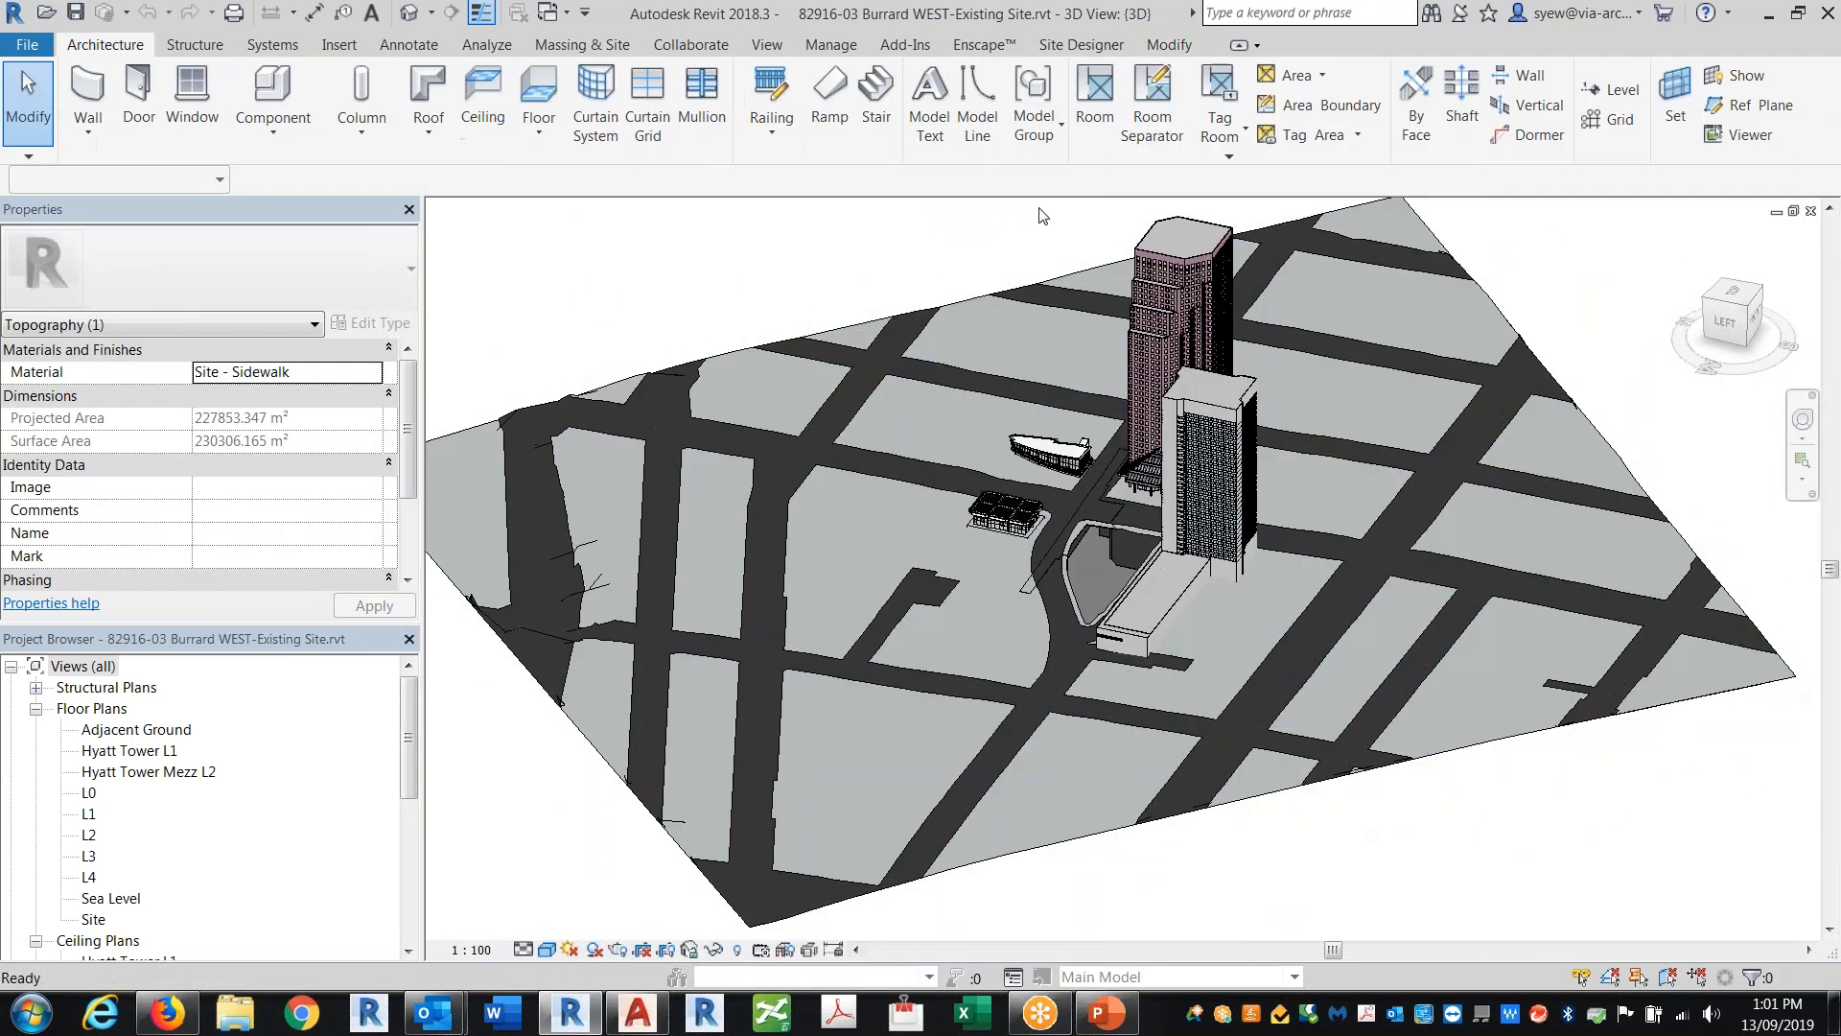
click(832, 45)
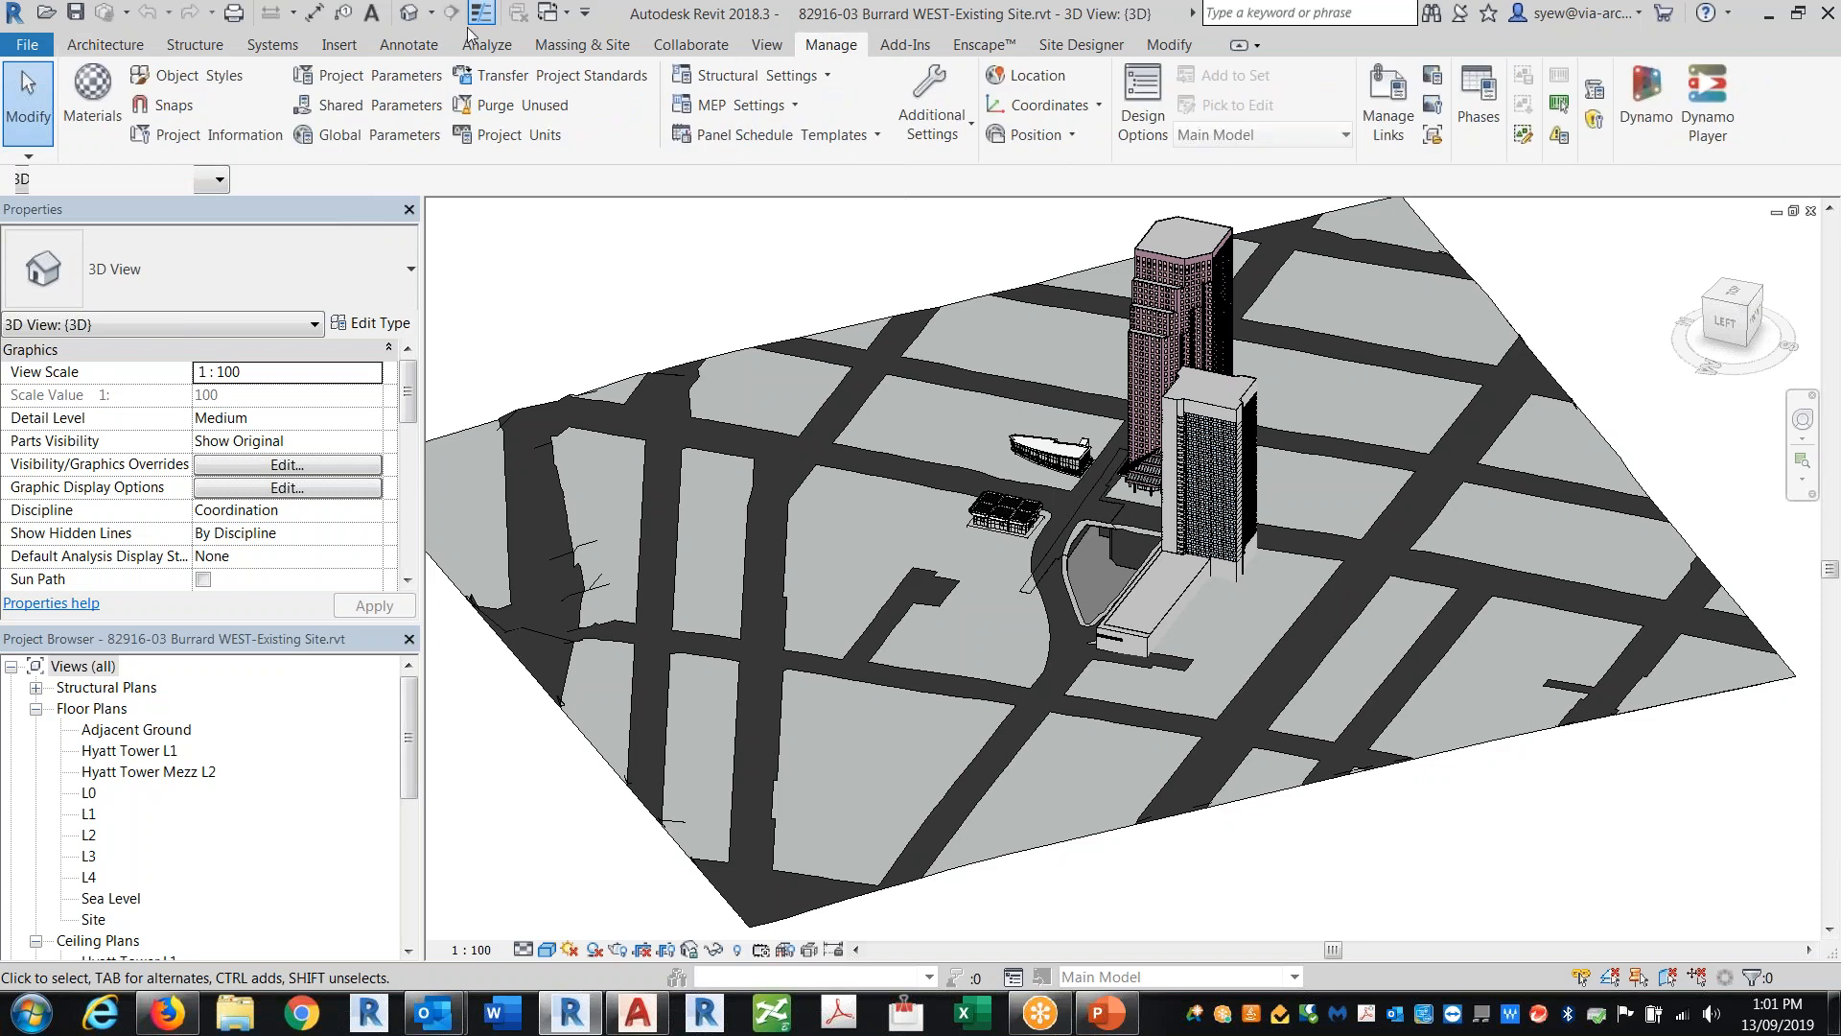
click(105, 45)
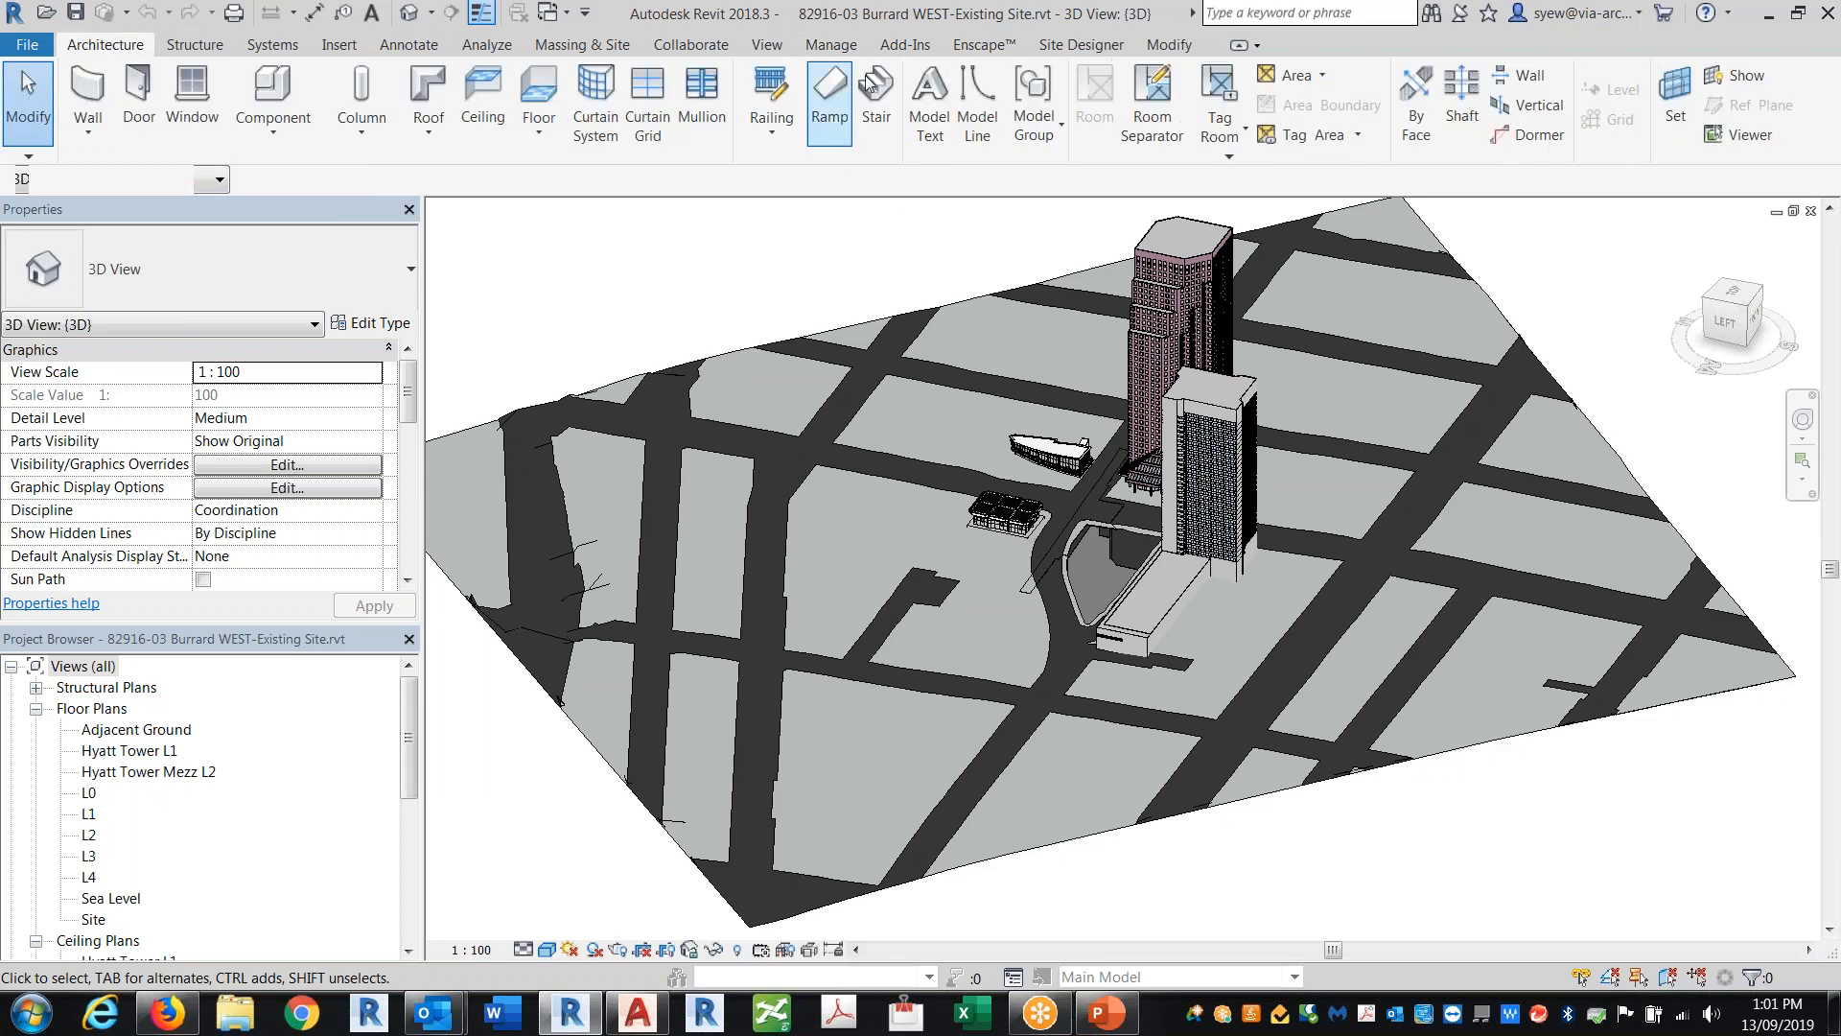
click(587, 43)
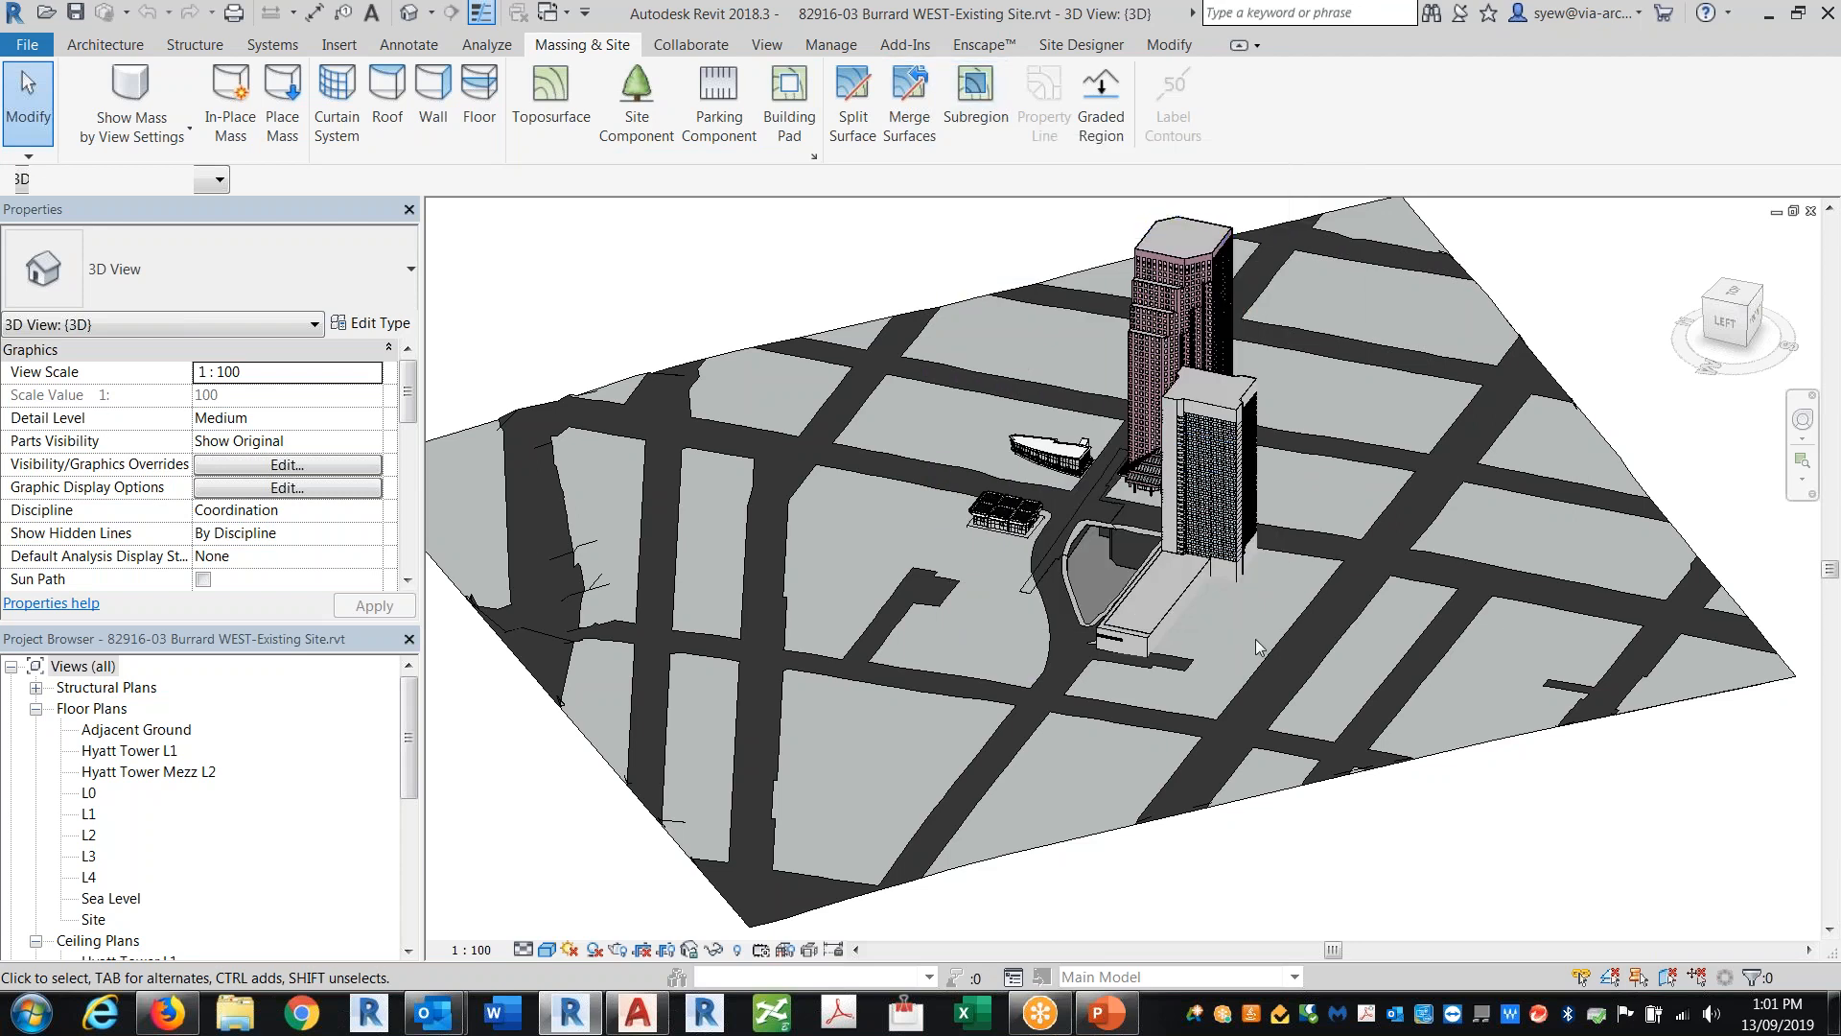
Step: Zoom in near the pavilion and examine the sidewalk roof element and its boundary points
scroll(1064, 556, up, 5)
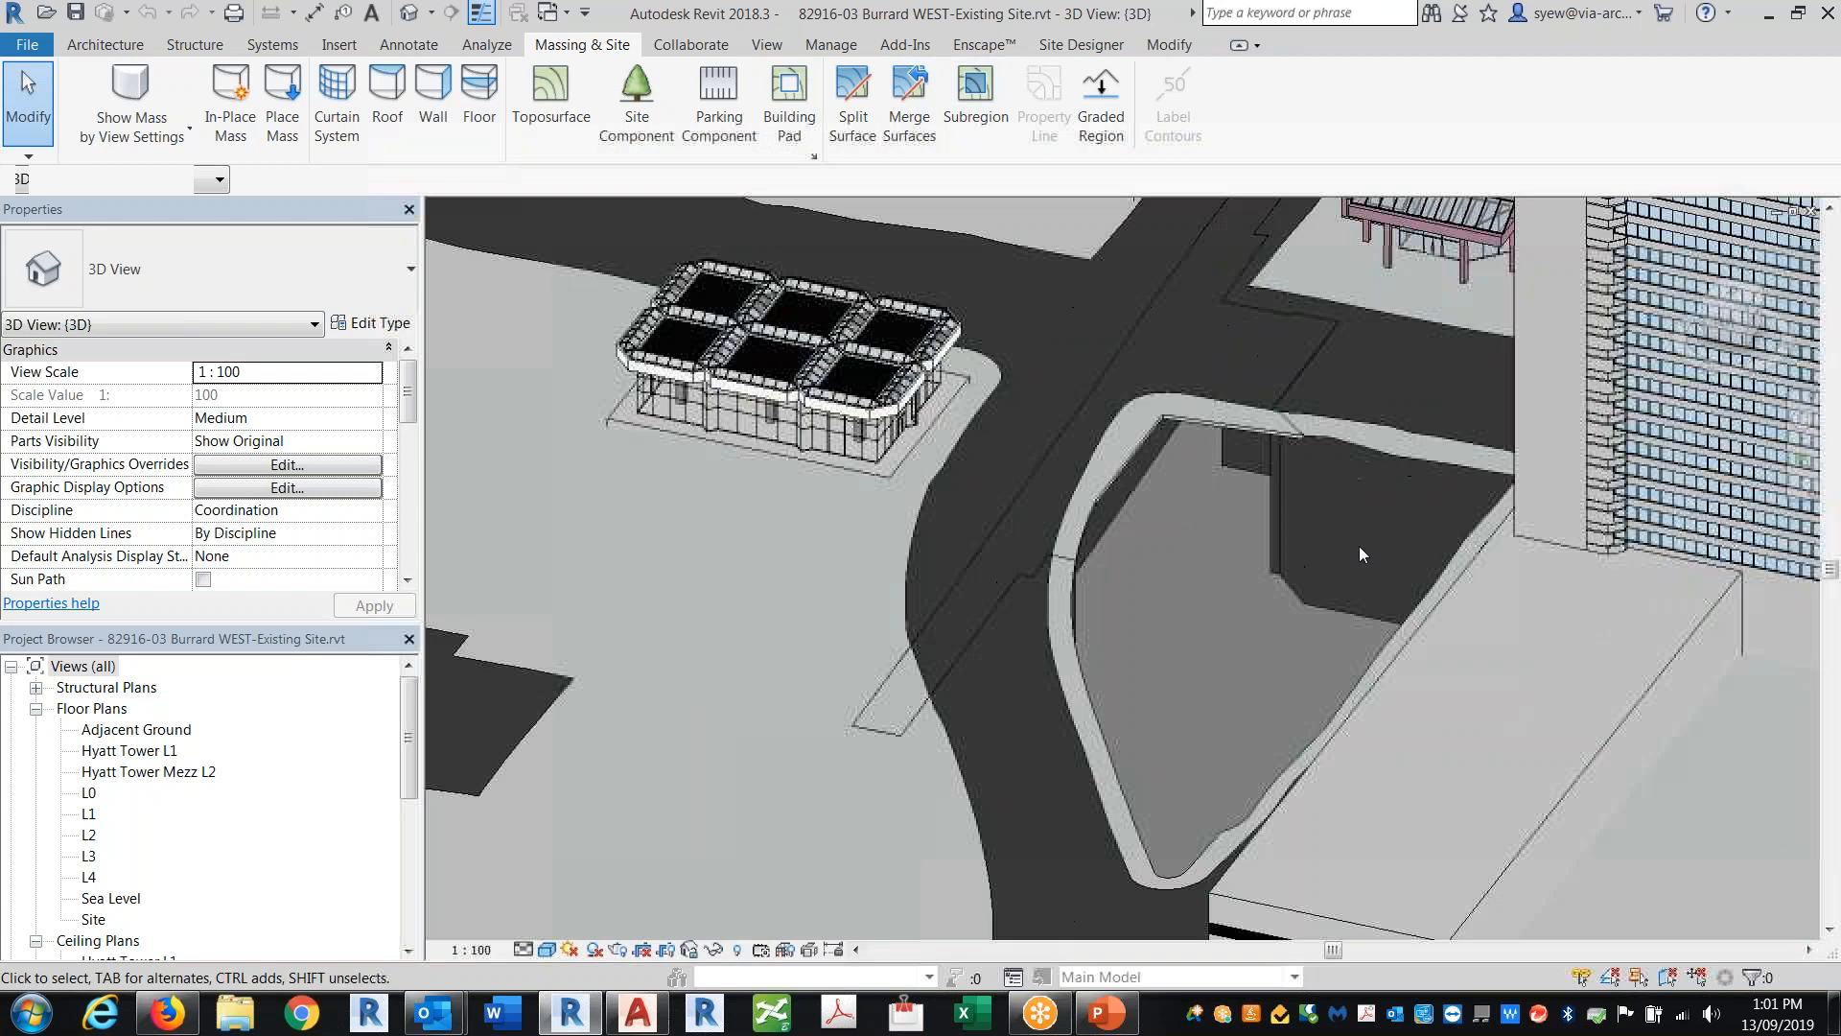
scroll(1146, 446, up, 3)
click(1144, 411)
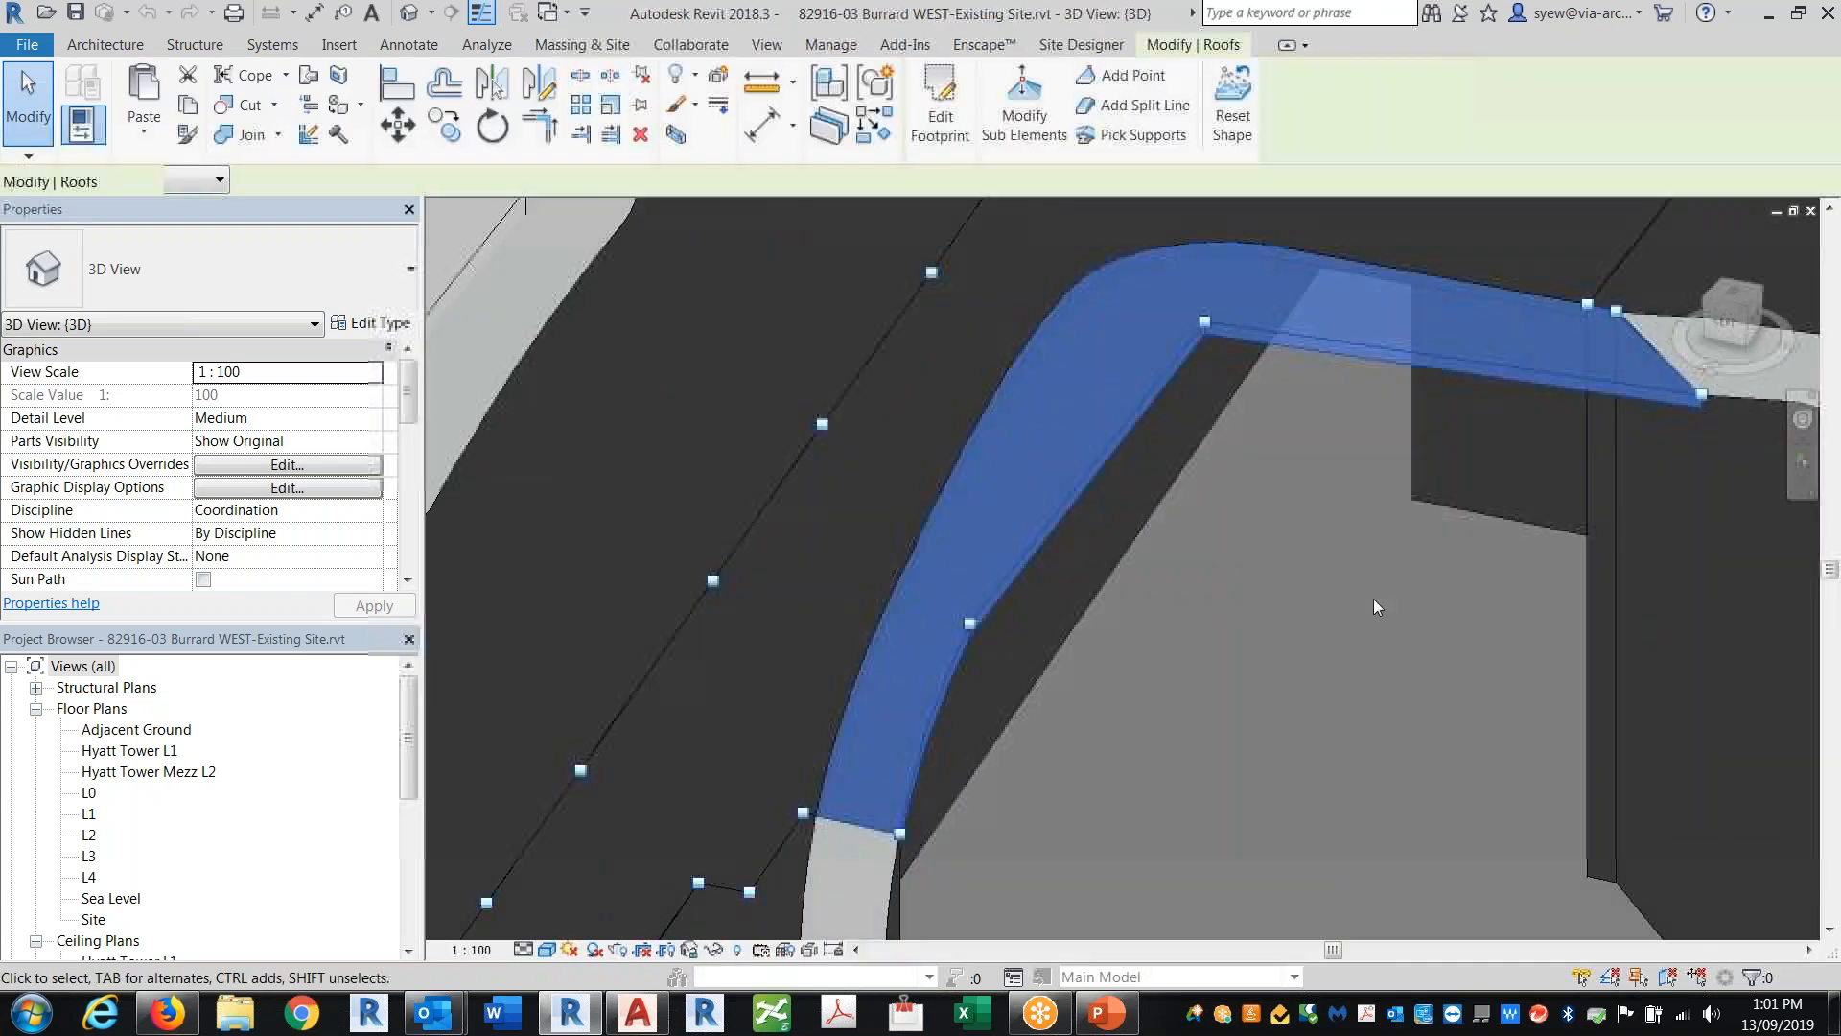
shift+middle_drag(1408, 735, 1585, 481)
middle_drag(1415, 588, 1126, 886)
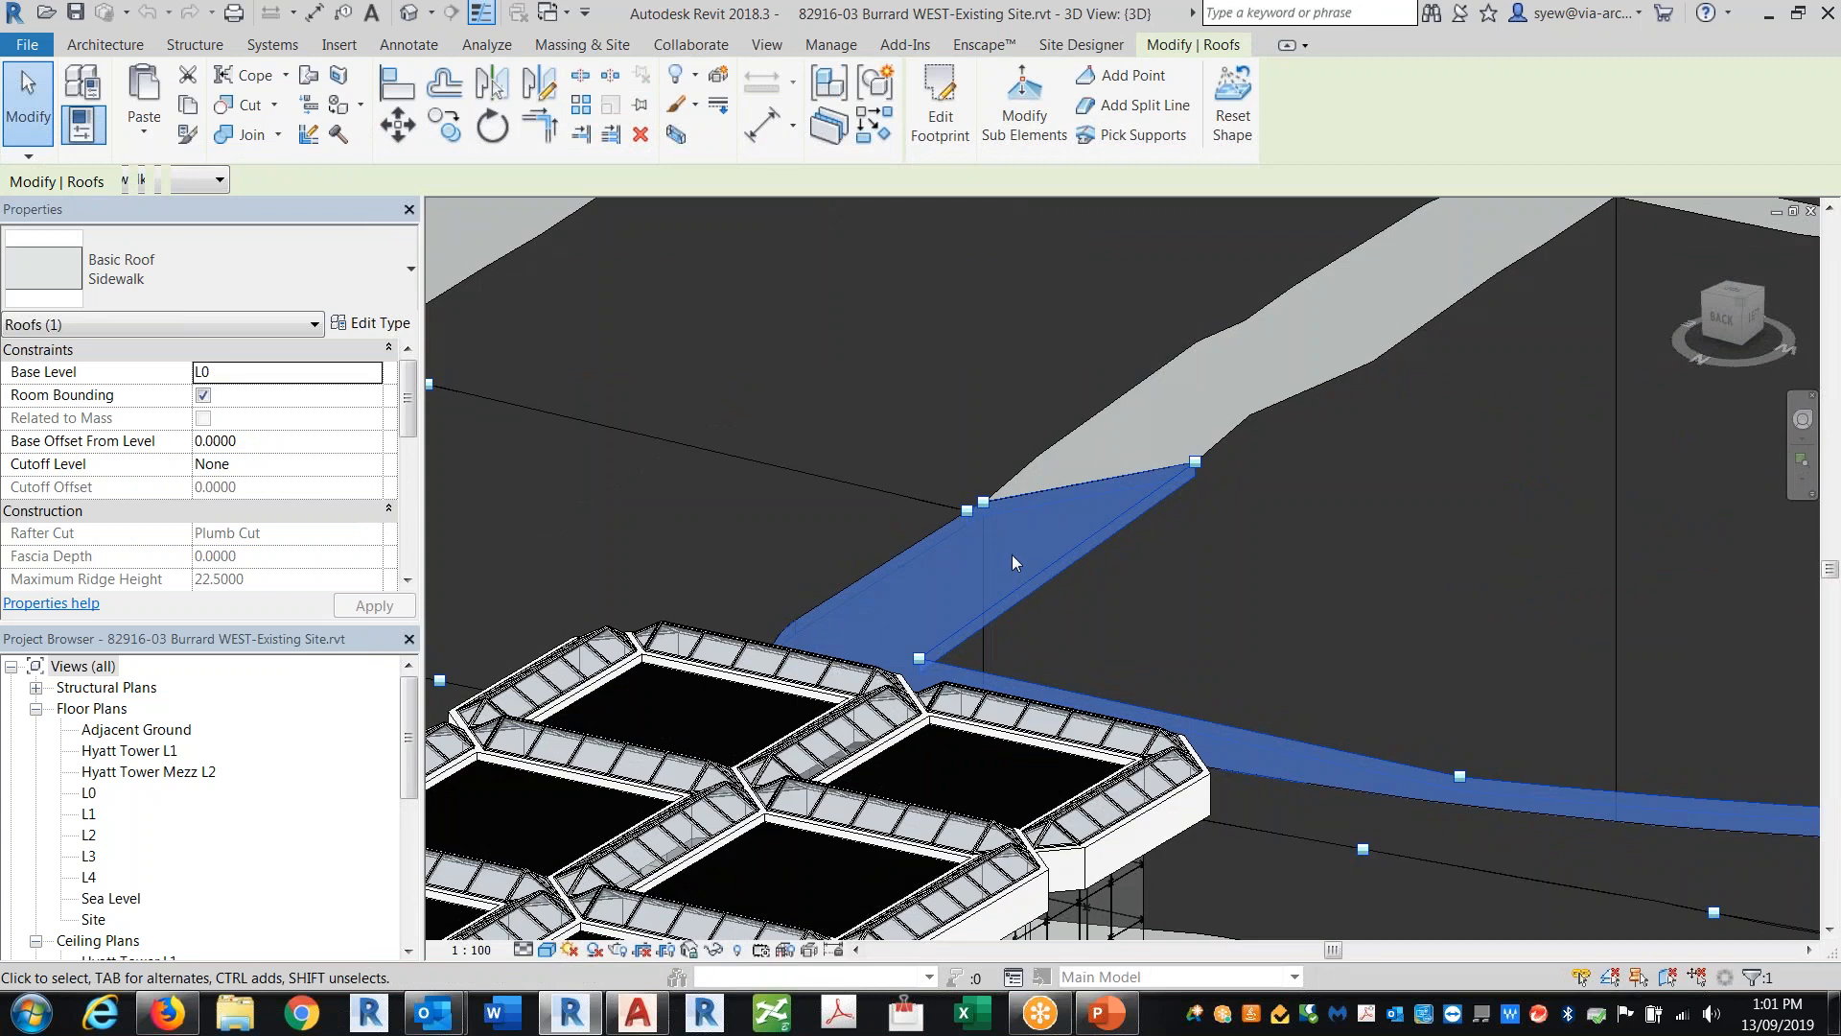
scroll(1407, 434, down, 5)
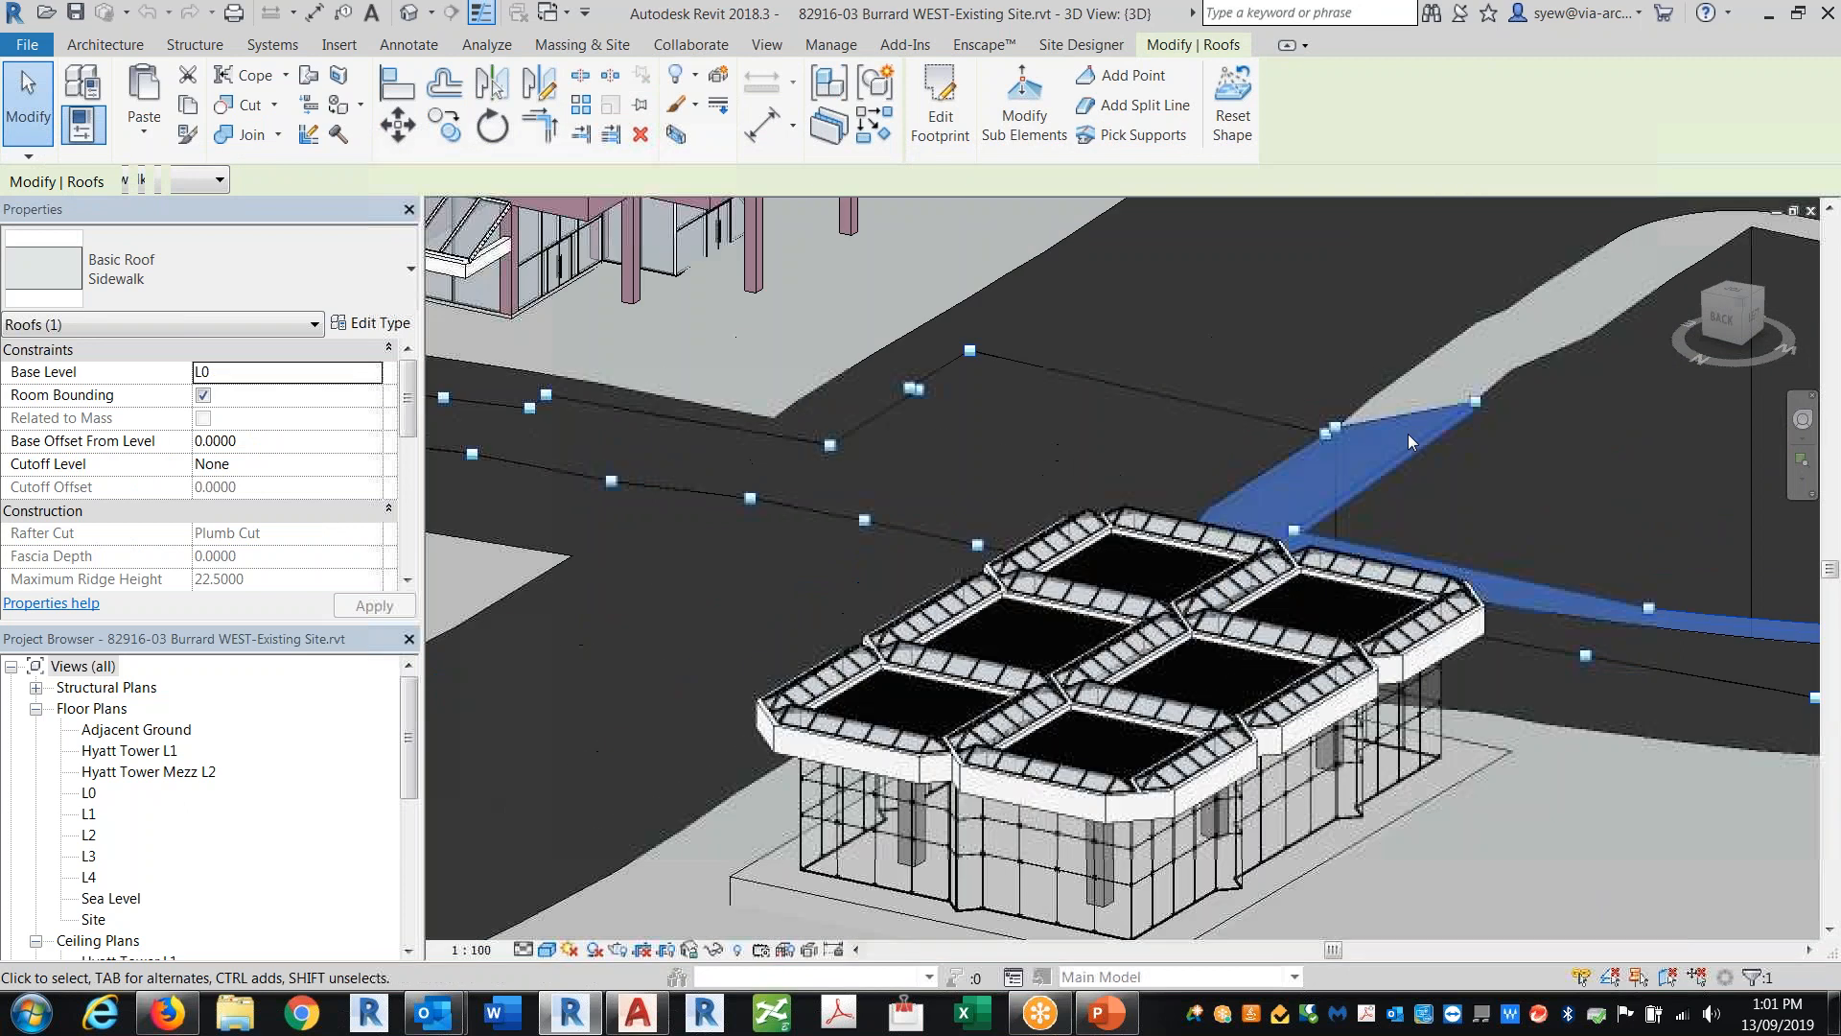
scroll(1507, 563, up, 1)
shift+middle_drag(1507, 563, 1212, 687)
middle_drag(1489, 443, 1267, 477)
key(Escape)
Step: Select and inspect the road roof element and the sea-level building pad beneath the sidewalk
click(1281, 414)
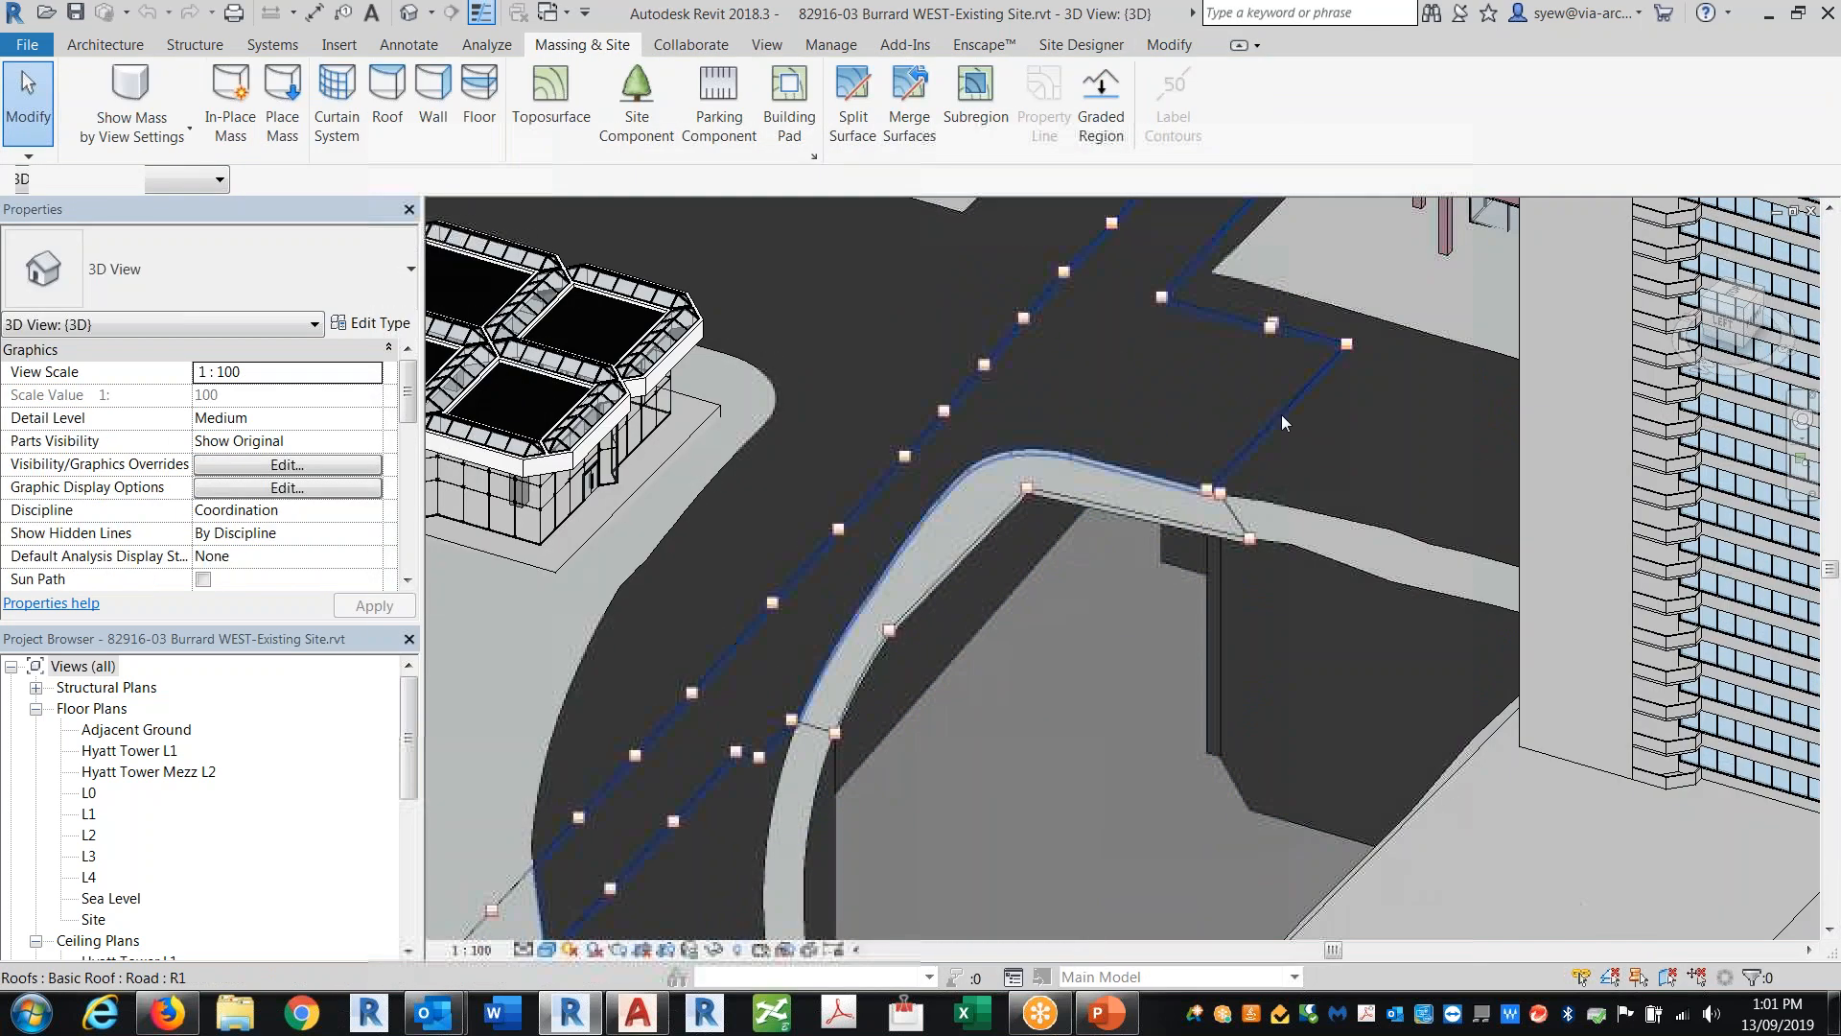
shift+middle_drag(1185, 703, 1084, 714)
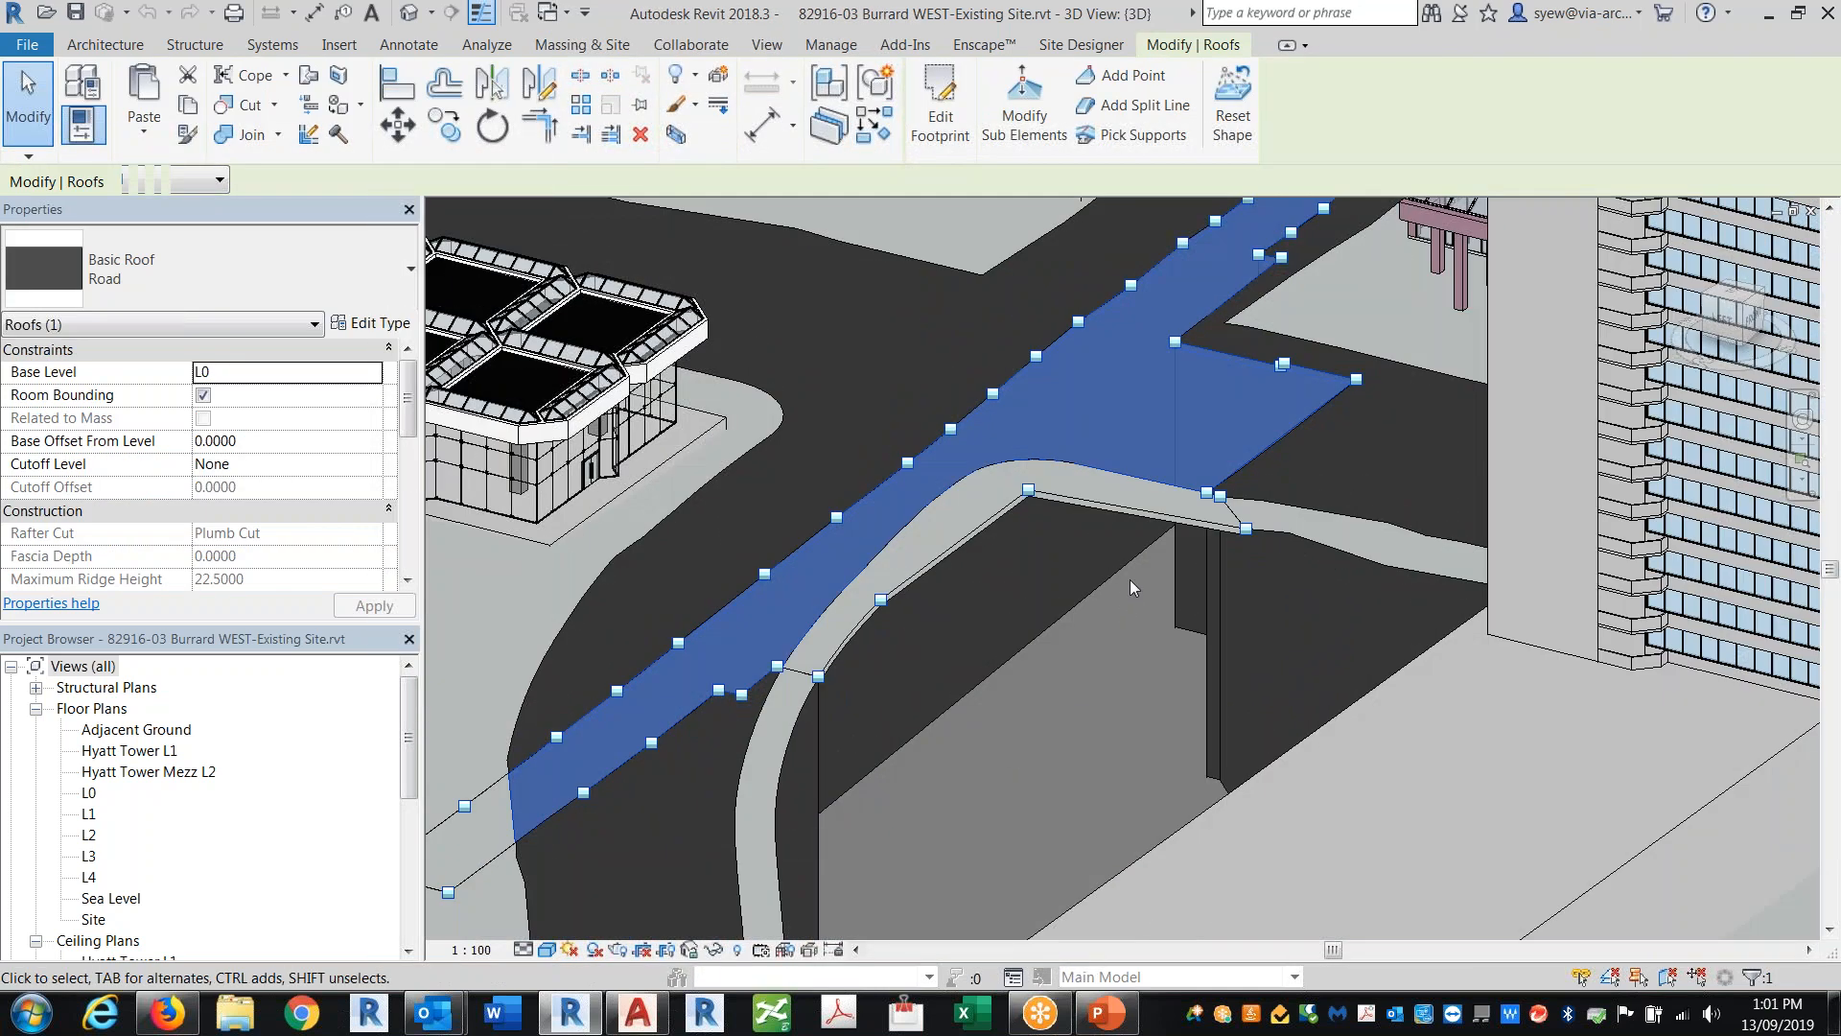
click(1216, 681)
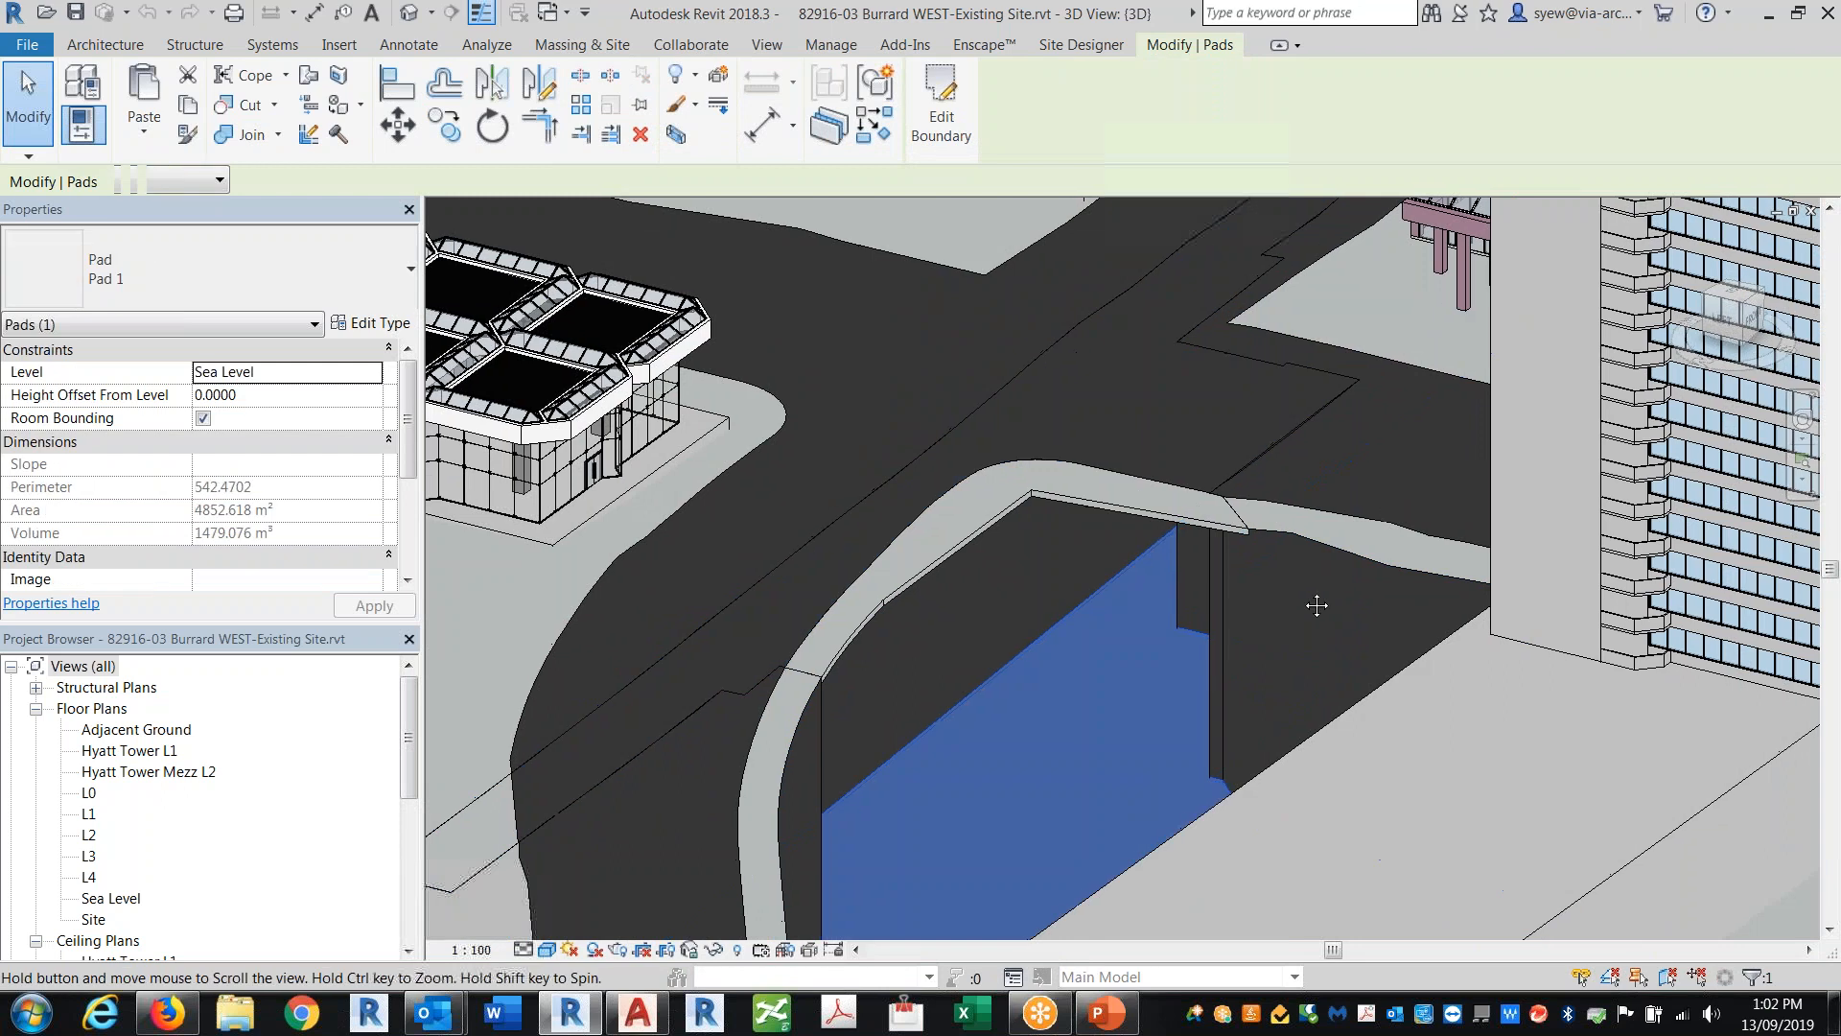
scroll(1216, 682, up, 2)
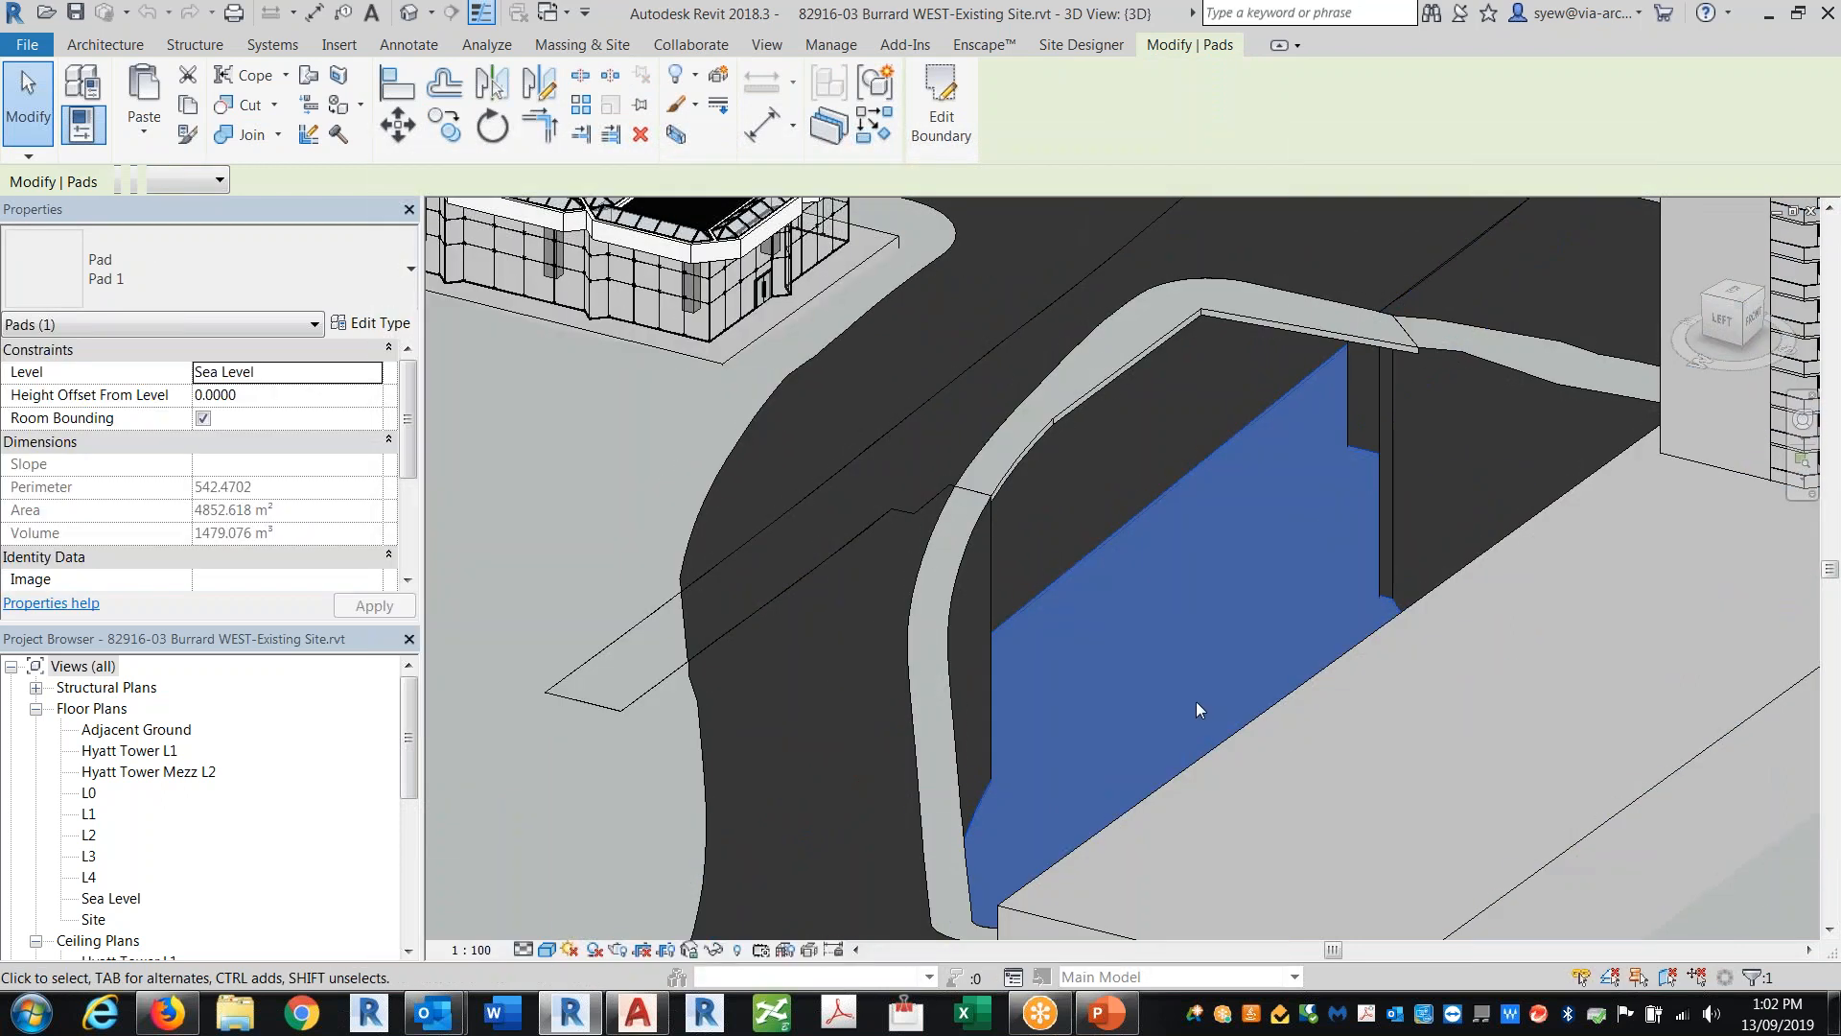
click(707, 575)
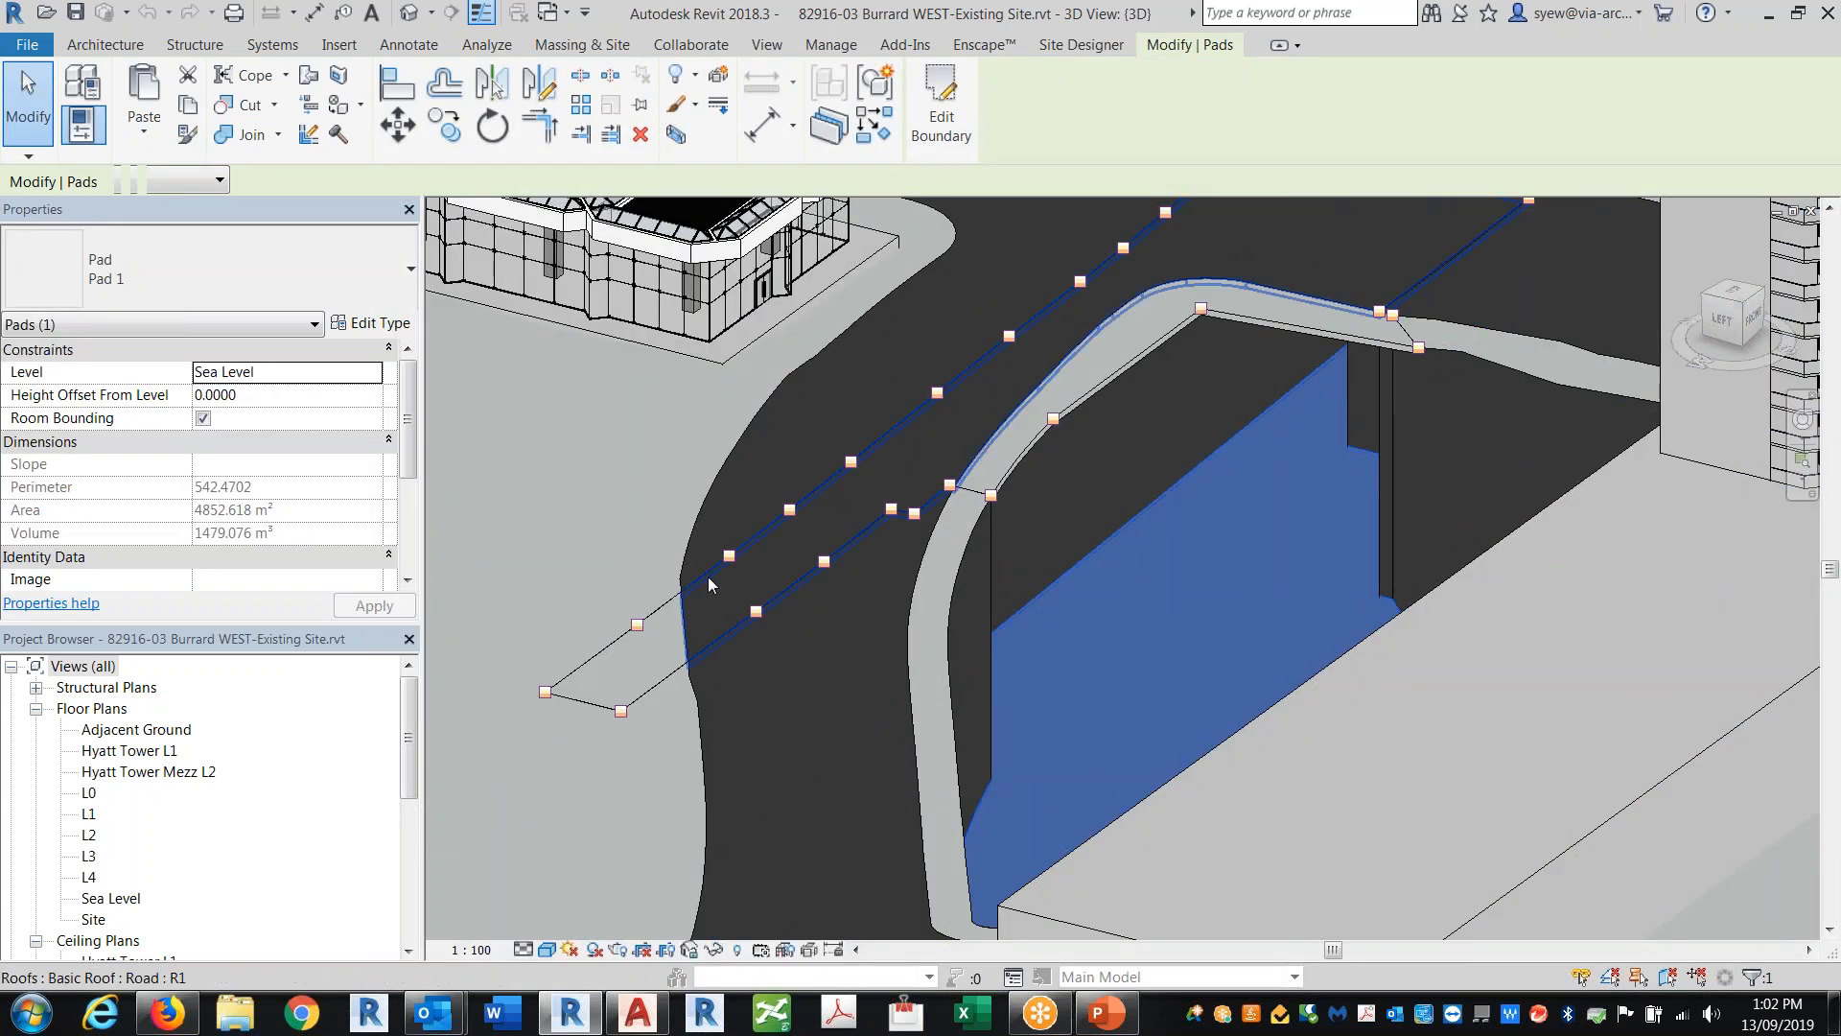
Step: Temporarily hide the road roof to examine the area beneath it, and reset the temporary hide
click(714, 950)
click(747, 890)
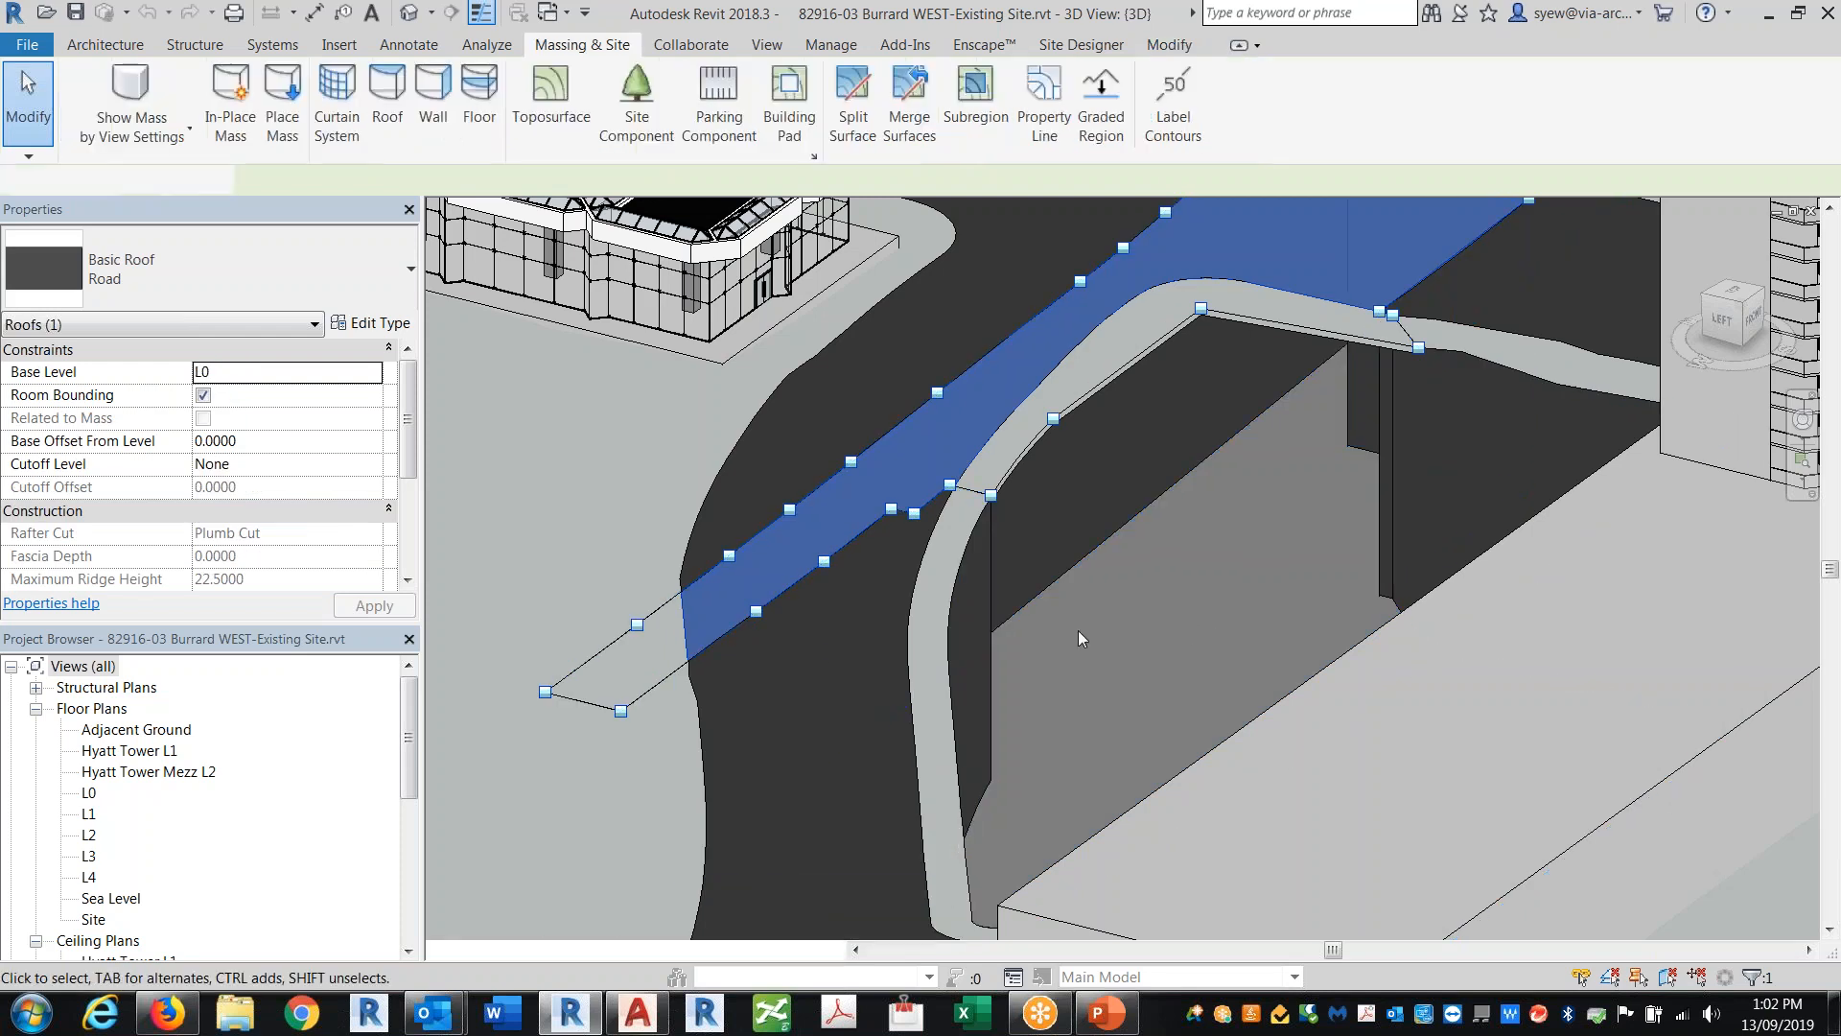
shift+middle_drag(1064, 624, 1013, 326)
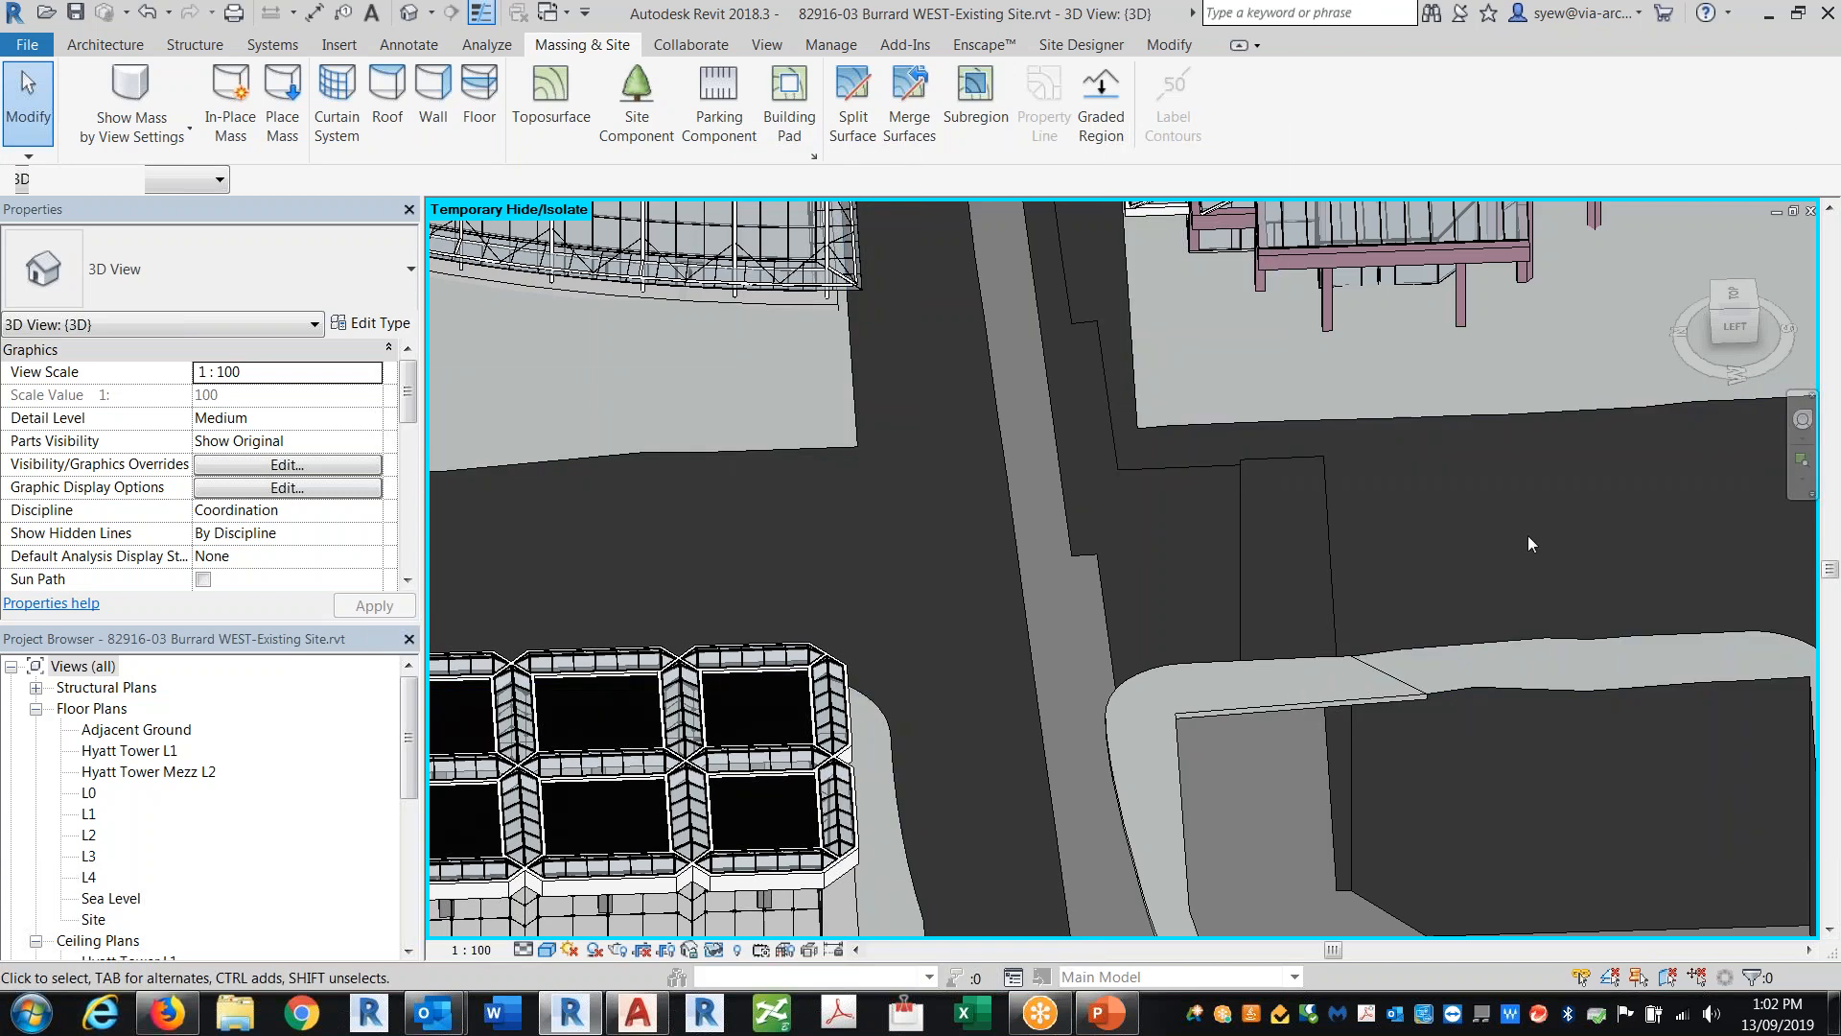
scroll(1471, 558, down, 2)
shift+middle_drag(1470, 558, 1487, 605)
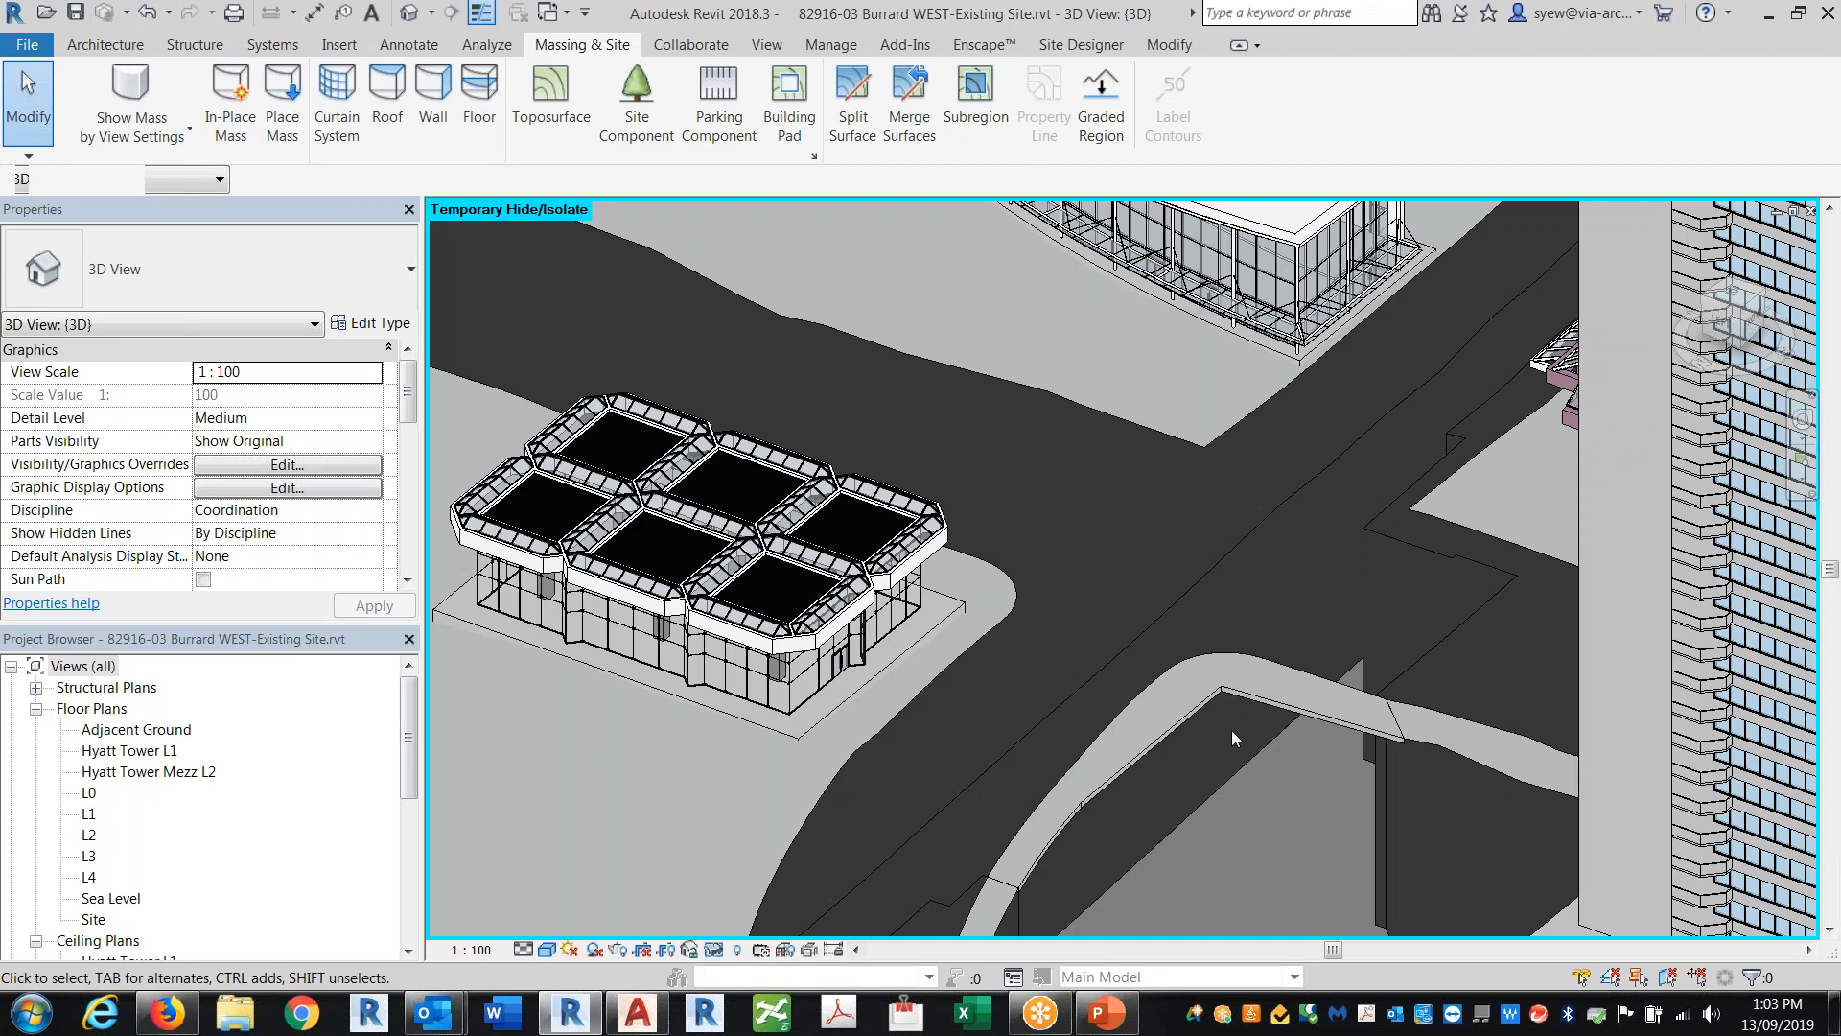
click(715, 950)
click(737, 924)
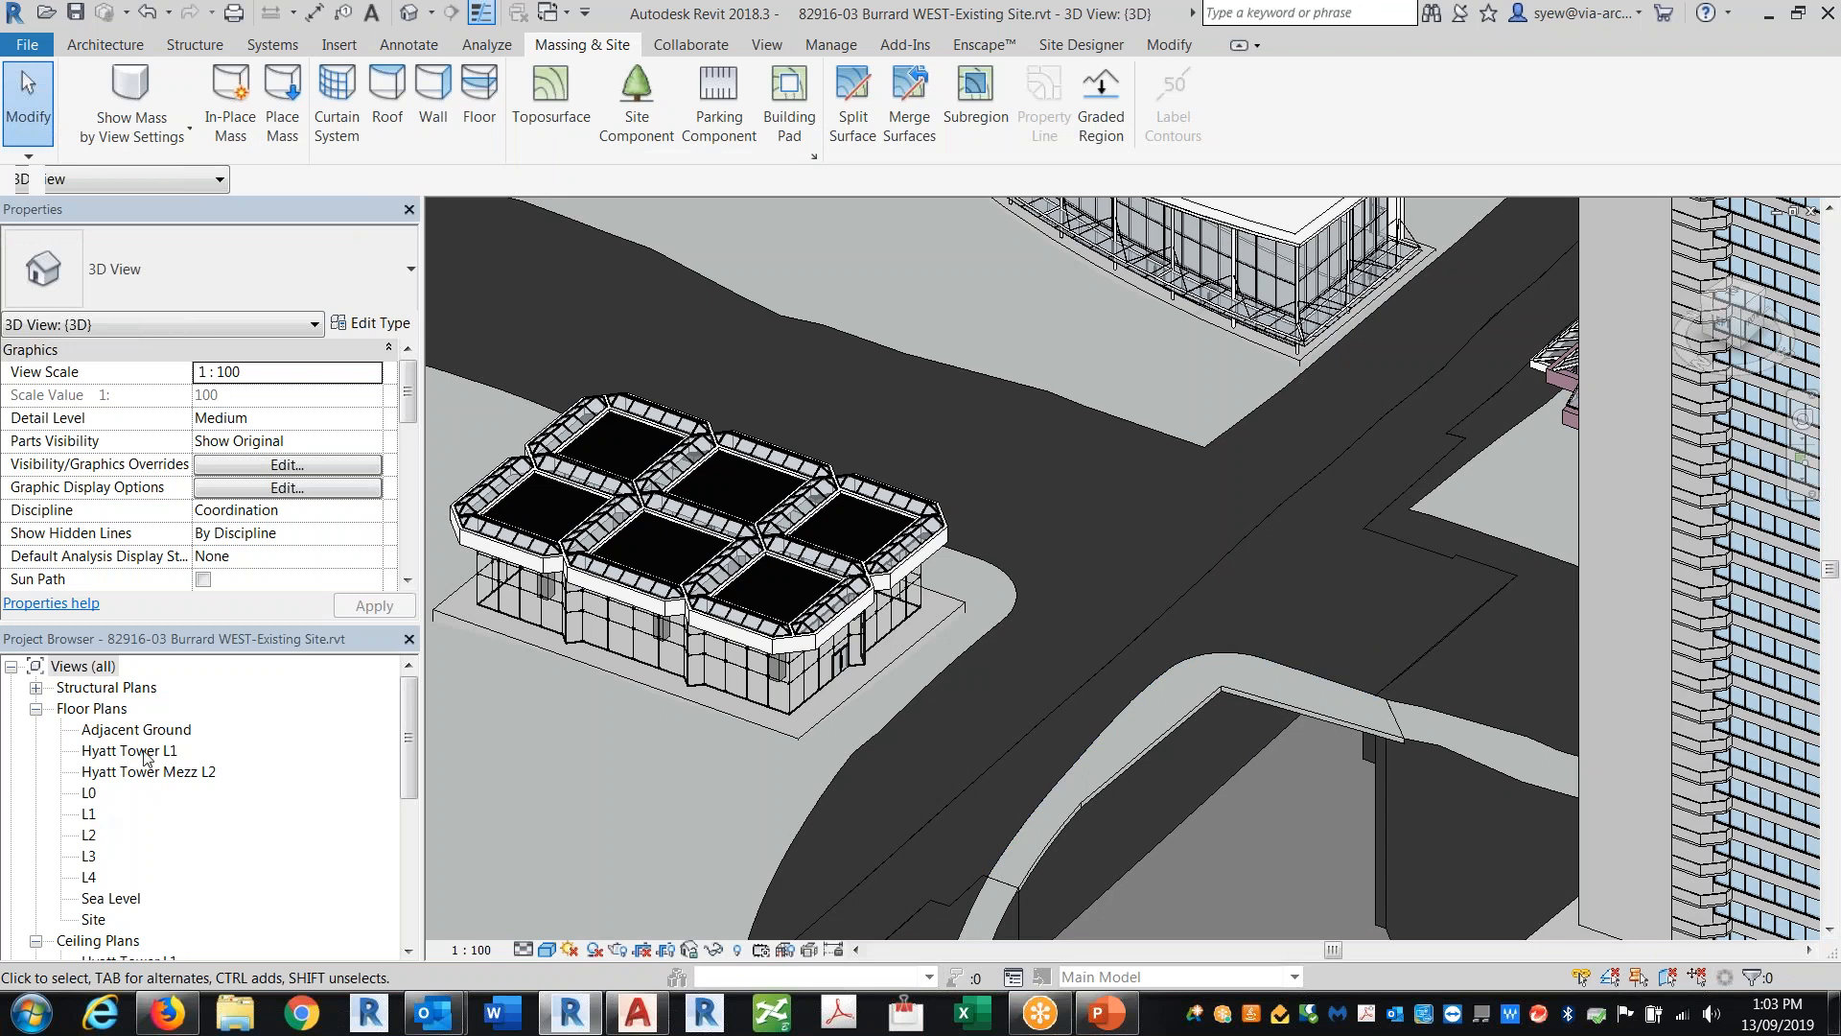
Step: Open the Site floor plan of the Burrard WEST project
click(102, 922)
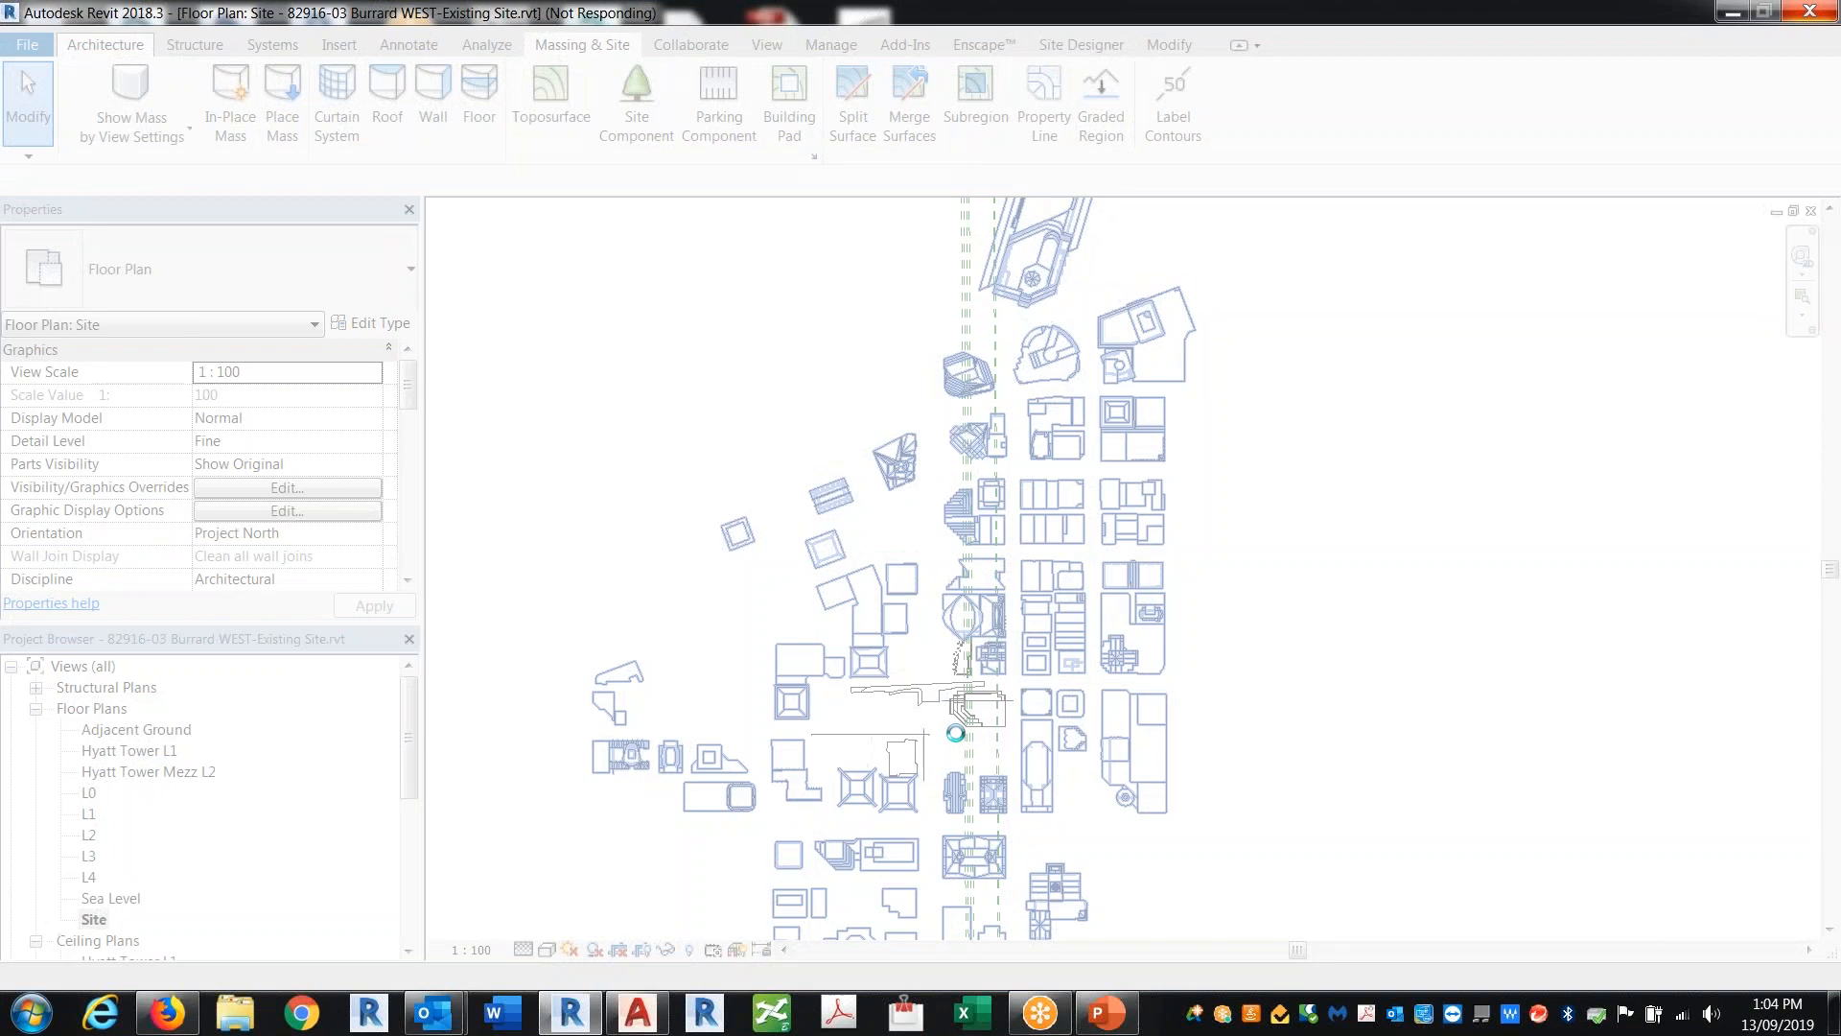
click(370, 1013)
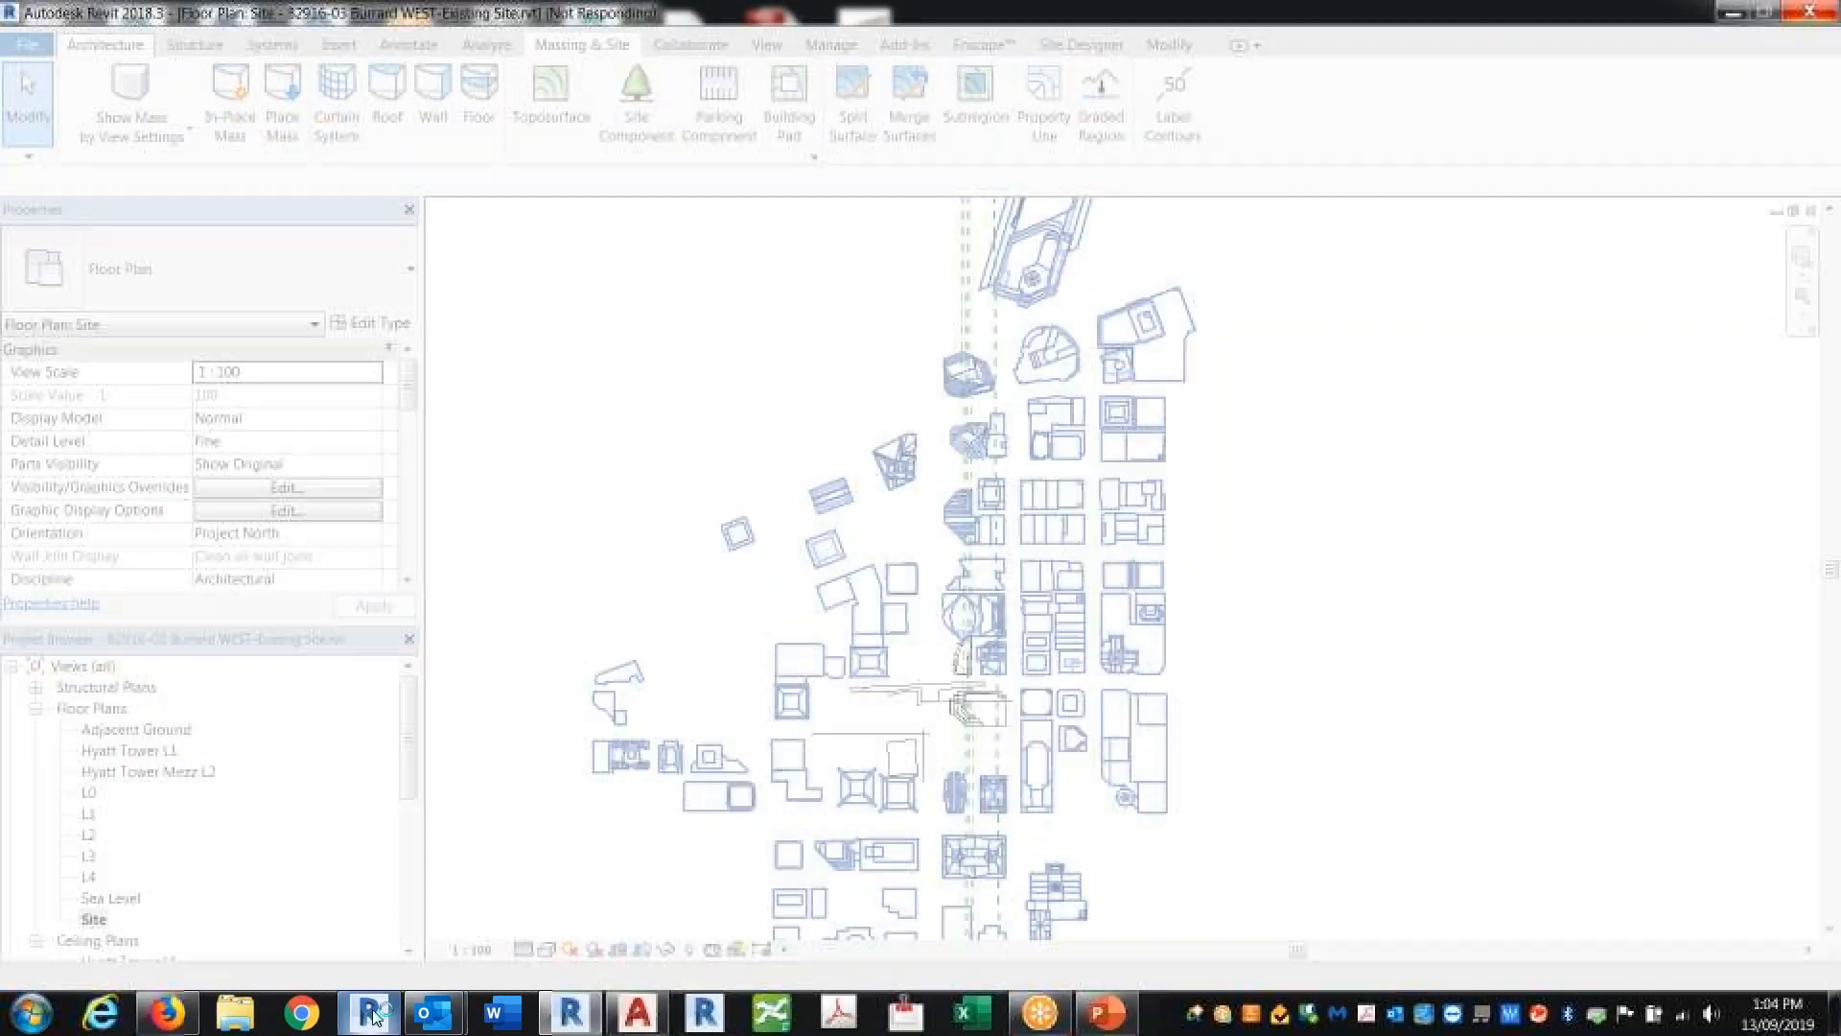